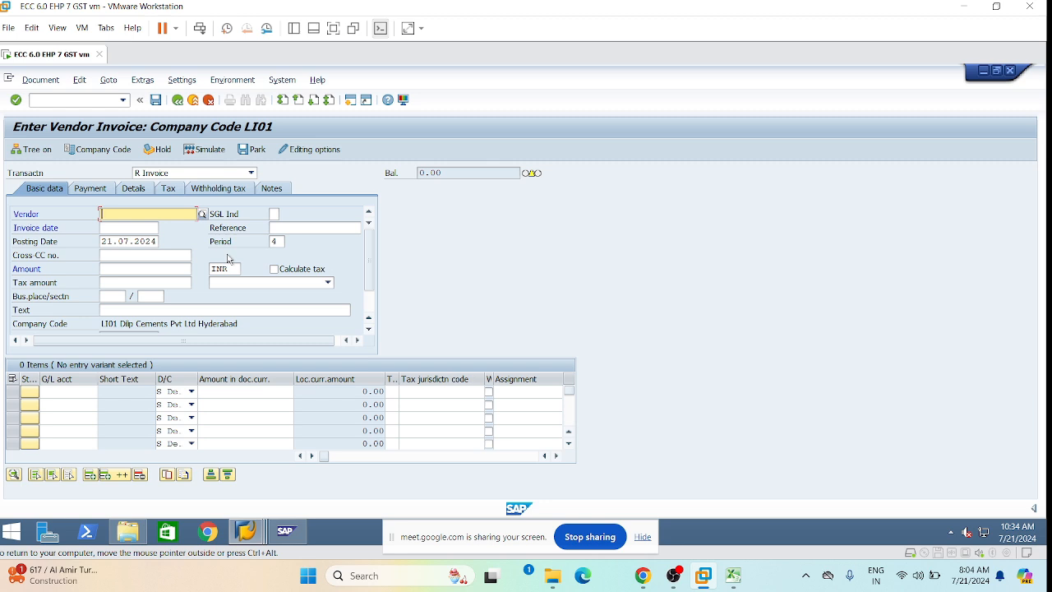
Pick the previously used vendor and set the invoice date to 21.07.2024.
{"action": "key", "text": "space"}
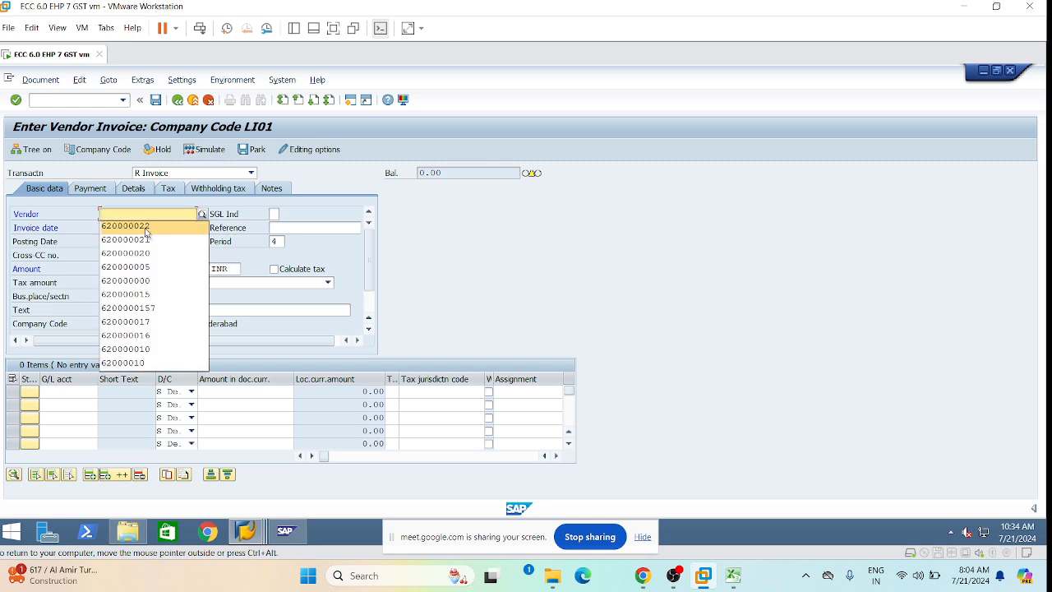
{"action": "left_click", "coordinate": [146, 230]}
{"action": "left_click", "coordinate": [136, 230]}
{"action": "key", "text": "space"}
{"action": "left_click", "coordinate": [127, 242]}
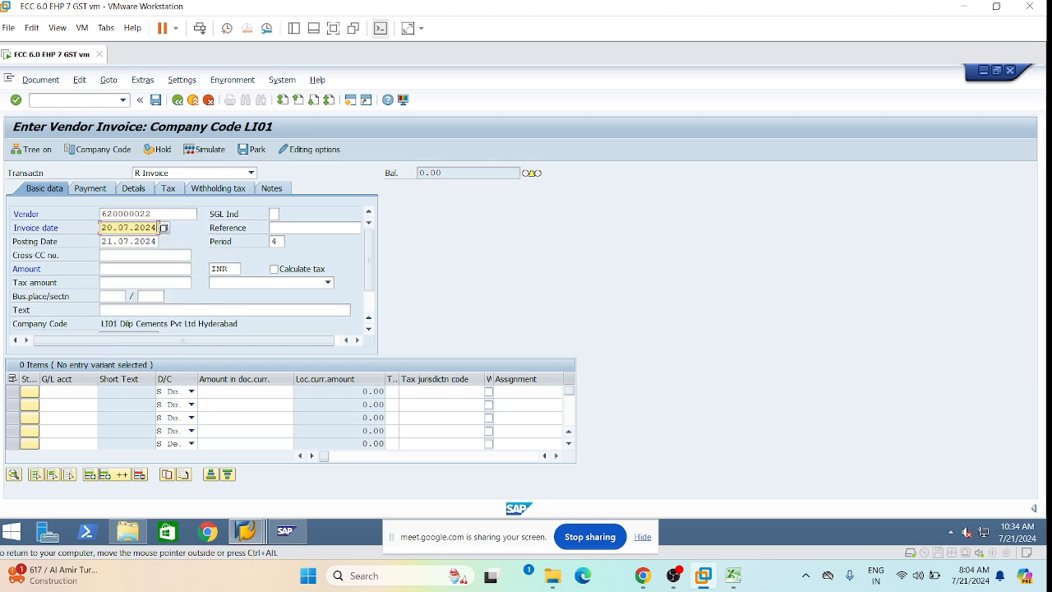
{"action": "type", "text": "21"}
Enter GST-02 as the invoice reference.
{"action": "left_click", "coordinate": [286, 229]}
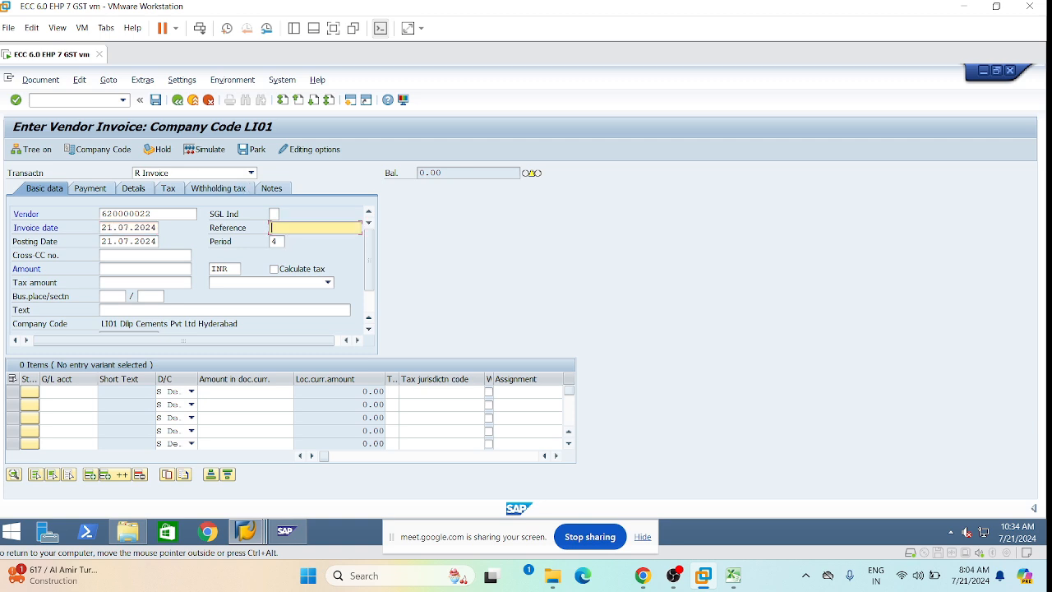
{"action": "type", "text": "GST-01"}
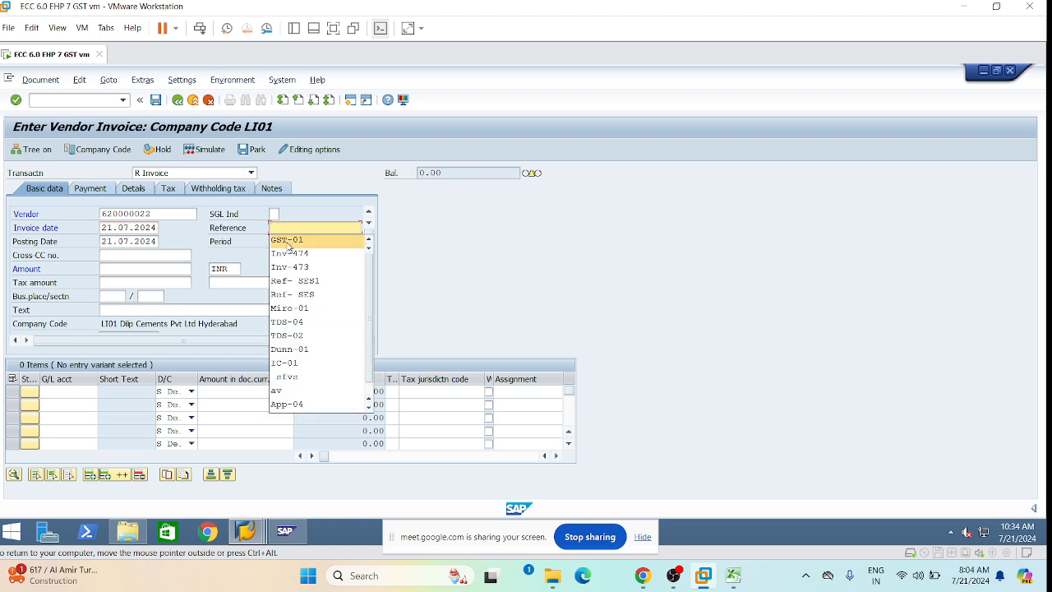
{"action": "key", "text": "BackSpace"}
{"action": "type", "text": "2"}
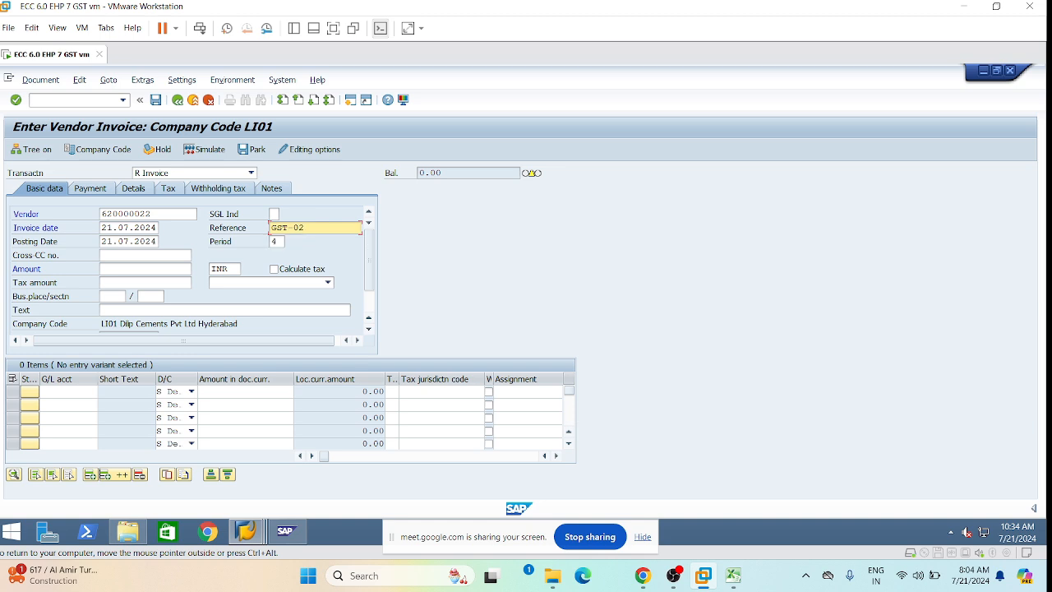
{"action": "left_click", "coordinate": [145, 269]}
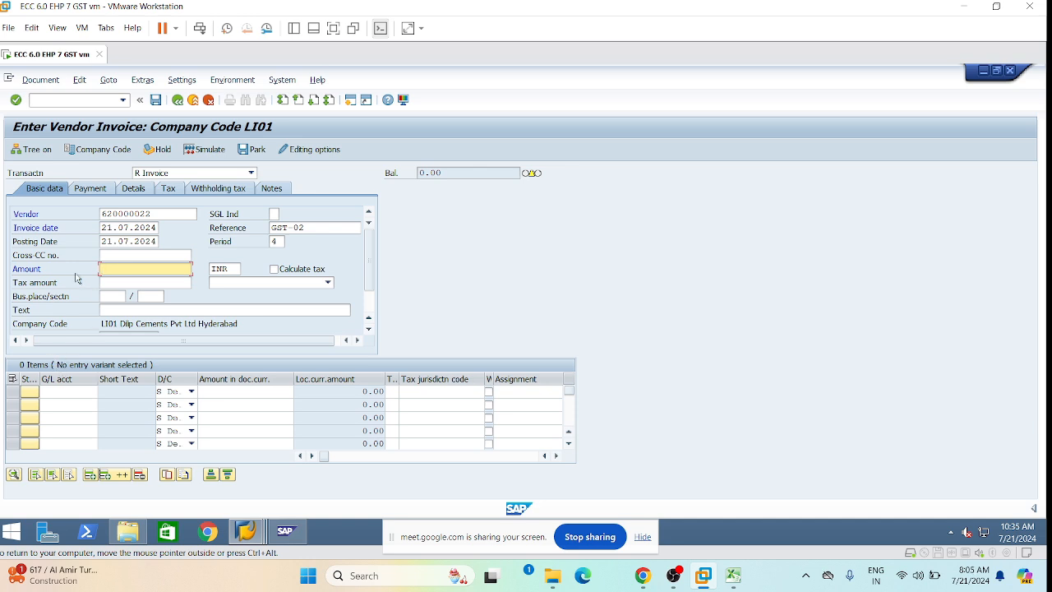
{"action": "left_click", "coordinate": [153, 213]}
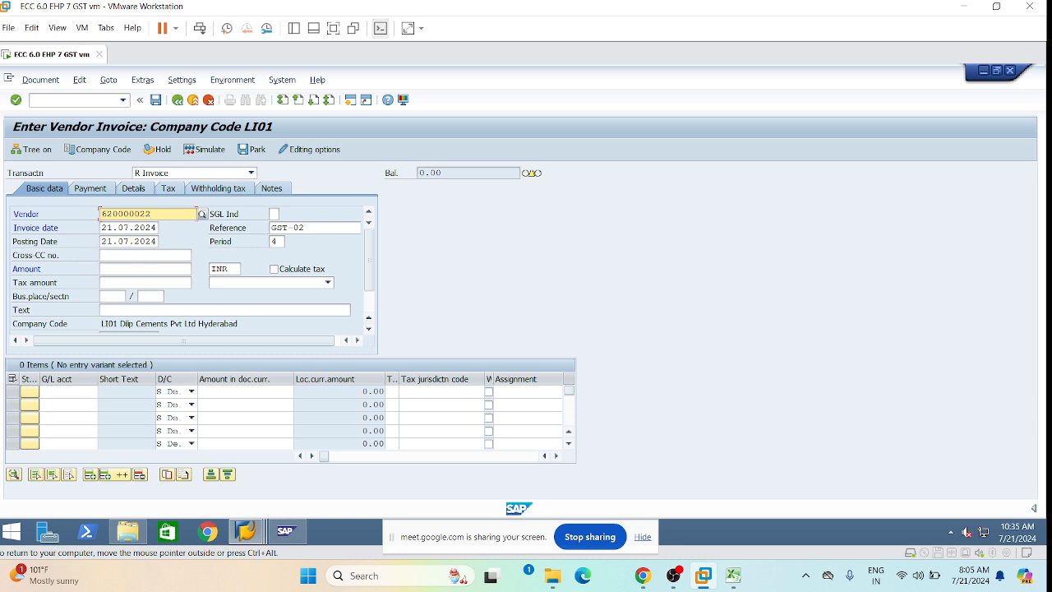
Set the business place/section to TS01.
{"action": "left_click", "coordinate": [127, 269]}
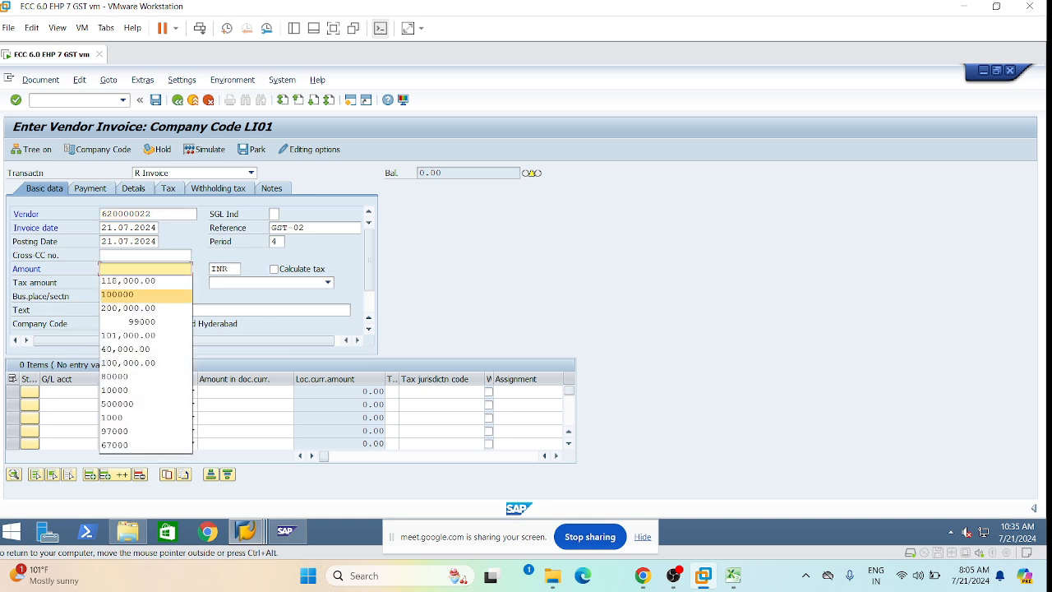
{"action": "left_click", "coordinate": [64, 392]}
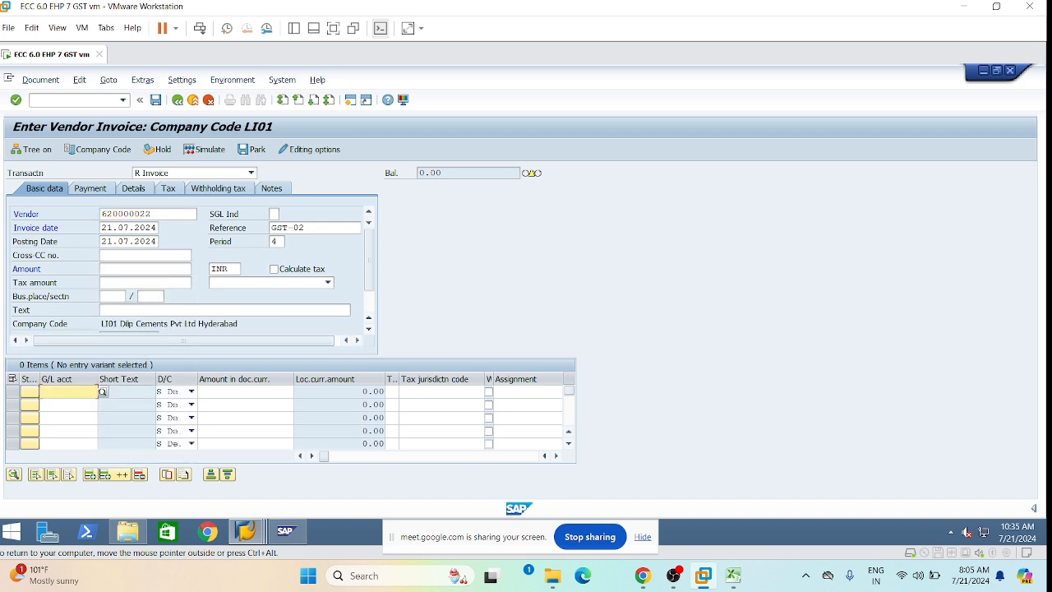
{"action": "left_click", "coordinate": [150, 296]}
{"action": "left_click", "coordinate": [157, 309]}
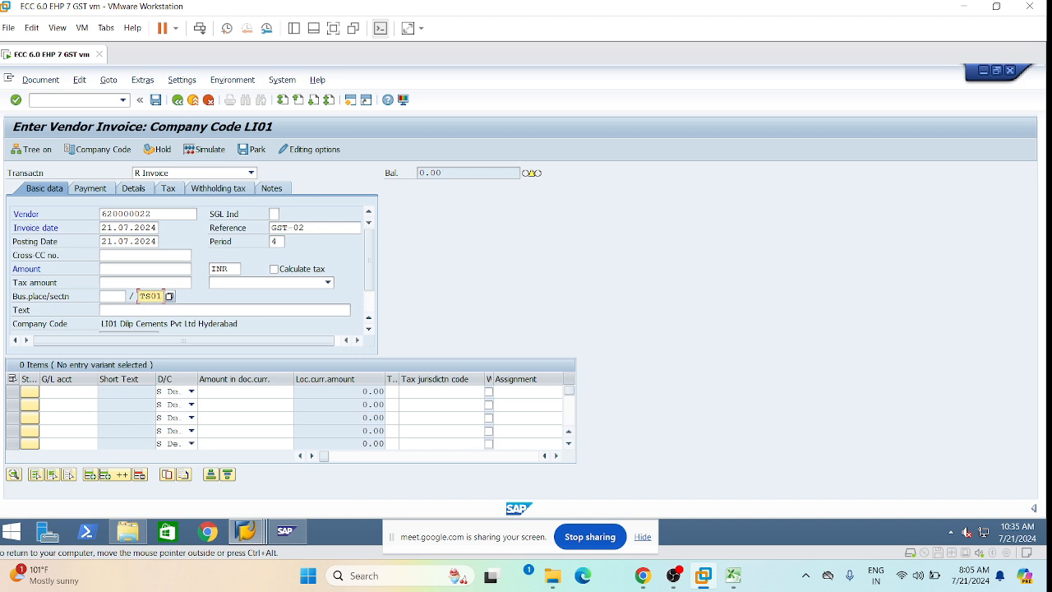
Choose tax code L1 (18% input CGST & SGST) and enable automatic tax calculation.
{"action": "left_click", "coordinate": [327, 282]}
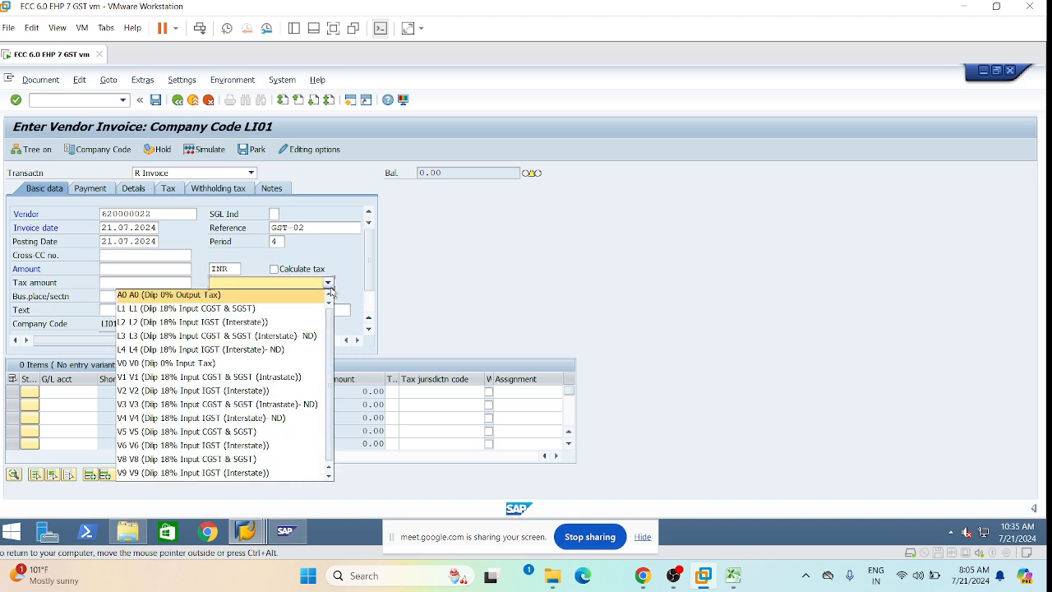
{"action": "left_click", "coordinate": [241, 311]}
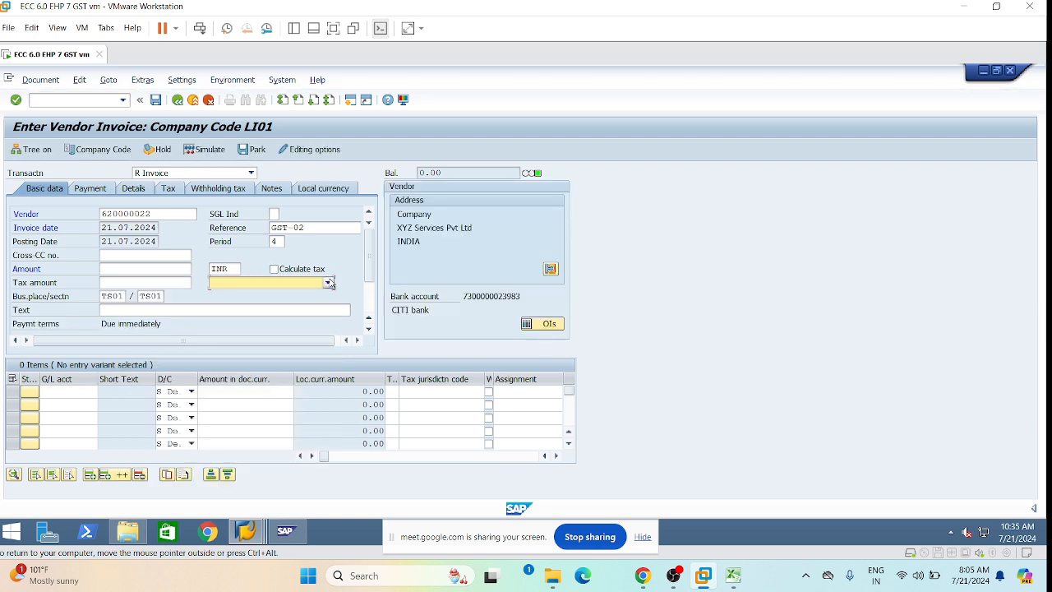
{"action": "left_click", "coordinate": [328, 283]}
{"action": "left_click", "coordinate": [205, 314]}
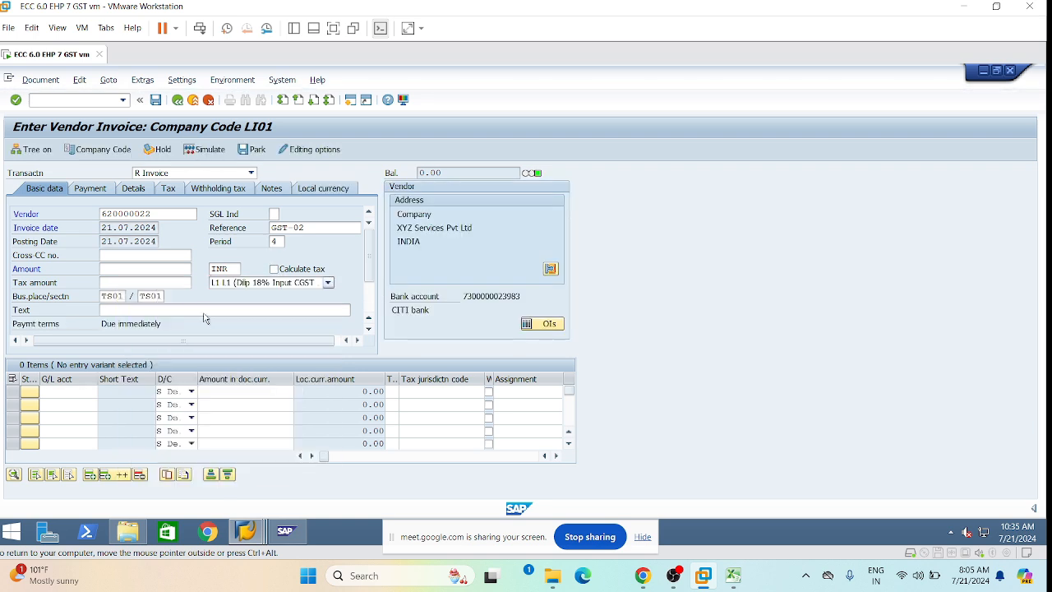
{"action": "left_click", "coordinate": [275, 269]}
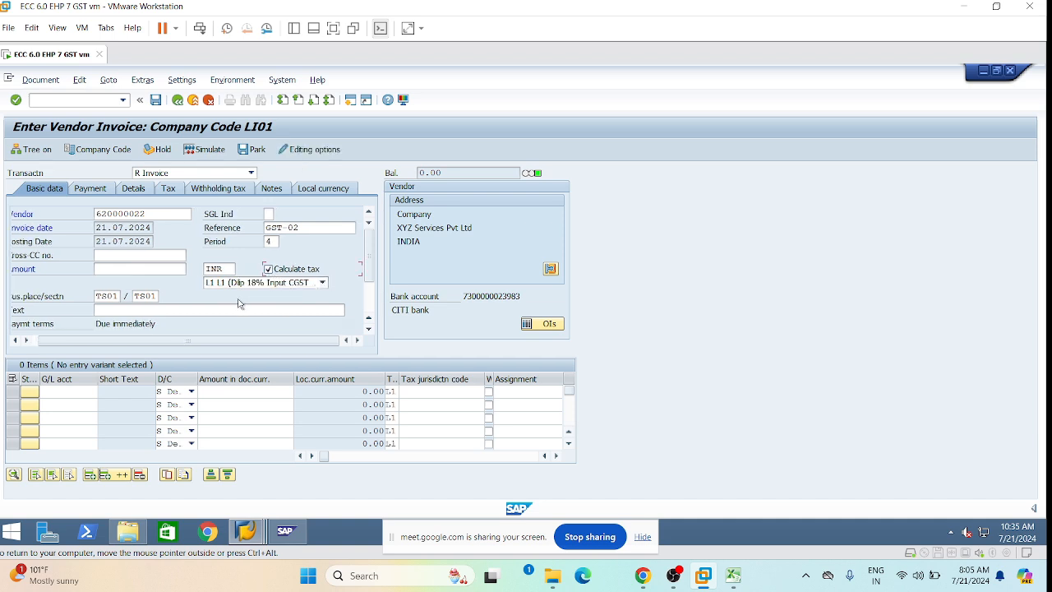
{"action": "left_click", "coordinate": [64, 392]}
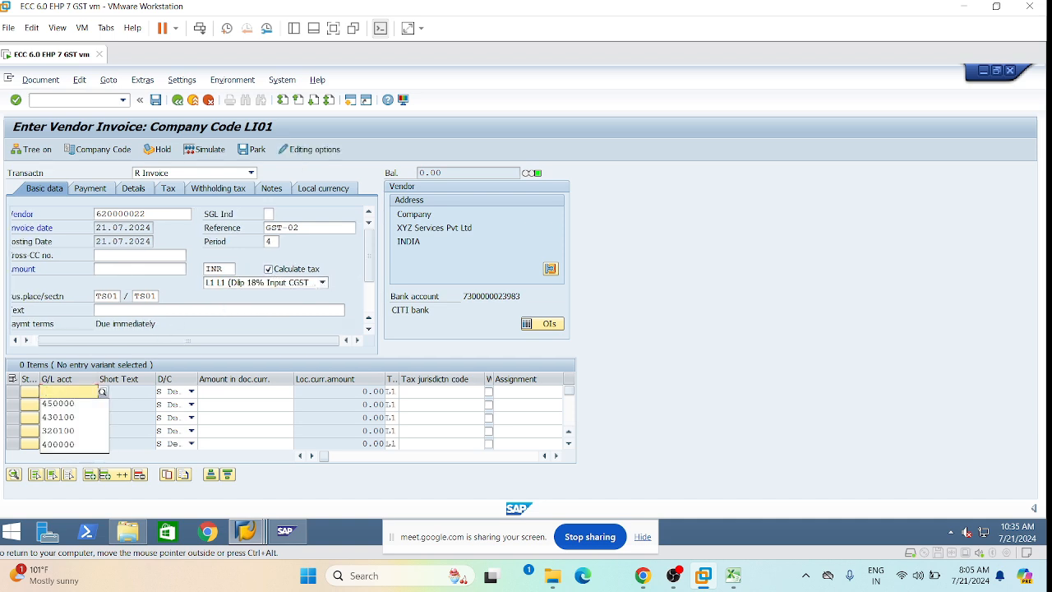
Enter G/L 400000 for 60000 and G/L 450000 for 40000 on the first two lines.
{"action": "key", "text": "Down"}
{"action": "key", "text": "Down"}
{"action": "key", "text": "Down"}
{"action": "key", "text": "Down"}
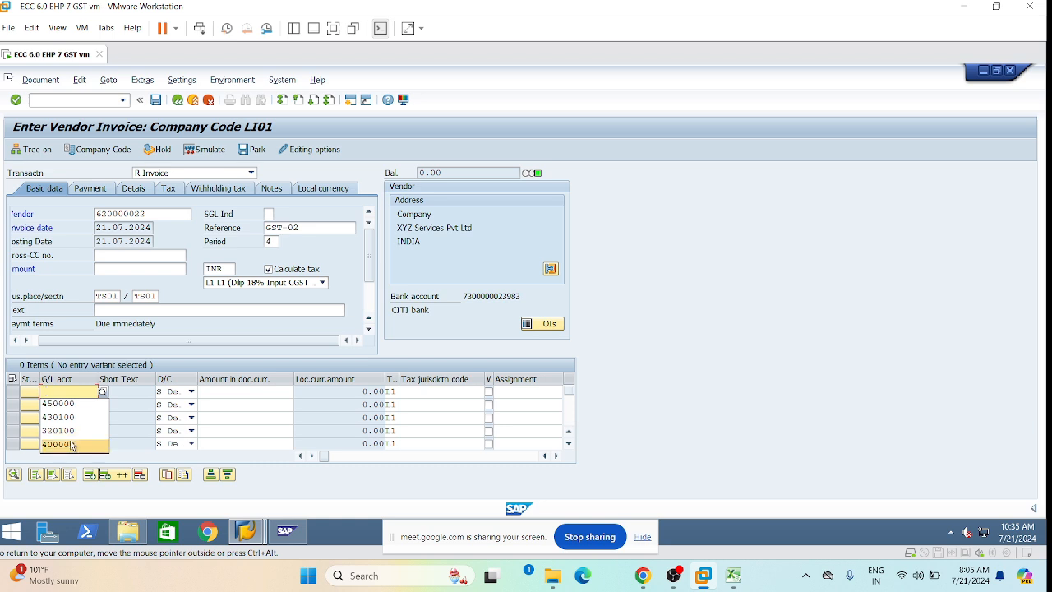
{"action": "key", "text": "Return"}
{"action": "left_click", "coordinate": [66, 404]}
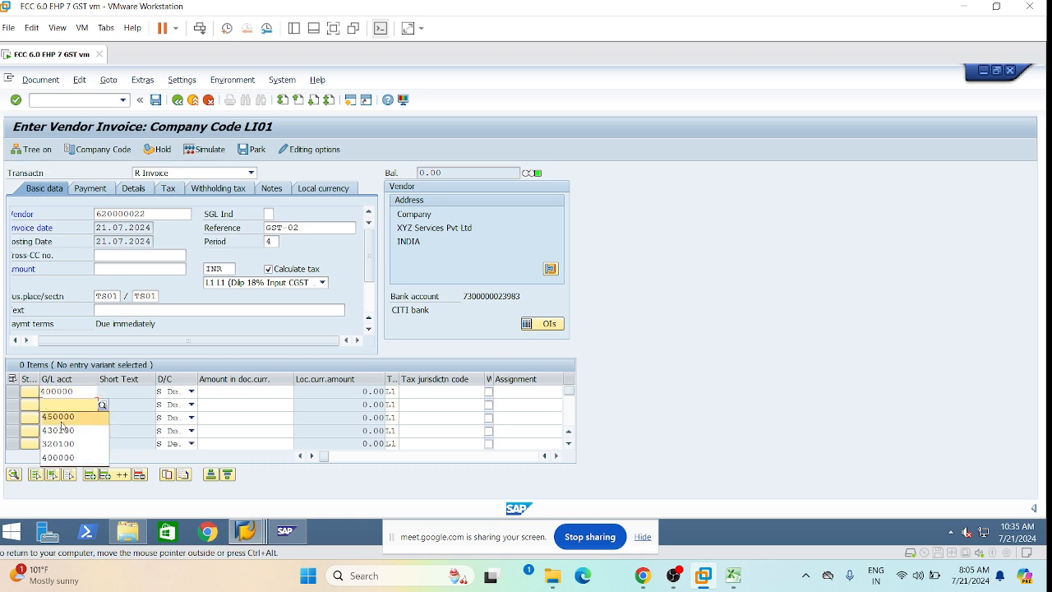
{"action": "left_click", "coordinate": [62, 419]}
{"action": "left_click", "coordinate": [250, 392]}
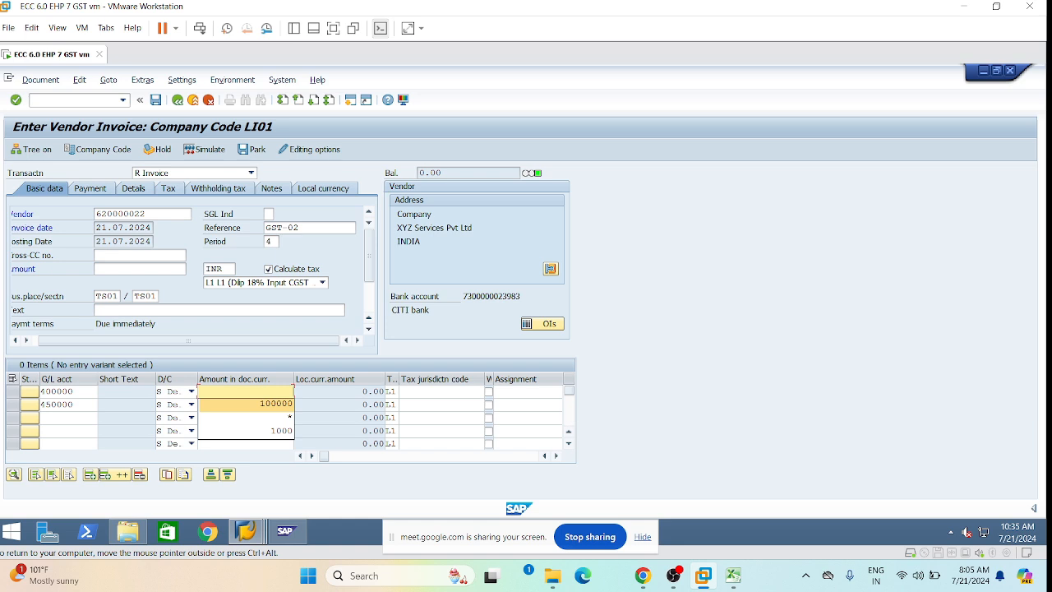
{"action": "type", "text": "60000"}
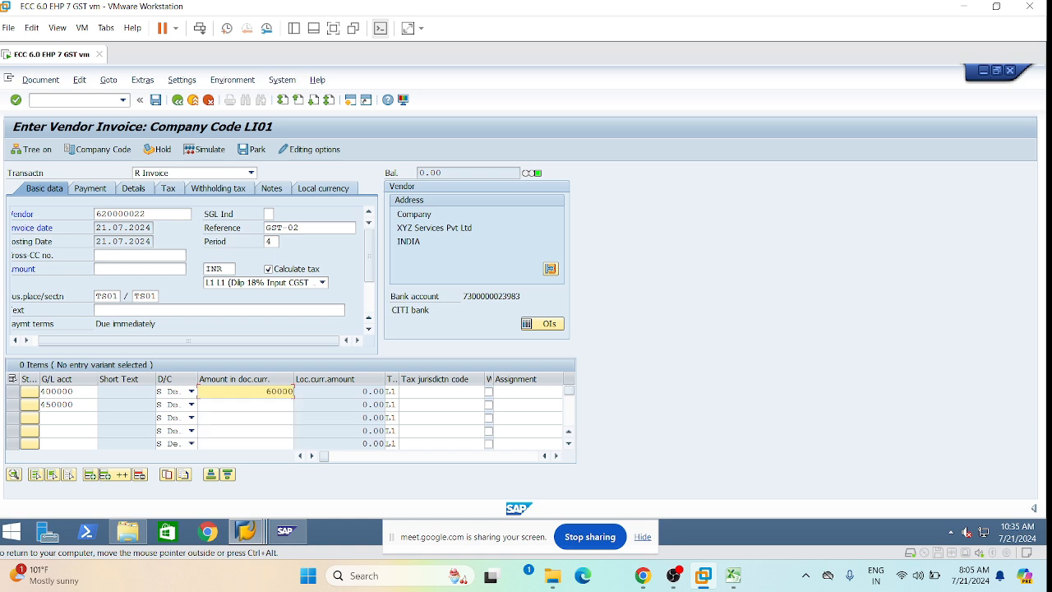
{"action": "left_click", "coordinate": [249, 405]}
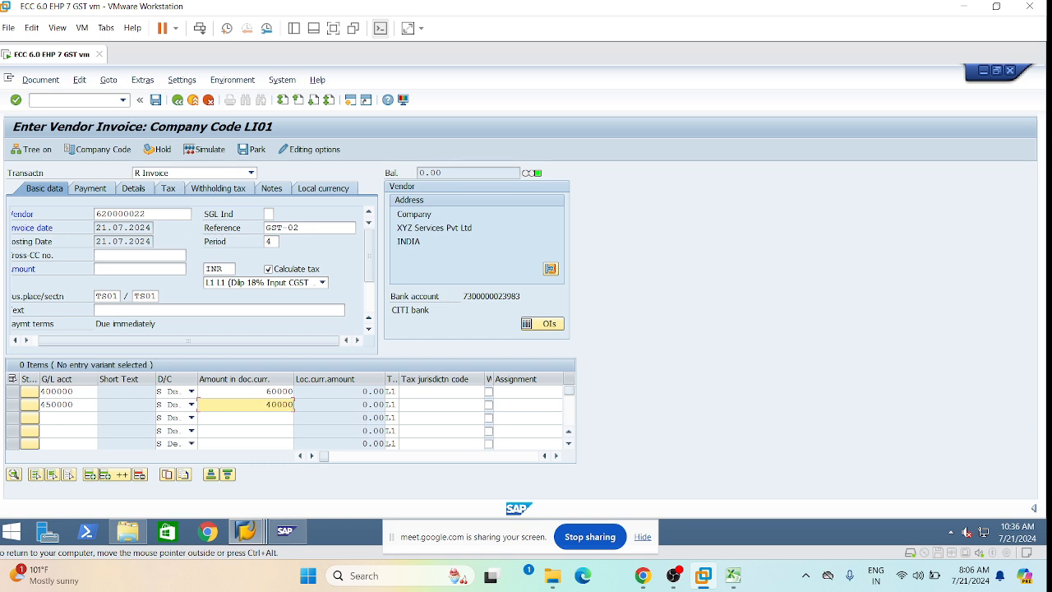
Set business area LHYD on both invoice lines.
{"action": "left_click", "coordinate": [442, 391]}
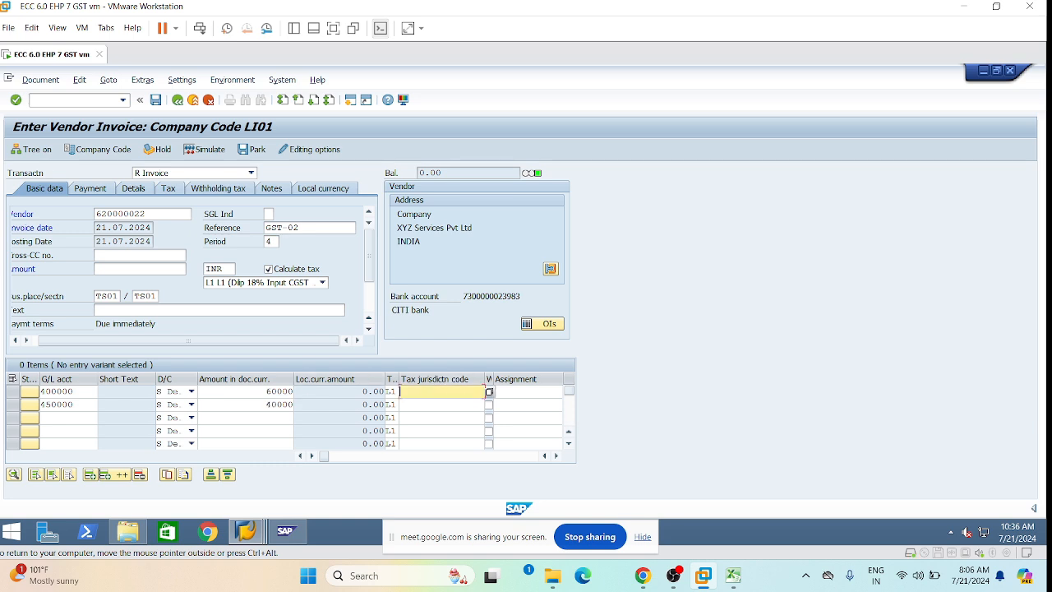
{"action": "key", "text": "Tab"}
{"action": "key", "text": "Tab"}
{"action": "key", "text": "Tab"}
{"action": "key", "text": "Tab"}
{"action": "key", "text": "Tab"}
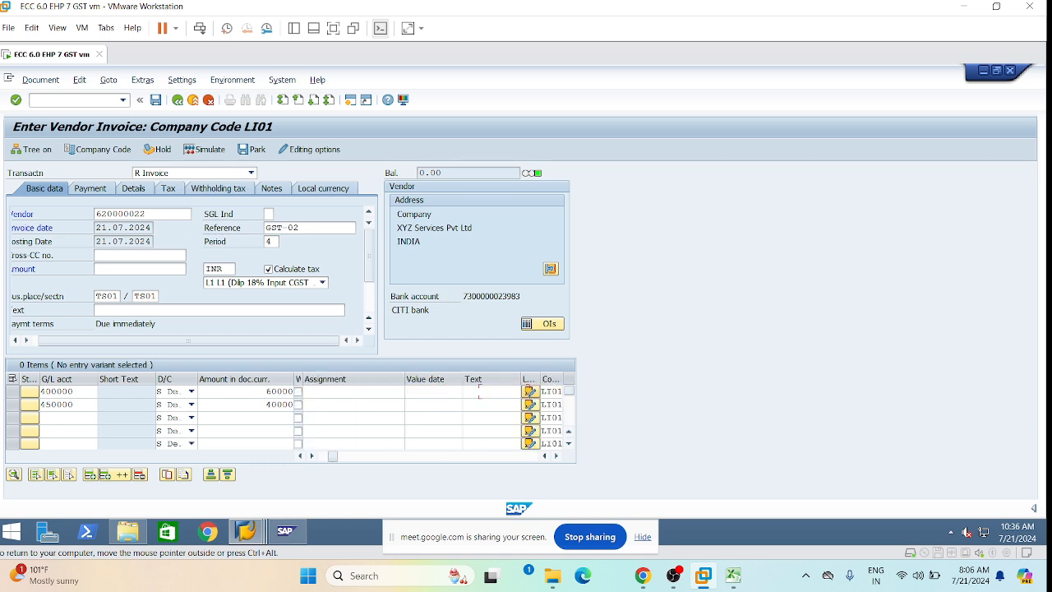
{"action": "key", "text": "Tab"}
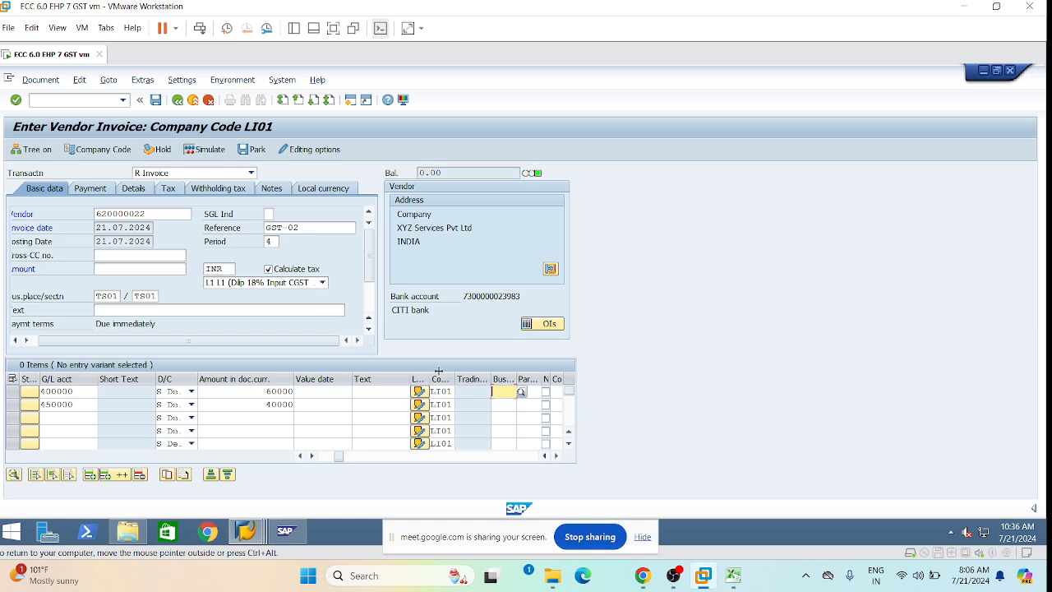
{"action": "left_click", "coordinate": [498, 403]}
{"action": "left_click", "coordinate": [498, 391]}
{"action": "left_click", "coordinate": [498, 391]}
{"action": "left_click", "coordinate": [512, 404]}
{"action": "left_click", "coordinate": [498, 404]}
{"action": "left_click", "coordinate": [498, 404]}
{"action": "key", "text": "Down"}
{"action": "key", "text": "Return"}
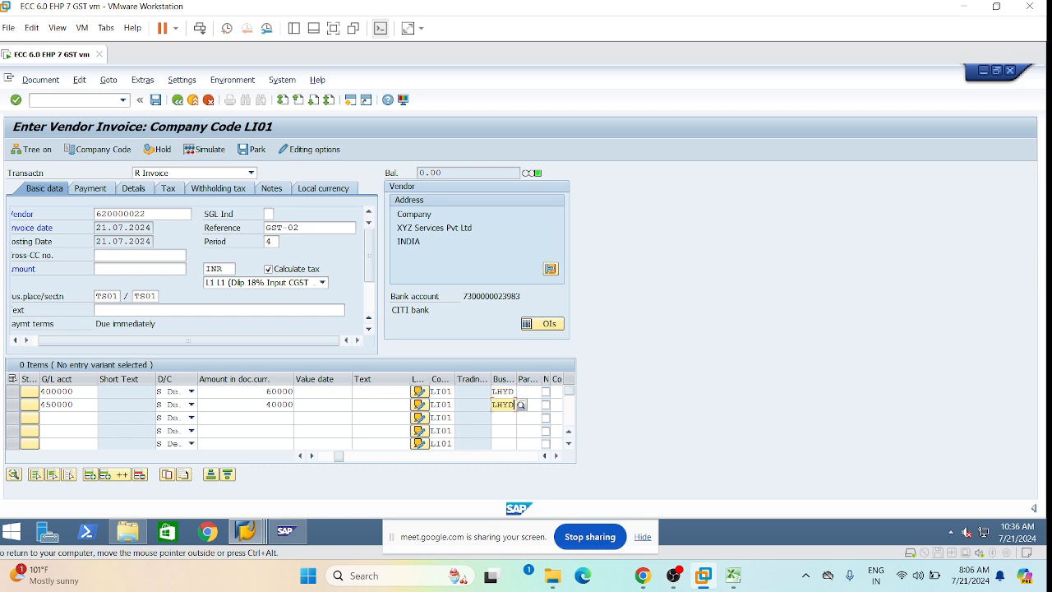
{"action": "key", "text": "Tab"}
{"action": "key", "text": "Tab"}
{"action": "key", "text": "Tab"}
{"action": "key", "text": "Tab"}
{"action": "key", "text": "Tab"}
{"action": "key", "text": "Tab"}
{"action": "key", "text": "Tab"}
{"action": "key", "text": "Tab"}
{"action": "key", "text": "Tab"}
{"action": "key", "text": "Tab"}
{"action": "key", "text": "Tab"}
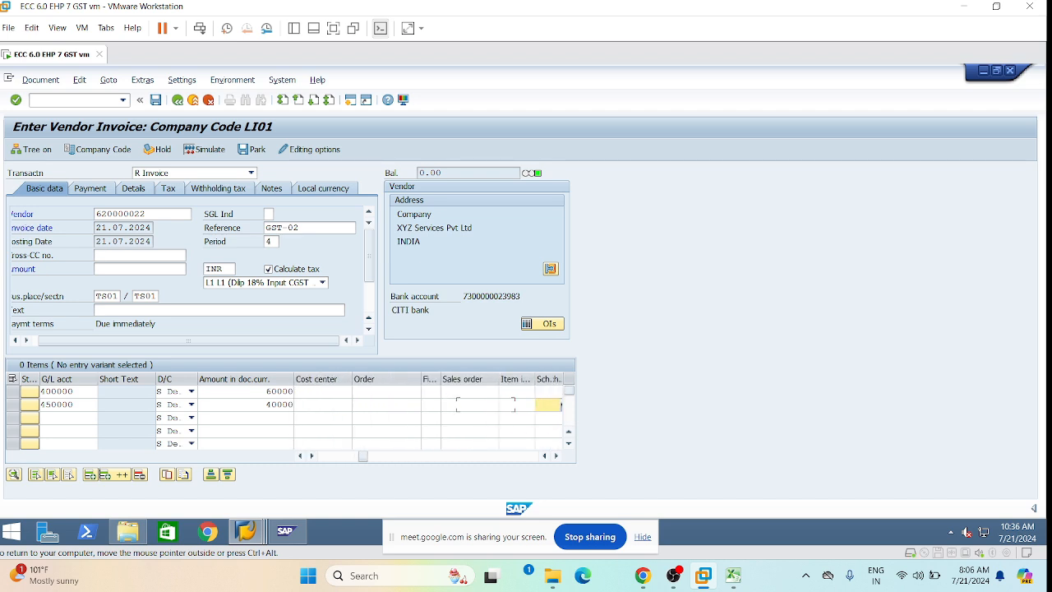
{"action": "key", "text": "Tab"}
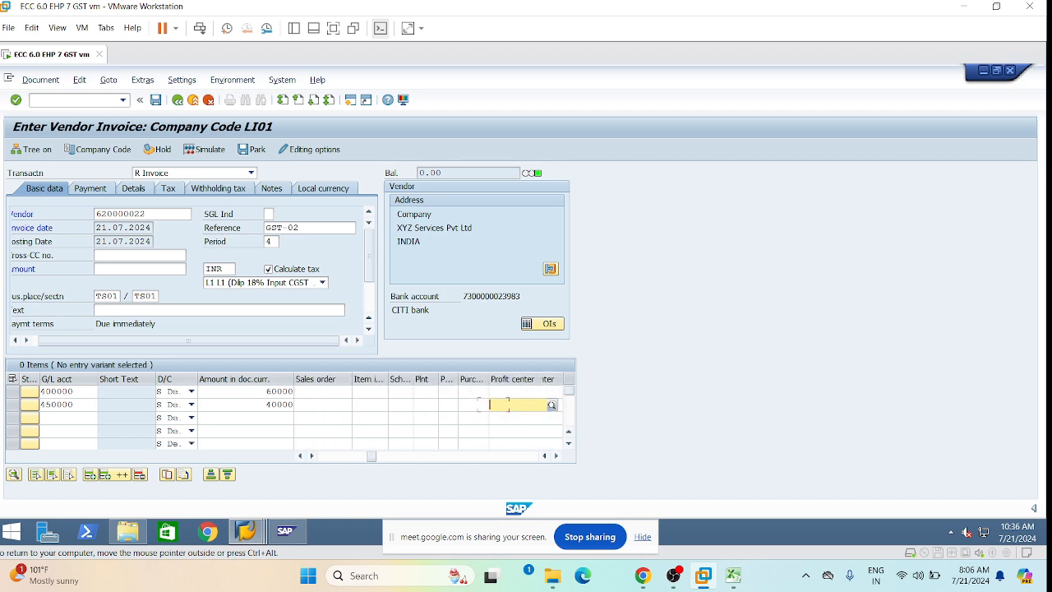
Set profit center 1000 on both invoice lines.
{"action": "left_click", "coordinate": [515, 392]}
{"action": "left_click", "coordinate": [515, 392]}
{"action": "left_click", "coordinate": [519, 403]}
{"action": "left_click", "coordinate": [515, 404]}
{"action": "left_click", "coordinate": [514, 416]}
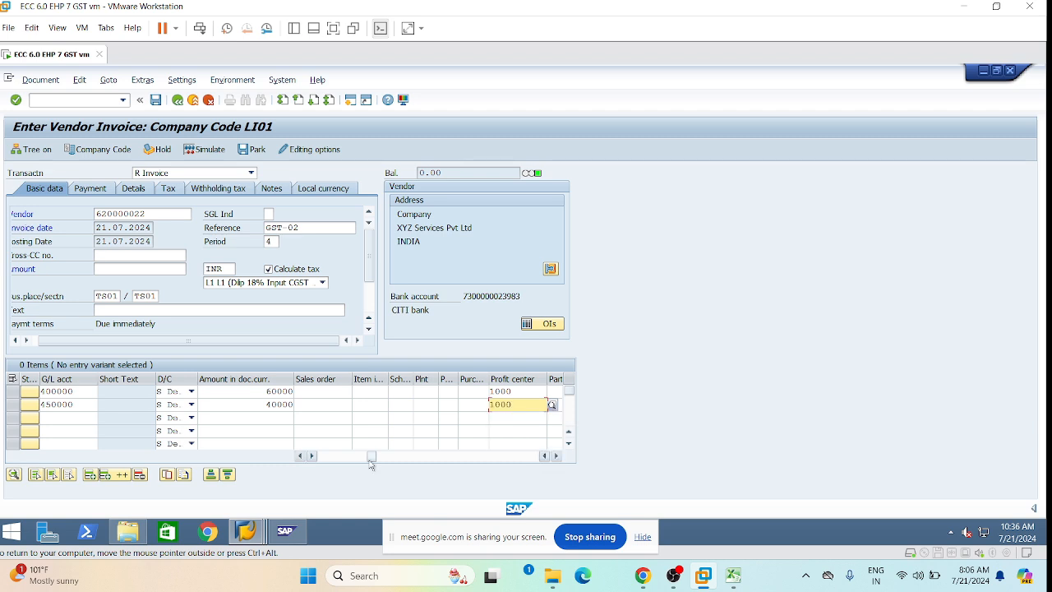
{"action": "left_click_drag", "start_coordinate": [371, 457], "coordinate": [309, 462]}
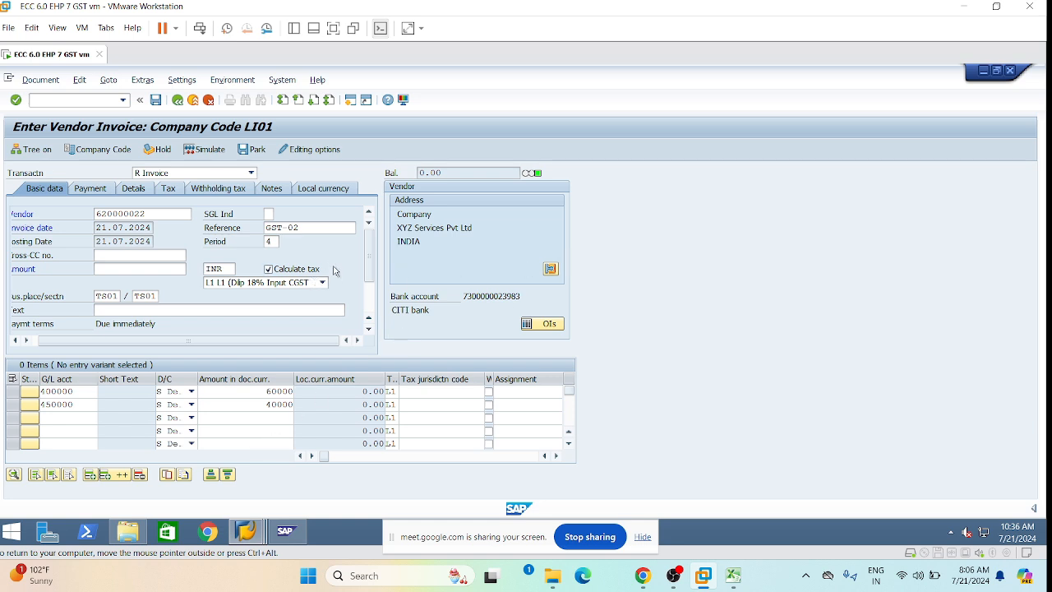
Copy the 118,000.00 balance into the invoice Amount so the balance clears to 0.00.
{"action": "key", "text": "Return"}
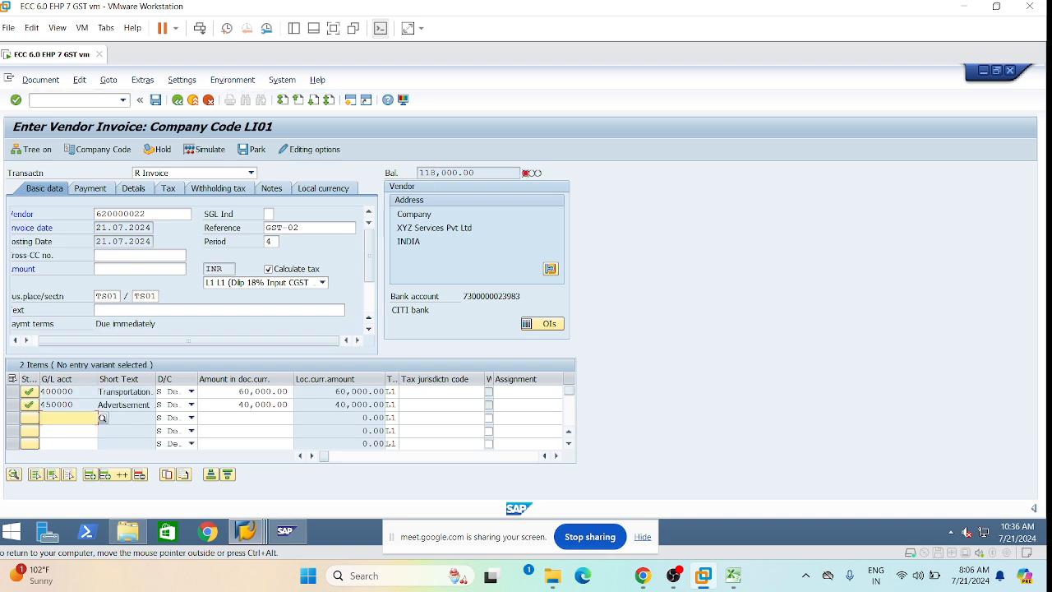
{"action": "left_click_drag", "start_coordinate": [472, 172], "coordinate": [419, 173]}
{"action": "key", "text": "ctrl+c"}
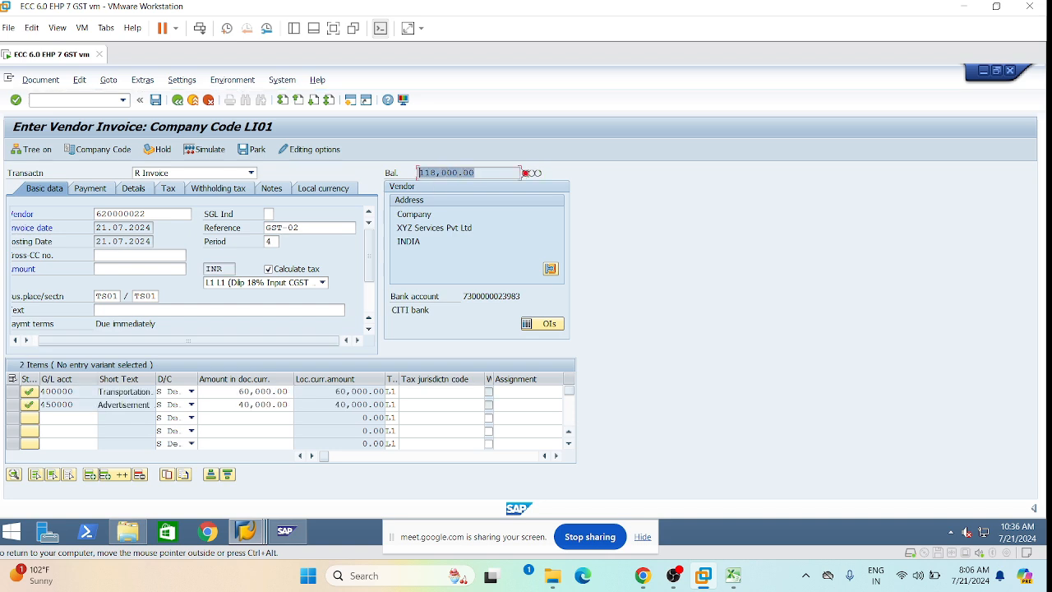
{"action": "left_click", "coordinate": [394, 198]}
{"action": "left_click", "coordinate": [115, 268]}
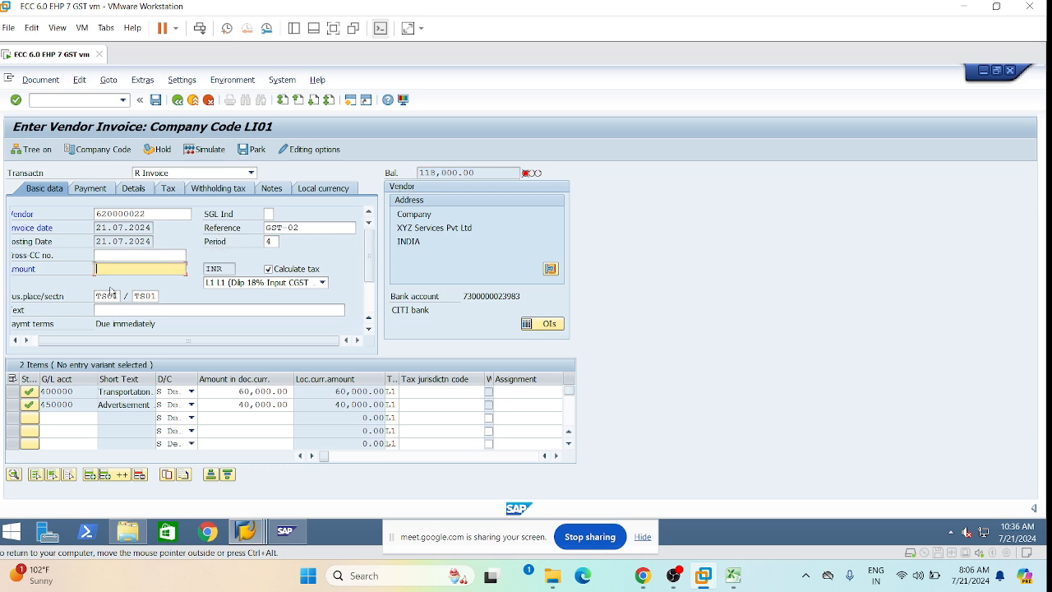
{"action": "key", "text": "ctrl+v"}
{"action": "key", "text": "Return"}
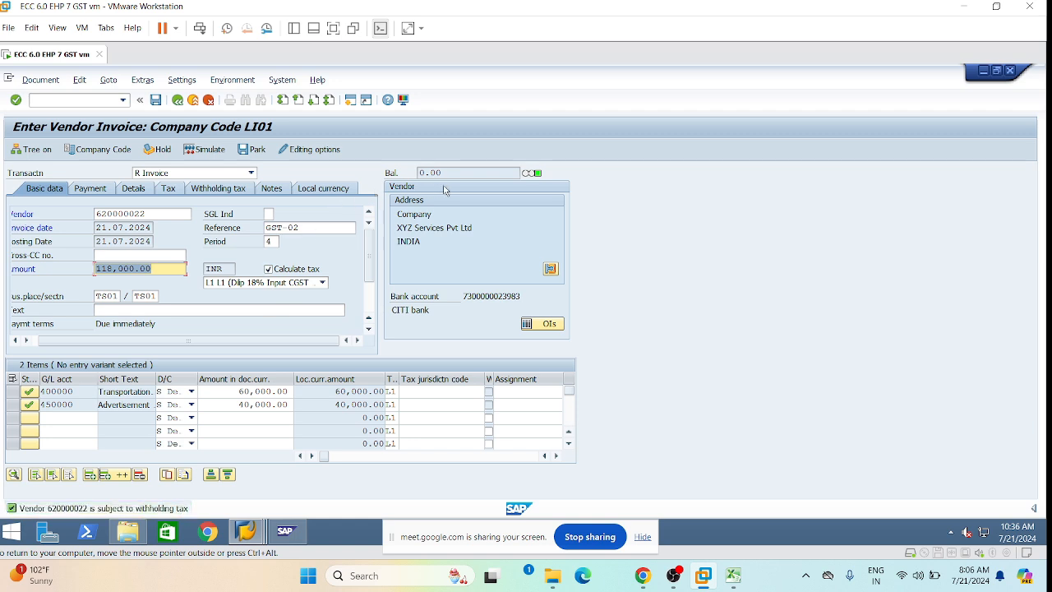
{"action": "left_click", "coordinate": [37, 79]}
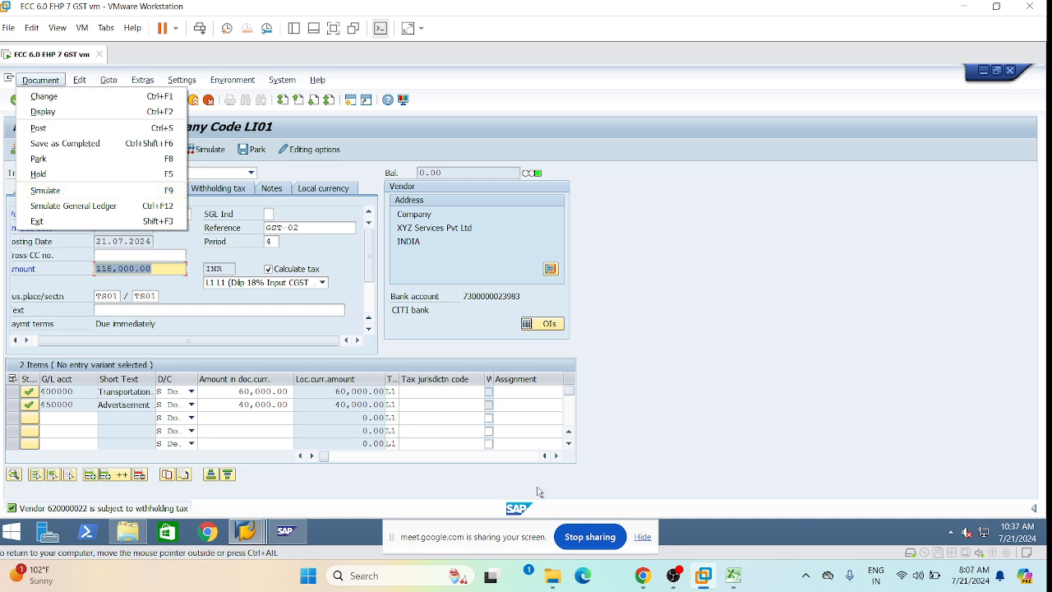
Change the Advertisement line (G/L 450000) profit center to 1100, keeping line one at 1000.
{"action": "left_click", "coordinate": [555, 457]}
{"action": "left_click", "coordinate": [555, 457]}
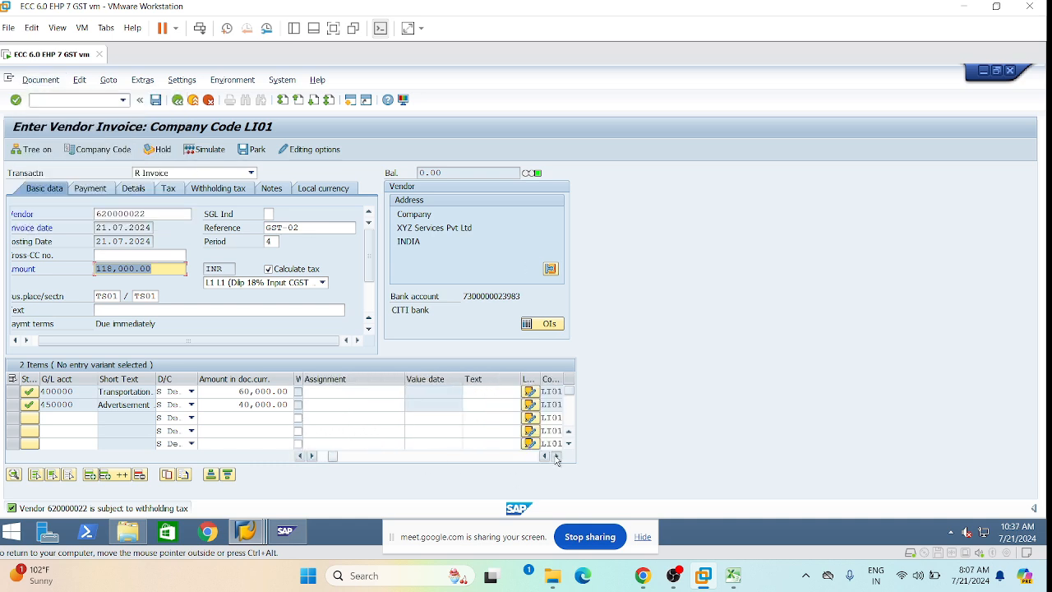
{"action": "left_click", "coordinate": [555, 457]}
{"action": "left_click", "coordinate": [555, 457]}
{"action": "left_click", "coordinate": [556, 457]}
{"action": "left_click", "coordinate": [556, 457]}
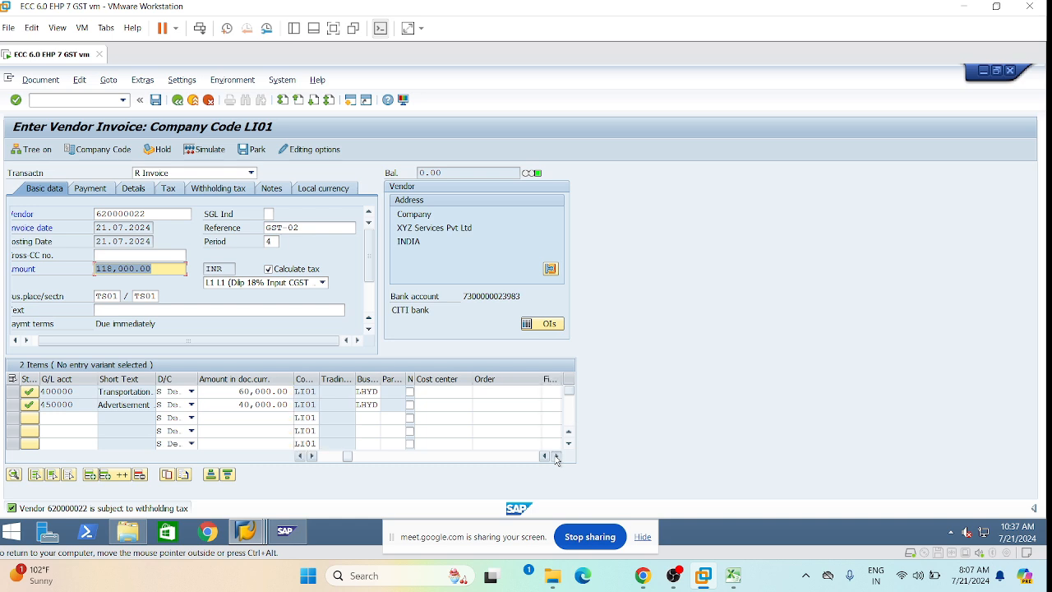
{"action": "left_click", "coordinate": [555, 457]}
{"action": "left_click", "coordinate": [555, 456]}
{"action": "left_click", "coordinate": [555, 457]}
{"action": "left_click", "coordinate": [555, 457]}
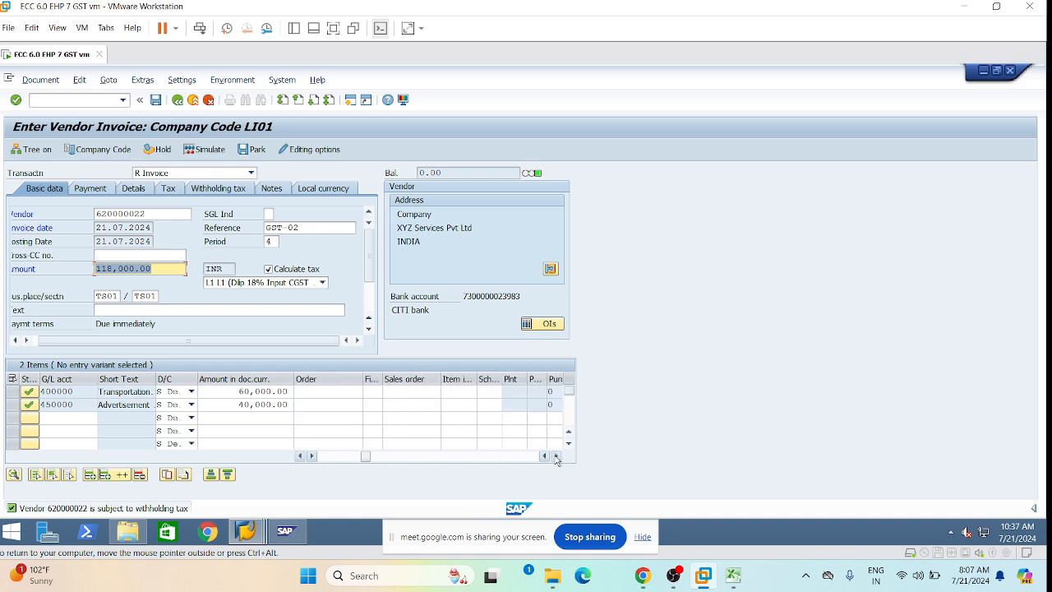
{"action": "left_click", "coordinate": [556, 457]}
{"action": "left_click", "coordinate": [555, 456]}
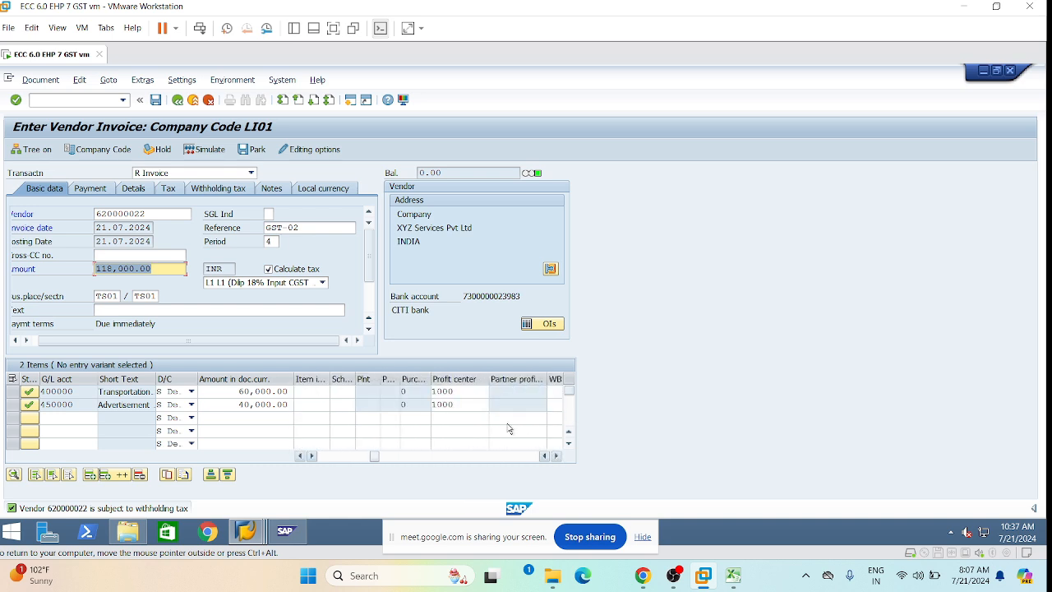
{"action": "left_click", "coordinate": [430, 404]}
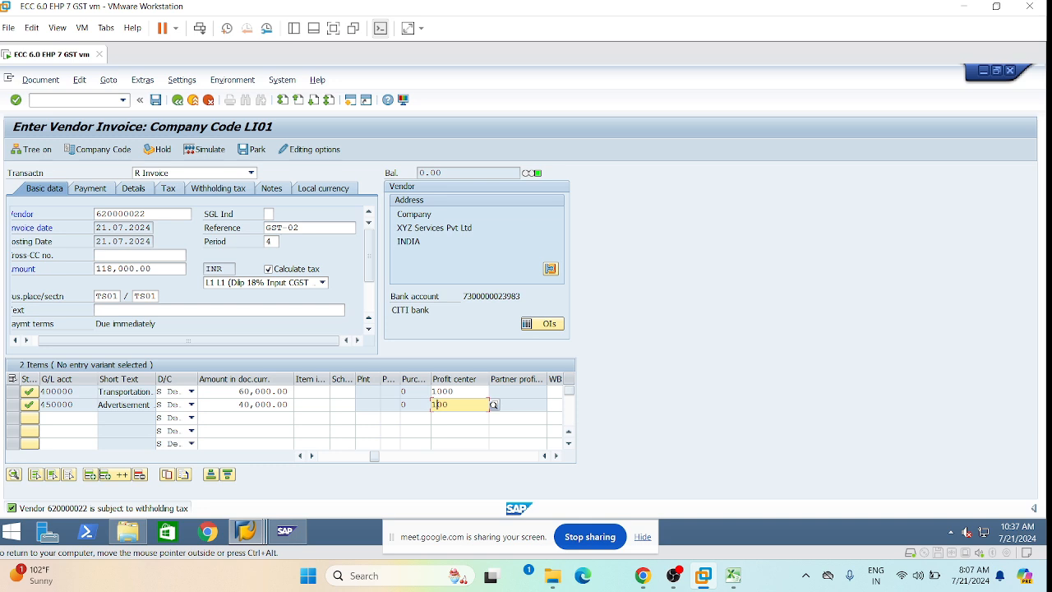
{"action": "left_click", "coordinate": [493, 404]}
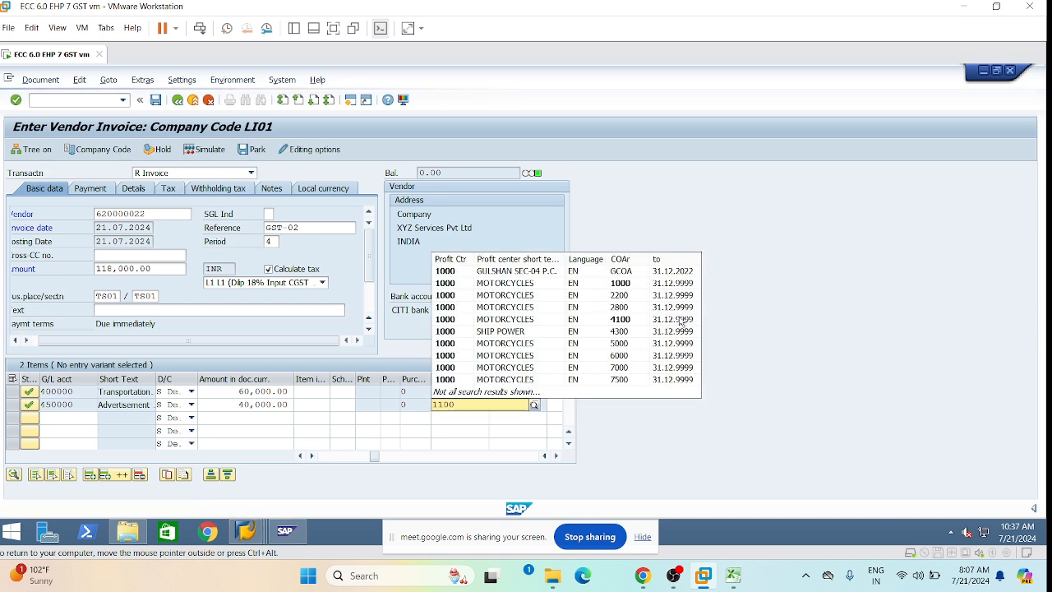
{"action": "left_click", "coordinate": [848, 251]}
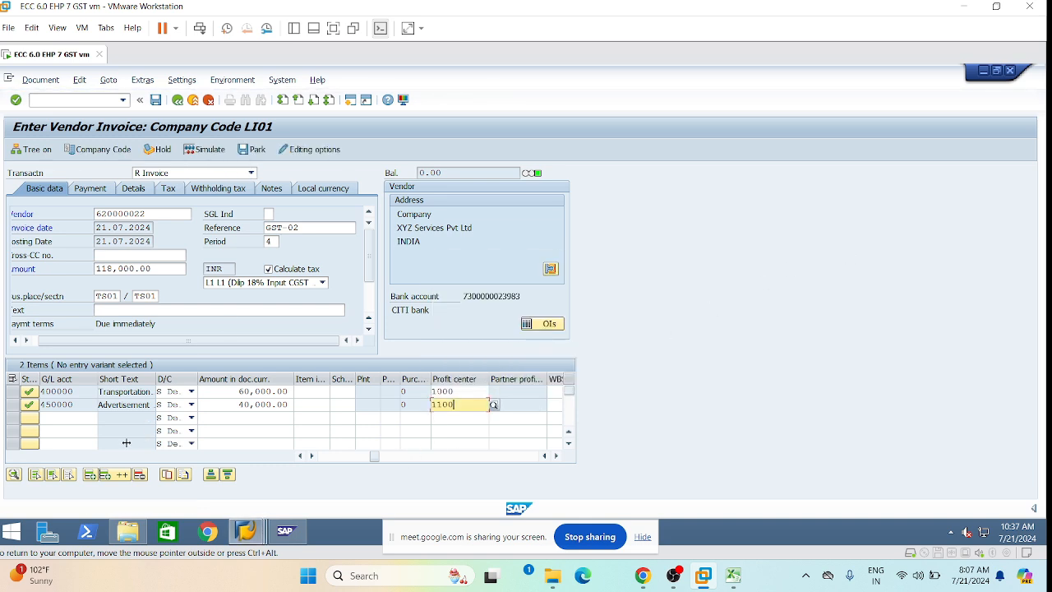
{"action": "left_click", "coordinate": [324, 455]}
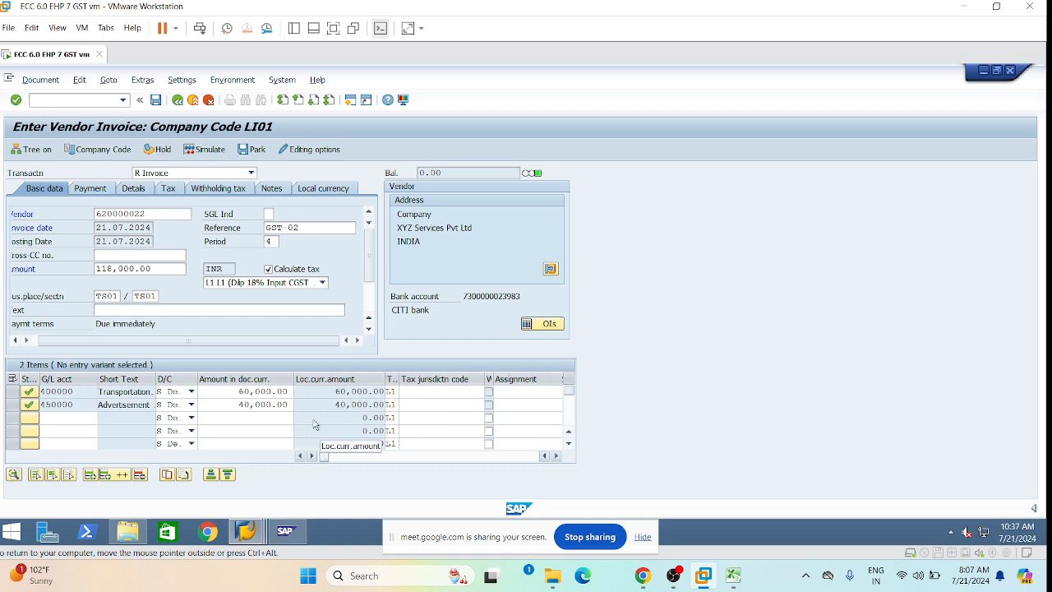
{"action": "left_click", "coordinate": [40, 79]}
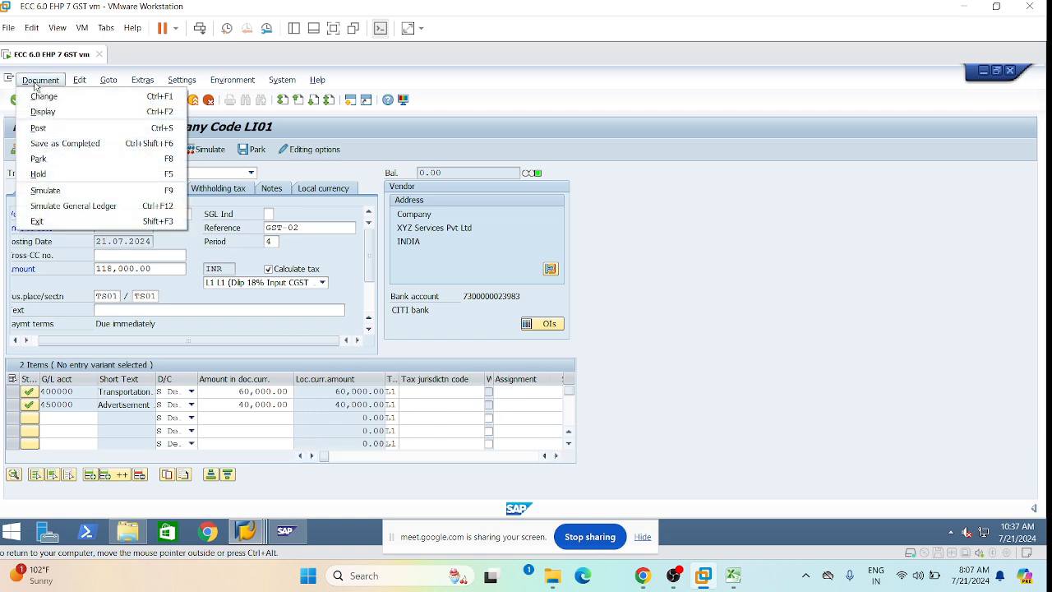
Simulate the invoice, check the Advertisement 40,000.00 and SGST lines, then post it.
{"action": "left_click", "coordinate": [60, 189]}
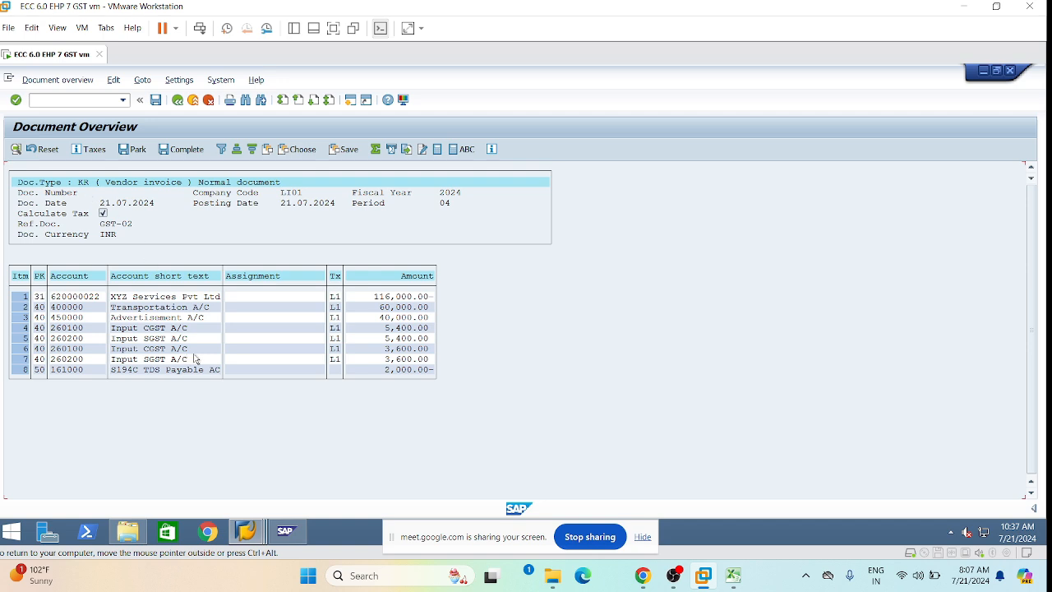
{"action": "left_click", "coordinate": [151, 317]}
{"action": "left_click", "coordinate": [157, 339]}
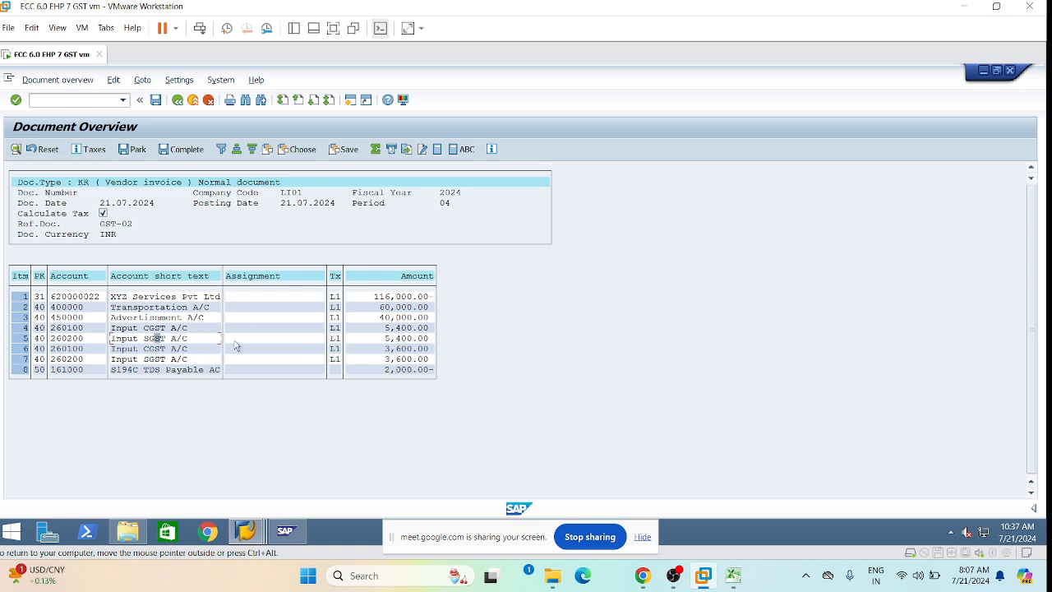
{"action": "left_click", "coordinate": [381, 318]}
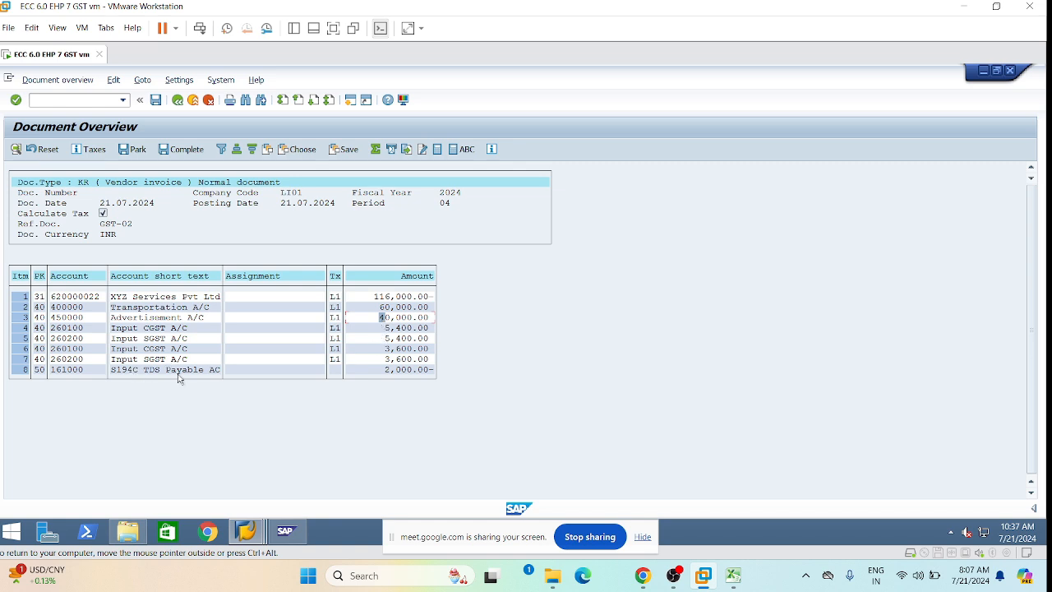
{"action": "left_click", "coordinate": [156, 100]}
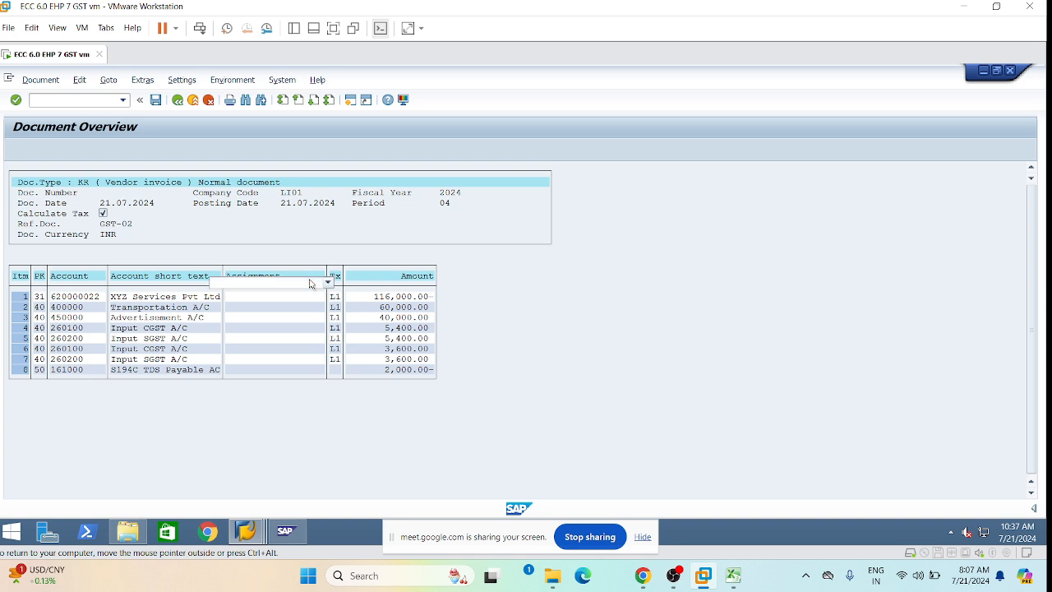
{"action": "left_click", "coordinate": [37, 79]}
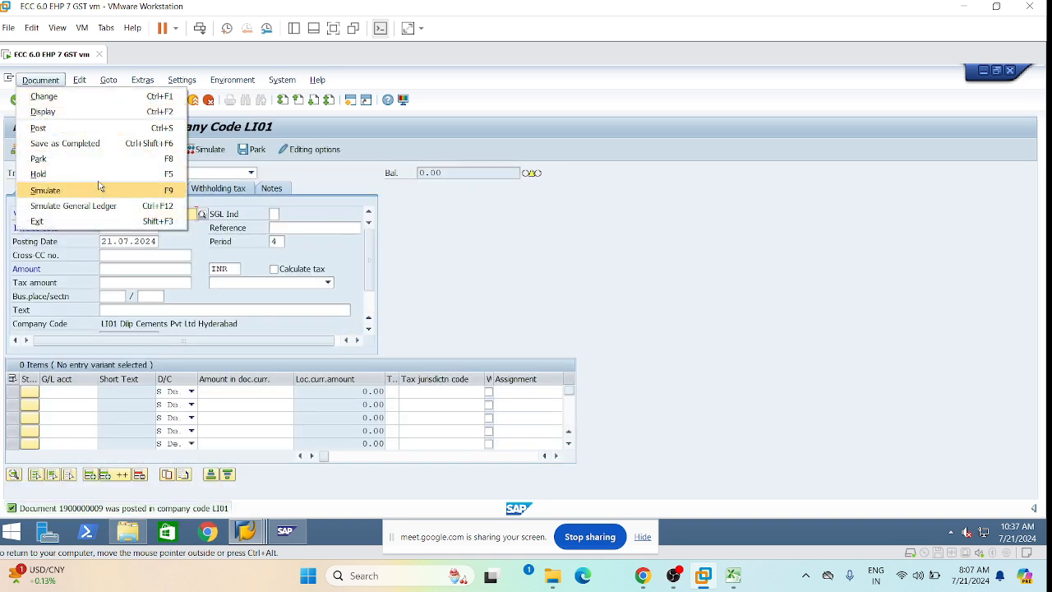
Display the just-posted invoice document in its General Ledger View.
{"action": "left_click", "coordinate": [74, 114]}
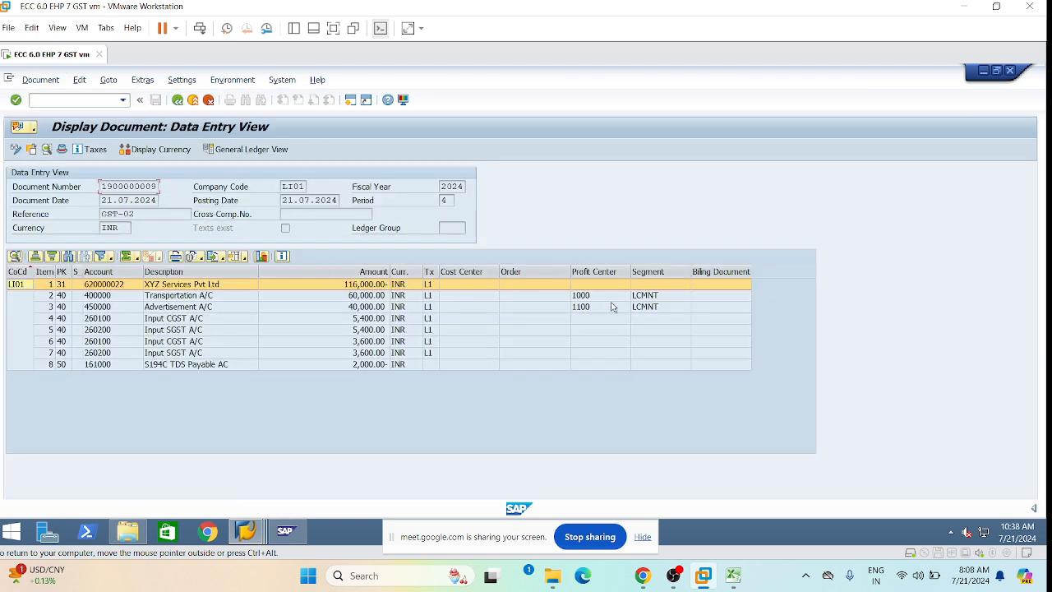
{"action": "left_click", "coordinate": [245, 150]}
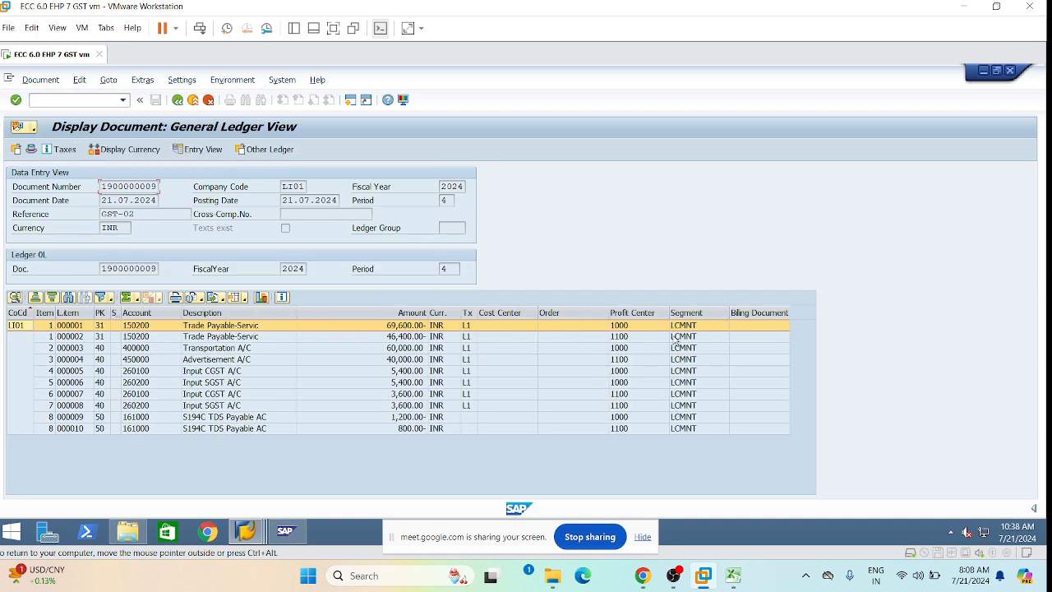
Select the Profit Center column and compare the line items' profit centres.
{"action": "left_click", "coordinate": [632, 313]}
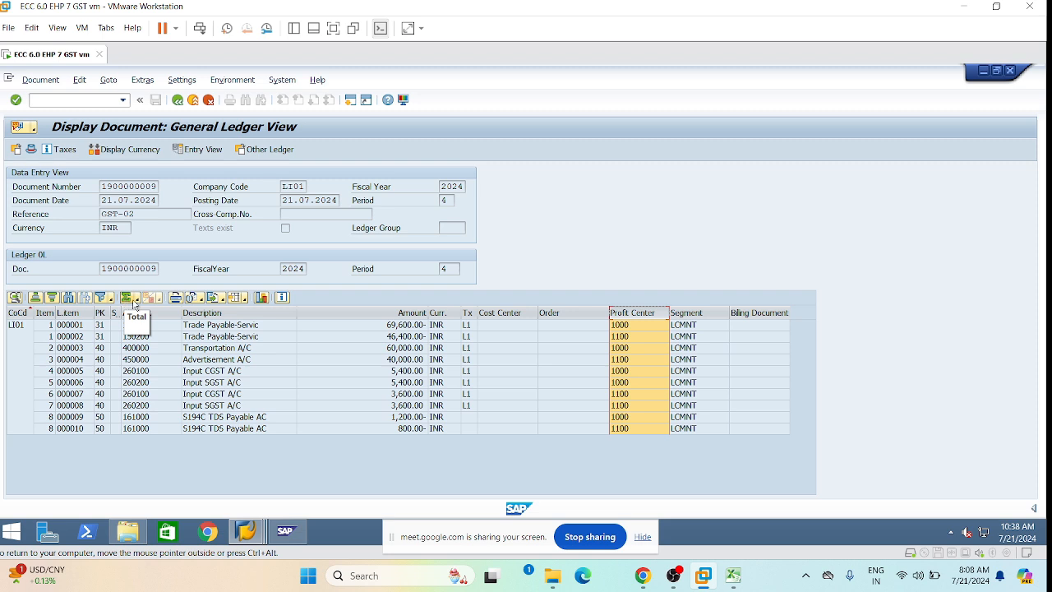
{"action": "left_click", "coordinate": [587, 337]}
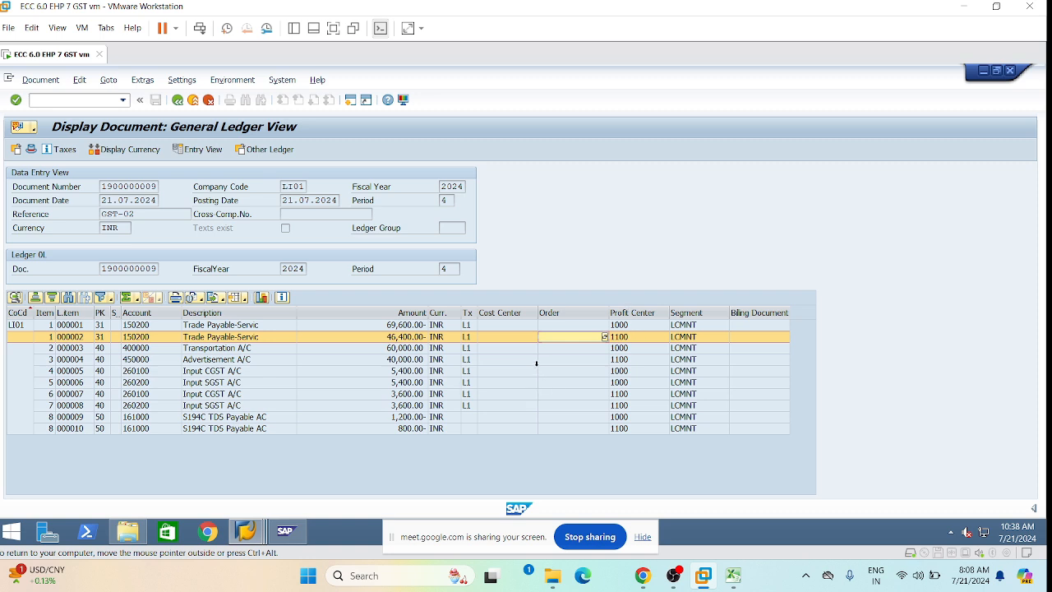
{"action": "left_click", "coordinate": [633, 324]}
{"action": "left_click", "coordinate": [634, 309]}
{"action": "left_click", "coordinate": [633, 325]}
{"action": "left_click", "coordinate": [507, 382]}
{"action": "left_click", "coordinate": [507, 360]}
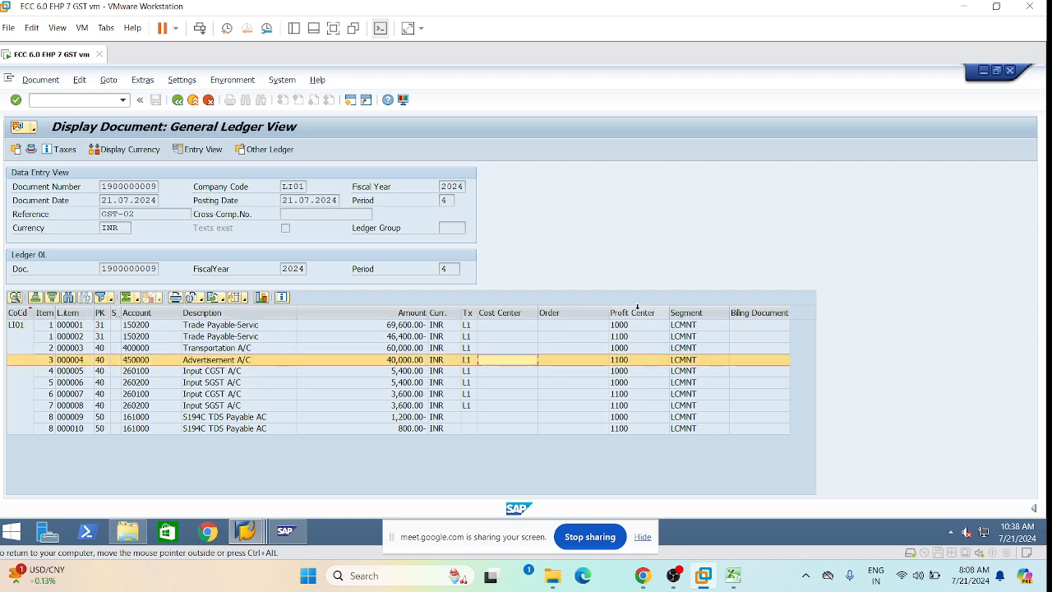
{"action": "left_click", "coordinate": [639, 311]}
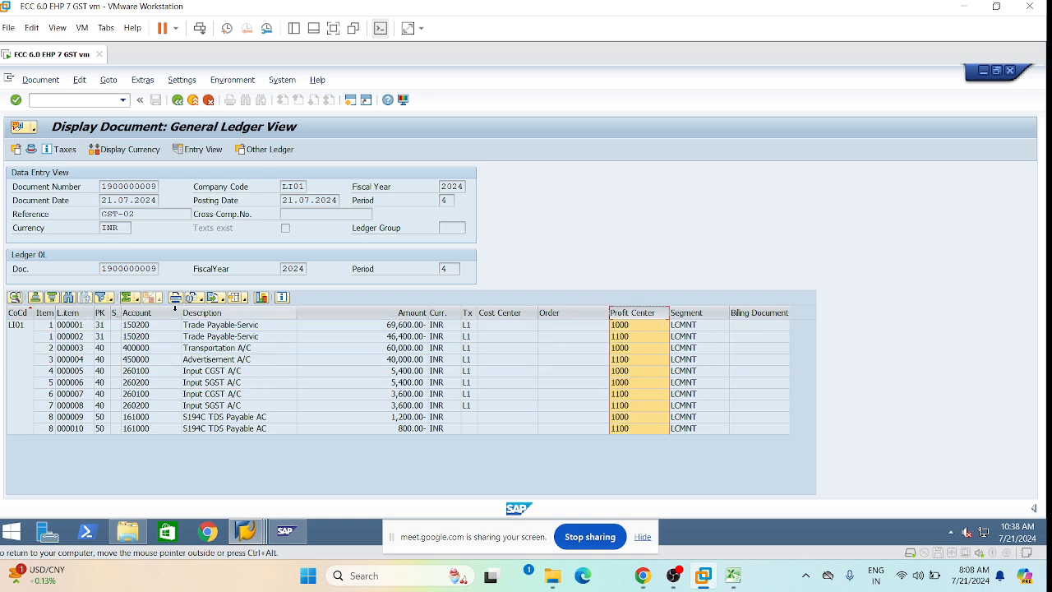
Try totalling the Profit Center column, which is rejected as not possible for Profit Center.
{"action": "left_click", "coordinate": [130, 300]}
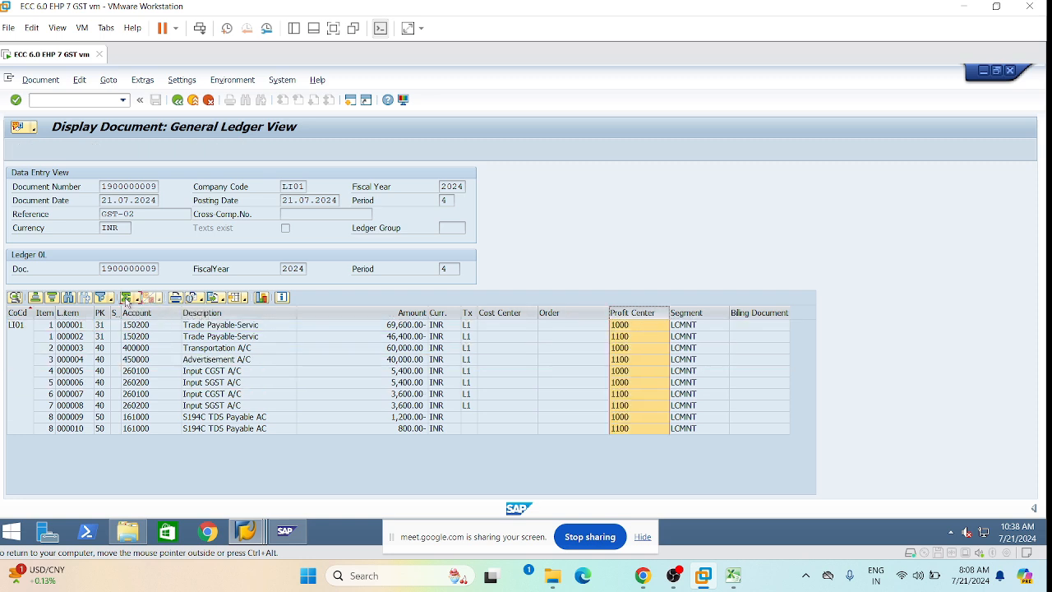
{"action": "left_click", "coordinate": [137, 301]}
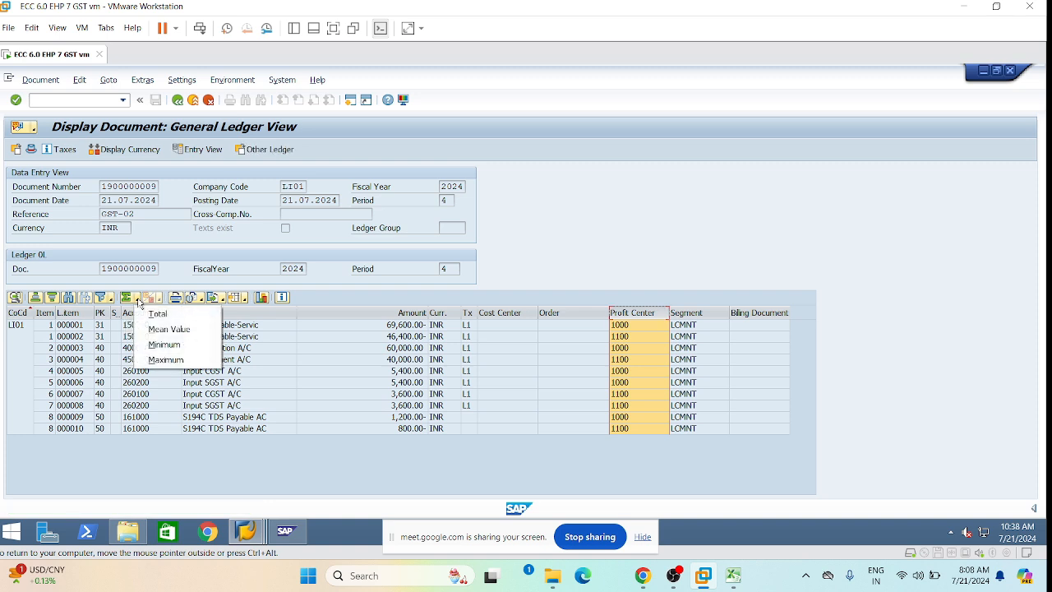
{"action": "left_click", "coordinate": [146, 299]}
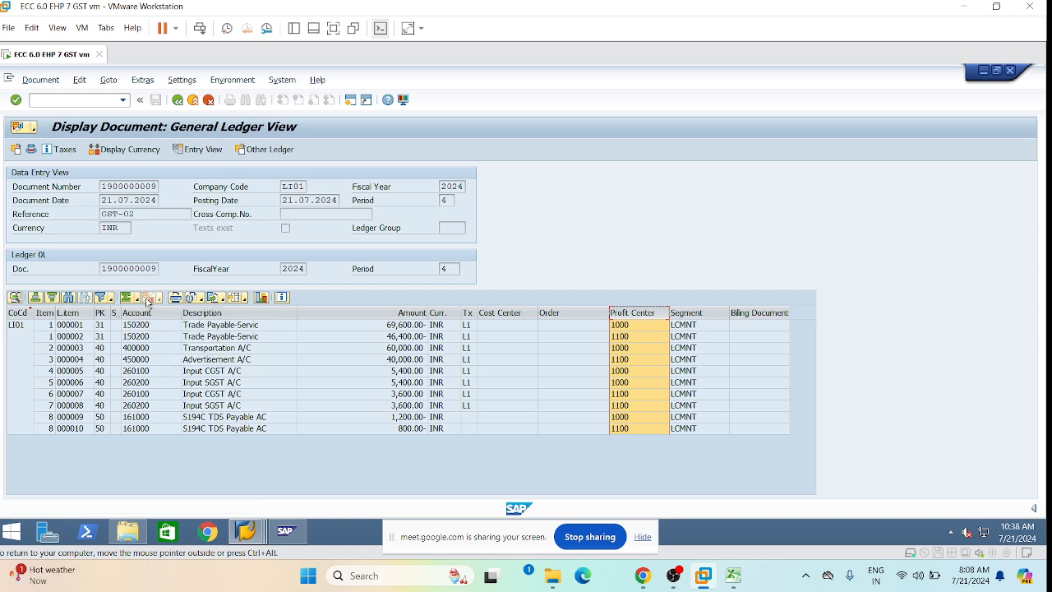
{"action": "left_click", "coordinate": [630, 395]}
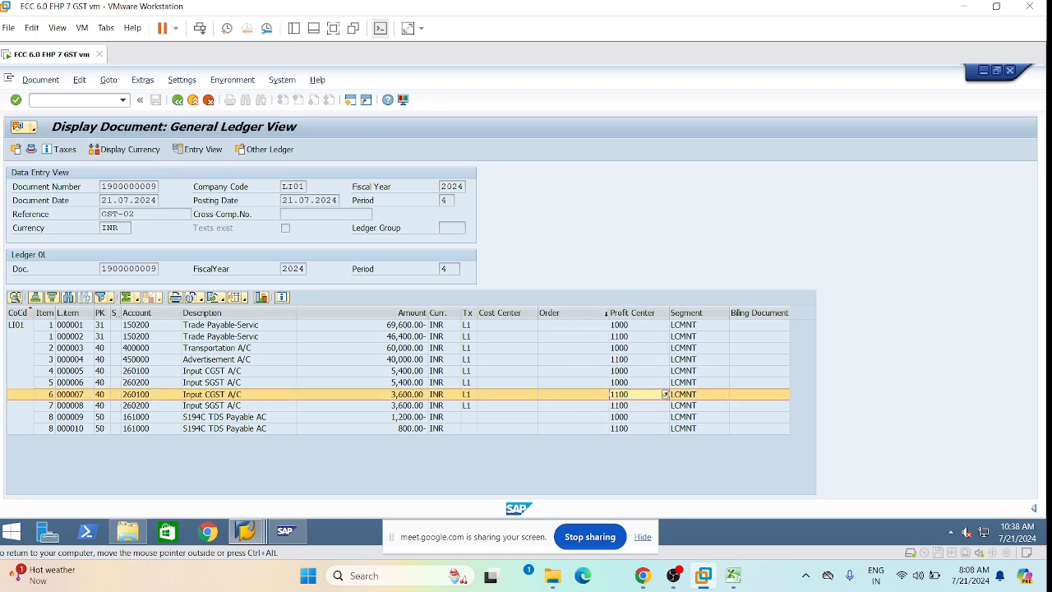
{"action": "left_click", "coordinate": [633, 313]}
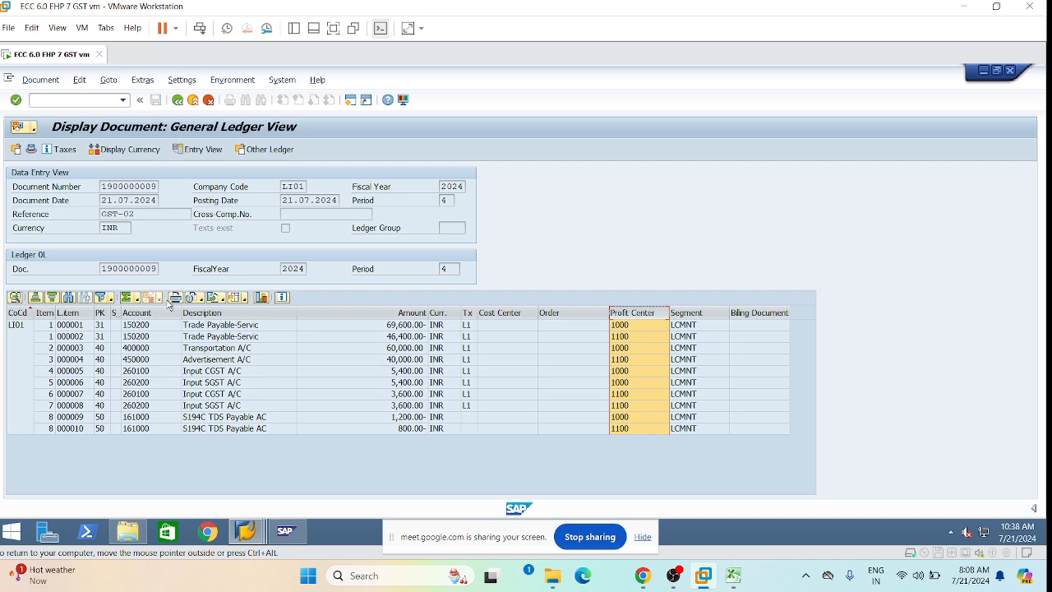
{"action": "left_click", "coordinate": [395, 313]}
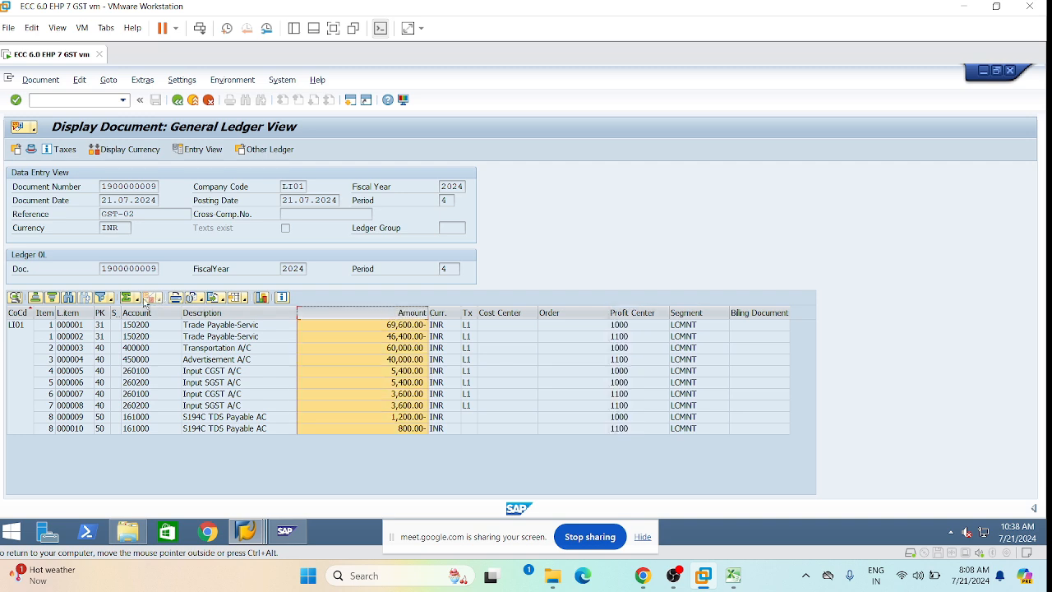
{"action": "left_click", "coordinate": [140, 299]}
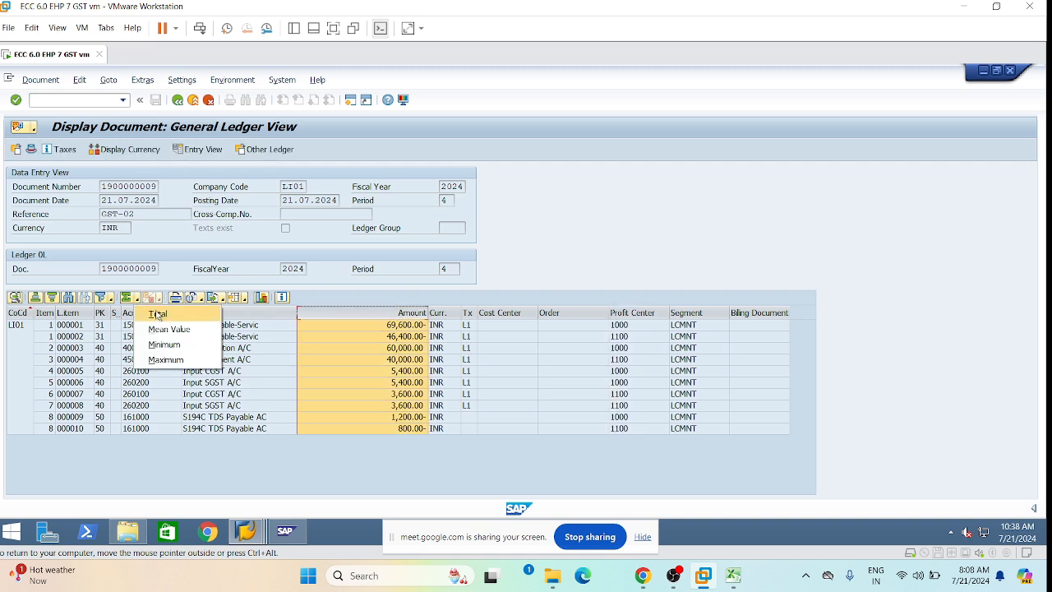
{"action": "left_click", "coordinate": [633, 313]}
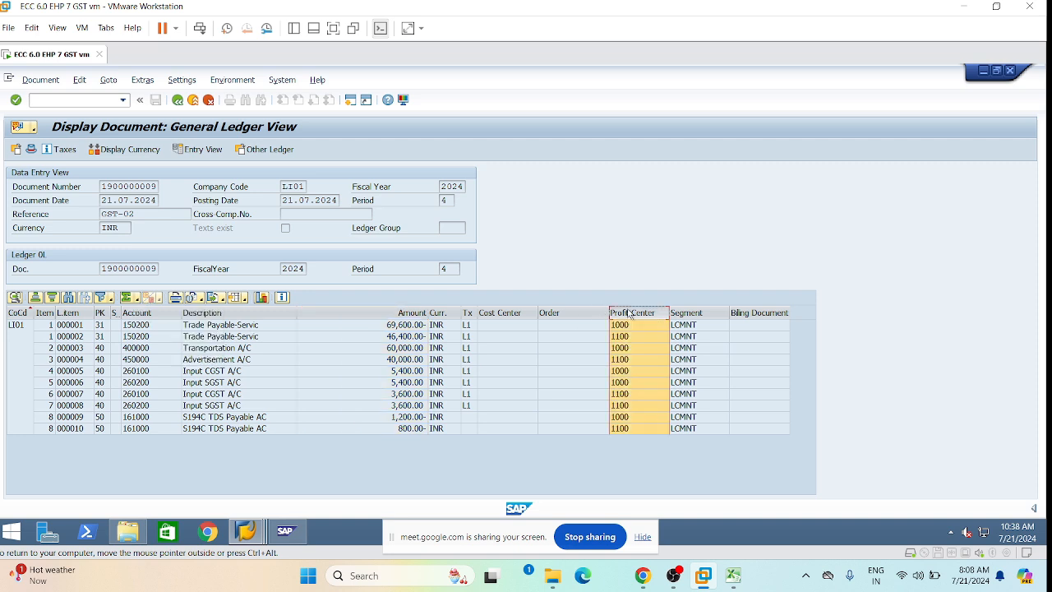
{"action": "left_click", "coordinate": [138, 298]}
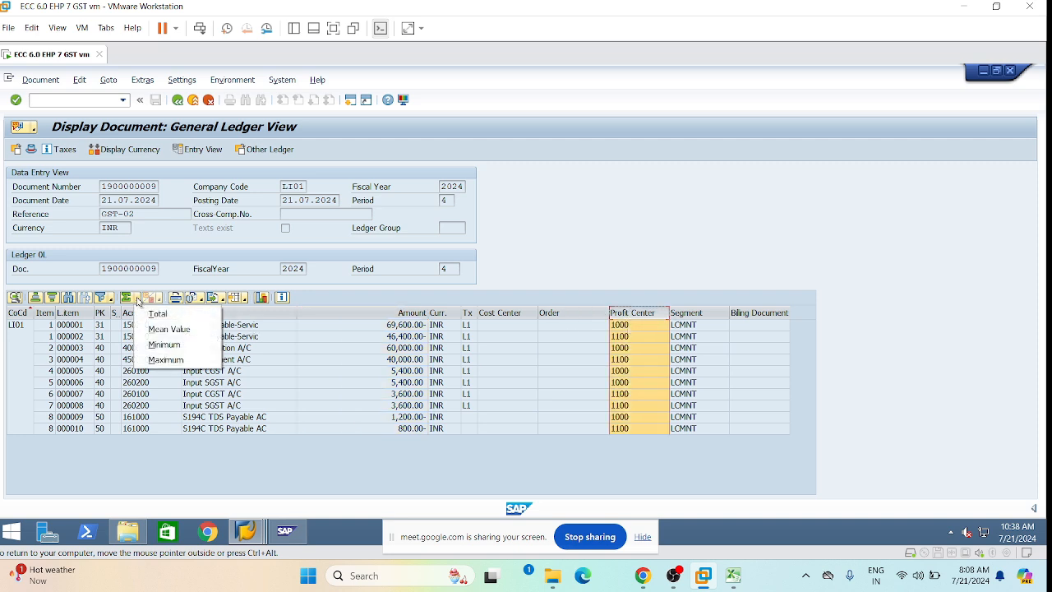
{"action": "left_click", "coordinate": [158, 315]}
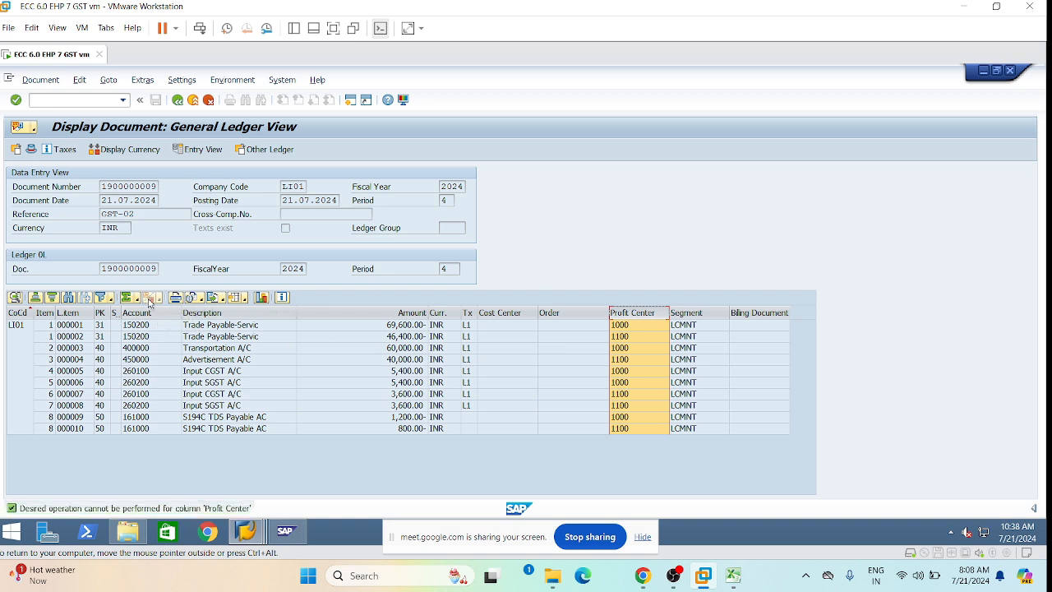
{"action": "left_click", "coordinate": [526, 349]}
{"action": "left_click", "coordinate": [409, 312]}
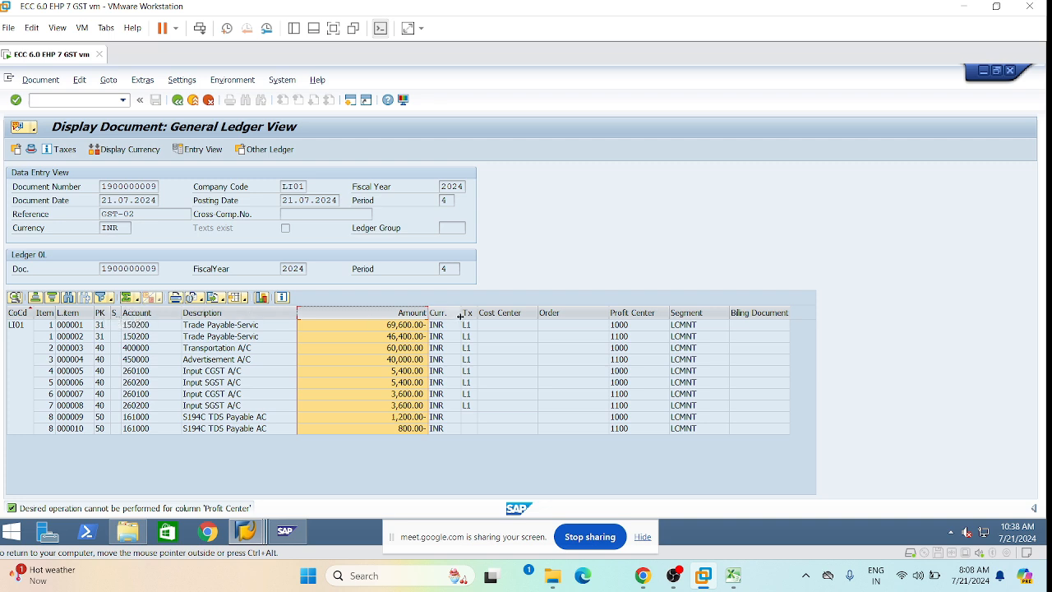
{"action": "left_click", "coordinate": [637, 337]}
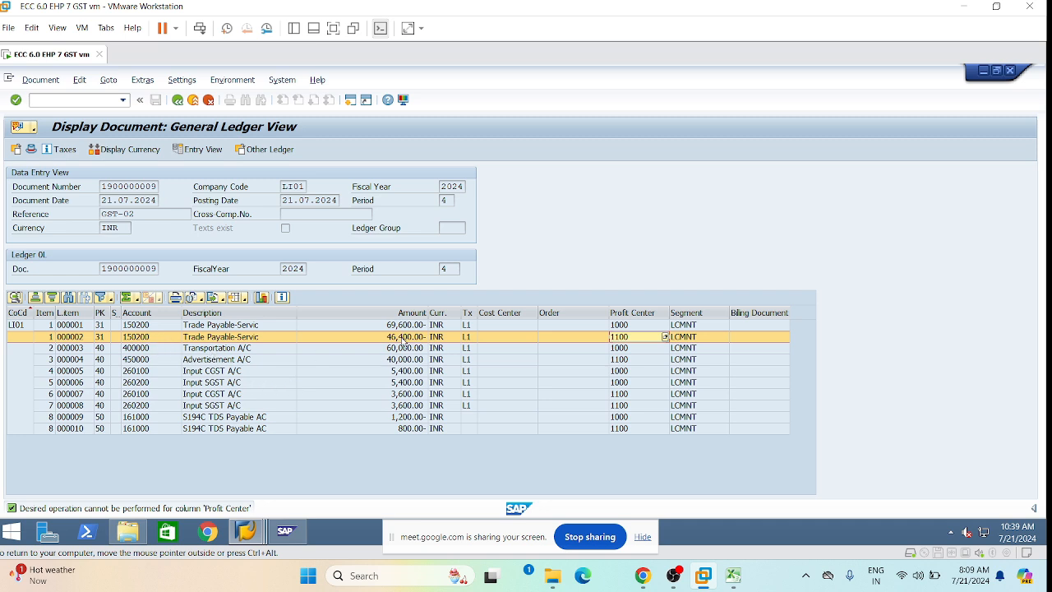
{"action": "left_click", "coordinate": [405, 361]}
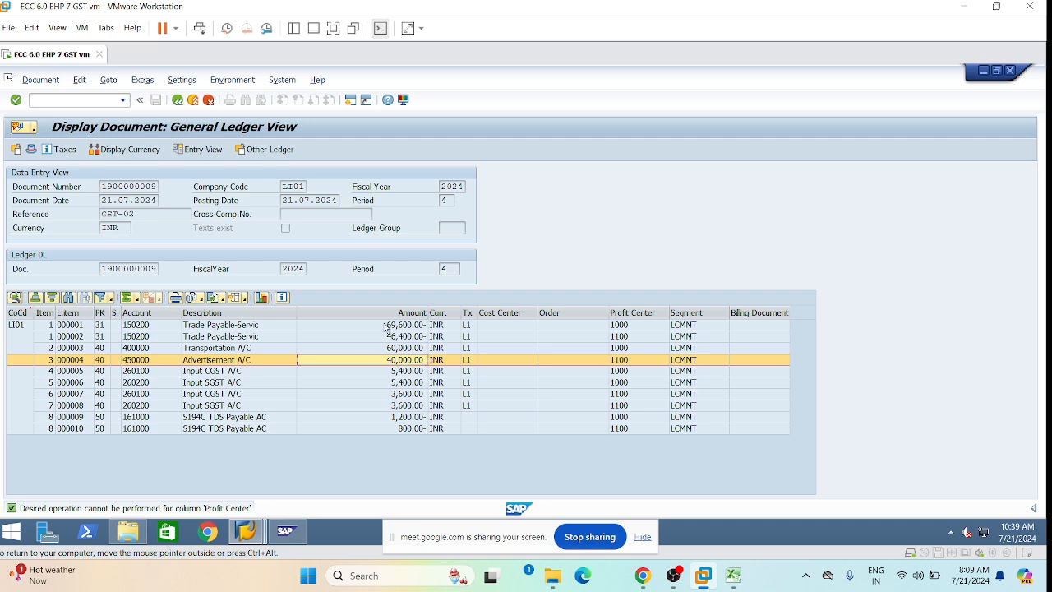
{"action": "left_click", "coordinate": [405, 349]}
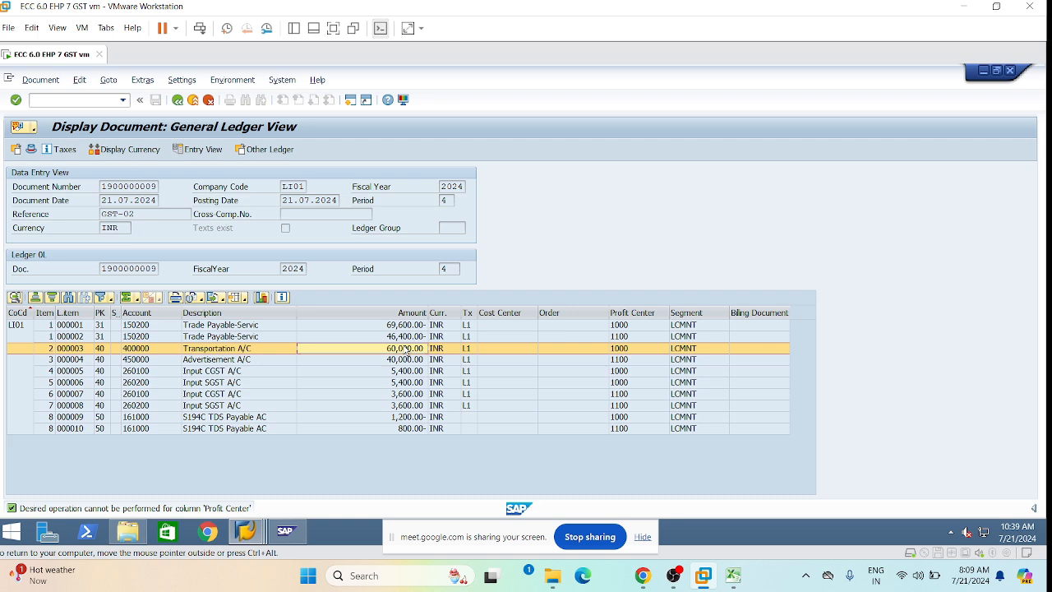
{"action": "left_click", "coordinate": [407, 337]}
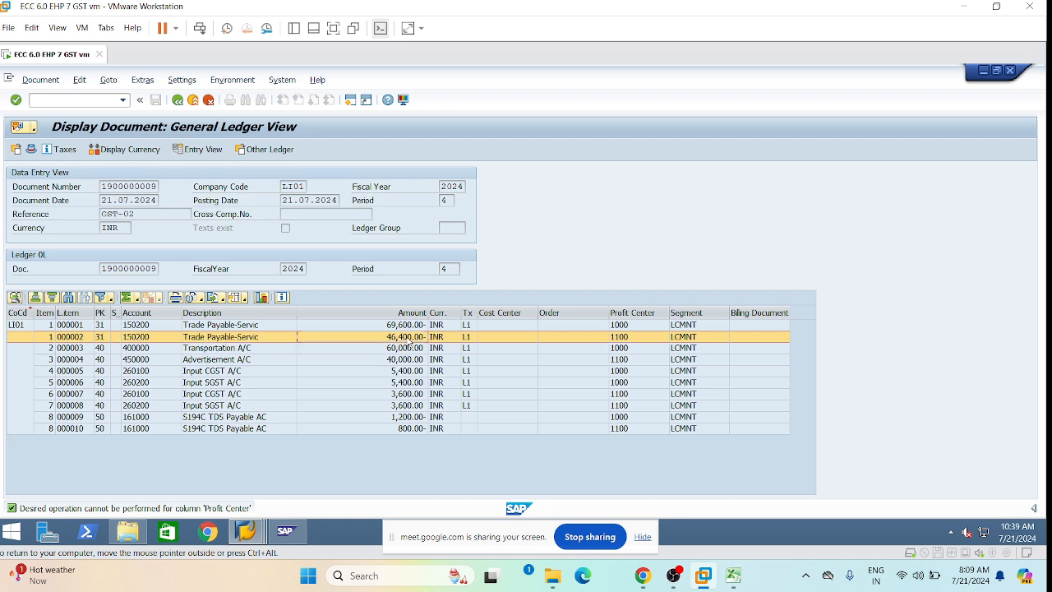
{"action": "left_click", "coordinate": [407, 327]}
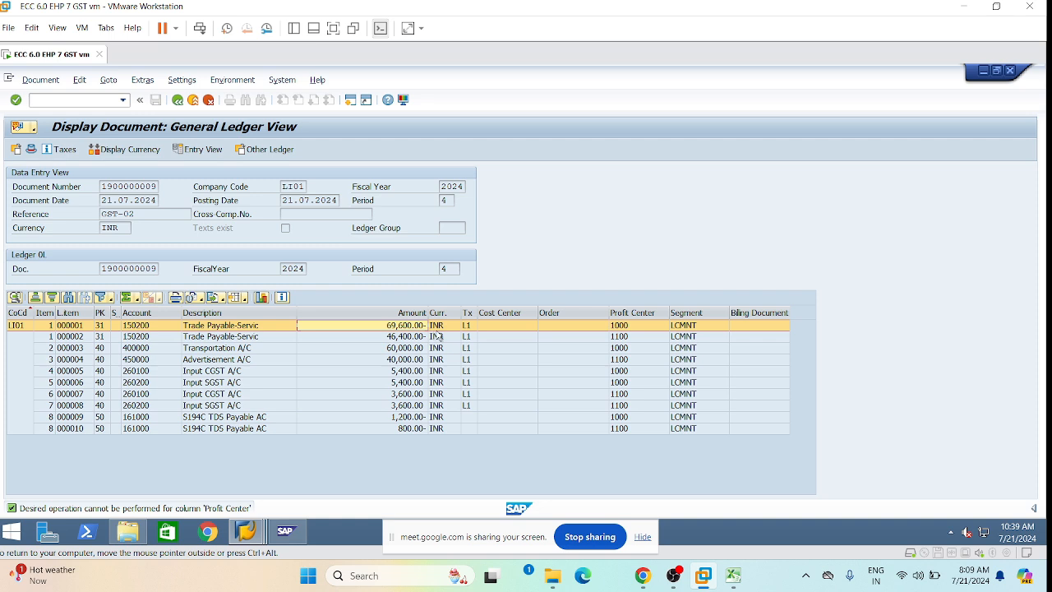
{"action": "left_click", "coordinate": [400, 417]}
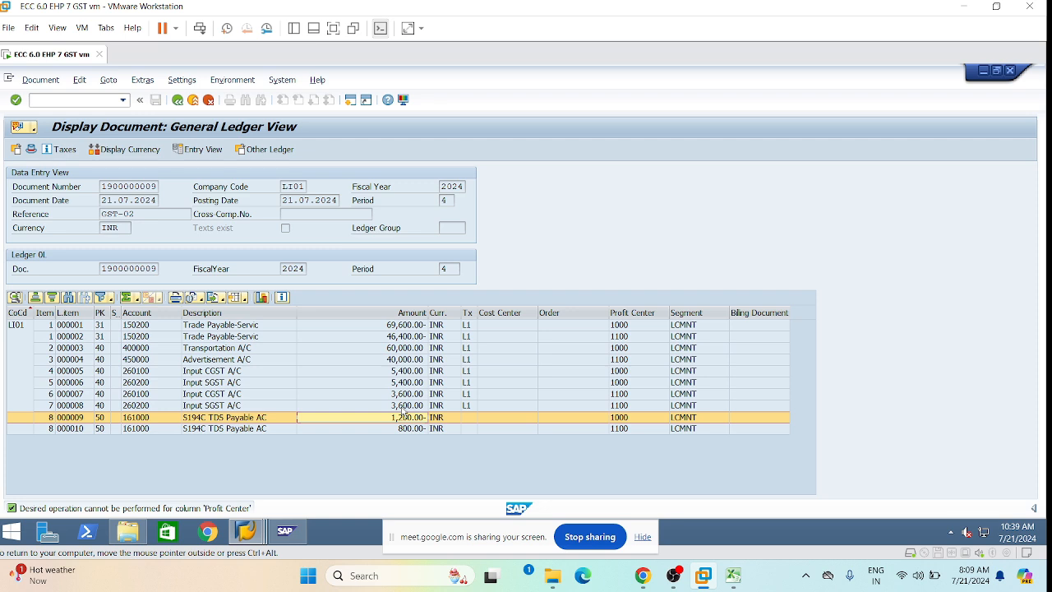
{"action": "left_click", "coordinate": [408, 406]}
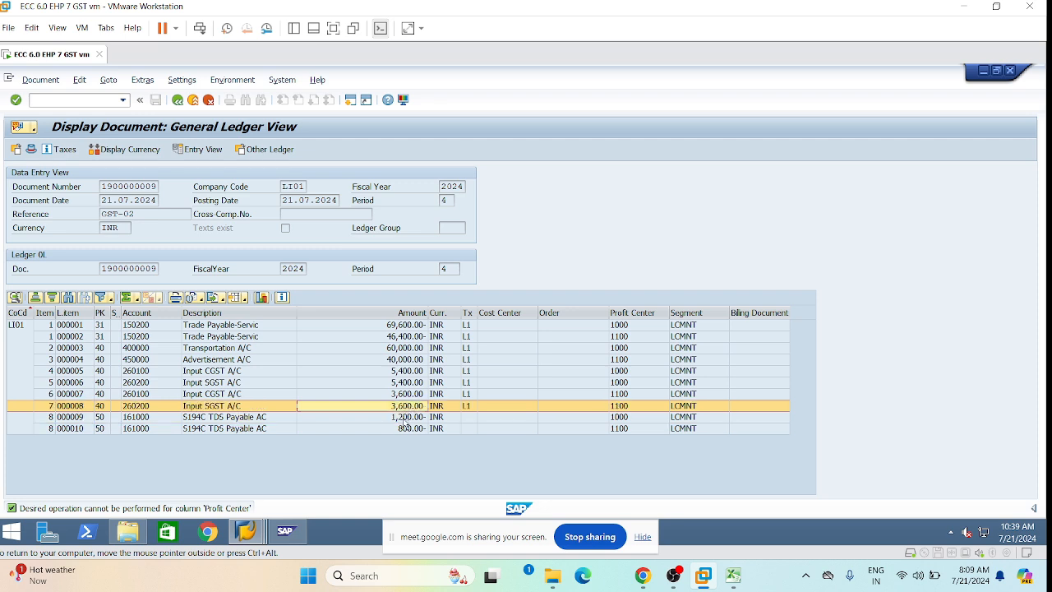
{"action": "left_click", "coordinate": [404, 420]}
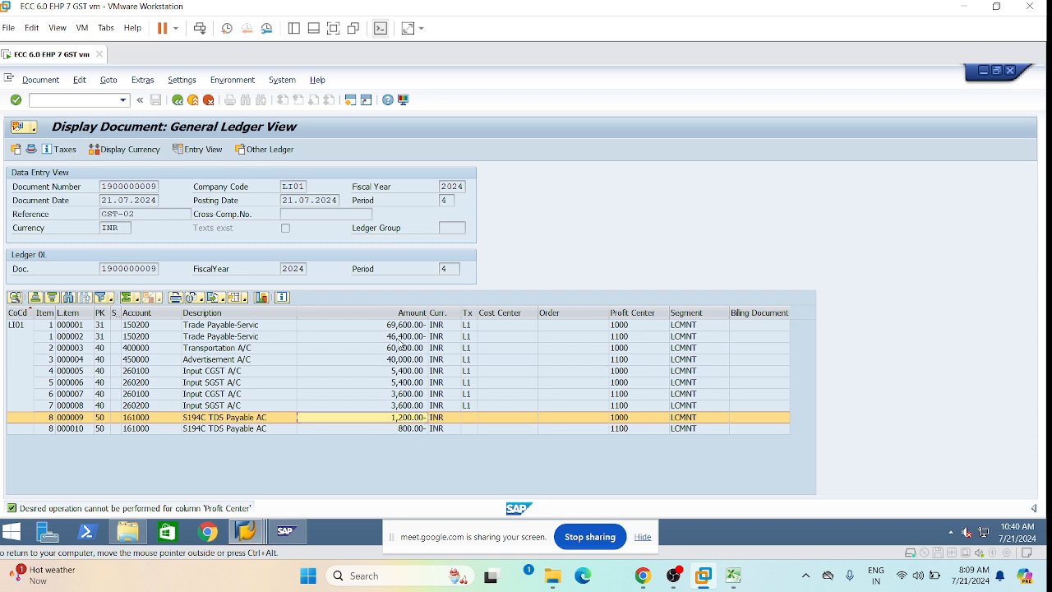
{"action": "left_click", "coordinate": [392, 349]}
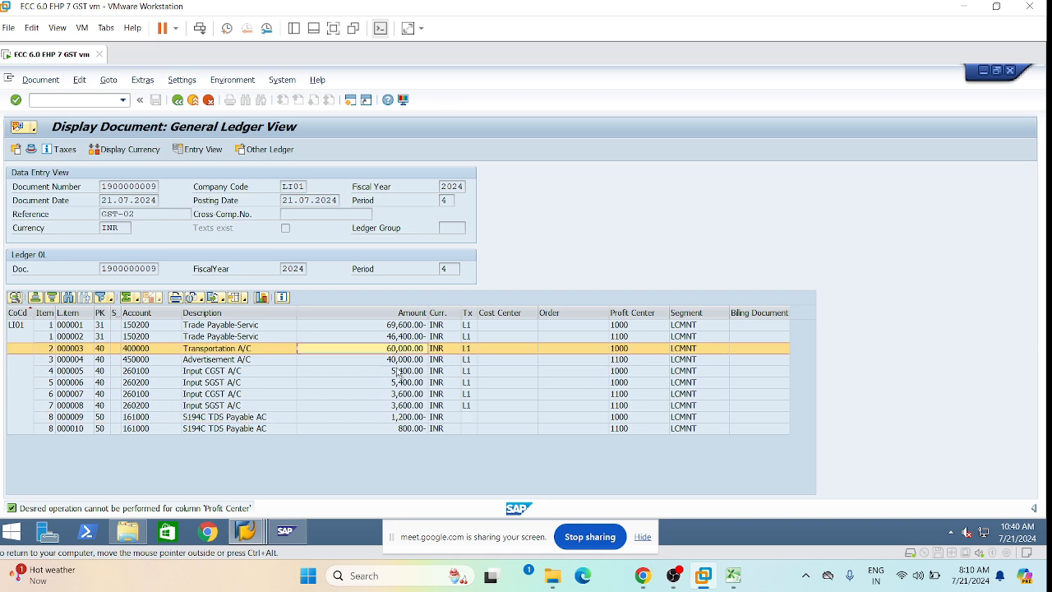
{"action": "left_click", "coordinate": [395, 362]}
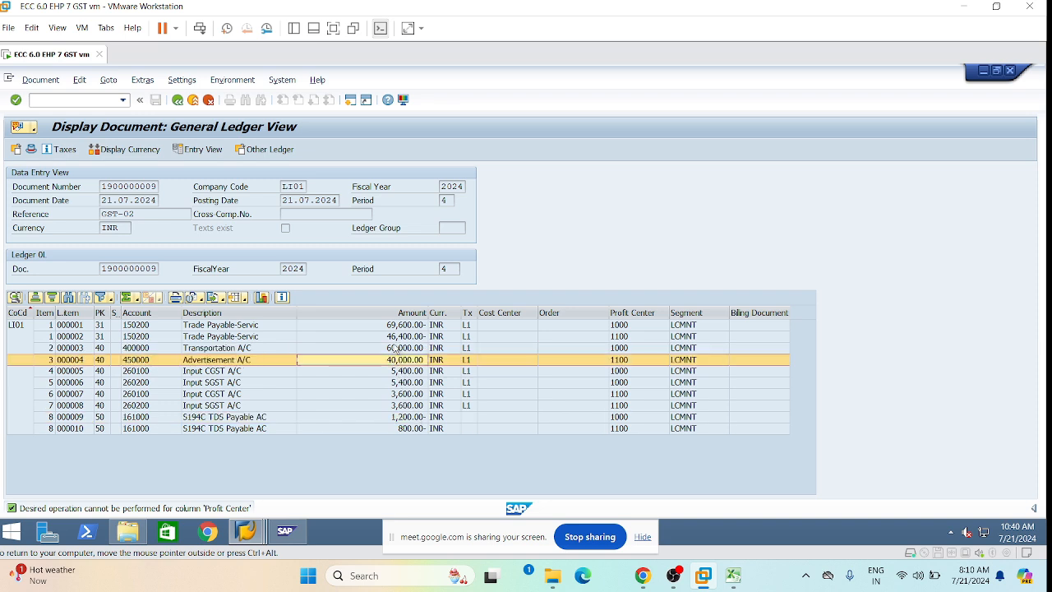
{"action": "left_click", "coordinate": [398, 350]}
{"action": "left_click", "coordinate": [398, 362]}
Select the Amount and Description columns, then return to the empty LI01 vendor invoice screen.
{"action": "left_click", "coordinate": [218, 327]}
{"action": "left_click", "coordinate": [384, 312]}
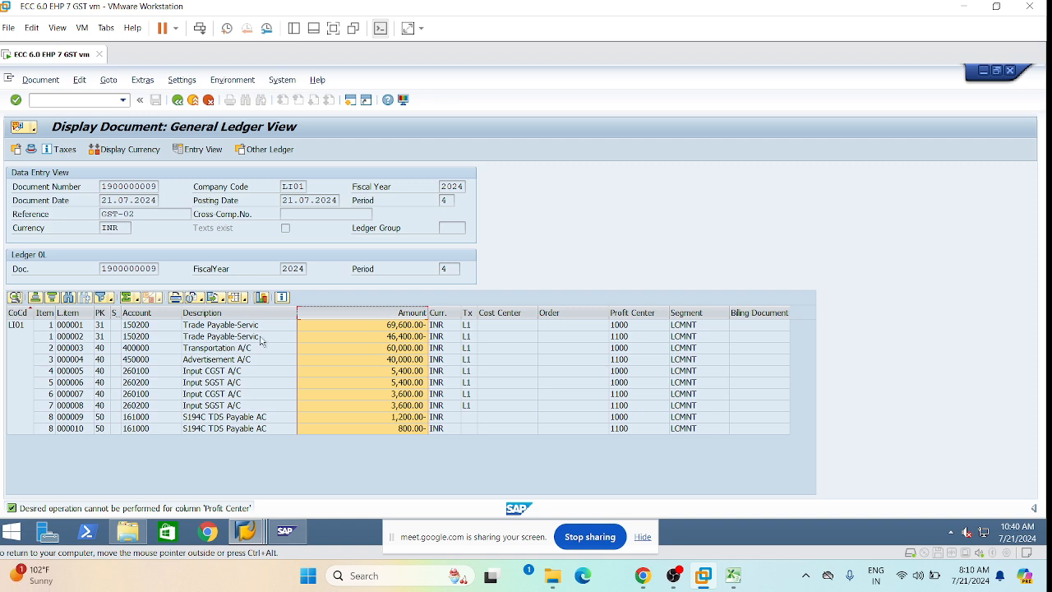
{"action": "left_click", "coordinate": [330, 338]}
{"action": "left_click", "coordinate": [247, 314]}
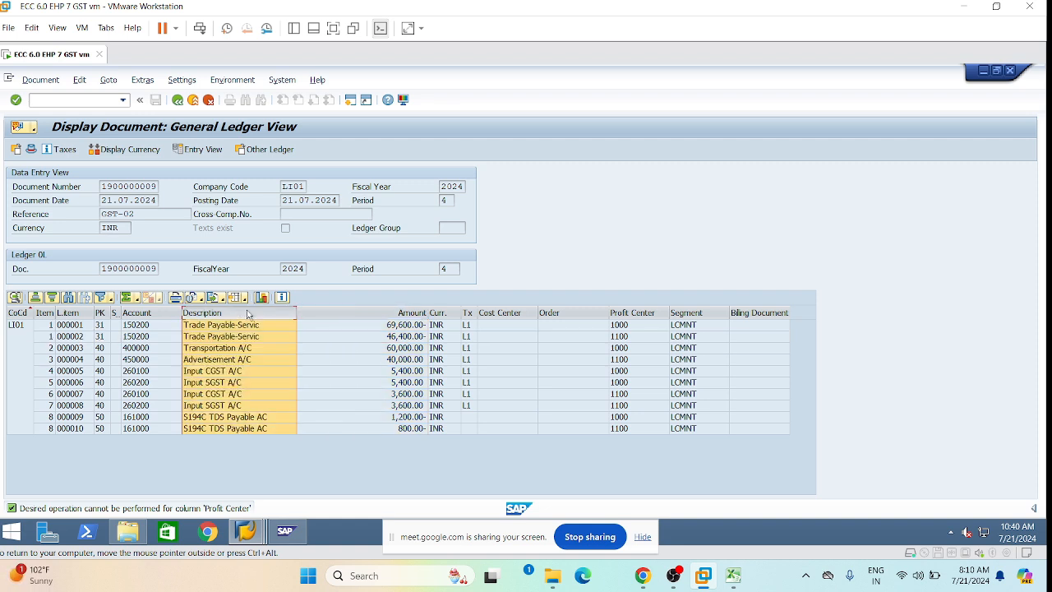
{"action": "left_click", "coordinate": [388, 370]}
{"action": "left_click_drag", "start_coordinate": [374, 326], "coordinate": [405, 429]}
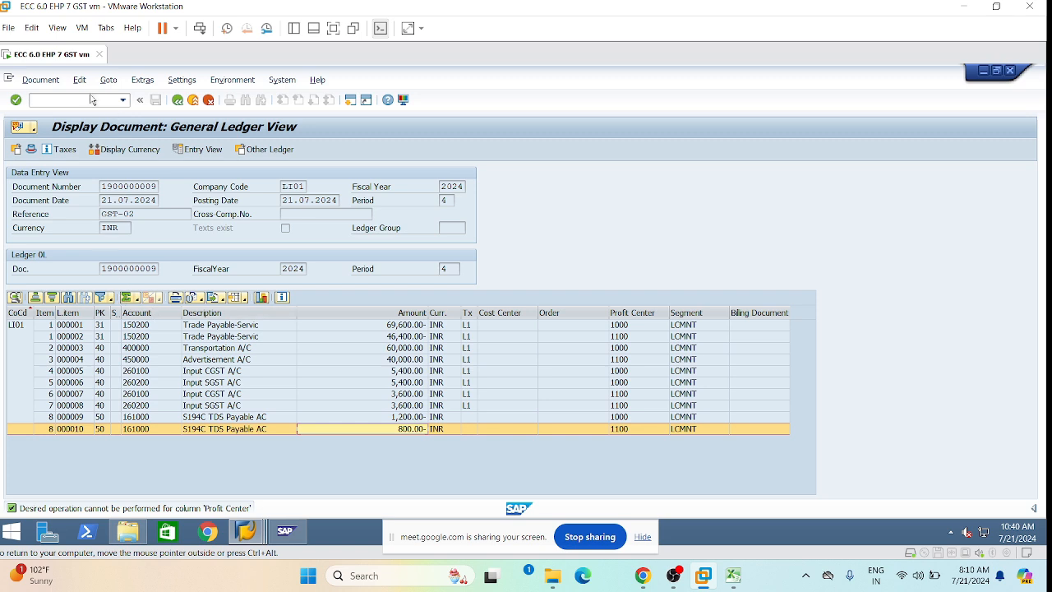
{"action": "left_click", "coordinate": [177, 103]}
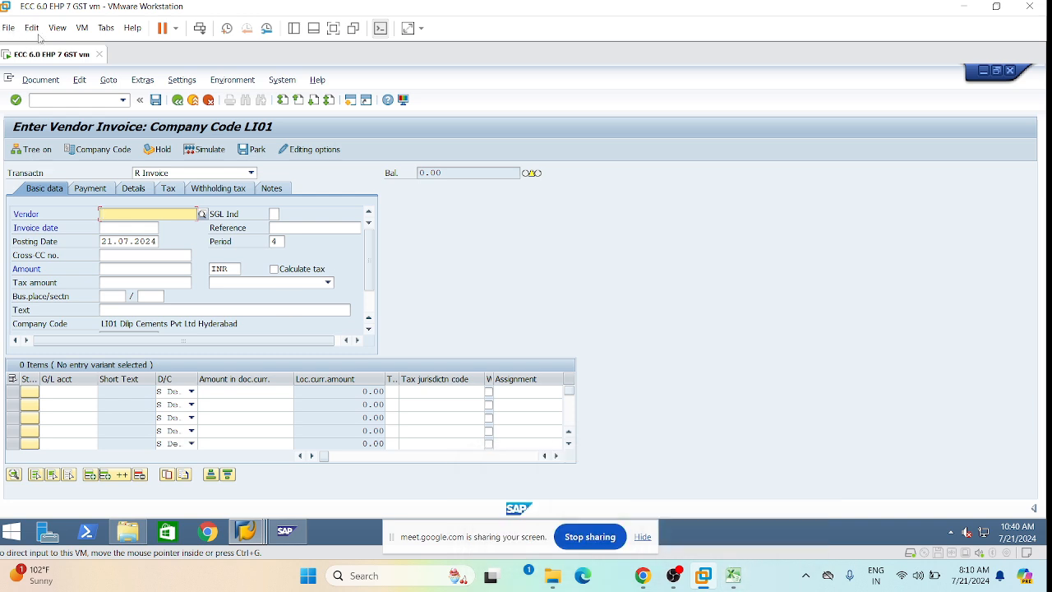
{"action": "left_click", "coordinate": [41, 80]}
{"action": "left_click", "coordinate": [43, 111]}
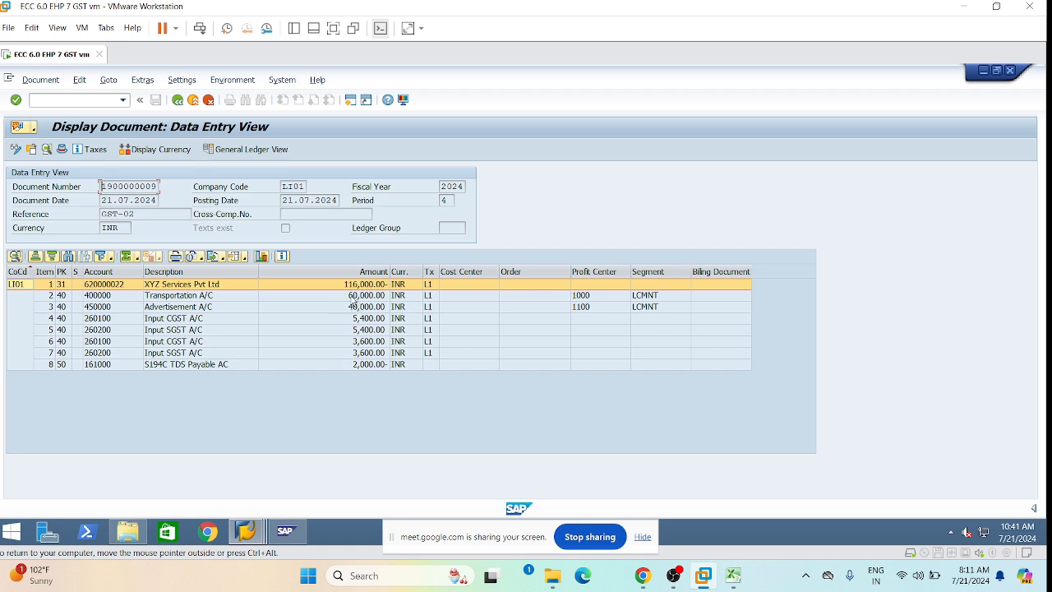
{"action": "left_click", "coordinate": [349, 297]}
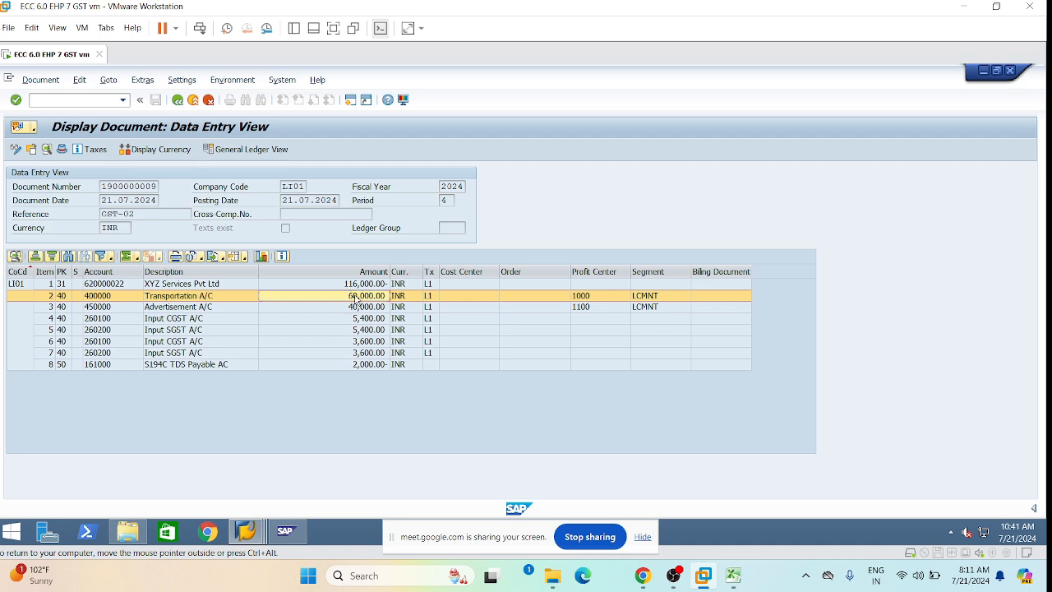
{"action": "left_click", "coordinate": [177, 100]}
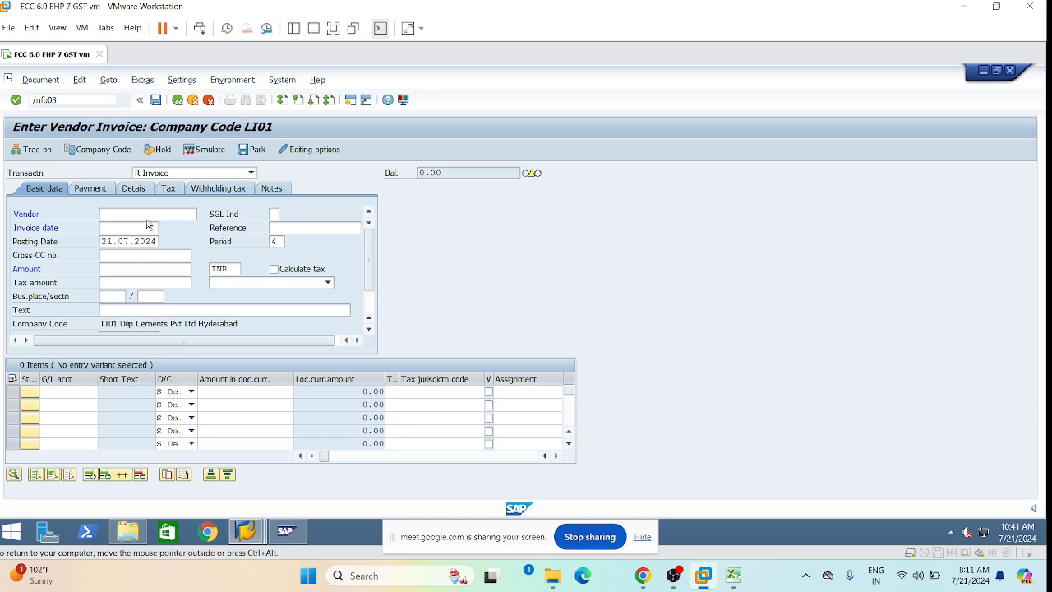
{"action": "key", "text": "Return"}
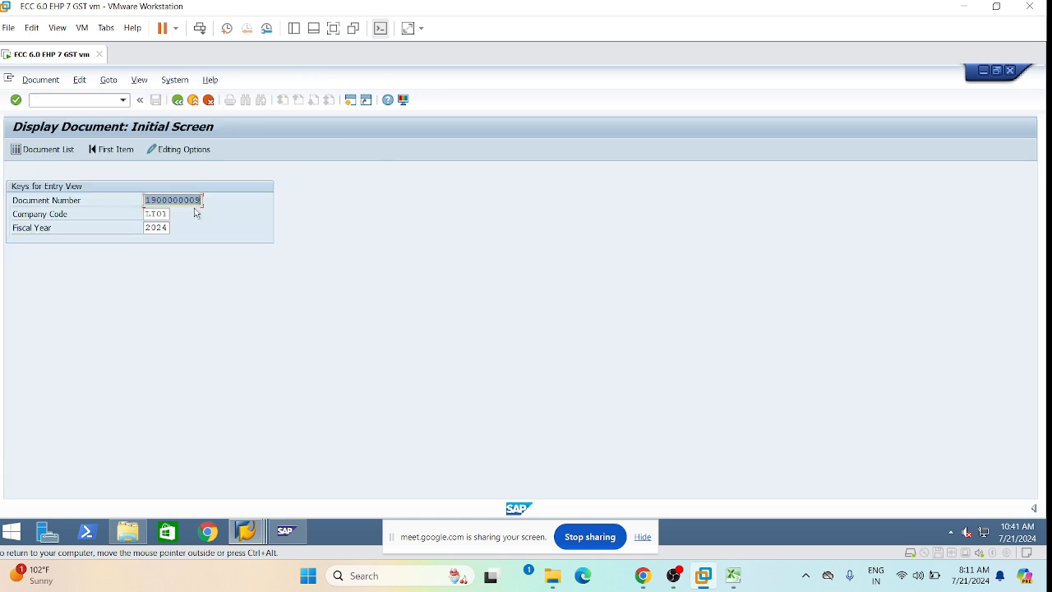
{"action": "key", "text": "Right"}
{"action": "key", "text": "BackSpace"}
{"action": "type", "text": "8"}
{"action": "key", "text": "Return"}
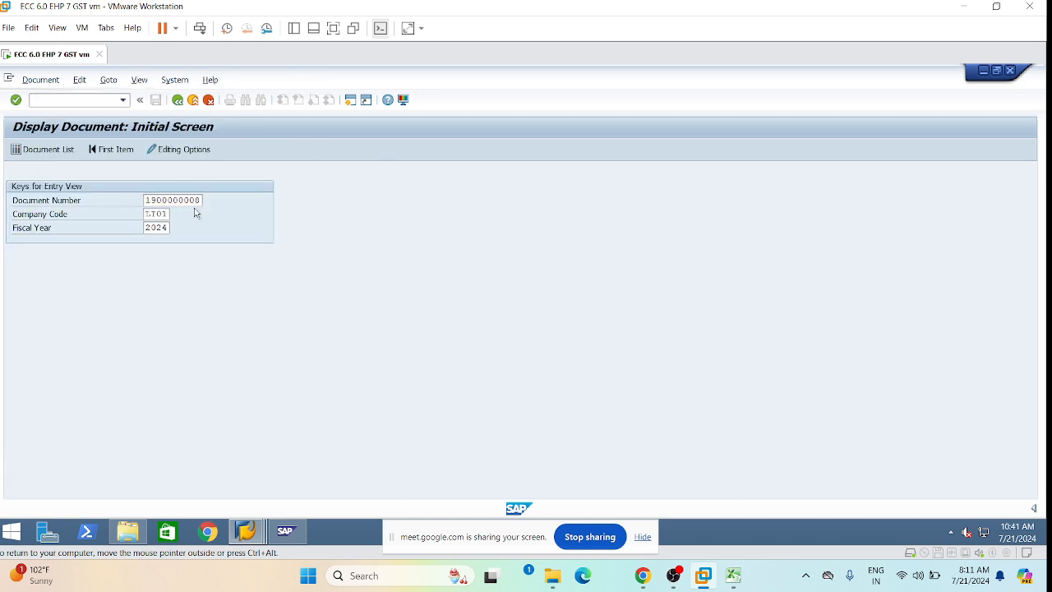
{"action": "left_click", "coordinate": [364, 299]}
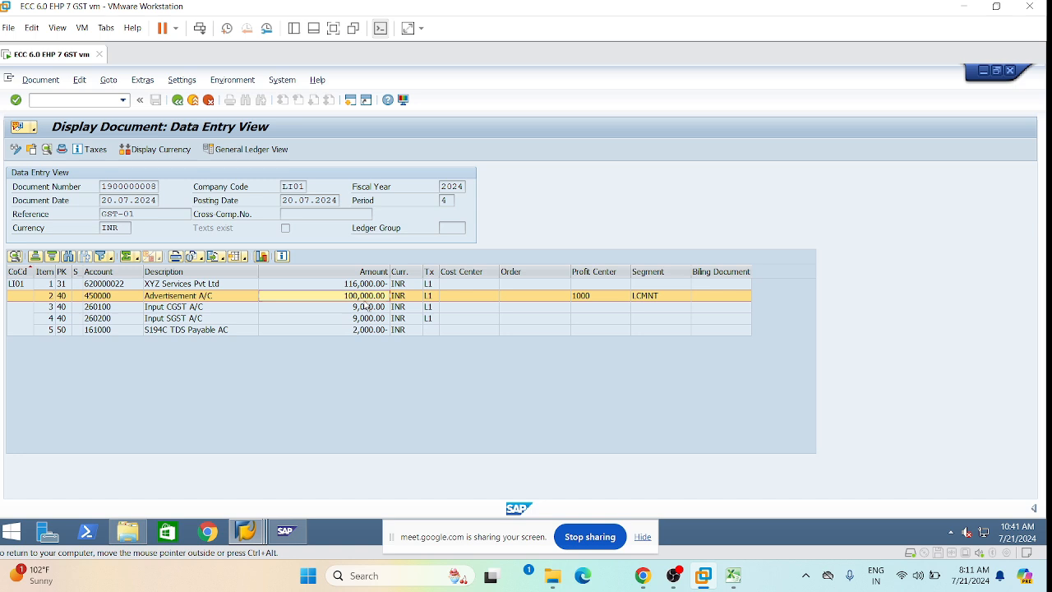
{"action": "left_click", "coordinate": [362, 272]}
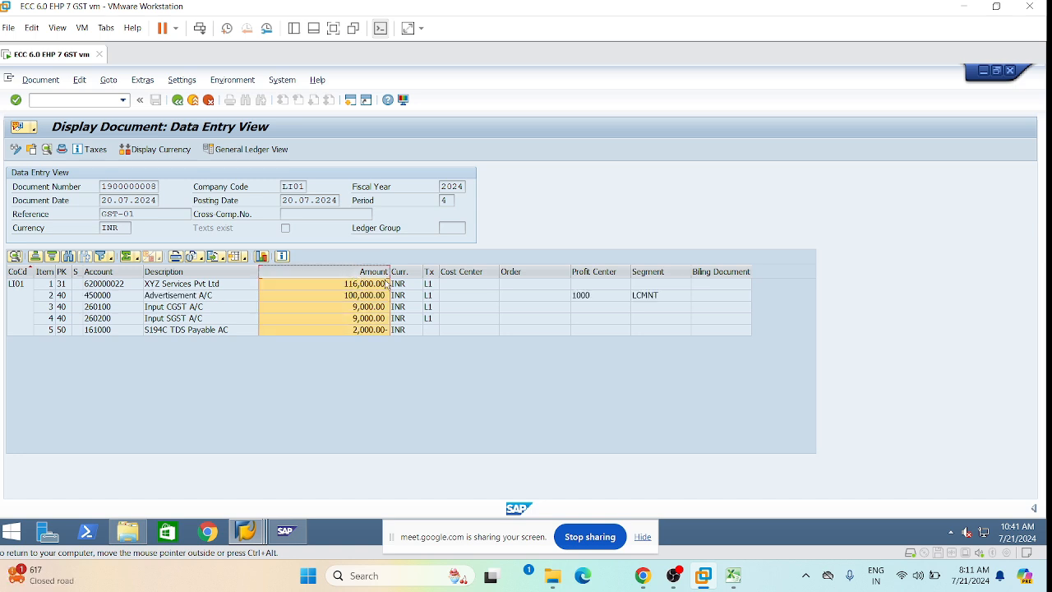
{"action": "left_click", "coordinate": [339, 296]}
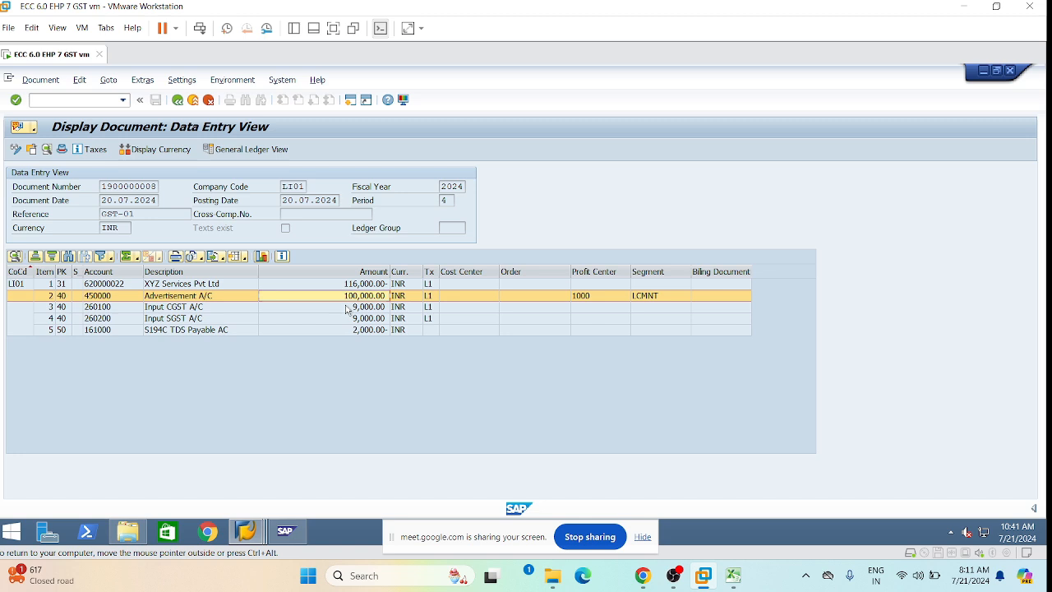
{"action": "left_click", "coordinate": [346, 306]}
{"action": "left_click", "coordinate": [345, 298]}
{"action": "left_click", "coordinate": [355, 307]}
{"action": "left_click", "coordinate": [357, 318]}
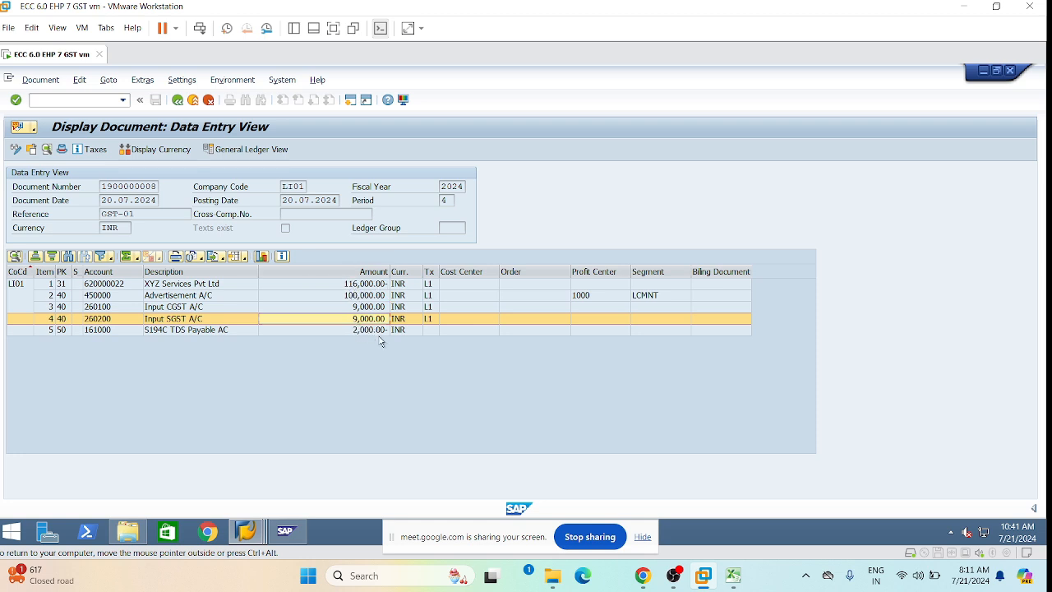
{"action": "left_click", "coordinate": [355, 295]}
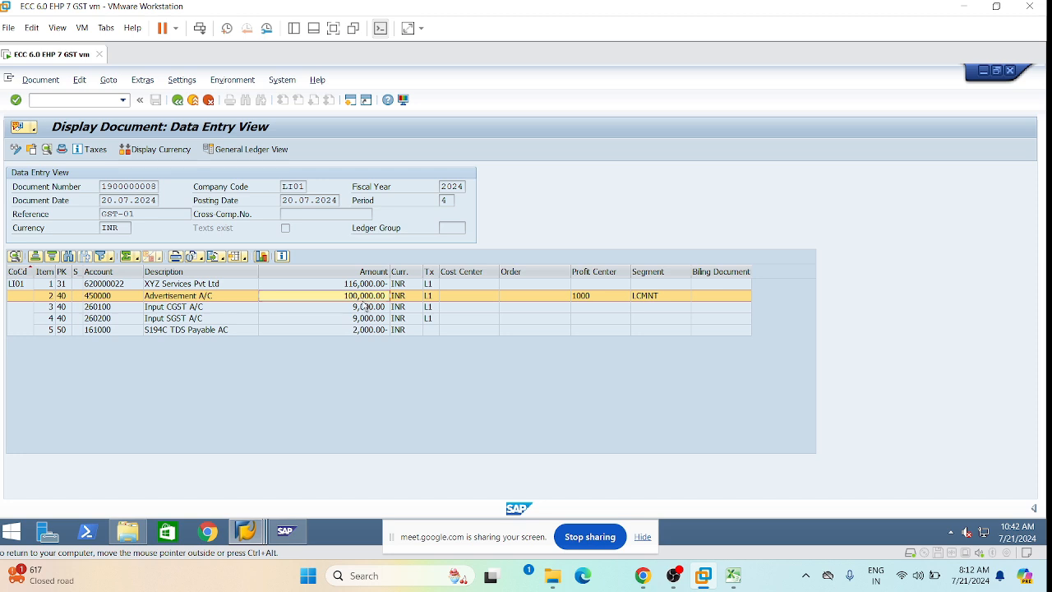
{"action": "left_click", "coordinate": [358, 307]}
{"action": "left_click", "coordinate": [359, 319]}
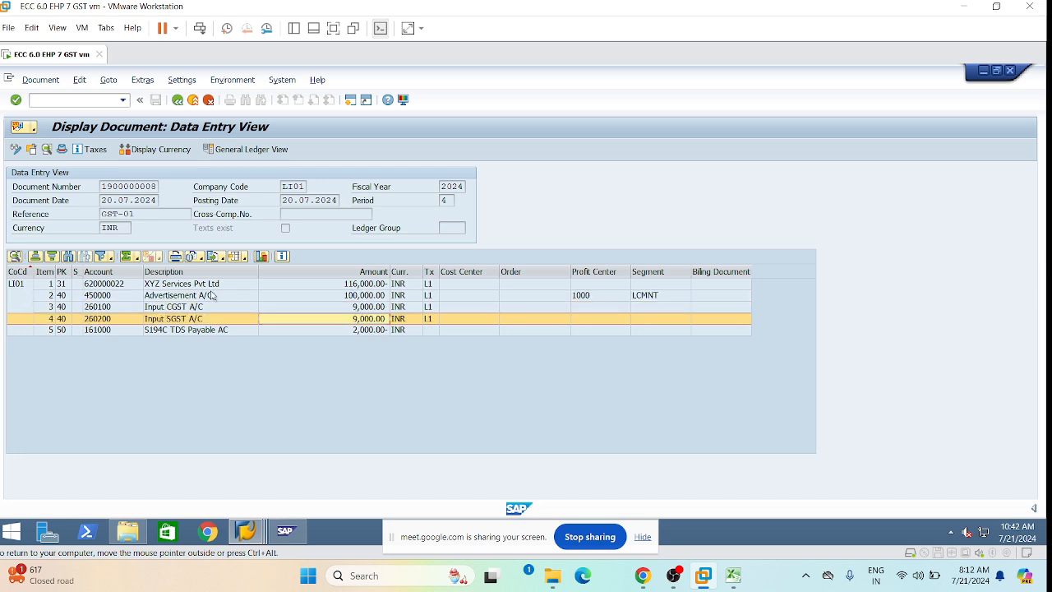
{"action": "left_click", "coordinate": [360, 286]}
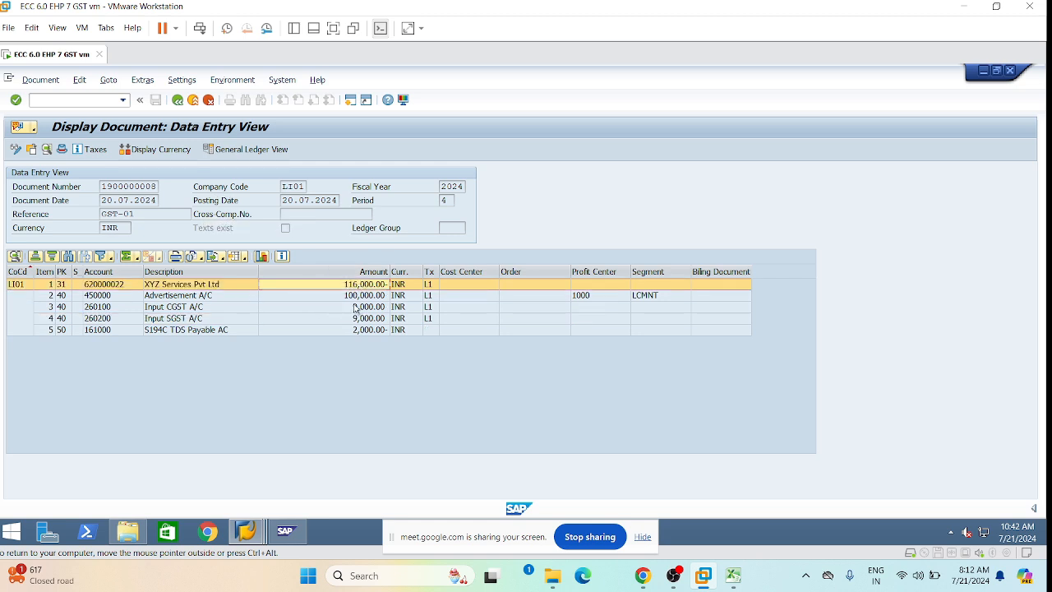
{"action": "left_click", "coordinate": [355, 297]}
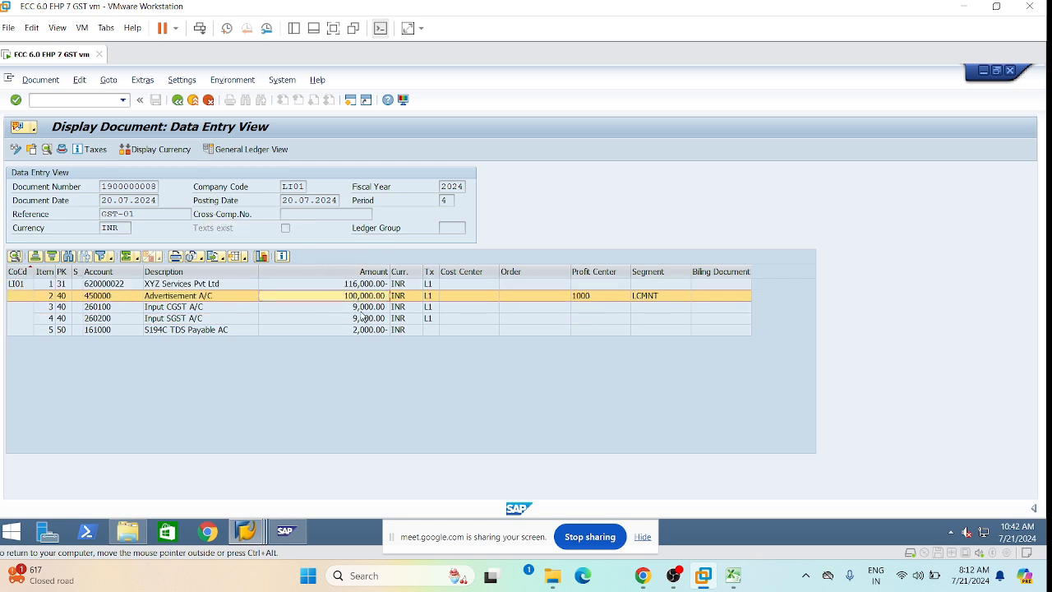
{"action": "left_click", "coordinate": [361, 310]}
{"action": "left_click", "coordinate": [361, 320]}
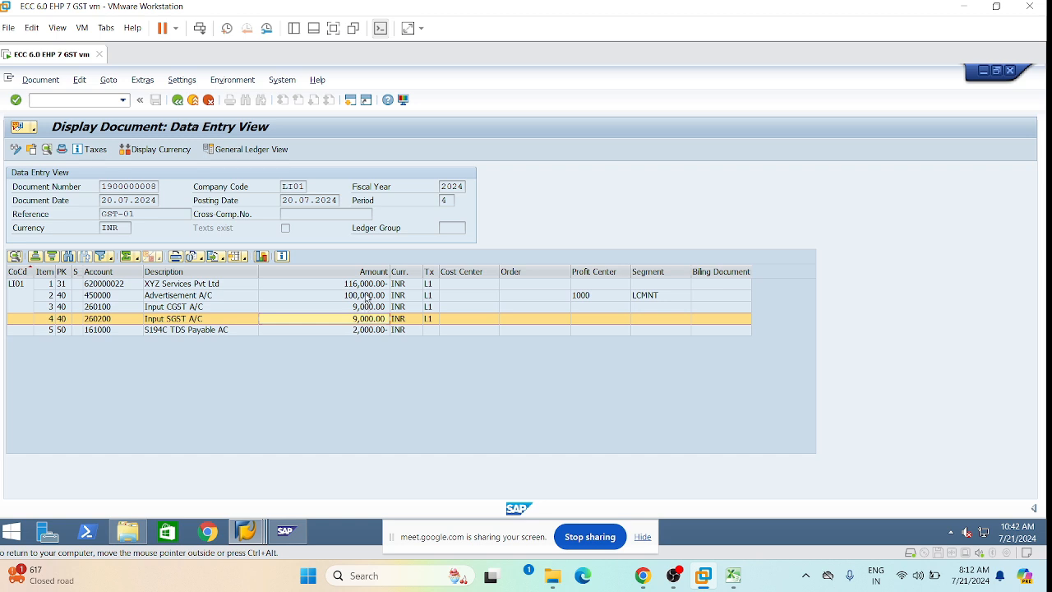
{"action": "left_click", "coordinate": [371, 296]}
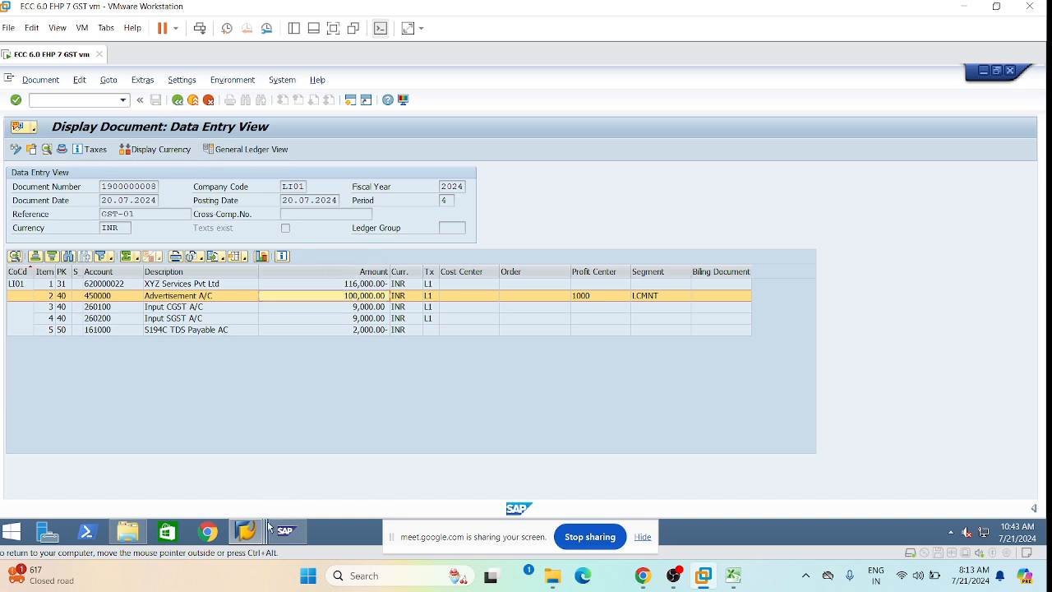
{"action": "mouse_move", "coordinate": [250, 530]}
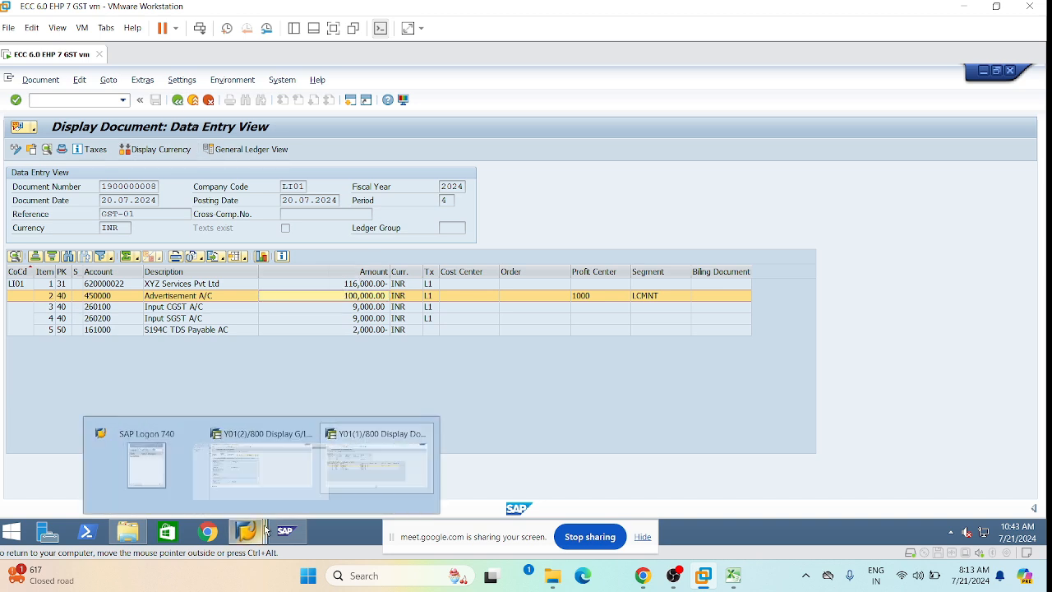
Switch from the G/L account window to the document display and back out to SAP Easy Access.
{"action": "left_click", "coordinate": [227, 469]}
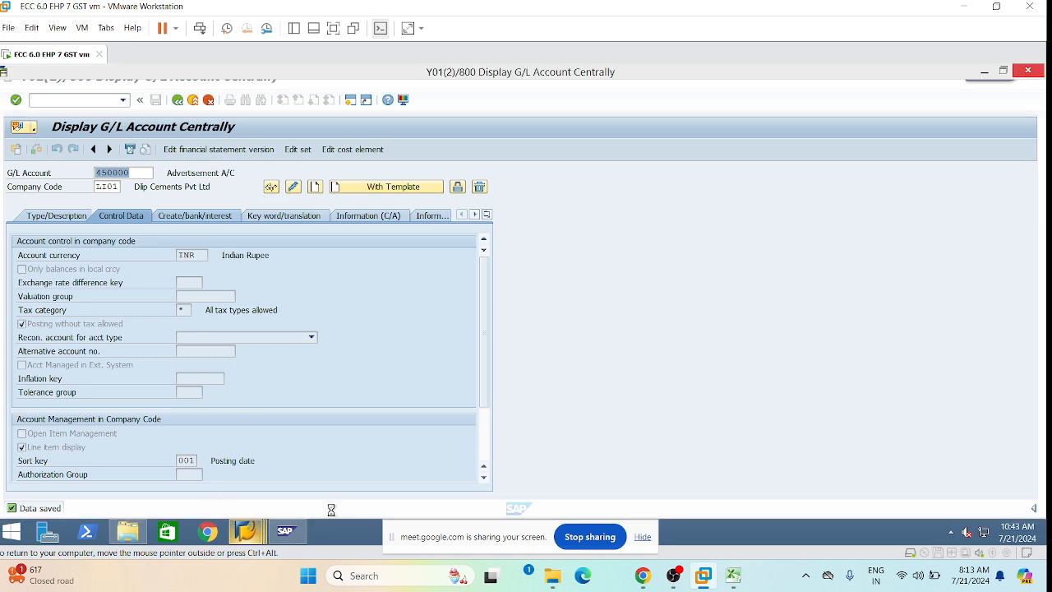
{"action": "mouse_move", "coordinate": [246, 532]}
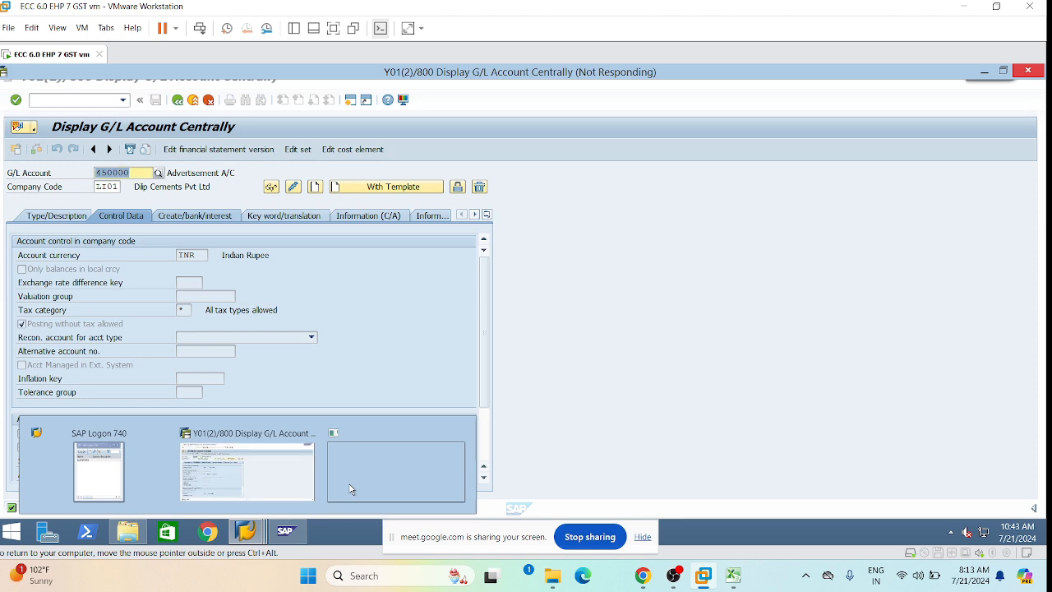
{"action": "left_click", "coordinate": [236, 474]}
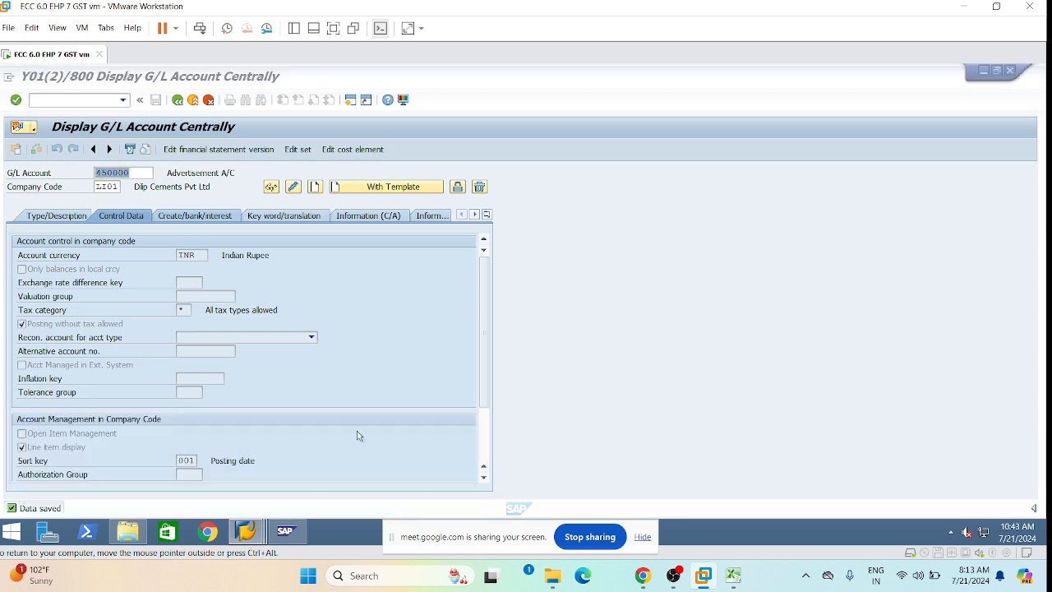
{"action": "mouse_move", "coordinate": [247, 531]}
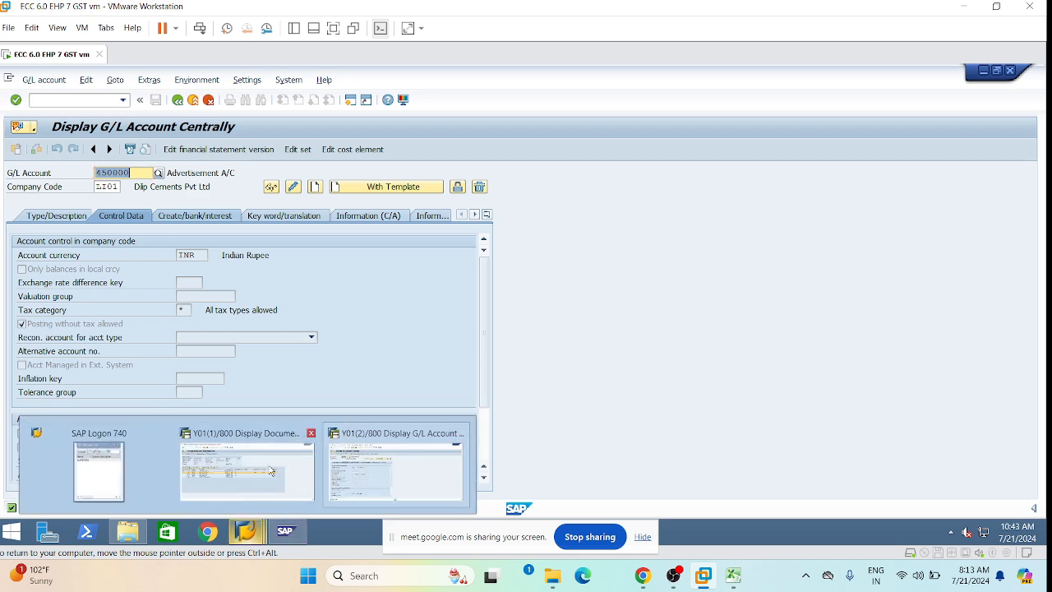
{"action": "left_click", "coordinate": [265, 470]}
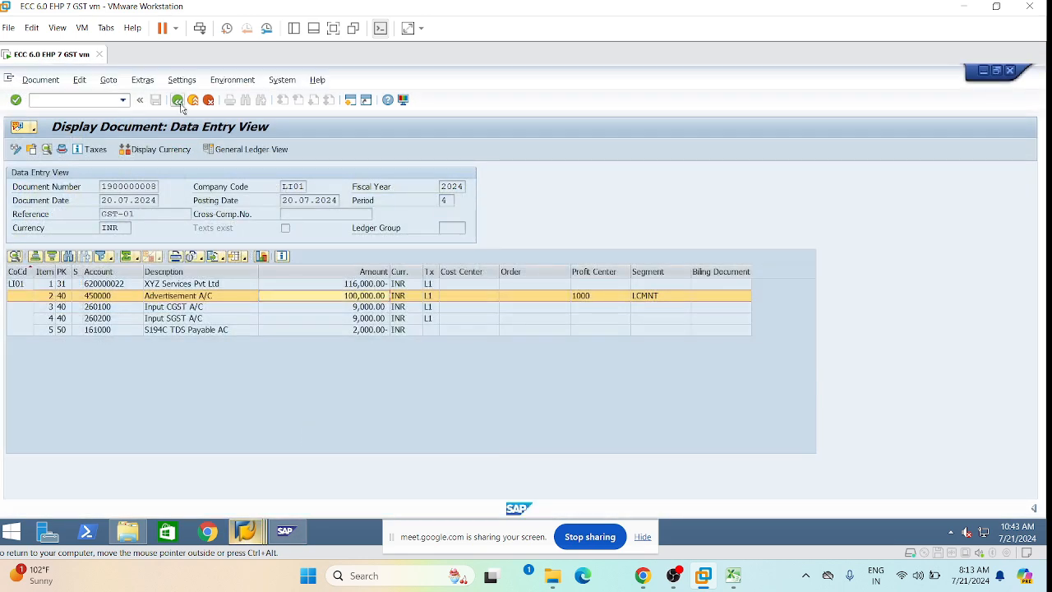
{"action": "left_click", "coordinate": [177, 100]}
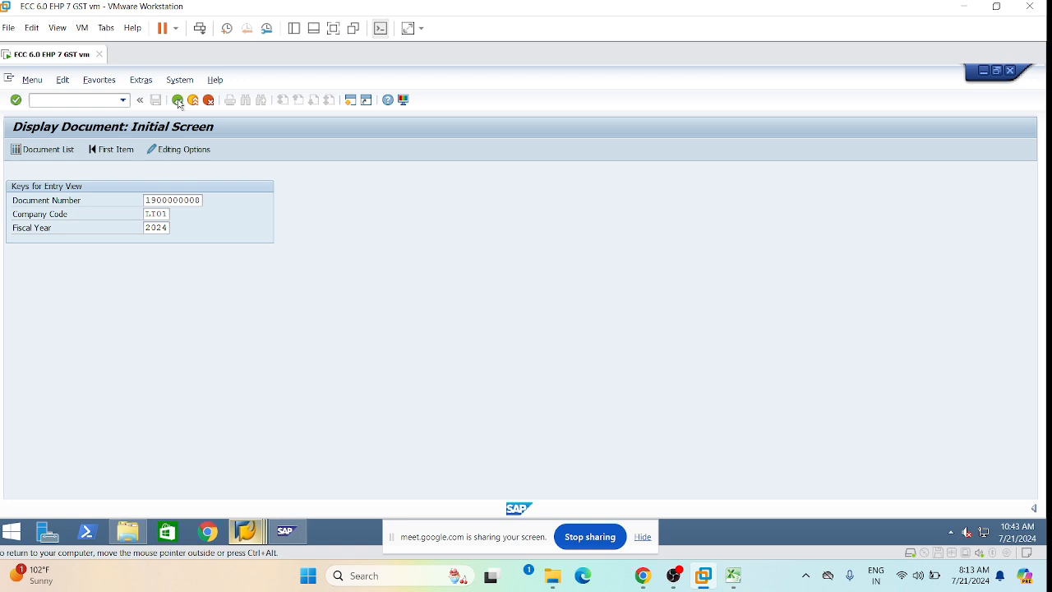
{"action": "left_click", "coordinate": [177, 100]}
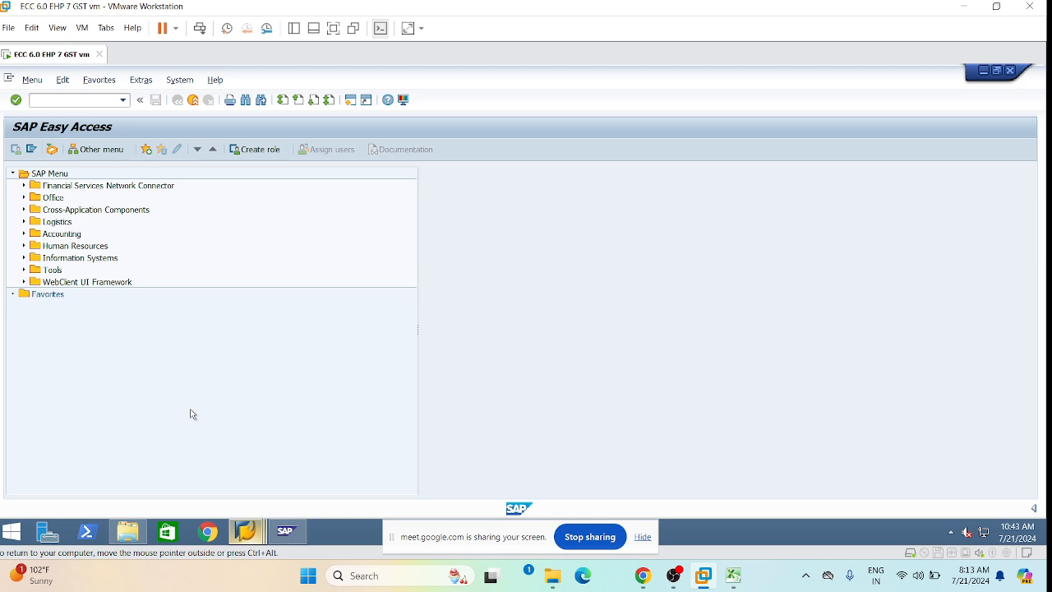
Bring the G/L account display window, then the SAP Easy Access window, to the front.
{"action": "left_click", "coordinate": [246, 531]}
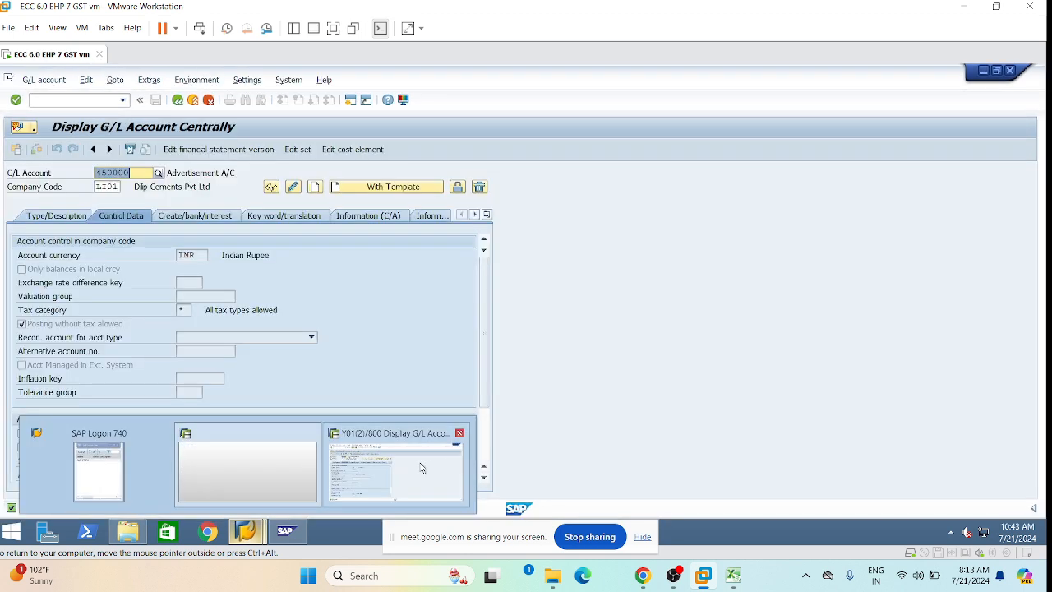
{"action": "left_click", "coordinate": [419, 467]}
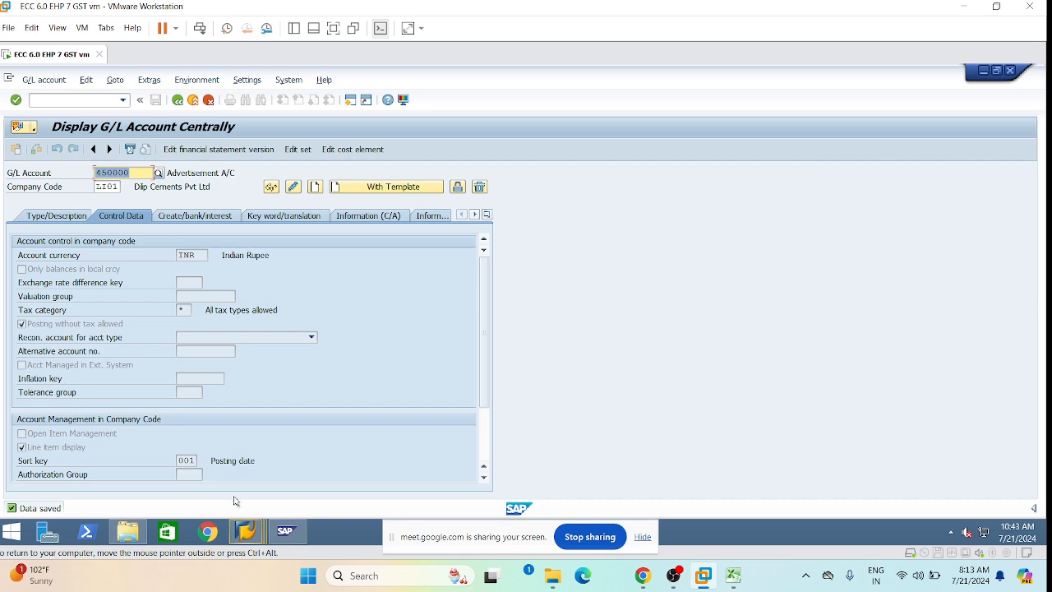
{"action": "mouse_move", "coordinate": [246, 531]}
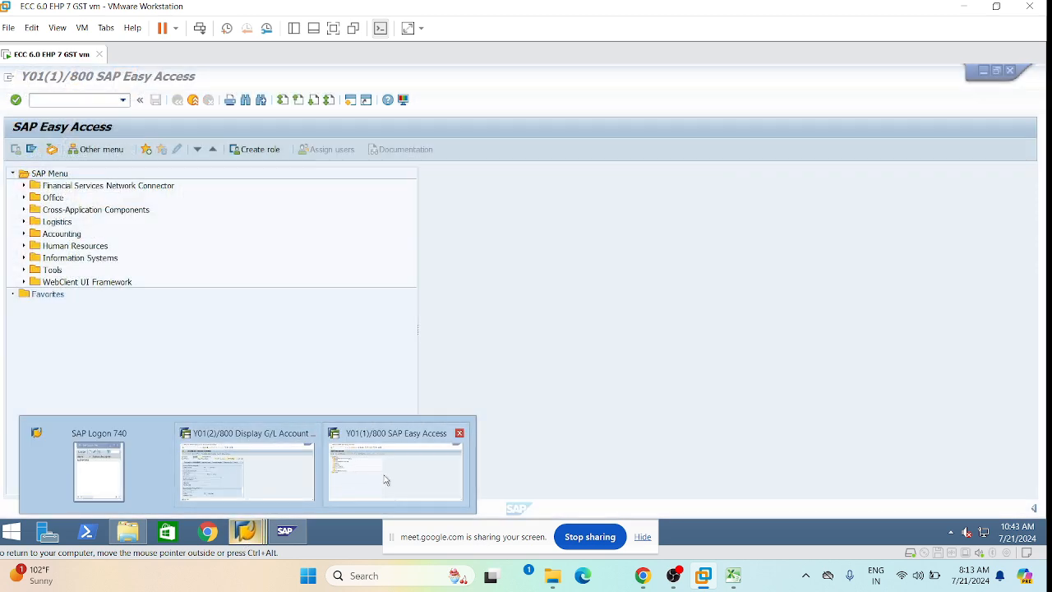
{"action": "left_click", "coordinate": [386, 480]}
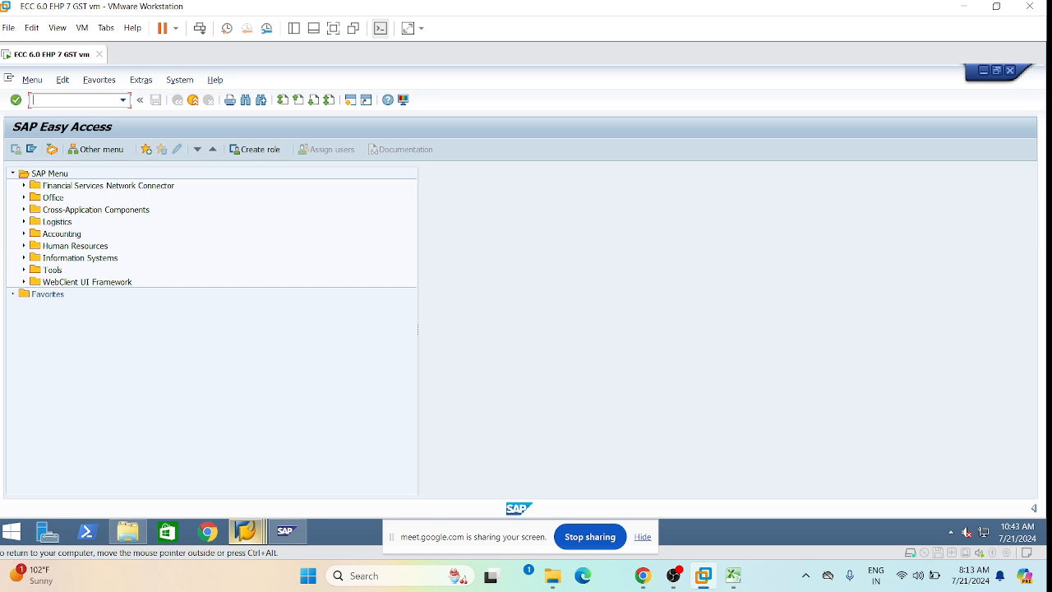
Start vendor invoice entry with FB60 and bring up the Accounting Editing Options.
{"action": "type", "text": "fb60"}
{"action": "key", "text": "Return"}
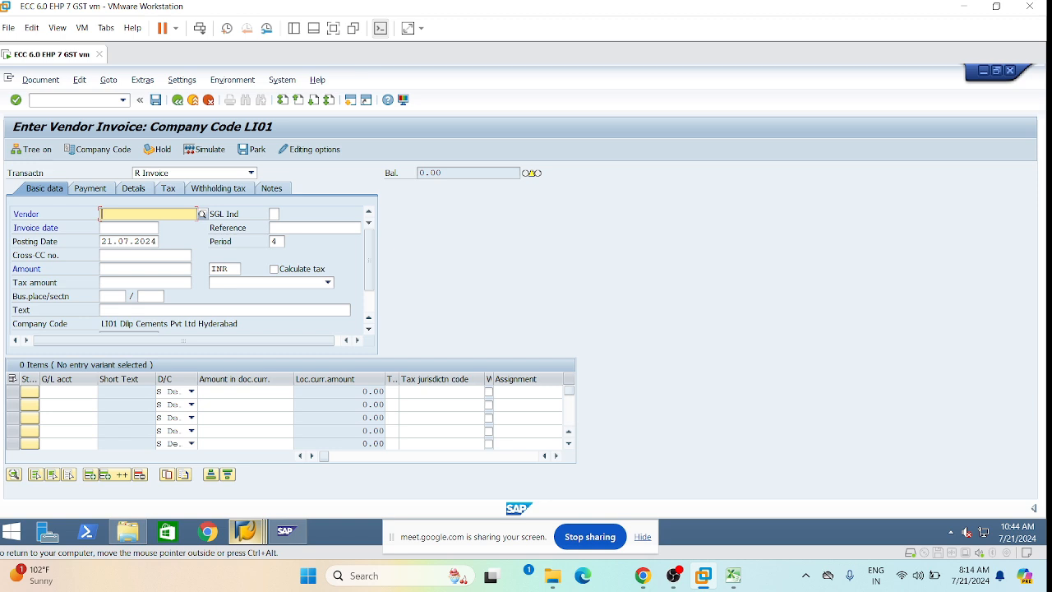
{"action": "left_click", "coordinate": [315, 154]}
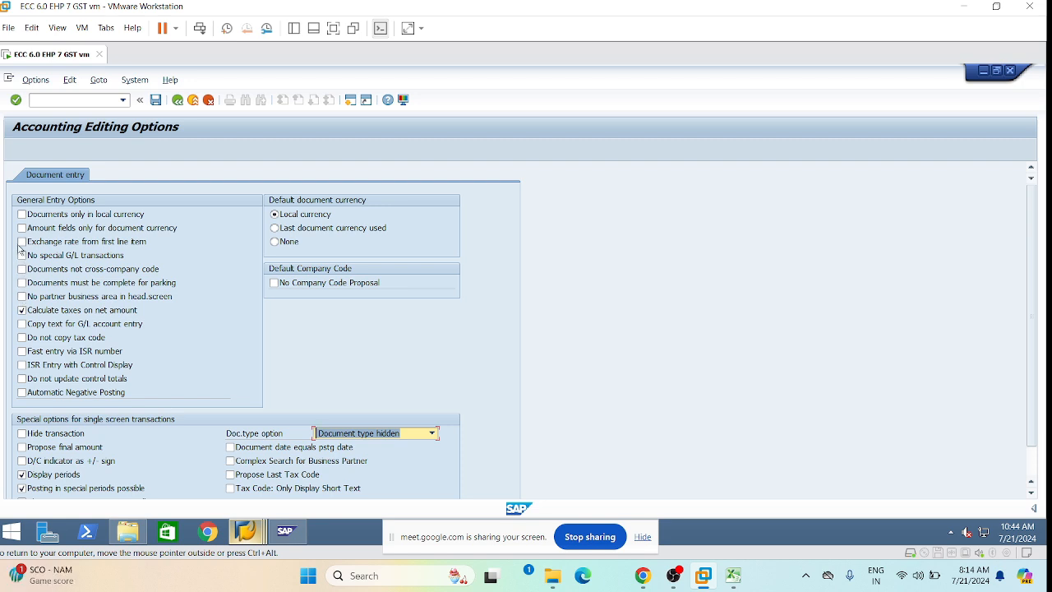
Untick 'Calculate taxes on net amount' and go back to the blank invoice form.
{"action": "left_click", "coordinate": [21, 310]}
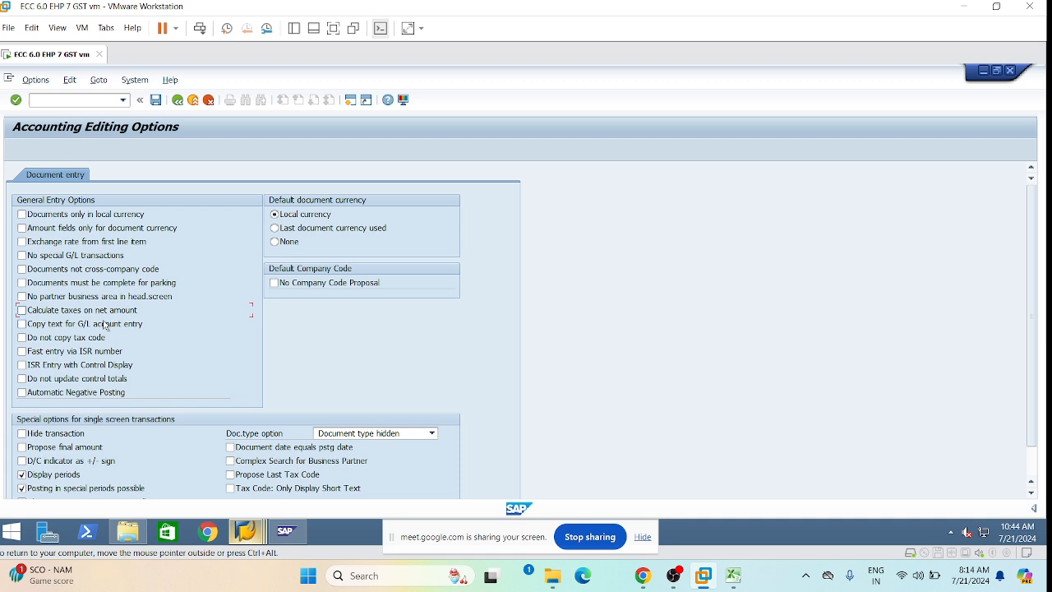
{"action": "left_click", "coordinate": [178, 101]}
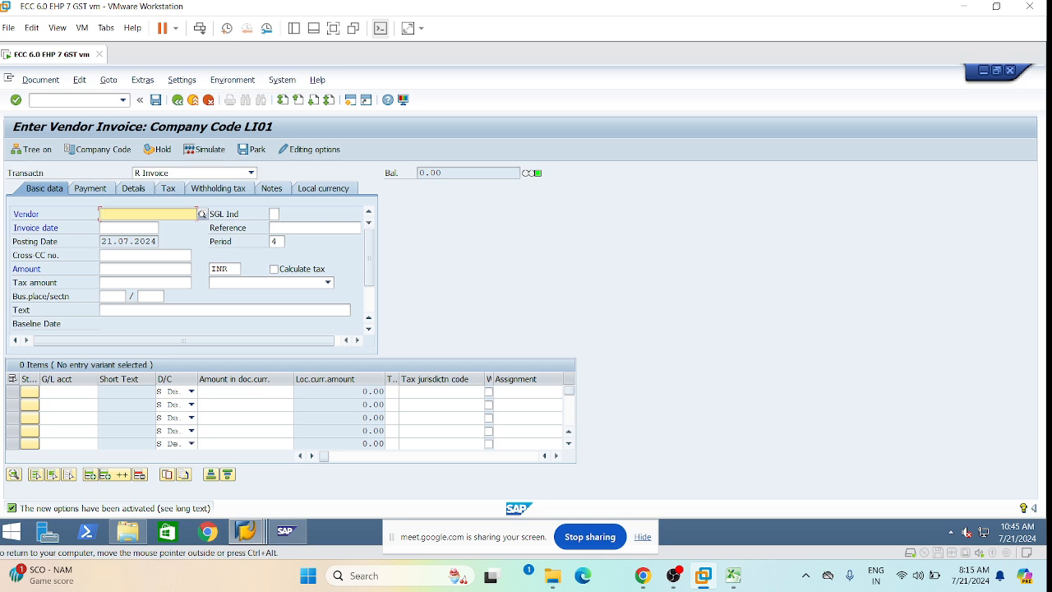
Fill the header: recent vendor, invoice date 21.07.2024, reference GST-03, section TS01.
{"action": "left_click", "coordinate": [102, 213]}
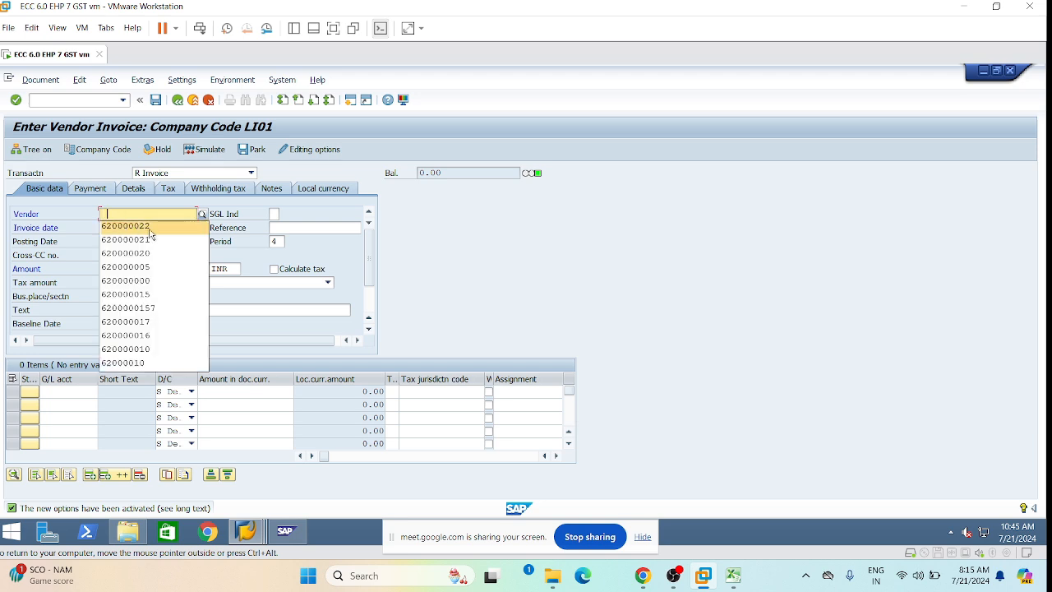
{"action": "left_click", "coordinate": [148, 227]}
{"action": "left_click", "coordinate": [132, 228]}
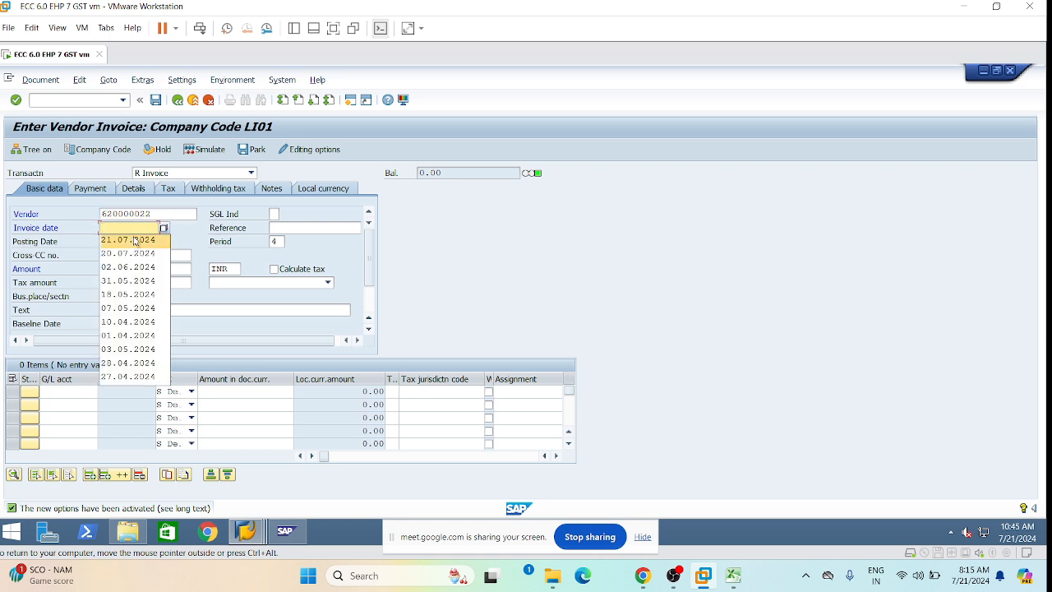
{"action": "left_click", "coordinate": [136, 240]}
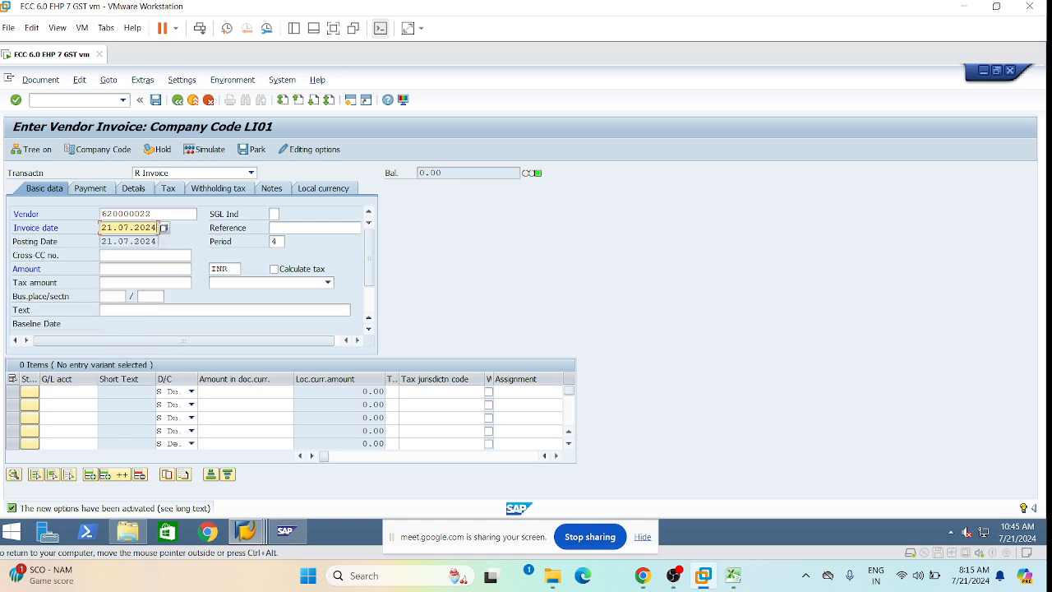
{"action": "left_click", "coordinate": [156, 214]}
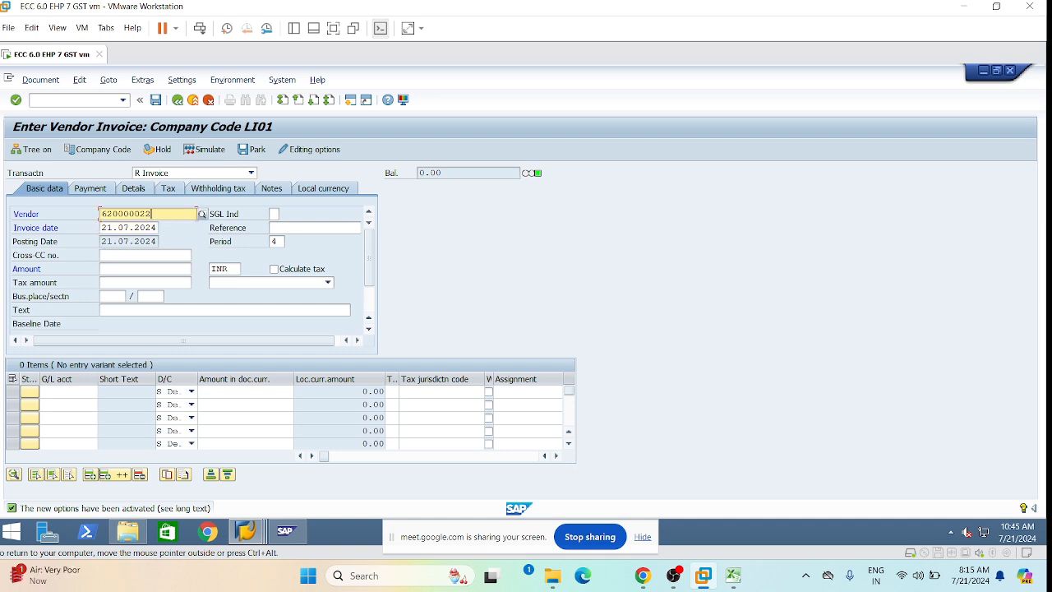
{"action": "left_click", "coordinate": [300, 228]}
{"action": "key", "text": "space"}
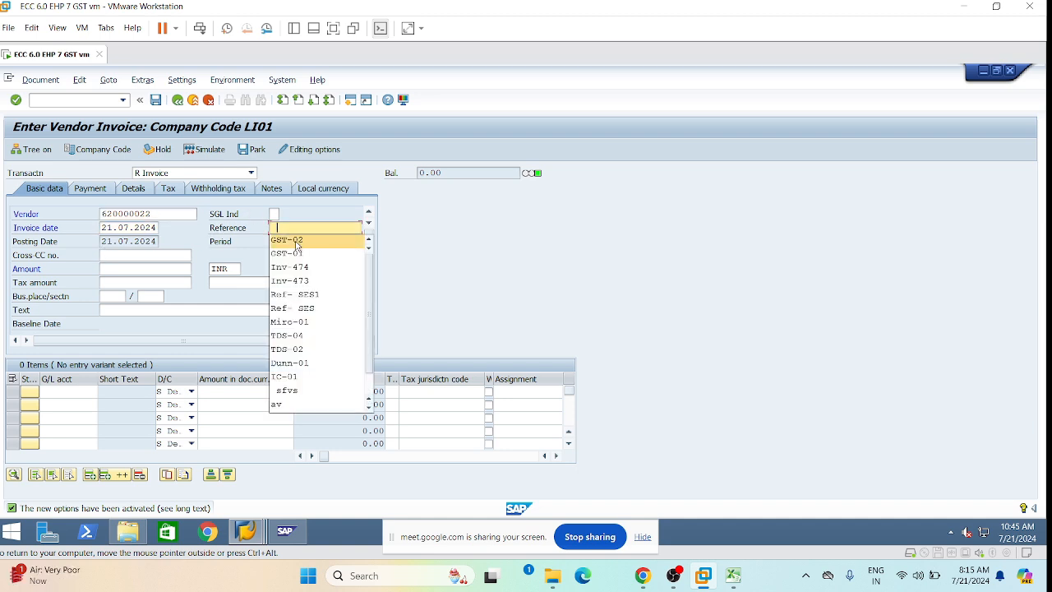
{"action": "left_click", "coordinate": [304, 241]}
{"action": "key", "text": "BackSpace"}
{"action": "type", "text": "3"}
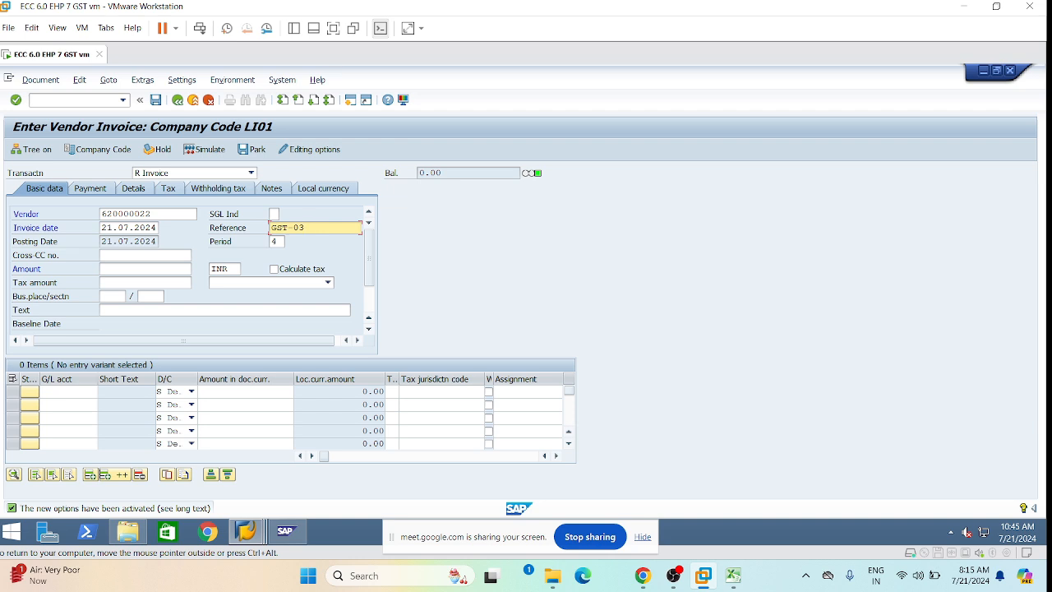
{"action": "left_click", "coordinate": [139, 295]}
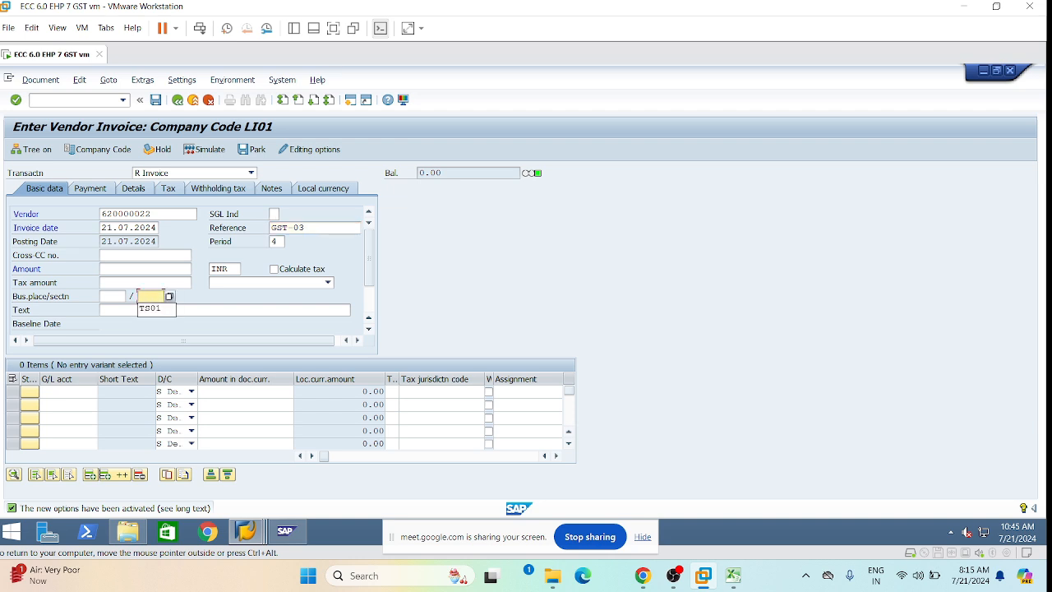
{"action": "left_click", "coordinate": [153, 309]}
Add a G/L 430100 line of 100000 and choose tax code L1 (18% Input CGST).
{"action": "left_click", "coordinate": [67, 392]}
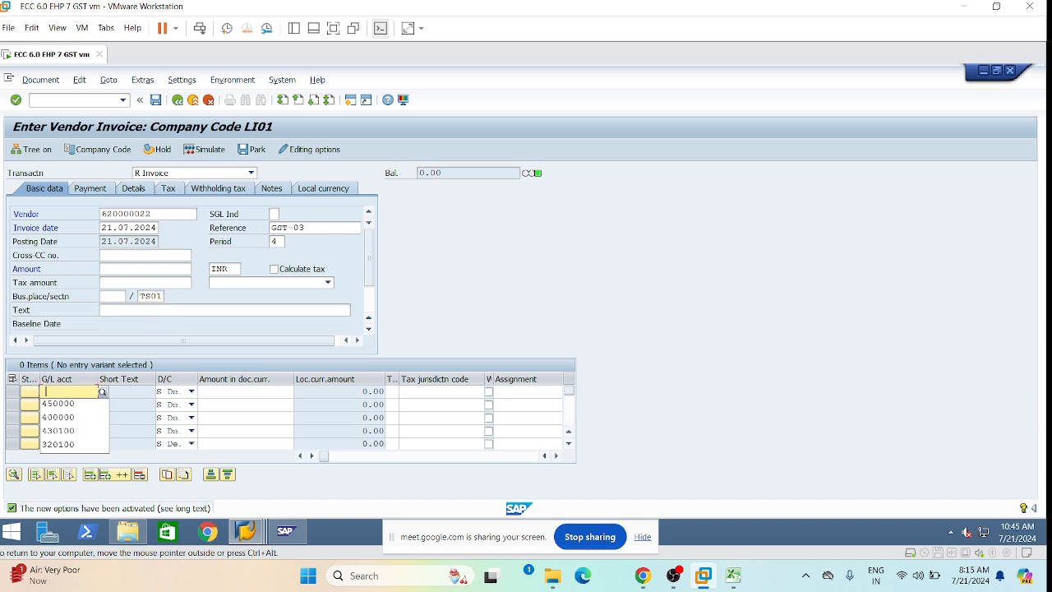
{"action": "left_click", "coordinate": [70, 432]}
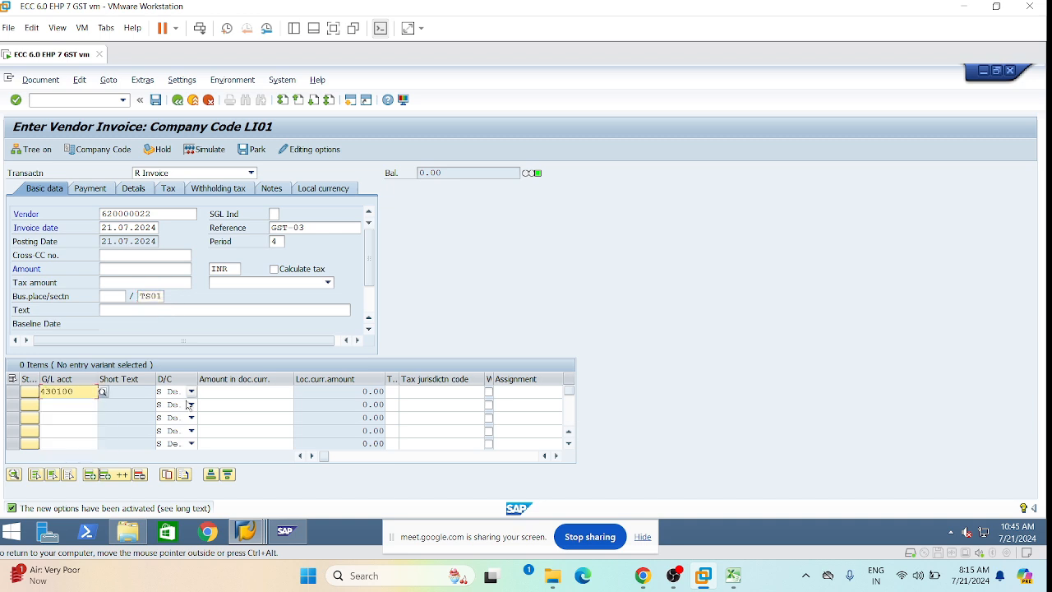
{"action": "left_click", "coordinate": [240, 392]}
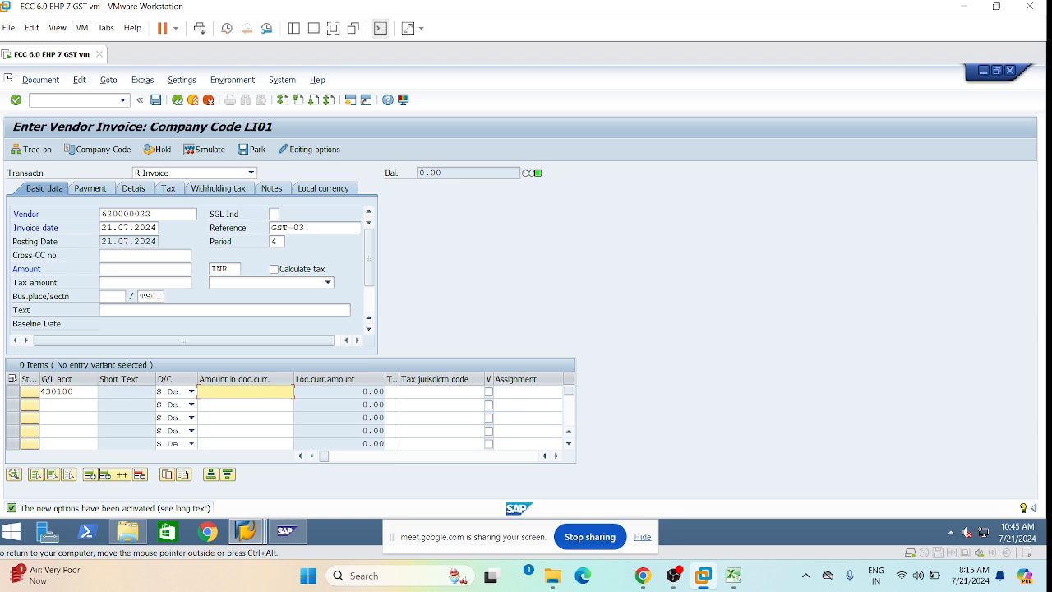
{"action": "left_click", "coordinate": [277, 431]}
{"action": "left_click", "coordinate": [327, 283]}
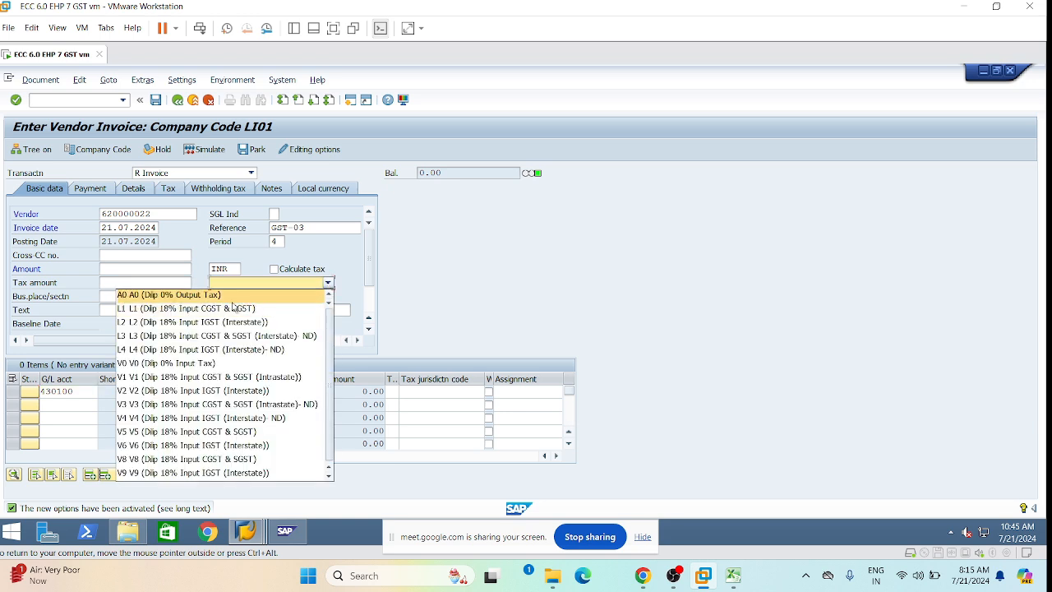
{"action": "left_click", "coordinate": [237, 309]}
{"action": "key", "text": "Return"}
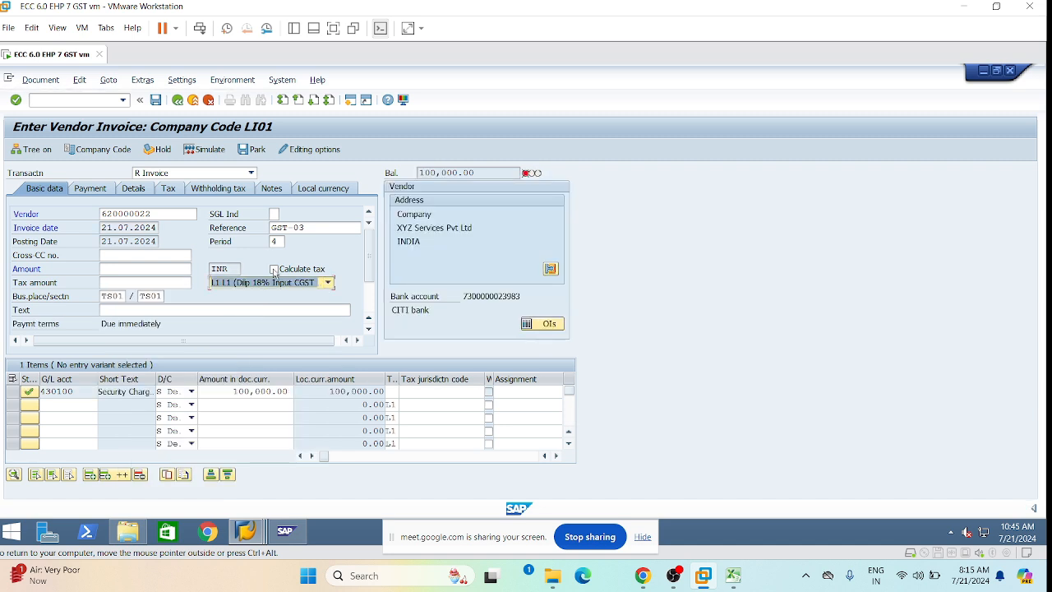
Turn on Calculate tax and enter business area LHYD on the 430100 line.
{"action": "left_click", "coordinate": [274, 269]}
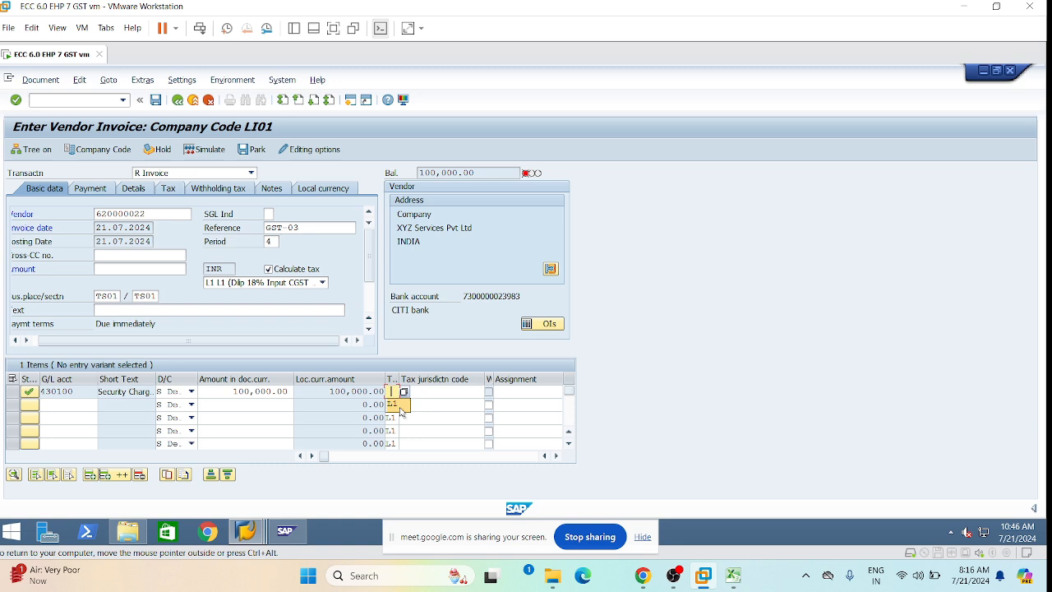
{"action": "left_click", "coordinate": [435, 391]}
{"action": "key", "text": "Tab"}
{"action": "key", "text": "Tab"}
{"action": "key", "text": "Tab"}
{"action": "key", "text": "Tab"}
{"action": "key", "text": "Tab"}
{"action": "key", "text": "Tab"}
{"action": "key", "text": "Tab"}
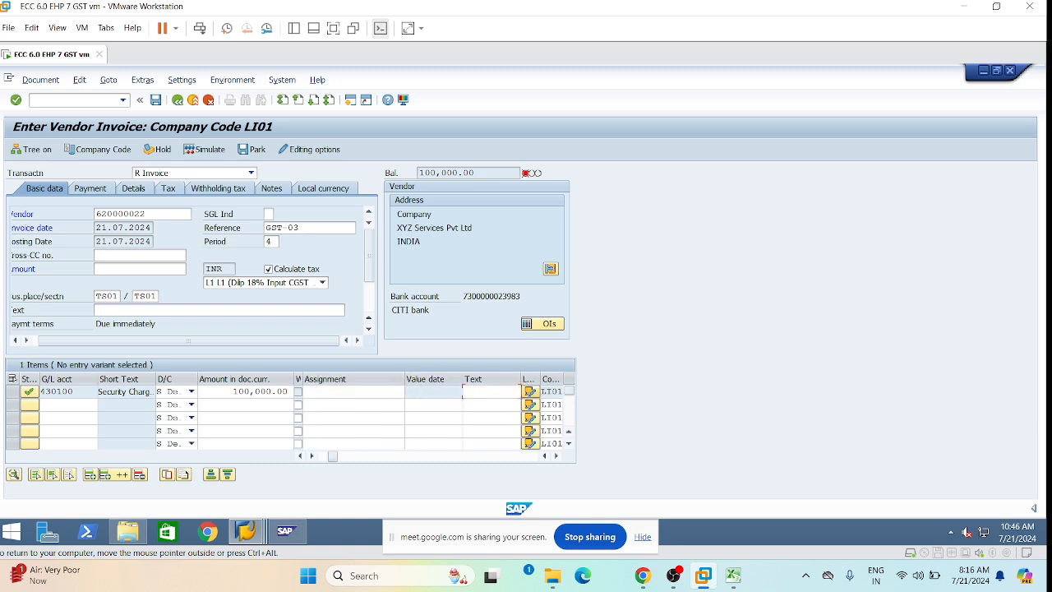
{"action": "left_click", "coordinate": [503, 391]}
{"action": "type", "text": "LHYD"}
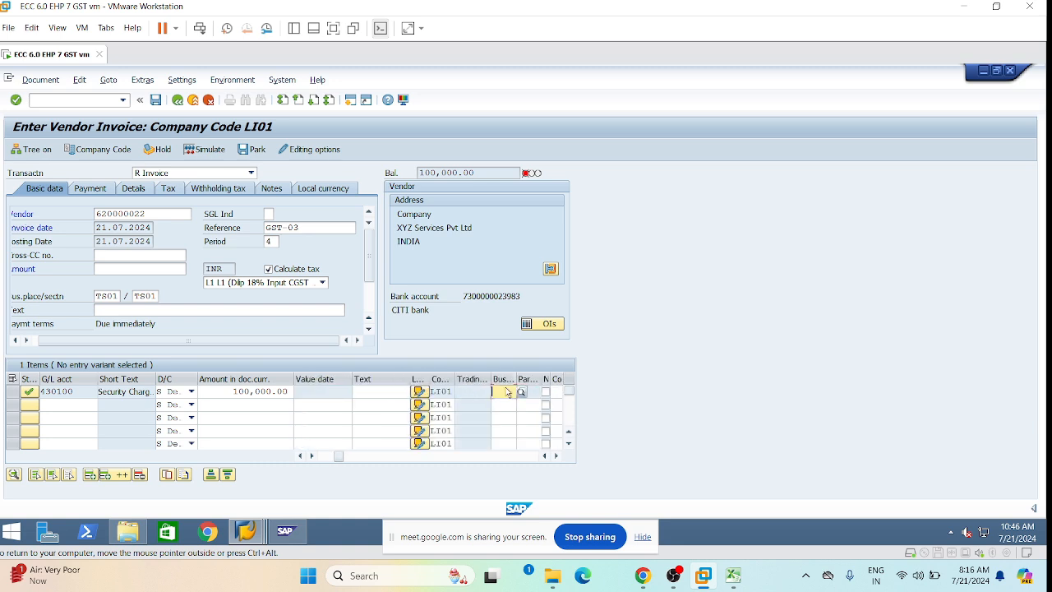
{"action": "key", "text": "Tab"}
{"action": "key", "text": "Tab"}
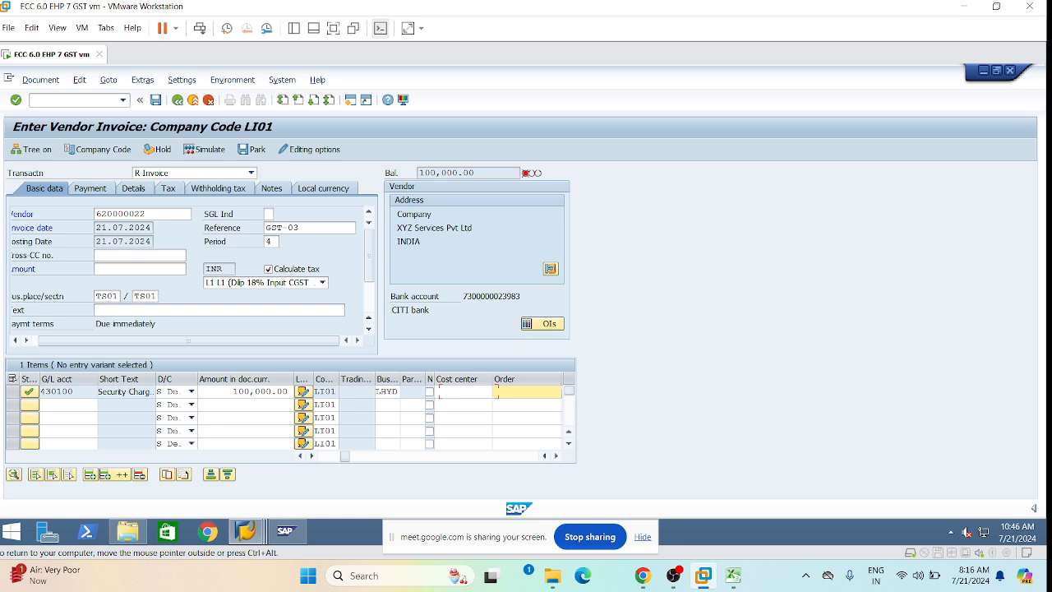
{"action": "key", "text": "Tab"}
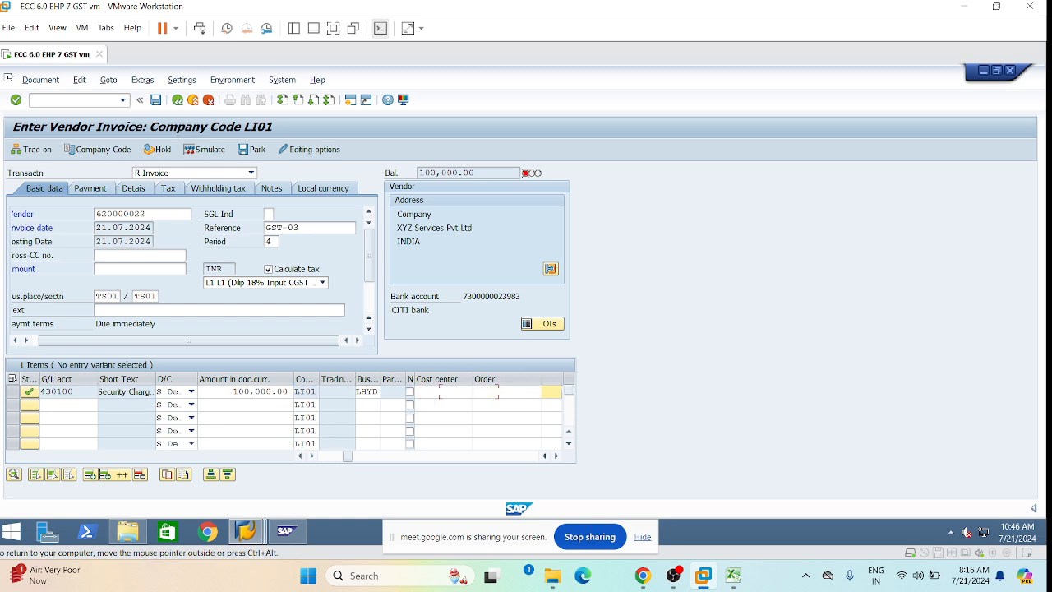
{"action": "key", "text": "Tab"}
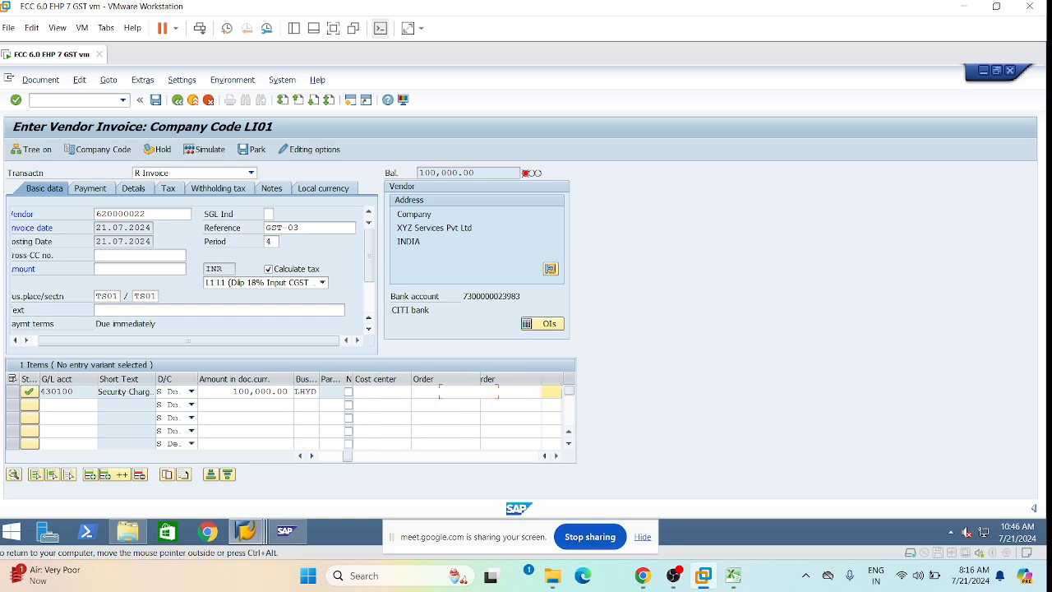
{"action": "key", "text": "Tab"}
{"action": "key", "text": "Tab"}
{"action": "key", "text": "Tab"}
{"action": "key", "text": "Tab"}
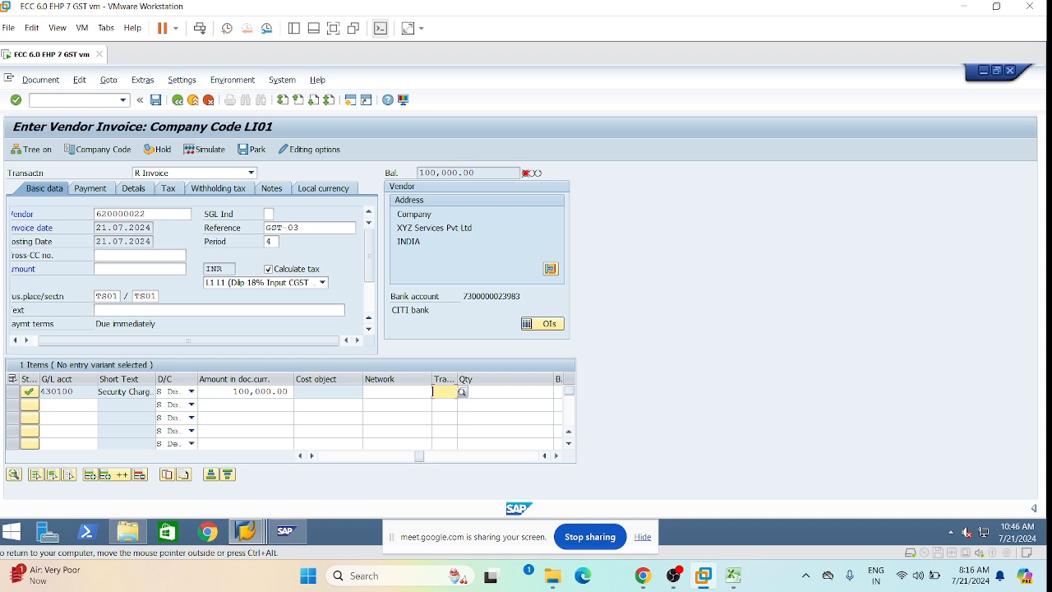
{"action": "key", "text": "Tab"}
{"action": "key", "text": "Tab"}
{"action": "key", "text": "Tab"}
{"action": "key", "text": "Tab"}
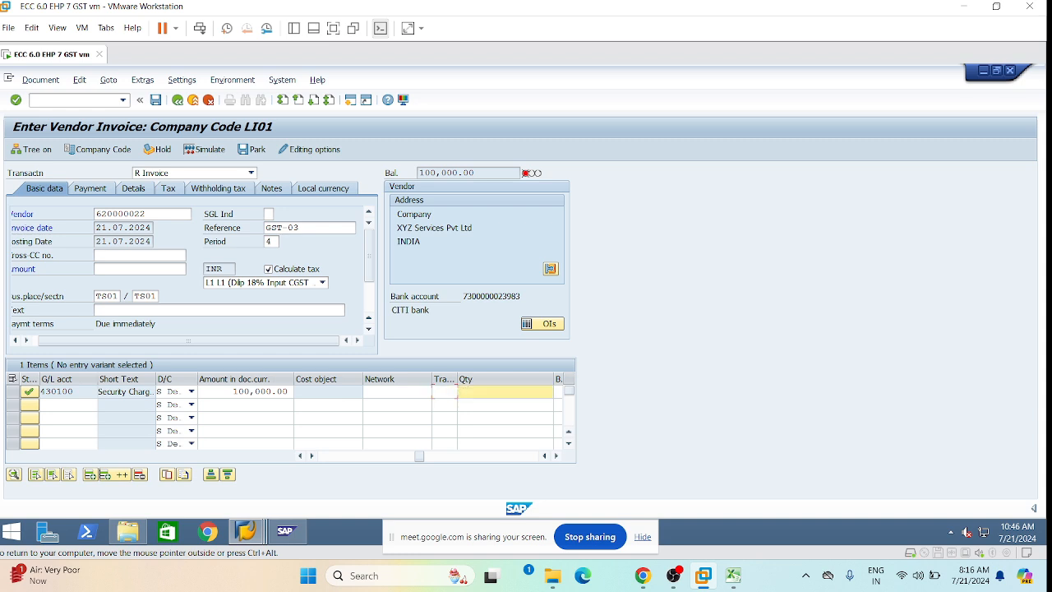
{"action": "key", "text": "Tab"}
{"action": "key", "text": "Tab"}
{"action": "key", "text": "Tab"}
{"action": "key", "text": "Tab"}
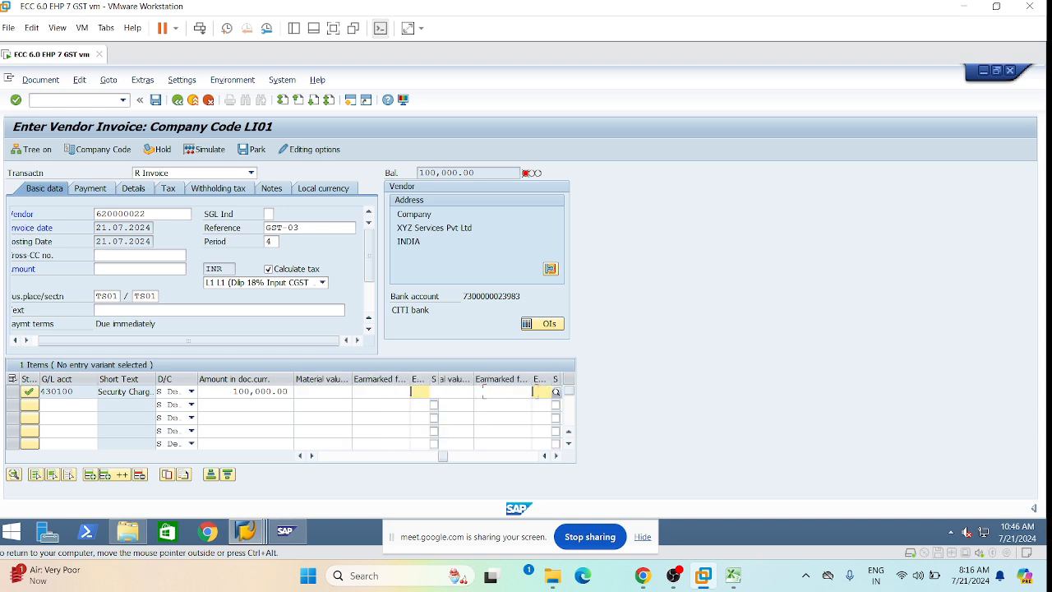
Set profit center 1000 on the line and check the invoice entries.
{"action": "key", "text": "shift+Tab"}
{"action": "key", "text": "shift+Tab"}
{"action": "key", "text": "shift+Tab"}
{"action": "key", "text": "shift+Tab"}
{"action": "key", "text": "shift+Tab"}
{"action": "key", "text": "shift+Tab"}
{"action": "key", "text": "shift+Tab"}
{"action": "key", "text": "shift+Tab"}
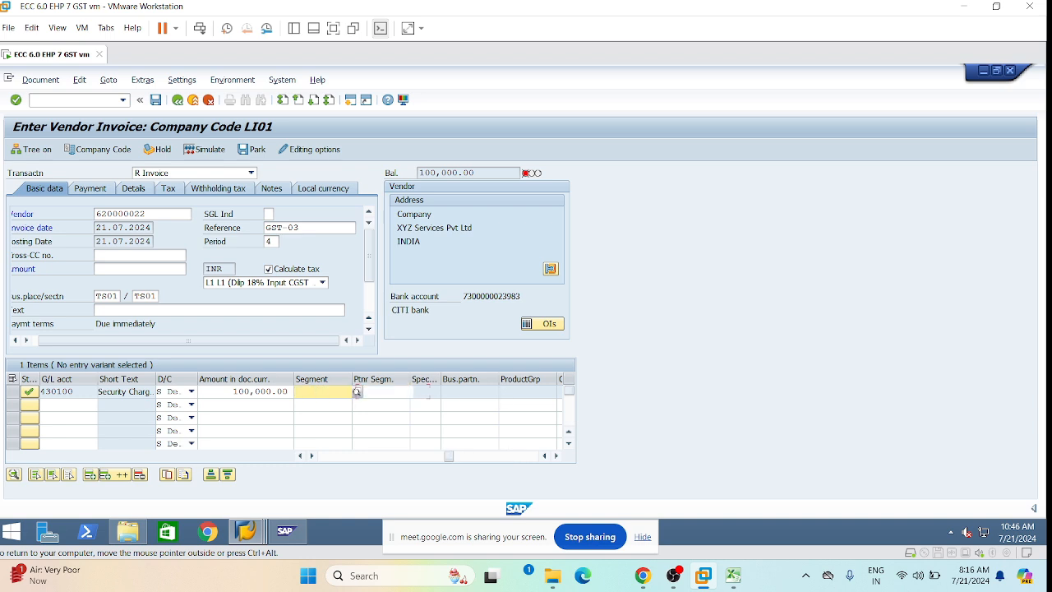
{"action": "key", "text": "shift+Tab"}
{"action": "key", "text": "shift+Tab"}
{"action": "key", "text": "shift+Tab"}
{"action": "key", "text": "shift+Tab"}
{"action": "key", "text": "shift+Tab"}
{"action": "key", "text": "shift+Tab"}
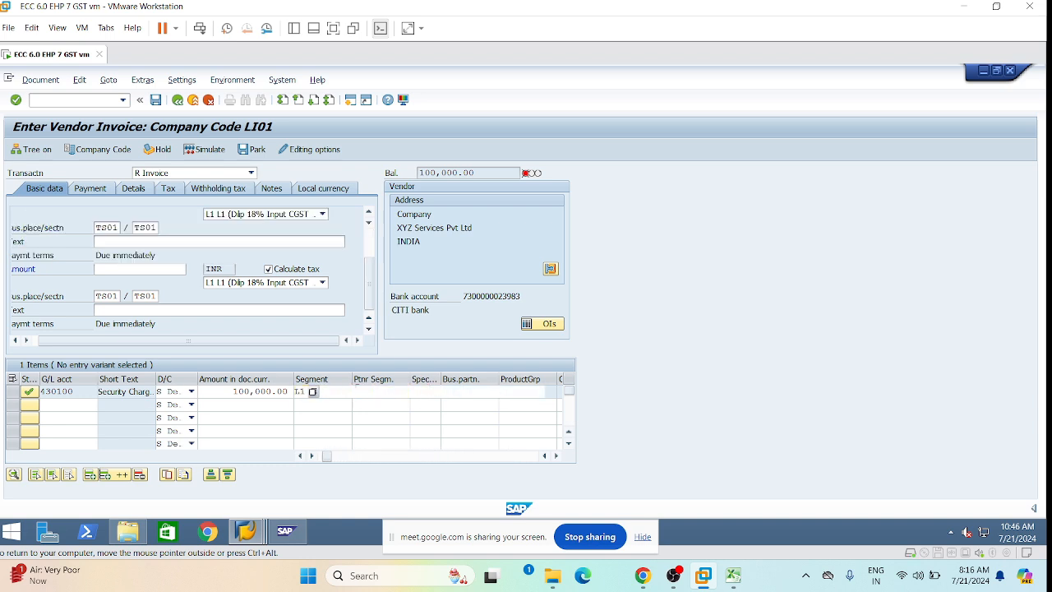
{"action": "key", "text": "Tab"}
{"action": "key", "text": "Tab"}
{"action": "key", "text": "Tab"}
{"action": "key", "text": "Tab"}
{"action": "key", "text": "Tab"}
{"action": "key", "text": "Tab"}
{"action": "key", "text": "Tab"}
{"action": "key", "text": "Tab"}
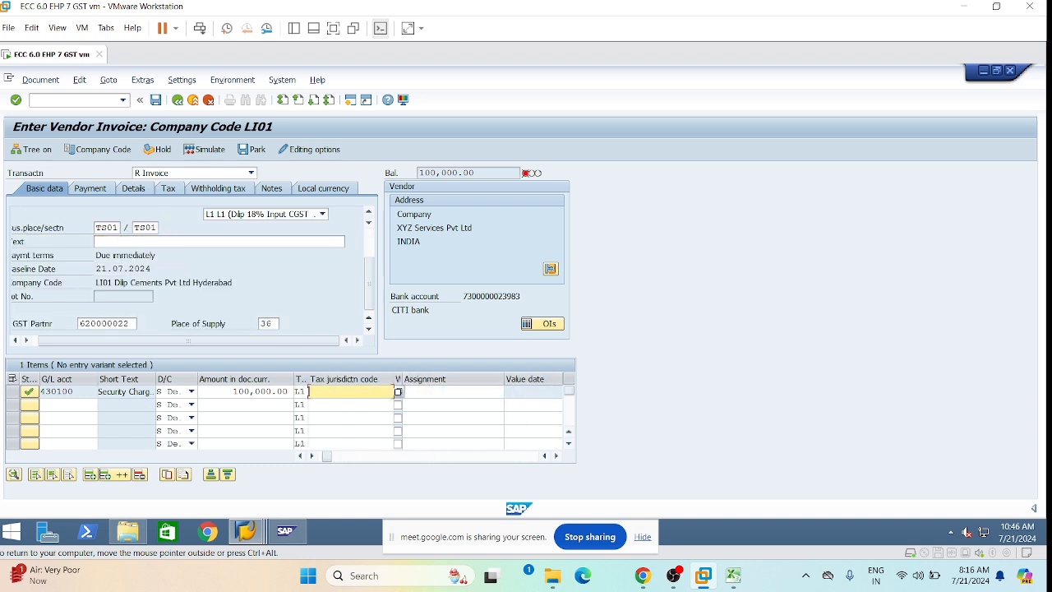
{"action": "key", "text": "Tab"}
{"action": "key", "text": "Tab"}
{"action": "key", "text": "Tab"}
{"action": "key", "text": "Tab"}
{"action": "key", "text": "Tab"}
{"action": "key", "text": "Tab"}
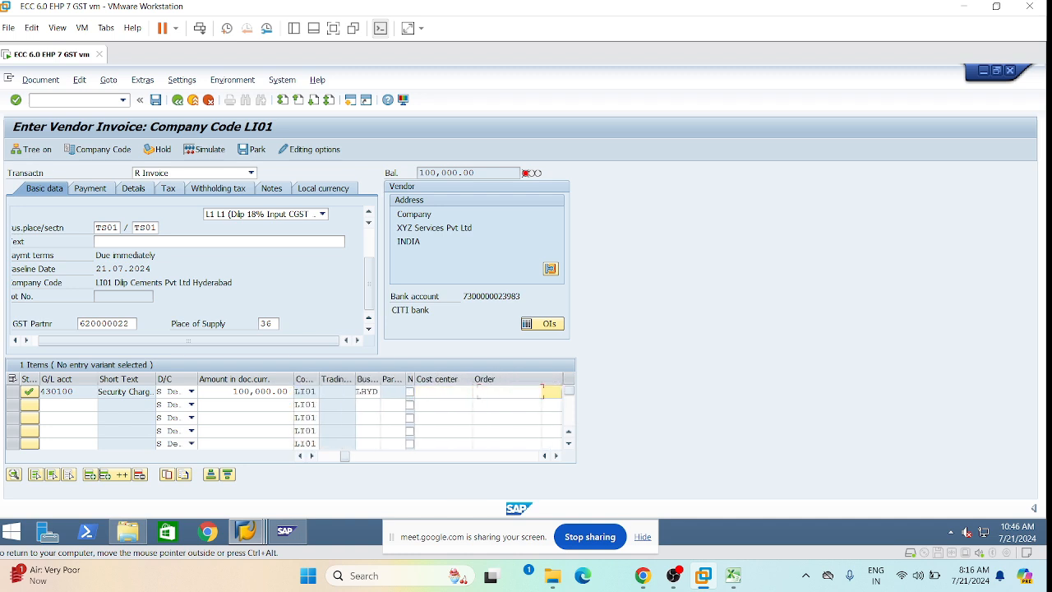
{"action": "key", "text": "Tab"}
{"action": "key", "text": "Tab"}
{"action": "key", "text": "Tab"}
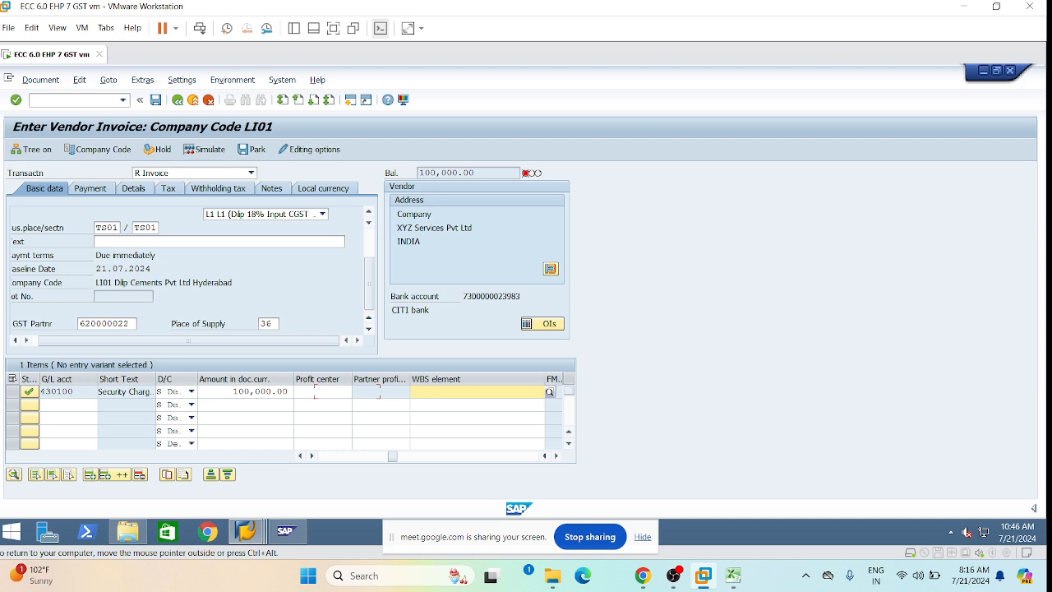
{"action": "key", "text": "shift+Tab"}
{"action": "key", "text": "shift+Tab"}
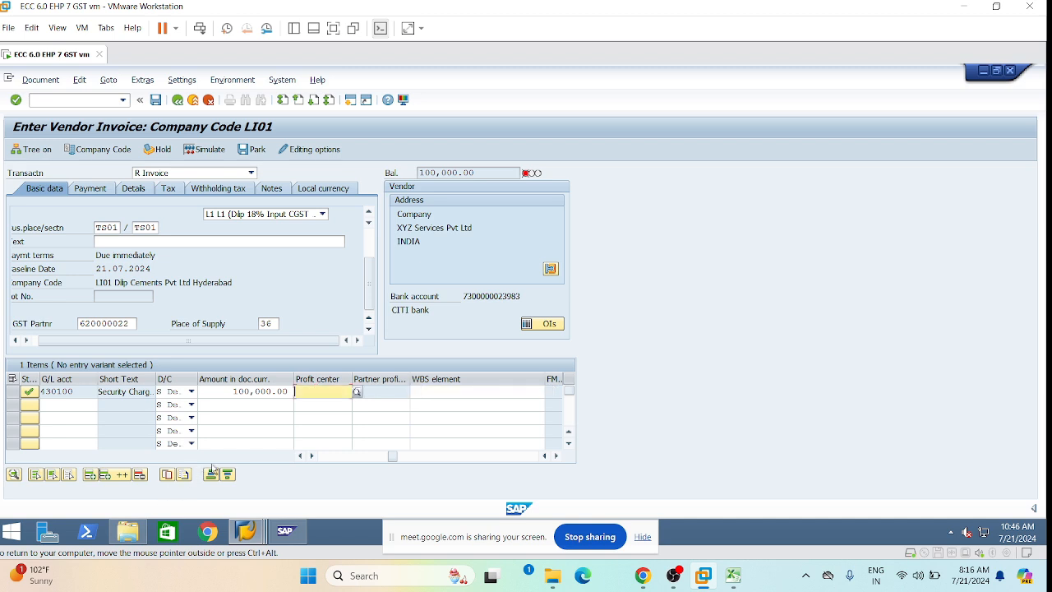
{"action": "left_click", "coordinate": [313, 394]}
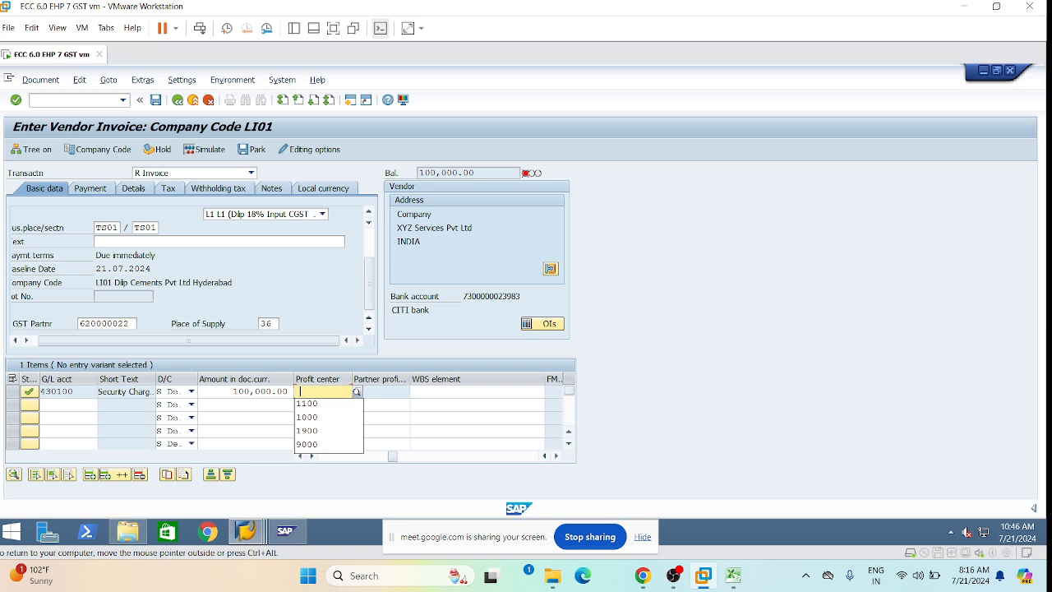
{"action": "left_click", "coordinate": [309, 416]}
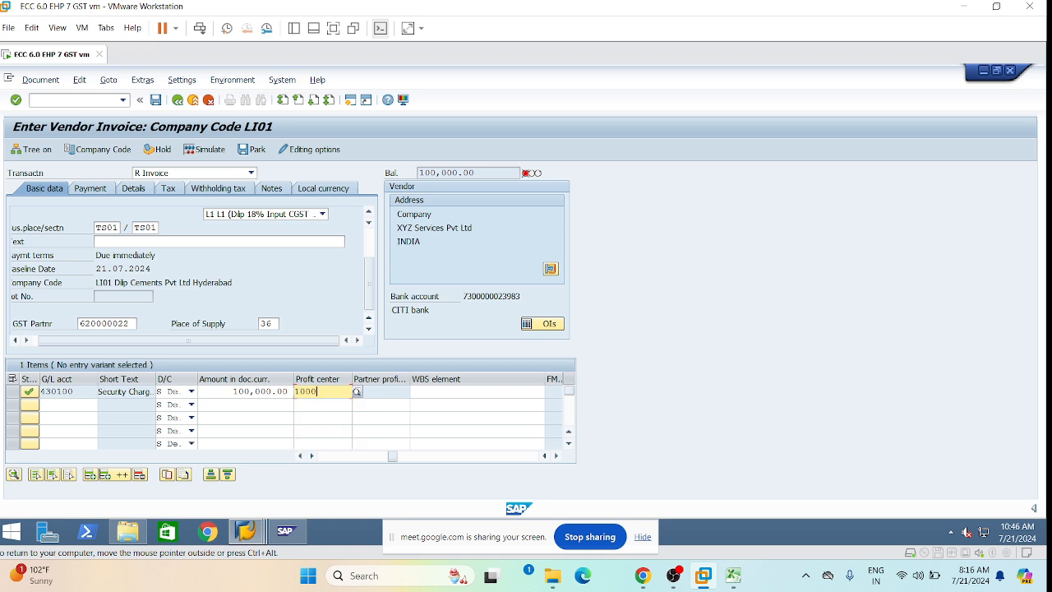
{"action": "left_click_drag", "start_coordinate": [391, 456], "coordinate": [325, 455]}
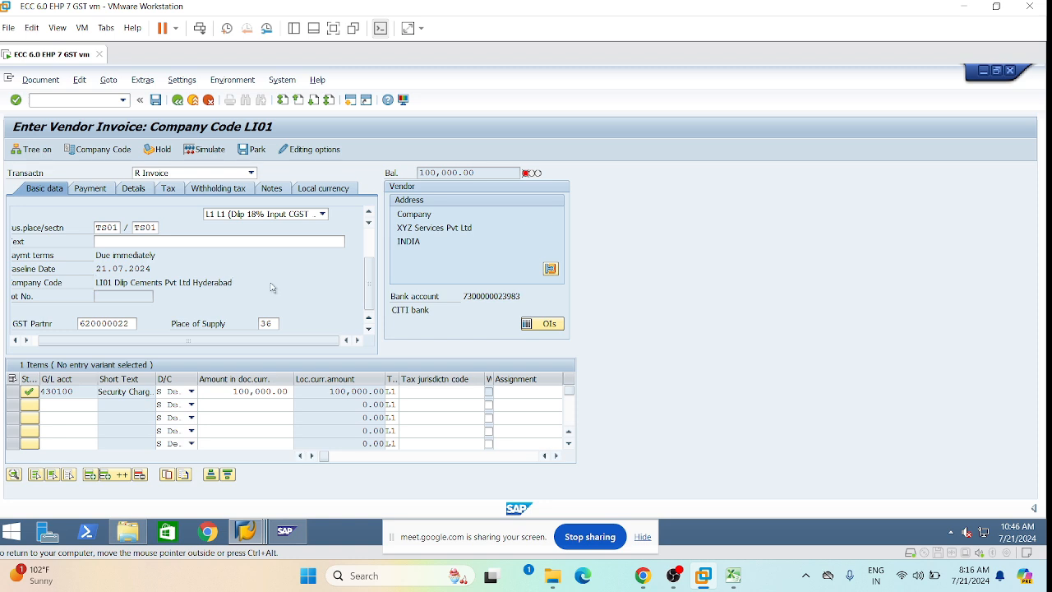
{"action": "key", "text": "Return"}
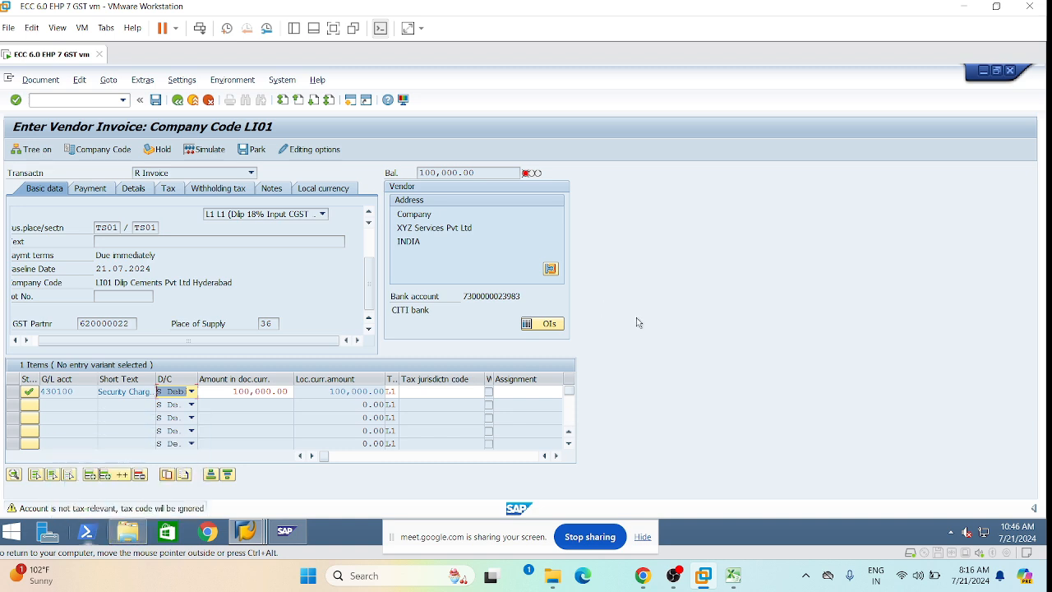
{"action": "mouse_move", "coordinate": [245, 531]}
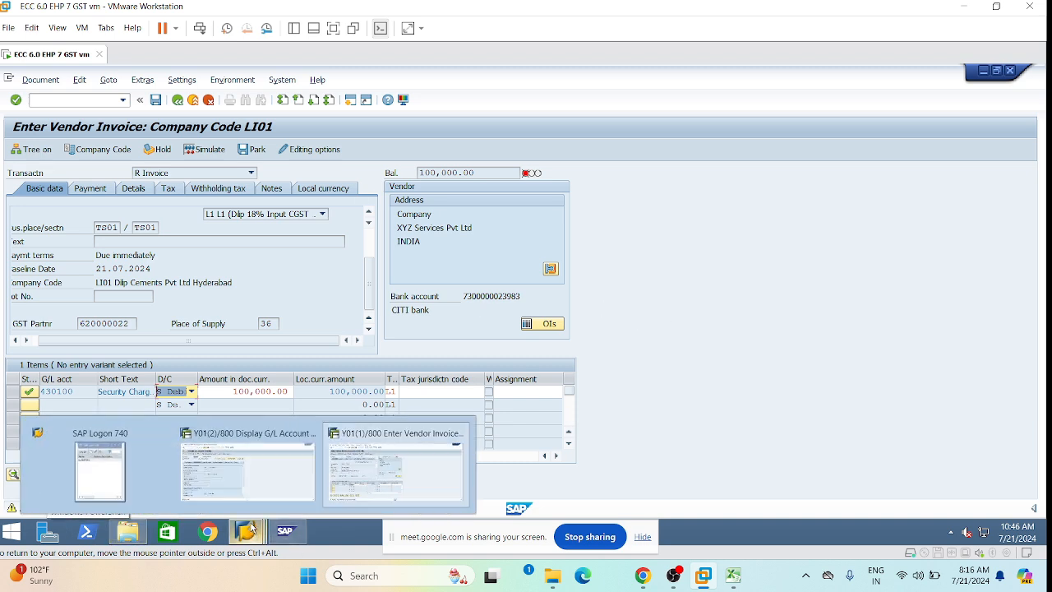
Load G/L account 430100 in the other SAP session.
{"action": "left_click", "coordinate": [240, 454]}
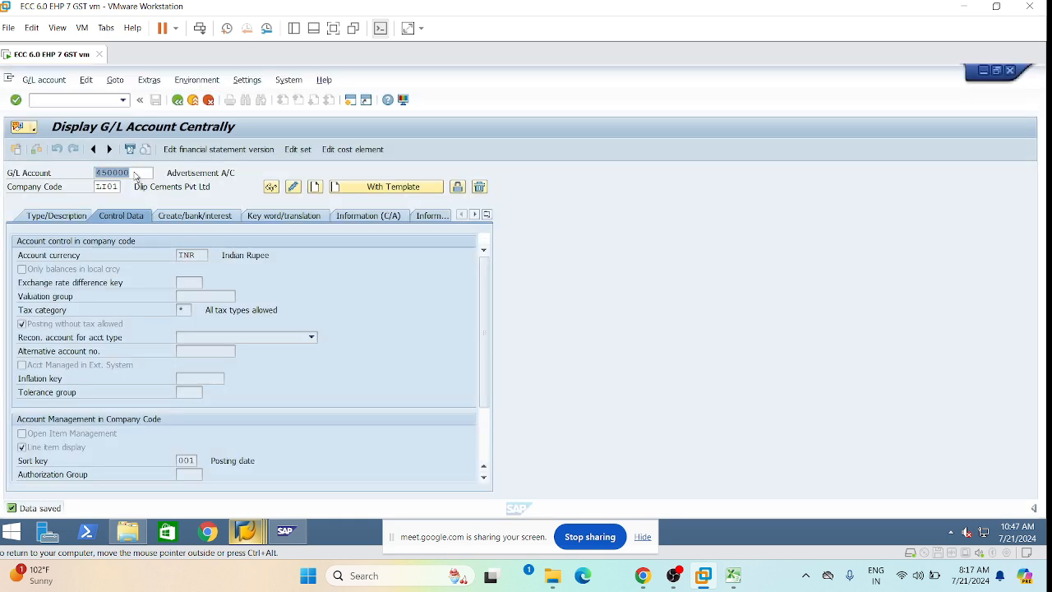
{"action": "type", "text": "430100"}
{"action": "key", "text": "Return"}
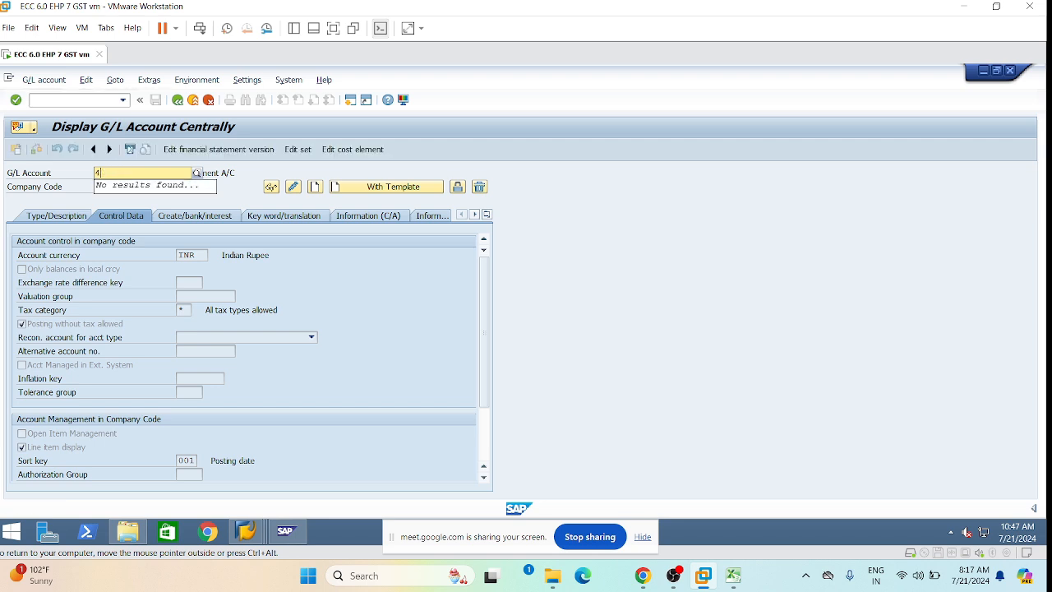
{"action": "type", "text": "100"}
{"action": "key", "text": "Return"}
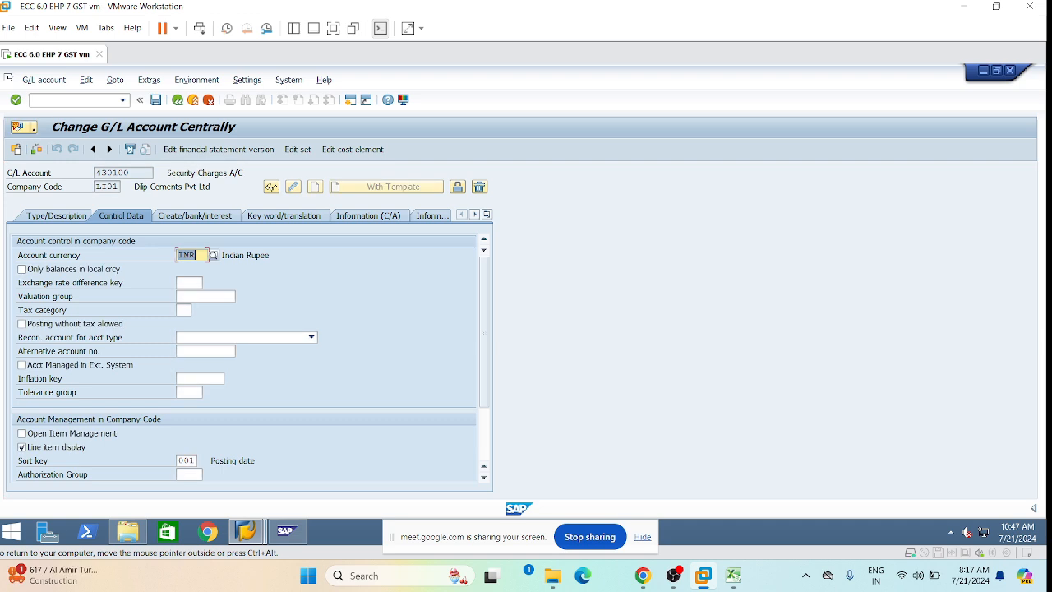
Set tax category * and allow posting without tax, then save past the warning.
{"action": "left_click", "coordinate": [184, 310]}
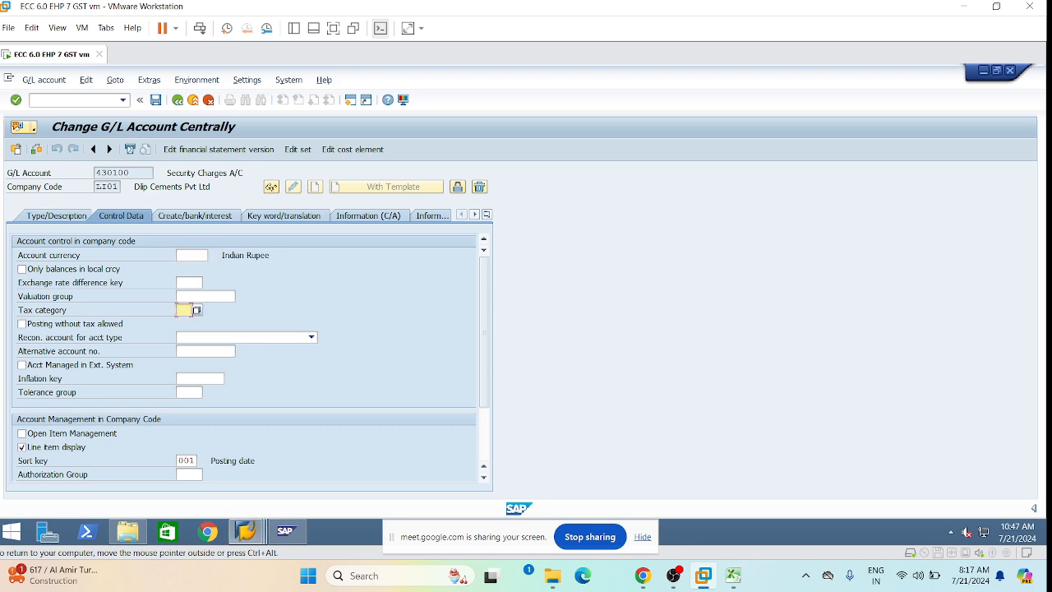
{"action": "left_click", "coordinate": [184, 311]}
{"action": "left_click", "coordinate": [188, 325]}
{"action": "left_click", "coordinate": [22, 324]}
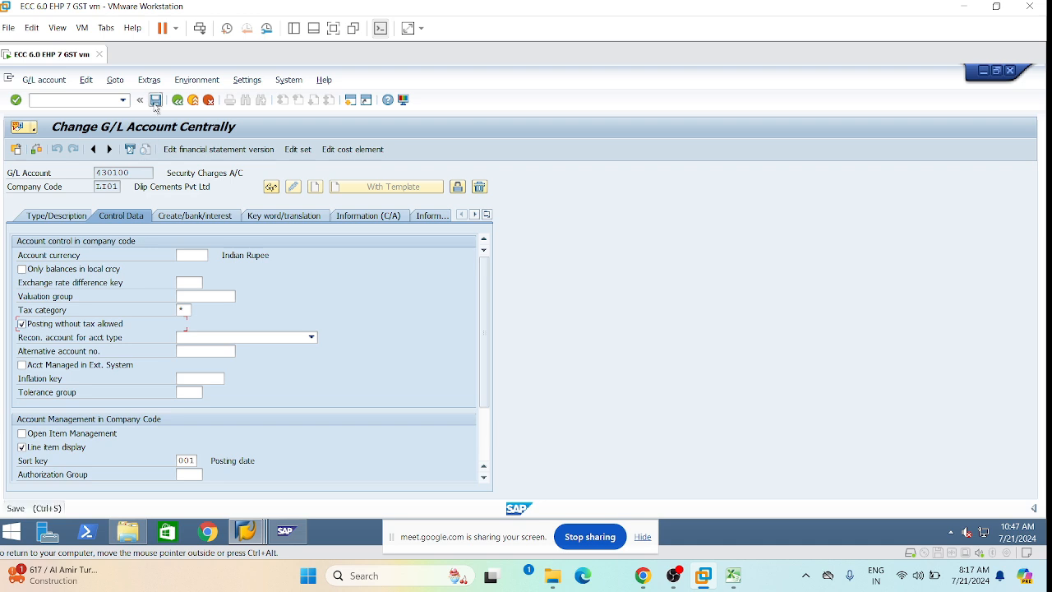
{"action": "left_click", "coordinate": [156, 102]}
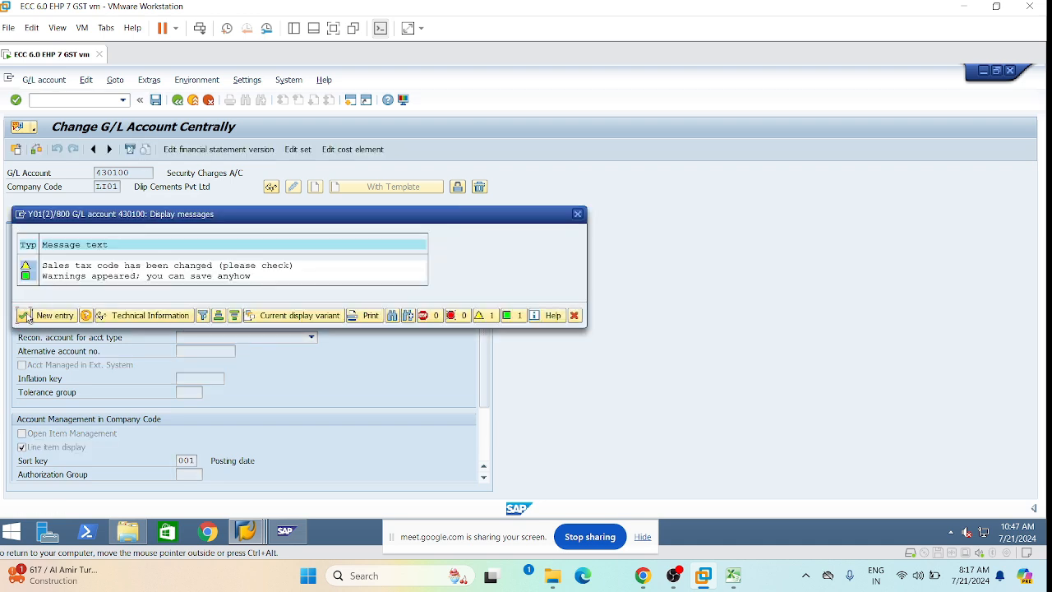
{"action": "left_click", "coordinate": [25, 316]}
{"action": "mouse_move", "coordinate": [248, 543]}
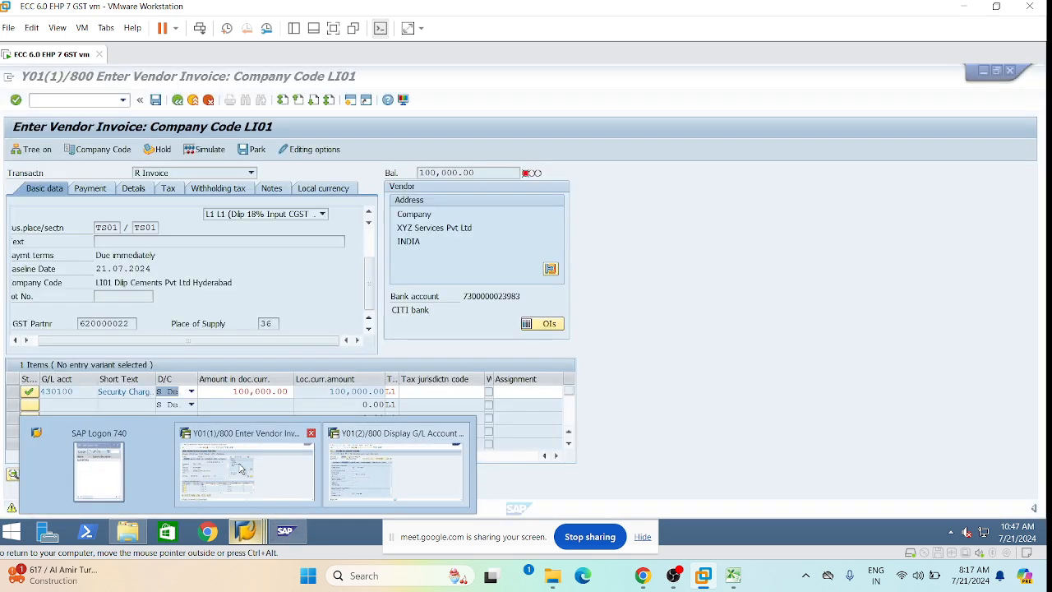
Re-check the invoice line and wait for the unresponsive session to recover.
{"action": "left_click", "coordinate": [241, 469]}
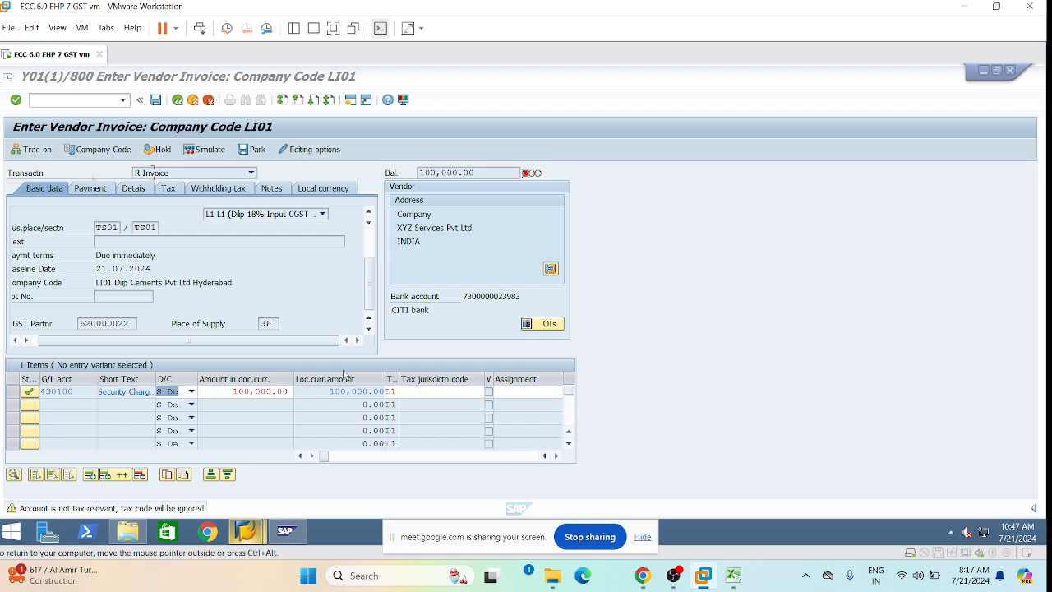
{"action": "key", "text": "Return"}
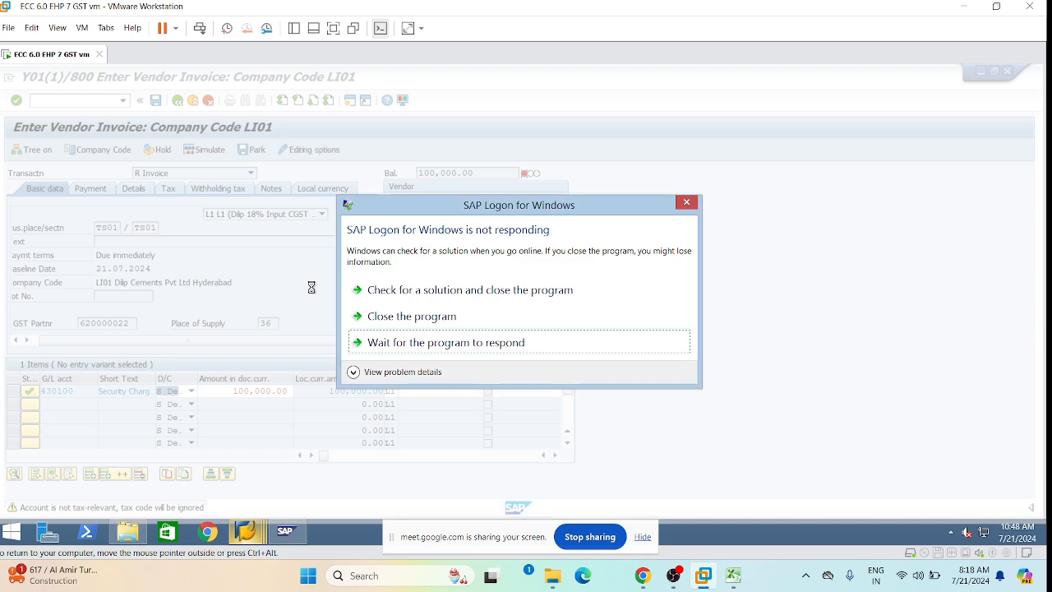
{"action": "left_click", "coordinate": [442, 348]}
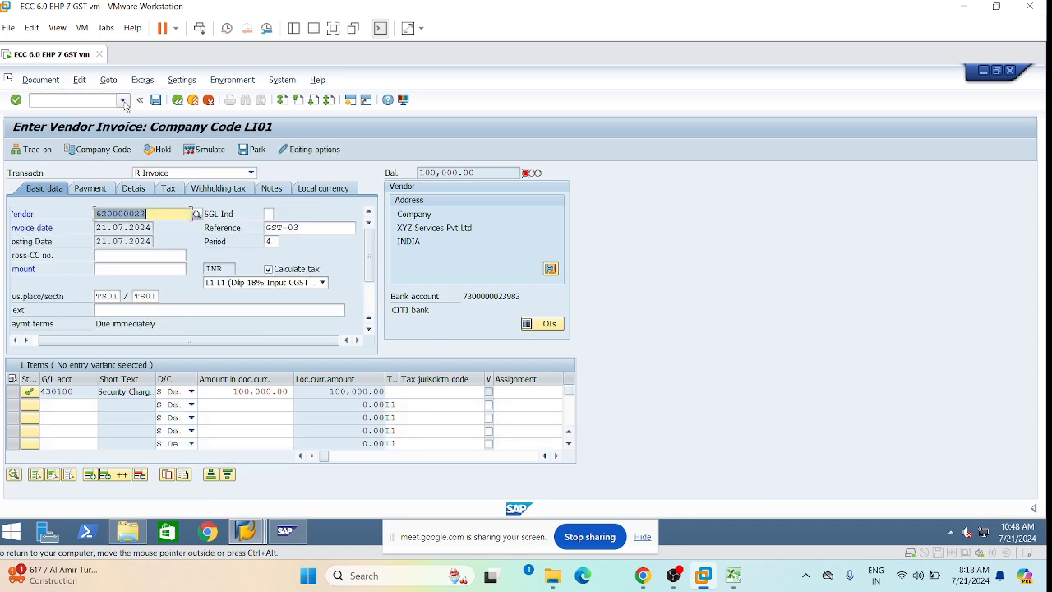
Restart vendor invoice entry with /nfb60 for a fresh form.
{"action": "left_click", "coordinate": [122, 99]}
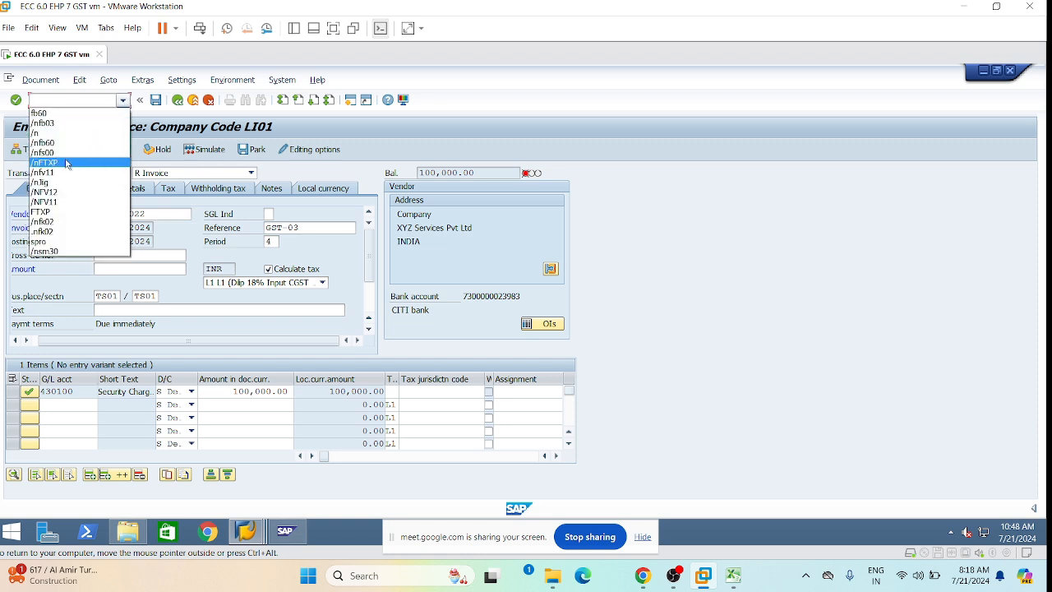
{"action": "left_click", "coordinate": [54, 100]}
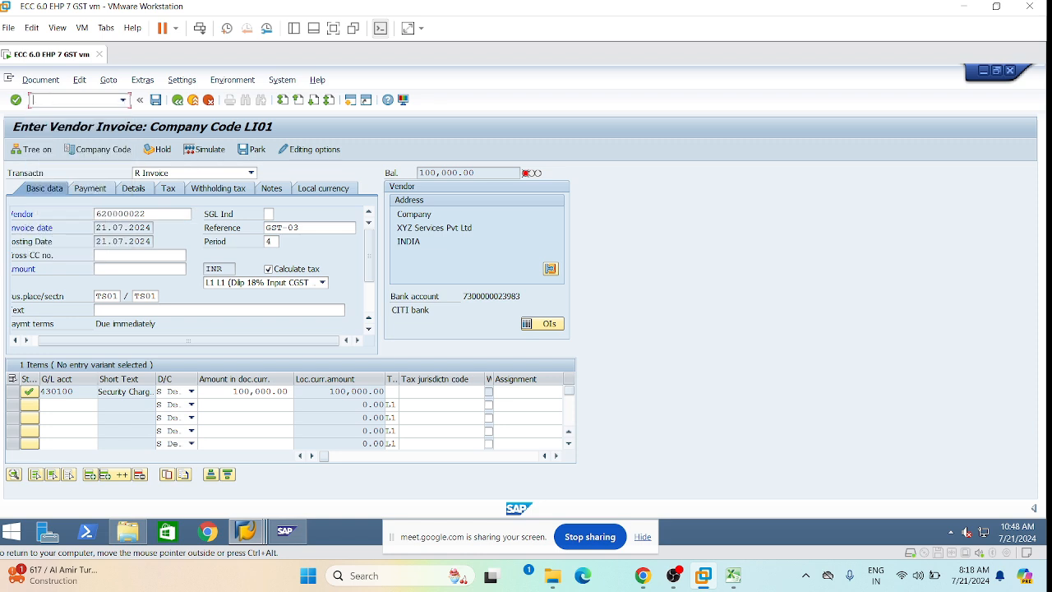
{"action": "type", "text": "/nfb60"}
{"action": "key", "text": "Return"}
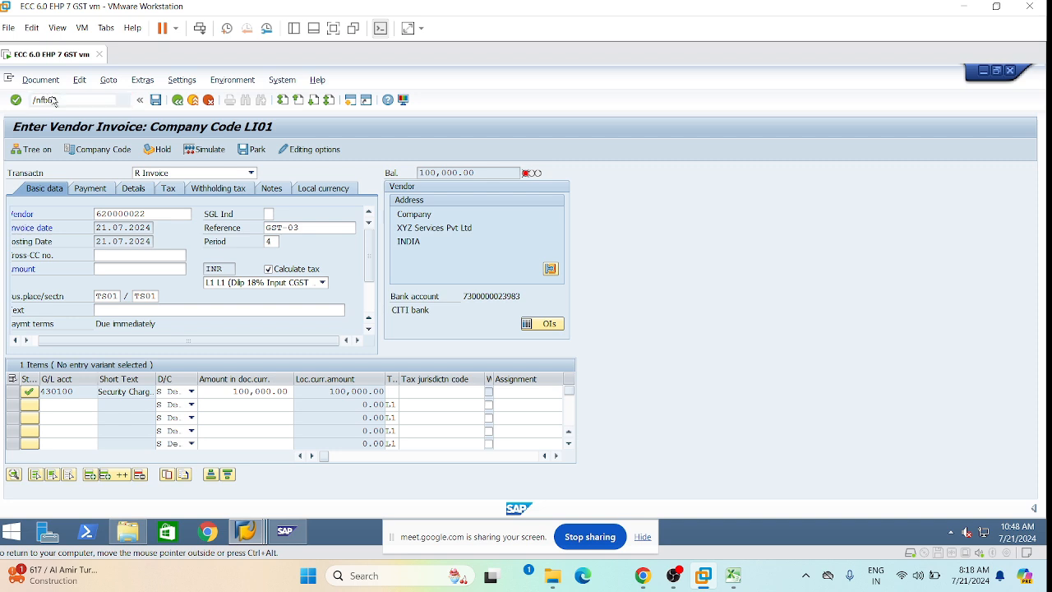
{"action": "left_click", "coordinate": [107, 214]}
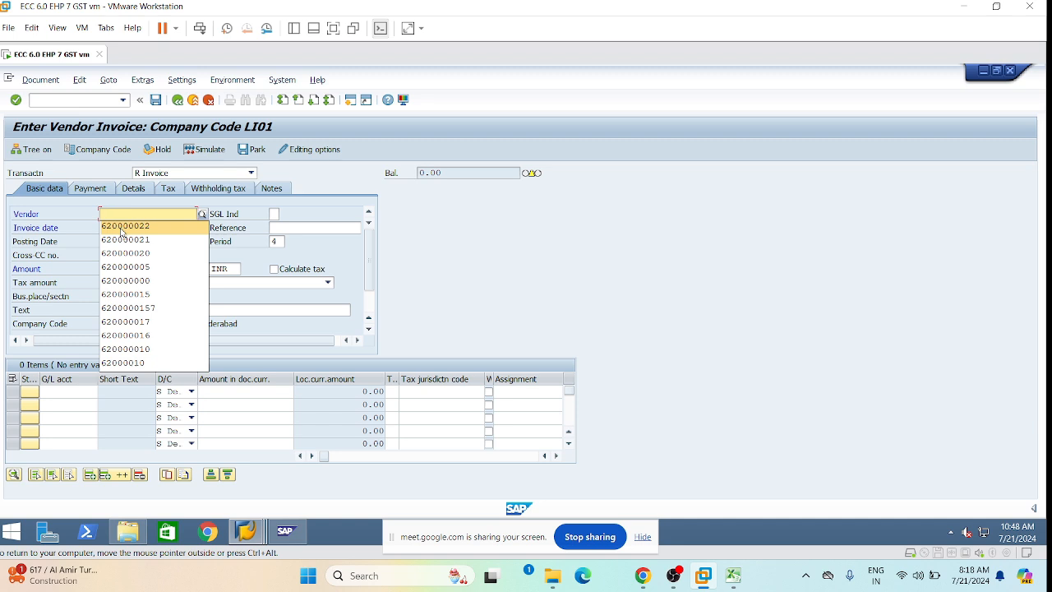
Fill the header: vendor, reference GST-03, date 21.07.2024, business place TS01, tax code L1, Calculate tax.
{"action": "left_click", "coordinate": [122, 227]}
{"action": "left_click", "coordinate": [304, 227]}
{"action": "left_click", "coordinate": [304, 246]}
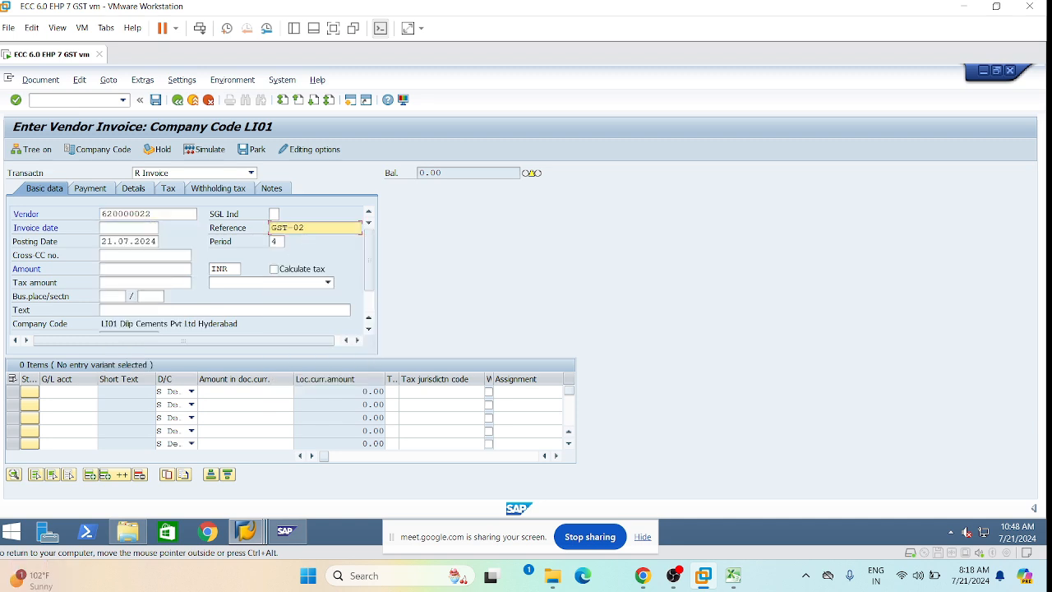
{"action": "key", "text": "BackSpace"}
{"action": "type", "text": "3"}
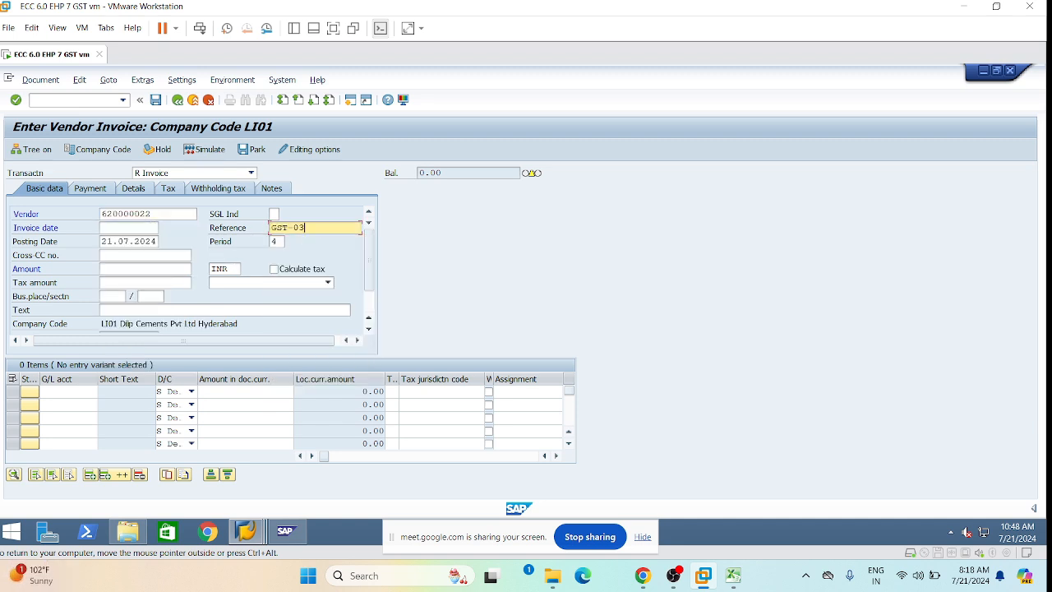
{"action": "left_click", "coordinate": [127, 228]}
{"action": "left_click", "coordinate": [130, 238]}
{"action": "left_click", "coordinate": [150, 296]}
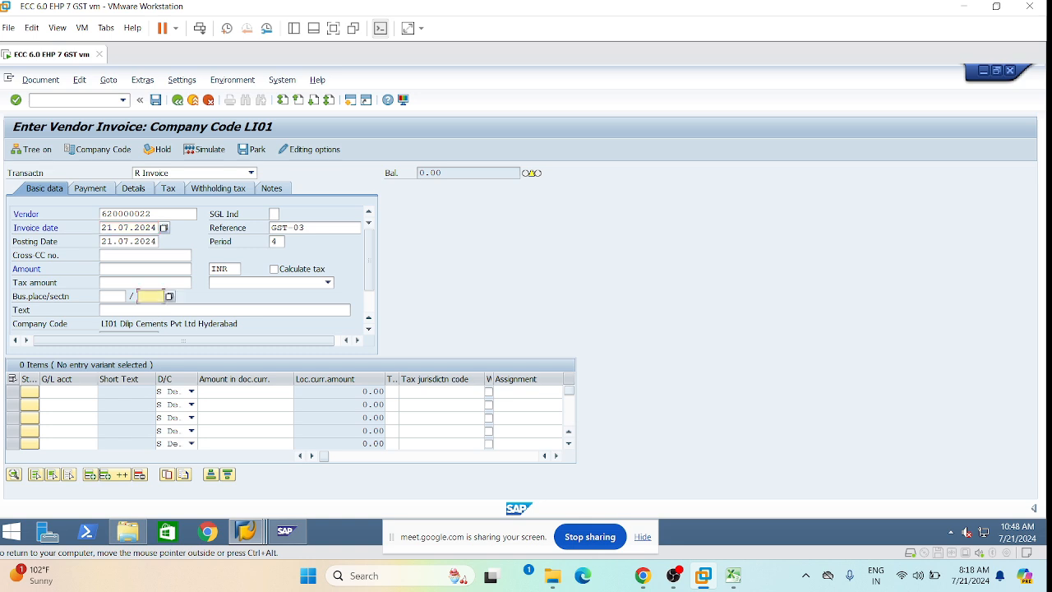
{"action": "left_click", "coordinate": [156, 311]}
{"action": "left_click", "coordinate": [327, 282]}
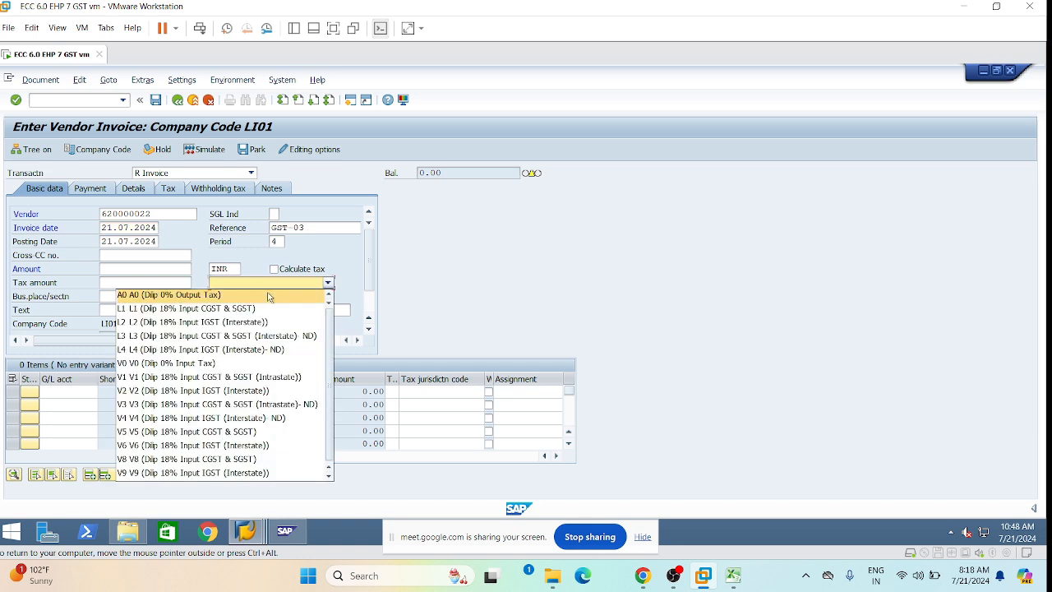
{"action": "left_click", "coordinate": [279, 302]}
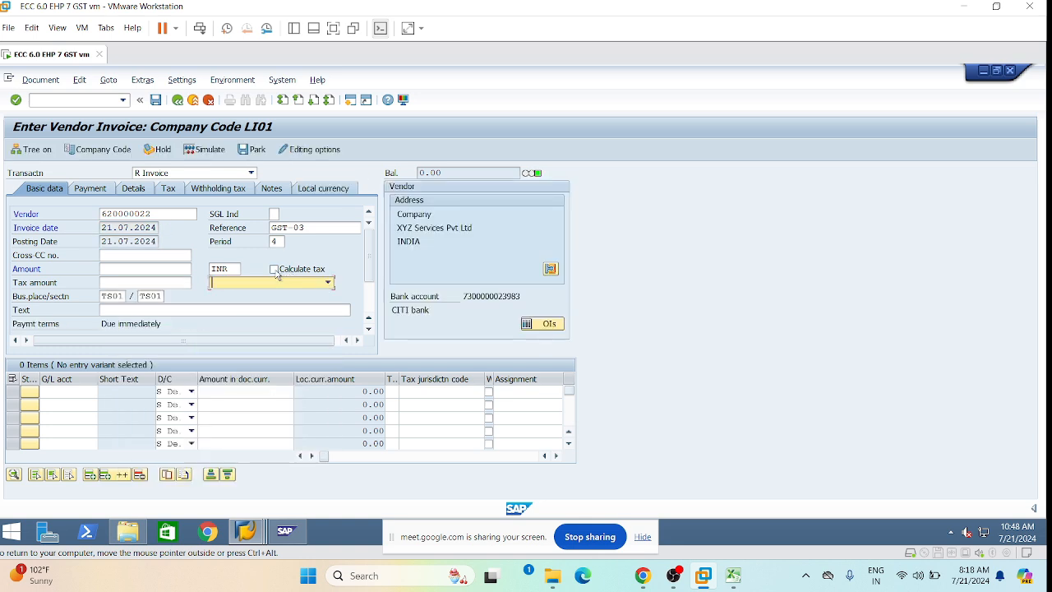
{"action": "left_click", "coordinate": [325, 282]}
{"action": "left_click", "coordinate": [218, 309]}
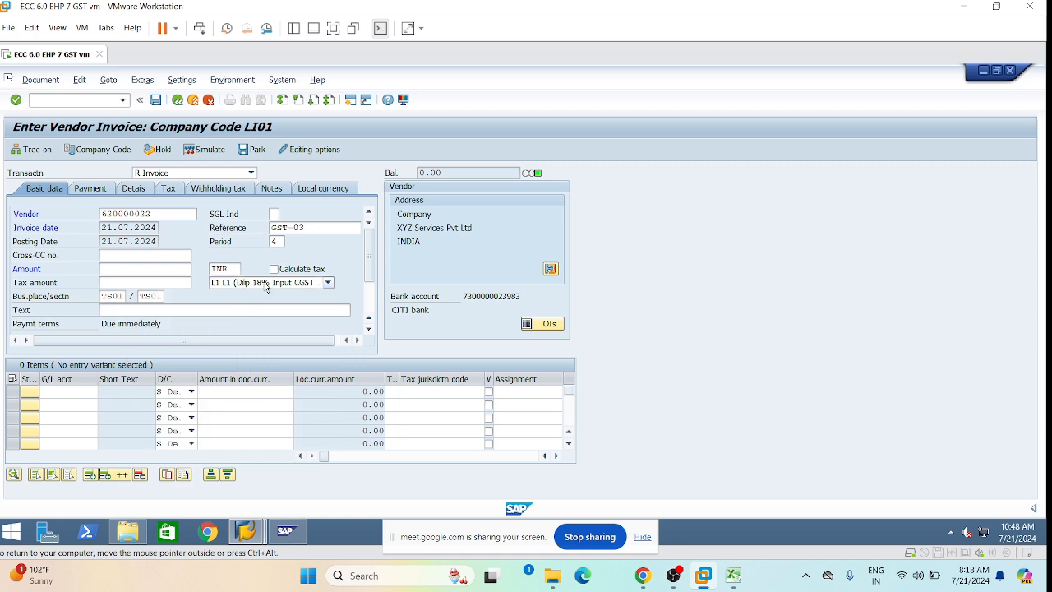
{"action": "left_click", "coordinate": [274, 269]}
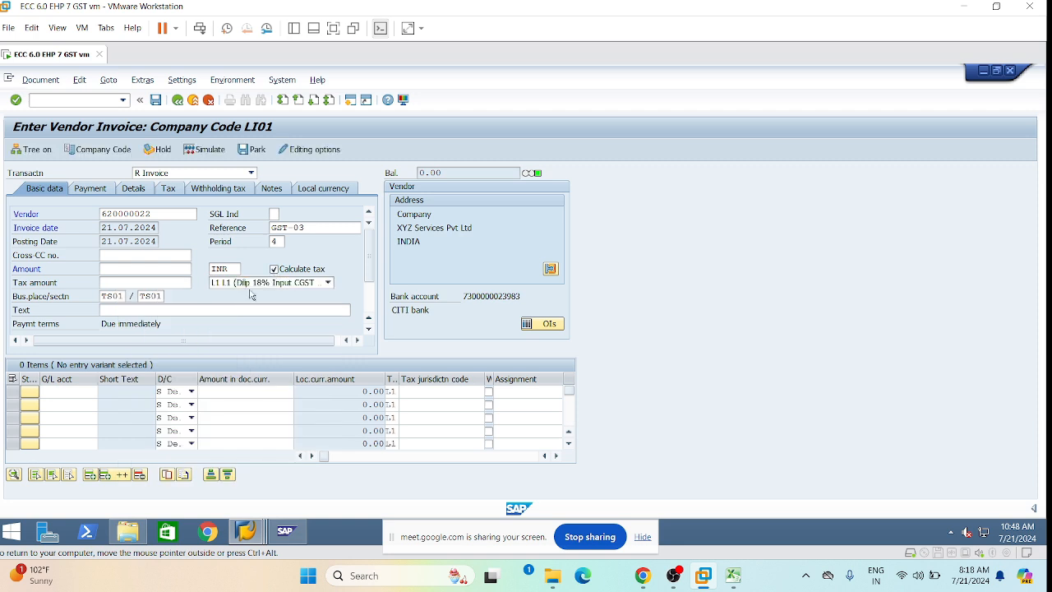
Add a 430100 line of 100000 with business area LHYD and profit center 1000.
{"action": "left_click", "coordinate": [72, 391]}
{"action": "left_click", "coordinate": [74, 403]}
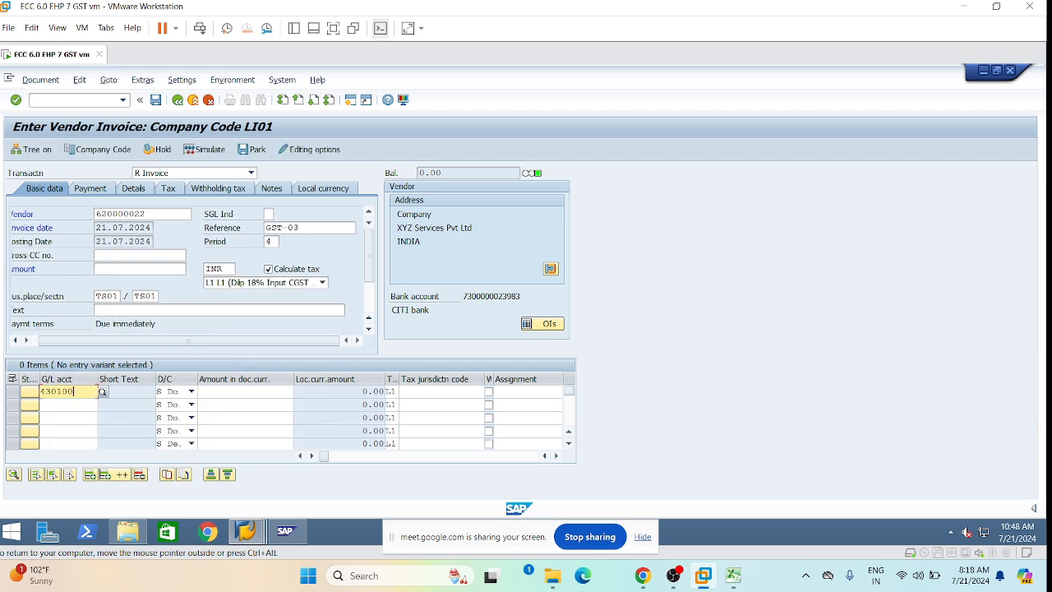
{"action": "left_click", "coordinate": [246, 391]}
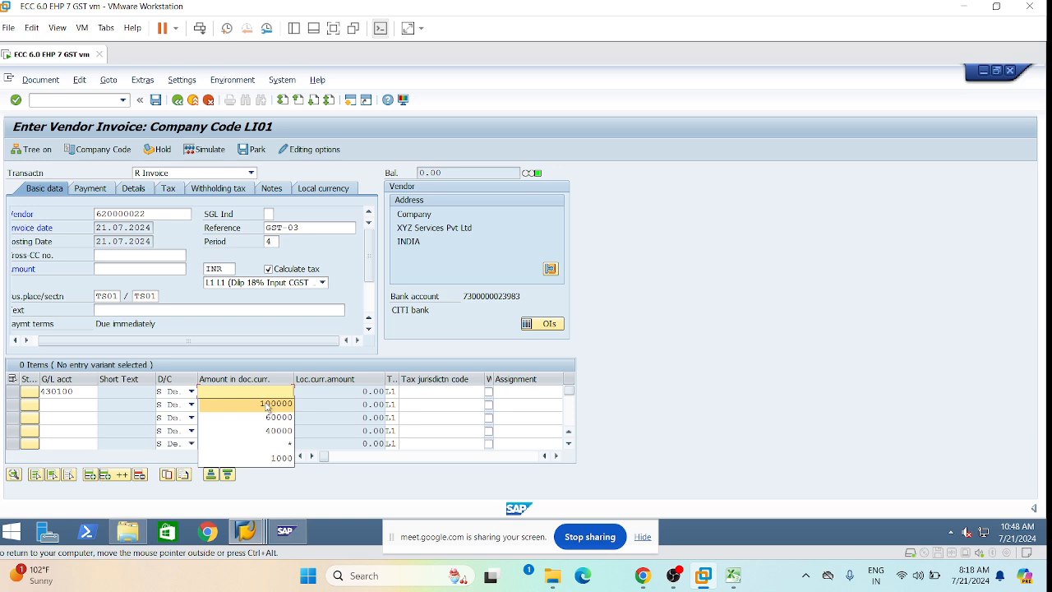
{"action": "left_click", "coordinate": [267, 404]}
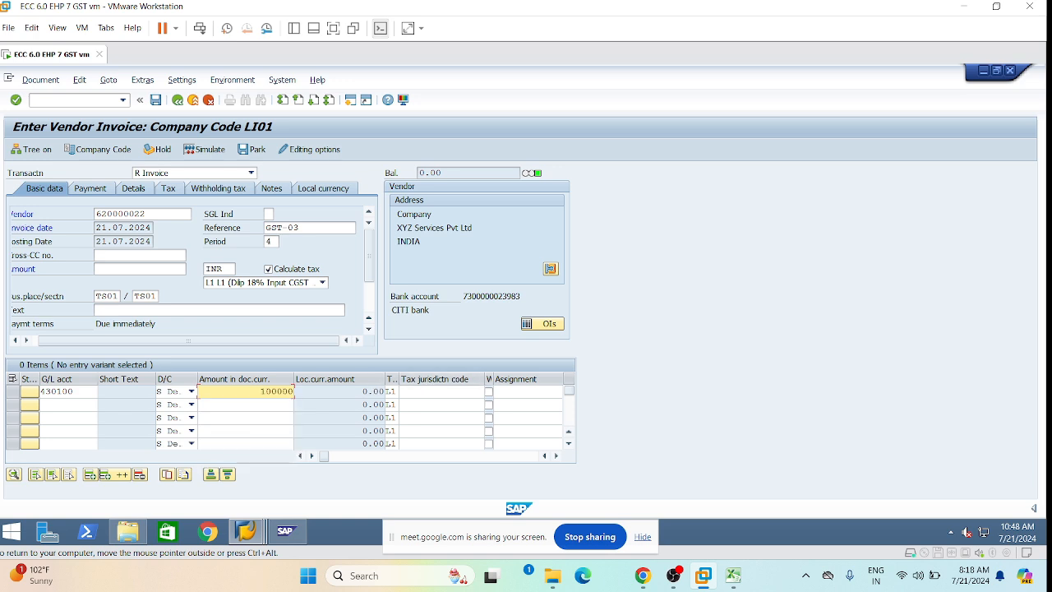
{"action": "left_click", "coordinate": [480, 392]}
{"action": "key", "text": "Tab"}
{"action": "key", "text": "Tab"}
{"action": "key", "text": "Tab"}
{"action": "key", "text": "Tab"}
{"action": "key", "text": "Tab"}
{"action": "key", "text": "Tab"}
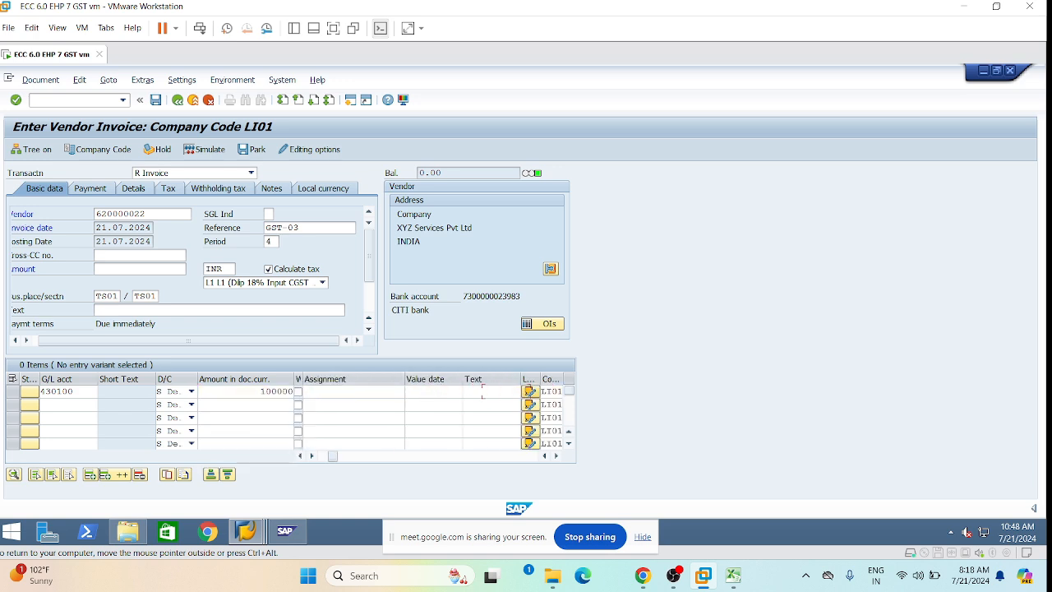
{"action": "key", "text": "Tab"}
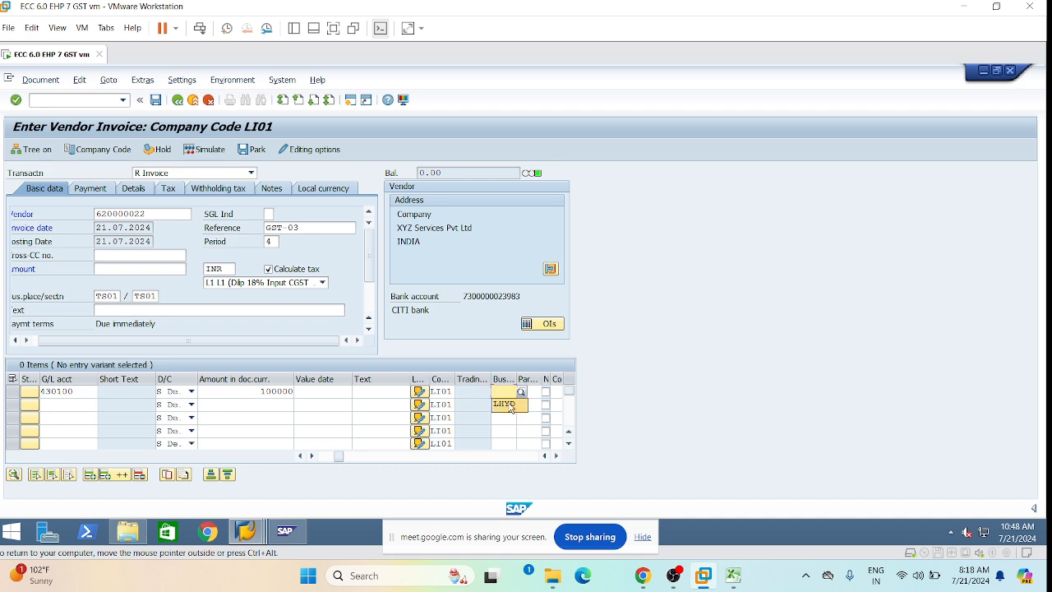
{"action": "left_click", "coordinate": [505, 405]}
{"action": "key", "text": "Tab"}
{"action": "key", "text": "Tab"}
{"action": "key", "text": "Tab"}
{"action": "key", "text": "Tab"}
{"action": "key", "text": "Tab"}
{"action": "key", "text": "Tab"}
{"action": "key", "text": "Tab"}
{"action": "key", "text": "Tab"}
{"action": "key", "text": "Tab"}
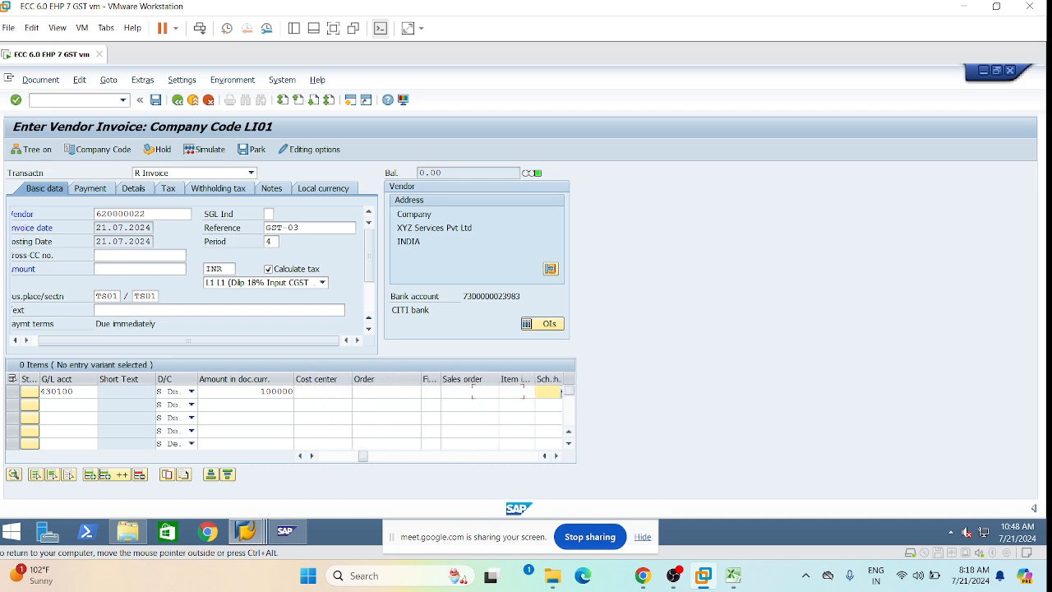
{"action": "key", "text": "Tab"}
{"action": "key", "text": "Tab"}
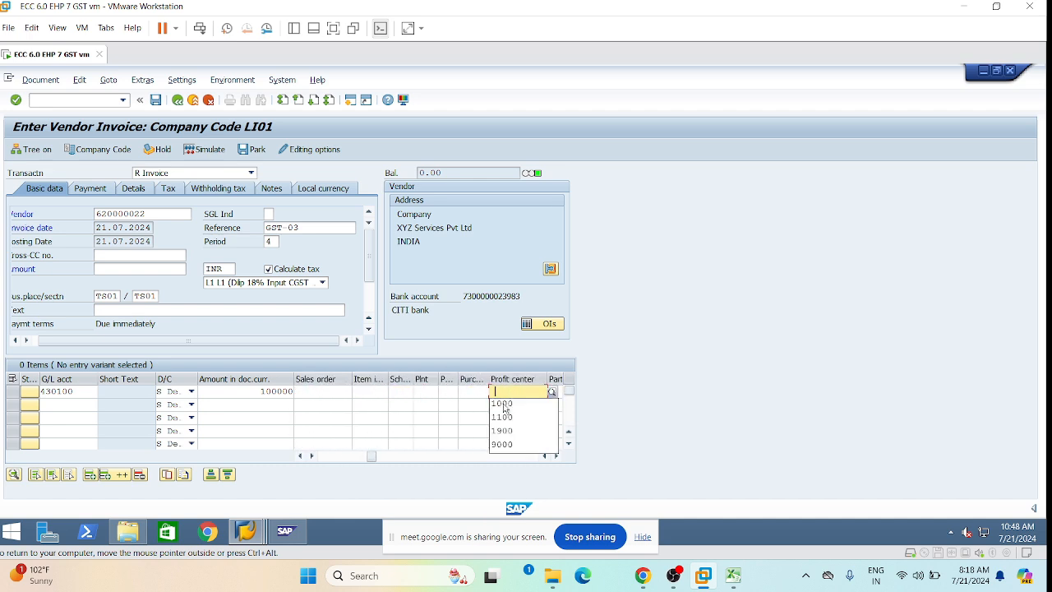
{"action": "left_click", "coordinate": [508, 405]}
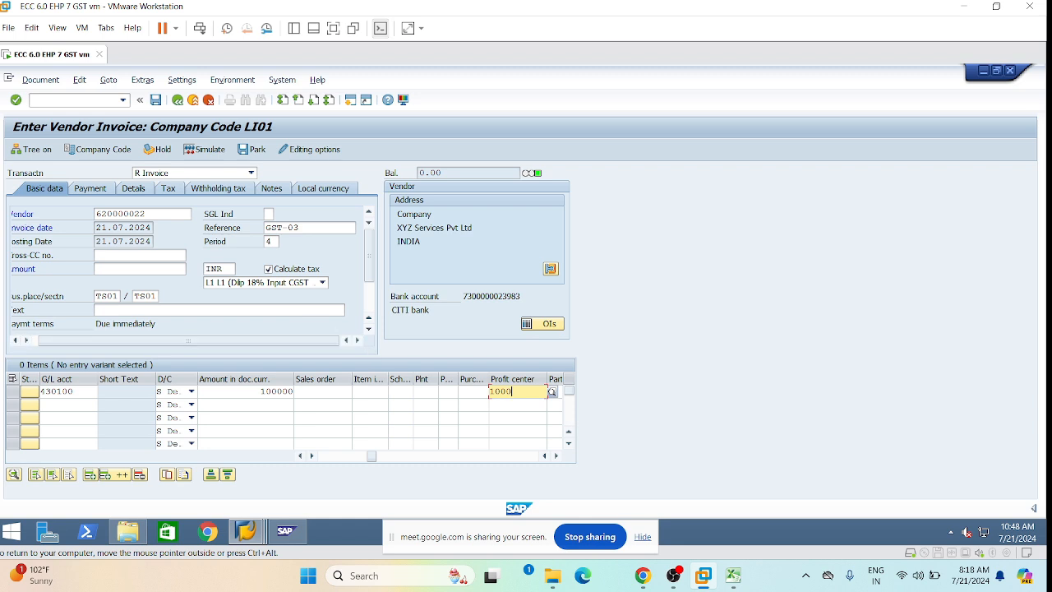
{"action": "key", "text": "Return"}
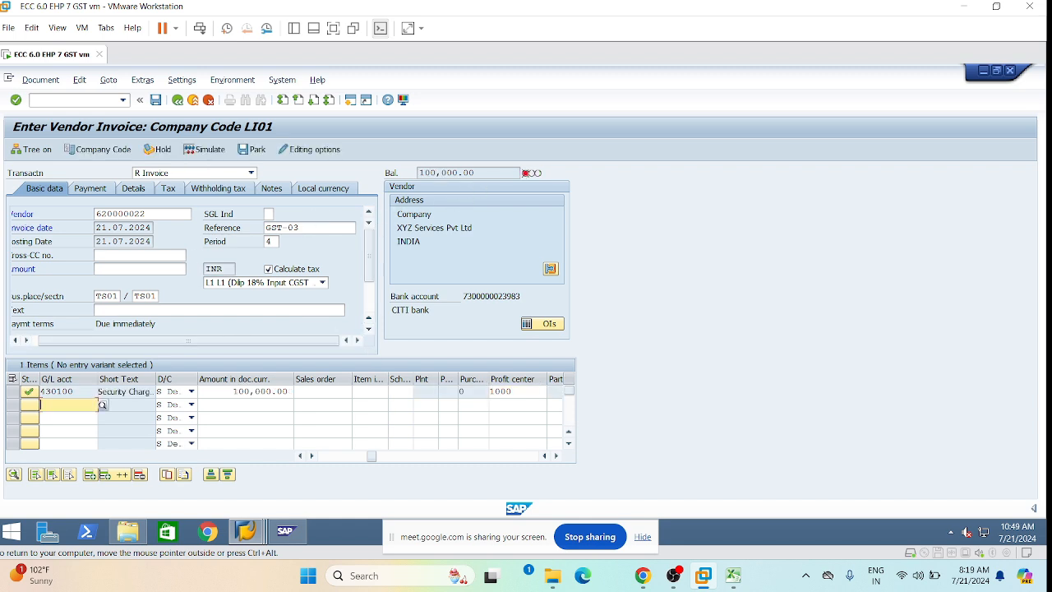
Copy the 100,000.00 balance into the header Amount field.
{"action": "left_click_drag", "start_coordinate": [475, 173], "coordinate": [418, 173]}
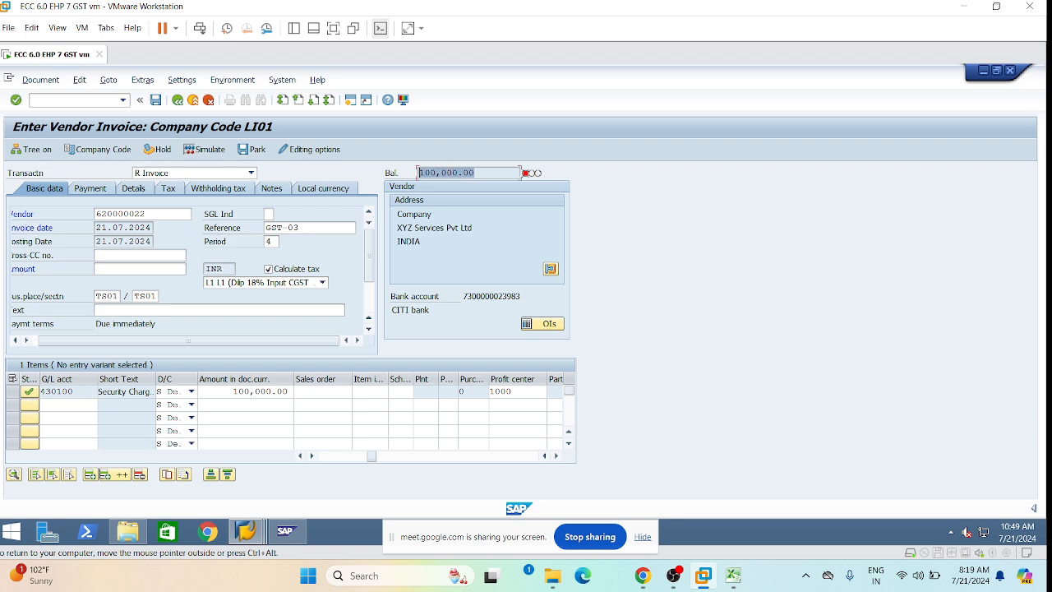
{"action": "key", "text": "ctrl+c"}
{"action": "left_click", "coordinate": [115, 268]}
{"action": "key", "text": "ctrl+v"}
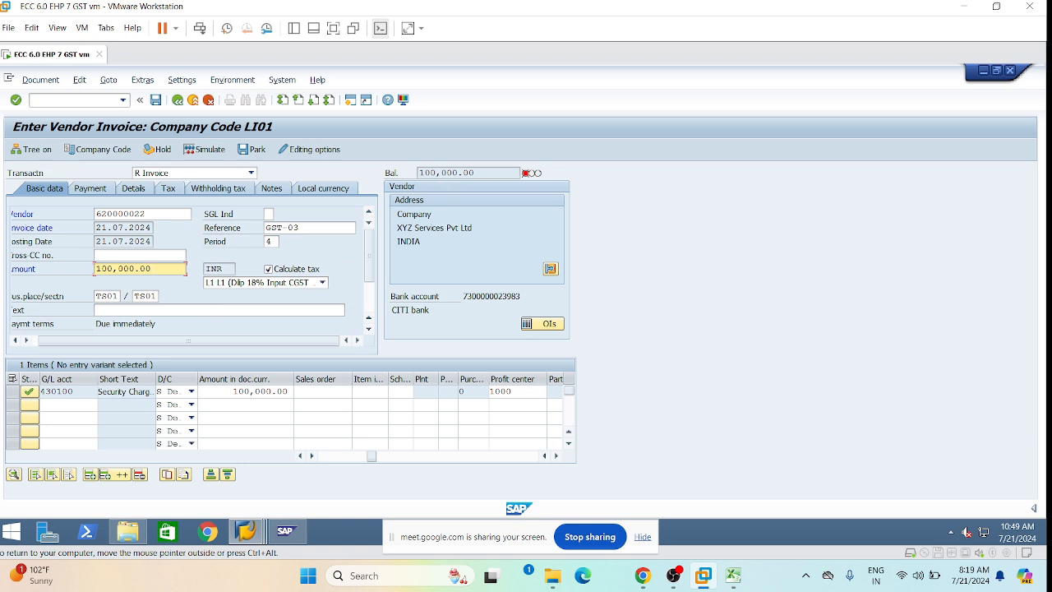
Simulate the invoice, review 84,745.76 charges plus 7,627.12 CGST and SGST, then post.
{"action": "left_click", "coordinate": [41, 82]}
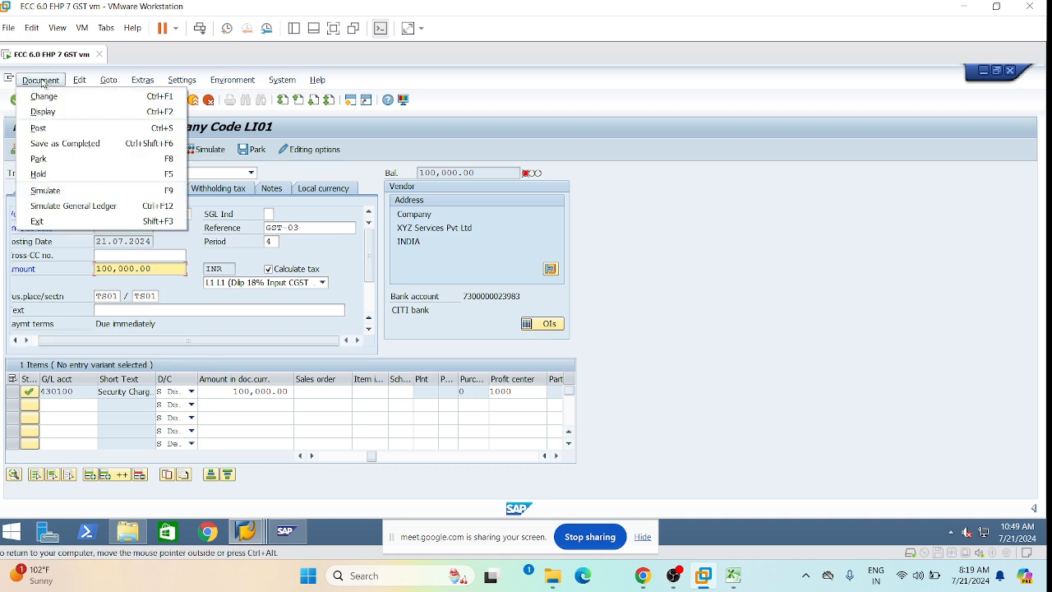
{"action": "left_click", "coordinate": [72, 189]}
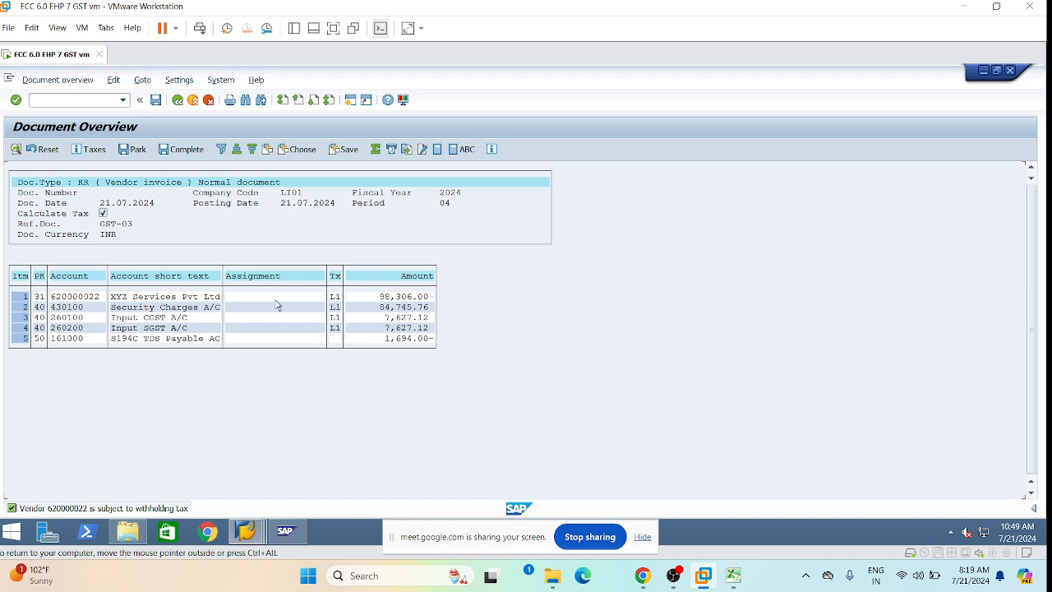
{"action": "left_click", "coordinate": [393, 319]}
{"action": "left_click", "coordinate": [394, 329]}
{"action": "left_click", "coordinate": [156, 100]}
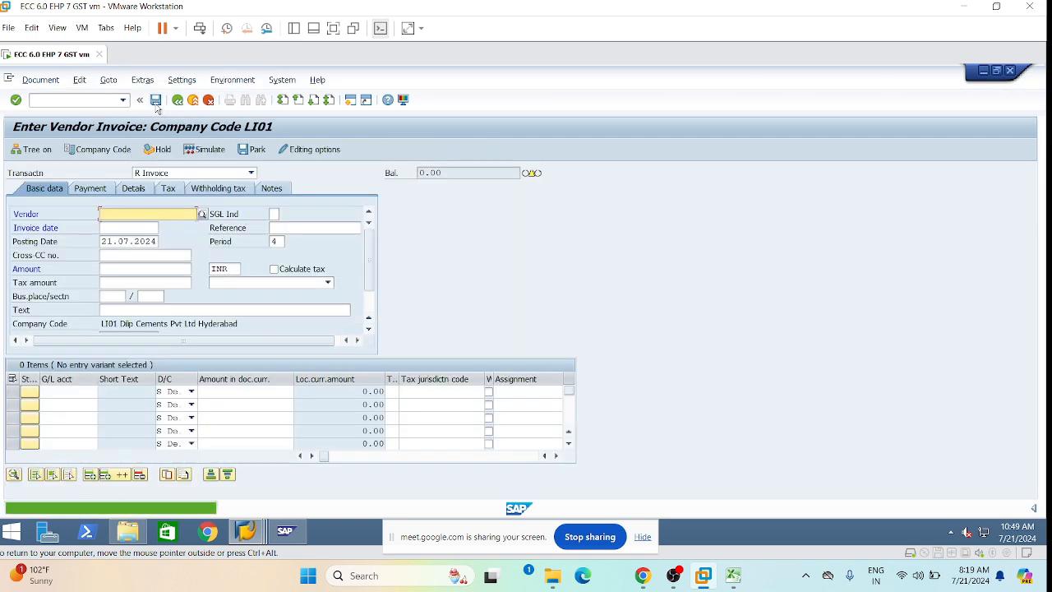
{"action": "left_click", "coordinate": [40, 79]}
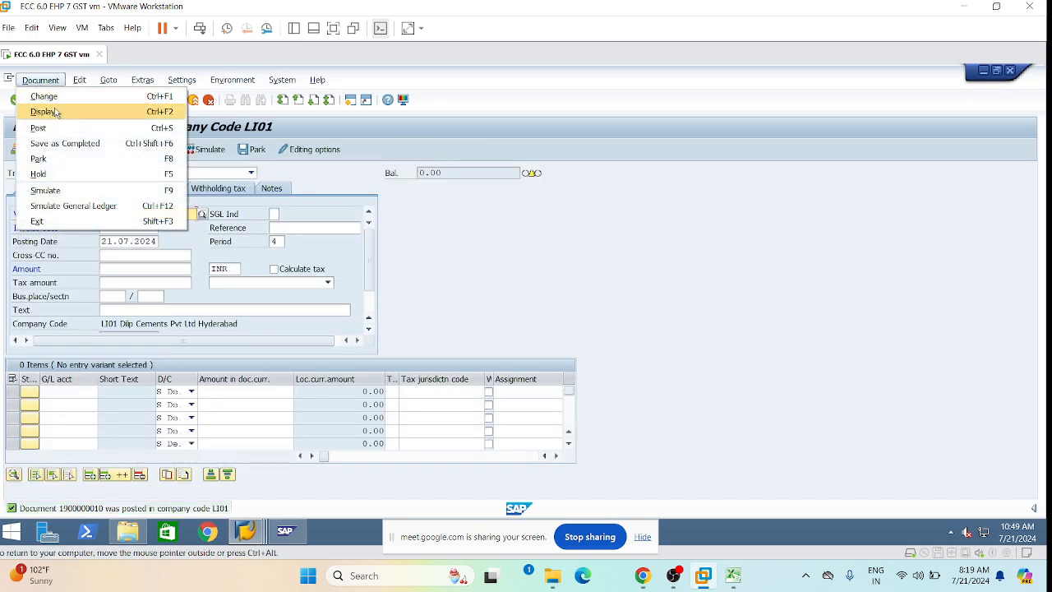
{"action": "left_click", "coordinate": [56, 108]}
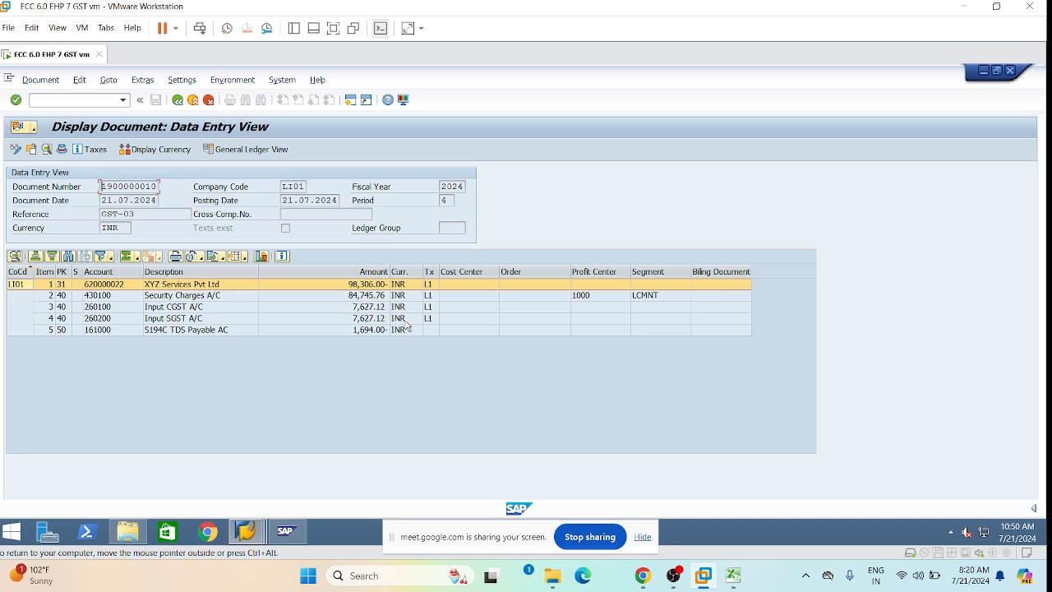
{"action": "left_click", "coordinate": [123, 100]}
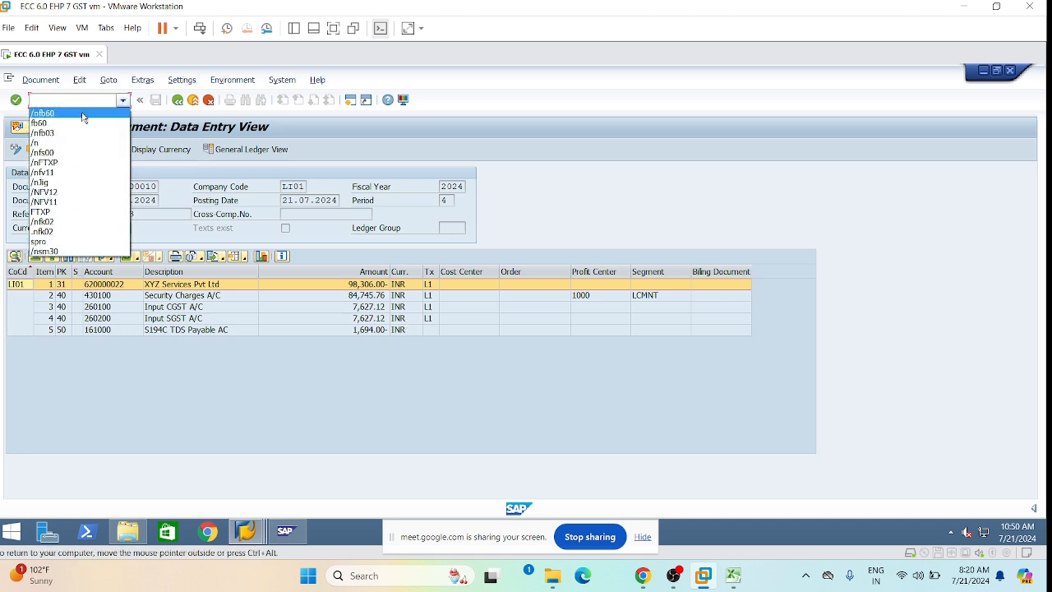
{"action": "left_click", "coordinate": [83, 113]}
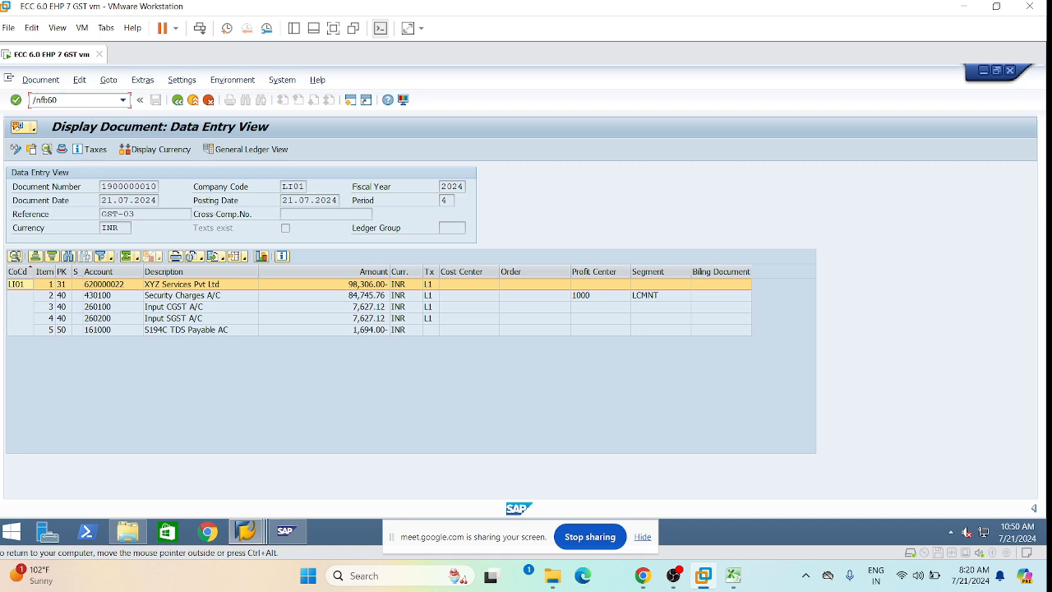
{"action": "key", "text": "Return"}
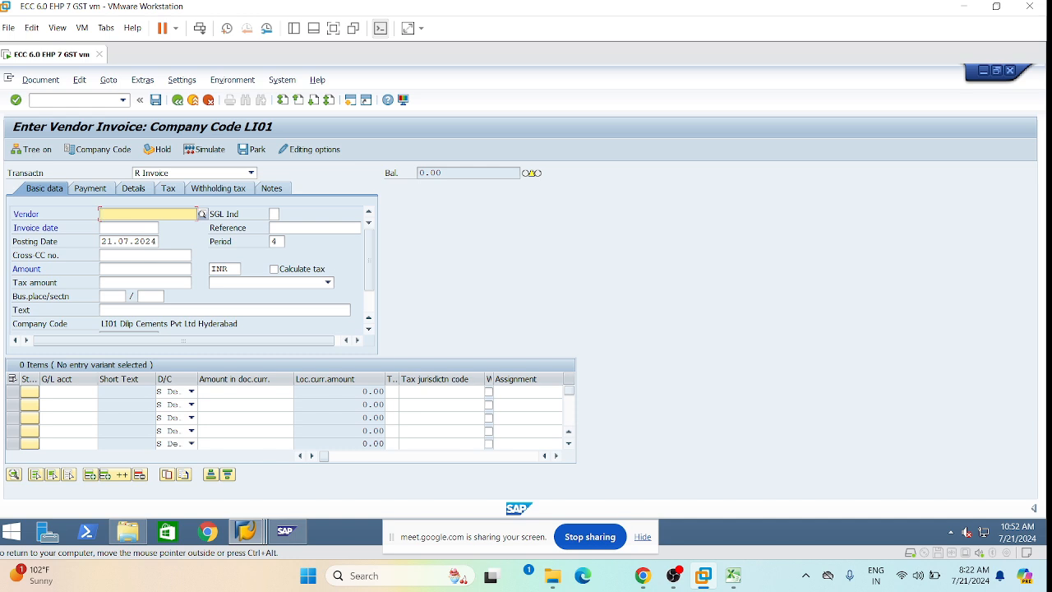
Re-enable 'Calculate taxes on net amount' in the editing options and return to invoice entry.
{"action": "left_click", "coordinate": [128, 228]}
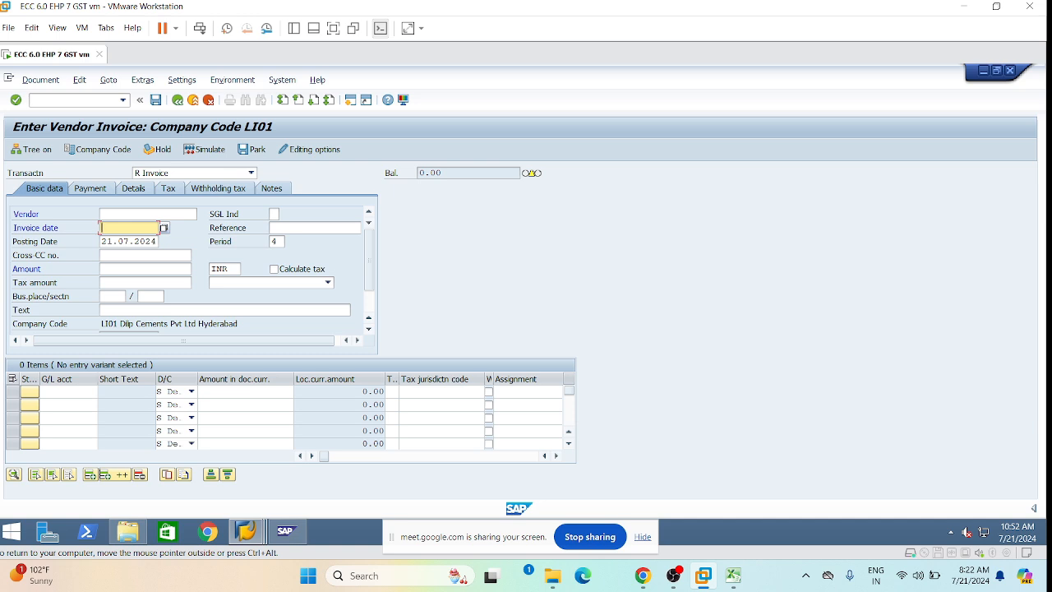
{"action": "left_click", "coordinate": [324, 150]}
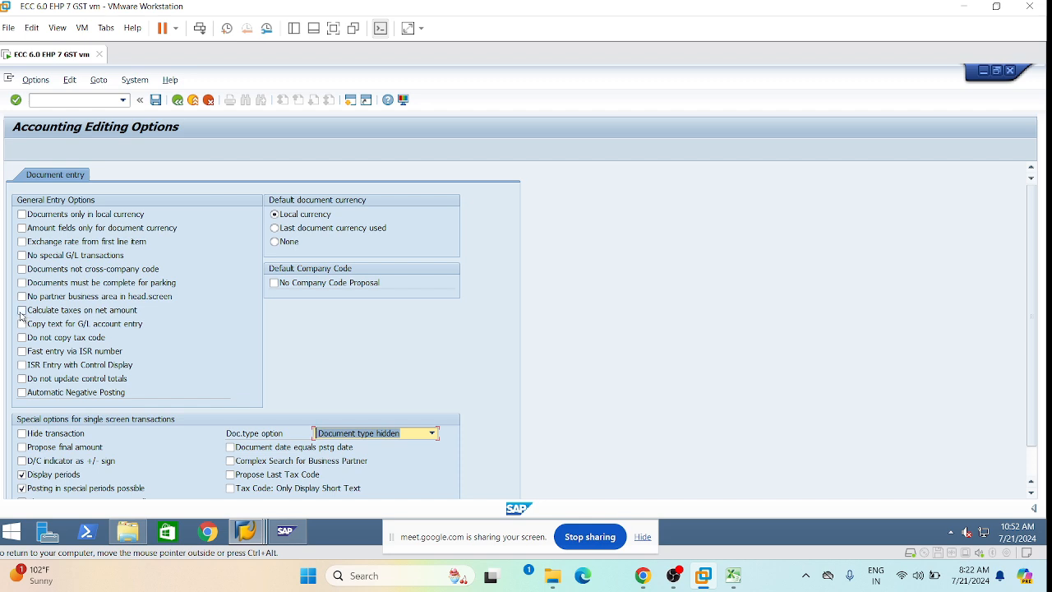
{"action": "left_click", "coordinate": [22, 312]}
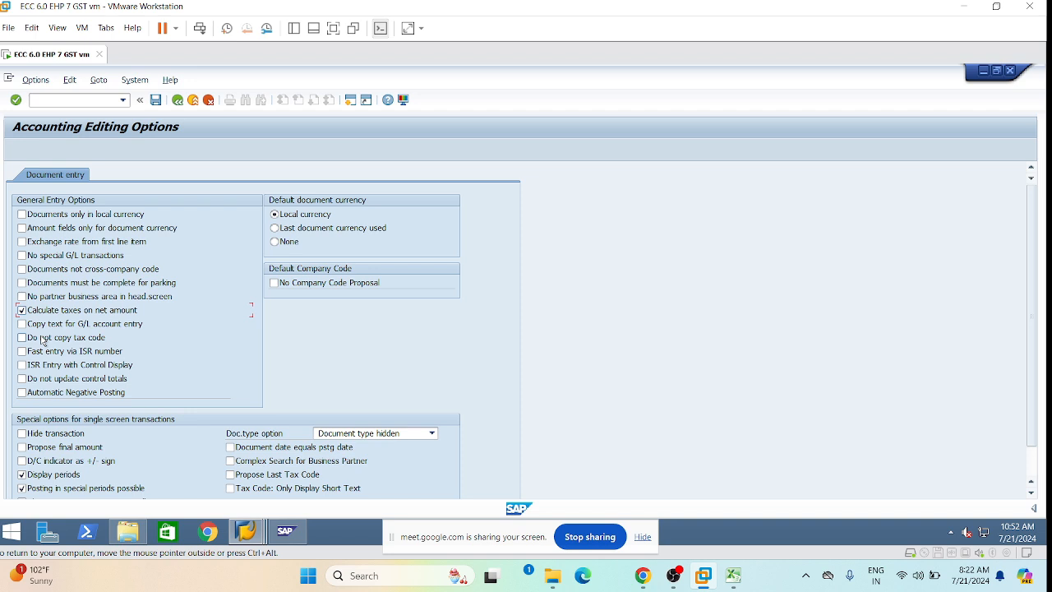
{"action": "left_click", "coordinate": [177, 104]}
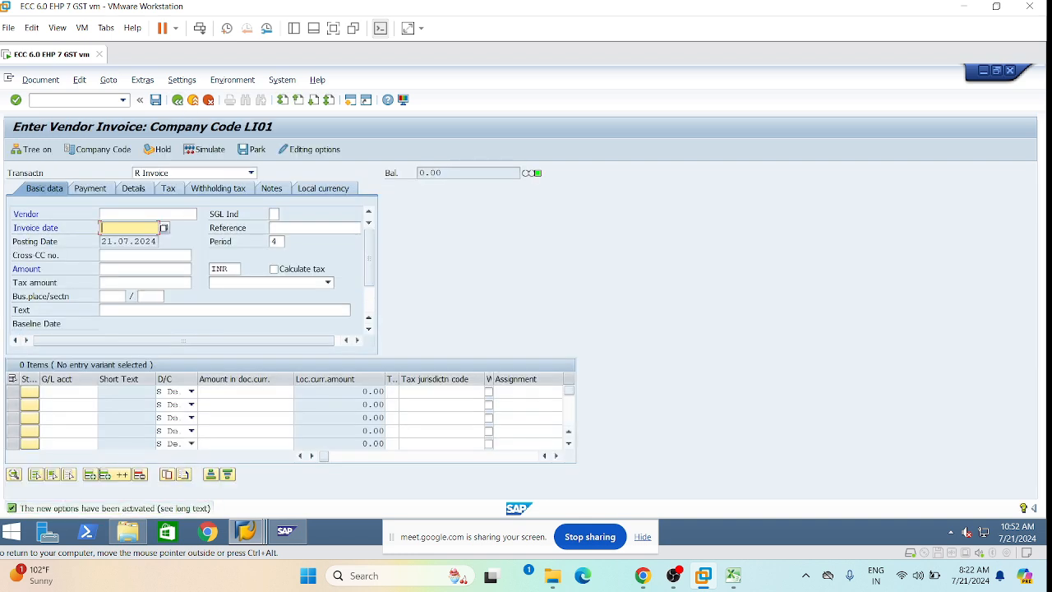
Fill the vendor, invoice date 21.07.2024 and reference GST-04 from input history.
{"action": "key", "text": "space"}
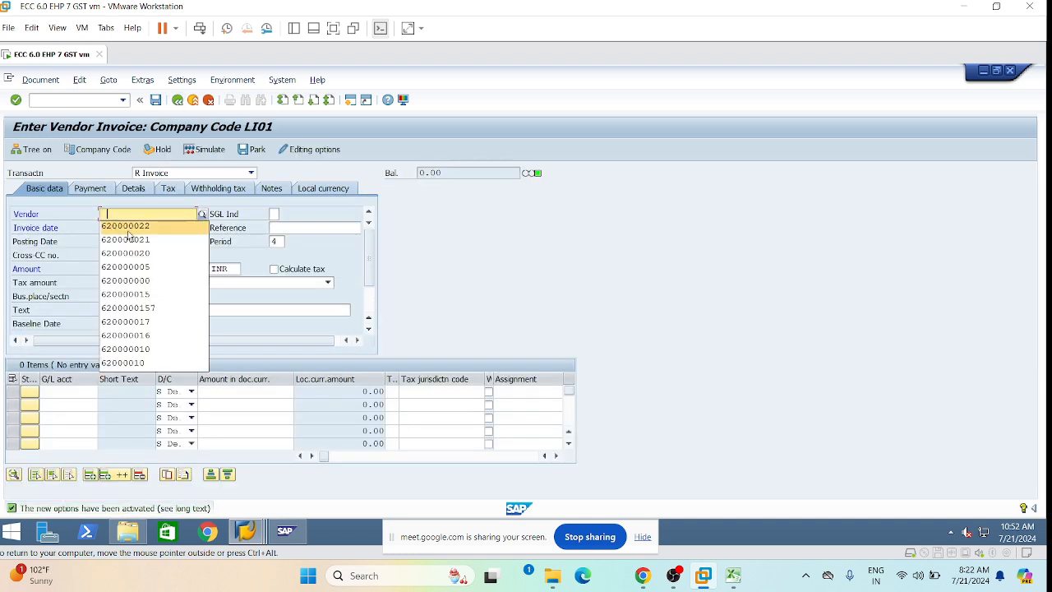
{"action": "left_click", "coordinate": [127, 231]}
{"action": "left_click", "coordinate": [127, 230]}
{"action": "key", "text": "space"}
{"action": "left_click", "coordinate": [128, 244]}
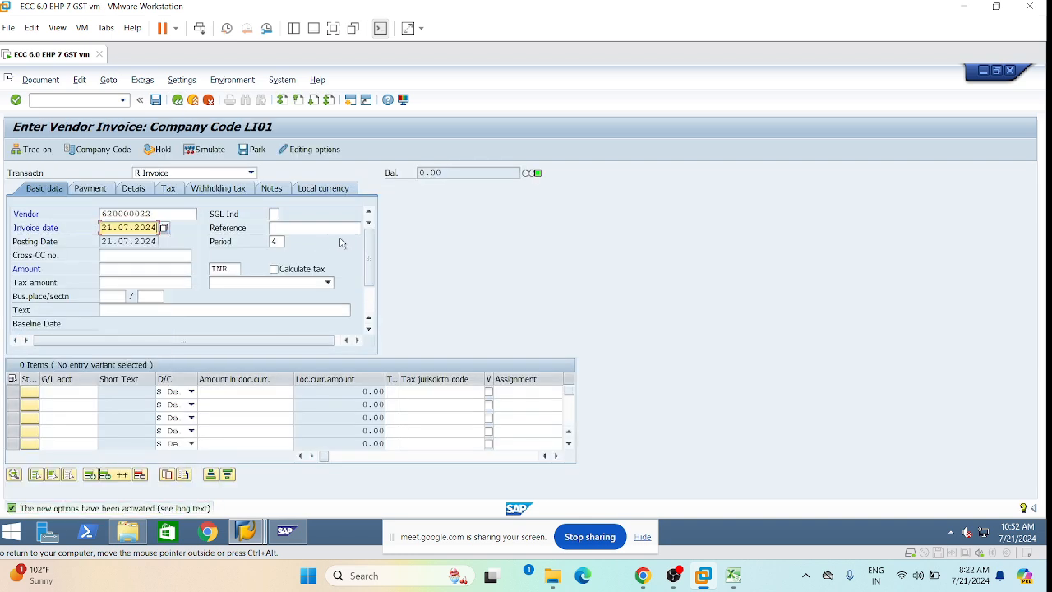
{"action": "left_click", "coordinate": [325, 230]}
{"action": "key", "text": "space"}
{"action": "left_click", "coordinate": [297, 241]}
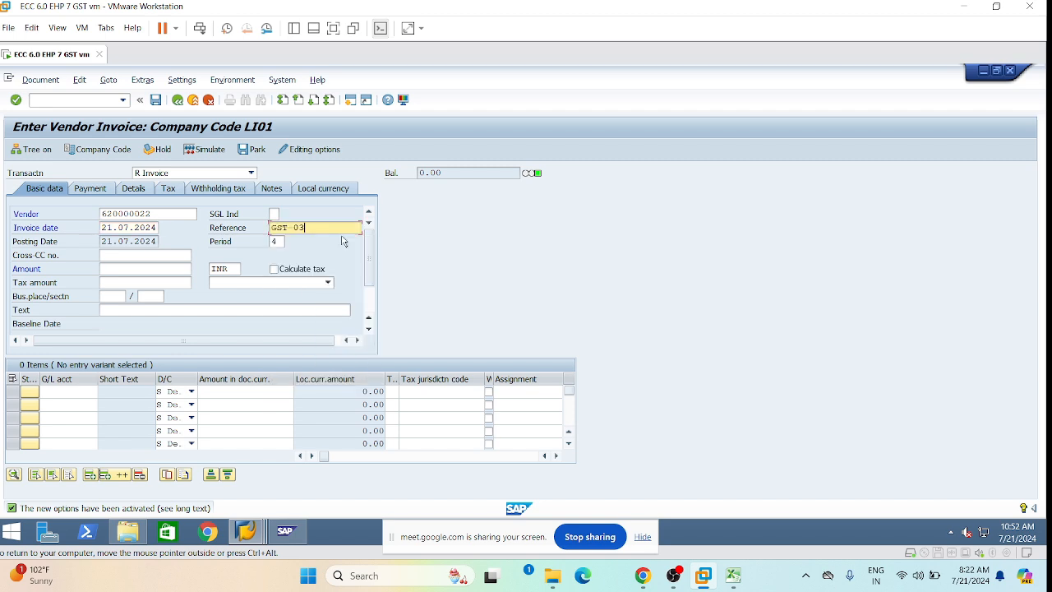
{"action": "key", "text": "BackSpace"}
{"action": "type", "text": "4"}
Enter header amount 100,000.00 and view the tax code list without choosing one.
{"action": "left_click", "coordinate": [112, 268]}
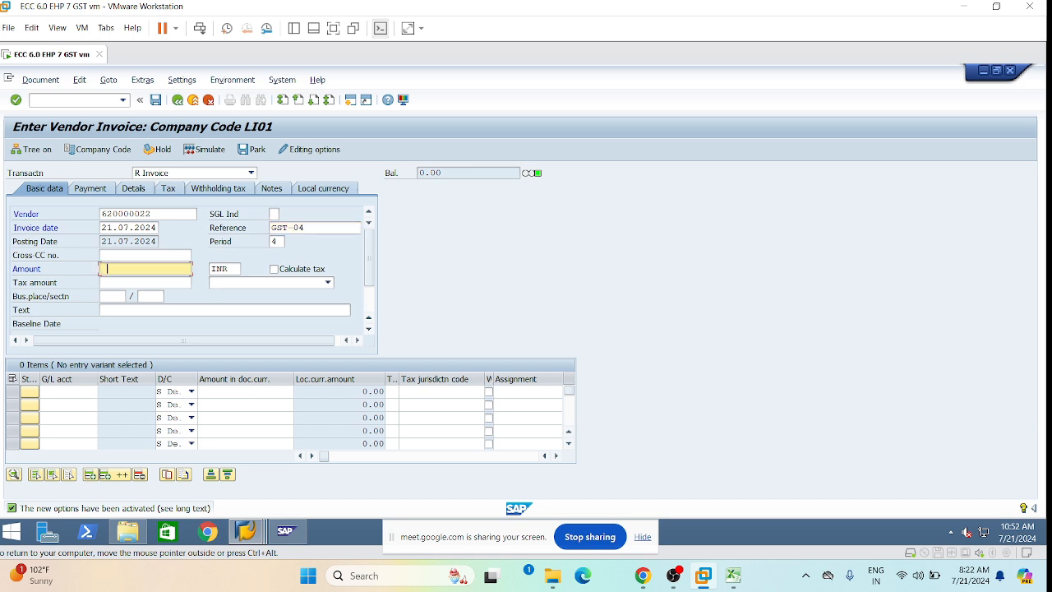
{"action": "left_click", "coordinate": [129, 281]}
{"action": "left_click", "coordinate": [327, 282]}
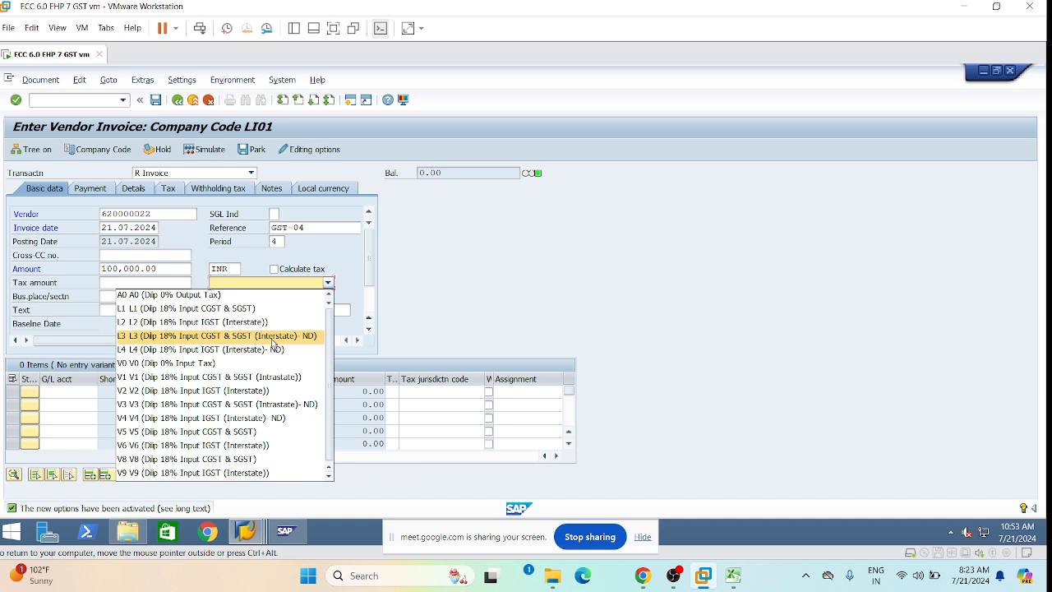
{"action": "left_click", "coordinate": [490, 280]}
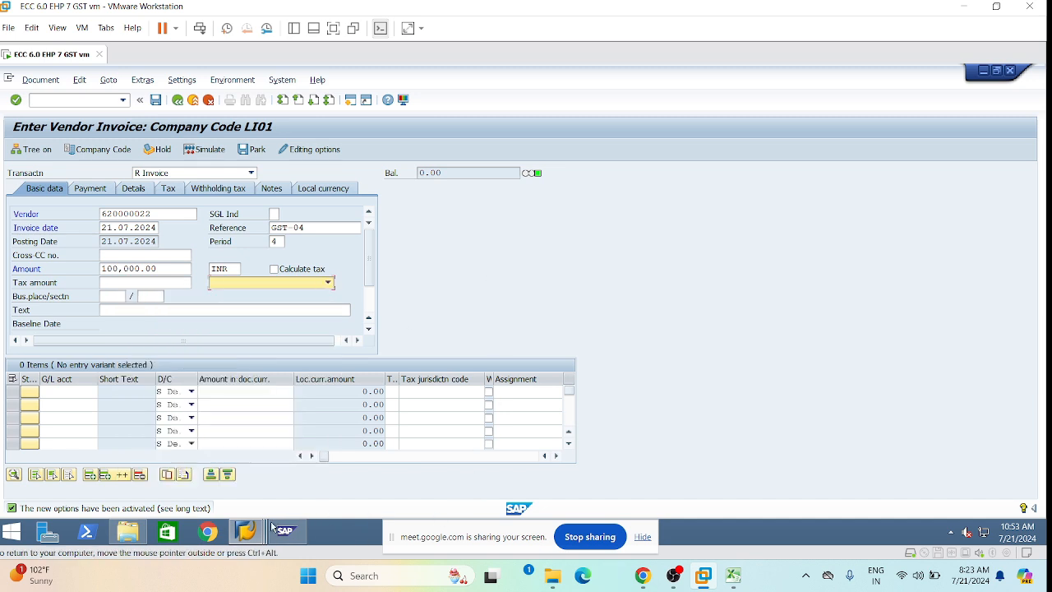
{"action": "mouse_move", "coordinate": [251, 530]}
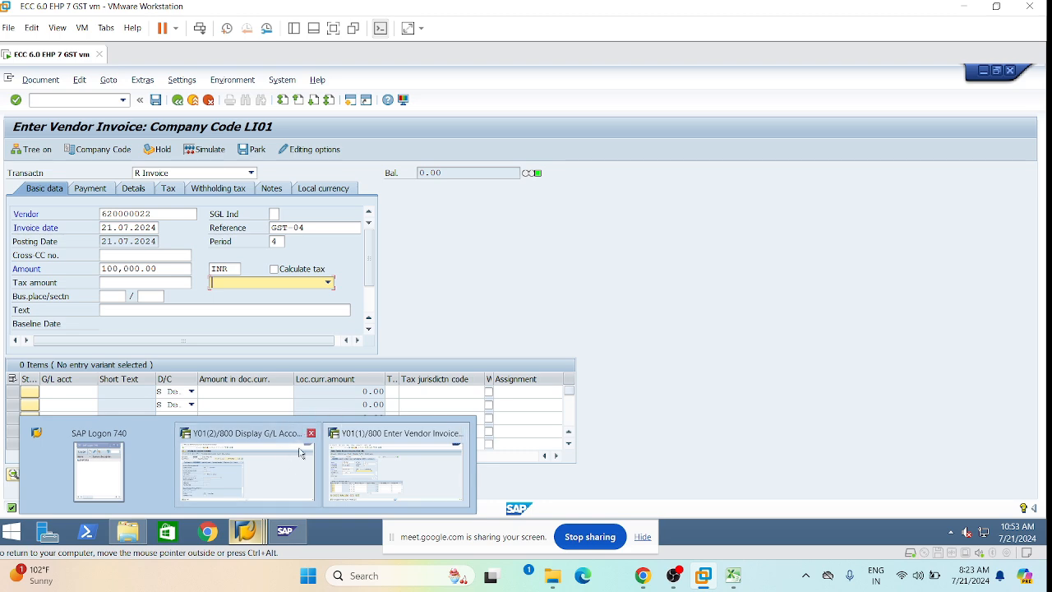
Bring the G/L account 430100 session forward and launch tax code maintenance with /nftxp.
{"action": "left_click", "coordinate": [219, 474]}
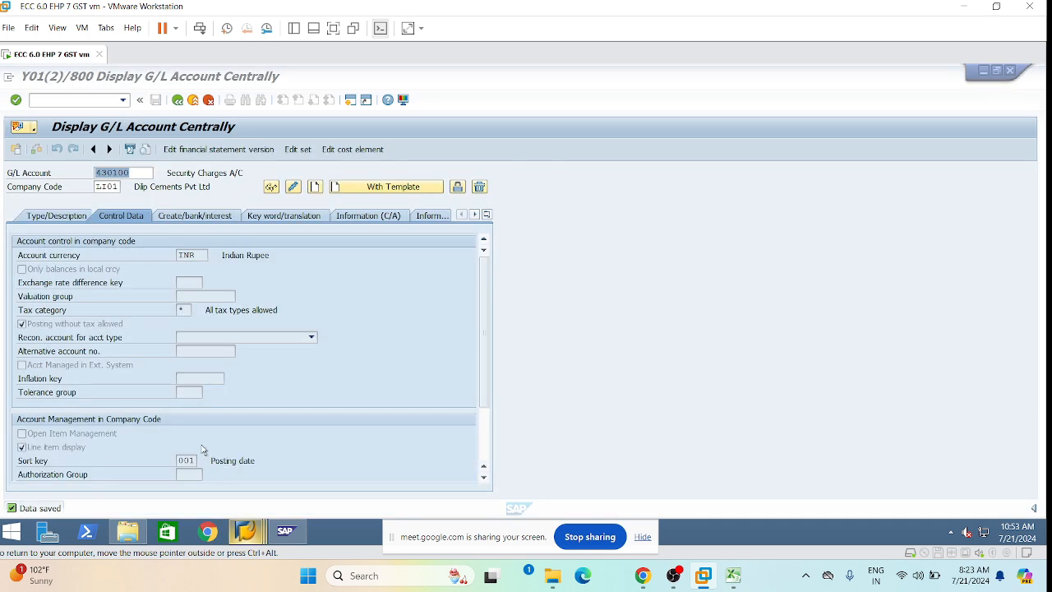
{"action": "left_click", "coordinate": [87, 104]}
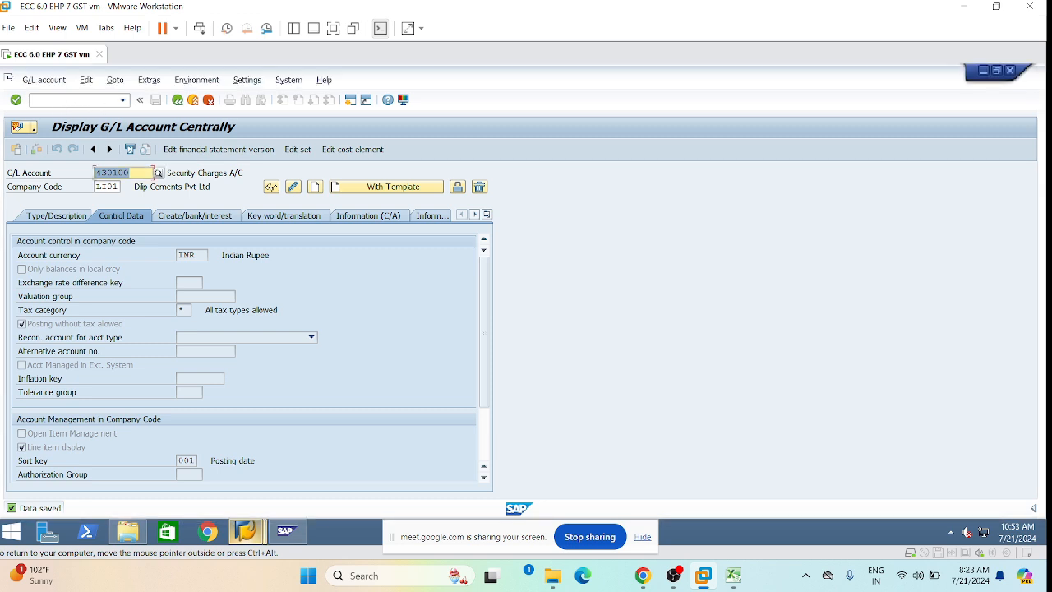
{"action": "left_click", "coordinate": [81, 100]}
{"action": "type", "text": "/nftxp"}
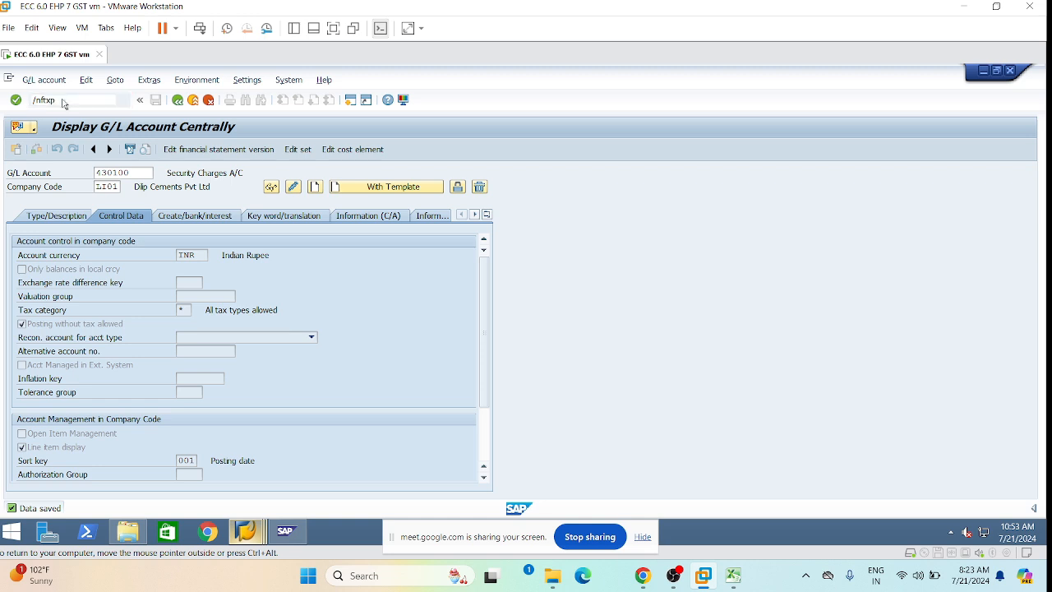
{"action": "key", "text": "Return"}
Choose country IN and tax code L3, and open its tax rates.
{"action": "left_click", "coordinate": [173, 249]}
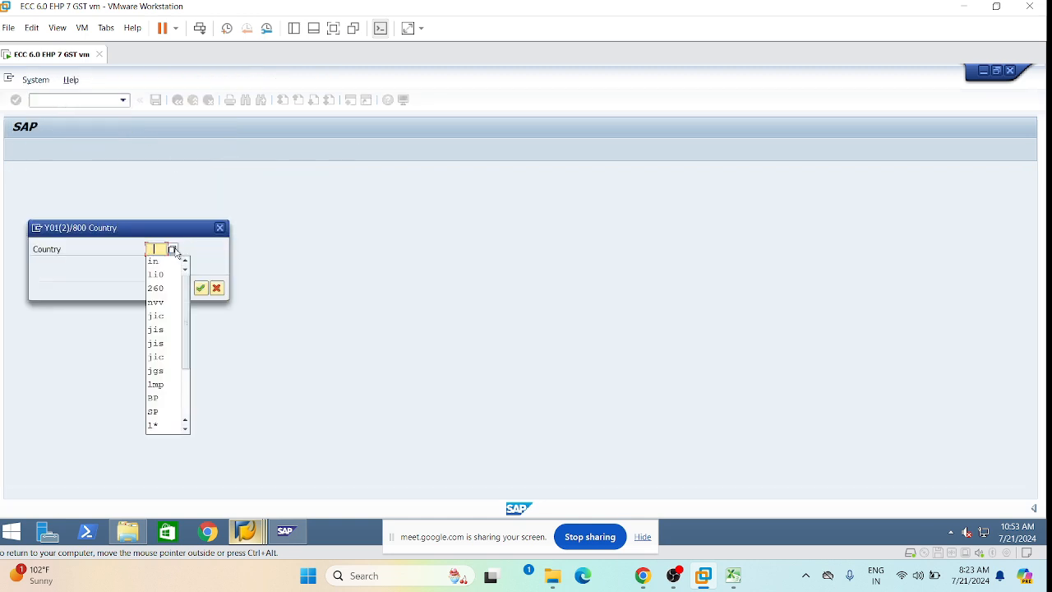
{"action": "left_click", "coordinate": [162, 262]}
{"action": "key", "text": "Return"}
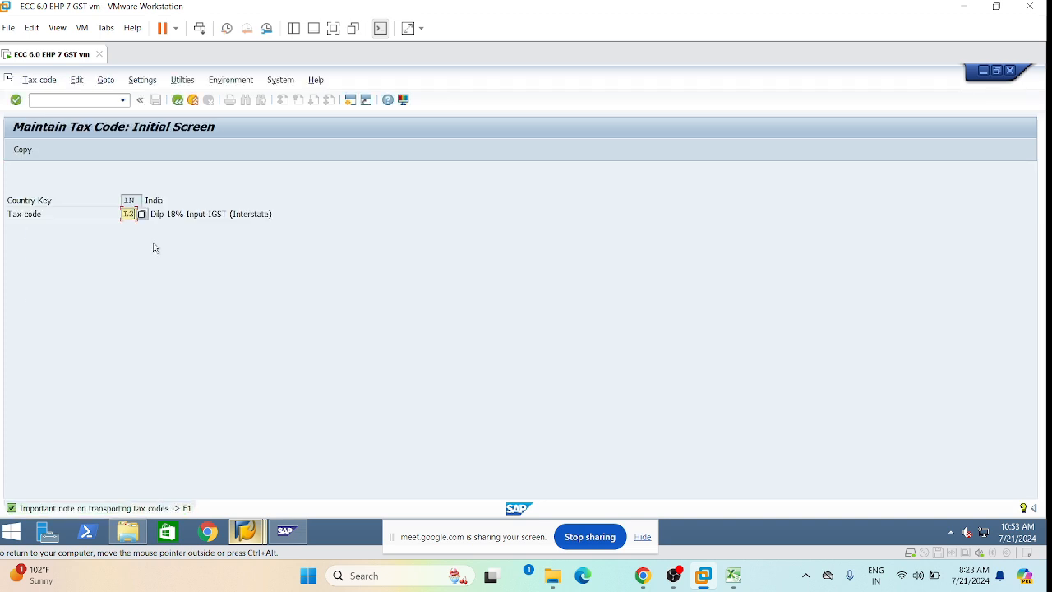
{"action": "key", "text": "BackSpace"}
{"action": "type", "text": "3"}
{"action": "key", "text": "Return"}
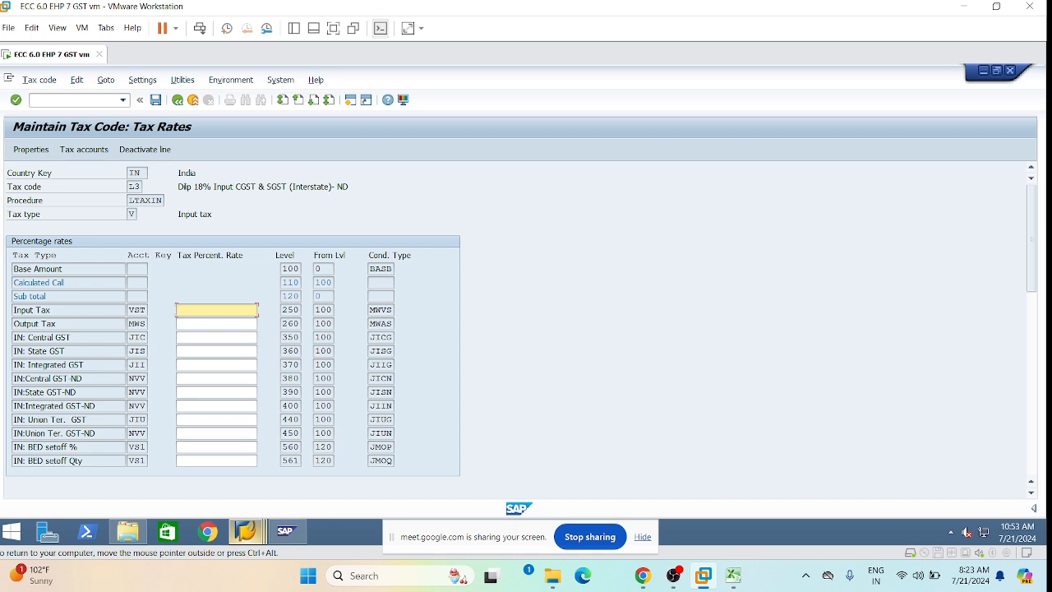
Review the L3 description and its blank rates, browse the menus, then go back.
{"action": "left_click", "coordinate": [306, 187]}
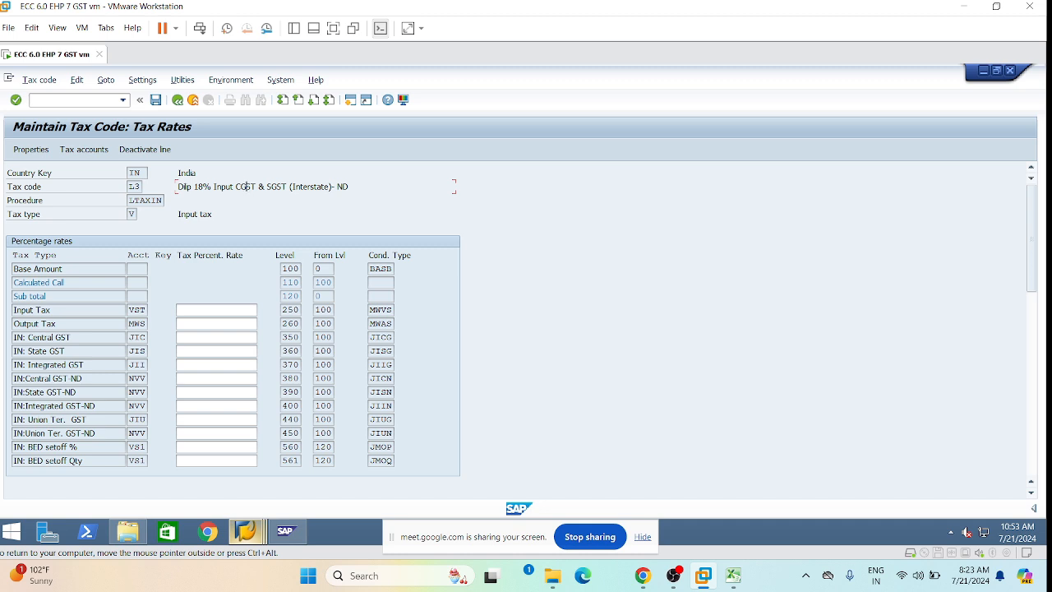
{"action": "left_click", "coordinate": [46, 82]}
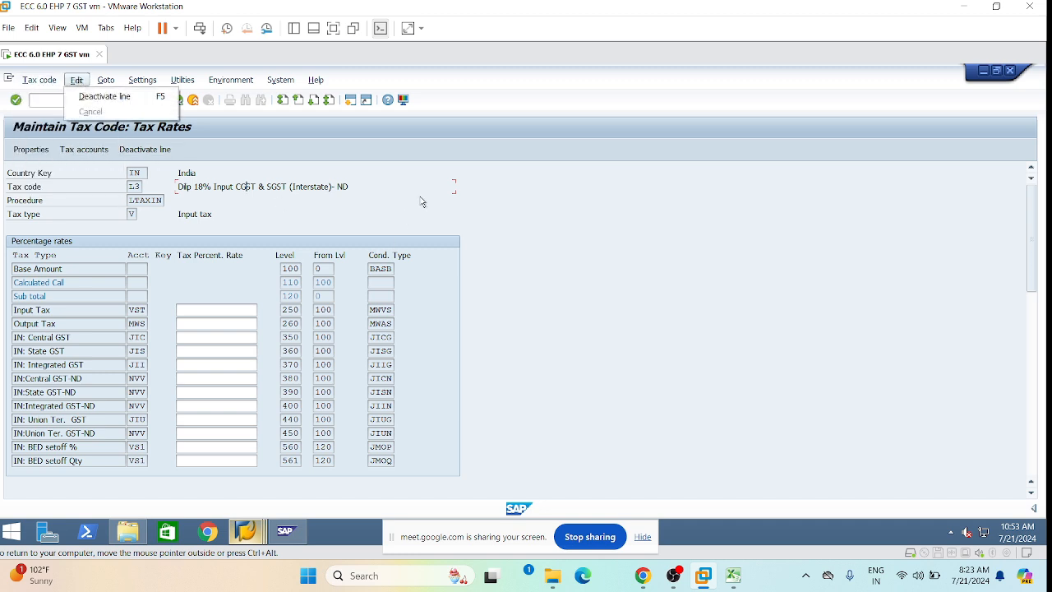
{"action": "left_click", "coordinate": [423, 200]}
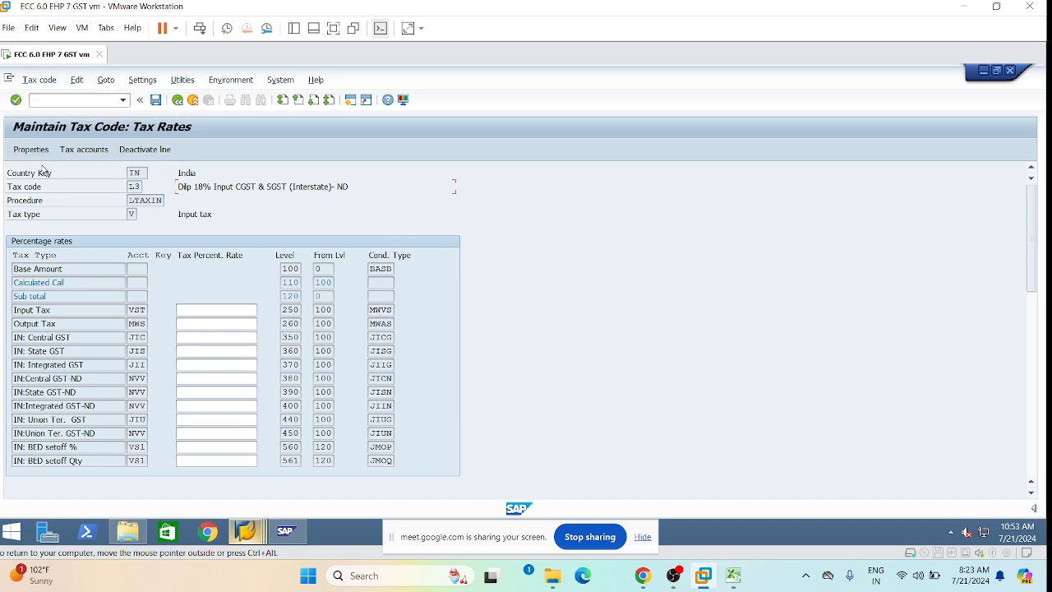
{"action": "left_click", "coordinate": [41, 82]}
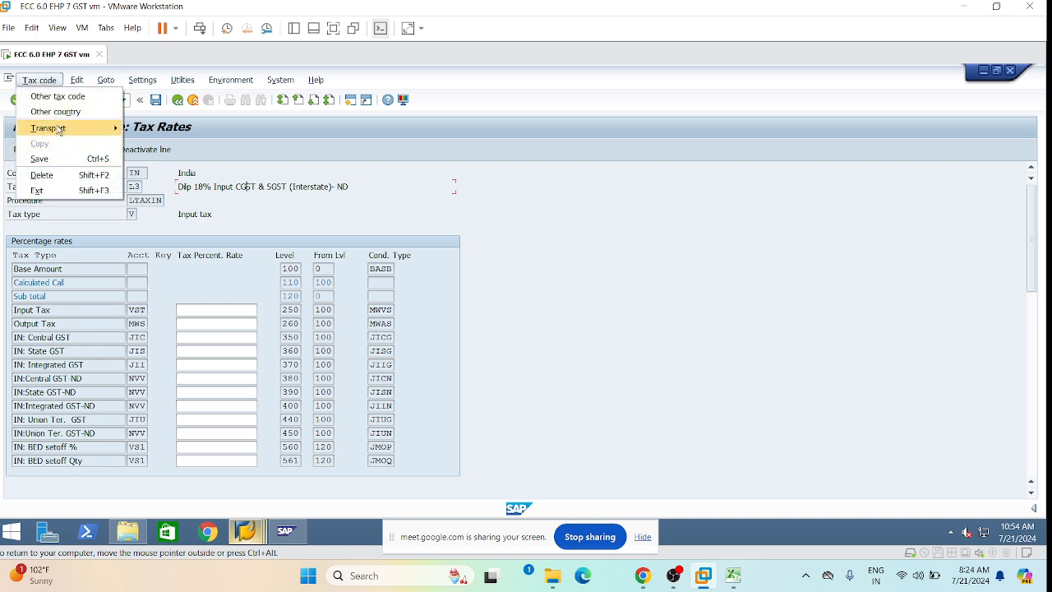
{"action": "mouse_move", "coordinate": [74, 84]}
{"action": "left_click", "coordinate": [446, 210]}
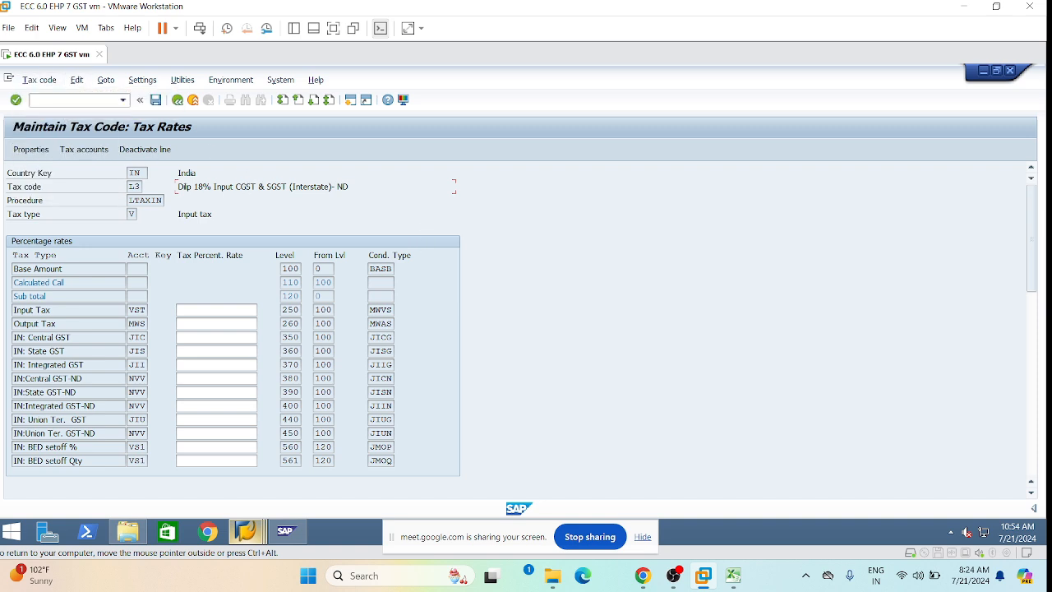
{"action": "left_click", "coordinate": [178, 99]}
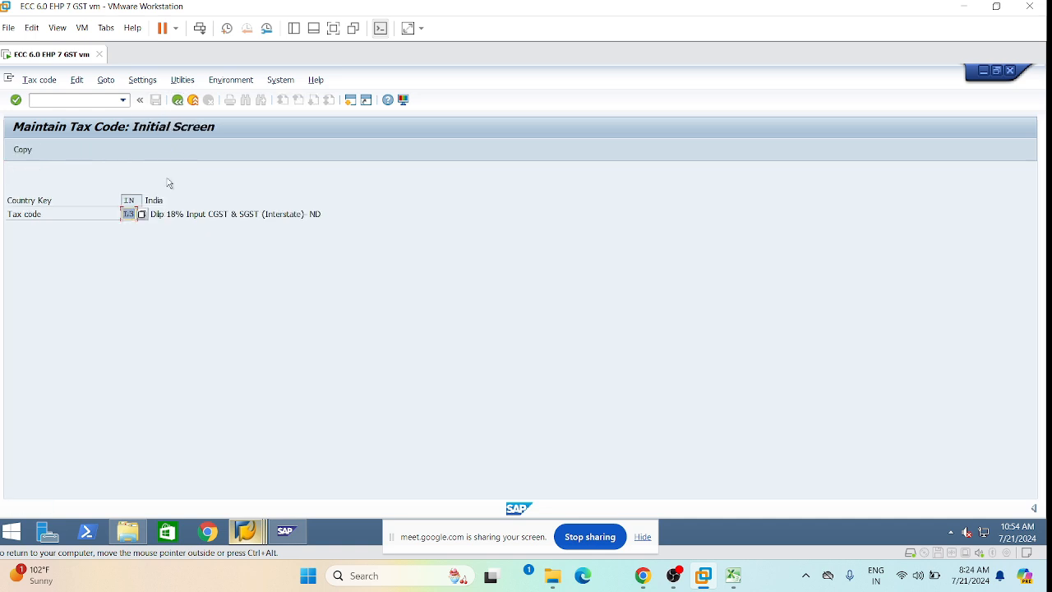
Reopen the L3 tax rates, browse the navigation menus, and return to the initial screen.
{"action": "key", "text": "Return"}
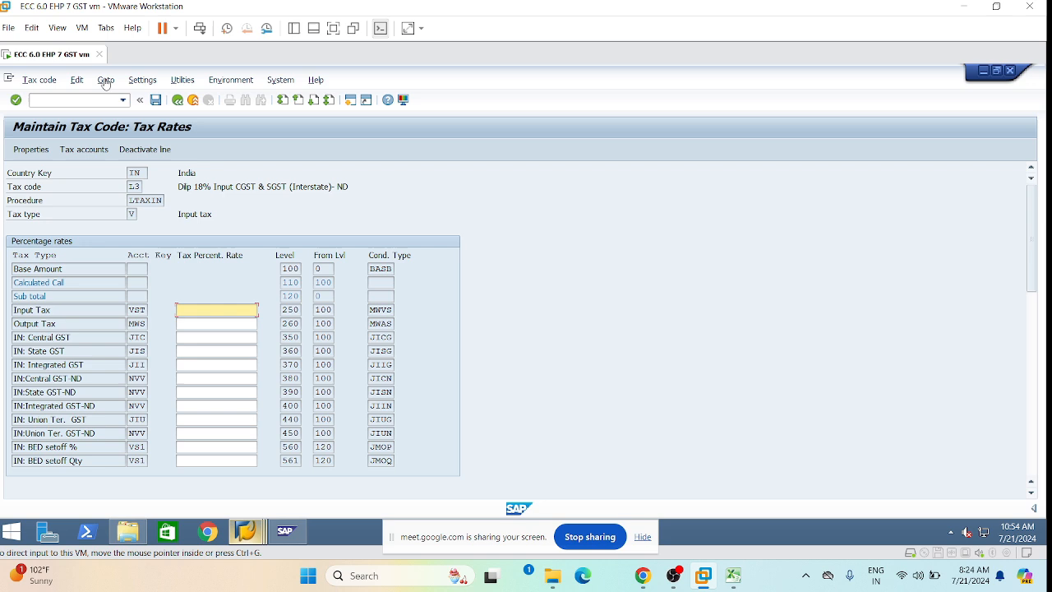
{"action": "left_click", "coordinate": [105, 80]}
{"action": "mouse_move", "coordinate": [132, 85]}
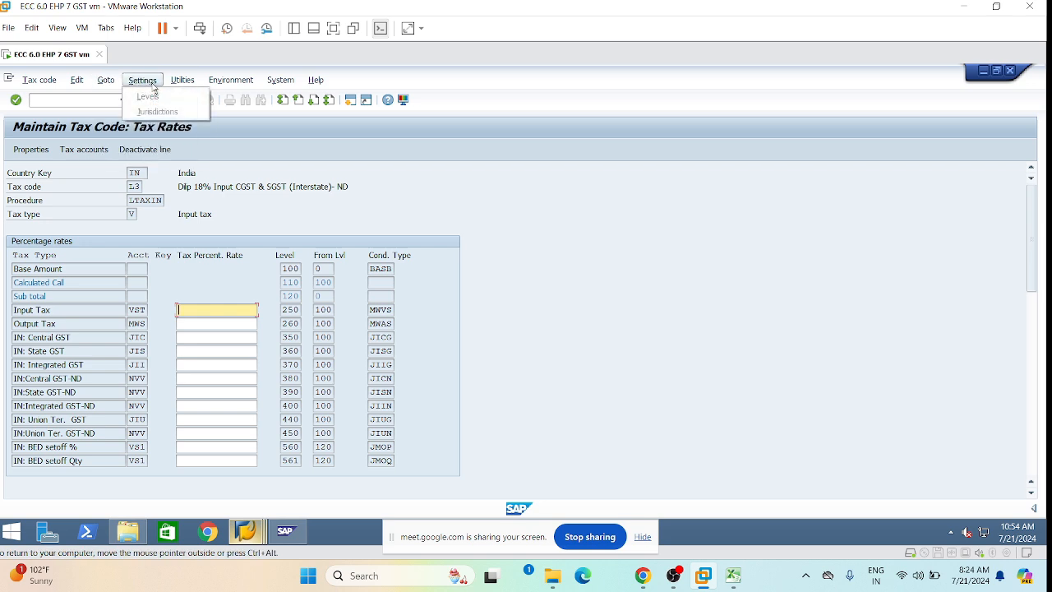
{"action": "mouse_move", "coordinate": [230, 80]}
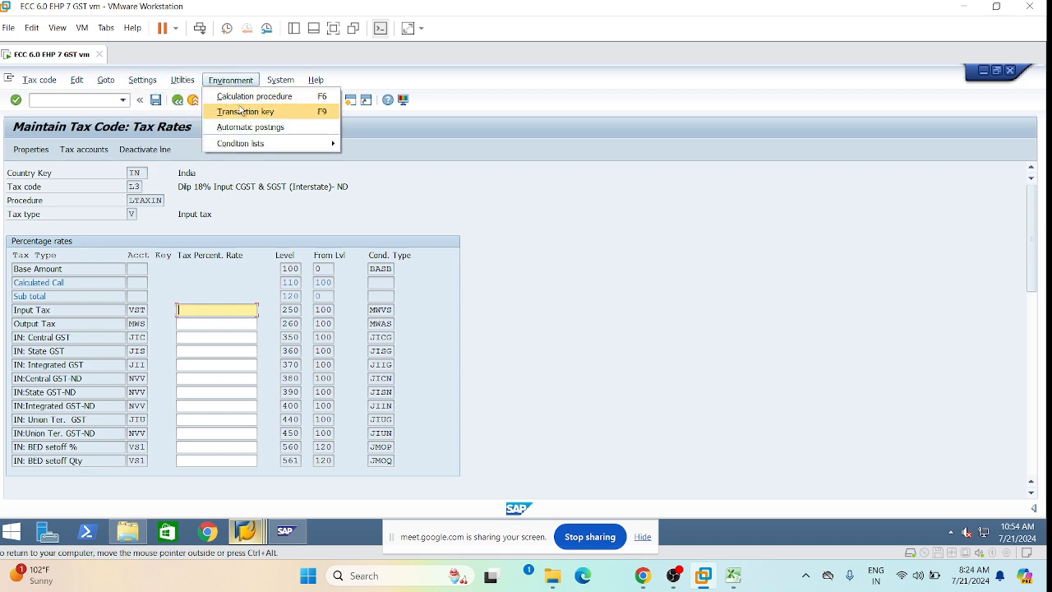
{"action": "left_click", "coordinate": [508, 220]}
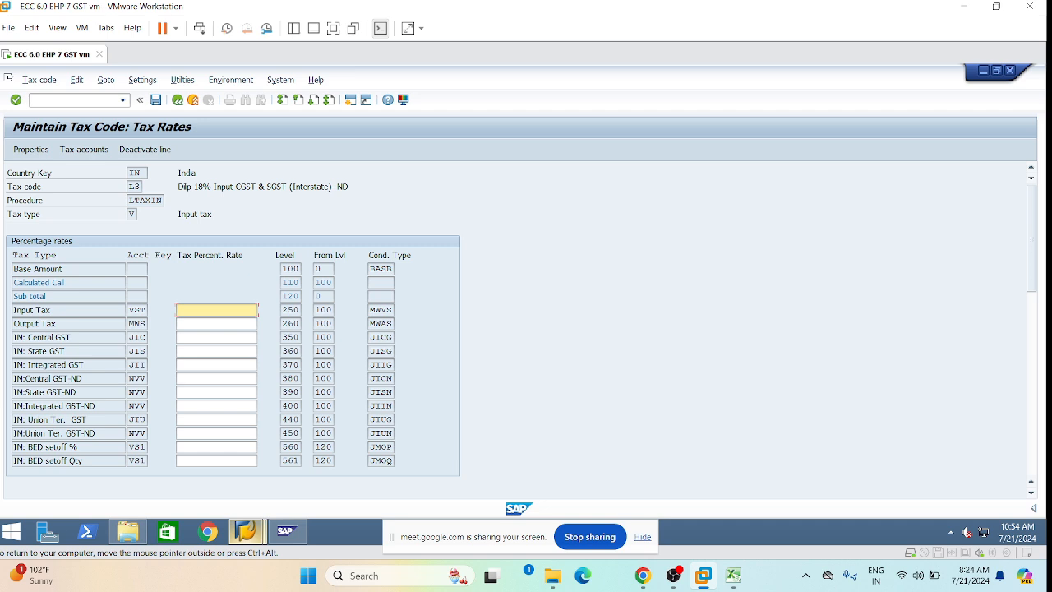
{"action": "left_click", "coordinate": [178, 99]}
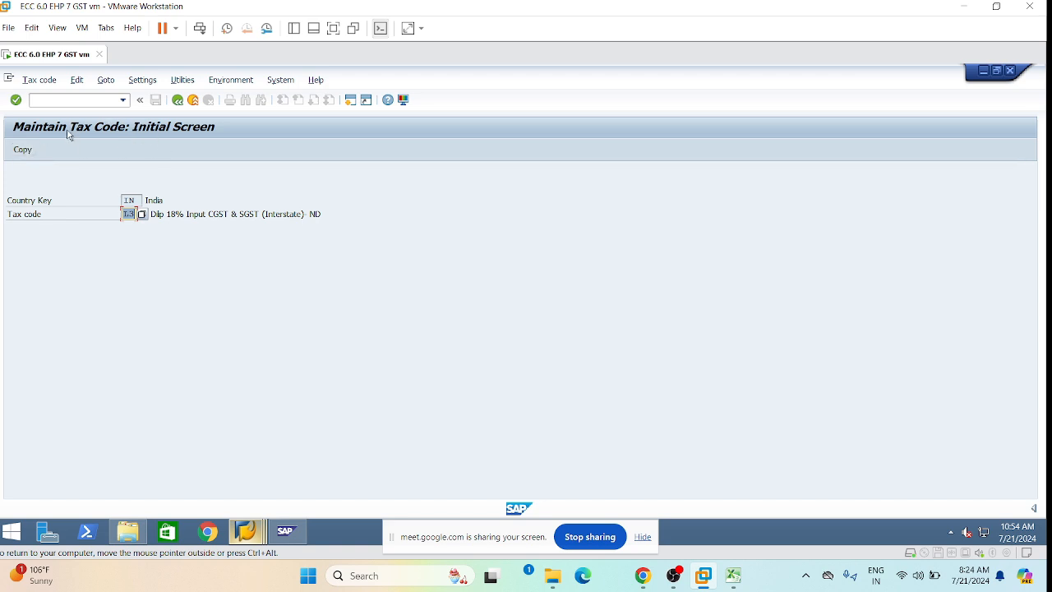
Browse the Tax code menu without choosing anything, then reopen the L3 tax rates.
{"action": "left_click", "coordinate": [123, 101]}
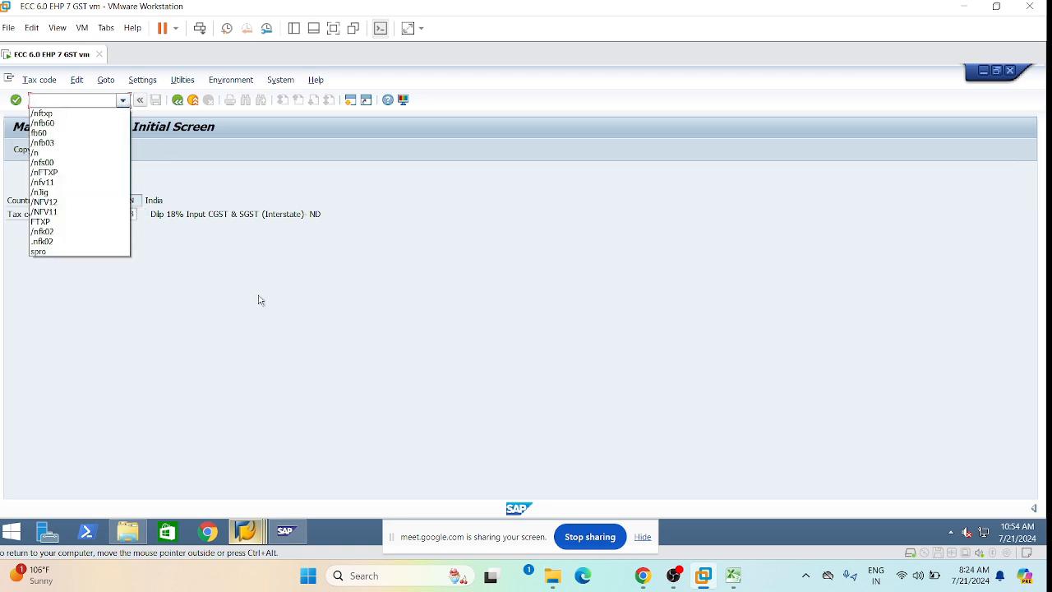
{"action": "left_click", "coordinate": [39, 80]}
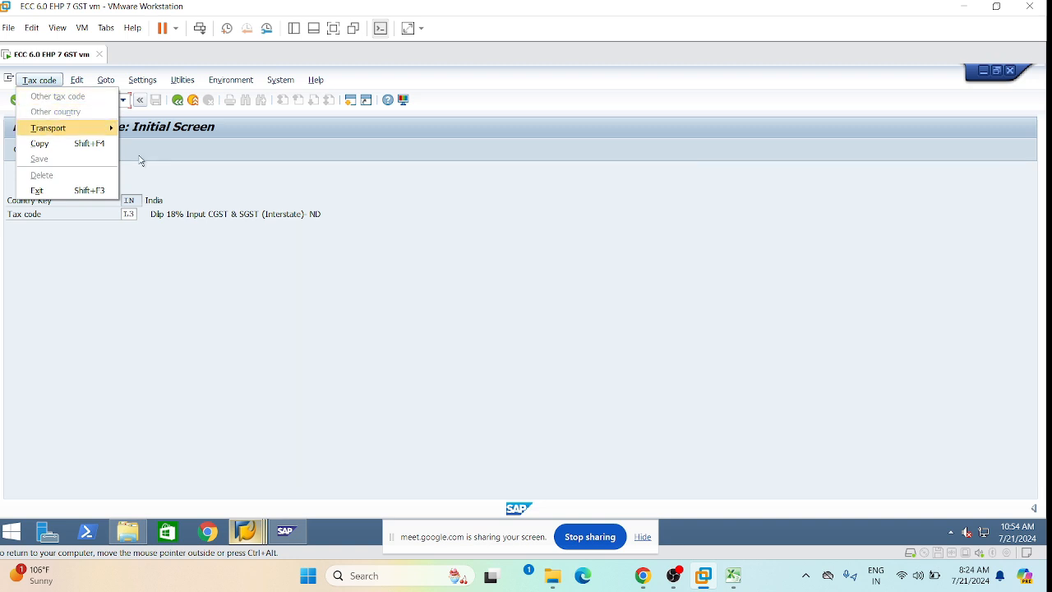
{"action": "left_click", "coordinate": [316, 275]}
{"action": "key", "text": "Return"}
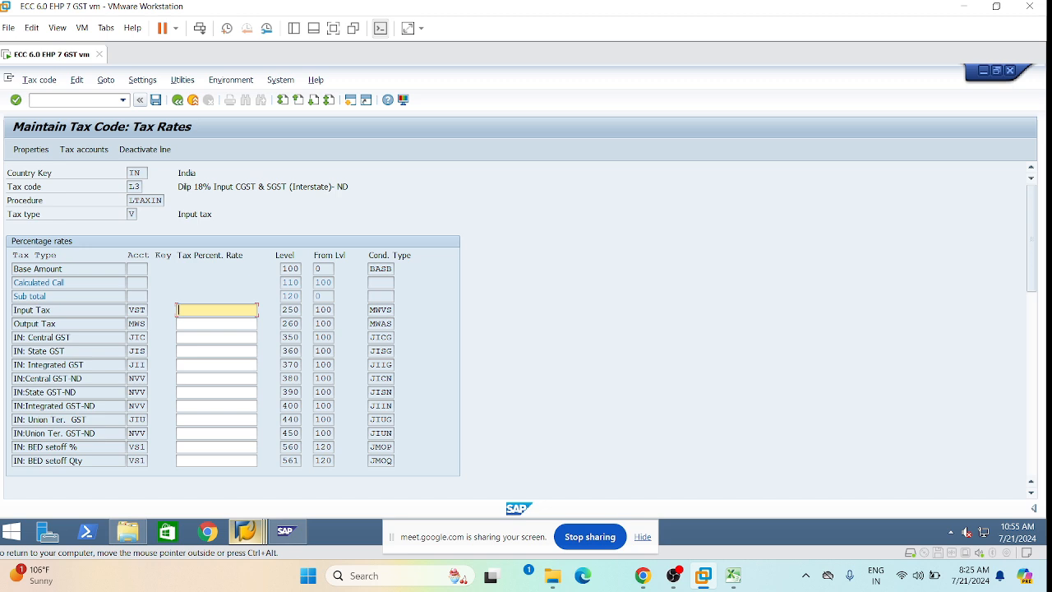
Launch Change Condition Records with /nfv12.
{"action": "left_click", "coordinate": [58, 99]}
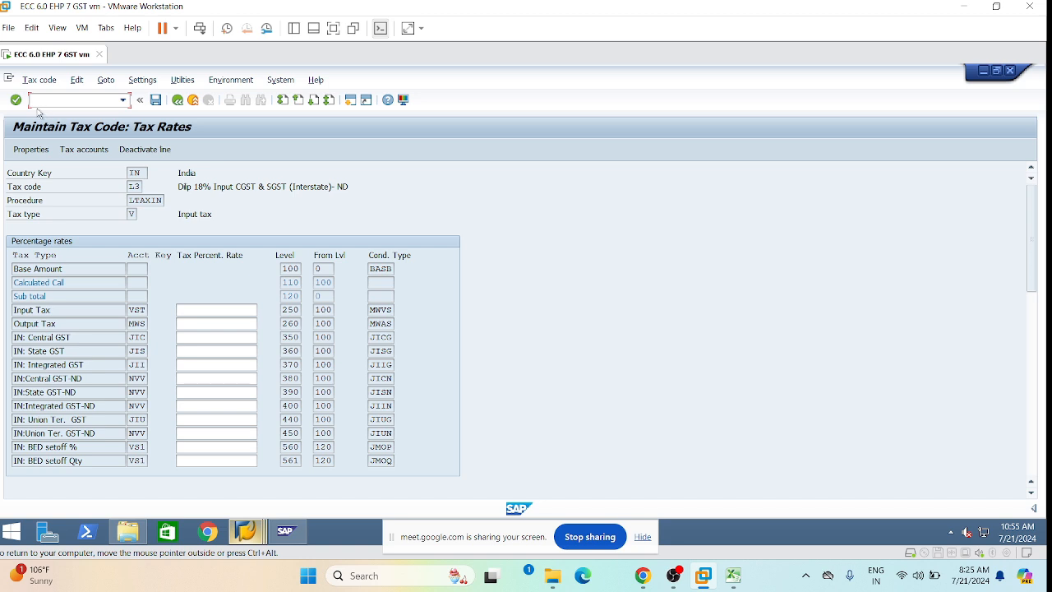
{"action": "type", "text": "/nfv12"}
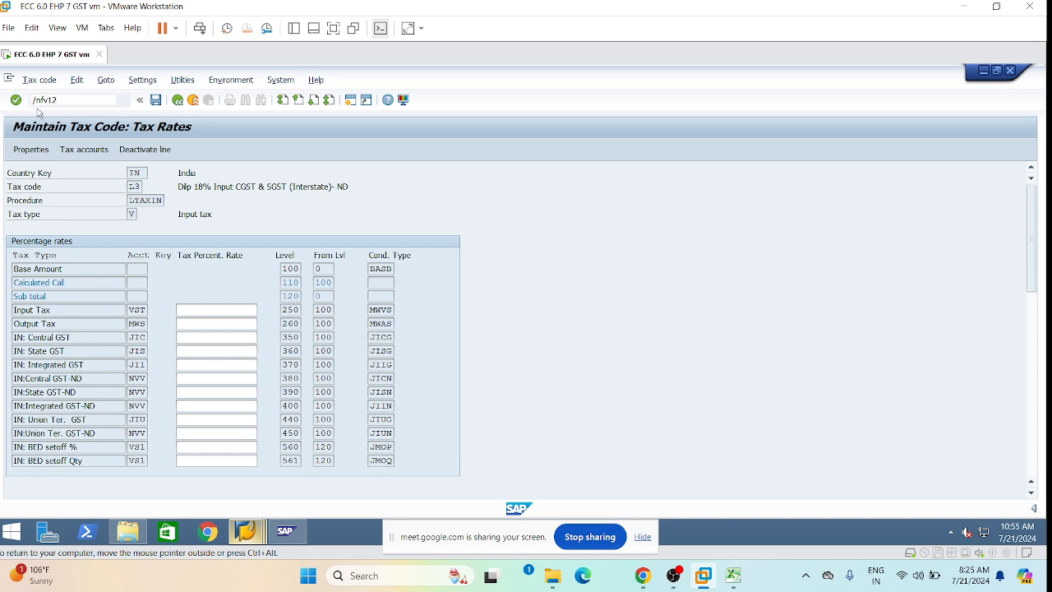
{"action": "key", "text": "Return"}
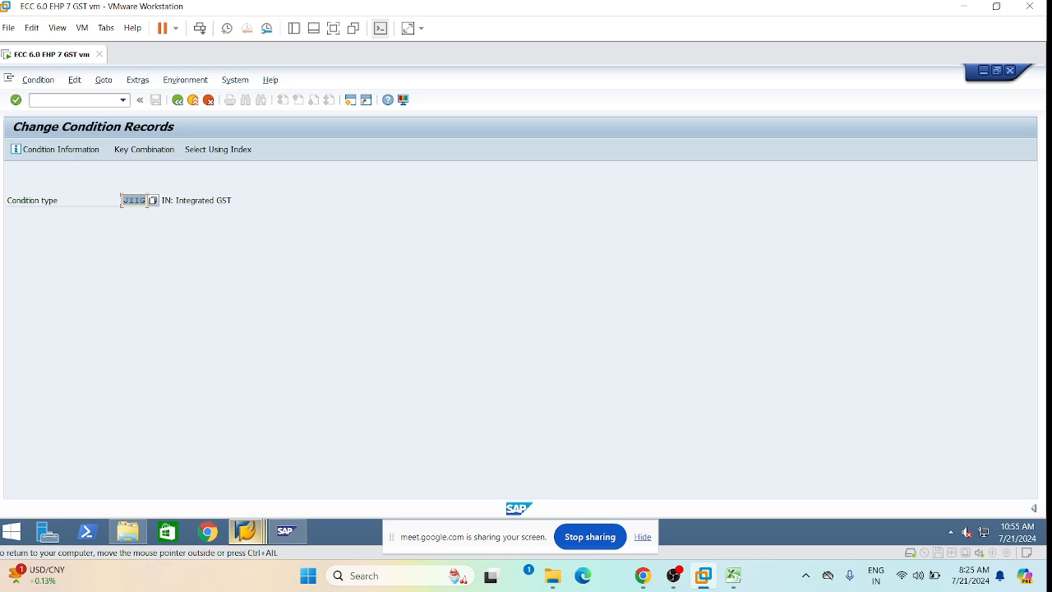
Clear the JIIG condition type and restart FTXP from the command history.
{"action": "left_click", "coordinate": [134, 200]}
{"action": "key", "text": "BackSpace"}
{"action": "key", "text": "BackSpace"}
{"action": "key", "text": "BackSpace"}
{"action": "key", "text": "BackSpace"}
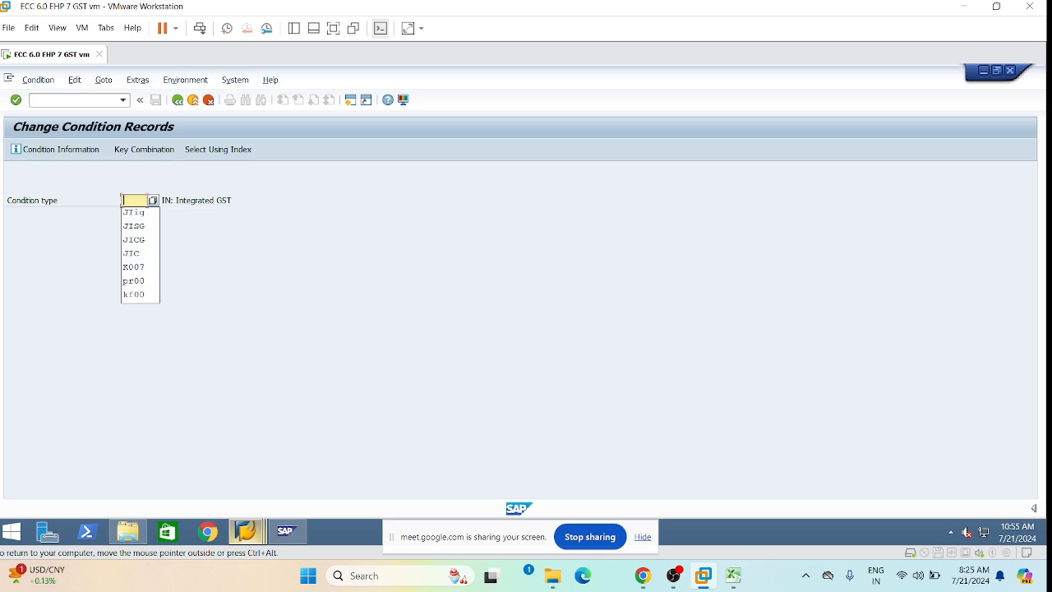
{"action": "left_click", "coordinate": [235, 233]}
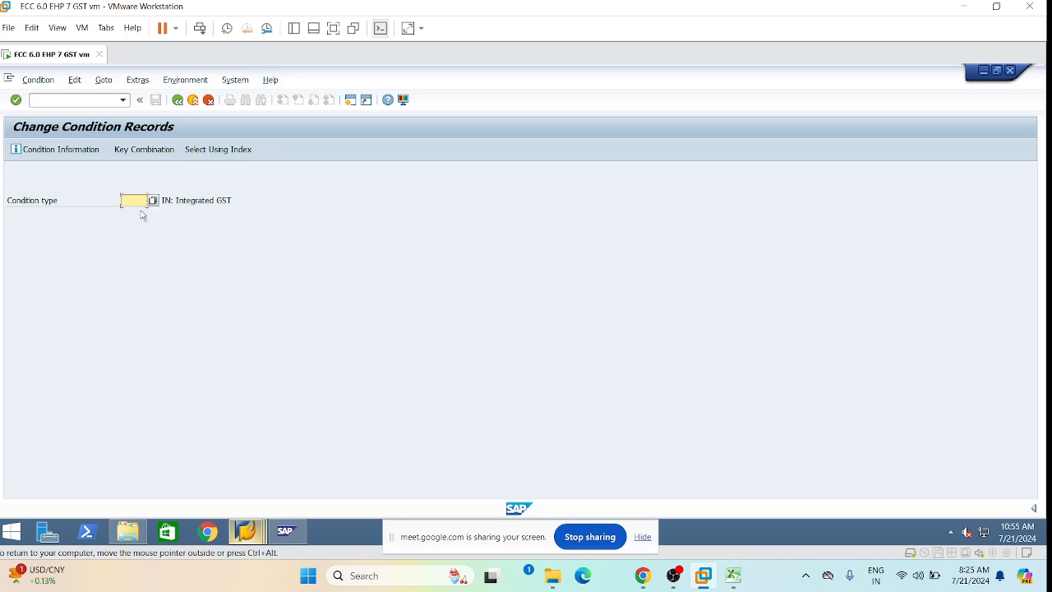
{"action": "left_click", "coordinate": [123, 99]}
{"action": "left_click", "coordinate": [62, 123]}
{"action": "key", "text": "Return"}
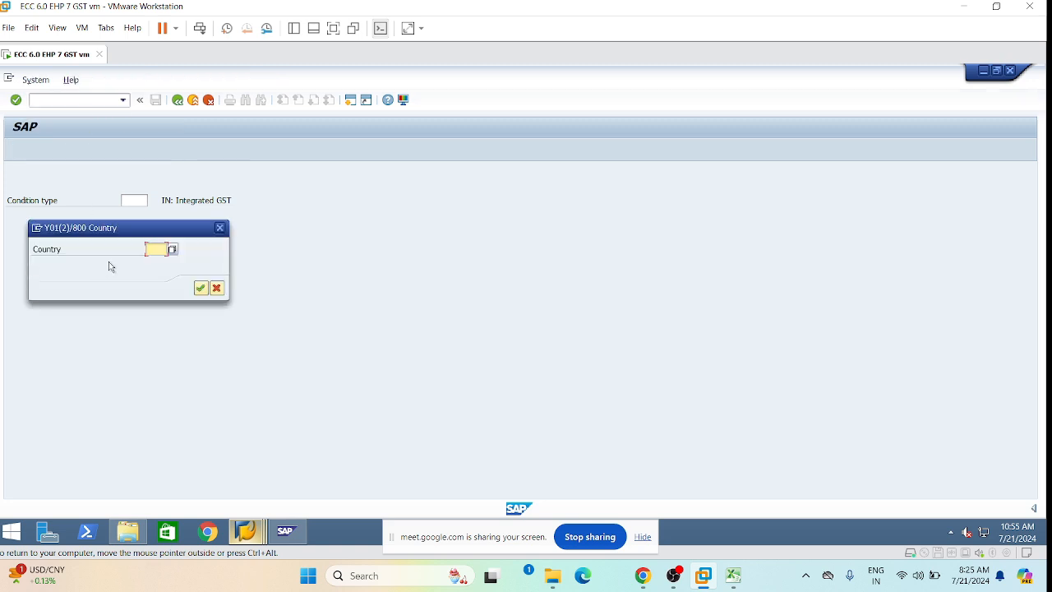
Set the country to IN and view the L1 CGST and SGST 9% rates.
{"action": "left_click", "coordinate": [158, 250]}
{"action": "left_click", "coordinate": [159, 262]}
{"action": "left_click", "coordinate": [202, 288]}
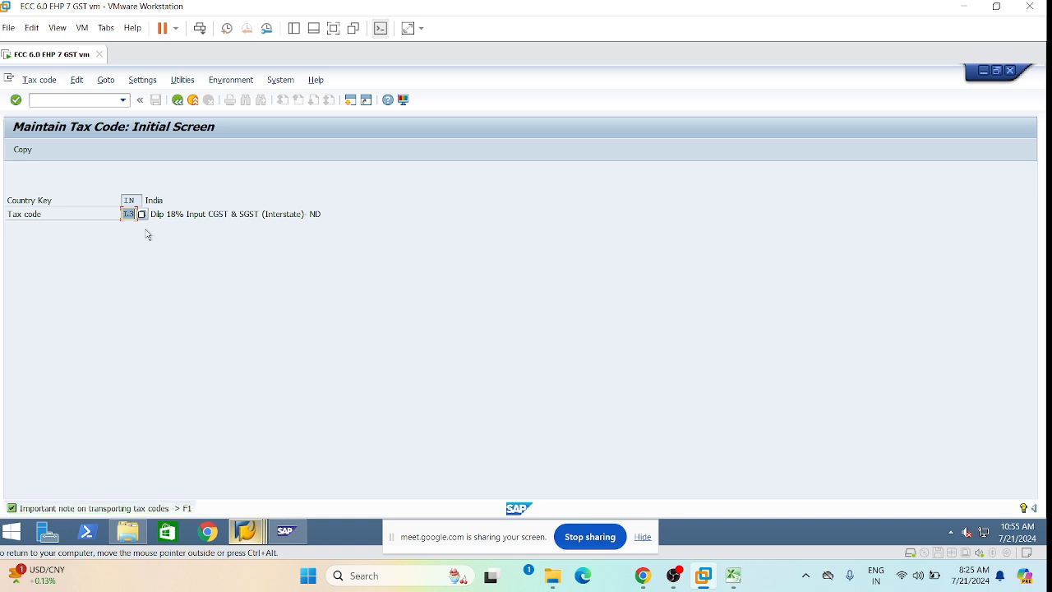
{"action": "type", "text": "L1"}
{"action": "key", "text": "Return"}
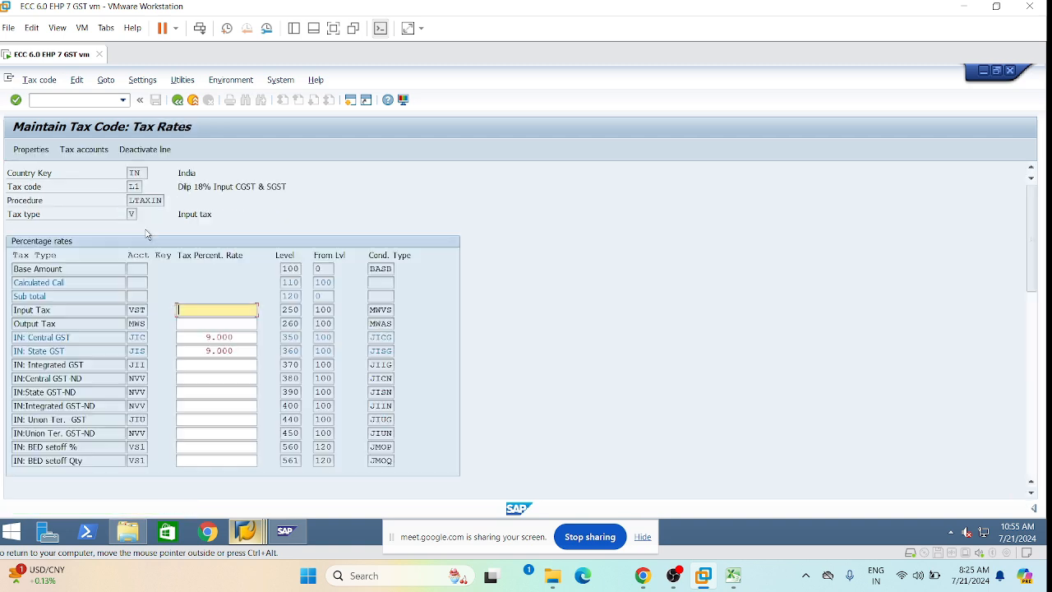
{"action": "left_click", "coordinate": [177, 100]}
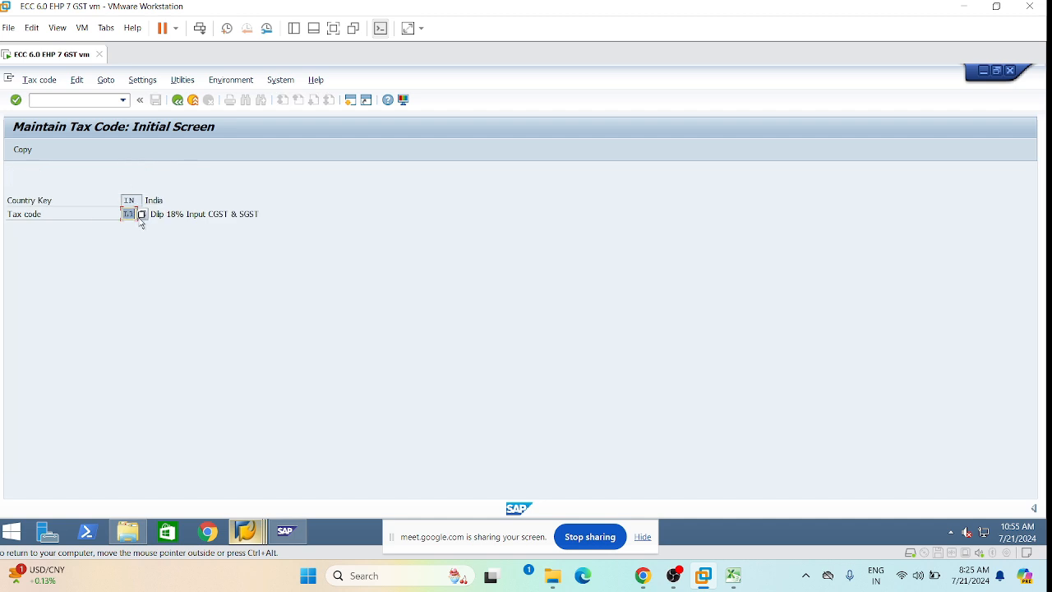
Check tax code L2's IGST rate of 18.000 and go back.
{"action": "type", "text": "L2"}
{"action": "key", "text": "Return"}
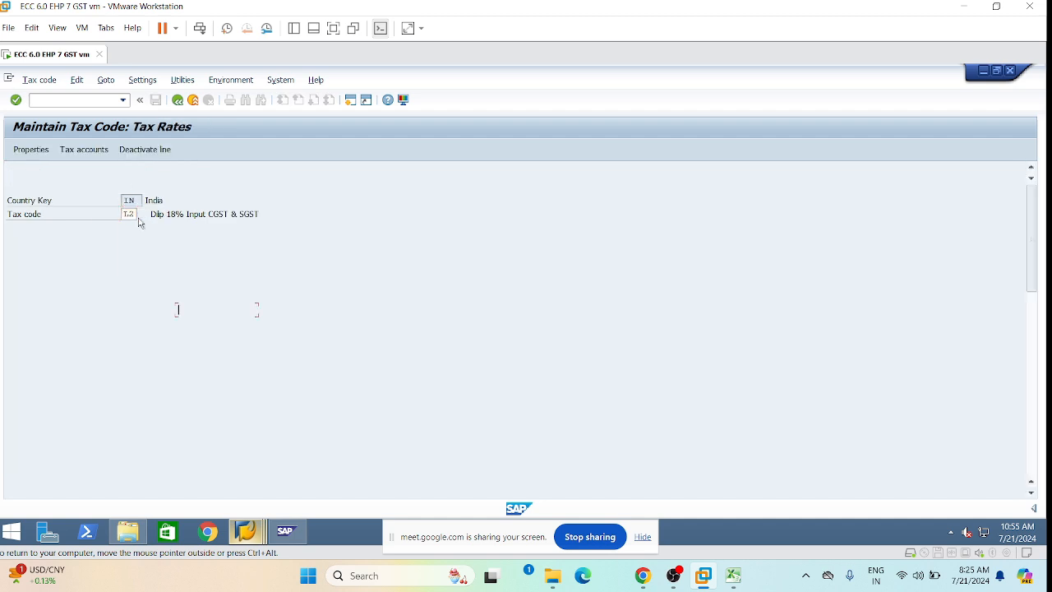
{"action": "left_click", "coordinate": [259, 364]}
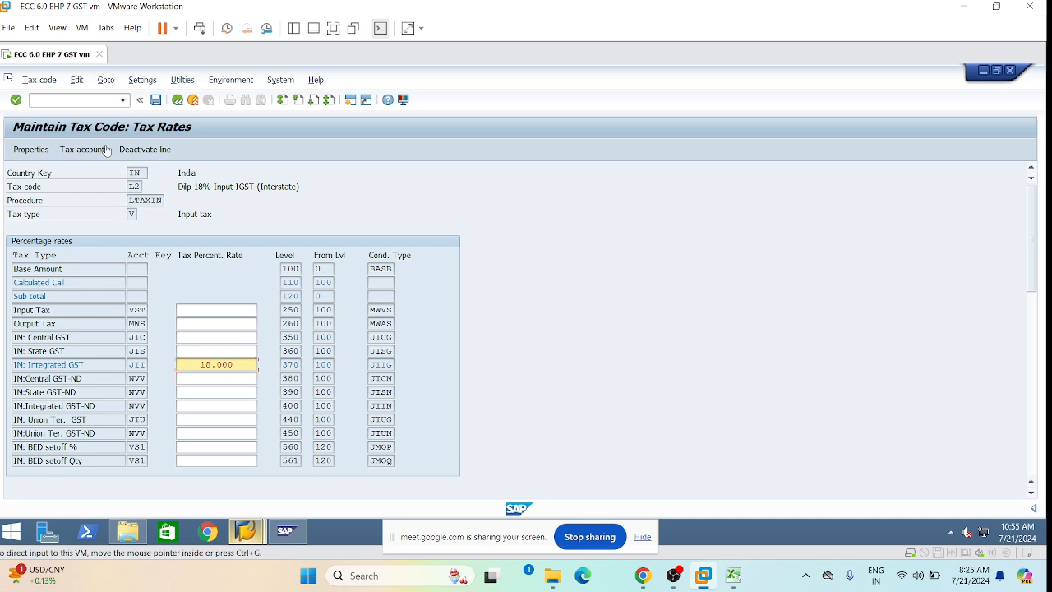
{"action": "left_click", "coordinate": [179, 101]}
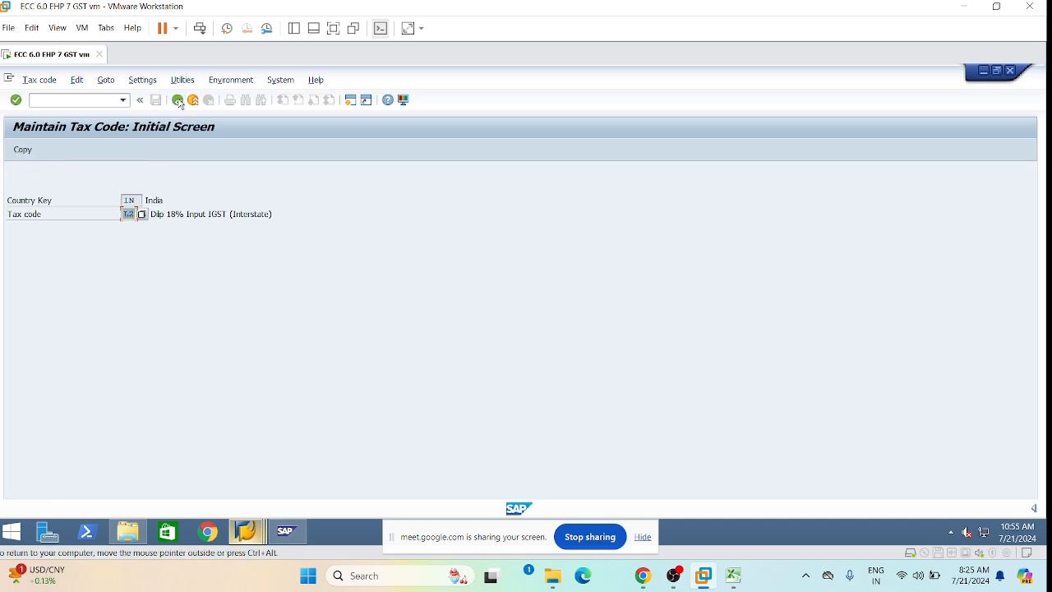
Change the tax code to L3 and load its still-blank tax rates.
{"action": "left_click", "coordinate": [146, 227]}
{"action": "key", "text": "BackSpace"}
{"action": "type", "text": "3"}
{"action": "key", "text": "Return"}
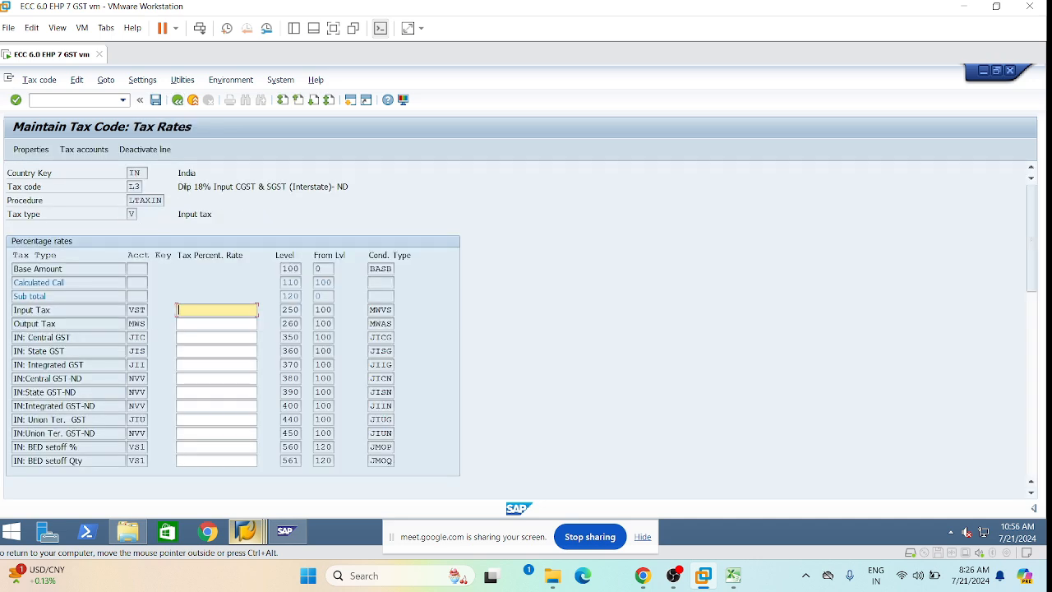
{"action": "left_click", "coordinate": [75, 100]}
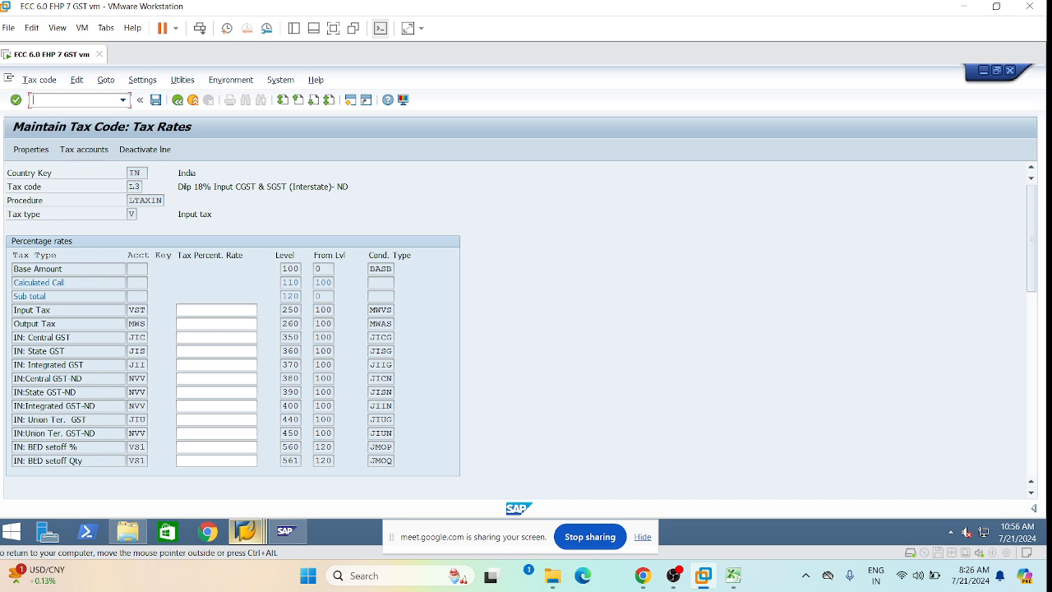
Pick /nfv12 from the command history, change it to /nfv11, and run it.
{"action": "left_click", "coordinate": [123, 100]}
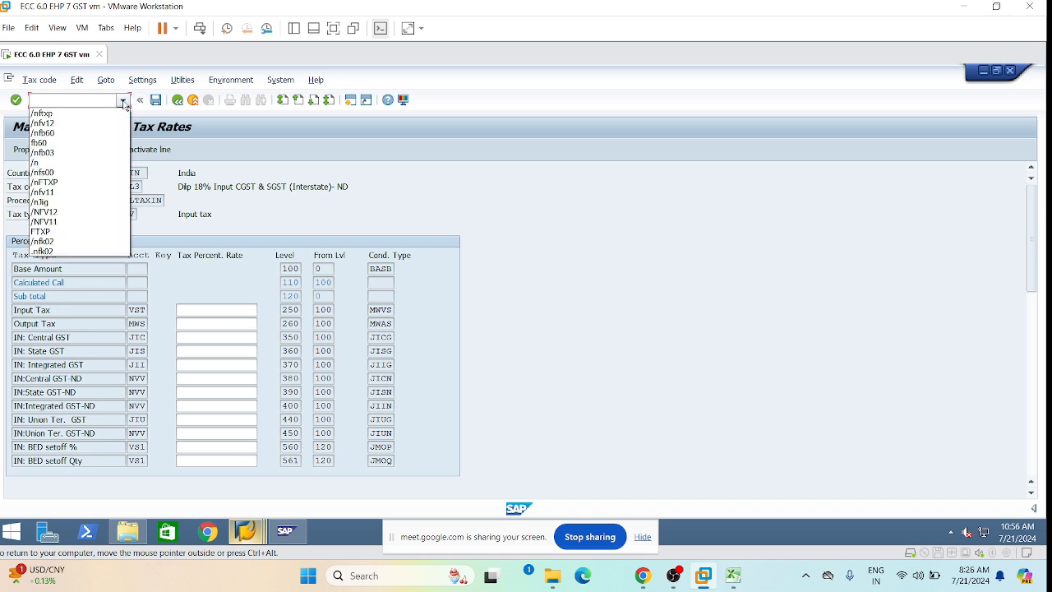
{"action": "left_click", "coordinate": [76, 122]}
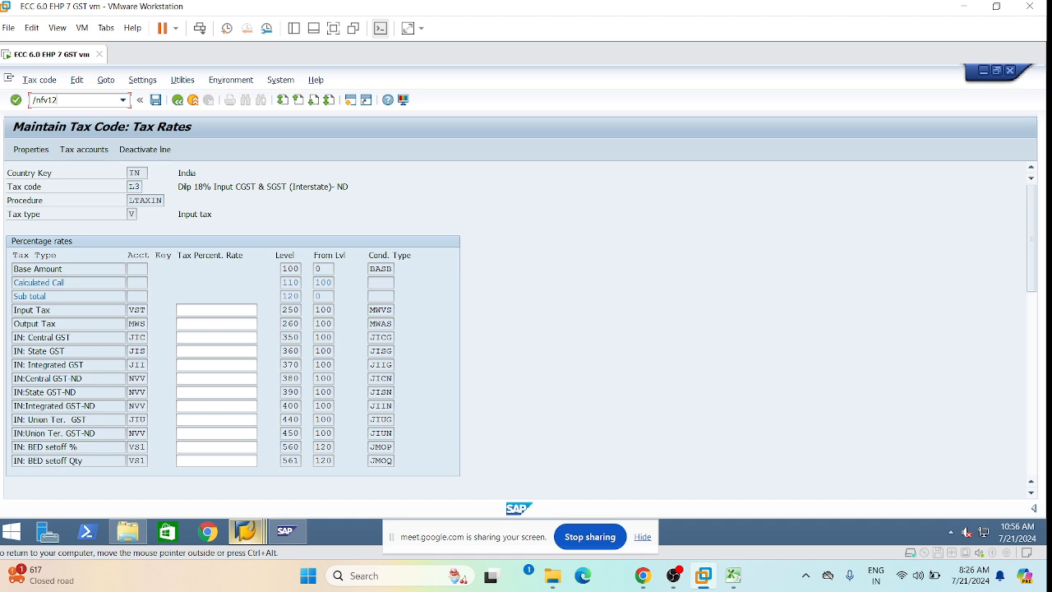
{"action": "key", "text": "BackSpace"}
{"action": "type", "text": "1"}
{"action": "key", "text": "Return"}
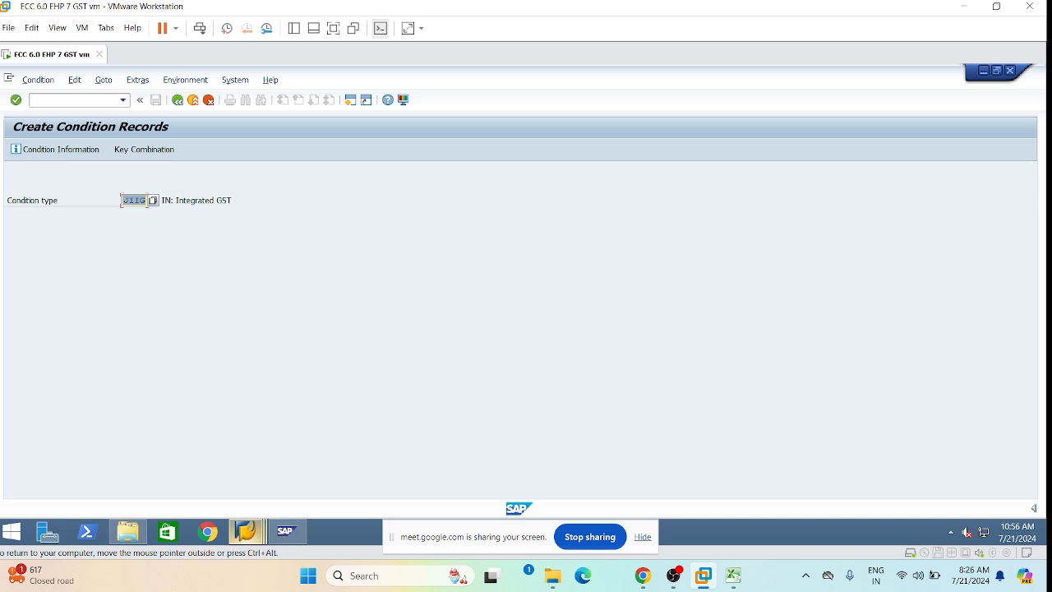
Enter JICG as the condition type in place of JIIG.
{"action": "type", "text": "J"}
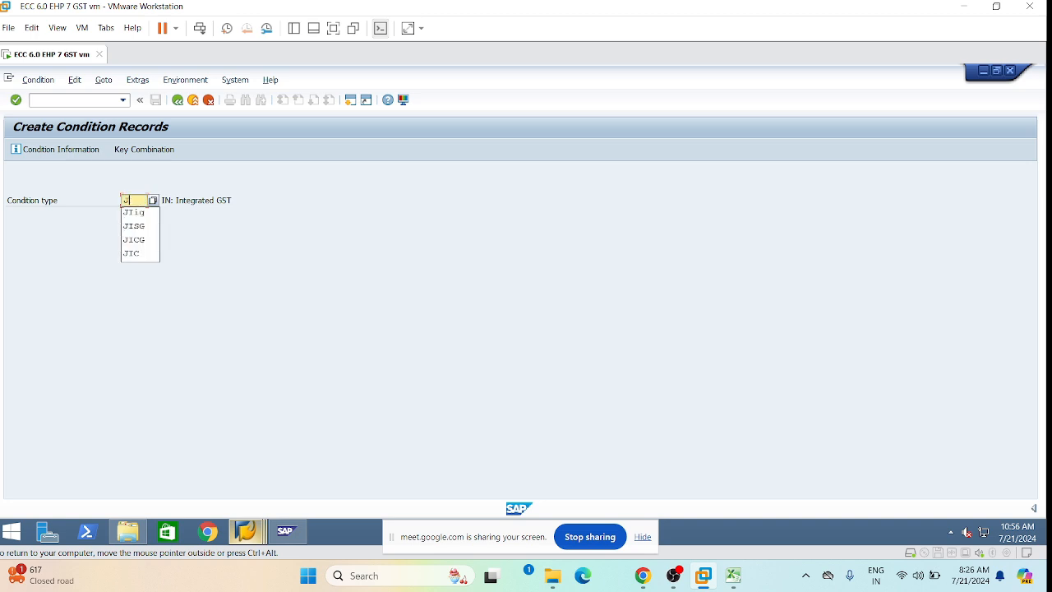
{"action": "type", "text": "ICG"}
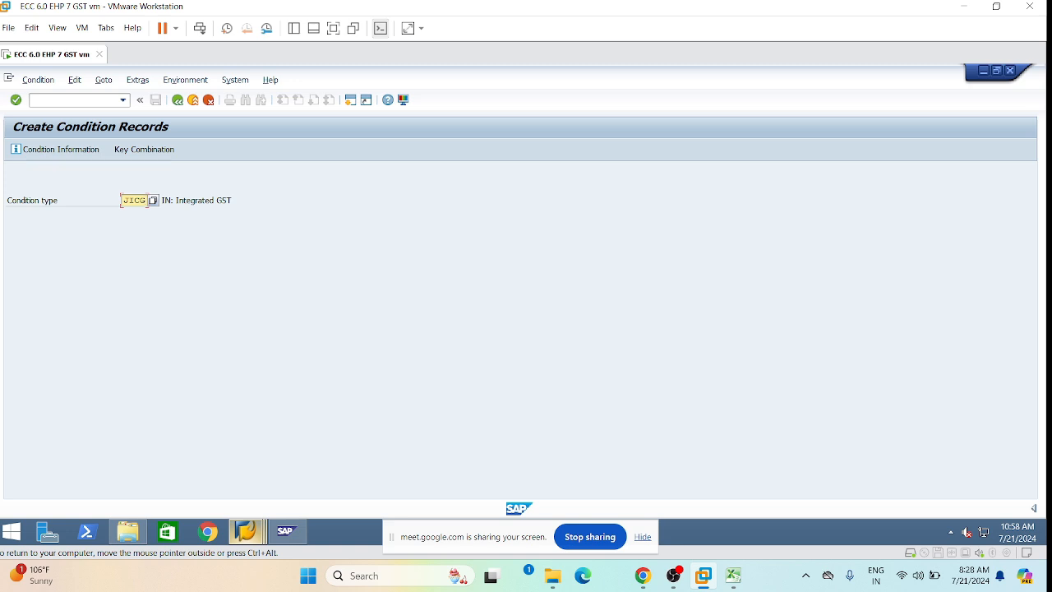
Switch the condition type from JICG to JICN, keyed by Tax Classification.
{"action": "key", "text": "BackSpace"}
{"action": "type", "text": "N"}
{"action": "key", "text": "Return"}
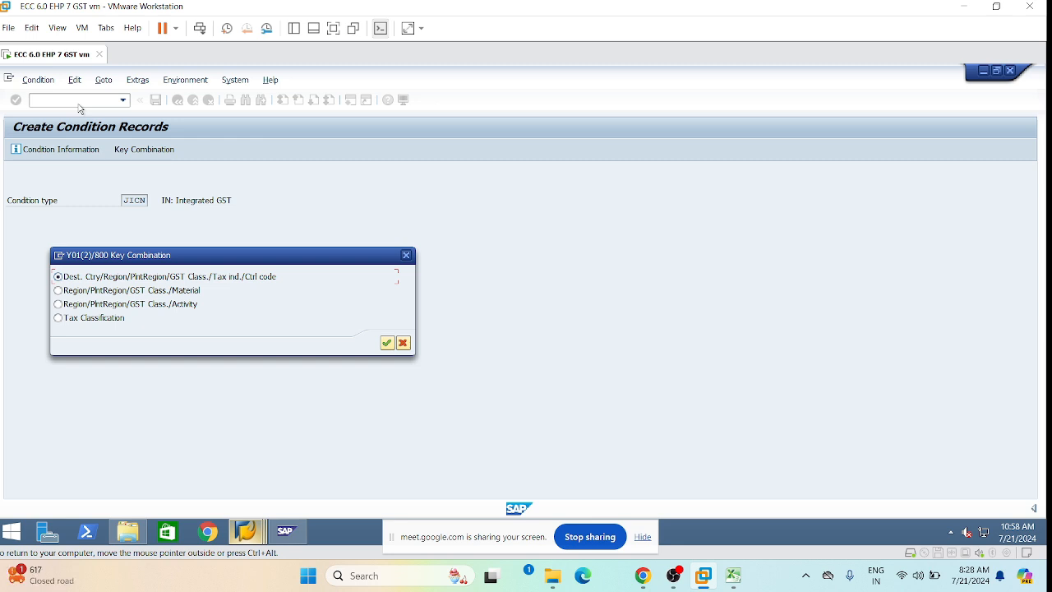
{"action": "left_click", "coordinate": [59, 320]}
{"action": "left_click", "coordinate": [387, 343]}
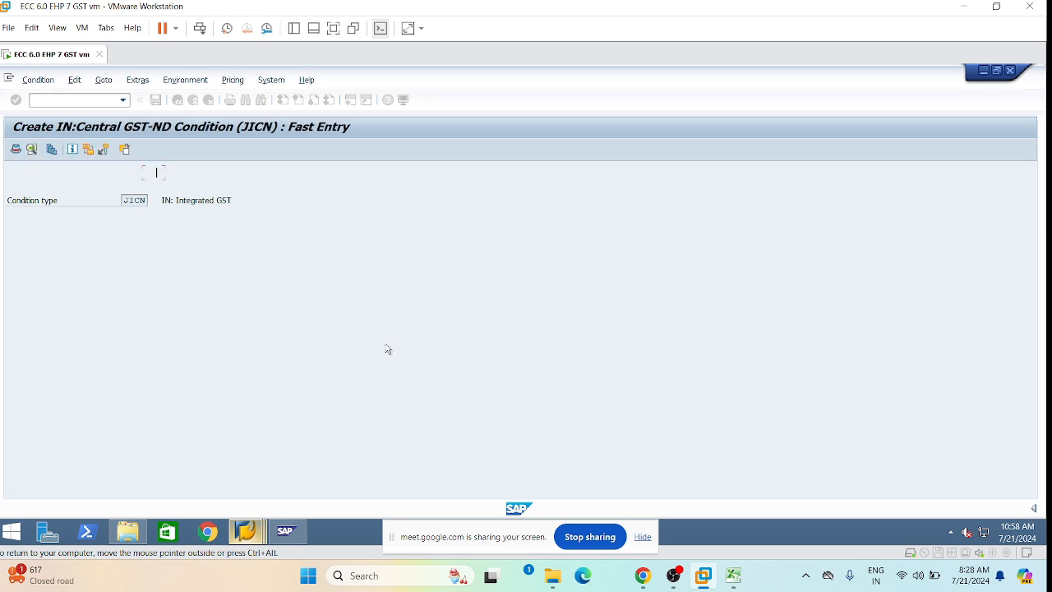
{"action": "key", "text": "Return"}
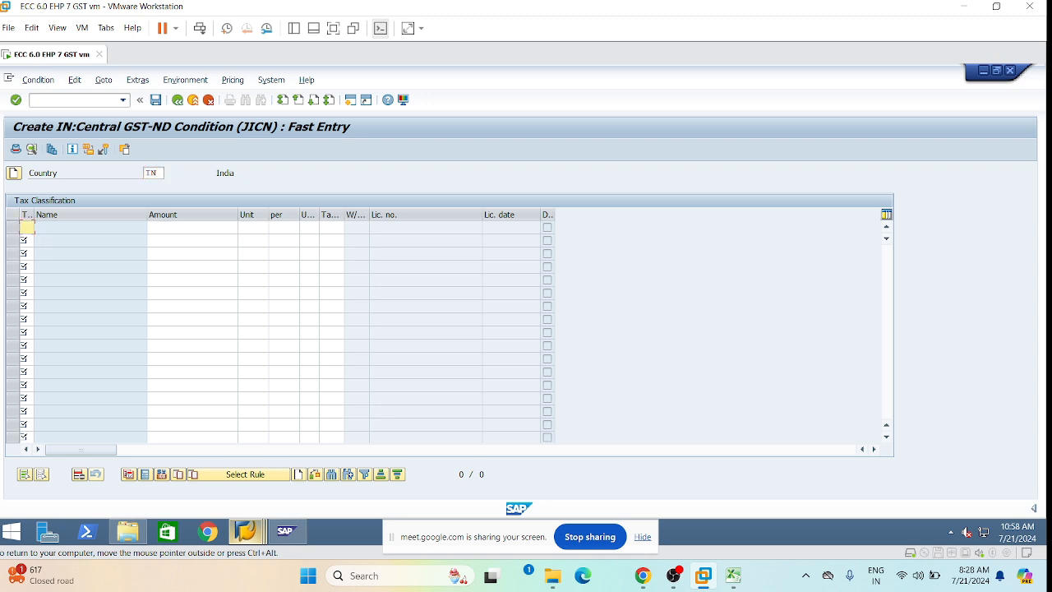
Enter tax classification 3 with an amount of 14 in the first row.
{"action": "type", "text": "3"}
{"action": "key", "text": "Tab"}
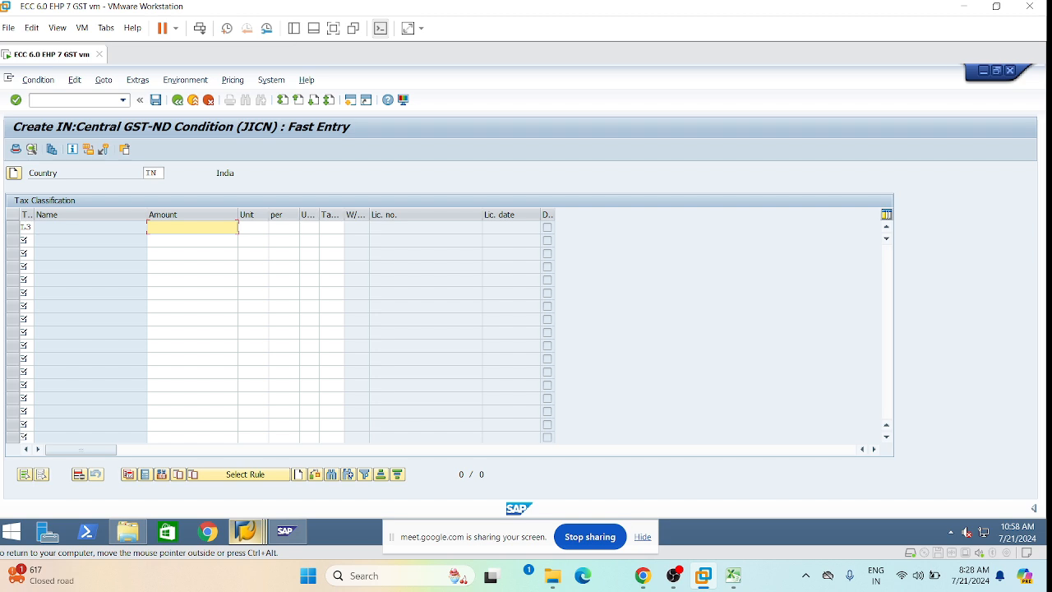
{"action": "type", "text": "14"}
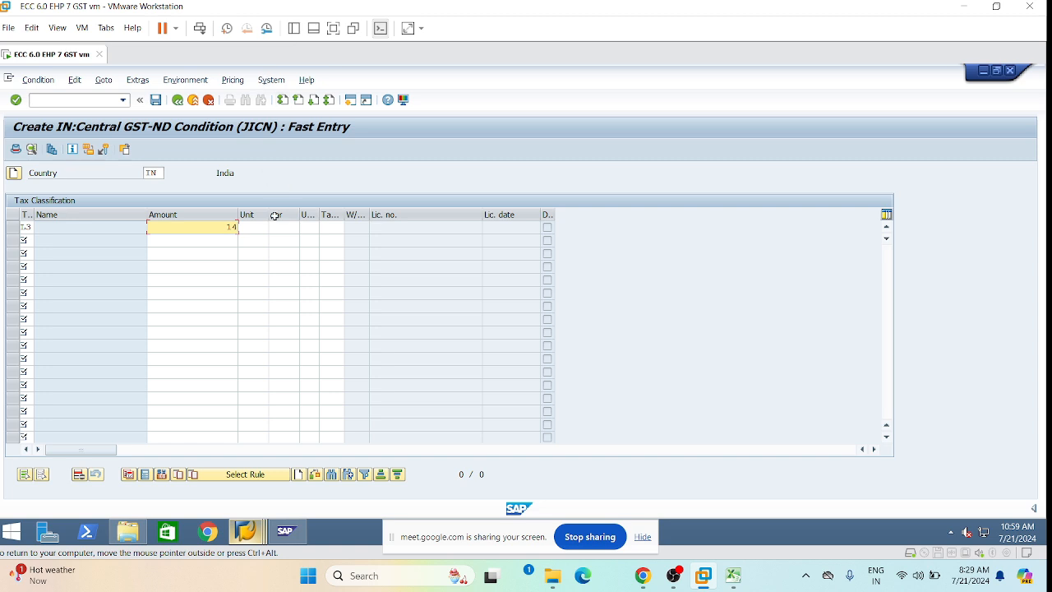
Correct the first row's amount to 9 with tax code L3, and save the JICN record.
{"action": "key", "text": "BackSpace"}
{"action": "key", "text": "BackSpace"}
{"action": "type", "text": "9"}
{"action": "key", "text": "Tab"}
{"action": "key", "text": "Tab"}
{"action": "key", "text": "Tab"}
{"action": "key", "text": "Tab"}
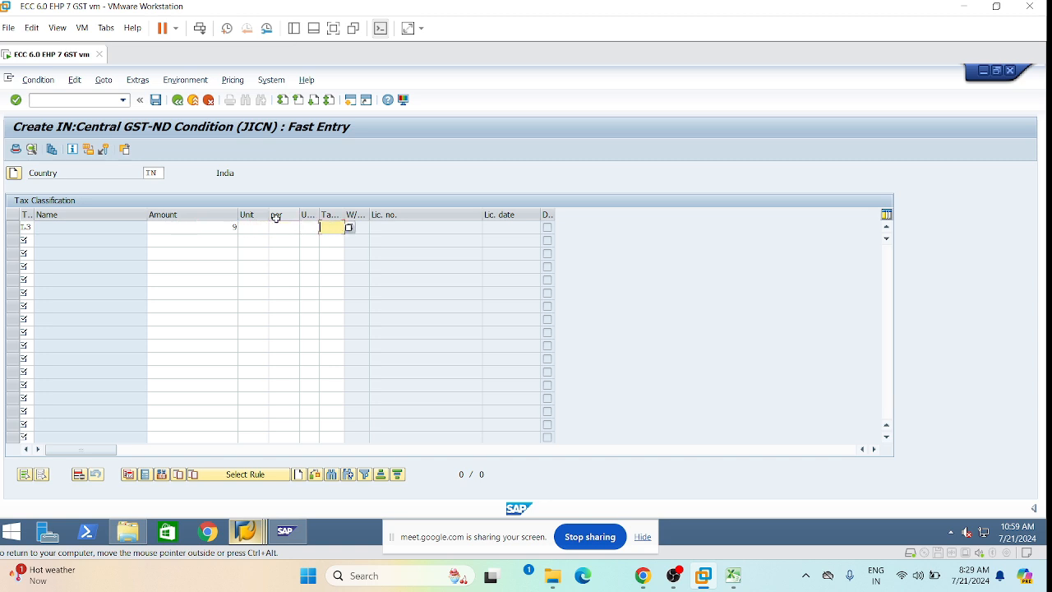
{"action": "type", "text": "T3"}
{"action": "key", "text": "Return"}
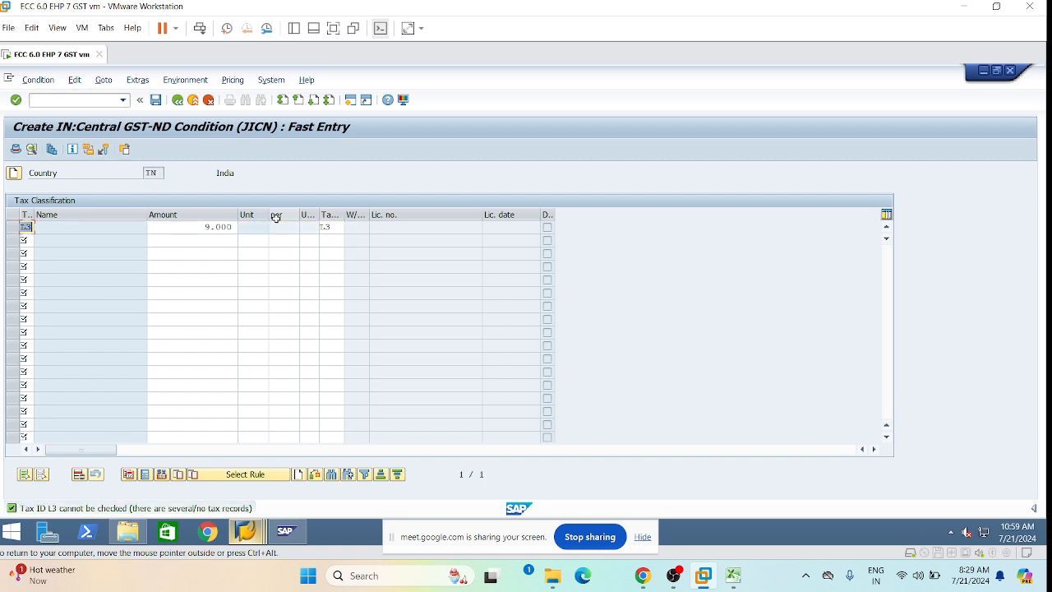
{"action": "left_click", "coordinate": [205, 227]}
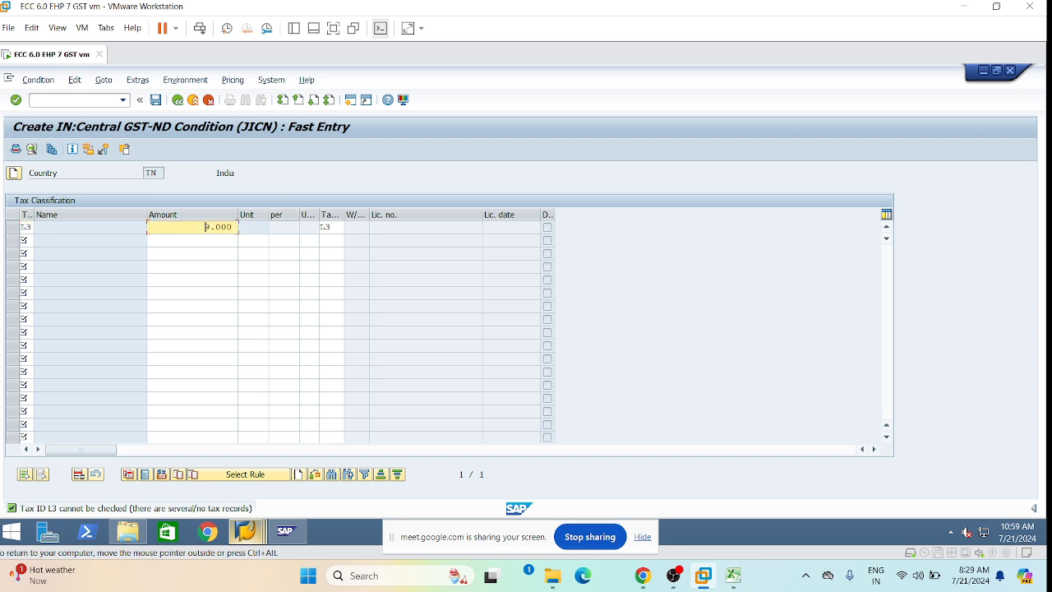
{"action": "left_click", "coordinate": [342, 229]}
{"action": "left_click", "coordinate": [156, 101]}
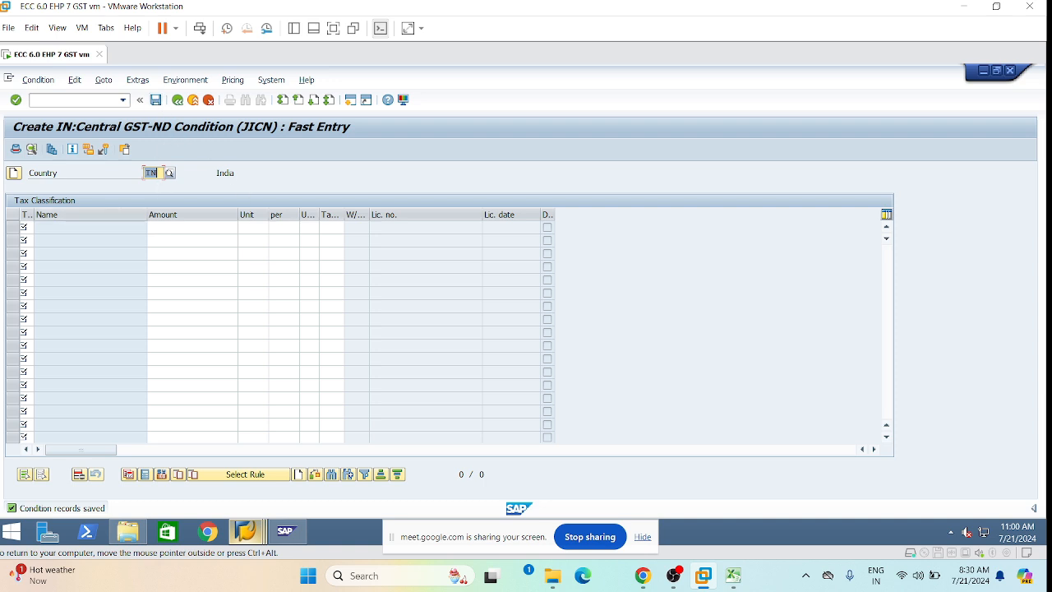
{"action": "left_click", "coordinate": [178, 101]}
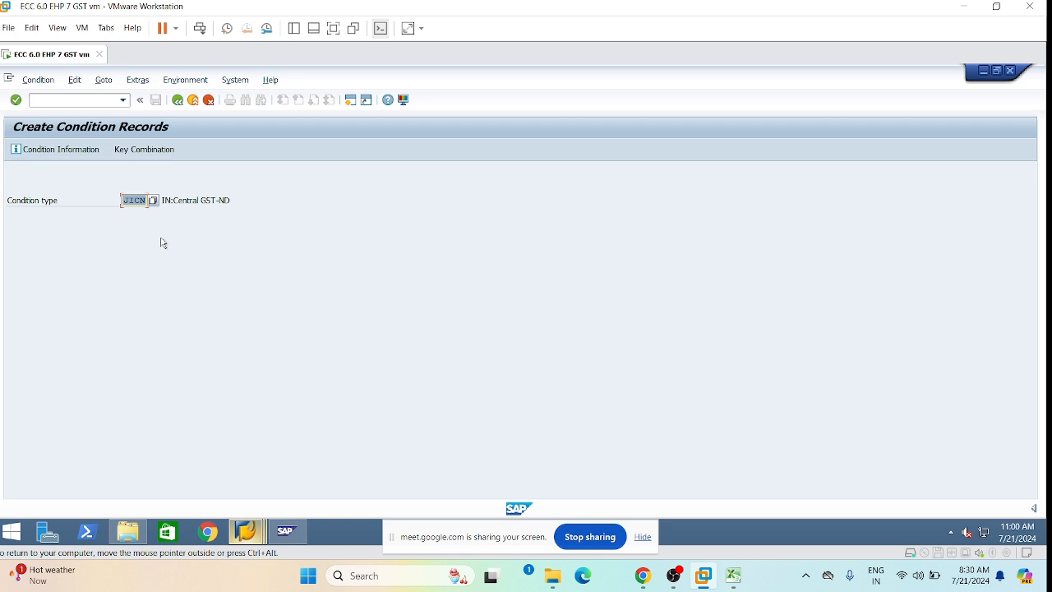
Change the condition type to JISN with the Tax Classification key combination.
{"action": "key", "text": "Right"}
{"action": "key", "text": "BackSpace"}
{"action": "key", "text": "BackSpace"}
{"action": "key", "text": "BackSpace"}
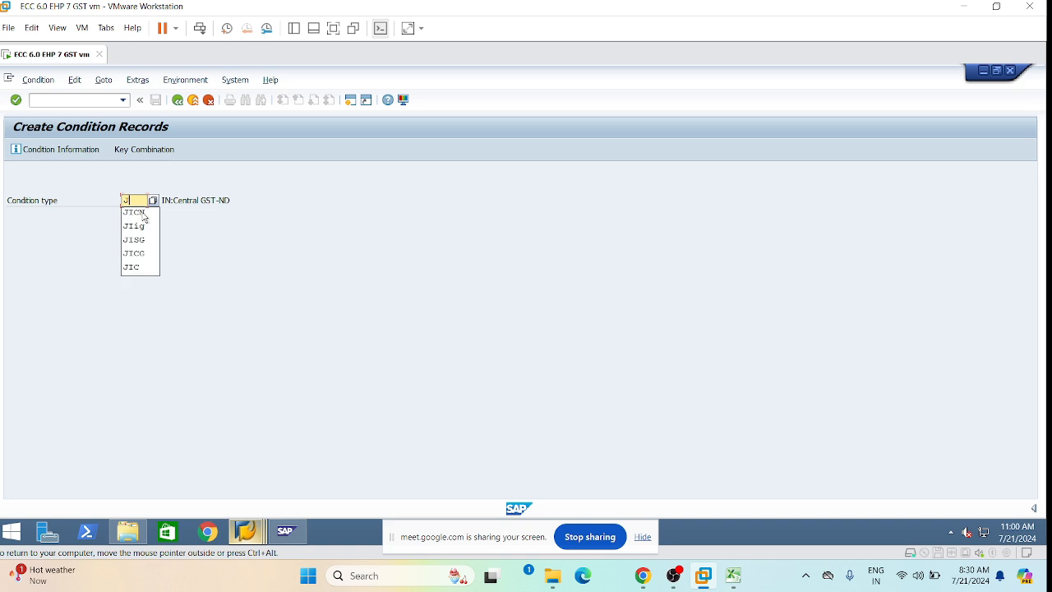
{"action": "type", "text": "ISN"}
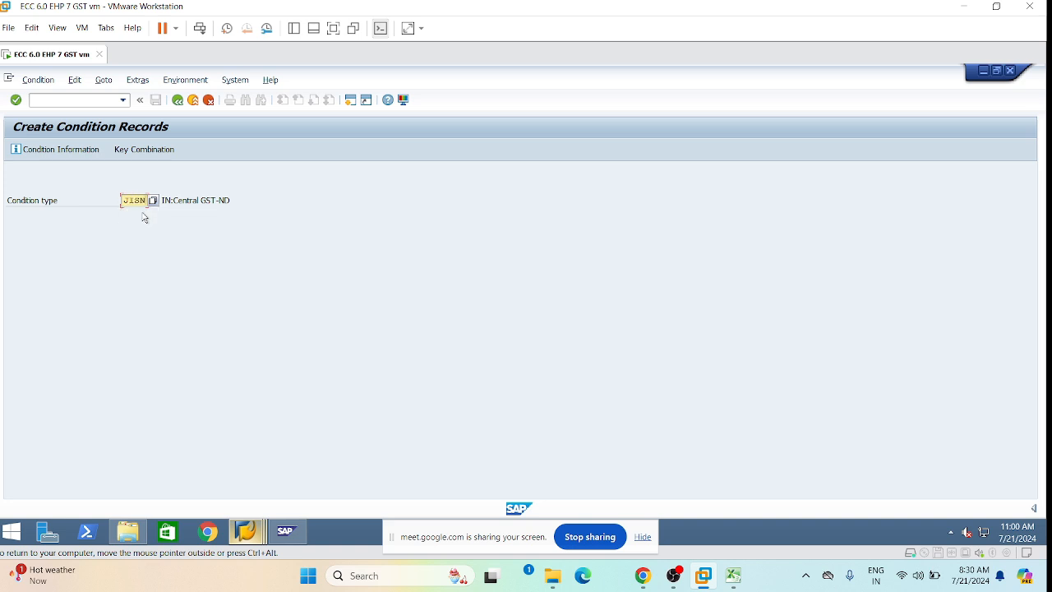
{"action": "key", "text": "Return"}
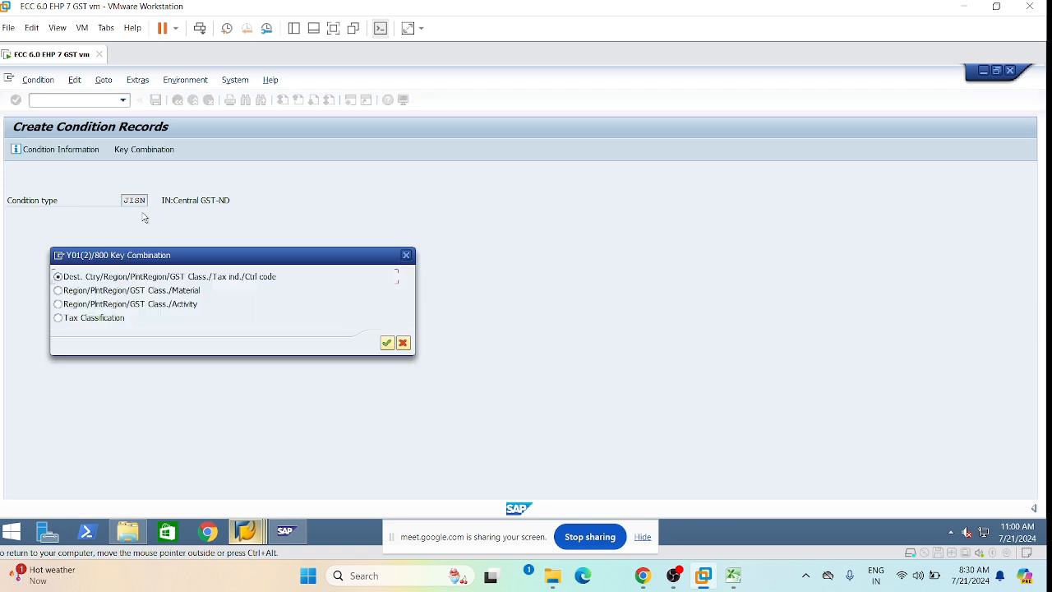
{"action": "key", "text": "Down"}
{"action": "key", "text": "Down"}
{"action": "key", "text": "Down"}
{"action": "key", "text": "Return"}
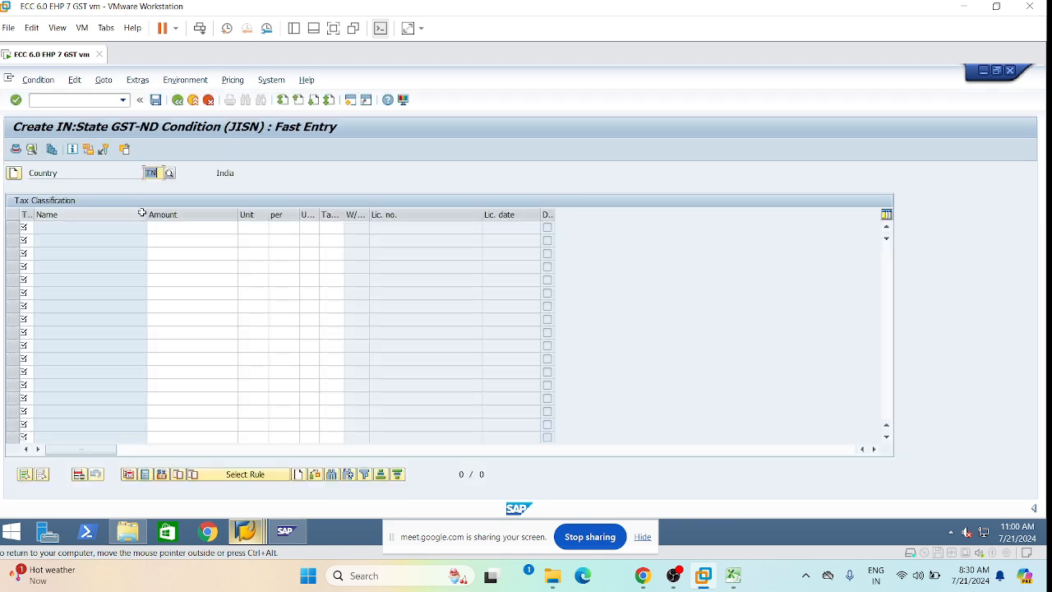
Fill the first row with classification L3, amount 9 and tax code L3, then save.
{"action": "left_click", "coordinate": [26, 227]}
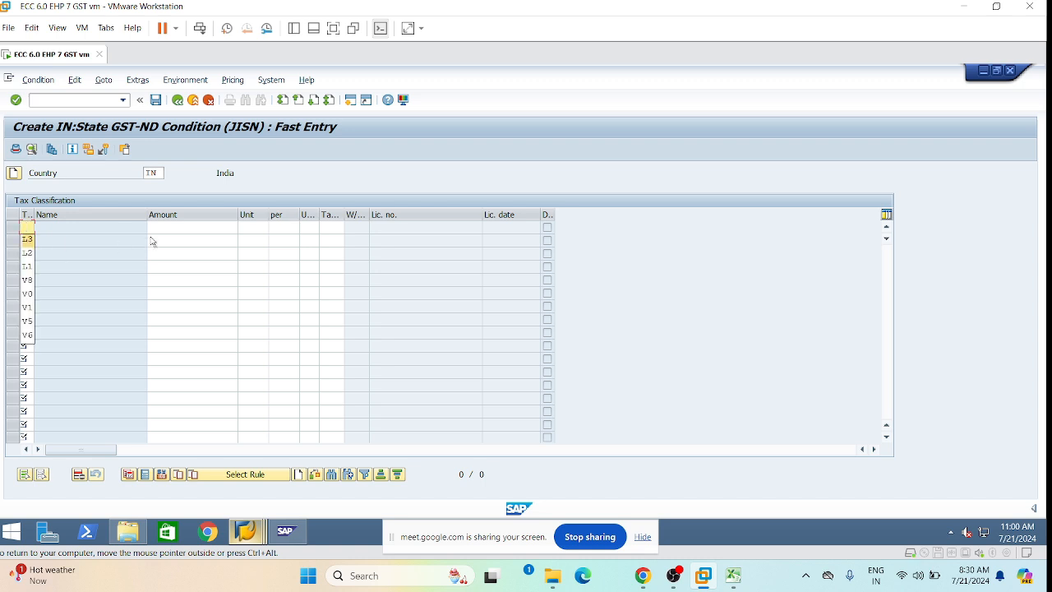
{"action": "left_click", "coordinate": [27, 238]}
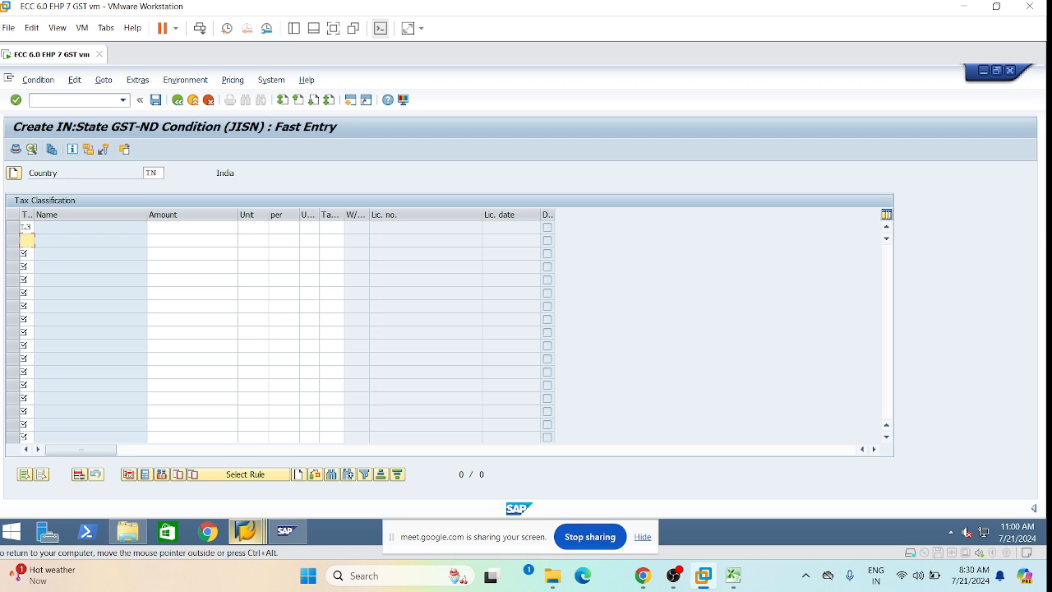
{"action": "left_click", "coordinate": [193, 227]}
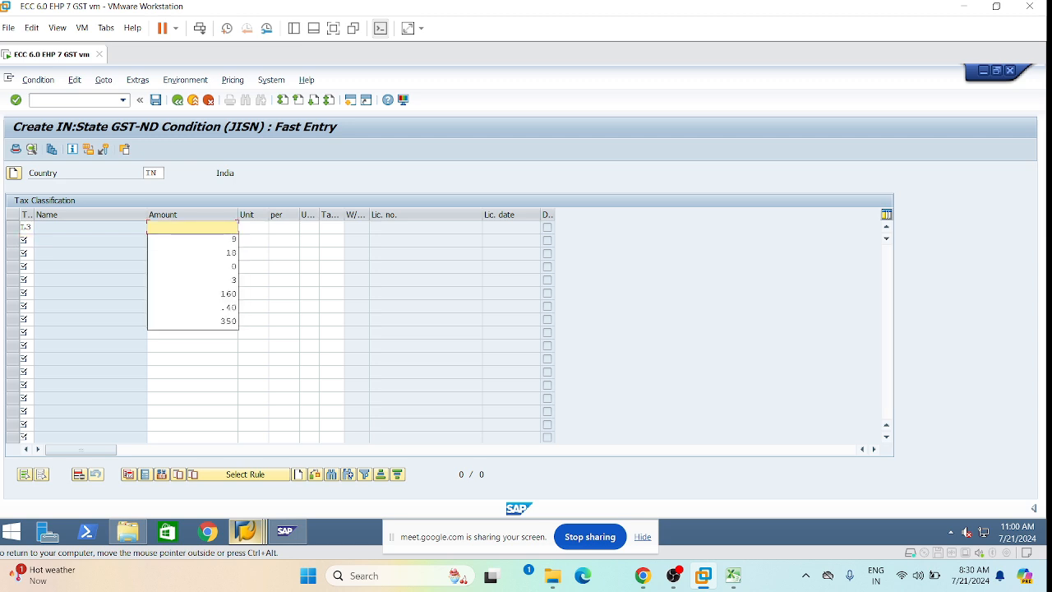
{"action": "left_click", "coordinate": [231, 241]}
{"action": "left_click", "coordinate": [249, 228]}
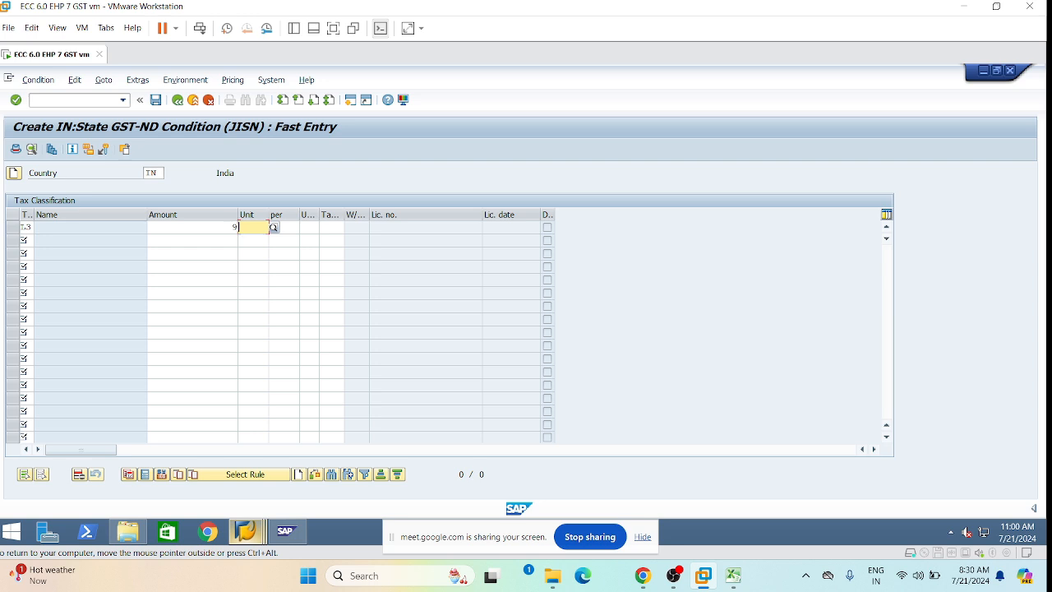
{"action": "left_click", "coordinate": [333, 228]}
{"action": "left_click", "coordinate": [336, 240]}
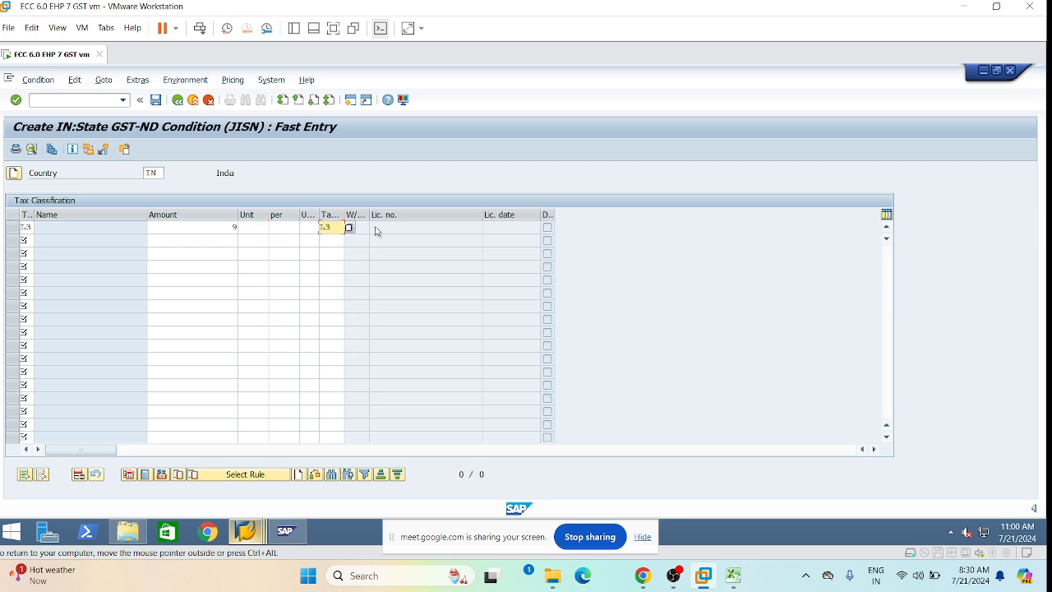
{"action": "key", "text": "Return"}
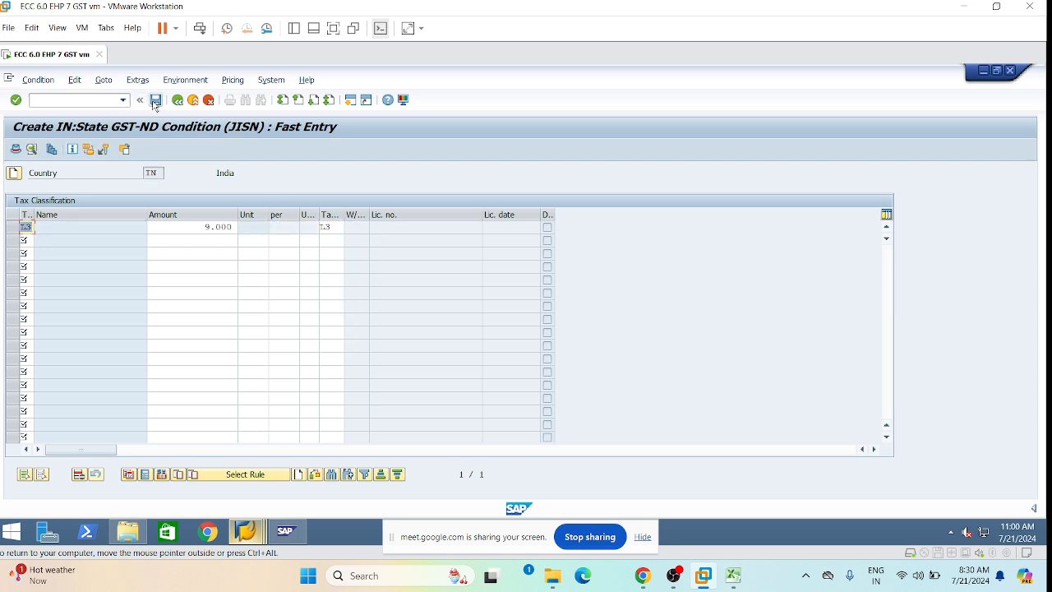
{"action": "left_click", "coordinate": [156, 100]}
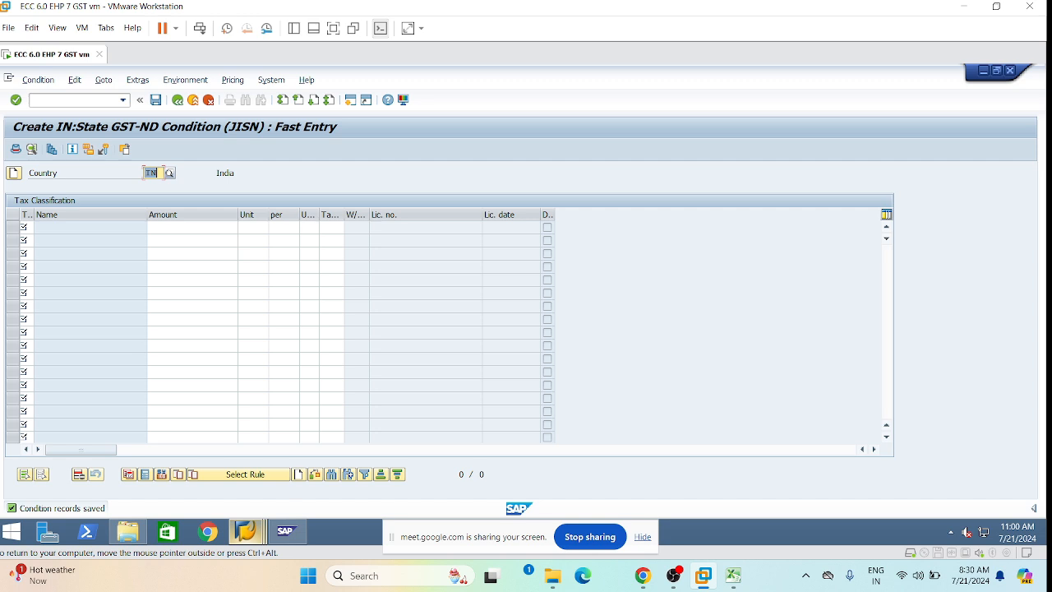
{"action": "mouse_move", "coordinate": [245, 533]}
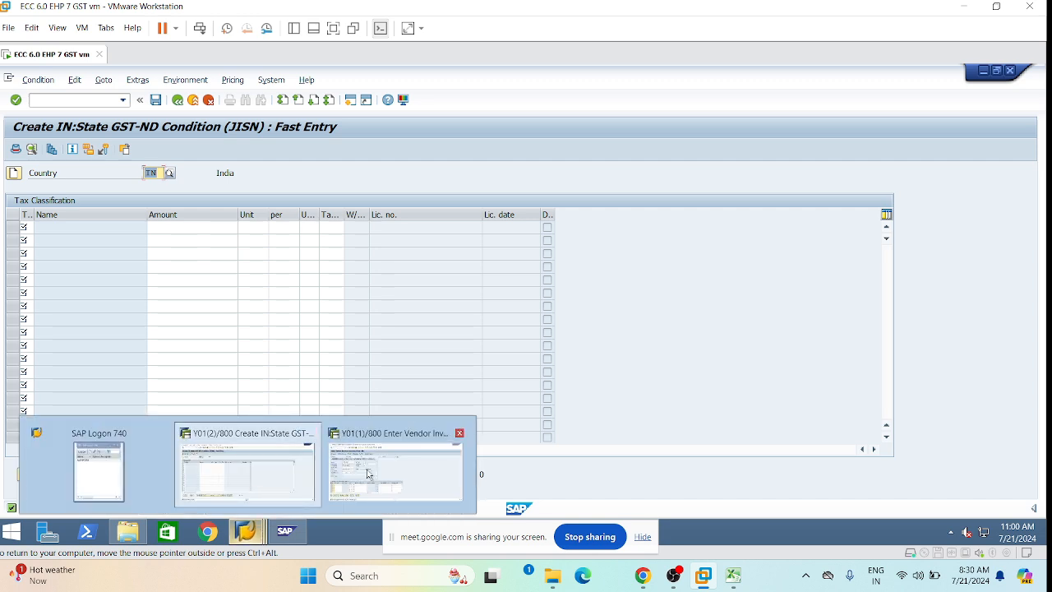
On the LI01 vendor invoice, set tax code L3 and enable Calculate tax.
{"action": "left_click", "coordinate": [370, 473]}
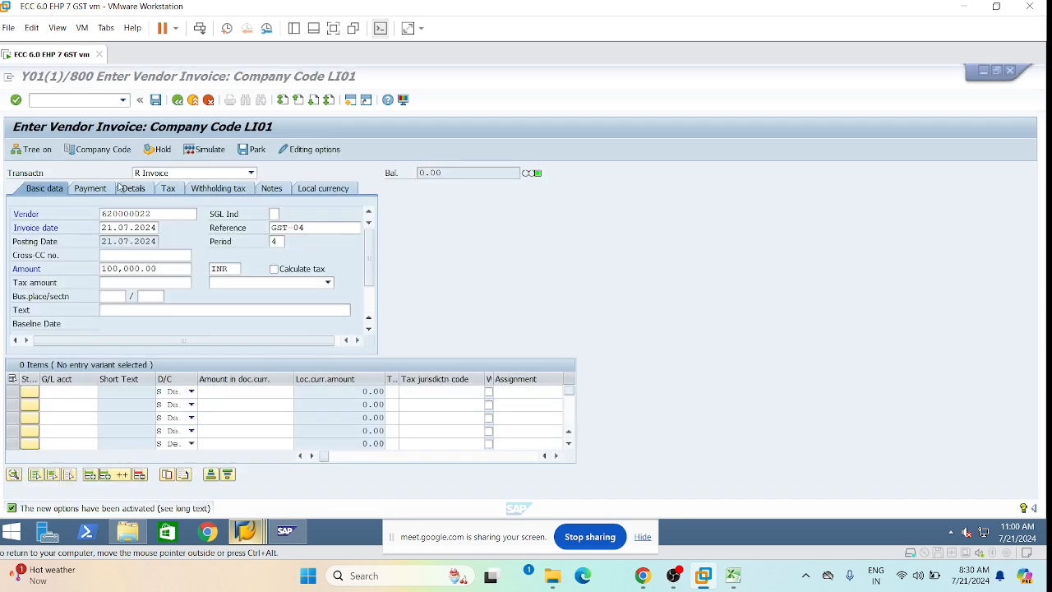
{"action": "left_click", "coordinate": [329, 285]}
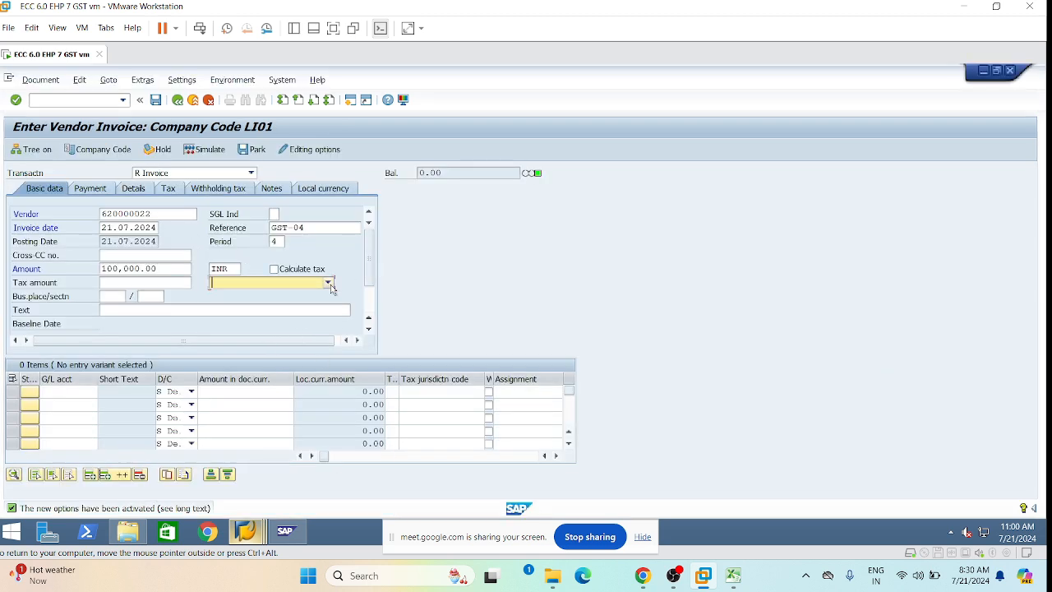
{"action": "left_click", "coordinate": [329, 284]}
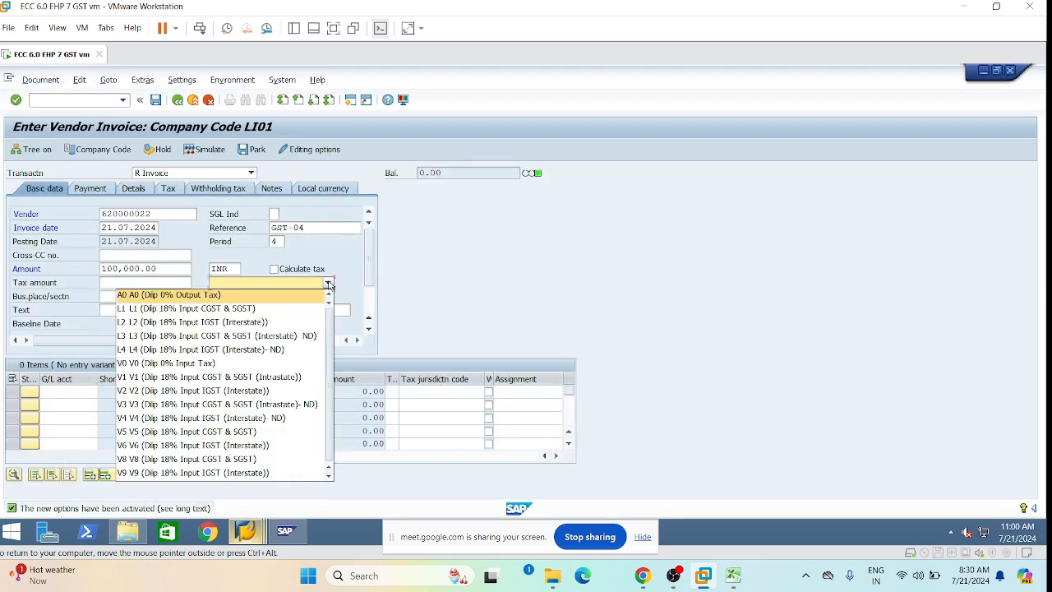
{"action": "left_click", "coordinate": [278, 337]}
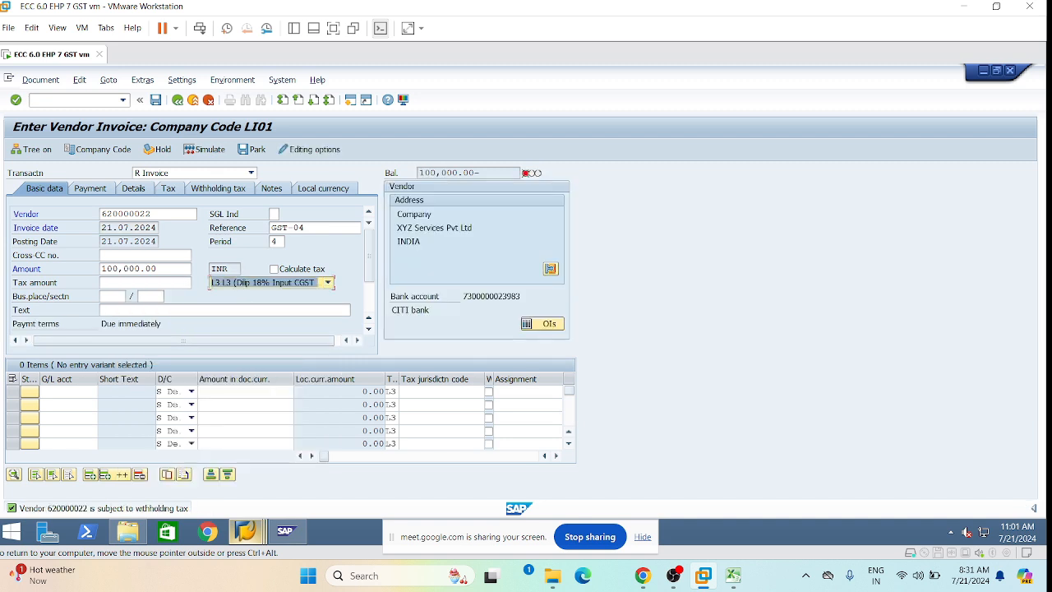
{"action": "key", "text": "Return"}
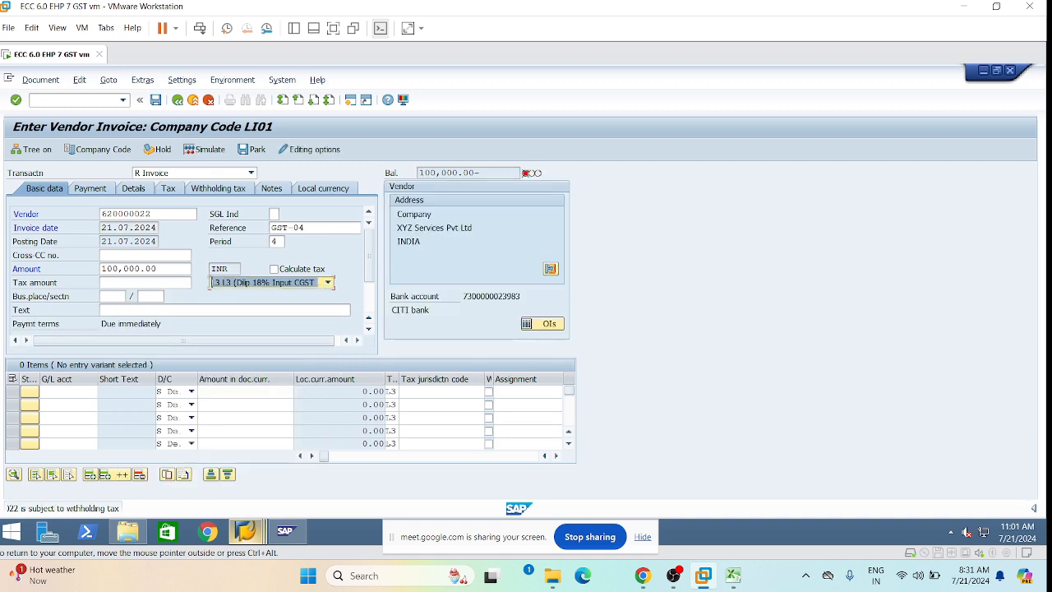
{"action": "left_click", "coordinate": [275, 272]}
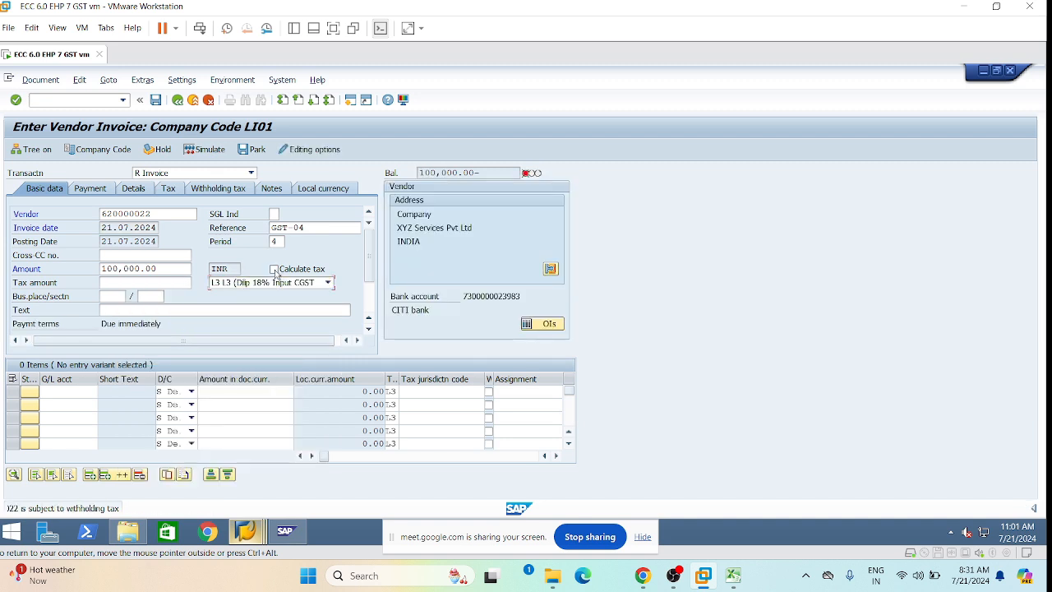
{"action": "left_click", "coordinate": [275, 270]}
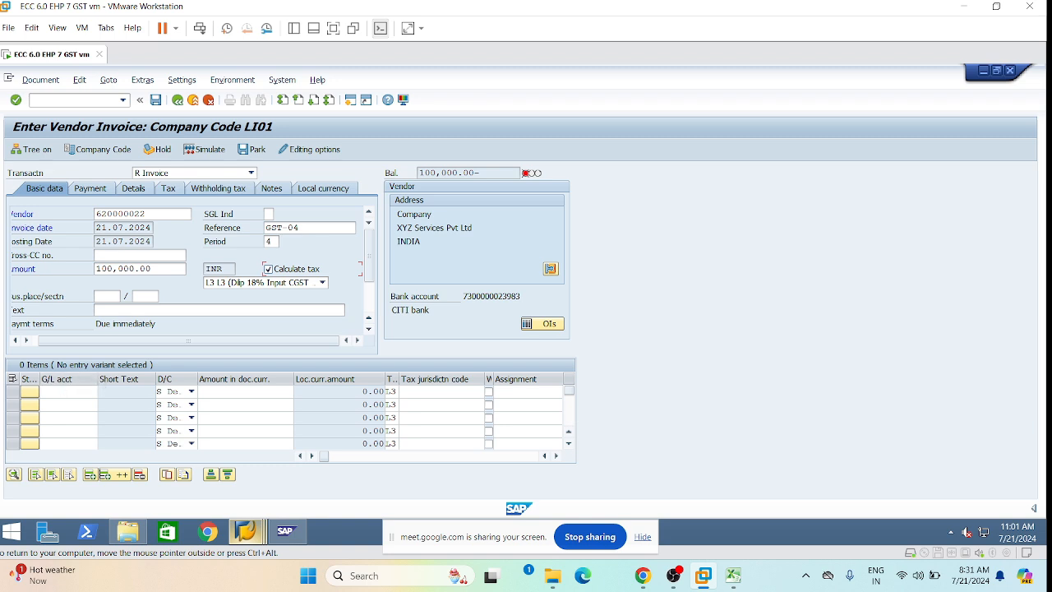
{"action": "left_click", "coordinate": [97, 392]}
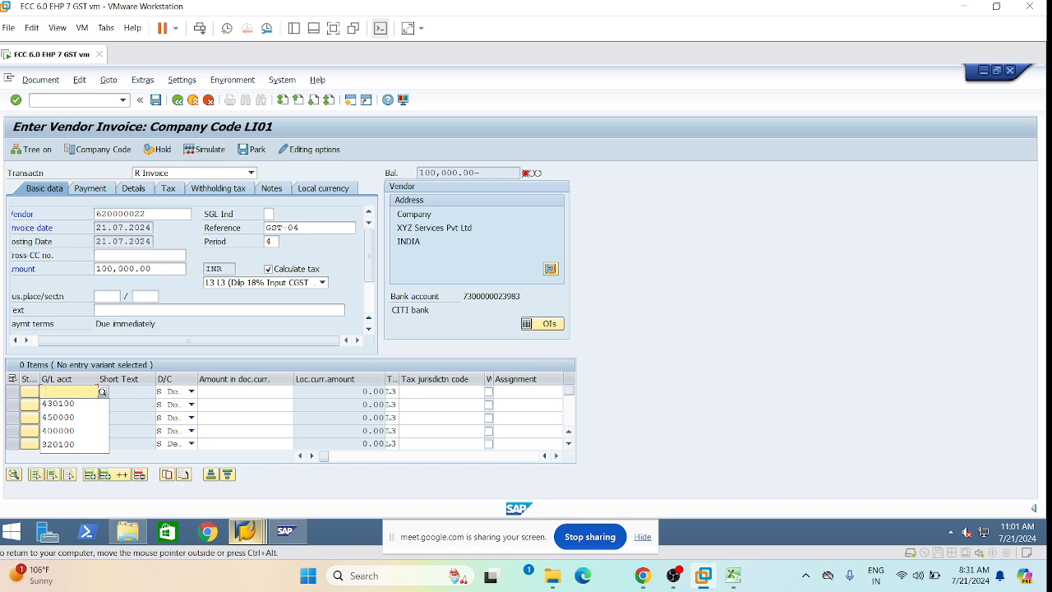
Enter G/L account 450000 with amount 100000 on the first line item.
{"action": "key", "text": "Down"}
{"action": "key", "text": "Down"}
{"action": "key", "text": "Return"}
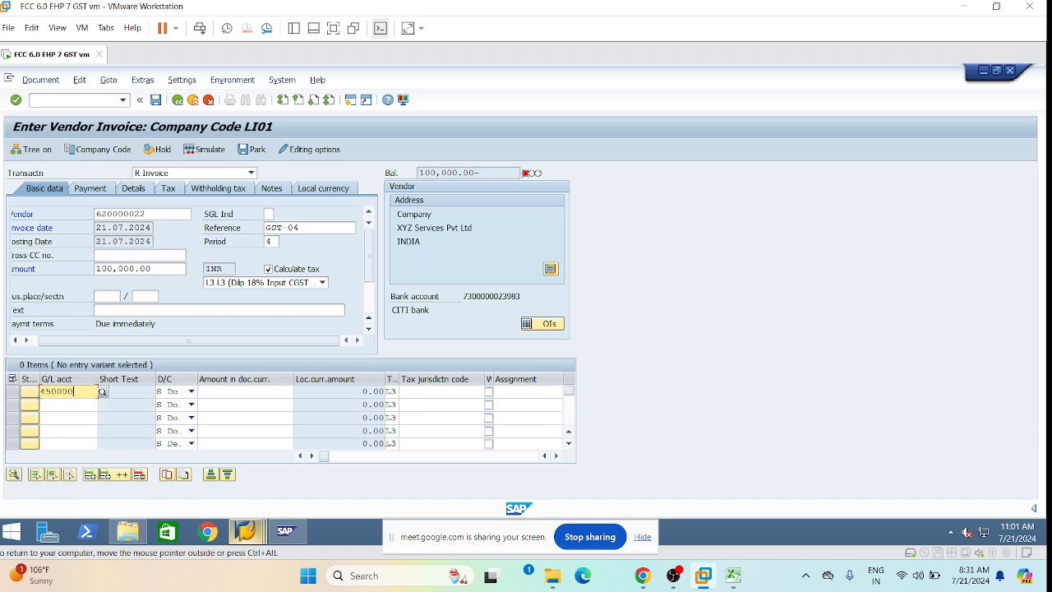
{"action": "key", "text": "Tab"}
{"action": "key", "text": "Down"}
{"action": "key", "text": "Down"}
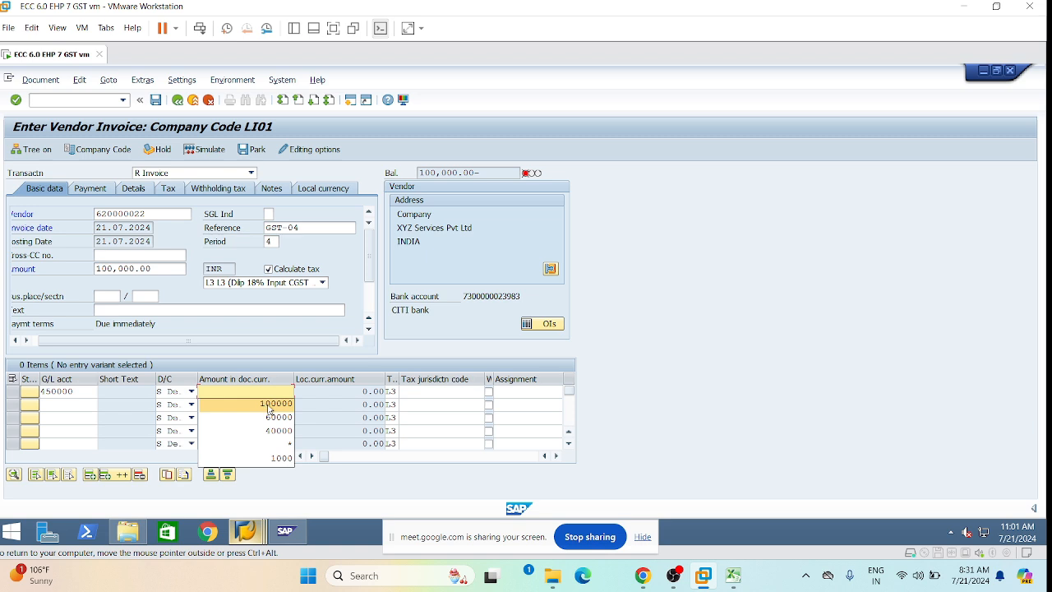
{"action": "key", "text": "Return"}
{"action": "key", "text": "Tab"}
{"action": "key", "text": "Tab"}
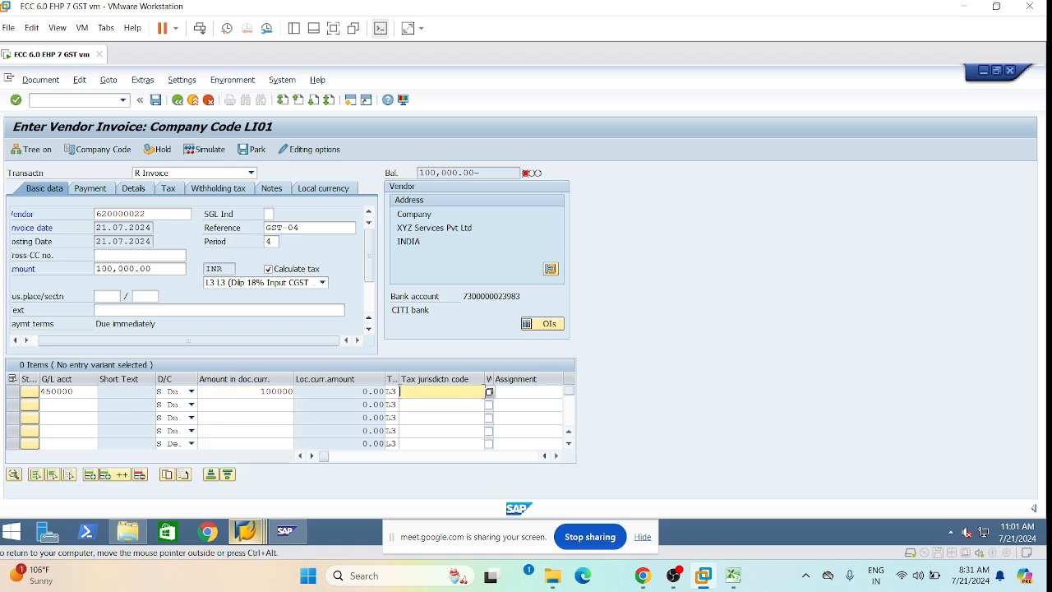
Give the line business area LHYD and profit center 1000, and validate it.
{"action": "key", "text": "Tab"}
{"action": "key", "text": "Tab"}
{"action": "key", "text": "Tab"}
{"action": "key", "text": "Tab"}
{"action": "key", "text": "Tab"}
{"action": "key", "text": "Tab"}
{"action": "key", "text": "Tab"}
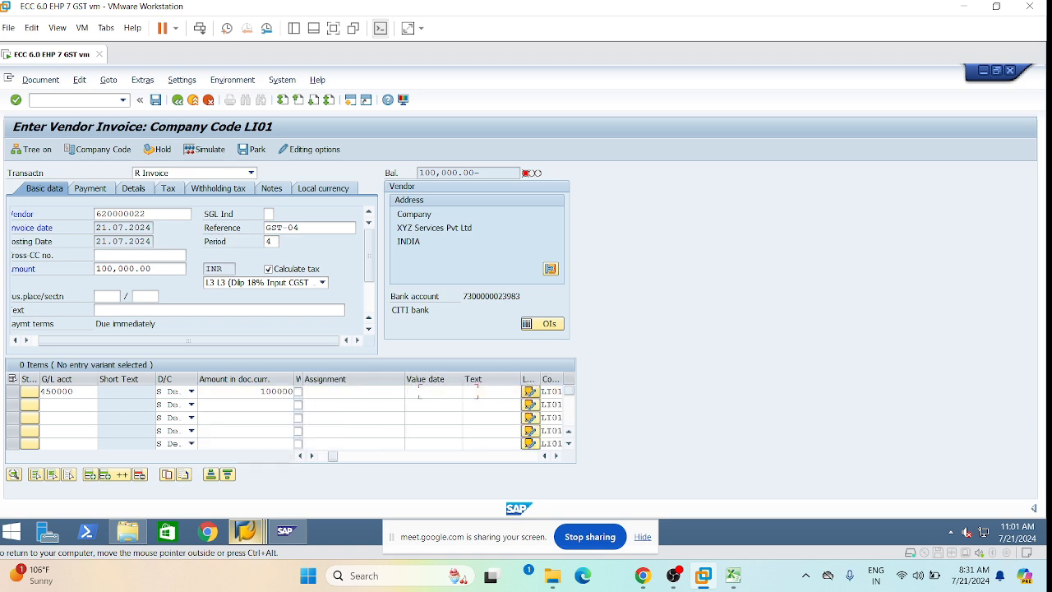
{"action": "key", "text": "space"}
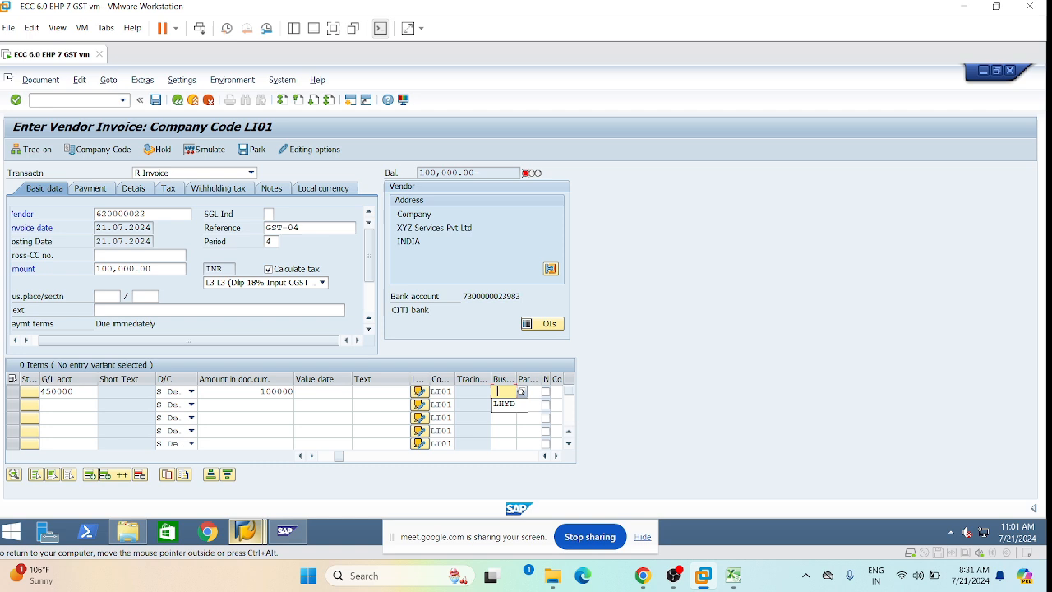
{"action": "left_click", "coordinate": [505, 406]}
{"action": "key", "text": "Tab"}
{"action": "key", "text": "Tab"}
{"action": "key", "text": "Tab"}
{"action": "key", "text": "Tab"}
{"action": "key", "text": "Tab"}
{"action": "key", "text": "Tab"}
{"action": "key", "text": "Tab"}
{"action": "key", "text": "Tab"}
{"action": "key", "text": "Tab"}
{"action": "key", "text": "Tab"}
{"action": "key", "text": "Tab"}
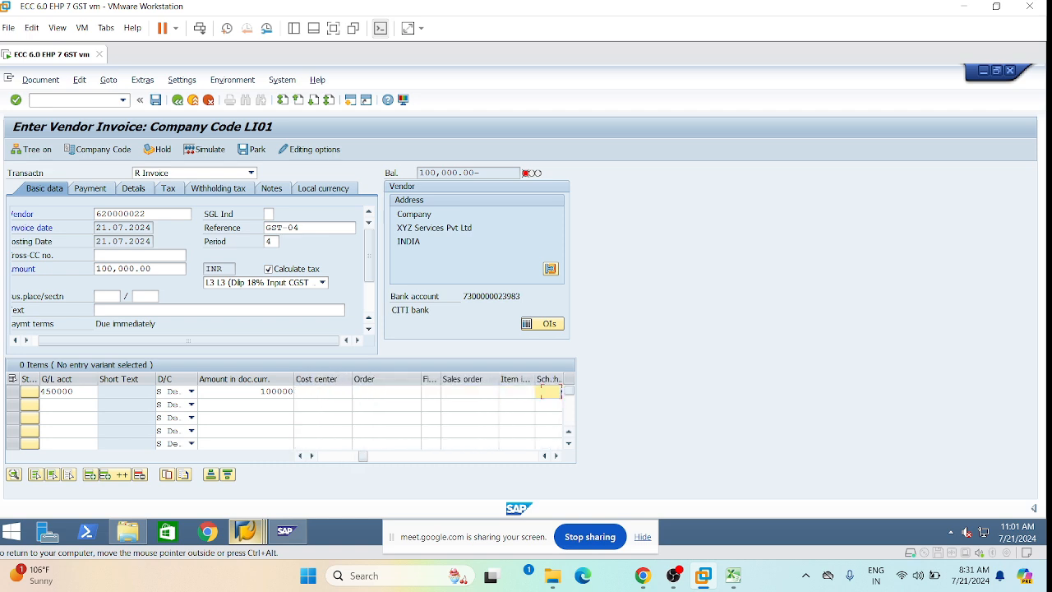
{"action": "key", "text": "Tab"}
{"action": "key", "text": "space"}
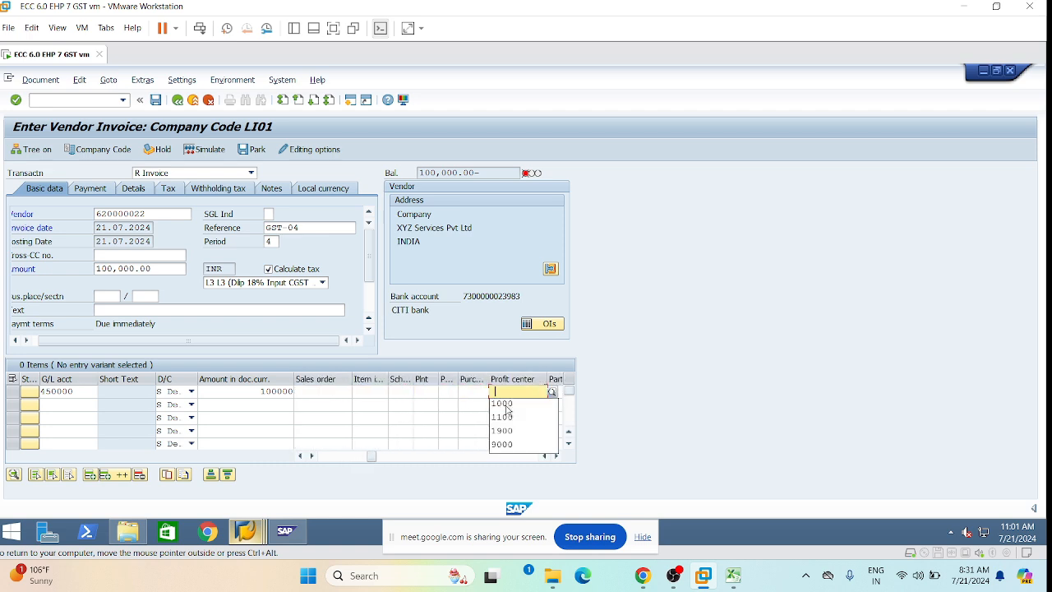
{"action": "left_click", "coordinate": [507, 404]}
{"action": "left_click", "coordinate": [439, 391]}
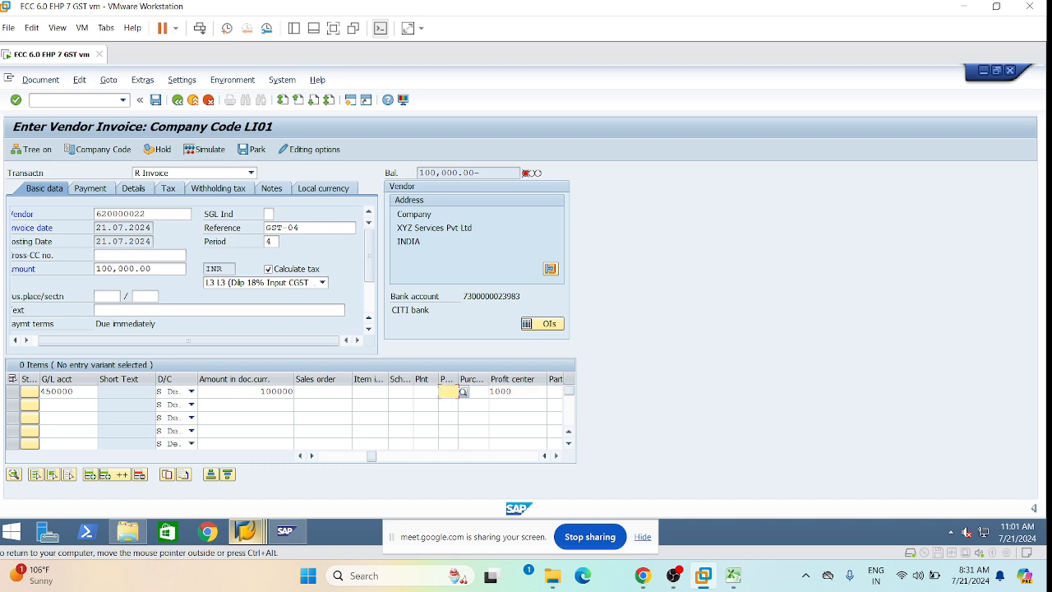
{"action": "key", "text": "Return"}
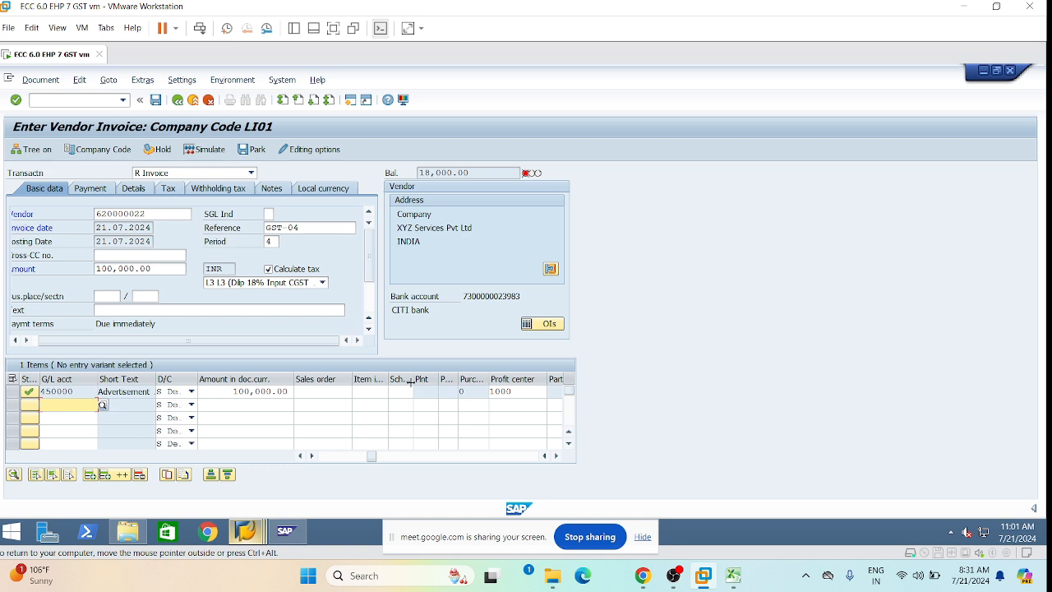
Clear the 100,000.00 header amount on the invoice.
{"action": "left_click_drag", "start_coordinate": [152, 269], "coordinate": [96, 269]}
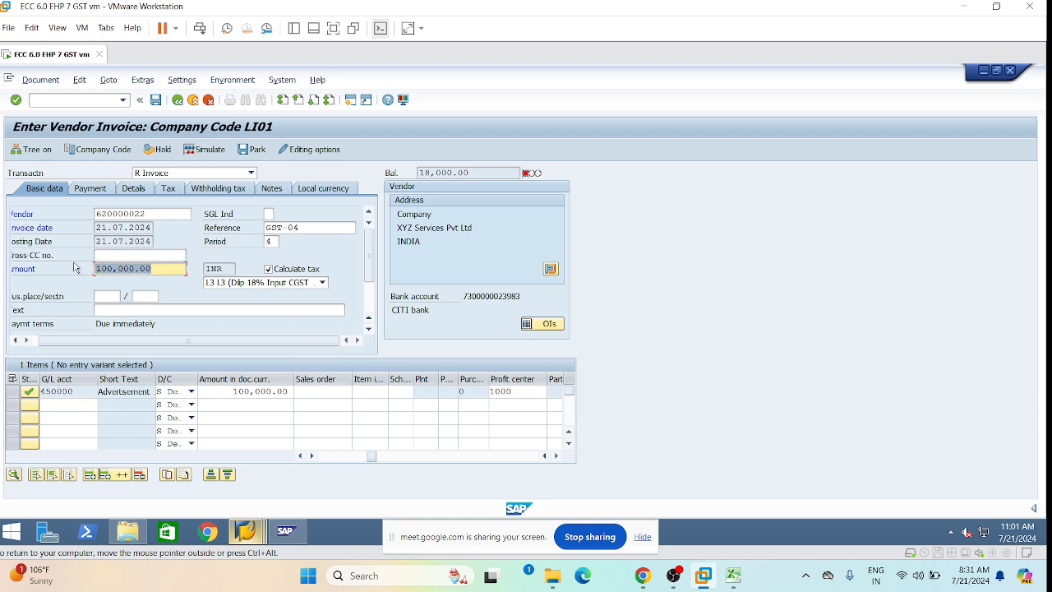
{"action": "key", "text": "BackSpace"}
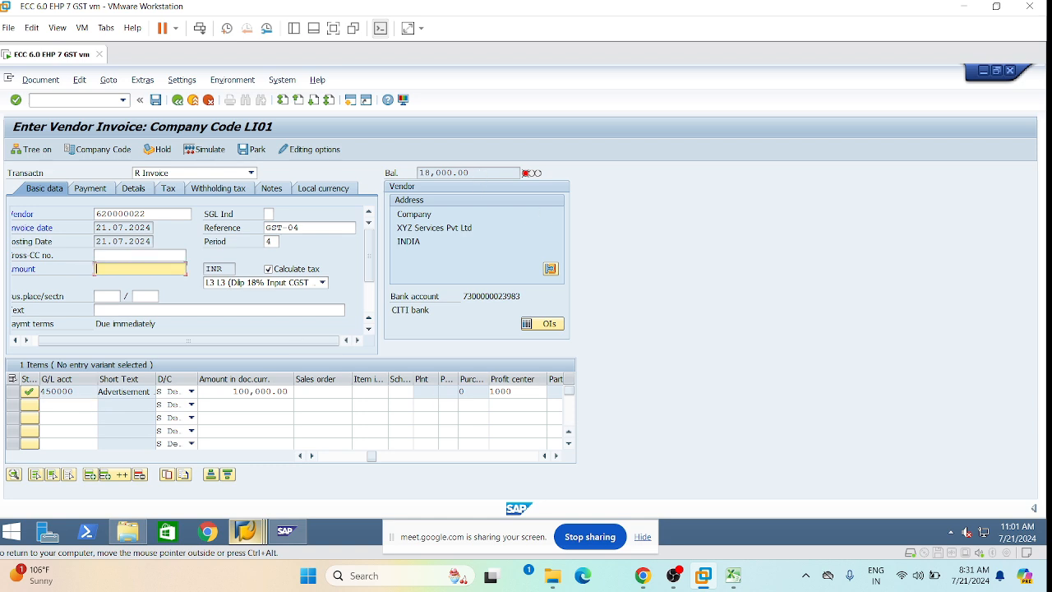
{"action": "left_click_drag", "start_coordinate": [479, 173], "coordinate": [419, 172]}
Copy the 118,000.00 balance into the header amount so the balance becomes 0.00.
{"action": "key", "text": "Return"}
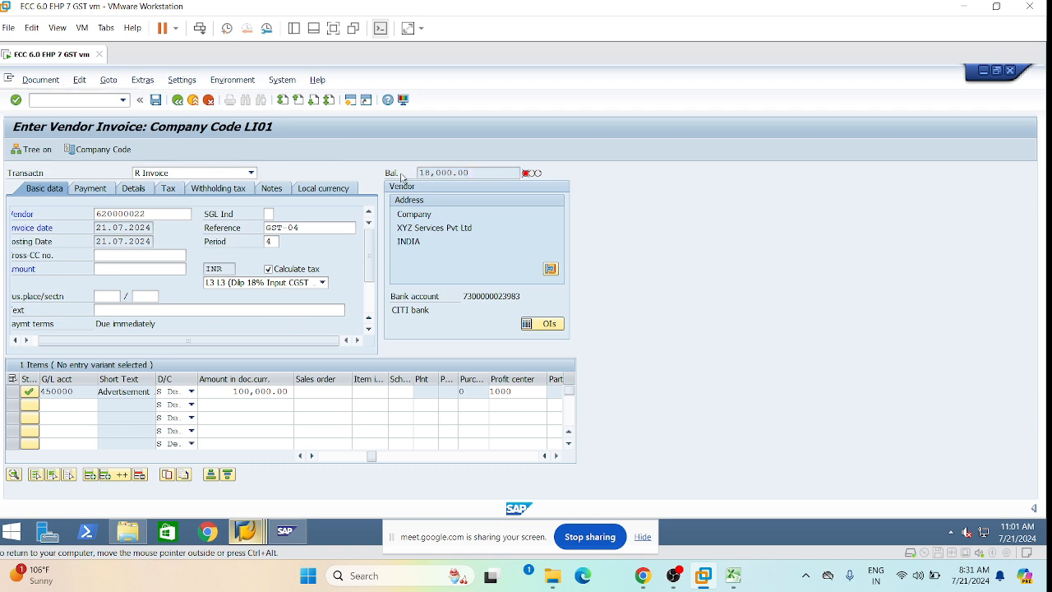
{"action": "left_click_drag", "start_coordinate": [477, 172], "coordinate": [418, 172]}
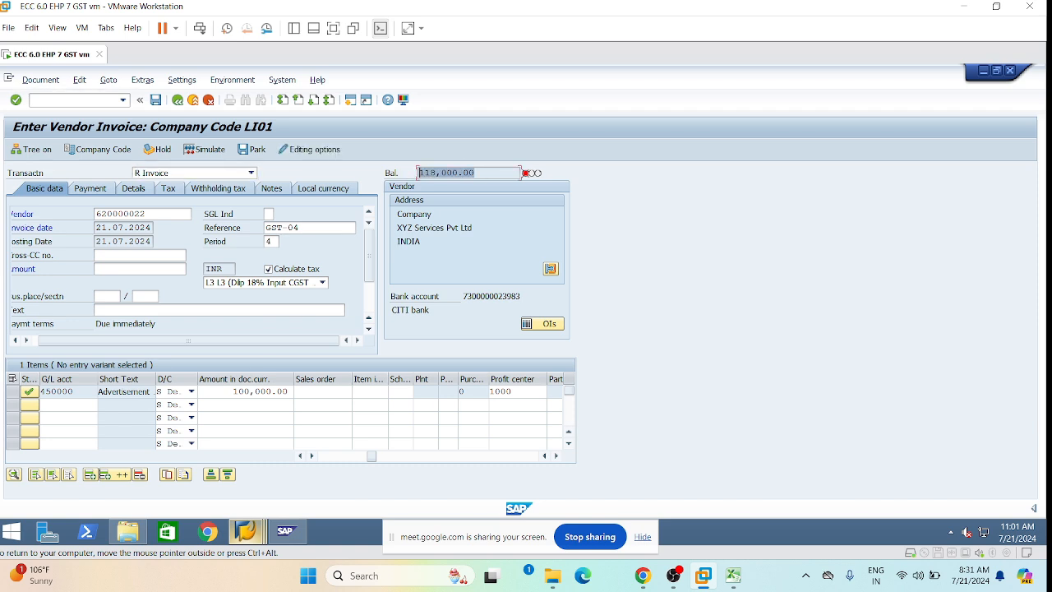
{"action": "key", "text": "ctrl+c"}
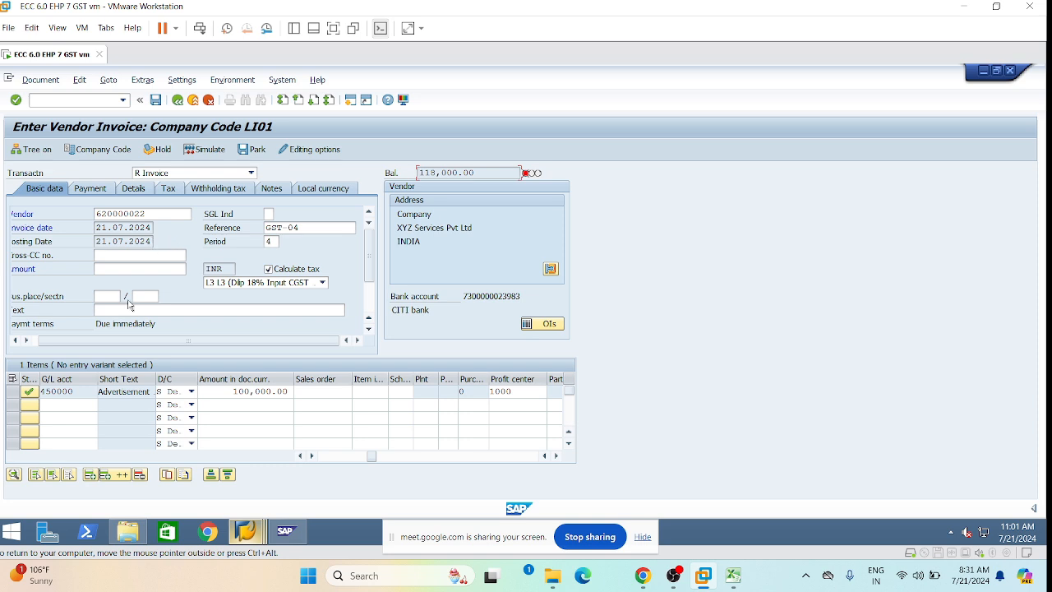
{"action": "left_click", "coordinate": [111, 269]}
{"action": "key", "text": "ctrl+v"}
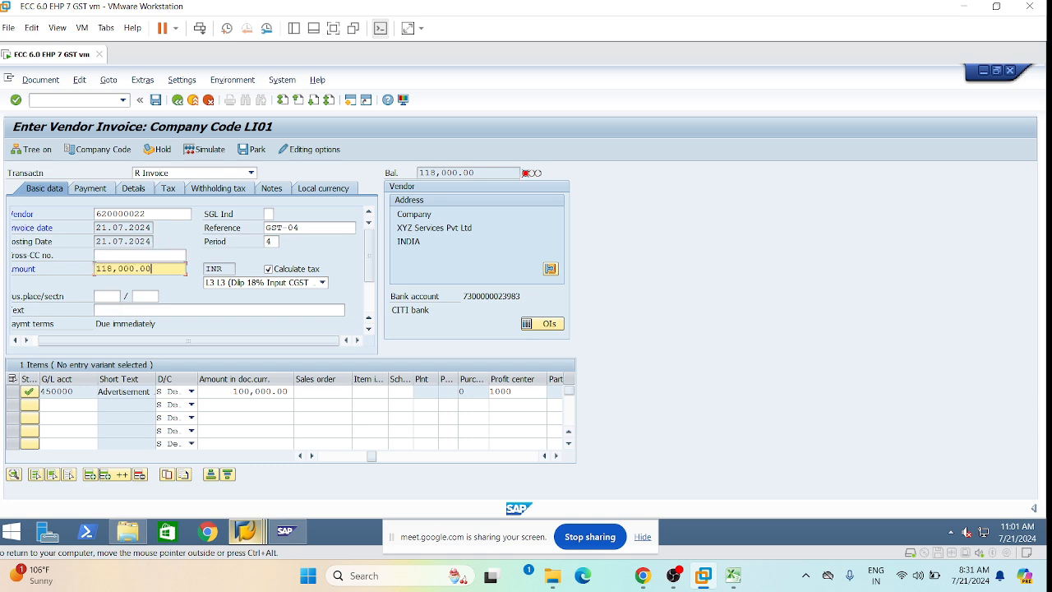
{"action": "key", "text": "Return"}
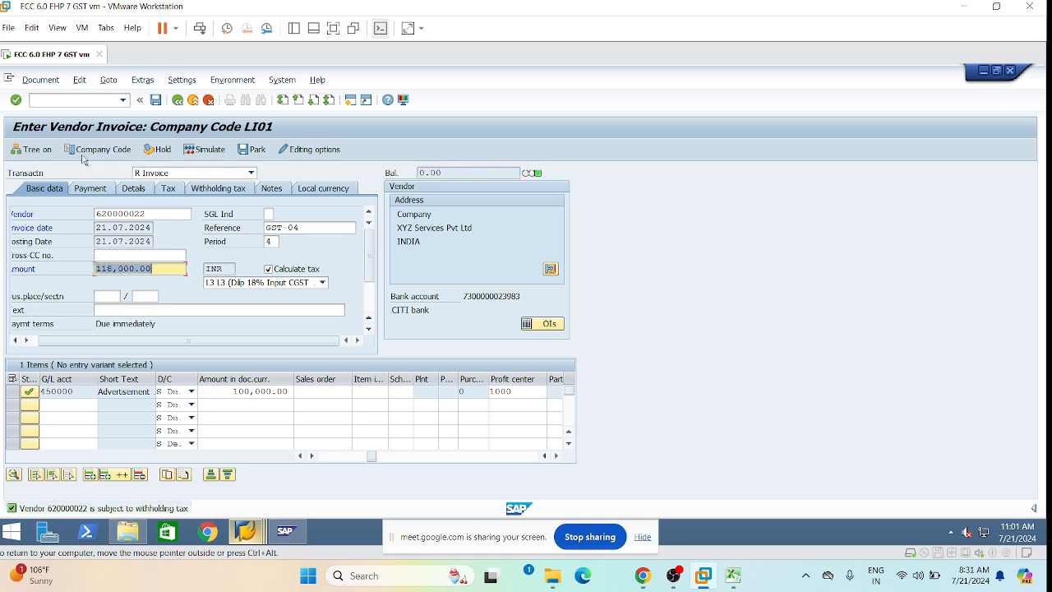
Set business place and section code to TS01.
{"action": "left_click", "coordinate": [146, 296]}
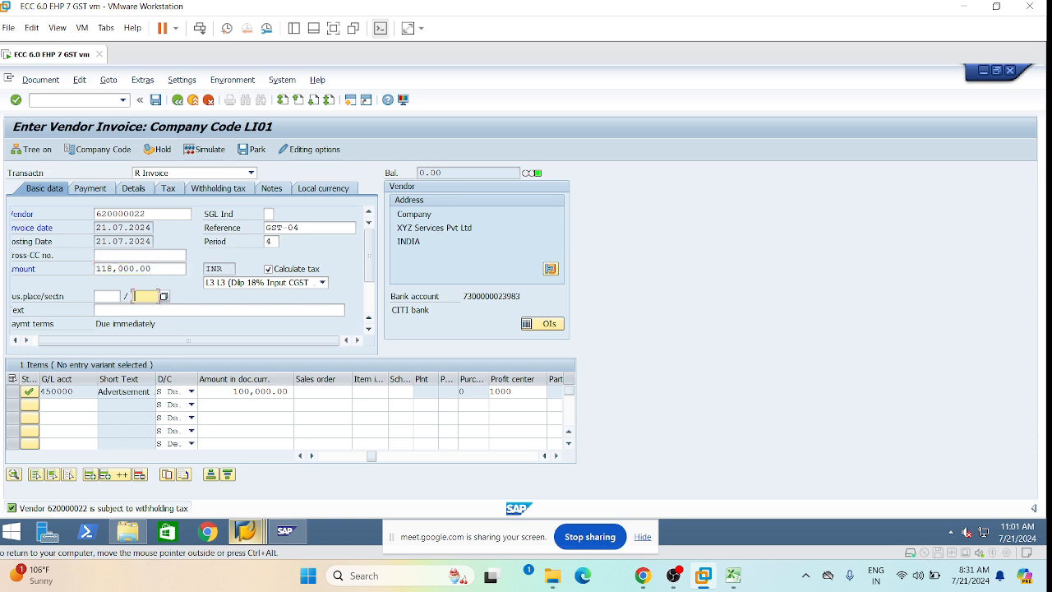
{"action": "left_click", "coordinate": [151, 311]}
{"action": "key", "text": "Return"}
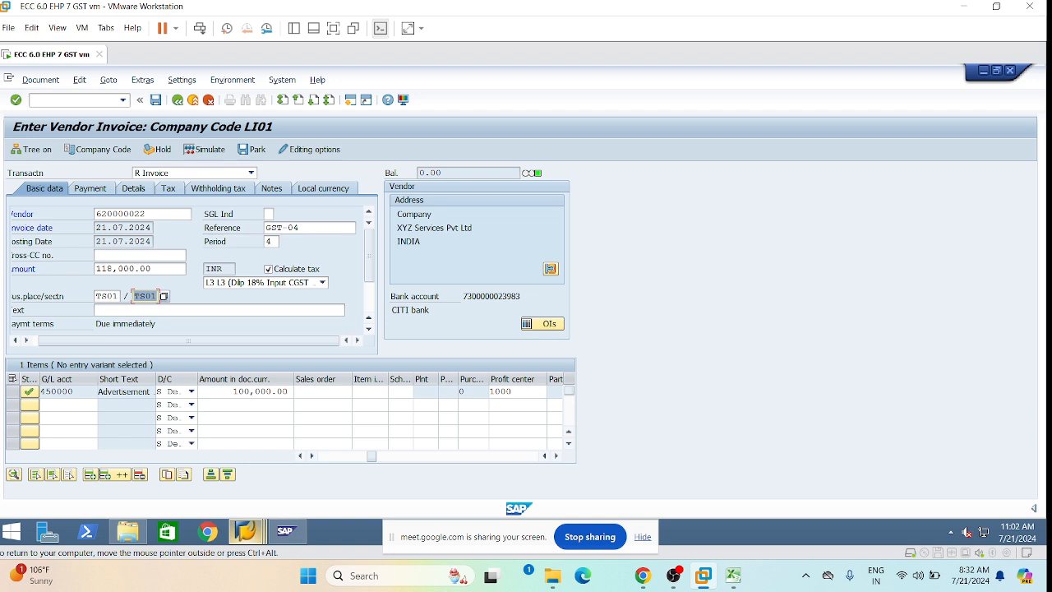
{"action": "left_click_drag", "start_coordinate": [370, 457], "coordinate": [323, 460]}
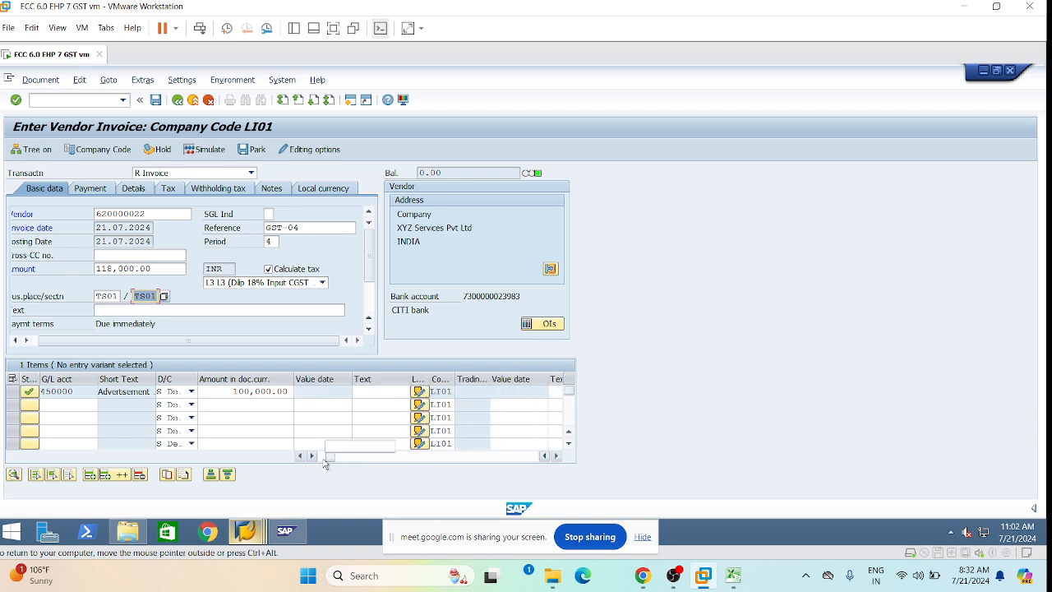
{"action": "left_click", "coordinate": [47, 85]}
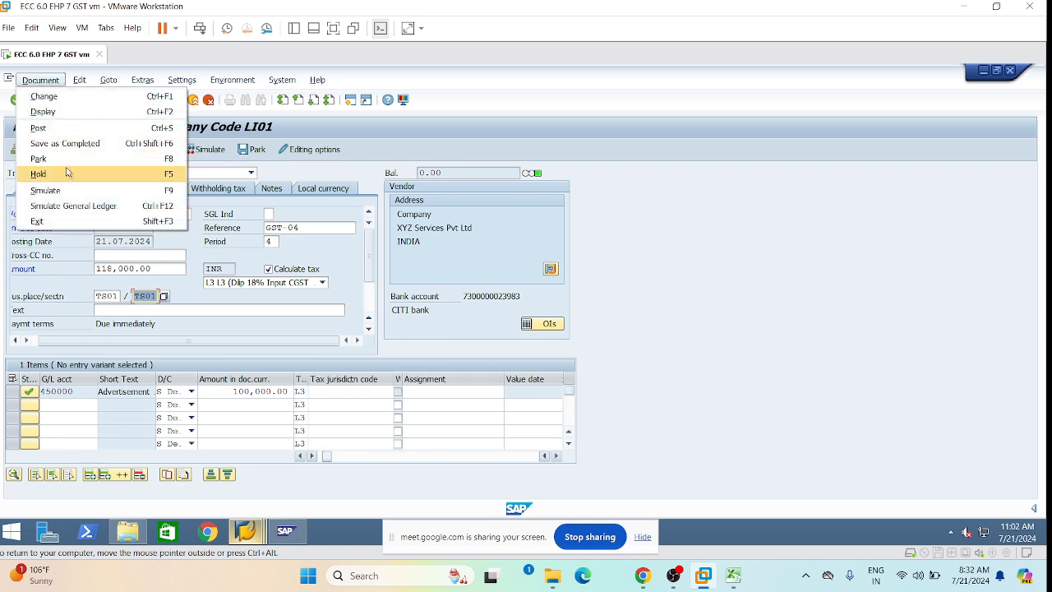
Simulate the posting and review vendor 116,000.00, Advertisement 118,000.00 and TDS 2,000.00 lines.
{"action": "left_click", "coordinate": [72, 195]}
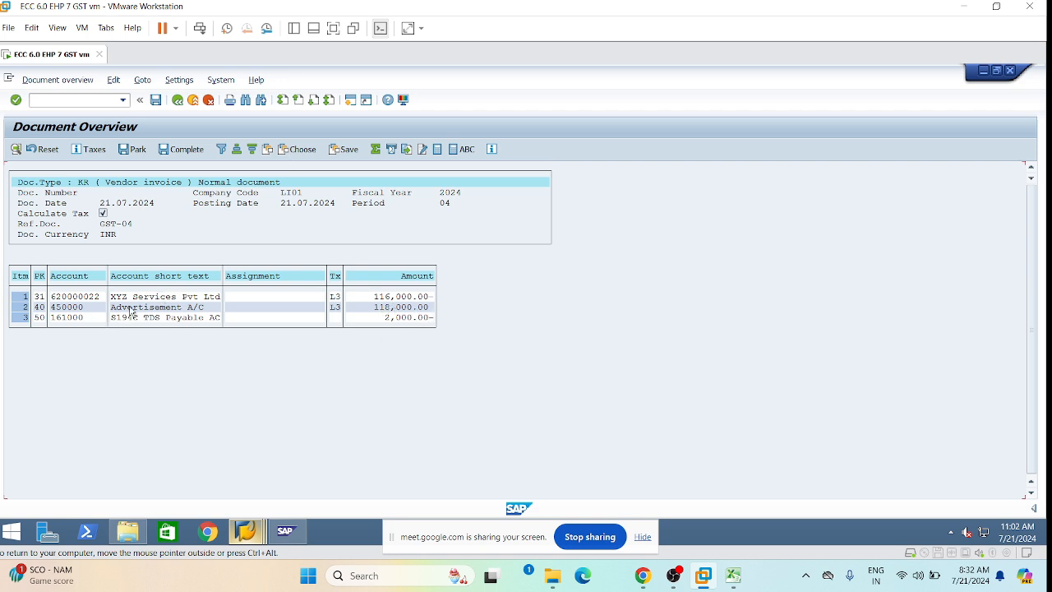
{"action": "left_click", "coordinate": [140, 308]}
{"action": "left_click", "coordinate": [175, 309]}
{"action": "left_click", "coordinate": [381, 307]}
{"action": "left_click", "coordinate": [153, 307]}
{"action": "left_click", "coordinate": [387, 296]}
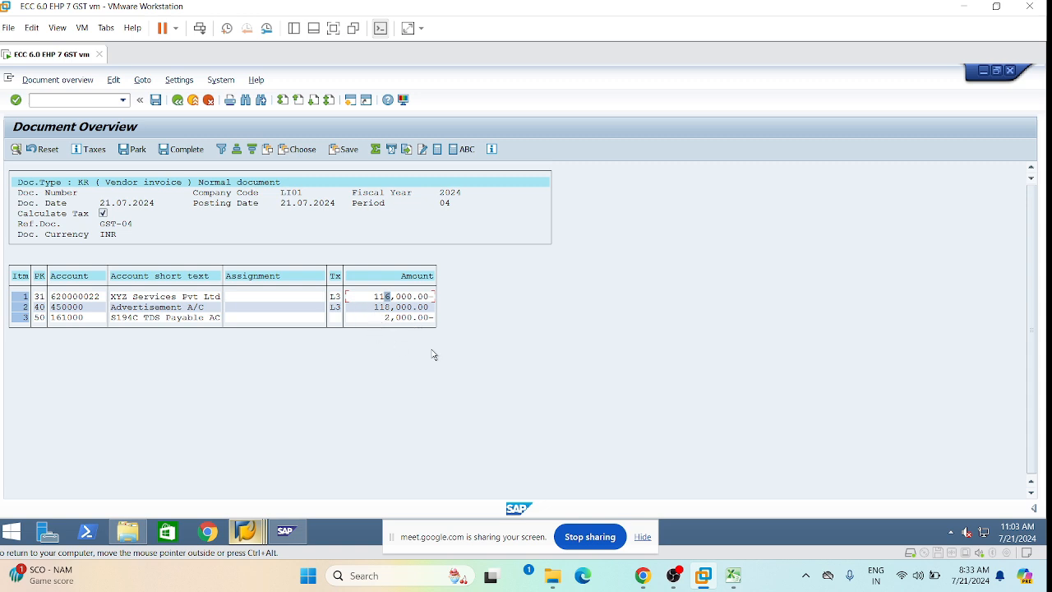
{"action": "left_click", "coordinate": [163, 307]}
{"action": "left_click", "coordinate": [175, 101]}
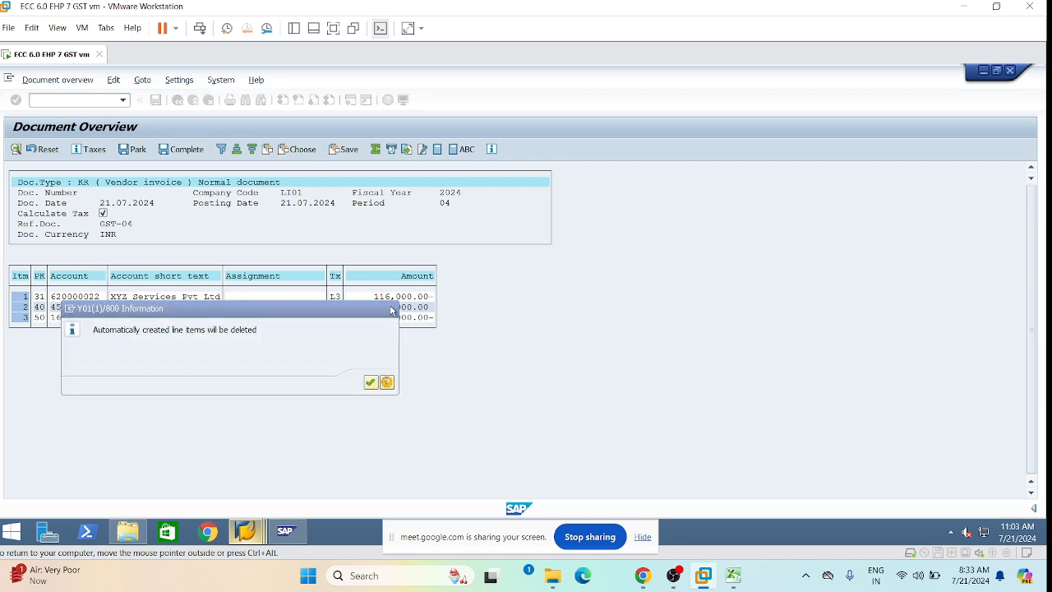
{"action": "left_click", "coordinate": [392, 310]}
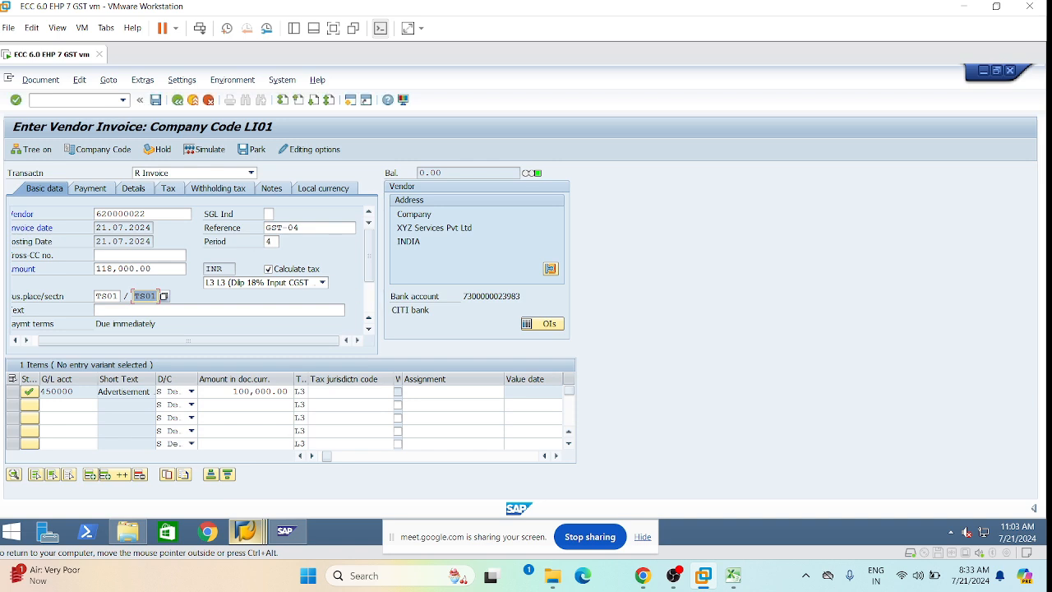
{"action": "left_click", "coordinate": [156, 100]}
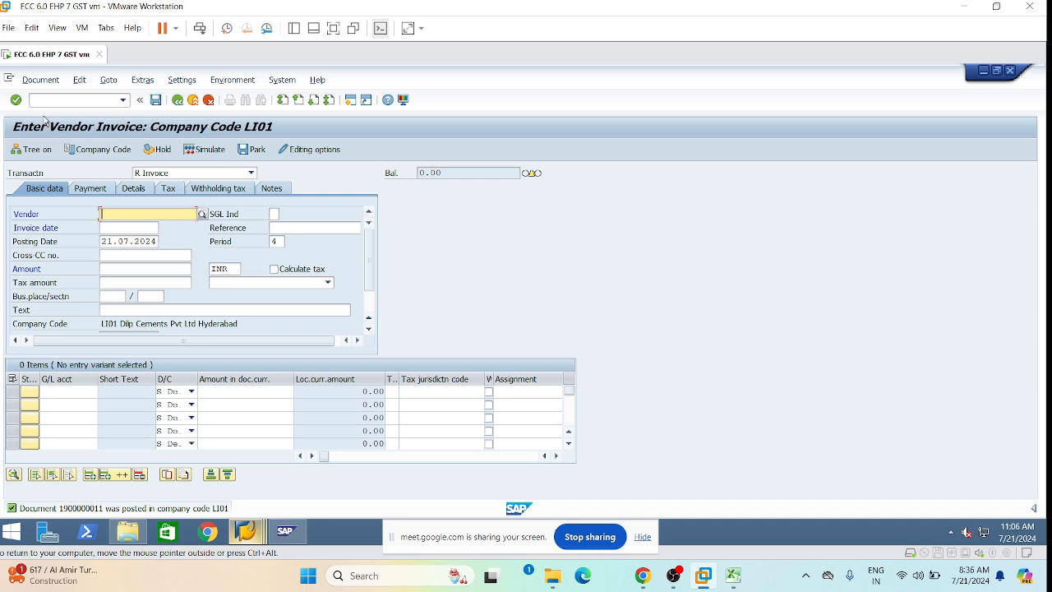
Choose the vendor and set the invoice date to 21.07.2024.
{"action": "left_click", "coordinate": [101, 213]}
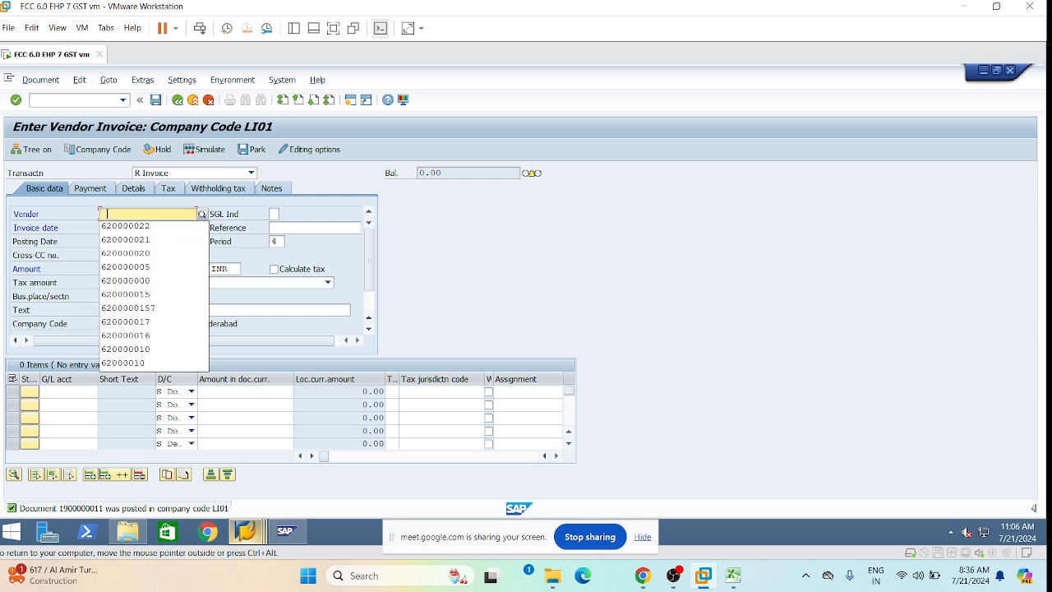
{"action": "left_click", "coordinate": [101, 228]}
{"action": "left_click", "coordinate": [101, 228]}
{"action": "left_click", "coordinate": [122, 229]}
{"action": "left_click", "coordinate": [125, 243]}
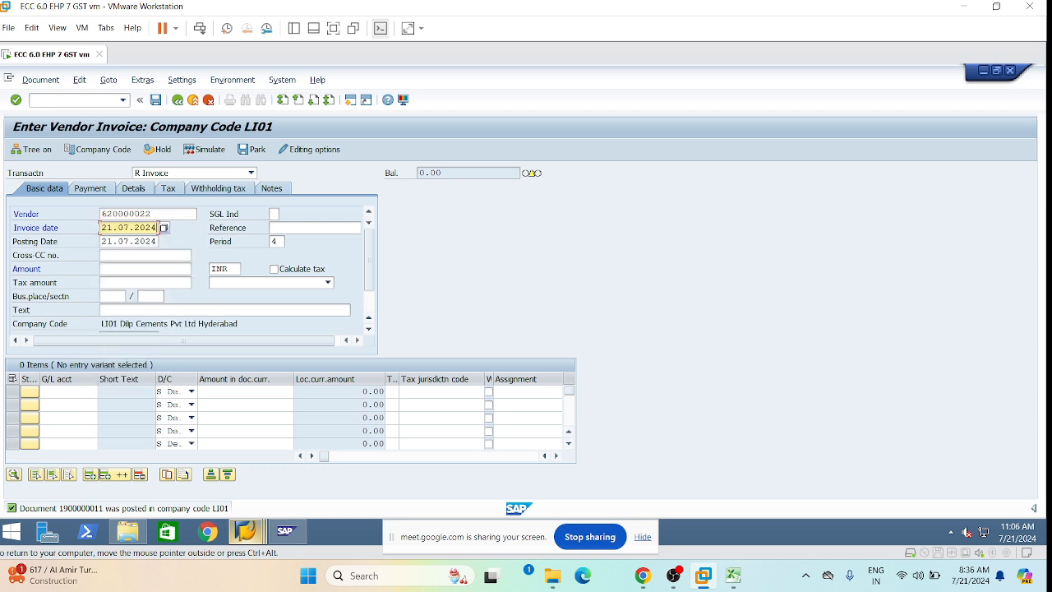
Enter reference GST-05 and section code TS01.
{"action": "key", "text": "Tab"}
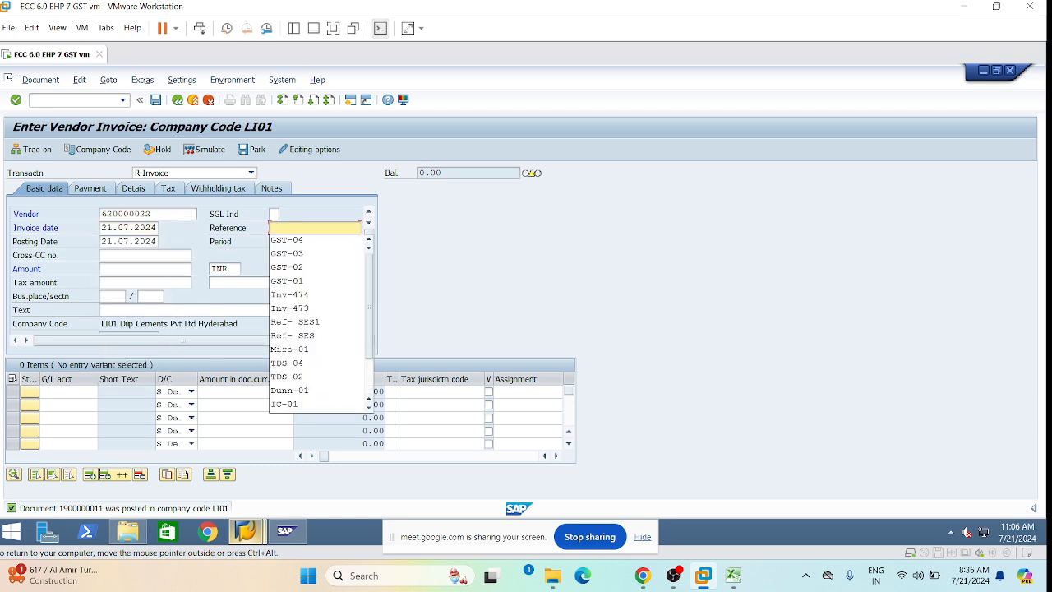
{"action": "left_click", "coordinate": [295, 241]}
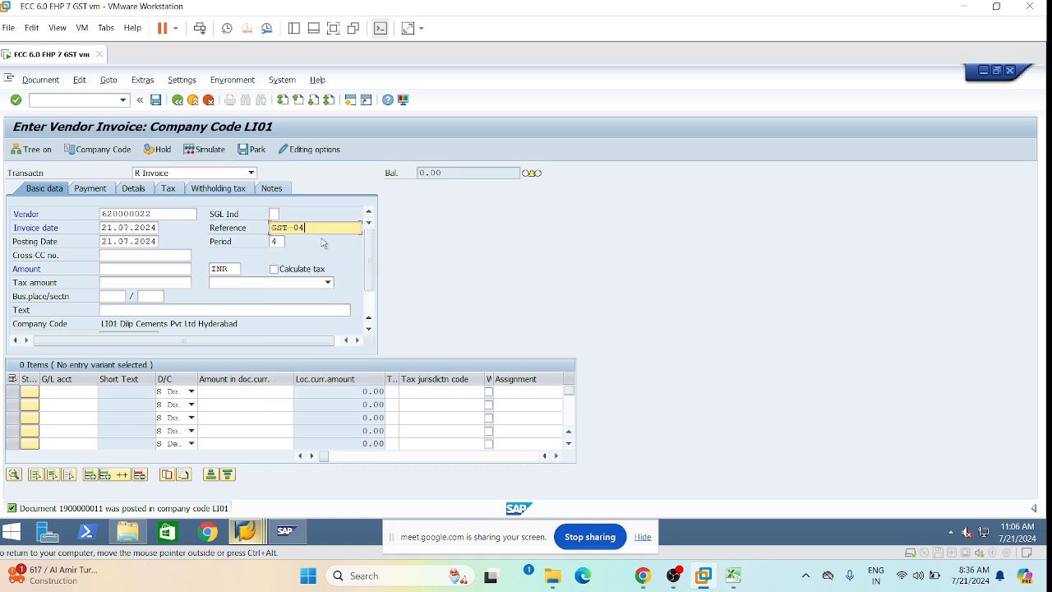
{"action": "key", "text": "BackSpace"}
{"action": "type", "text": "5"}
{"action": "left_click", "coordinate": [140, 268]}
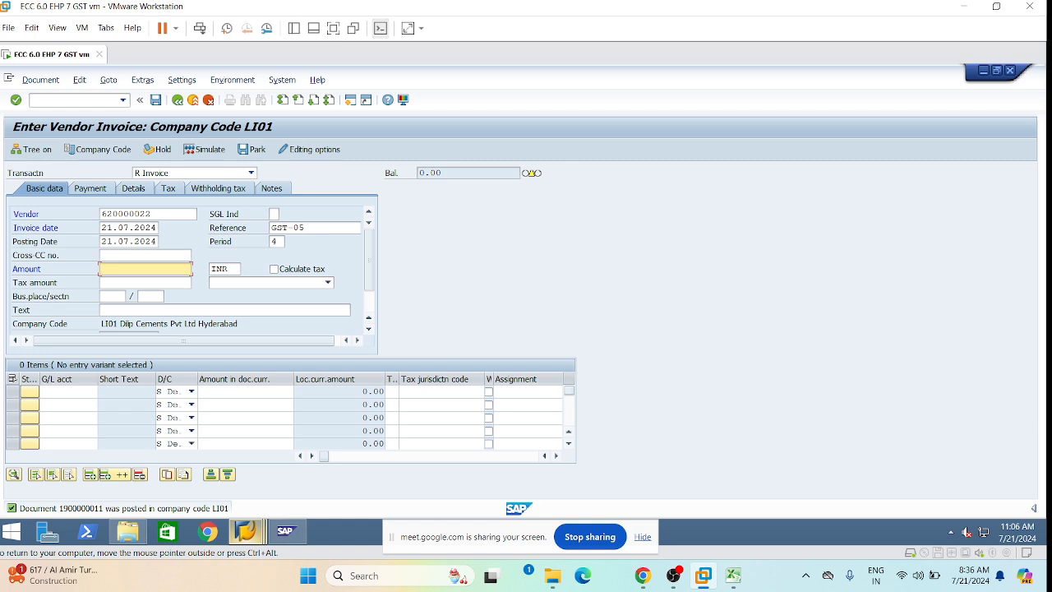
{"action": "left_click", "coordinate": [150, 296]}
{"action": "left_click", "coordinate": [155, 310]}
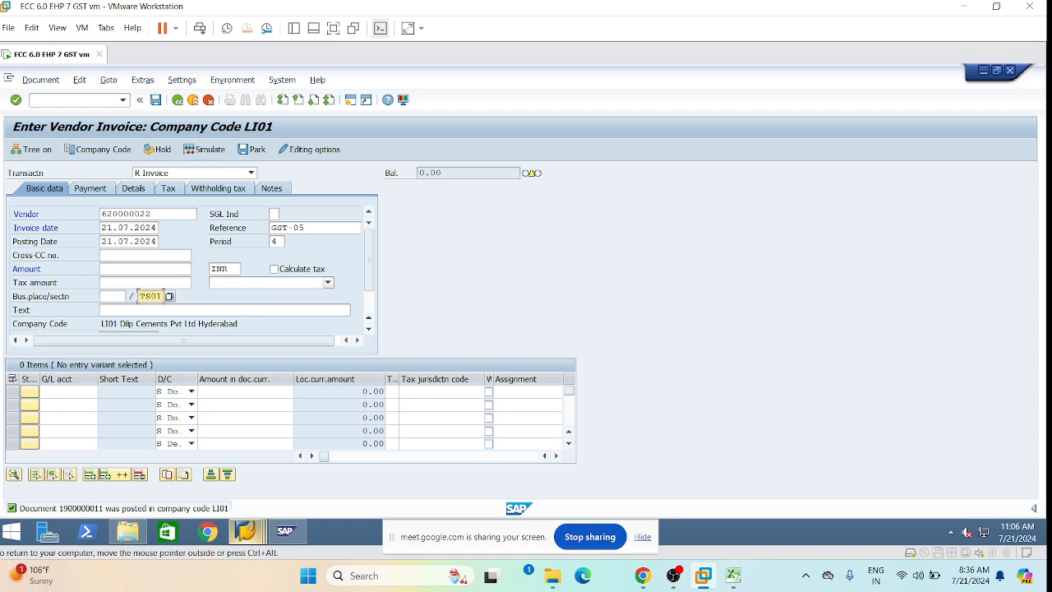
{"action": "left_click", "coordinate": [70, 391]}
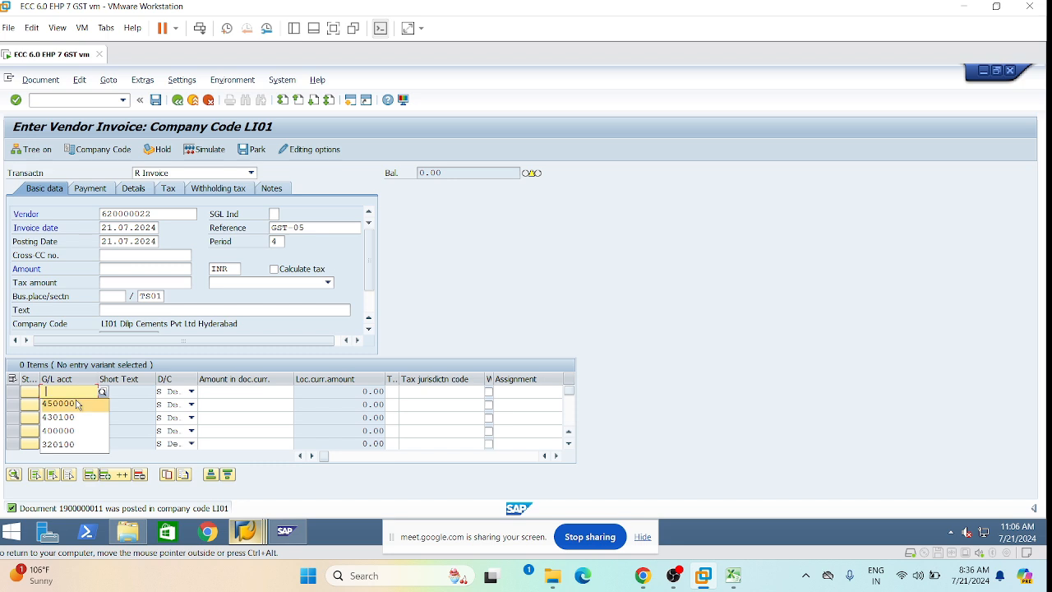
Enter G/L accounts 400000 and 450000 on the two items, each for 100000.
{"action": "left_click", "coordinate": [69, 430]}
{"action": "key", "text": "Down"}
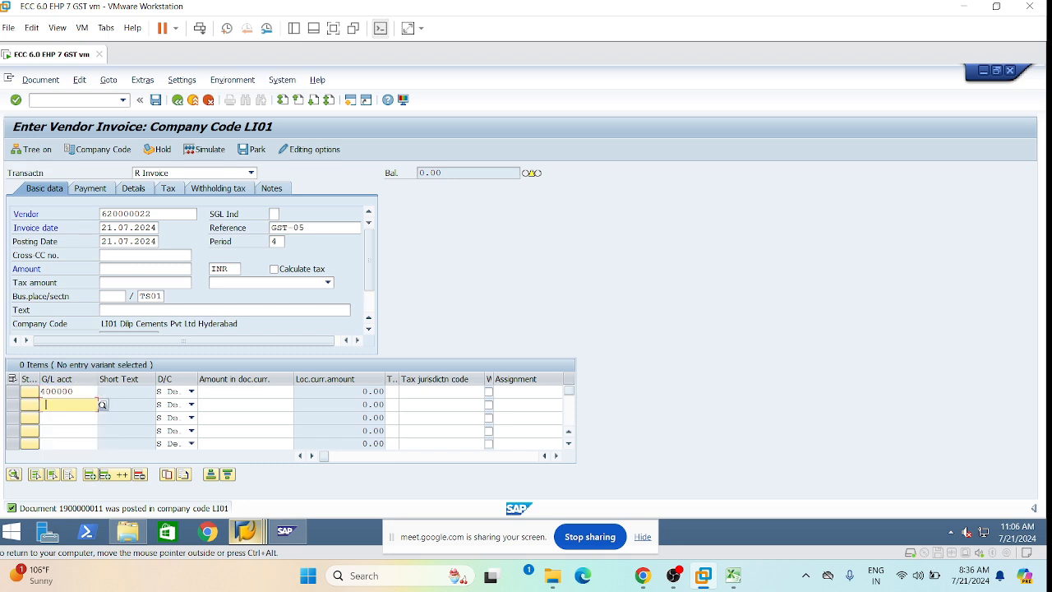
{"action": "left_click", "coordinate": [67, 417]}
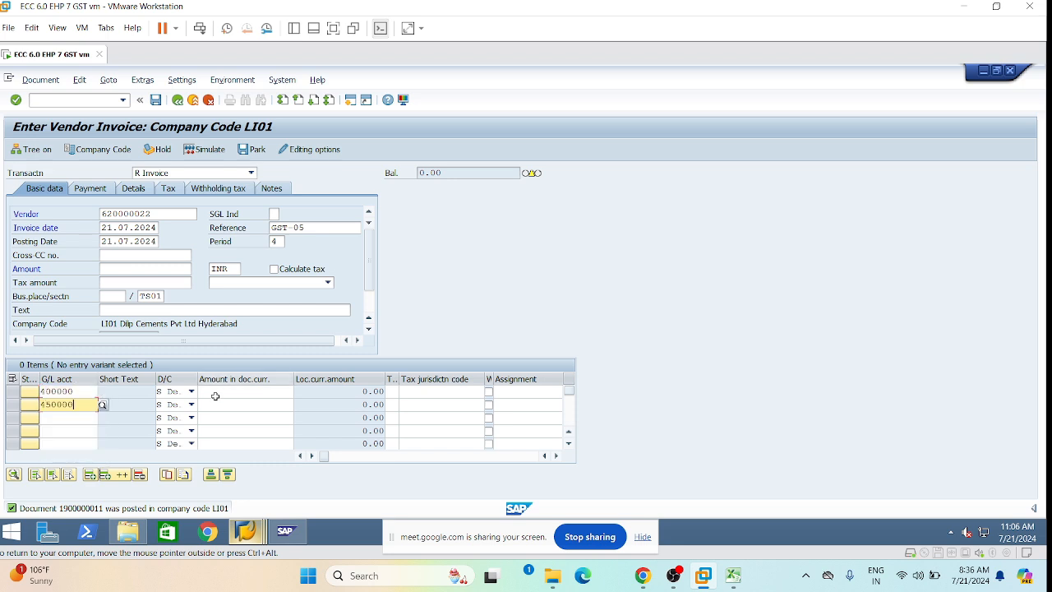
{"action": "left_click", "coordinate": [239, 391]}
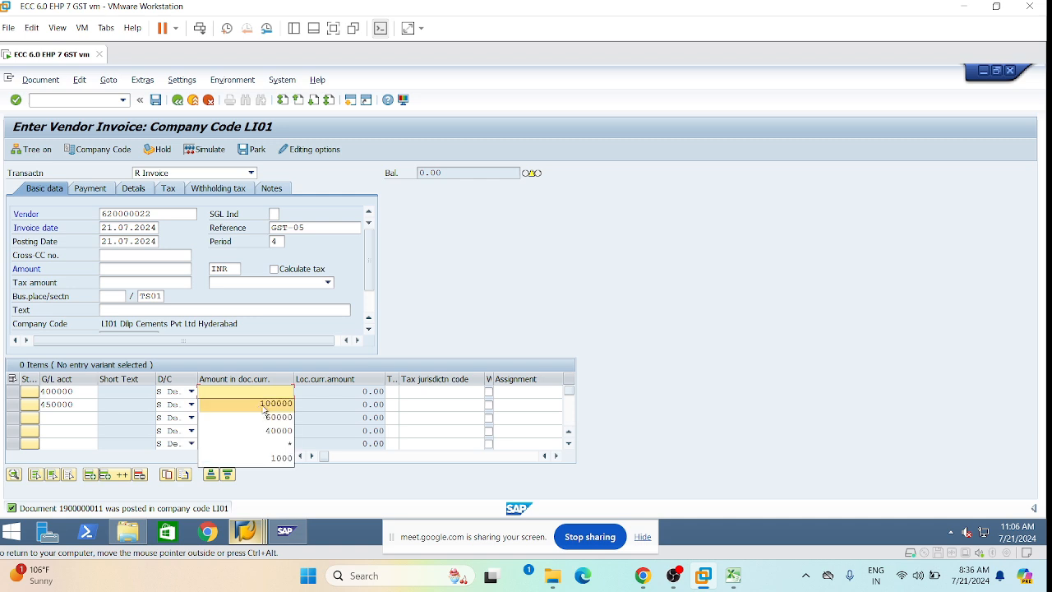
{"action": "left_click", "coordinate": [259, 403]}
{"action": "left_click", "coordinate": [259, 403]}
{"action": "left_click", "coordinate": [274, 417]}
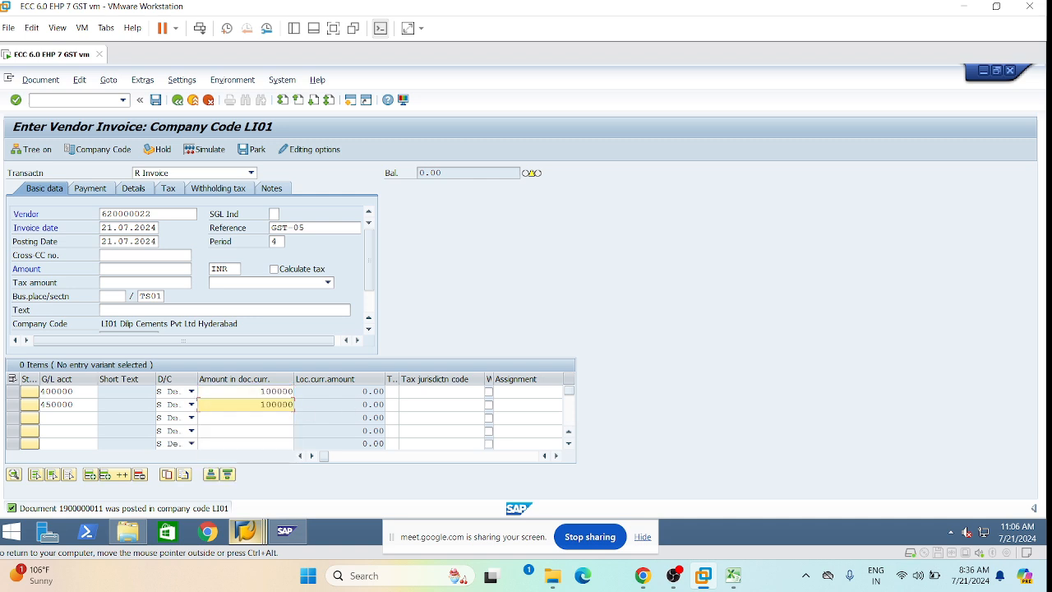
Assign tax code L1 to both invoice items.
{"action": "left_click", "coordinate": [392, 391]}
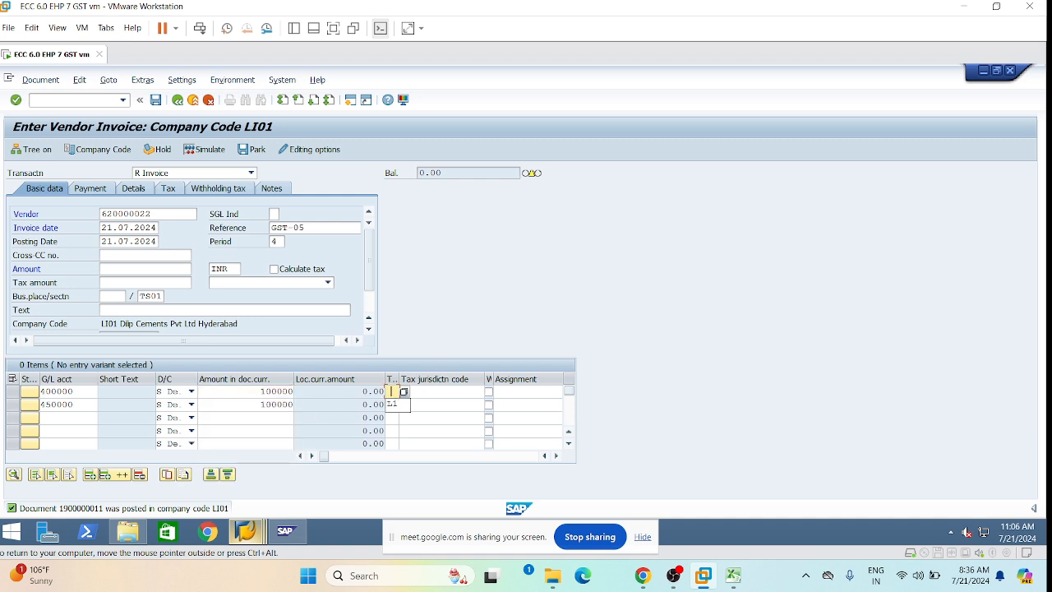
{"action": "left_click", "coordinate": [392, 404]}
{"action": "left_click", "coordinate": [392, 404]}
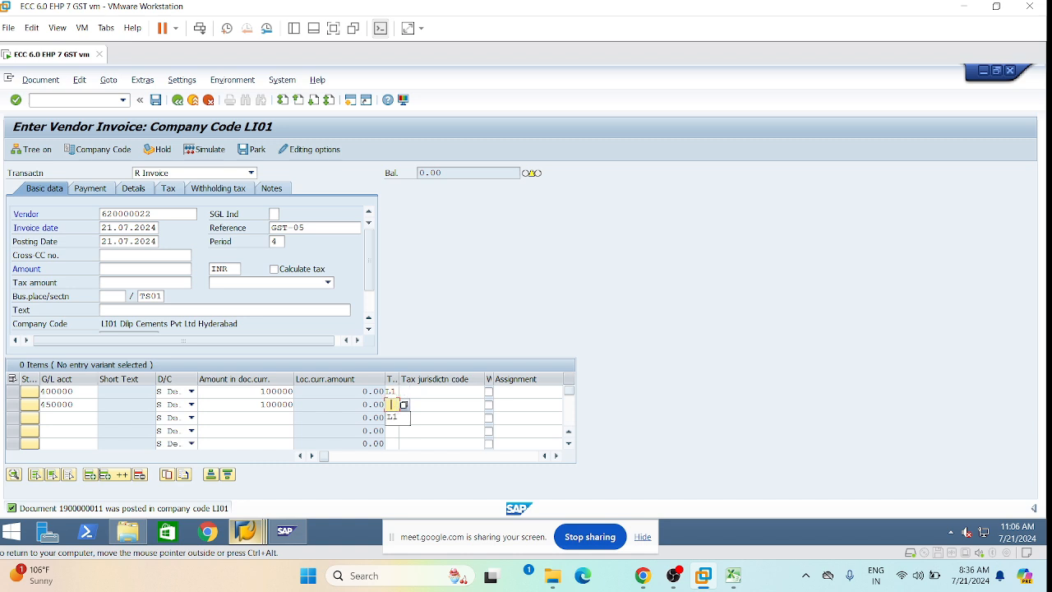
{"action": "left_click", "coordinate": [394, 417]}
{"action": "type", "text": "L1"}
Set business area LHYD on both invoice items.
{"action": "left_click", "coordinate": [416, 393]}
{"action": "key", "text": "Tab"}
{"action": "key", "text": "Tab"}
{"action": "key", "text": "Tab"}
{"action": "key", "text": "Tab"}
{"action": "key", "text": "Tab"}
{"action": "key", "text": "Tab"}
{"action": "key", "text": "Tab"}
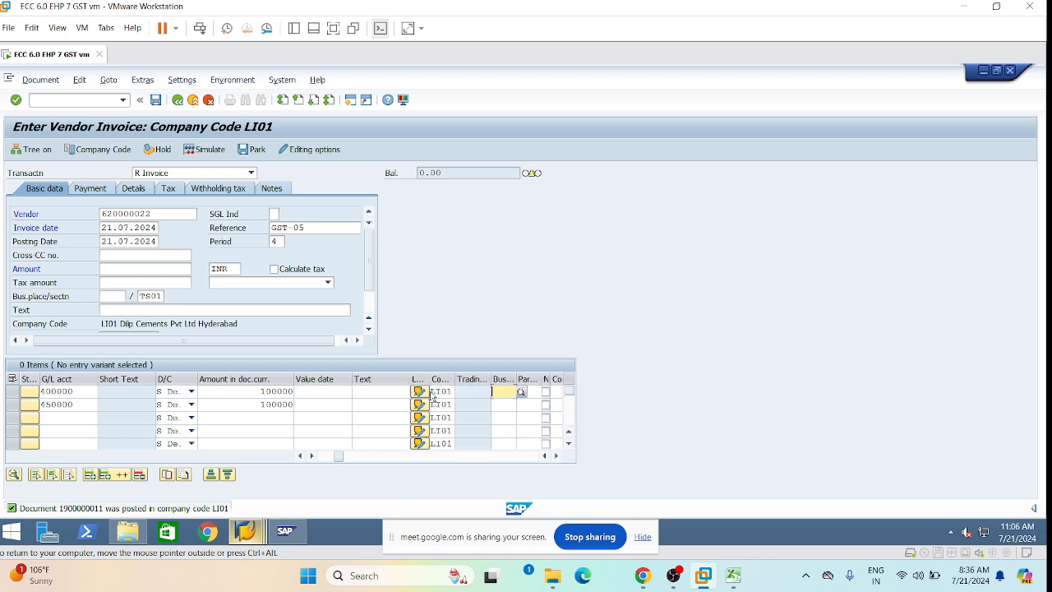
{"action": "left_click", "coordinate": [508, 403]}
{"action": "left_click", "coordinate": [503, 406]}
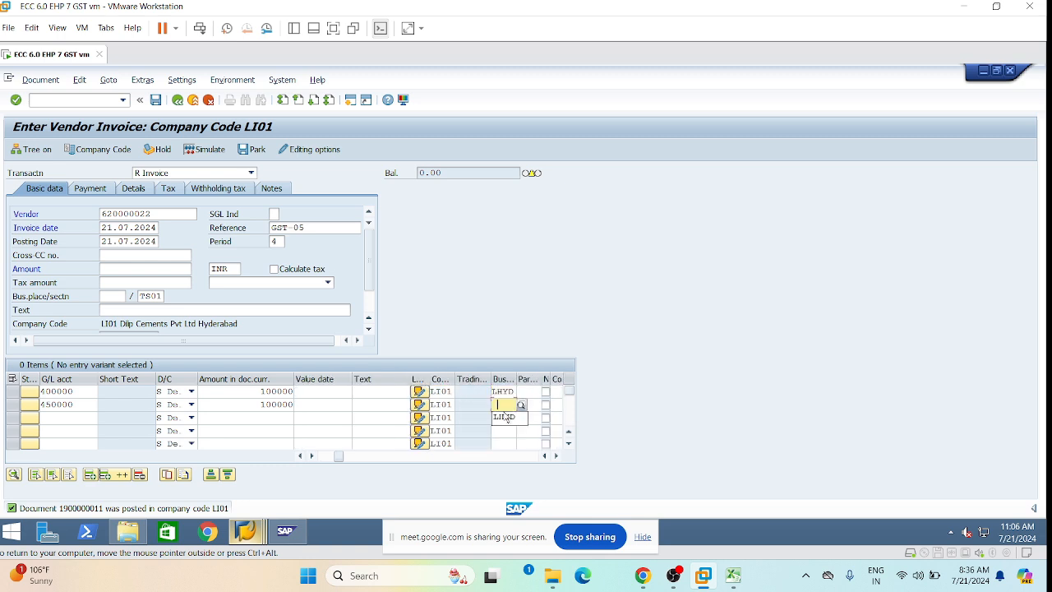
{"action": "left_click", "coordinate": [506, 417]}
Assign profit center 1000 to the first item and 9000 to the second.
{"action": "left_click", "coordinate": [503, 392]}
{"action": "key", "text": "Tab"}
{"action": "key", "text": "Tab"}
{"action": "key", "text": "Tab"}
{"action": "key", "text": "Tab"}
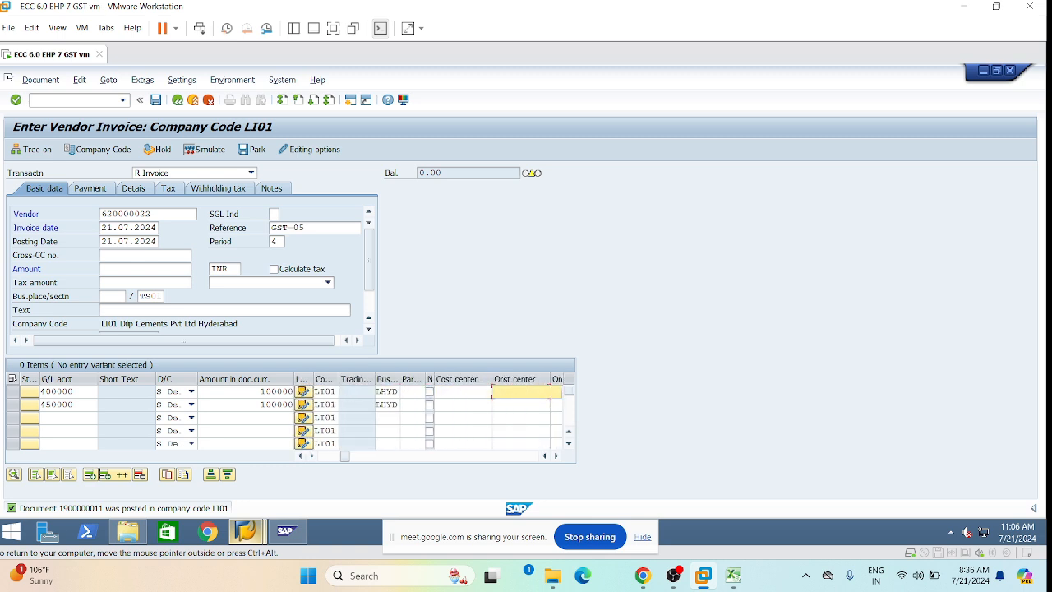
{"action": "key", "text": "Tab"}
{"action": "key", "text": "Tab"}
{"action": "key", "text": "Tab"}
{"action": "key", "text": "Tab"}
{"action": "key", "text": "Tab"}
{"action": "key", "text": "Tab"}
{"action": "key", "text": "Tab"}
{"action": "key", "text": "Tab"}
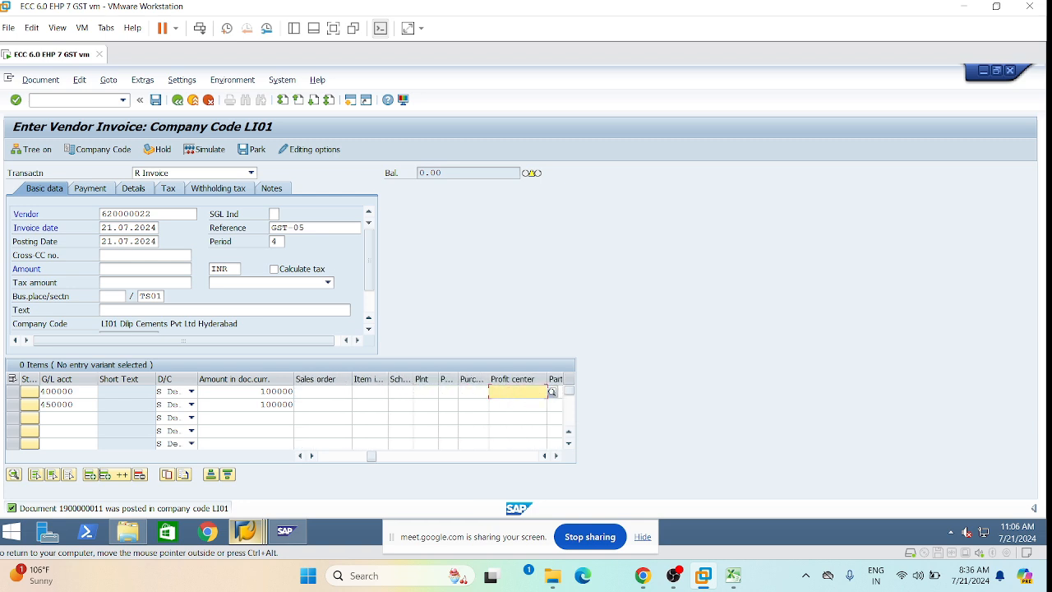
{"action": "left_click", "coordinate": [510, 406]}
{"action": "left_click", "coordinate": [510, 404]}
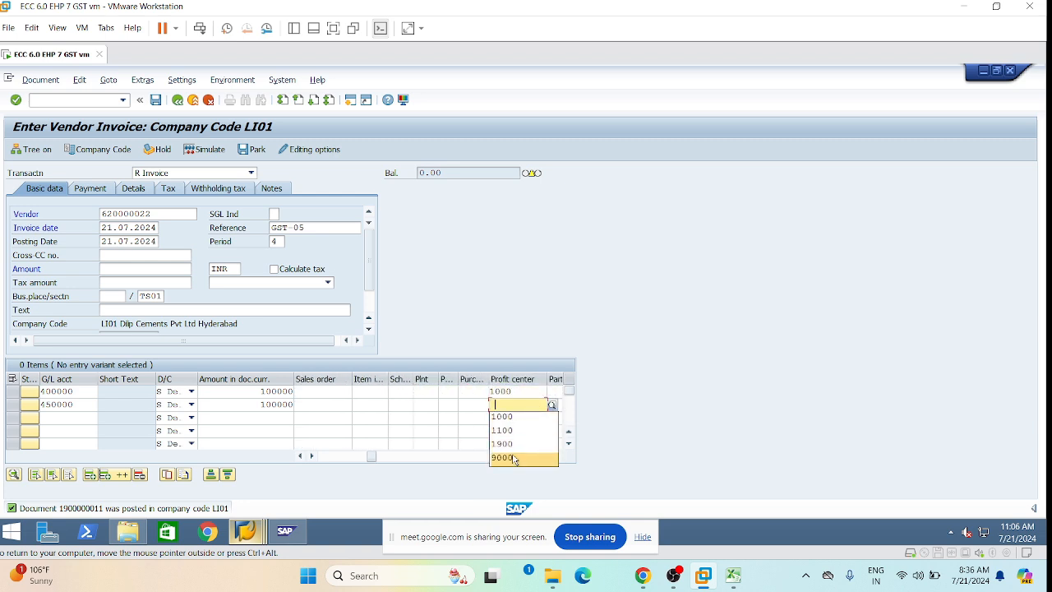
{"action": "left_click", "coordinate": [504, 457]}
{"action": "left_click_drag", "start_coordinate": [371, 457], "coordinate": [323, 456]}
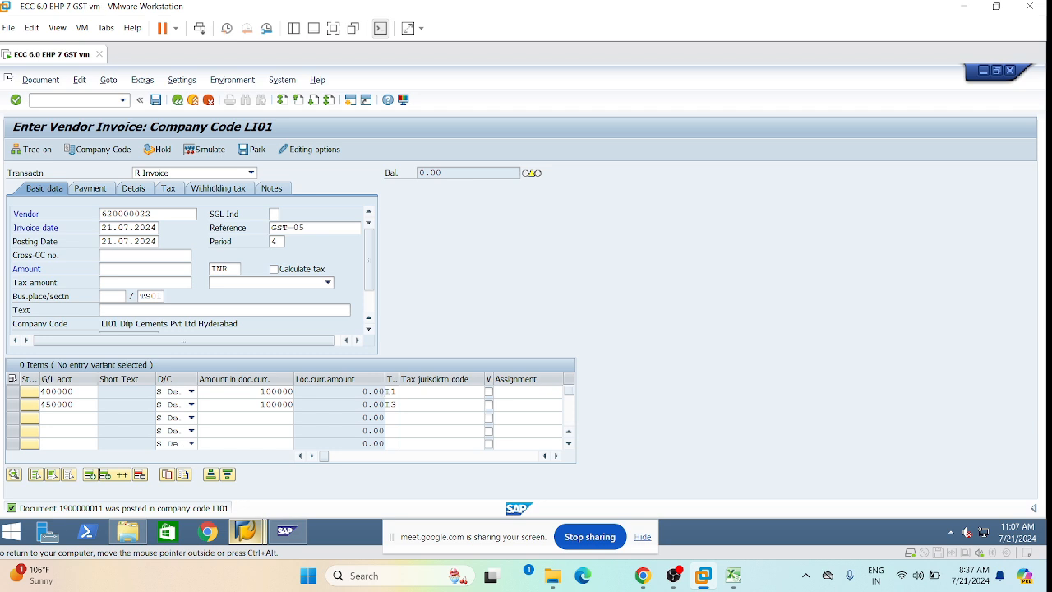
Turn on Calculate tax and validate the two line items with Enter.
{"action": "left_click", "coordinate": [82, 391]}
{"action": "left_click_drag", "start_coordinate": [74, 404], "coordinate": [41, 404]}
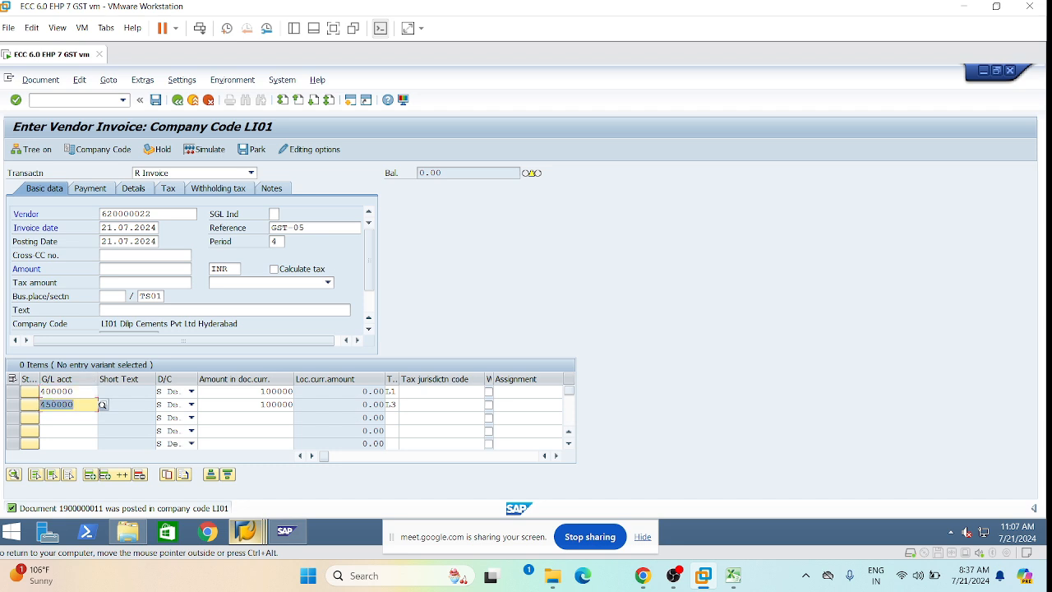
{"action": "left_click", "coordinate": [75, 404]}
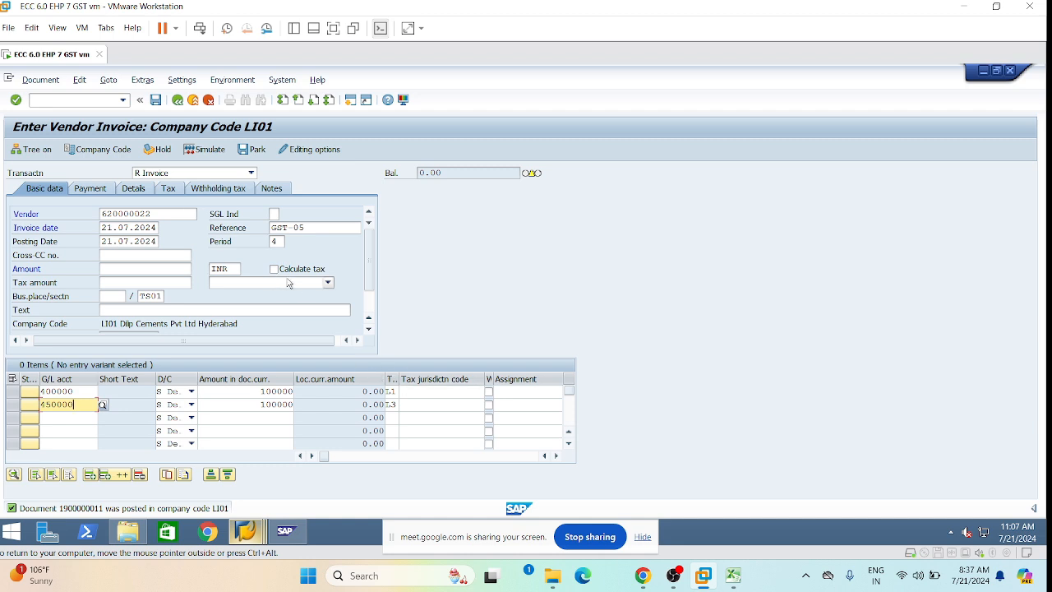
{"action": "left_click", "coordinate": [328, 283]}
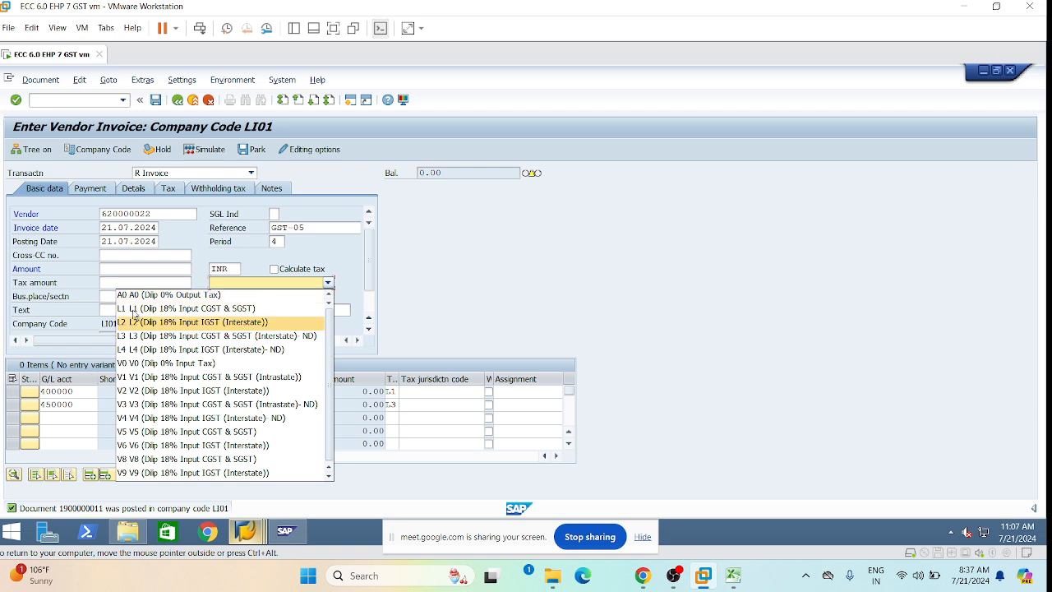
{"action": "left_click", "coordinate": [329, 280]}
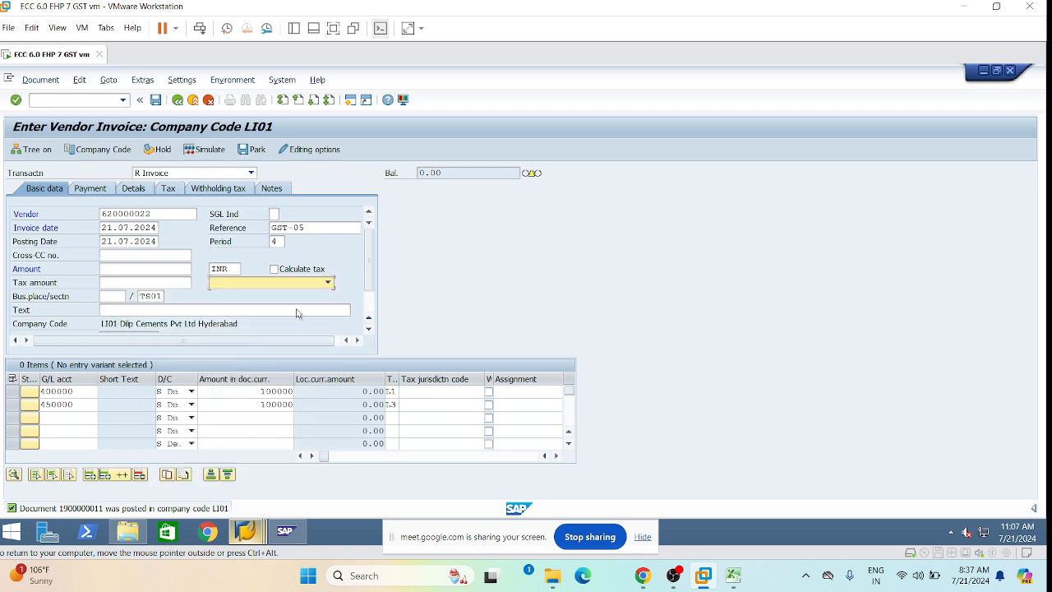
{"action": "left_click", "coordinate": [273, 269]}
{"action": "key", "text": "Return"}
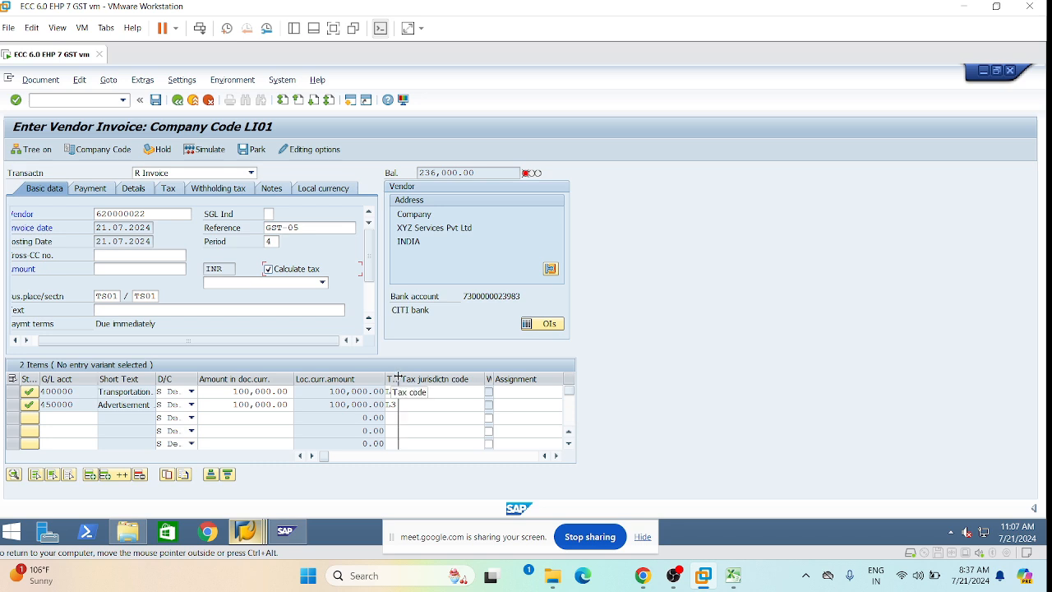
Widen the tax code column and scroll the item grid right to the profit center values.
{"action": "left_click_drag", "start_coordinate": [398, 379], "coordinate": [409, 379]}
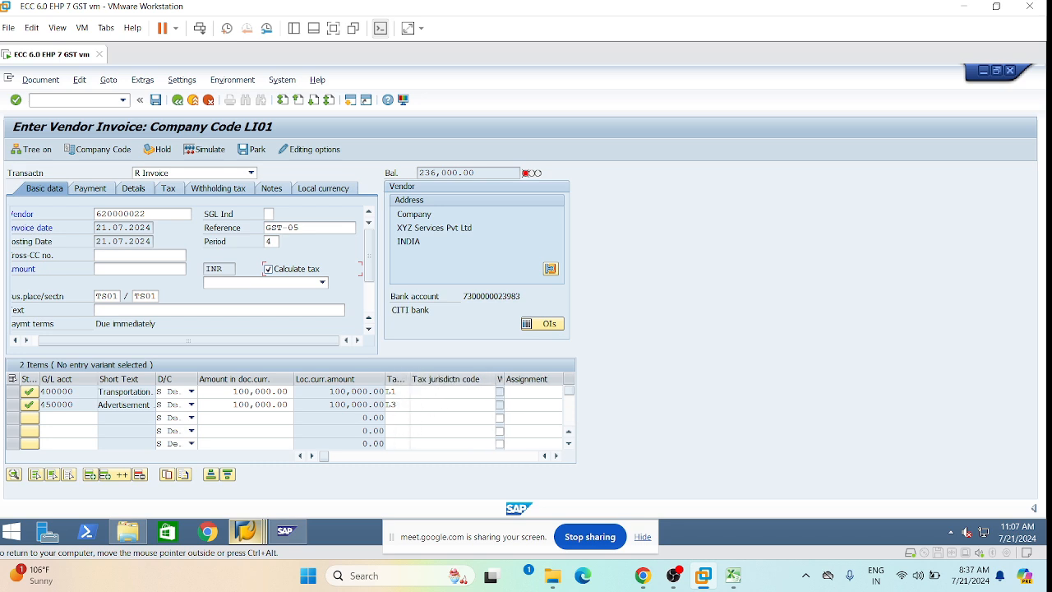
{"action": "left_click", "coordinate": [556, 455]}
{"action": "left_click", "coordinate": [555, 455]}
{"action": "left_click", "coordinate": [556, 455]}
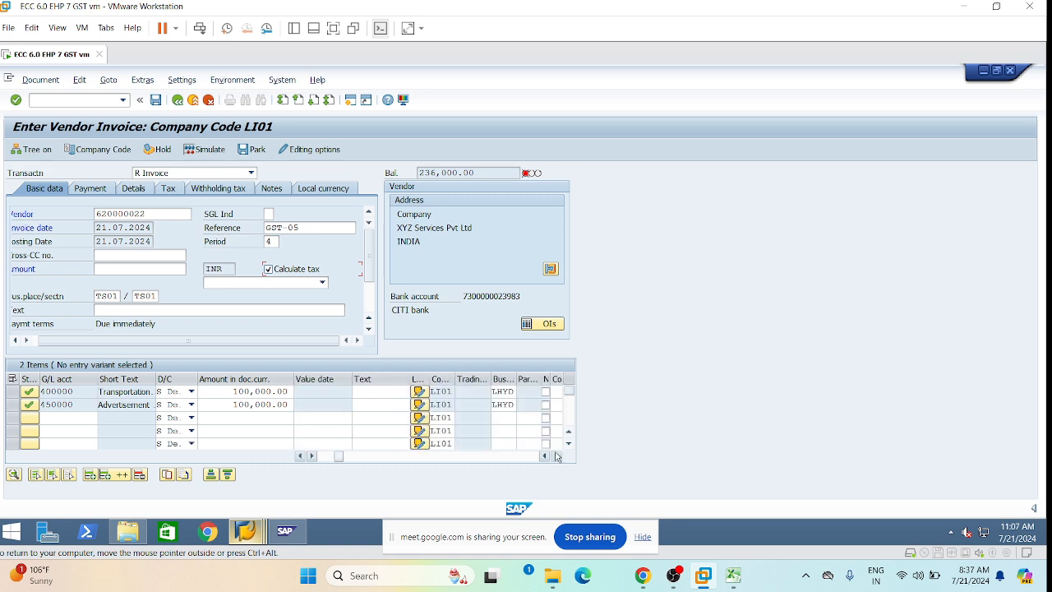
{"action": "left_click", "coordinate": [555, 455]}
{"action": "left_click", "coordinate": [555, 455]}
{"action": "left_click", "coordinate": [555, 455]}
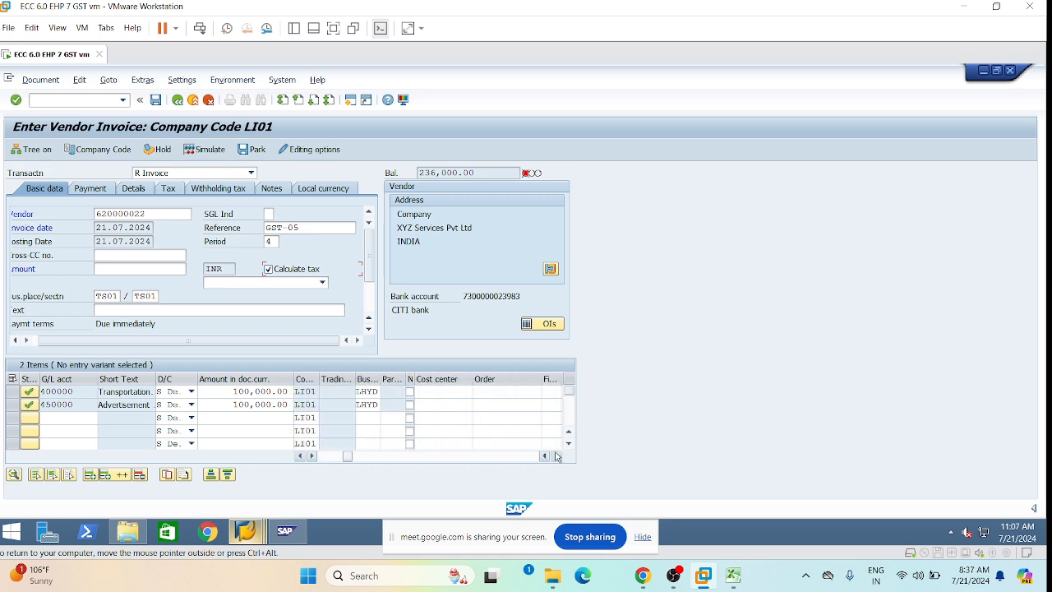
{"action": "left_click", "coordinate": [555, 455]}
{"action": "left_click", "coordinate": [556, 456]}
{"action": "left_click", "coordinate": [555, 455]}
{"action": "left_click", "coordinate": [555, 456]}
{"action": "left_click", "coordinate": [556, 455]}
{"action": "left_click", "coordinate": [556, 455]}
{"action": "left_click", "coordinate": [555, 456]}
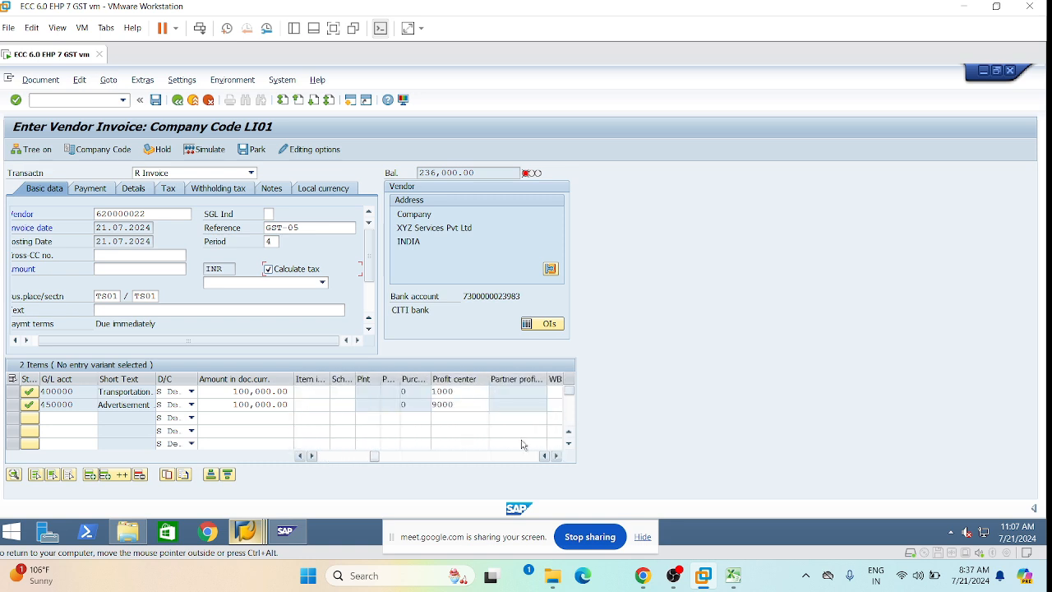
{"action": "left_click", "coordinate": [474, 391]}
Change the second item's profit center from 9000 to 1000 and scroll the grid back left.
{"action": "left_click", "coordinate": [468, 405]}
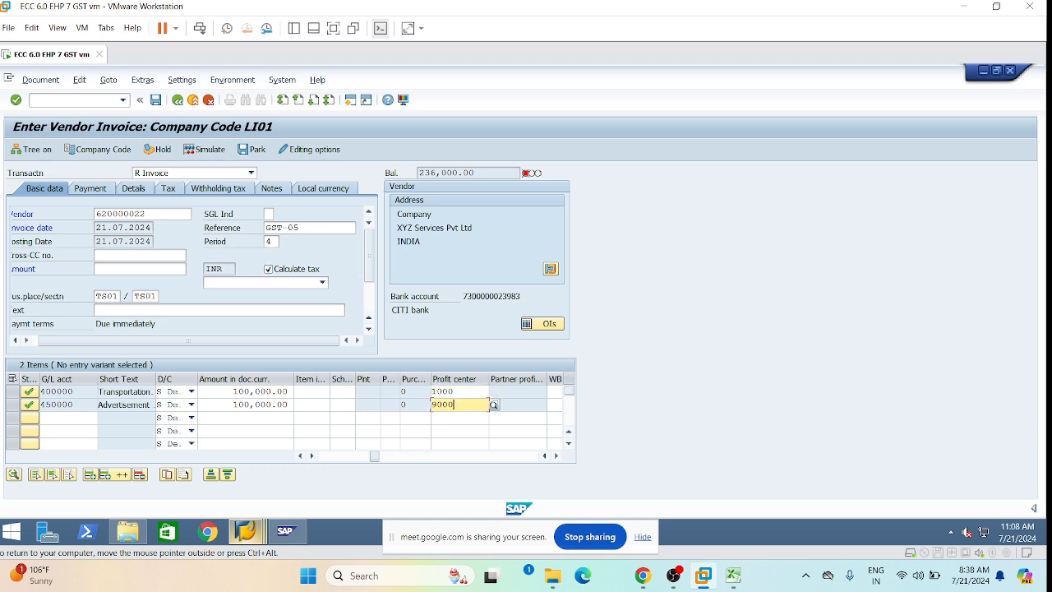
{"action": "left_click", "coordinate": [469, 392]}
{"action": "left_click", "coordinate": [469, 404]}
{"action": "mouse_move", "coordinate": [375, 461]}
{"action": "left_mouse_down"}
{"action": "mouse_move", "coordinate": [315, 468]}
{"action": "mouse_move", "coordinate": [379, 469]}
{"action": "left_mouse_up"}
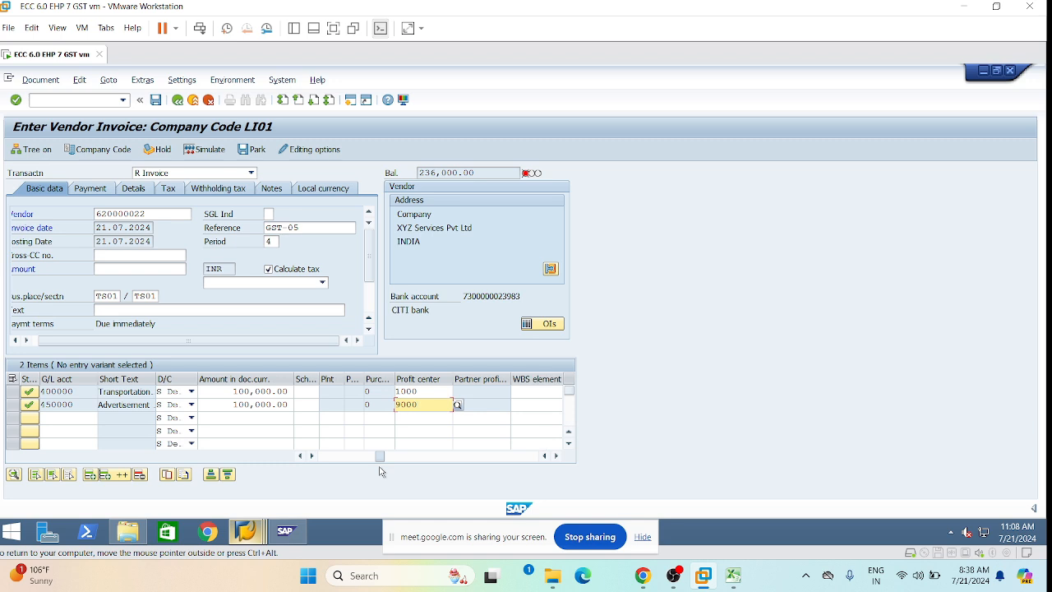
{"action": "double_click", "coordinate": [407, 404]}
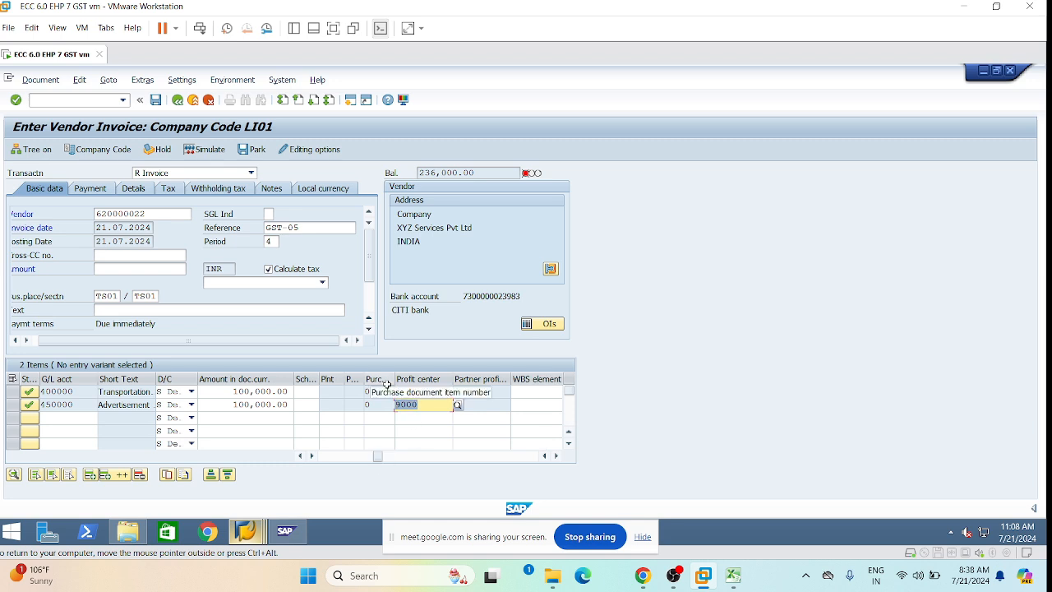
{"action": "type", "text": "1000"}
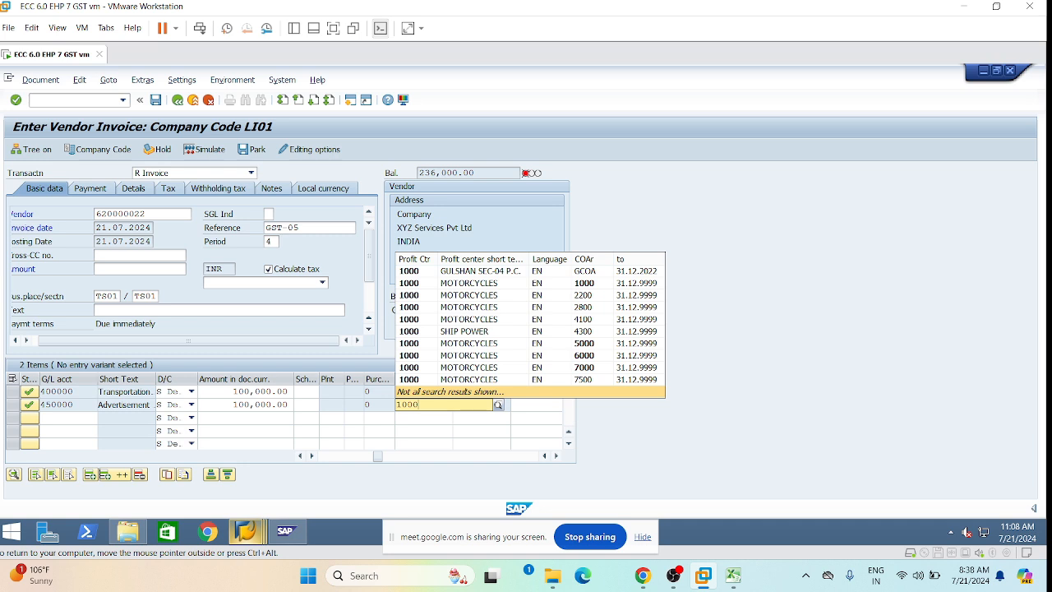
{"action": "left_click", "coordinate": [356, 429]}
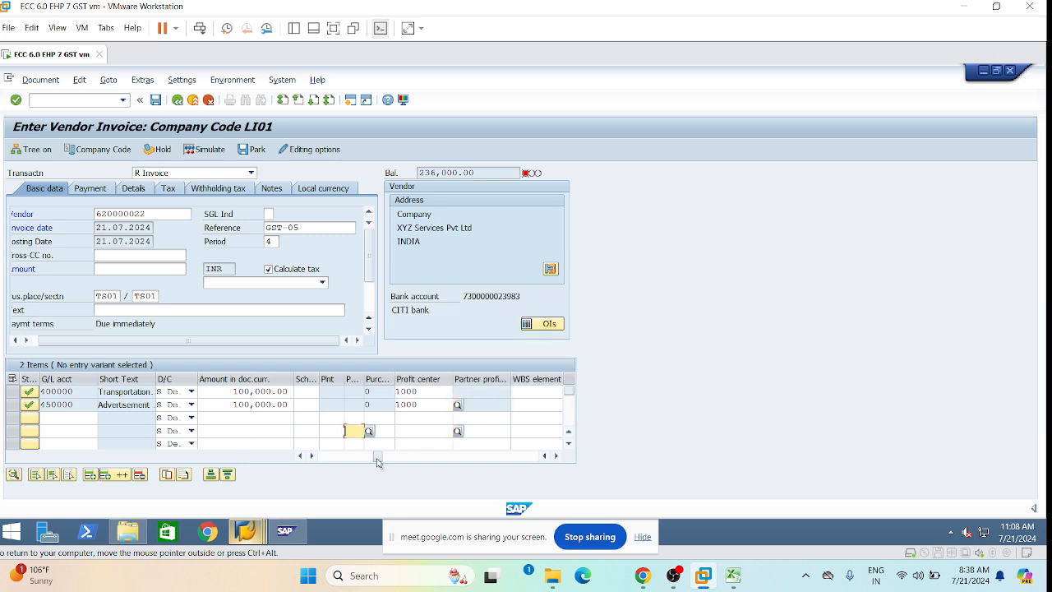
{"action": "left_click_drag", "start_coordinate": [376, 459], "coordinate": [325, 460]}
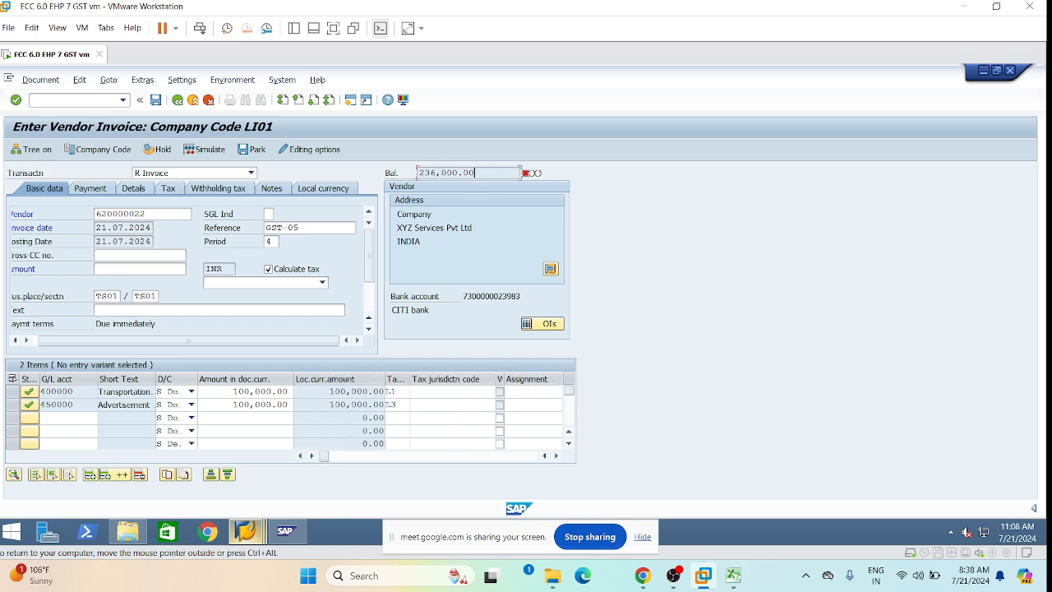
Copy the 236,000.00 balance into the invoice Amount field so the balance becomes 0.00.
{"action": "left_click_drag", "start_coordinate": [475, 173], "coordinate": [417, 172]}
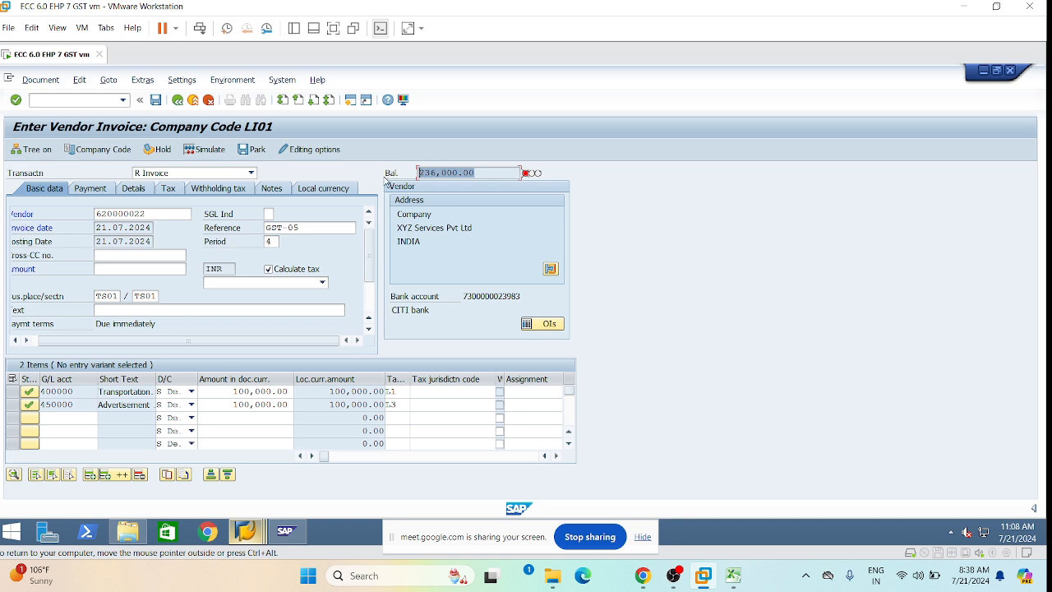
{"action": "key", "text": "ctrl+c"}
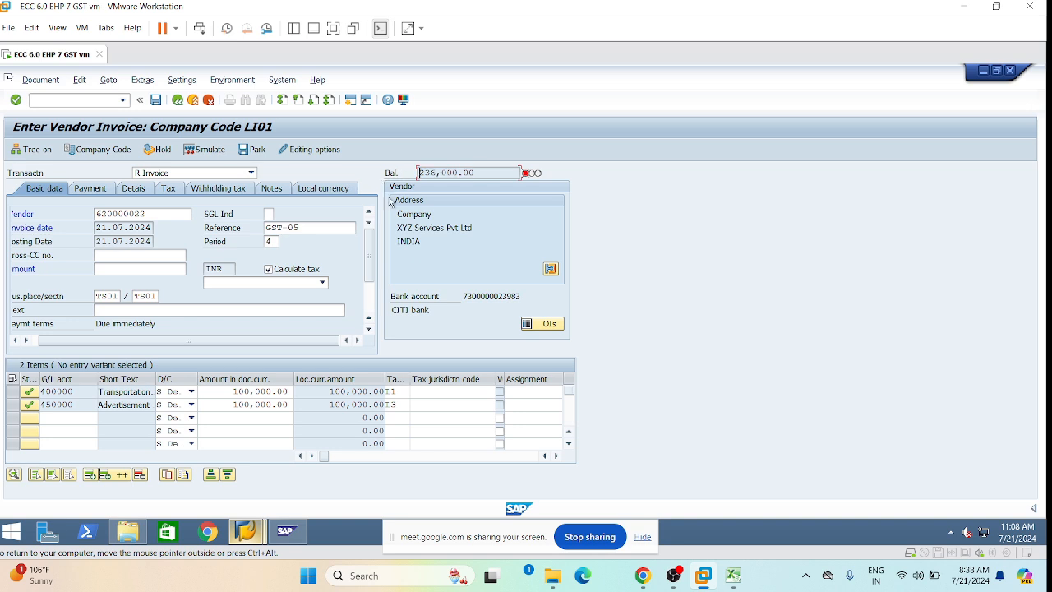
{"action": "left_click", "coordinate": [122, 268]}
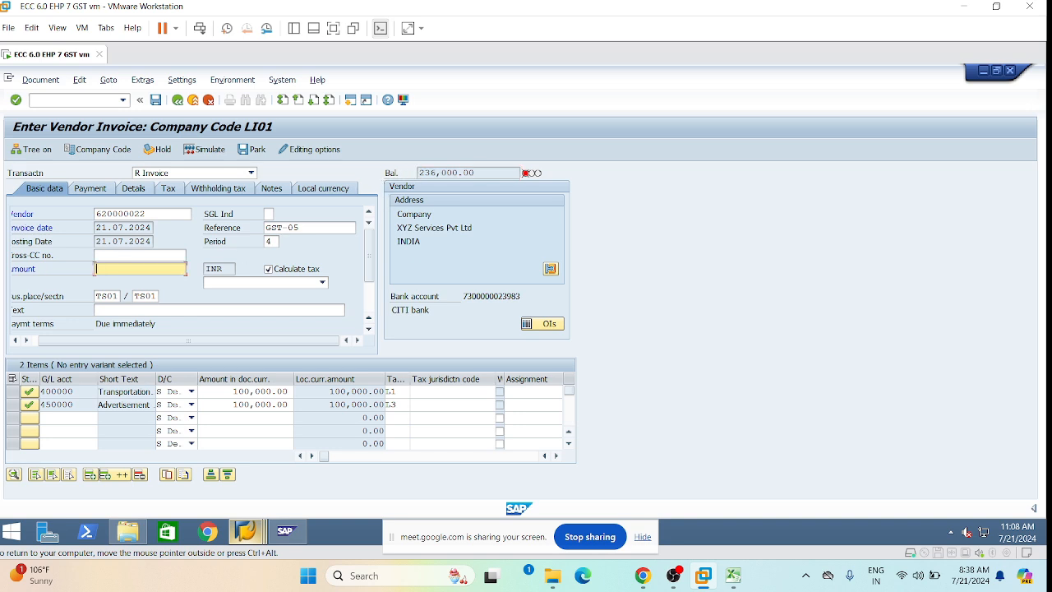
{"action": "key", "text": "ctrl+v"}
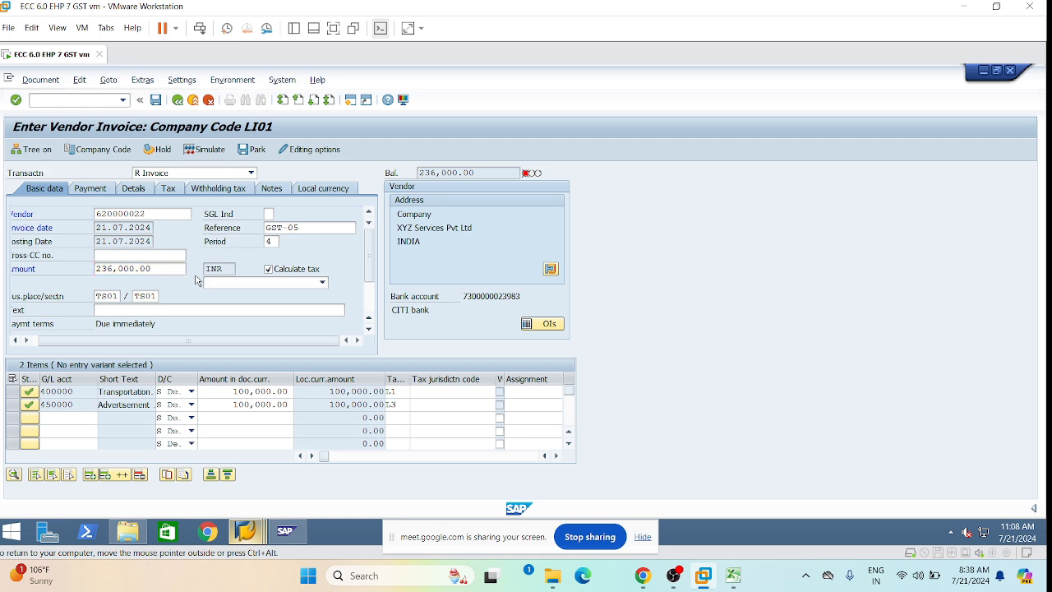
{"action": "key", "text": "Return"}
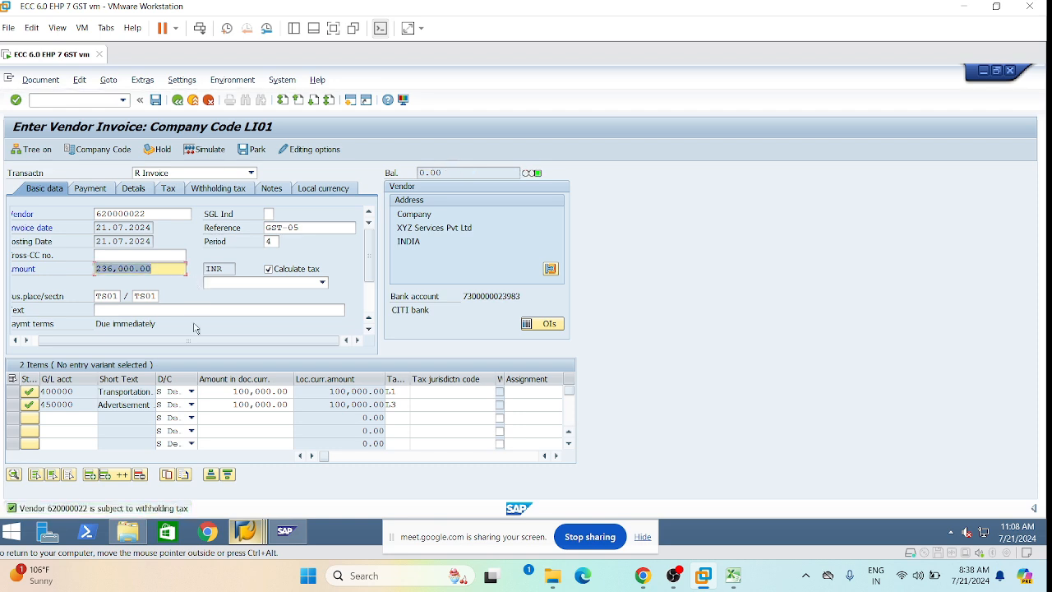
{"action": "left_click", "coordinate": [40, 79]}
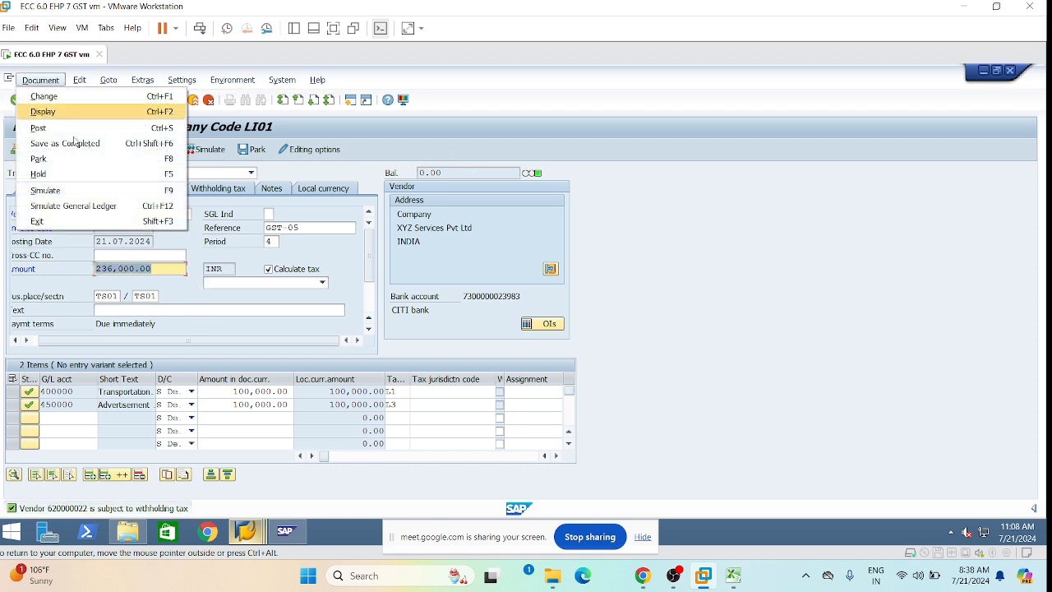
Simulate the invoice to review its postings, then post it.
{"action": "left_click", "coordinate": [125, 189]}
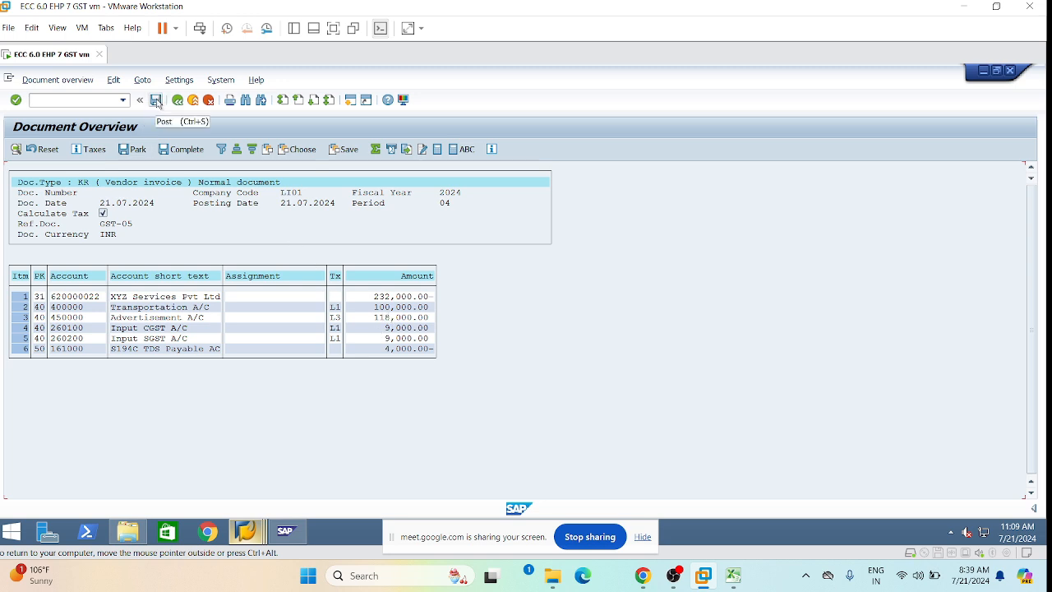
{"action": "left_click", "coordinate": [156, 102]}
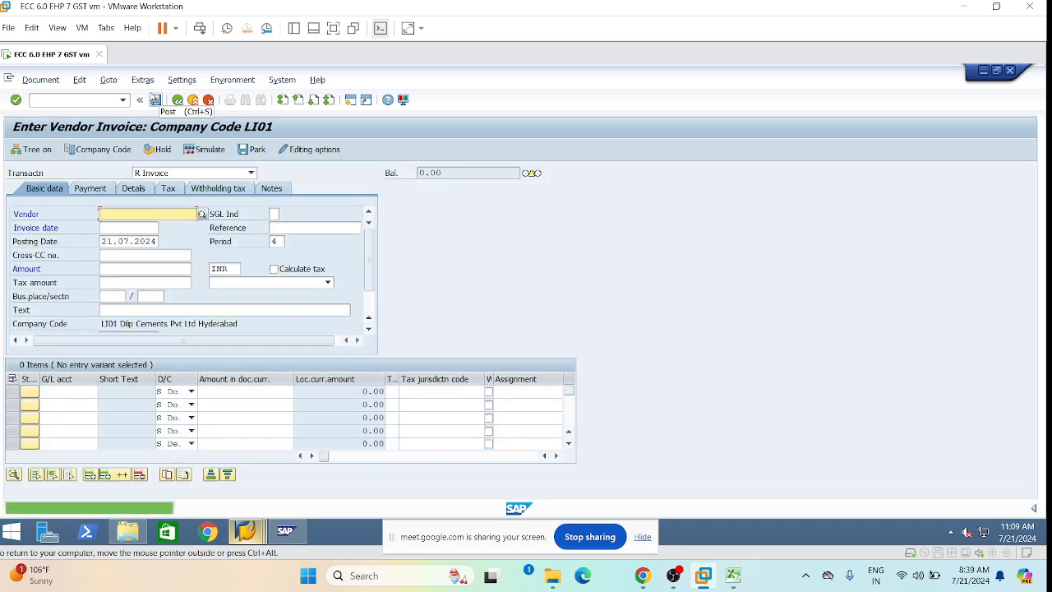
{"action": "left_click", "coordinate": [40, 79]}
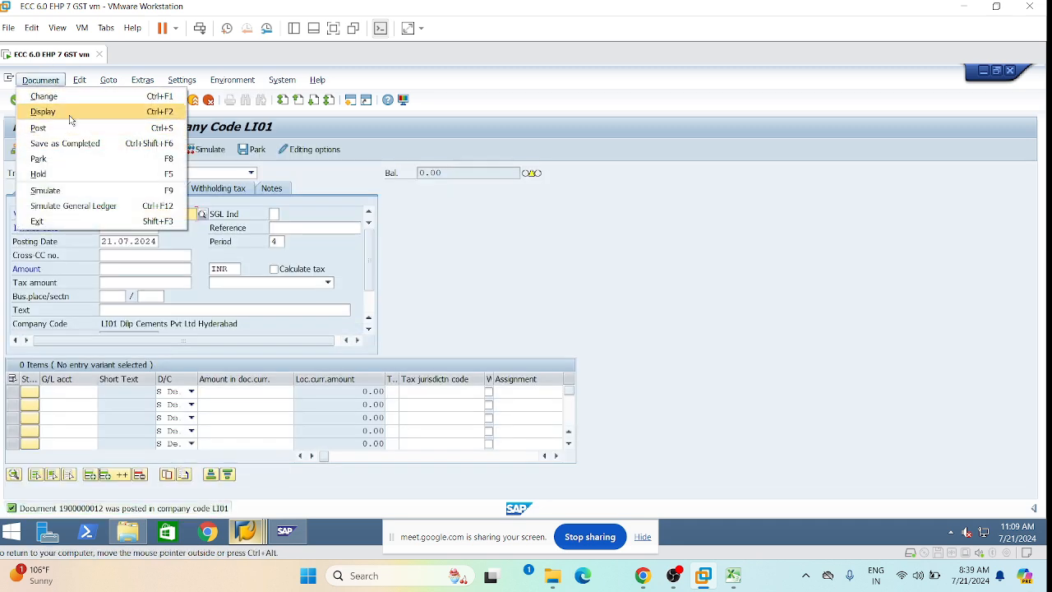
{"action": "left_click", "coordinate": [70, 118]}
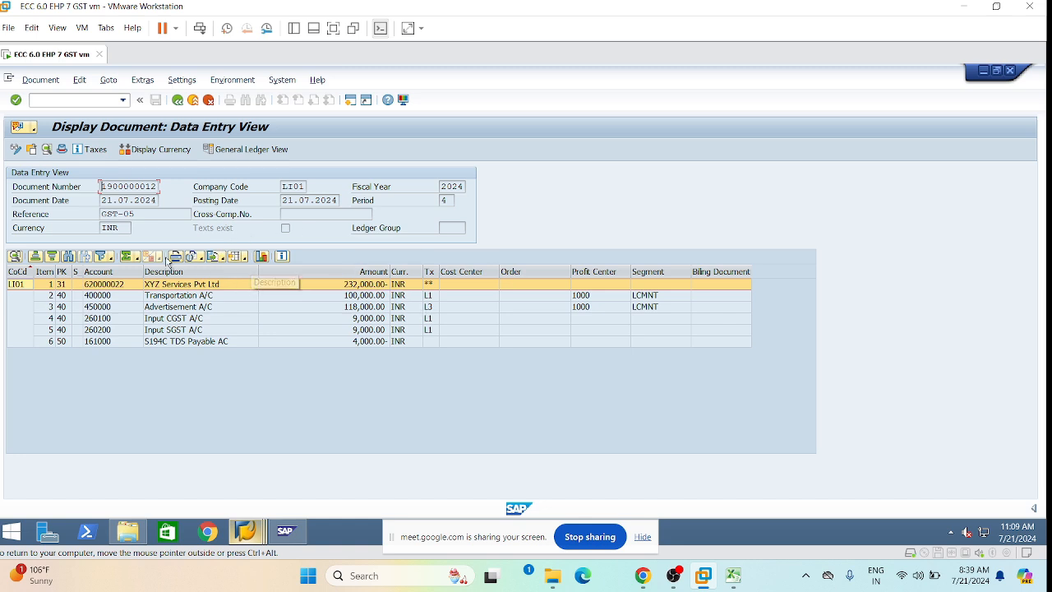
{"action": "left_click", "coordinate": [251, 150]}
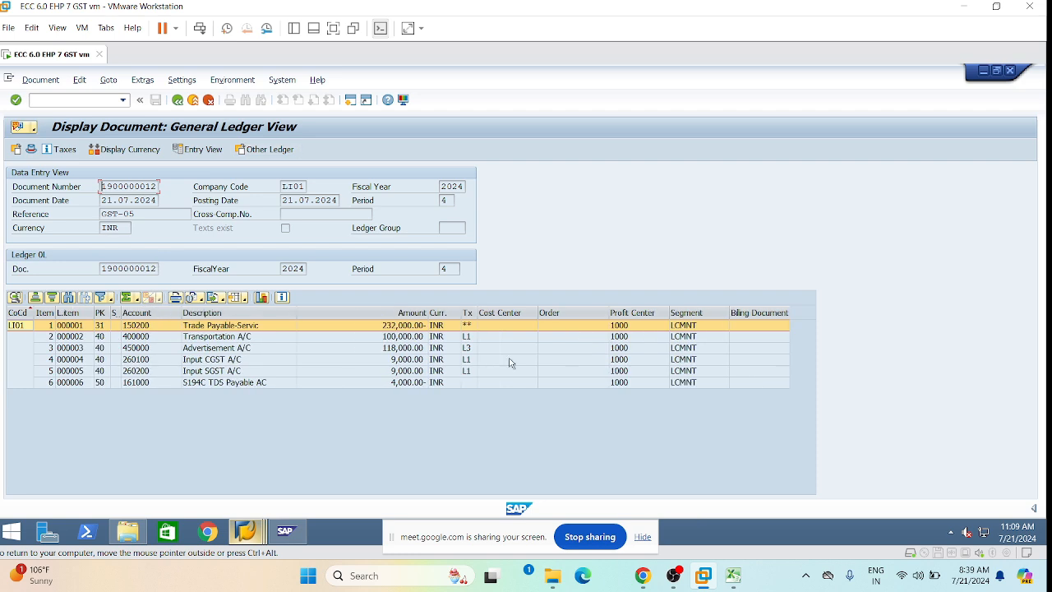
Select the Advertisement A/C line, then enter /nfb60 for a new vendor invoice.
{"action": "left_click", "coordinate": [457, 349]}
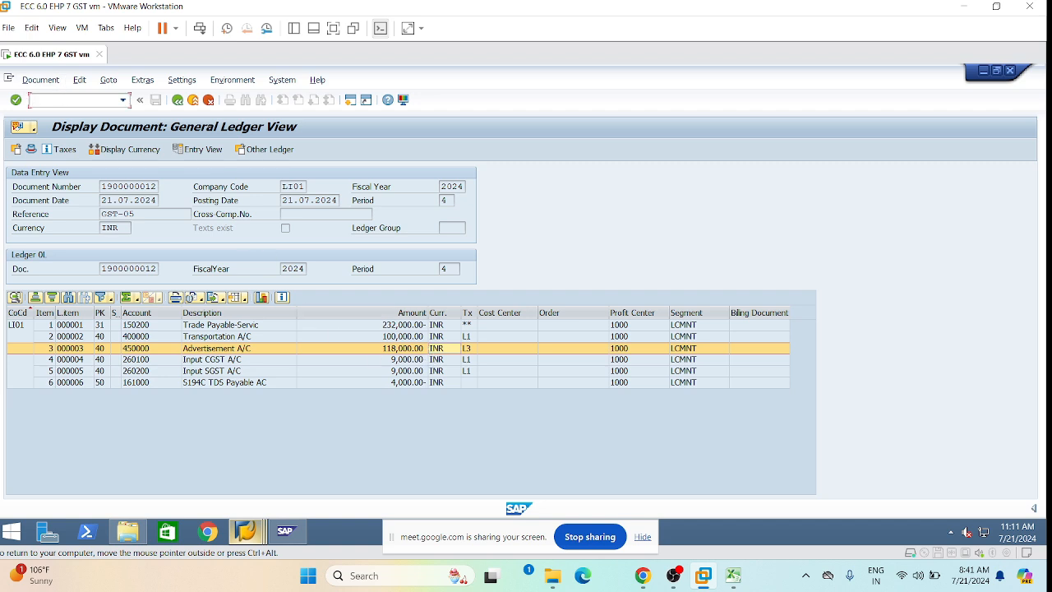
{"action": "type", "text": "/nfb60"}
Start FB60 and fill vendor 620000022, invoice date 21.07.2024 and reference GST-06.
{"action": "key", "text": "Return"}
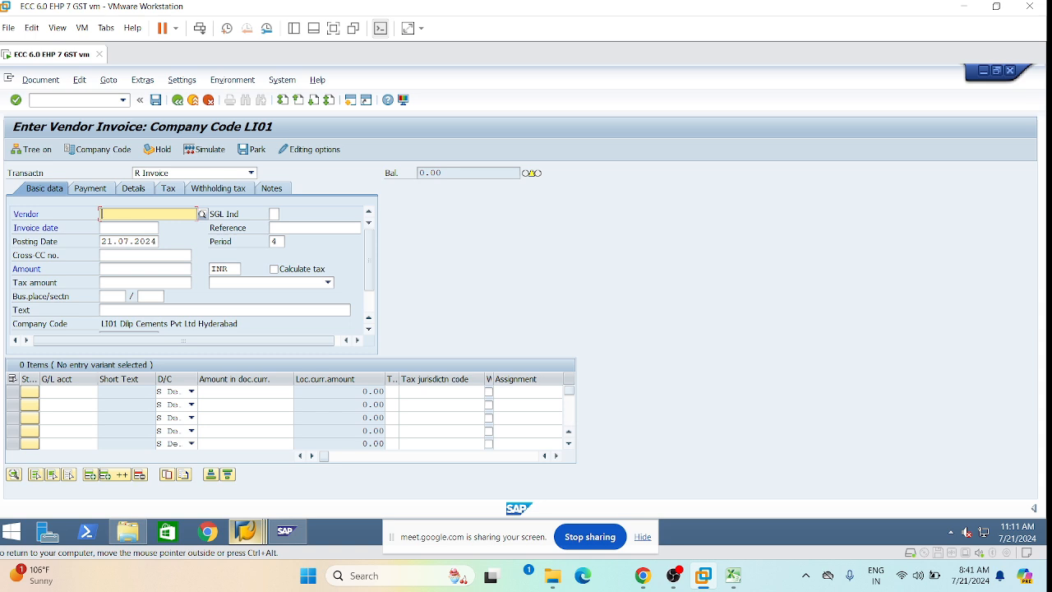
{"action": "left_click", "coordinate": [100, 213]}
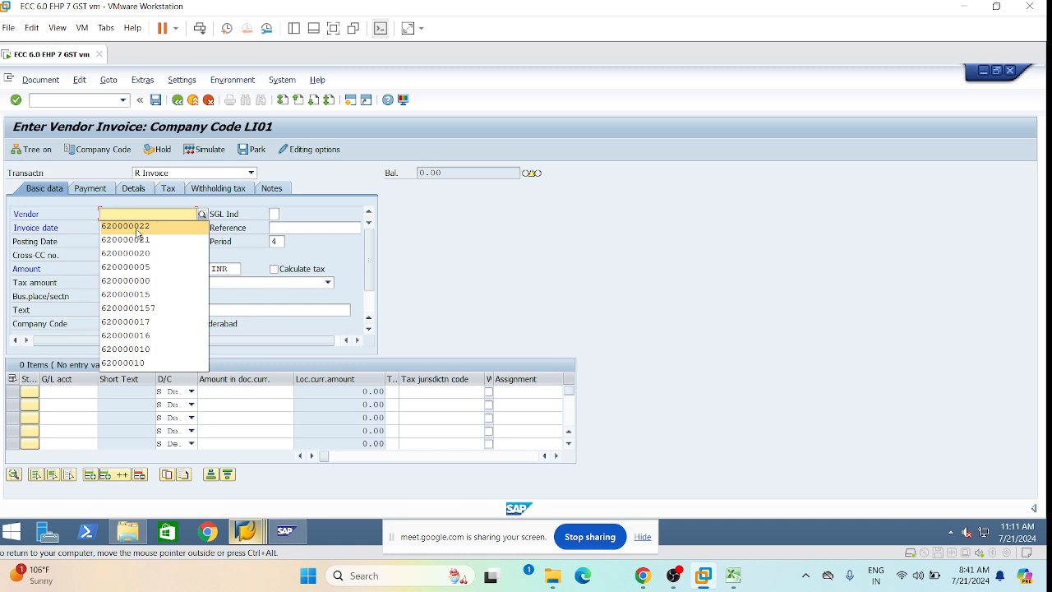
{"action": "left_click", "coordinate": [137, 228]}
{"action": "left_click", "coordinate": [135, 228]}
{"action": "left_click", "coordinate": [135, 241]}
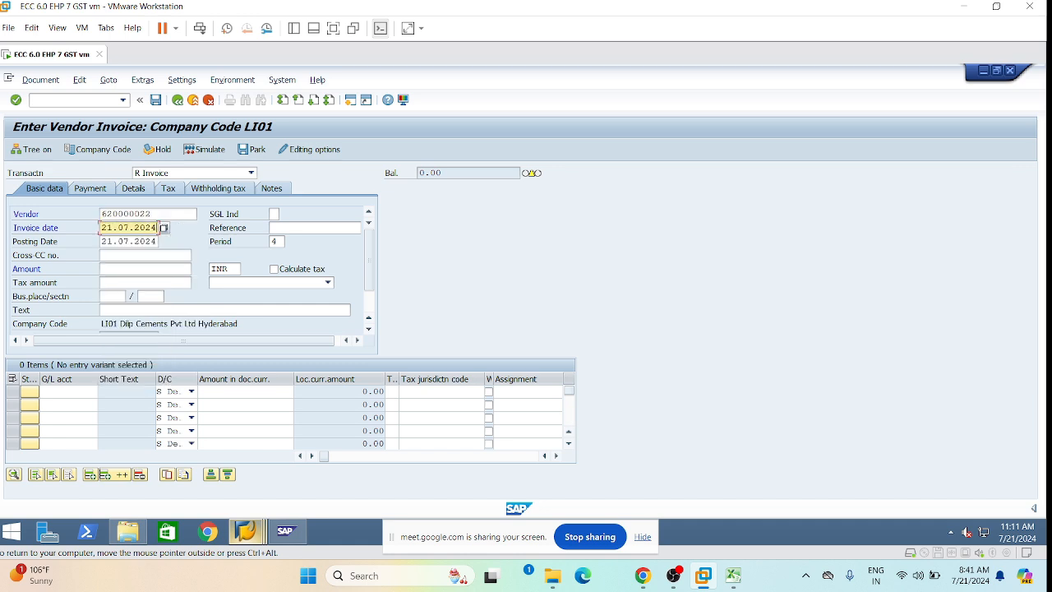
{"action": "double_click", "coordinate": [301, 228]}
{"action": "left_click", "coordinate": [302, 240]}
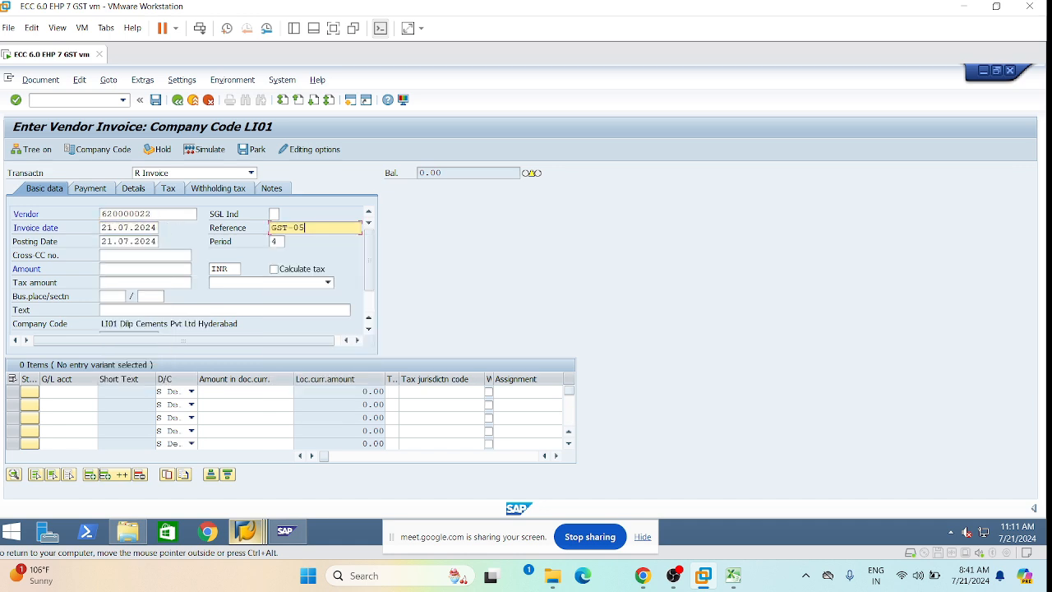
{"action": "key", "text": "BackSpace"}
{"action": "type", "text": "6"}
{"action": "left_click", "coordinate": [138, 269]}
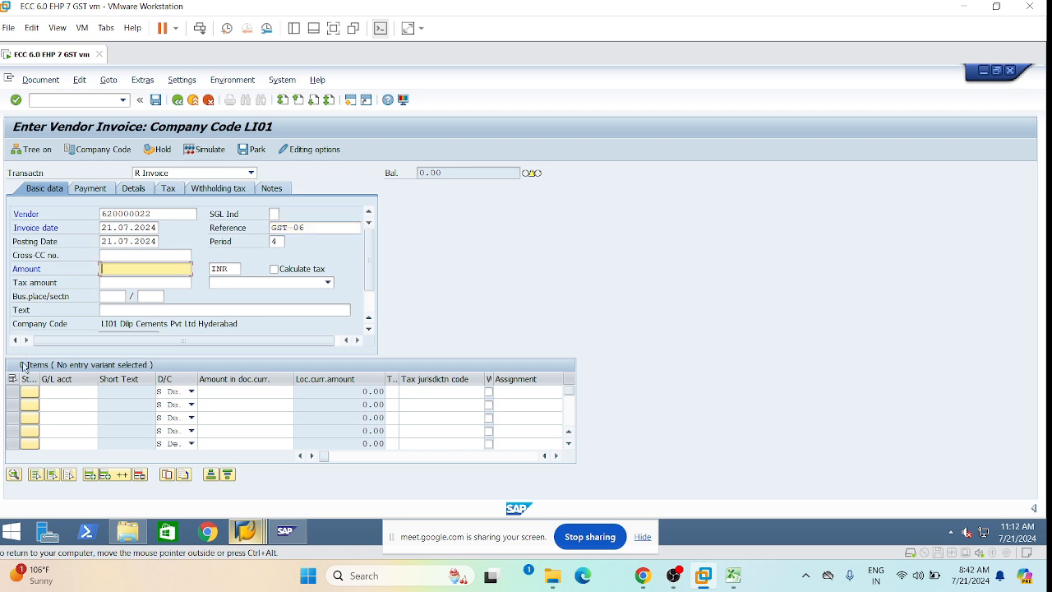
Pick G/L accounts 430100 and 450000 for the two line items.
{"action": "left_click", "coordinate": [67, 392]}
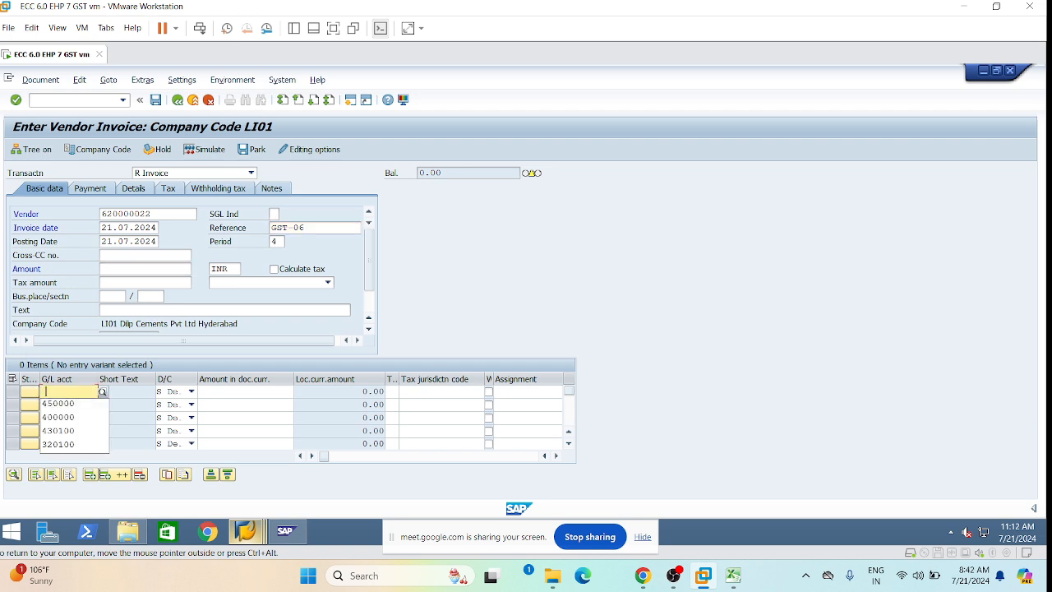
{"action": "left_click", "coordinate": [64, 431]}
{"action": "left_click", "coordinate": [46, 404]}
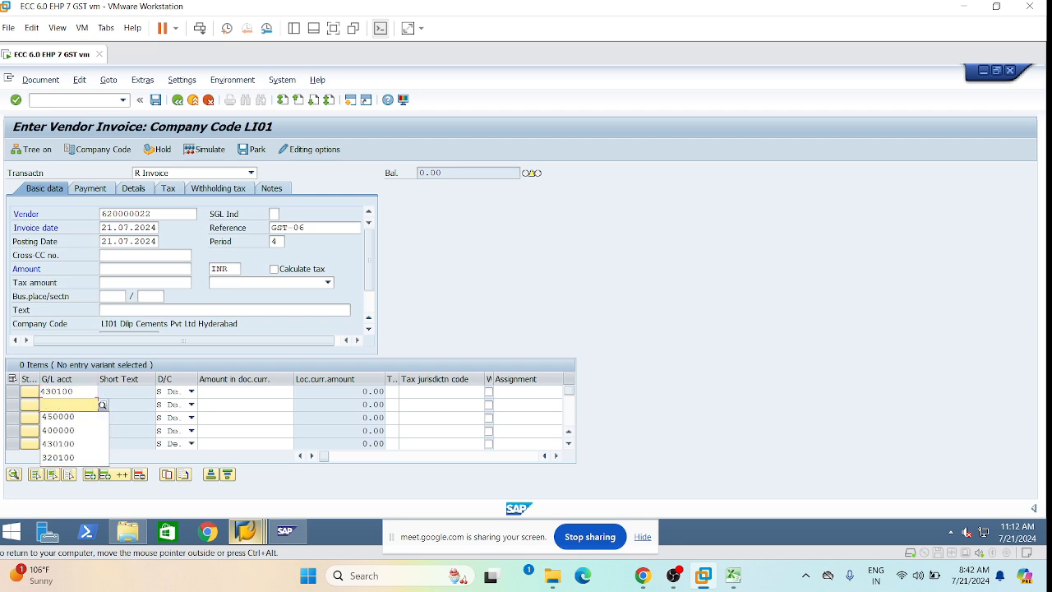
{"action": "left_click", "coordinate": [64, 420]}
{"action": "left_click", "coordinate": [233, 392]}
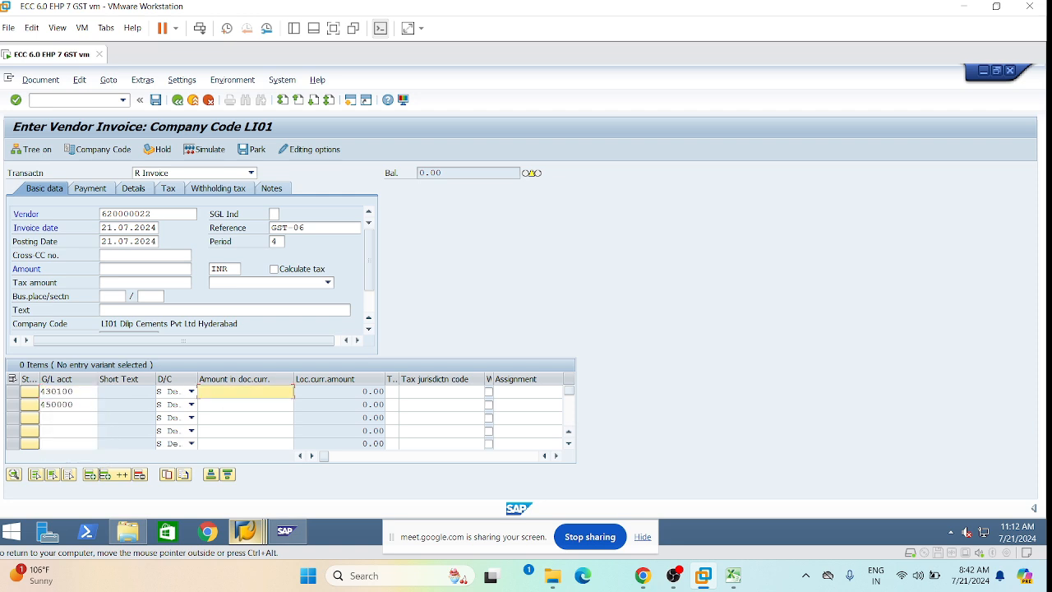
Enter amounts 40000 and 50000 and give line two tax code I1.
{"action": "left_click", "coordinate": [250, 392]}
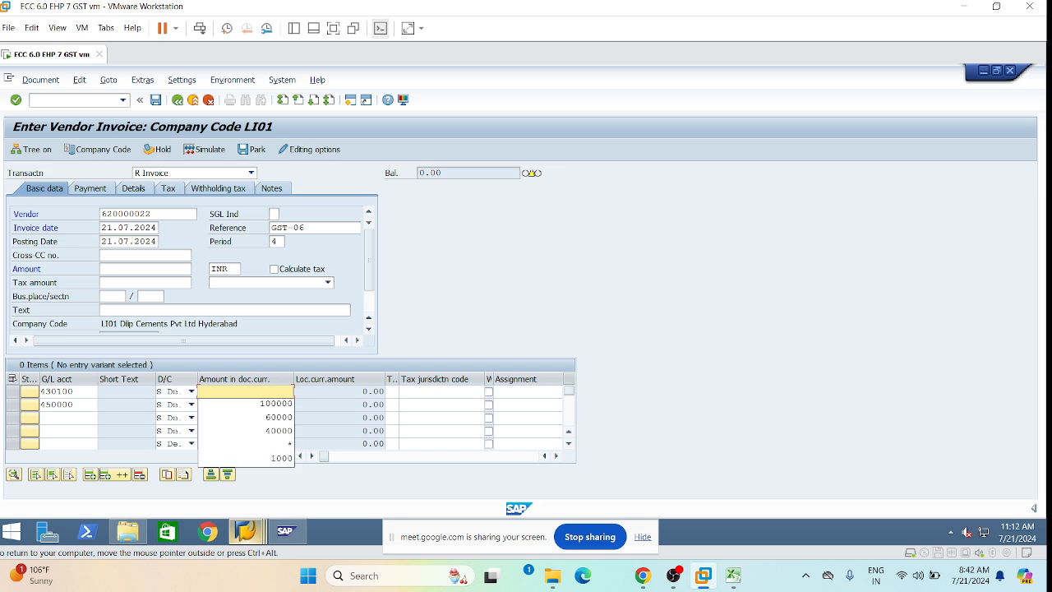
{"action": "left_click", "coordinate": [267, 393]}
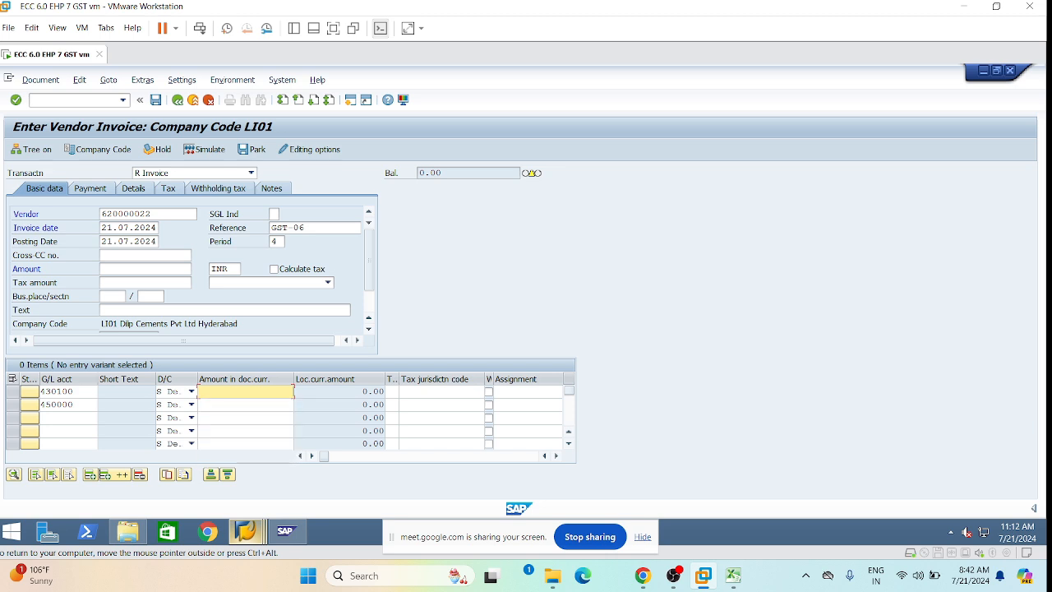
{"action": "type", "text": "50000"}
{"action": "key", "text": "Down"}
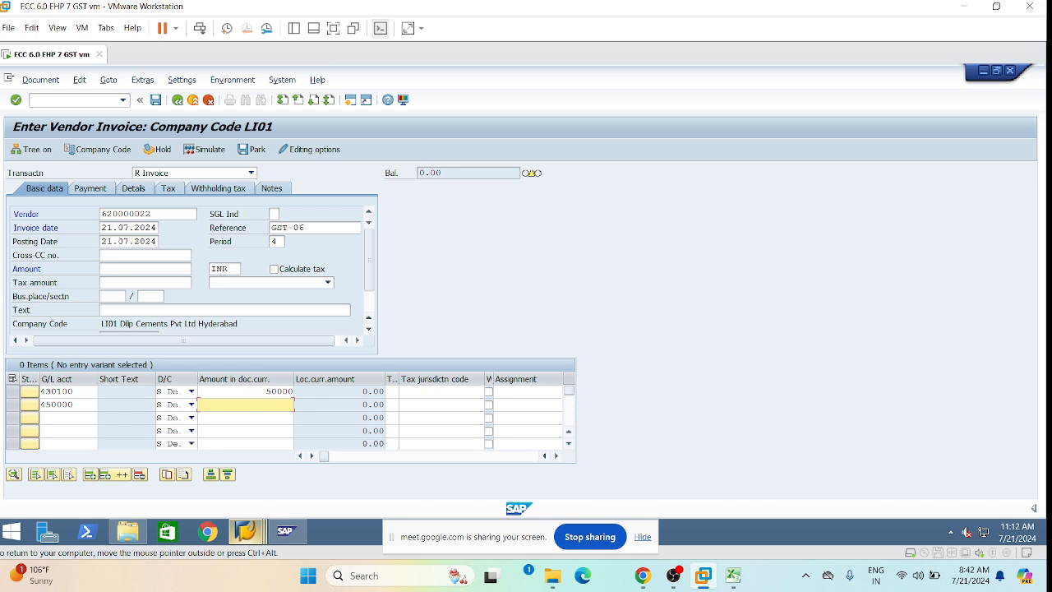
{"action": "key", "text": "Up"}
{"action": "key", "text": "BackSpace"}
{"action": "key", "text": "BackSpace"}
{"action": "key", "text": "BackSpace"}
{"action": "key", "text": "BackSpace"}
{"action": "key", "text": "BackSpace"}
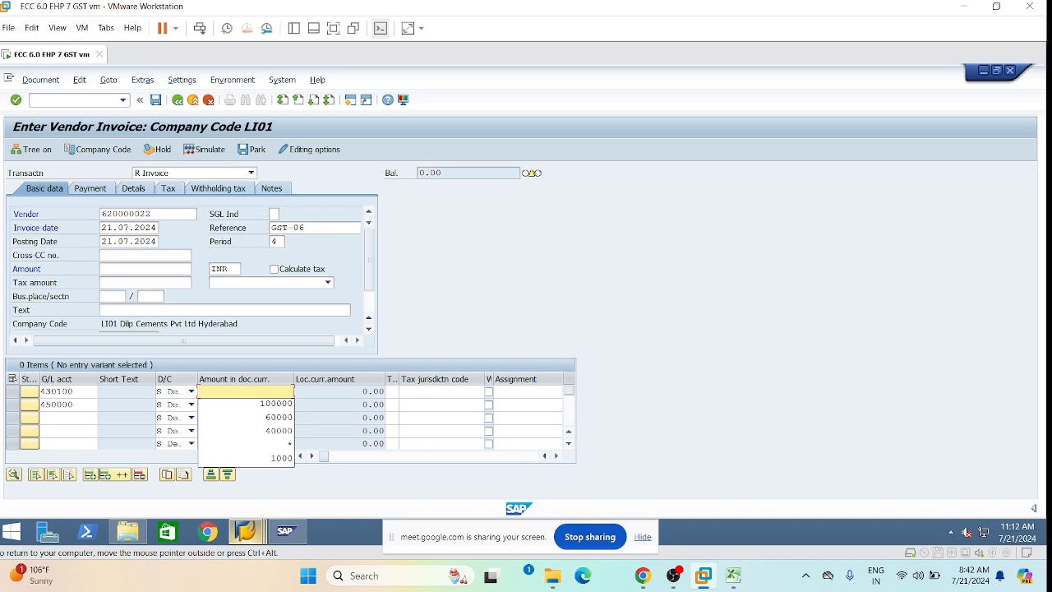
{"action": "type", "text": "4000"}
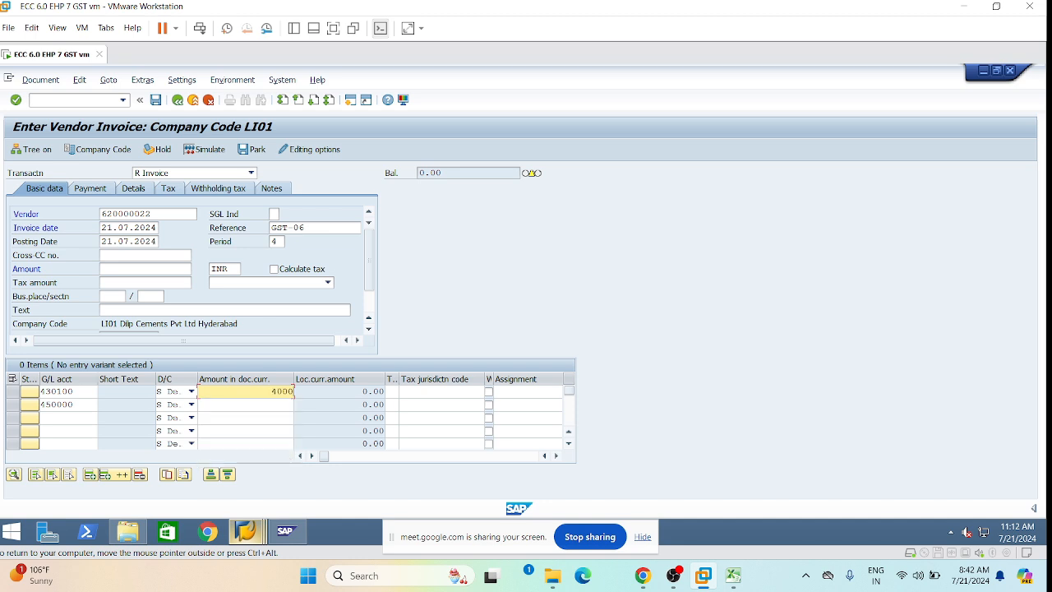
{"action": "type", "text": "0"}
{"action": "key", "text": "Down"}
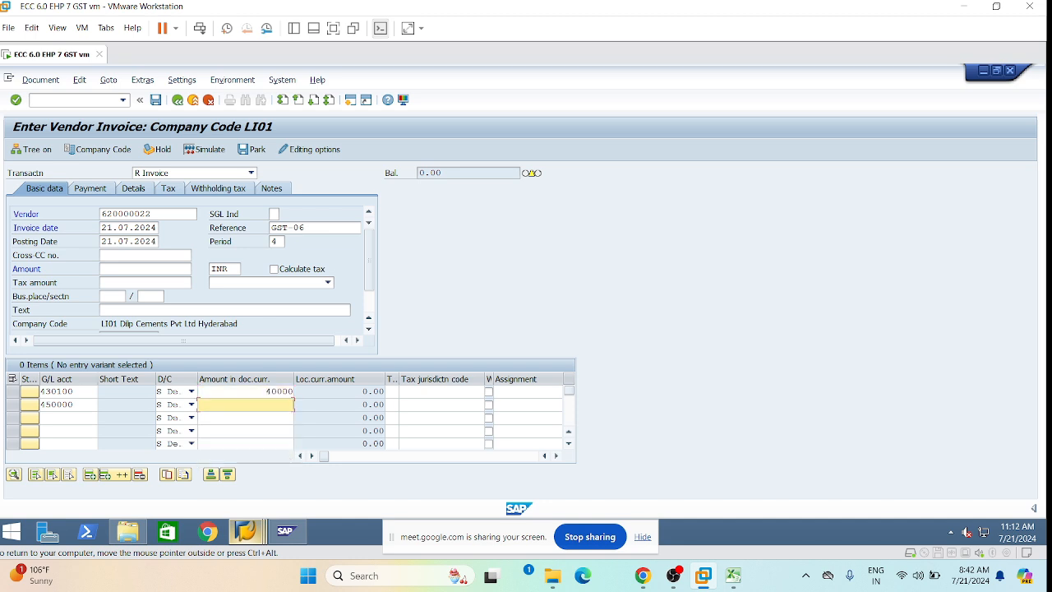
{"action": "type", "text": "50000"}
{"action": "left_click", "coordinate": [391, 404]}
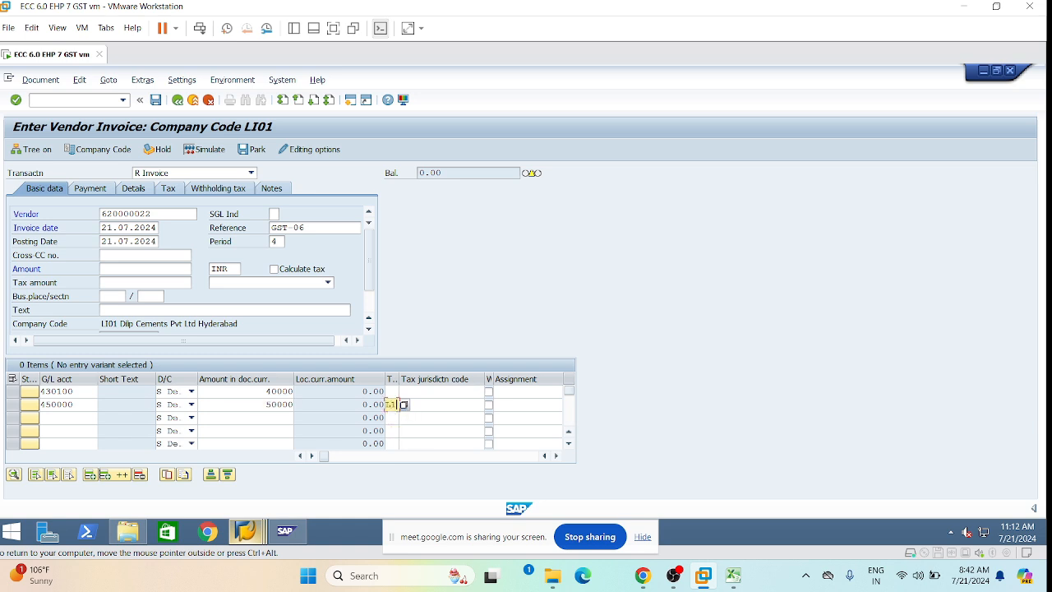
{"action": "key", "text": "Tab"}
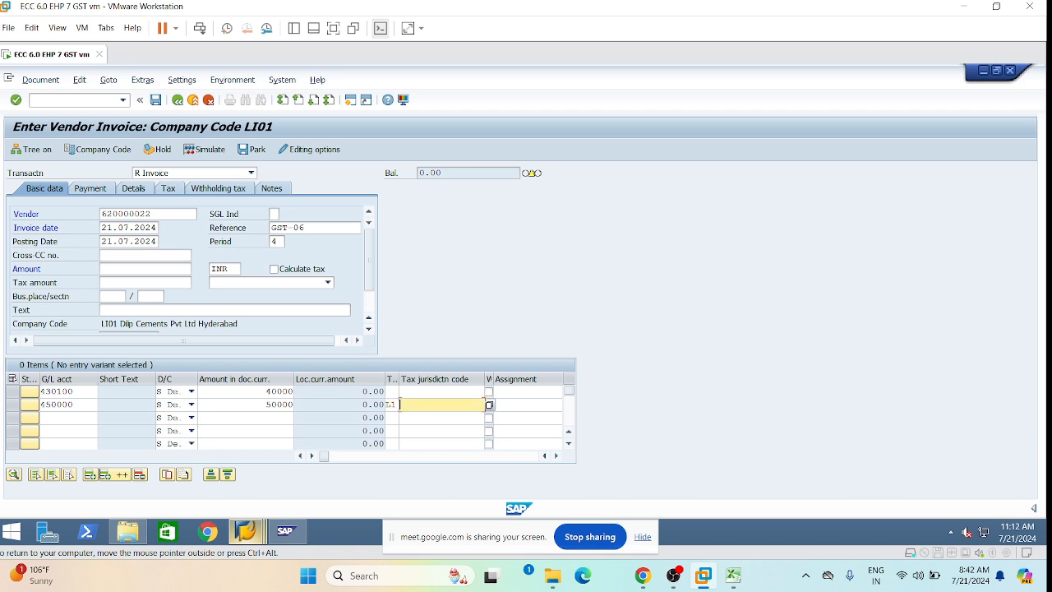
{"action": "key", "text": "Tab"}
{"action": "key", "text": "Tab"}
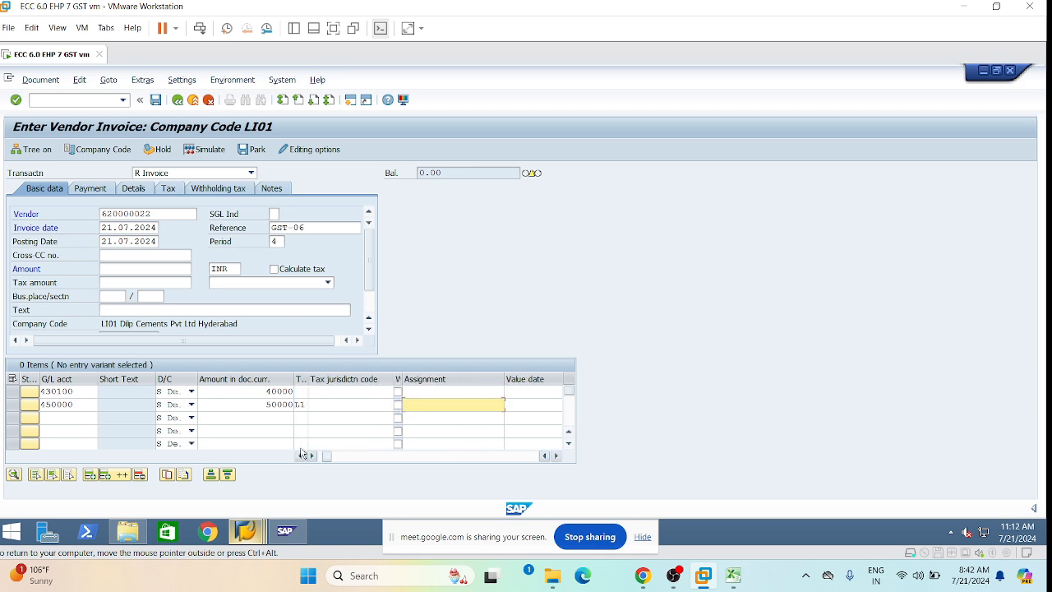
Choose business area LHYD for both invoice items.
{"action": "left_click_drag", "start_coordinate": [326, 457], "coordinate": [306, 457]}
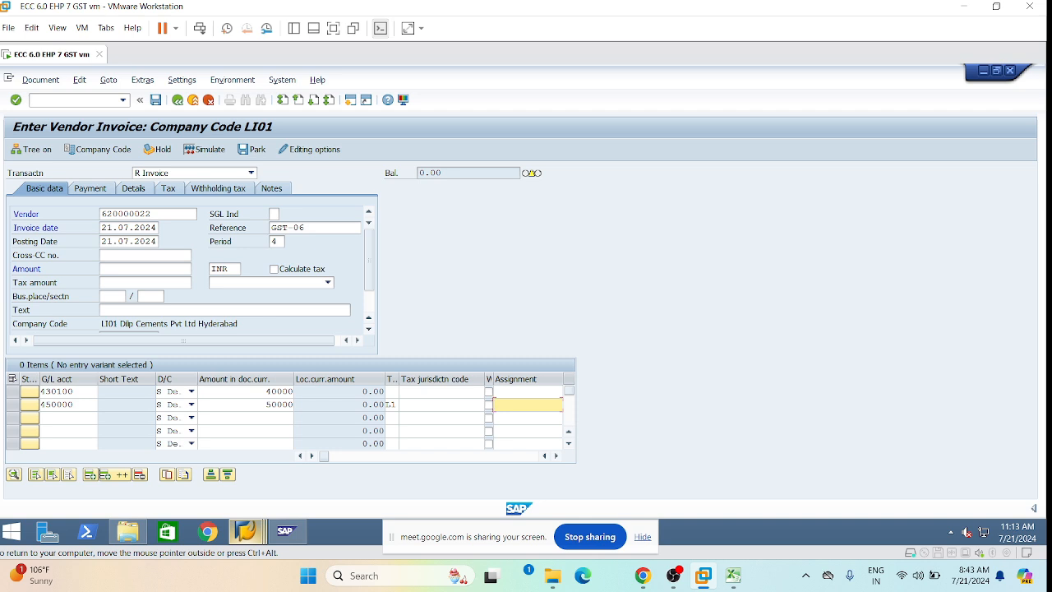
{"action": "left_click", "coordinate": [494, 391]}
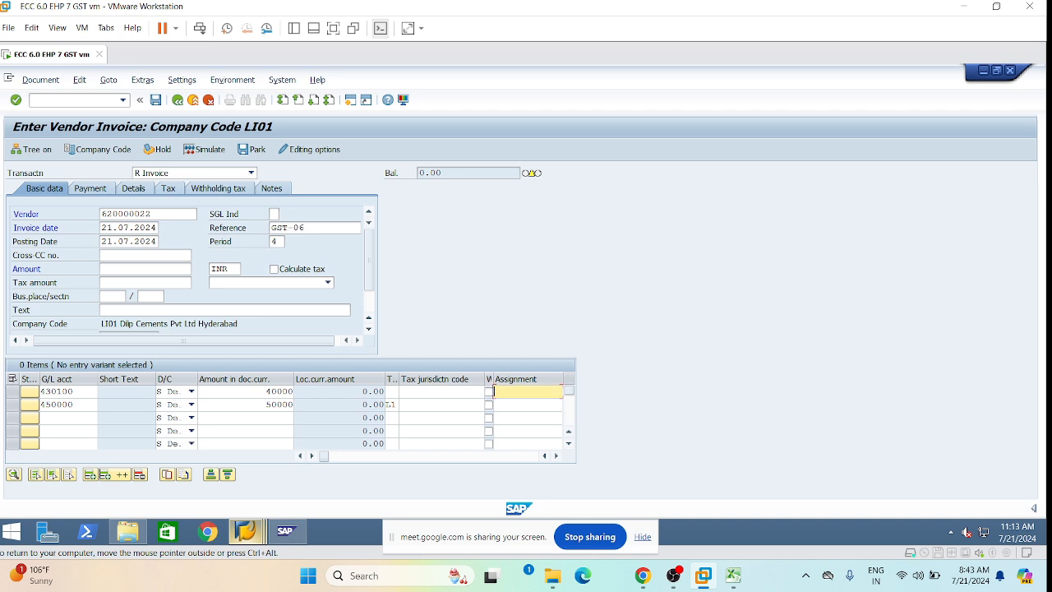
{"action": "key", "text": "Tab"}
{"action": "key", "text": "Tab"}
{"action": "key", "text": "Tab"}
{"action": "key", "text": "Tab"}
{"action": "key", "text": "Tab"}
{"action": "key", "text": "Tab"}
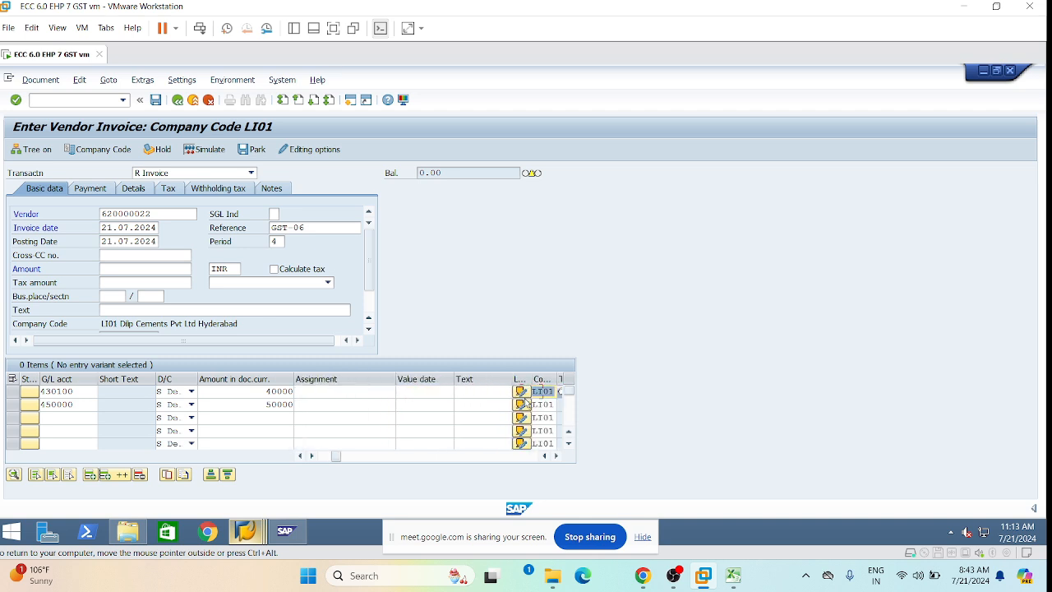
{"action": "key", "text": "Tab"}
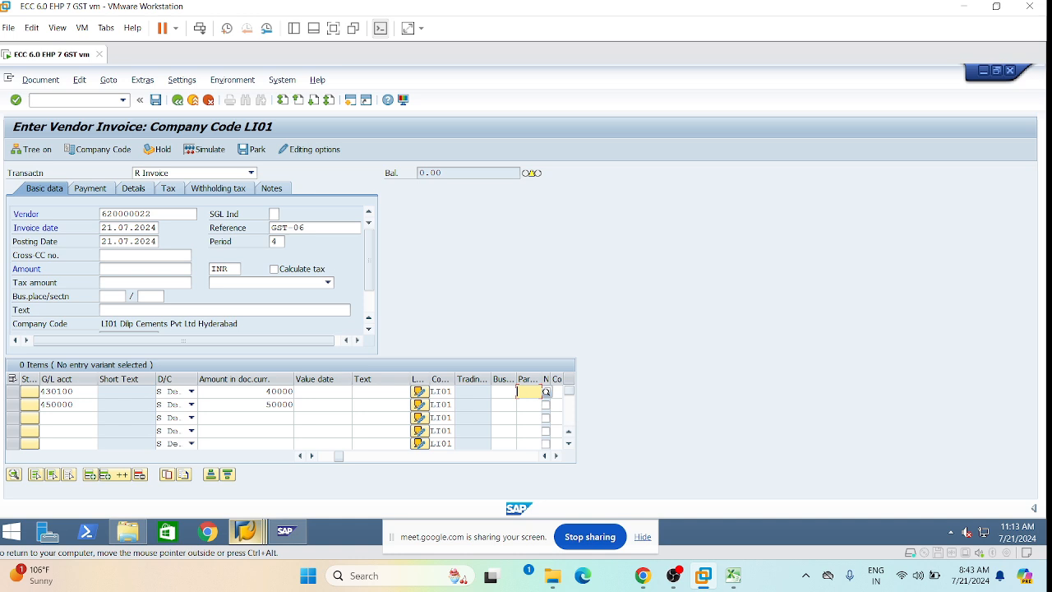
{"action": "left_click", "coordinate": [500, 392]}
{"action": "left_click", "coordinate": [503, 405]}
{"action": "left_click", "coordinate": [503, 405]}
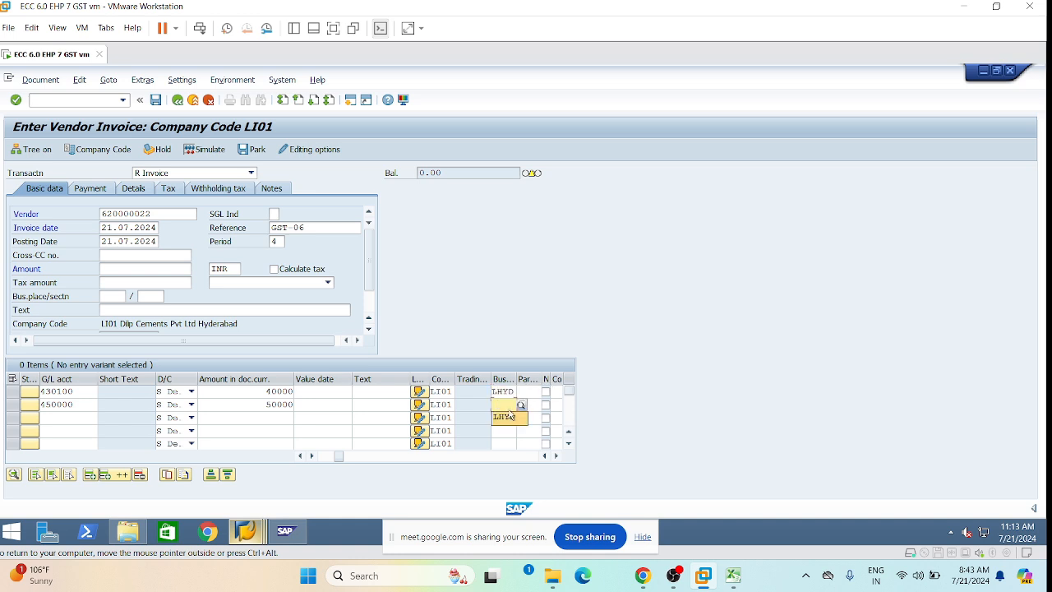
{"action": "left_click", "coordinate": [510, 417]}
Assign profit center 1000 to the first item and 9000 to the second.
{"action": "left_click", "coordinate": [506, 392]}
{"action": "key", "text": "Tab"}
{"action": "key", "text": "Tab"}
{"action": "key", "text": "Tab"}
{"action": "key", "text": "Tab"}
{"action": "key", "text": "Tab"}
{"action": "key", "text": "Tab"}
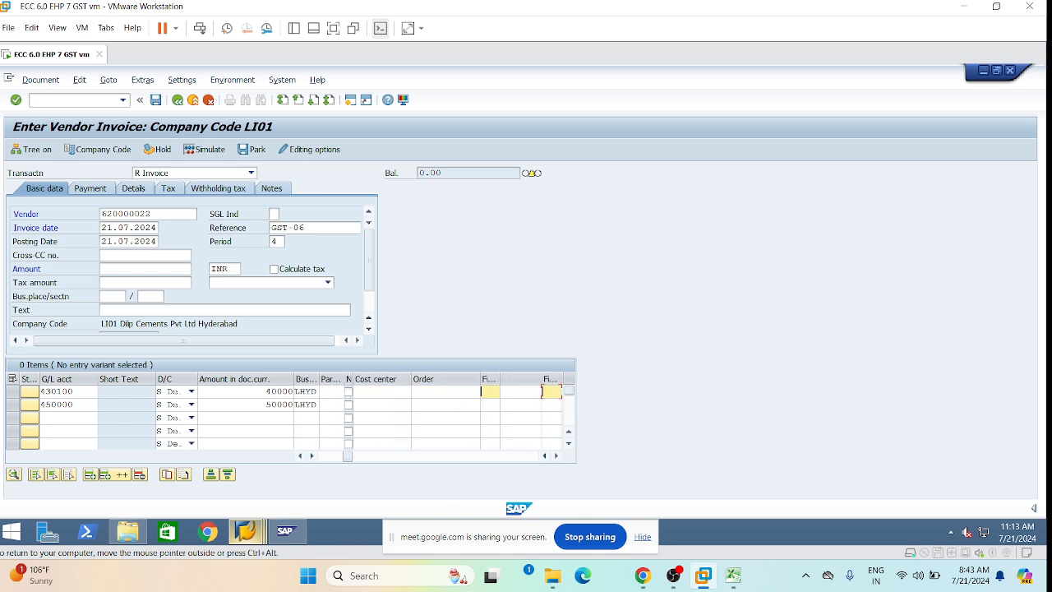
{"action": "key", "text": "Tab"}
{"action": "key", "text": "Tab"}
{"action": "key", "text": "Tab"}
{"action": "key", "text": "Tab"}
{"action": "key", "text": "Tab"}
{"action": "key", "text": "Tab"}
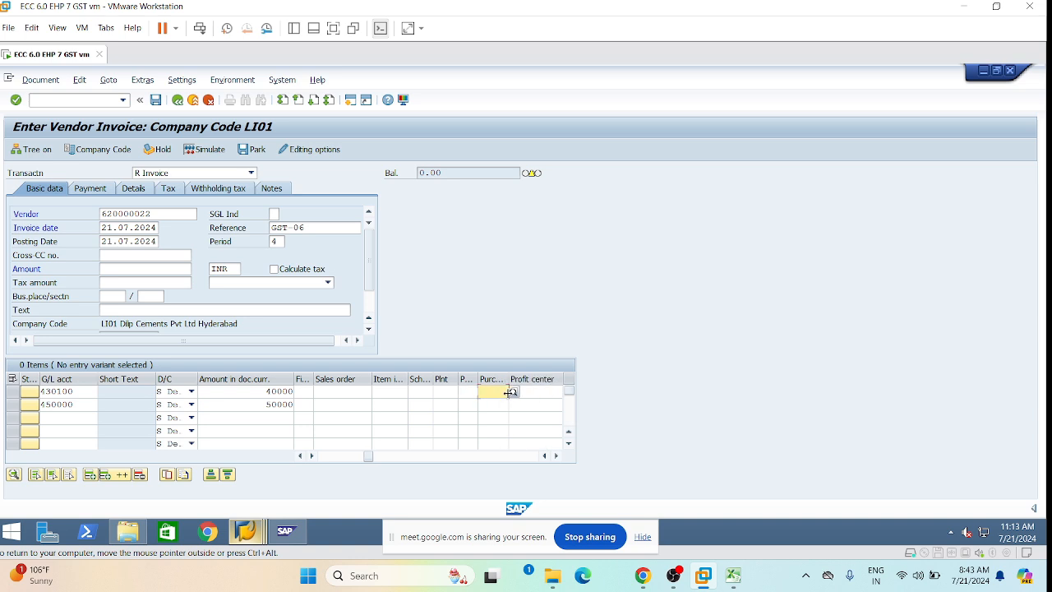
{"action": "key", "text": "Tab"}
{"action": "left_click", "coordinate": [510, 392]}
{"action": "left_click", "coordinate": [503, 403]}
{"action": "left_click", "coordinate": [503, 404]}
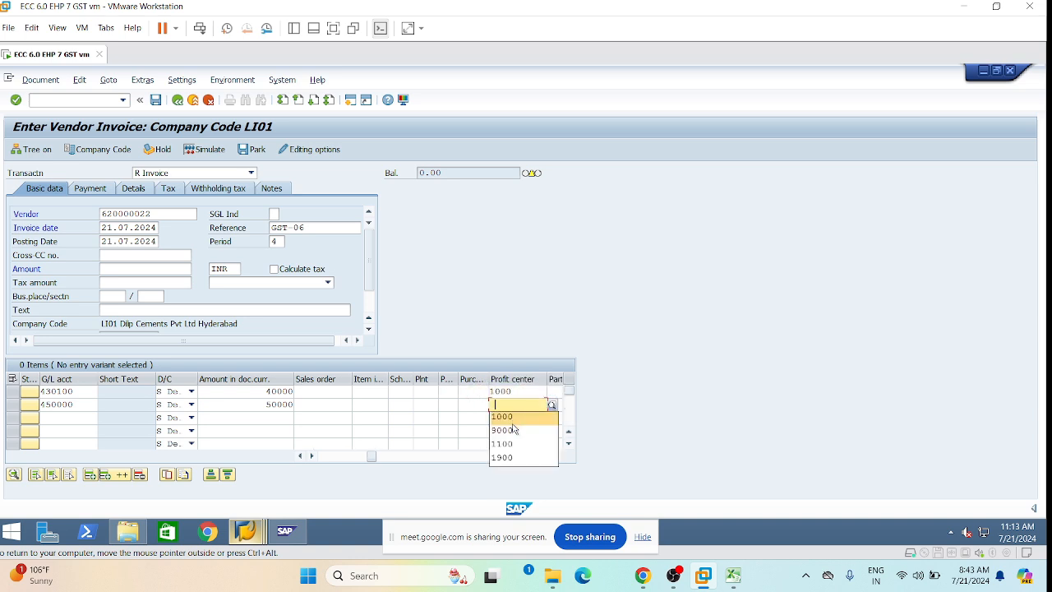
{"action": "left_click", "coordinate": [513, 429]}
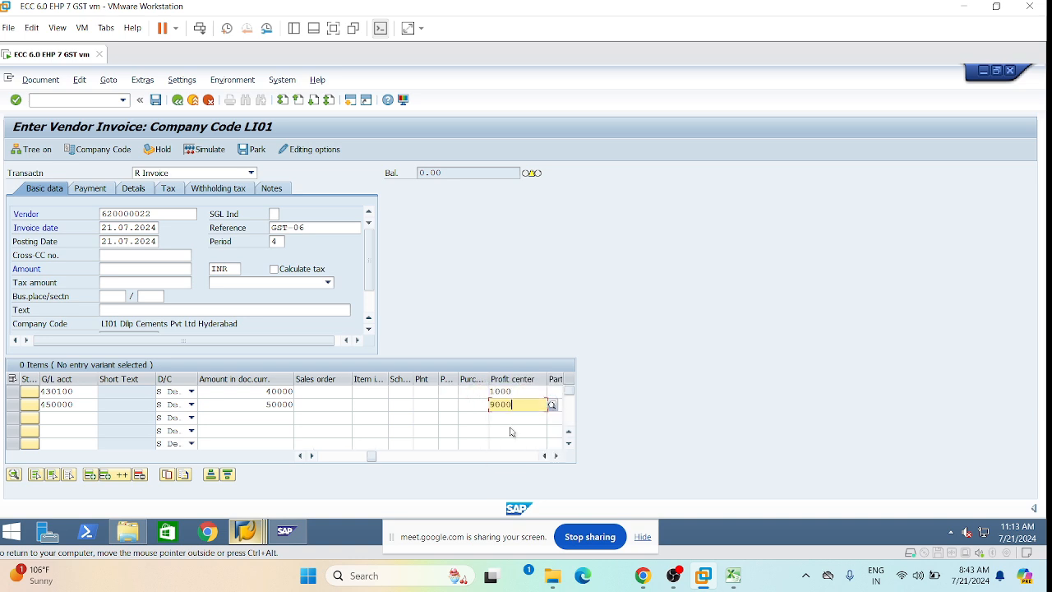
Turn on Calculate tax and validate both invoice items past the tax warning.
{"action": "left_click", "coordinate": [325, 459]}
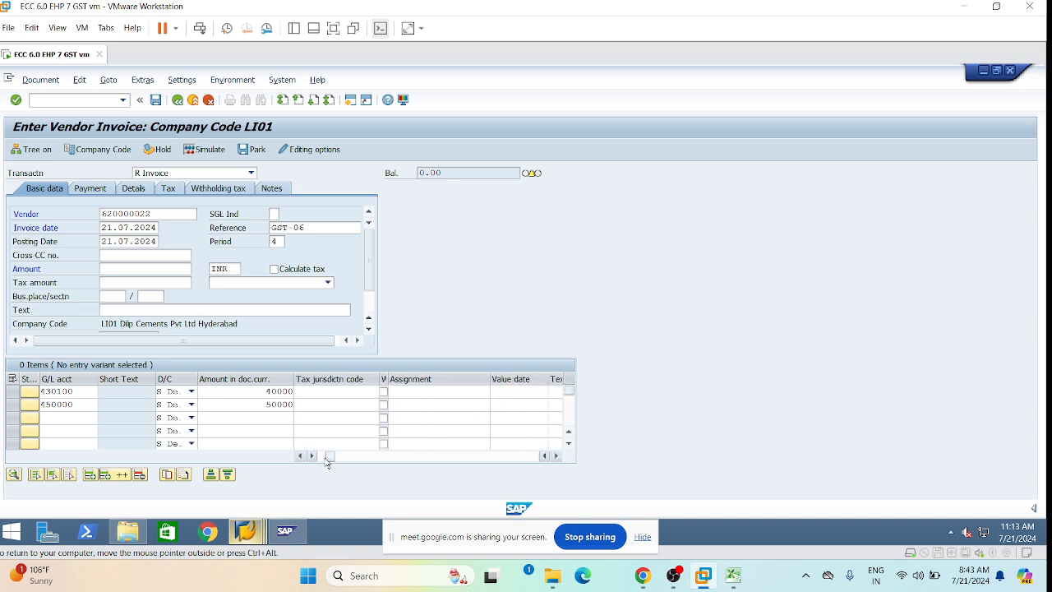
{"action": "left_click", "coordinate": [273, 269]}
{"action": "key", "text": "Return"}
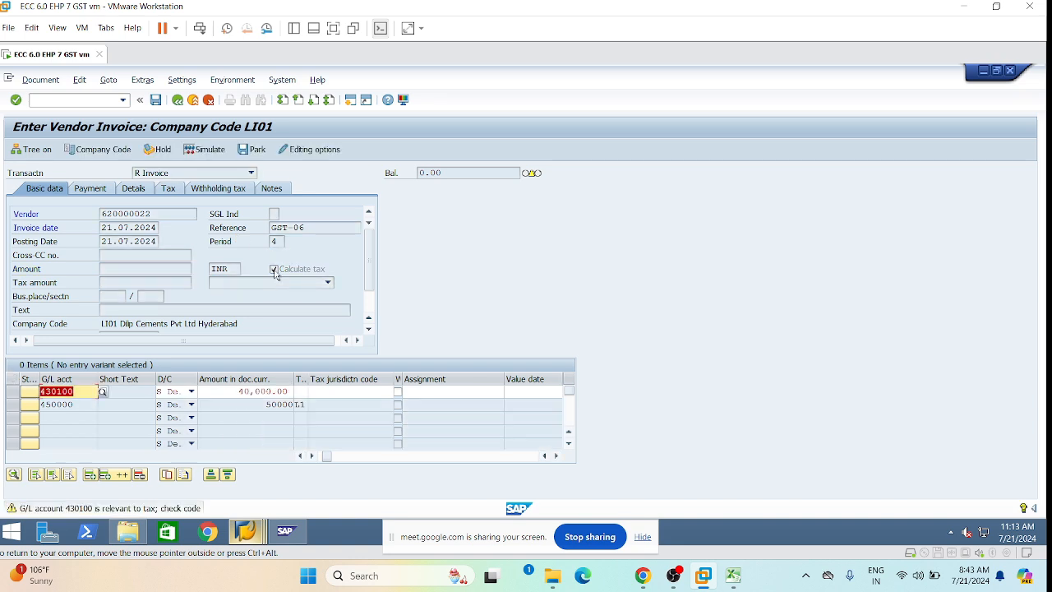
{"action": "key", "text": "Return"}
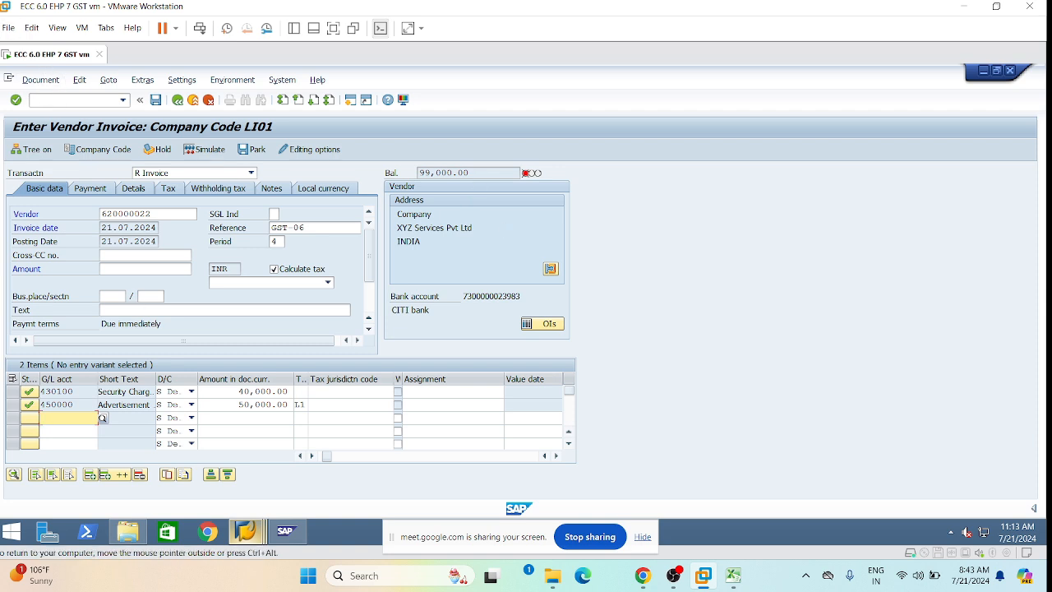
Copy the 99,000.00 balance into the invoice amount and simulate the posting.
{"action": "left_click_drag", "start_coordinate": [470, 173], "coordinate": [417, 173]}
{"action": "key", "text": "ctrl+c"}
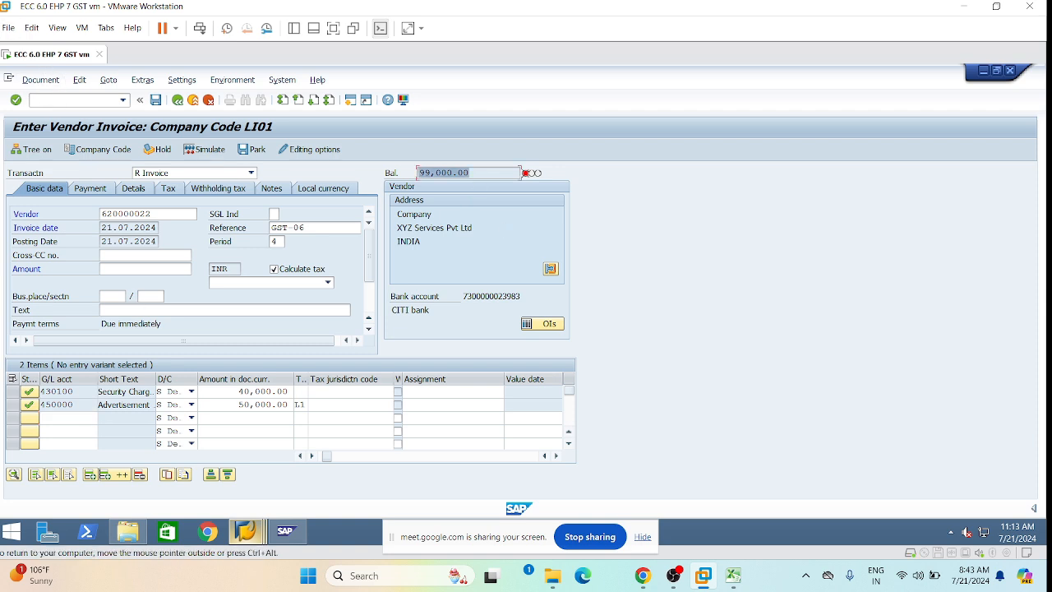
{"action": "left_click", "coordinate": [378, 165]}
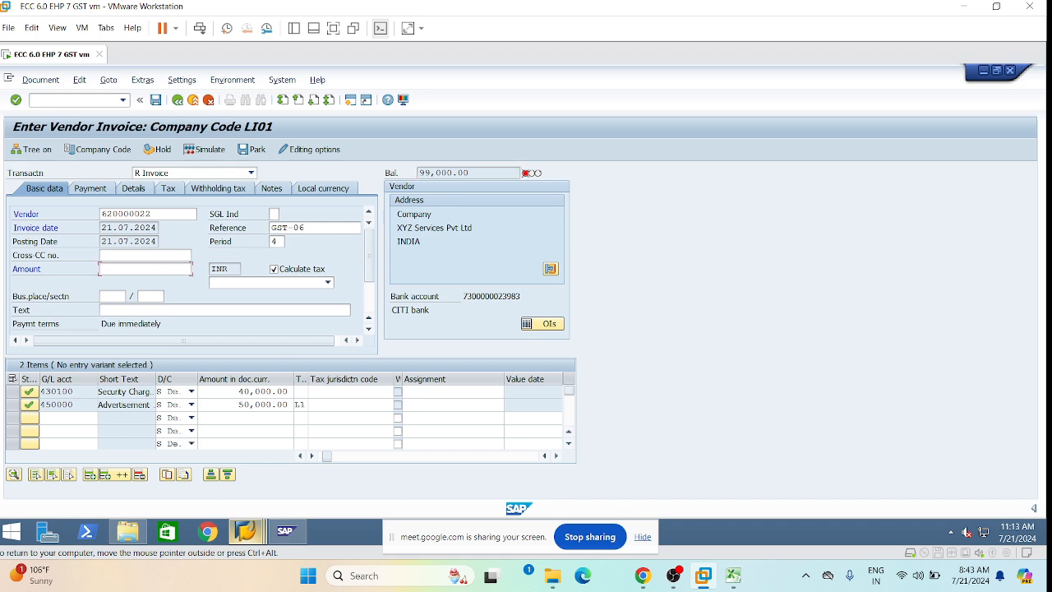
{"action": "key", "text": "ctrl+v"}
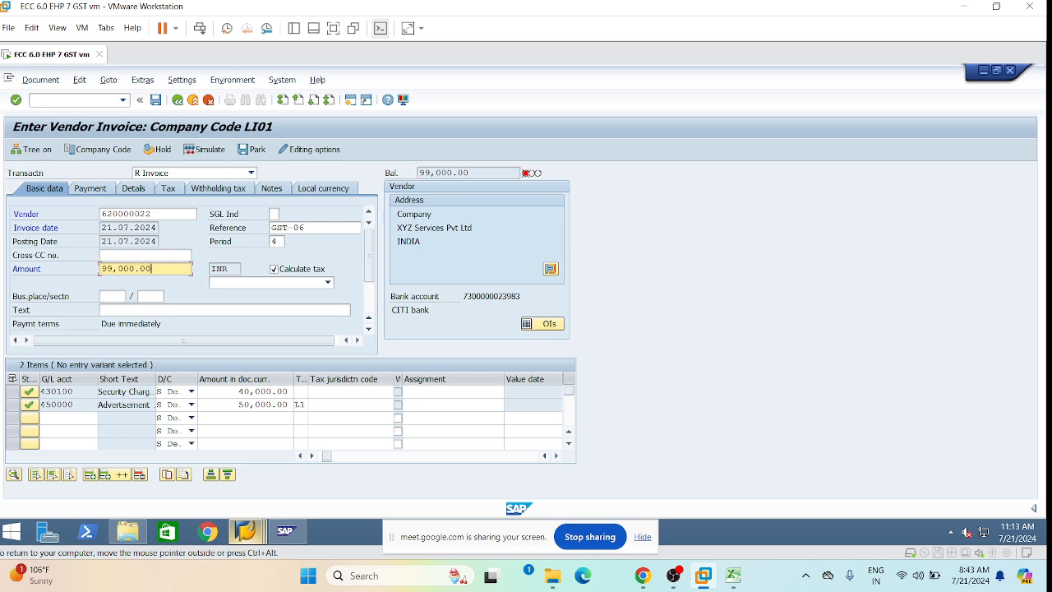
{"action": "key", "text": "Return"}
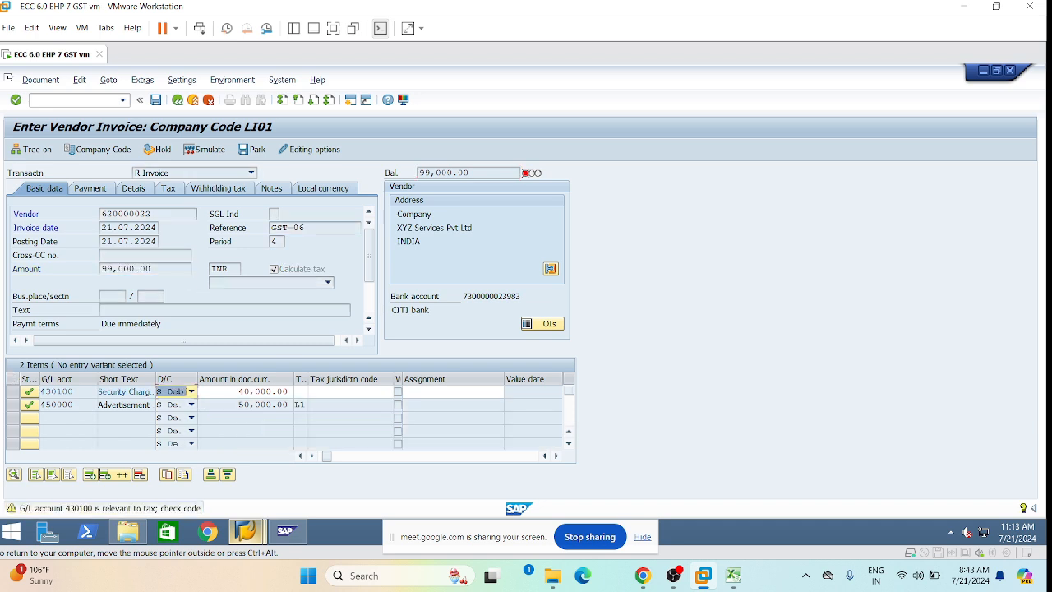
{"action": "key", "text": "Return"}
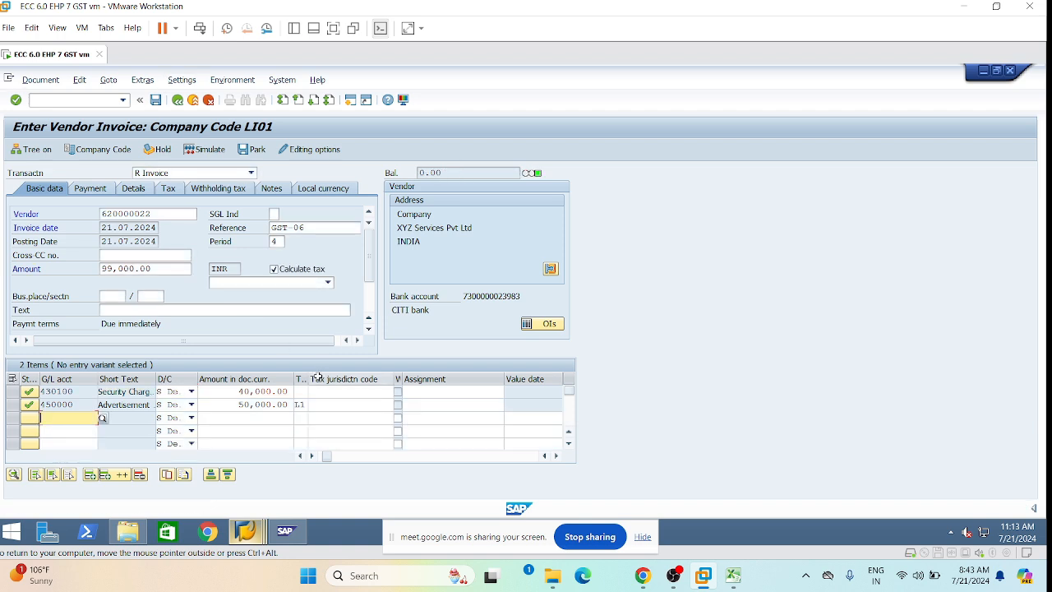
{"action": "left_click", "coordinate": [40, 80]}
{"action": "left_click", "coordinate": [75, 190]}
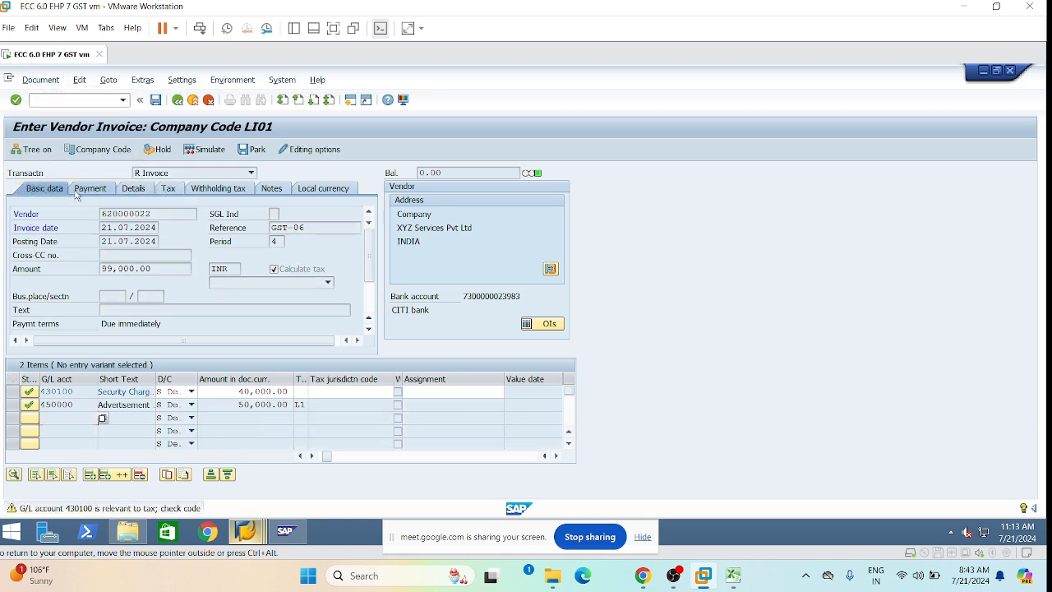
Post the invoice after reviewing the simulation: vendor credit 97,200.00 and TDS 1,800.00.
{"action": "key", "text": "Return"}
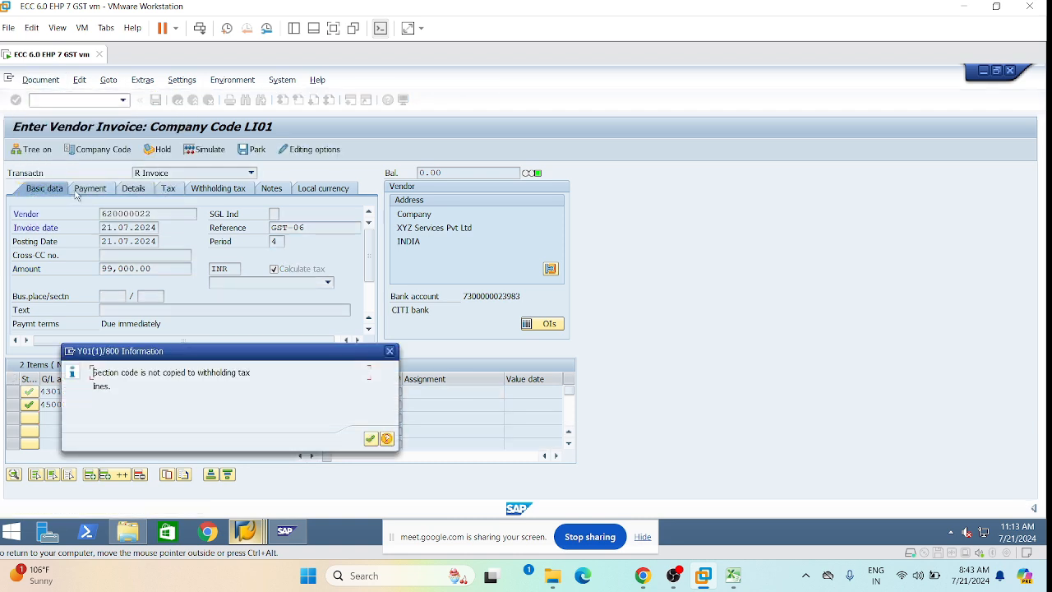
{"action": "key", "text": "Return"}
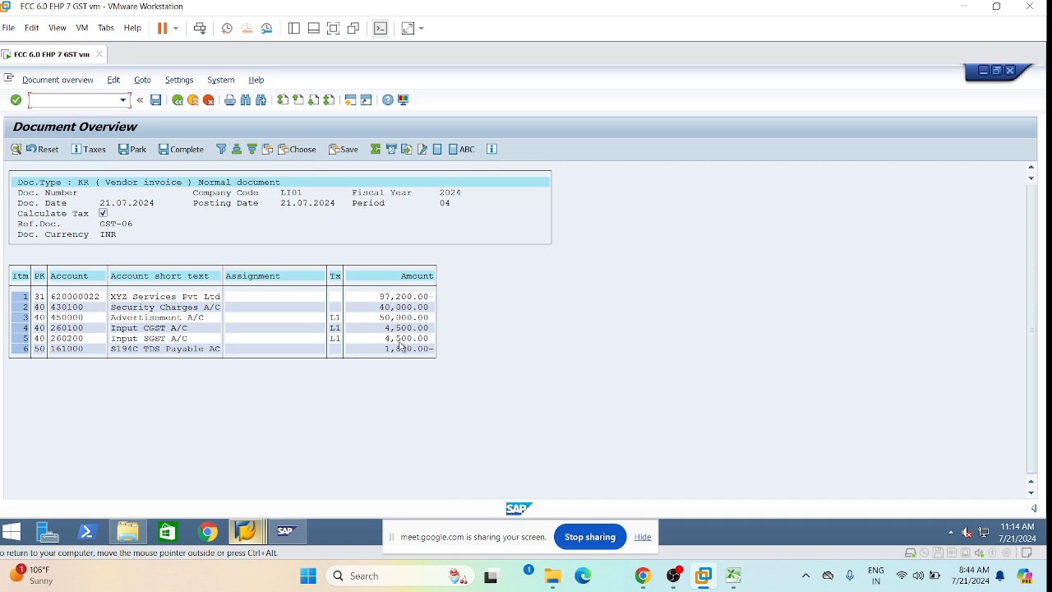
{"action": "left_click", "coordinate": [156, 101]}
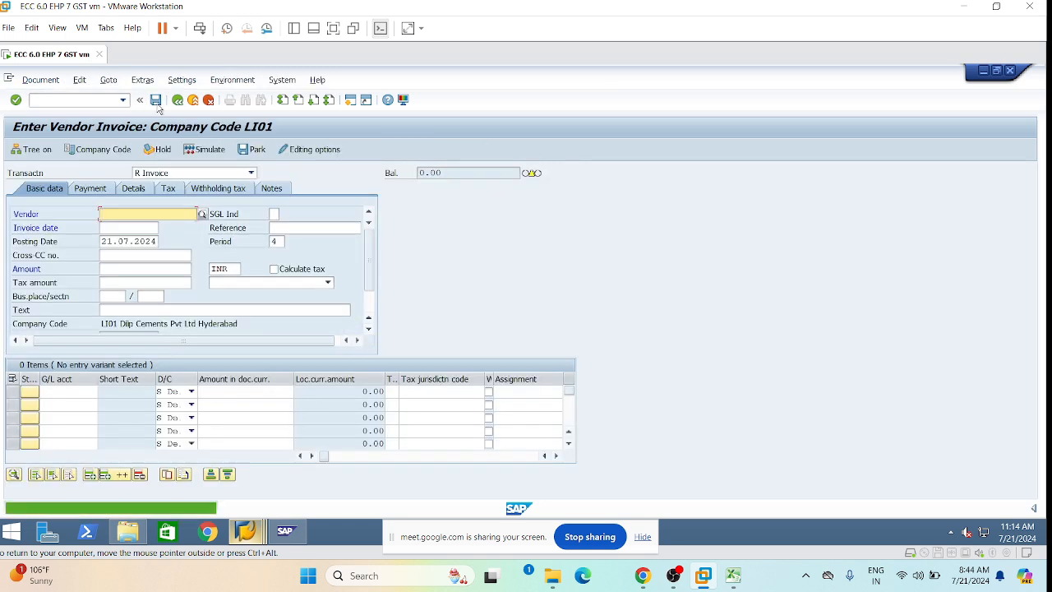
{"action": "left_click", "coordinate": [41, 80]}
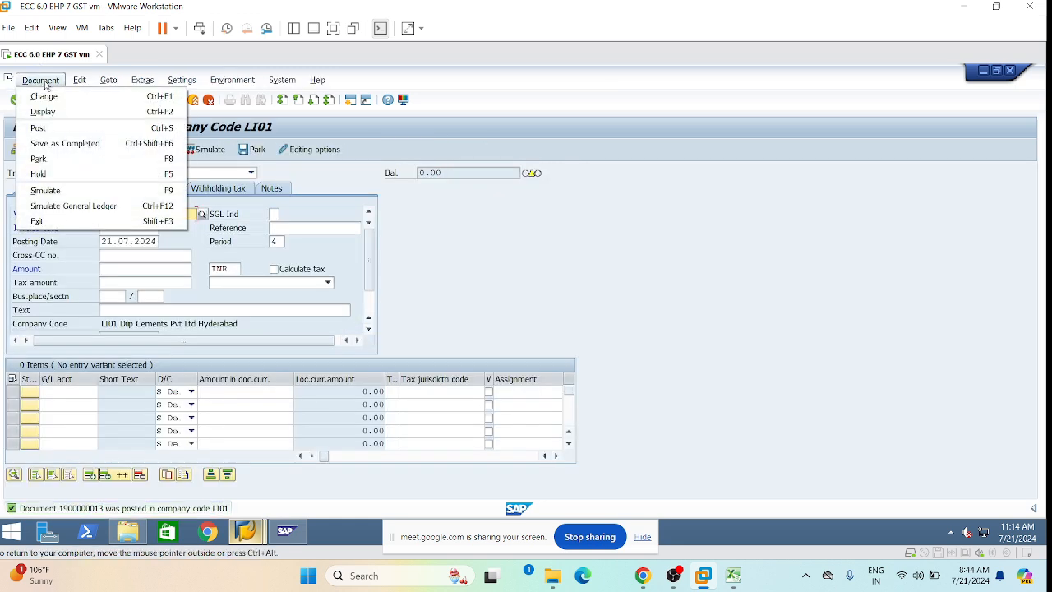
{"action": "left_click", "coordinate": [61, 111]}
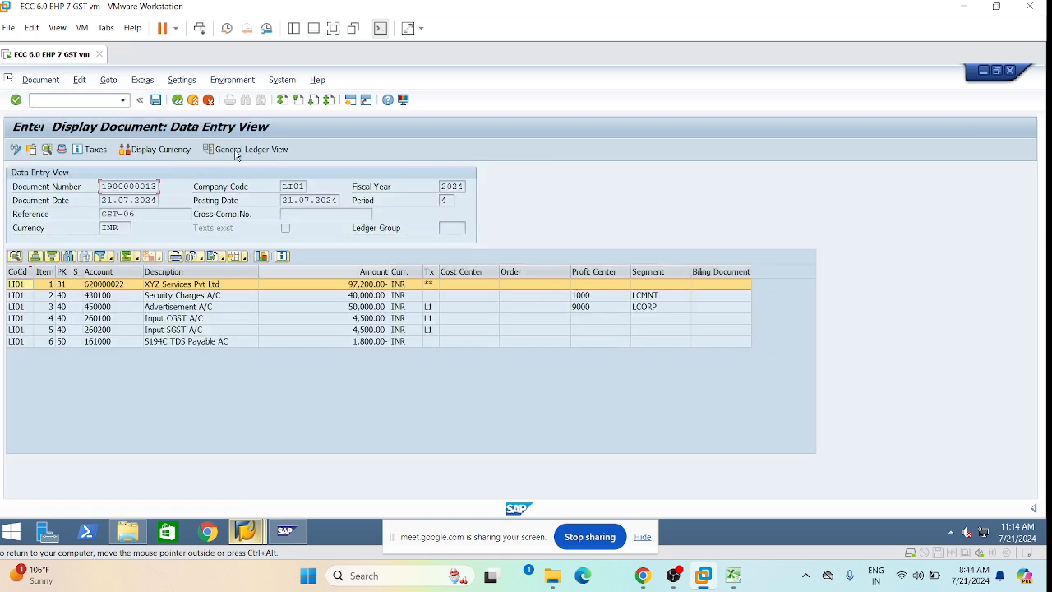
{"action": "left_click", "coordinate": [288, 307]}
{"action": "left_click", "coordinate": [260, 154]}
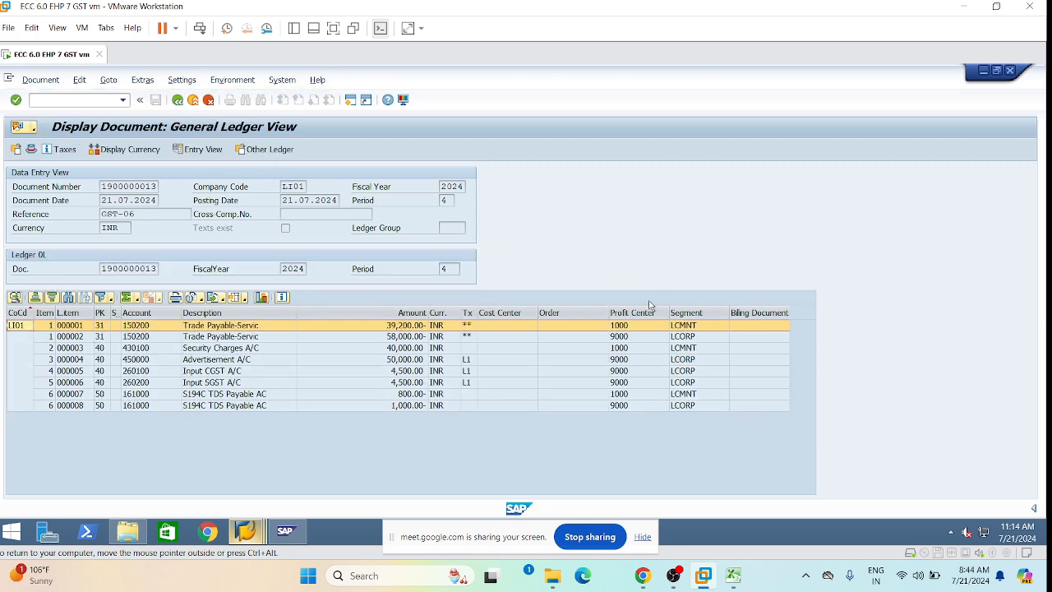
{"action": "left_click", "coordinate": [633, 313]}
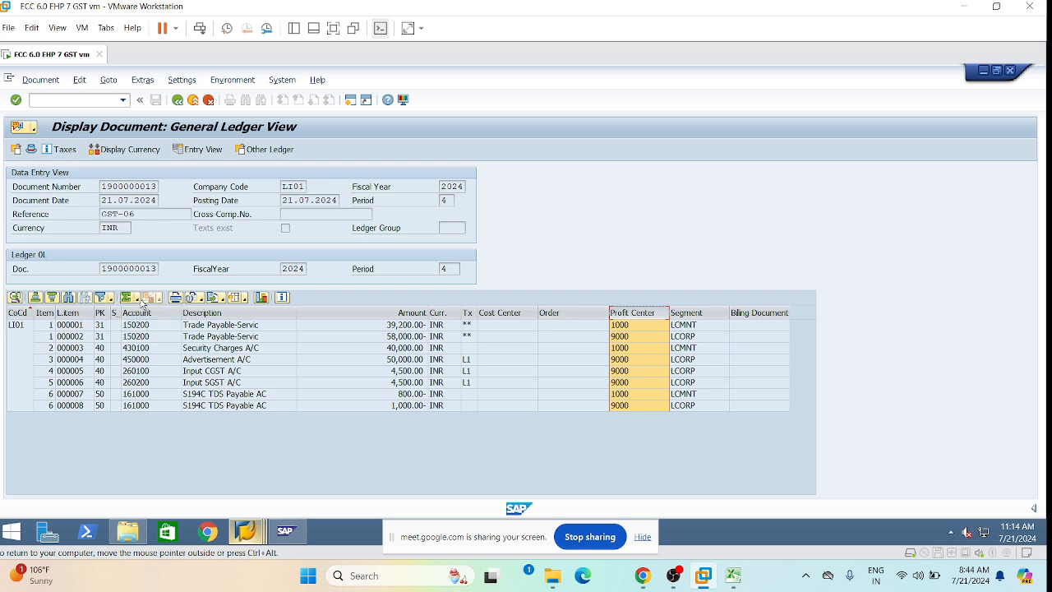
{"action": "left_click", "coordinate": [136, 298]}
{"action": "left_click", "coordinate": [157, 314]}
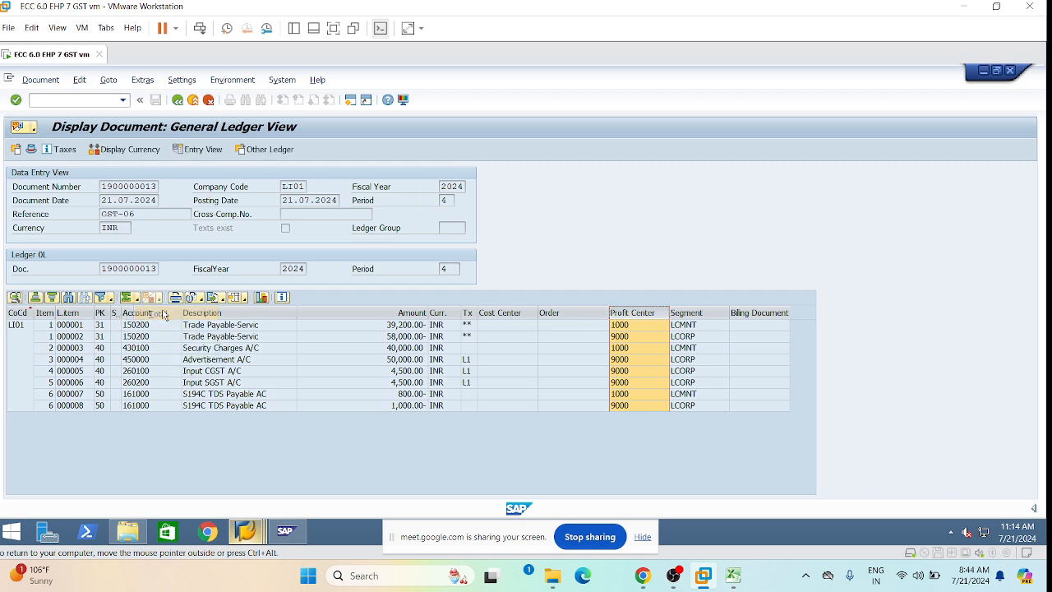
Check profit centers on the Advertisement, Input CGST and Security Charges lines, then start XK01.
{"action": "left_click", "coordinate": [546, 359]}
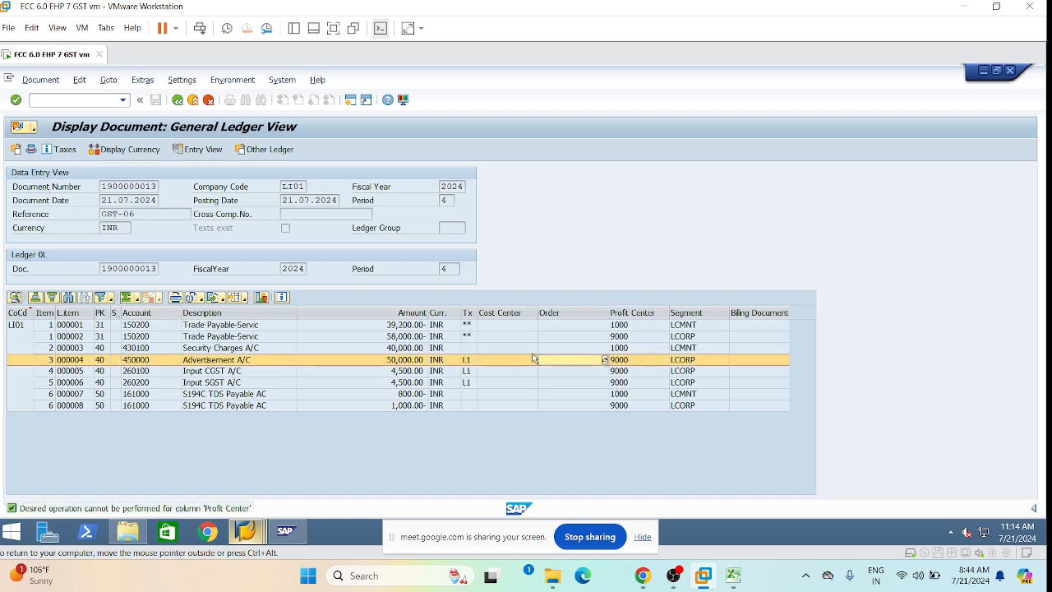
{"action": "left_click", "coordinate": [405, 337]}
{"action": "left_click", "coordinate": [411, 313]}
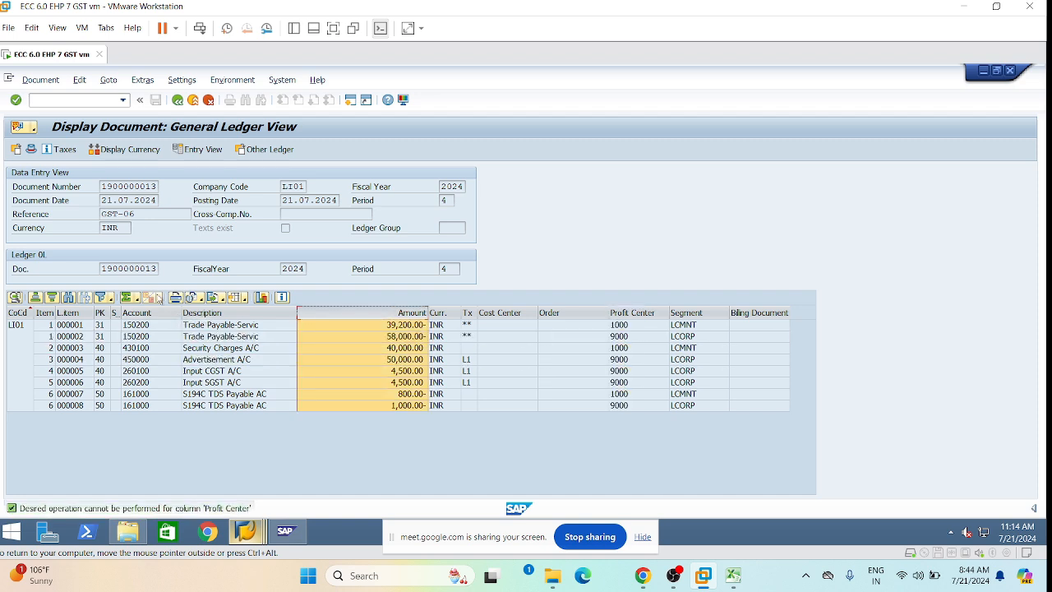
{"action": "left_click", "coordinate": [537, 374]}
{"action": "left_click", "coordinate": [573, 349]}
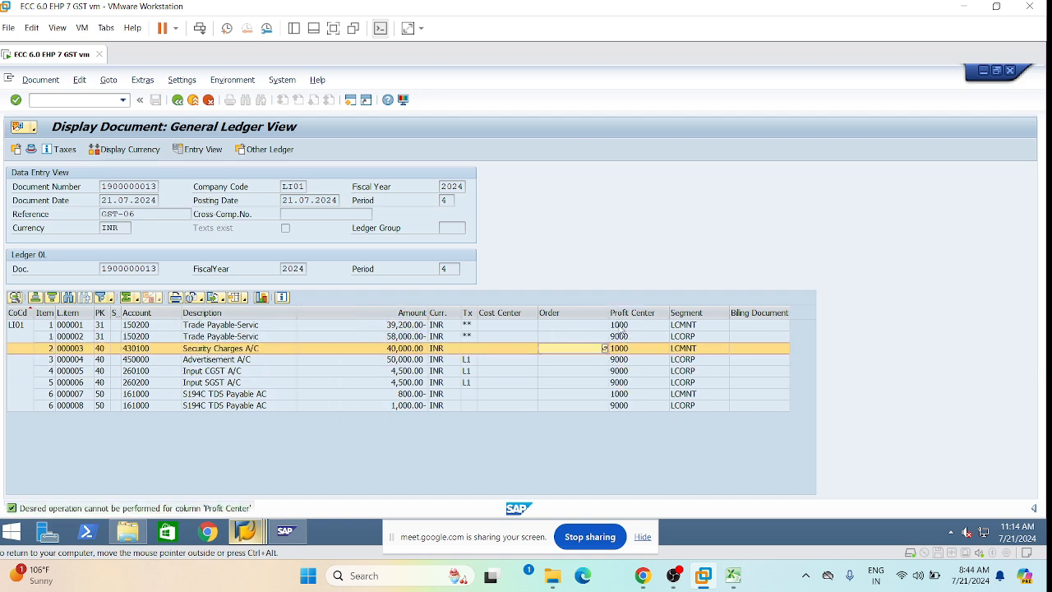
{"action": "left_click", "coordinate": [575, 313]}
{"action": "left_click", "coordinate": [637, 313]}
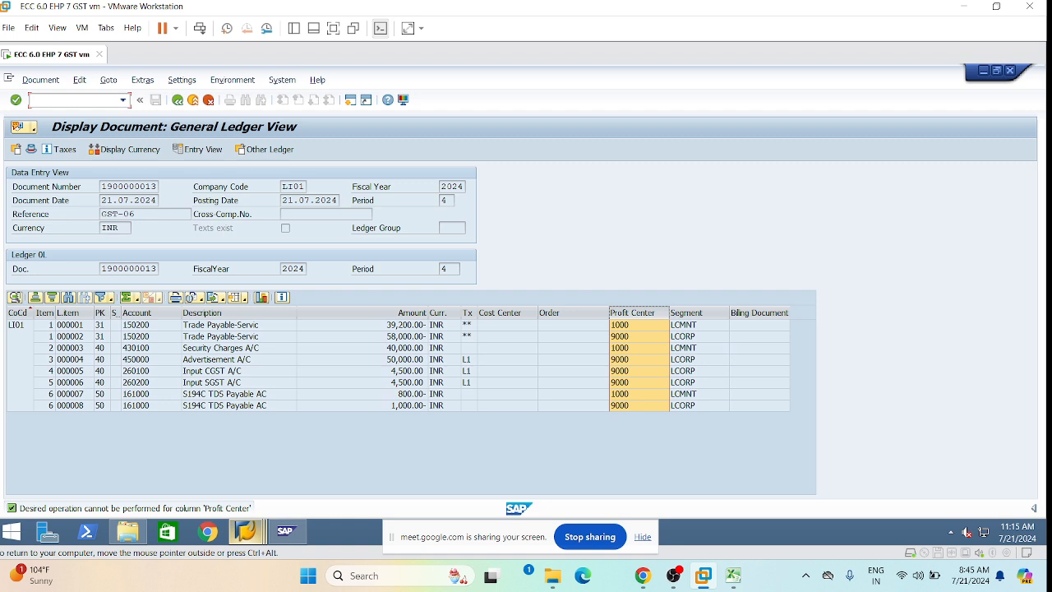
{"action": "type", "text": "/nxk01"}
{"action": "key", "text": "Return"}
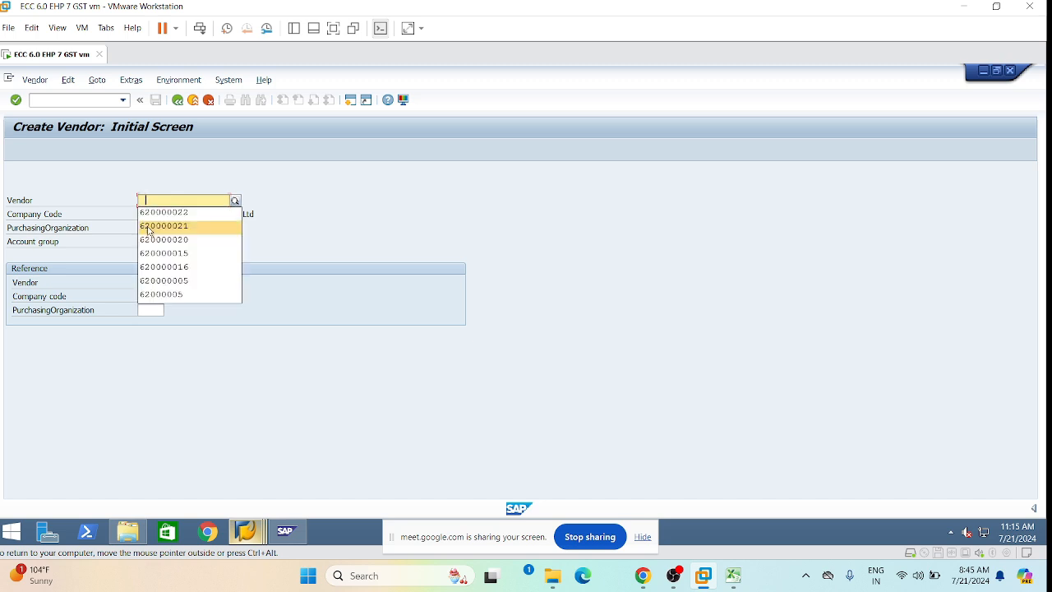
Leave the vendor number blank and enter purchasing organization lpor.
{"action": "left_click", "coordinate": [149, 229]}
{"action": "key", "text": "ctrl+a"}
{"action": "key", "text": "Return"}
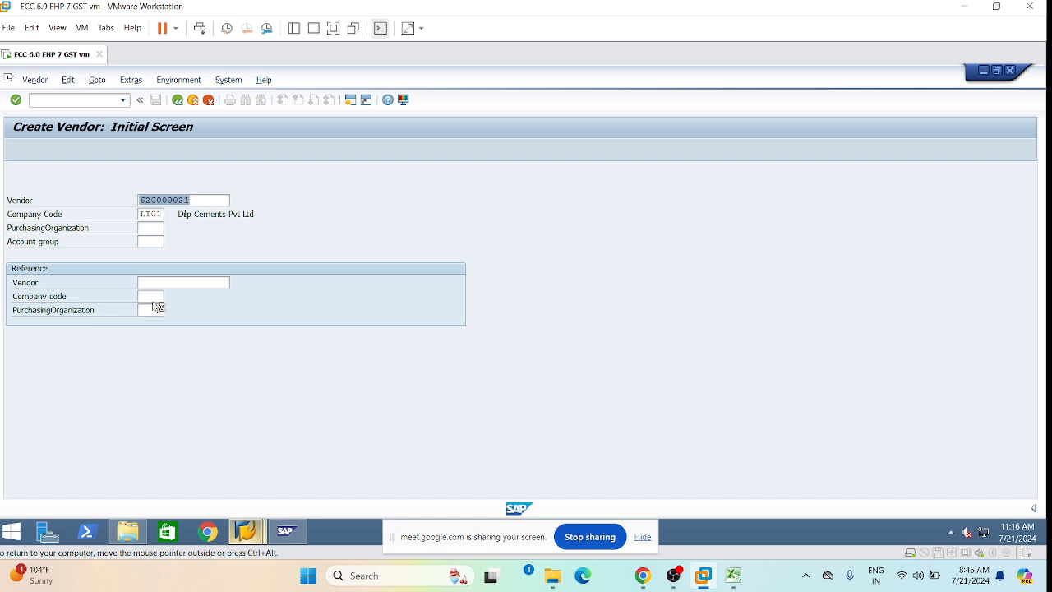
{"action": "key", "text": "Delete"}
{"action": "key", "text": "Tab"}
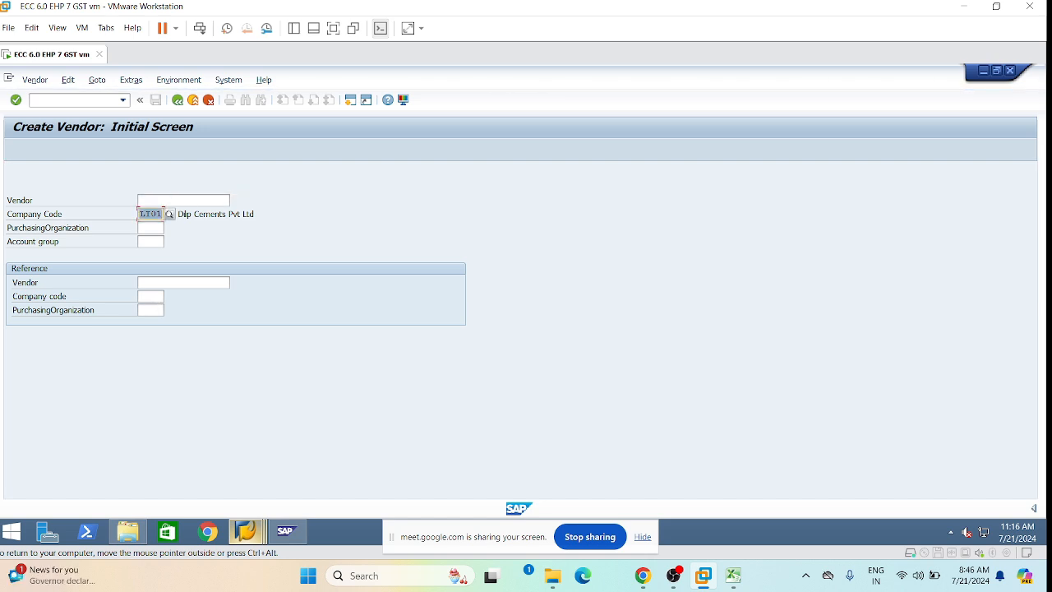
{"action": "left_click", "coordinate": [150, 228]}
{"action": "type", "text": "lpor"}
Set account group LDVS and continue to the address screen.
{"action": "left_click", "coordinate": [150, 242]}
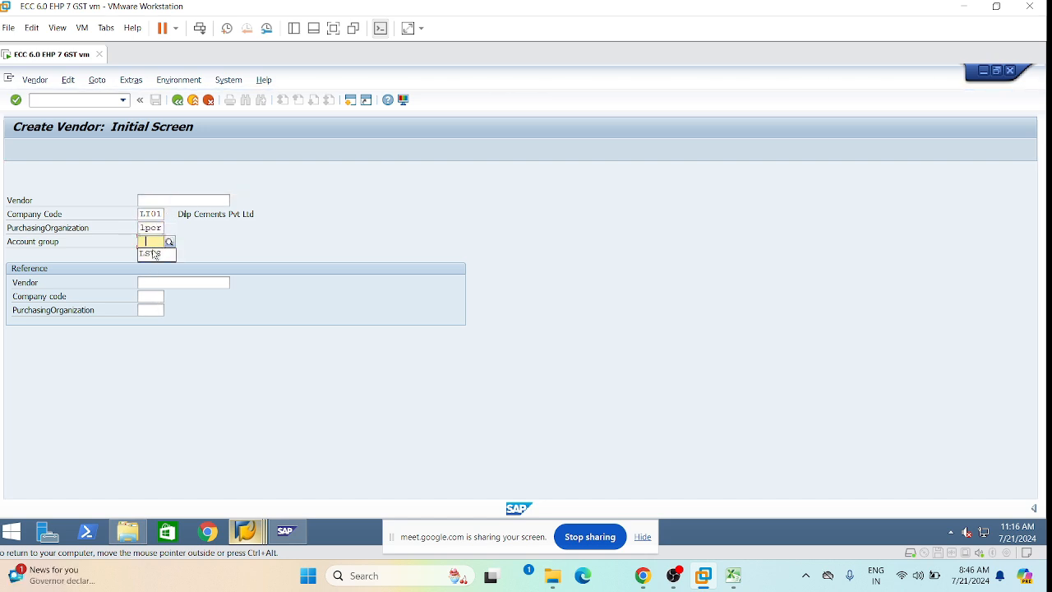
{"action": "left_click", "coordinate": [157, 253]}
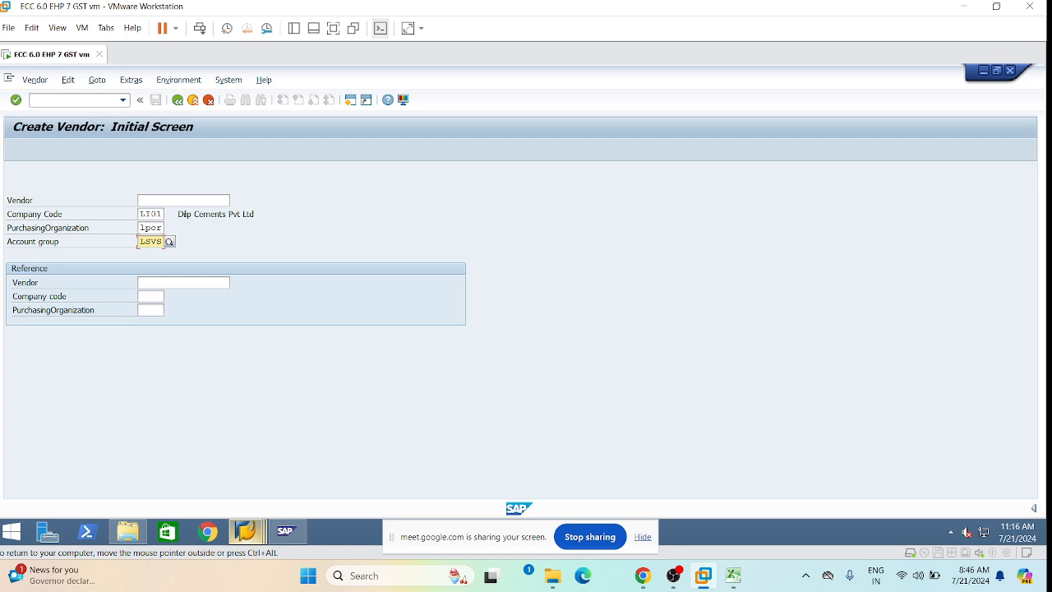
{"action": "key", "text": "BackSpace"}
{"action": "key", "text": "BackSpace"}
{"action": "key", "text": "BackSpace"}
{"action": "key", "text": "BackSpace"}
{"action": "type", "text": "LDVS"}
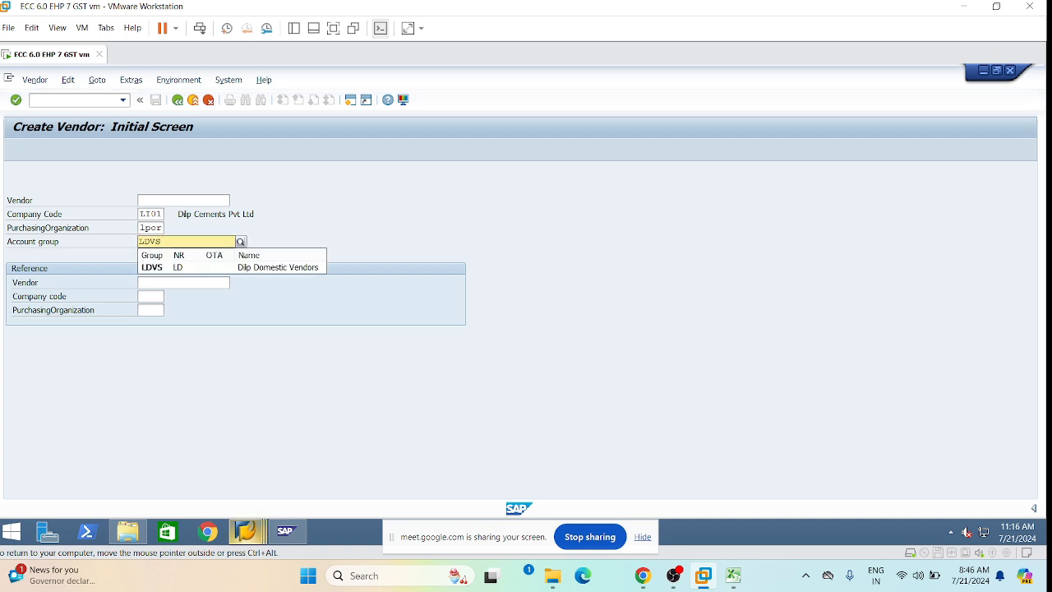
{"action": "left_click", "coordinate": [265, 267]}
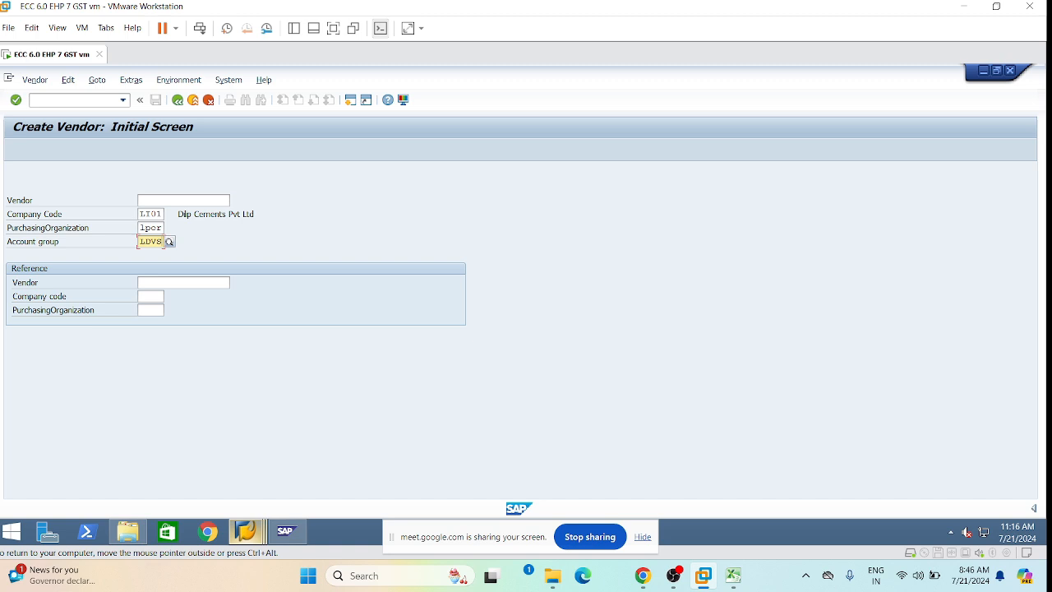
{"action": "key", "text": "Return"}
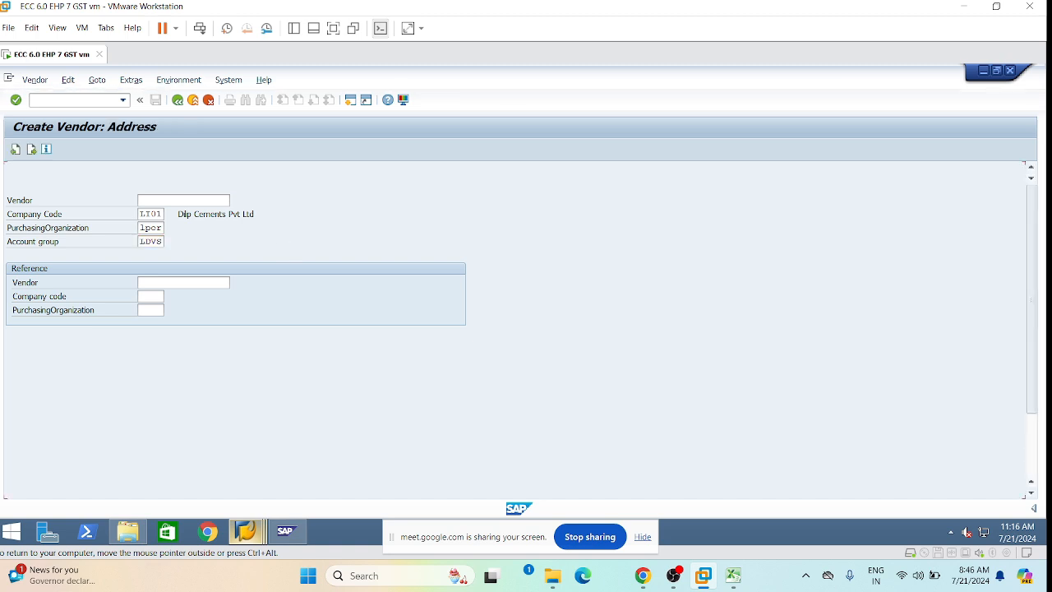
Set title Company, name 'Eddurappa Trading Company' and search term ETC.
{"action": "left_click", "coordinate": [302, 232]}
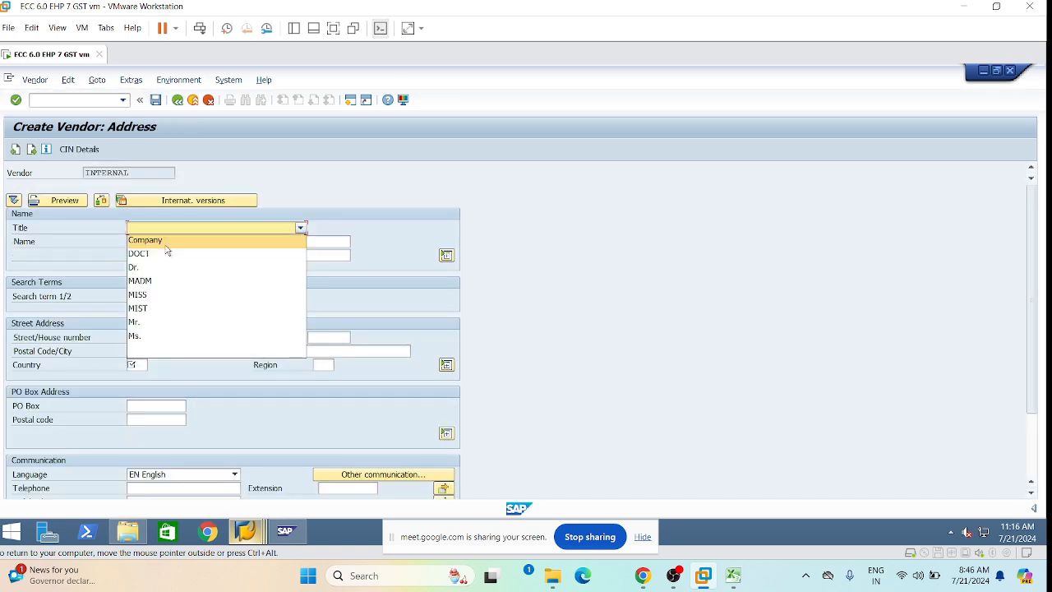
{"action": "left_click", "coordinate": [167, 238]}
{"action": "left_click", "coordinate": [168, 242]}
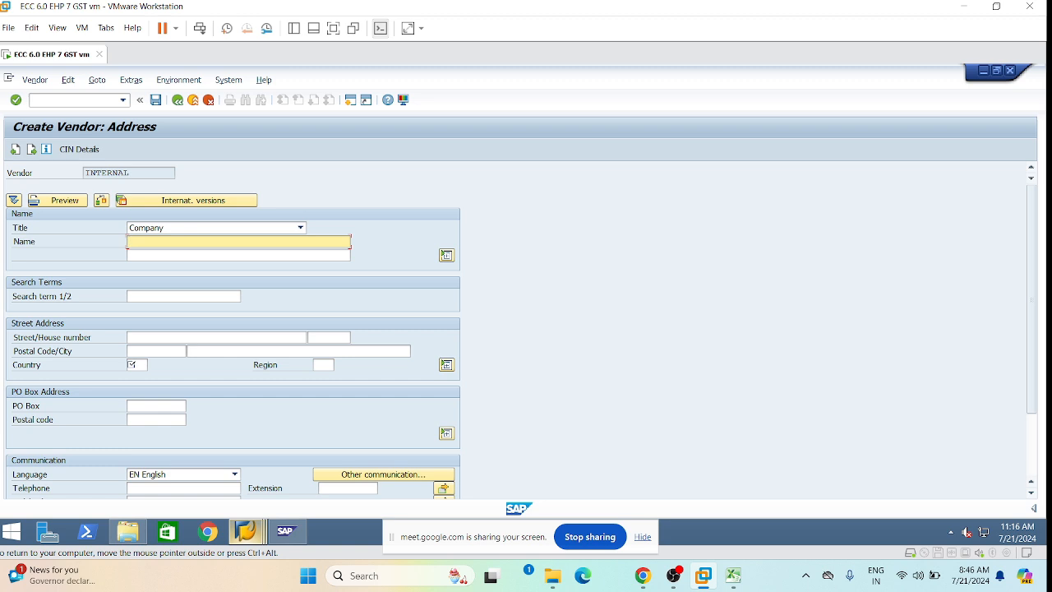
{"action": "type", "text": "Eddurappa Trading Company"}
{"action": "left_click", "coordinate": [130, 296]}
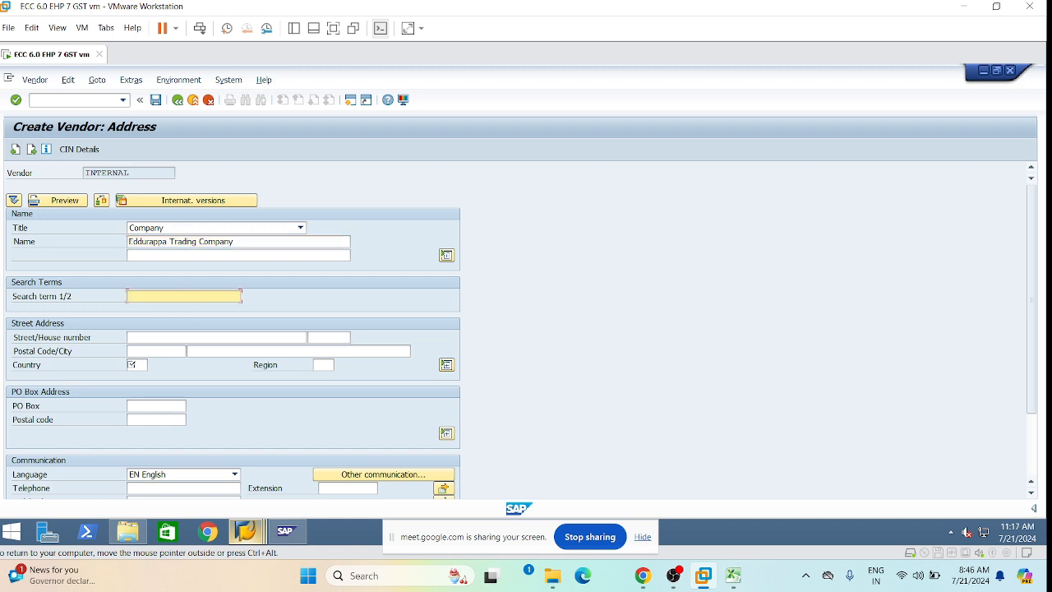
{"action": "type", "text": "ETC"}
{"action": "left_click", "coordinate": [153, 342]}
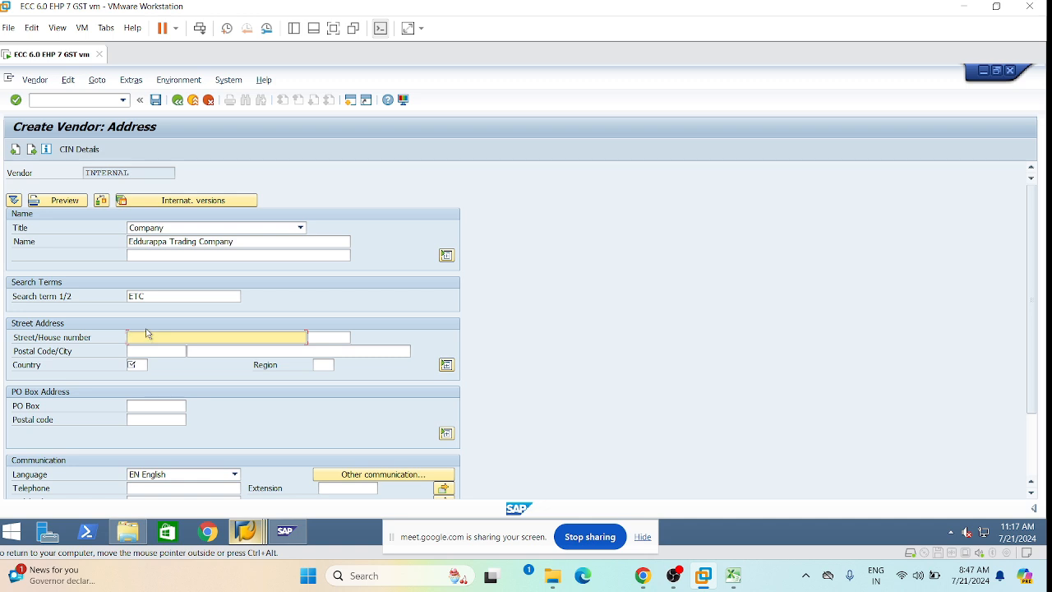
{"action": "key", "text": "Tab"}
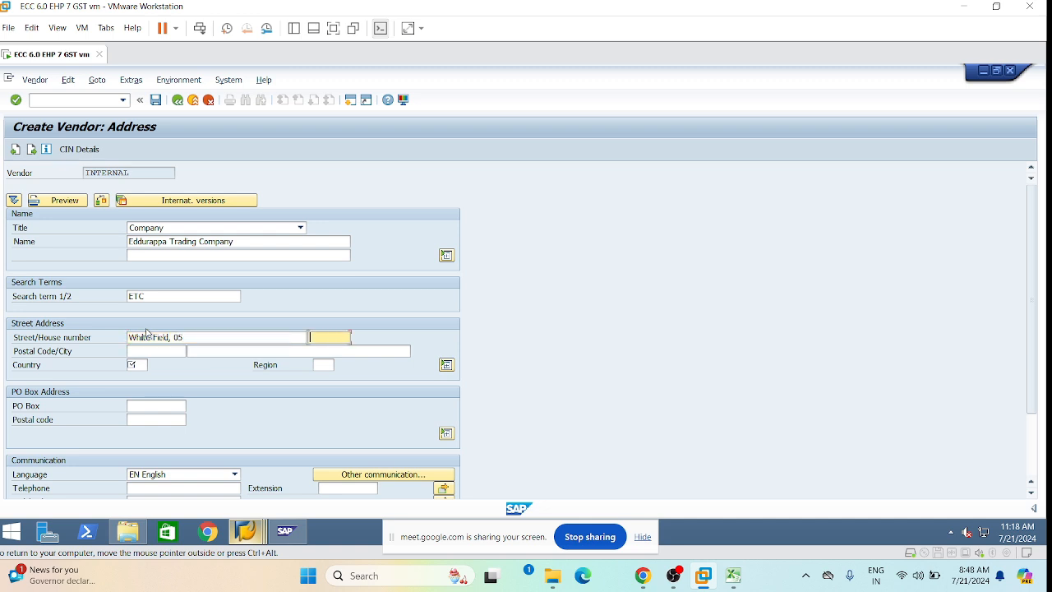
{"action": "type", "text": "22"}
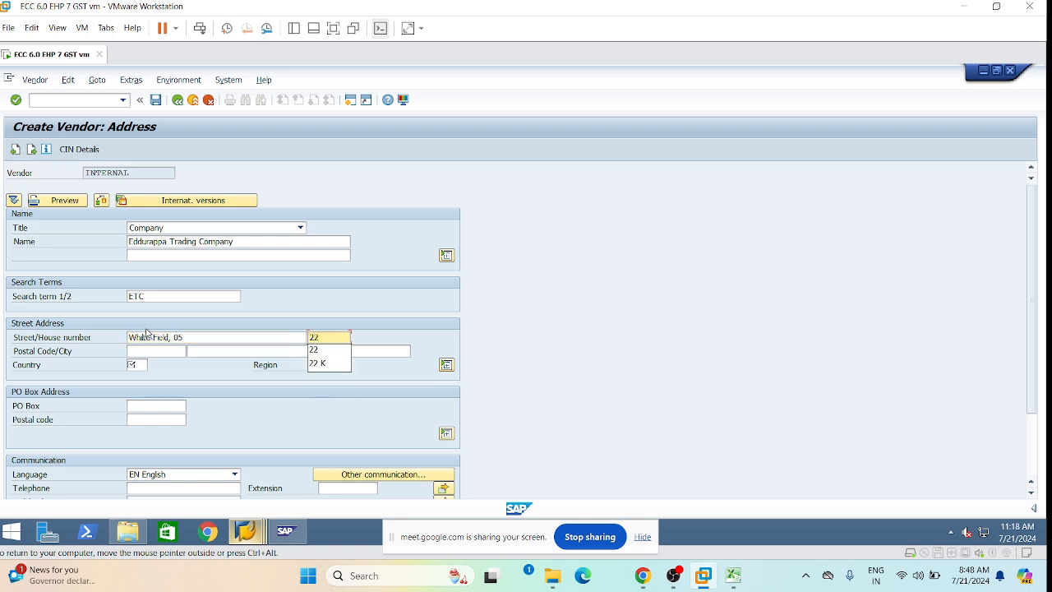
{"action": "key", "text": "Tab"}
{"action": "type", "text": "500681"}
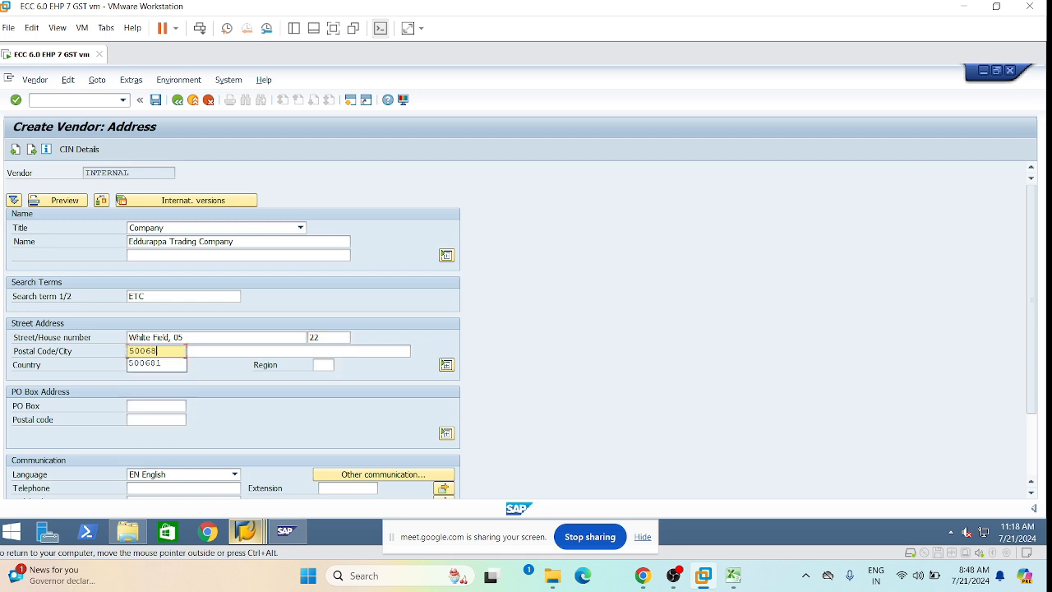
{"action": "key", "text": "BackSpace"}
{"action": "key", "text": "BackSpace"}
{"action": "key", "text": "BackSpace"}
{"action": "key", "text": "BackSpace"}
{"action": "key", "text": "BackSpace"}
{"action": "key", "text": "BackSpace"}
{"action": "type", "text": "400"}
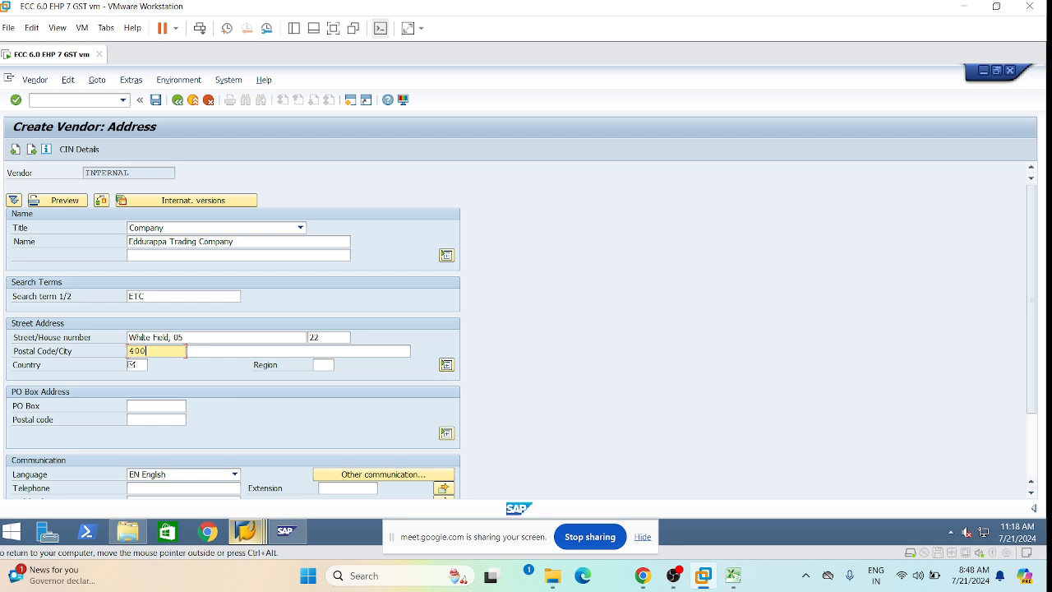
{"action": "type", "text": "602"}
{"action": "key", "text": "Tab"}
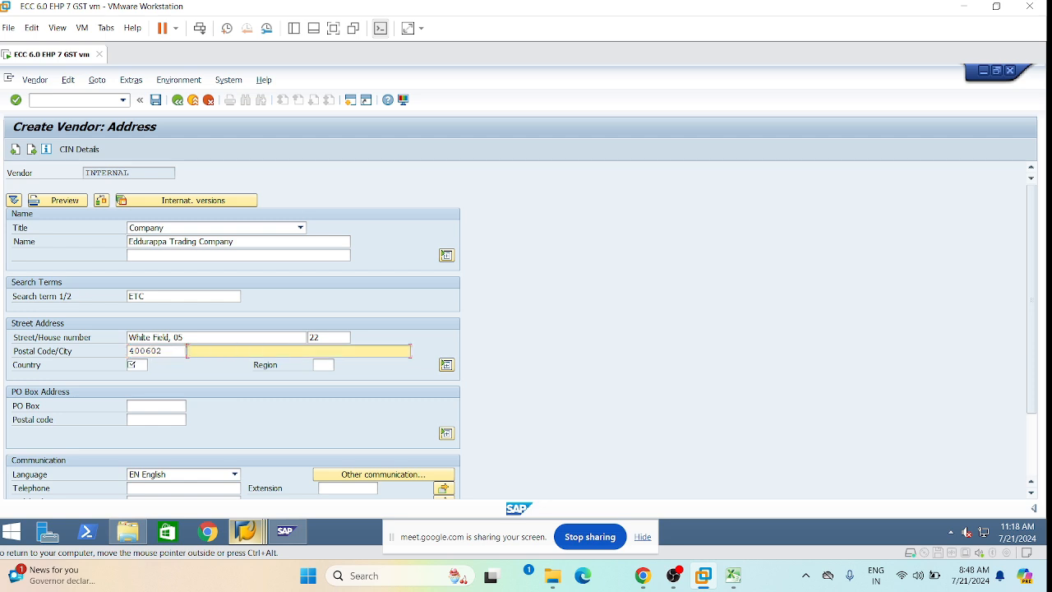
{"action": "type", "text": "Bangalore"}
Set country IN, region 10 and PO Box 4-43-1H, correcting the country value.
{"action": "left_click", "coordinate": [131, 363]}
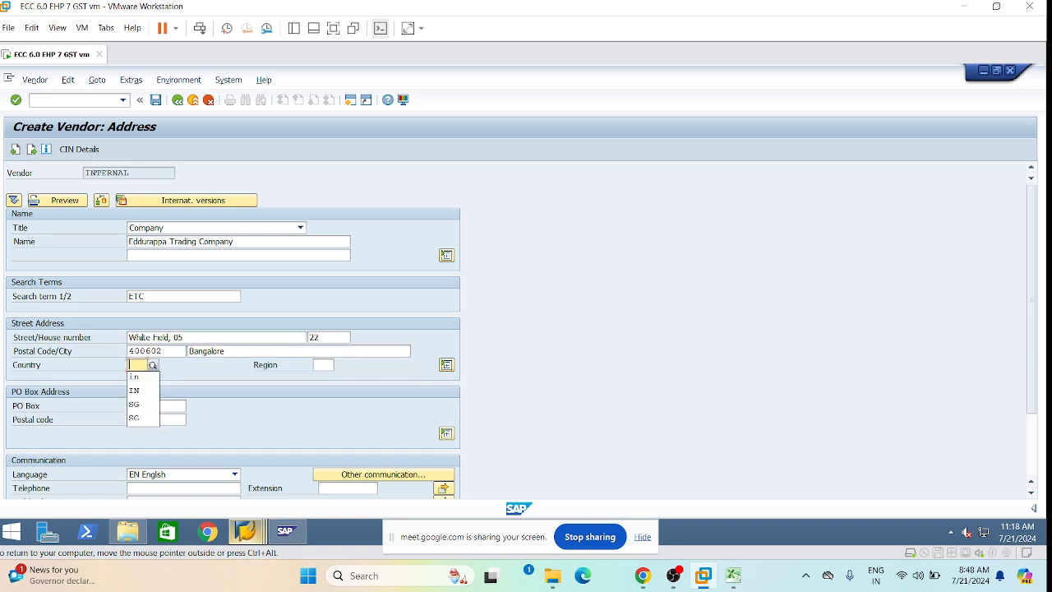
{"action": "left_click", "coordinate": [136, 392]}
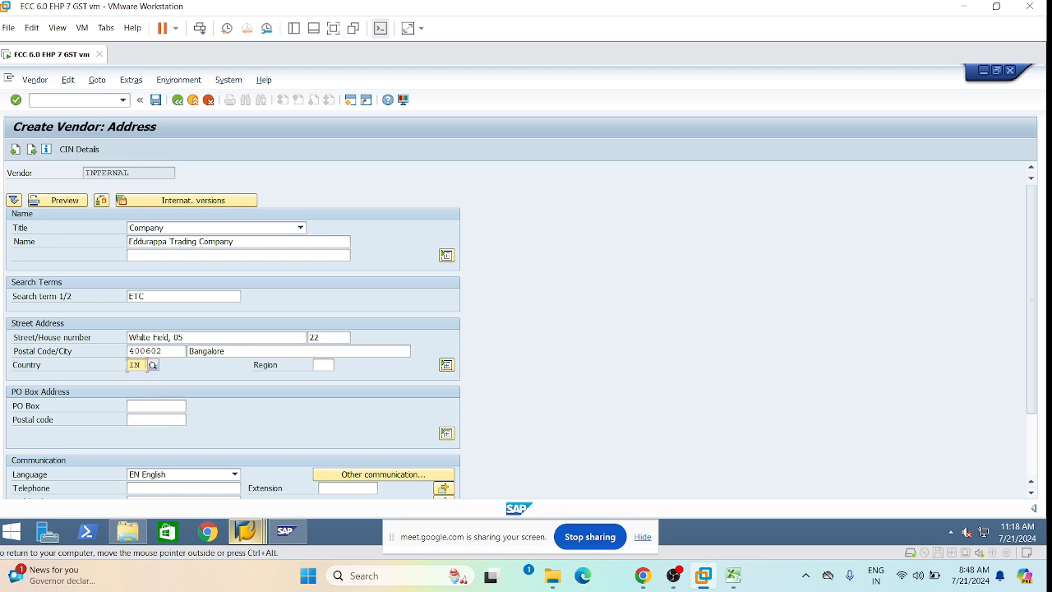
{"action": "left_click", "coordinate": [322, 366]}
{"action": "type", "text": "10"}
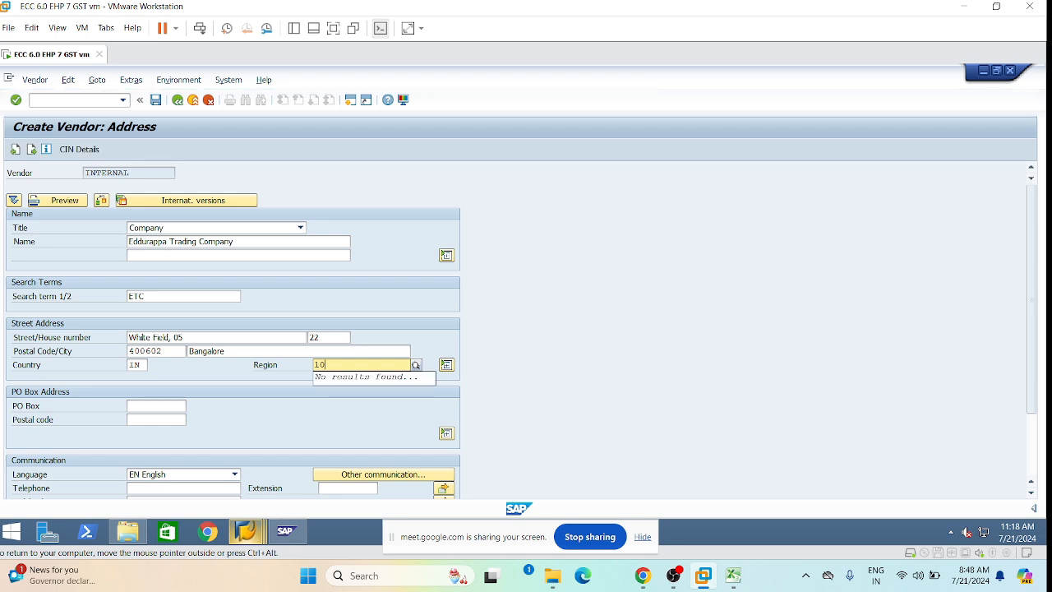
{"action": "left_click", "coordinate": [167, 407]}
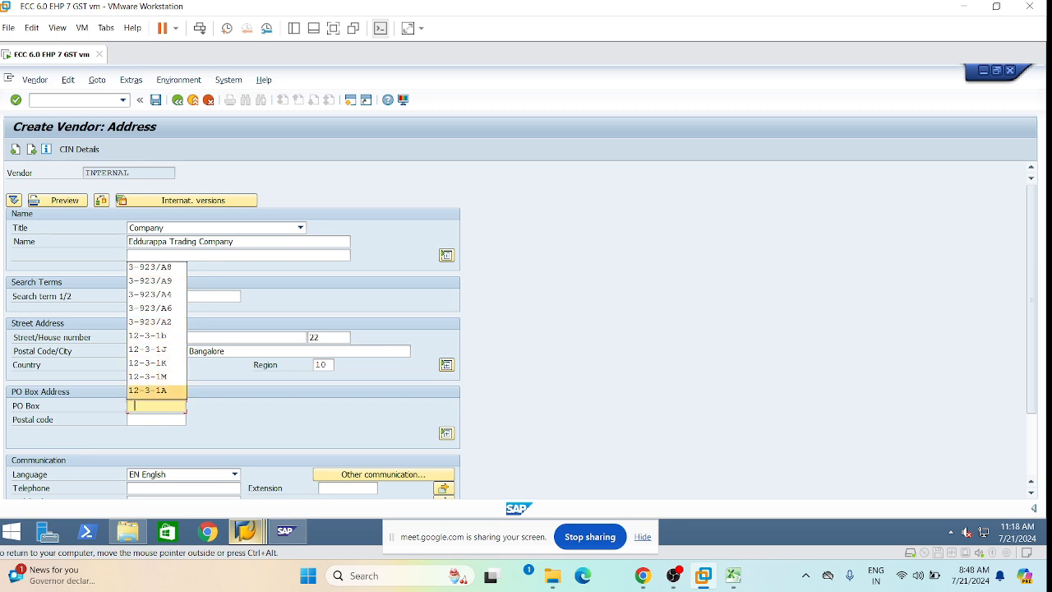
{"action": "key", "text": "BackSpace"}
{"action": "type", "text": "4"}
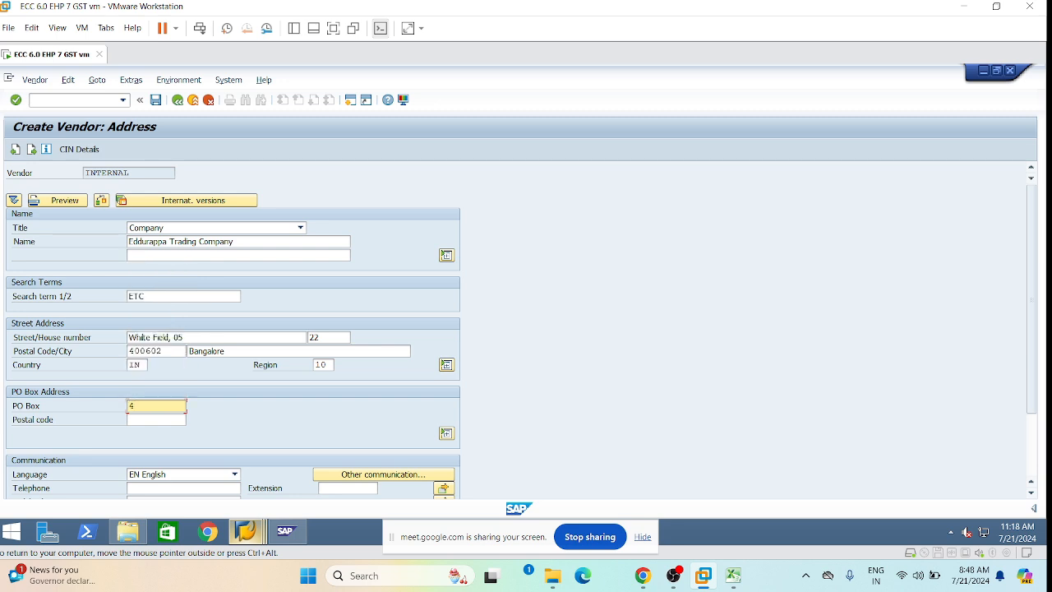
{"action": "type", "text": "-43"}
{"action": "type", "text": "-1H"}
{"action": "key", "text": "Return"}
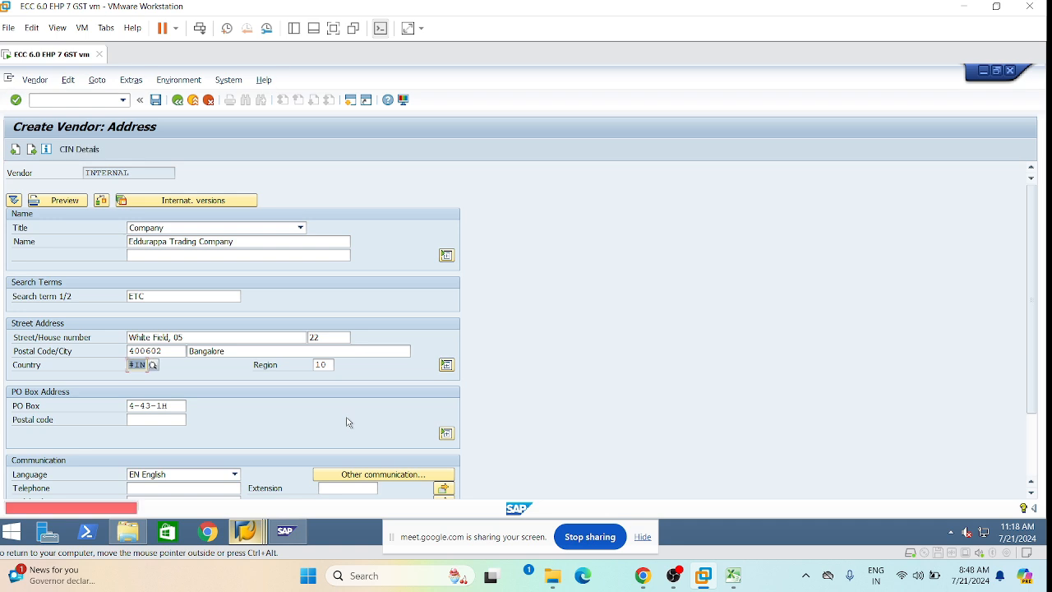
{"action": "type", "text": "IN"}
{"action": "key", "text": "Return"}
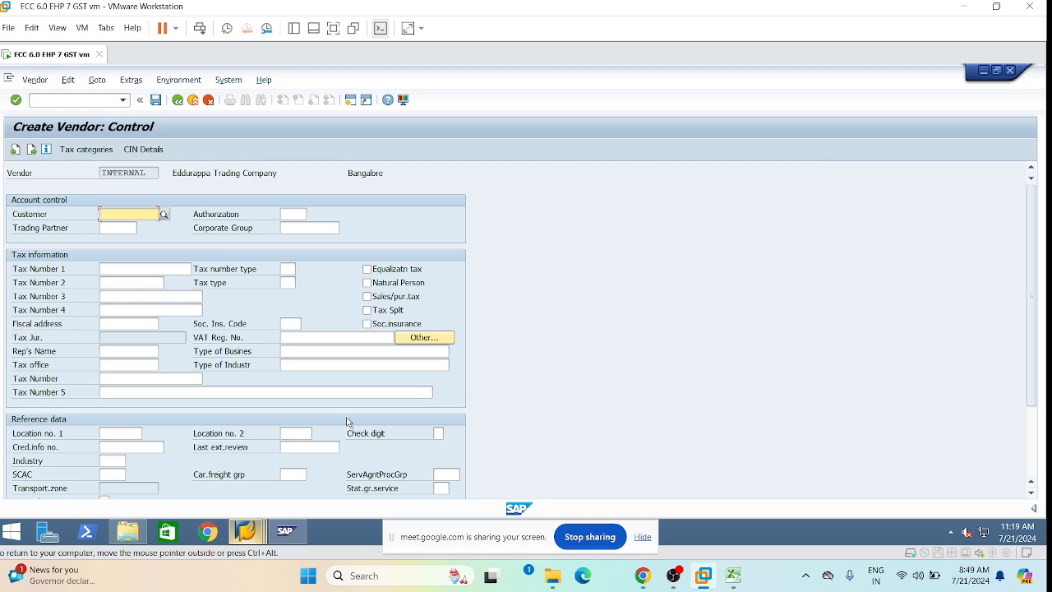
Enter the vendor's GST number, starting with state code 10, in Tax Number 3.
{"action": "left_click", "coordinate": [102, 295]}
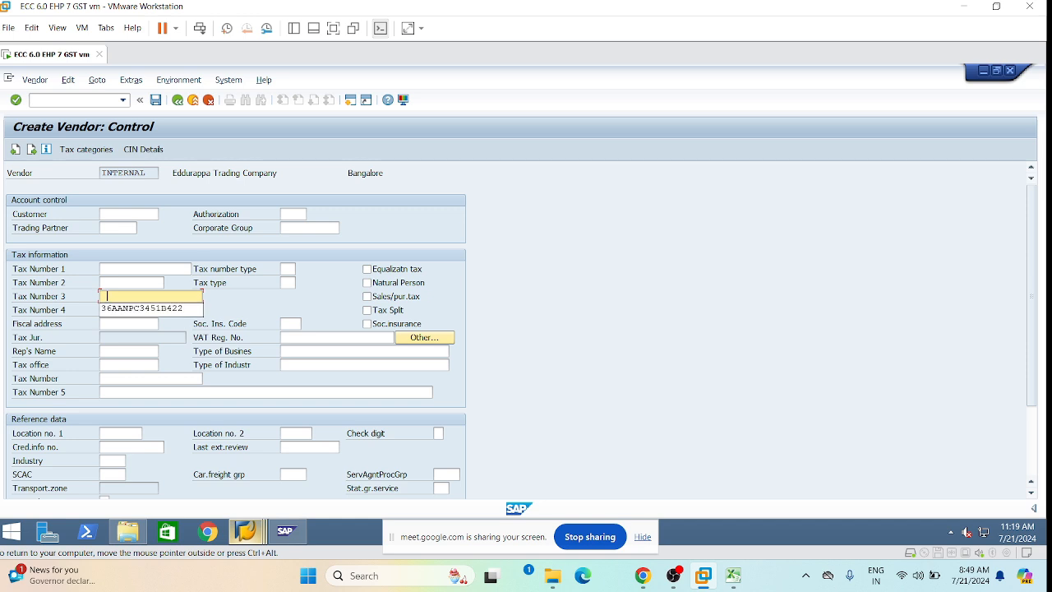
{"action": "left_click", "coordinate": [130, 314]}
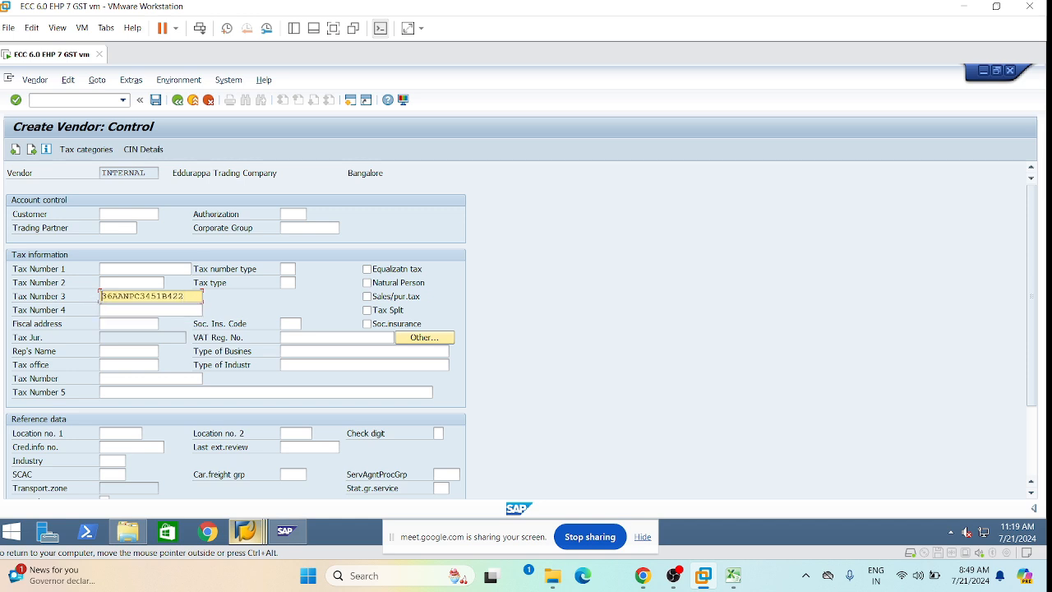
{"action": "key", "text": "Delete"}
{"action": "key", "text": "Delete"}
{"action": "type", "text": "10"}
{"action": "key", "text": "Delete"}
{"action": "type", "text": "N"}
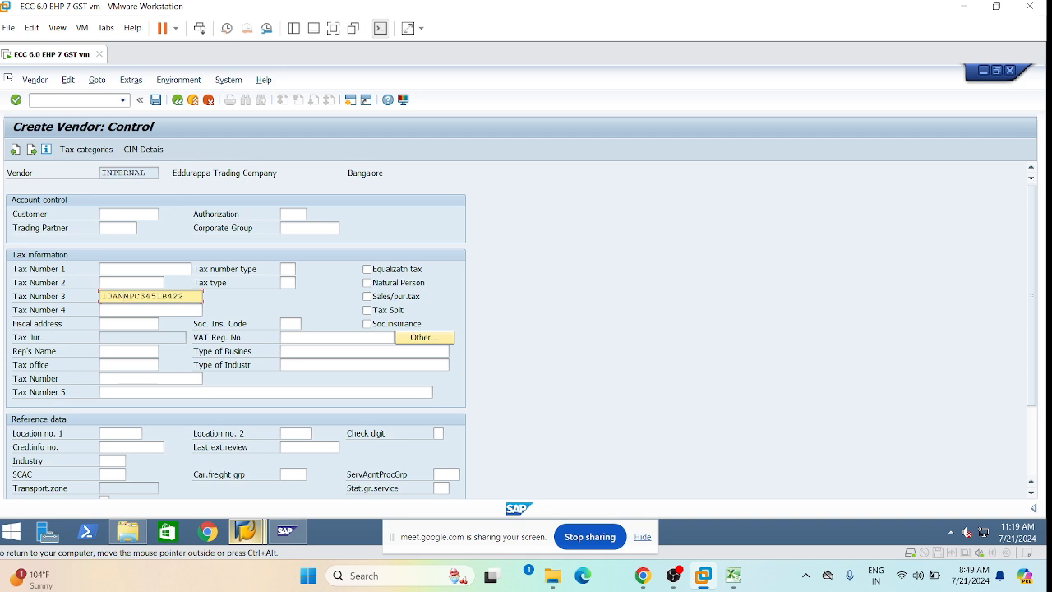
{"action": "key", "text": "Delete"}
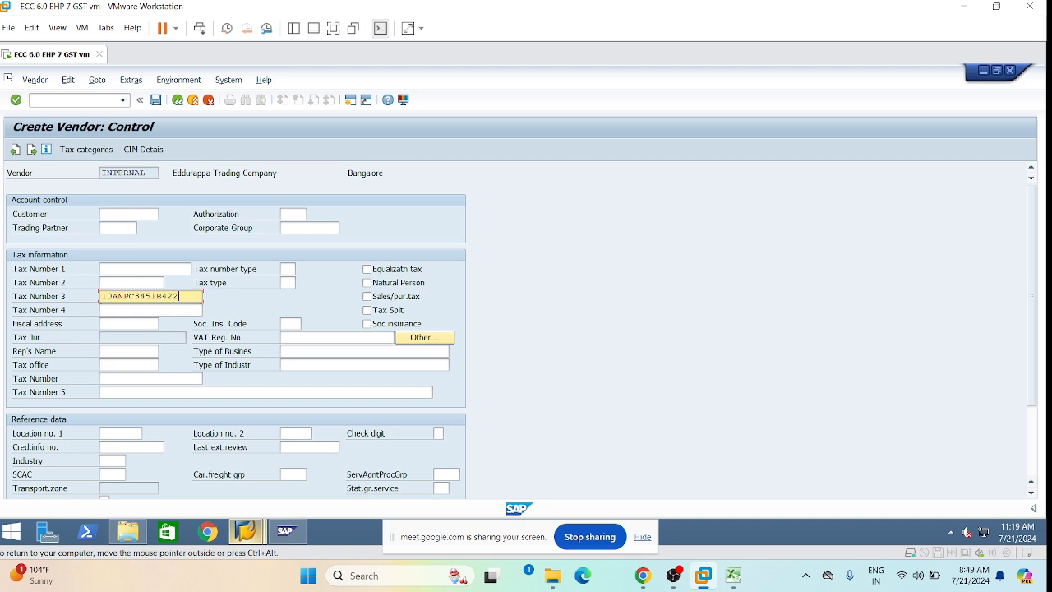
{"action": "type", "text": "1"}
{"action": "key", "text": "Return"}
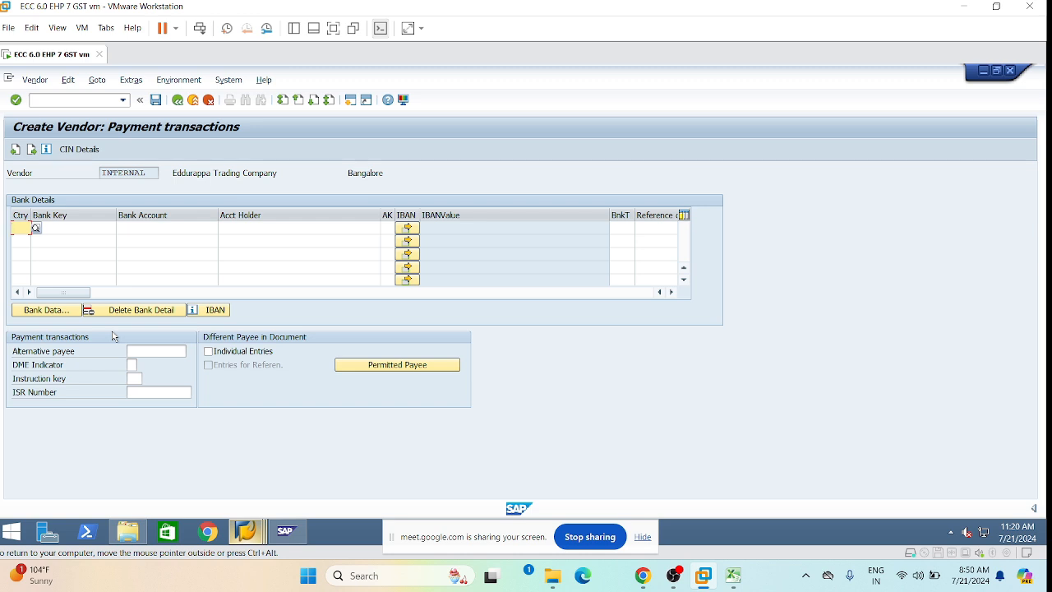
Add a bank entry with country IN and bank key 083000109.
{"action": "type", "text": "In"}
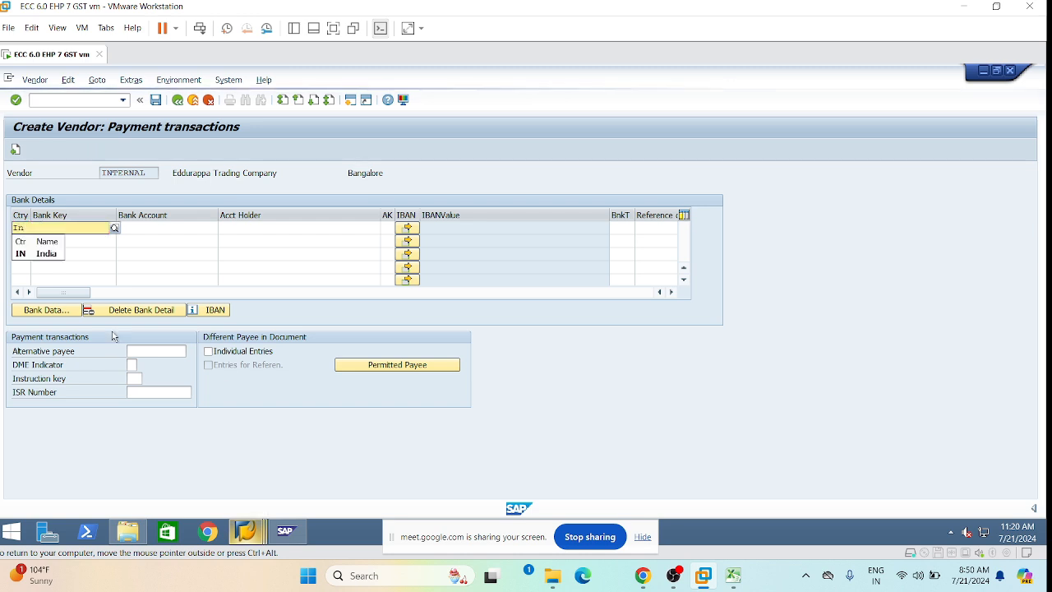
{"action": "key", "text": "Down"}
{"action": "key", "text": "Return"}
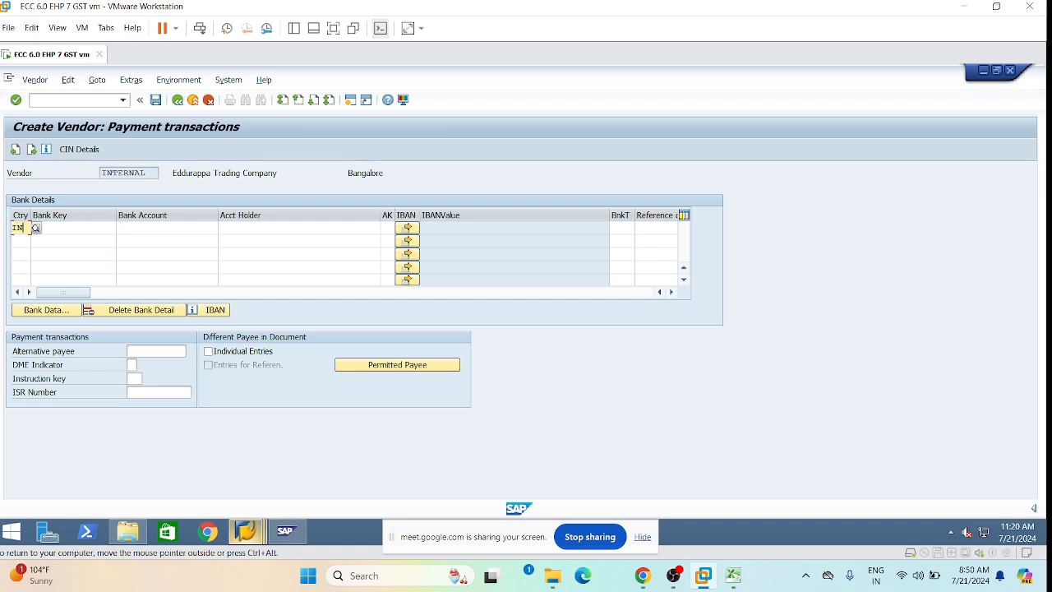
{"action": "key", "text": "Tab"}
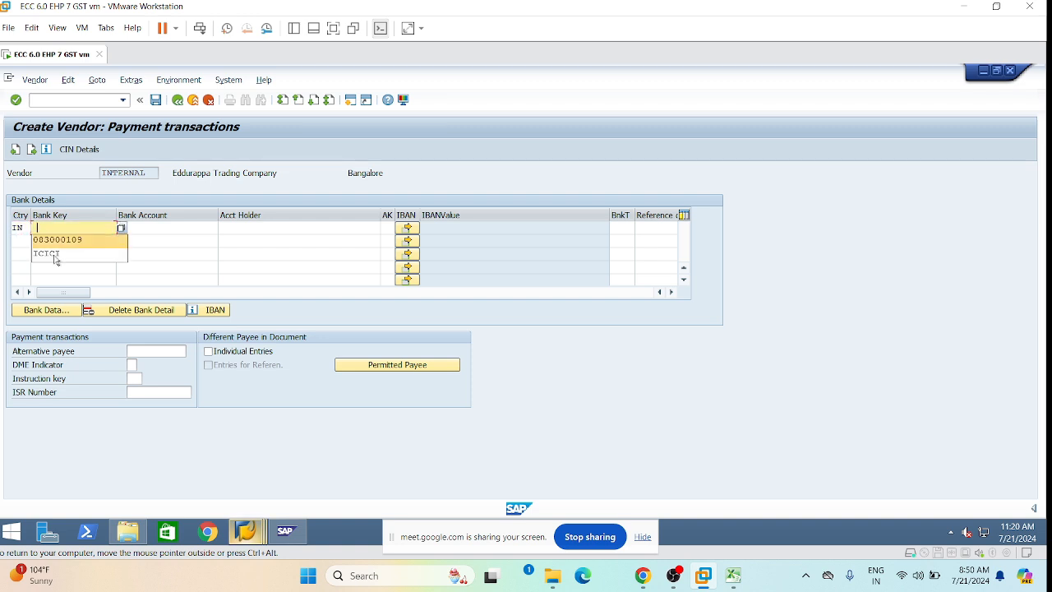
{"action": "left_click", "coordinate": [82, 239]}
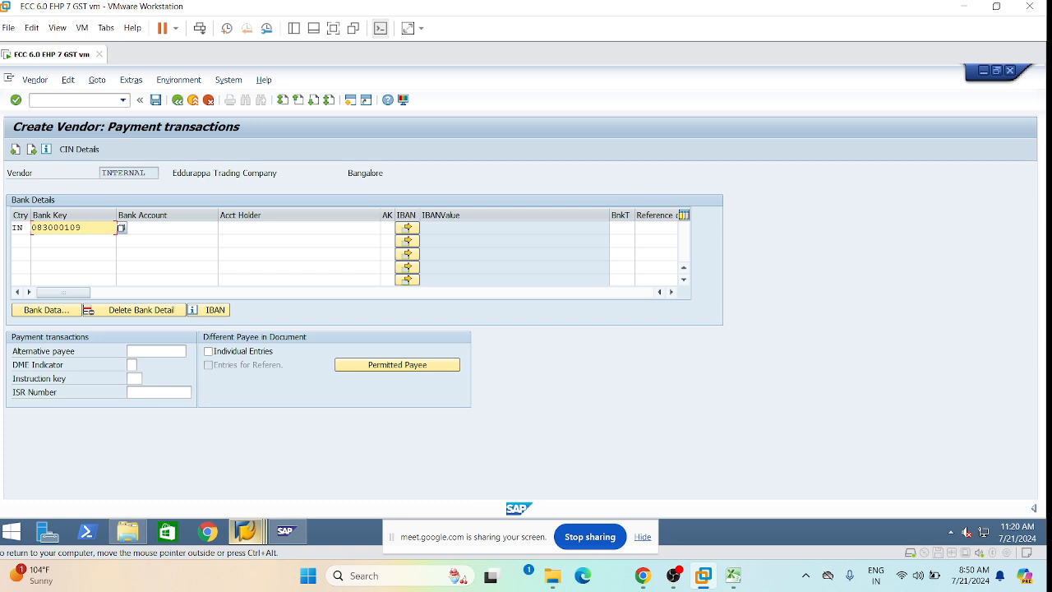
Enter the bank account number and account holder 'Eddurappa Trading Comp', then confirm.
{"action": "key", "text": "Tab"}
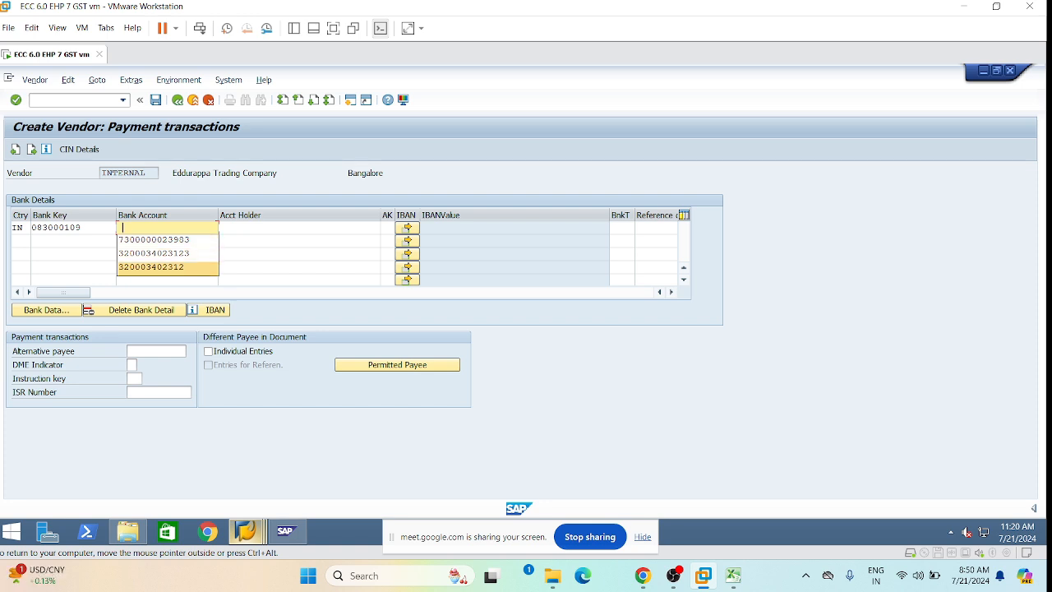
{"action": "key", "text": "Return"}
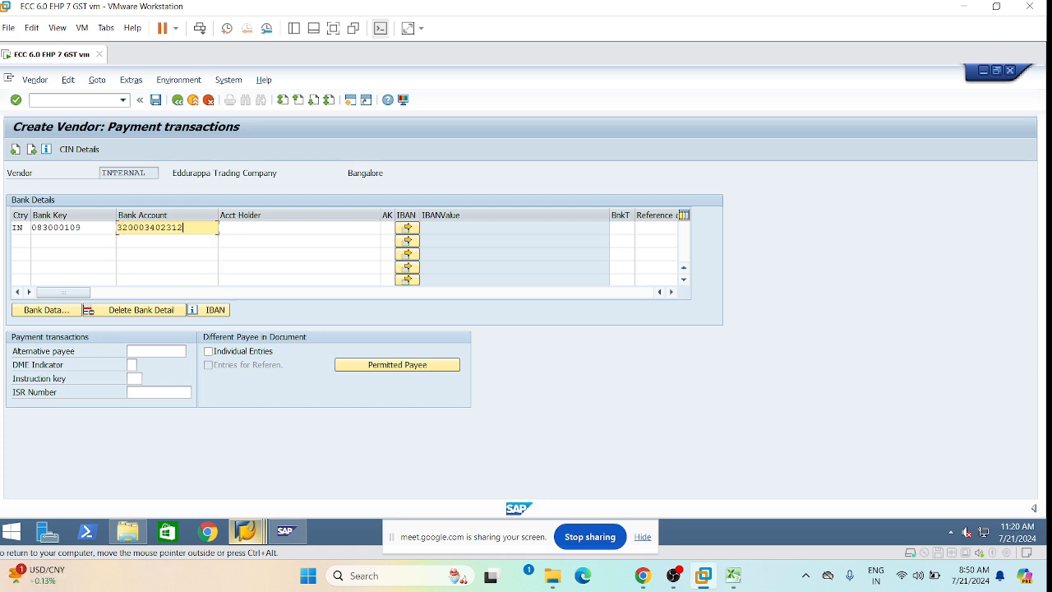
{"action": "key", "text": "BackSpace"}
{"action": "key", "text": "BackSpace"}
{"action": "key", "text": "BackSpace"}
{"action": "key", "text": "BackSpace"}
{"action": "key", "text": "BackSpace"}
{"action": "key", "text": "BackSpace"}
{"action": "key", "text": "BackSpace"}
{"action": "key", "text": "BackSpace"}
{"action": "key", "text": "BackSpace"}
{"action": "key", "text": "BackSpace"}
{"action": "key", "text": "BackSpace"}
{"action": "key", "text": "Tab"}
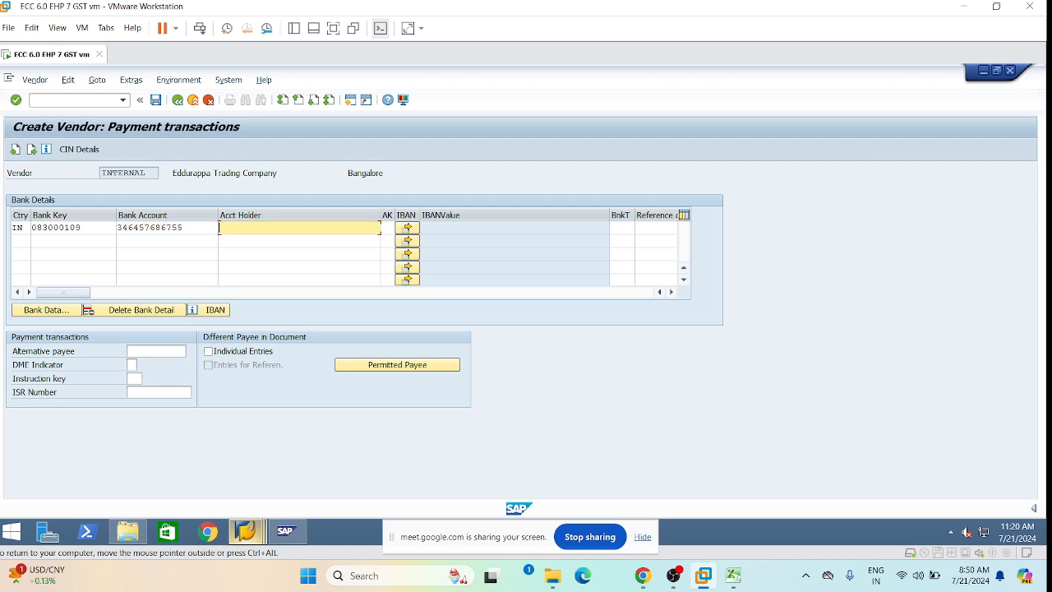
{"action": "type", "text": "Eddurappa Trading Comp"}
{"action": "key", "text": "Return"}
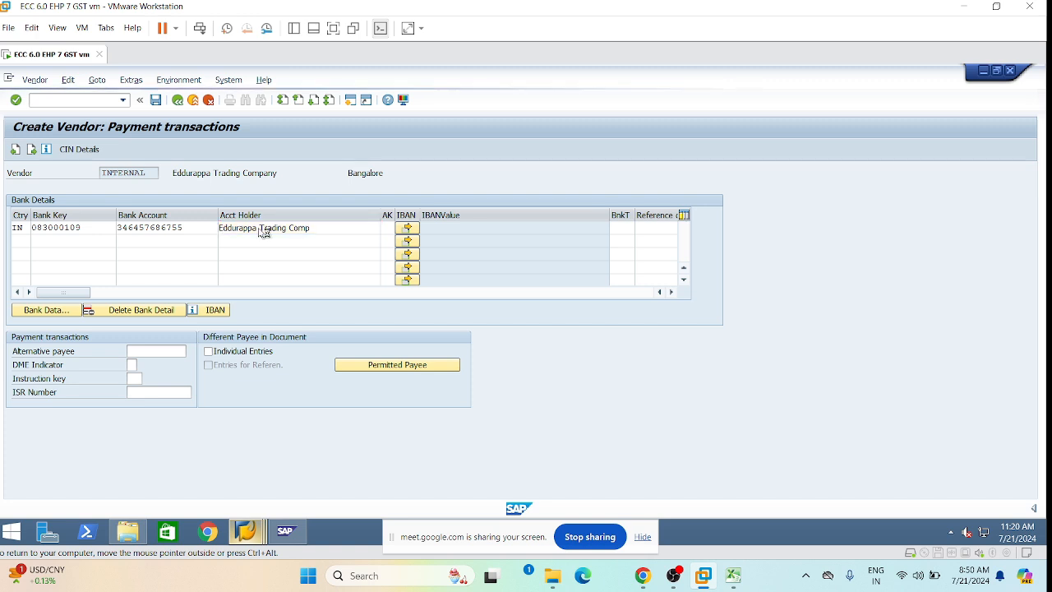
{"action": "key", "text": "Return"}
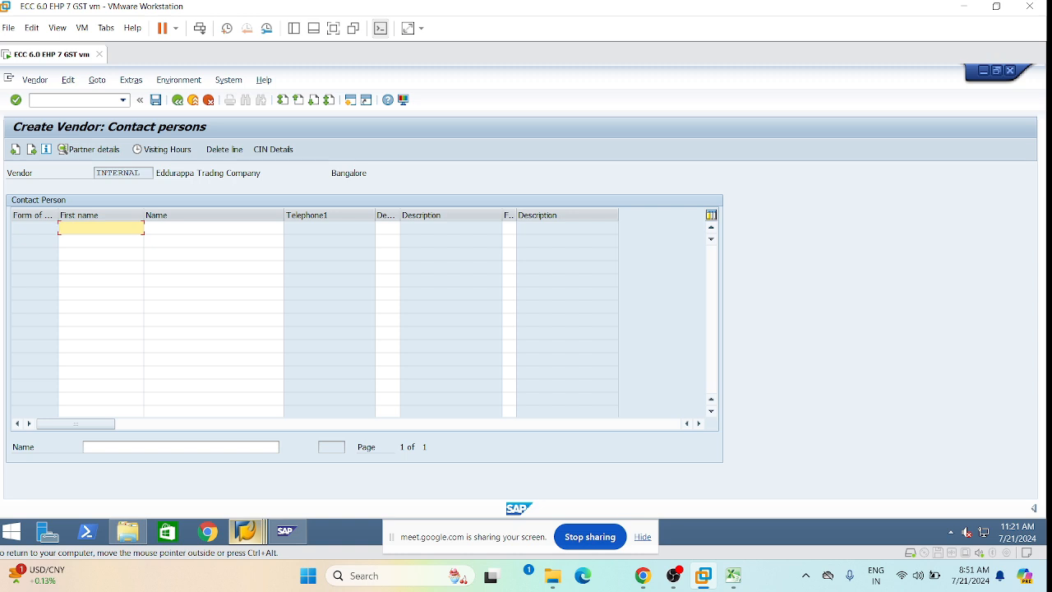
Enter the contact person's first name and last name.
{"action": "type", "text": "Raj"}
{"action": "key", "text": "Tab"}
{"action": "key", "text": "BackSpace"}
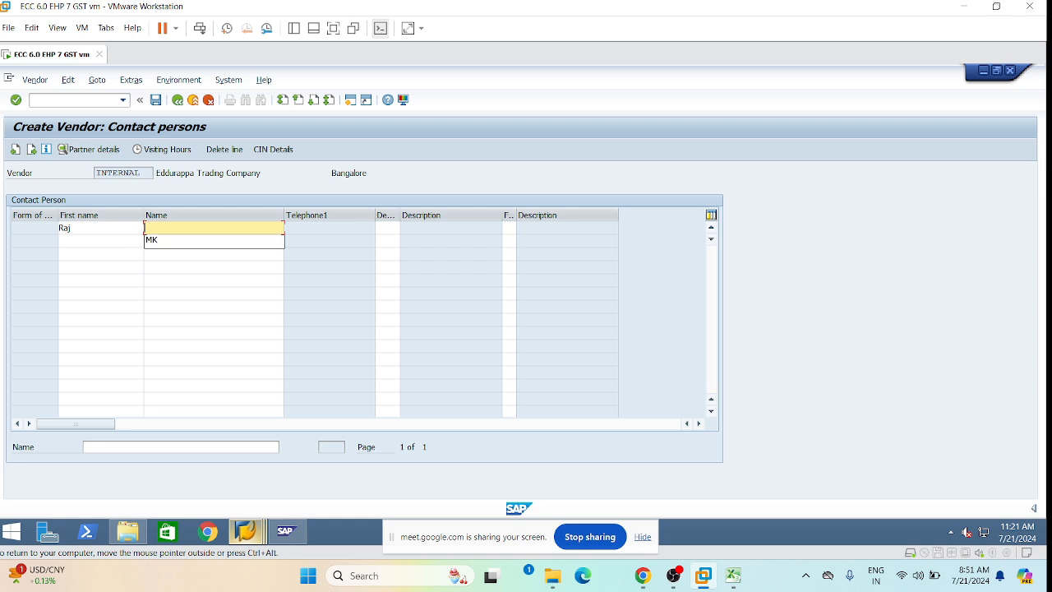
{"action": "type", "text": "Raj"}
Assign the contact department 0002 Purchasing and function 02 Head of purchasing.
{"action": "key", "text": "Tab"}
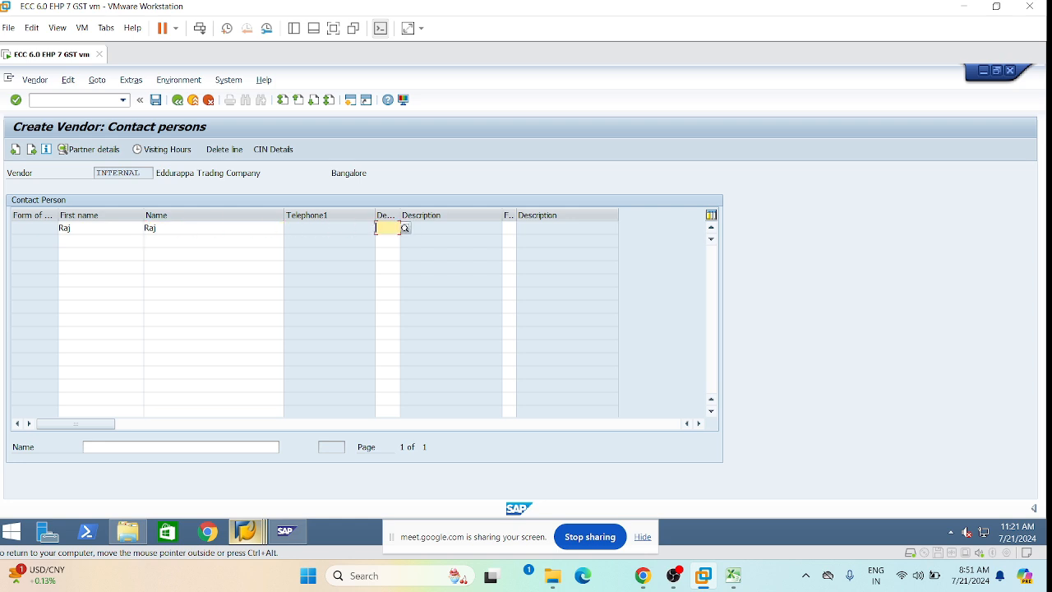
{"action": "type", "text": "0002"}
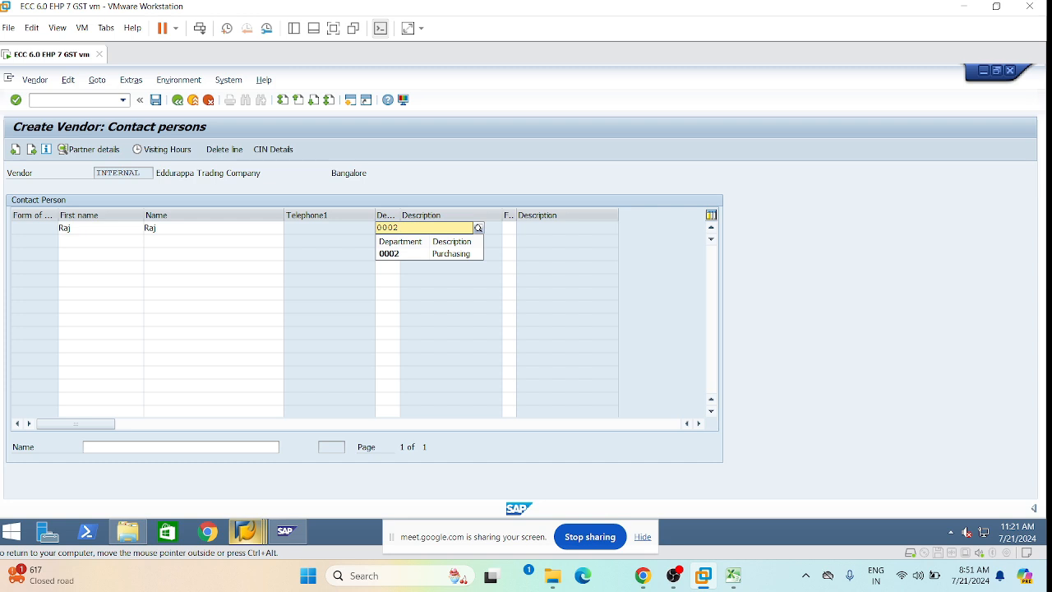
{"action": "key", "text": "Down"}
{"action": "key", "text": "Return"}
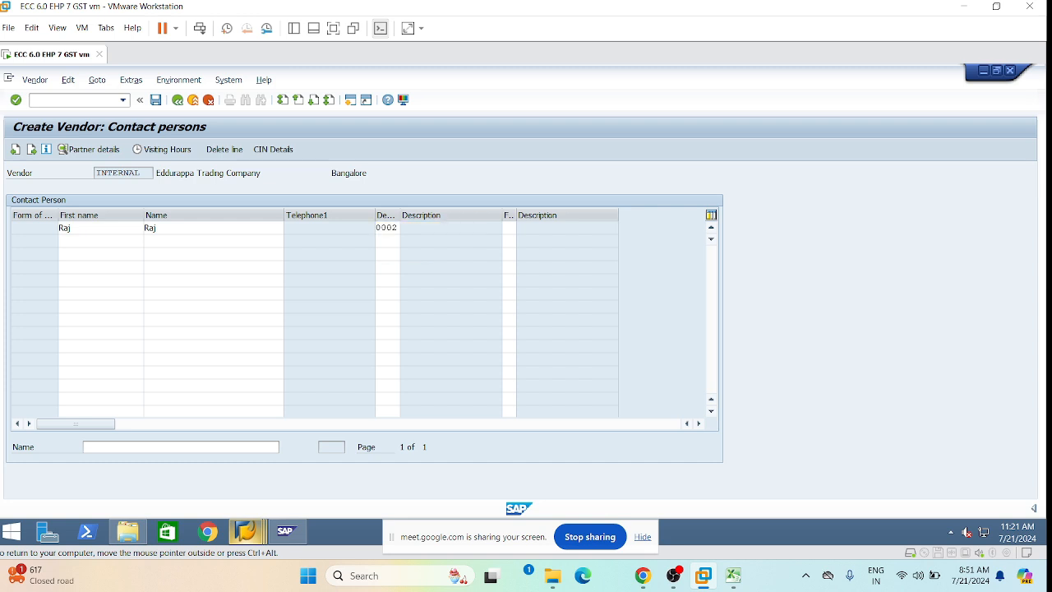
{"action": "key", "text": "Tab"}
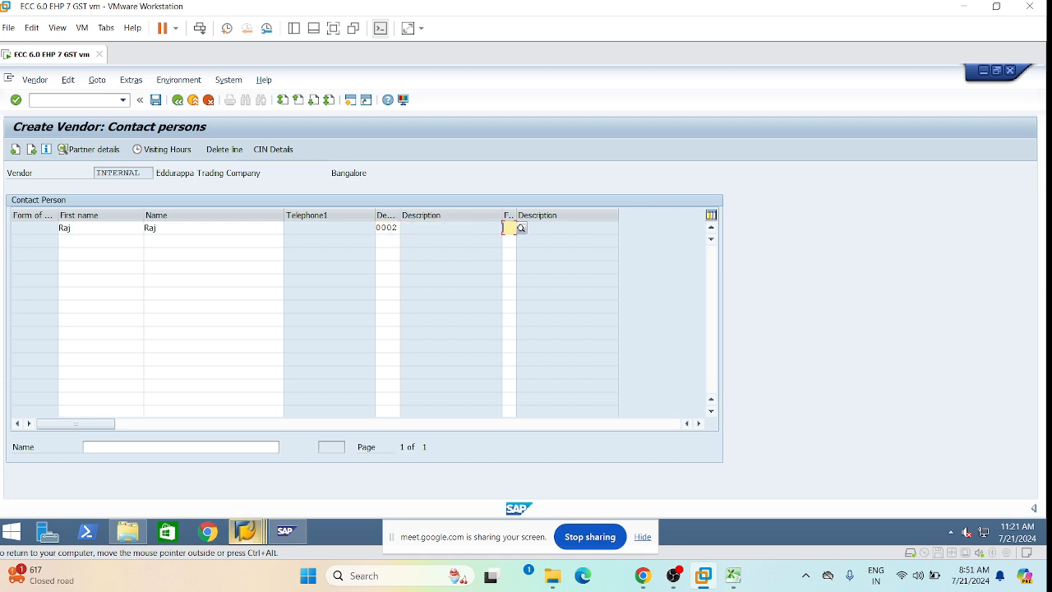
{"action": "type", "text": "02"}
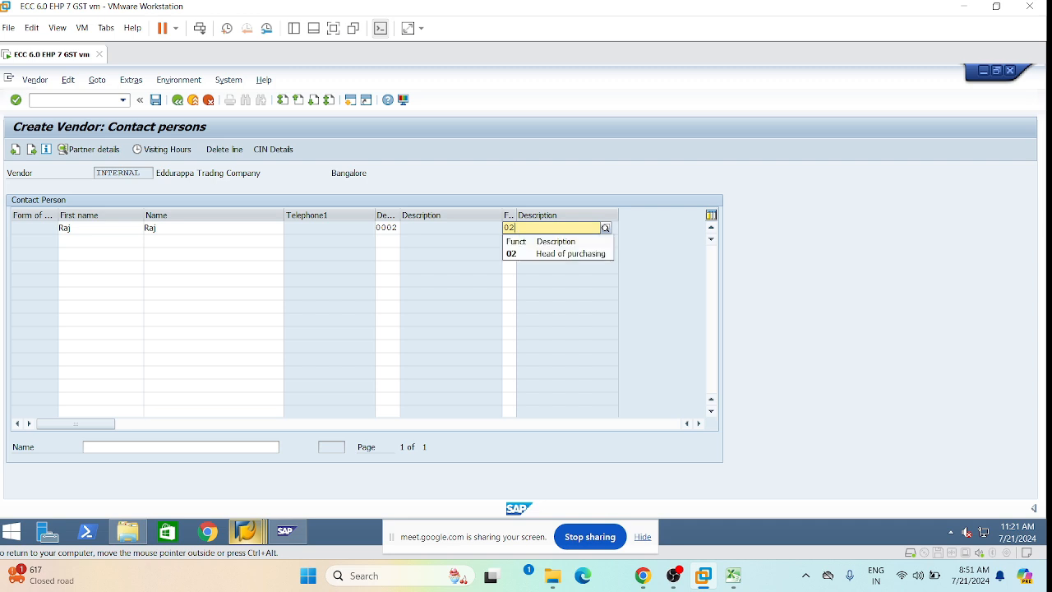
{"action": "left_click", "coordinate": [557, 253]}
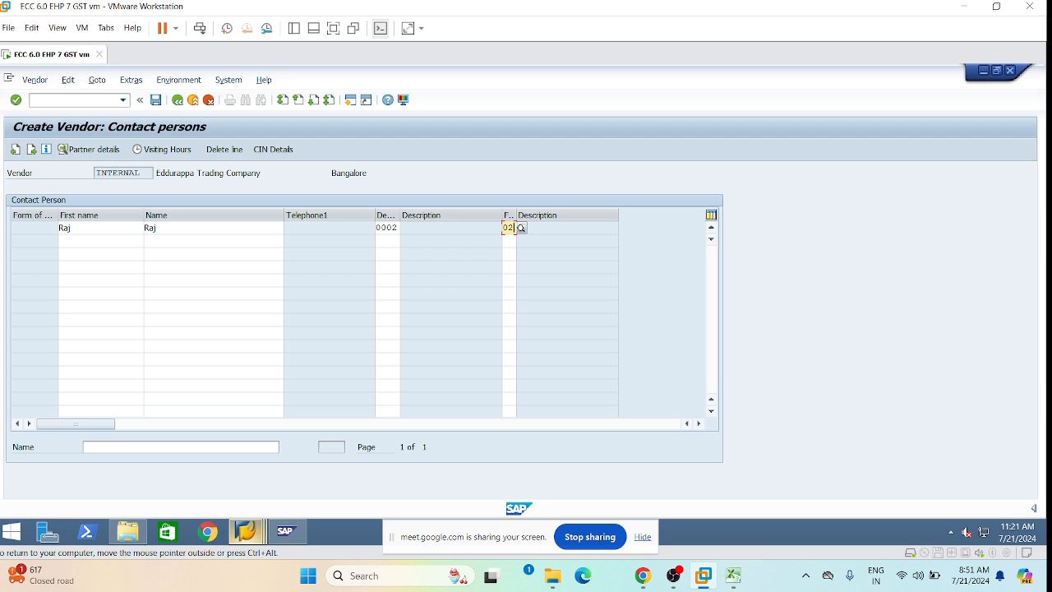
{"action": "key", "text": "Return"}
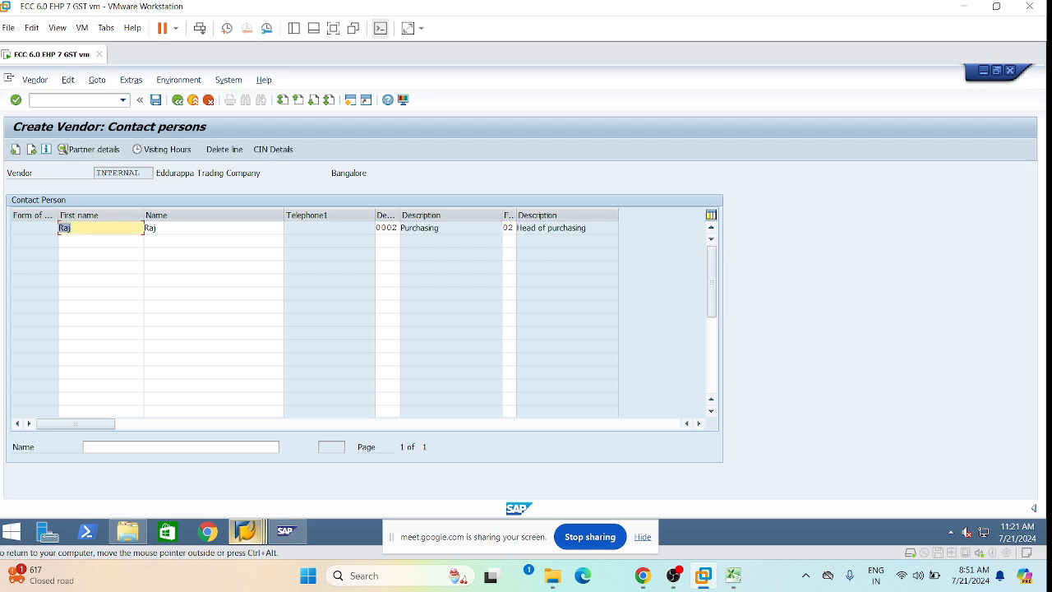
{"action": "key", "text": "Return"}
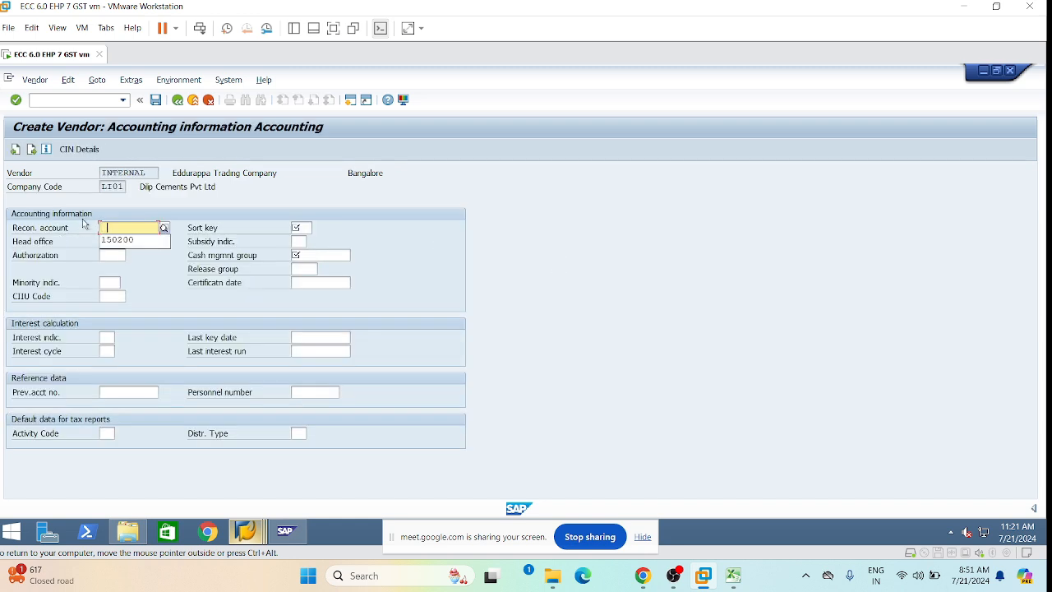
Set reconciliation account 150000, sort key 012 and cash management group A1.
{"action": "left_click", "coordinate": [116, 239]}
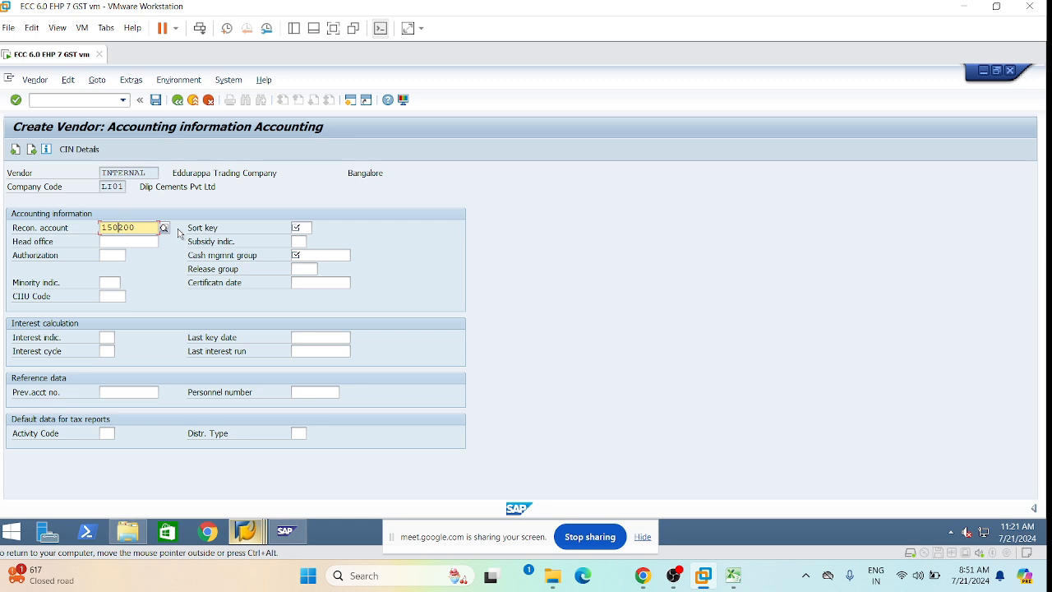
{"action": "type", "text": "0"}
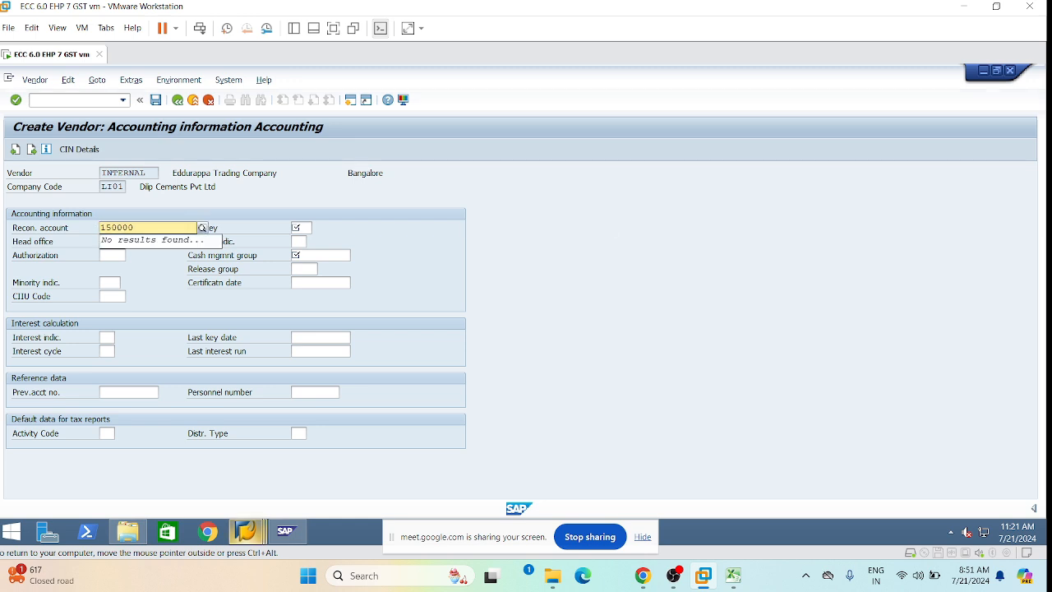
{"action": "left_click", "coordinate": [110, 282]}
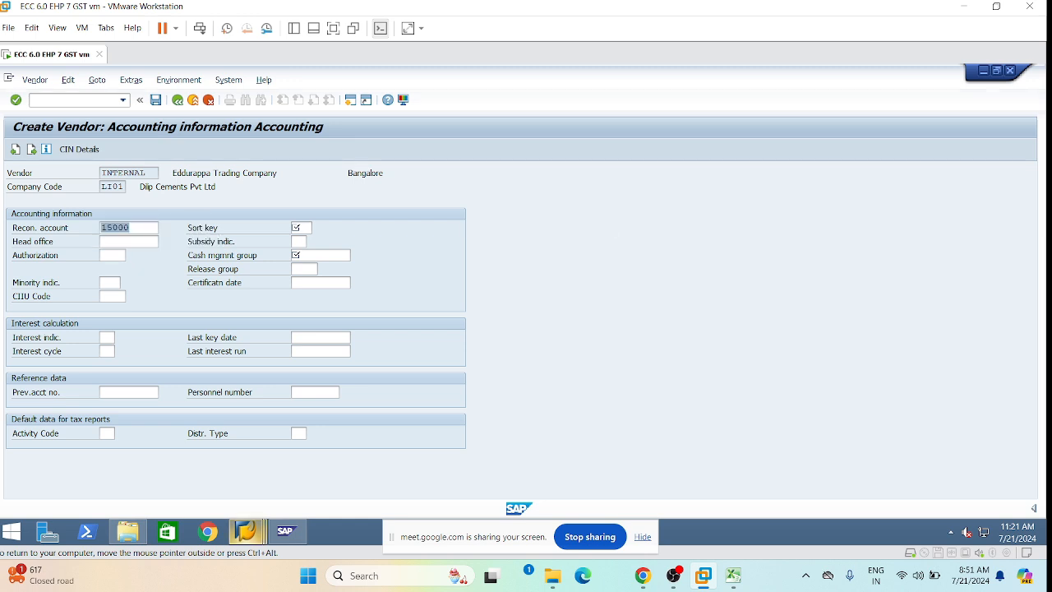
{"action": "left_click", "coordinate": [301, 227]}
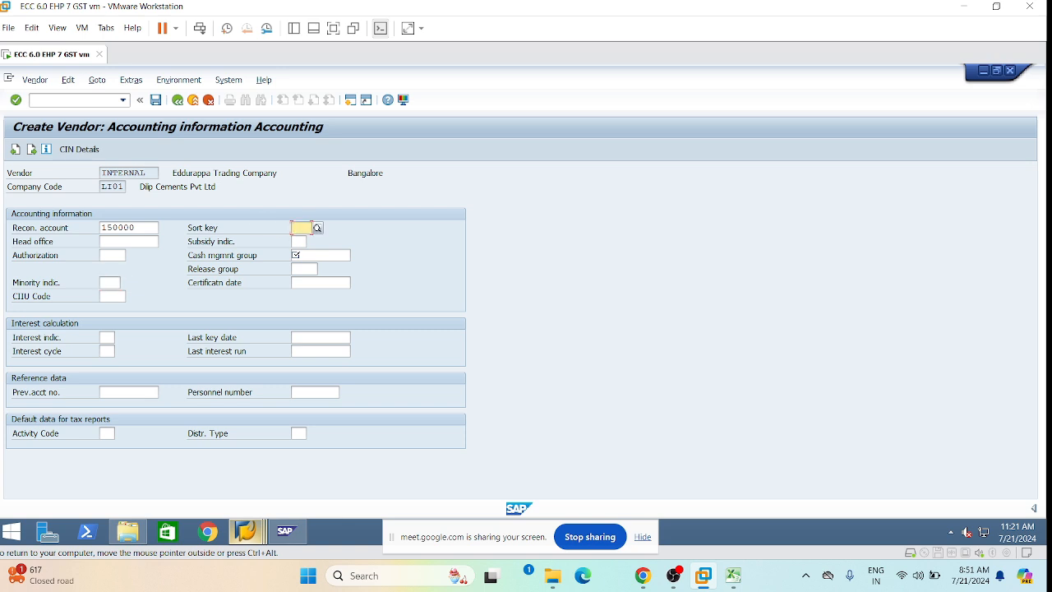
{"action": "key", "text": "space"}
{"action": "left_click", "coordinate": [302, 244]}
{"action": "left_click", "coordinate": [299, 255]}
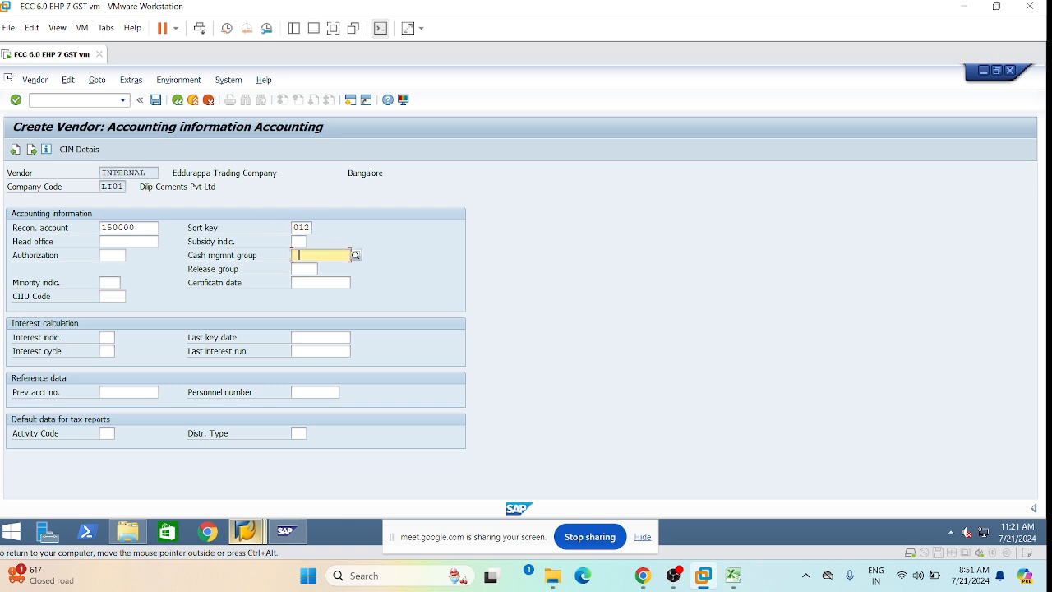
{"action": "type", "text": "A1"}
{"action": "key", "text": "Return"}
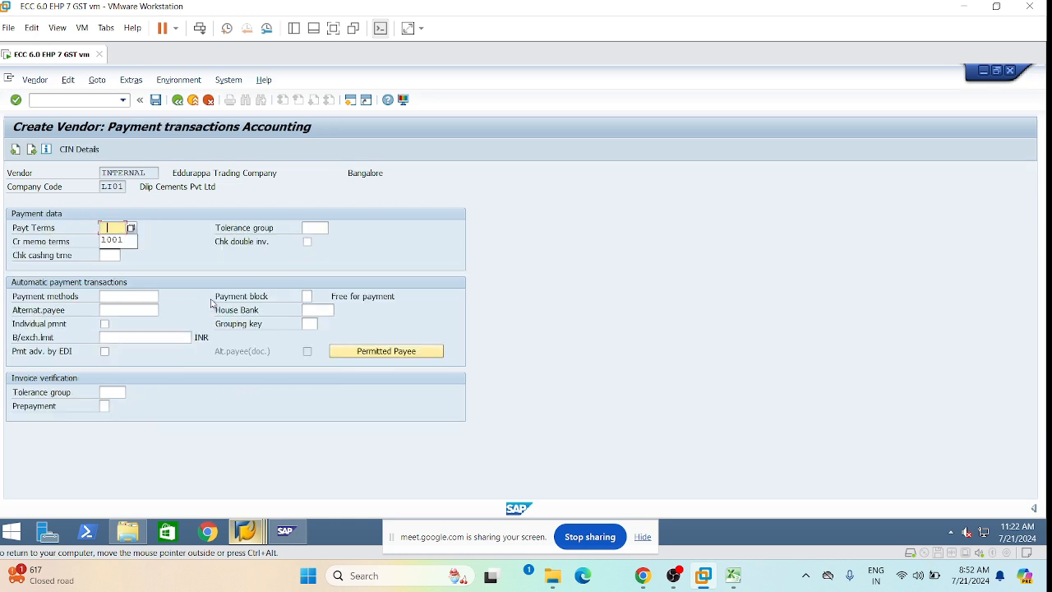
Set payment terms and credit memo terms to 1001 and payment method CT, then confirm.
{"action": "left_click", "coordinate": [115, 240]}
{"action": "left_click", "coordinate": [115, 241]}
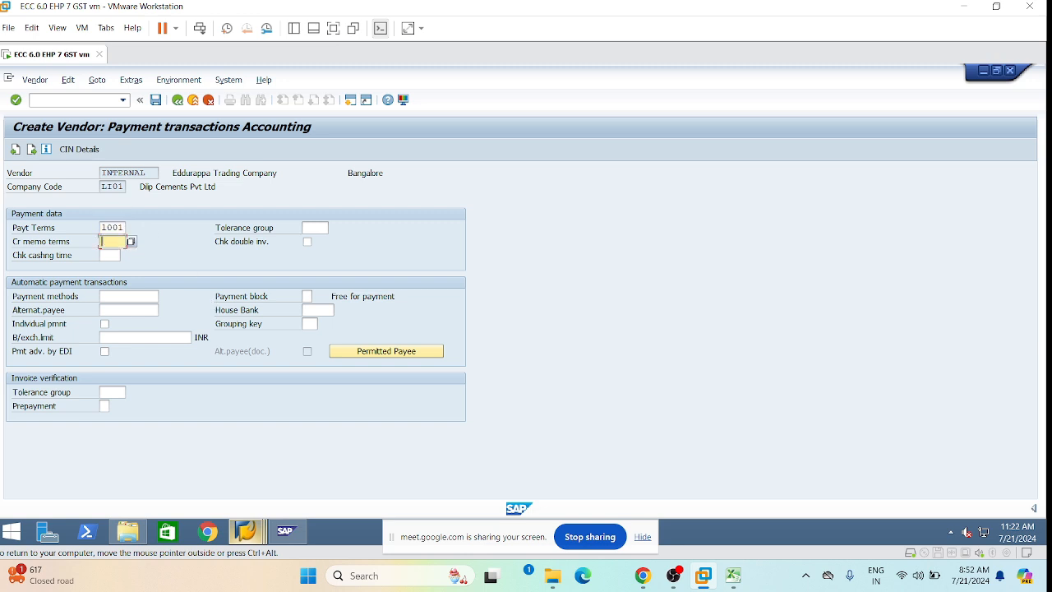
{"action": "left_click", "coordinate": [117, 255]}
{"action": "left_click", "coordinate": [110, 294]}
{"action": "left_click", "coordinate": [123, 309]}
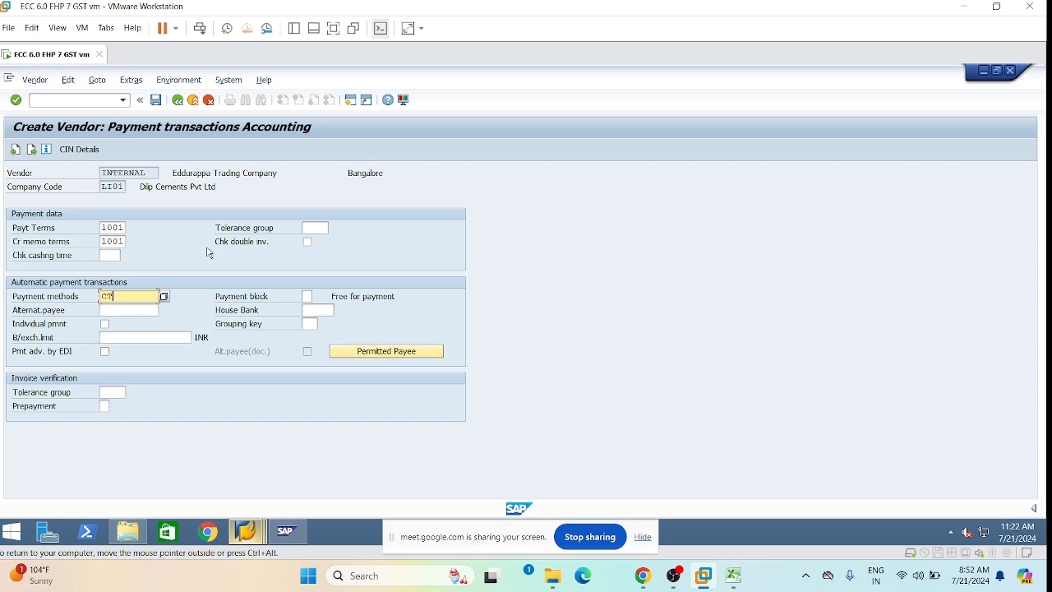
{"action": "key", "text": "Return"}
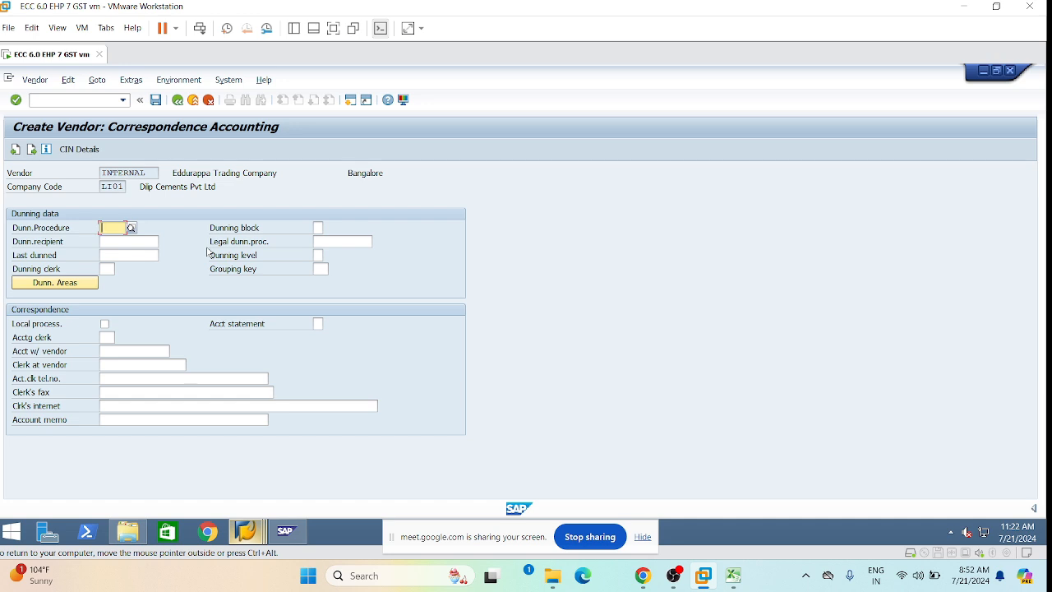
Skip the Correspondence Accounting and Withholding tax screens without entering anything.
{"action": "key", "text": "Return"}
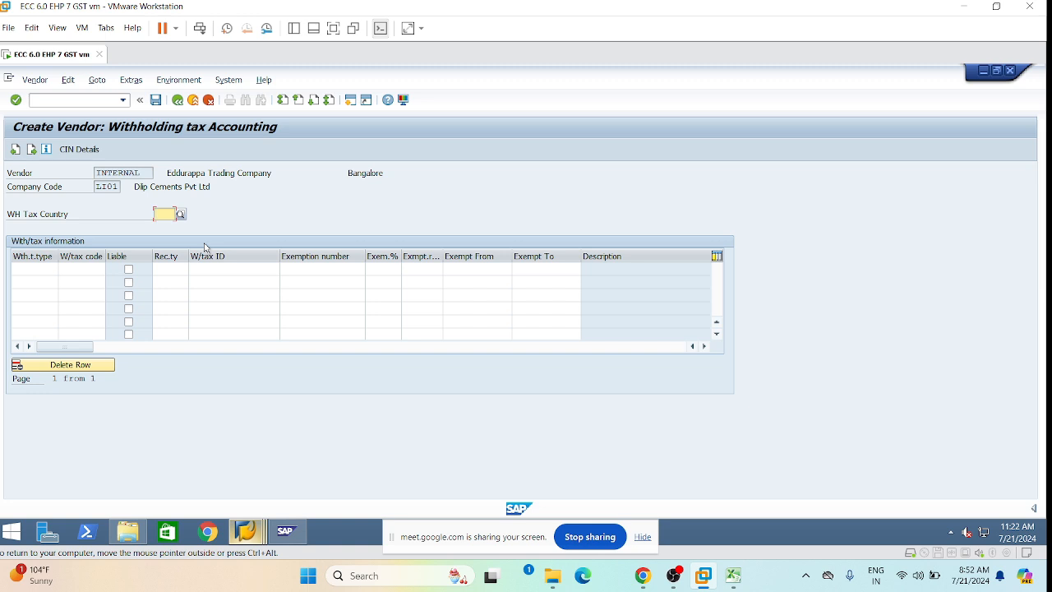
{"action": "key", "text": "Return"}
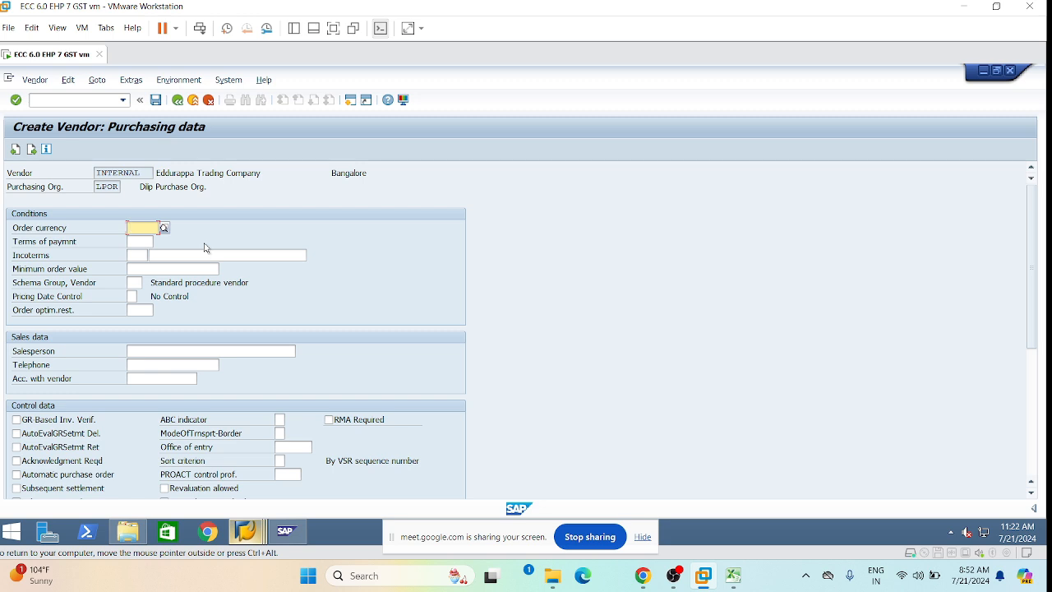
Enter order currency INR, payment terms 1001, Incoterms EXW and tick GR-based invoice verification.
{"action": "type", "text": "i"}
{"action": "left_click", "coordinate": [151, 243]}
{"action": "key", "text": "Tab"}
{"action": "type", "text": "1"}
{"action": "left_click", "coordinate": [146, 254]}
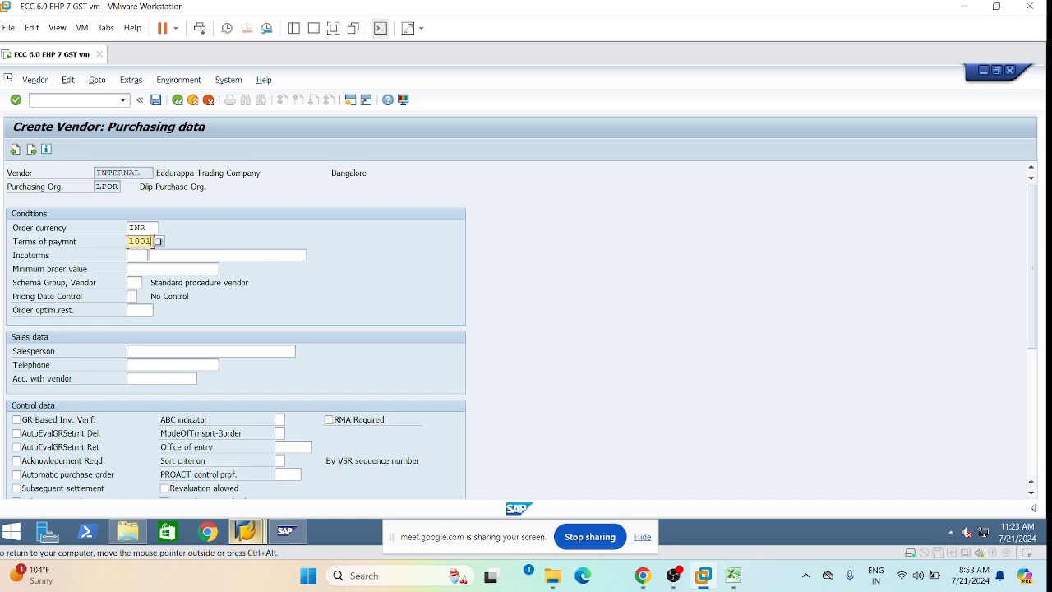
{"action": "key", "text": "Tab"}
{"action": "type", "text": "e"}
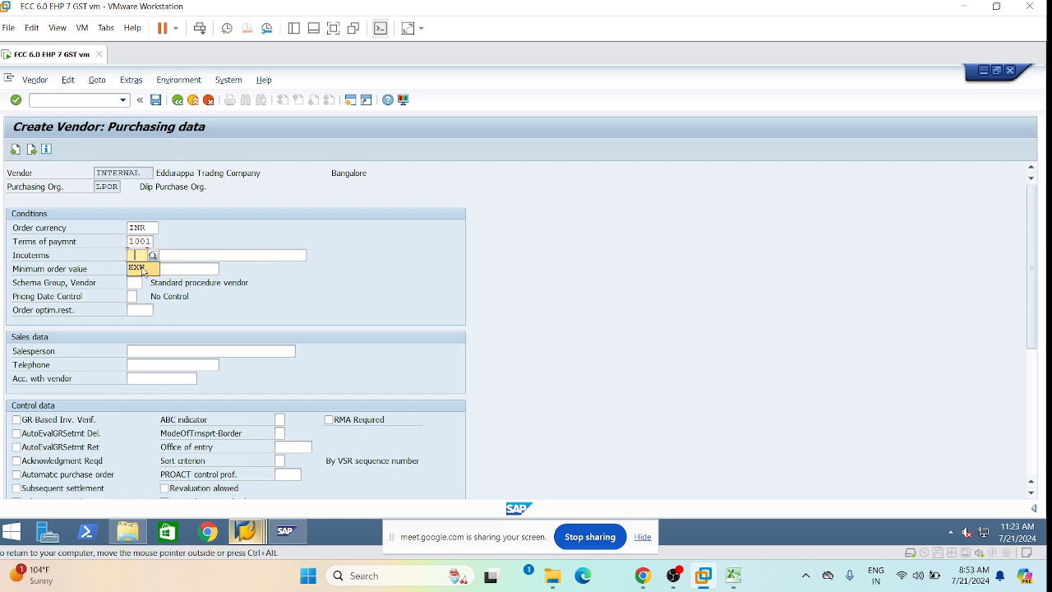
{"action": "left_click", "coordinate": [140, 268]}
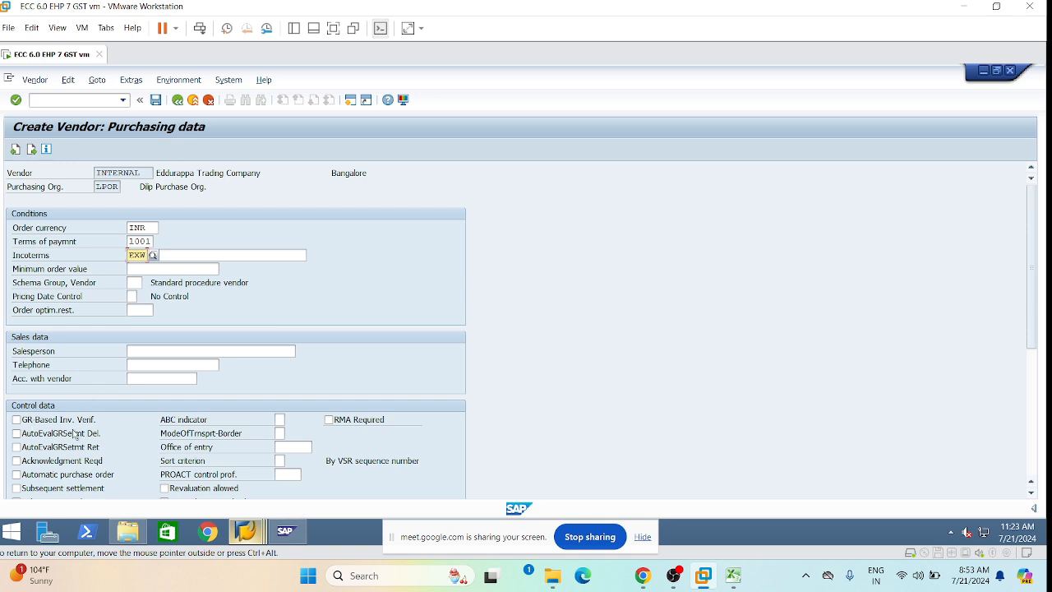
{"action": "left_click", "coordinate": [16, 421]}
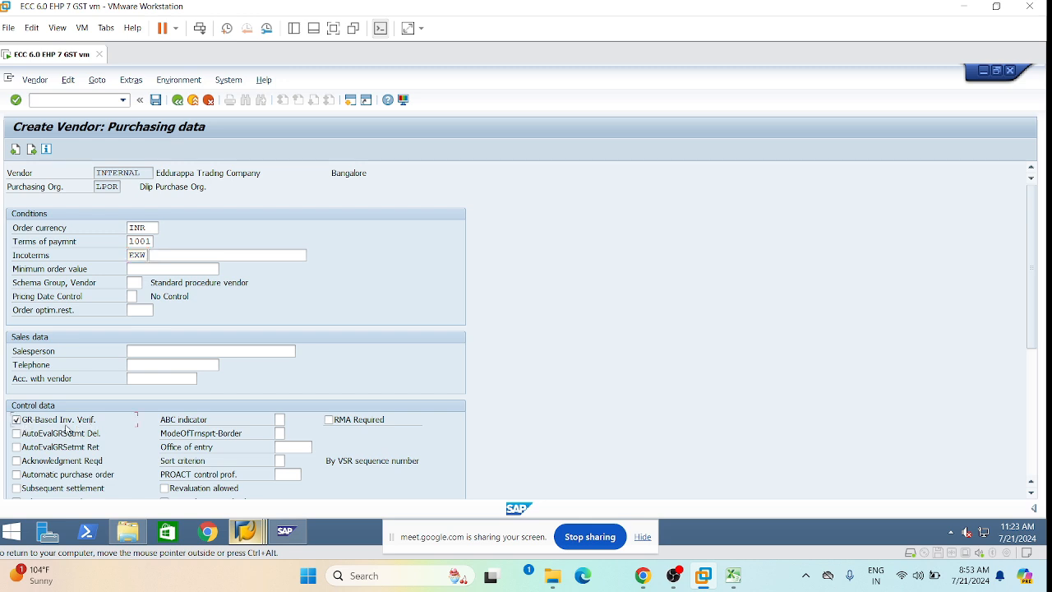
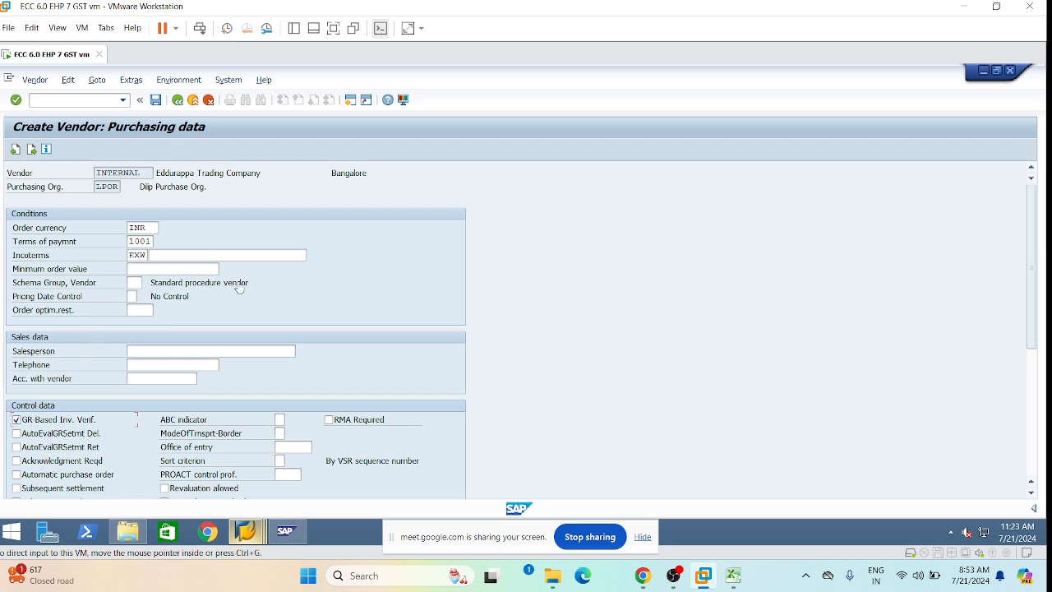
Save the new vendor for LI01/LPOR and recall /nxk01 from the command history.
{"action": "left_click", "coordinate": [157, 102]}
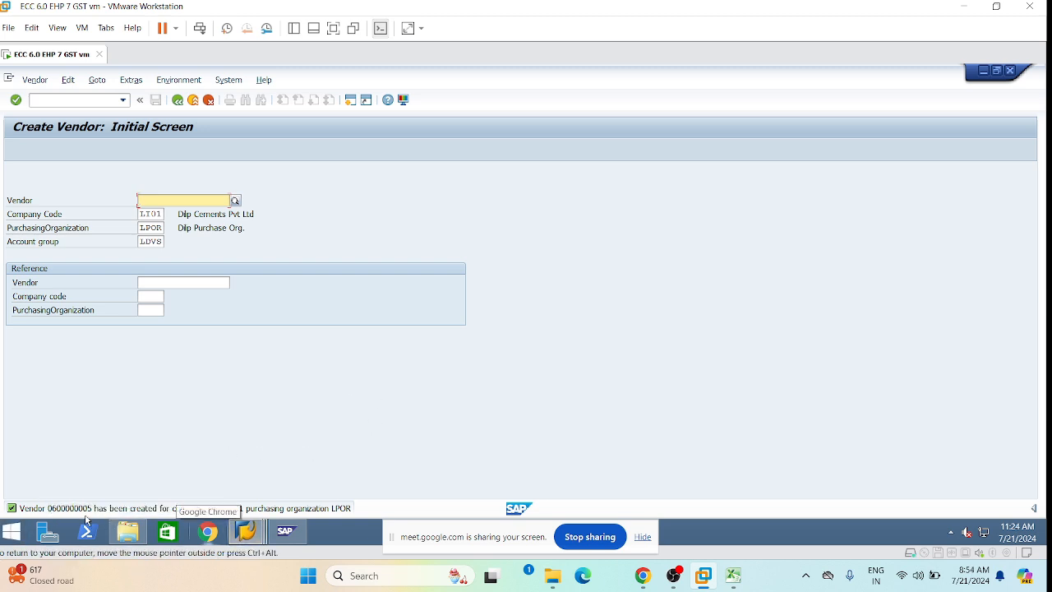
{"action": "left_click", "coordinate": [123, 100]}
{"action": "left_click", "coordinate": [61, 102]}
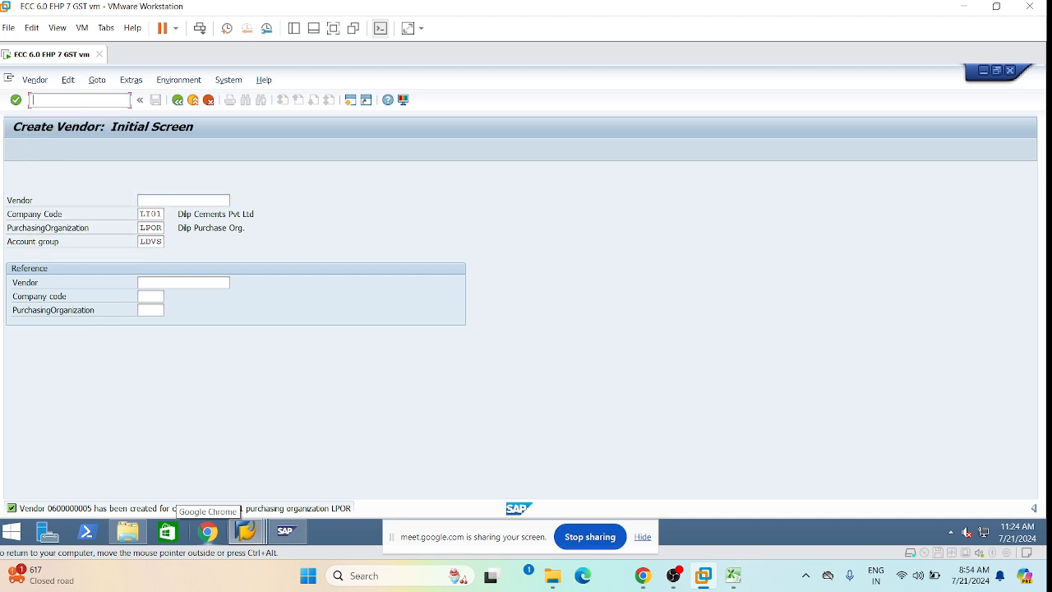
{"action": "left_click", "coordinate": [123, 100]}
Change the recalled /nxk01 to /nxk02 and open the new vendor's control data.
{"action": "left_click", "coordinate": [46, 114]}
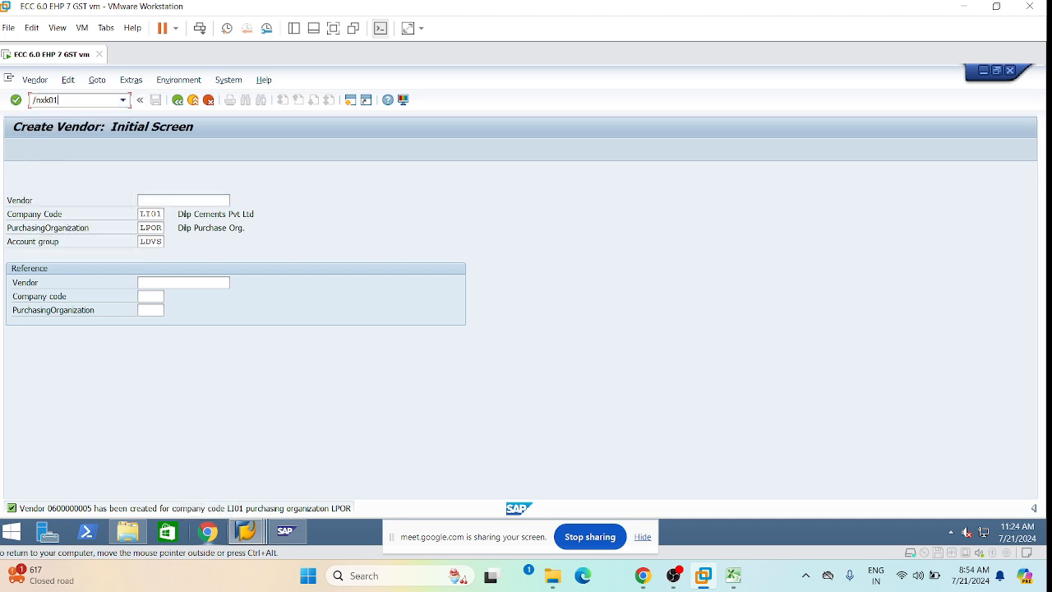
{"action": "key", "text": "BackSpace"}
{"action": "type", "text": "2"}
{"action": "key", "text": "Return"}
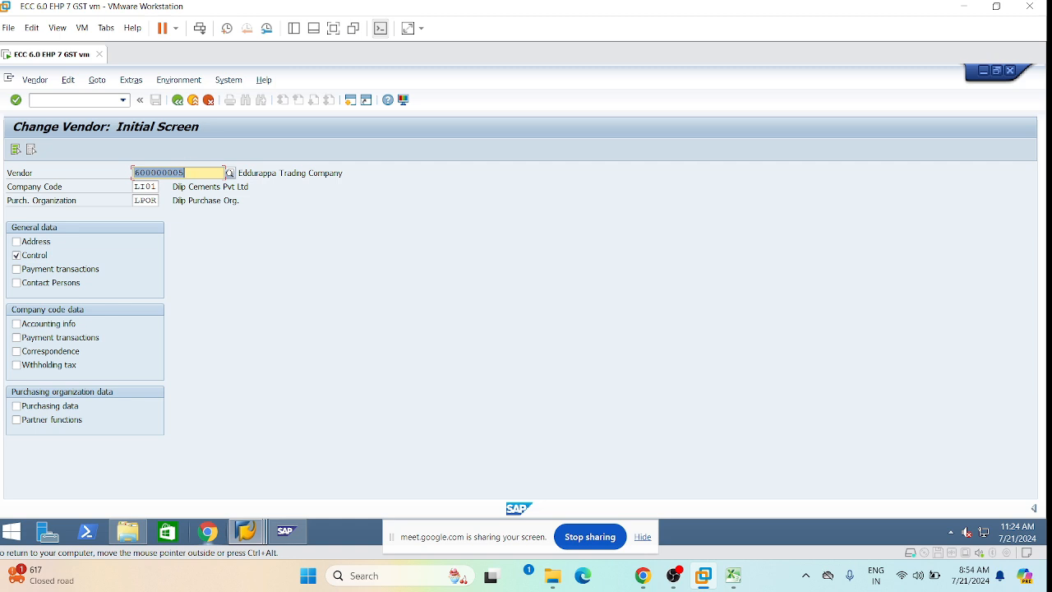
{"action": "key", "text": "Return"}
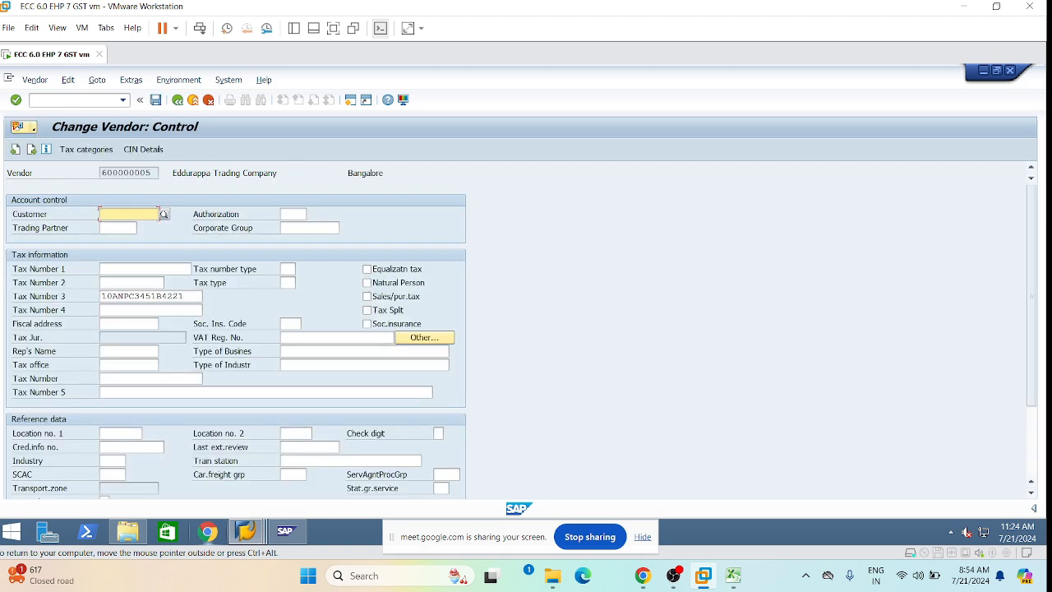
Review the vendor's CIN Withholding Tax and GST Details tabs, then go back and save unchanged.
{"action": "left_click", "coordinate": [143, 149]}
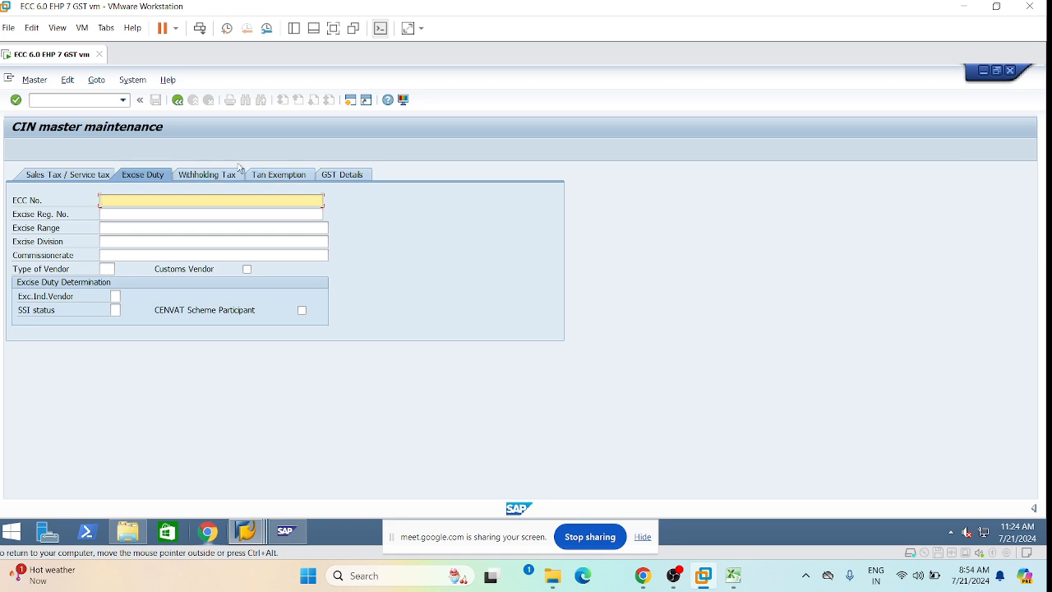
{"action": "left_click", "coordinate": [216, 177]}
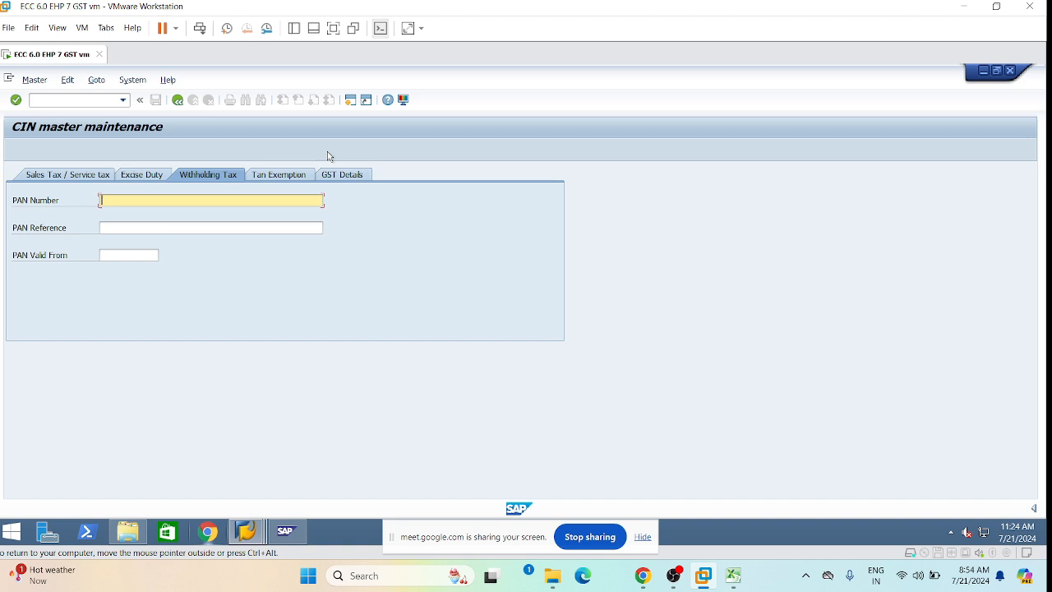
{"action": "left_click", "coordinate": [343, 177]}
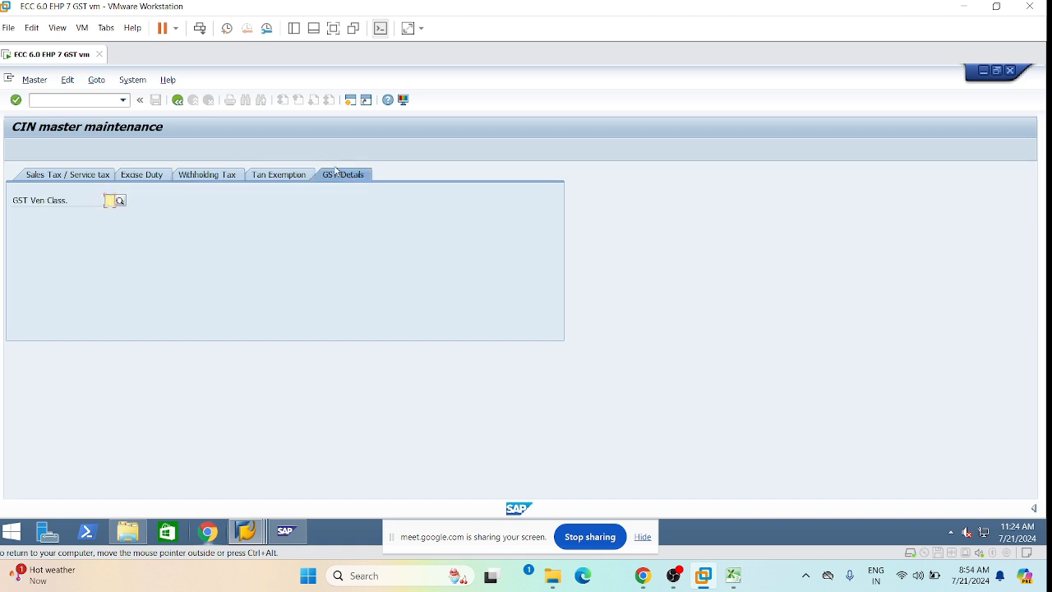
{"action": "left_click", "coordinate": [120, 205]}
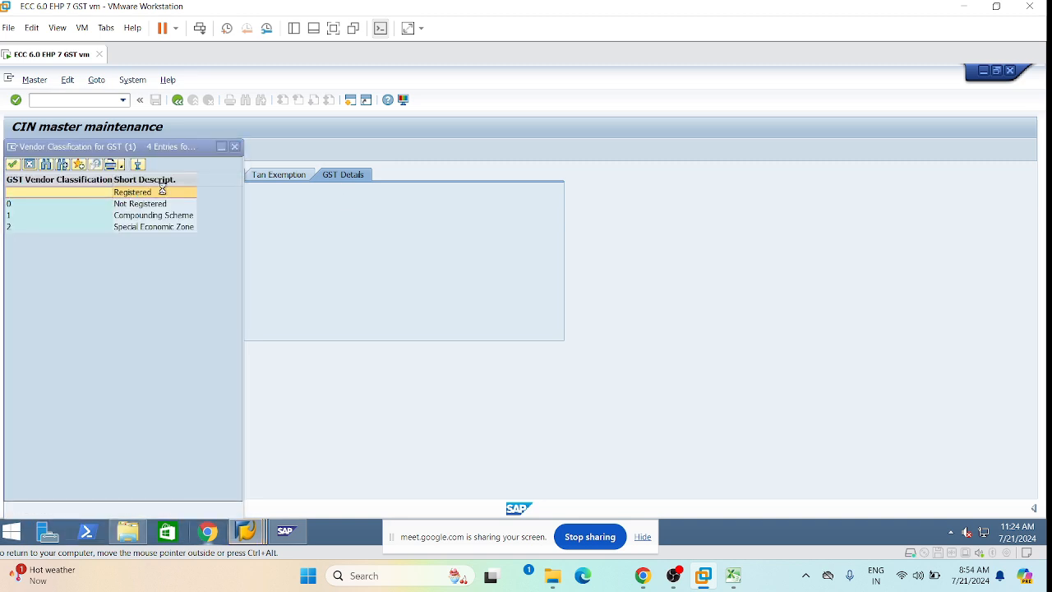
{"action": "left_click", "coordinate": [236, 149]}
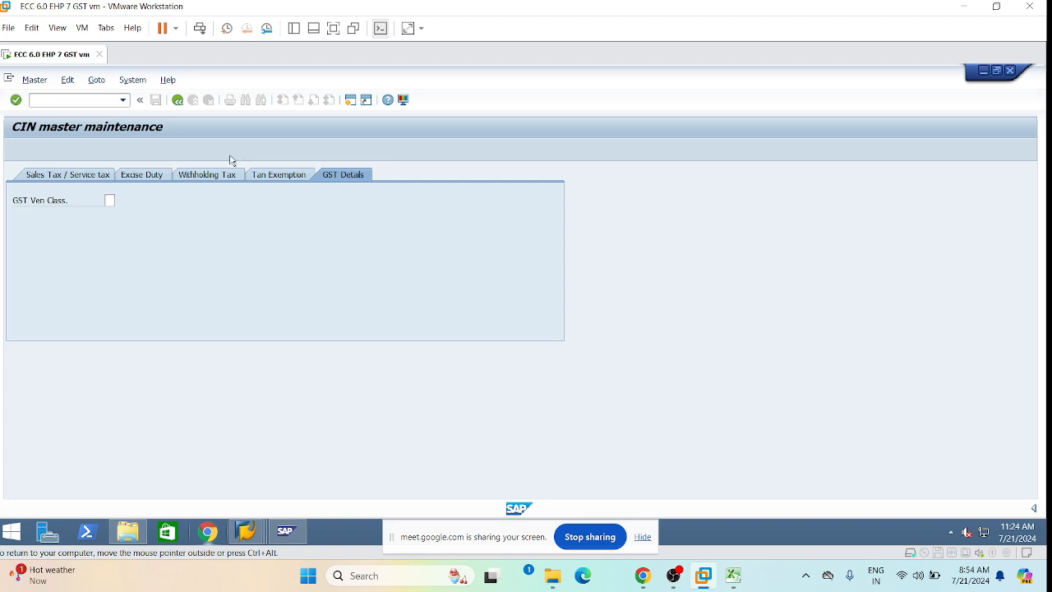
{"action": "left_click", "coordinate": [177, 102]}
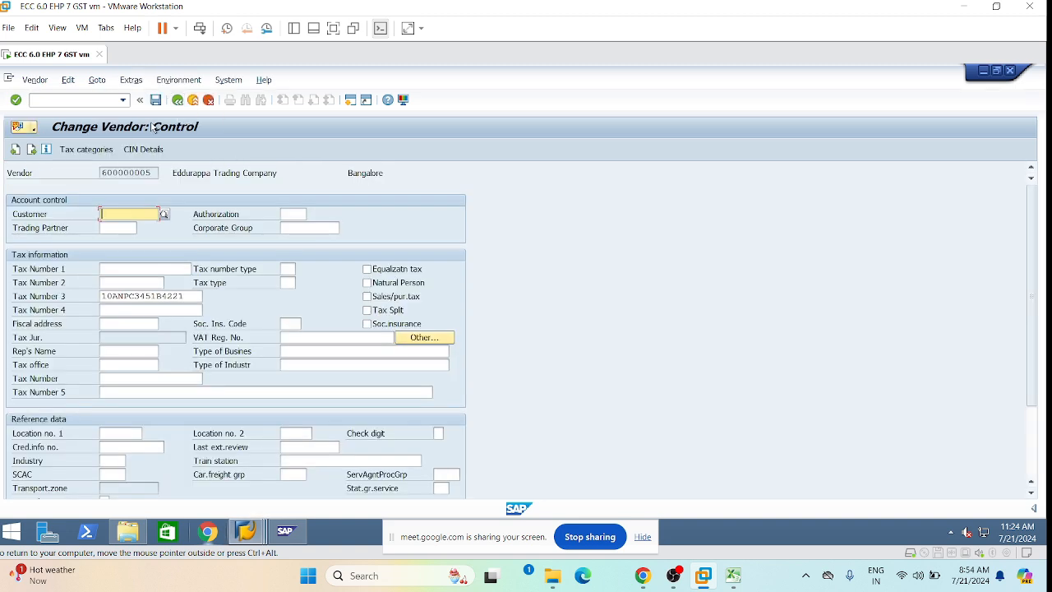
{"action": "left_click", "coordinate": [156, 100]}
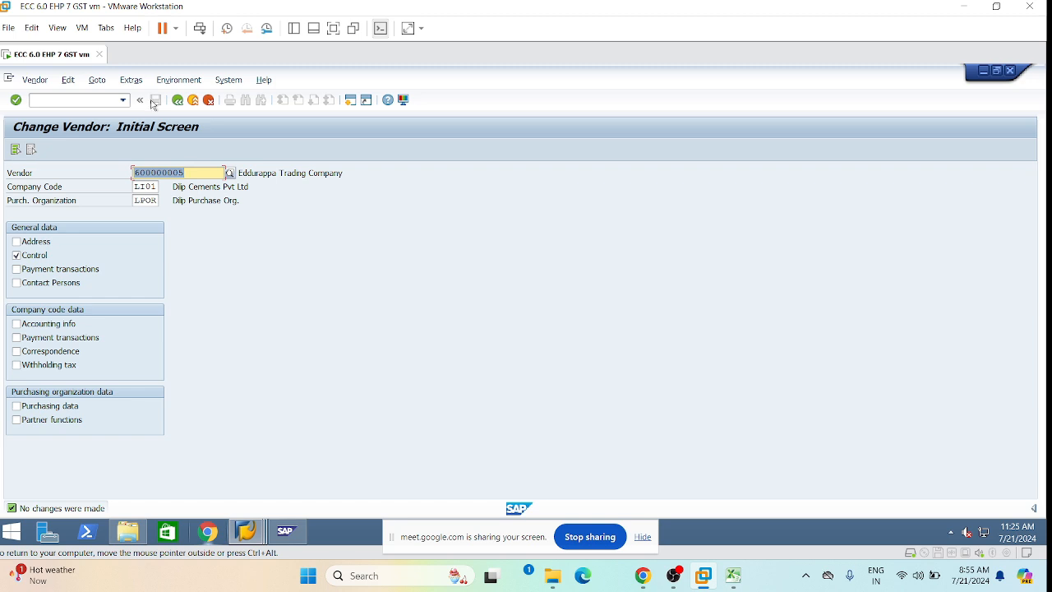
In the other SAP session, start /nfb60 and enter vendor 600000005 for the invoice.
{"action": "left_click", "coordinate": [68, 104]}
{"action": "mouse_move", "coordinate": [255, 536]}
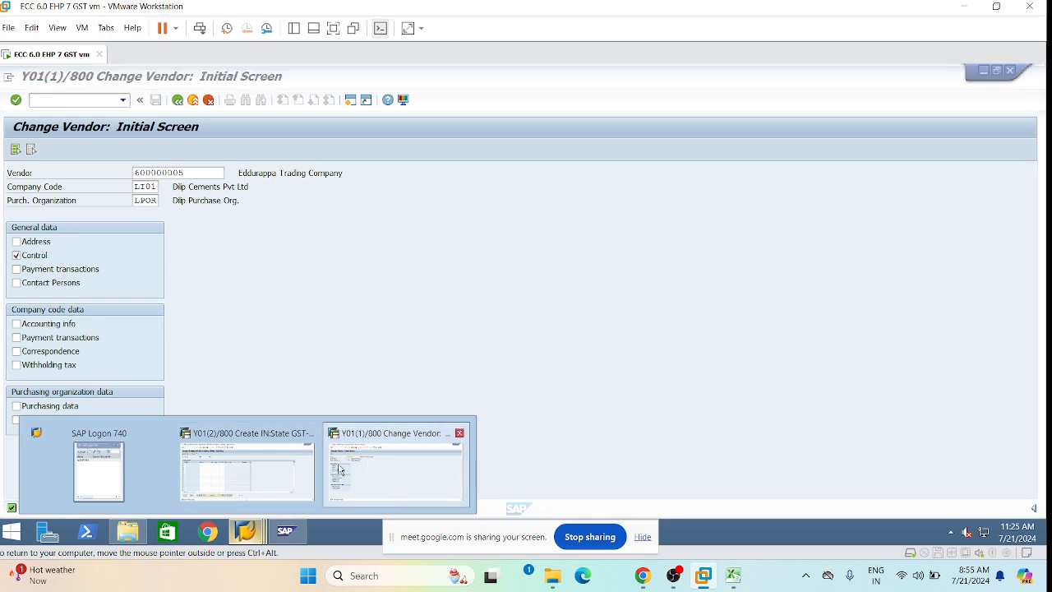
{"action": "left_click", "coordinate": [370, 465]}
{"action": "left_click", "coordinate": [49, 104]}
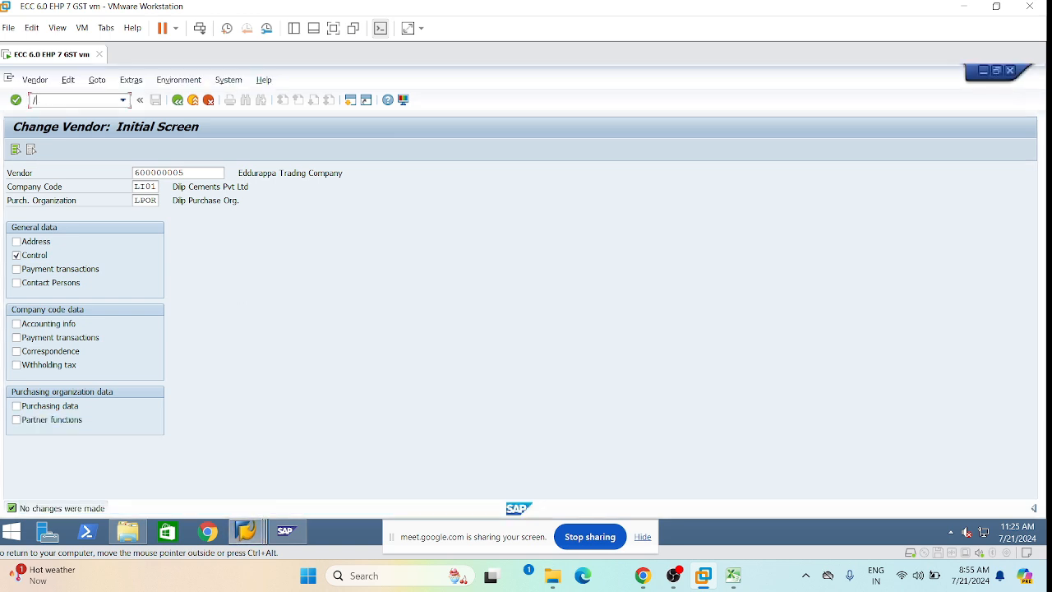
{"action": "key", "text": "Return"}
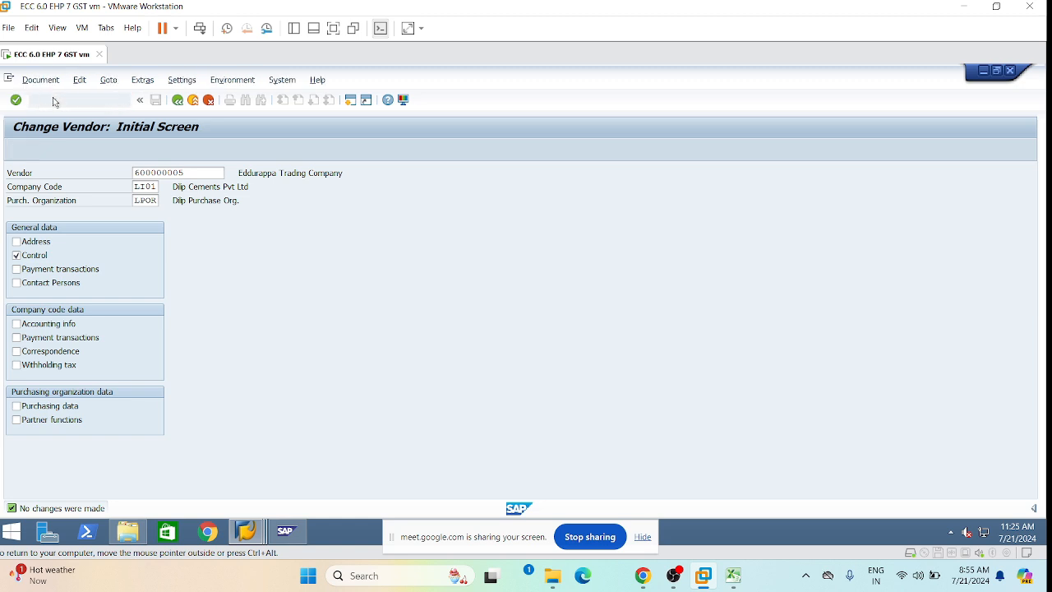
{"action": "left_click", "coordinate": [153, 213]}
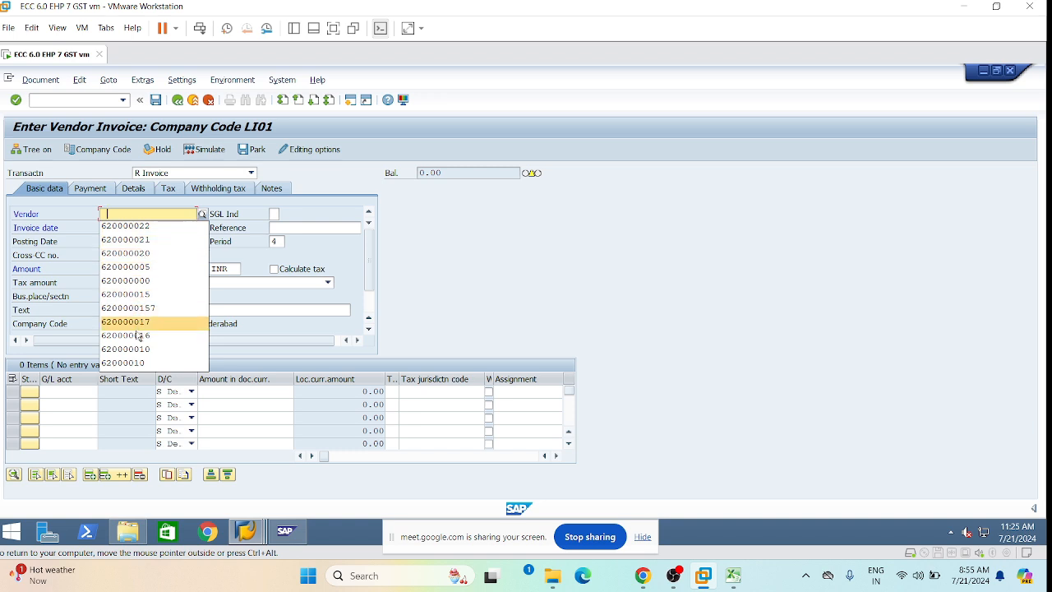
{"action": "left_click", "coordinate": [115, 216]}
{"action": "type", "text": "6"}
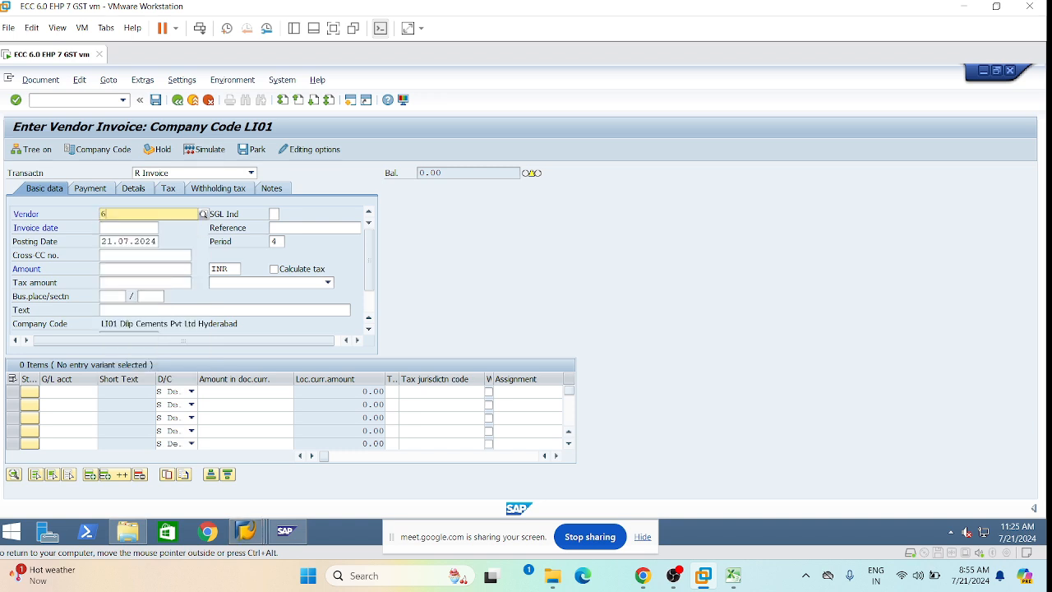
{"action": "type", "text": "00000005"}
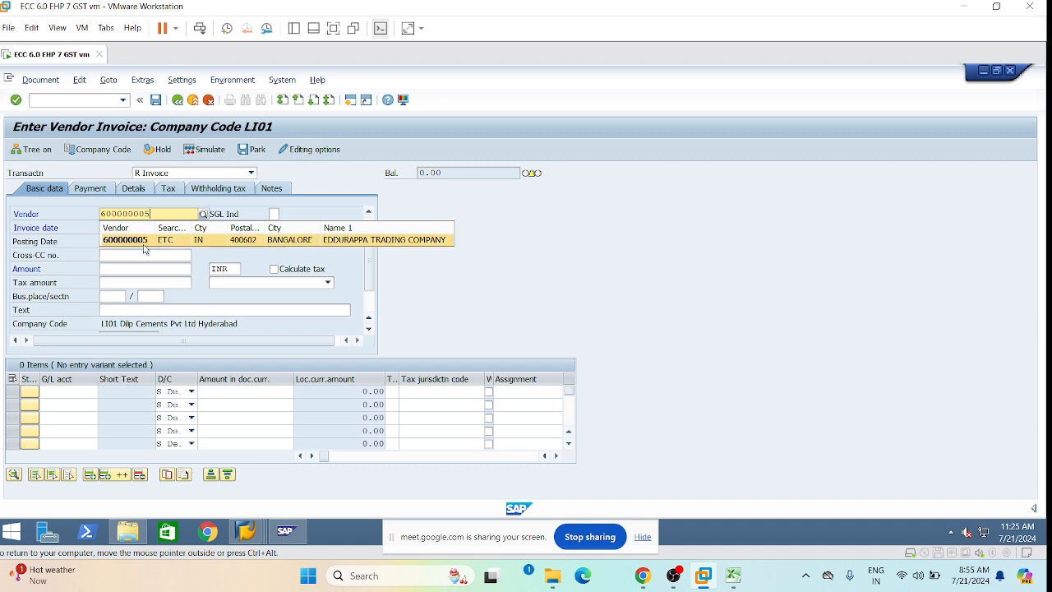
{"action": "left_click", "coordinate": [142, 240]}
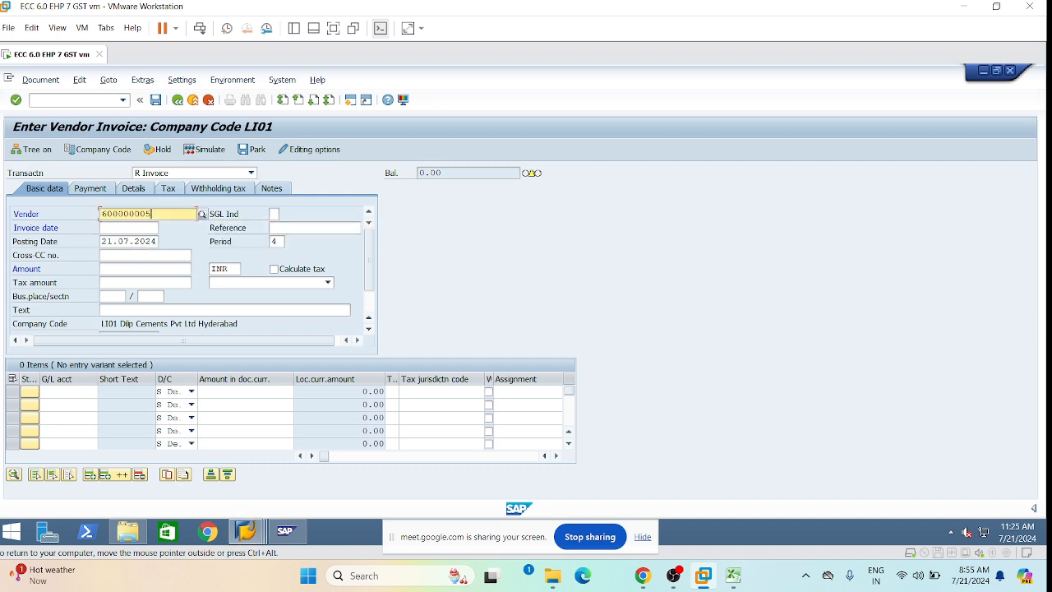
{"action": "left_click", "coordinate": [132, 228]}
Set invoice date 21.07.2024 from the posting date and reference GST-07.
{"action": "left_click_drag", "start_coordinate": [101, 241], "coordinate": [157, 240]}
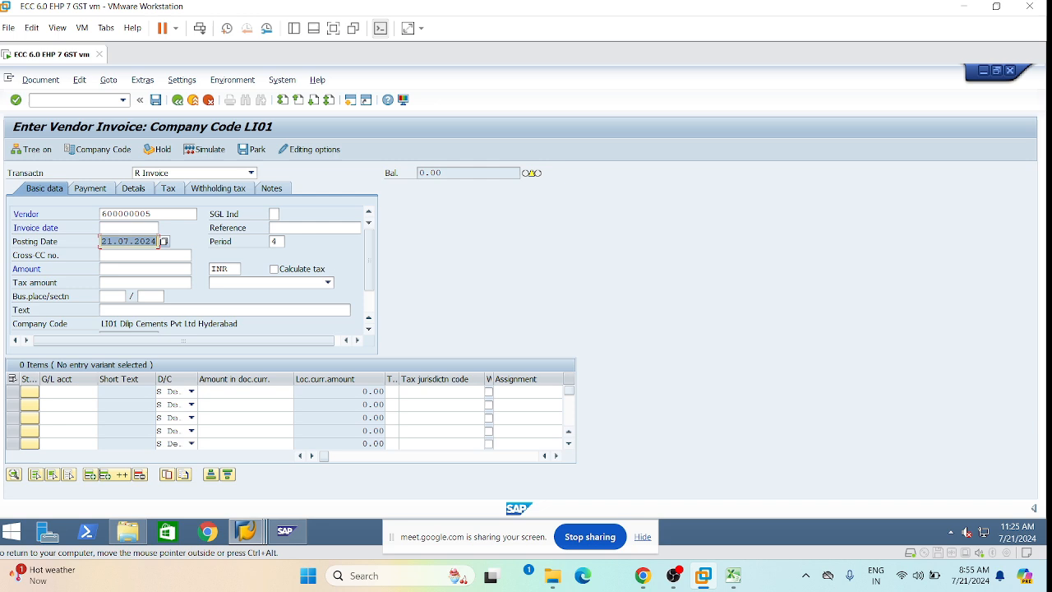
{"action": "key", "text": "ctrl+c"}
{"action": "left_click", "coordinate": [132, 227]}
{"action": "key", "text": "ctrl+v"}
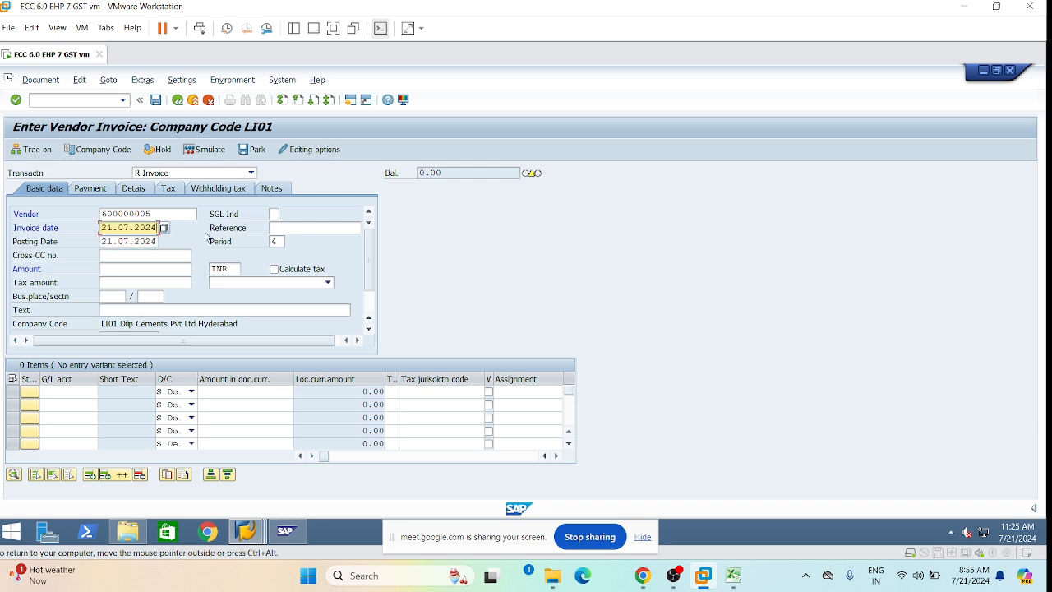
{"action": "key", "text": "Tab"}
{"action": "key", "text": "BackSpace"}
{"action": "left_click", "coordinate": [327, 238]}
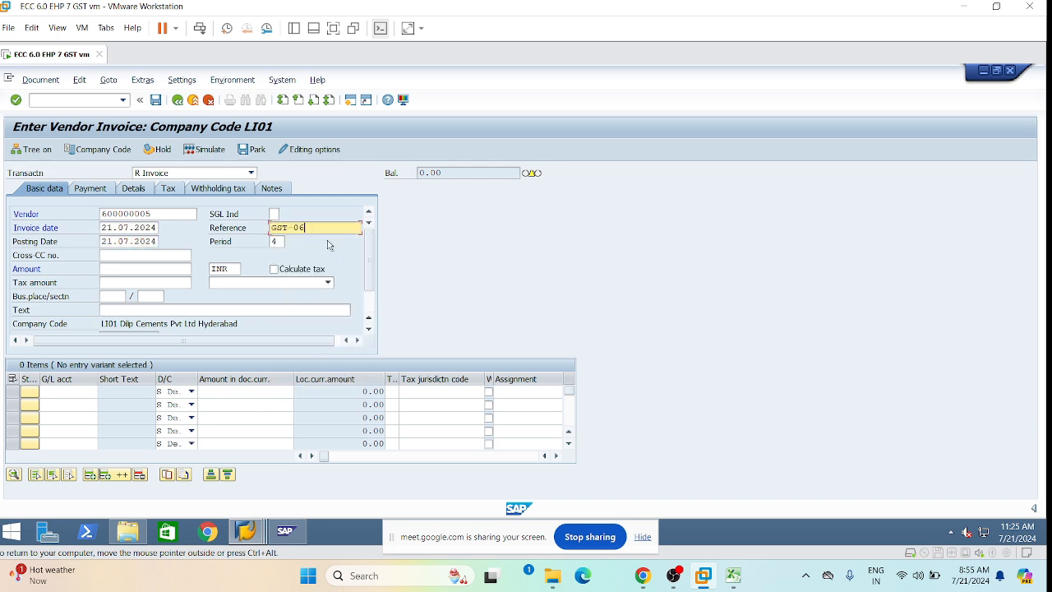
{"action": "key", "text": "BackSpace"}
{"action": "type", "text": "7"}
Choose tax code L2 (18% Input IGST) for the invoice.
{"action": "left_click", "coordinate": [327, 283]}
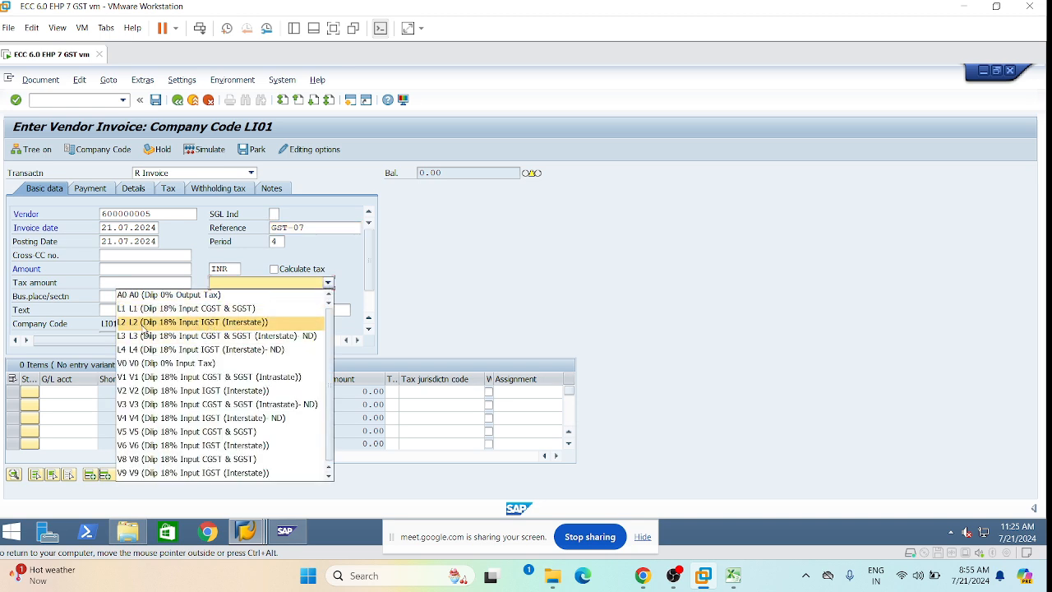
{"action": "left_click", "coordinate": [211, 325]}
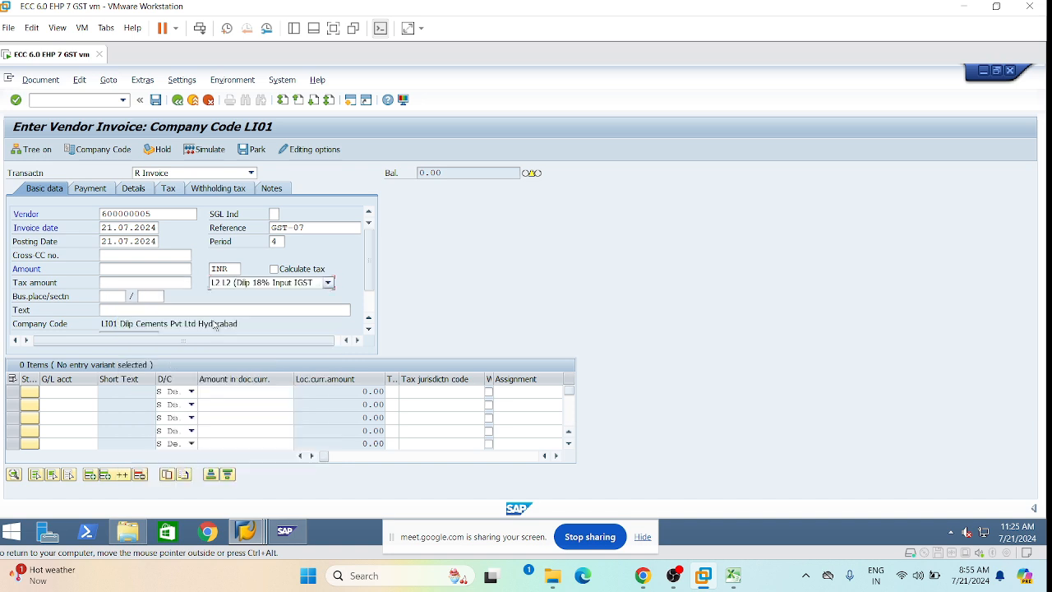
{"action": "left_click", "coordinate": [327, 282]}
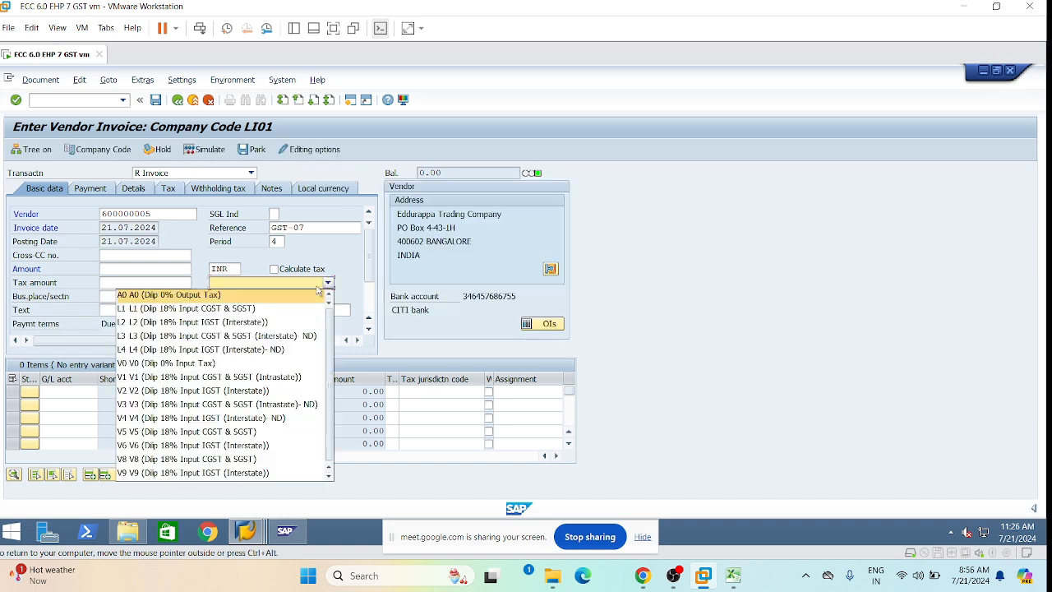
Confirm tax code L2 with tax calculation on, and add G/L line 450000 for 100000.
{"action": "left_click", "coordinate": [188, 306]}
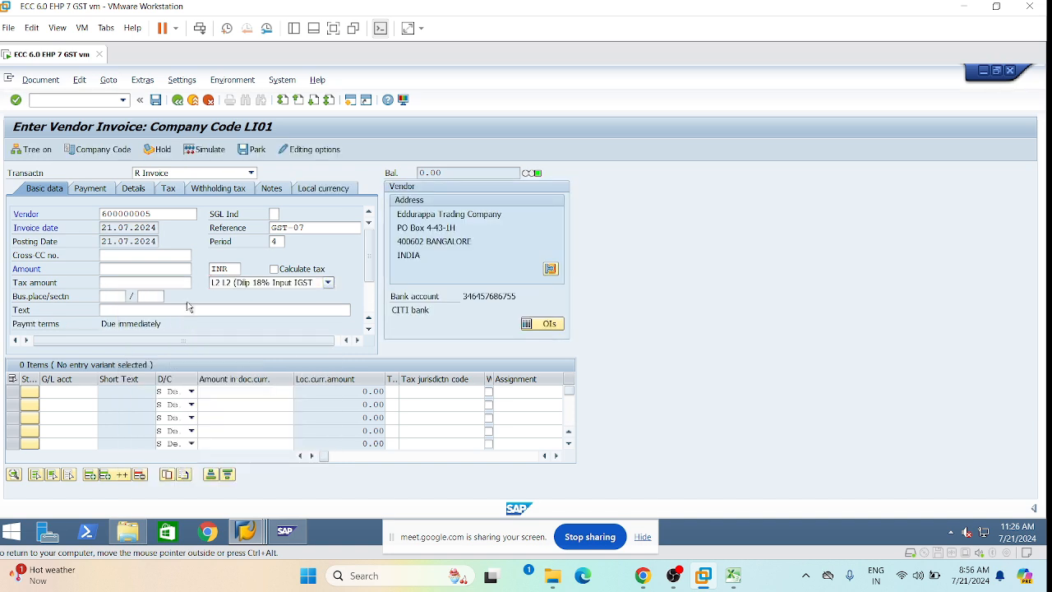
{"action": "left_click", "coordinate": [274, 268]}
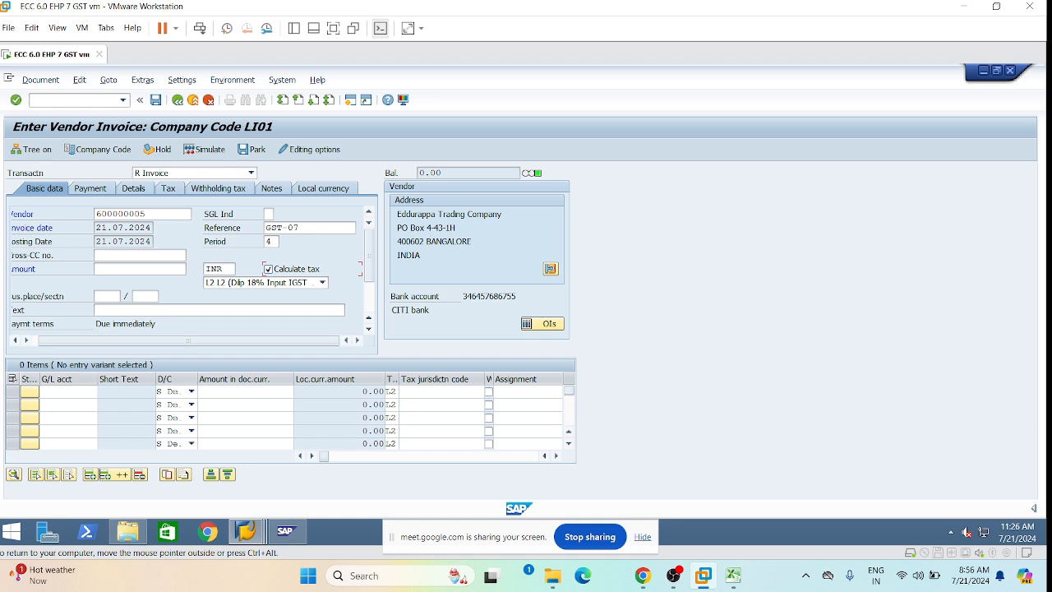
{"action": "left_click", "coordinate": [68, 392]}
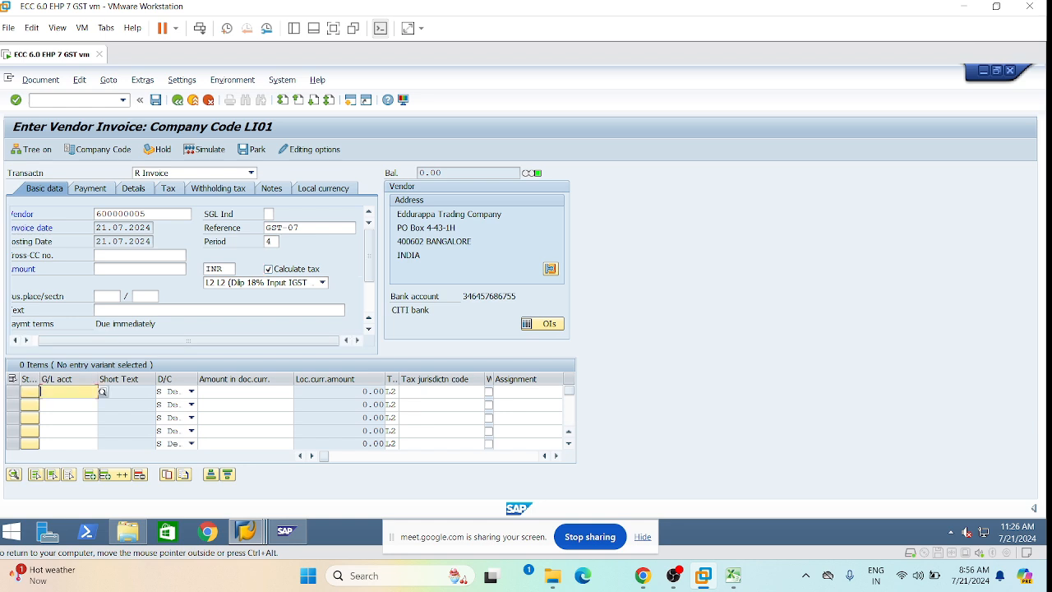
{"action": "key", "text": "space"}
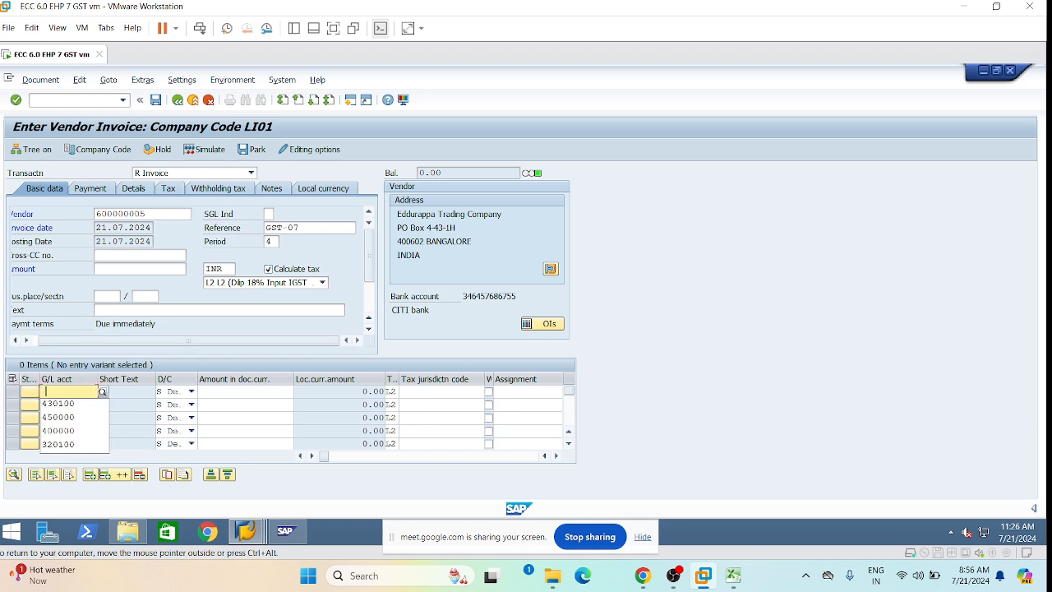
{"action": "left_click", "coordinate": [64, 417]}
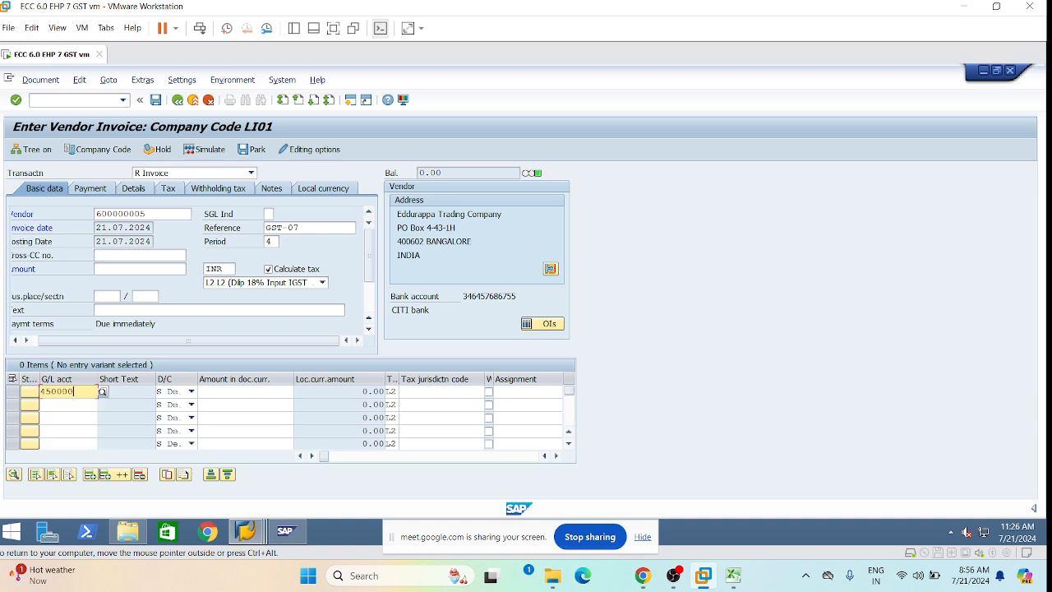
{"action": "left_click", "coordinate": [245, 392]}
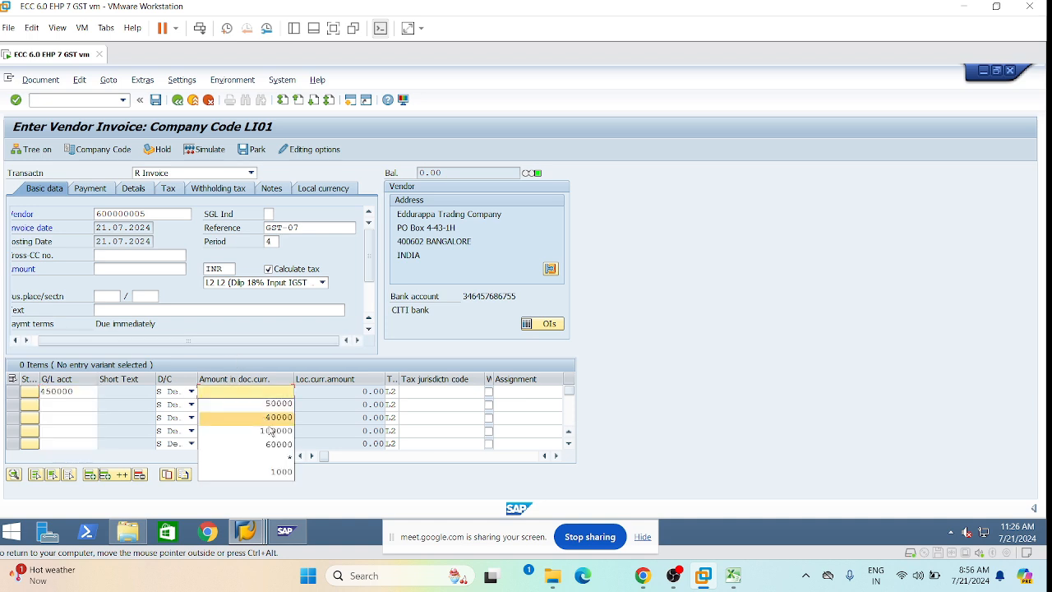
{"action": "left_click", "coordinate": [272, 430]}
{"action": "left_click", "coordinate": [442, 392]}
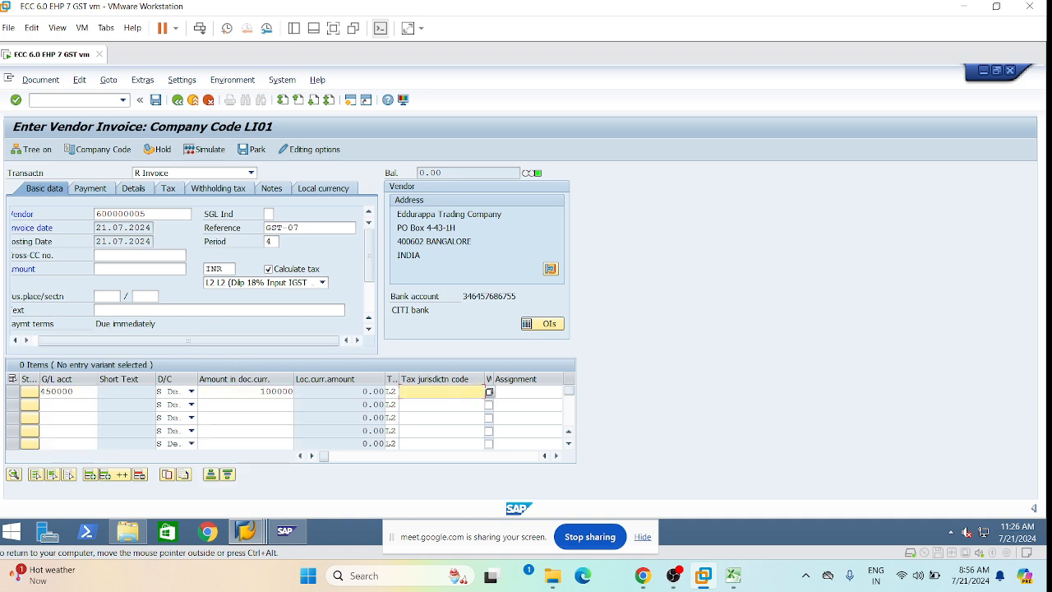
Set business area LHYD and profit center 1000 on the first line item.
{"action": "key", "text": "Tab"}
{"action": "key", "text": "Tab"}
{"action": "key", "text": "Tab"}
{"action": "key", "text": "Tab"}
{"action": "key", "text": "Tab"}
{"action": "key", "text": "Tab"}
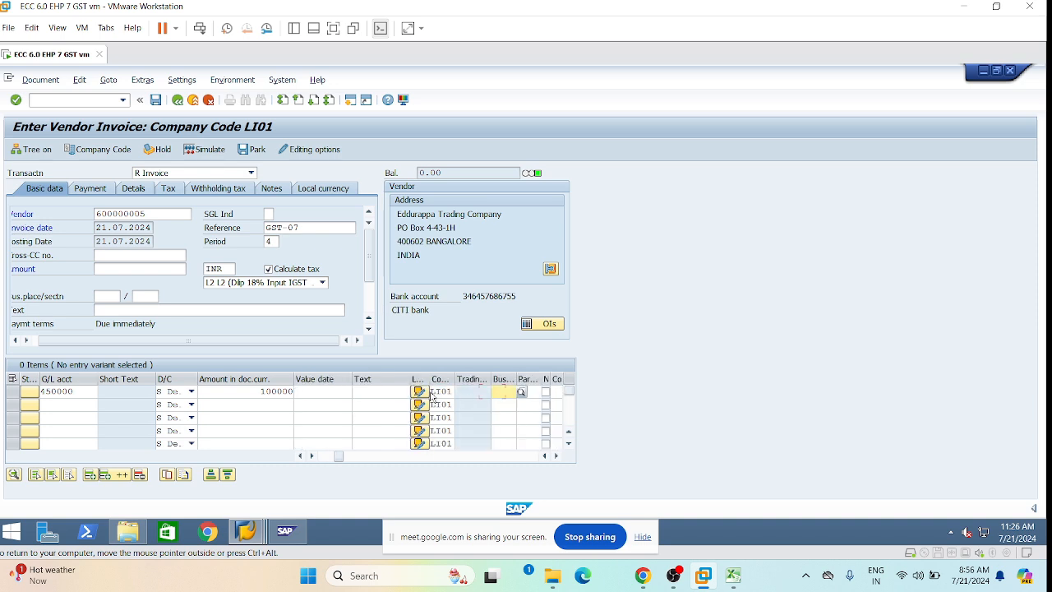
{"action": "key", "text": "Tab"}
{"action": "key", "text": "shift+Tab"}
{"action": "type", "text": "LHYD"}
{"action": "key", "text": "Down"}
{"action": "key", "text": "Return"}
{"action": "key", "text": "Tab"}
{"action": "key", "text": "Tab"}
{"action": "key", "text": "Tab"}
{"action": "key", "text": "Tab"}
{"action": "key", "text": "Tab"}
{"action": "key", "text": "Tab"}
{"action": "key", "text": "Tab"}
{"action": "key", "text": "Tab"}
{"action": "key", "text": "Tab"}
{"action": "key", "text": "Tab"}
{"action": "key", "text": "Tab"}
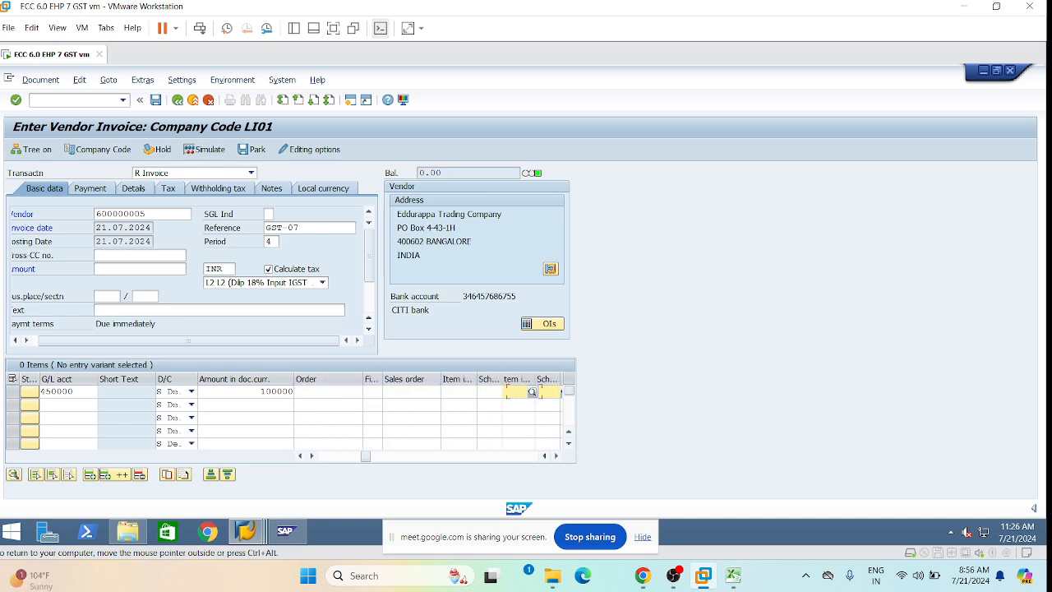
{"action": "key", "text": "space"}
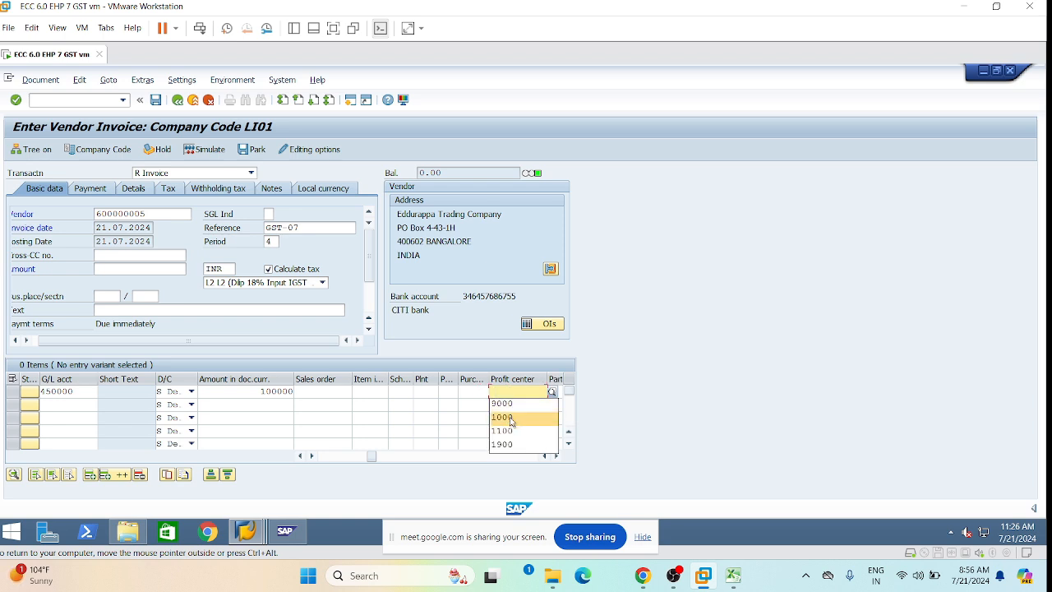
{"action": "left_click", "coordinate": [511, 419]}
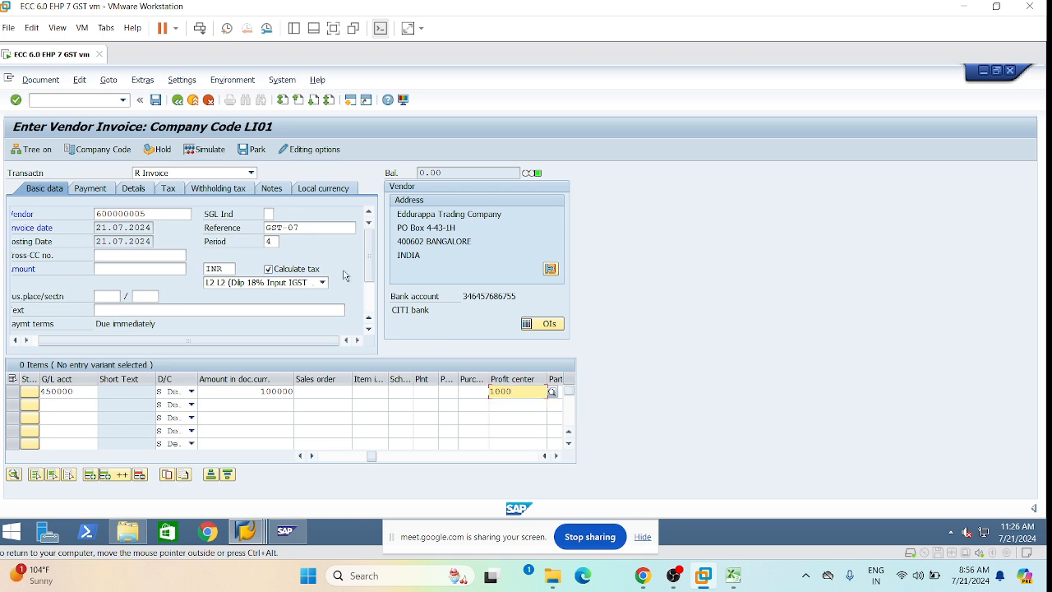
{"action": "key", "text": "Return"}
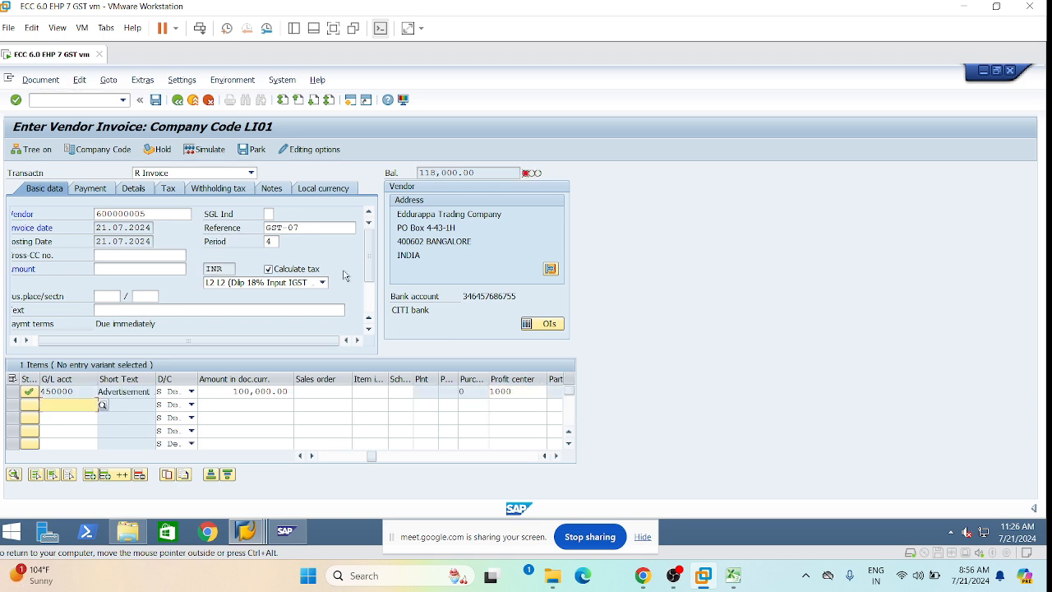
Copy the 118,000.00 balance into the header Amount so the invoice balances to 0.00.
{"action": "double_click", "coordinate": [420, 172]}
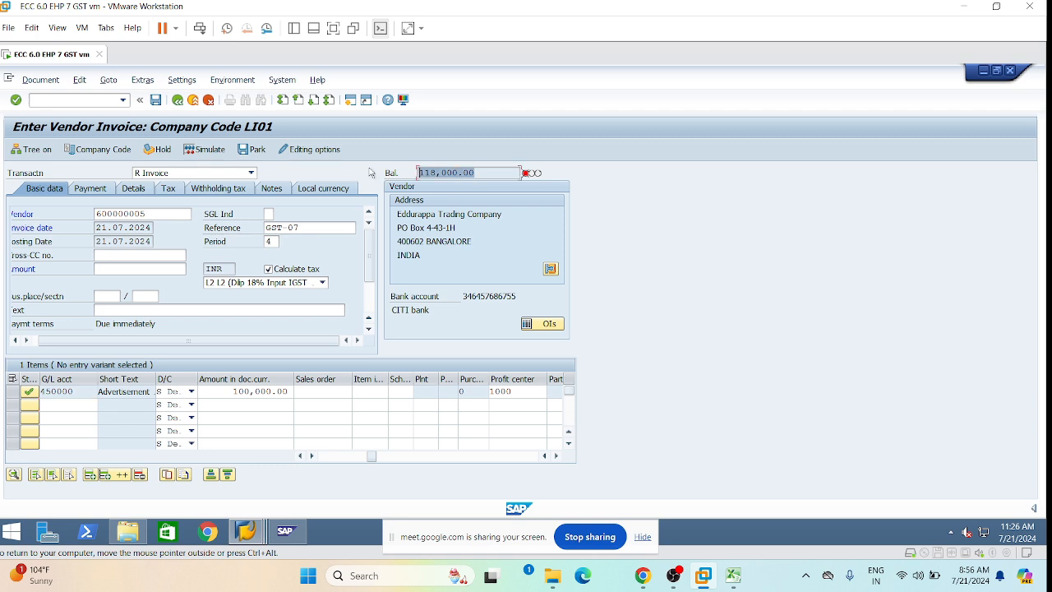
{"action": "key", "text": "ctrl+c"}
{"action": "left_click", "coordinate": [139, 269]}
{"action": "key", "text": "ctrl+v"}
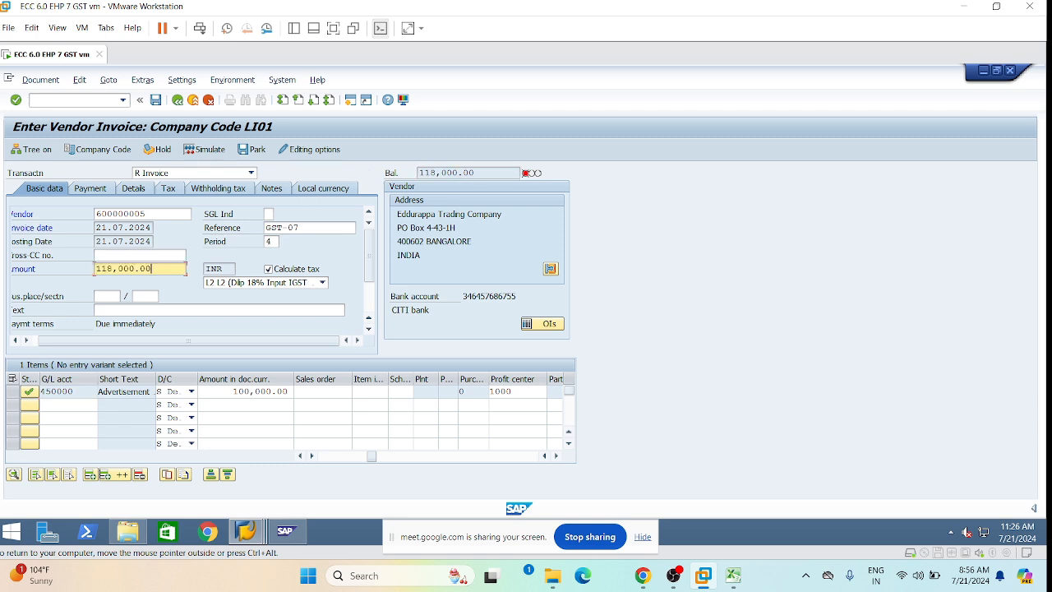
{"action": "key", "text": "Return"}
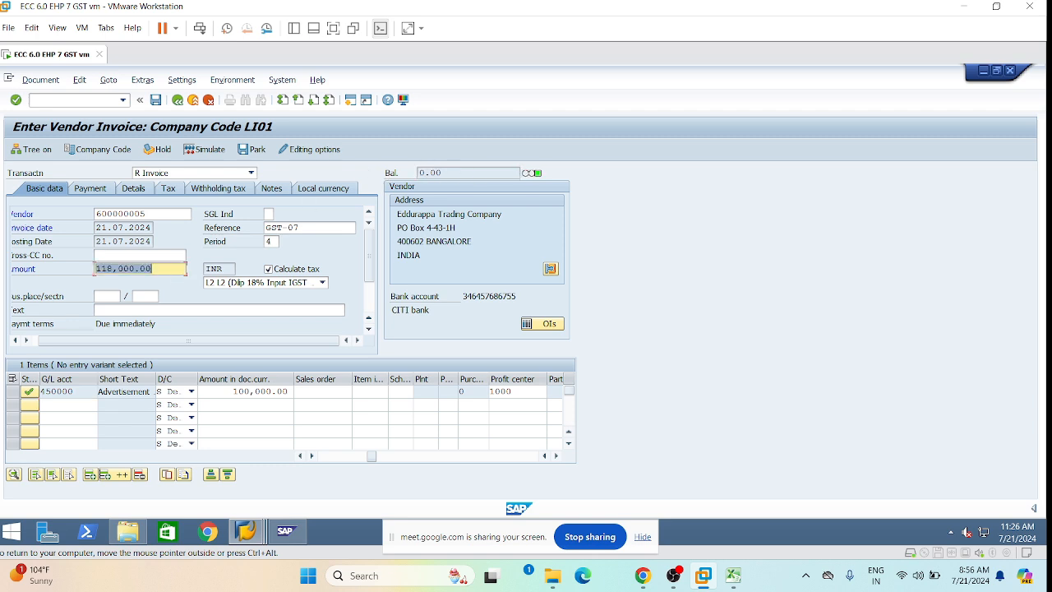
{"action": "left_click", "coordinate": [152, 268]}
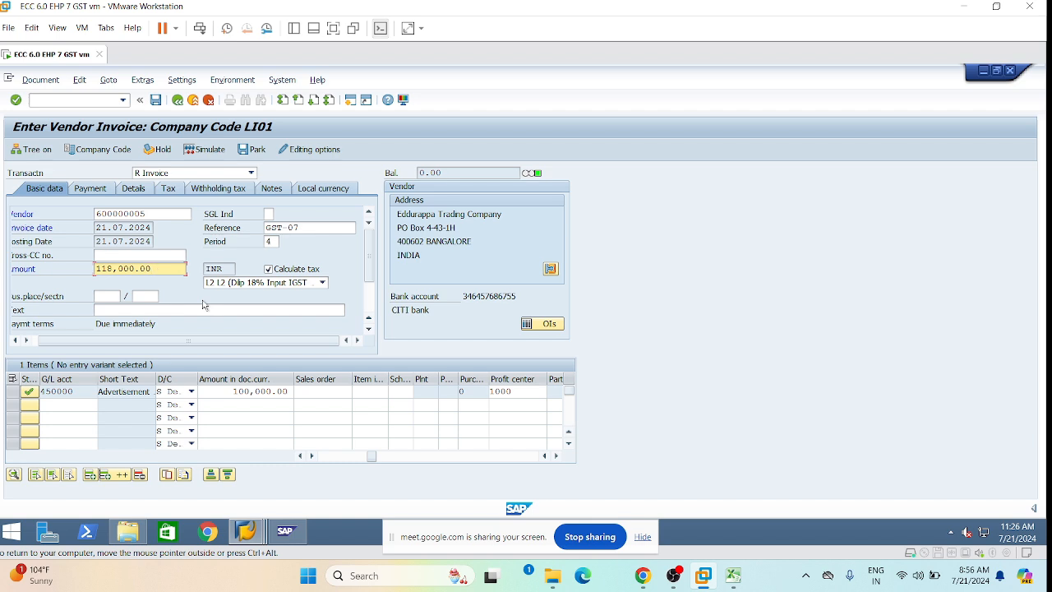
Simulate the invoice and check the added 18,000.00 Input IGST line.
{"action": "left_click", "coordinate": [40, 81]}
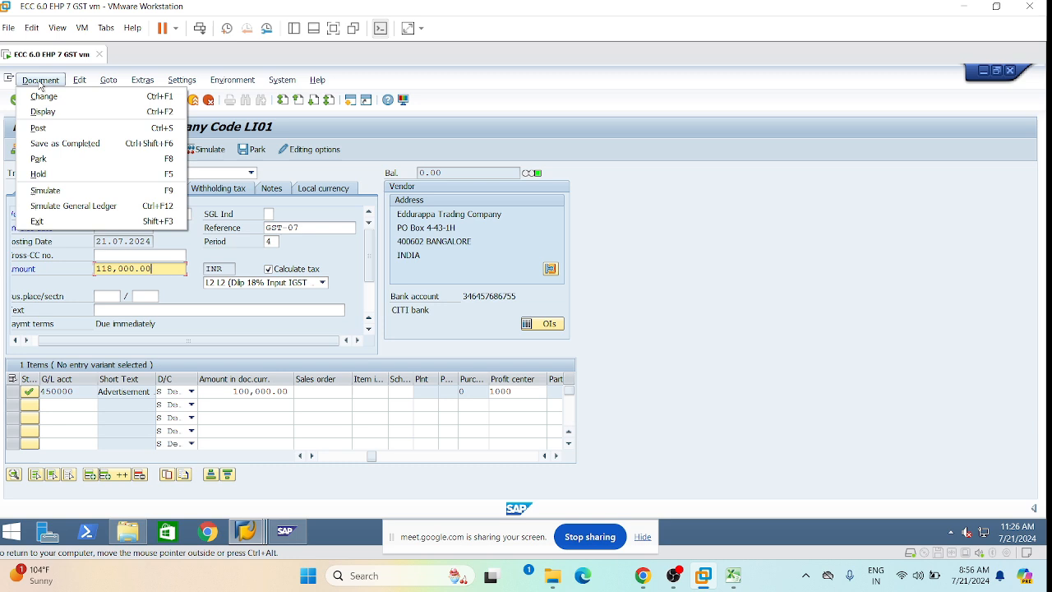
{"action": "left_click", "coordinate": [46, 190]}
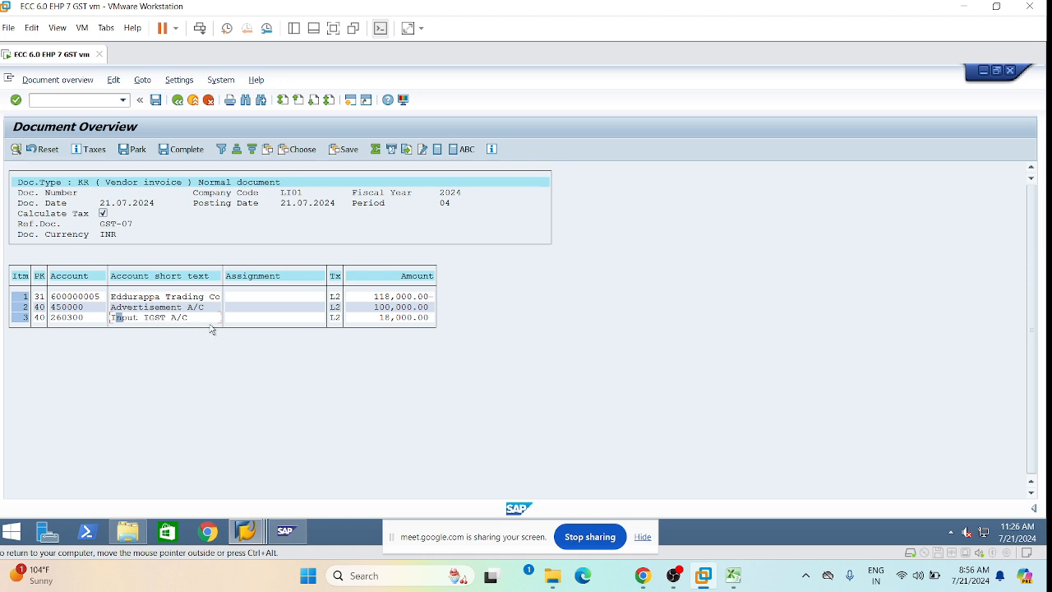
{"action": "left_click", "coordinate": [394, 318]}
{"action": "left_click", "coordinate": [155, 100]}
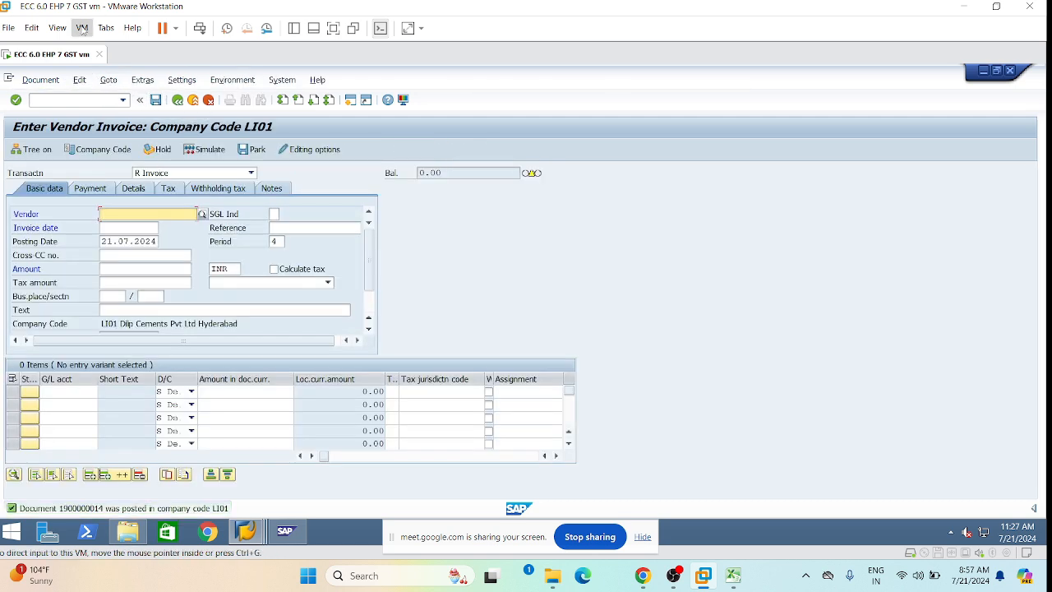
{"action": "left_click", "coordinate": [37, 79]}
{"action": "left_click", "coordinate": [61, 115]}
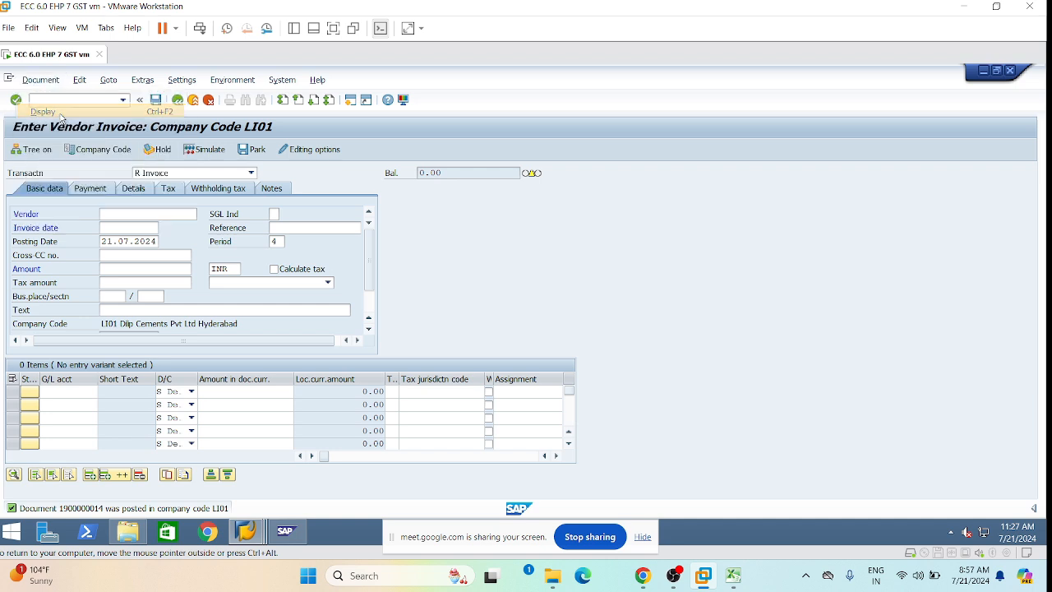
{"action": "left_click", "coordinate": [174, 308]}
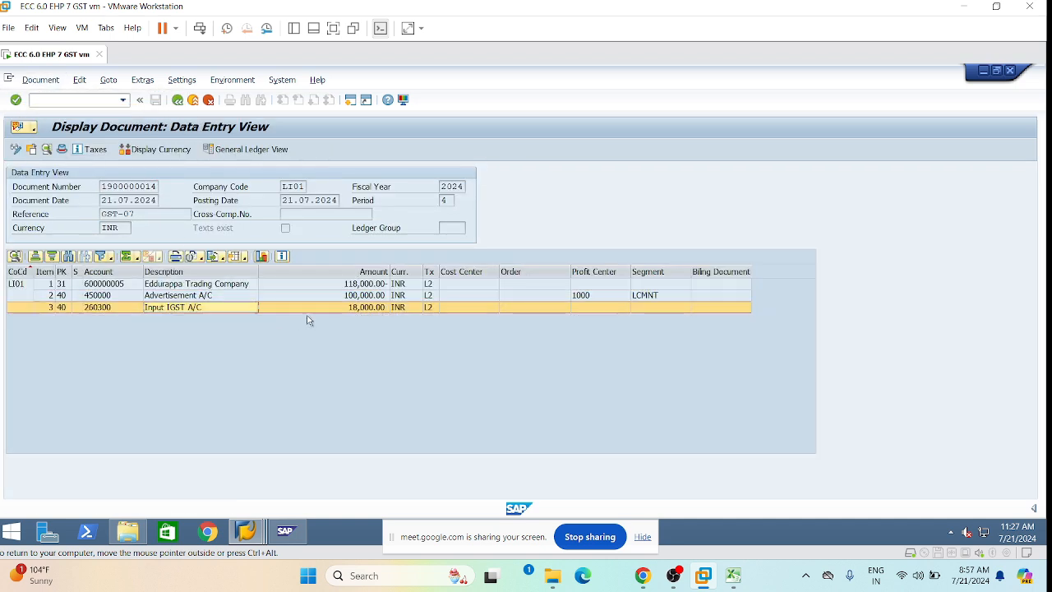
{"action": "left_click", "coordinate": [356, 297]}
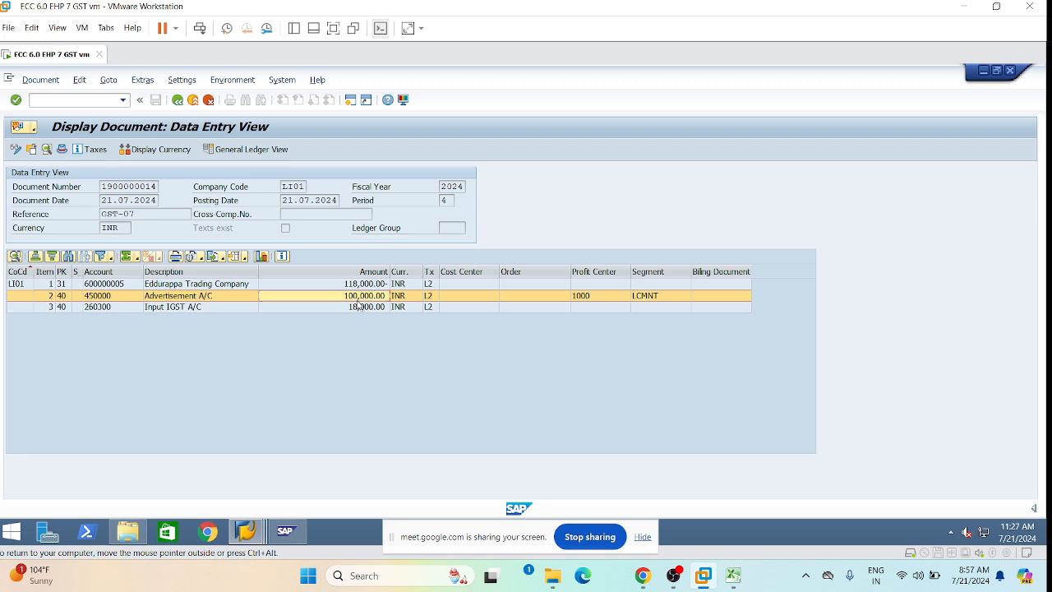
{"action": "left_click", "coordinate": [353, 285]}
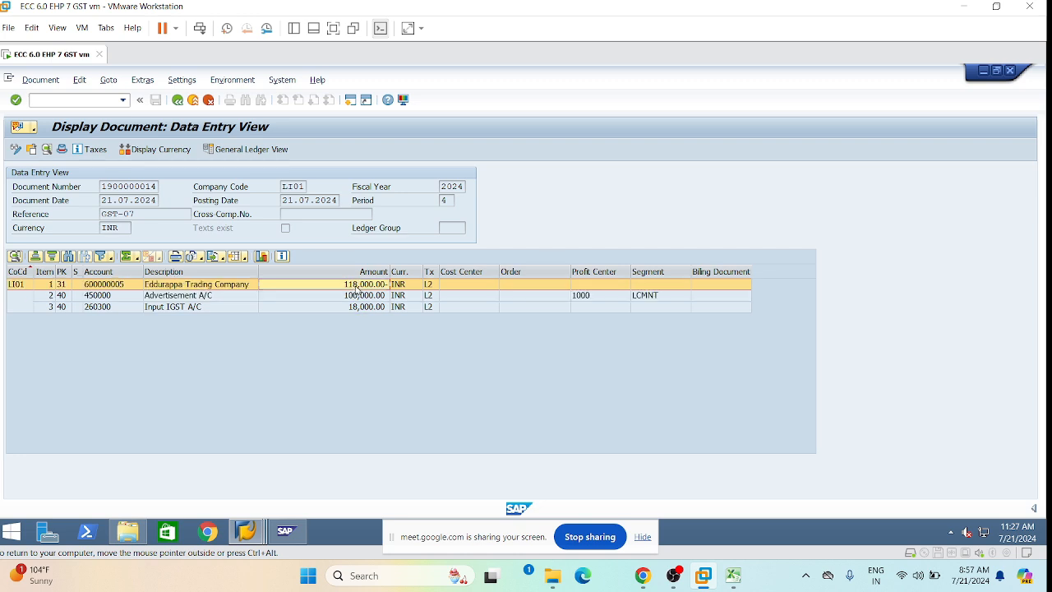
{"action": "left_click", "coordinate": [178, 100]}
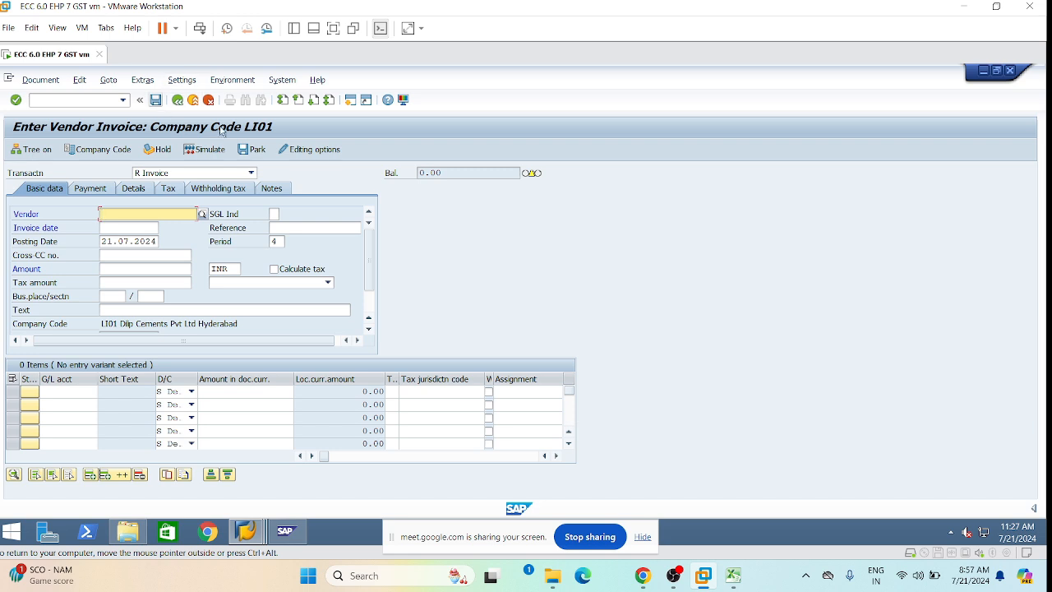
Switch off 'Calculate taxes on net amount' in the accounting editing options and apply them.
{"action": "left_click", "coordinate": [308, 150]}
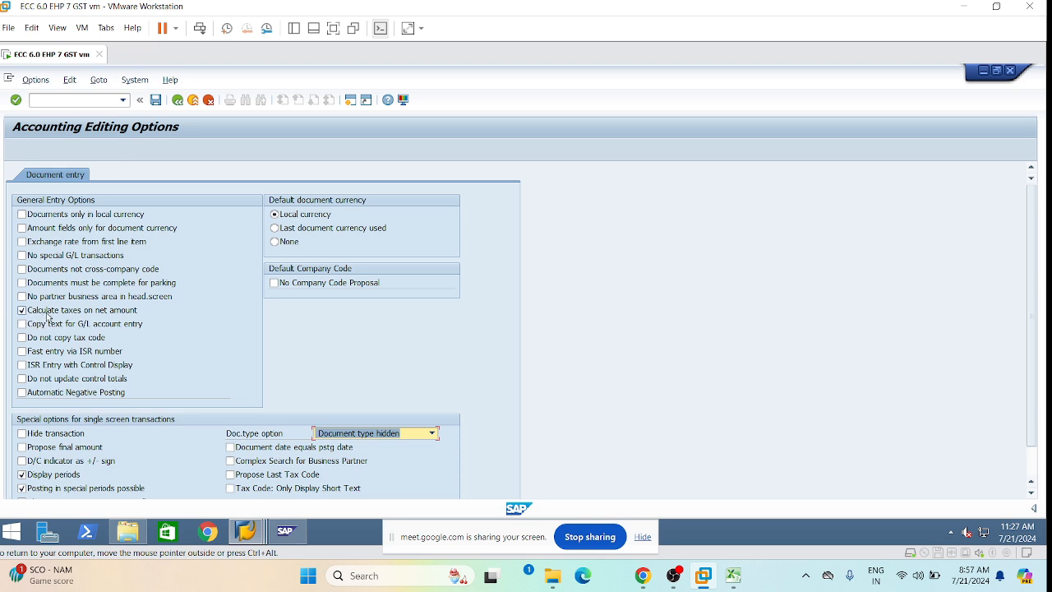
{"action": "left_click", "coordinate": [22, 310]}
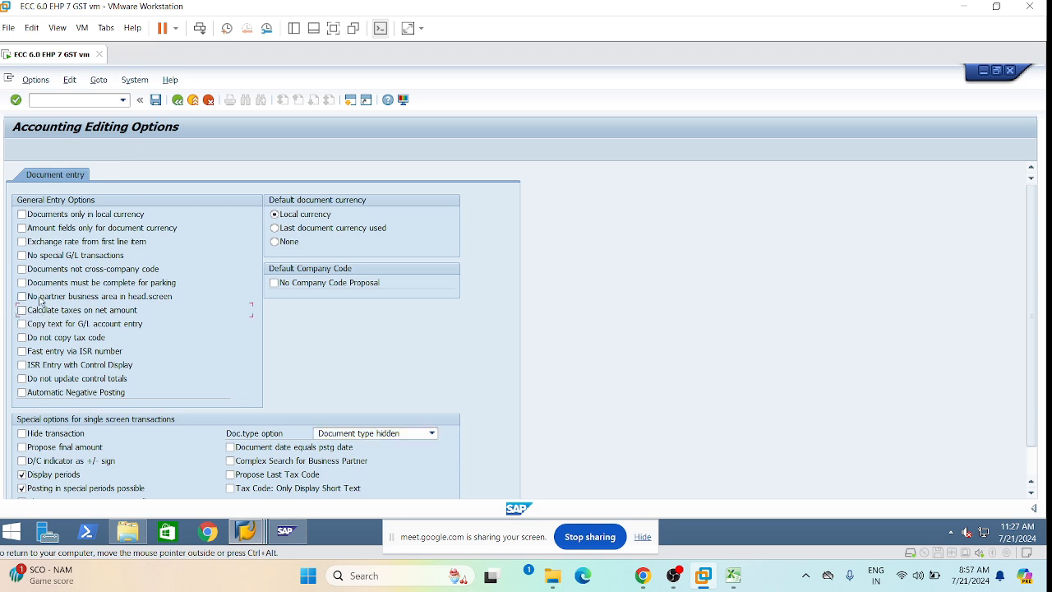
{"action": "left_click", "coordinate": [177, 99]}
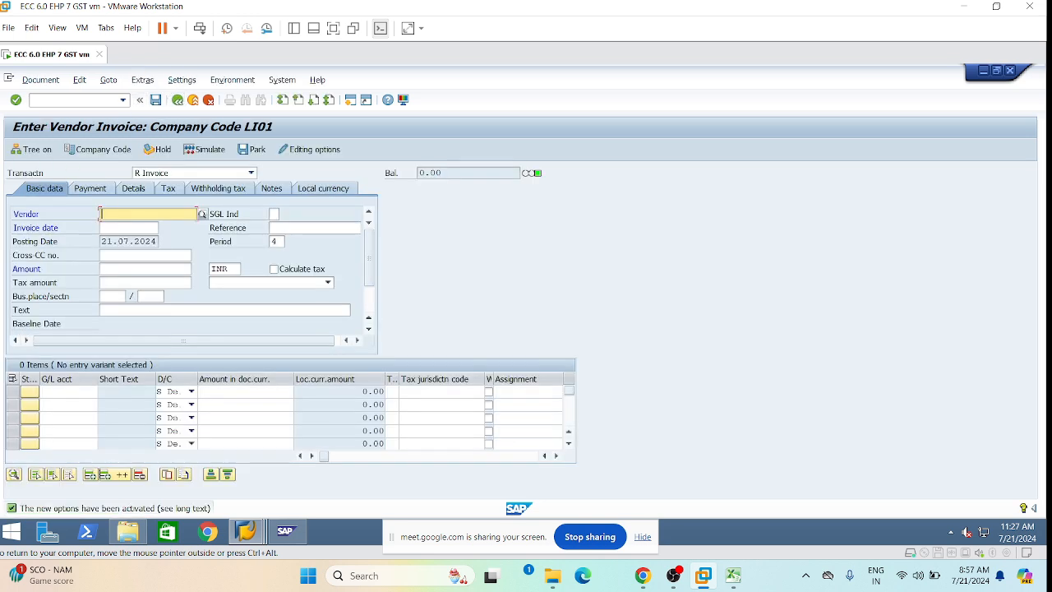
Enter vendor 600000005, reference GST-08 and invoice date 21.07.2024, leaving the header amount blank.
{"action": "left_click", "coordinate": [110, 212]}
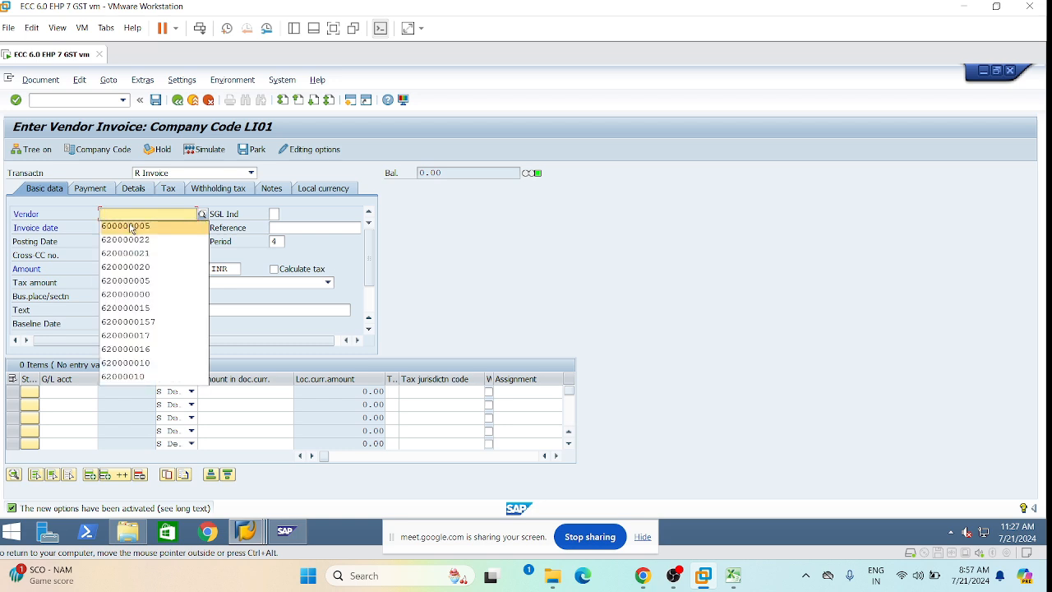
{"action": "left_click", "coordinate": [164, 228]}
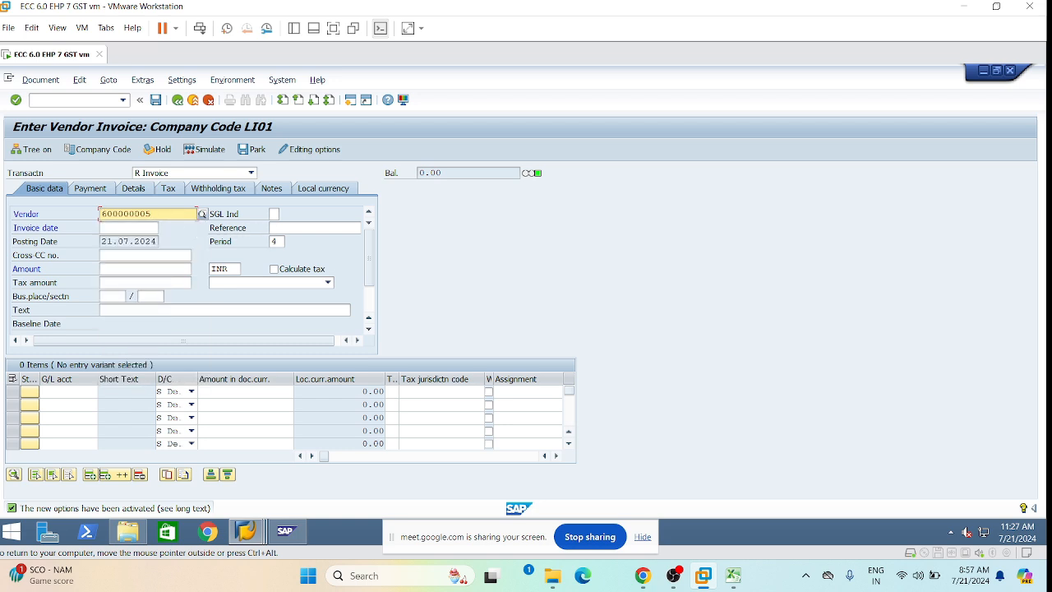
{"action": "left_click", "coordinate": [283, 229]}
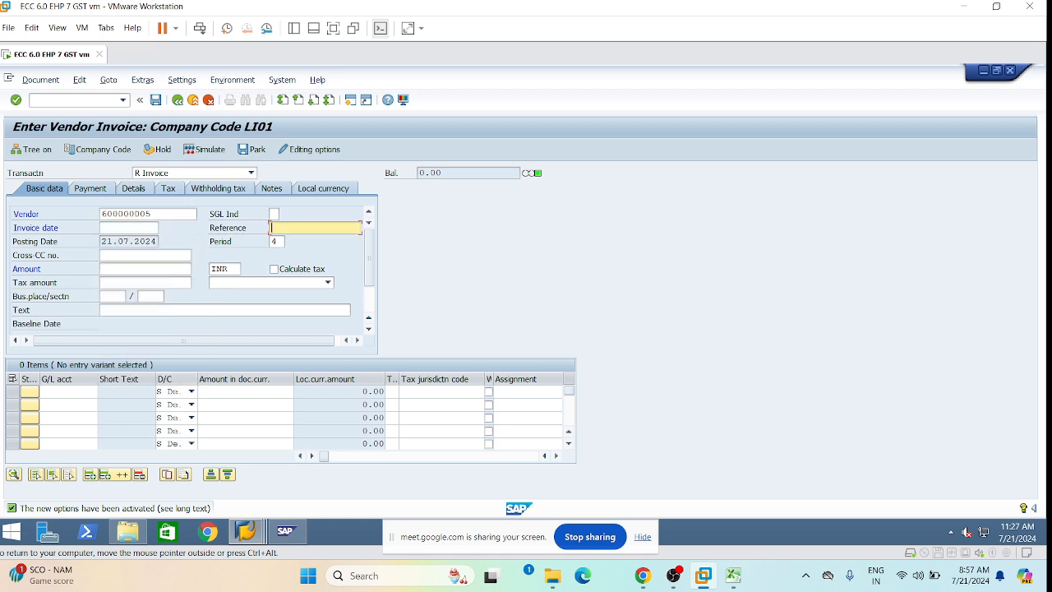
{"action": "left_click", "coordinate": [296, 240]}
{"action": "key", "text": "BackSpace"}
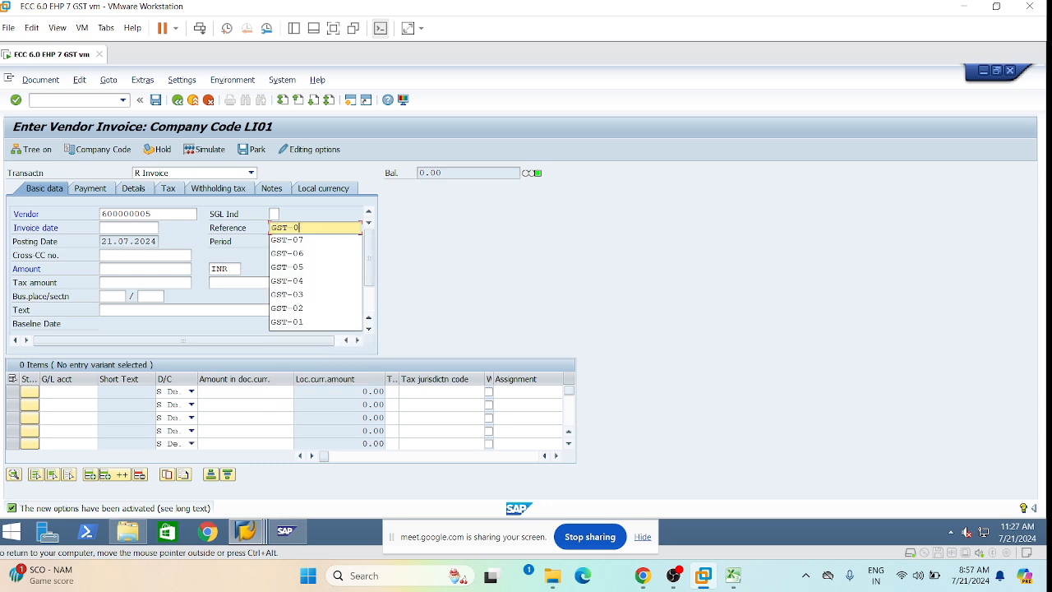
{"action": "type", "text": "8"}
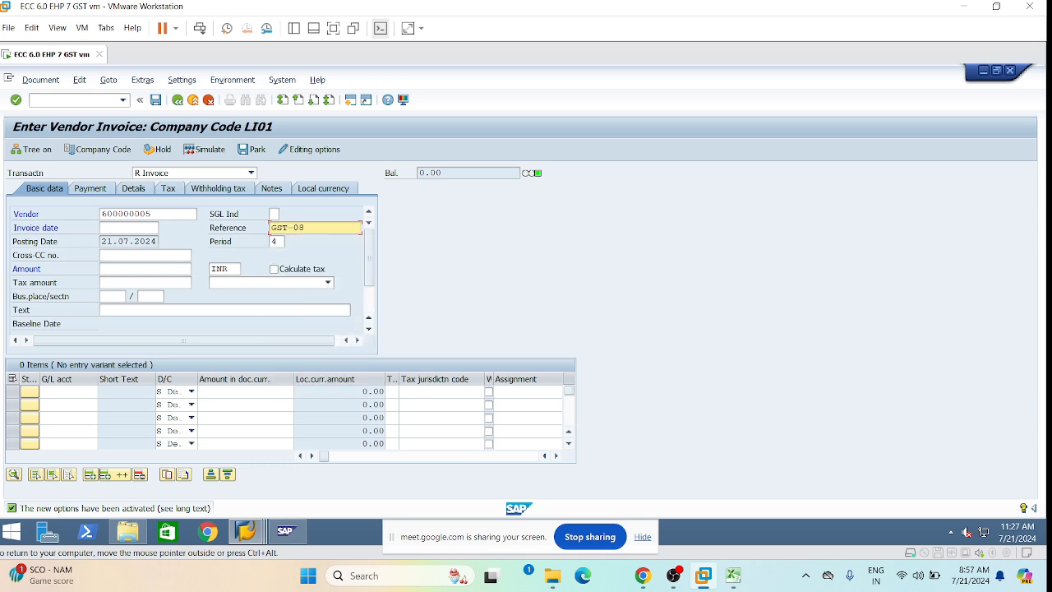
{"action": "left_click", "coordinate": [107, 228]}
{"action": "left_click", "coordinate": [119, 240]}
{"action": "left_click", "coordinate": [107, 268]}
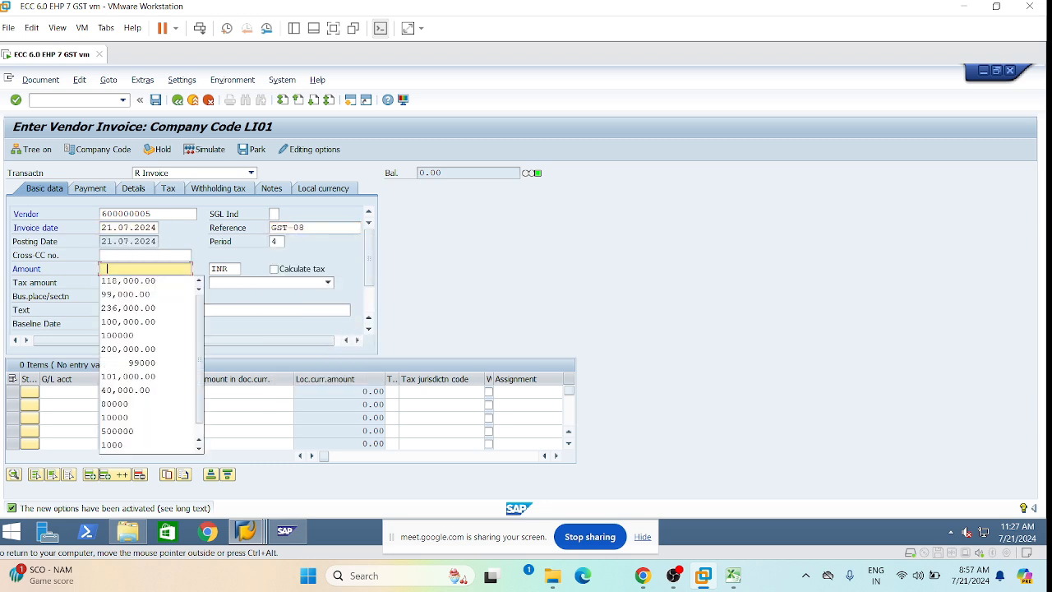
{"action": "left_click", "coordinate": [227, 332]}
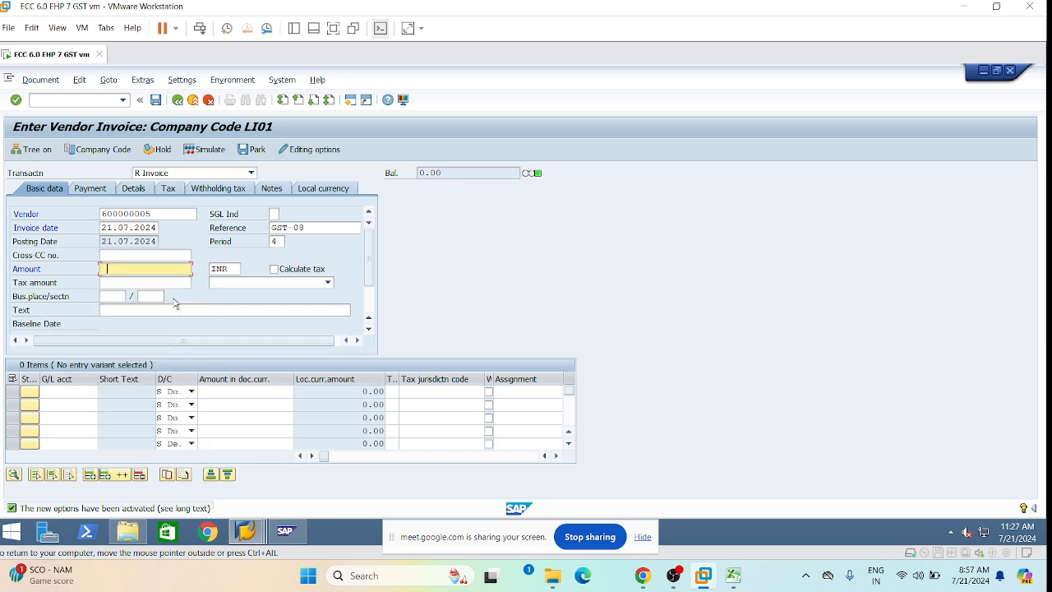
Add G/L line 450000 for 100000 with tax code L2 and tax calculation on.
{"action": "left_click", "coordinate": [70, 392]}
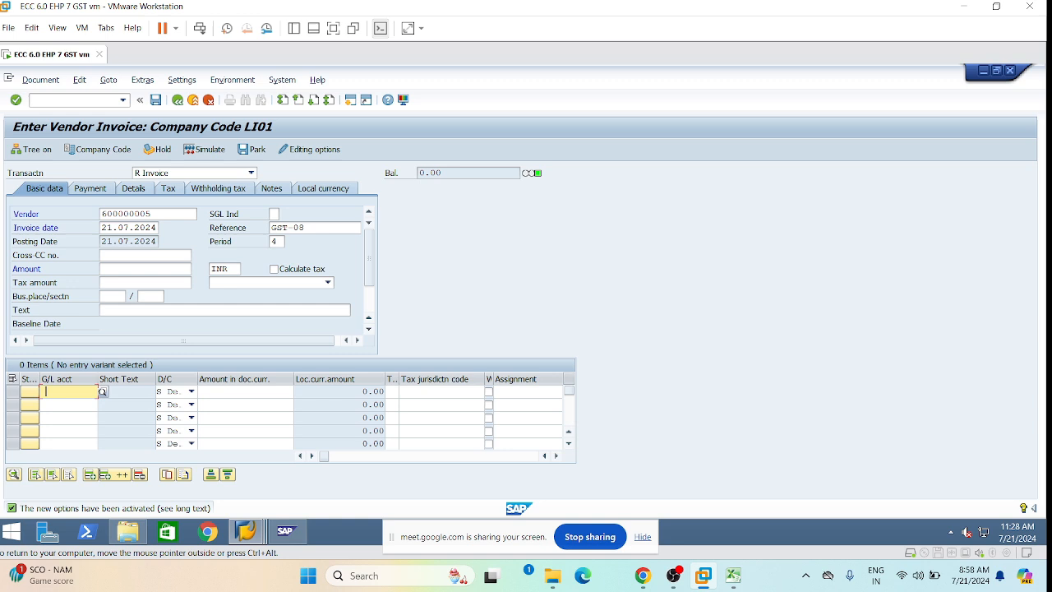
{"action": "left_click", "coordinate": [71, 405]}
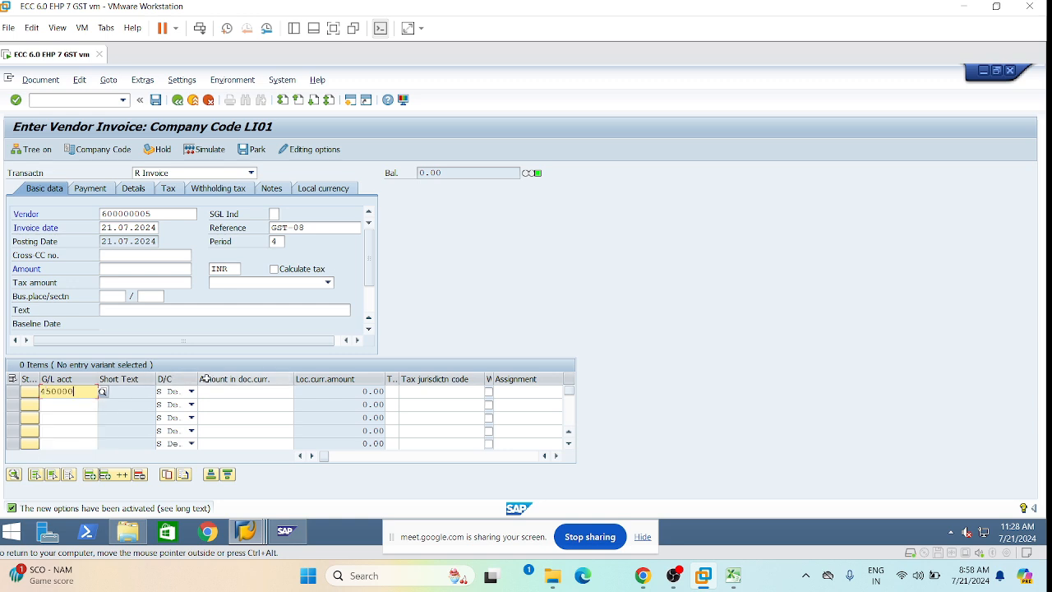
{"action": "left_click", "coordinate": [247, 392]}
{"action": "left_click", "coordinate": [257, 407]}
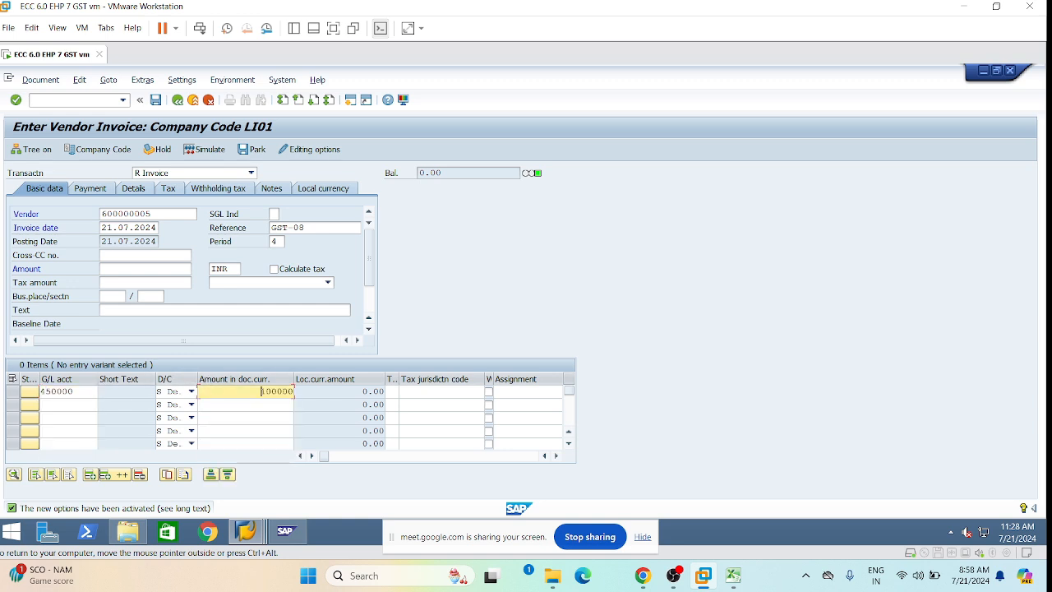
{"action": "left_click", "coordinate": [392, 392]}
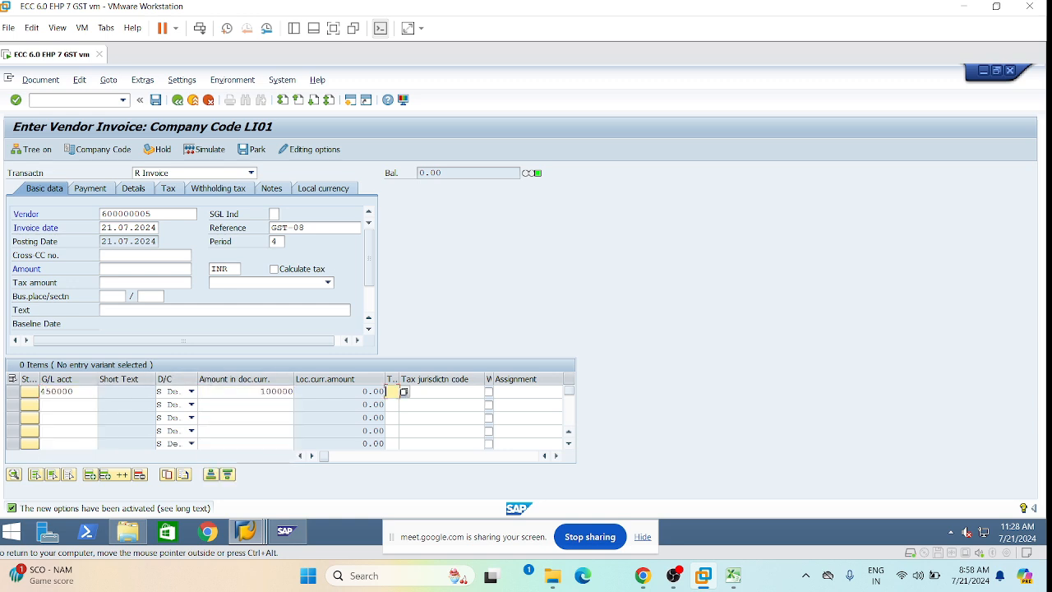
{"action": "left_click", "coordinate": [327, 282]}
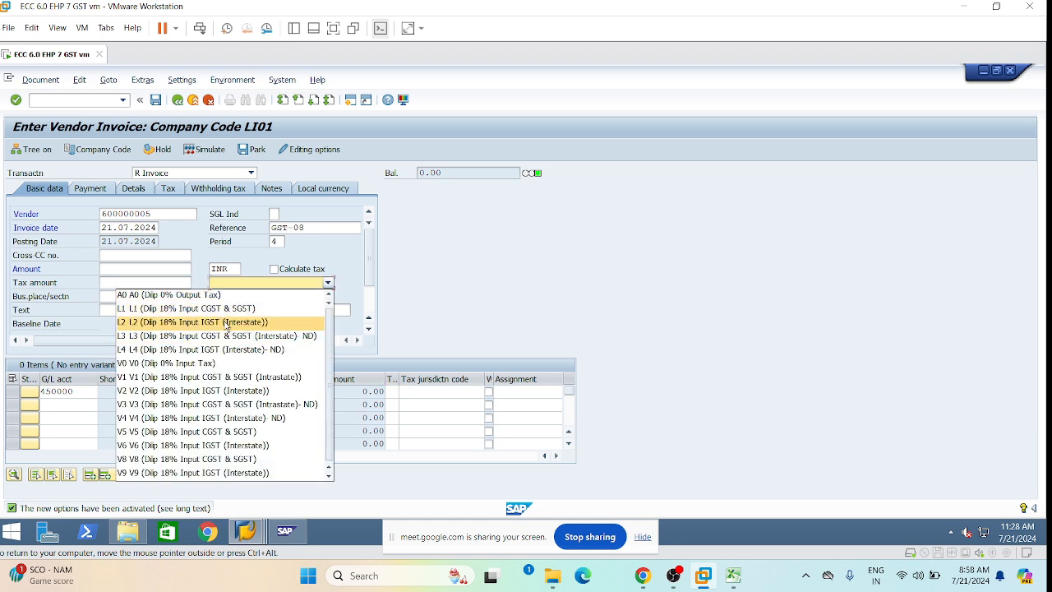
{"action": "left_click", "coordinate": [227, 322]}
{"action": "key", "text": "Return"}
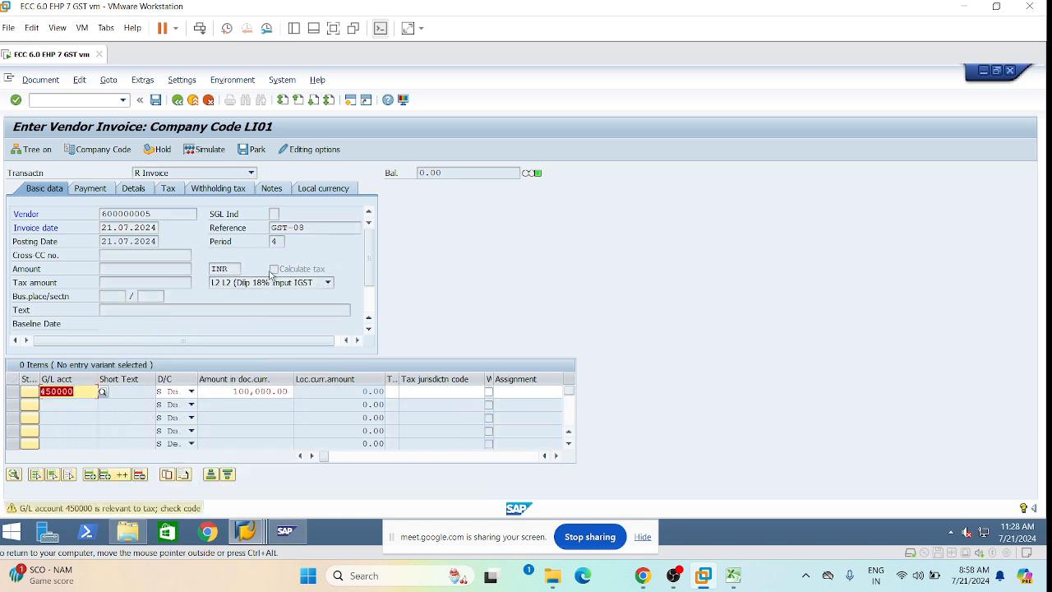
{"action": "key", "text": "Return"}
{"action": "left_click", "coordinate": [274, 269]}
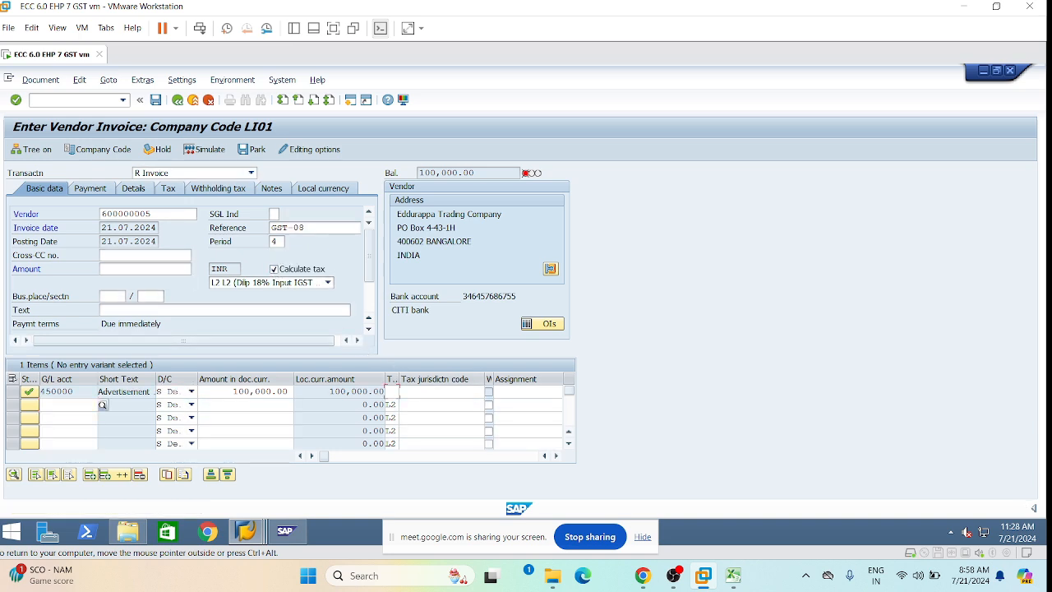
Set profit center 1000 on the 450000 Advertisement line and confirm it.
{"action": "left_click", "coordinate": [403, 392]}
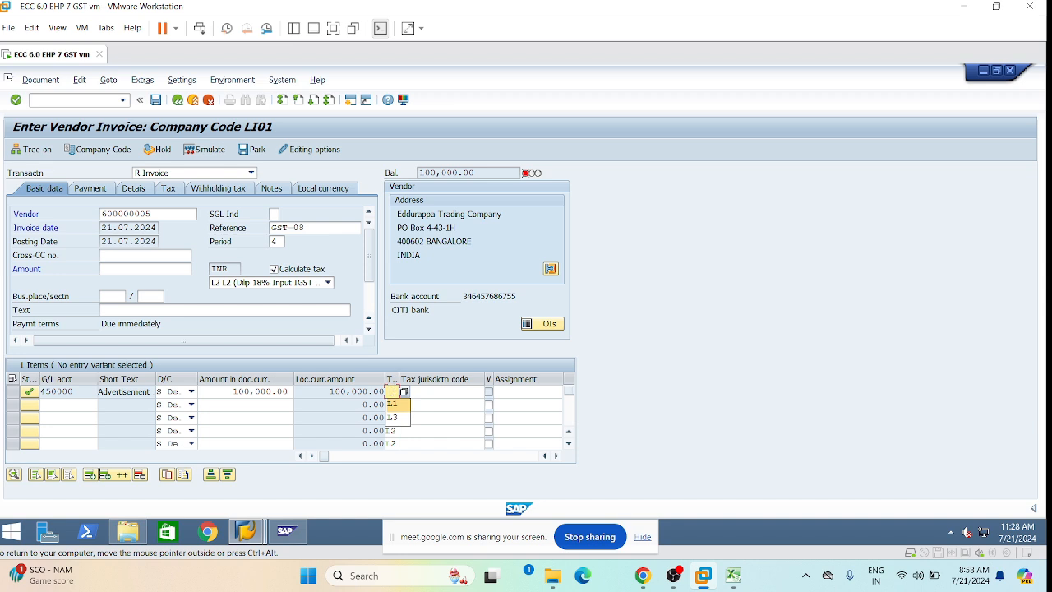
{"action": "key", "text": "Escape"}
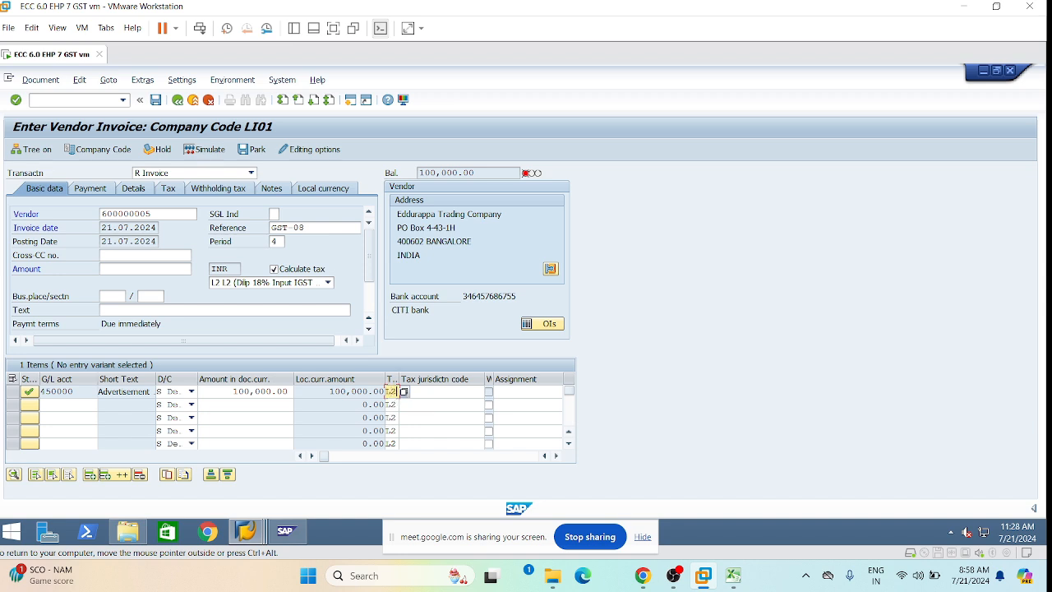
{"action": "left_click", "coordinate": [487, 392]}
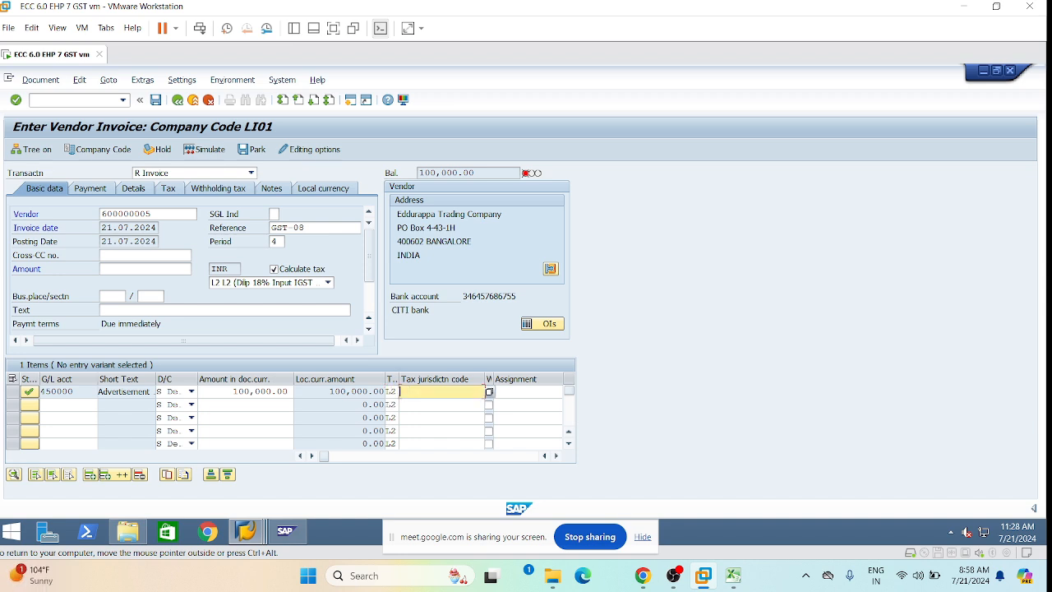
{"action": "key", "text": "Tab"}
{"action": "key", "text": "Tab"}
{"action": "key", "text": "Tab"}
{"action": "key", "text": "Tab"}
{"action": "key", "text": "Tab"}
{"action": "key", "text": "Tab"}
{"action": "key", "text": "Tab"}
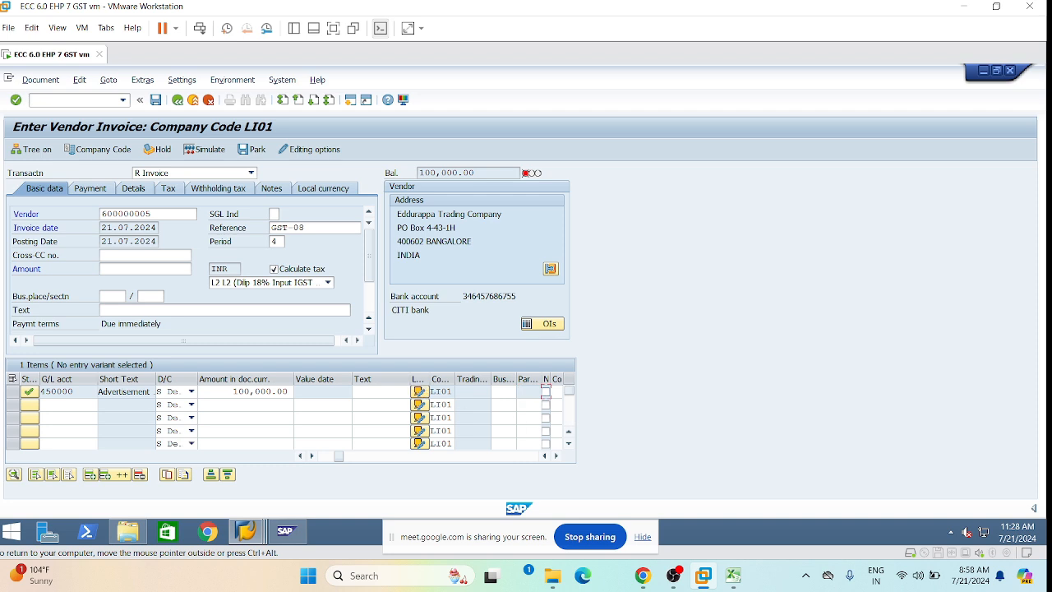
{"action": "key", "text": "Tab"}
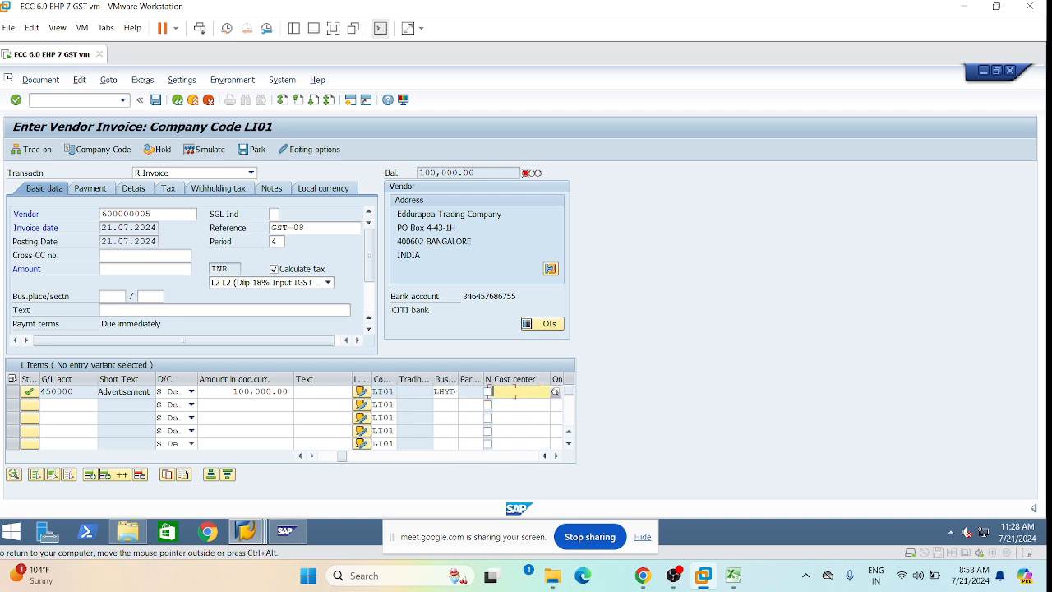
{"action": "key", "text": "Tab"}
{"action": "key", "text": "Tab"}
{"action": "key", "text": "Tab"}
{"action": "key", "text": "Tab"}
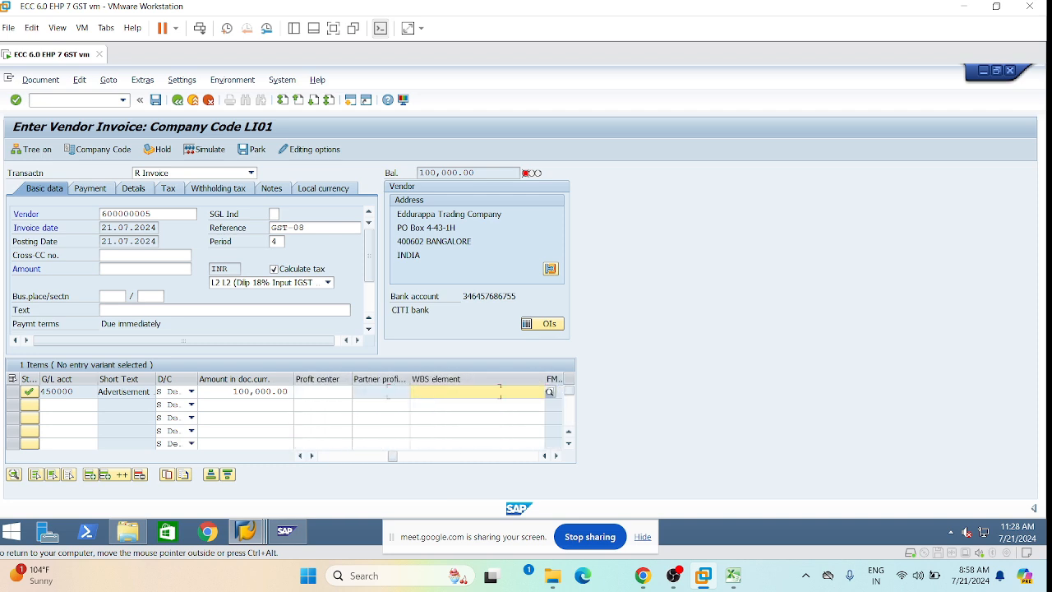
{"action": "key", "text": "Tab"}
{"action": "key", "text": "Tab"}
{"action": "key", "text": "Tab"}
{"action": "key", "text": "Tab"}
{"action": "key", "text": "shift+Tab"}
{"action": "key", "text": "shift+Tab"}
{"action": "key", "text": "shift+Tab"}
{"action": "key", "text": "shift+Tab"}
{"action": "key", "text": "shift+Tab"}
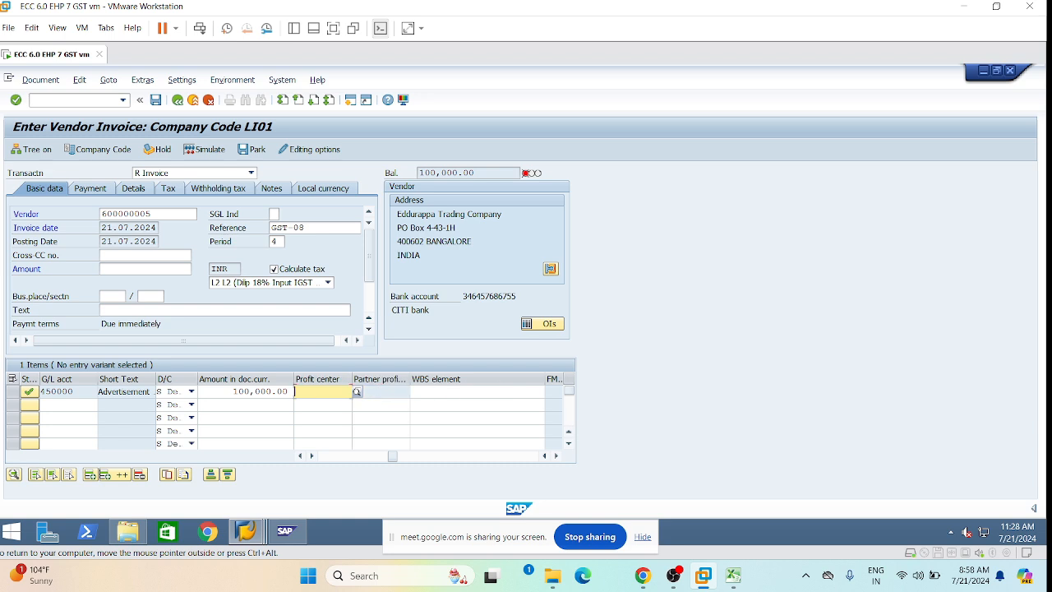
{"action": "left_click", "coordinate": [300, 391]}
{"action": "left_click", "coordinate": [313, 405]}
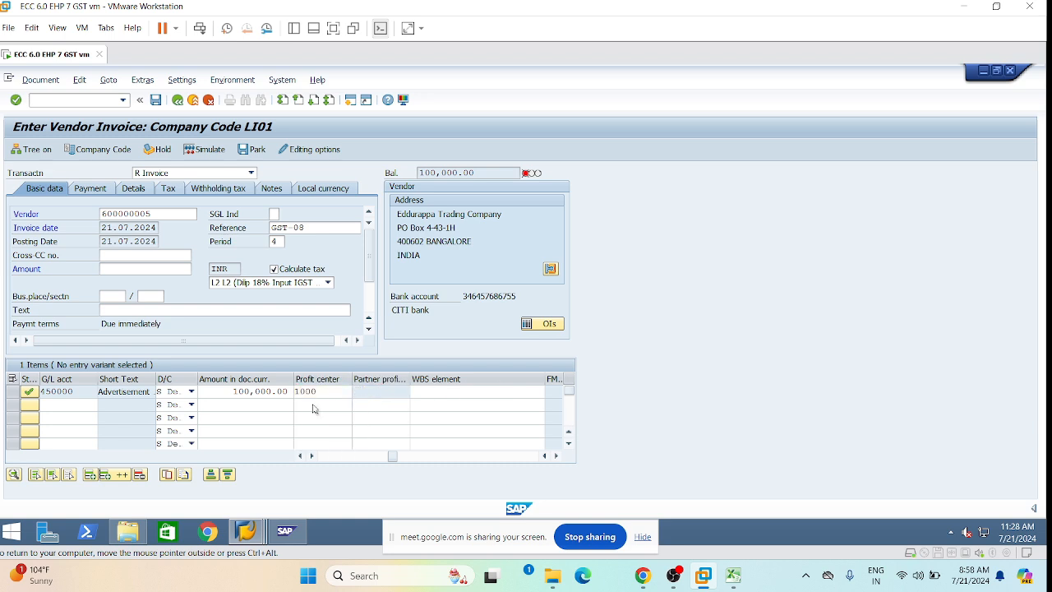
{"action": "key", "text": "Return"}
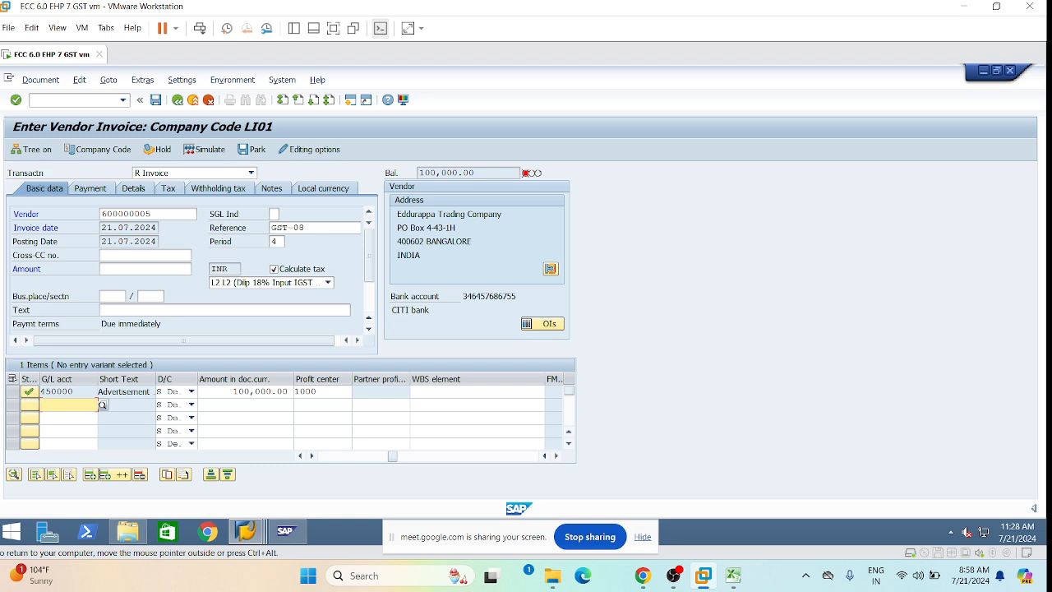
{"action": "left_click", "coordinate": [51, 81]}
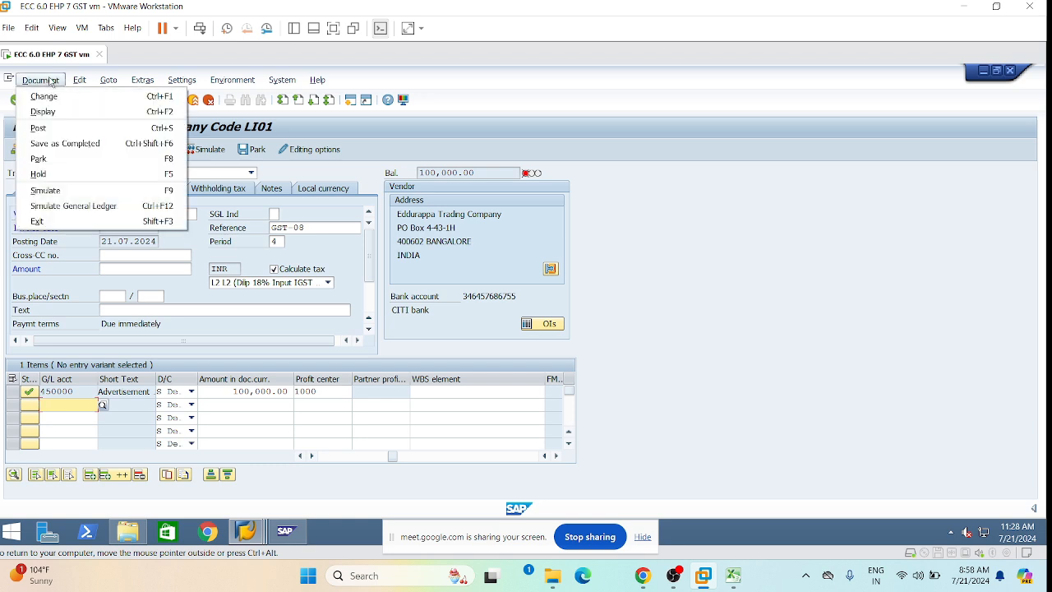
Enter 100,000.00 as the header invoice amount after the missing-amount message.
{"action": "left_click", "coordinate": [83, 191]}
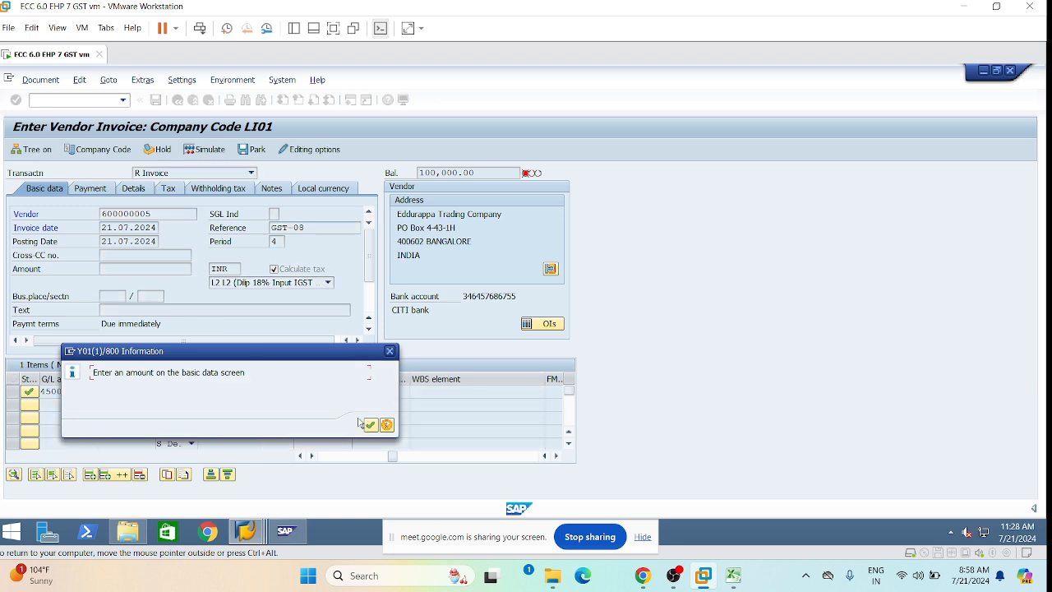
{"action": "left_click", "coordinate": [369, 424]}
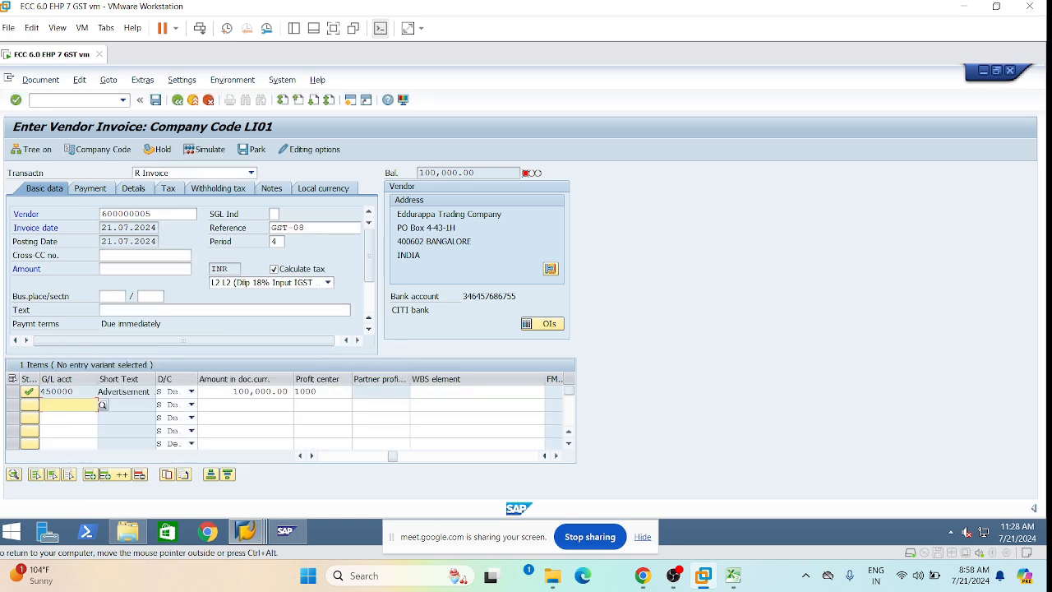
{"action": "left_click_drag", "start_coordinate": [474, 174], "coordinate": [418, 173]}
{"action": "key", "text": "ctrl+c"}
{"action": "left_click", "coordinate": [397, 169]}
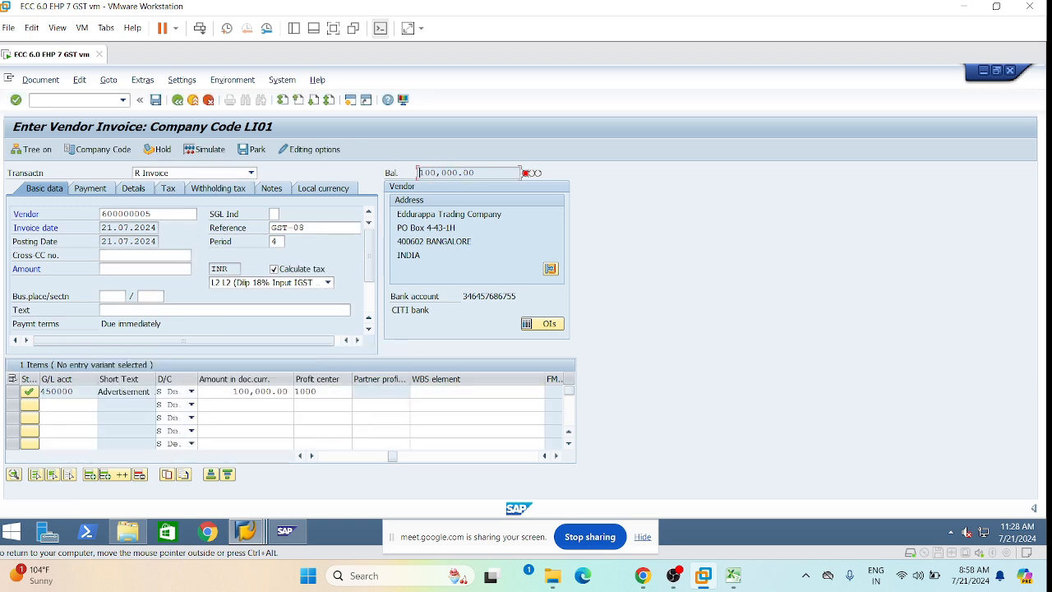
{"action": "left_click", "coordinate": [121, 269]}
{"action": "key", "text": "ctrl+v"}
{"action": "key", "text": "Return"}
Simulate the 84,745.76 / 15,254.24 Input IGST split, post, and display the document.
{"action": "left_click", "coordinate": [40, 80]}
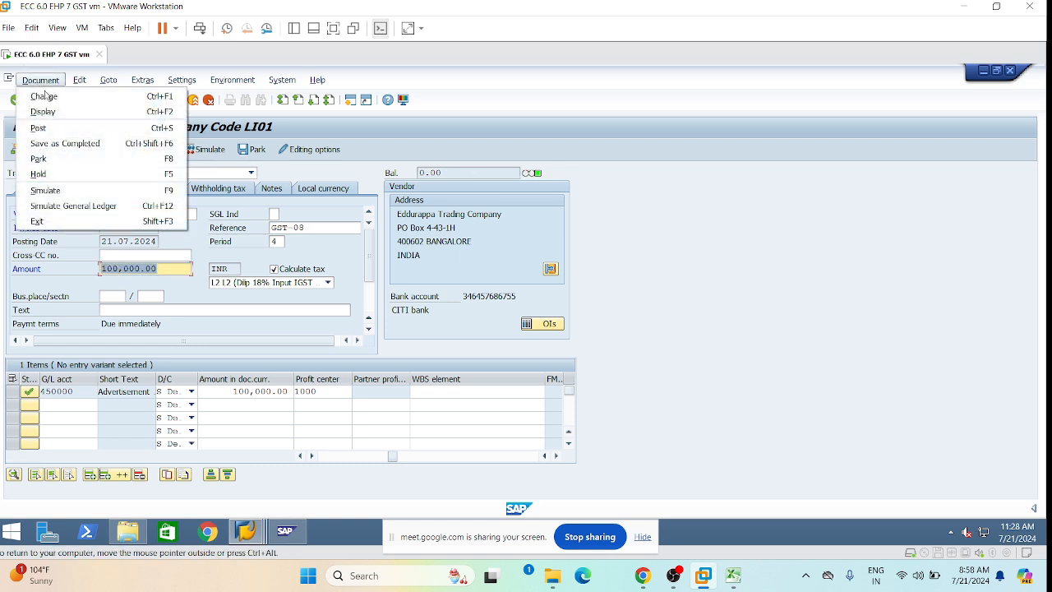
{"action": "left_click", "coordinate": [60, 189]}
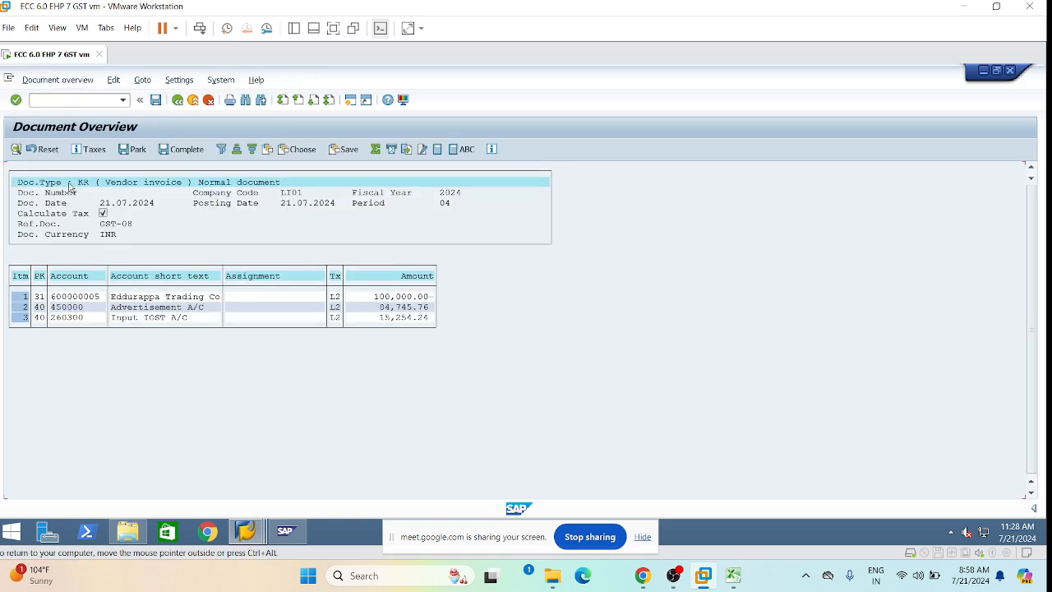
{"action": "left_click", "coordinate": [157, 318]}
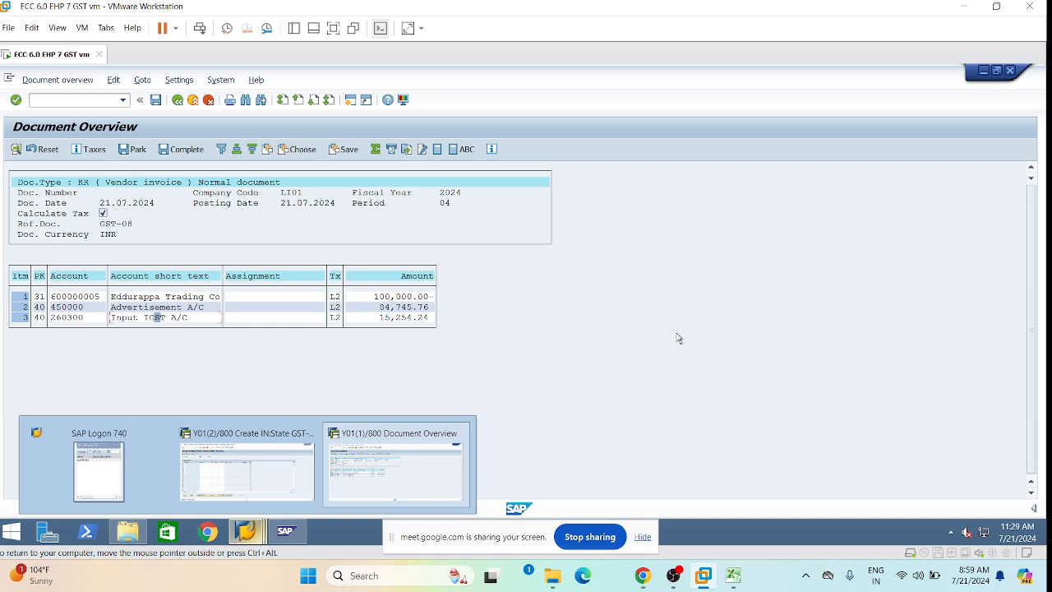
{"action": "left_click", "coordinate": [156, 100]}
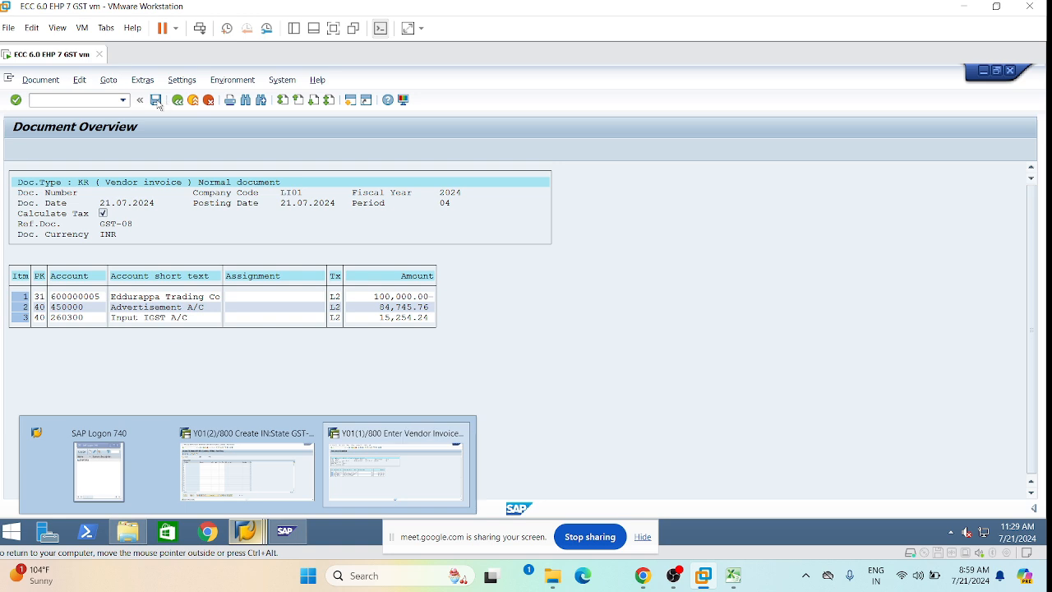
{"action": "left_click", "coordinate": [40, 80]}
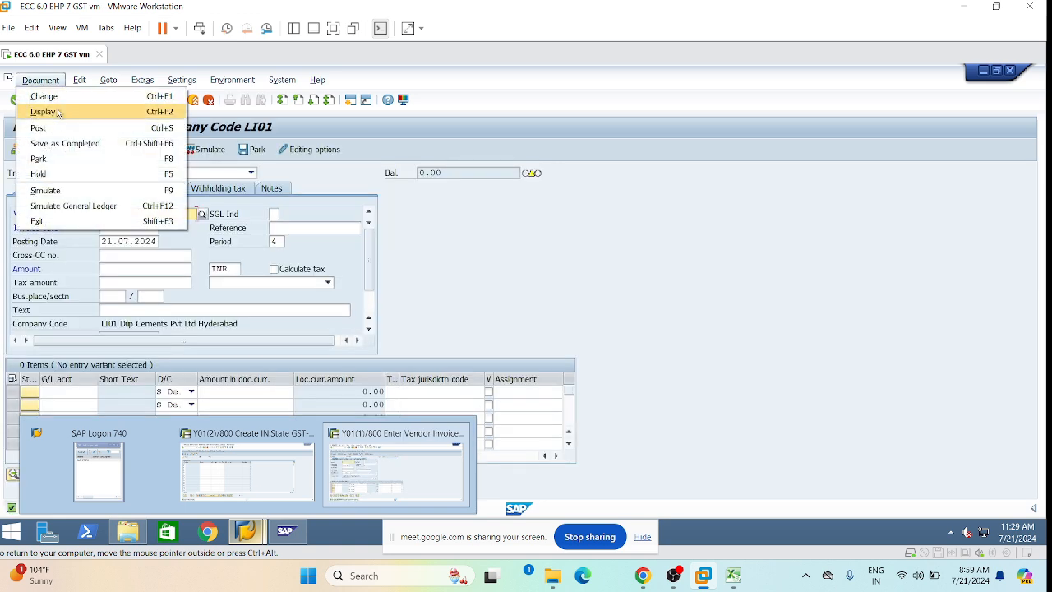
{"action": "left_click", "coordinate": [41, 107]}
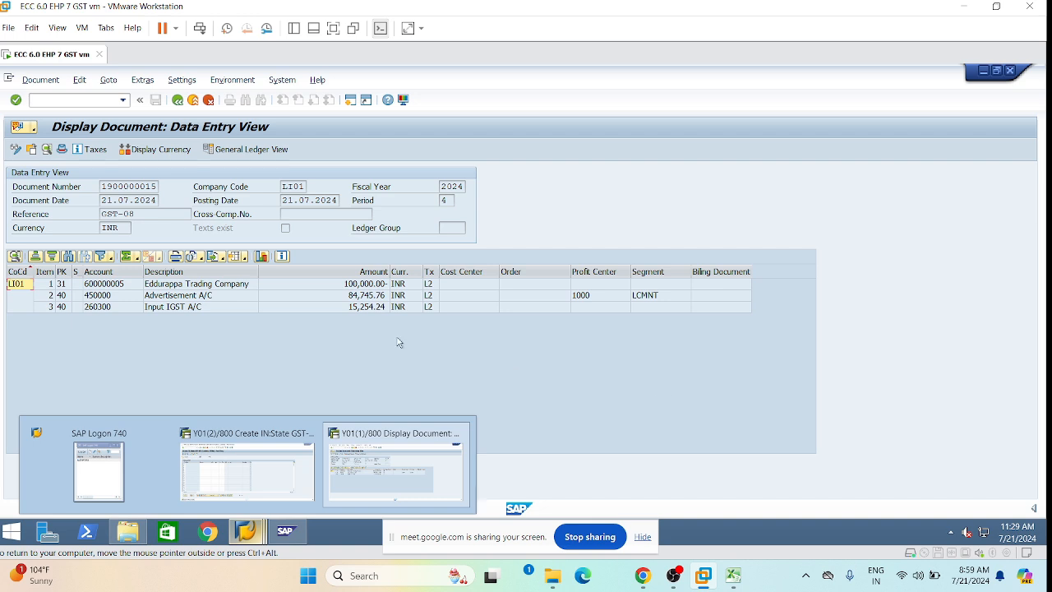
{"action": "left_click", "coordinate": [374, 309]}
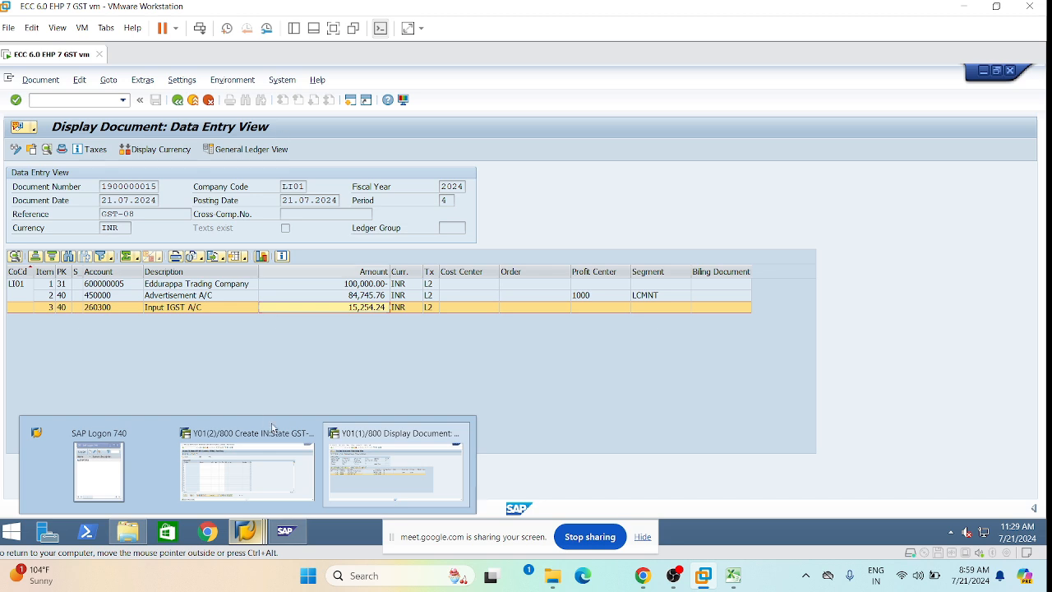
{"action": "left_click", "coordinate": [263, 452]}
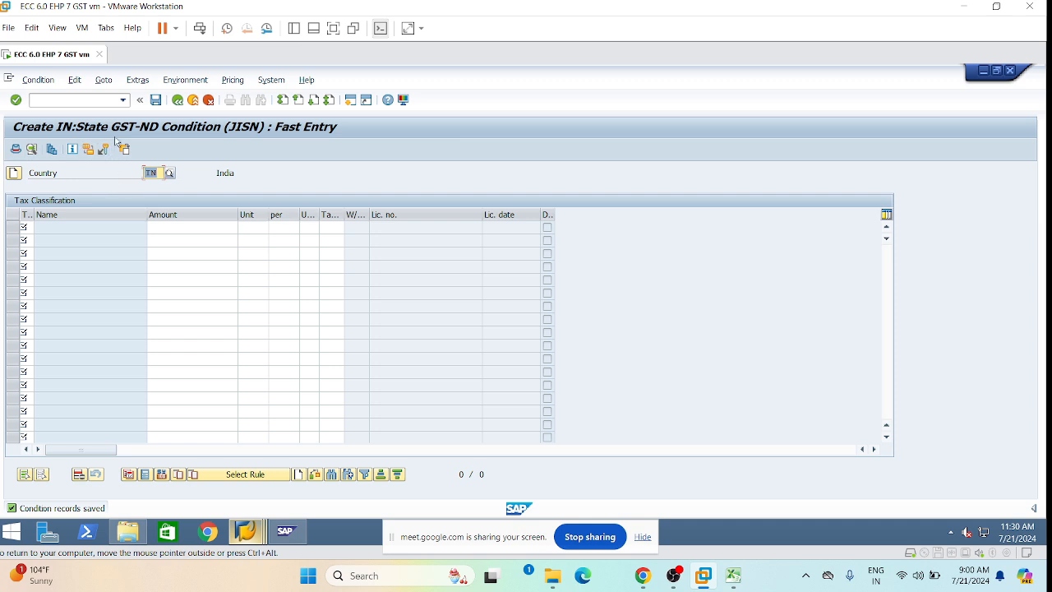
Change the condition type to JIIN and choose the Tax Classification key combination.
{"action": "left_click", "coordinate": [176, 103]}
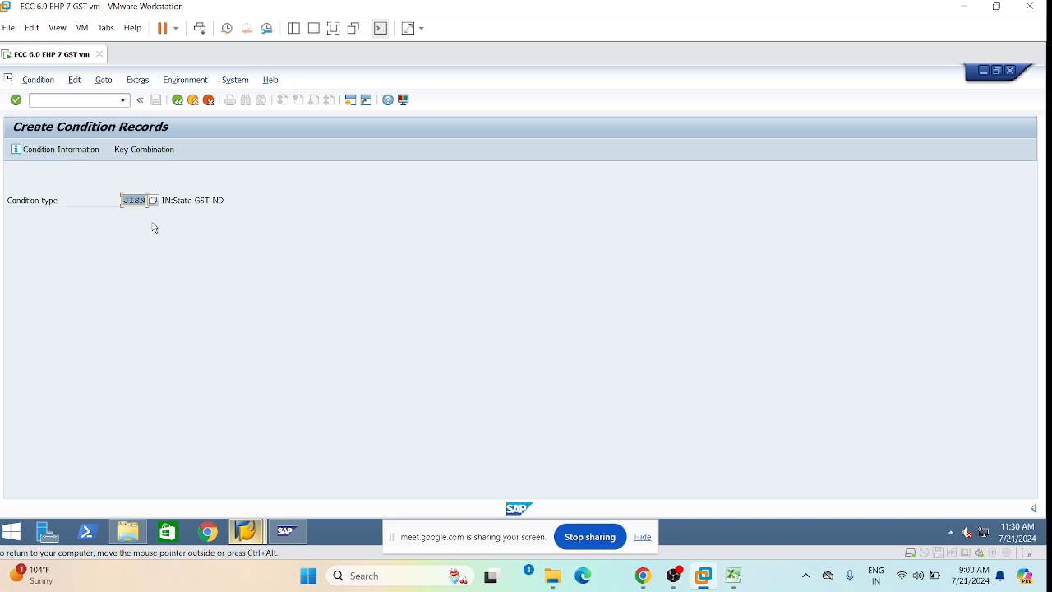
{"action": "key", "text": "Return"}
{"action": "key", "text": "BackSpace"}
{"action": "key", "text": "BackSpace"}
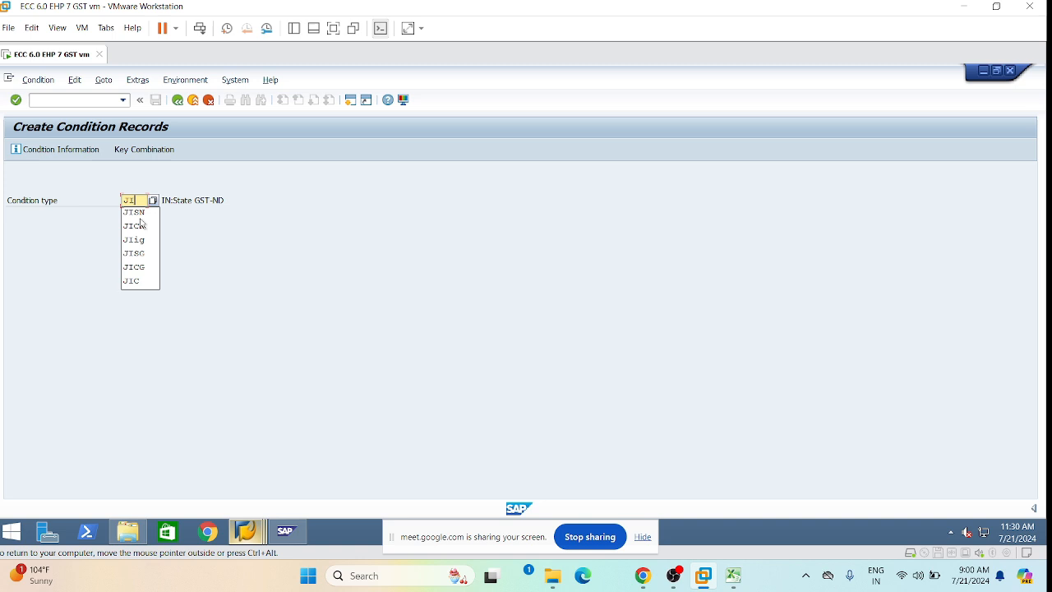
{"action": "type", "text": "IN"}
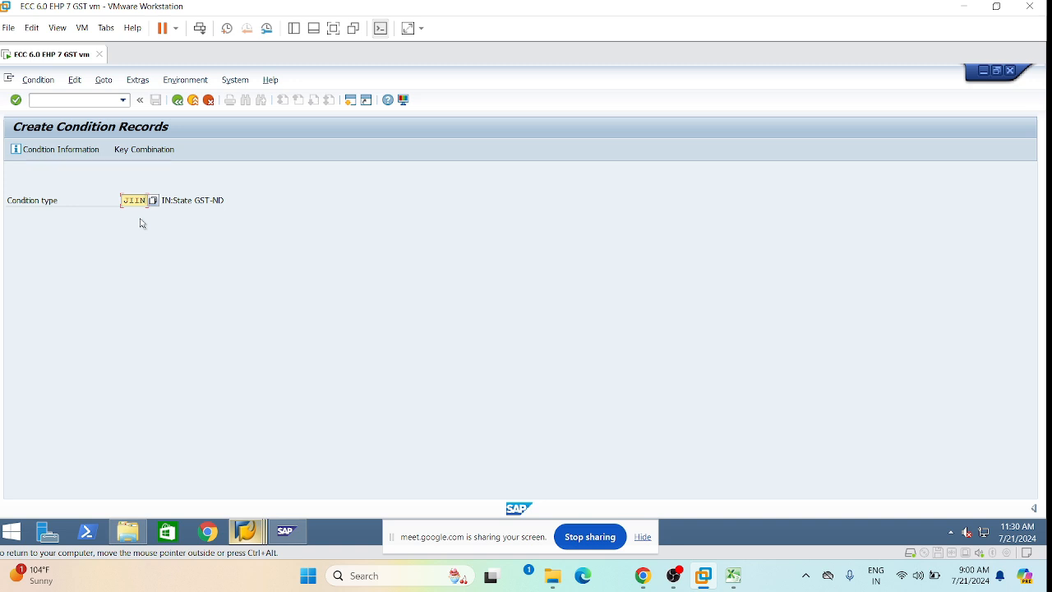
{"action": "key", "text": "Return"}
{"action": "left_click", "coordinate": [57, 319]}
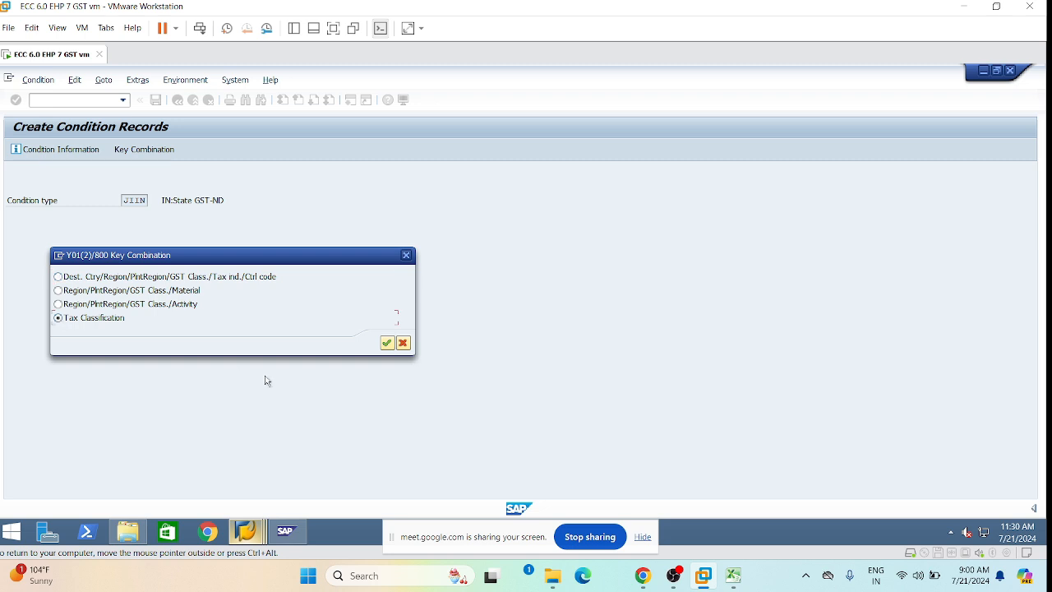
{"action": "left_click_drag", "start_coordinate": [332, 257], "coordinate": [423, 262]}
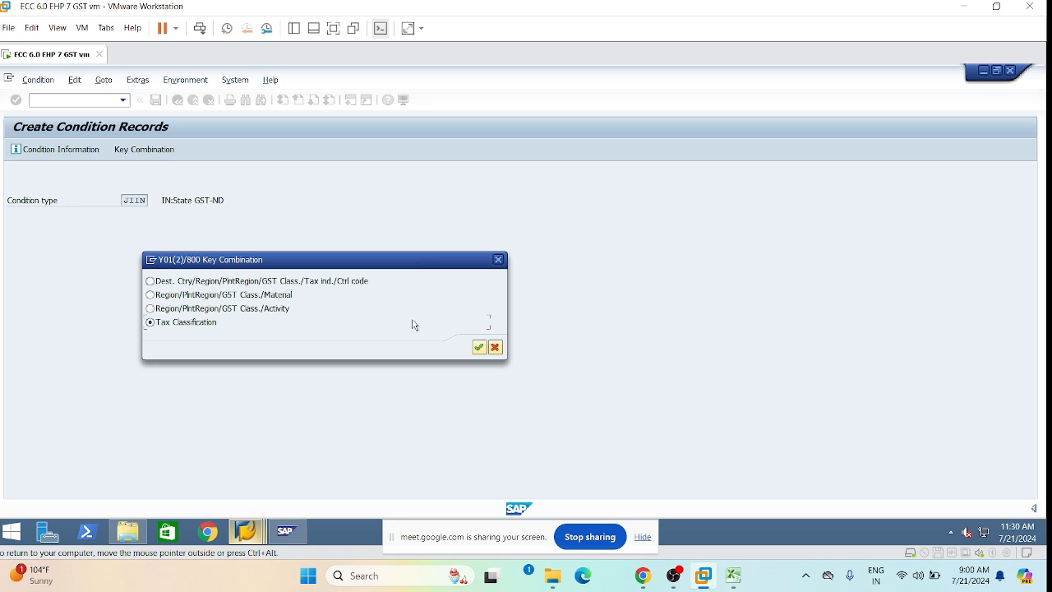
{"action": "left_click", "coordinate": [478, 346]}
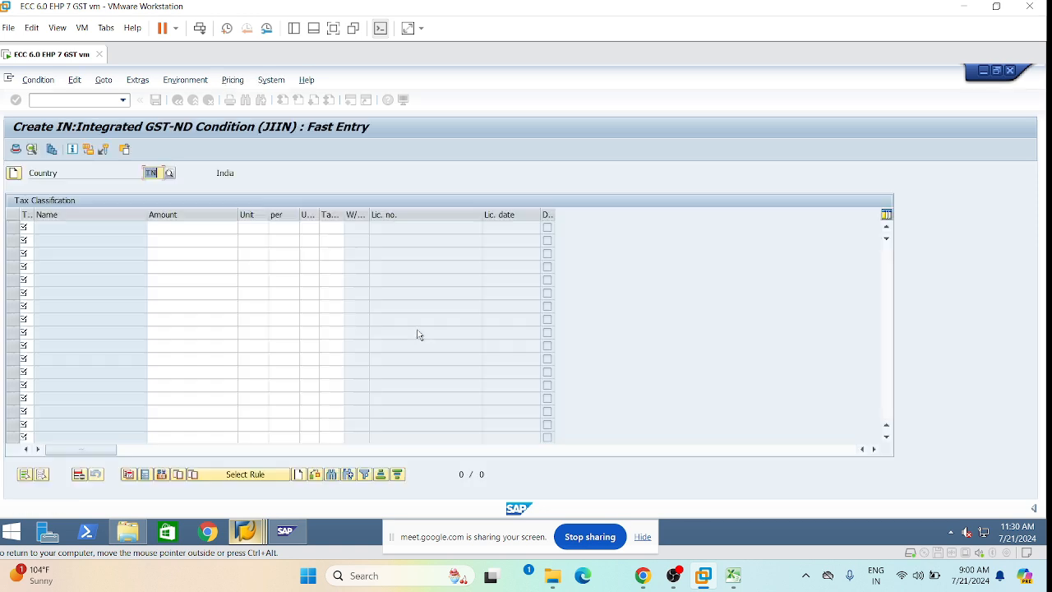
Enter a JIIN condition row with amount 18 and tax code L4, and save the record.
{"action": "left_click", "coordinate": [27, 227]}
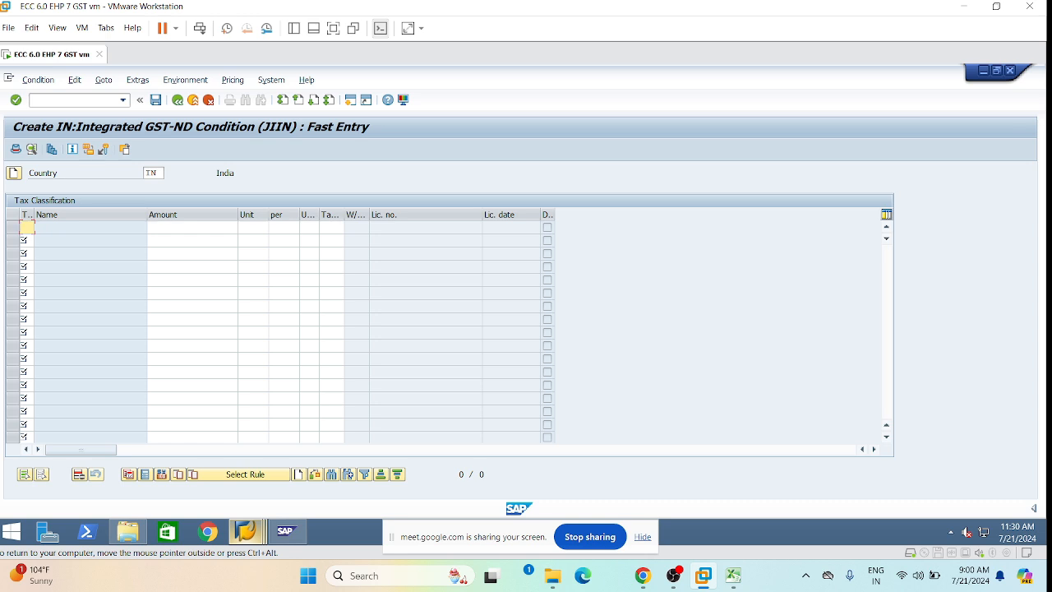
{"action": "type", "text": "1"}
{"action": "key", "text": "Tab"}
{"action": "type", "text": "1"}
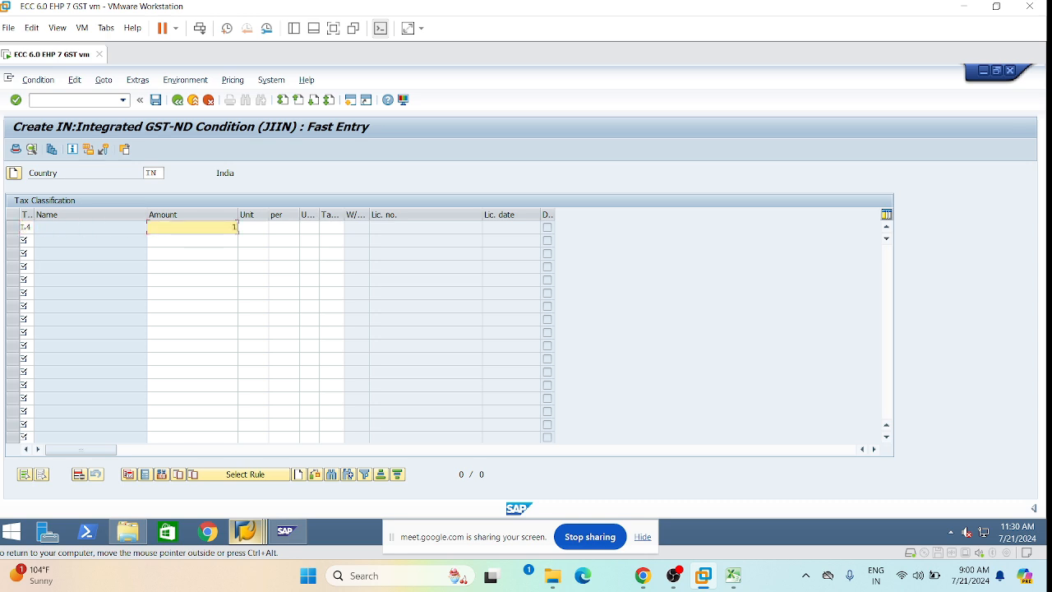
{"action": "type", "text": "8"}
{"action": "key", "text": "Tab"}
{"action": "key", "text": "Tab"}
{"action": "key", "text": "Tab"}
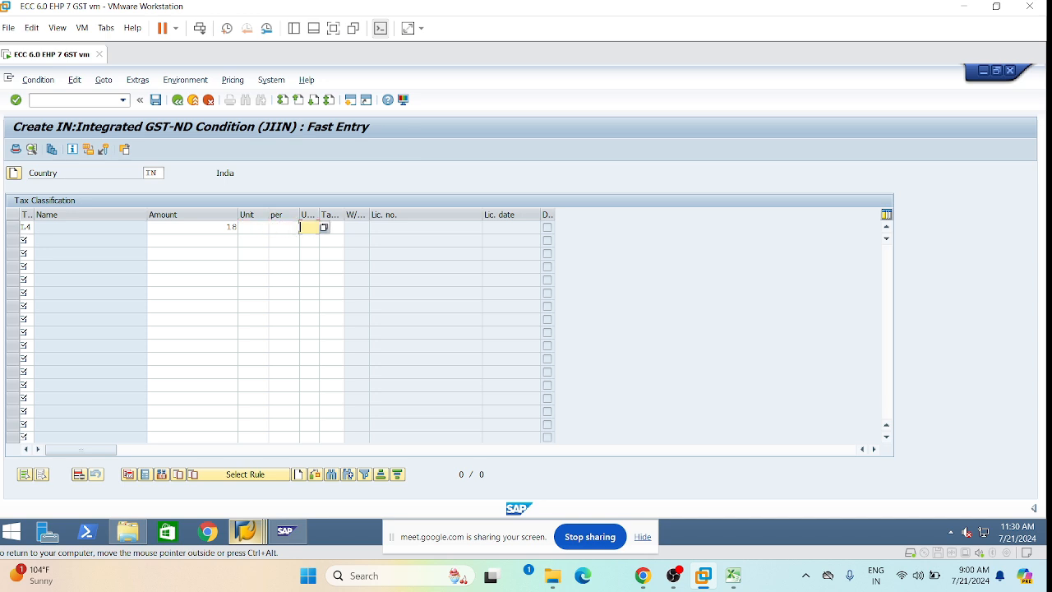
{"action": "key", "text": "Tab"}
{"action": "type", "text": "1"}
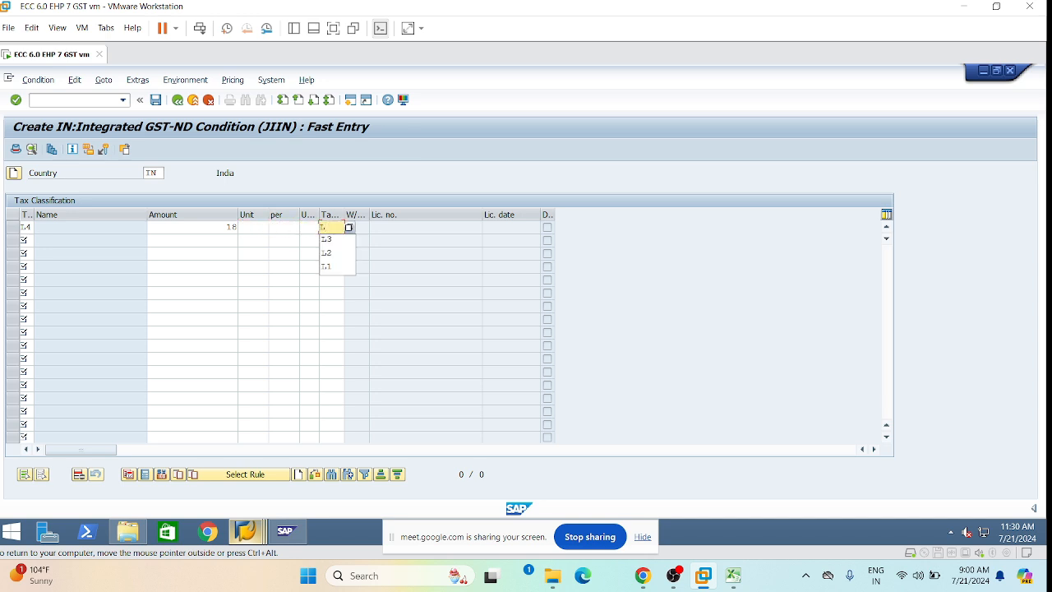
{"action": "type", "text": "4"}
{"action": "key", "text": "Return"}
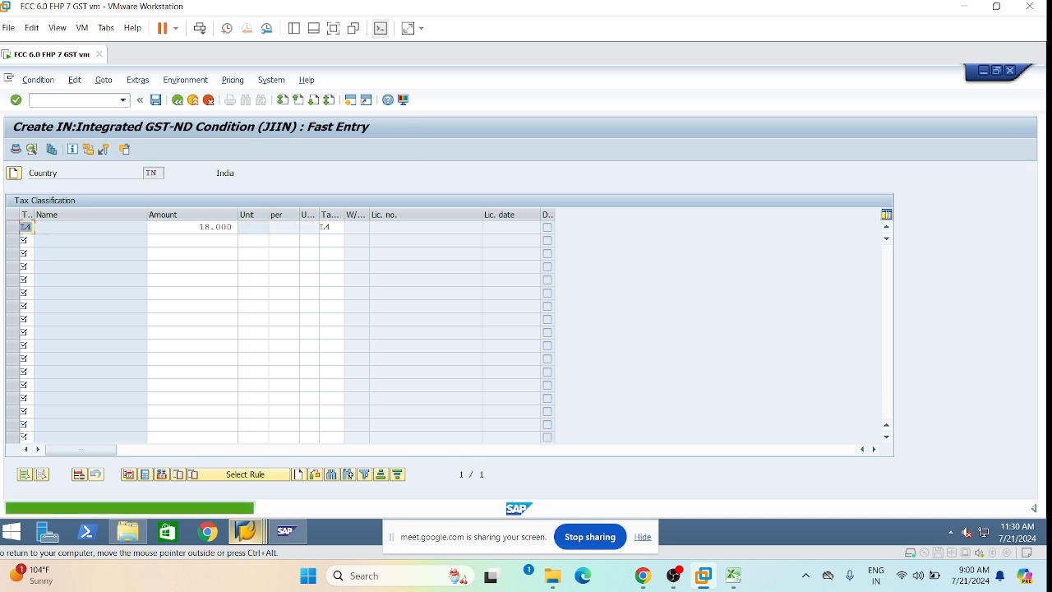
{"action": "left_click", "coordinate": [193, 266]}
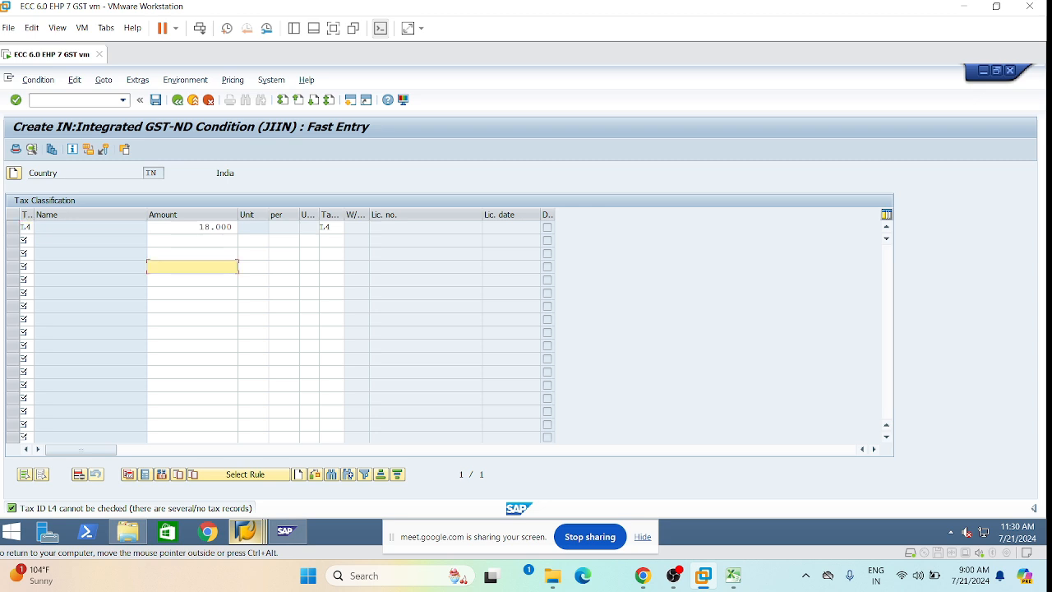
{"action": "left_click", "coordinate": [155, 100]}
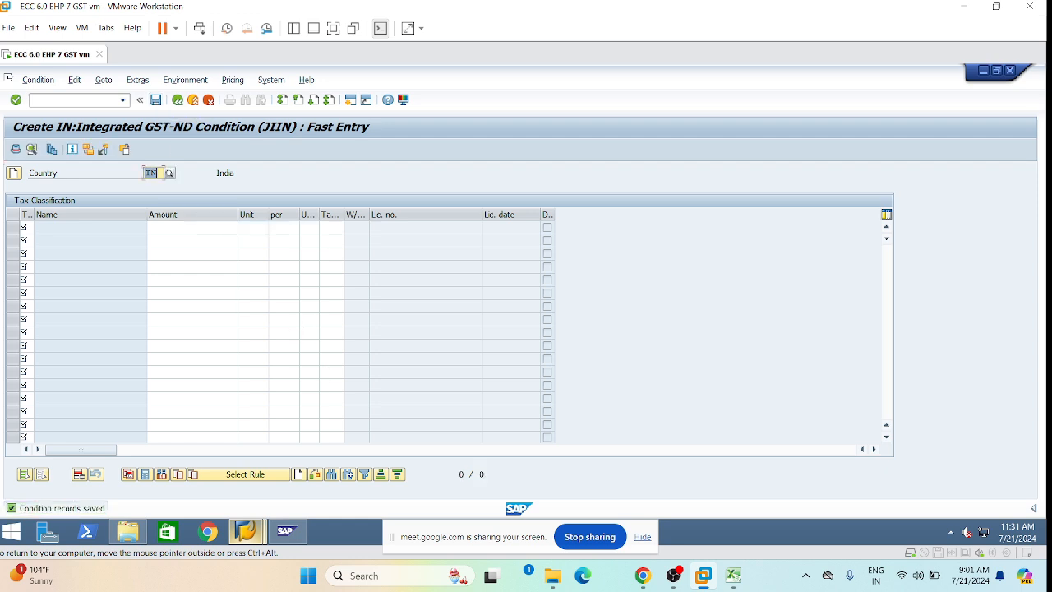
From the Display Document window, run /nfb60 and switch on Calculate taxes on net amount.
{"action": "mouse_move", "coordinate": [245, 530]}
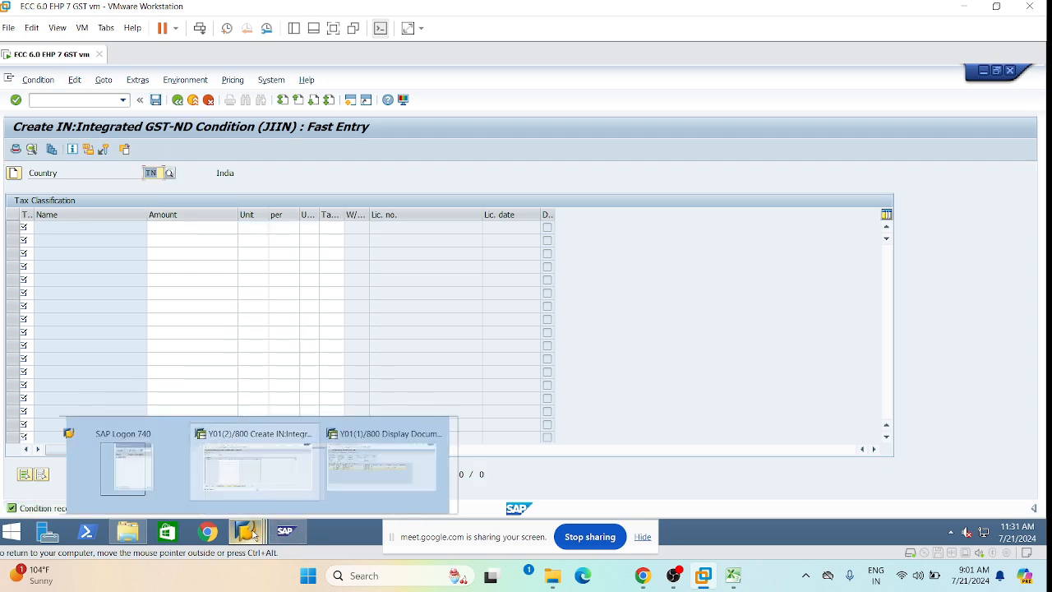
{"action": "left_click", "coordinate": [391, 464]}
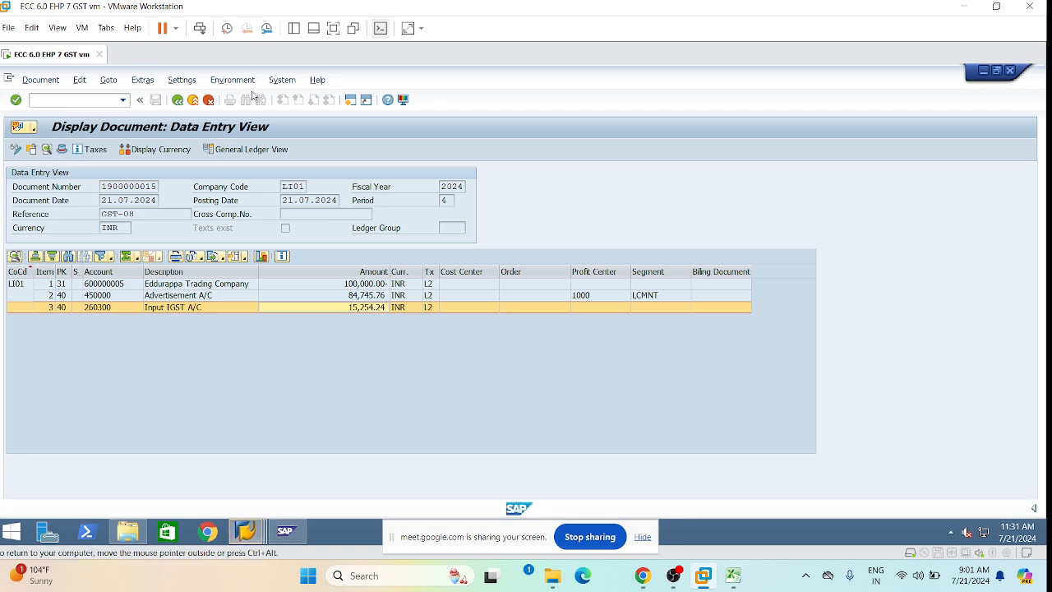
{"action": "mouse_move", "coordinate": [127, 532]}
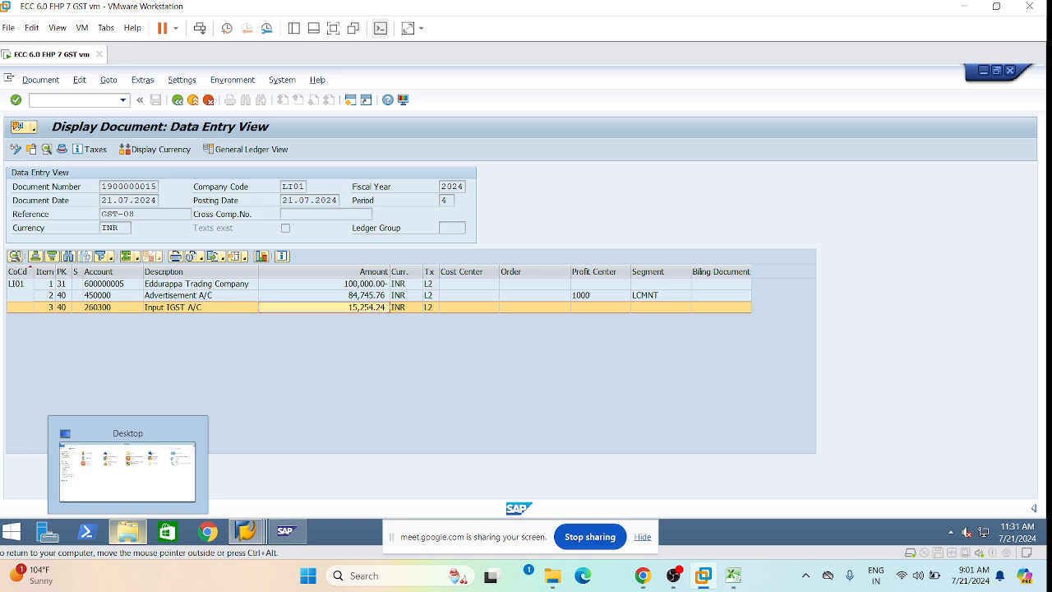
{"action": "type", "text": "/nfb60"}
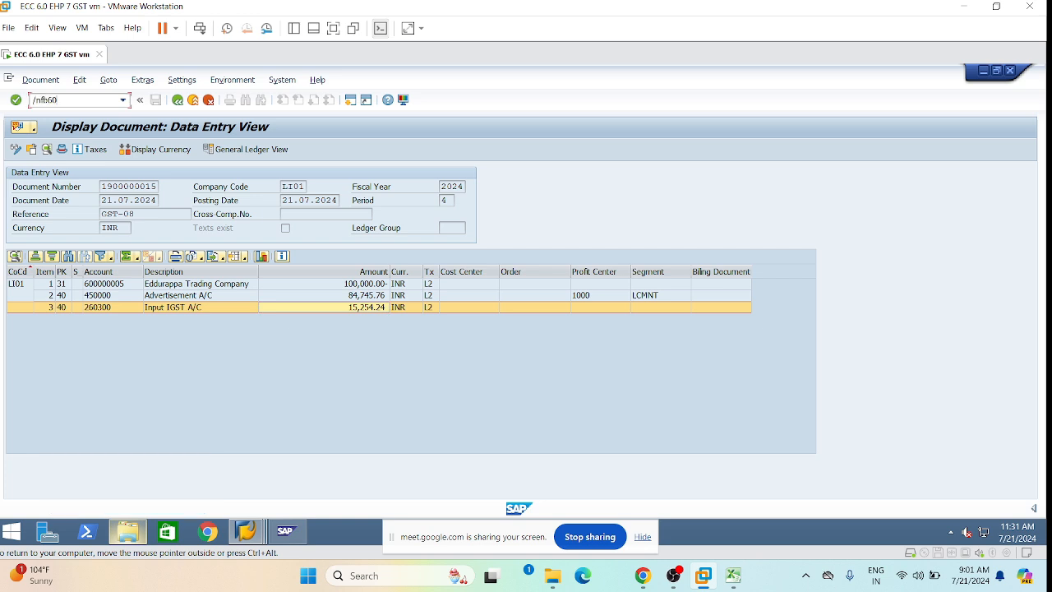
{"action": "key", "text": "Return"}
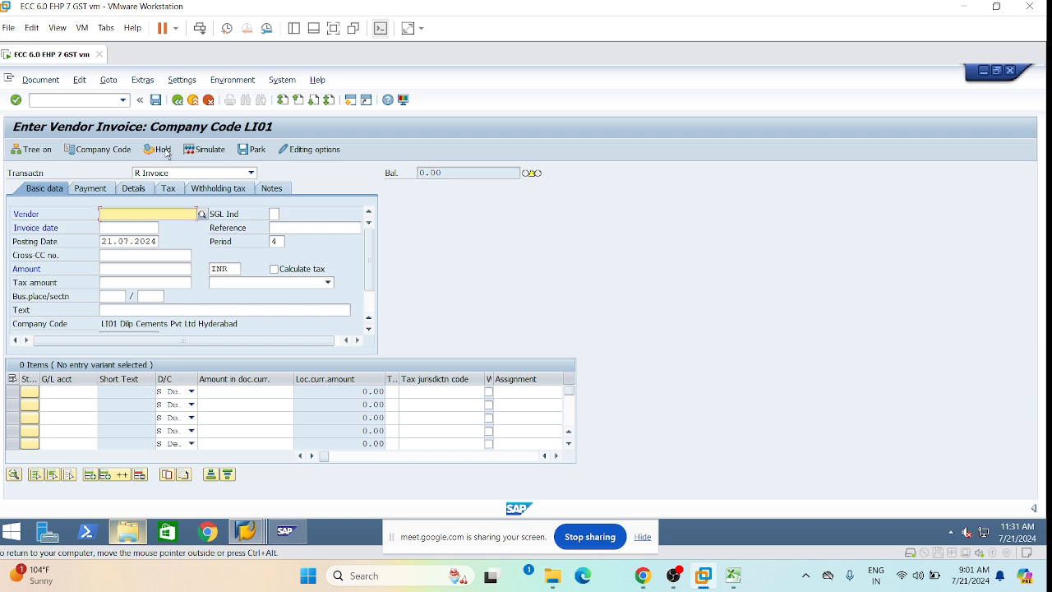
{"action": "left_click", "coordinate": [326, 153]}
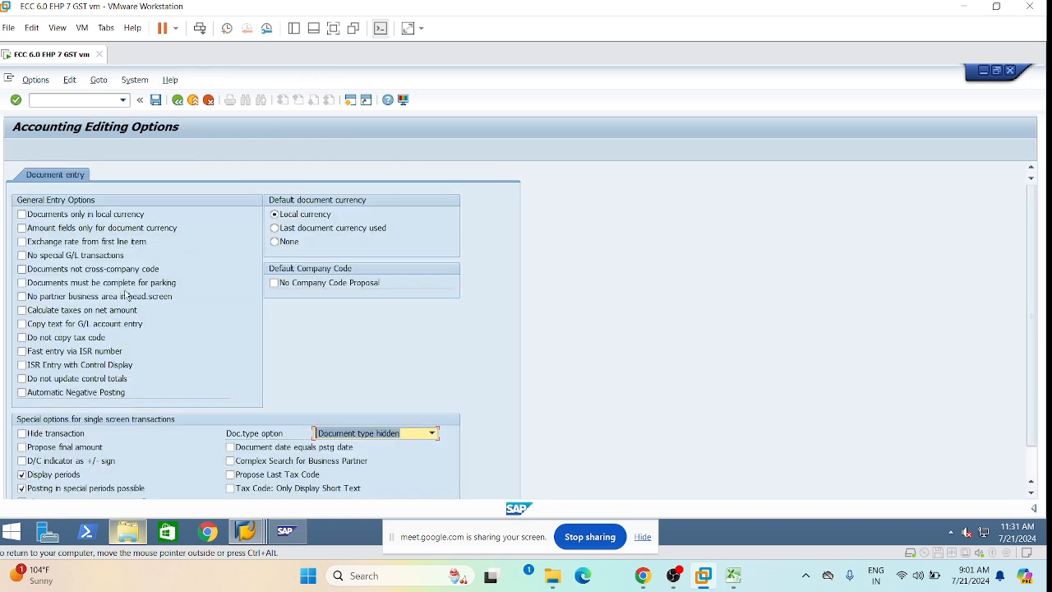
{"action": "left_click", "coordinate": [21, 310]}
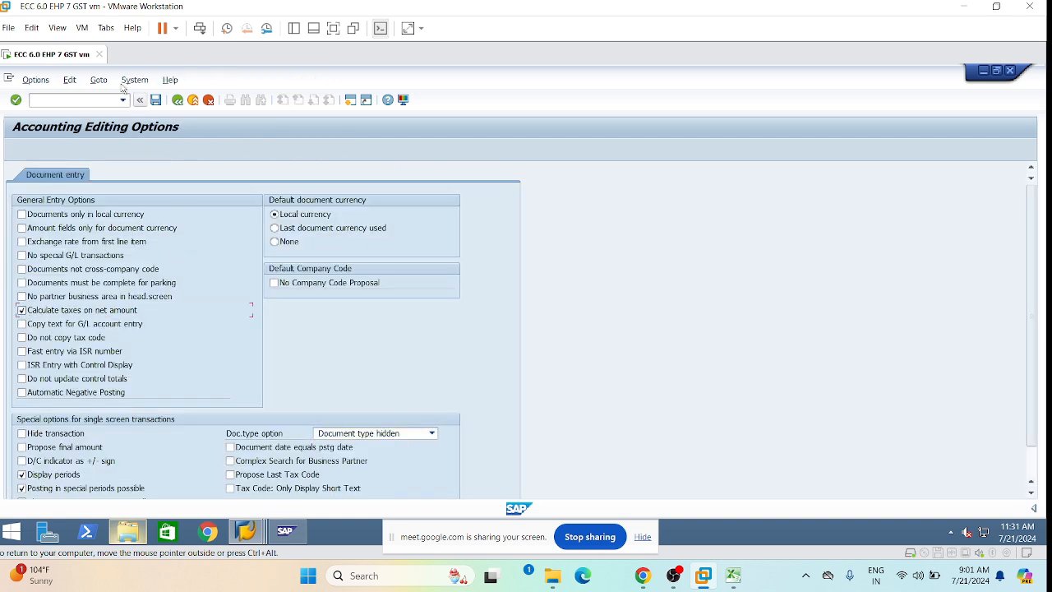
{"action": "left_click", "coordinate": [177, 101]}
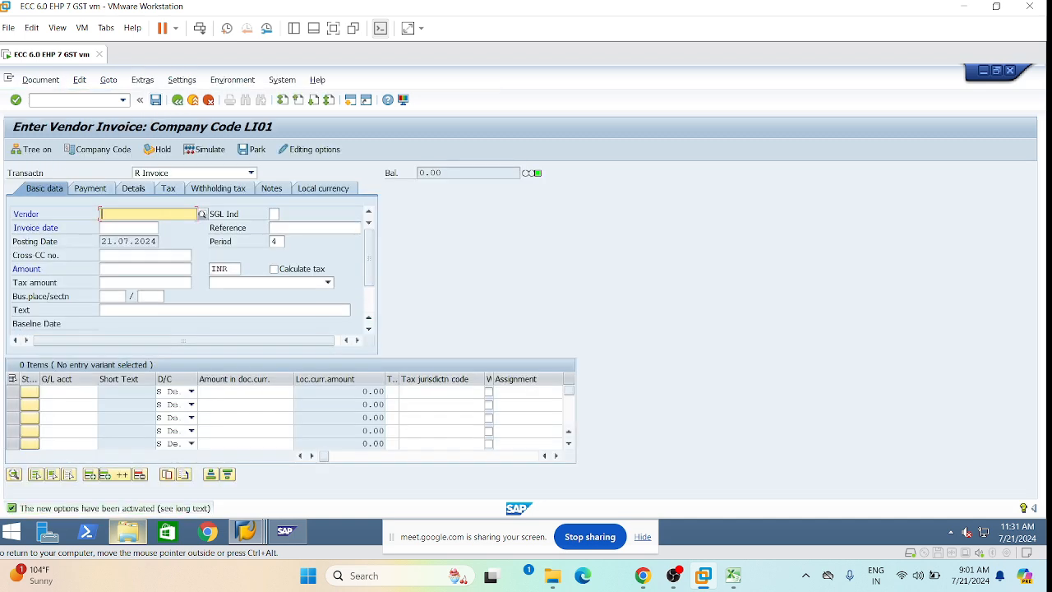
Fill the invoice header: vendor, date 21.07.2024, reference GST-09, tax code L4, calculate tax ticked.
{"action": "left_click", "coordinate": [134, 230]}
{"action": "left_click", "coordinate": [130, 228]}
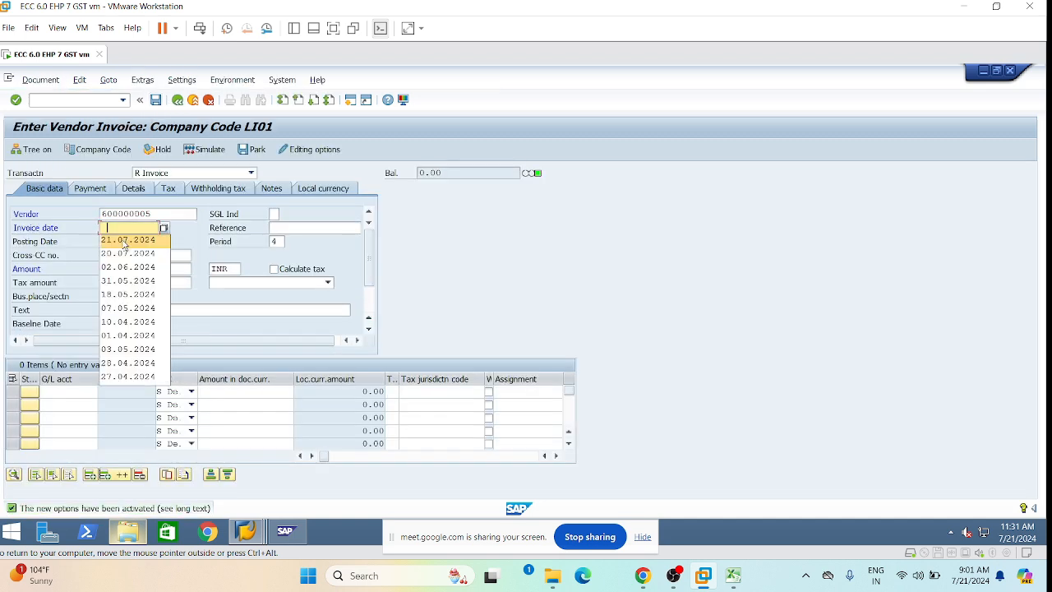
{"action": "left_click", "coordinate": [124, 241]}
{"action": "left_click", "coordinate": [312, 228]}
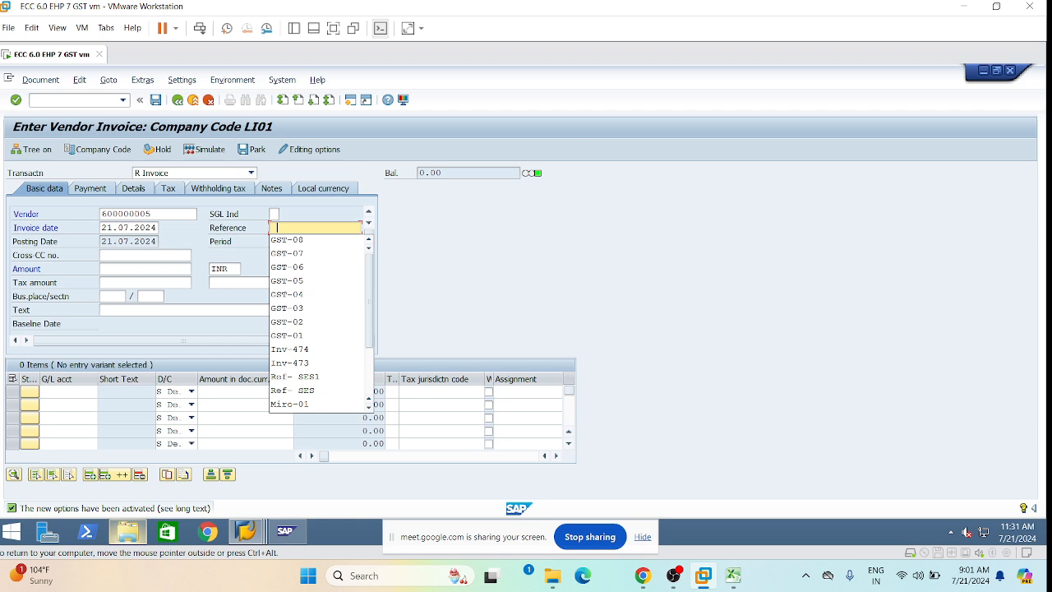
{"action": "left_click", "coordinate": [310, 241]}
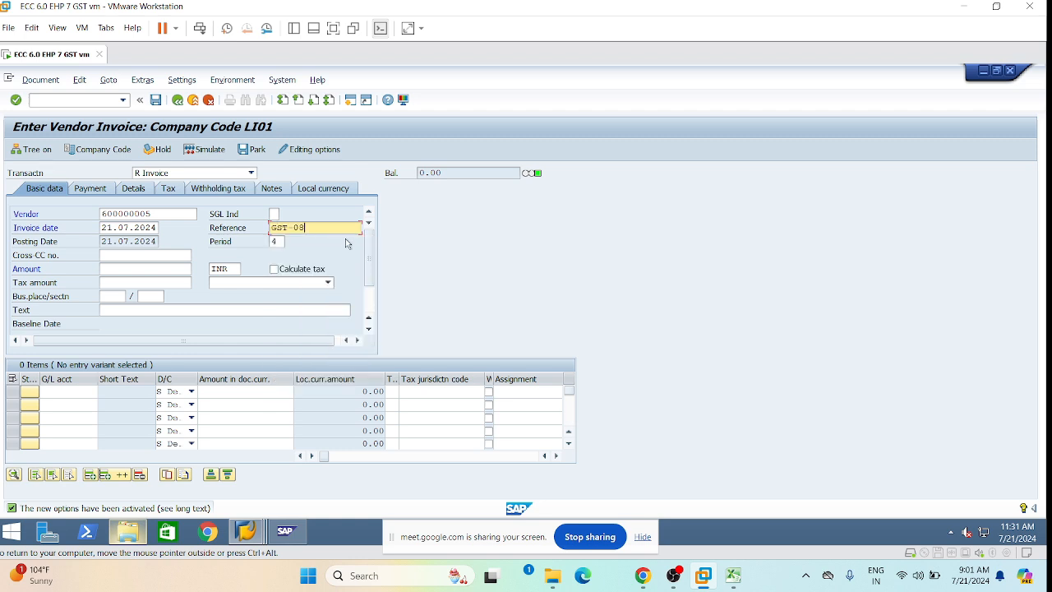
{"action": "key", "text": "BackSpace"}
{"action": "type", "text": "9"}
{"action": "left_click", "coordinate": [127, 268]}
{"action": "left_click", "coordinate": [240, 328]}
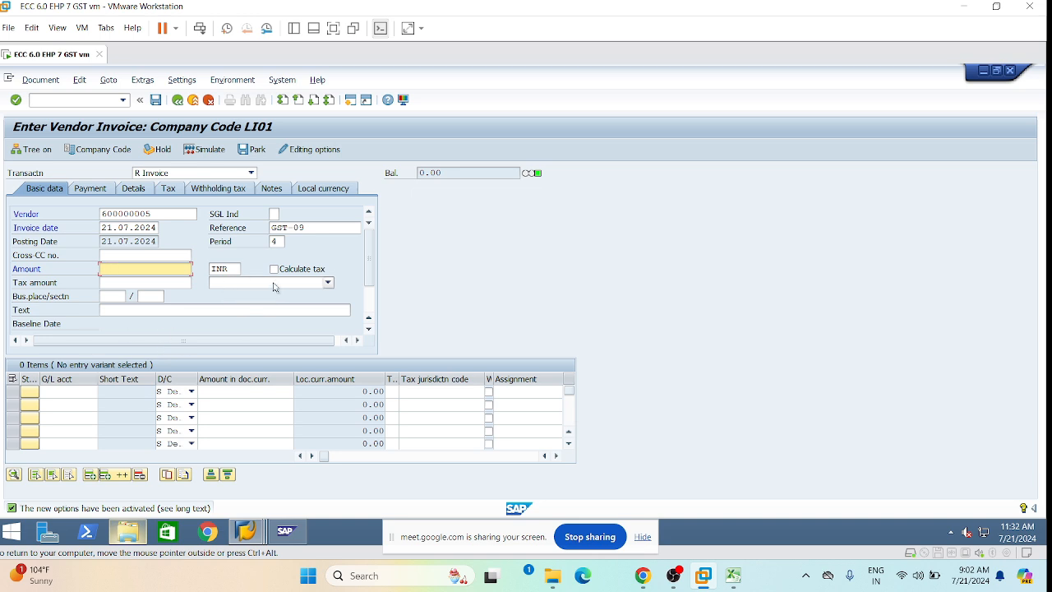
{"action": "left_click", "coordinate": [327, 282]}
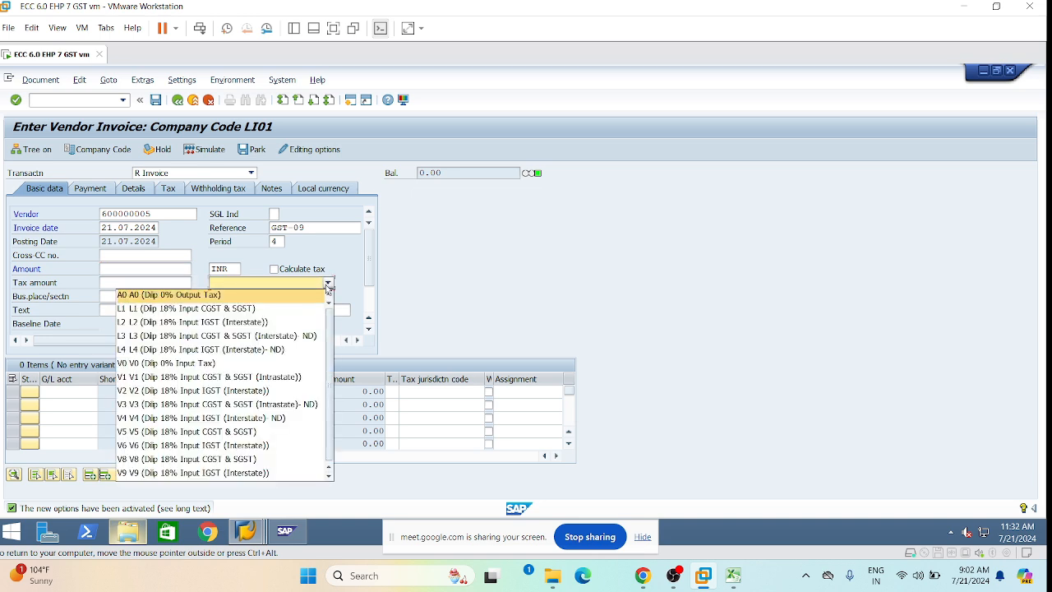
{"action": "left_click", "coordinate": [189, 349]}
{"action": "left_click", "coordinate": [273, 270]}
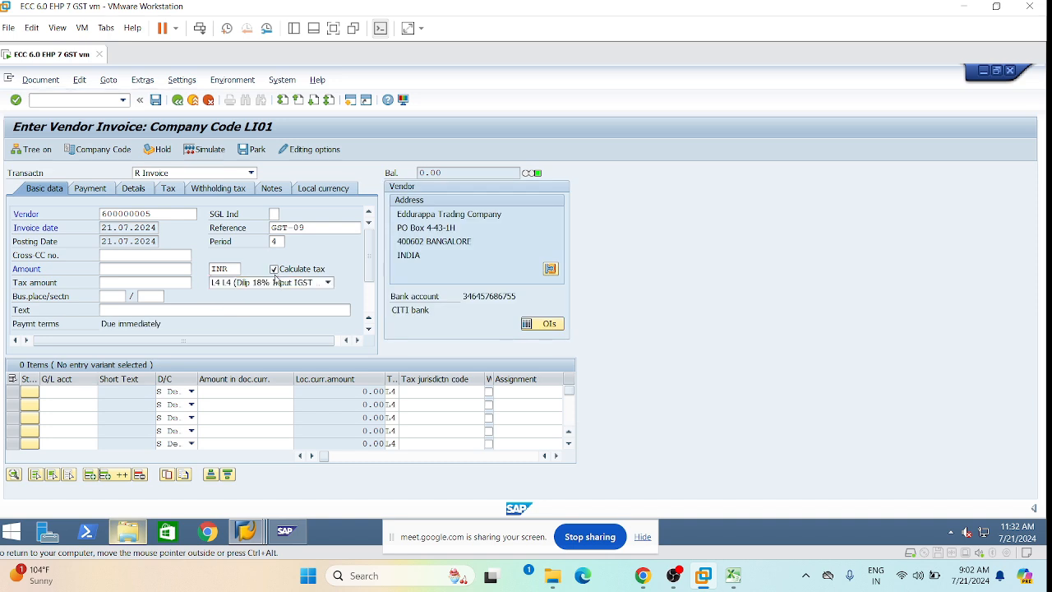
Add a G/L 400000 line of 100000 with business area LHYD and profit center 1000.
{"action": "left_click", "coordinate": [97, 393]}
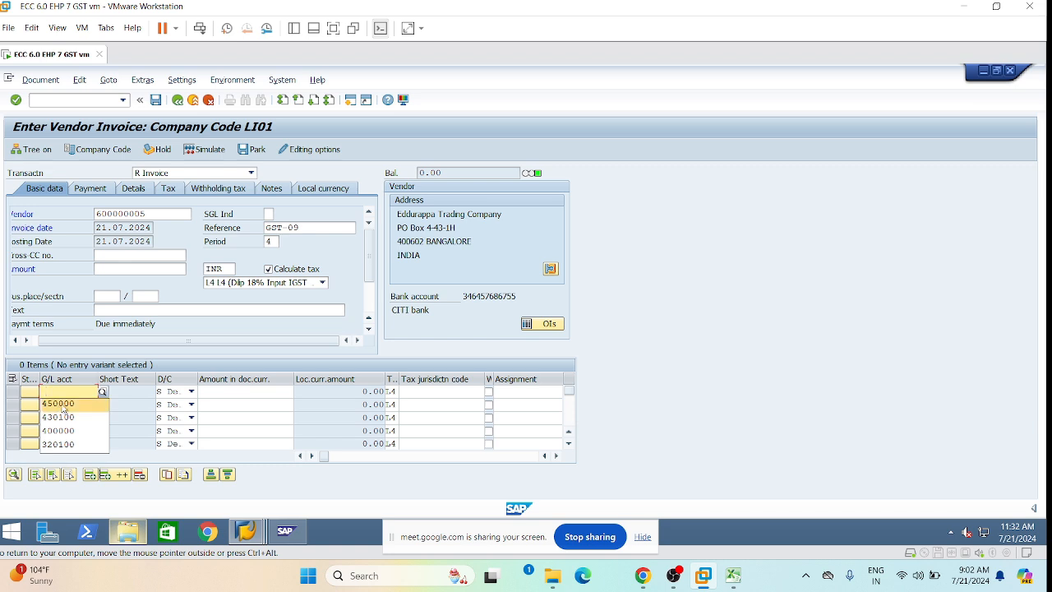
{"action": "left_click", "coordinate": [66, 429]}
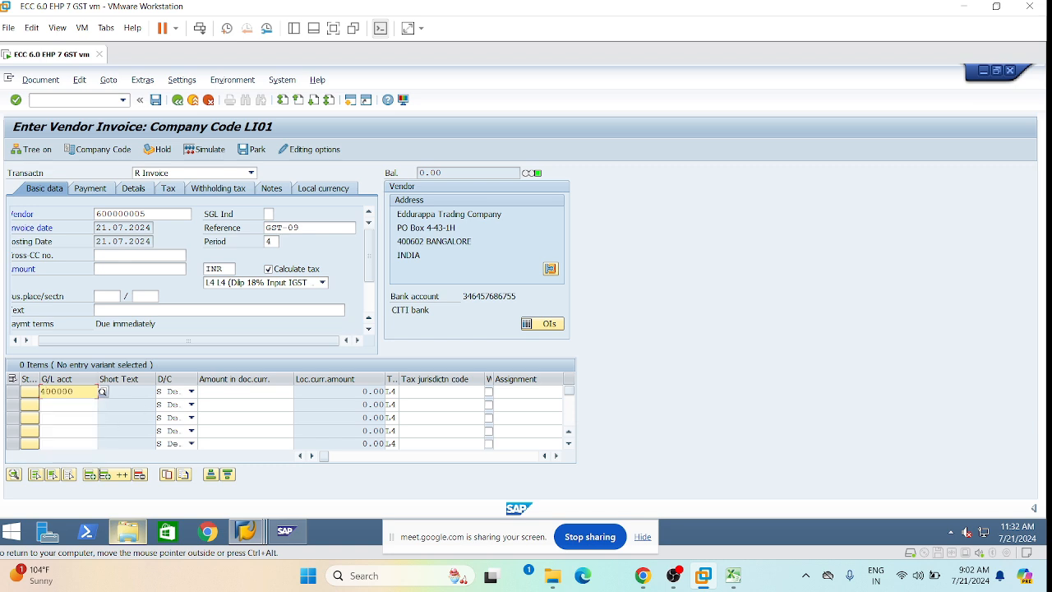
{"action": "left_click", "coordinate": [245, 392]}
{"action": "left_click", "coordinate": [247, 392]}
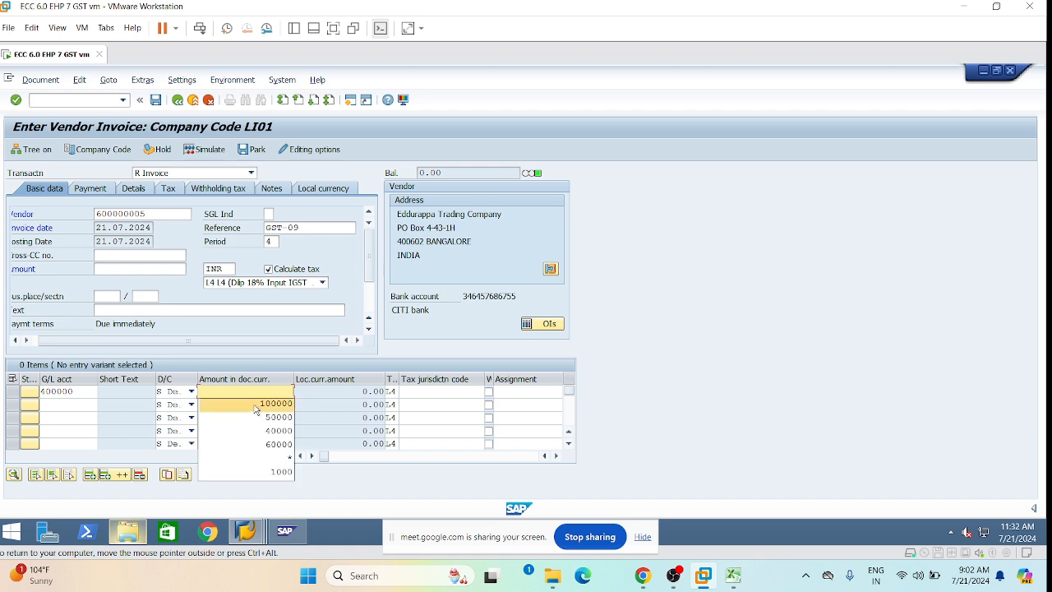
{"action": "left_click", "coordinate": [272, 405]}
{"action": "key", "text": "Tab"}
{"action": "key", "text": "Tab"}
{"action": "key", "text": "Tab"}
{"action": "key", "text": "Tab"}
{"action": "key", "text": "Tab"}
{"action": "key", "text": "Tab"}
{"action": "key", "text": "Tab"}
{"action": "key", "text": "Tab"}
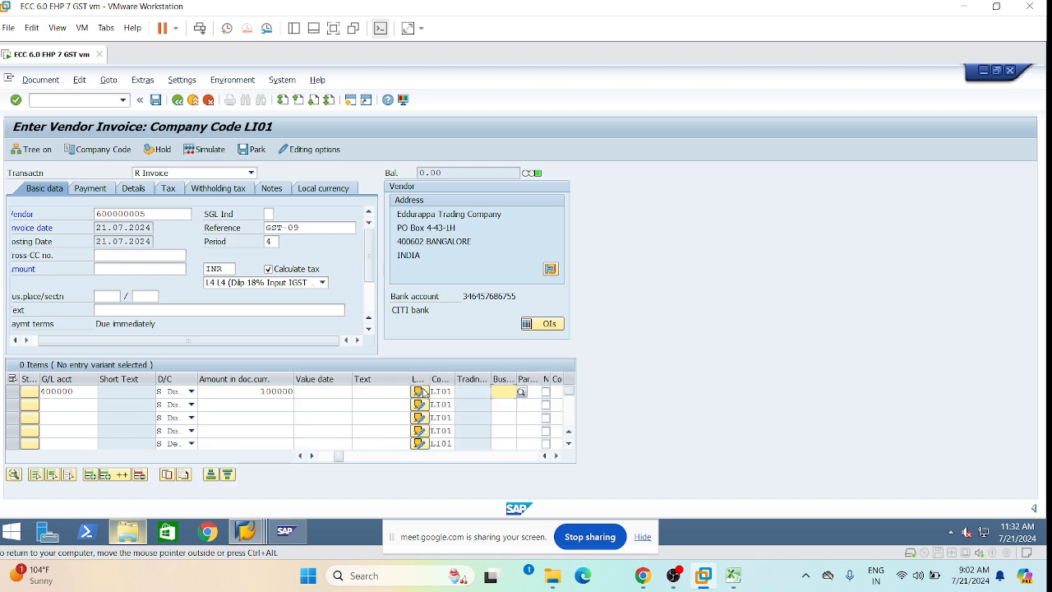
{"action": "left_click", "coordinate": [495, 392]}
{"action": "left_click", "coordinate": [505, 404]}
{"action": "key", "text": "Tab"}
{"action": "key", "text": "Tab"}
{"action": "key", "text": "Tab"}
{"action": "key", "text": "Tab"}
{"action": "key", "text": "Tab"}
{"action": "key", "text": "Tab"}
{"action": "key", "text": "Tab"}
{"action": "key", "text": "Tab"}
{"action": "key", "text": "Tab"}
{"action": "key", "text": "Tab"}
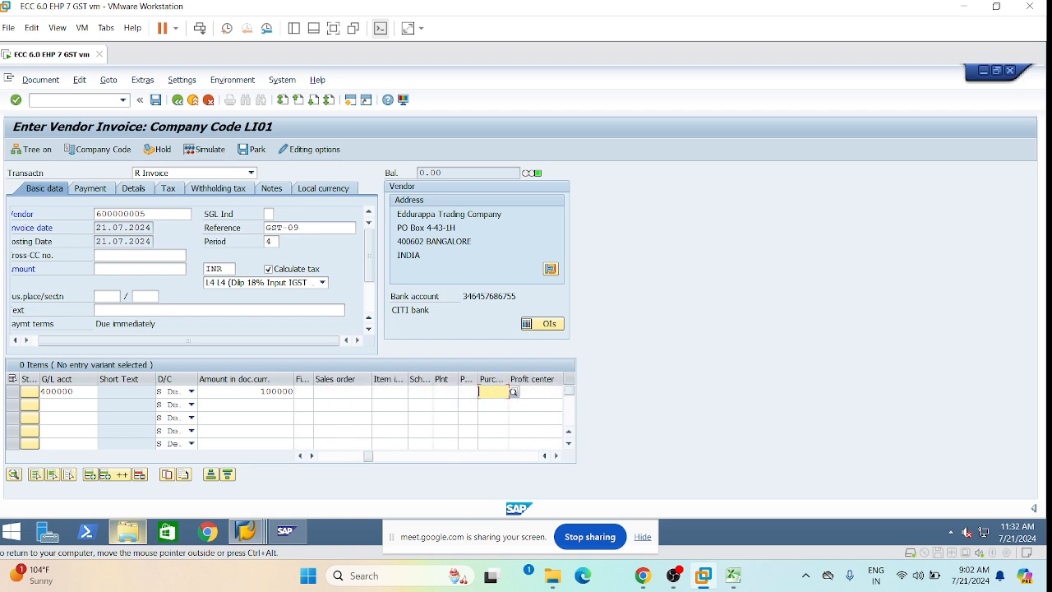
{"action": "key", "text": "Tab"}
{"action": "left_click", "coordinate": [514, 392]}
{"action": "left_click", "coordinate": [516, 405]}
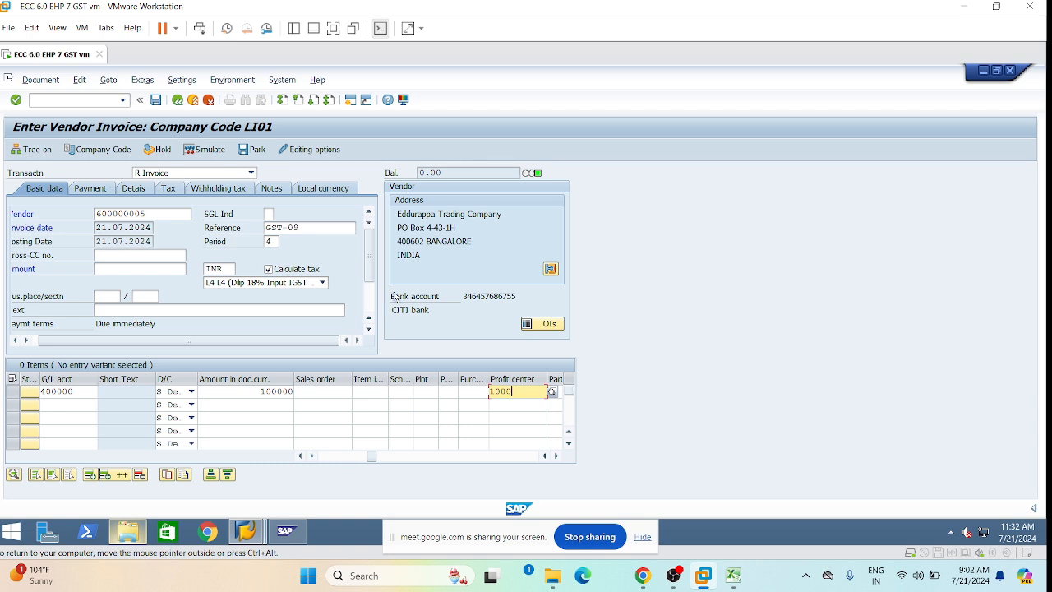
{"action": "key", "text": "Return"}
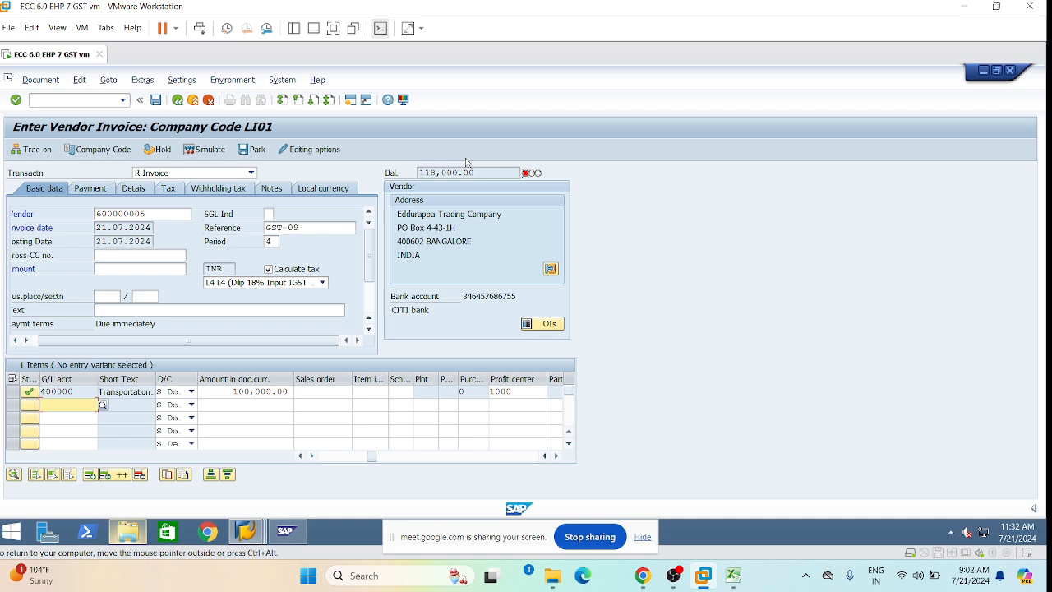
Copy the 118,000.00 balance into the header invoice amount.
{"action": "left_click_drag", "start_coordinate": [476, 173], "coordinate": [397, 174]}
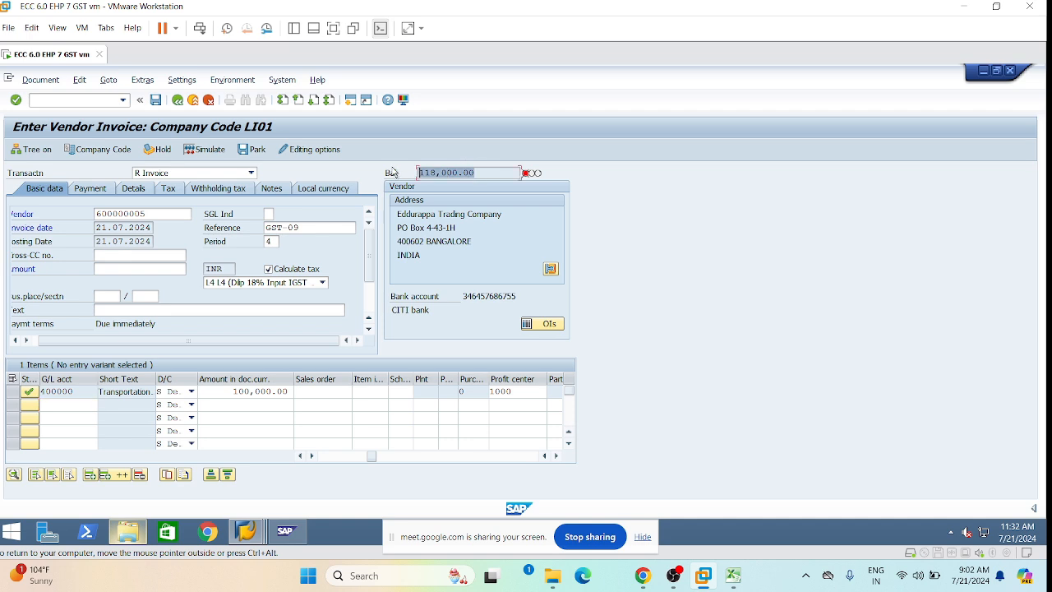
{"action": "key", "text": "ctrl+c"}
{"action": "left_click", "coordinate": [140, 269]}
{"action": "key", "text": "ctrl+v"}
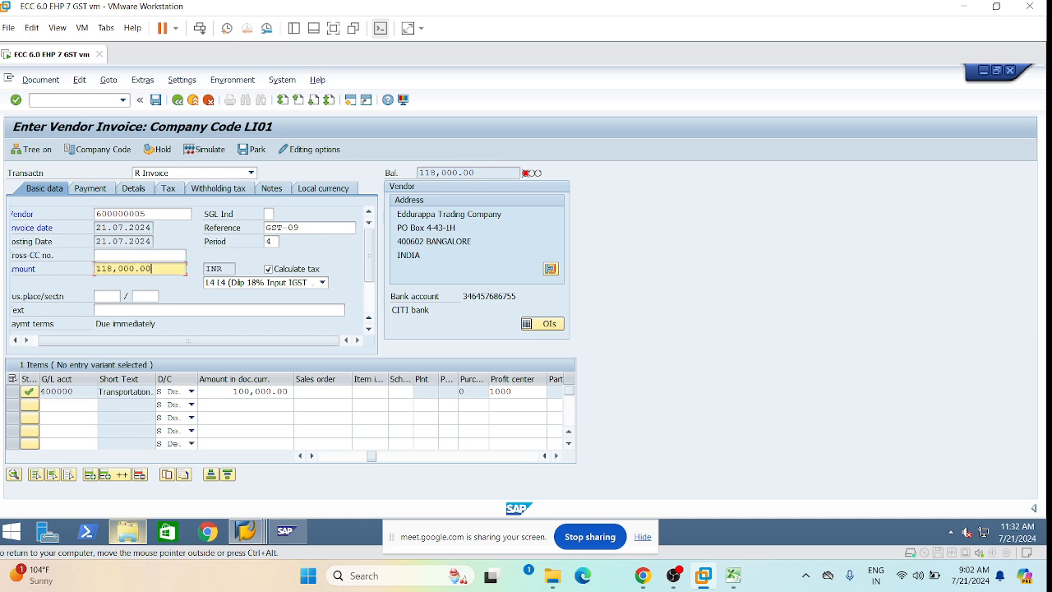
{"action": "left_click", "coordinate": [41, 81]}
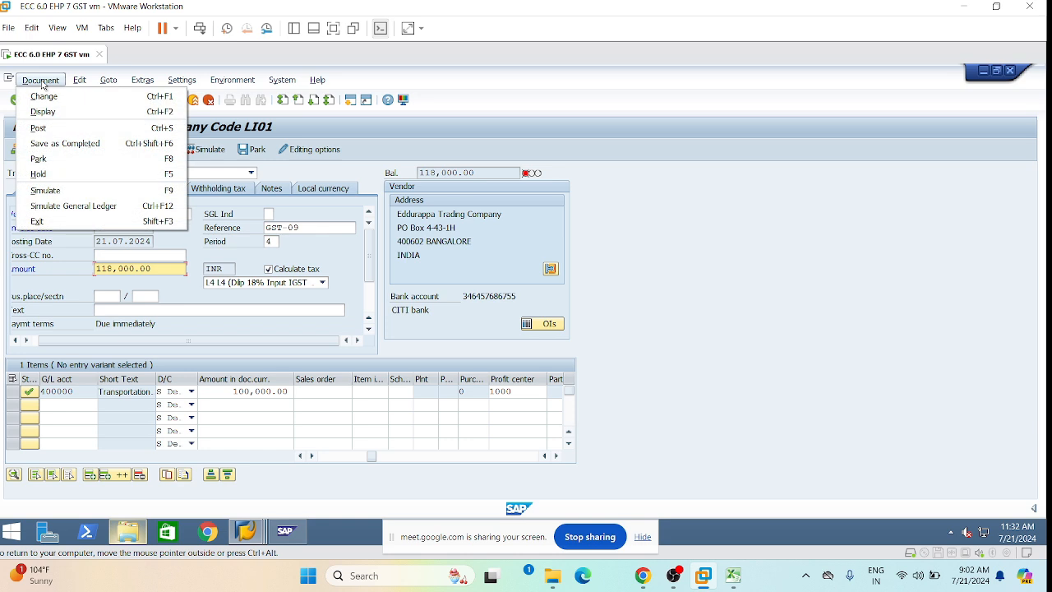
{"action": "left_click", "coordinate": [79, 192]}
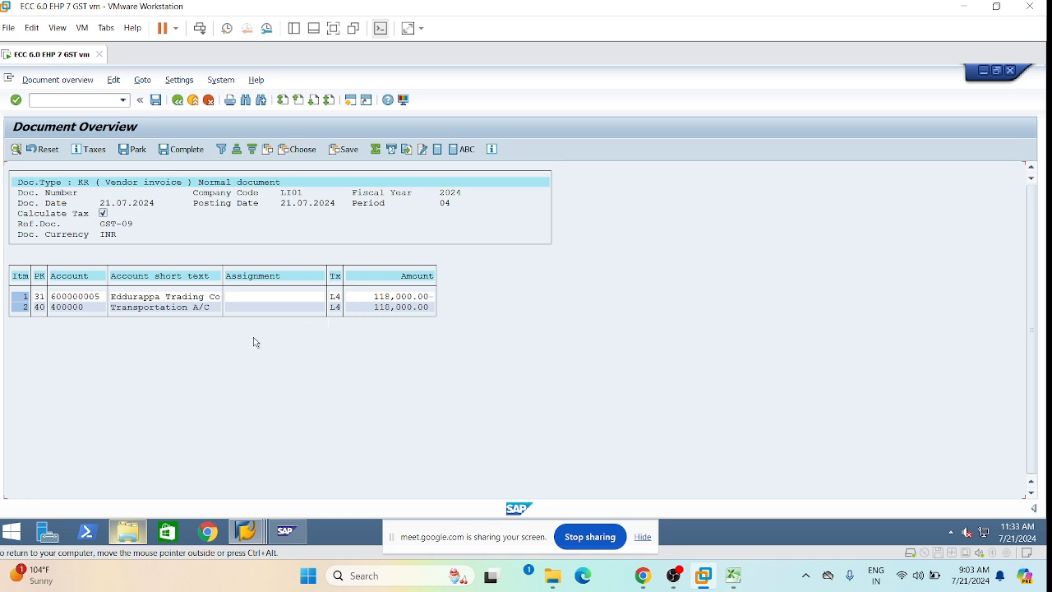
{"action": "left_click", "coordinate": [176, 307]}
{"action": "left_click", "coordinate": [155, 103]}
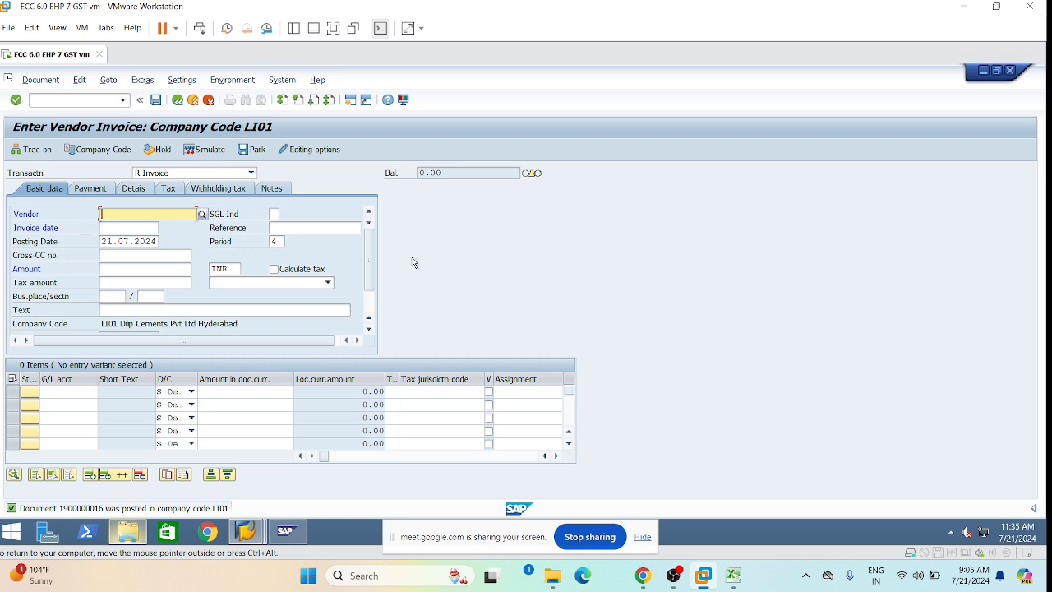
{"action": "left_click", "coordinate": [58, 100]}
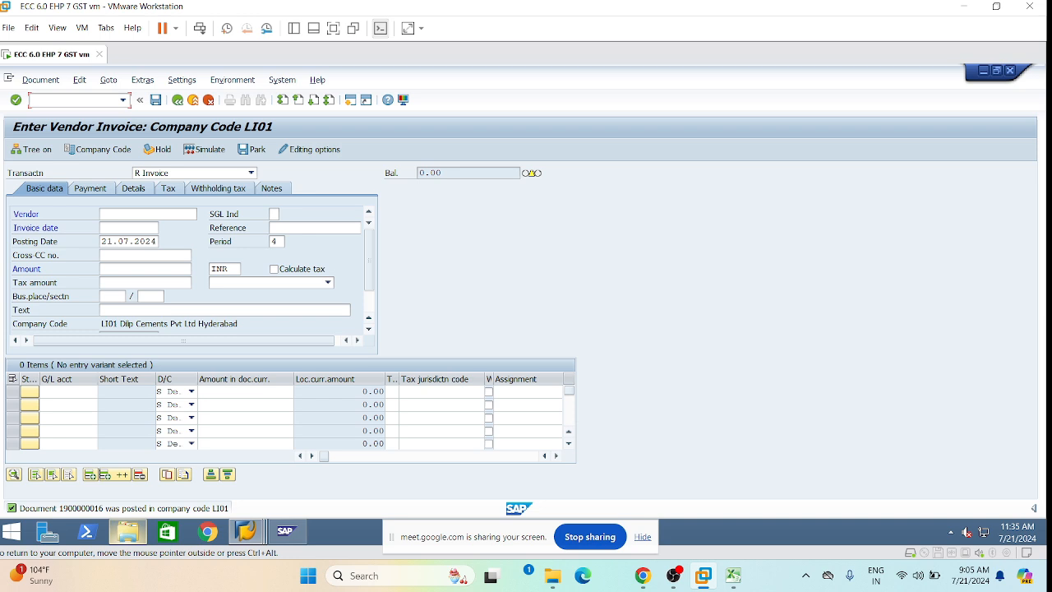
{"action": "type", "text": "/n"}
Run XK02, correct the vendor number's last digit to 0, and open its Control data.
{"action": "type", "text": "k02"}
{"action": "key", "text": "Return"}
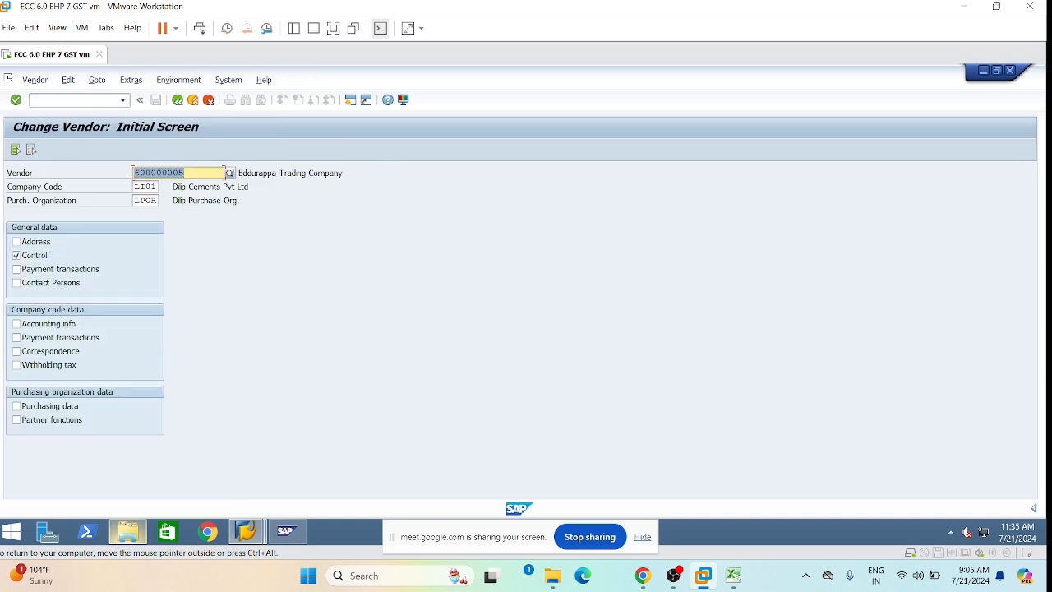
{"action": "left_click", "coordinate": [185, 172]}
{"action": "key", "text": "BackSpace"}
{"action": "type", "text": "0"}
{"action": "key", "text": "Return"}
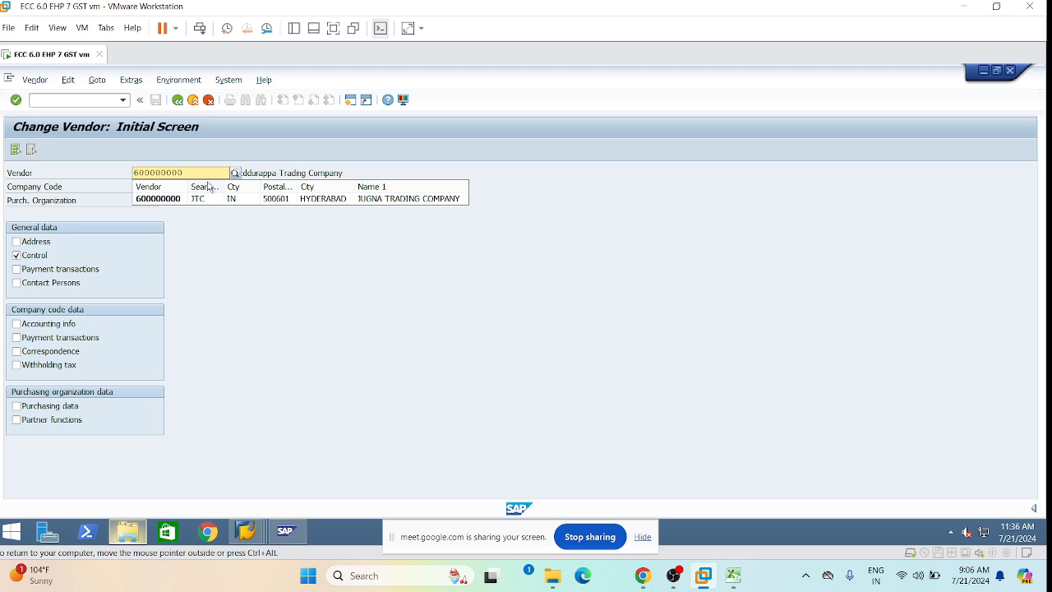
{"action": "left_click", "coordinate": [286, 199]}
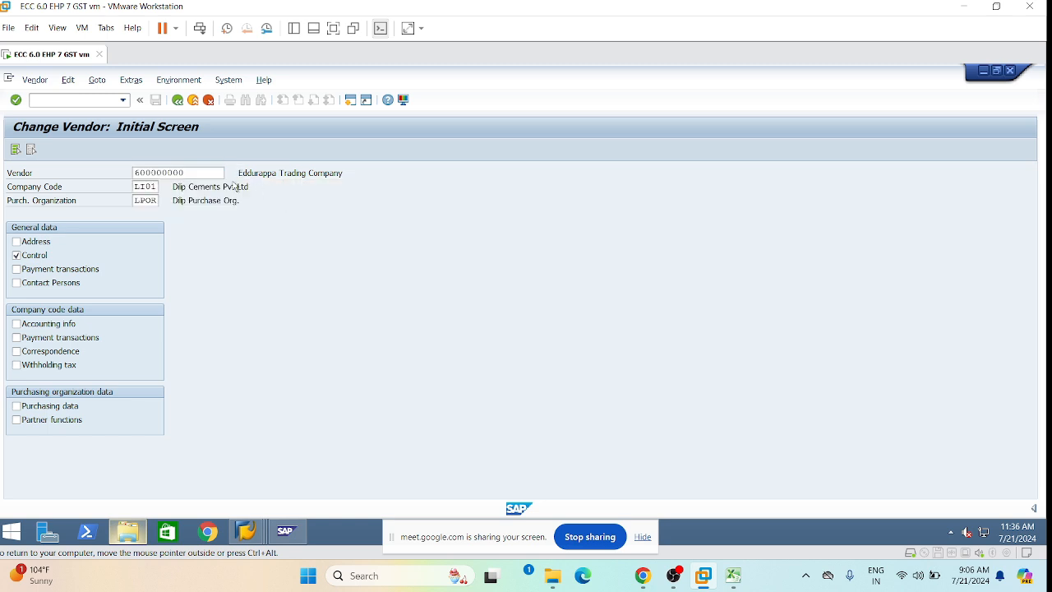
{"action": "key", "text": "Return"}
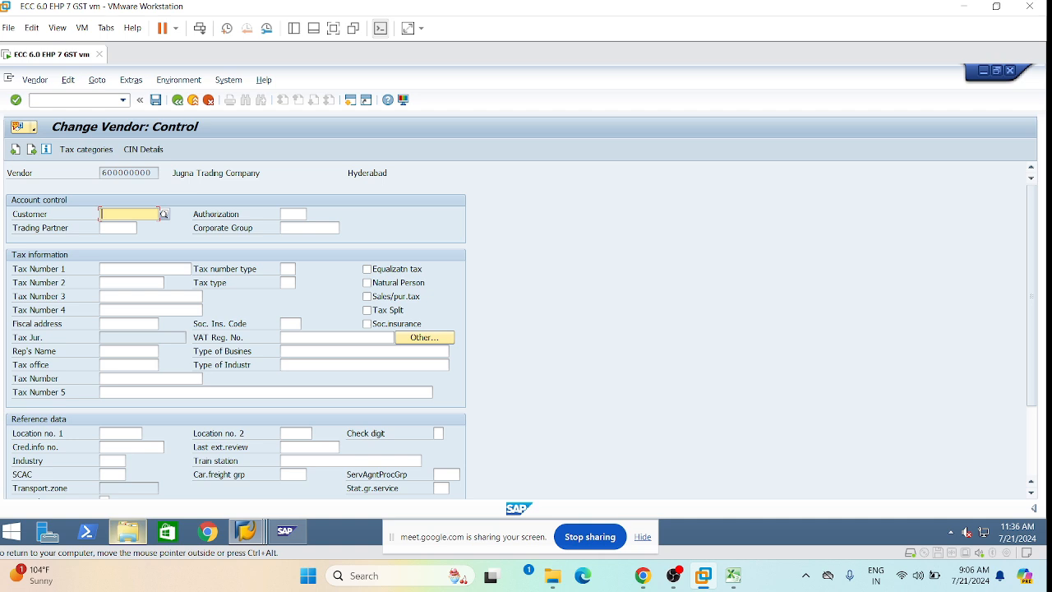
Enter the vendor's GSTIN as Tax Number 3, confirm saving on exit, and reopen control data.
{"action": "left_click", "coordinate": [134, 296]}
{"action": "left_click", "coordinate": [134, 296]}
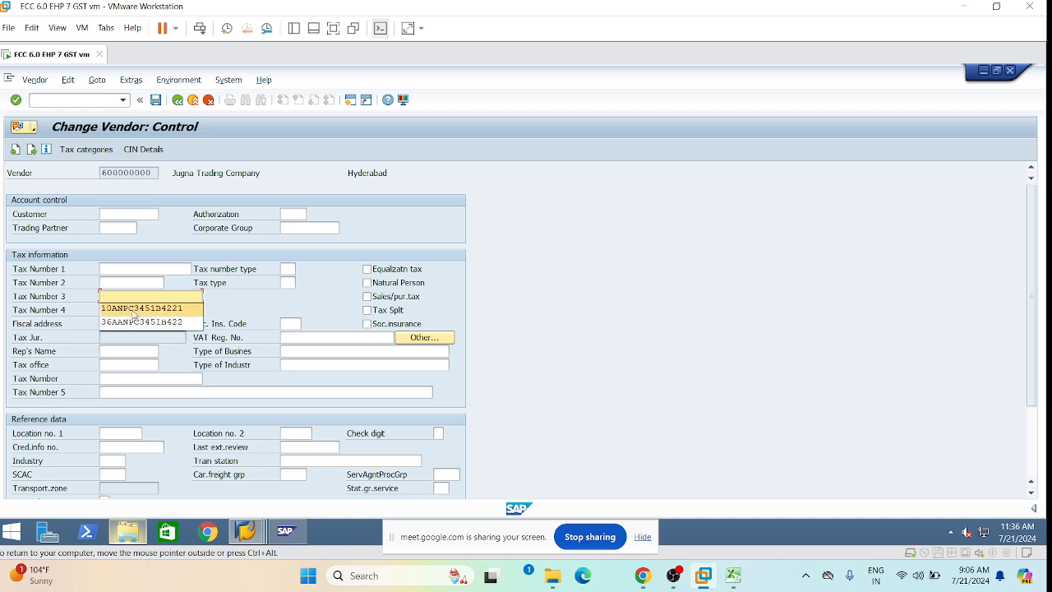
{"action": "left_click", "coordinate": [137, 321]}
{"action": "key", "text": "BackSpace"}
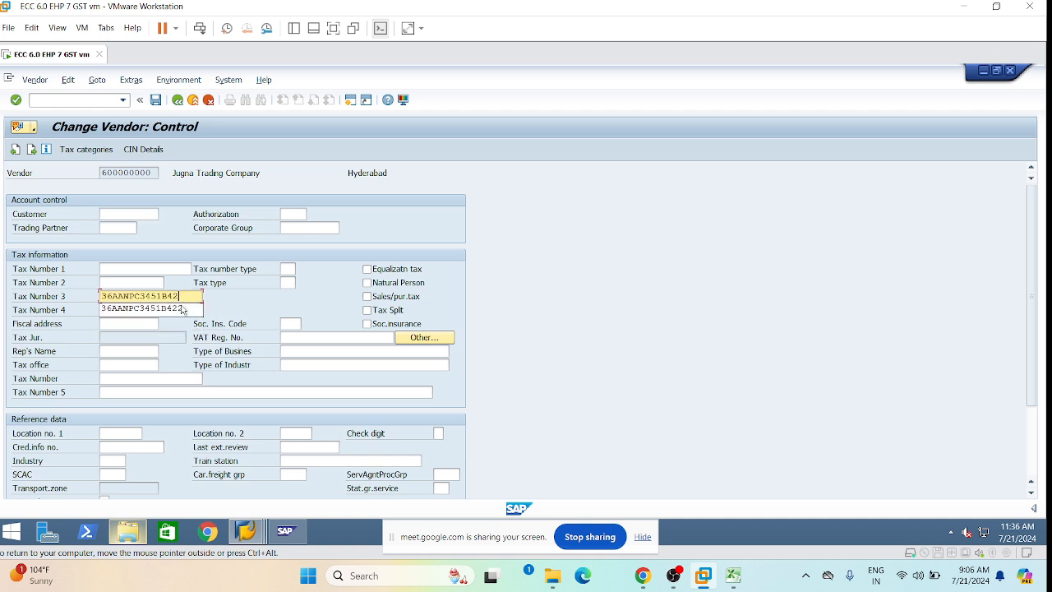
{"action": "type", "text": "8"}
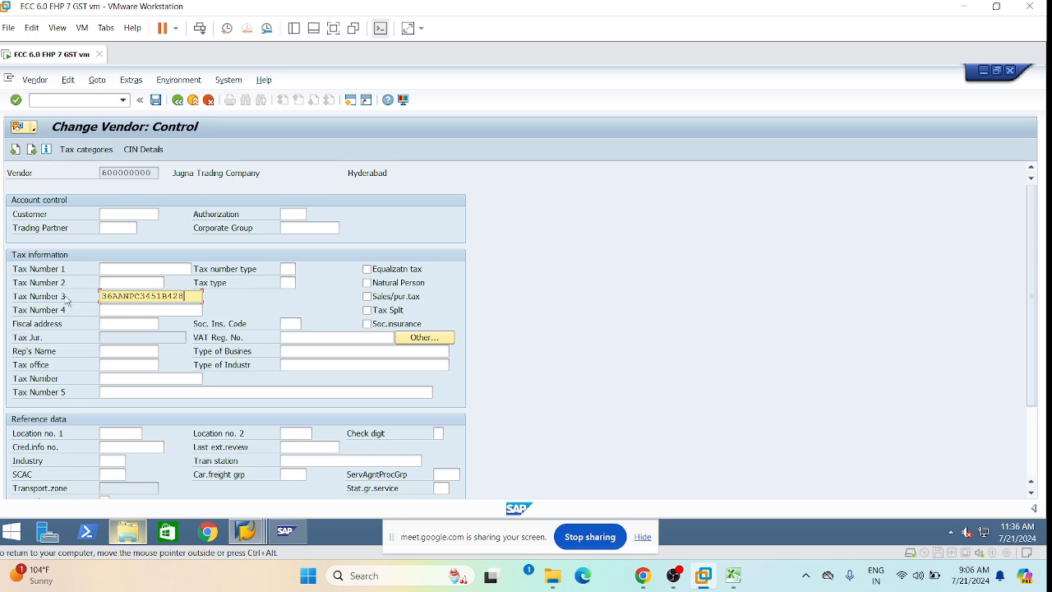
{"action": "left_click", "coordinate": [178, 100]}
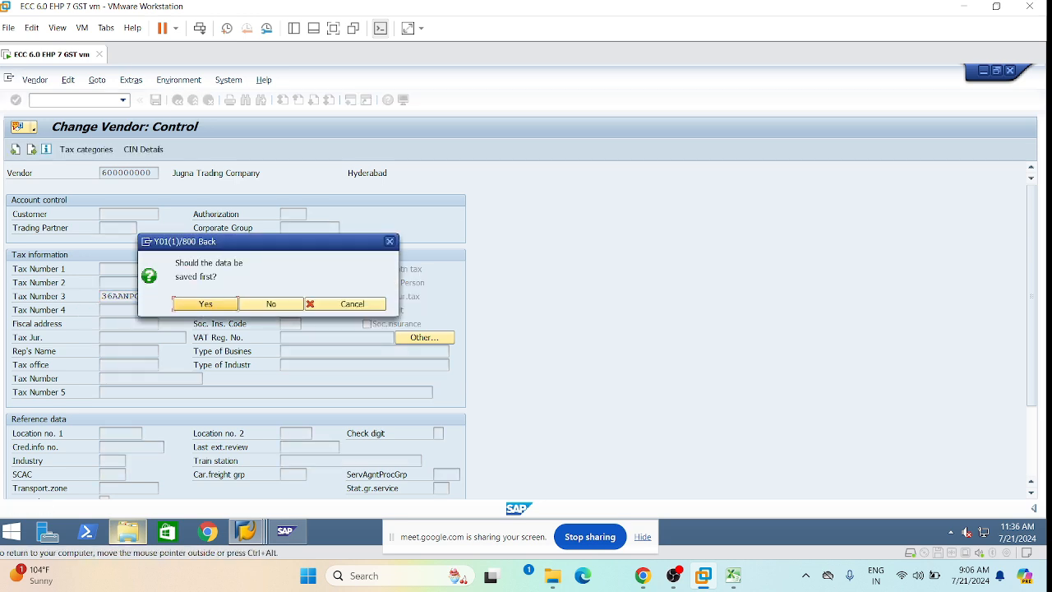
{"action": "left_click", "coordinate": [206, 304]}
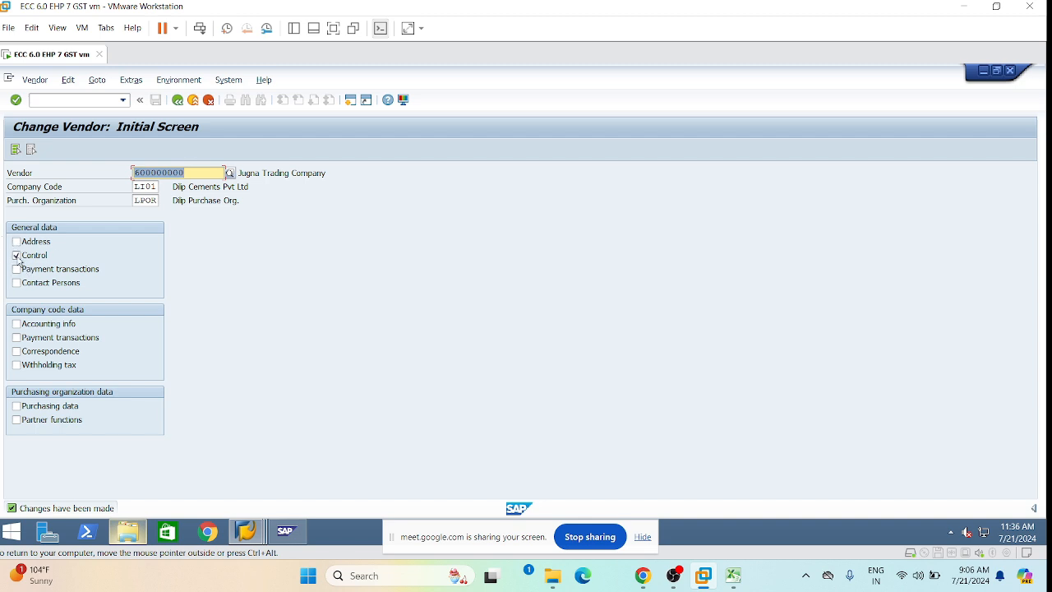
{"action": "key", "text": "Return"}
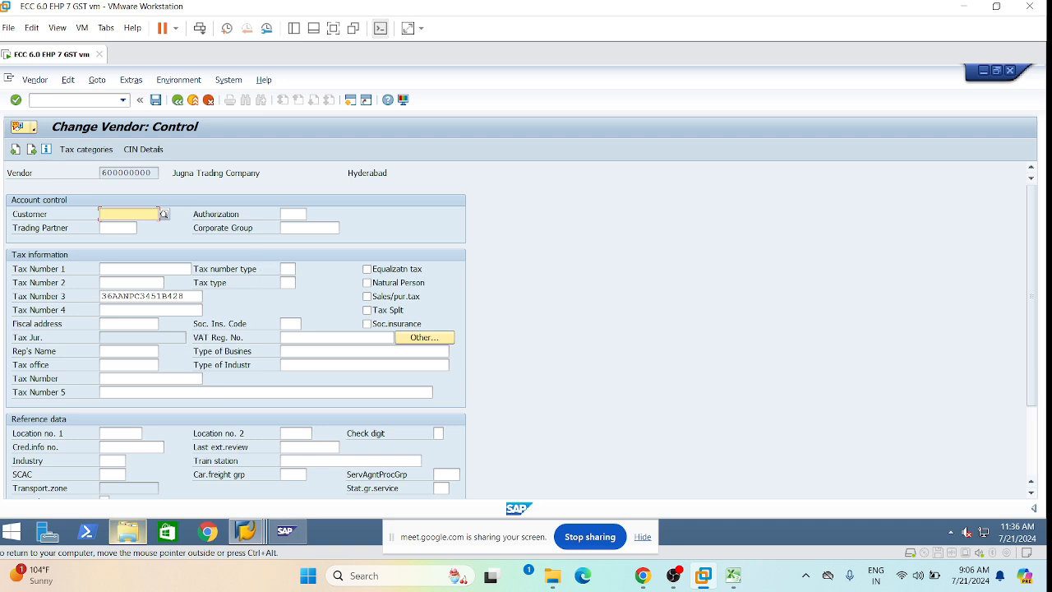
Inspect the vendor's CIN GST details and GST Ven Class. list, then exit without changes.
{"action": "left_click", "coordinate": [187, 296]}
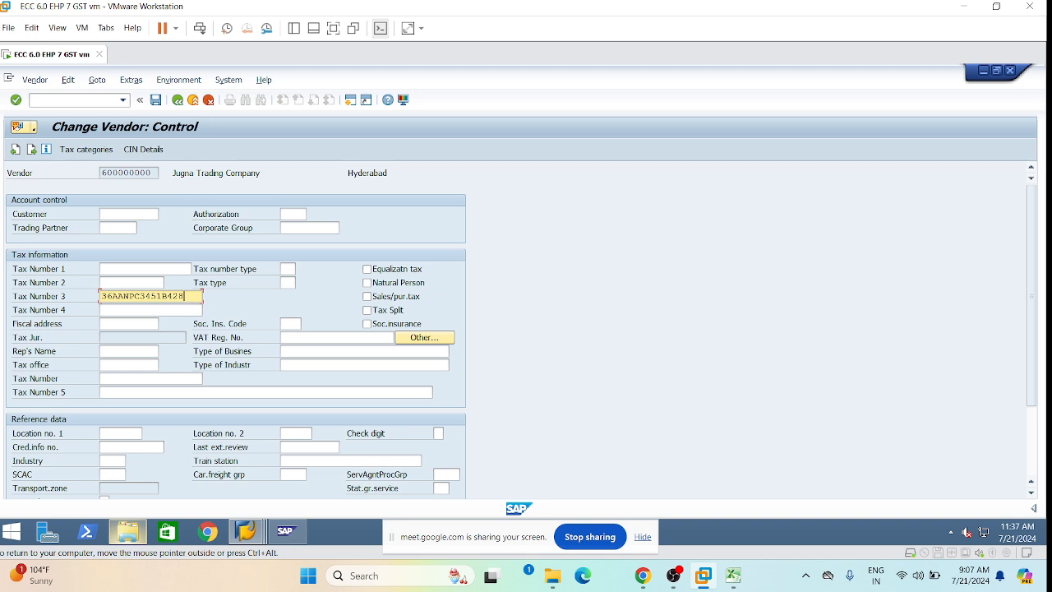
{"action": "left_click", "coordinate": [146, 149]}
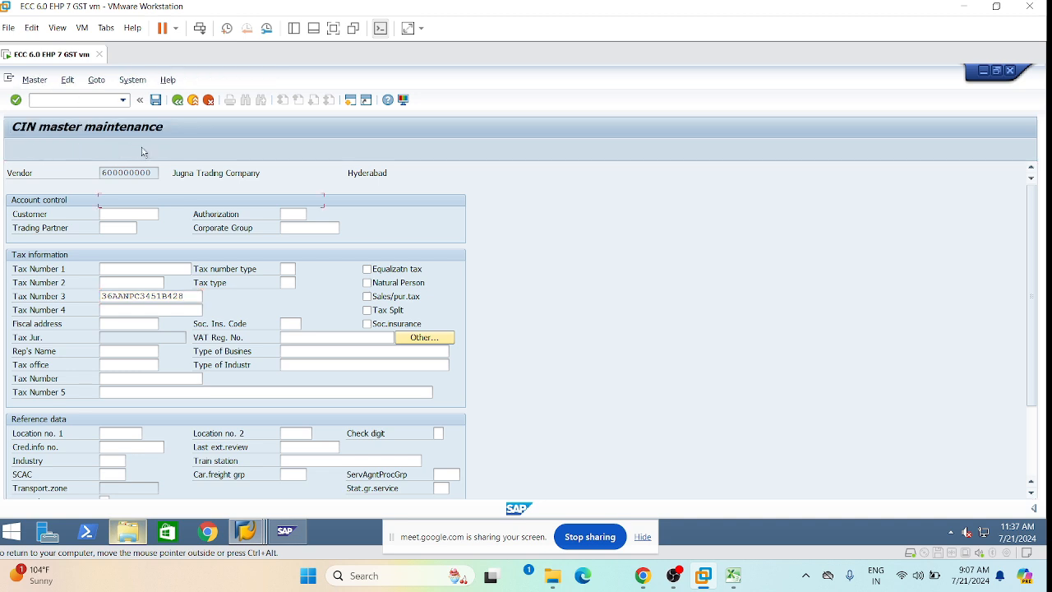
{"action": "left_click", "coordinate": [325, 177]}
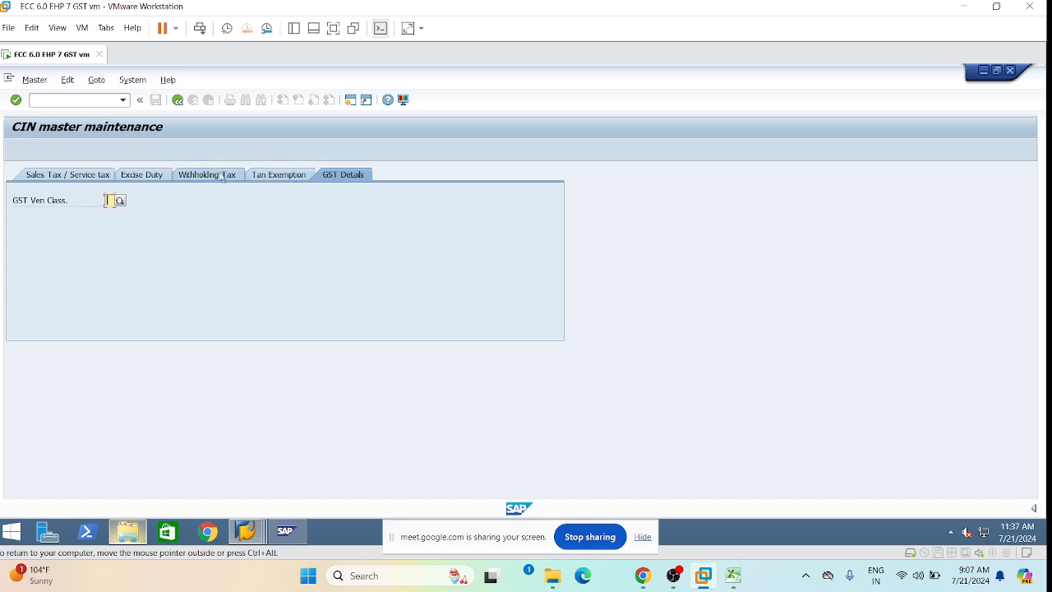
{"action": "left_click", "coordinate": [120, 200]}
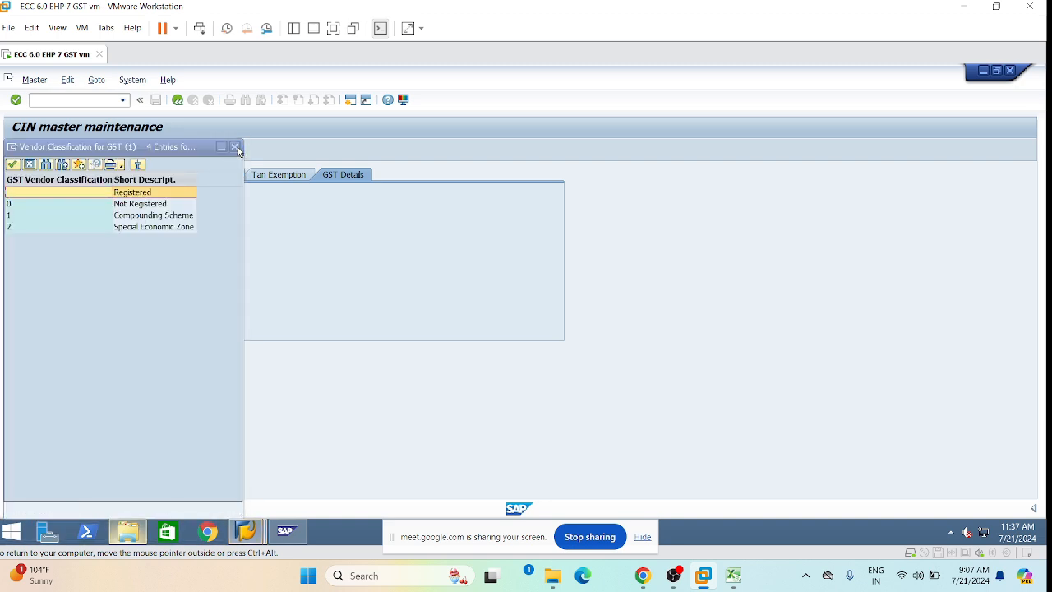
{"action": "left_click", "coordinate": [236, 148]}
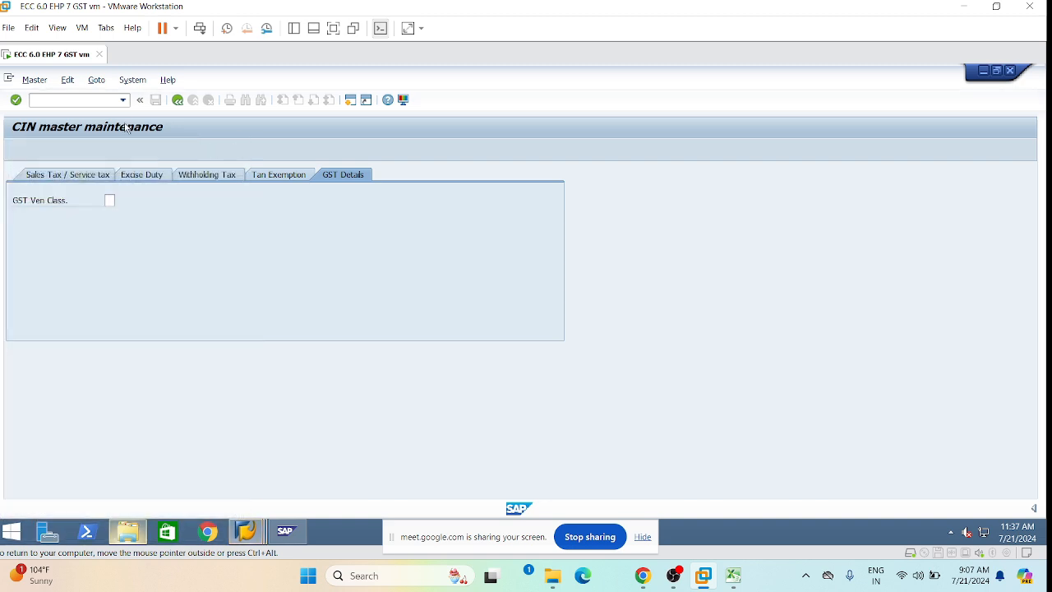
{"action": "left_click", "coordinate": [177, 100]}
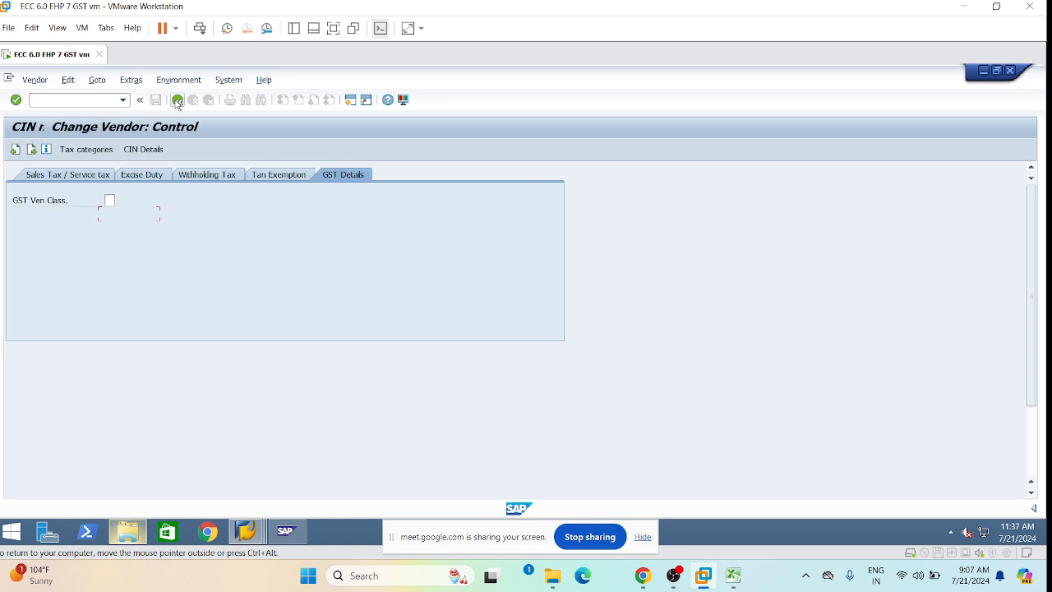
{"action": "left_click", "coordinate": [155, 100]}
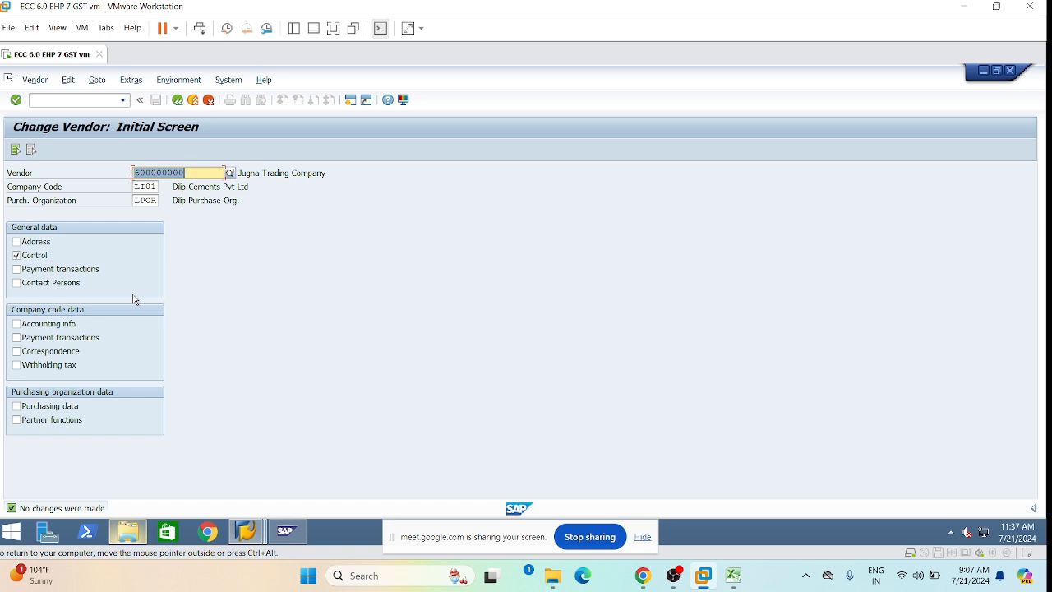
Run MM02 for material LRM001 (Gypsum Power) and continue to view selection.
{"action": "left_click", "coordinate": [33, 100]}
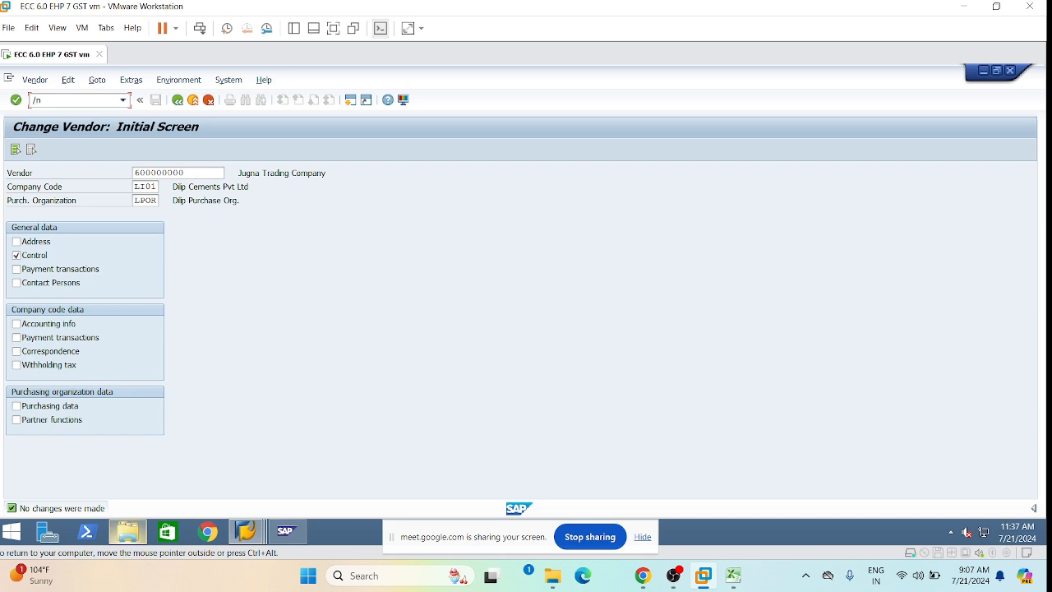
{"action": "type", "text": "mm02"}
{"action": "key", "text": "Return"}
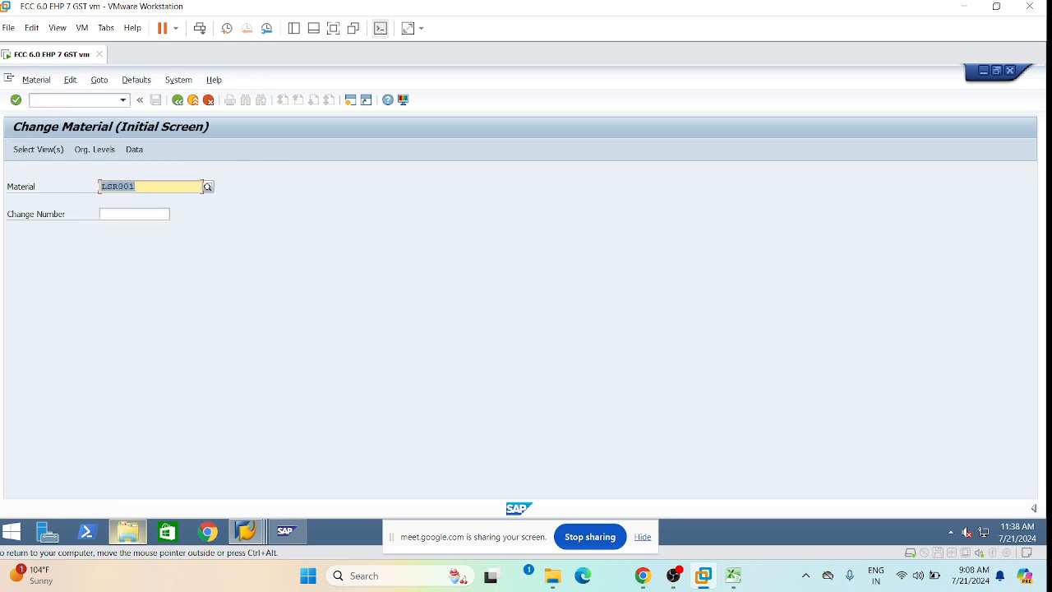
{"action": "key", "text": "Right"}
{"action": "key", "text": "BackSpace"}
{"action": "key", "text": "BackSpace"}
{"action": "key", "text": "BackSpace"}
{"action": "key", "text": "BackSpace"}
{"action": "key", "text": "BackSpace"}
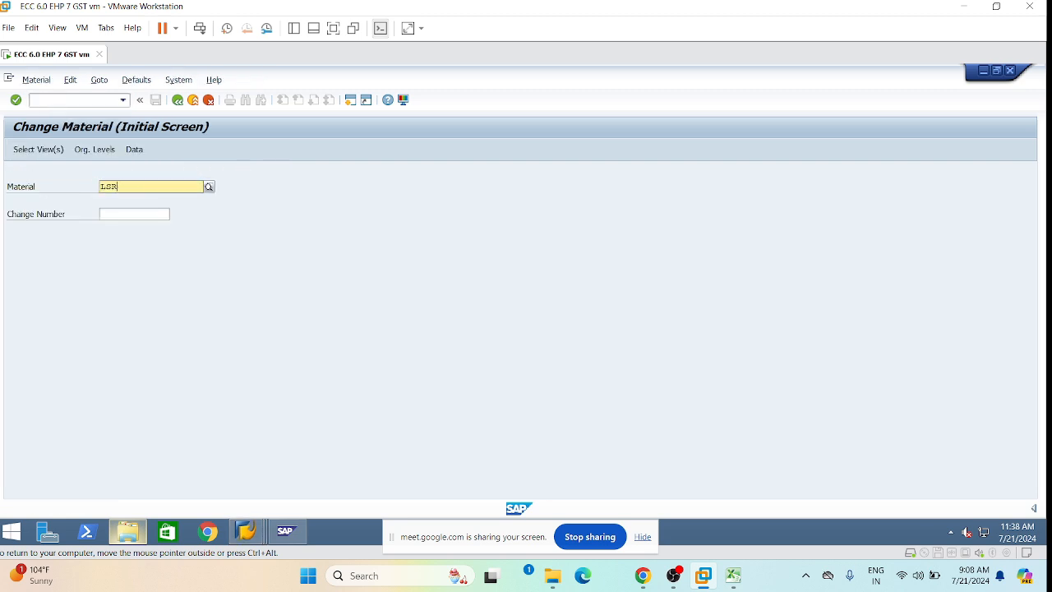
{"action": "type", "text": "RM"}
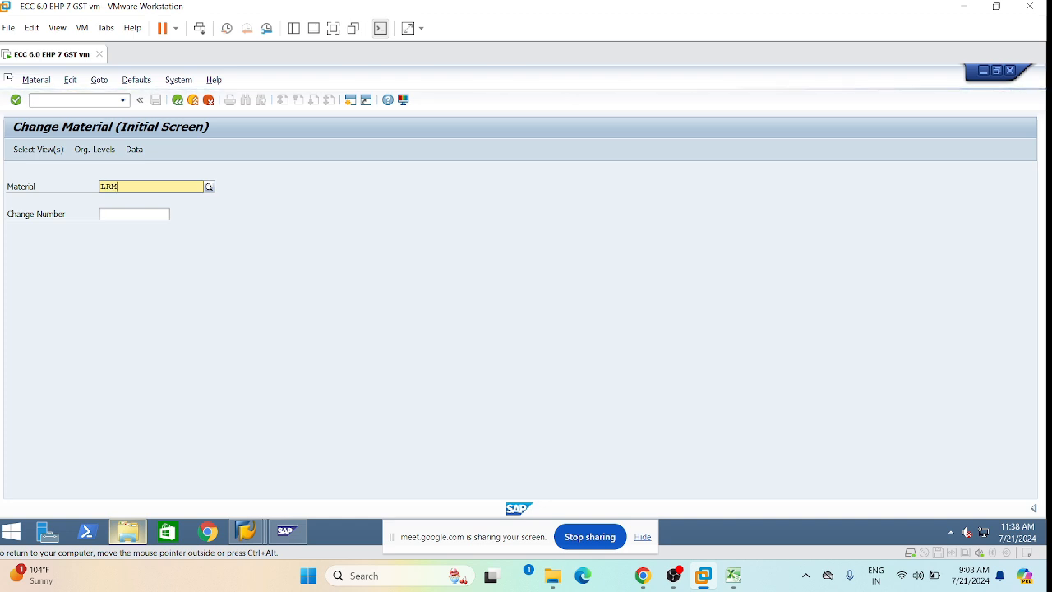
{"action": "type", "text": "001"}
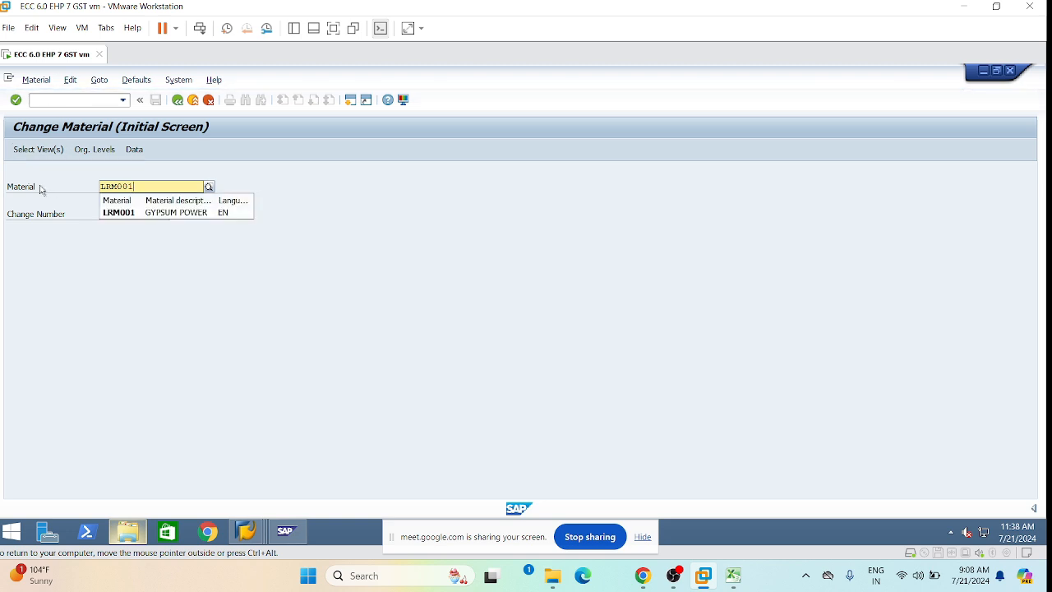
{"action": "left_click", "coordinate": [172, 213]}
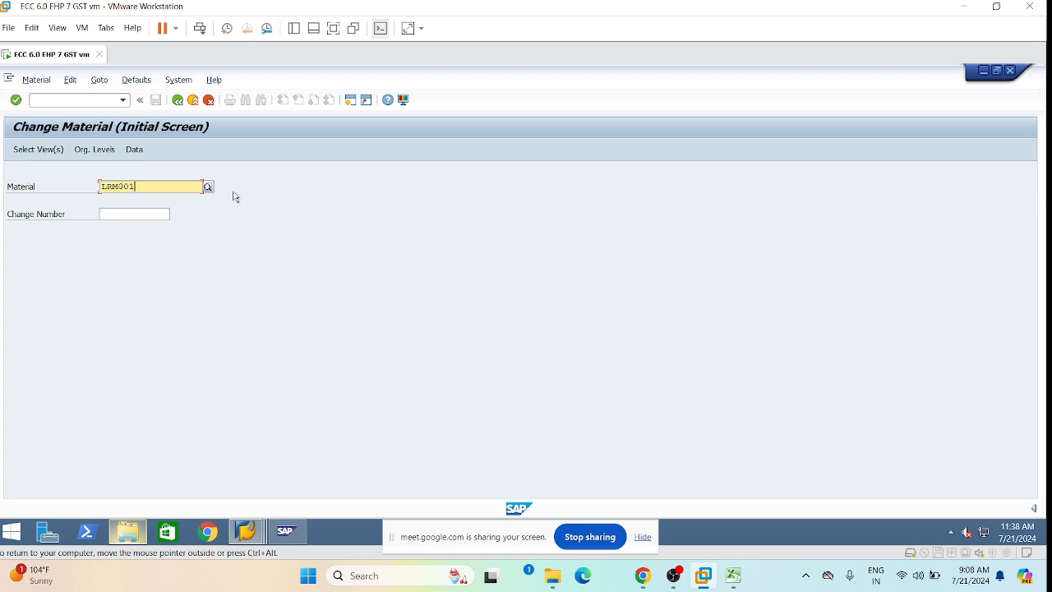
{"action": "key", "text": "Return"}
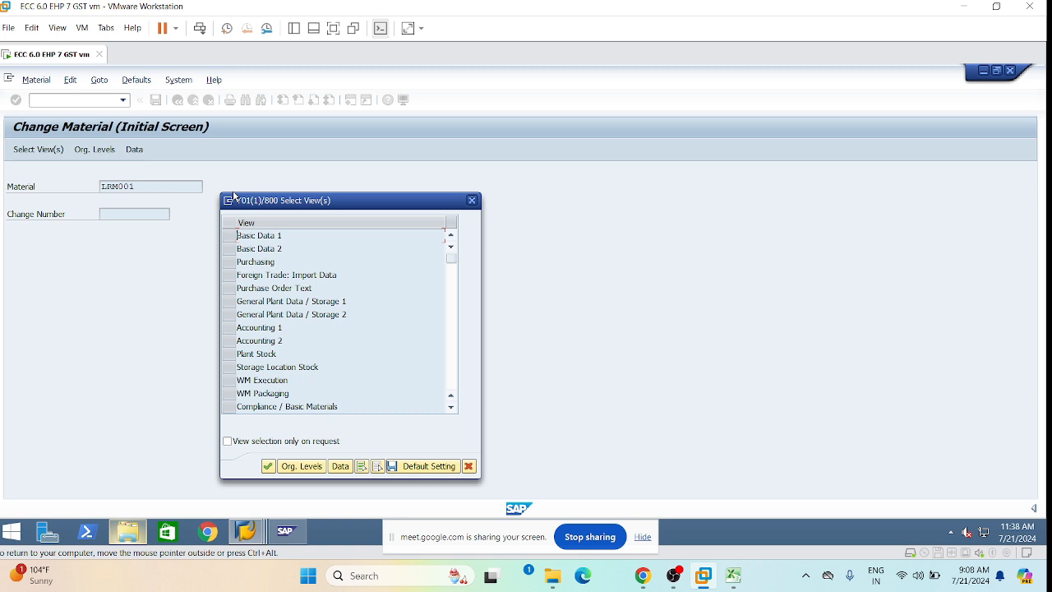
Select the Purchasing and Foreign Trade: Import Data views for plant LMP1.
{"action": "left_click", "coordinate": [229, 263]}
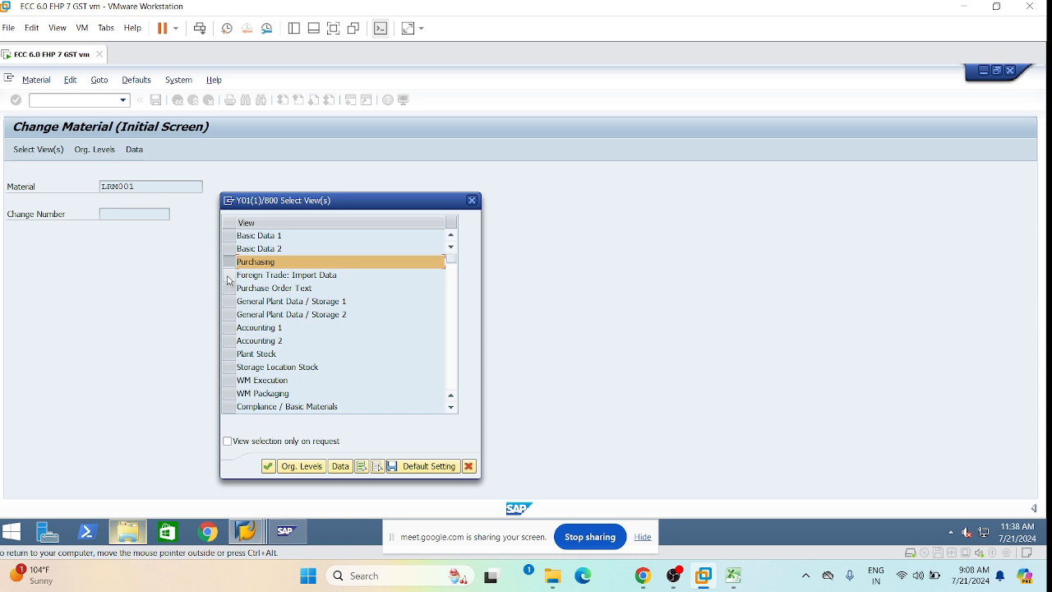
{"action": "left_click", "coordinate": [230, 277]}
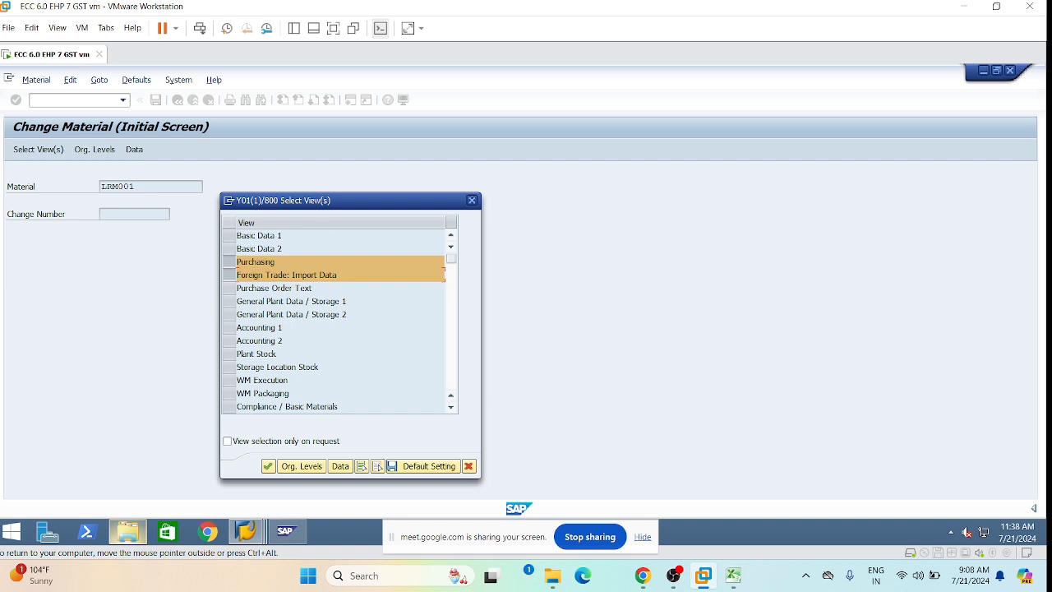
{"action": "key", "text": "Return"}
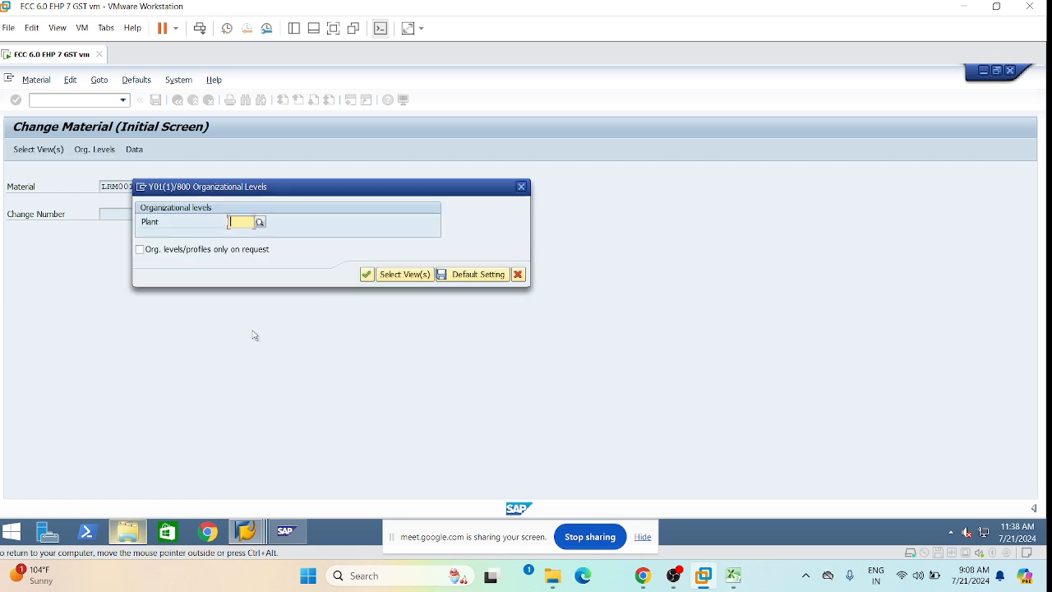
{"action": "key", "text": "space"}
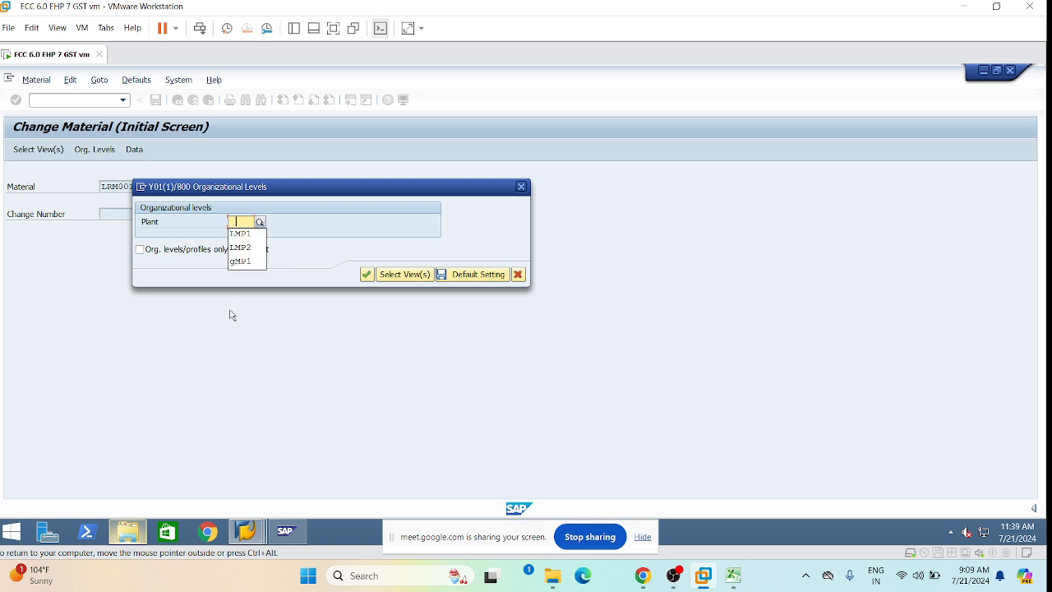
{"action": "left_click", "coordinate": [244, 235]}
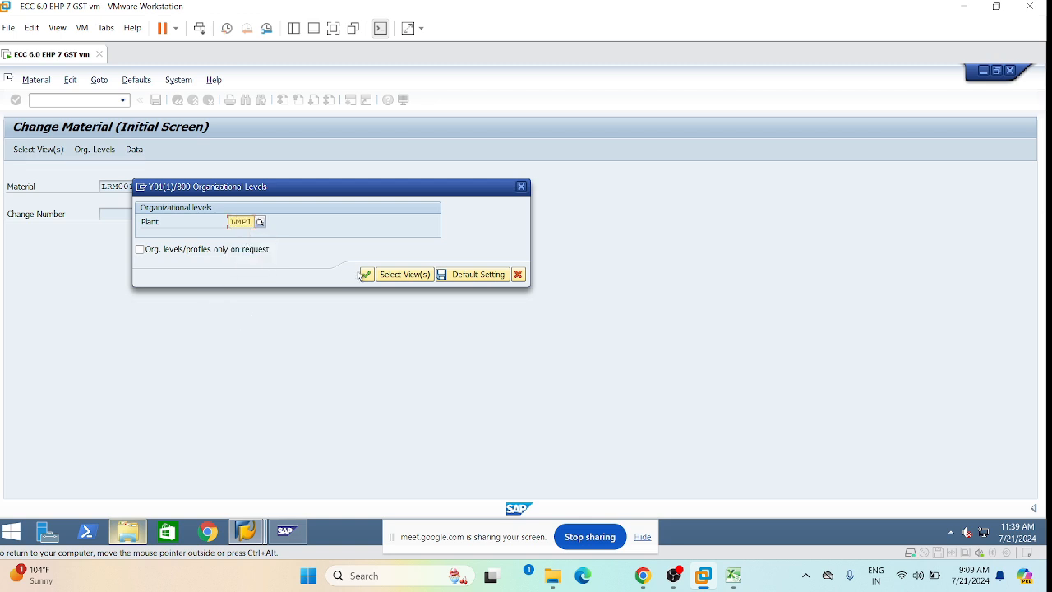
{"action": "left_click", "coordinate": [367, 280]}
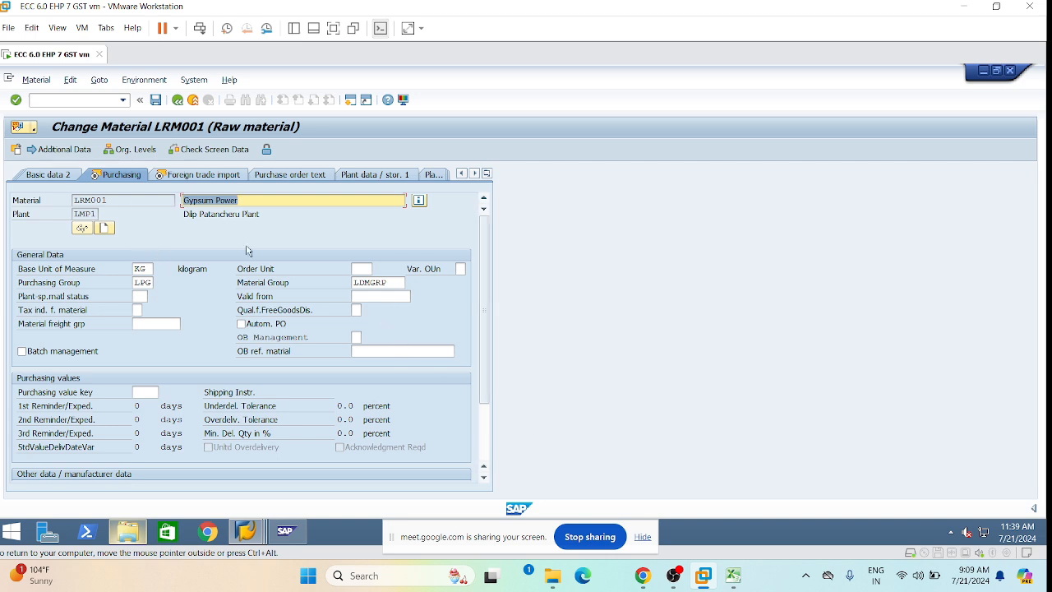
Set the material's tax indicator to 0 on the Purchasing view.
{"action": "mouse_move", "coordinate": [484, 351]}
{"action": "left_mouse_down"}
{"action": "mouse_move", "coordinate": [478, 419]}
{"action": "mouse_move", "coordinate": [475, 362]}
{"action": "left_mouse_up"}
{"action": "left_click", "coordinate": [139, 310]}
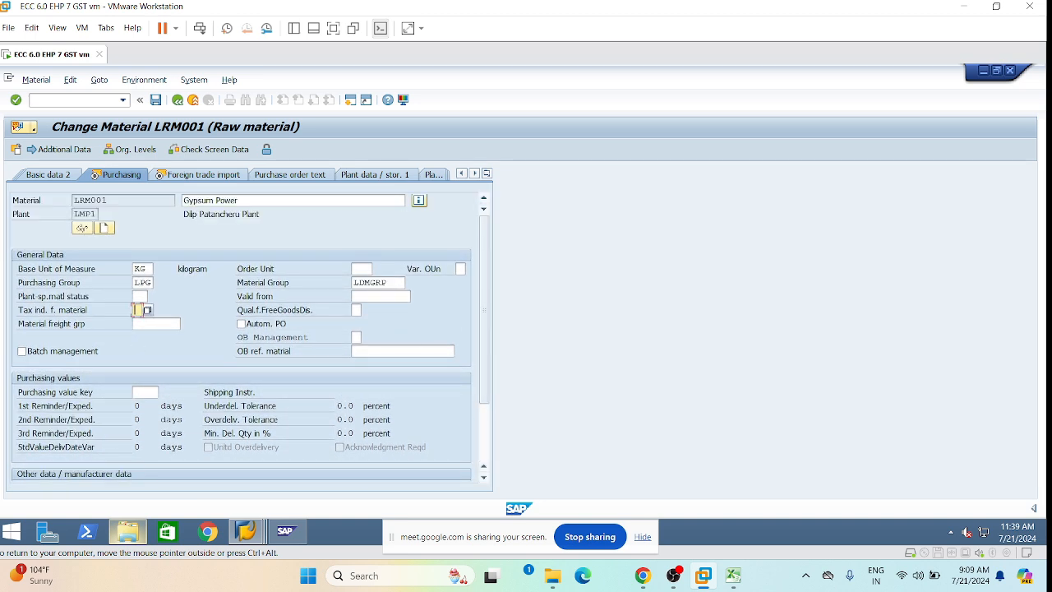
{"action": "left_click", "coordinate": [148, 309]}
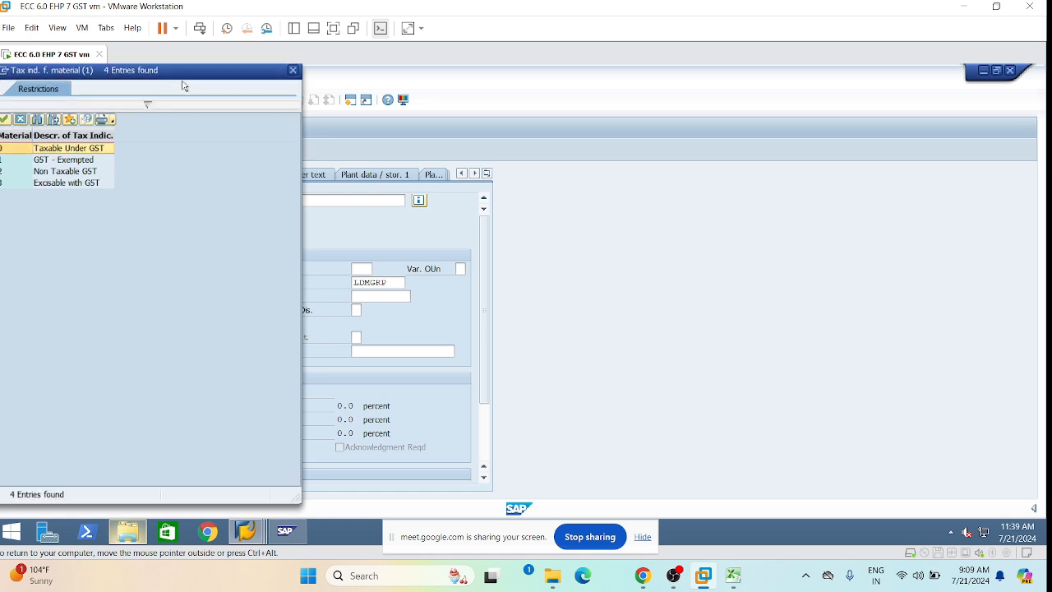
{"action": "key", "text": "Escape"}
{"action": "type", "text": "0"}
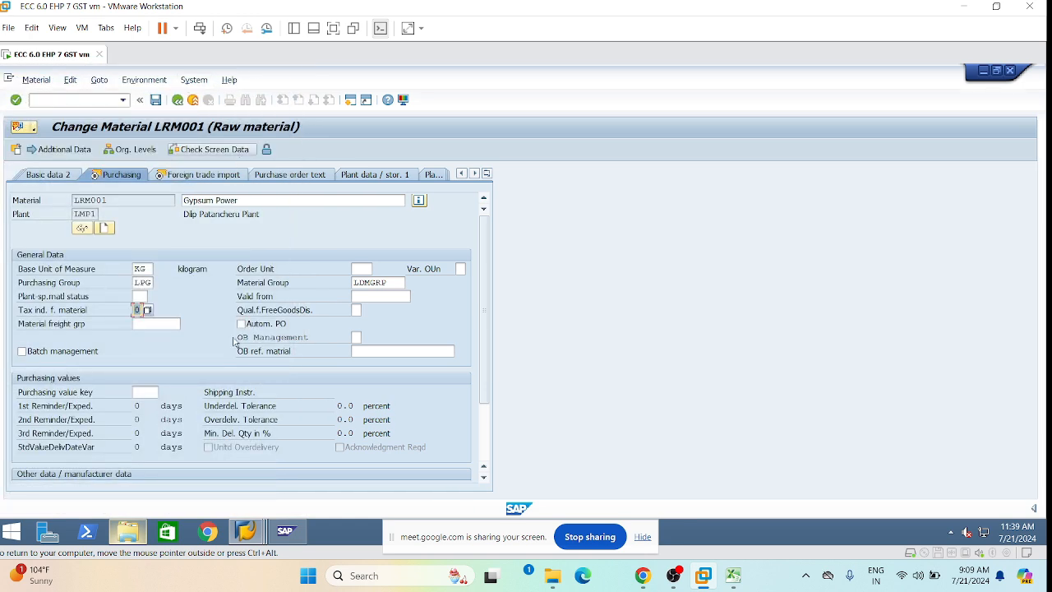
{"action": "key", "text": "Tab"}
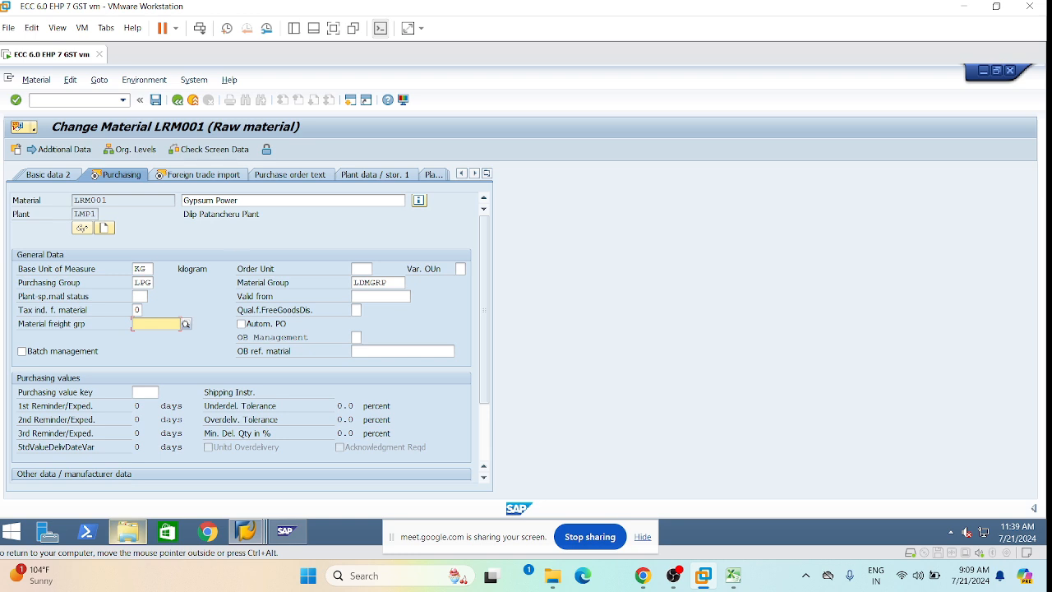
Enter import control code 25202090 under Foreign trade import and save LRM001.
{"action": "left_click", "coordinate": [204, 176]}
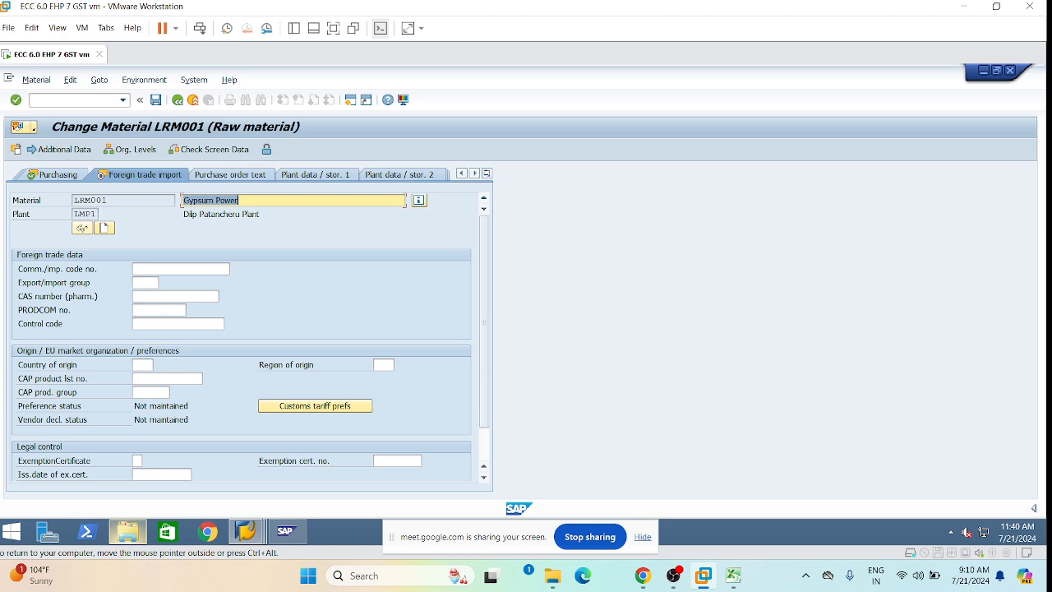
{"action": "left_click", "coordinate": [65, 327]}
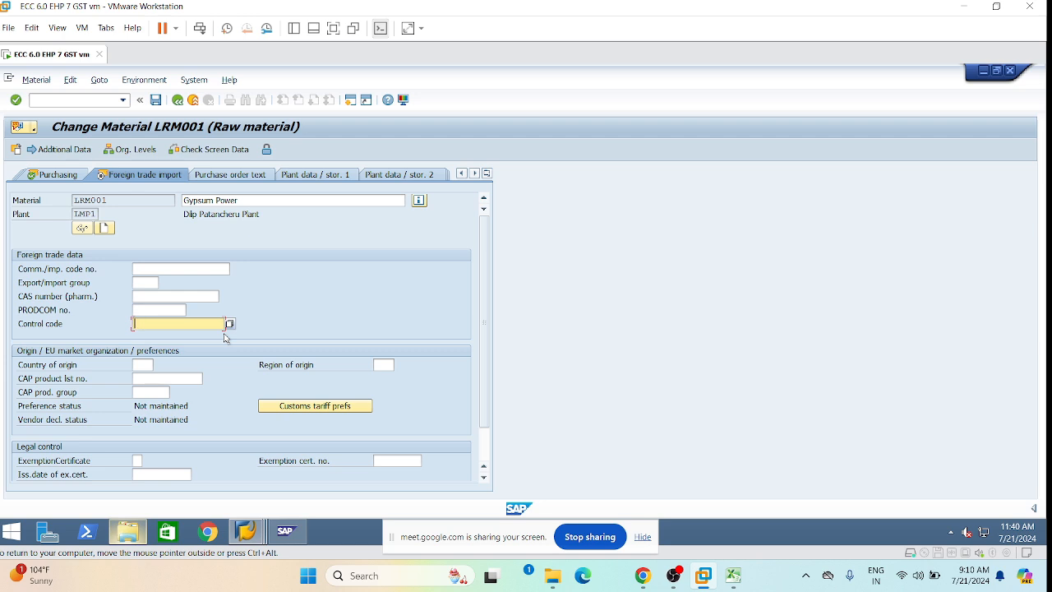
{"action": "type", "text": "25202090"}
{"action": "left_click", "coordinate": [157, 104]}
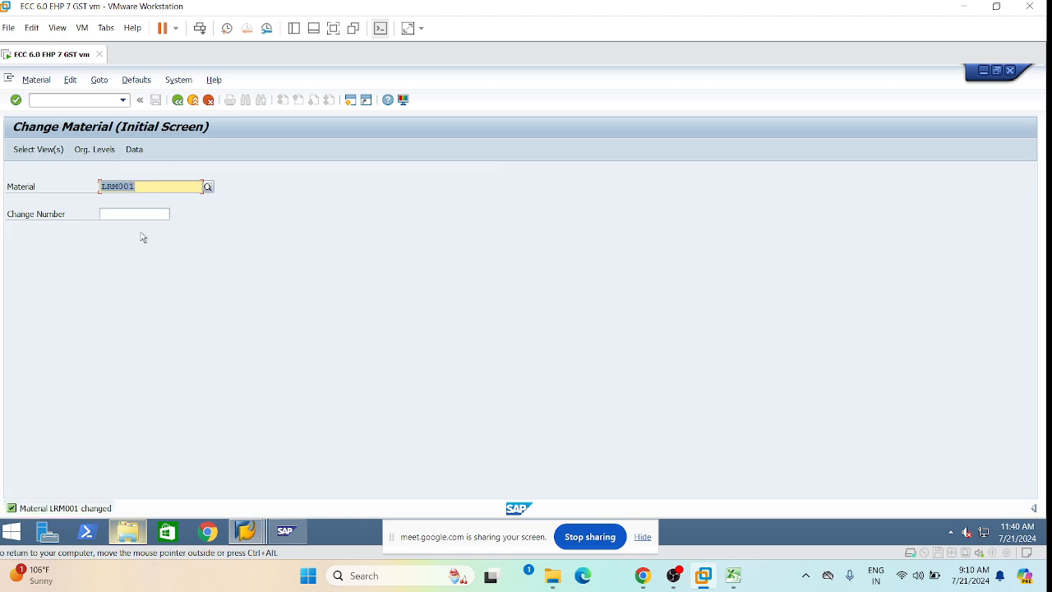
Rerun /nfv11 from the command history to reach Create Condition Records with JIIN prefilled.
{"action": "left_click", "coordinate": [101, 213]}
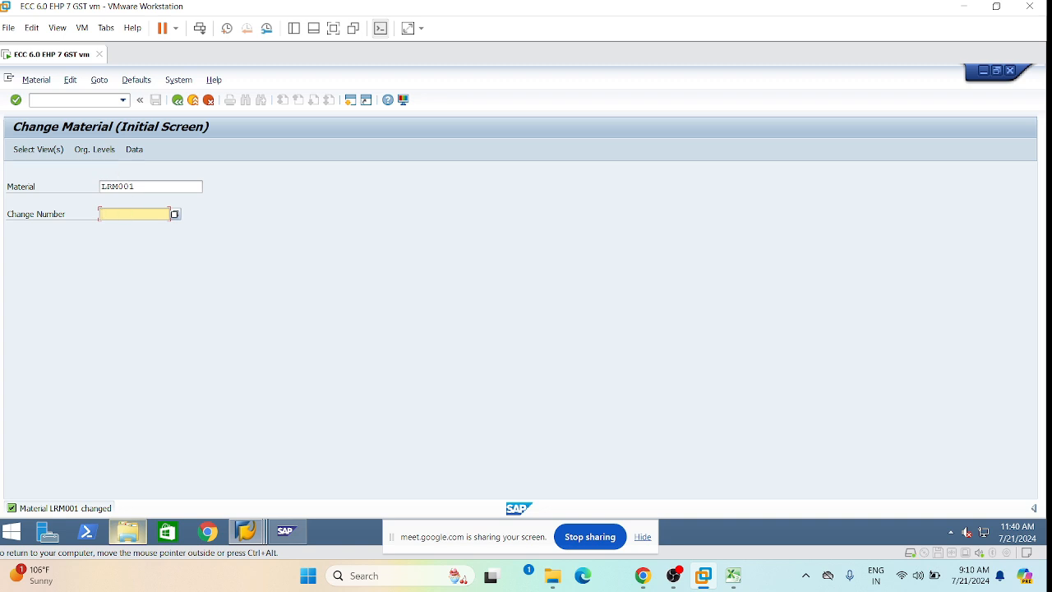
{"action": "left_click", "coordinate": [122, 100]}
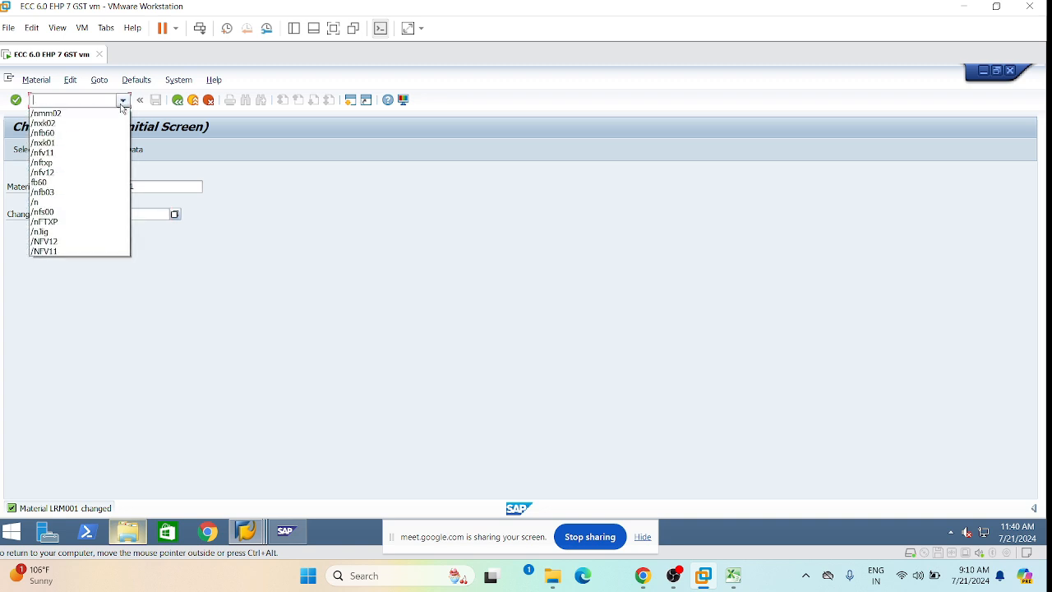
{"action": "left_click", "coordinate": [71, 153]}
{"action": "left_click", "coordinate": [58, 100]}
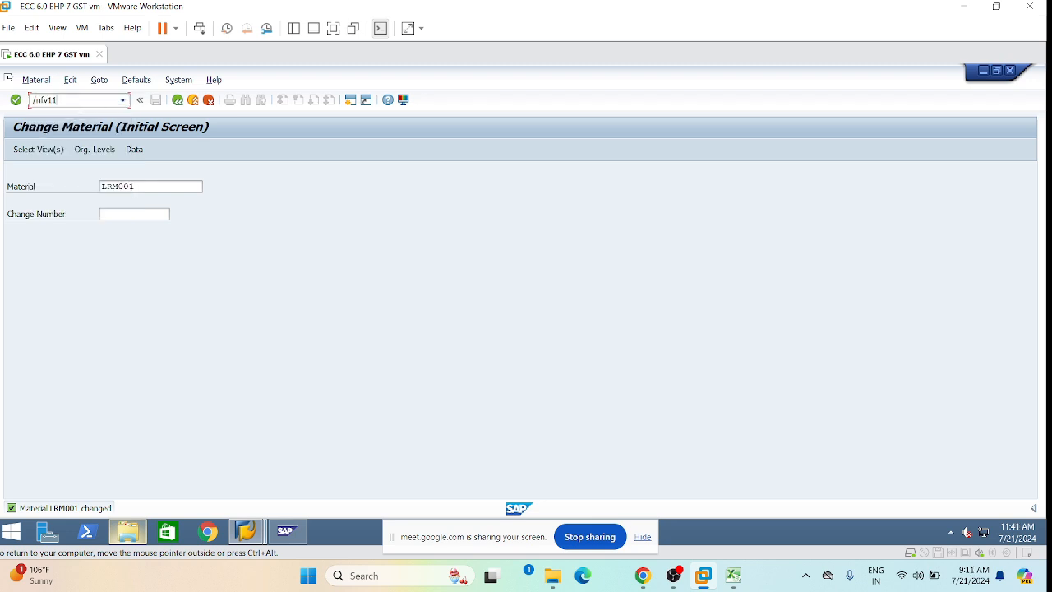
{"action": "key", "text": "Return"}
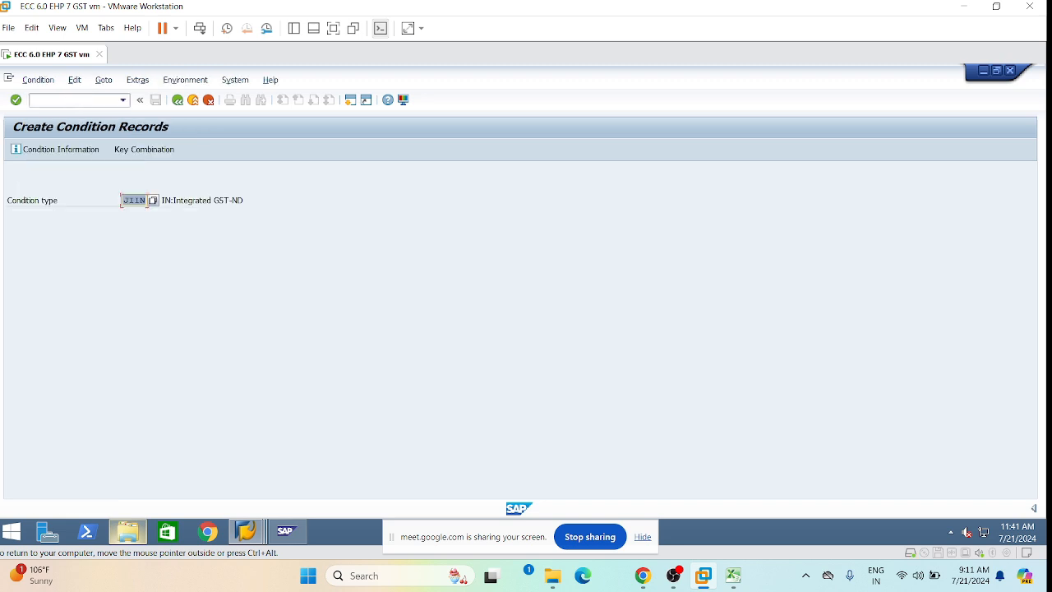
Change the condition type from JIIN to JICG and confirm it to list its key combinations.
{"action": "key", "text": "Return"}
{"action": "key", "text": "BackSpace"}
{"action": "key", "text": "BackSpace"}
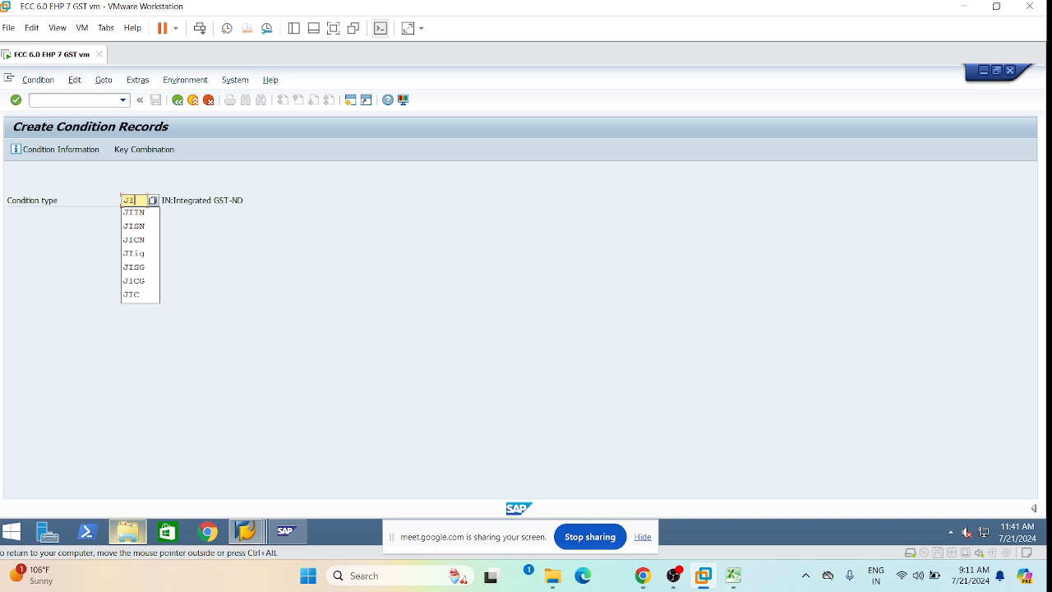
{"action": "type", "text": "CG"}
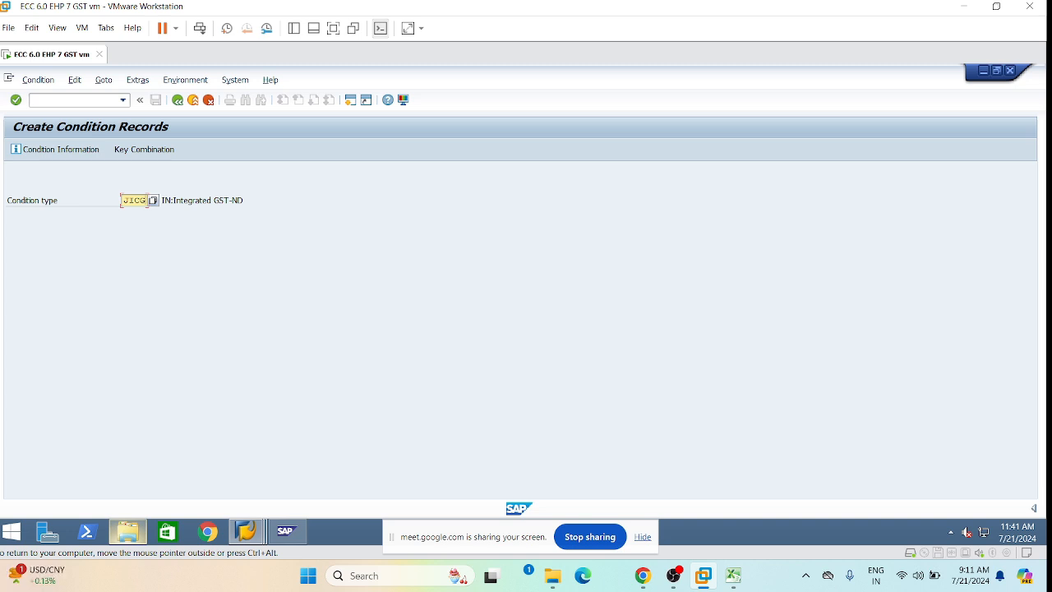
{"action": "key", "text": "Return"}
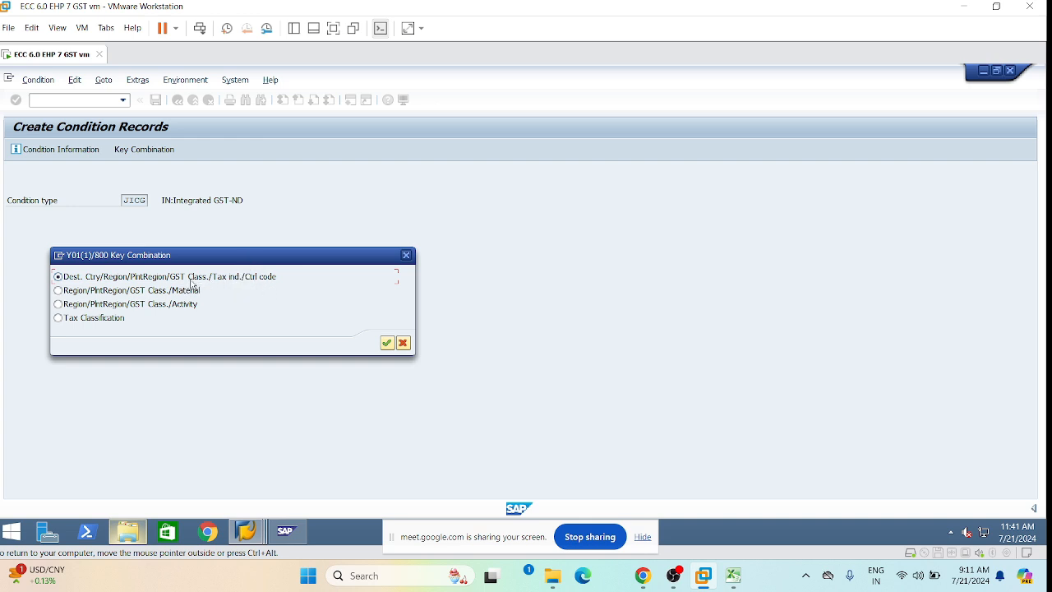
Accept the first JICG key combination, then restart the transaction with /nfv11.
{"action": "left_click_drag", "start_coordinate": [238, 257], "coordinate": [375, 251]}
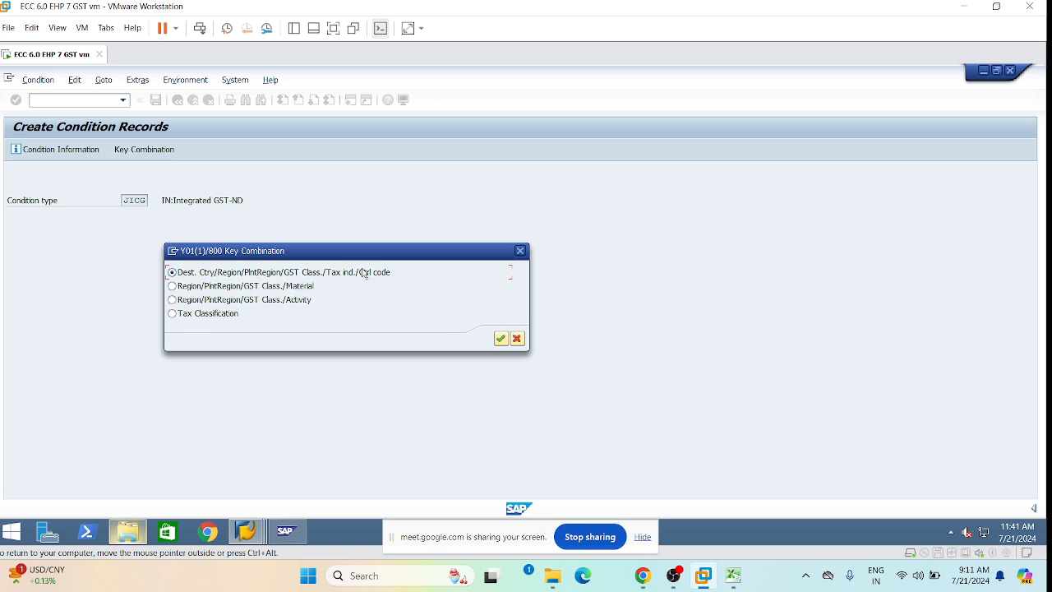
{"action": "left_click", "coordinate": [502, 339]}
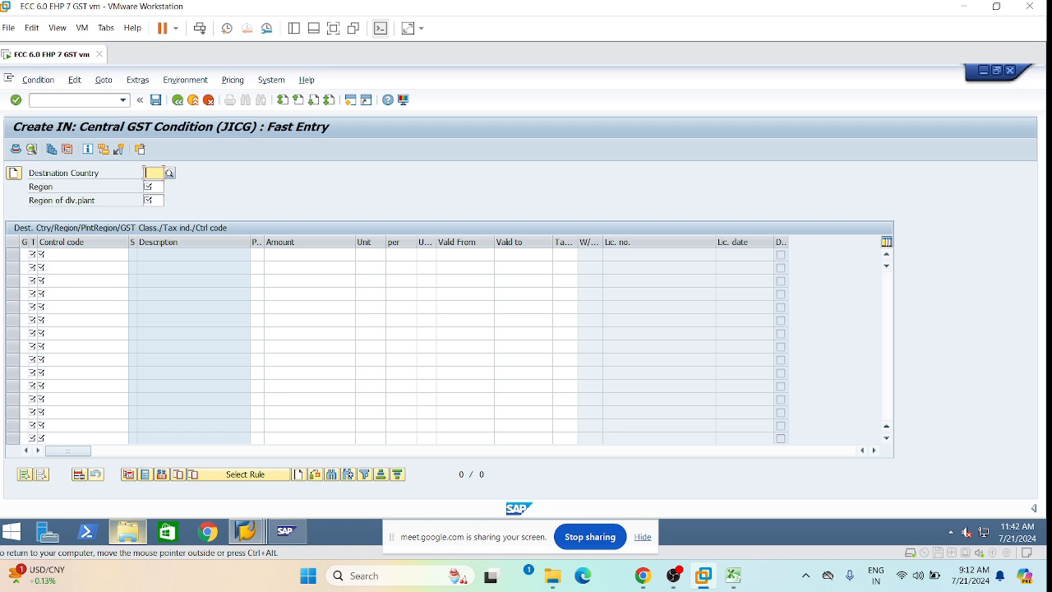
{"action": "left_click", "coordinate": [123, 101]}
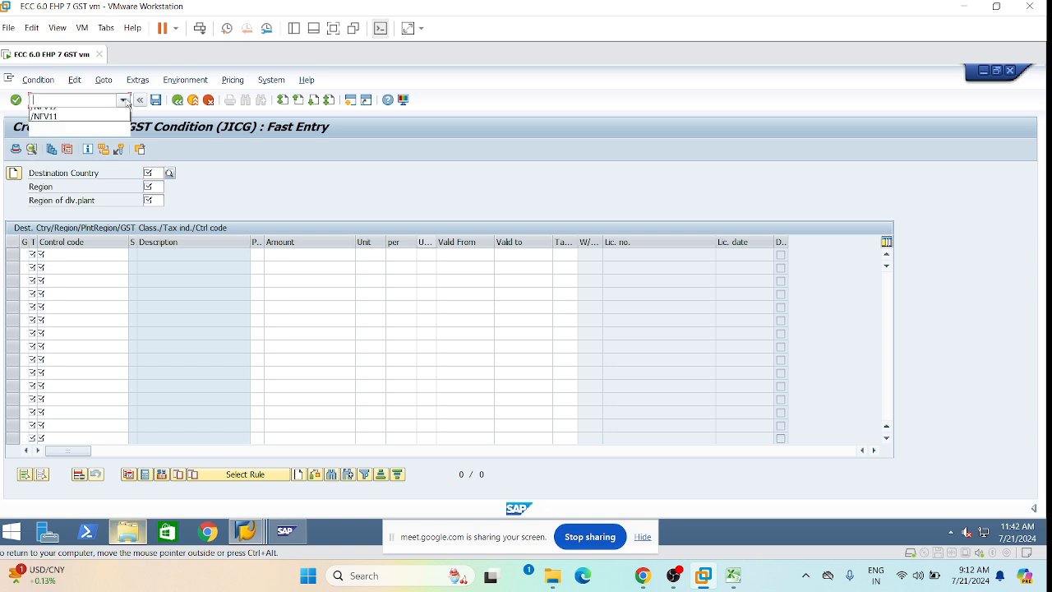
{"action": "left_click", "coordinate": [69, 114]}
{"action": "type", "text": "/nfv11"}
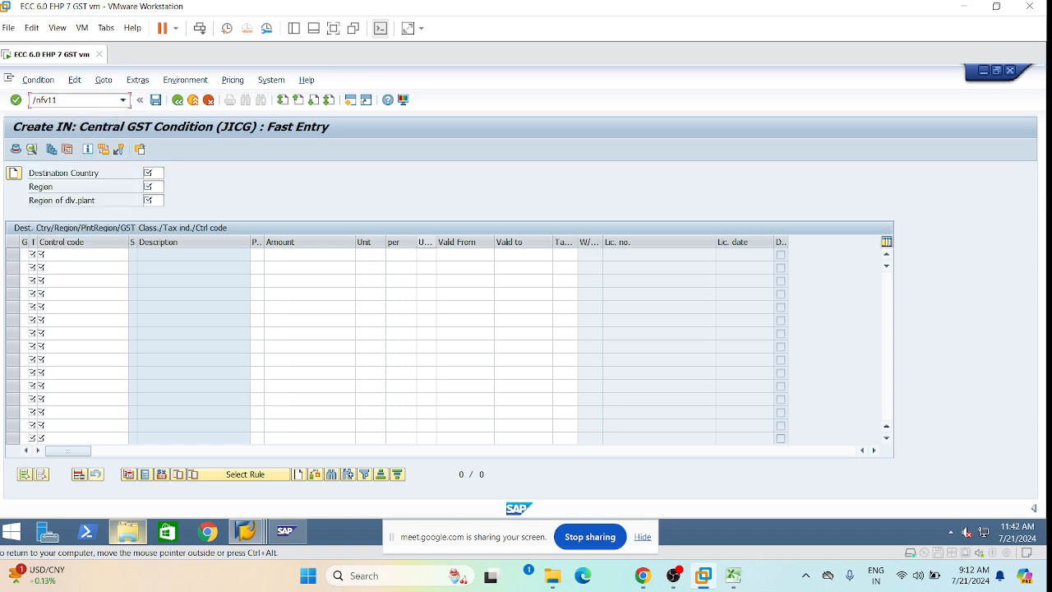
{"action": "key", "text": "Return"}
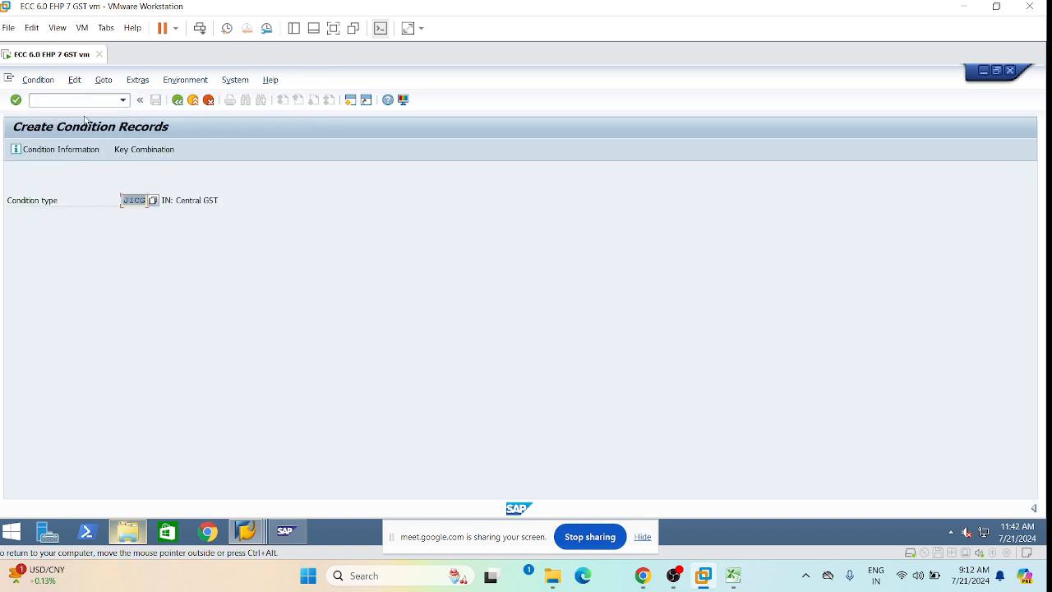
Choose the Dest. Ctry/Region/PlntRegion/GST Class./Tax ind./Ctrl code key combination and widen the tax indicator column.
{"action": "left_click", "coordinate": [100, 148]}
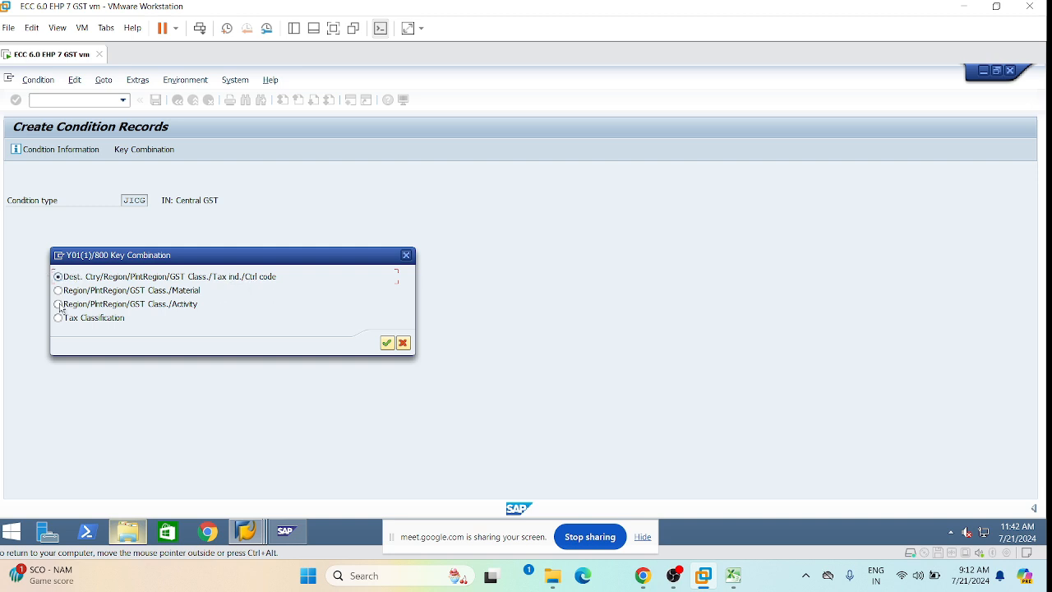
{"action": "left_click", "coordinate": [385, 344]}
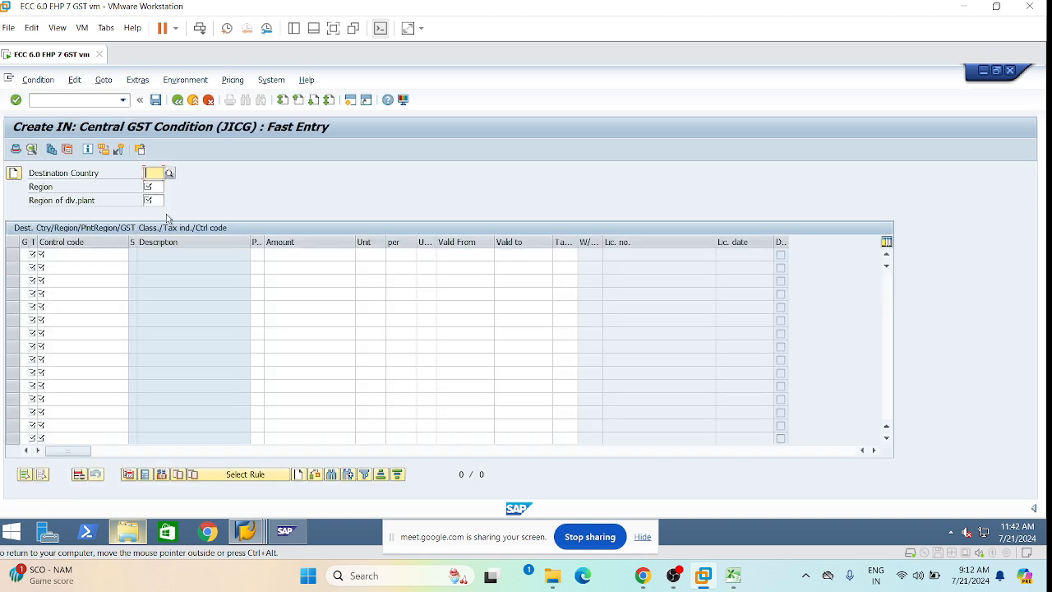
{"action": "left_click_drag", "start_coordinate": [37, 242], "coordinate": [48, 243]}
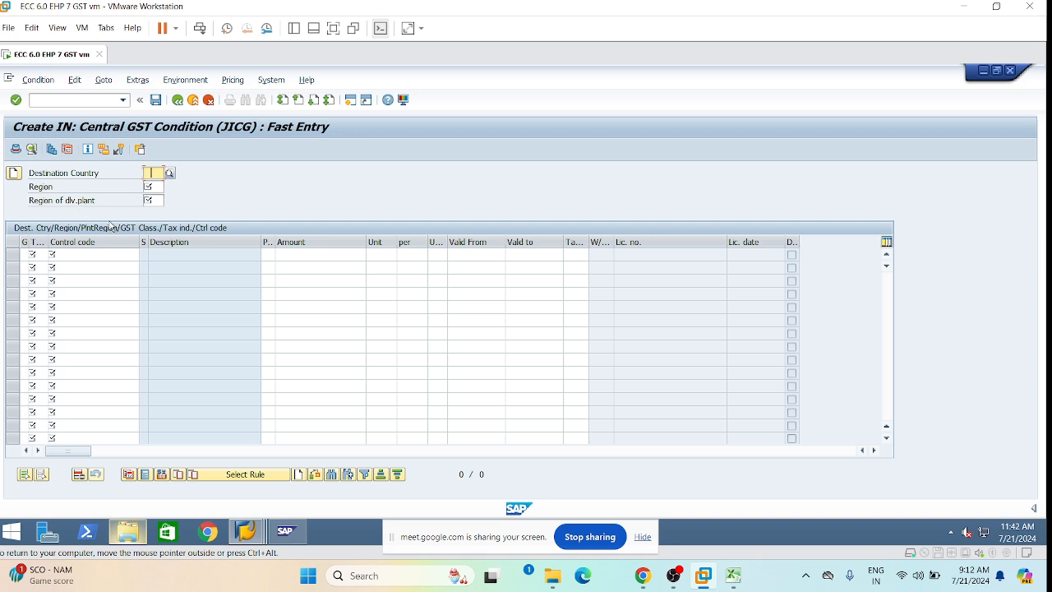
Fill the header with destination country IN India, region 36 and delivery plant region 36.
{"action": "type", "text": "IN"}
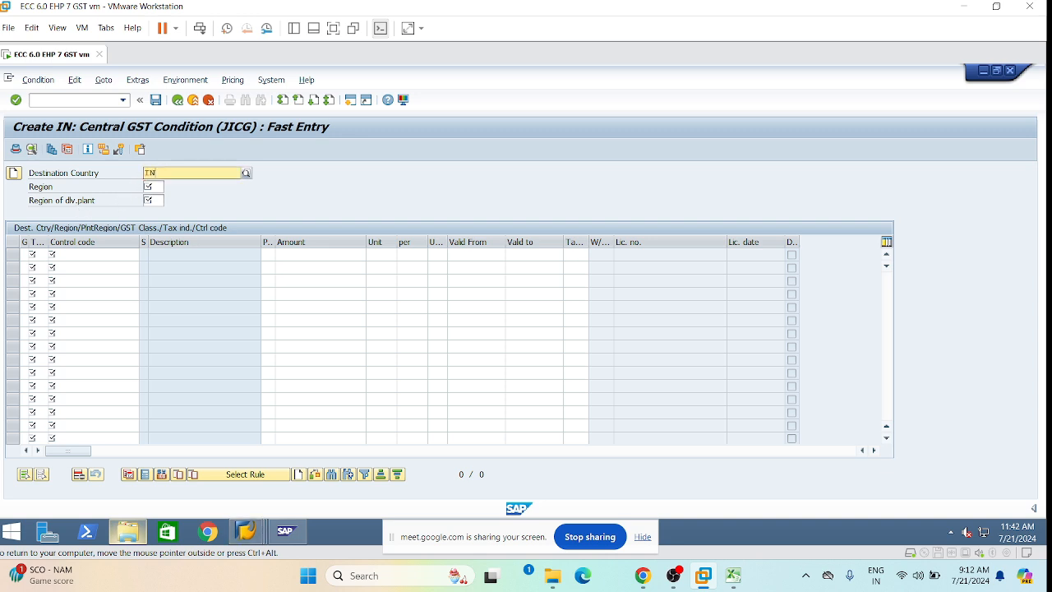
{"action": "left_click", "coordinate": [181, 203]}
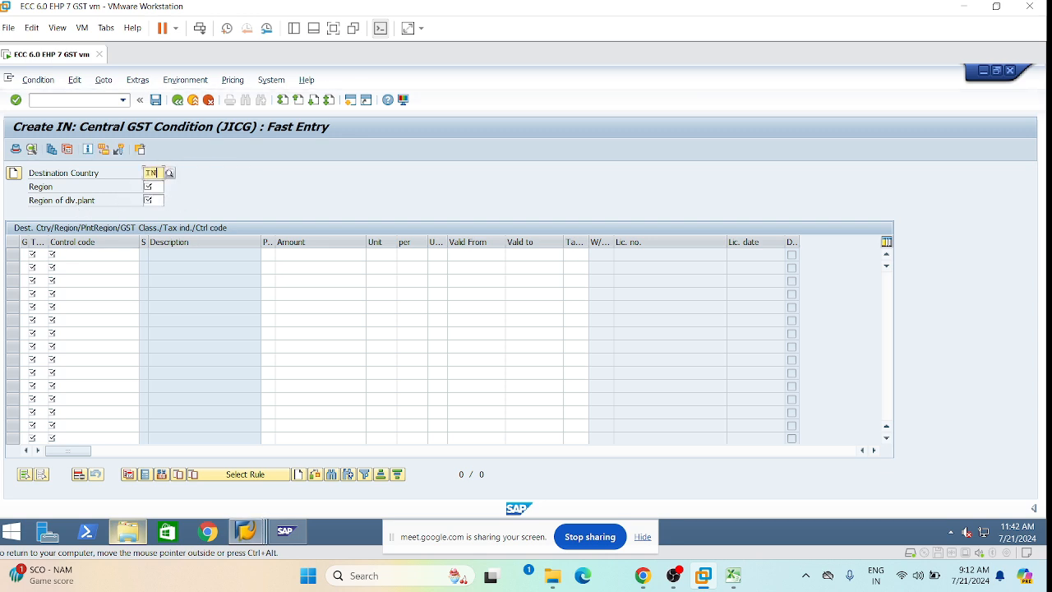
{"action": "left_click", "coordinate": [155, 187]}
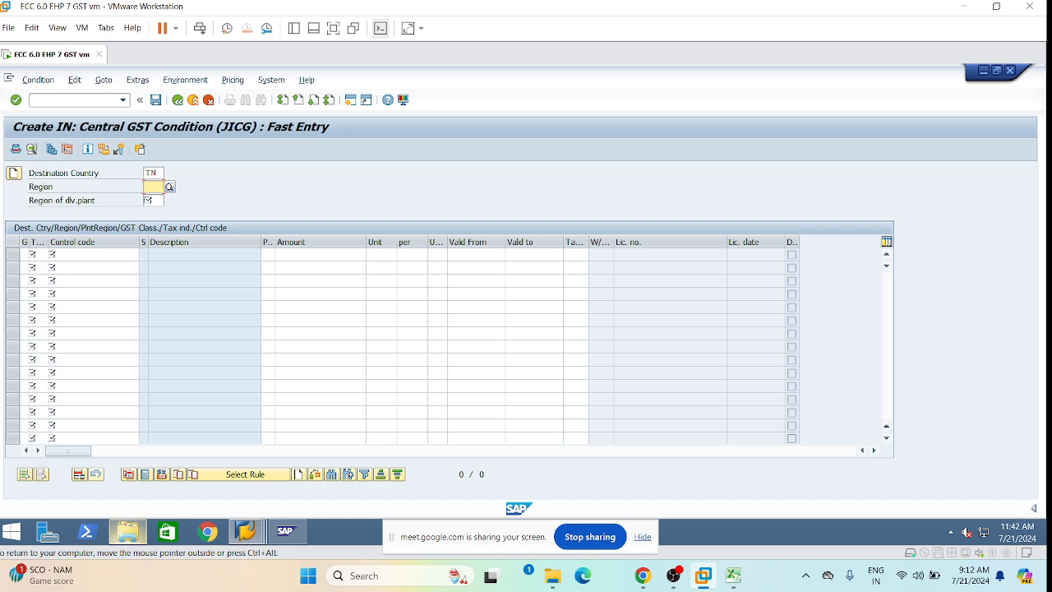
{"action": "type", "text": "36"}
{"action": "left_click", "coordinate": [164, 215]}
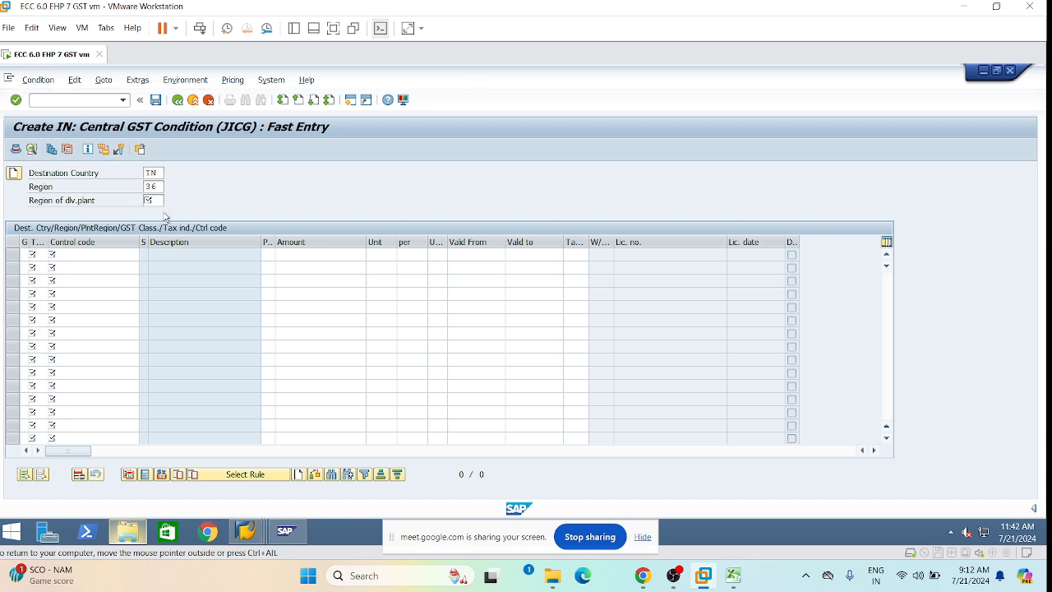
{"action": "left_click", "coordinate": [146, 201]}
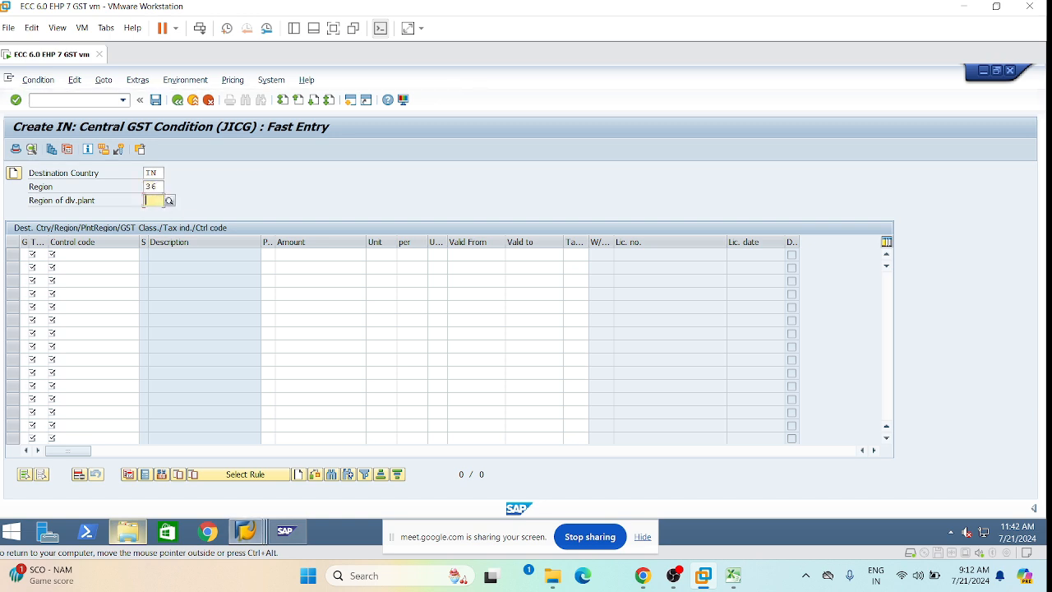
{"action": "type", "text": "36"}
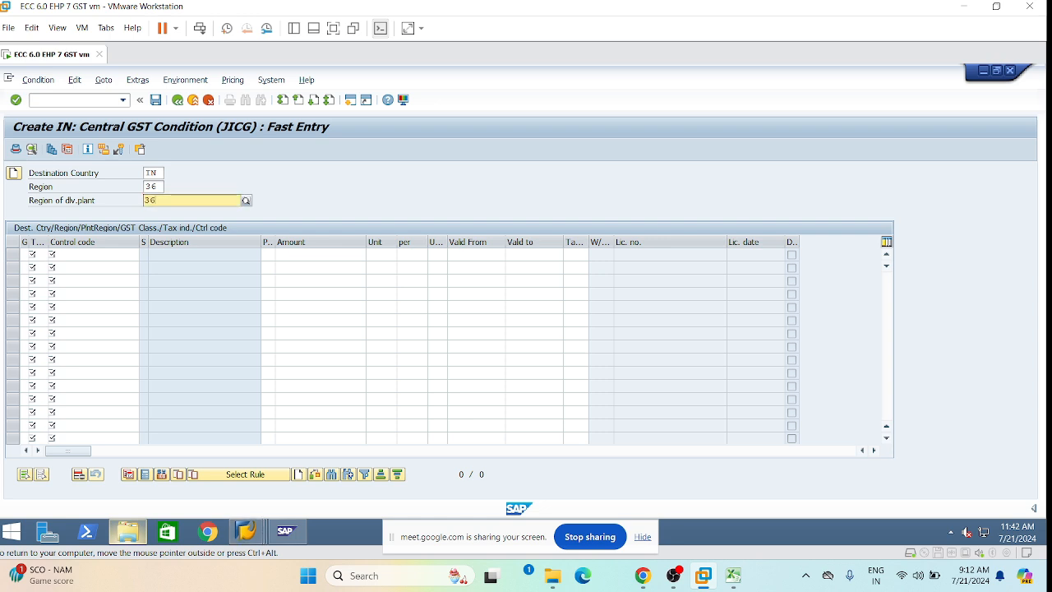
{"action": "left_click", "coordinate": [367, 182]}
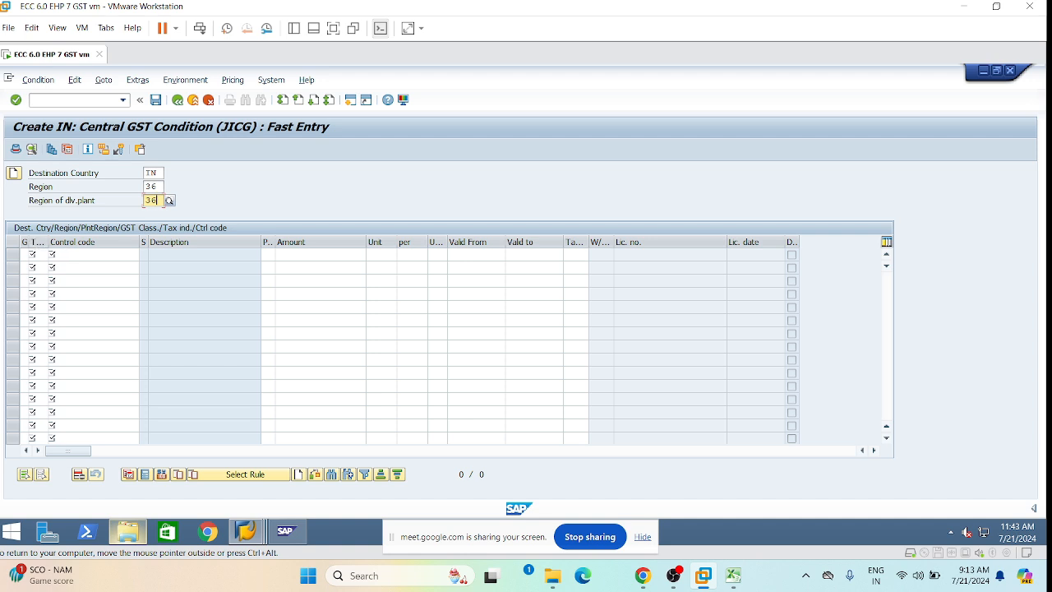
{"action": "key", "text": "Tab"}
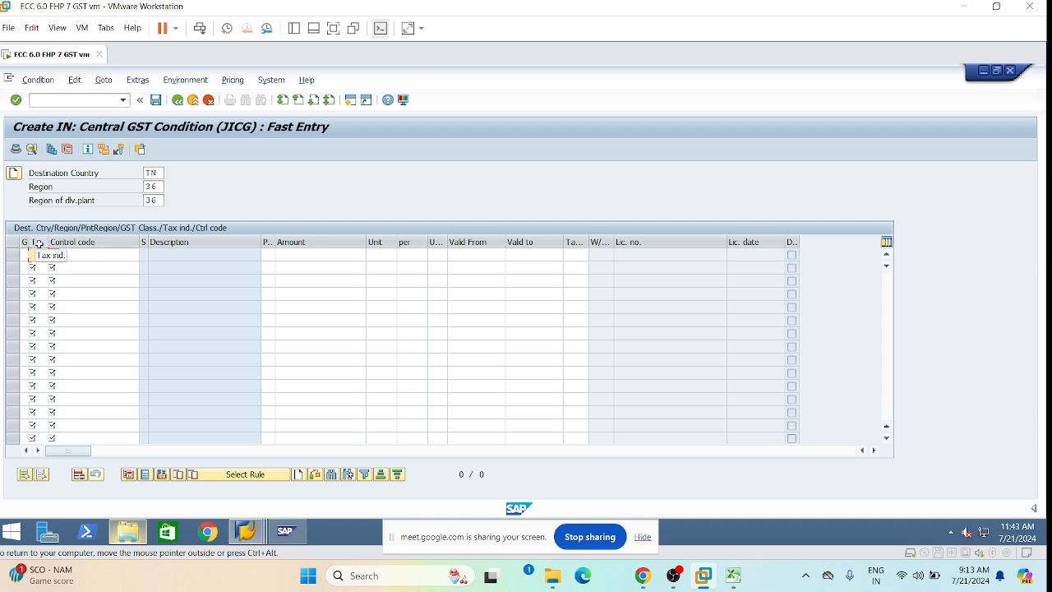
{"action": "key", "text": "Return"}
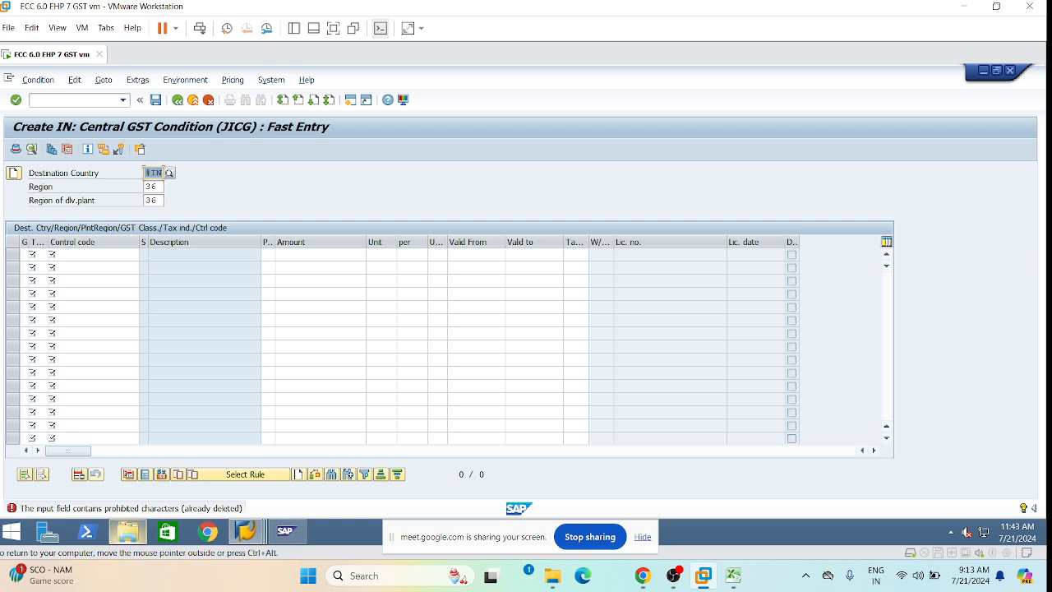
Re-enter destination country IN and set row one's tax indicator to 0, Taxable Under GST.
{"action": "type", "text": "c"}
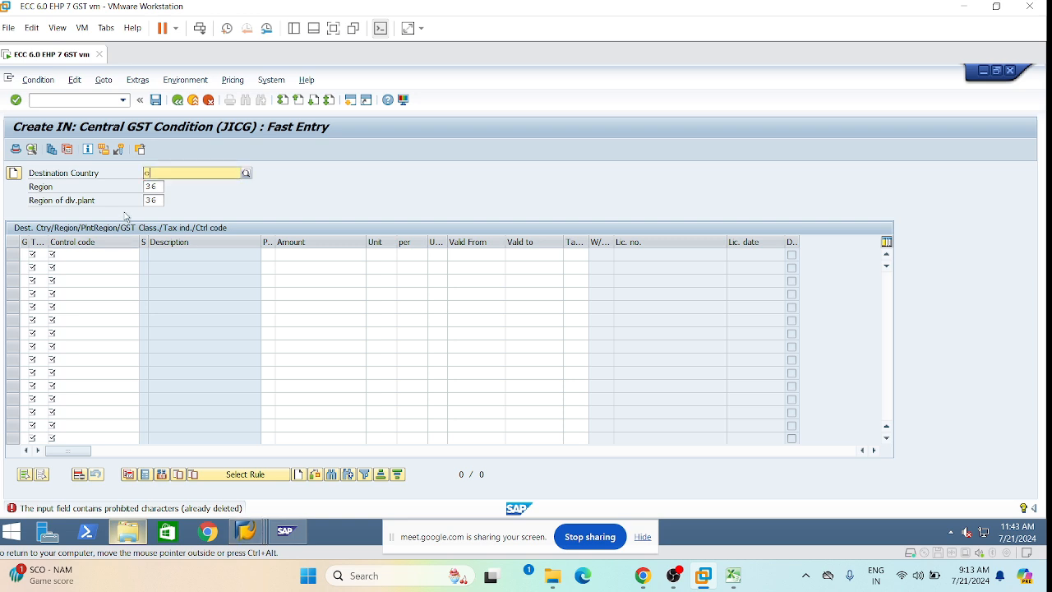
{"action": "key", "text": "BackSpace"}
{"action": "type", "text": "i"}
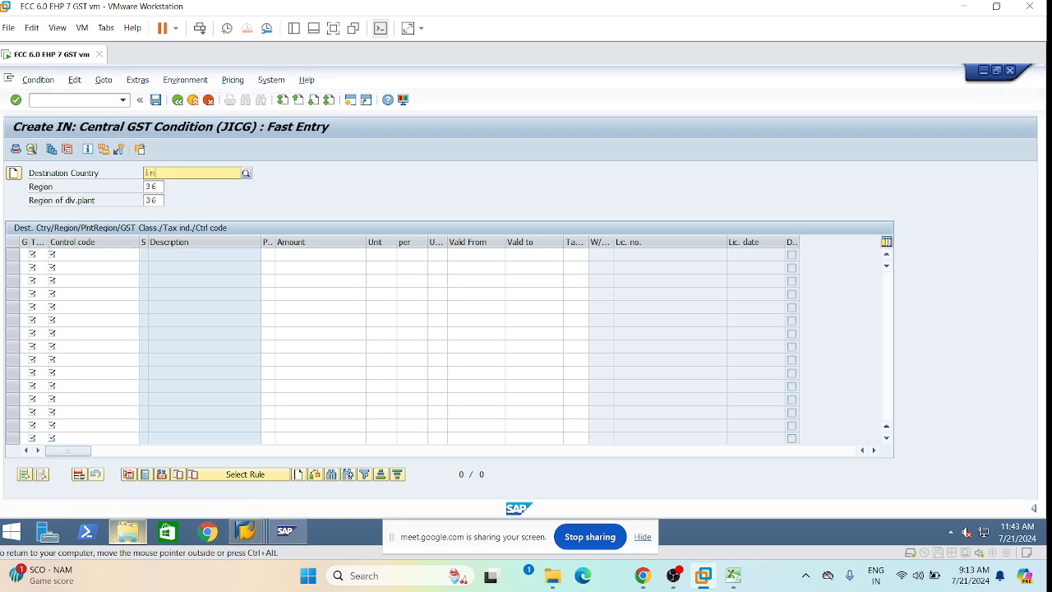
{"action": "type", "text": "n"}
{"action": "left_click", "coordinate": [175, 203]}
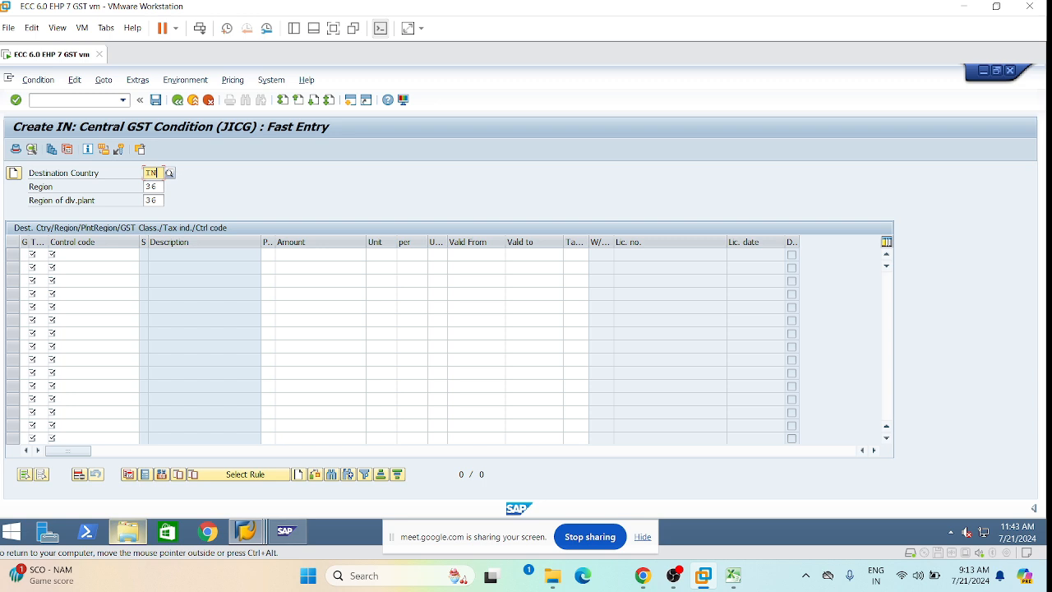
{"action": "left_click", "coordinate": [34, 254]}
{"action": "left_click", "coordinate": [53, 256]}
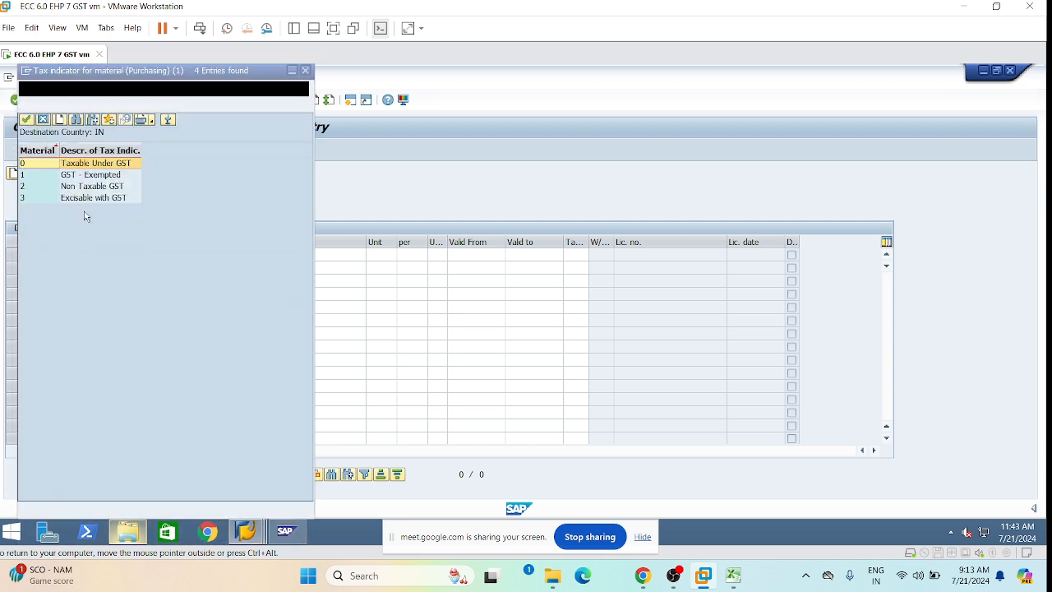
{"action": "double_click", "coordinate": [121, 165]}
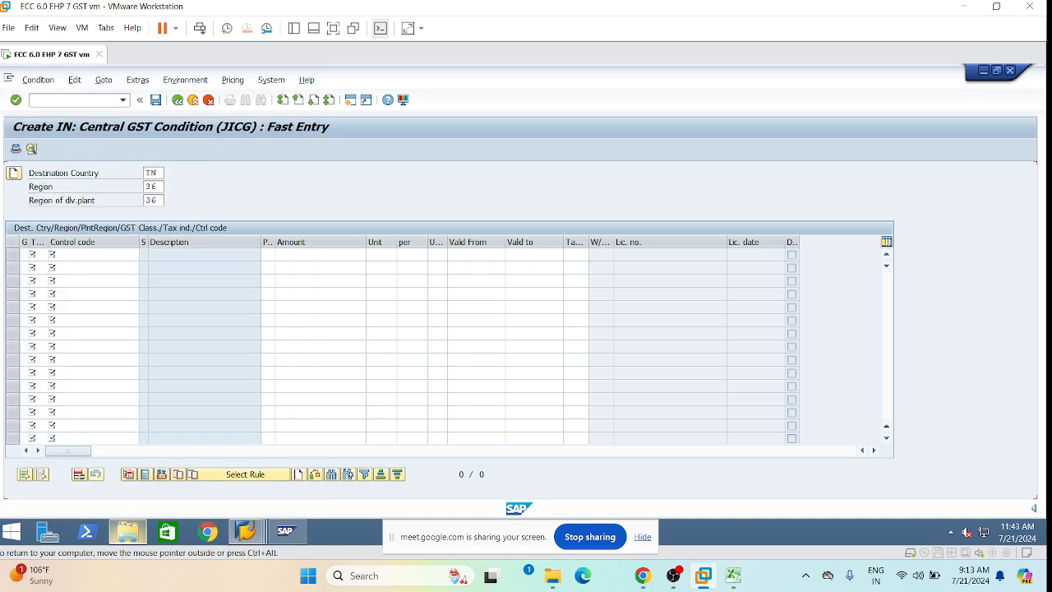
{"action": "left_click_drag", "start_coordinate": [48, 243], "coordinate": [59, 243]}
Enter control code 25202090, copying it for reuse, and amount 9 in row one.
{"action": "left_click", "coordinate": [74, 256]}
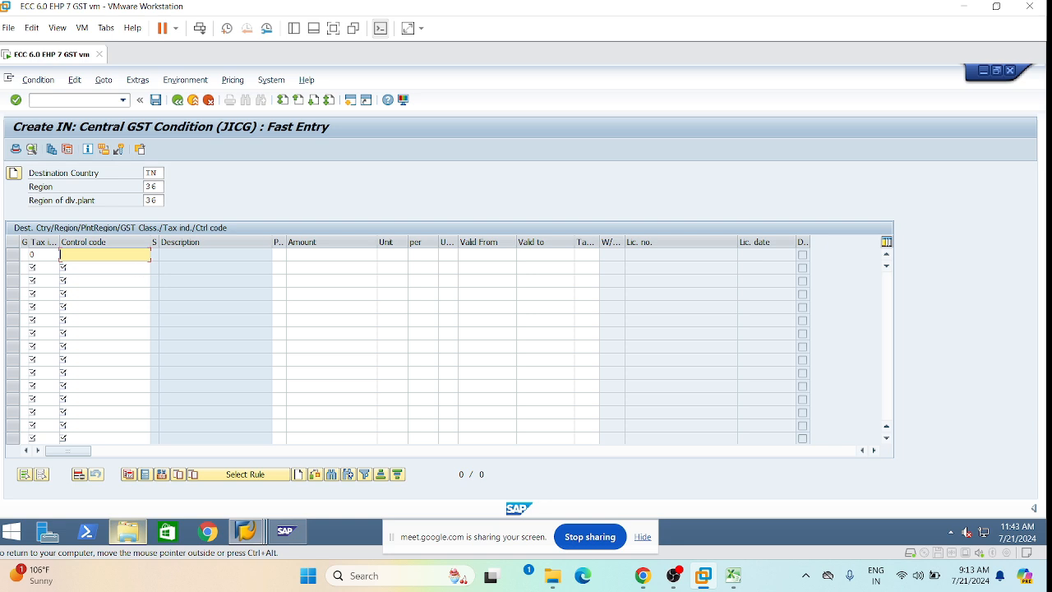
{"action": "type", "text": "25202090"}
{"action": "left_click", "coordinate": [375, 255]}
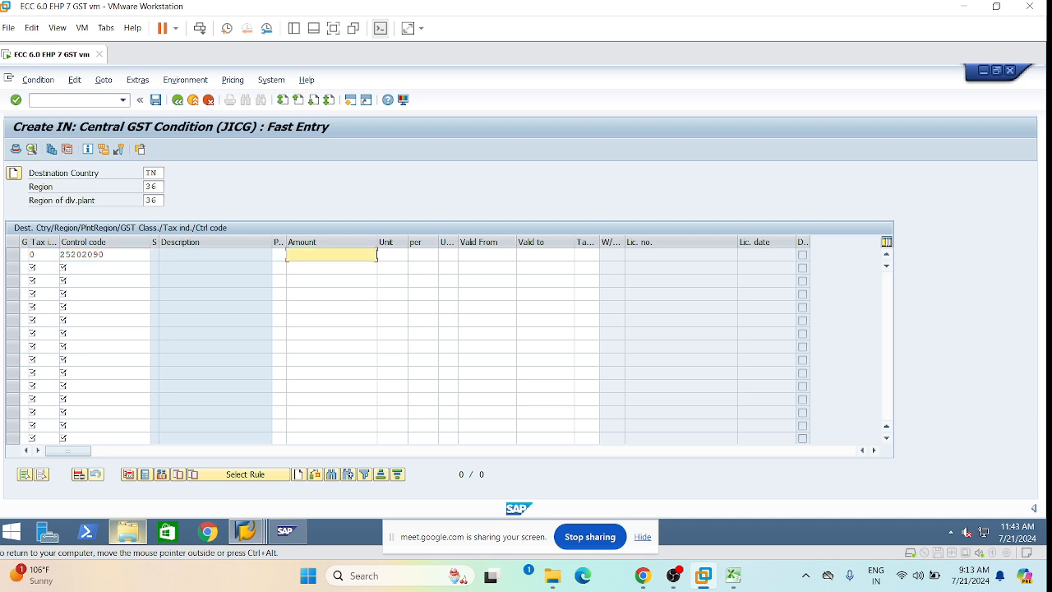
{"action": "type", "text": "9"}
{"action": "left_click_drag", "start_coordinate": [118, 254], "coordinate": [29, 246]}
{"action": "key", "text": "ctrl+c"}
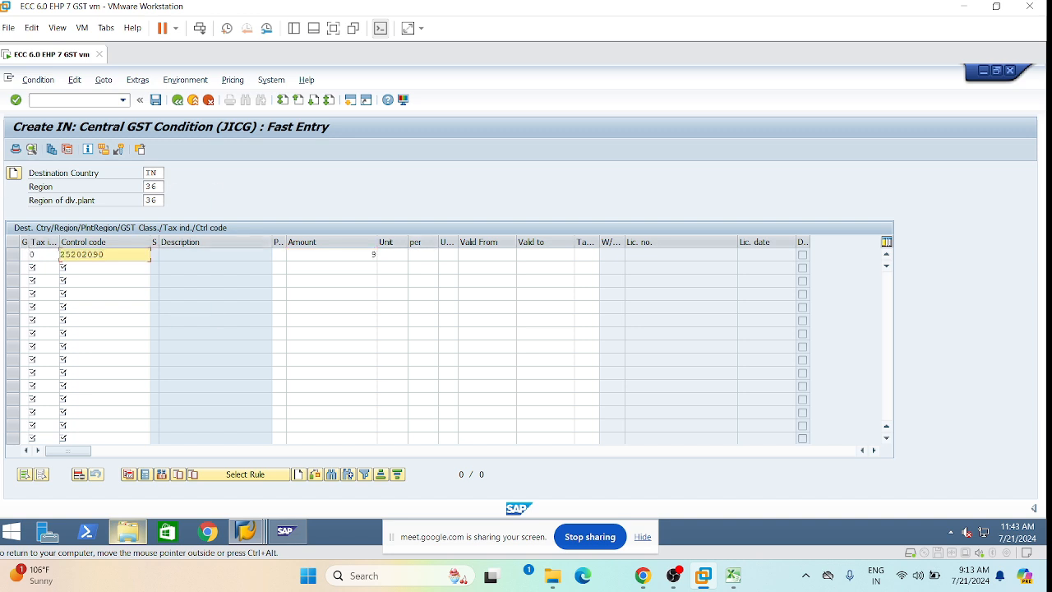
{"action": "left_click", "coordinate": [378, 255]}
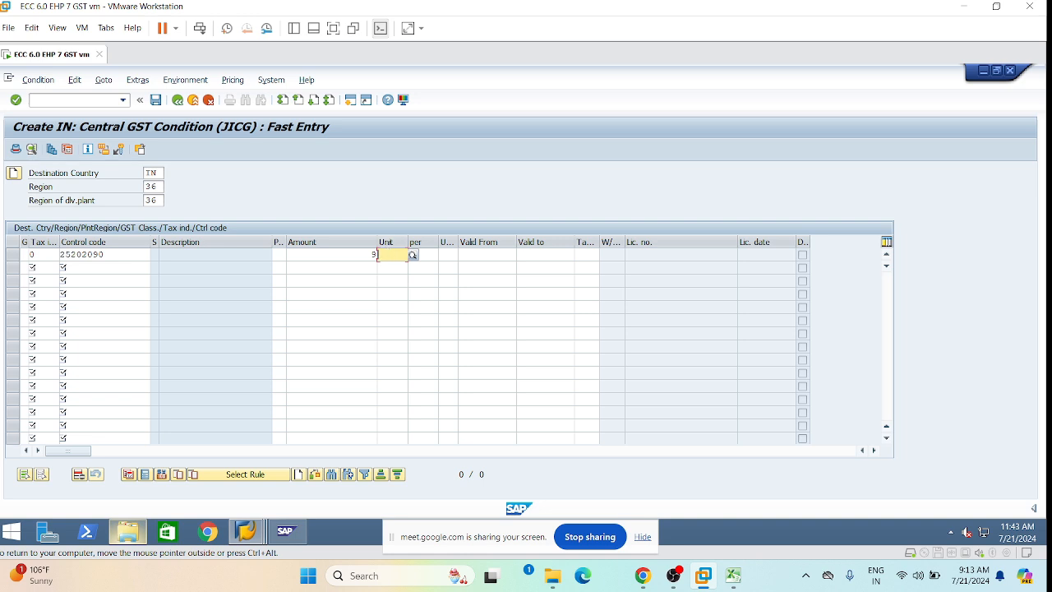
{"action": "key", "text": "Tab"}
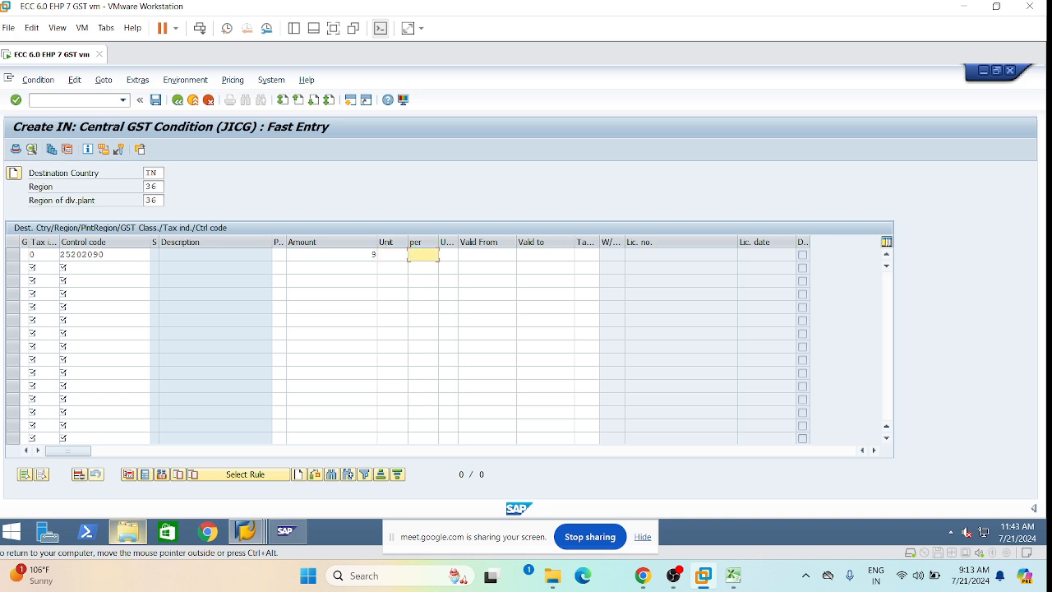
{"action": "left_click", "coordinate": [392, 255]}
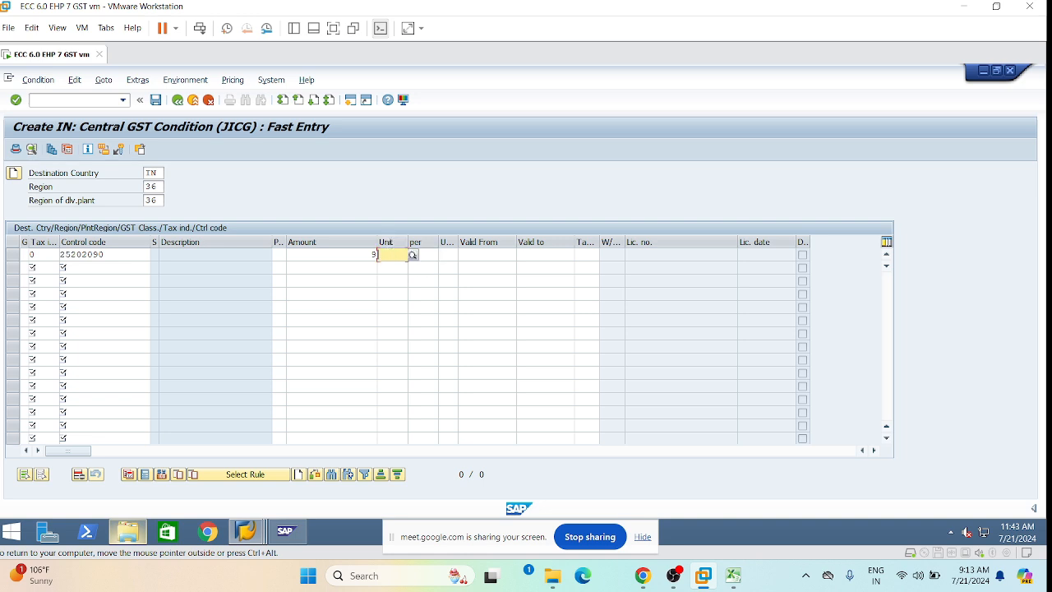
{"action": "type", "text": "%"}
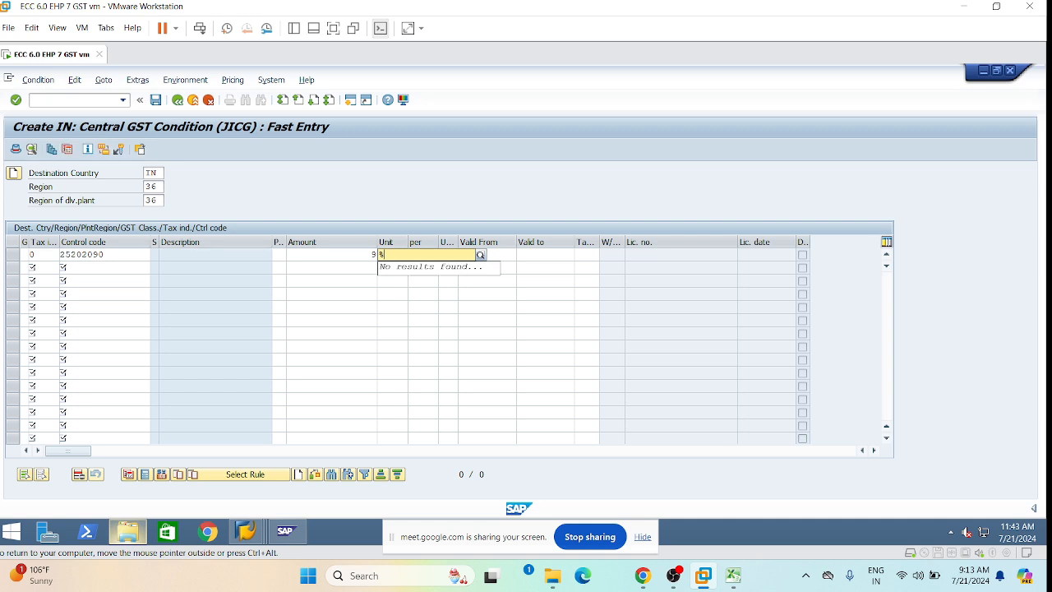
{"action": "key", "text": "BackSpace"}
{"action": "left_click", "coordinate": [419, 255]}
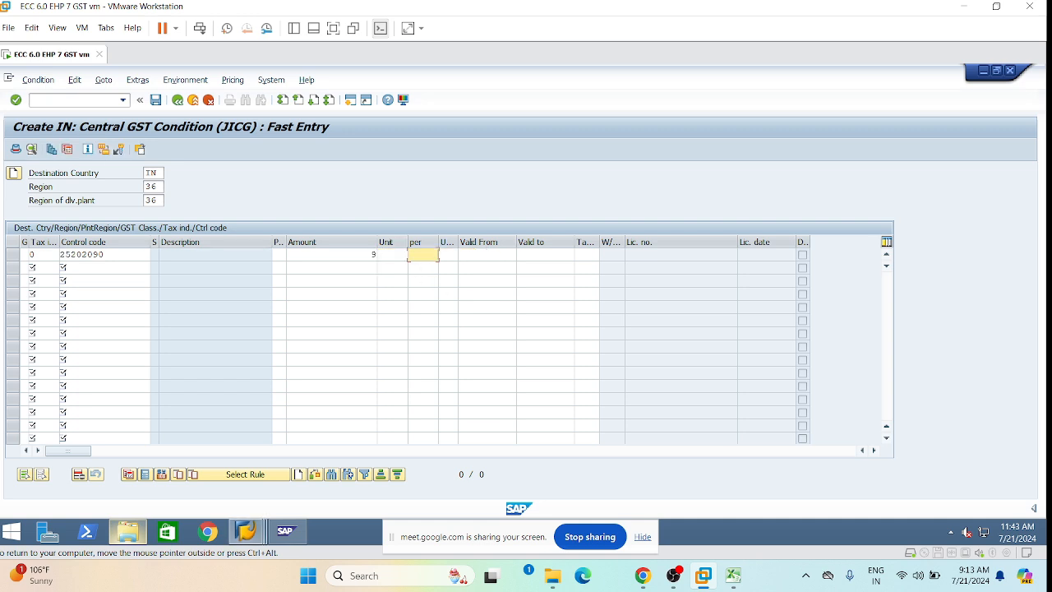
Set validity 19.07.2024 to 13.07.9999 and tax code L1, then save the JICG record.
{"action": "left_click", "coordinate": [485, 255]}
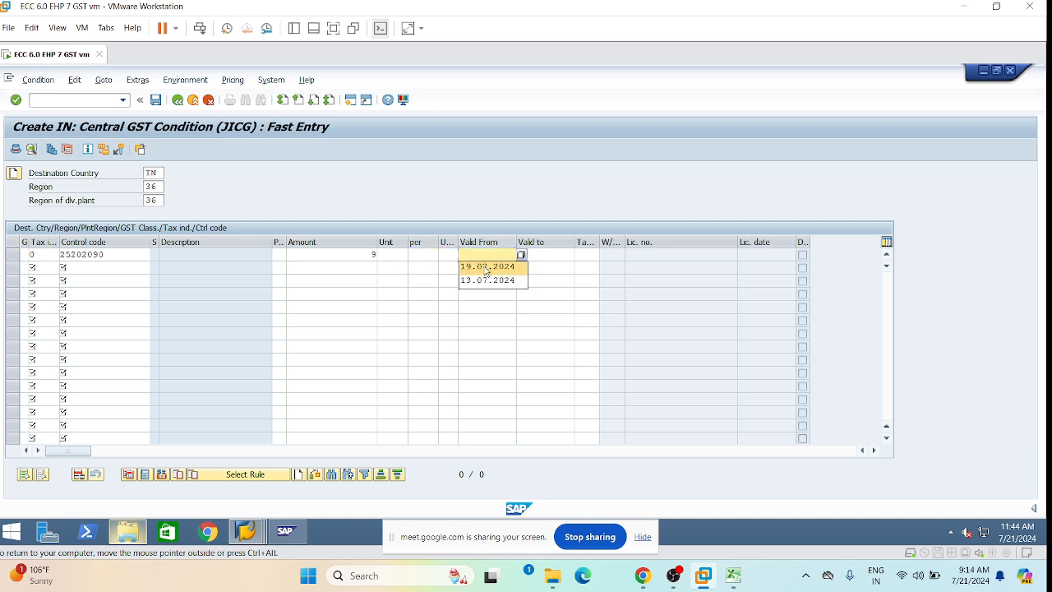
{"action": "left_click", "coordinate": [486, 266]}
{"action": "left_click", "coordinate": [575, 255]}
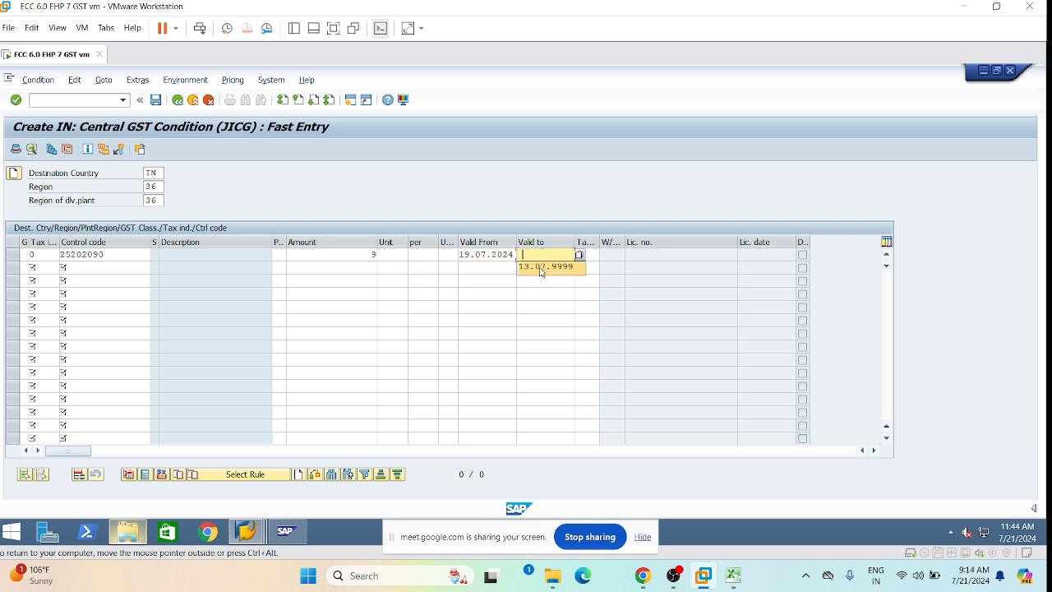
{"action": "left_click", "coordinate": [538, 268]}
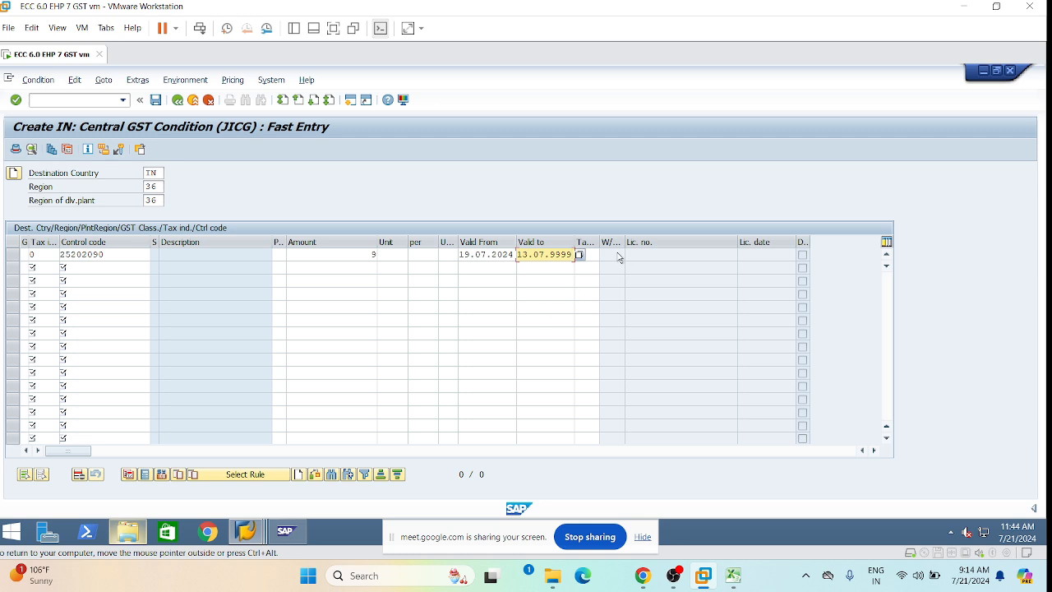
{"action": "left_click", "coordinate": [586, 255]}
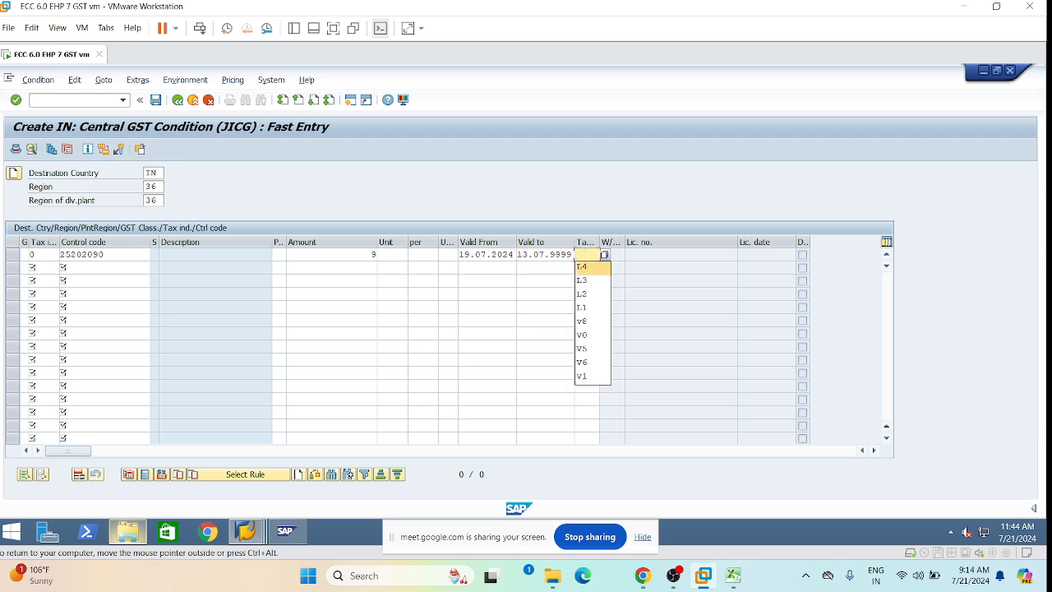
{"action": "left_click", "coordinate": [593, 267]}
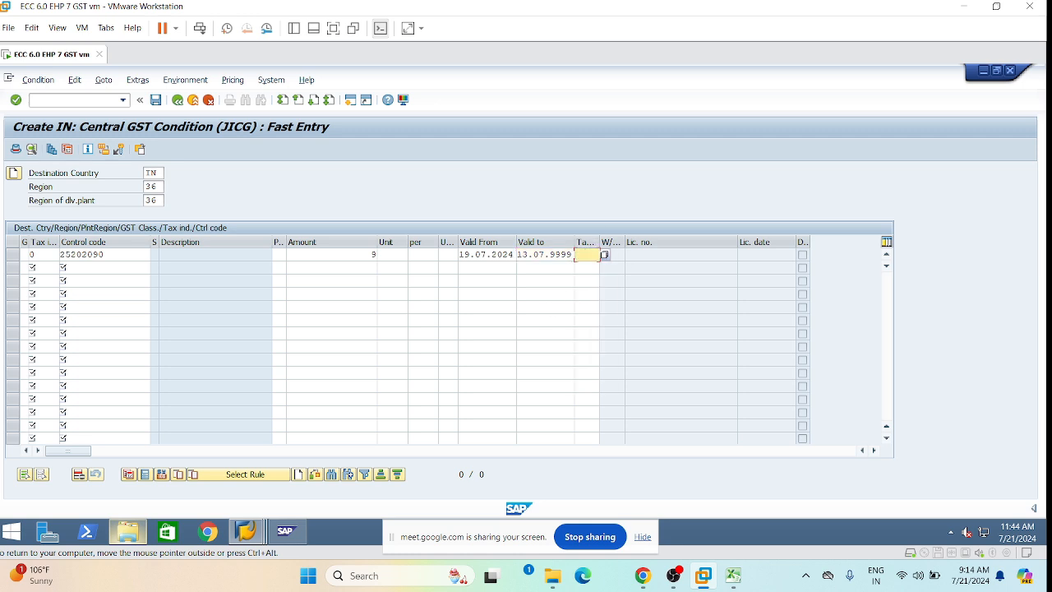
{"action": "type", "text": "L1"}
{"action": "left_click", "coordinate": [403, 306]}
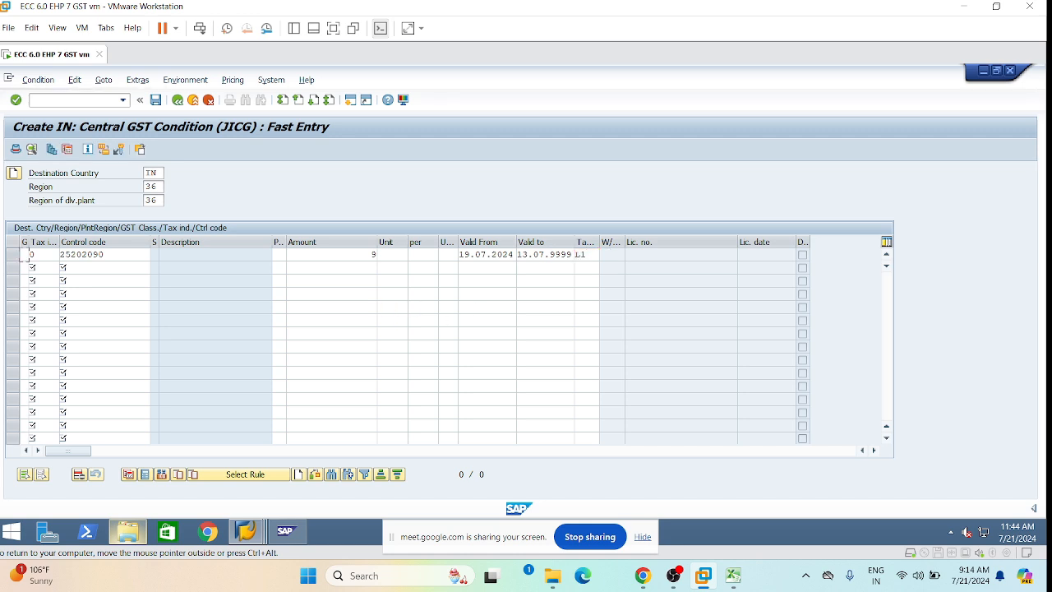
{"action": "key", "text": "Return"}
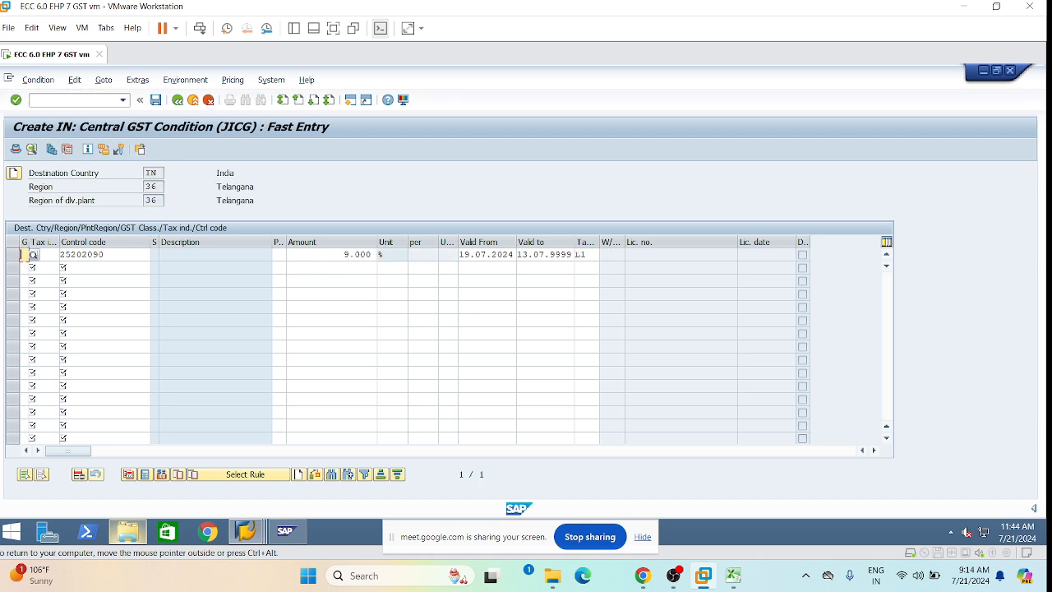
{"action": "key", "text": "Tab"}
{"action": "key", "text": "Tab"}
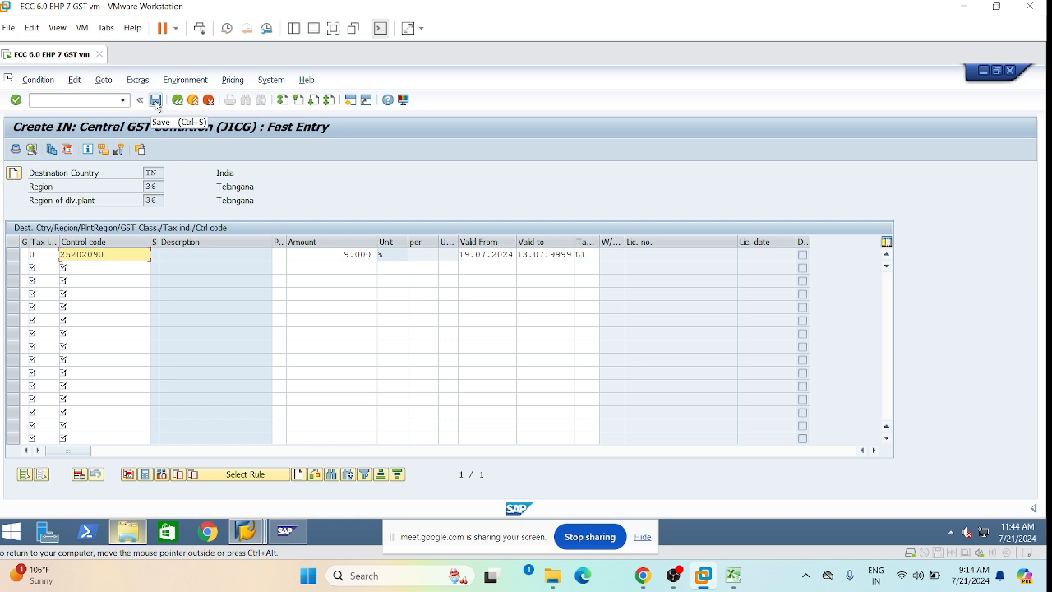
{"action": "left_click", "coordinate": [157, 103]}
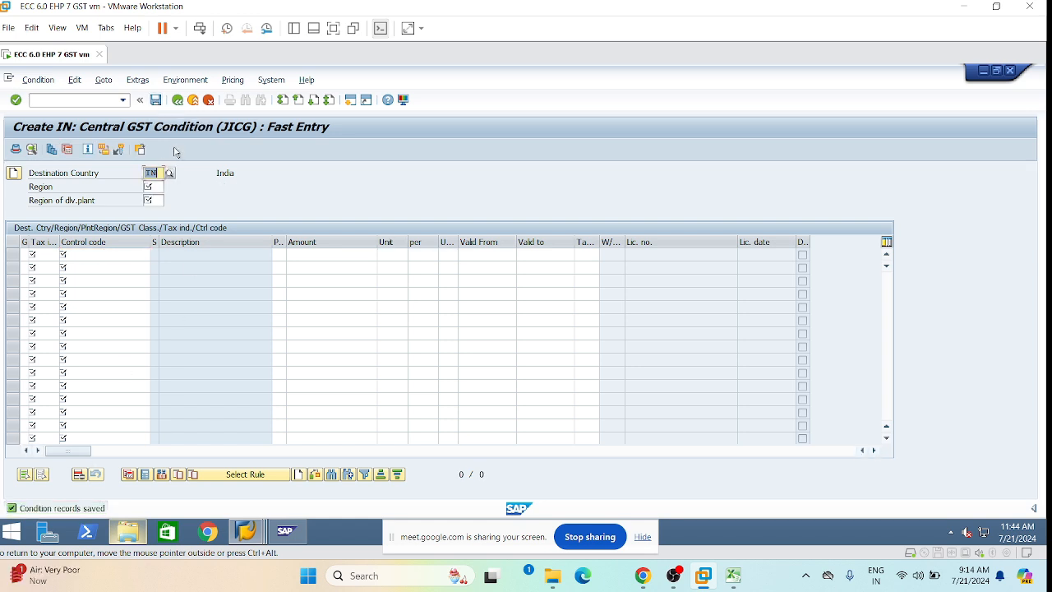
Go back, enter condition type JISG and accept the country/region/tax indicator/control code key combination.
{"action": "left_click", "coordinate": [175, 101]}
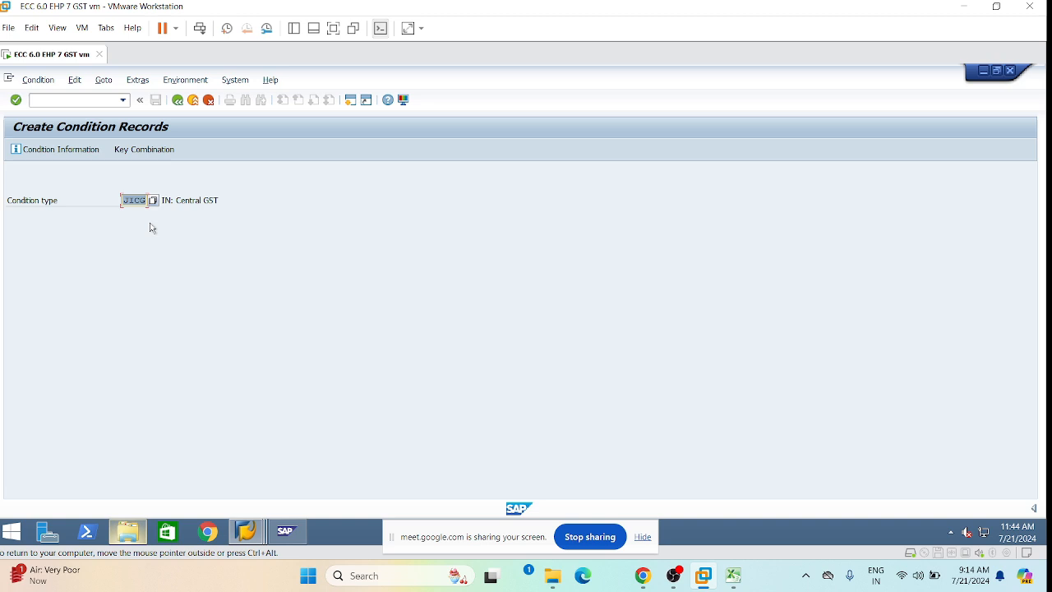
{"action": "type", "text": "JISG"}
{"action": "key", "text": "Return"}
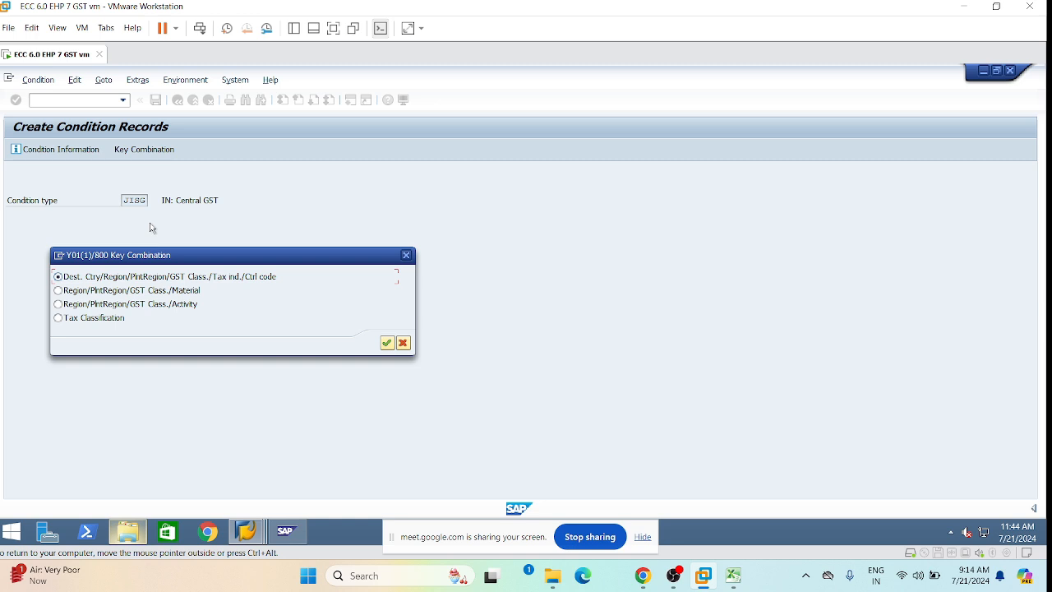
{"action": "left_click_drag", "start_coordinate": [200, 261], "coordinate": [359, 281]}
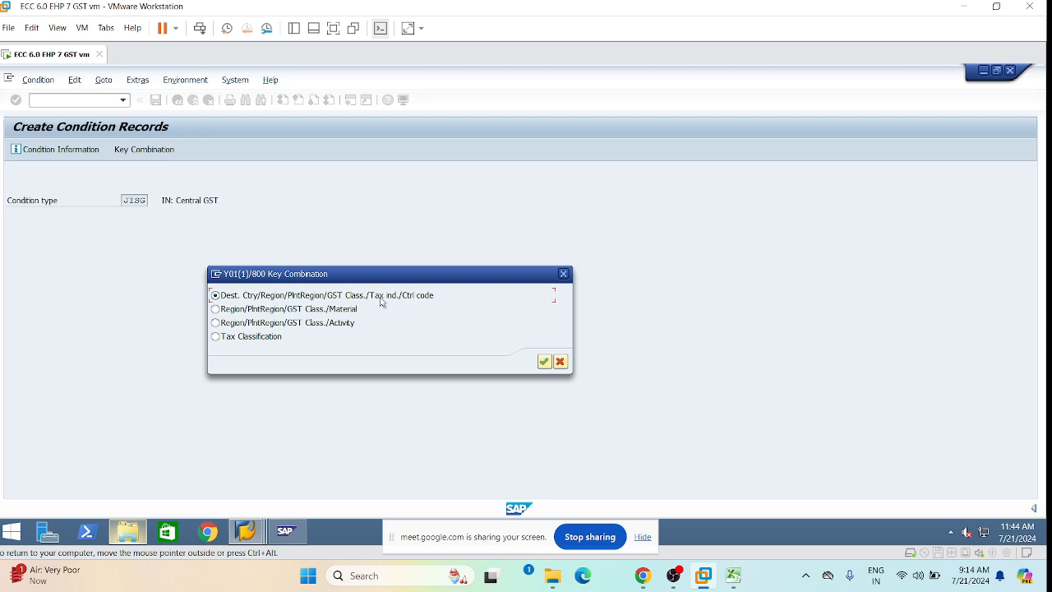
{"action": "left_click", "coordinate": [546, 364]}
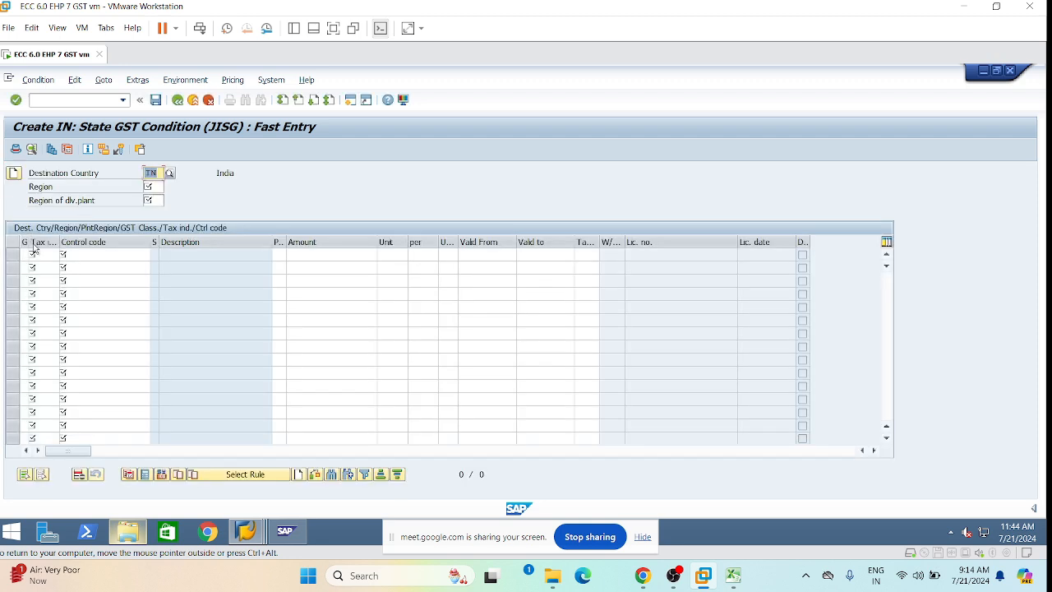
Fill both regions with 36, tax indicator 0 and paste control code 25202090.
{"action": "key", "text": "Tab"}
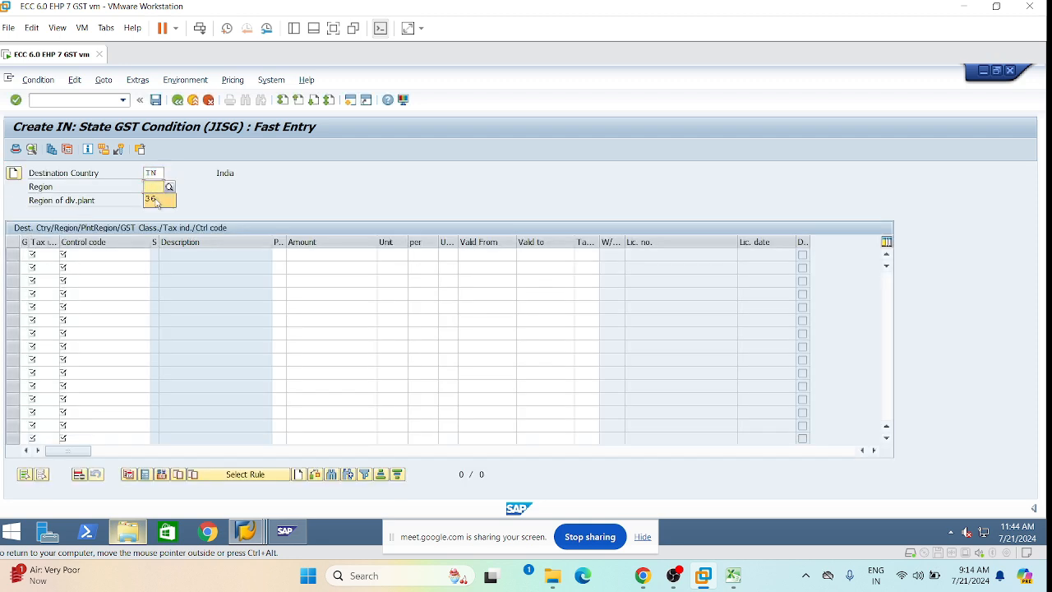
{"action": "left_click", "coordinate": [154, 200]}
{"action": "key", "text": "Tab"}
{"action": "left_click", "coordinate": [154, 215]}
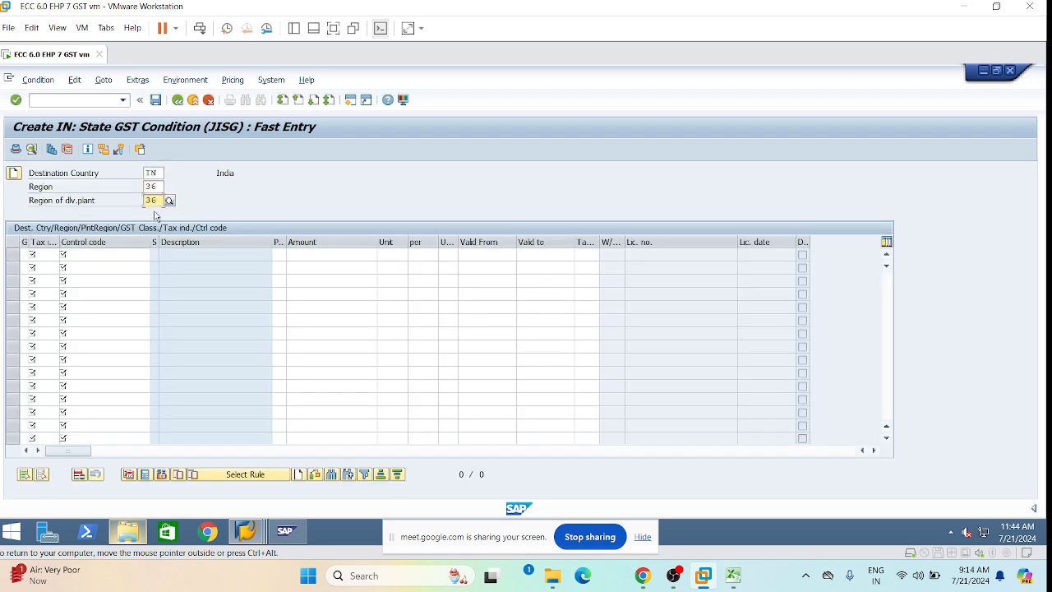
{"action": "key", "text": "Tab"}
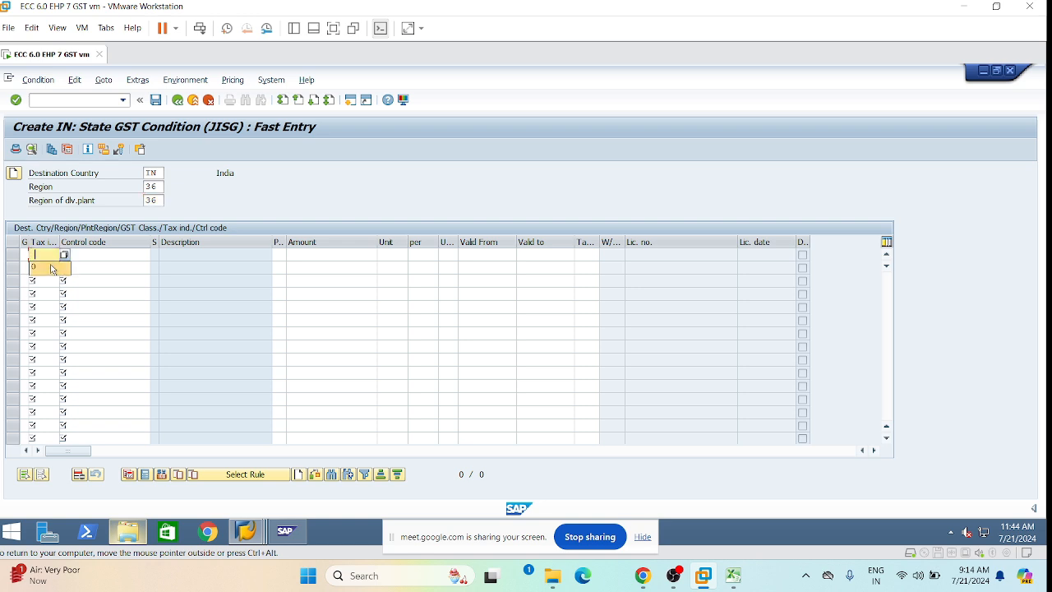
{"action": "type", "text": "0"}
{"action": "key", "text": "Tab"}
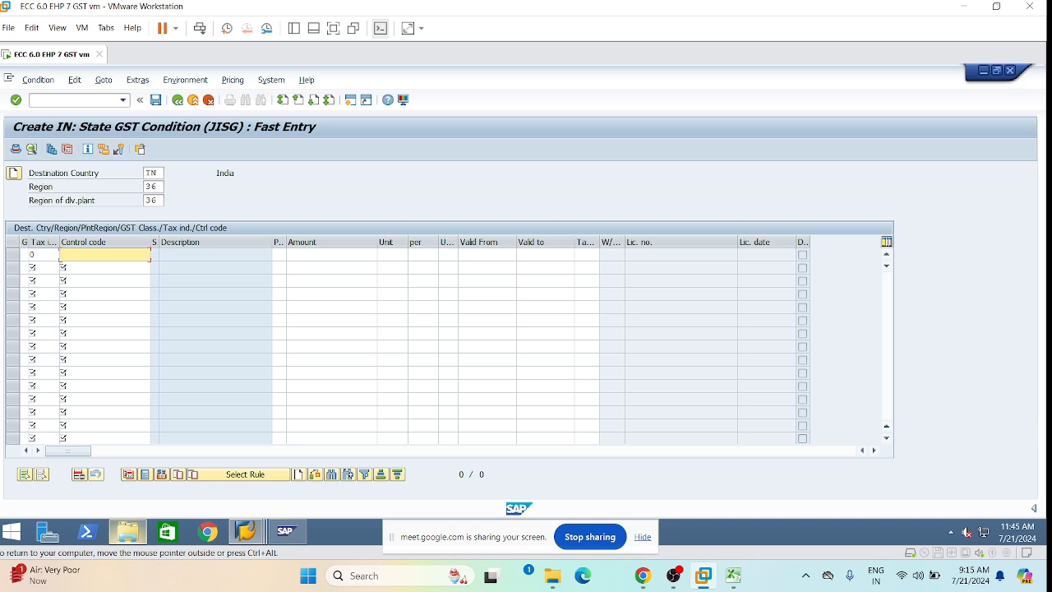
{"action": "type", "text": "25202090"}
{"action": "key", "text": "Tab"}
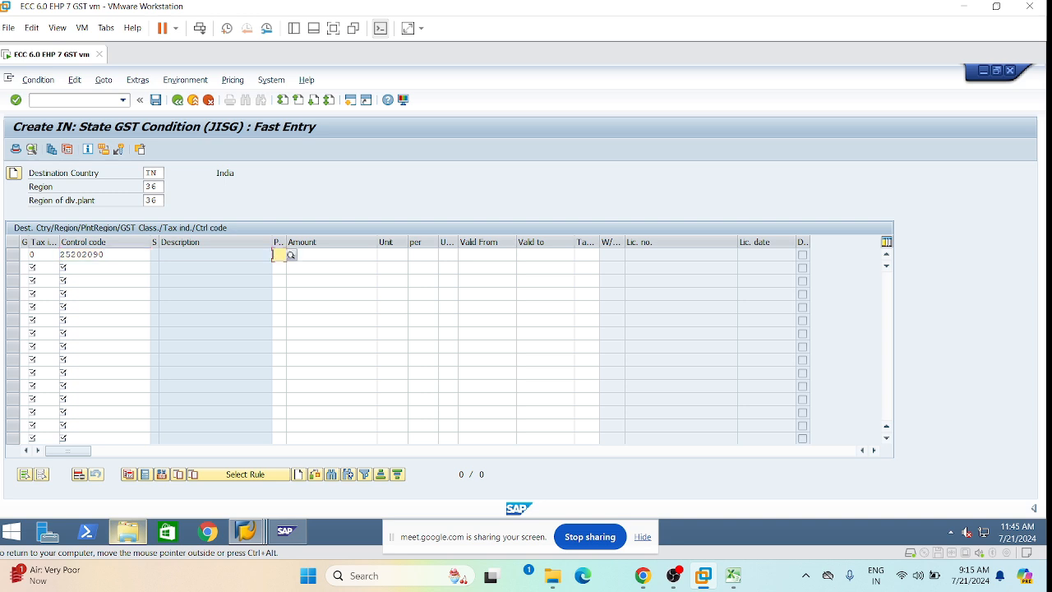
Set amount 9, validity 19.07.2024 to 13.07.9999 and tax code L1, then validate the row.
{"action": "left_click", "coordinate": [337, 254]}
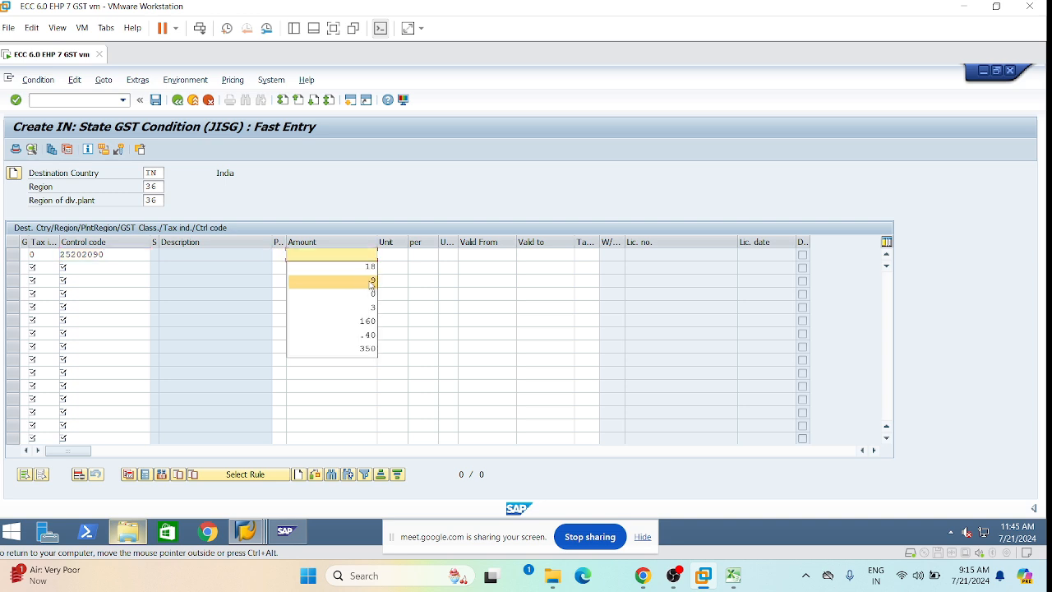
{"action": "left_click", "coordinate": [370, 282]}
{"action": "left_click", "coordinate": [501, 255]}
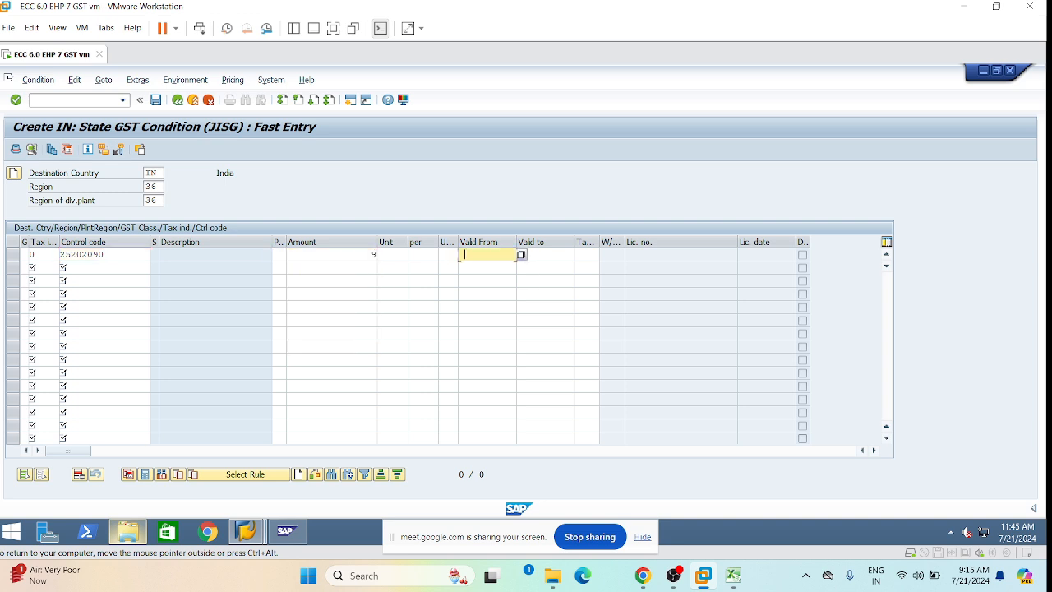
{"action": "left_click", "coordinate": [522, 266]}
{"action": "left_click", "coordinate": [535, 254]}
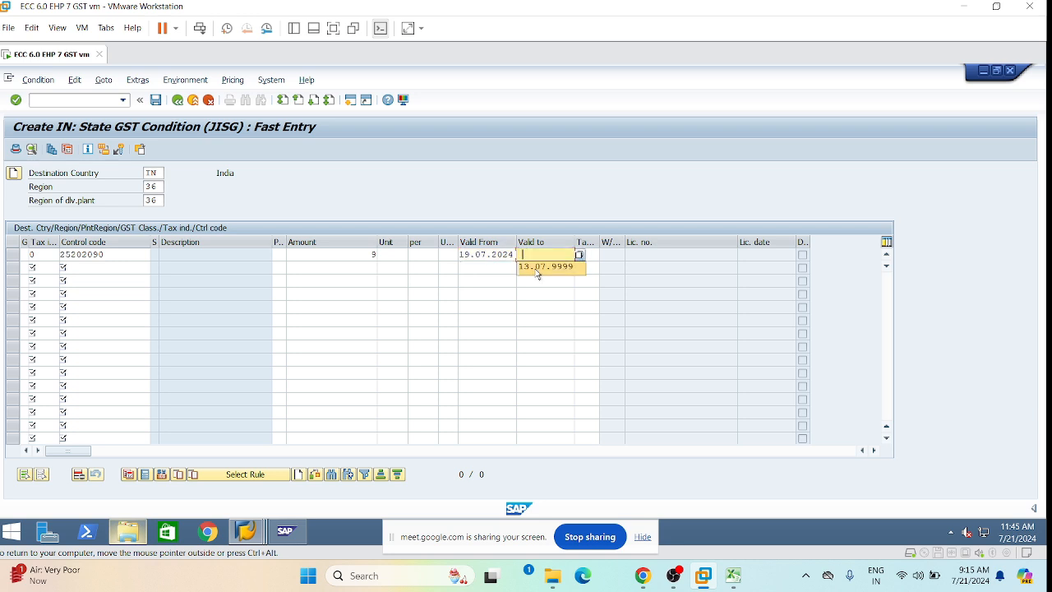
{"action": "left_click", "coordinate": [534, 267]}
{"action": "left_click", "coordinate": [580, 254]}
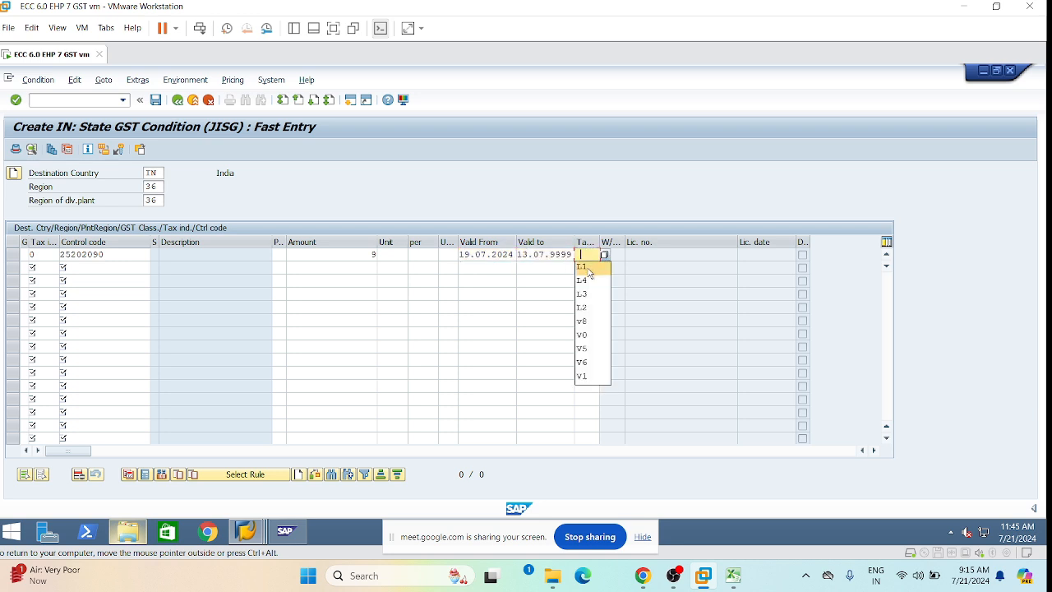
{"action": "left_click", "coordinate": [590, 271]}
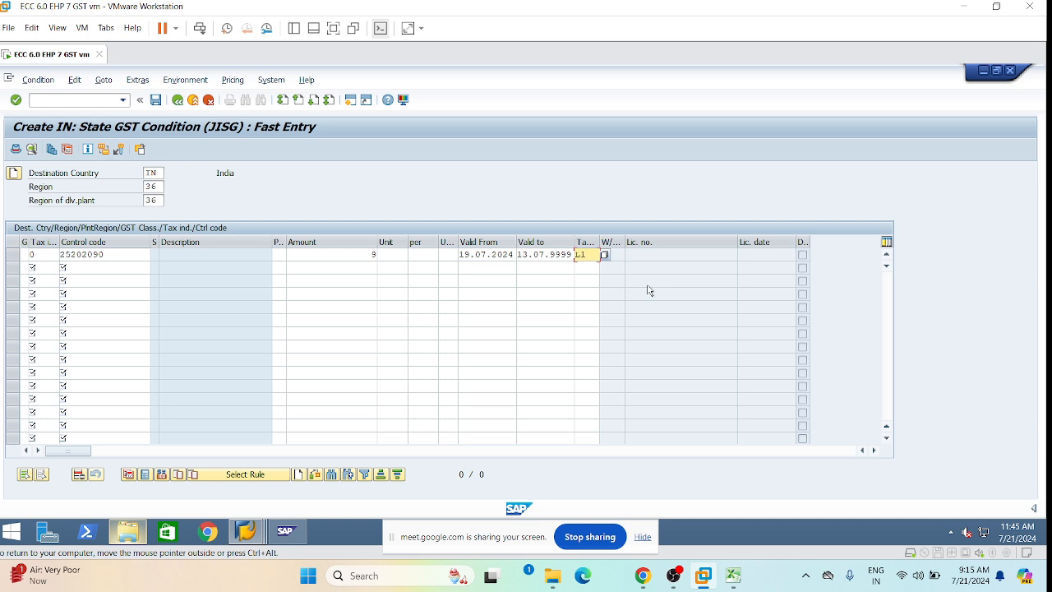
{"action": "key", "text": "Return"}
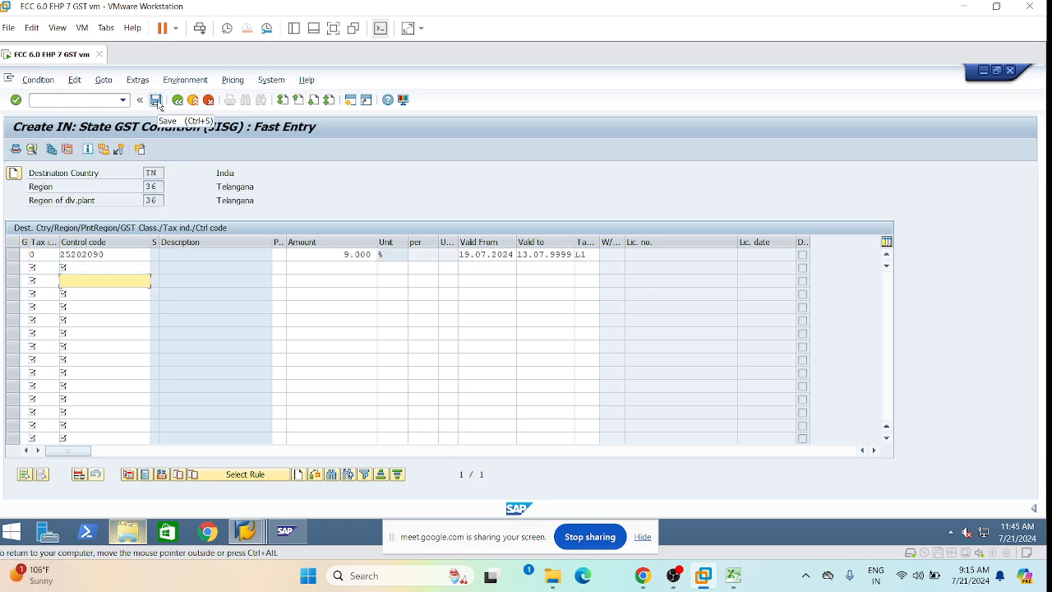
Save the JISG condition records and start purchase order creation (ME21N).
{"action": "left_click", "coordinate": [114, 268]}
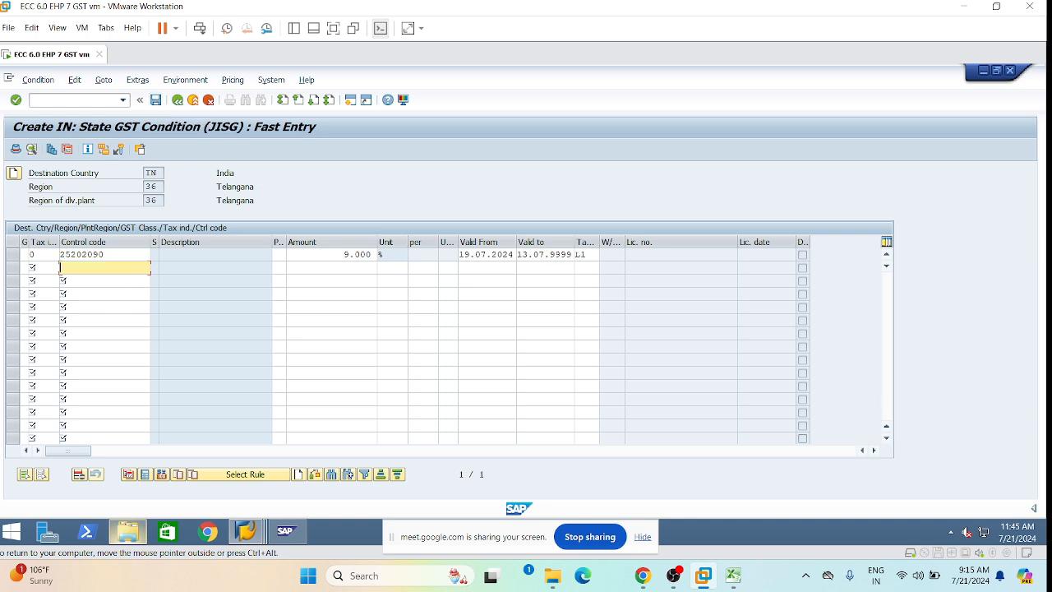
{"action": "left_click", "coordinate": [156, 102]}
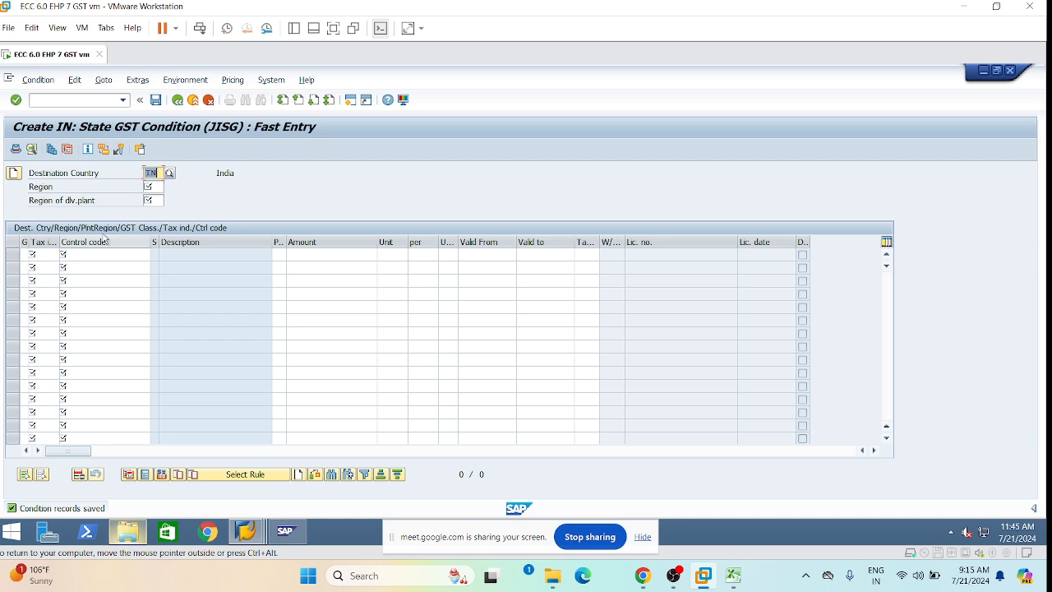
{"action": "left_click", "coordinate": [32, 99]}
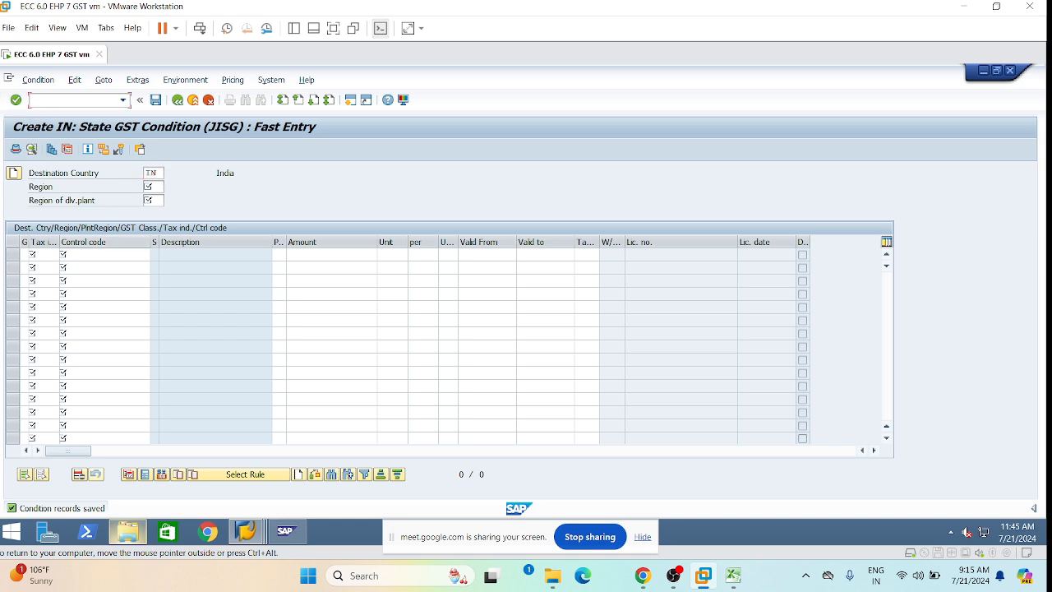
{"action": "type", "text": "/nme21n"}
{"action": "key", "text": "Return"}
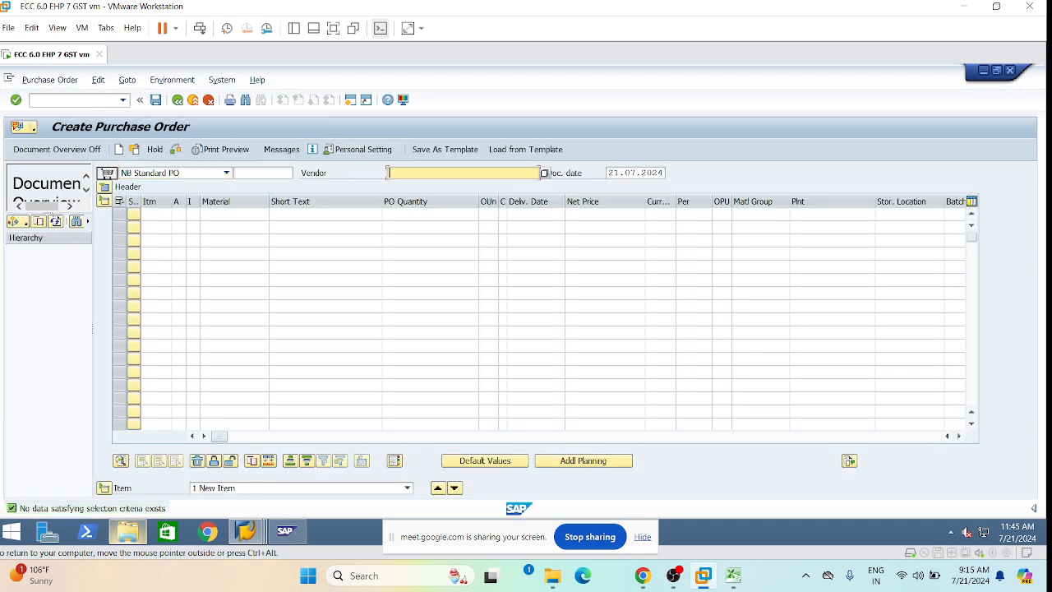
Pick the vendor from recently used entries and load its details.
{"action": "left_click", "coordinate": [399, 173]}
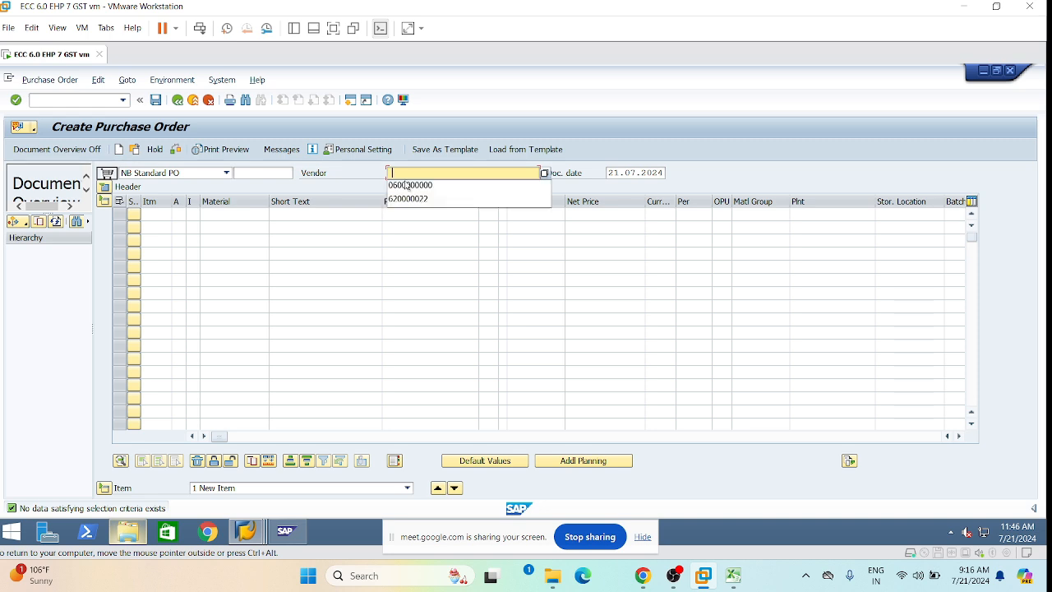
{"action": "left_click", "coordinate": [417, 190]}
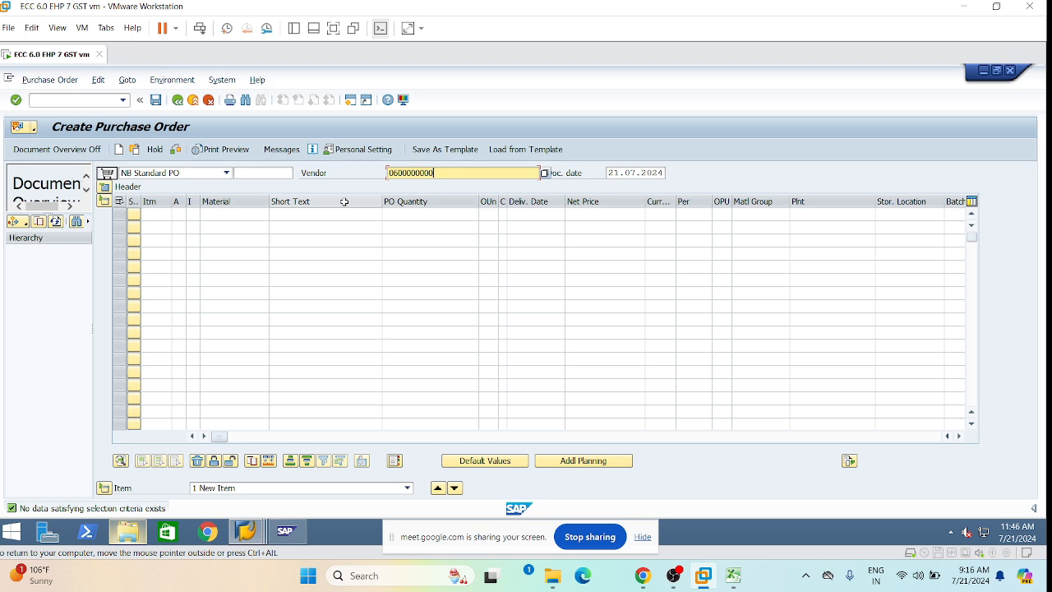
{"action": "key", "text": "Return"}
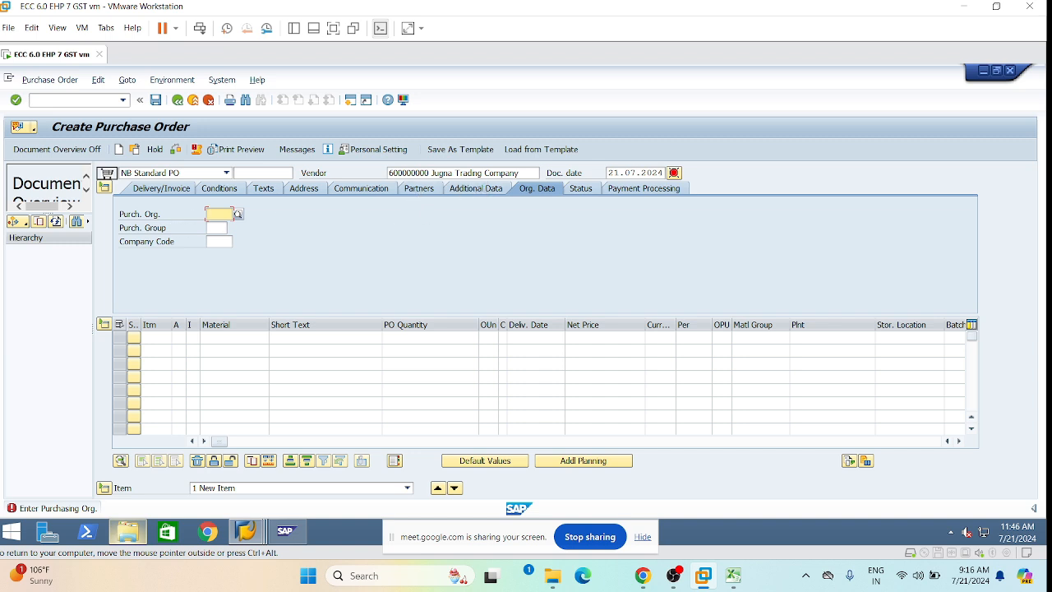
Set purchasing org LPOR, purchasing group LPG and company code L101.
{"action": "double_click", "coordinate": [216, 214]}
{"action": "left_click", "coordinate": [220, 229]}
{"action": "double_click", "coordinate": [217, 227]}
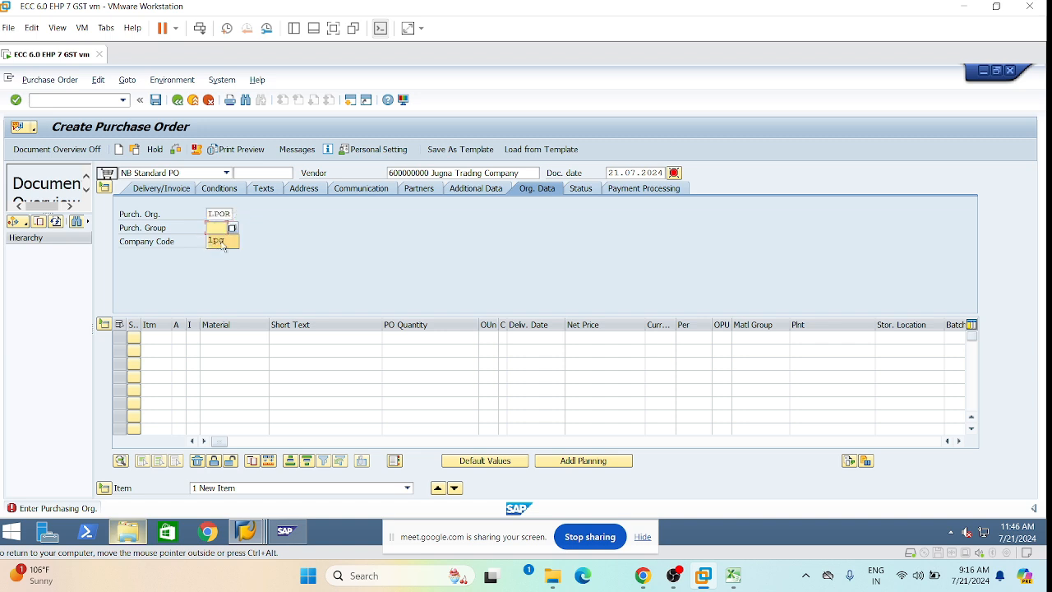
{"action": "left_click", "coordinate": [222, 247]}
{"action": "double_click", "coordinate": [220, 242]}
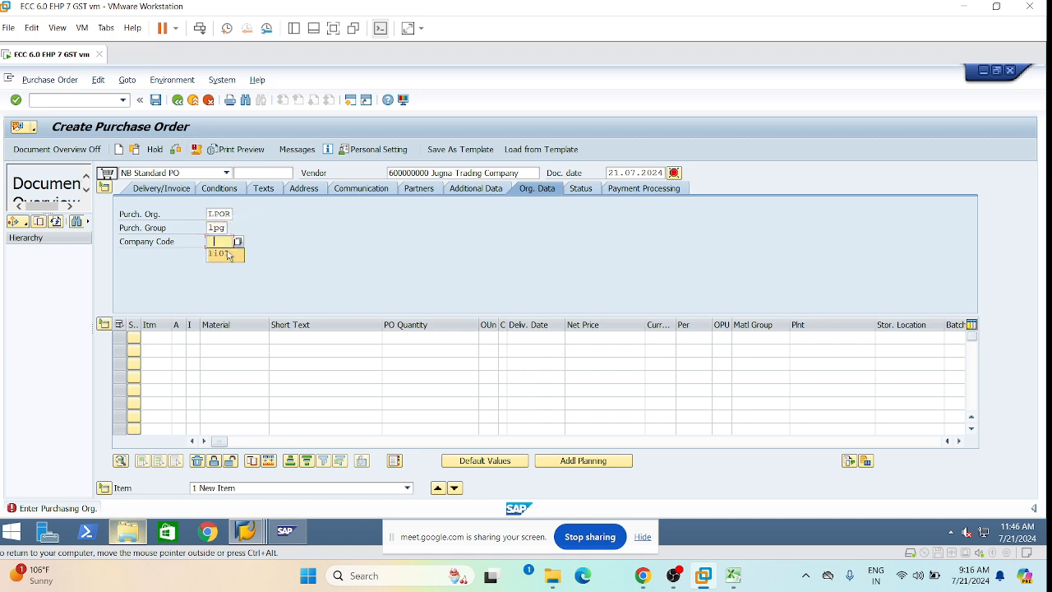
{"action": "left_click", "coordinate": [224, 254]}
{"action": "key", "text": "Return"}
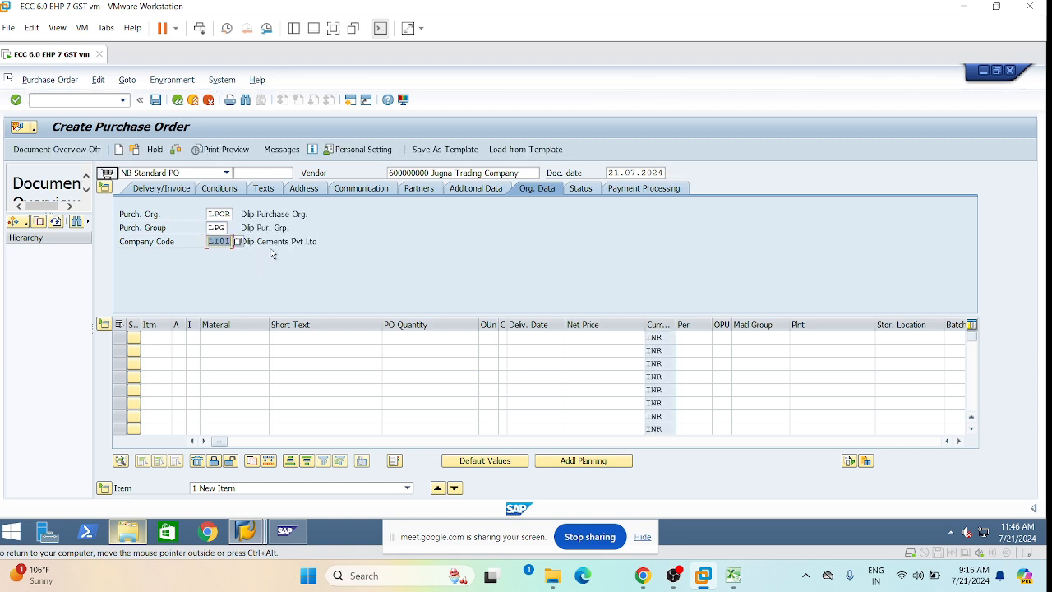
Enter item 10 as material LRM001, quantity 1000 at net price 100.
{"action": "left_click", "coordinate": [276, 228]}
{"action": "left_click", "coordinate": [207, 338]}
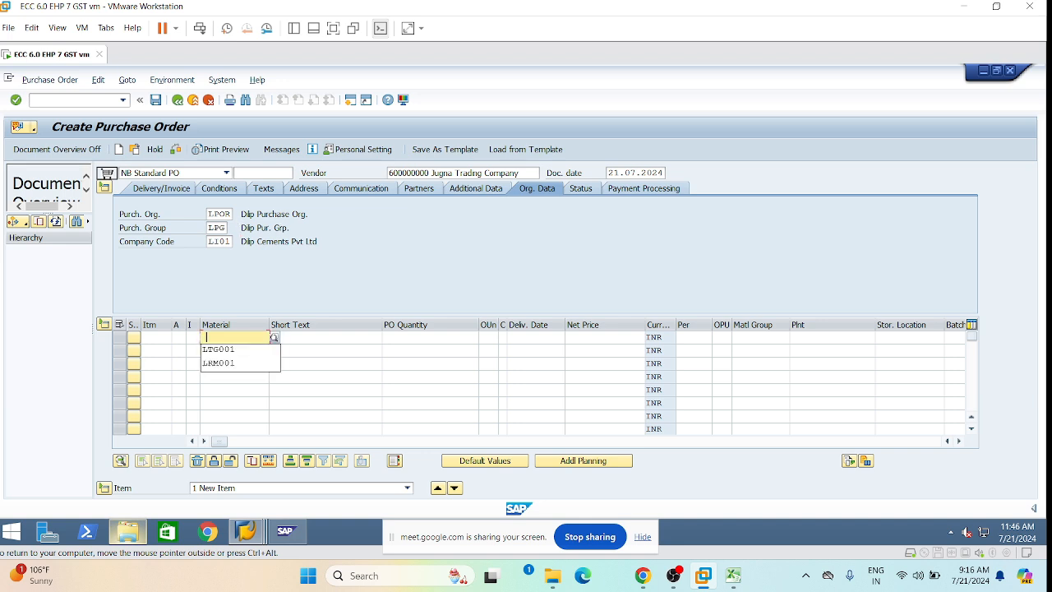
{"action": "left_click", "coordinate": [220, 365]}
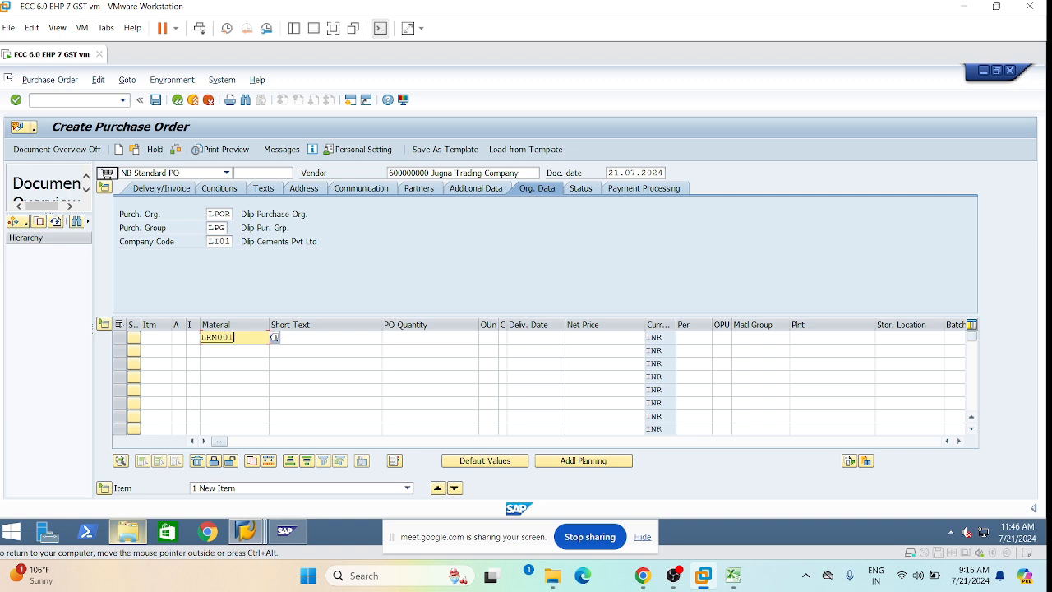
{"action": "left_click", "coordinate": [457, 338]}
{"action": "left_click", "coordinate": [458, 353]}
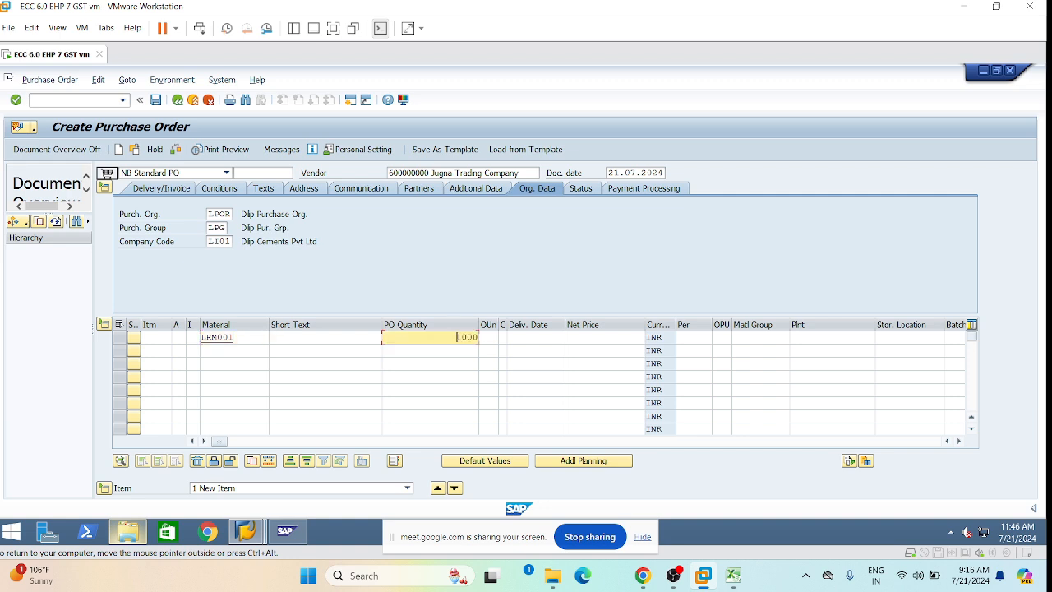
{"action": "left_click", "coordinate": [628, 338]}
{"action": "left_click", "coordinate": [636, 379]}
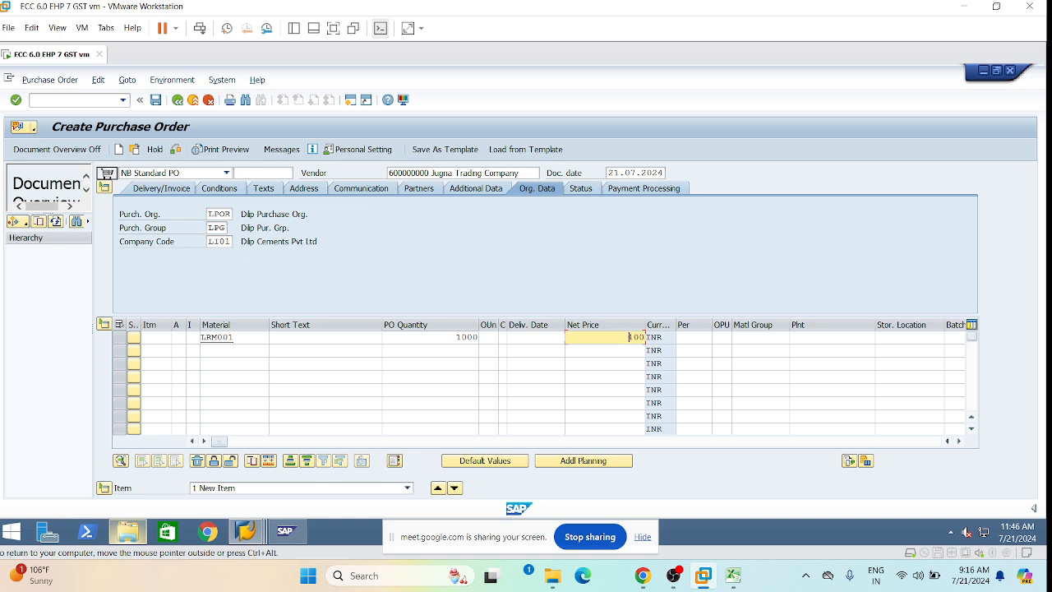
Assign plant LMp1 and storage location LM1R to the item and validate it.
{"action": "left_click", "coordinate": [830, 337]}
{"action": "left_click", "coordinate": [816, 361]}
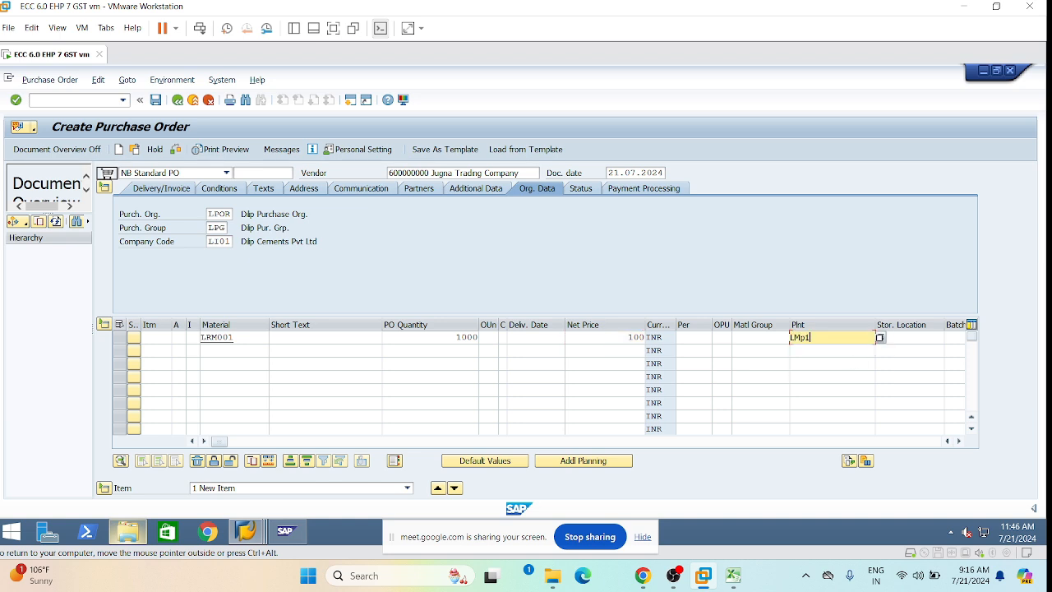
{"action": "left_click", "coordinate": [909, 338]}
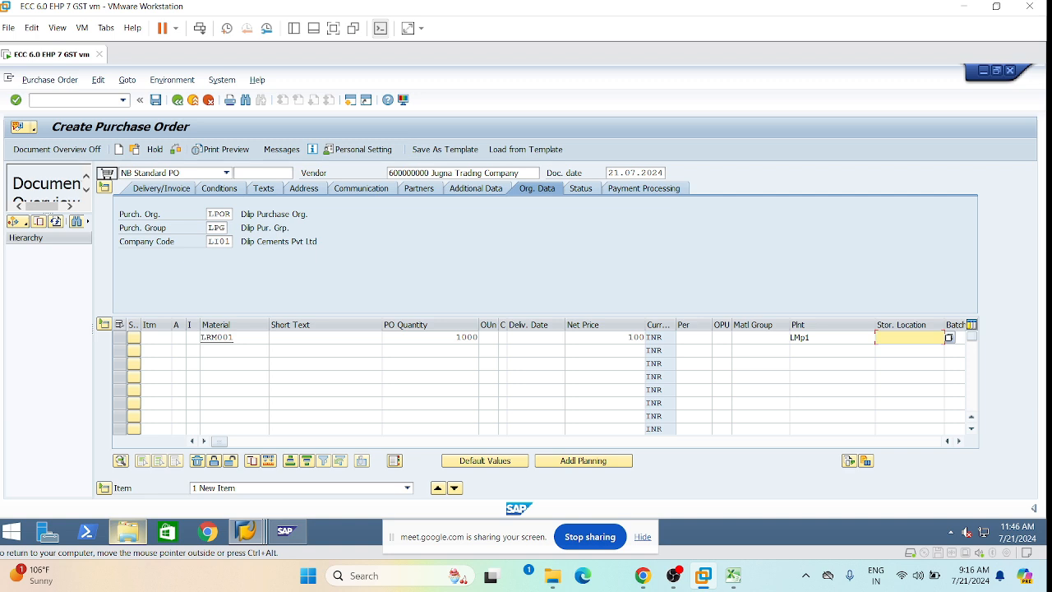
{"action": "left_click", "coordinate": [875, 337]}
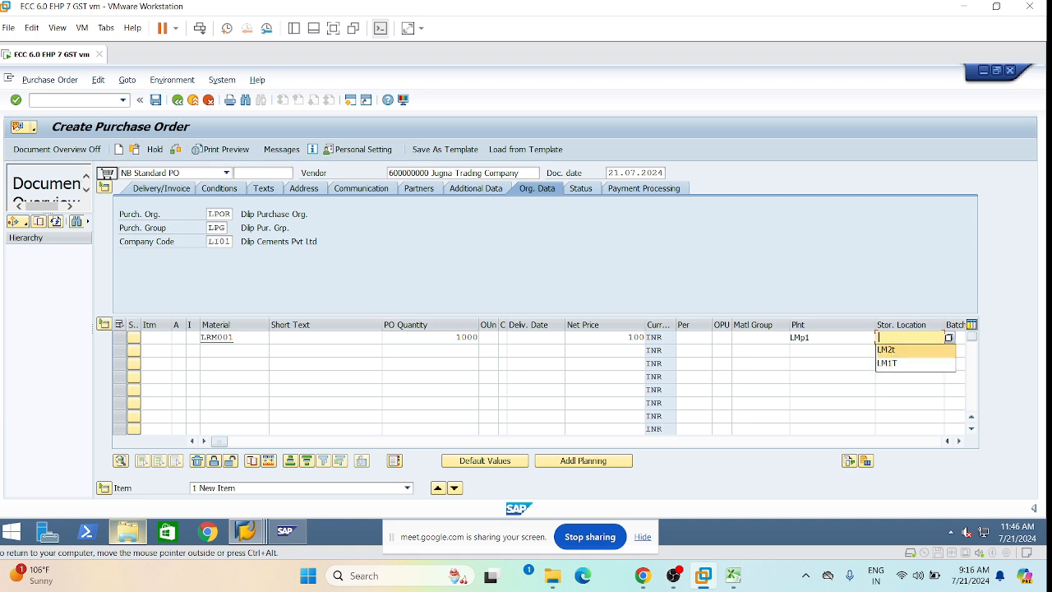
{"action": "left_click", "coordinate": [894, 362]}
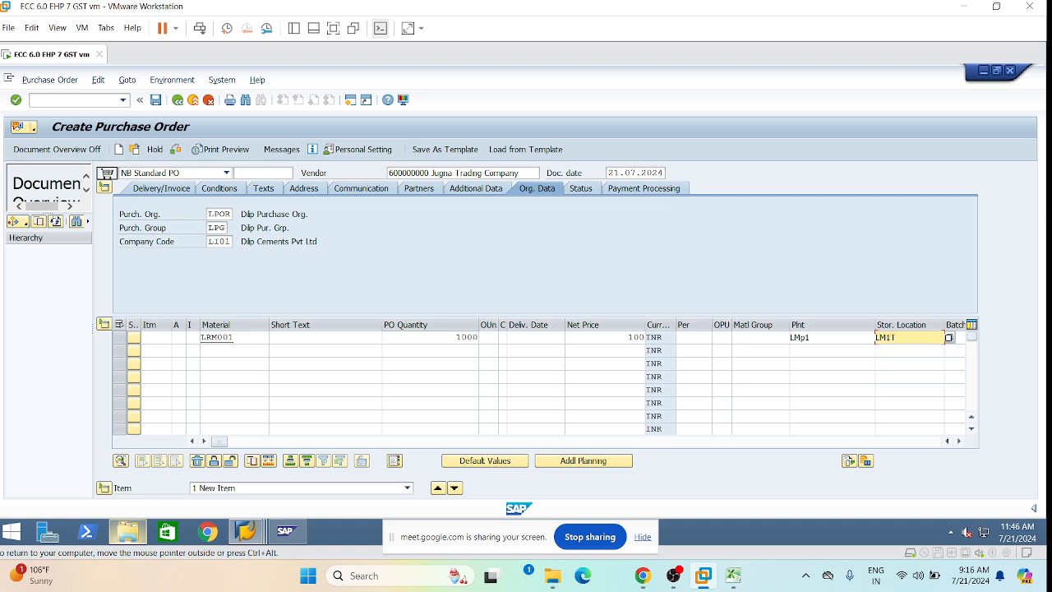
{"action": "type", "text": "R"}
{"action": "left_click", "coordinate": [270, 375]}
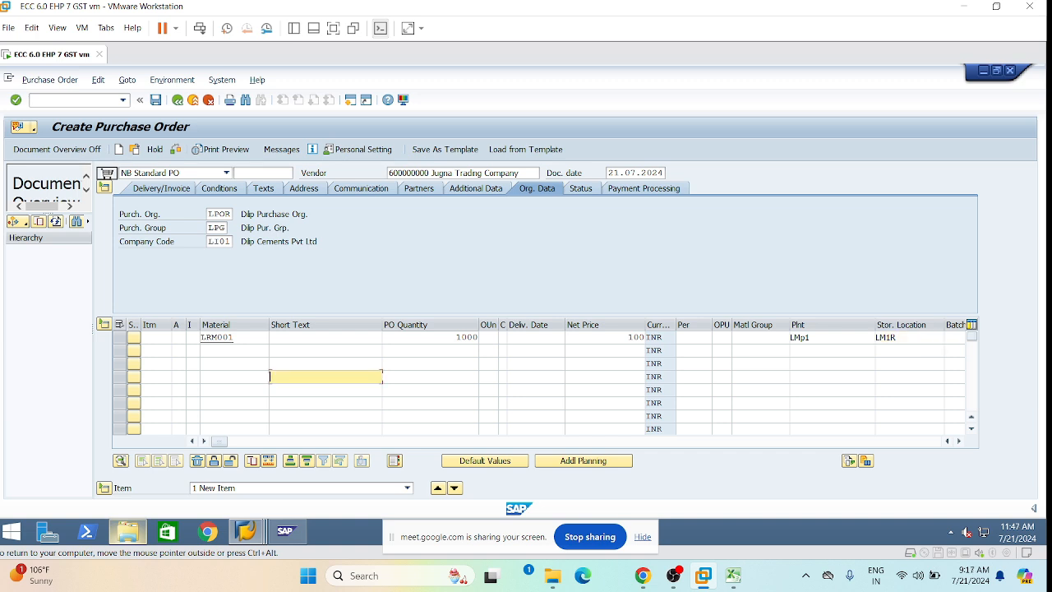
{"action": "key", "text": "Return"}
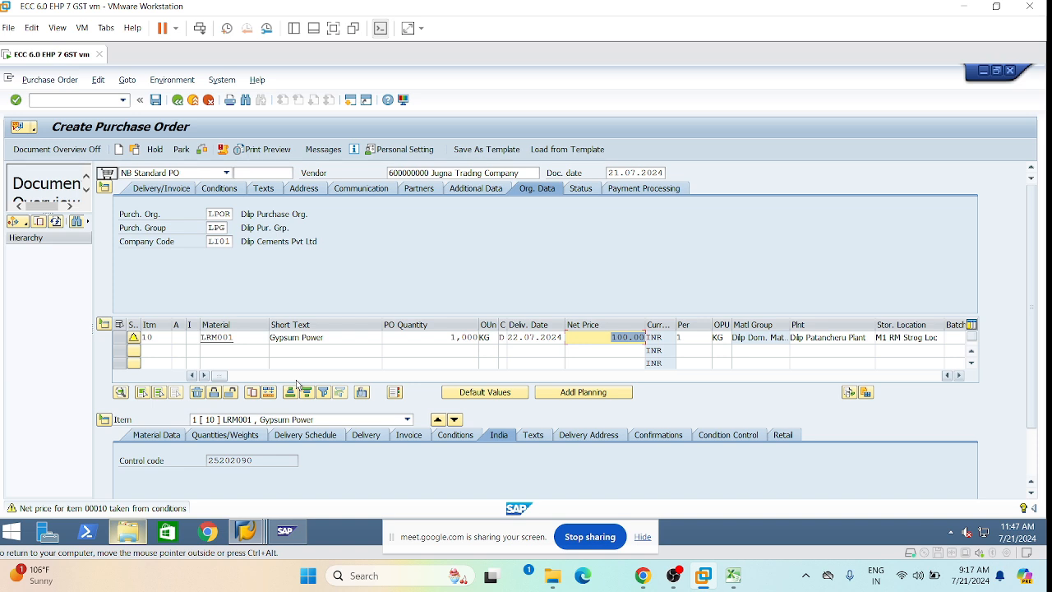
Show item 10's invoice details and place the cursor in the Tax code field for L1.
{"action": "left_click", "coordinate": [507, 350]}
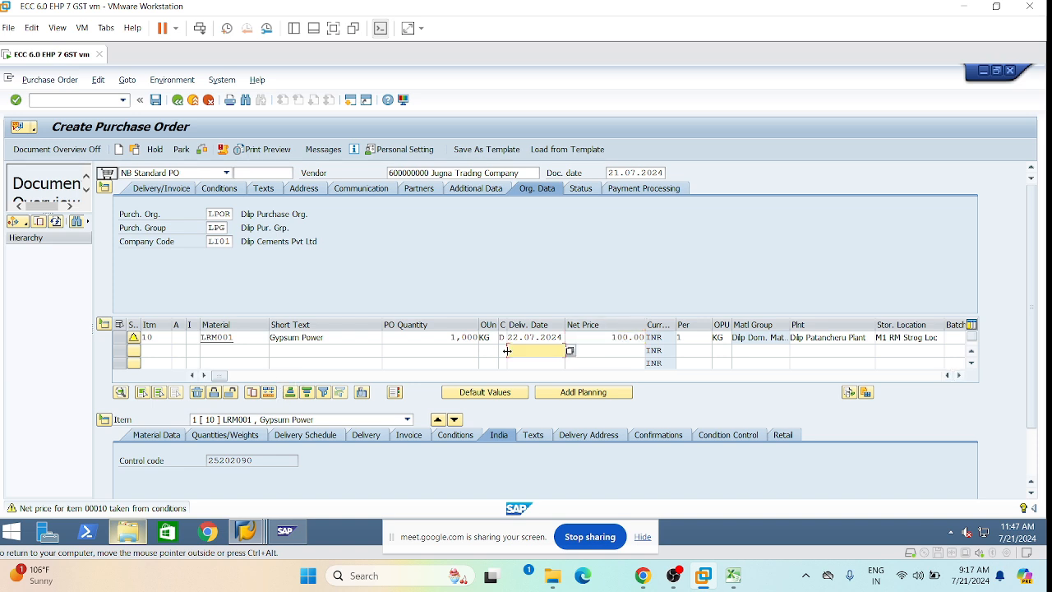
{"action": "left_click", "coordinate": [477, 350]}
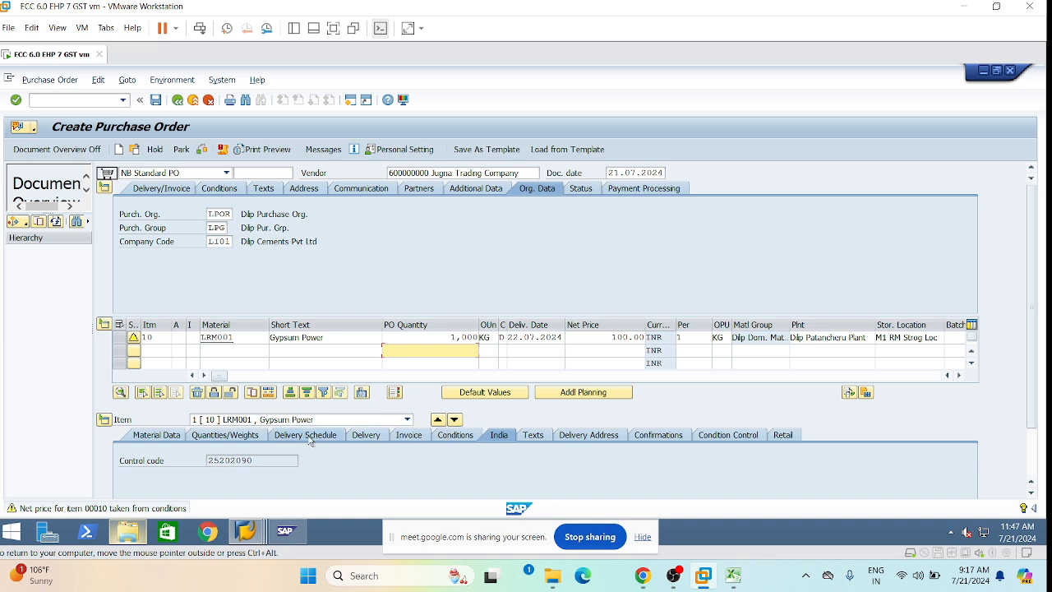
{"action": "left_click", "coordinate": [409, 438]}
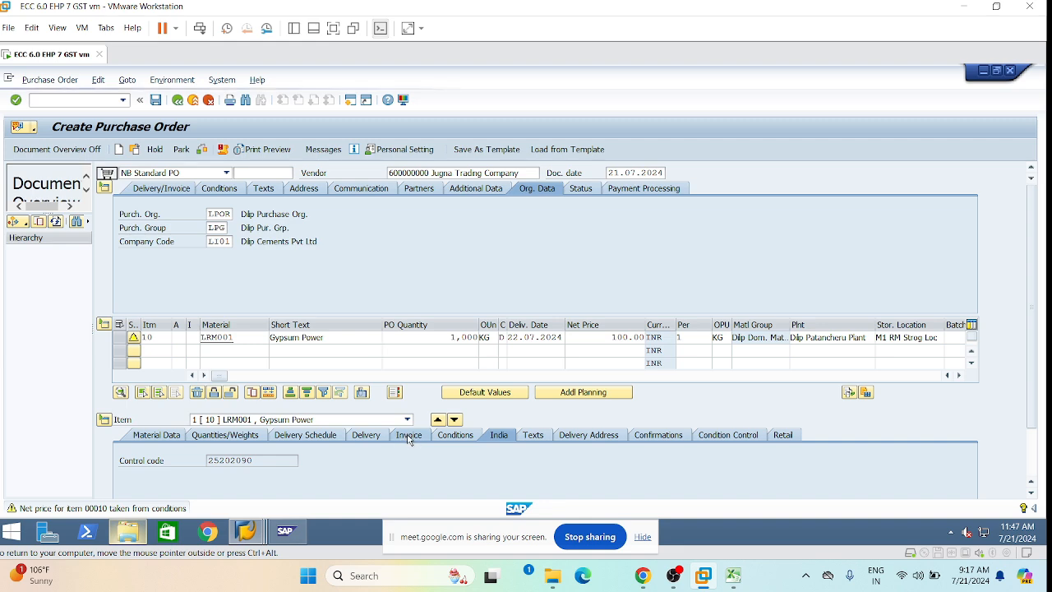
{"action": "left_click", "coordinate": [1031, 492]}
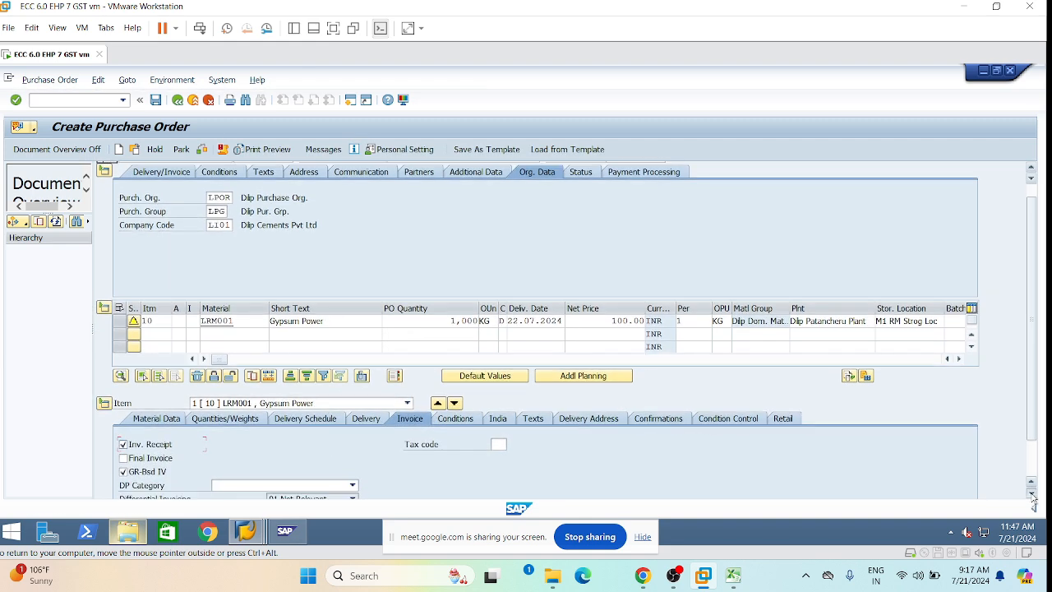
{"action": "left_click", "coordinate": [1031, 494]}
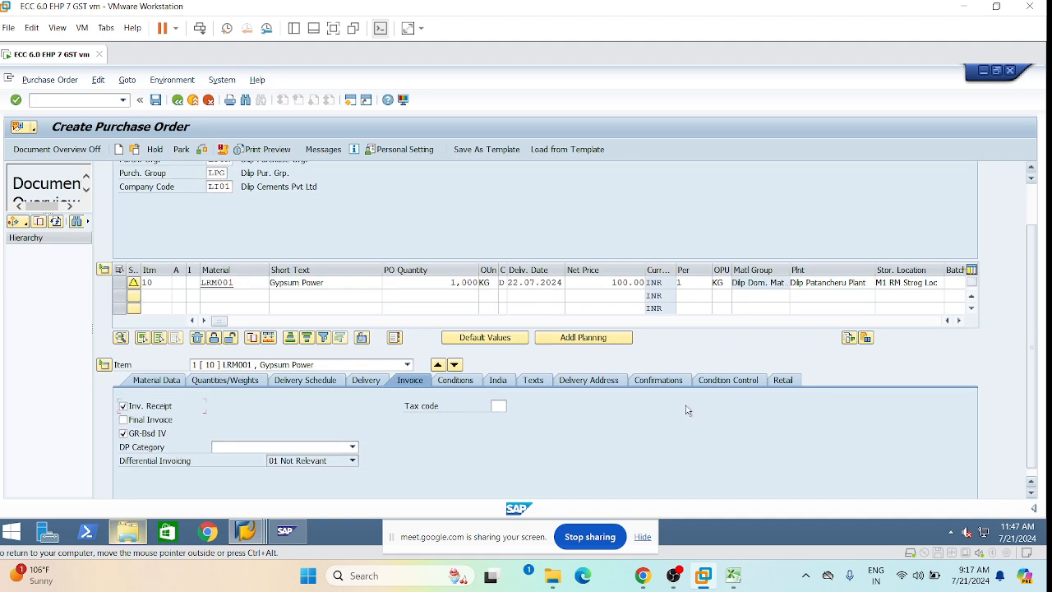
{"action": "left_click", "coordinate": [498, 405]}
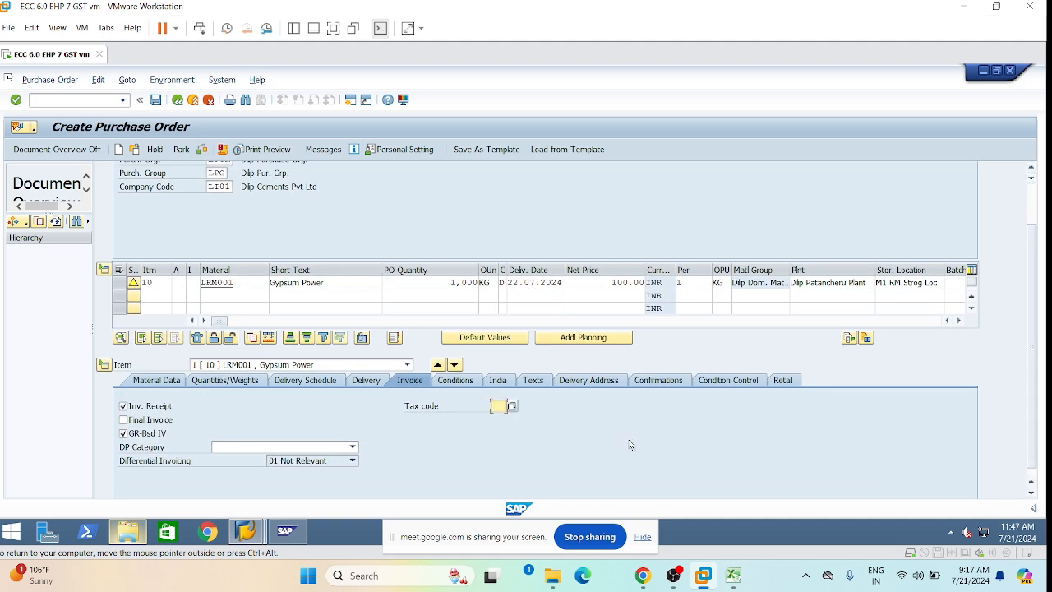
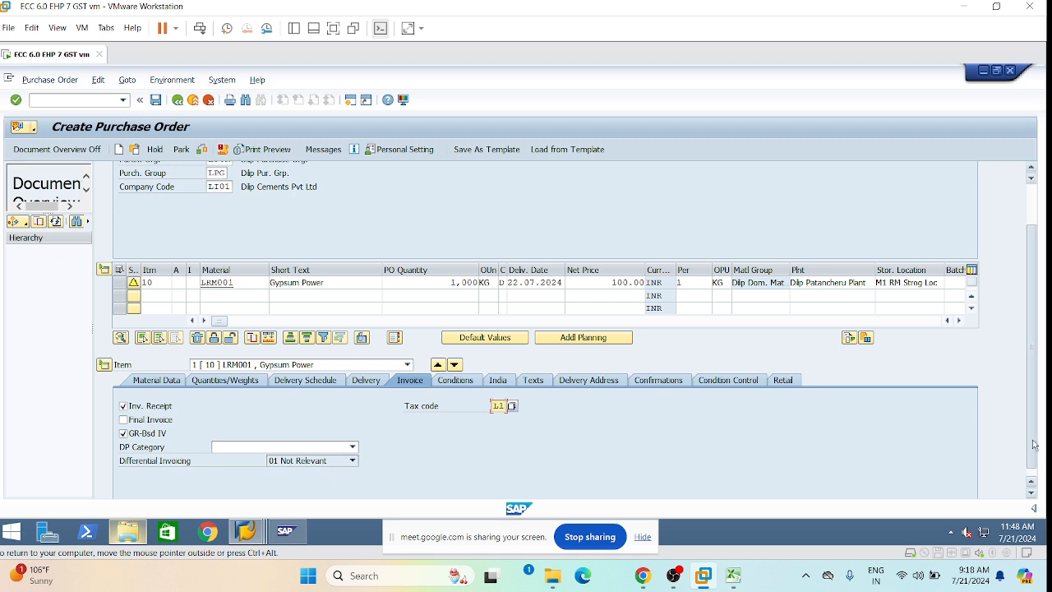
Make item 10's down payment mandatory (category M) with a 40% down payment.
{"action": "scroll", "coordinate": [1033, 470], "scroll_direction": "down", "scroll_amount": 1}
{"action": "scroll", "coordinate": [1033, 470], "scroll_direction": "down", "scroll_amount": 1}
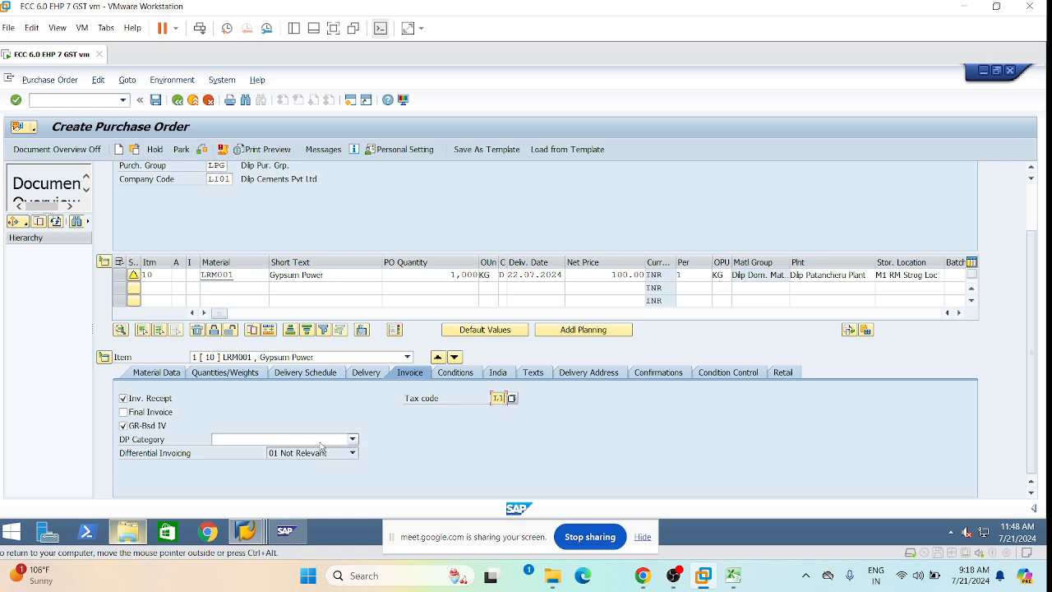
{"action": "left_click", "coordinate": [353, 439]}
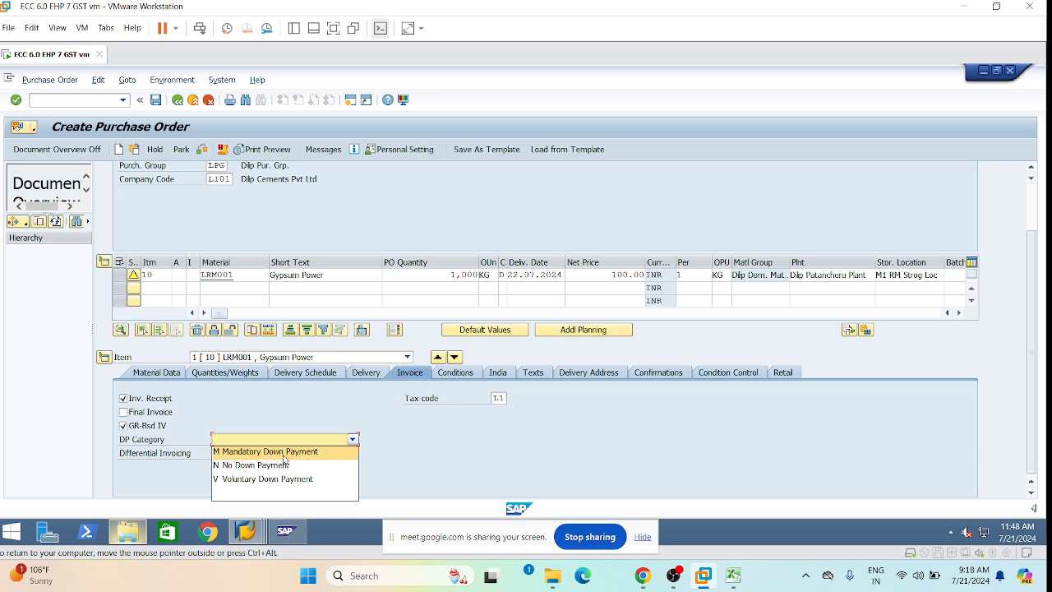
{"action": "left_click", "coordinate": [311, 451]}
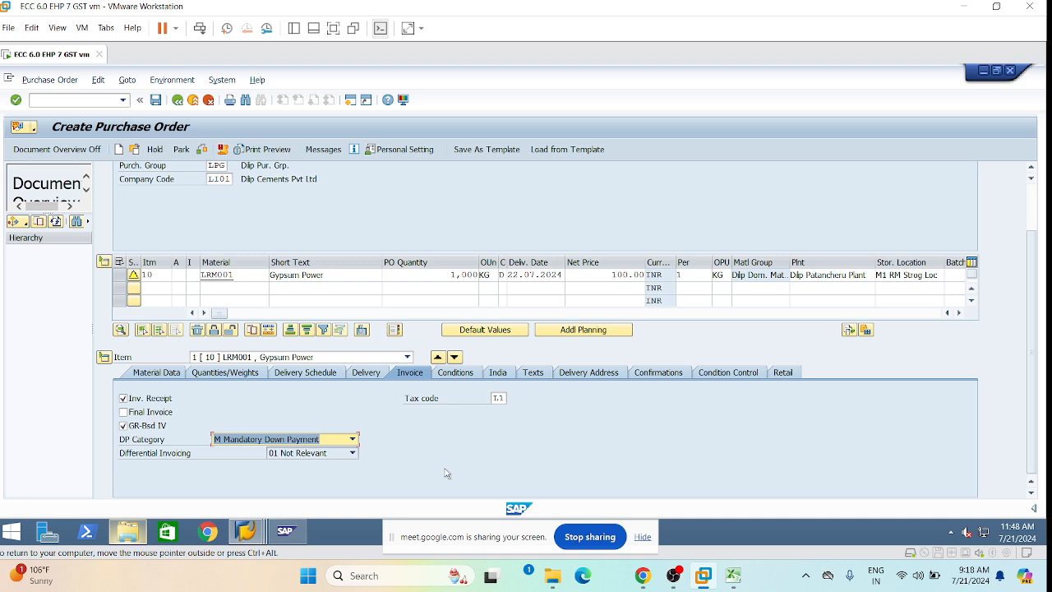
{"action": "key", "text": "Return"}
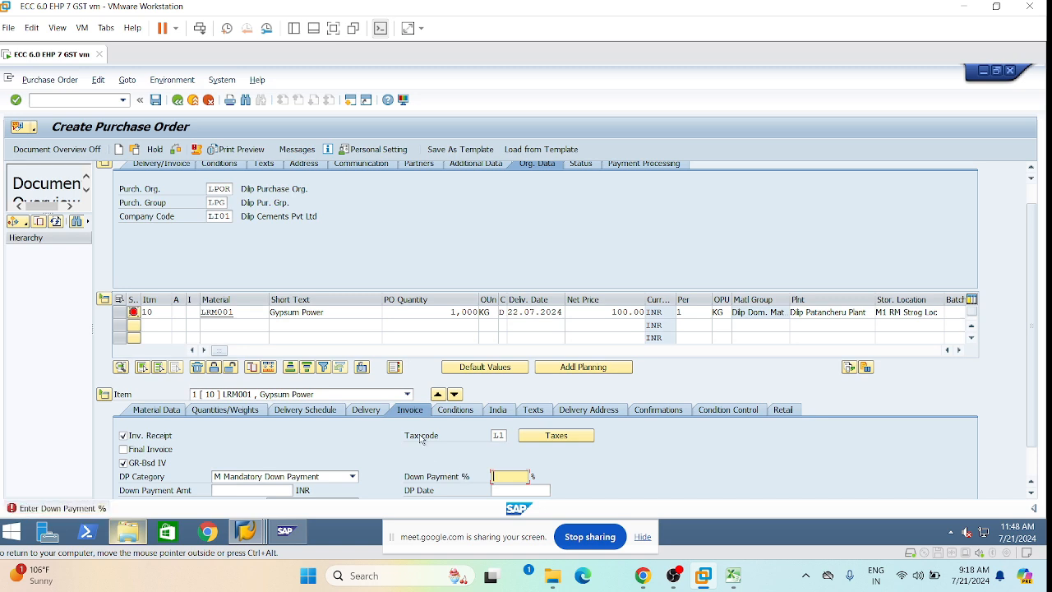
{"action": "scroll", "coordinate": [435, 439], "scroll_direction": "down", "scroll_amount": 2}
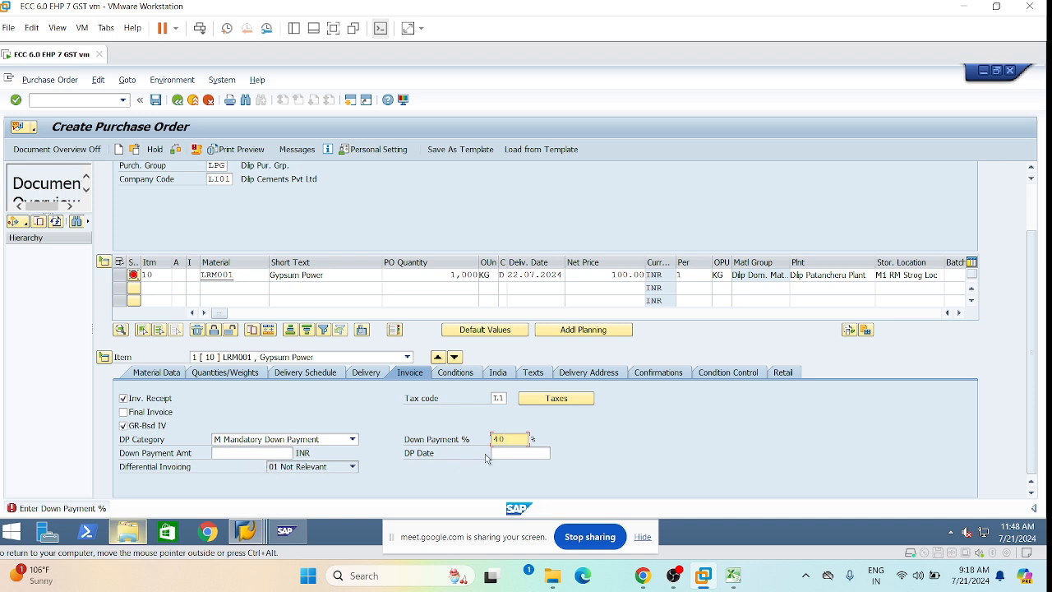
{"action": "key", "text": "Tab"}
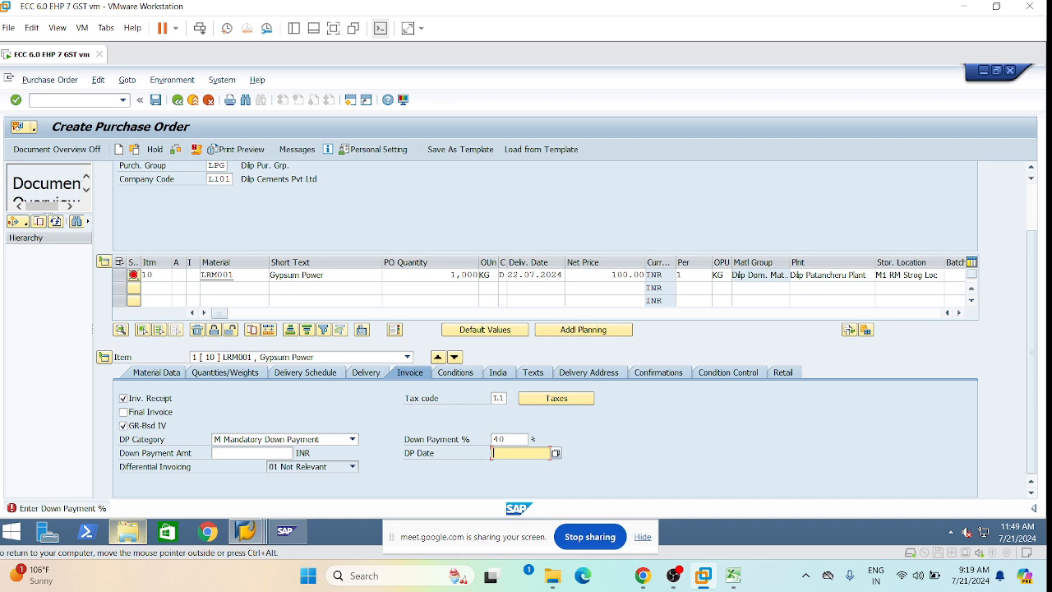
Set the DP Date to 21.07.2024 and clear the Down Payment %.
{"action": "left_click", "coordinate": [556, 454]}
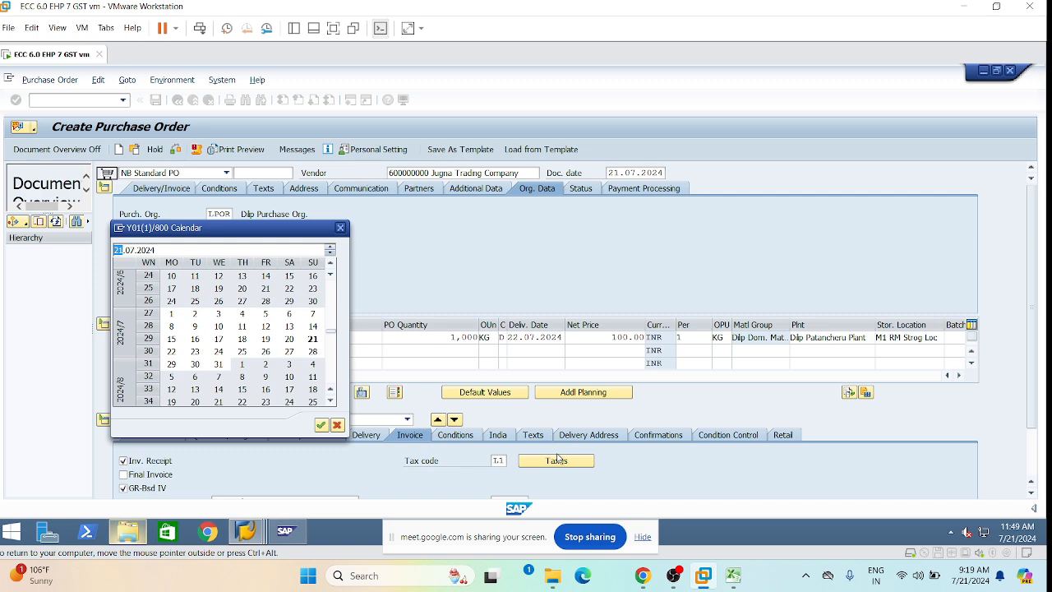
{"action": "double_click", "coordinate": [313, 341]}
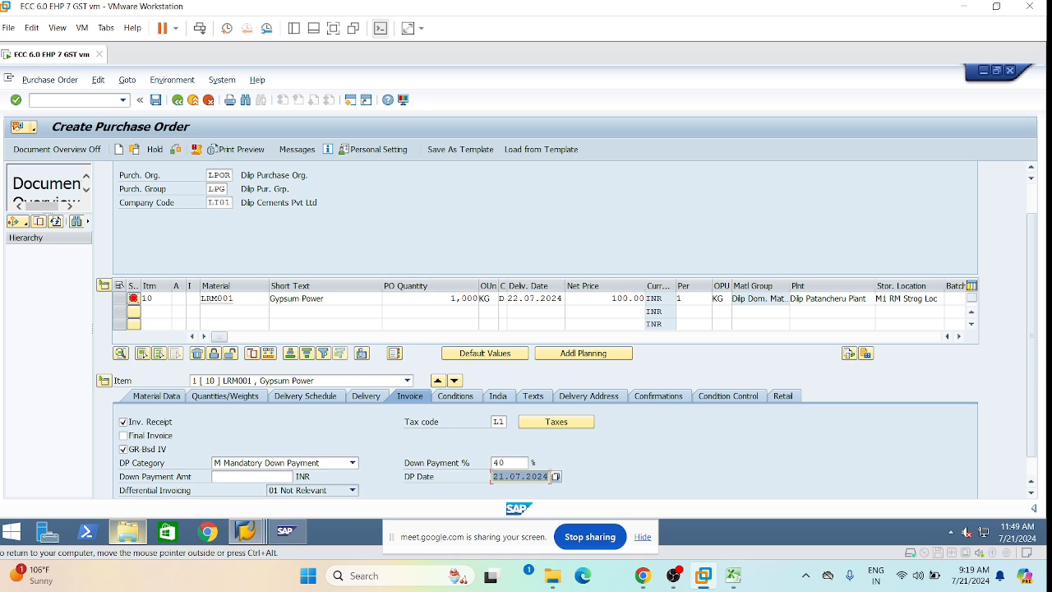
{"action": "left_click_drag", "start_coordinate": [508, 463], "coordinate": [493, 463]}
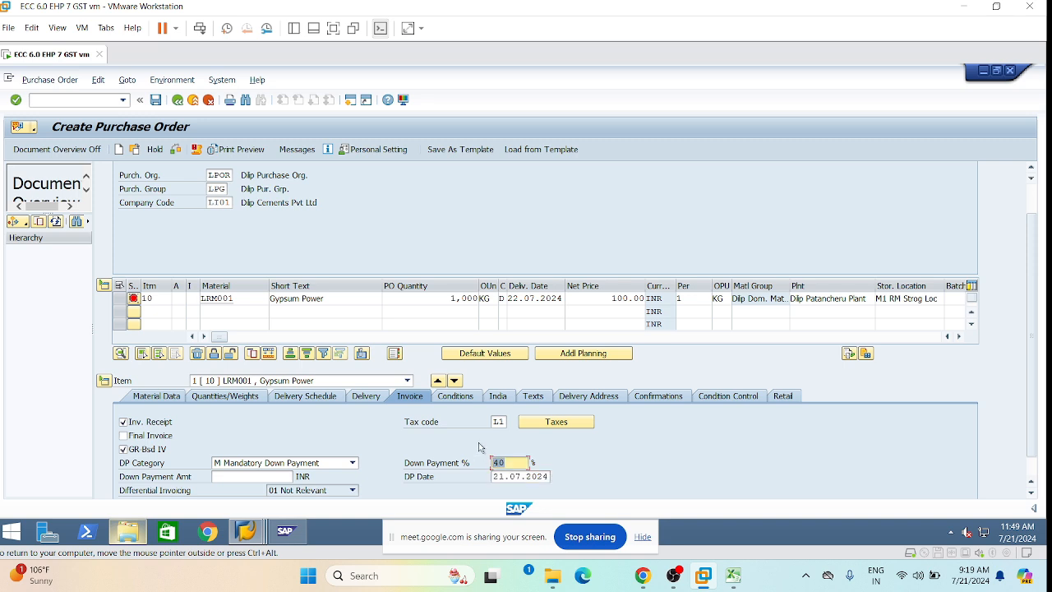
{"action": "key", "text": "BackSpace"}
Enter a down payment amount of 40,000.00 INR for item 10.
{"action": "left_click", "coordinate": [213, 477]}
{"action": "type", "text": "40,0"}
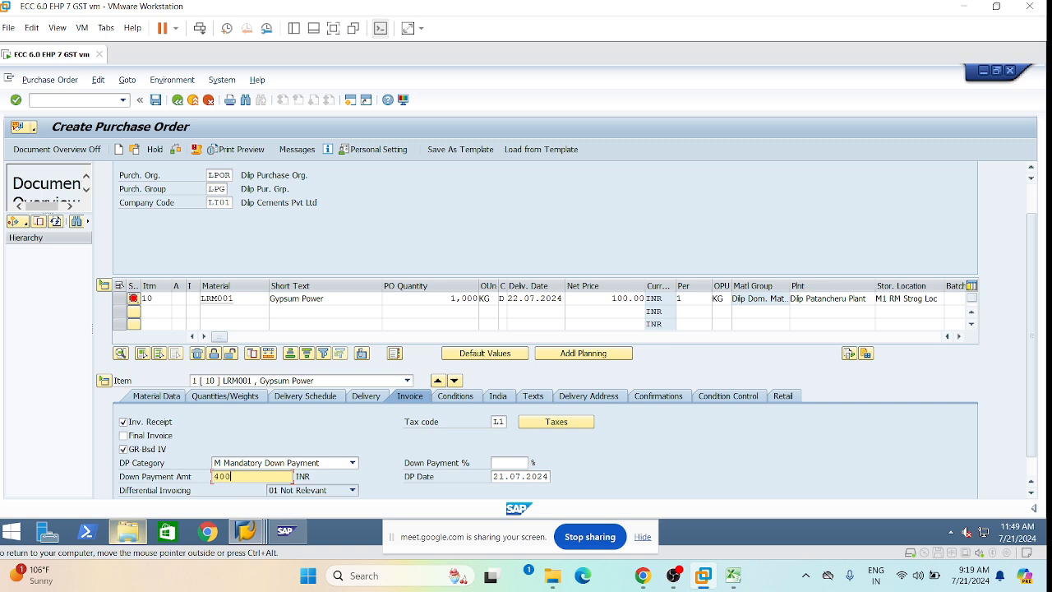
{"action": "type", "text": "00"}
{"action": "key", "text": "Return"}
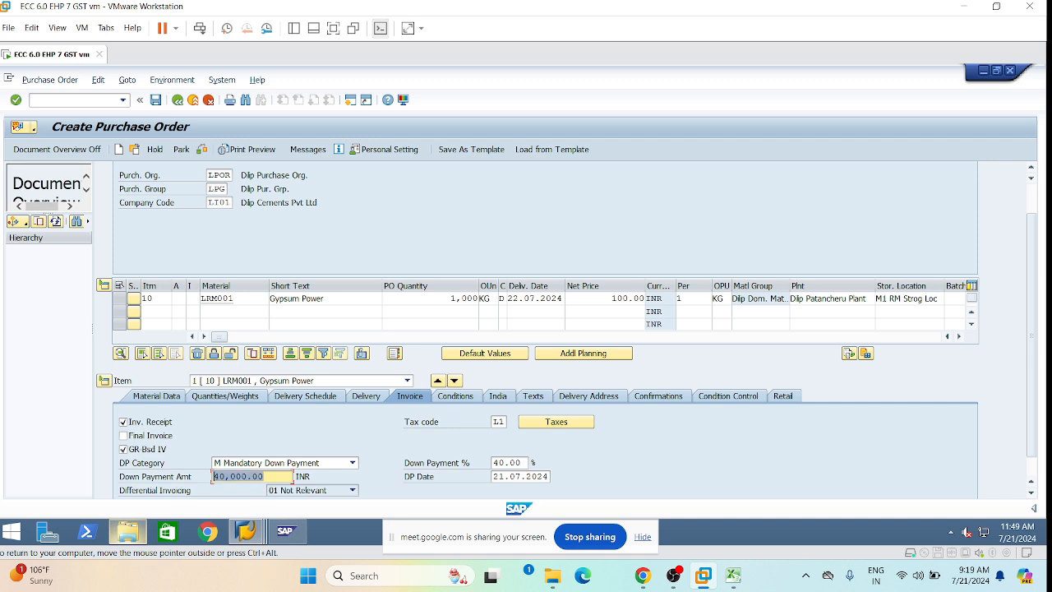
{"action": "key", "text": "Delete"}
{"action": "key", "text": "ctrl+z"}
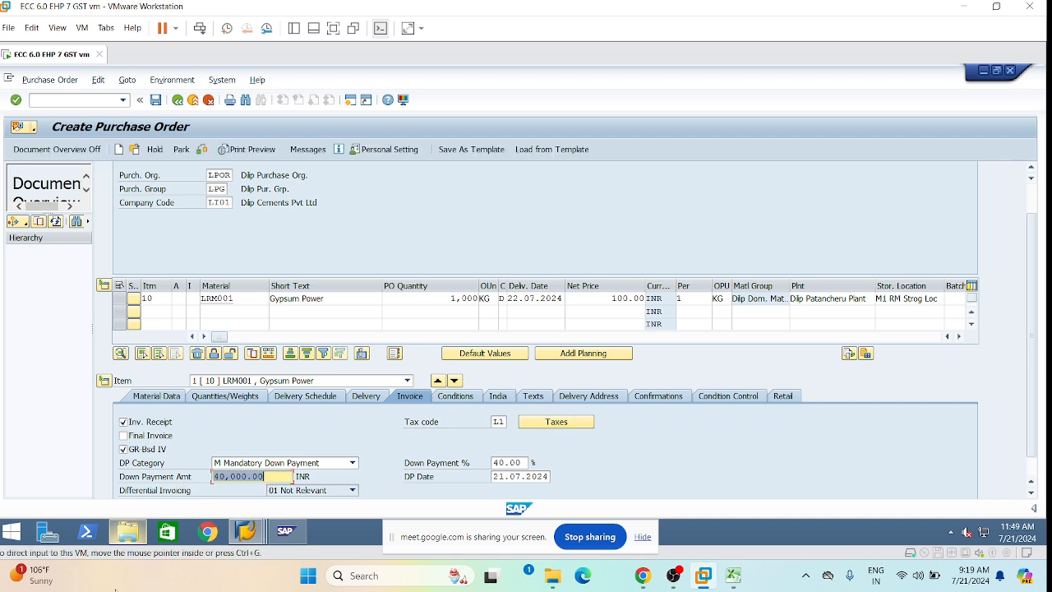
{"action": "left_click", "coordinate": [267, 478]}
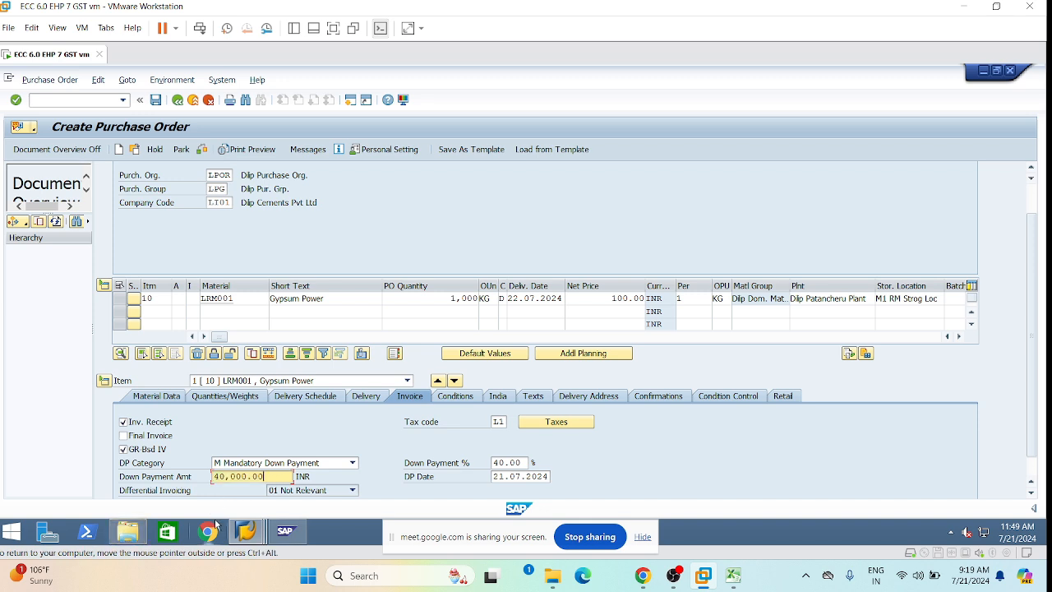
{"action": "mouse_move", "coordinate": [246, 530]}
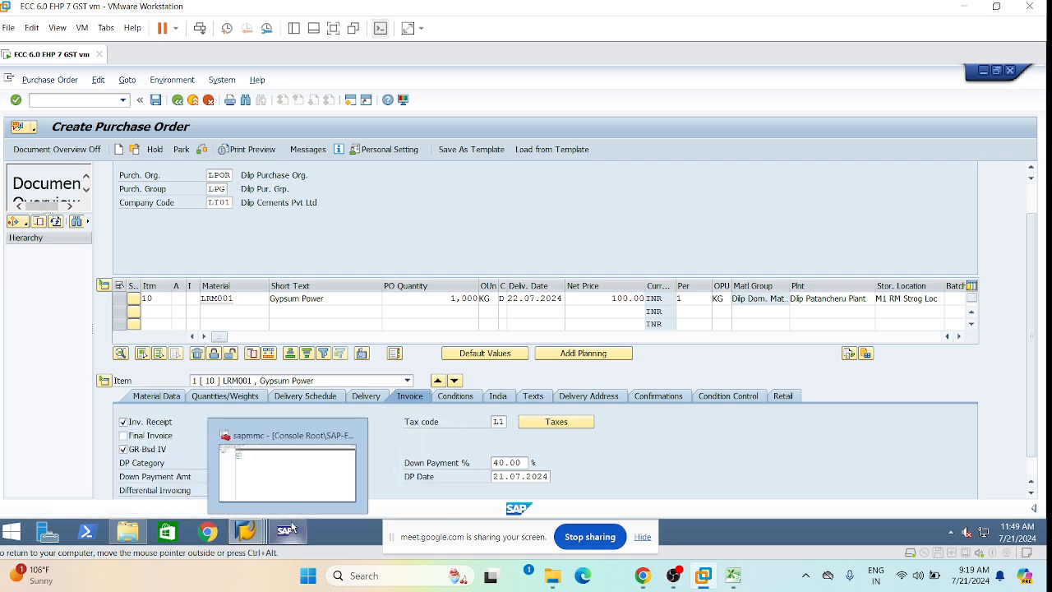
{"action": "mouse_move", "coordinate": [294, 502]}
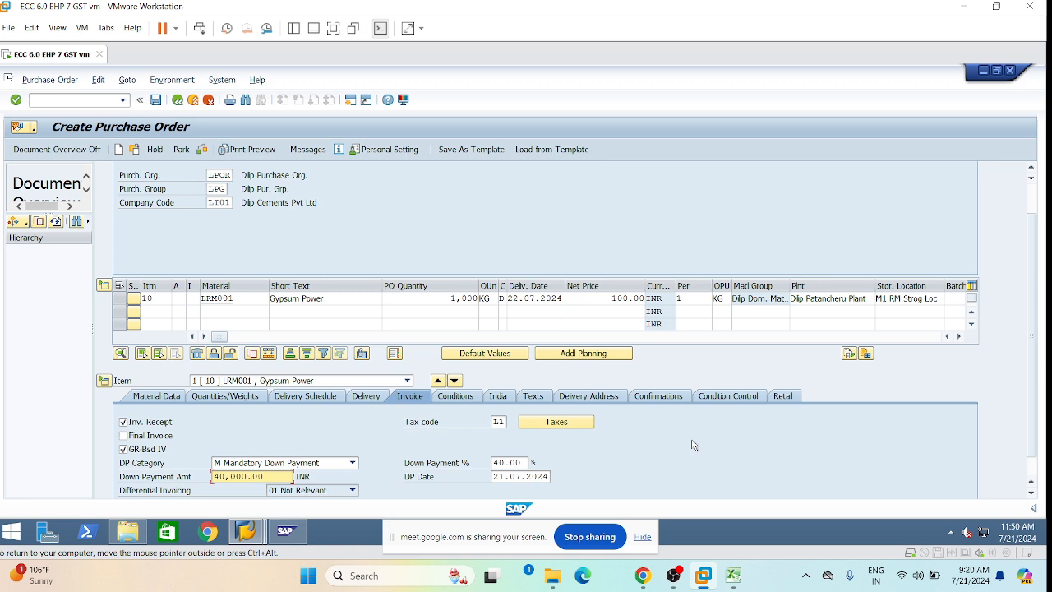
{"action": "scroll", "coordinate": [591, 465], "scroll_direction": "down", "scroll_amount": 2}
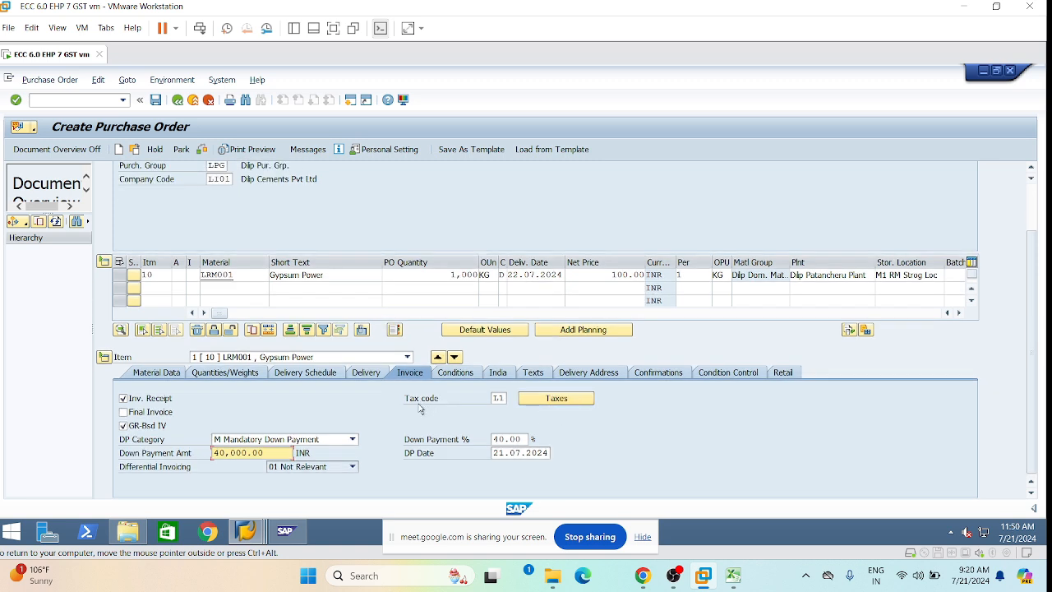
{"action": "left_click", "coordinate": [547, 399]}
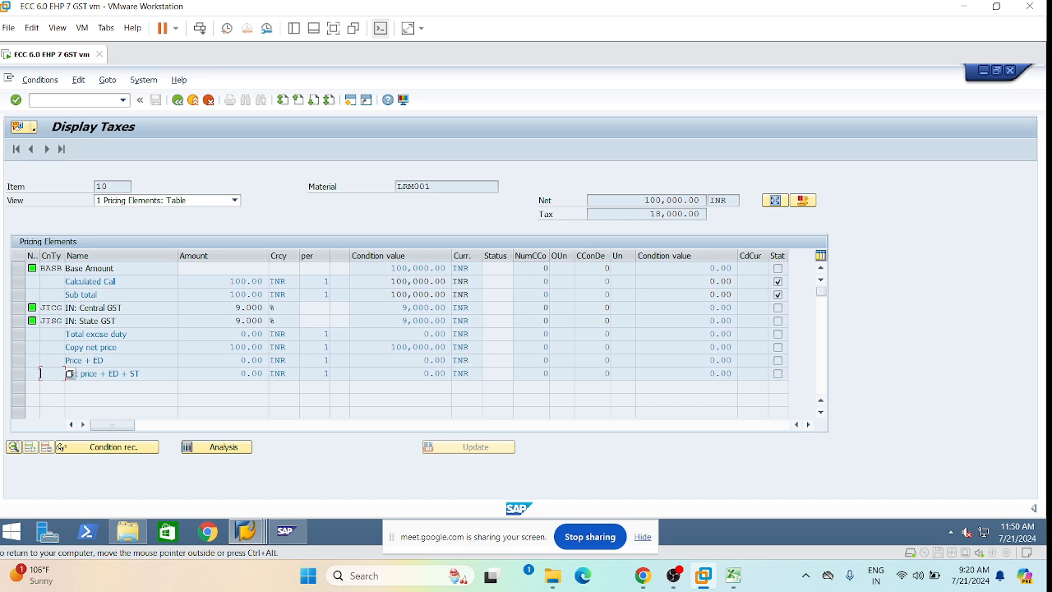
{"action": "left_click_drag", "start_coordinate": [645, 200], "coordinate": [708, 202]}
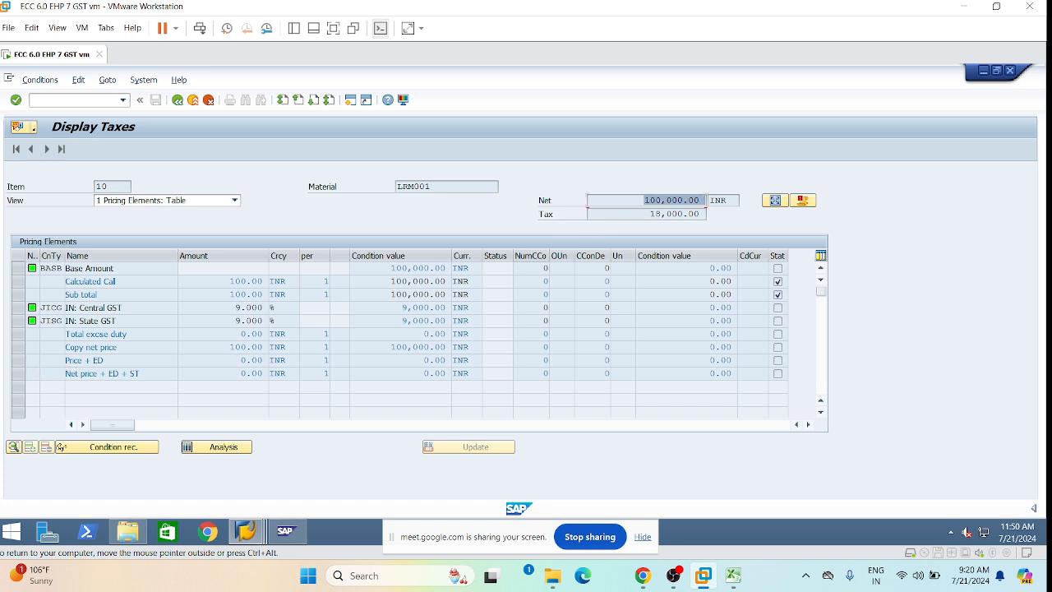
{"action": "left_click_drag", "start_coordinate": [647, 213], "coordinate": [705, 213]}
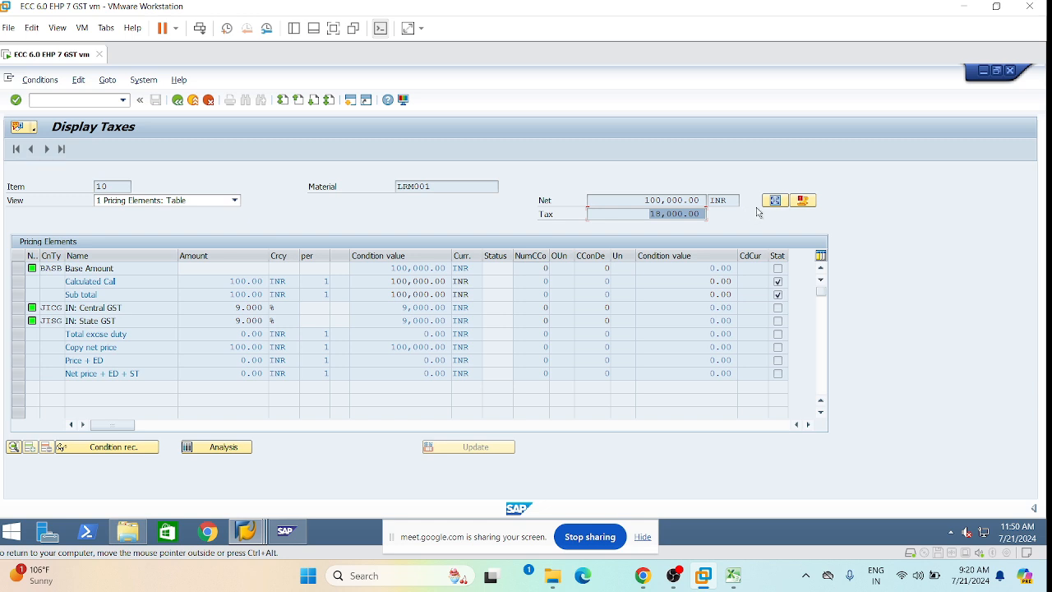
{"action": "left_click", "coordinate": [179, 100]}
{"action": "left_click", "coordinate": [178, 100]}
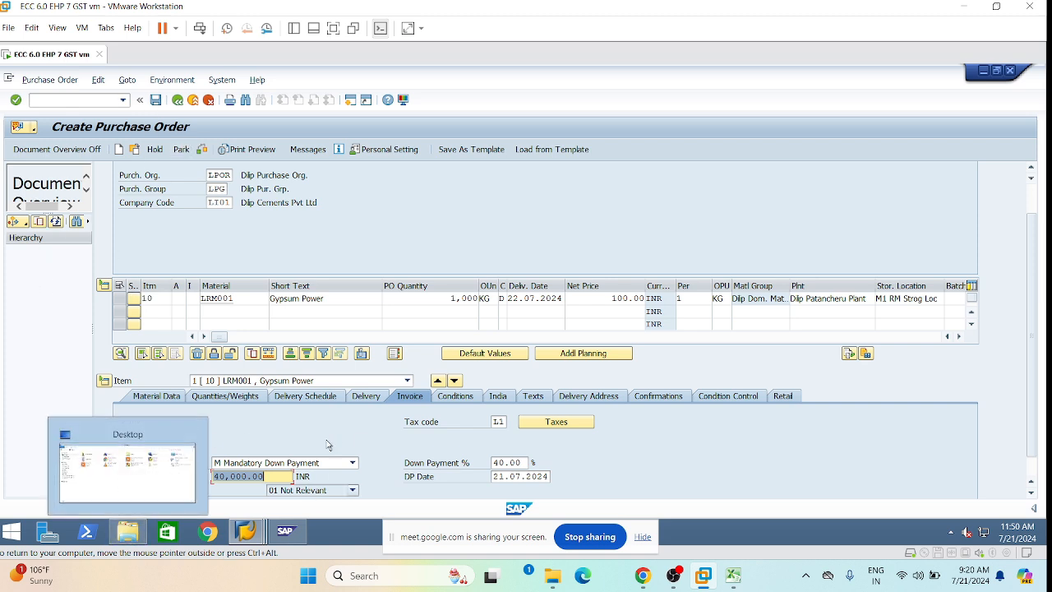
Check the purchase order for errors and save it.
{"action": "left_click", "coordinate": [126, 80]}
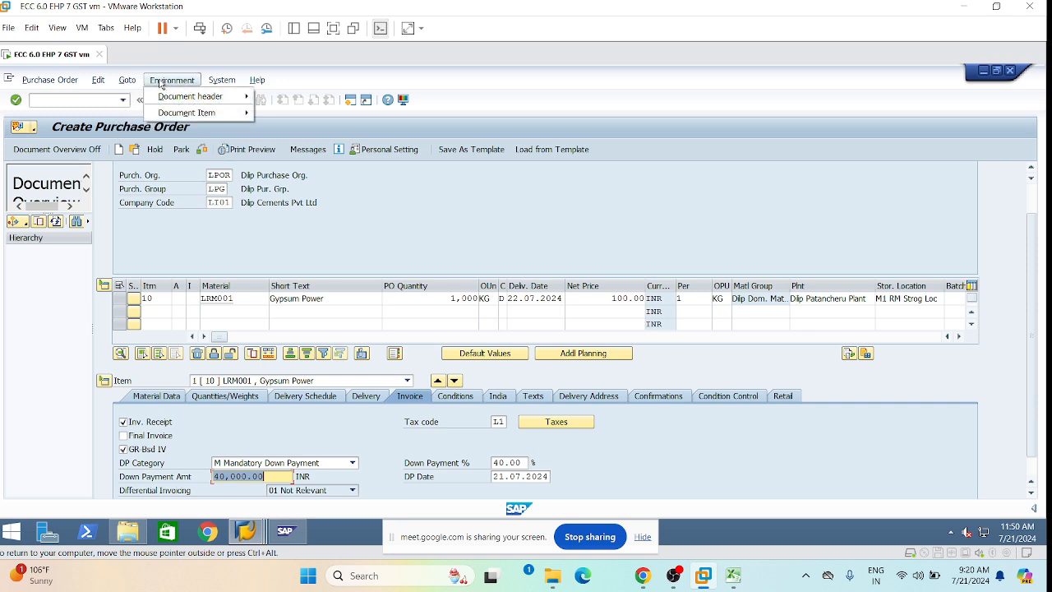
{"action": "mouse_move", "coordinate": [49, 80]}
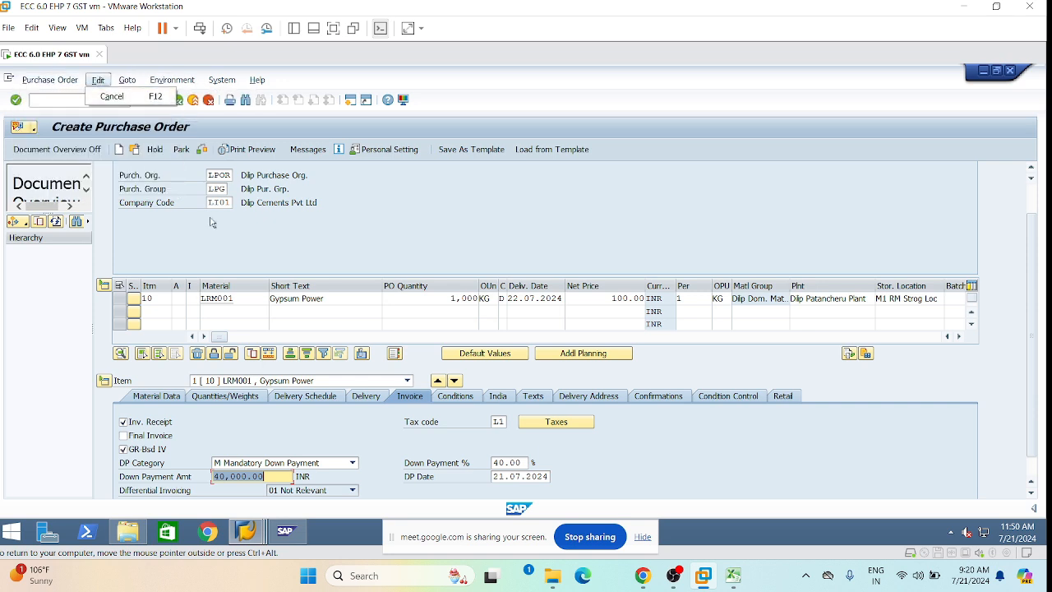
{"action": "left_click", "coordinate": [709, 475]}
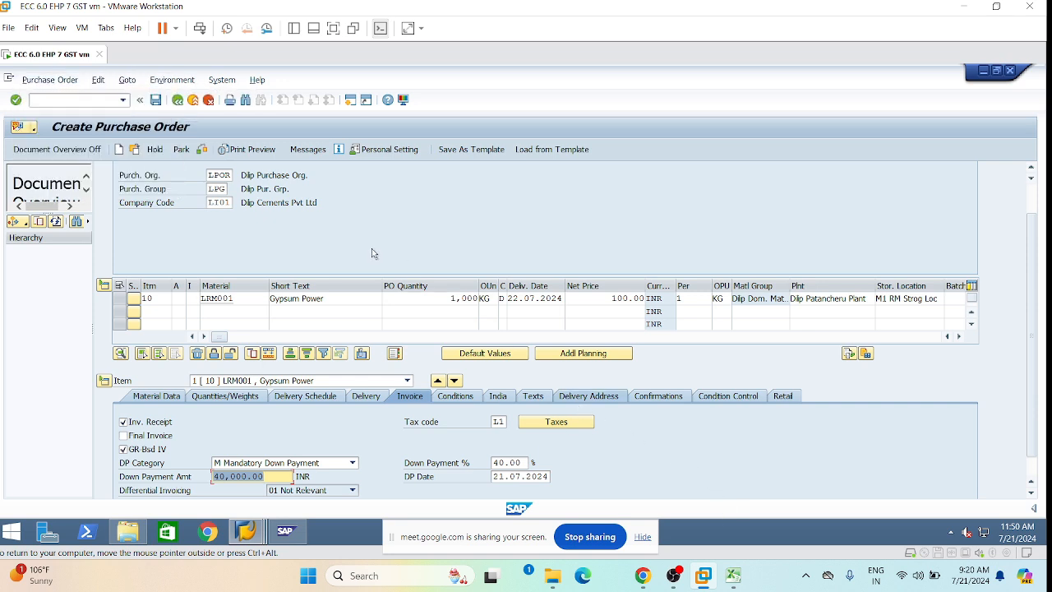
{"action": "left_click", "coordinate": [202, 152]}
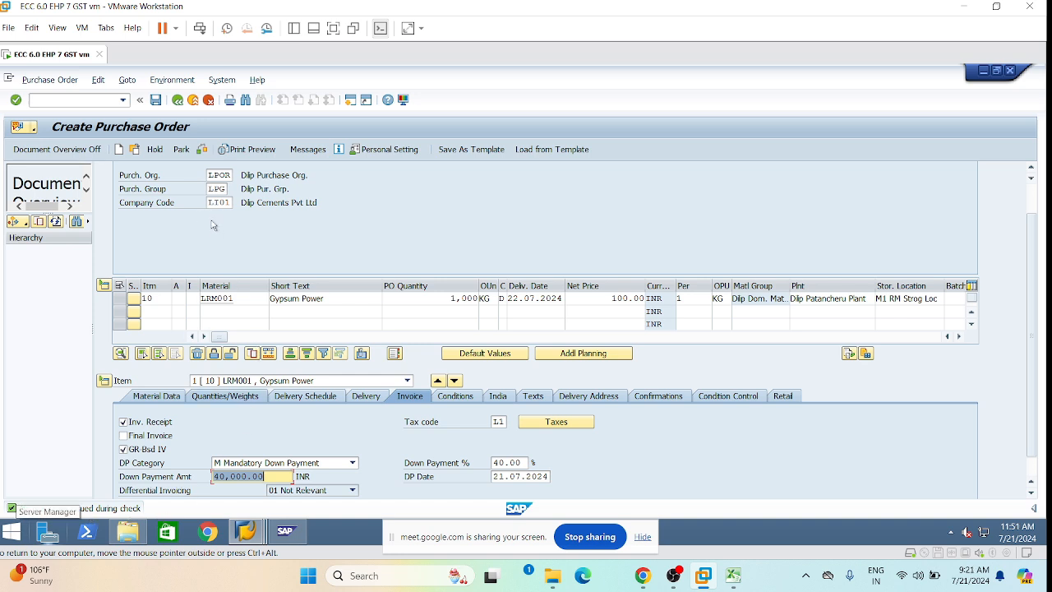
{"action": "left_click", "coordinate": [157, 101]}
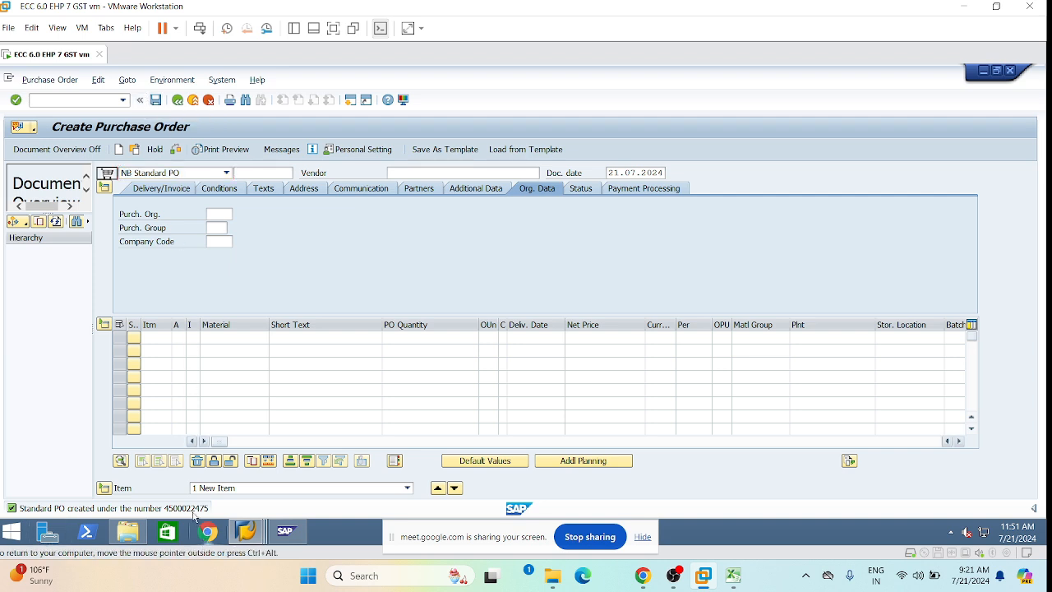
Copy the new PO number from the save message into Excel cell M30, widening column M.
{"action": "double_click", "coordinate": [140, 510]}
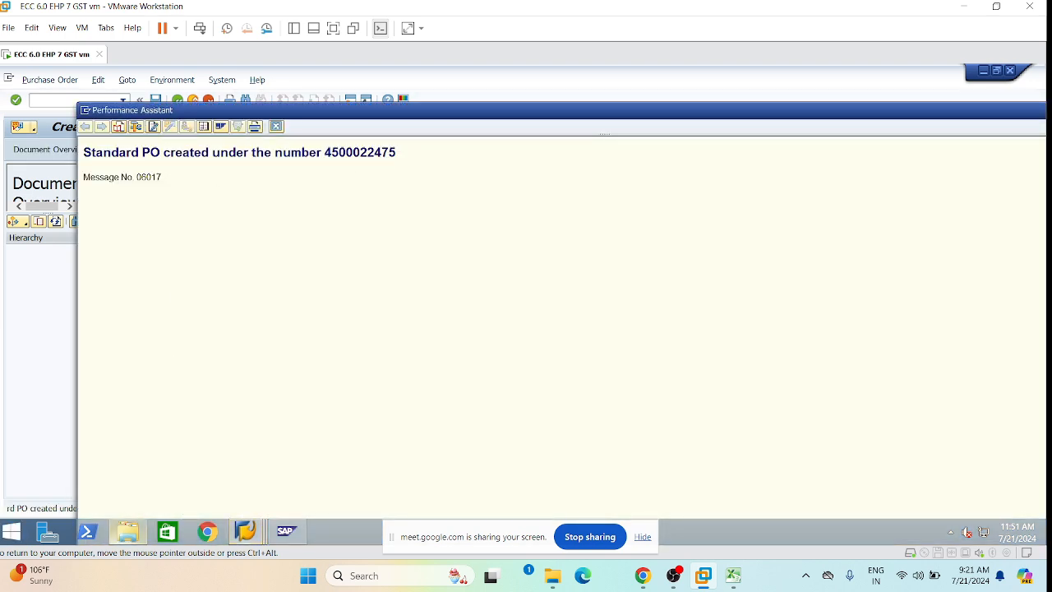
{"action": "left_click_drag", "start_coordinate": [324, 152], "coordinate": [407, 154]}
{"action": "key", "text": "ctrl+c"}
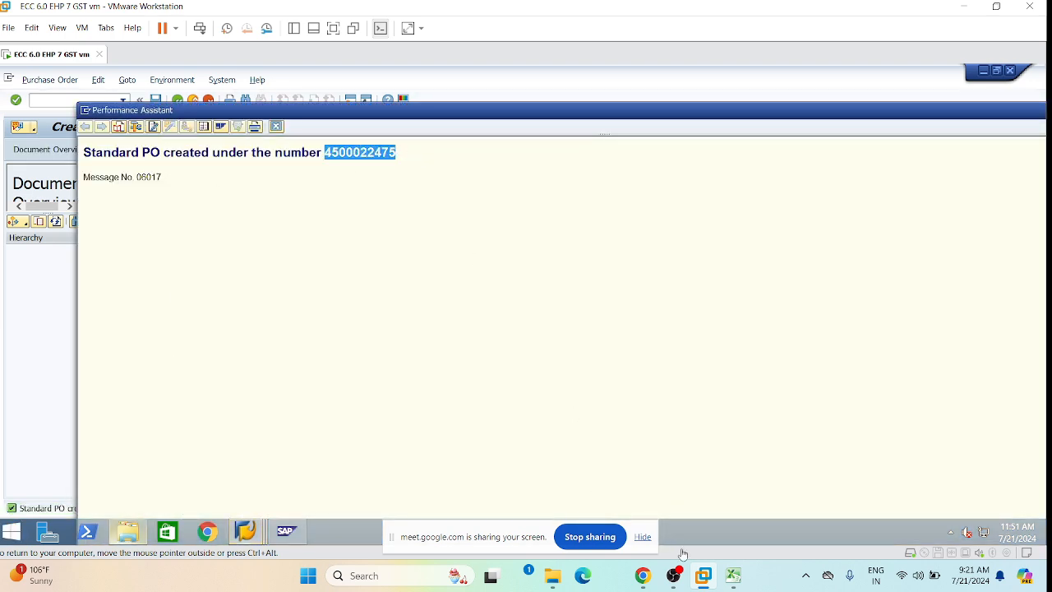
{"action": "left_click", "coordinate": [733, 576]}
{"action": "left_click", "coordinate": [609, 392]}
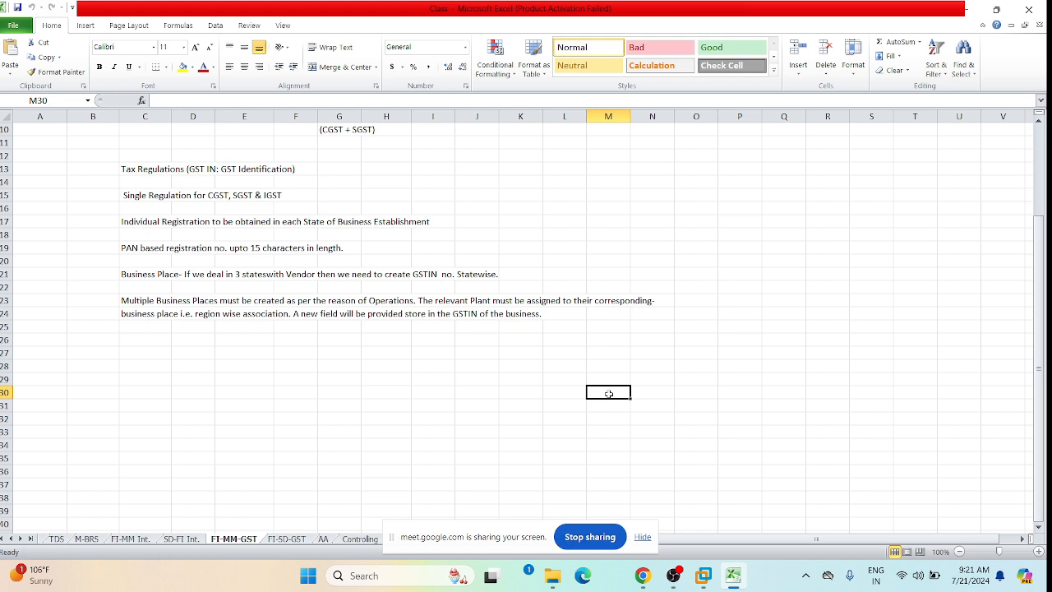
{"action": "key", "text": "ctrl+v"}
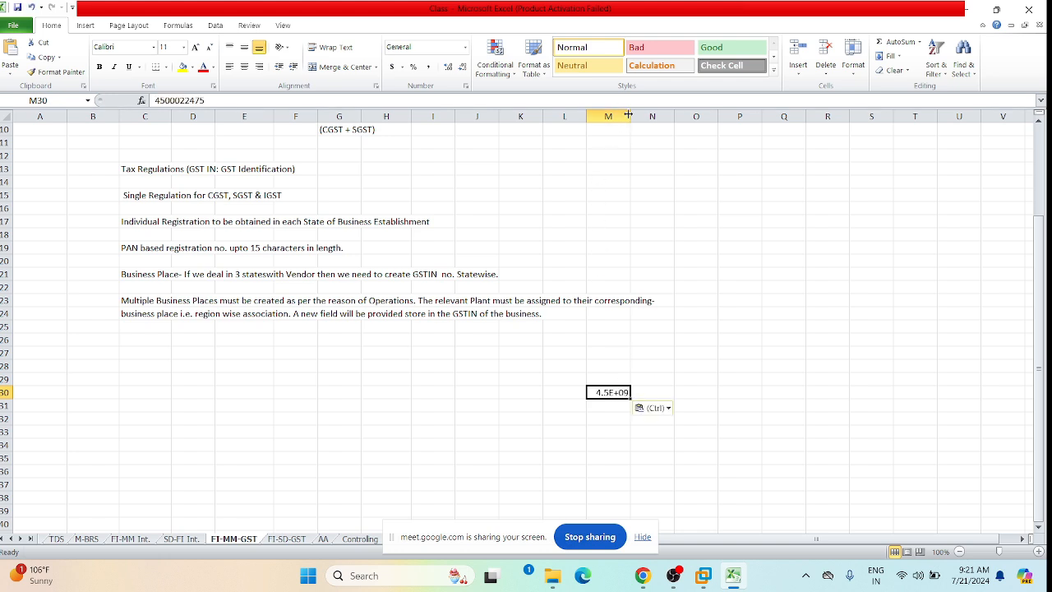
{"action": "left_click_drag", "start_coordinate": [628, 115], "coordinate": [670, 113]}
{"action": "left_click", "coordinate": [765, 348]}
{"action": "left_click", "coordinate": [702, 577]}
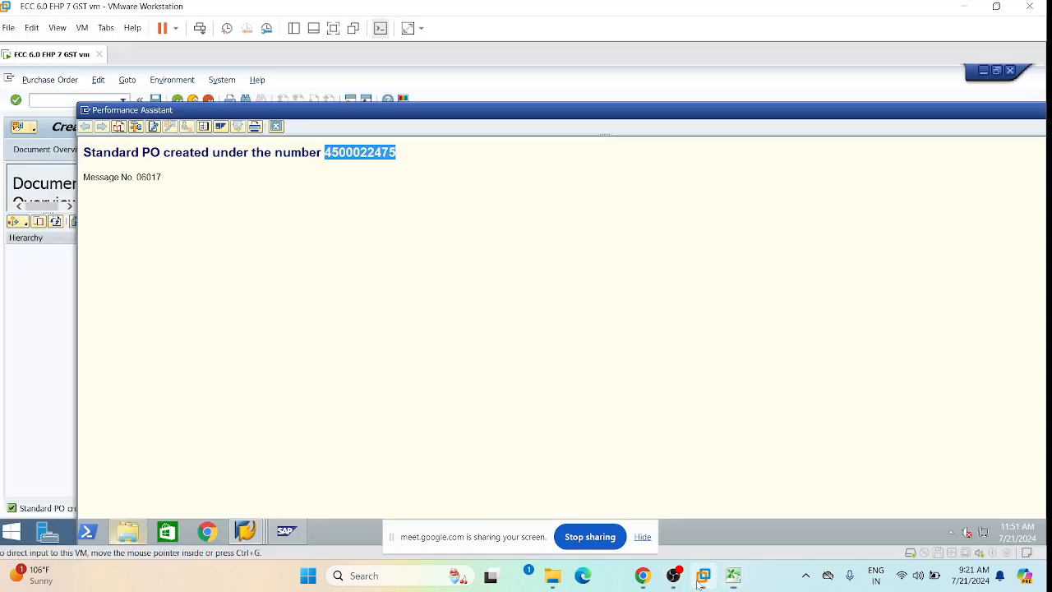
Close the Performance Assistant message window.
{"action": "left_click", "coordinate": [276, 126]}
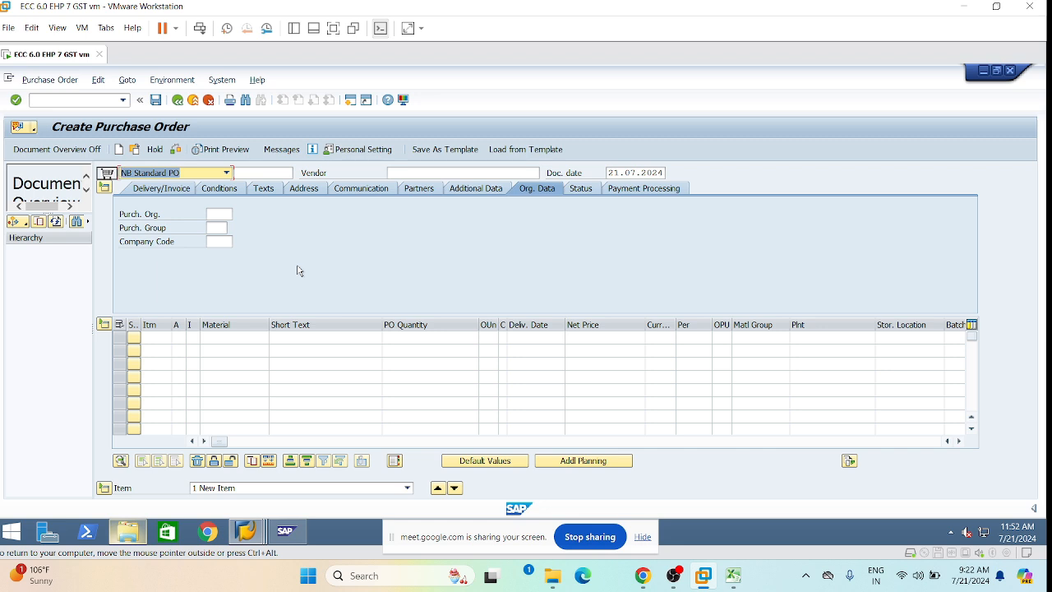
Start a down payment request with /nf-47 and copy posting date 21.07.2024 into Document Date.
{"action": "left_click", "coordinate": [72, 100]}
{"action": "type", "text": "/nf-47"}
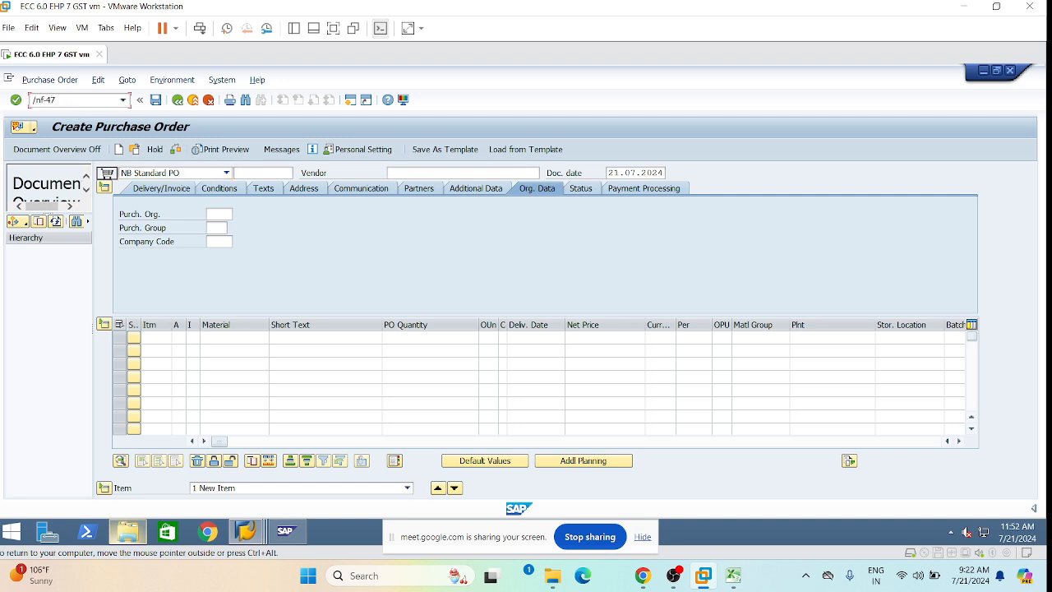
{"action": "key", "text": "Return"}
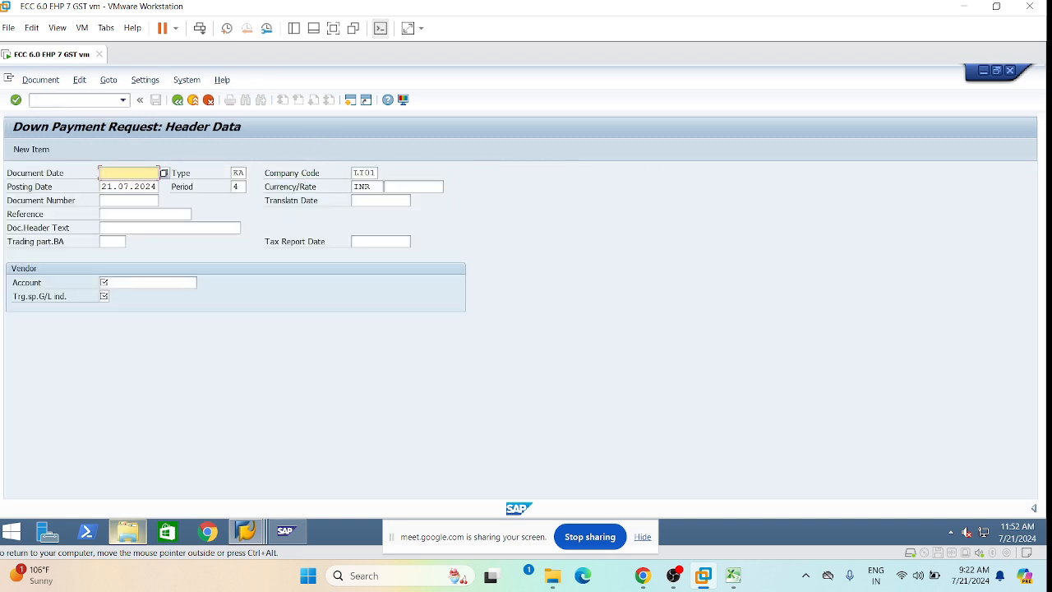
{"action": "left_click", "coordinate": [115, 173]}
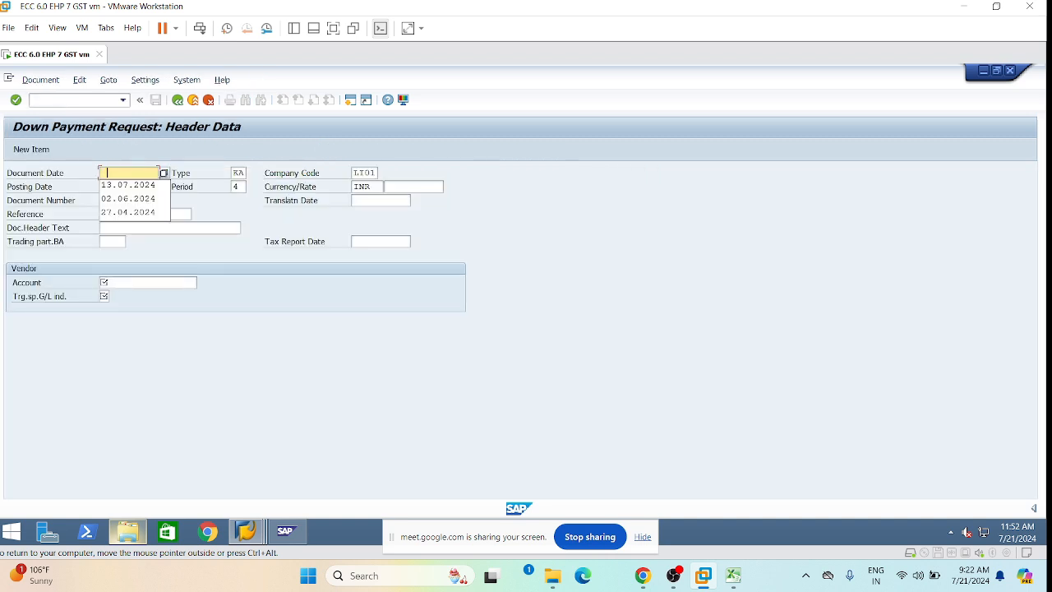
{"action": "left_click", "coordinate": [143, 283]}
{"action": "left_click", "coordinate": [129, 186]}
{"action": "key", "text": "ctrl+a"}
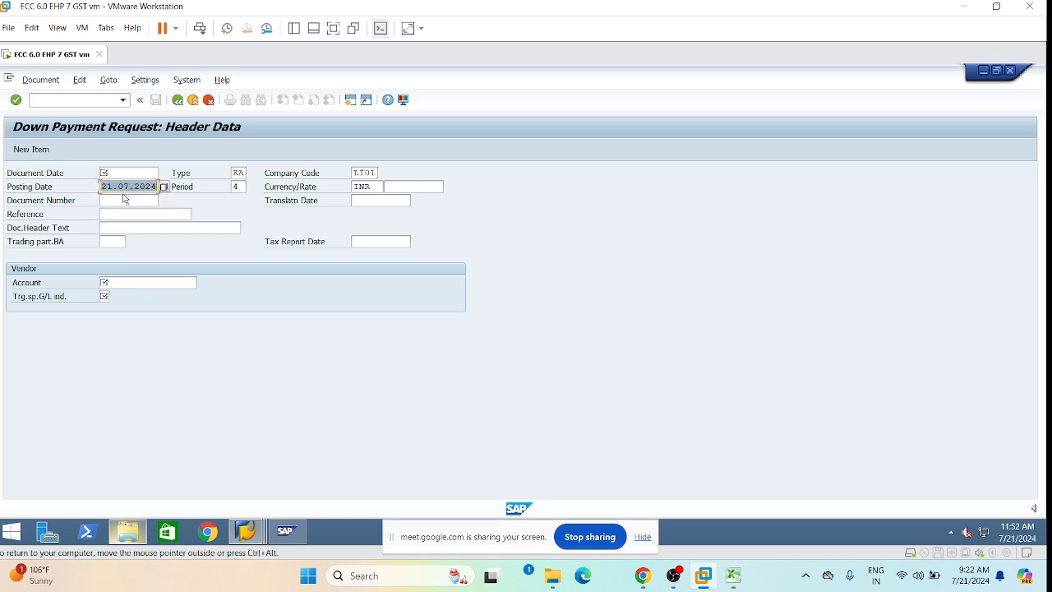
{"action": "key", "text": "ctrl+c"}
{"action": "left_click", "coordinate": [113, 173]}
{"action": "key", "text": "ctrl+v"}
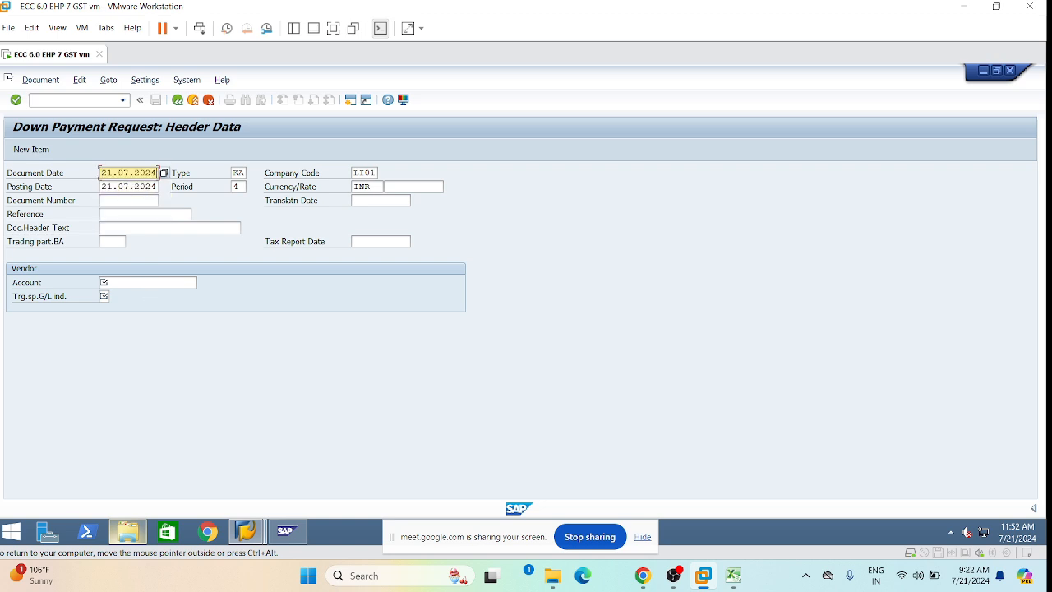
{"action": "left_click", "coordinate": [117, 201]}
Enter reference PO-22475 using the last digits of the PO number from Excel.
{"action": "left_click", "coordinate": [119, 214]}
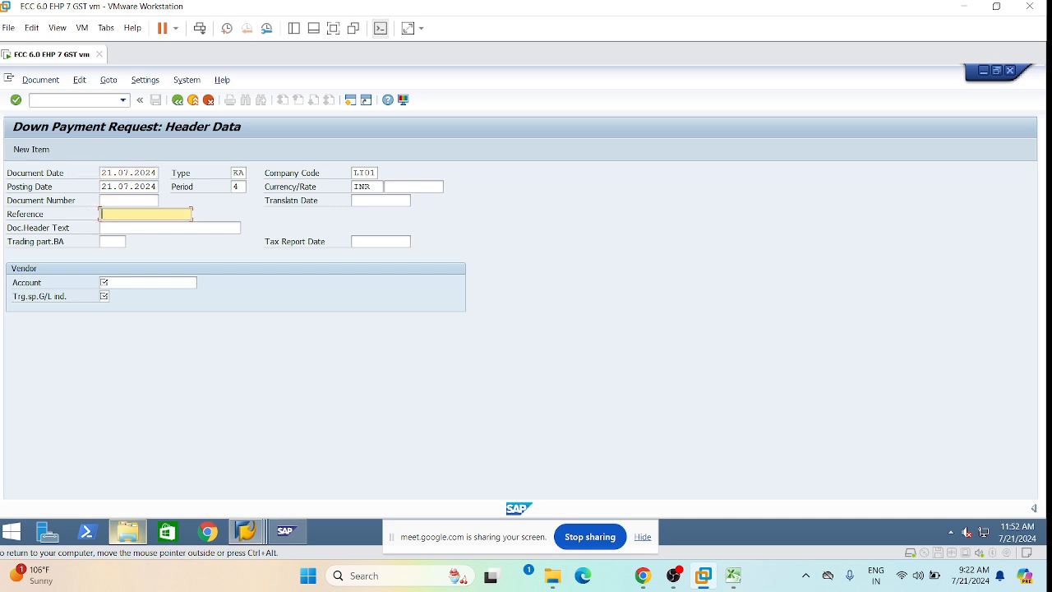
{"action": "type", "text": "PO-"}
{"action": "key", "text": "ctrl+v"}
{"action": "key", "text": "BackSpace"}
{"action": "key", "text": "BackSpace"}
{"action": "key", "text": "BackSpace"}
{"action": "key", "text": "BackSpace"}
{"action": "key", "text": "BackSpace"}
{"action": "key", "text": "BackSpace"}
{"action": "key", "text": "BackSpace"}
{"action": "key", "text": "BackSpace"}
{"action": "key", "text": "BackSpace"}
{"action": "key", "text": "BackSpace"}
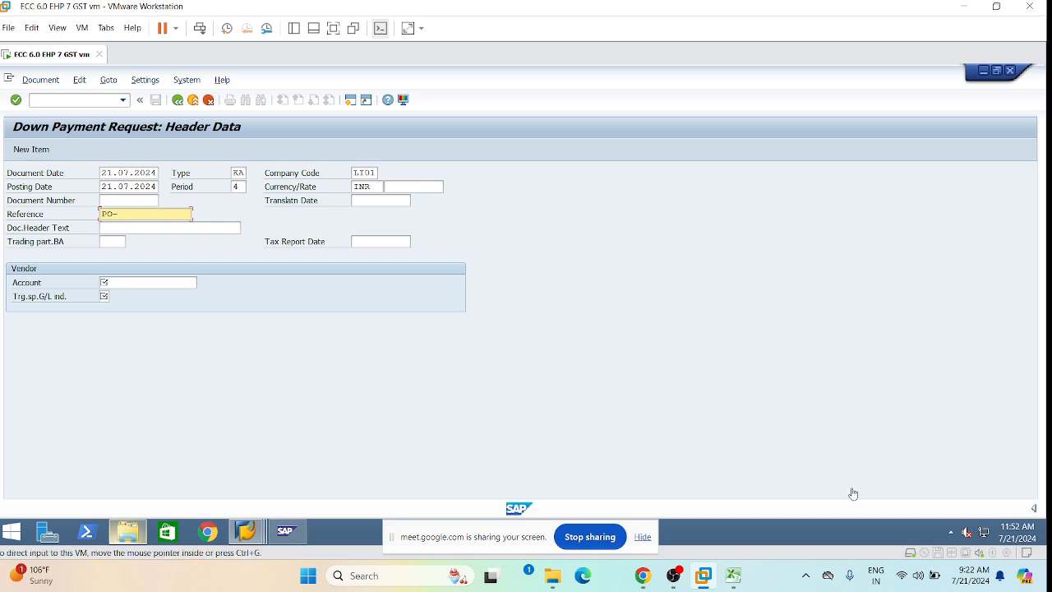
{"action": "left_click", "coordinate": [733, 575]}
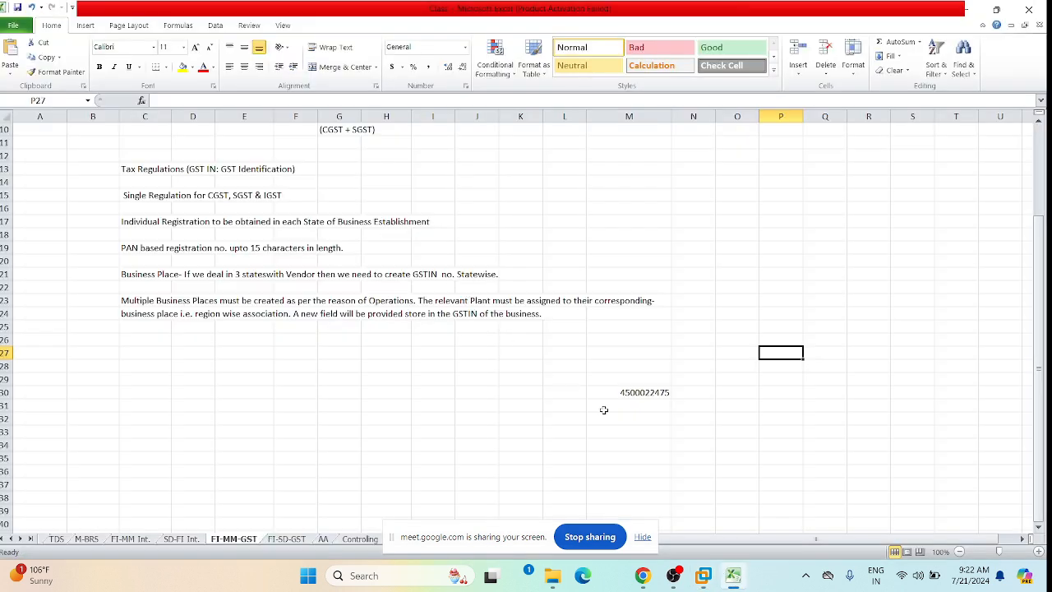
{"action": "left_click", "coordinate": [637, 395]}
{"action": "left_click_drag", "start_coordinate": [212, 99], "coordinate": [179, 100]}
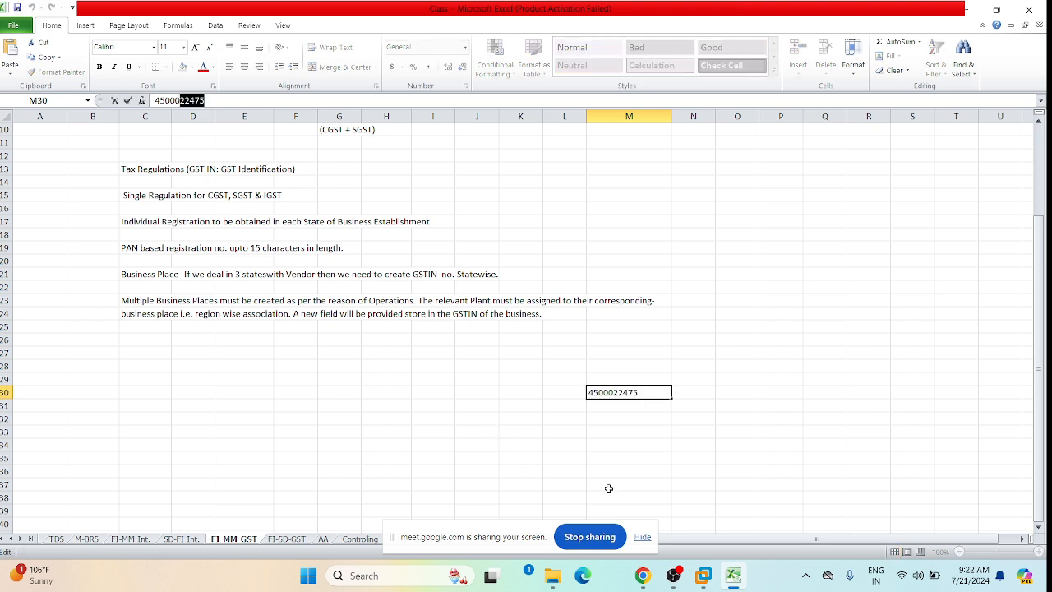
{"action": "left_click", "coordinate": [702, 575]}
{"action": "key", "text": "ctrl+v"}
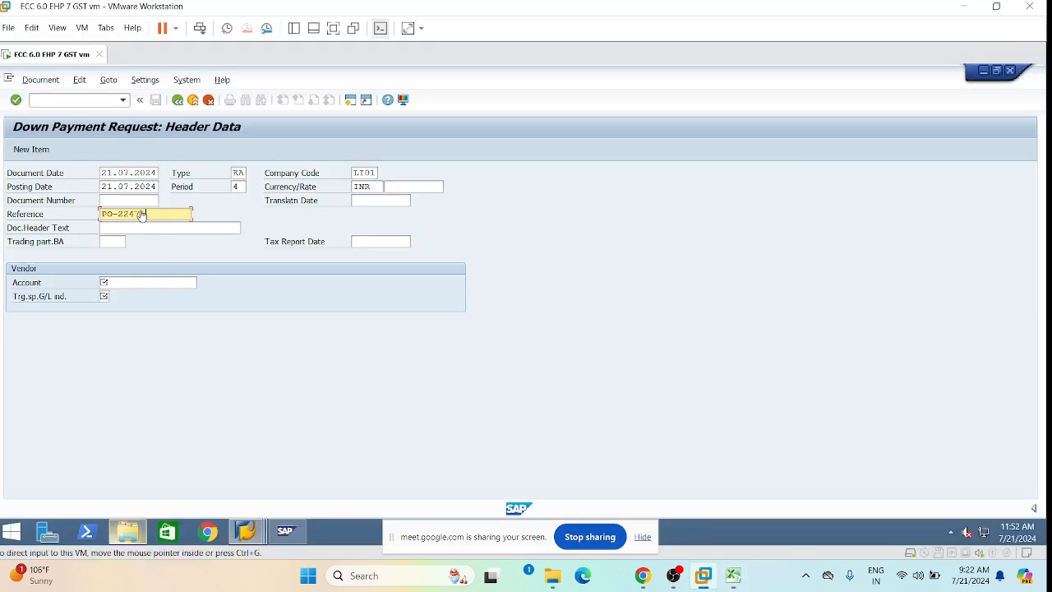
{"action": "left_click", "coordinate": [102, 282]}
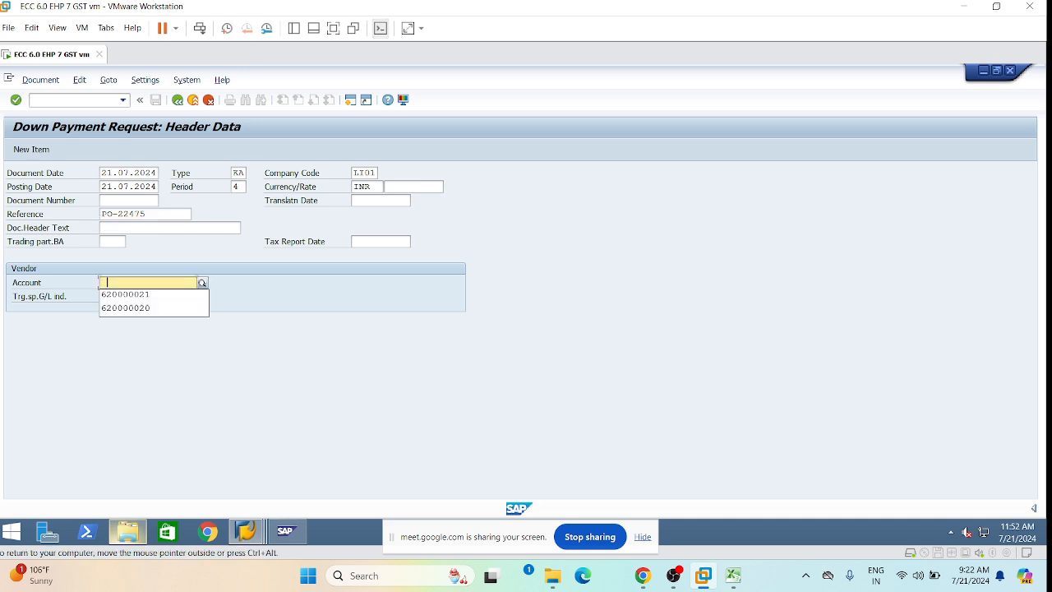
Enter vendor account 600000000 and special G/L indicator A on the request header.
{"action": "left_click", "coordinate": [131, 307]}
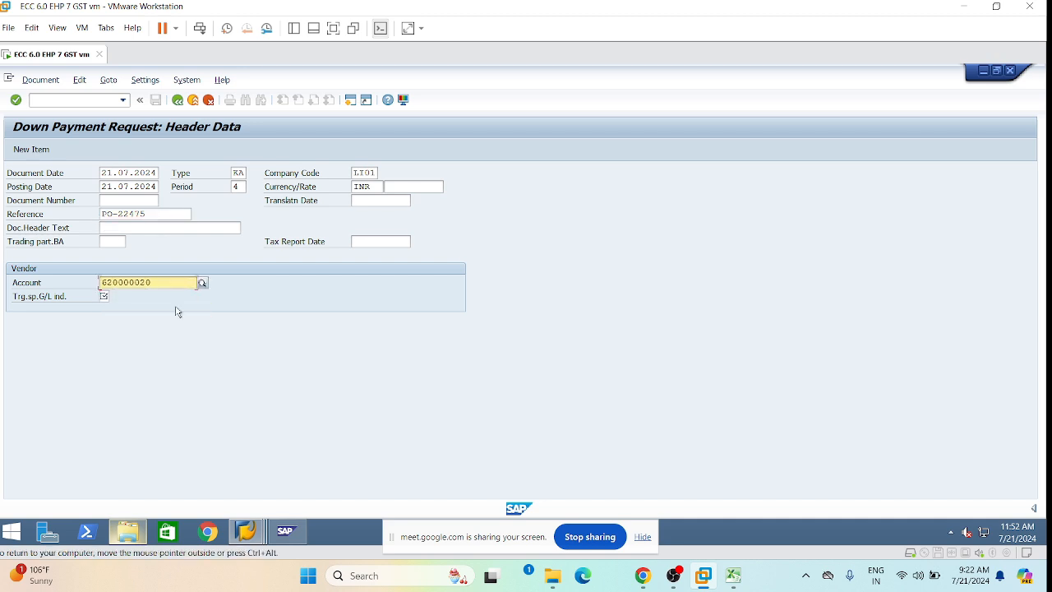
{"action": "type", "text": "60"}
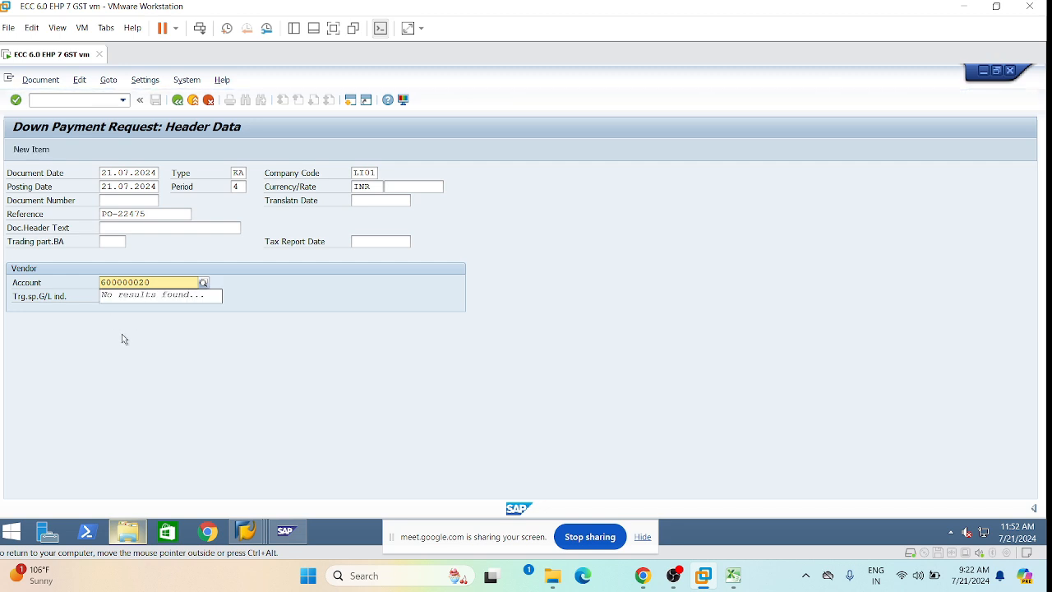
{"action": "left_click", "coordinate": [157, 351]}
{"action": "left_click", "coordinate": [163, 283]}
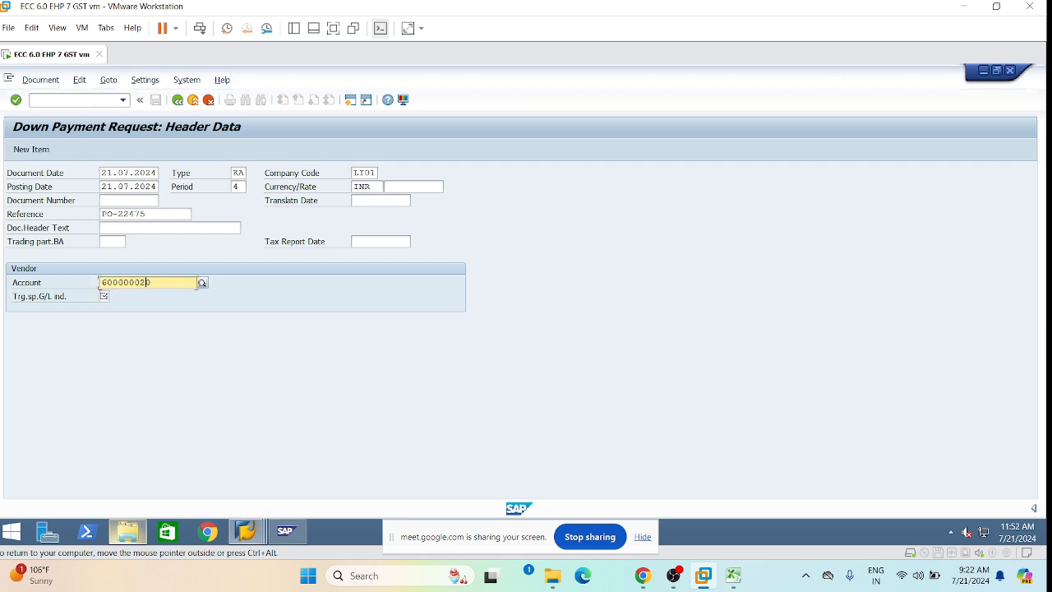
{"action": "key", "text": "BackSpace"}
{"action": "key", "text": "BackSpace"}
{"action": "type", "text": "00"}
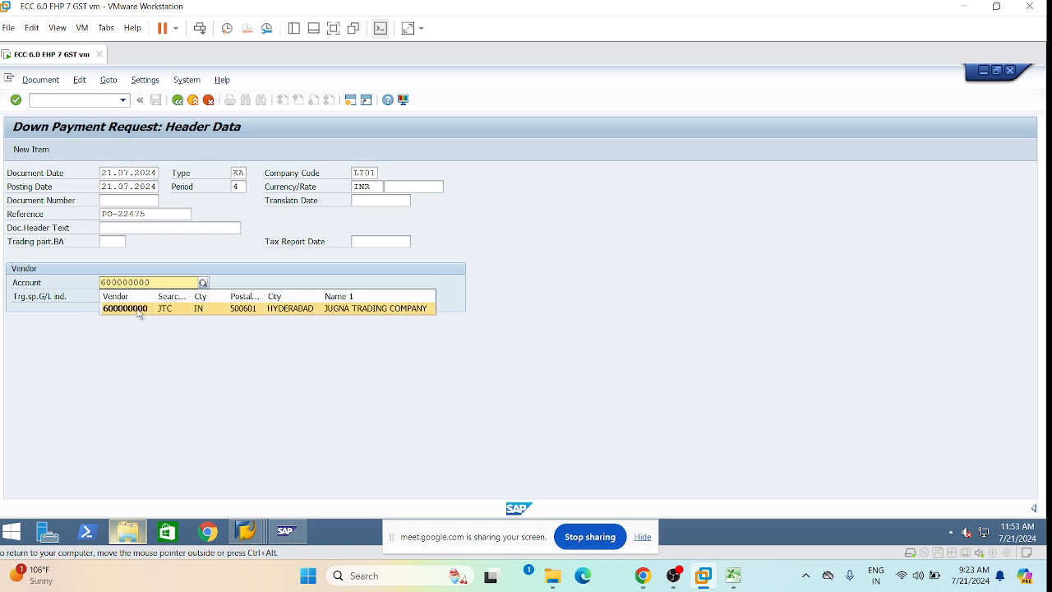
{"action": "left_click", "coordinate": [138, 310]}
{"action": "left_click", "coordinate": [107, 296]}
{"action": "type", "text": "A"}
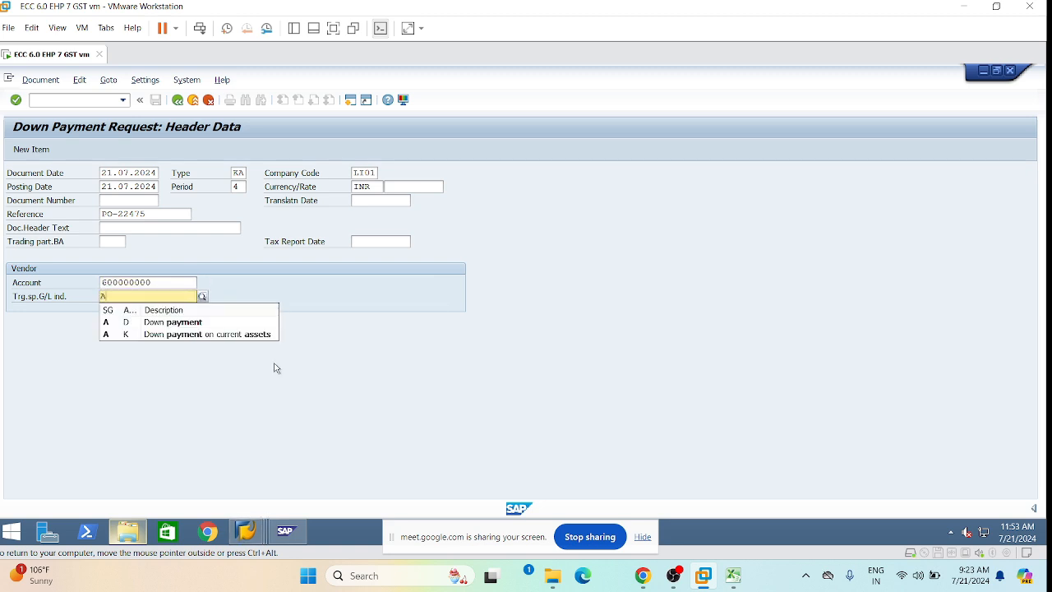
{"action": "left_click", "coordinate": [253, 409]}
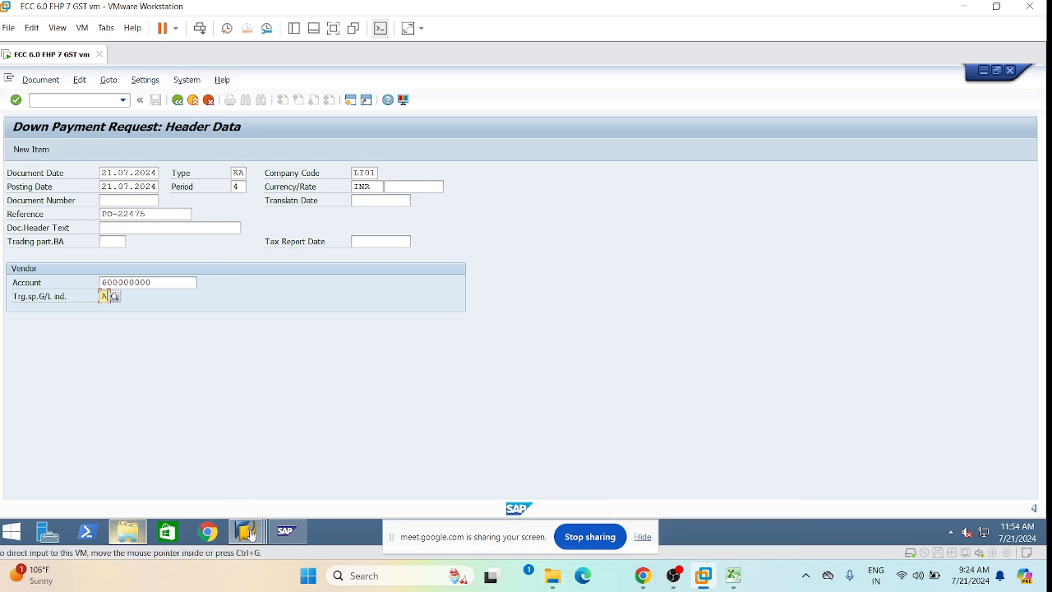
{"action": "mouse_move", "coordinate": [286, 531]}
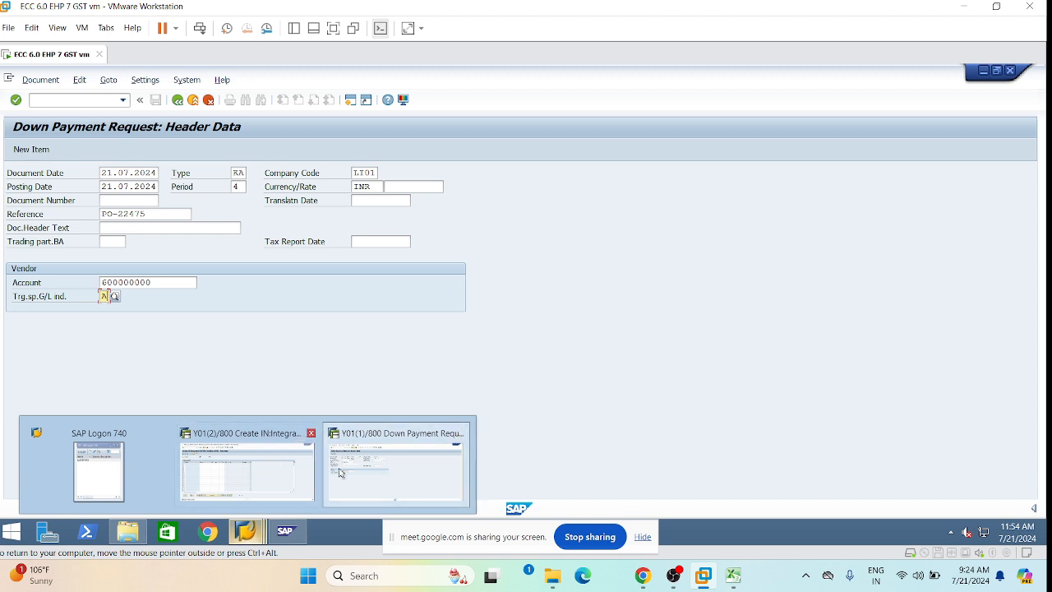
Open G/L account 155000 in /nfs00 from the other SAP session.
{"action": "left_click", "coordinate": [237, 461]}
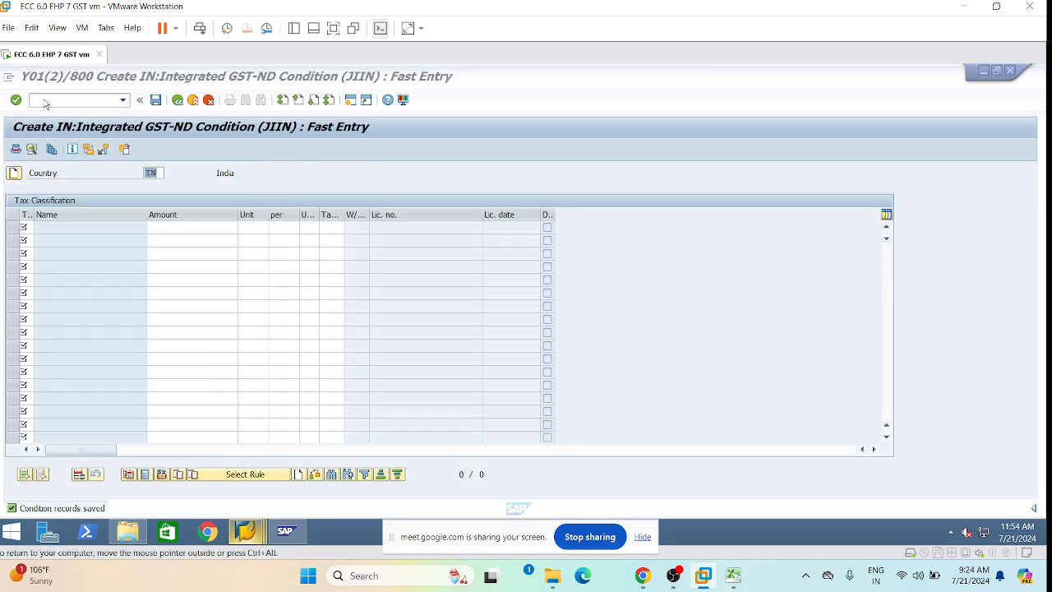
{"action": "left_click", "coordinate": [69, 100]}
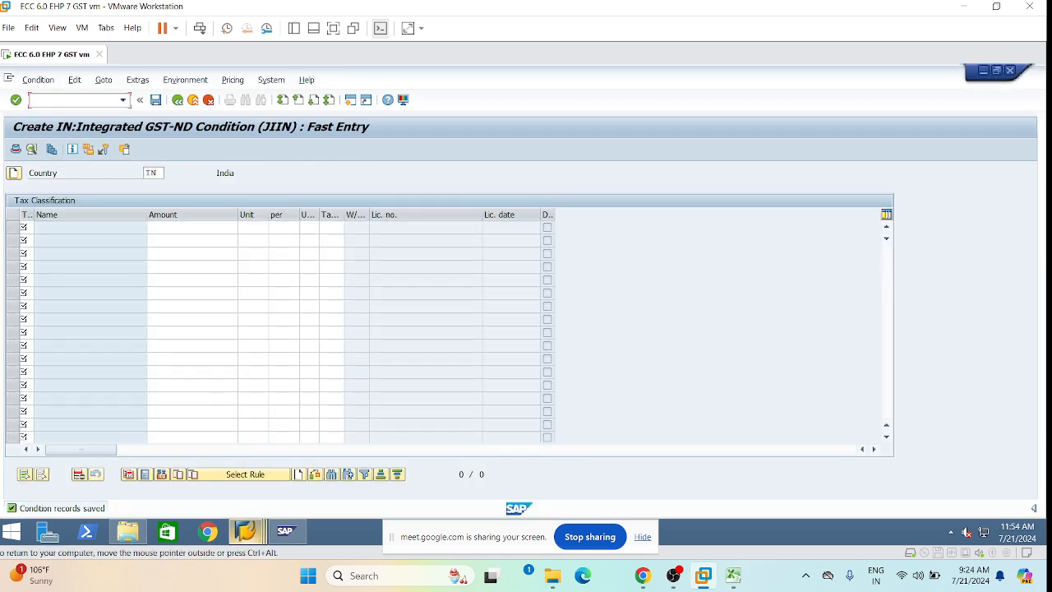
{"action": "type", "text": "/nfs00"}
{"action": "key", "text": "Return"}
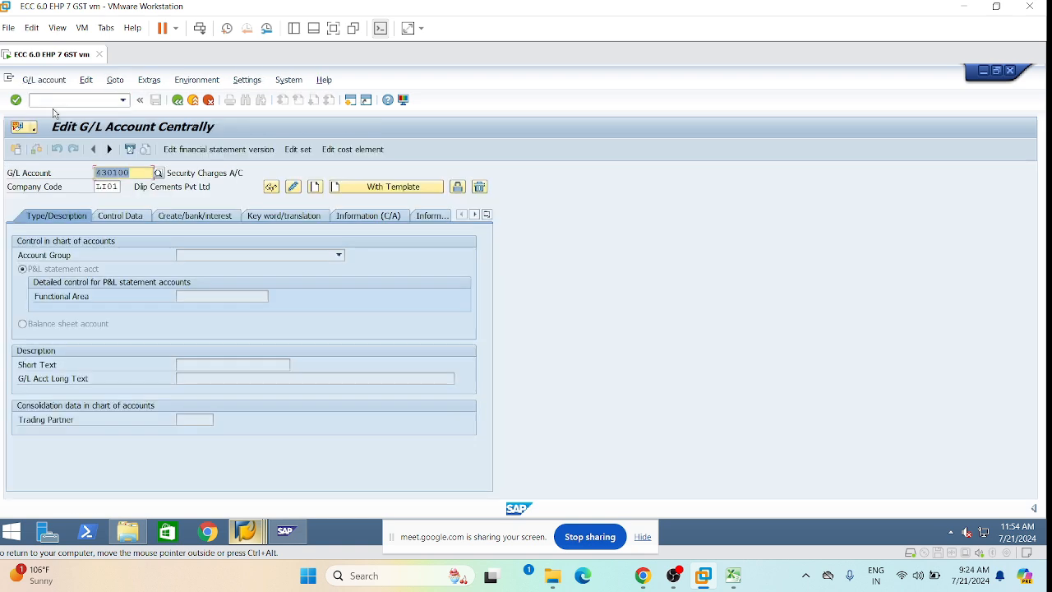
{"action": "type", "text": "155000"}
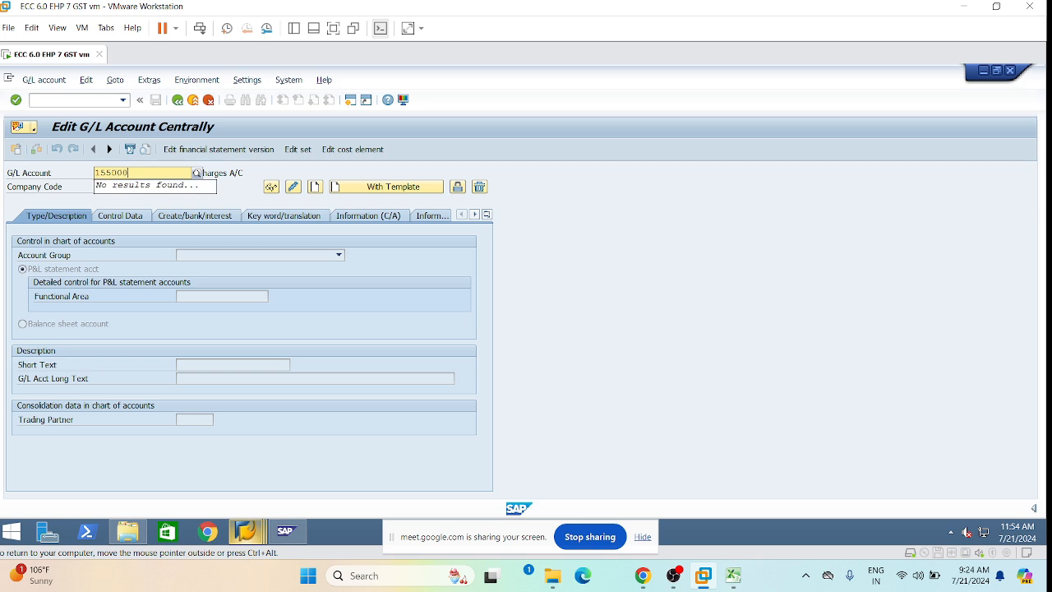
{"action": "key", "text": "Return"}
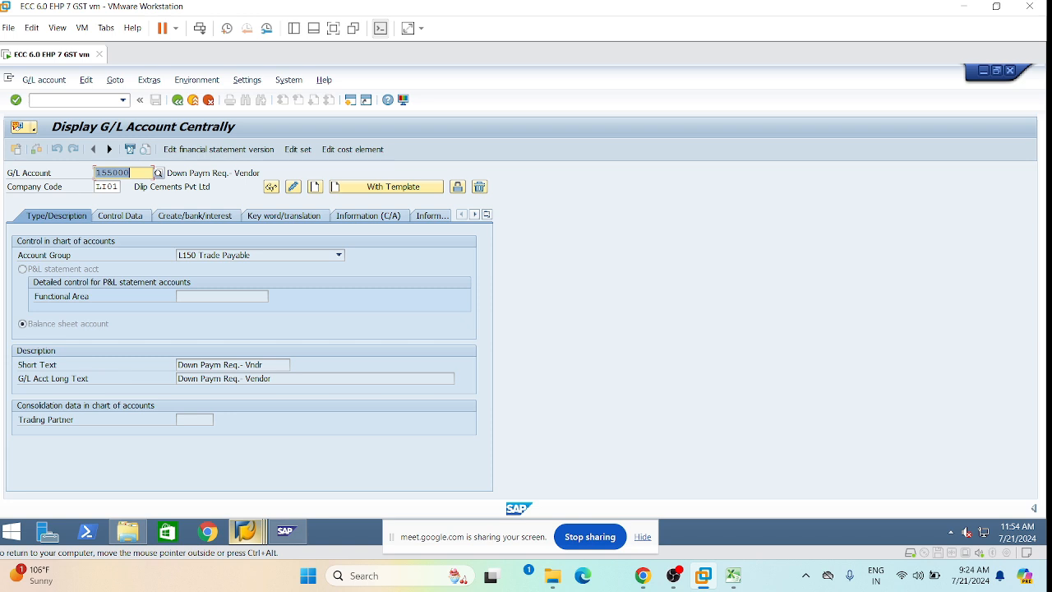
Set its tax category to * with posting without tax allowed, and save.
{"action": "left_click", "coordinate": [294, 187]}
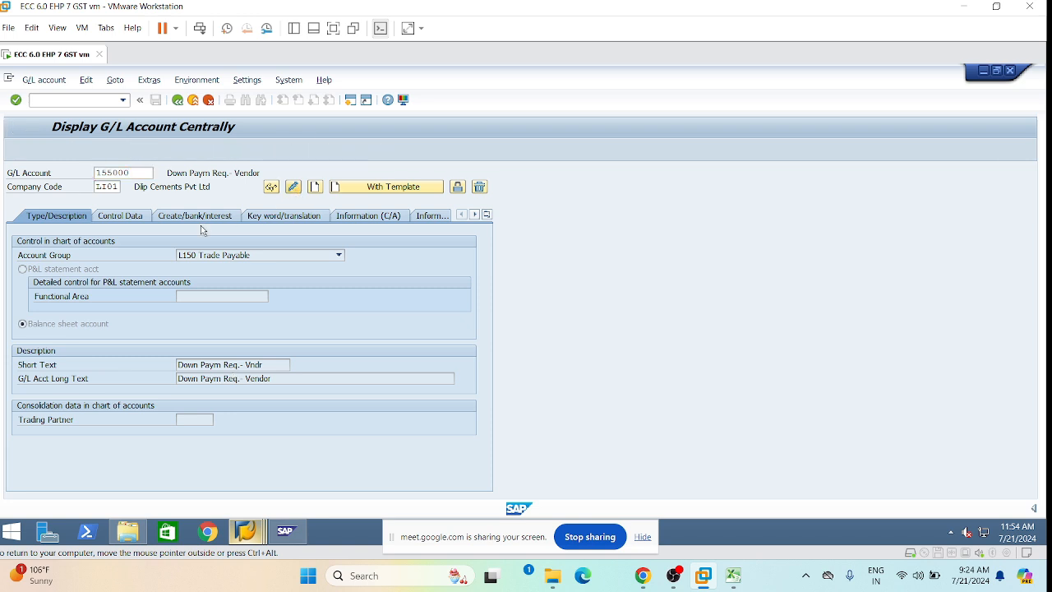
{"action": "left_click", "coordinate": [120, 215]}
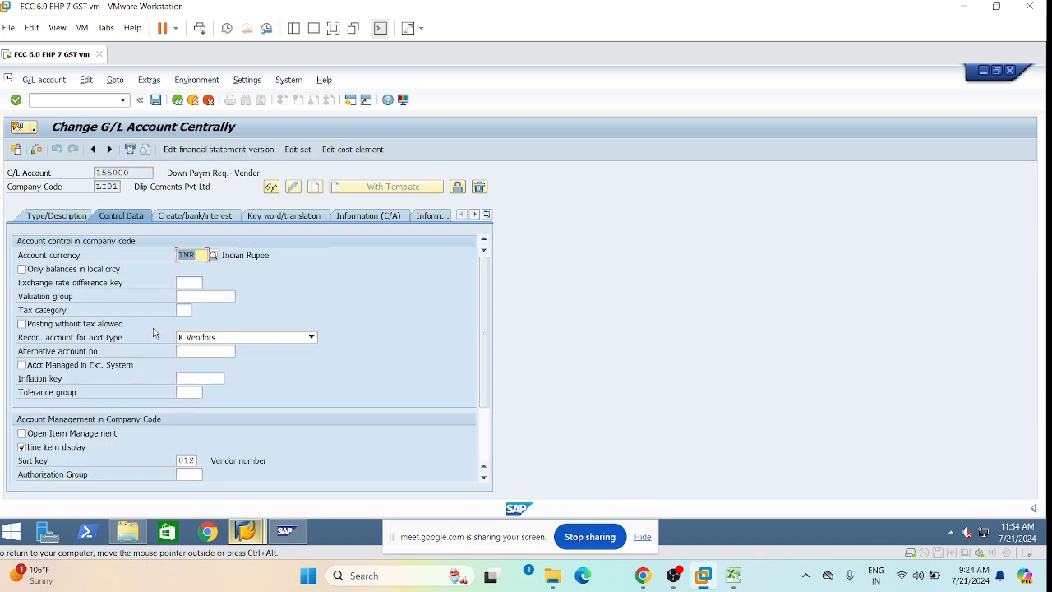
{"action": "left_click", "coordinate": [184, 309]}
{"action": "left_click", "coordinate": [188, 324]}
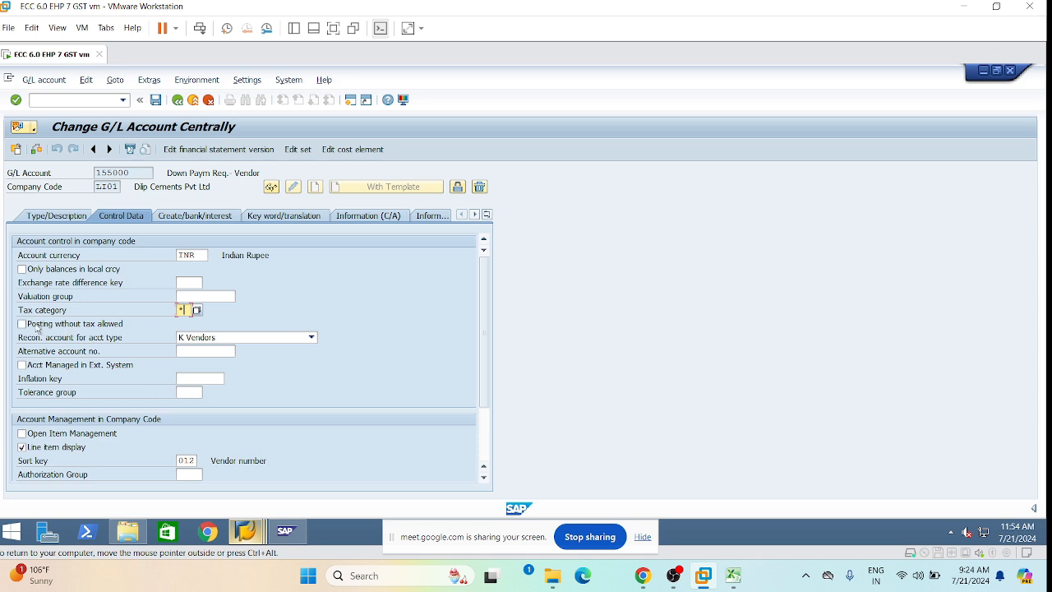
{"action": "left_click", "coordinate": [23, 325]}
{"action": "left_click", "coordinate": [155, 100]}
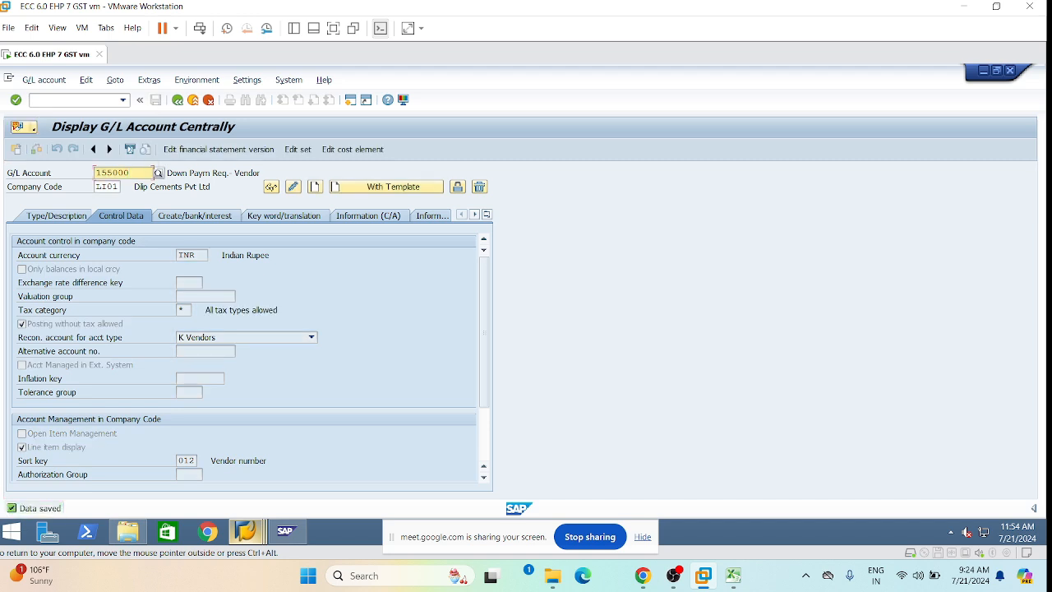
Give G/L account 155100 tax category * with posting without tax allowed, saving past the warnings.
{"action": "key", "text": "BackSpace"}
{"action": "key", "text": "BackSpace"}
{"action": "key", "text": "BackSpace"}
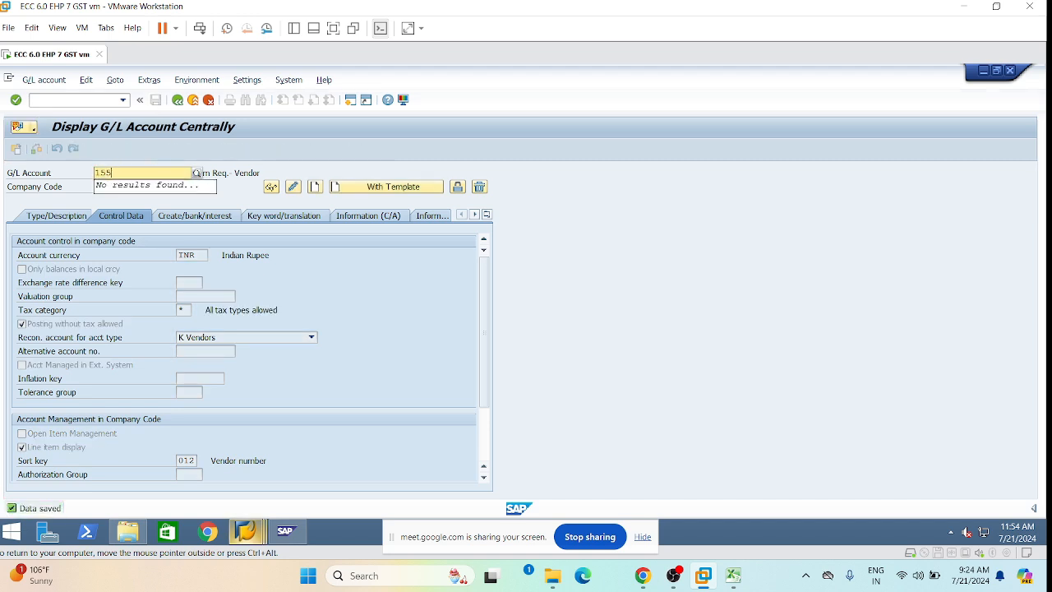
{"action": "type", "text": "1000"}
{"action": "key", "text": "BackSpace"}
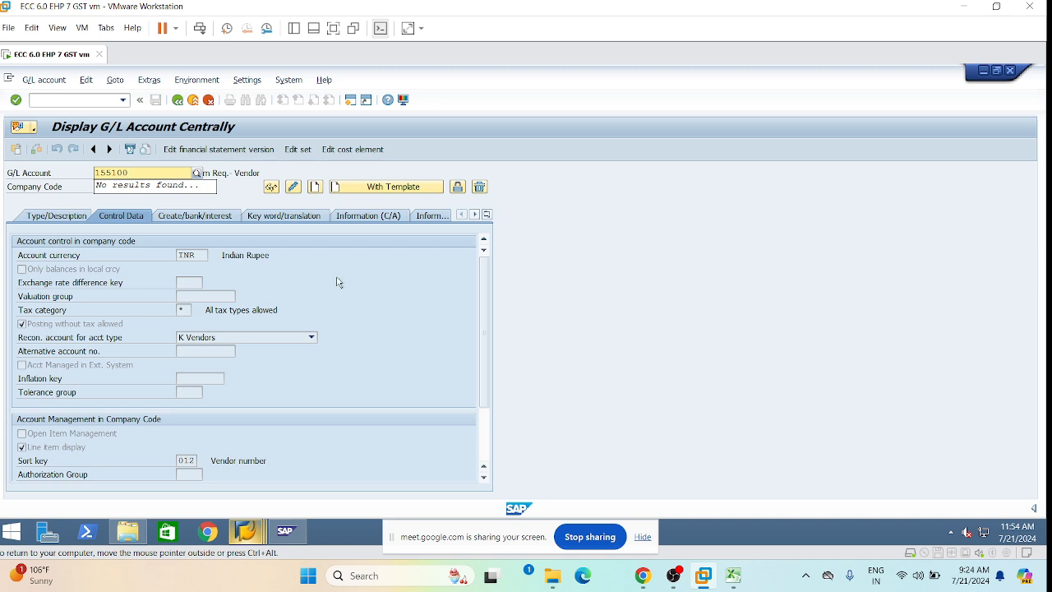
{"action": "key", "text": "Return"}
{"action": "left_click", "coordinate": [294, 189]}
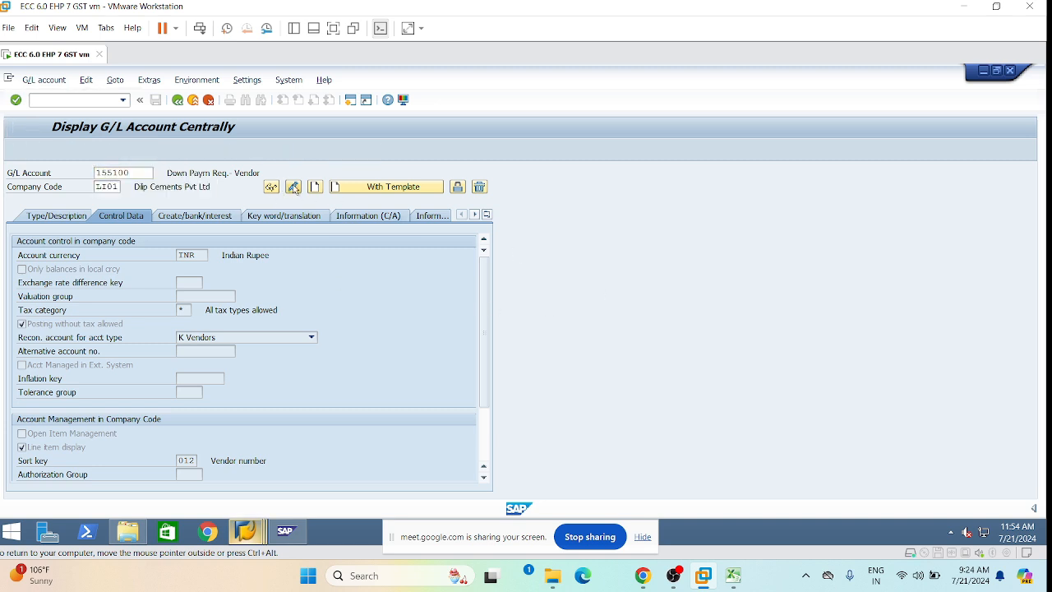
{"action": "left_click", "coordinate": [184, 310]}
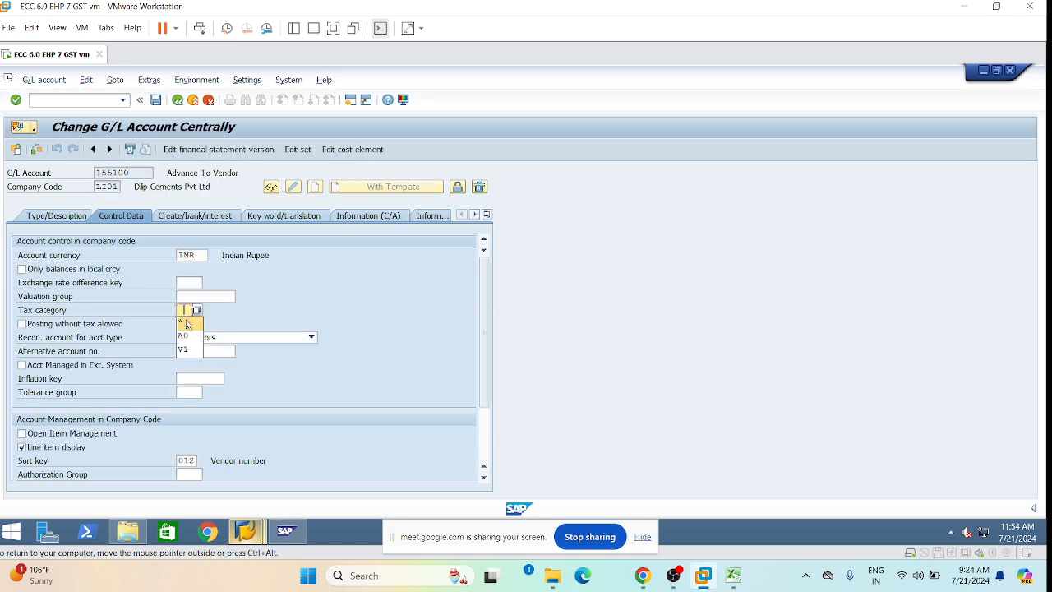
{"action": "left_click", "coordinate": [189, 322]}
{"action": "left_click", "coordinate": [28, 324]}
{"action": "left_click", "coordinate": [25, 324]}
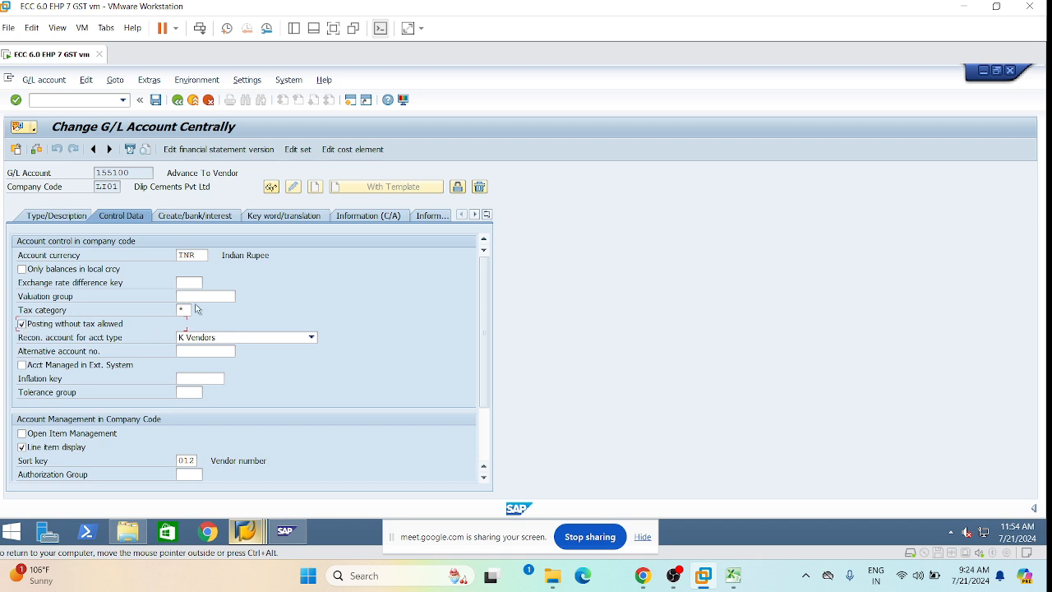
{"action": "left_click", "coordinate": [155, 100]}
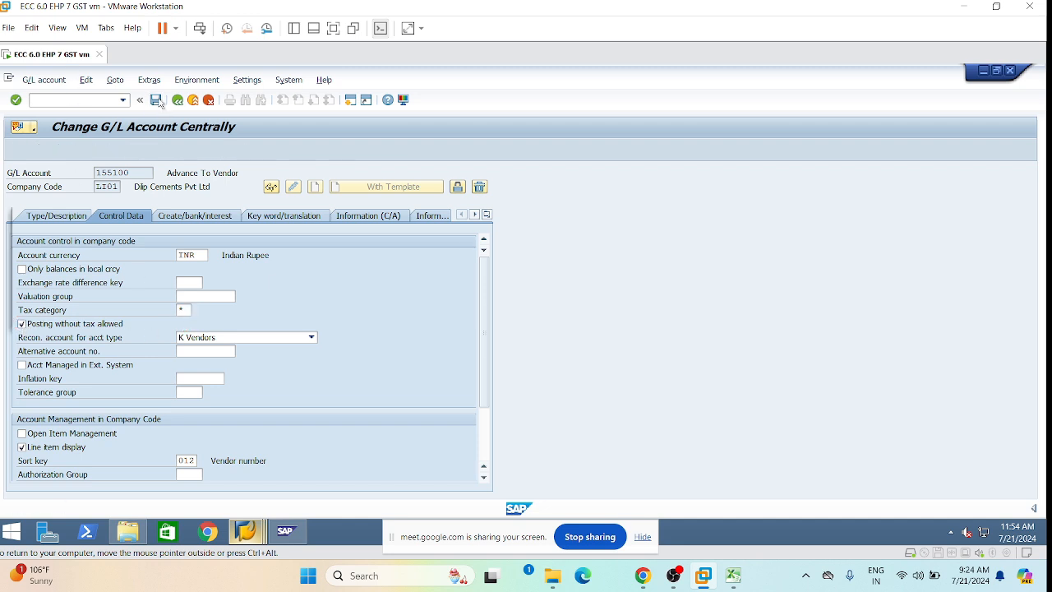
{"action": "left_click", "coordinate": [24, 316]}
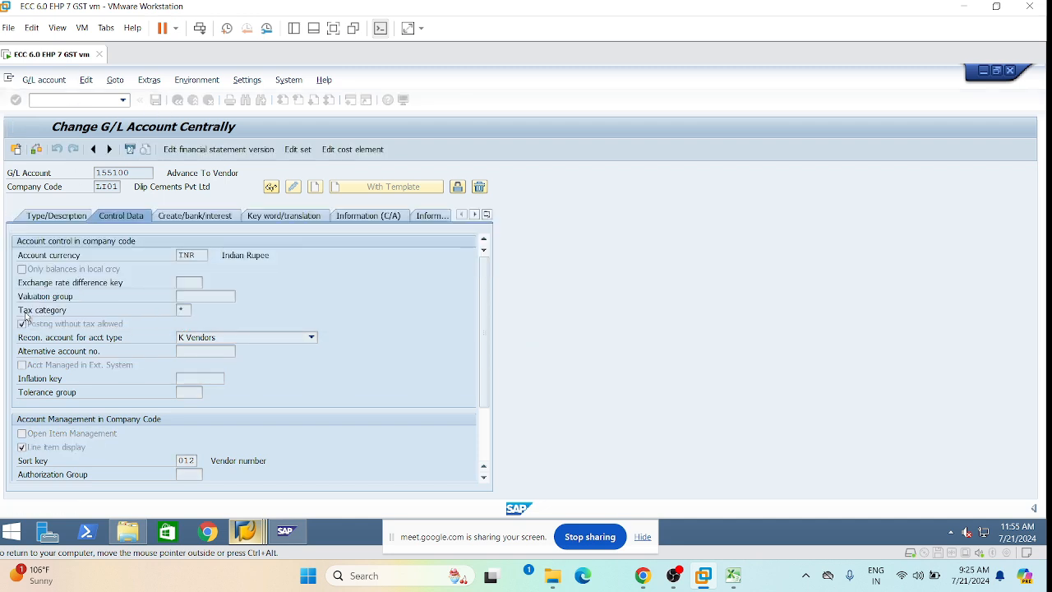
Return to the down payment request session and rerun /nf-47 from the command history.
{"action": "mouse_move", "coordinate": [246, 531]}
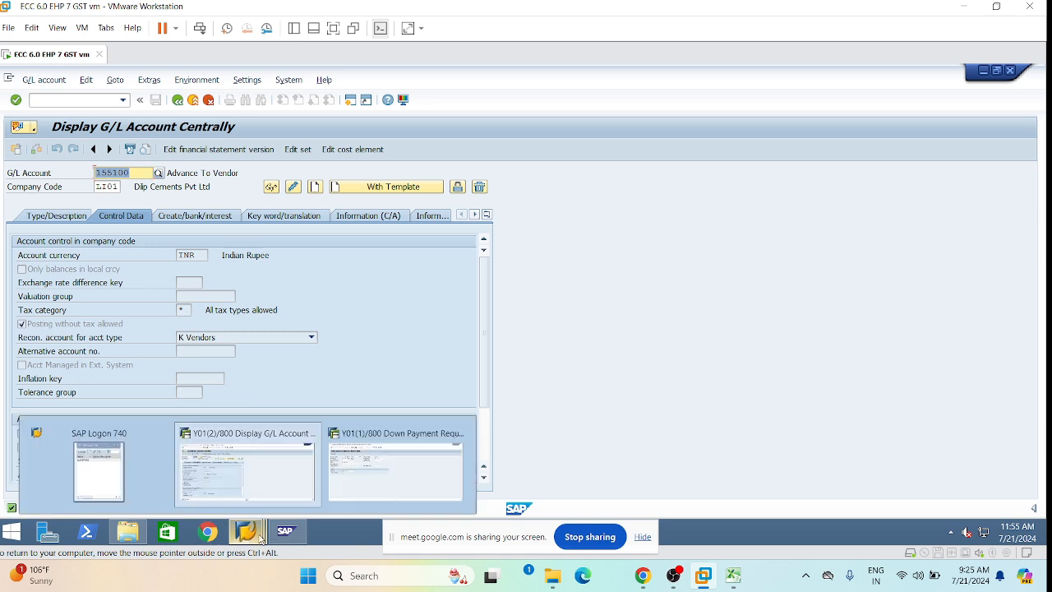
{"action": "left_click", "coordinate": [390, 449]}
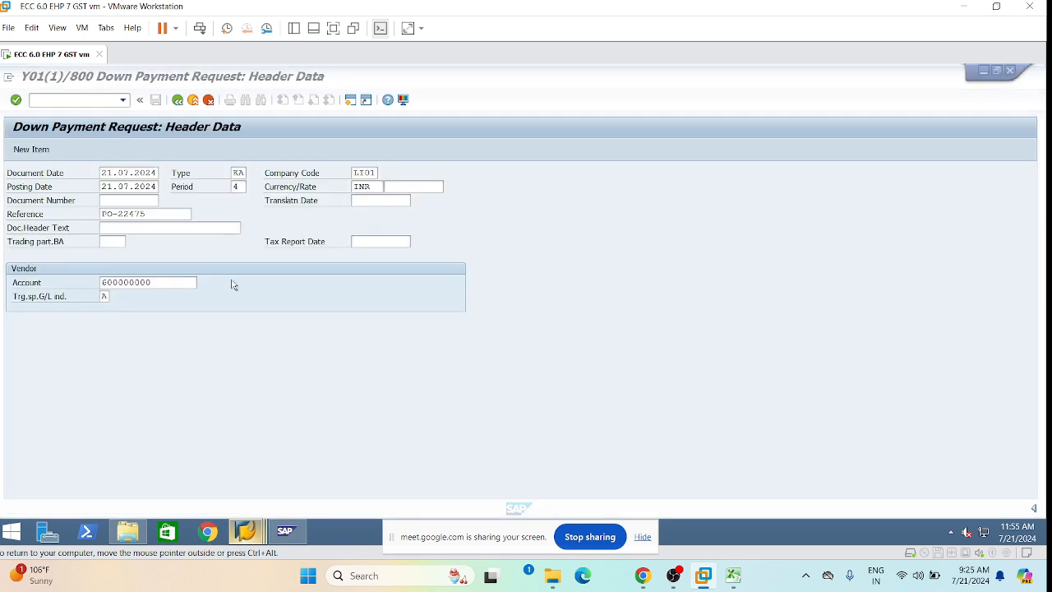
{"action": "left_click", "coordinate": [105, 296]}
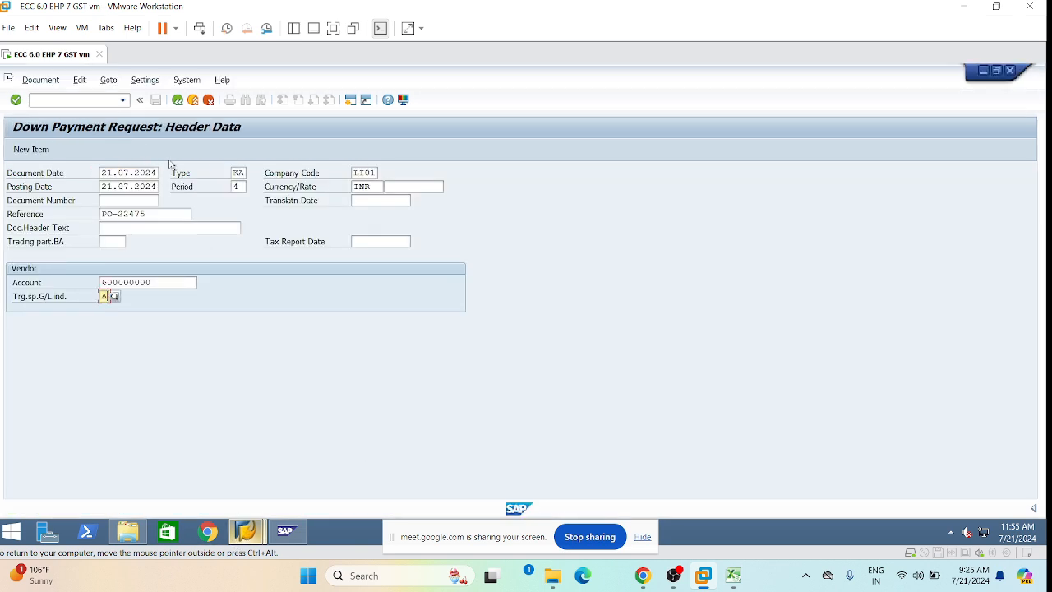
{"action": "left_click", "coordinate": [123, 101]}
{"action": "left_click", "coordinate": [56, 123]}
{"action": "left_click", "coordinate": [79, 101]}
{"action": "key", "text": "Return"}
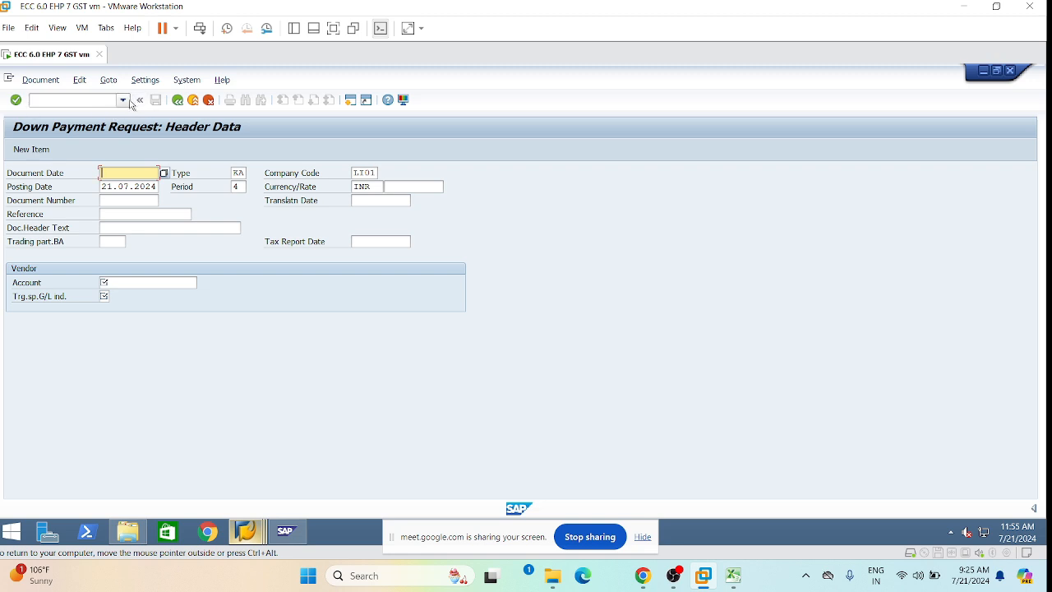
{"action": "left_click", "coordinate": [124, 101]}
{"action": "left_click", "coordinate": [62, 112]}
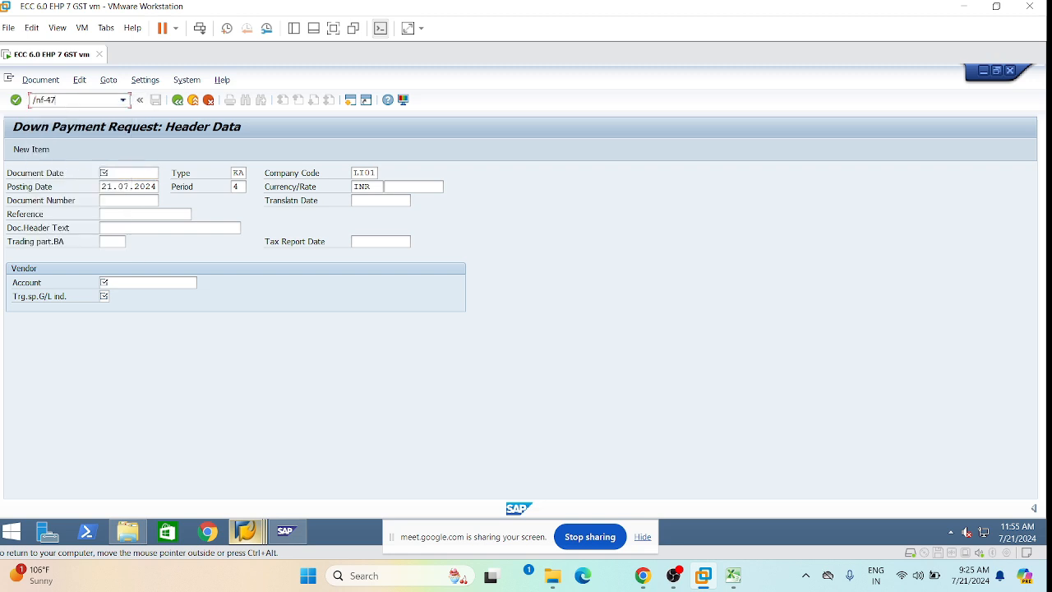
{"action": "key", "text": "Return"}
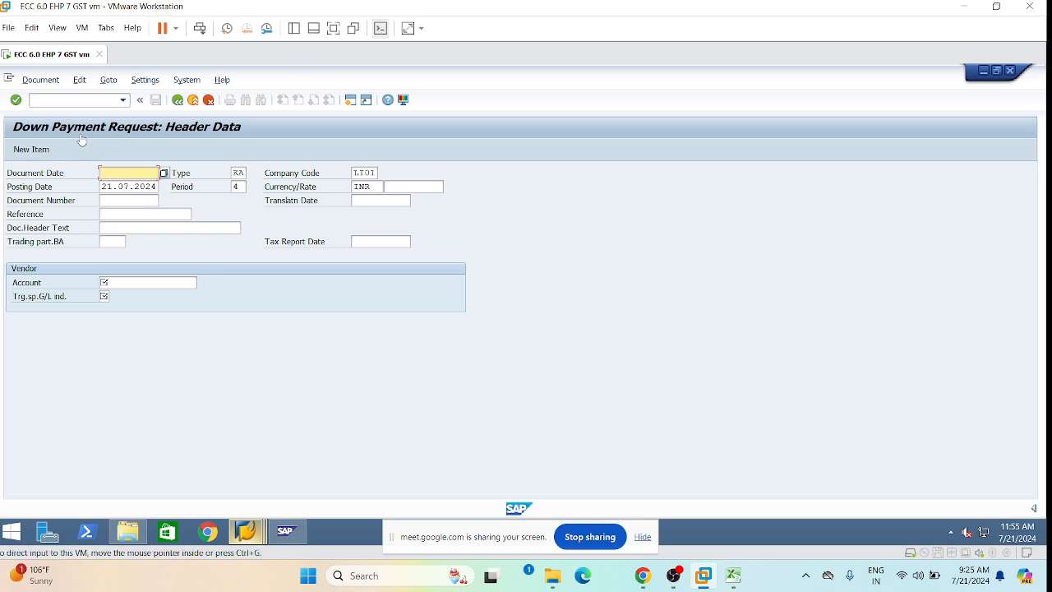
{"action": "left_click", "coordinate": [122, 100]}
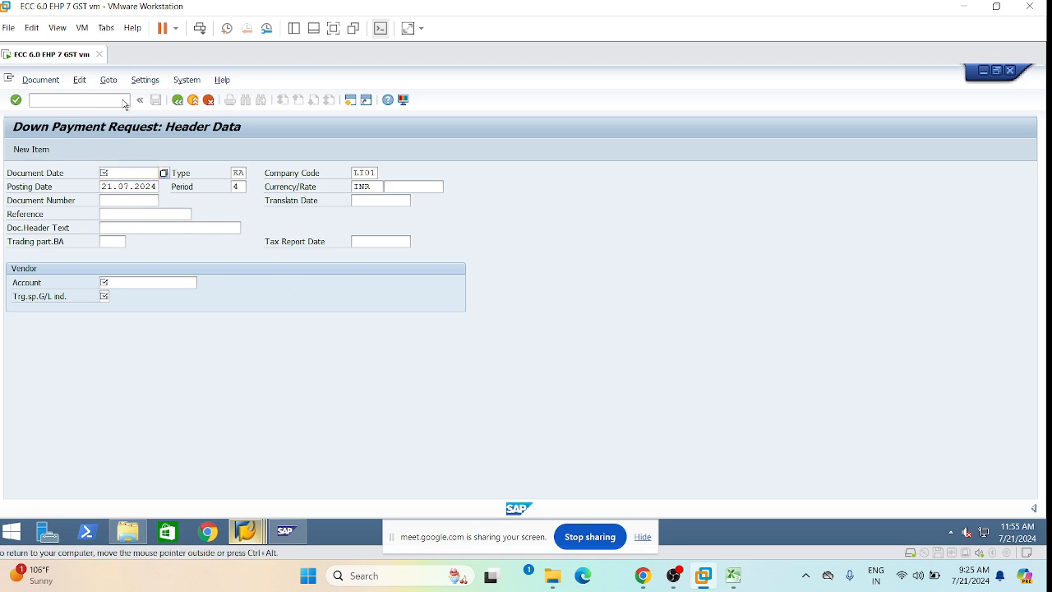
{"action": "left_click", "coordinate": [120, 107]}
{"action": "left_click", "coordinate": [53, 99]}
{"action": "key", "text": "Return"}
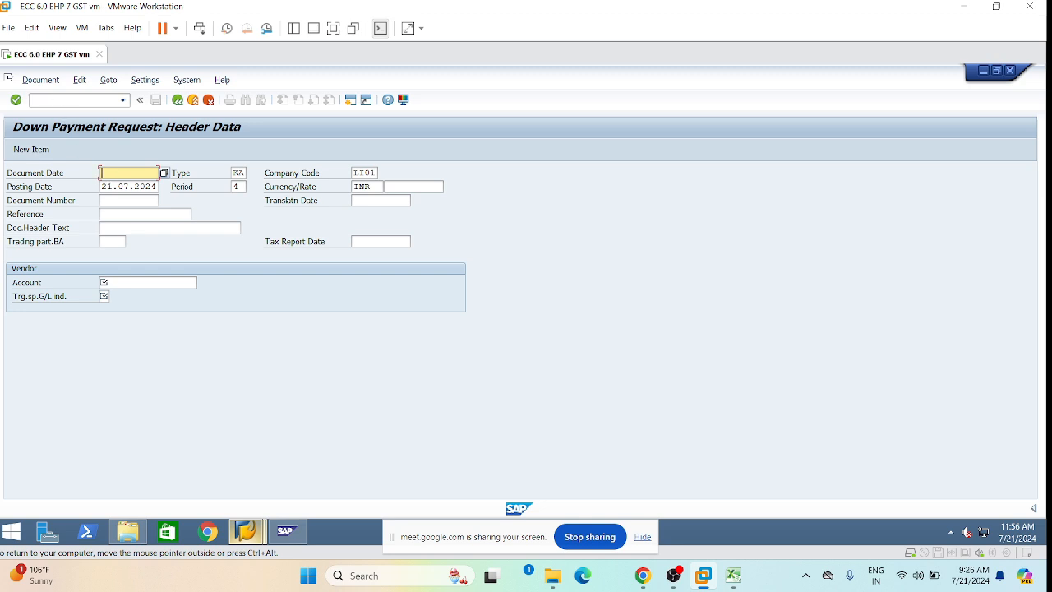
Copy posting date 21.07.2024 into the Document Date field.
{"action": "left_click", "coordinate": [108, 173]}
{"action": "left_click", "coordinate": [125, 283]}
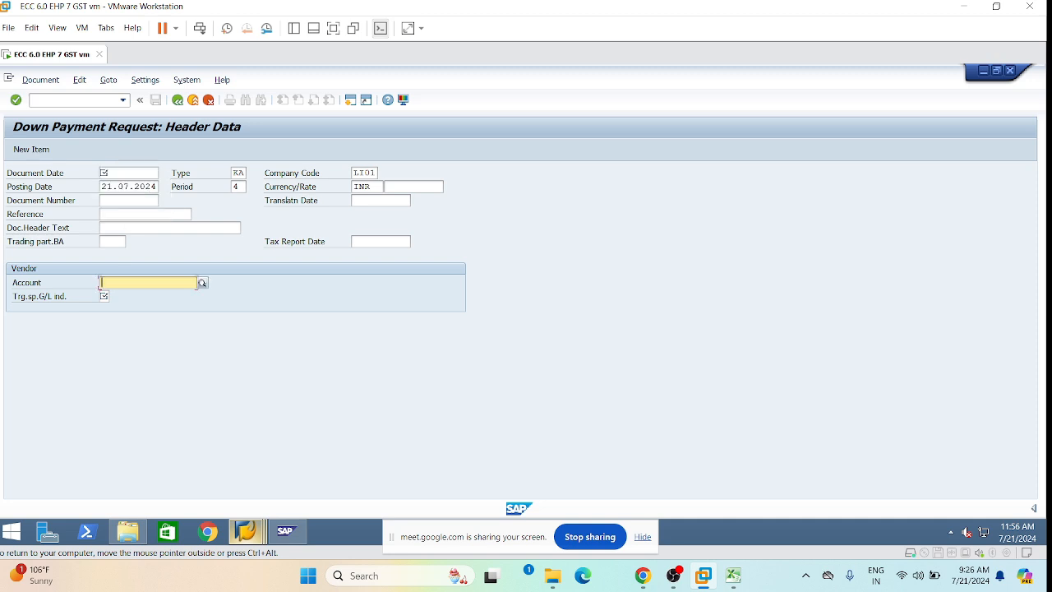
{"action": "left_click", "coordinate": [125, 187]}
{"action": "double_click", "coordinate": [125, 187]}
{"action": "key", "text": "ctrl+c"}
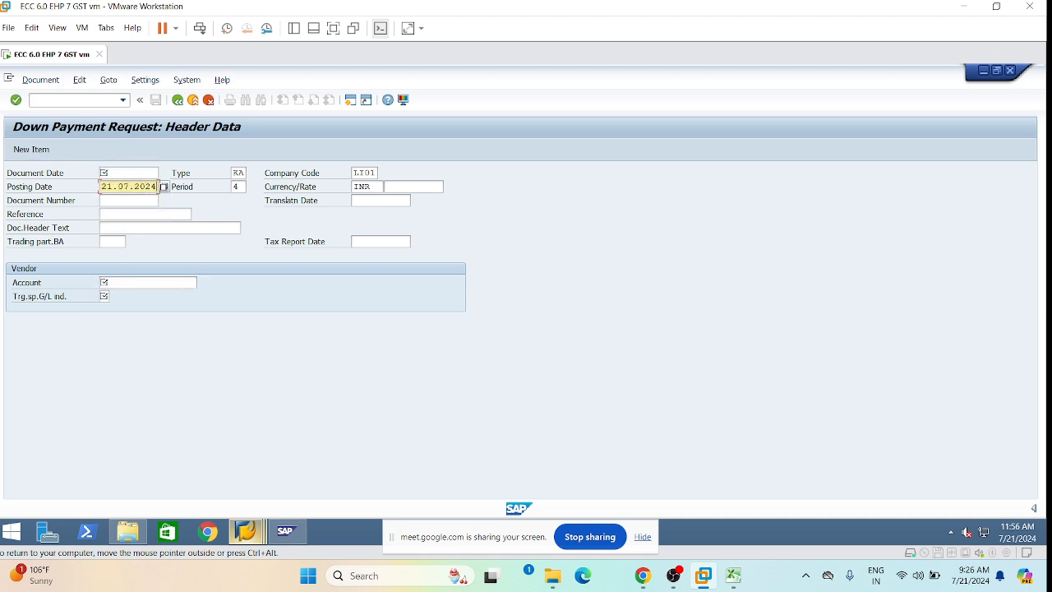
{"action": "left_click", "coordinate": [123, 172]}
{"action": "key", "text": "ctrl+v"}
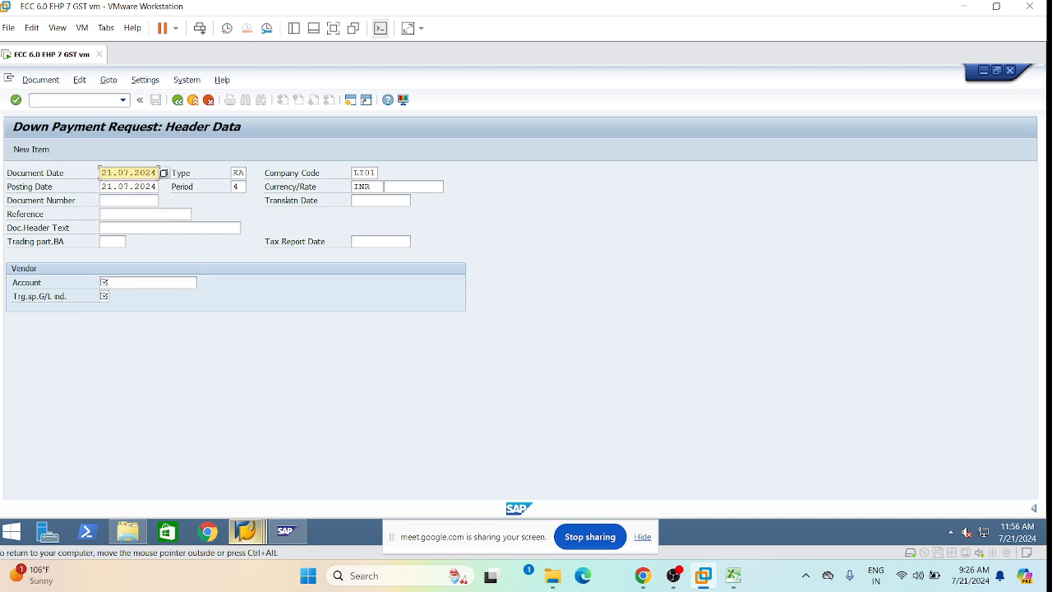
Enter vendor account 600000000, editing the number picked from the account history.
{"action": "left_click", "coordinate": [125, 283]}
{"action": "left_click", "coordinate": [119, 294]}
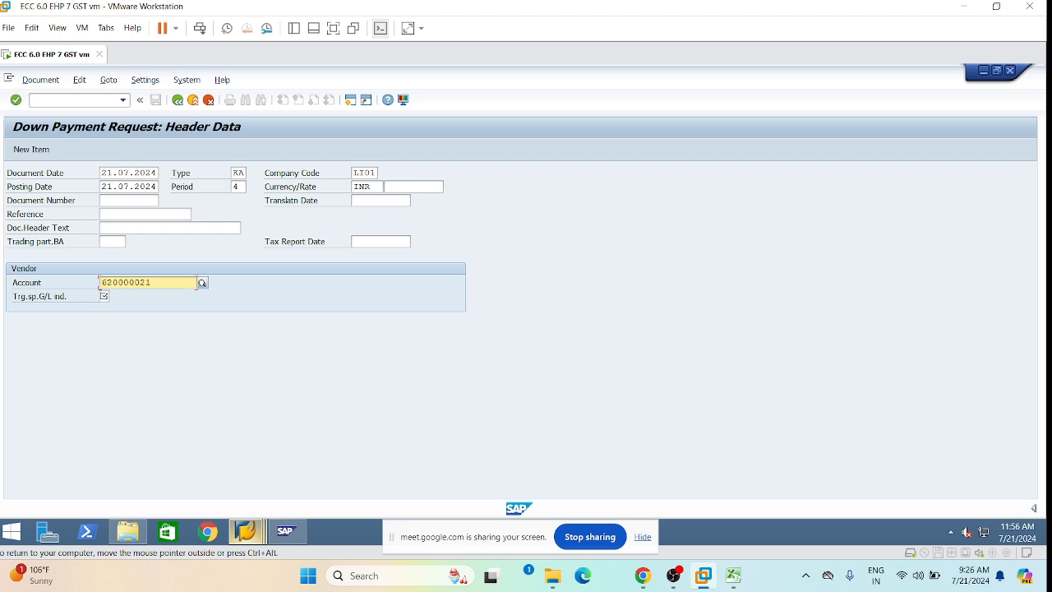
{"action": "double_click", "coordinate": [100, 283]}
{"action": "key", "text": "BackSpace"}
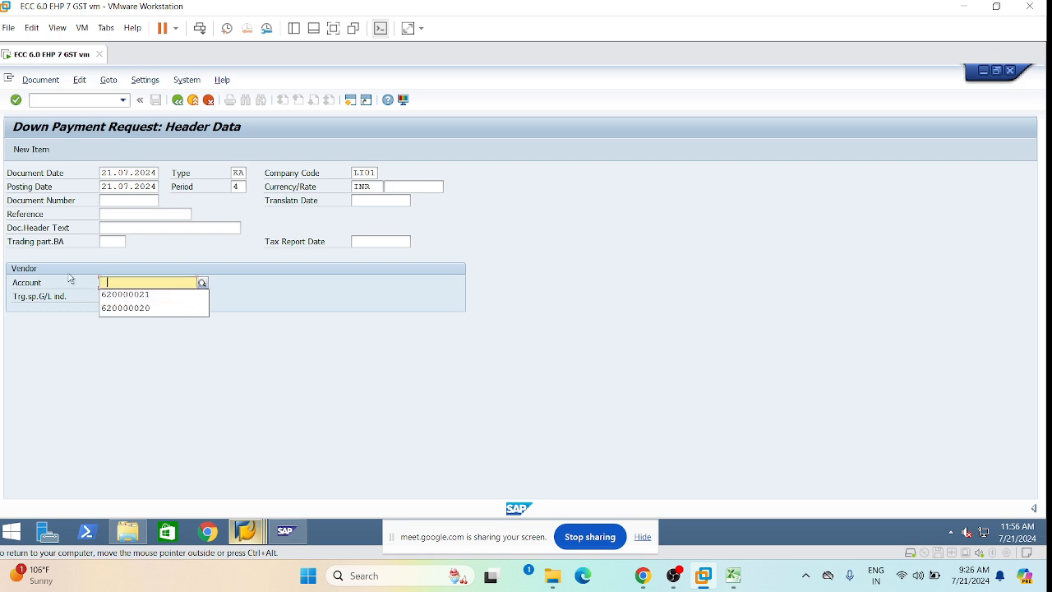
{"action": "left_click", "coordinate": [133, 308]}
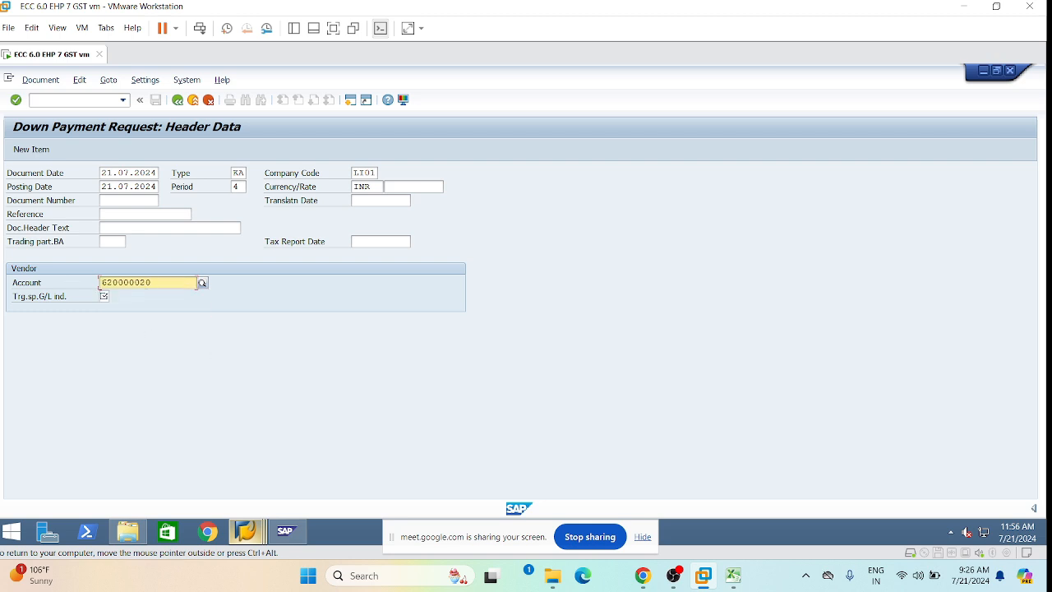
{"action": "left_click", "coordinate": [144, 283]}
{"action": "key", "text": "BackSpace"}
{"action": "type", "text": "0"}
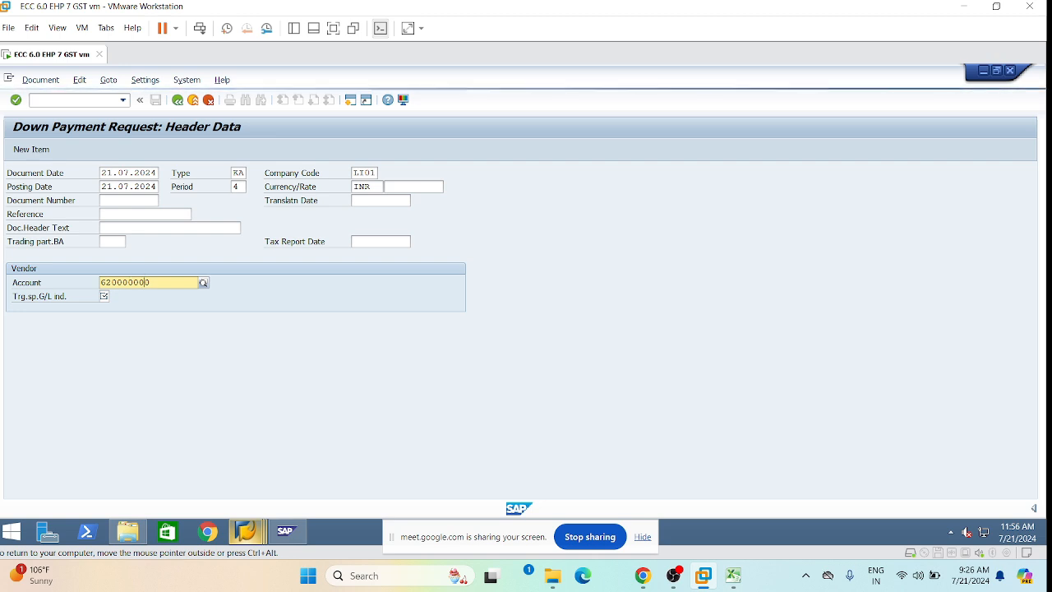
{"action": "left_click", "coordinate": [112, 282]}
{"action": "key", "text": "BackSpace"}
{"action": "type", "text": "0"}
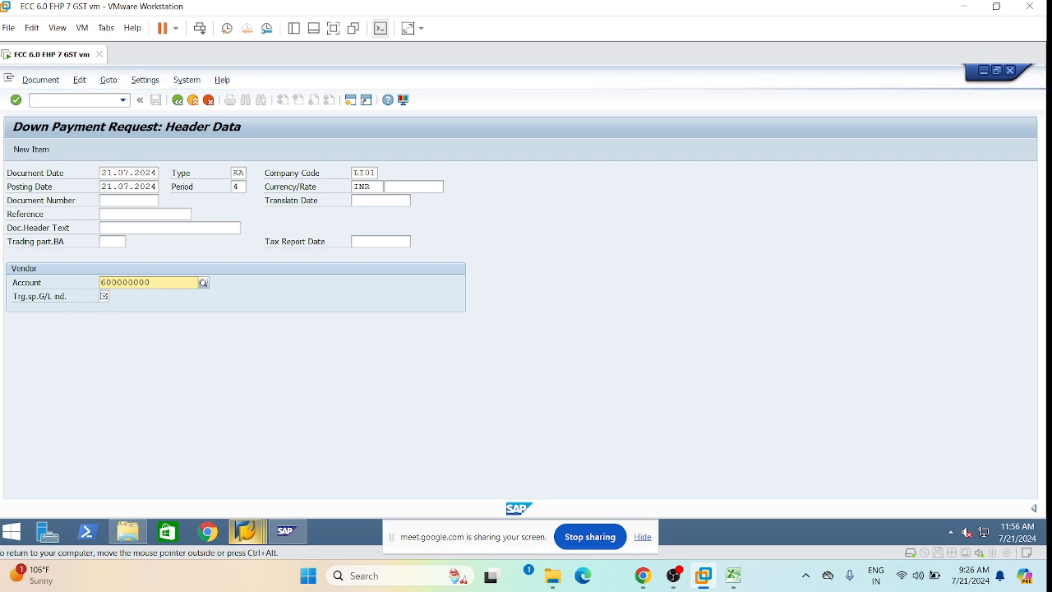
{"action": "left_click", "coordinate": [107, 295]}
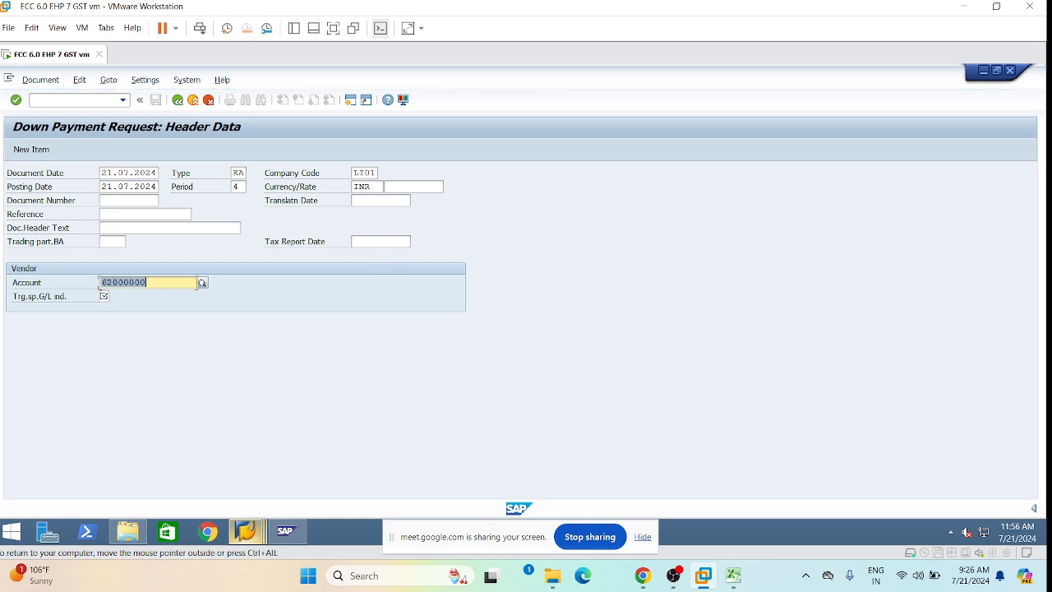
{"action": "left_click", "coordinate": [104, 296]}
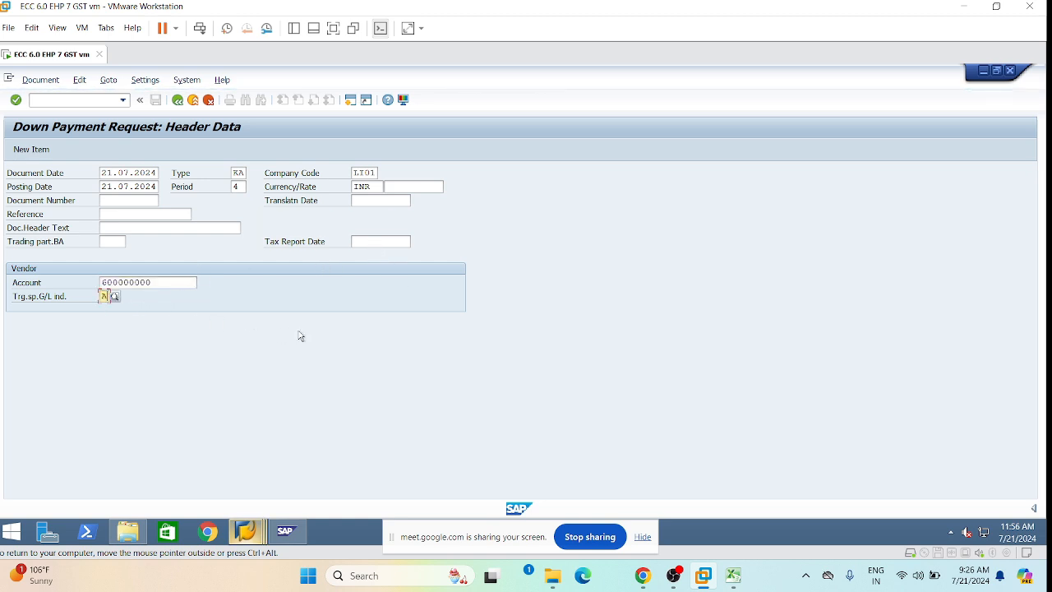
Continue to the Add Vendor item screen and step through Due On, Bus. Area and Tax code.
{"action": "key", "text": "Return"}
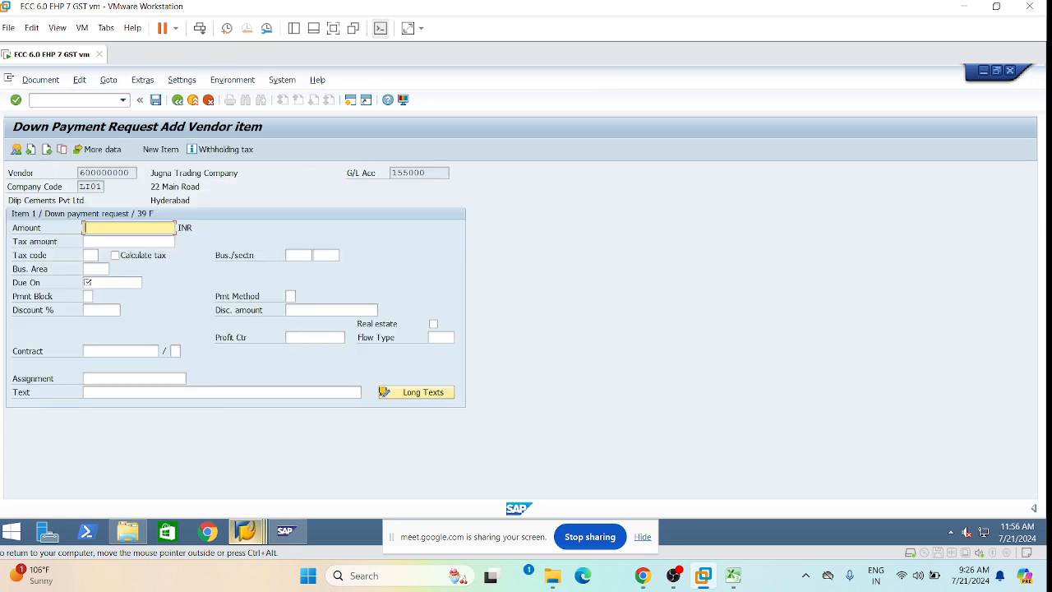
{"action": "left_click", "coordinate": [87, 282]}
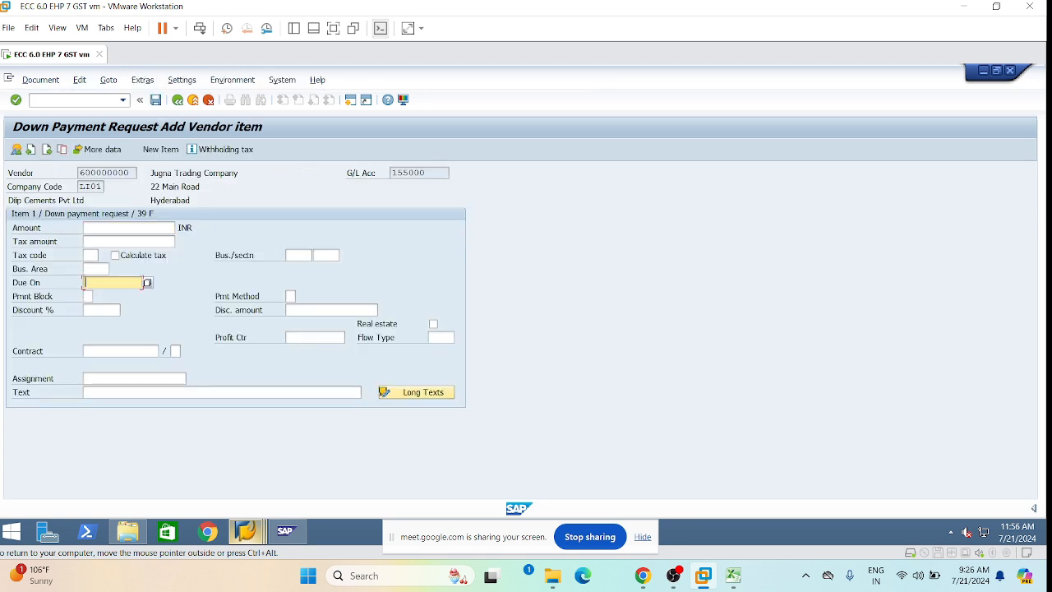
{"action": "left_click", "coordinate": [91, 269]}
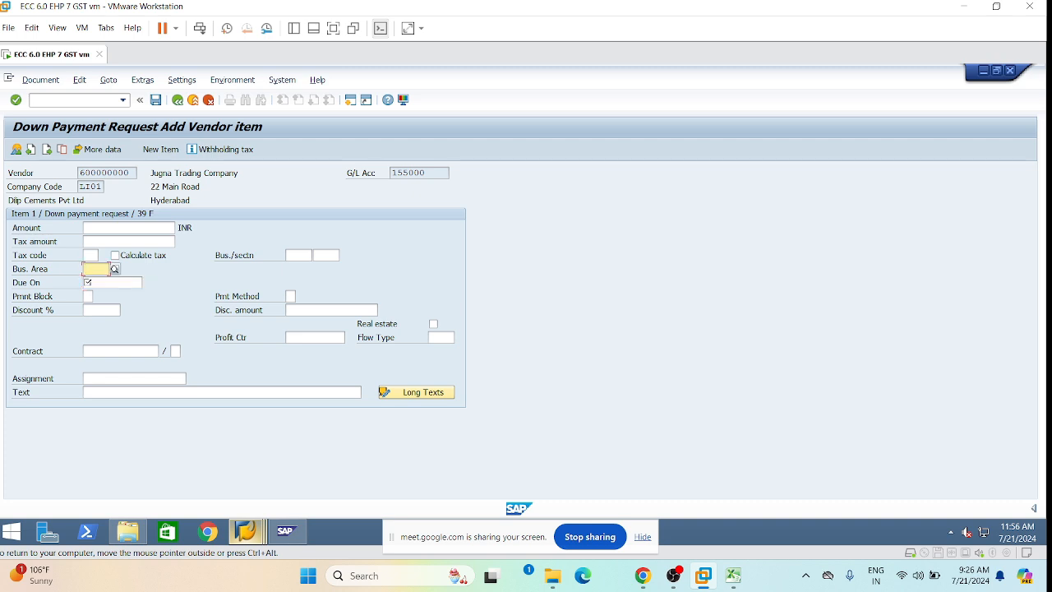
{"action": "left_click", "coordinate": [92, 282]}
{"action": "left_click", "coordinate": [91, 255]}
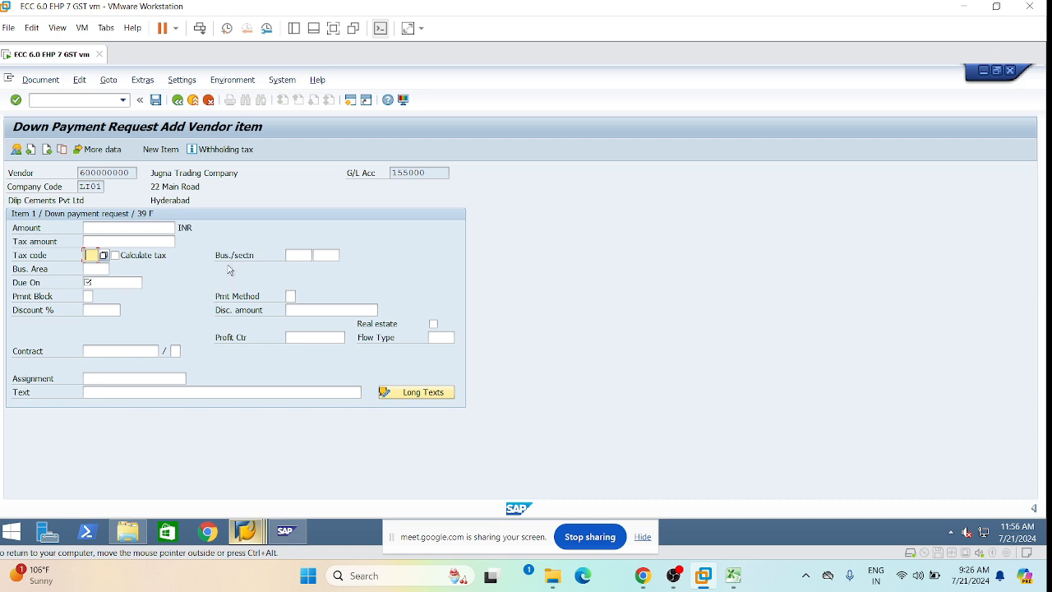
Check the PO number in the Excel sheet, then review G/L account 155000 in SAP.
{"action": "left_click", "coordinate": [733, 576]}
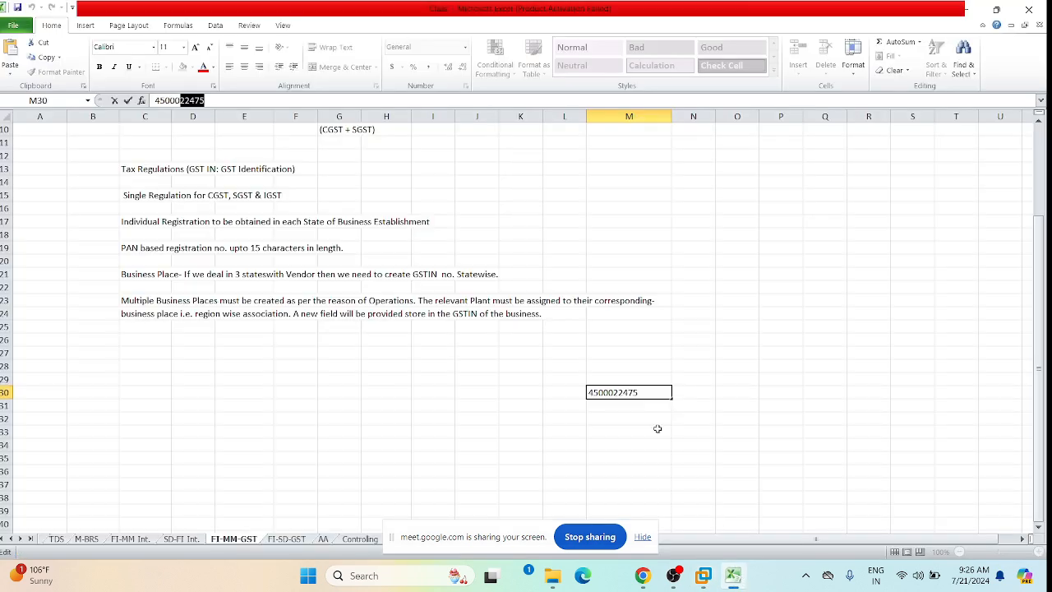
{"action": "key", "text": "Return"}
{"action": "left_click", "coordinate": [703, 575]}
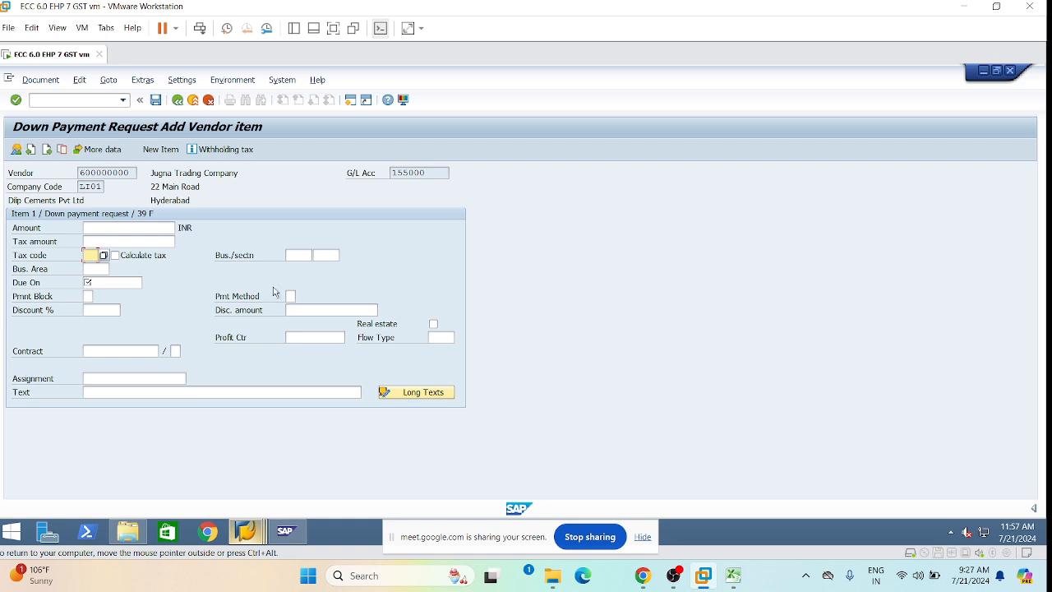
{"action": "left_click_drag", "start_coordinate": [448, 172], "coordinate": [392, 173]}
{"action": "left_click", "coordinate": [434, 173]}
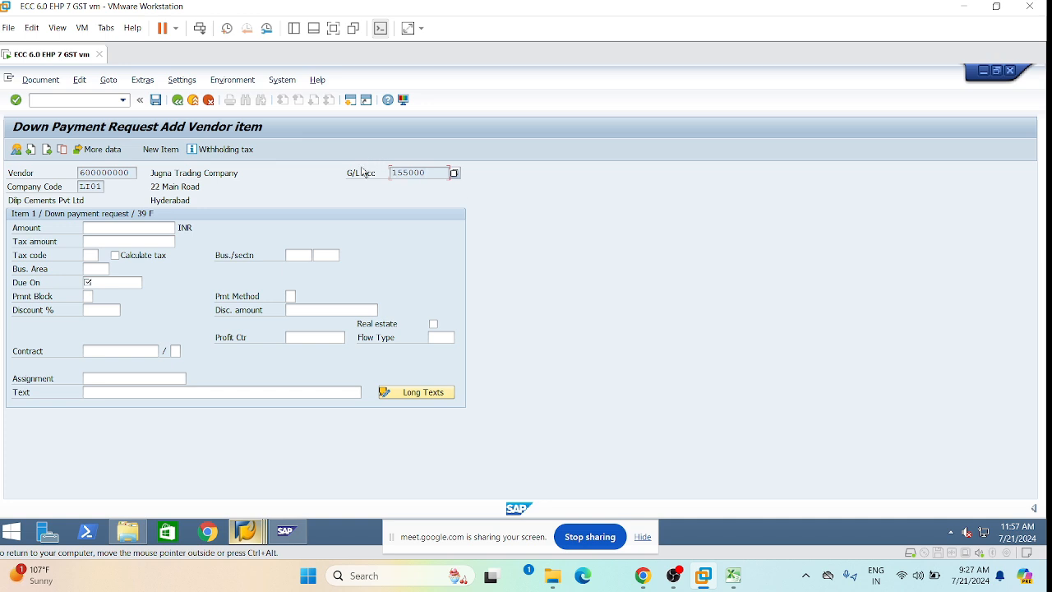
In the other SAP session, run /nOBC4 to open field status variant maintenance.
{"action": "left_click", "coordinate": [239, 534]}
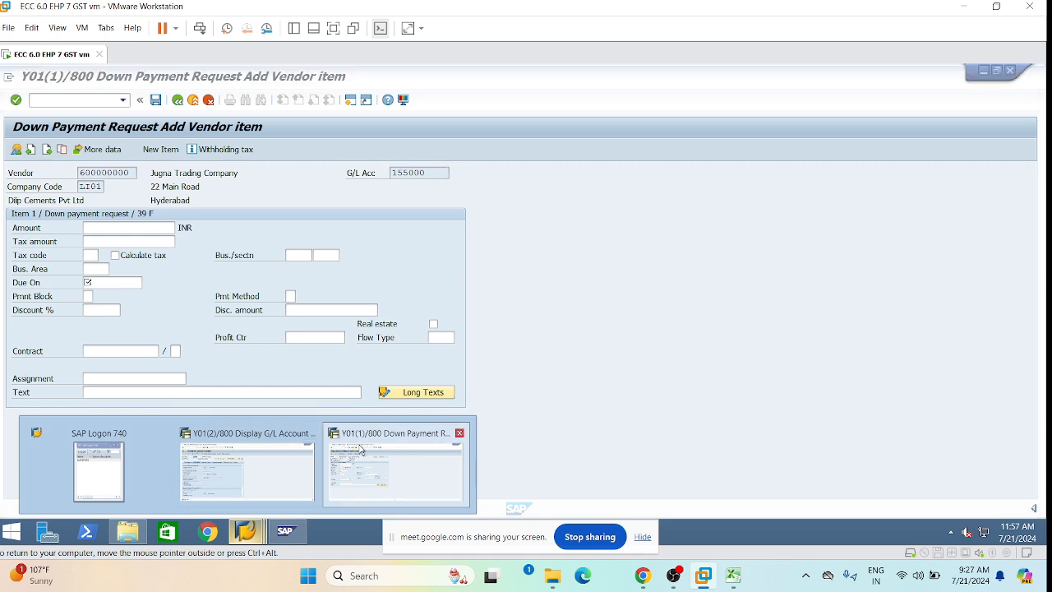
{"action": "left_click", "coordinate": [252, 455]}
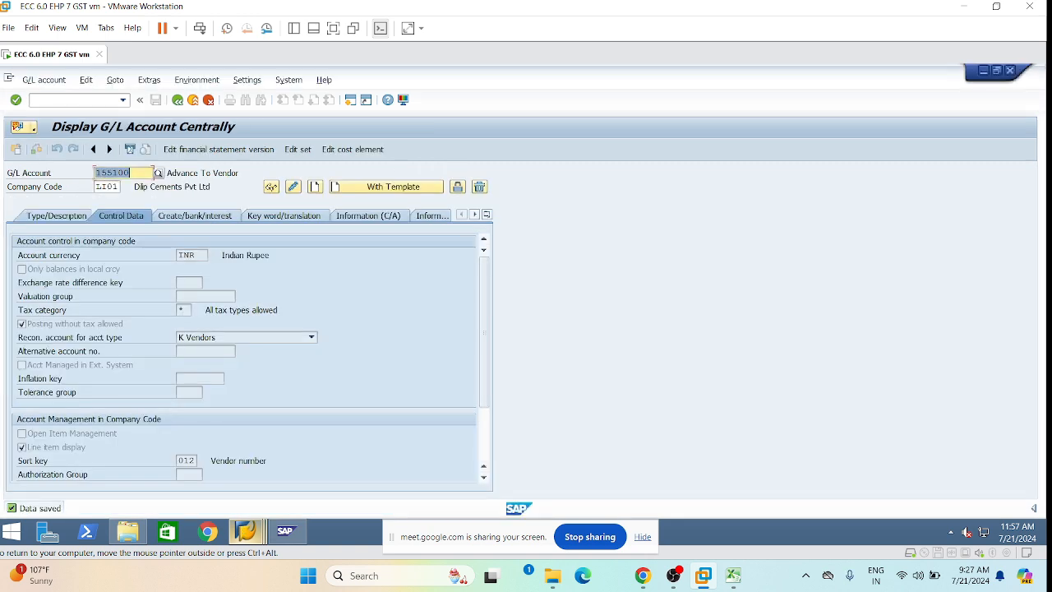
{"action": "left_click", "coordinate": [67, 100]}
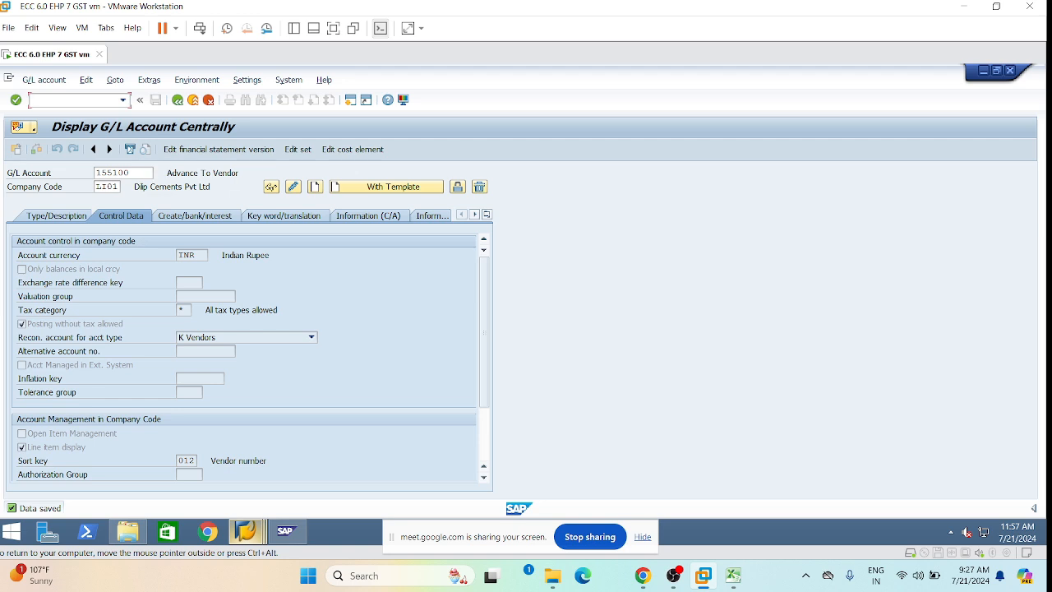
{"action": "type", "text": "/nobc4"}
{"action": "key", "text": "Return"}
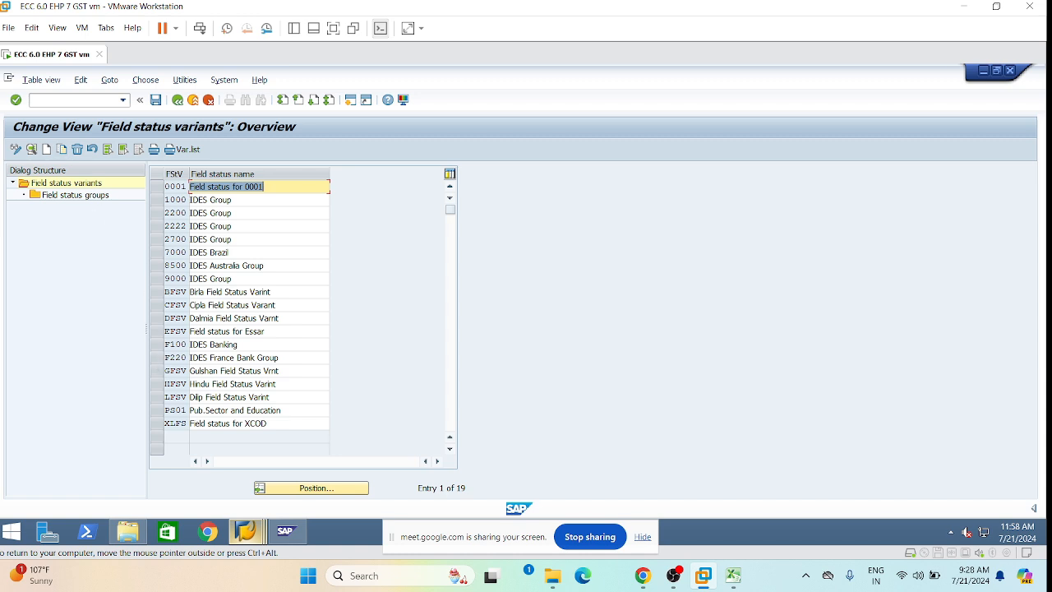
List the field status groups of variant LFSV, then return to the down payment request.
{"action": "left_click", "coordinate": [165, 397]}
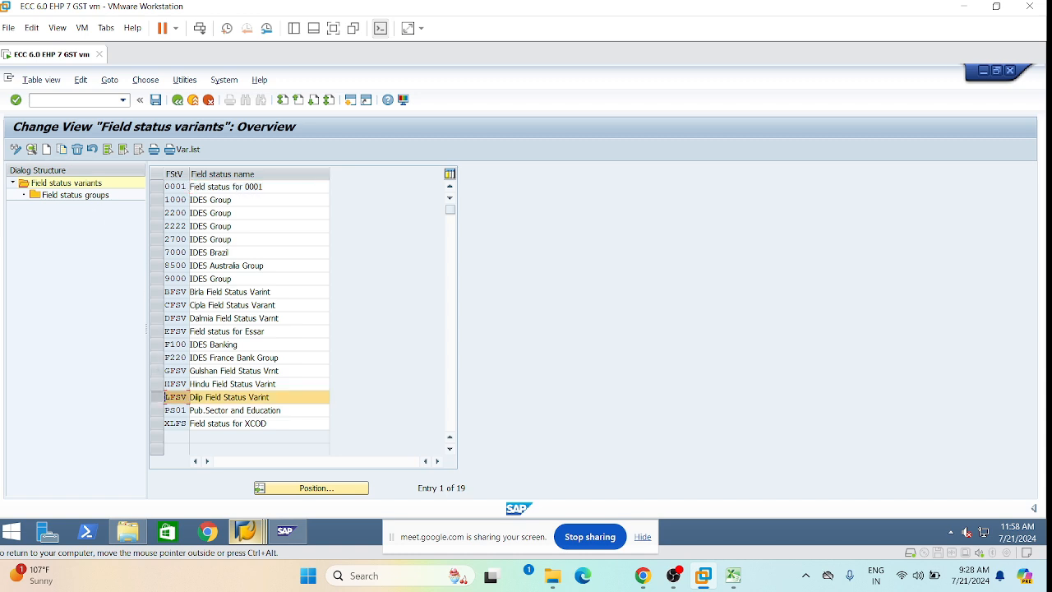
{"action": "double_click", "coordinate": [60, 198]}
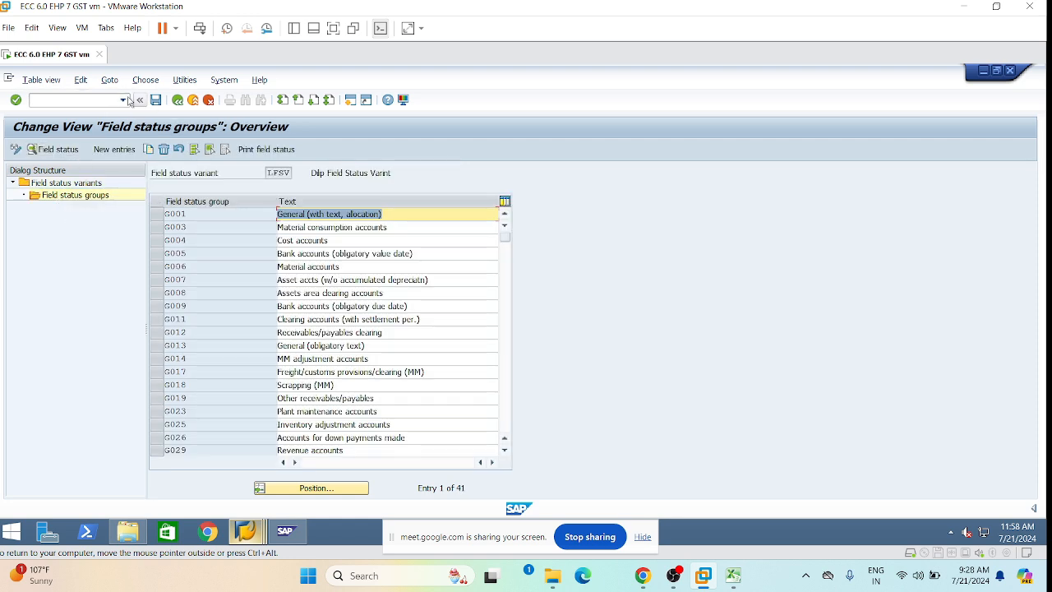
{"action": "mouse_move", "coordinate": [245, 530]}
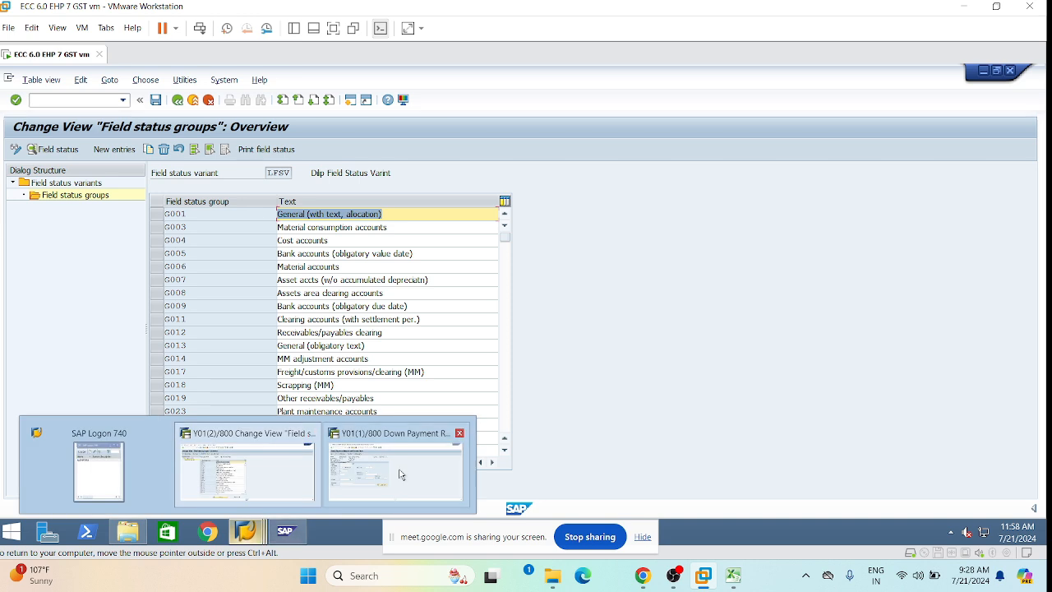
{"action": "left_click", "coordinate": [394, 473]}
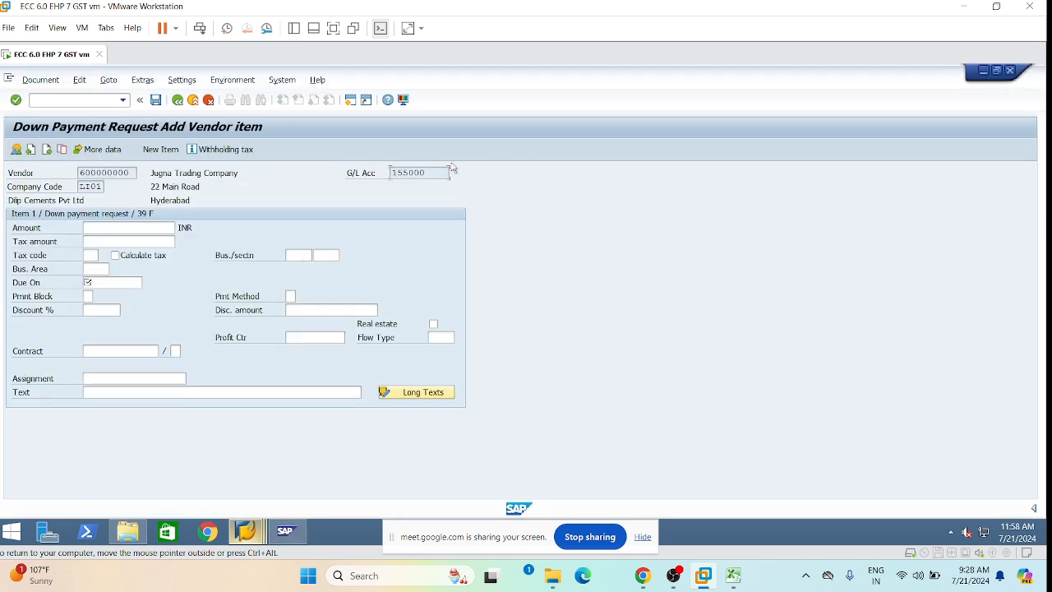
Check the down payment item with G/L account 155000, then return to the LFSV field status groups.
{"action": "key", "text": "Return"}
{"action": "left_click_drag", "start_coordinate": [427, 172], "coordinate": [256, 167]}
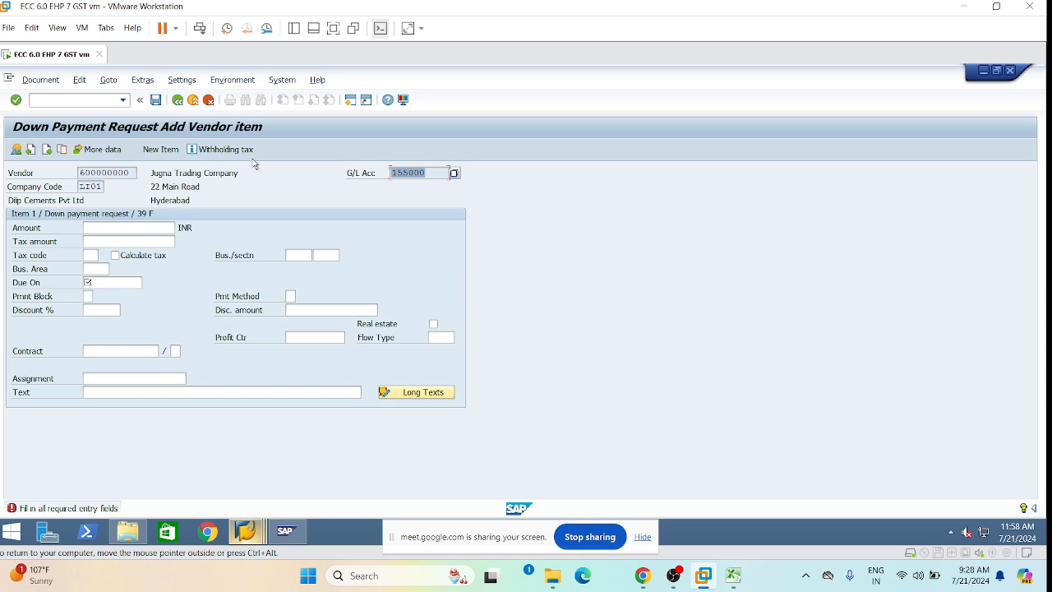
{"action": "mouse_move", "coordinate": [245, 531]}
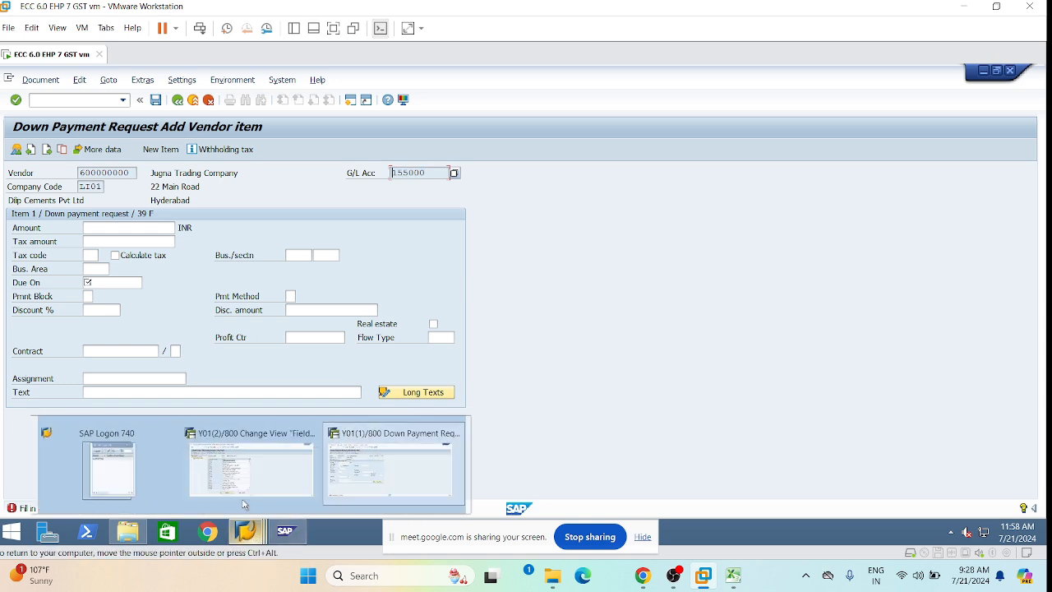
{"action": "left_click", "coordinate": [245, 493]}
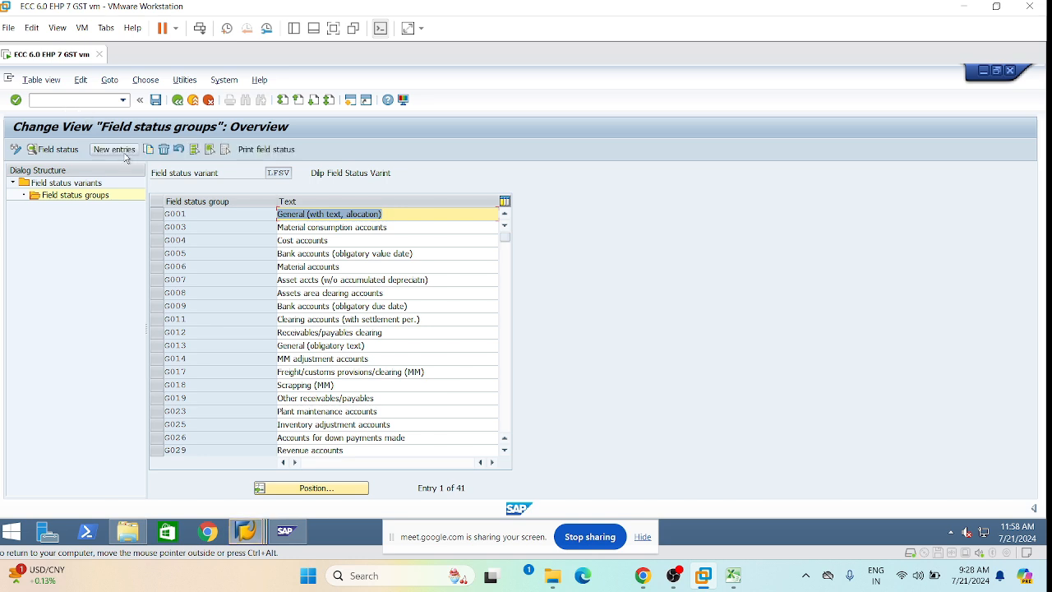
Start FS00 and bring up G/L account 155100 Advance To Vendor for company code LI01.
{"action": "left_click", "coordinate": [33, 99]}
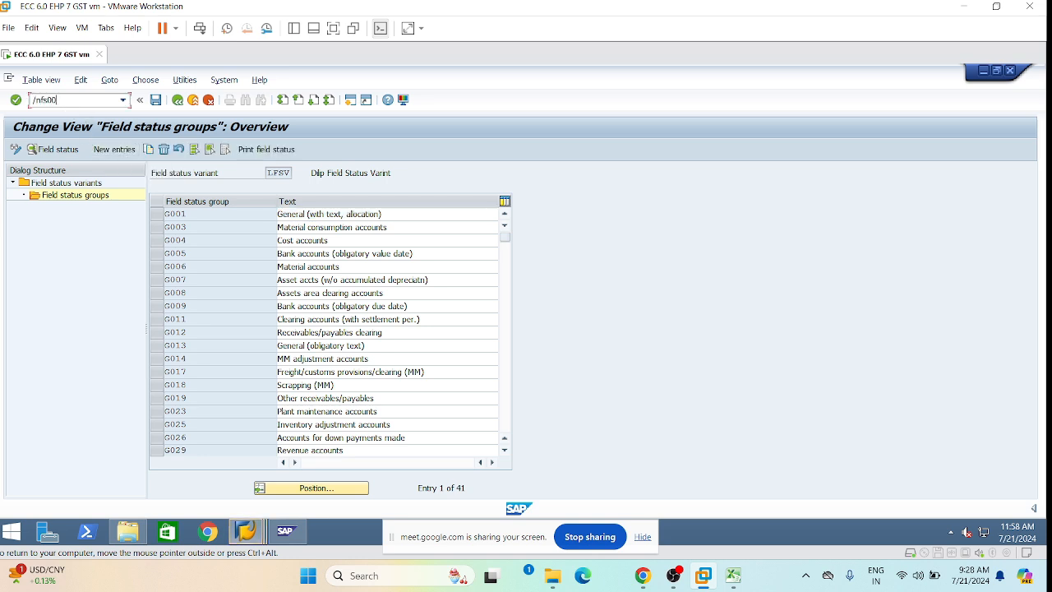
{"action": "key", "text": "Return"}
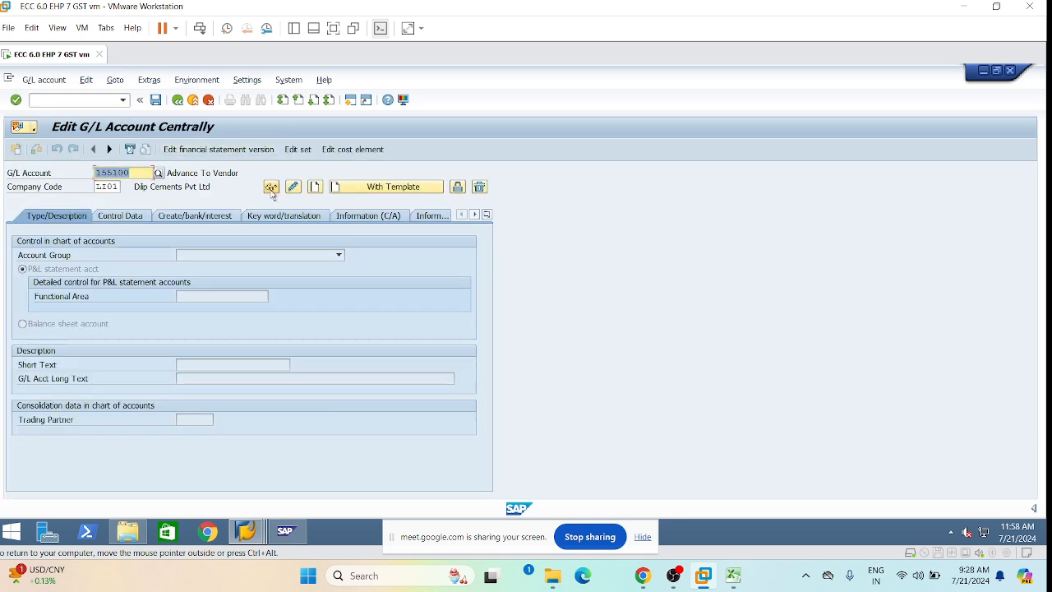
{"action": "mouse_move", "coordinate": [245, 530]}
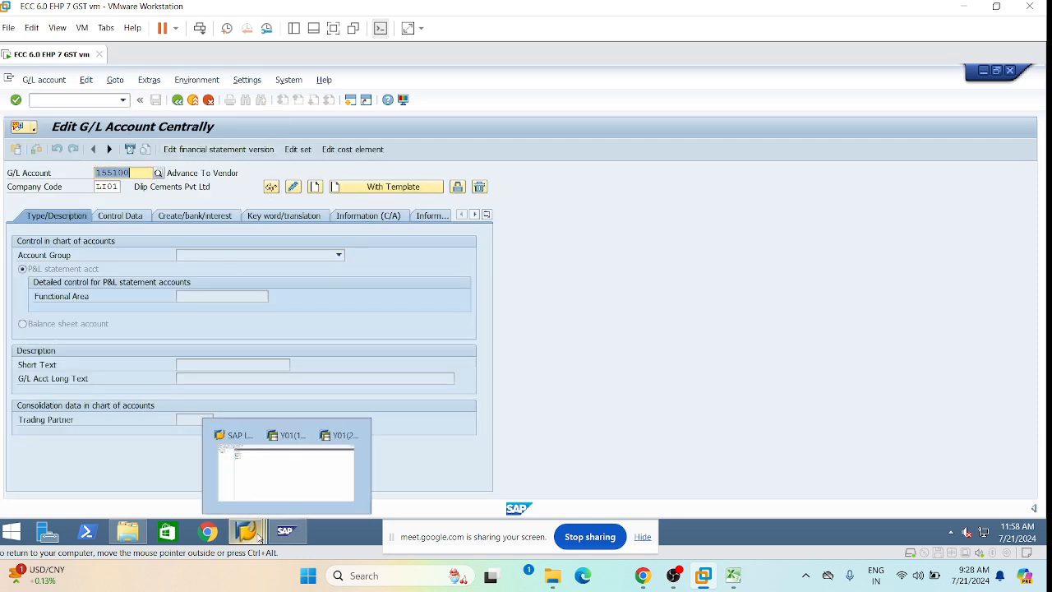
{"action": "left_click", "coordinate": [385, 464]}
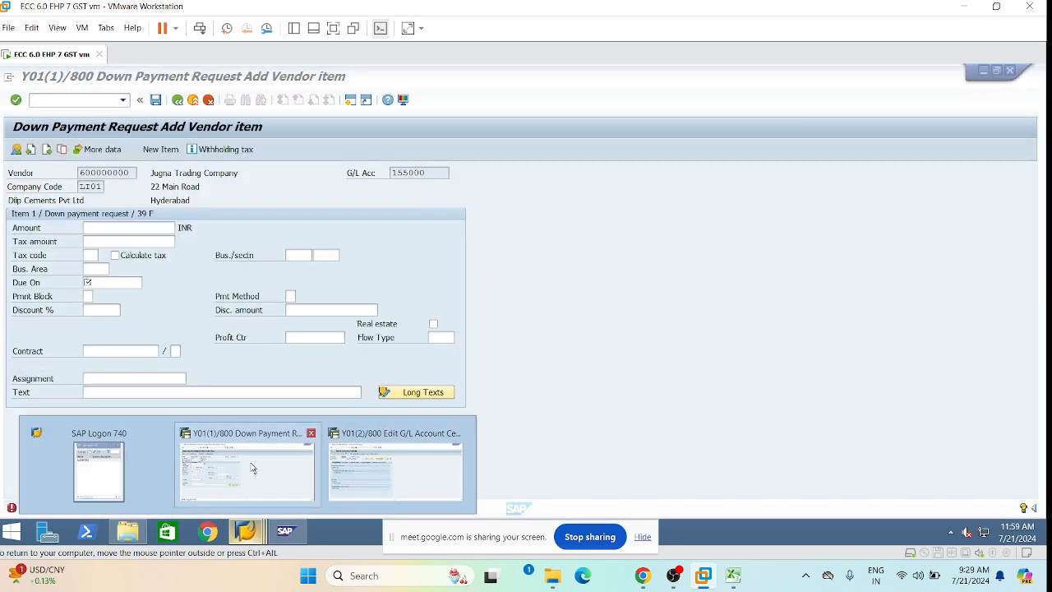
{"action": "left_click", "coordinate": [252, 468]}
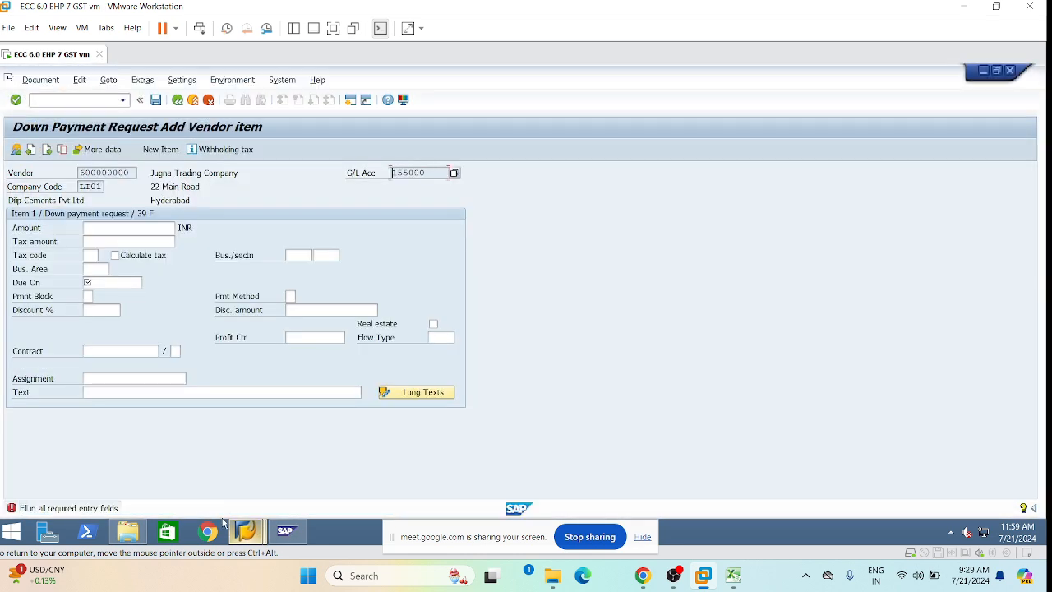
{"action": "mouse_move", "coordinate": [246, 530]}
{"action": "left_click", "coordinate": [357, 478]}
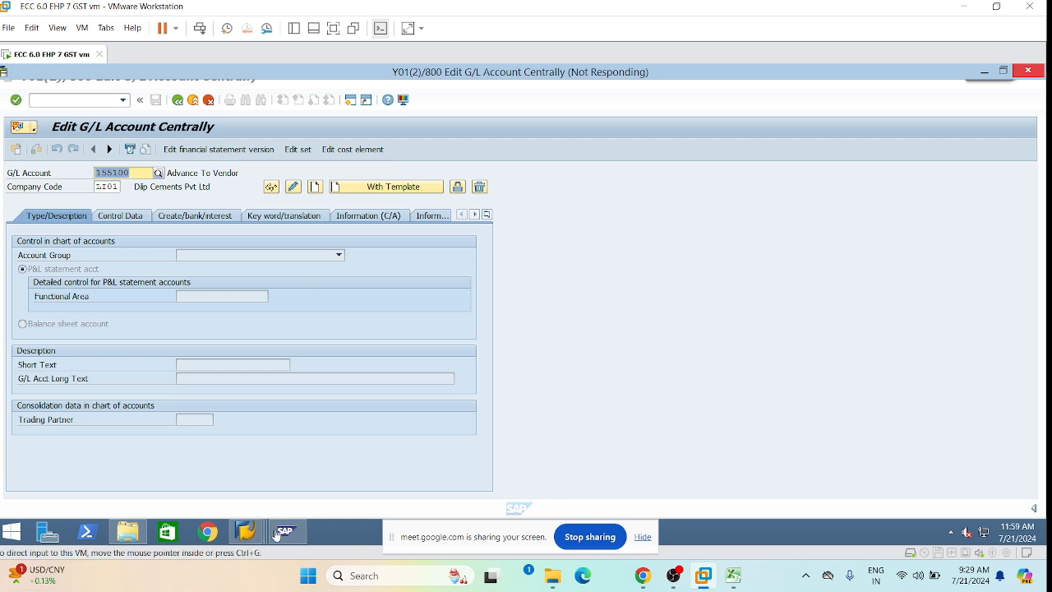
{"action": "left_click", "coordinate": [276, 534]}
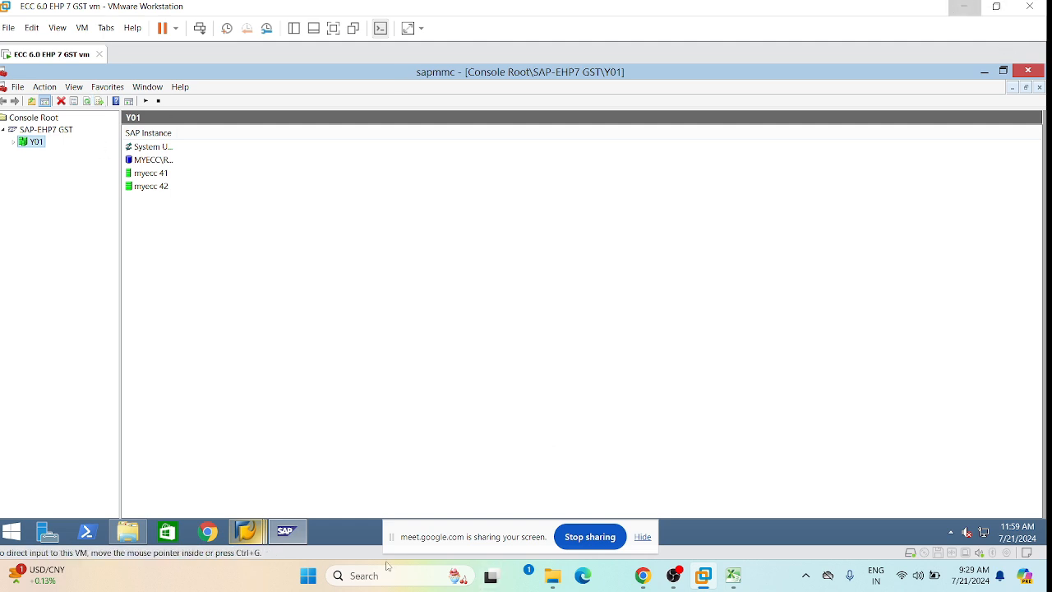
{"action": "mouse_move", "coordinate": [245, 531]}
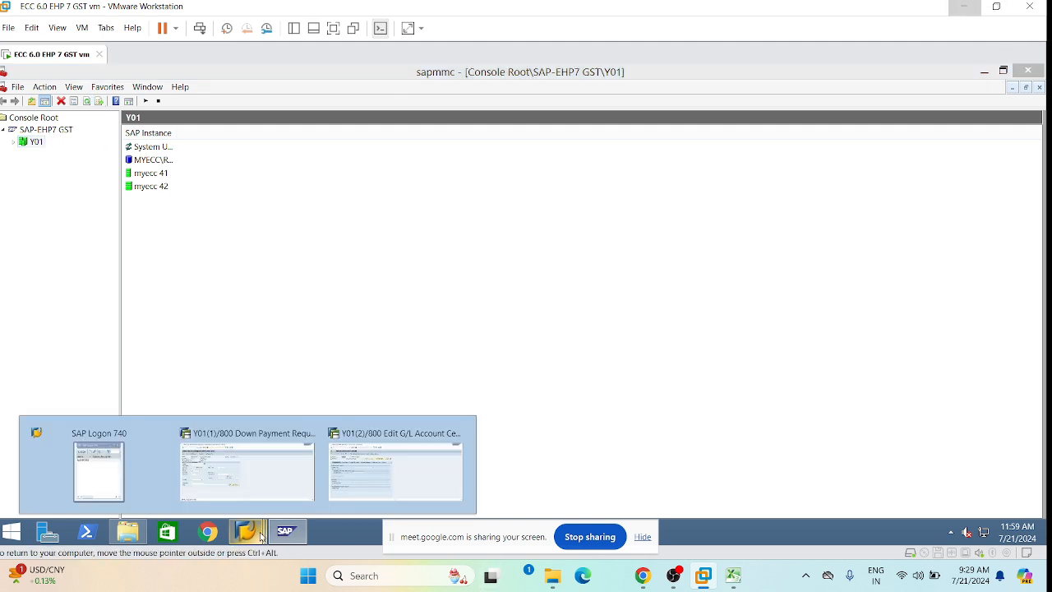
{"action": "left_click", "coordinate": [353, 473]}
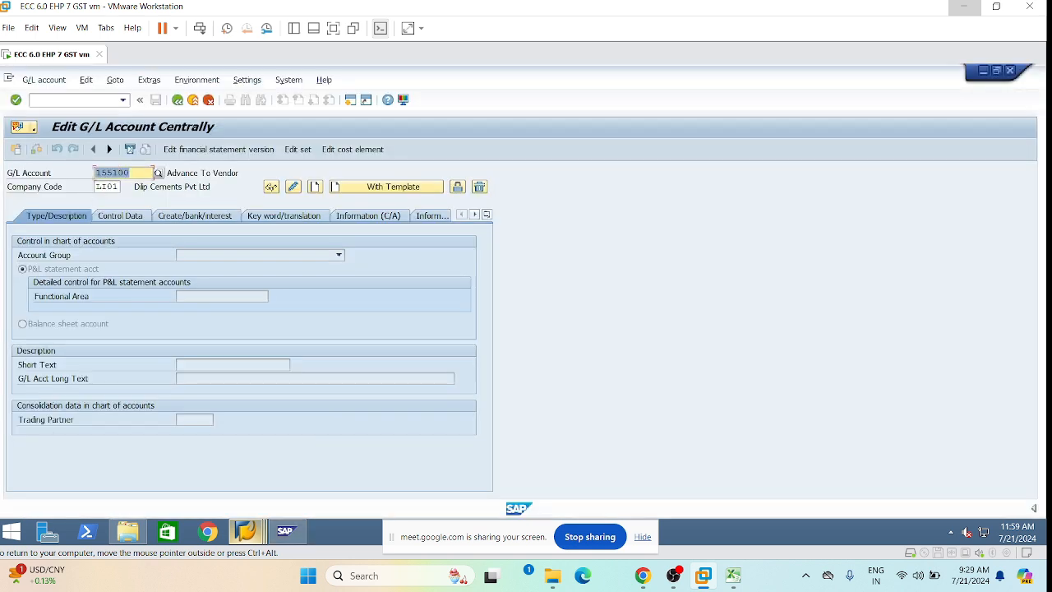
Look up G/L account 155000's field status group G067 on the Create/bank/interest tab.
{"action": "type", "text": "1551"}
{"action": "type", "text": "00"}
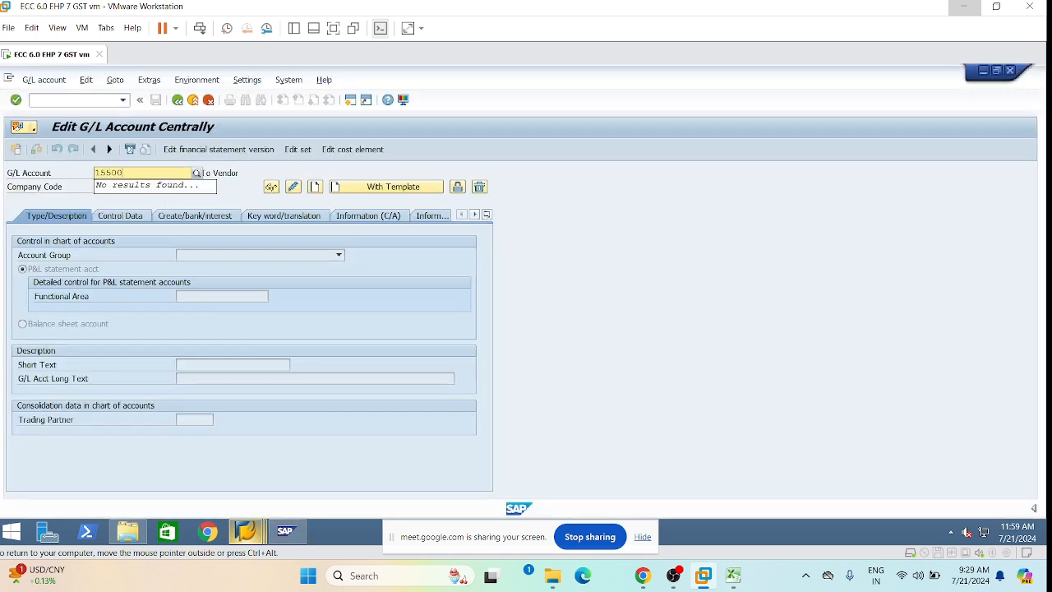
{"action": "key", "text": "Return"}
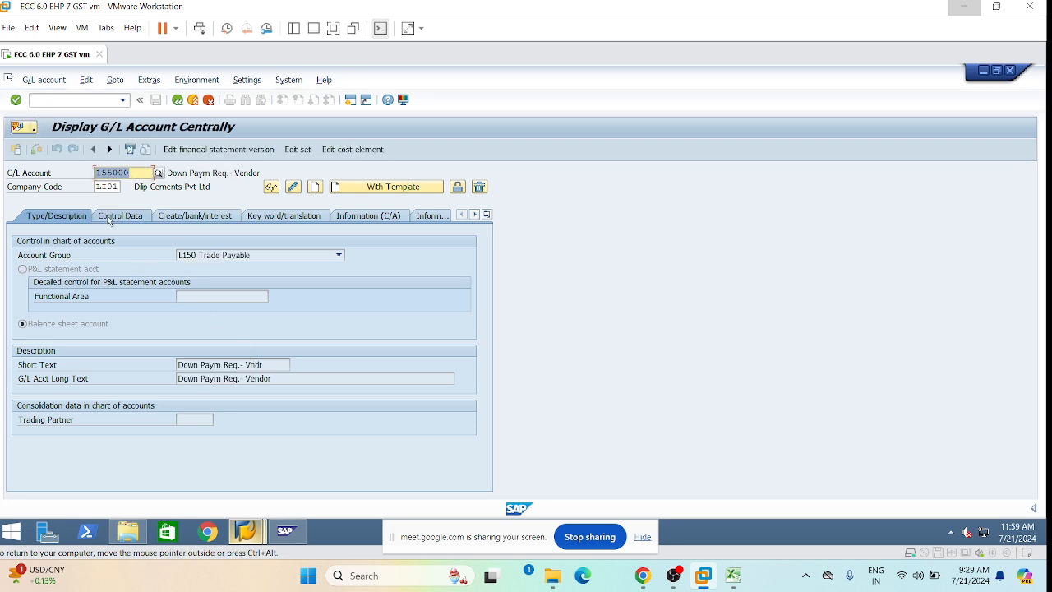
{"action": "left_click", "coordinate": [172, 218]}
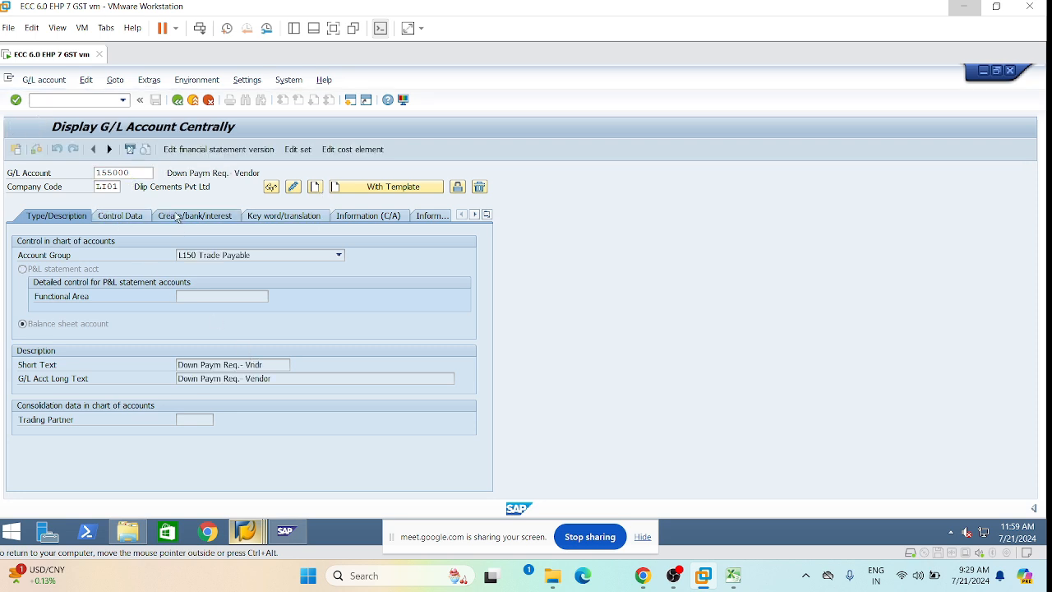
{"action": "key", "text": "Tab"}
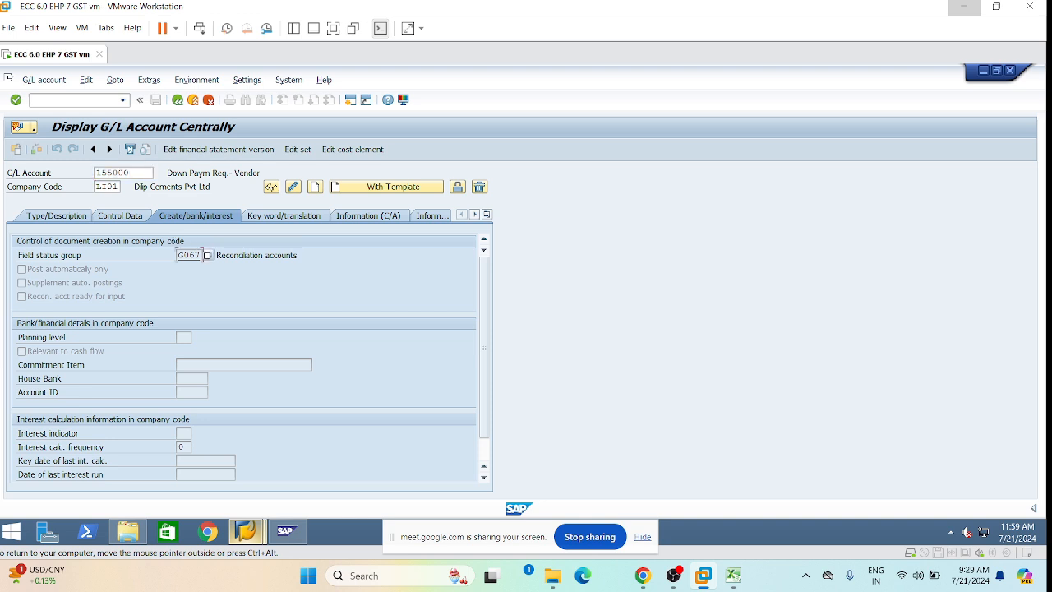
{"action": "left_click", "coordinate": [255, 534]}
{"action": "left_click", "coordinate": [231, 476]}
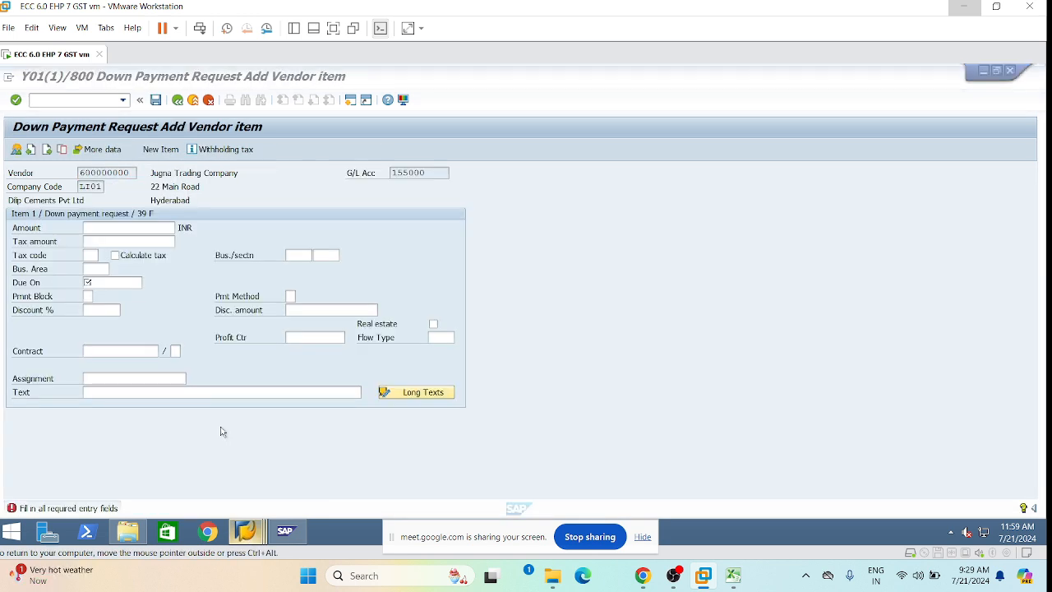
Rerun OBC4 from history and open the field status groups of variant LFSV.
{"action": "left_click", "coordinate": [244, 532]}
{"action": "left_click", "coordinate": [386, 469]}
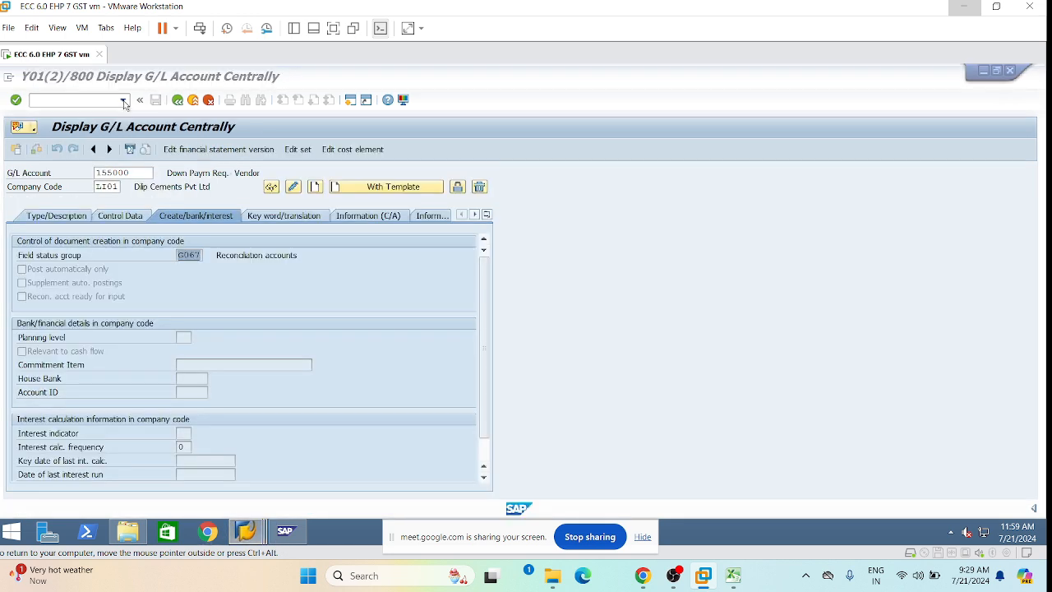
{"action": "left_click", "coordinate": [122, 99]}
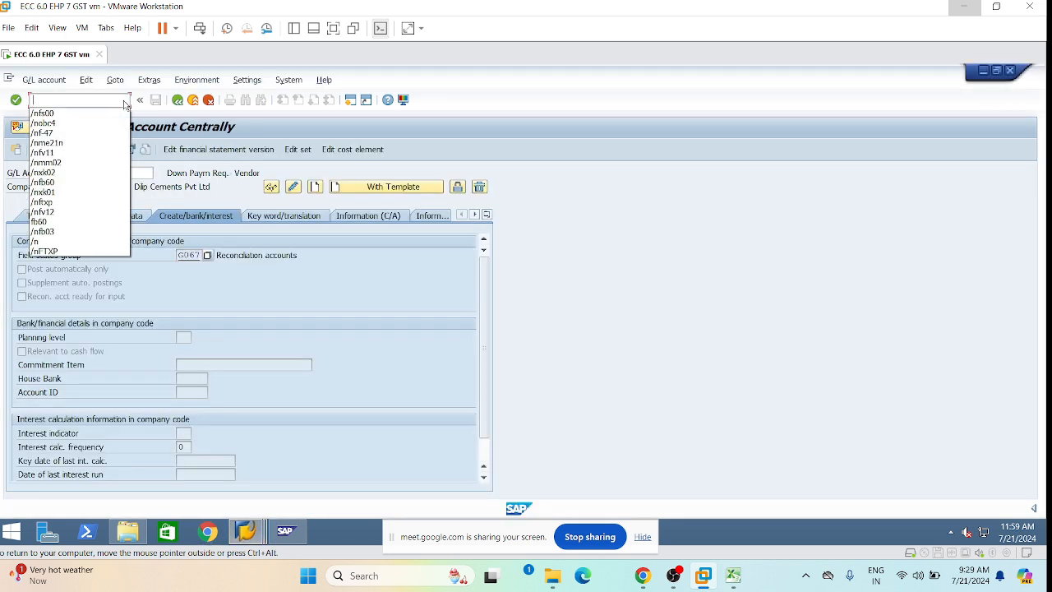
{"action": "left_click", "coordinate": [59, 123]}
{"action": "left_click", "coordinate": [72, 103]}
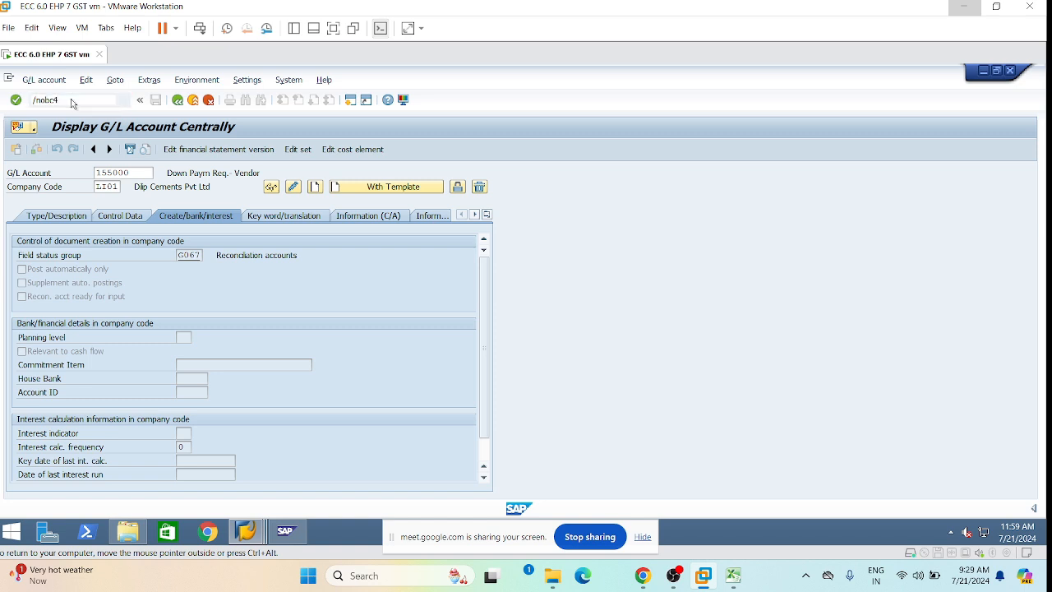
{"action": "key", "text": "Return"}
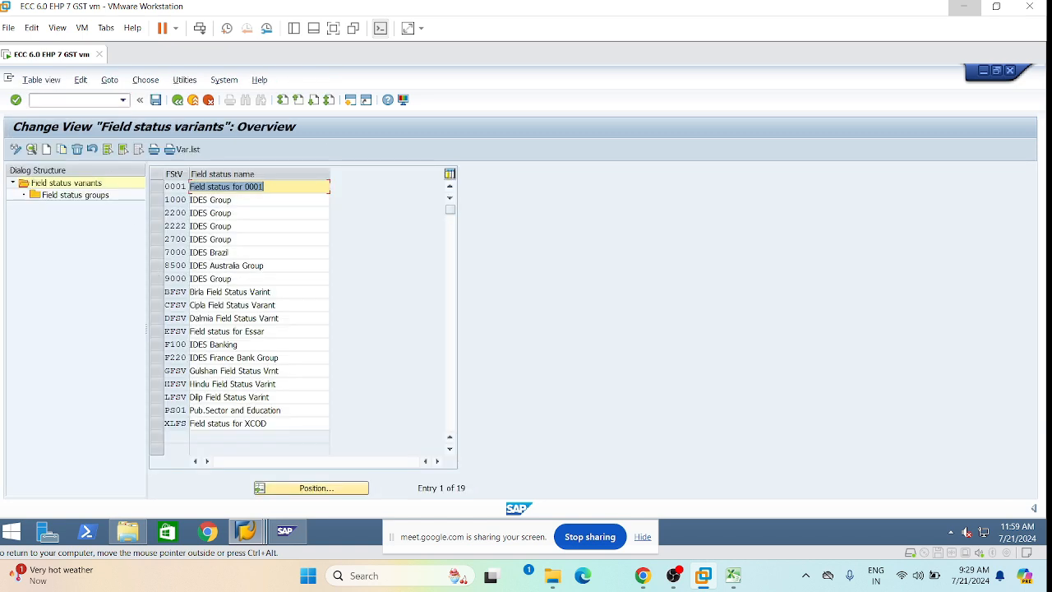
{"action": "left_click", "coordinate": [162, 400]}
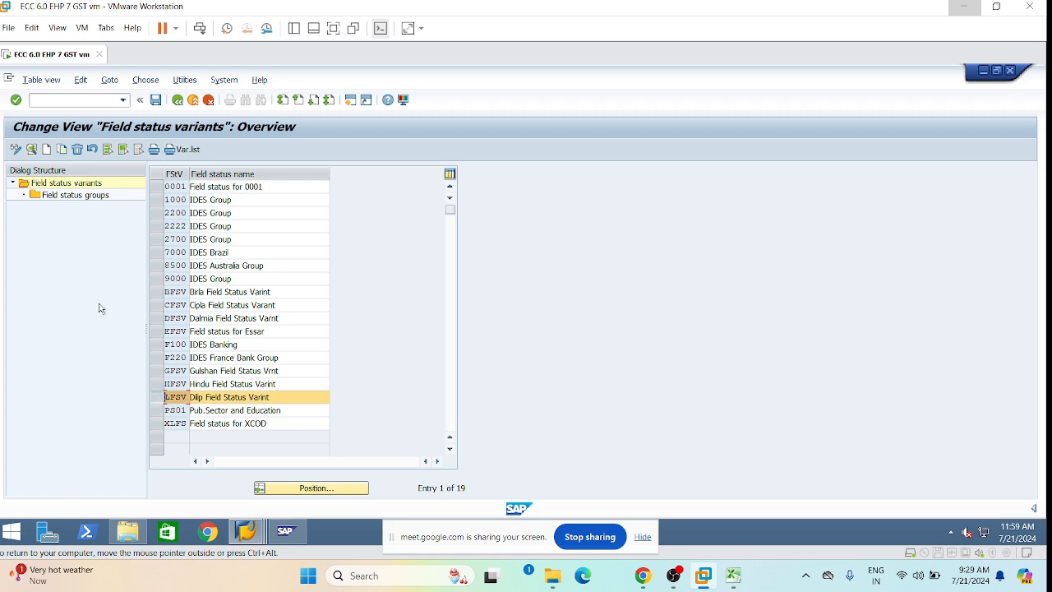
{"action": "left_click", "coordinate": [62, 200]}
{"action": "double_click", "coordinate": [61, 200]}
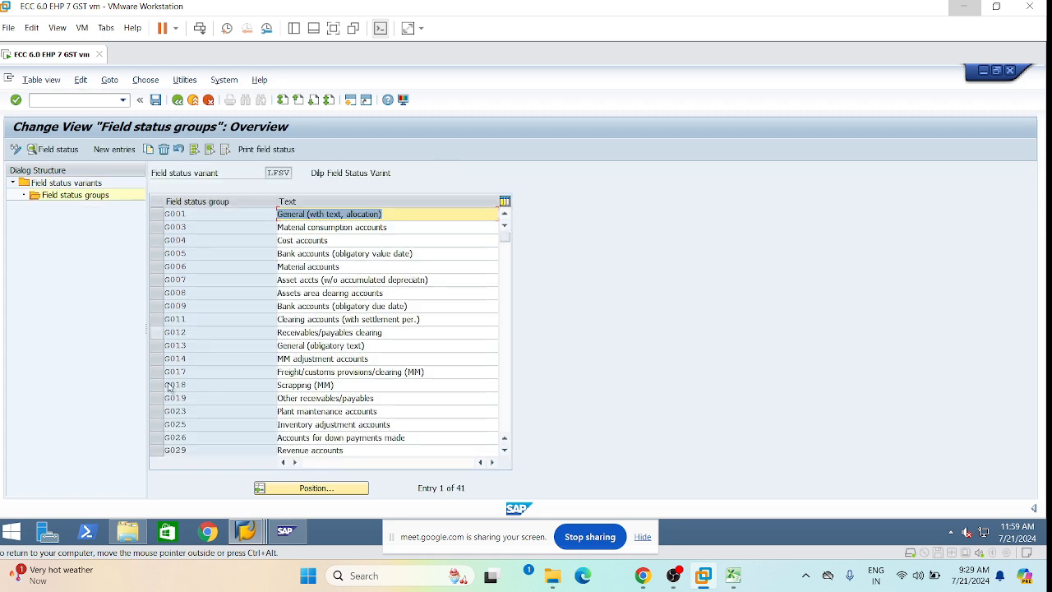
In group G067, set the Materials management Purchase order field to optional entry.
{"action": "scroll", "coordinate": [195, 404], "scroll_direction": "down", "scroll_amount": 5}
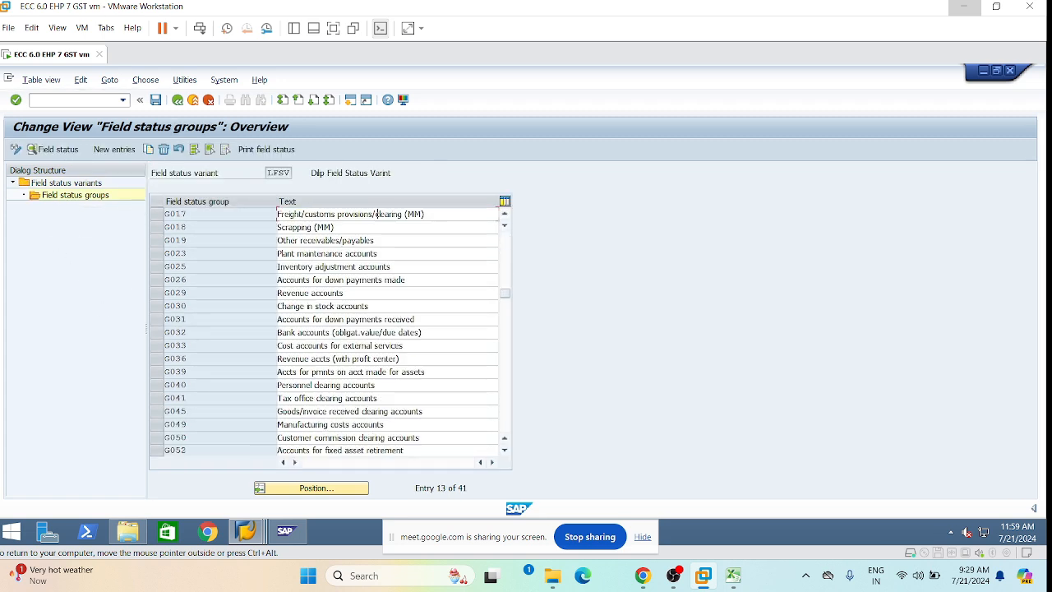
{"action": "scroll", "coordinate": [195, 405], "scroll_direction": "down", "scroll_amount": 2}
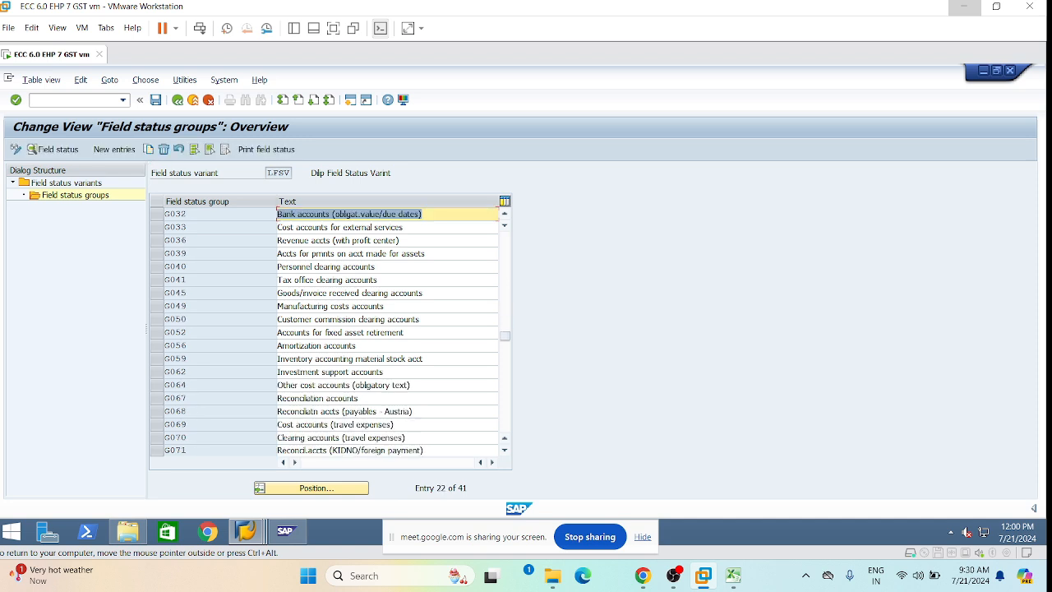
{"action": "left_click", "coordinate": [155, 398]}
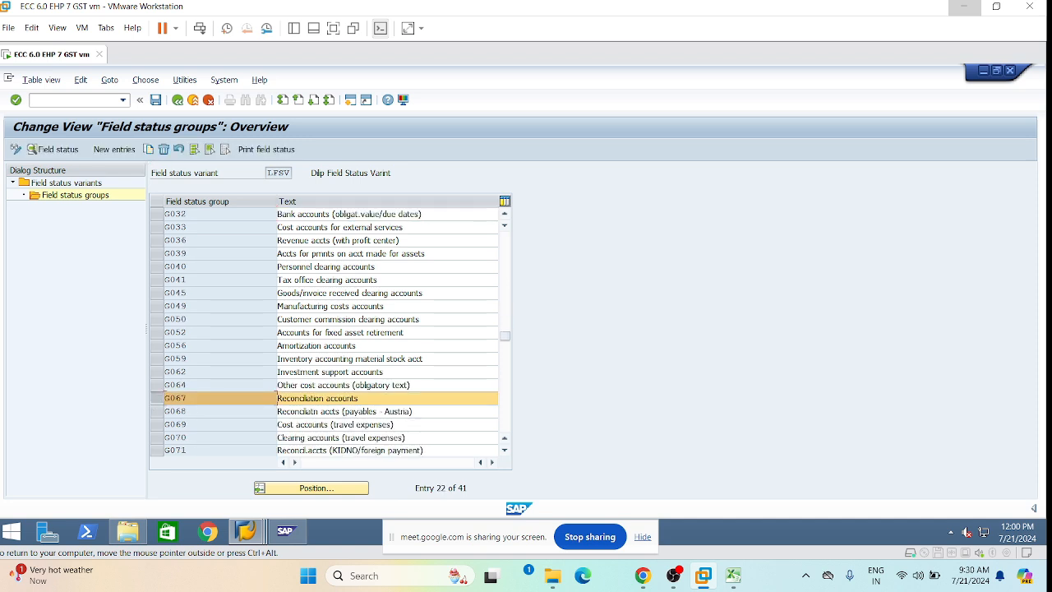
{"action": "double_click", "coordinate": [175, 397]}
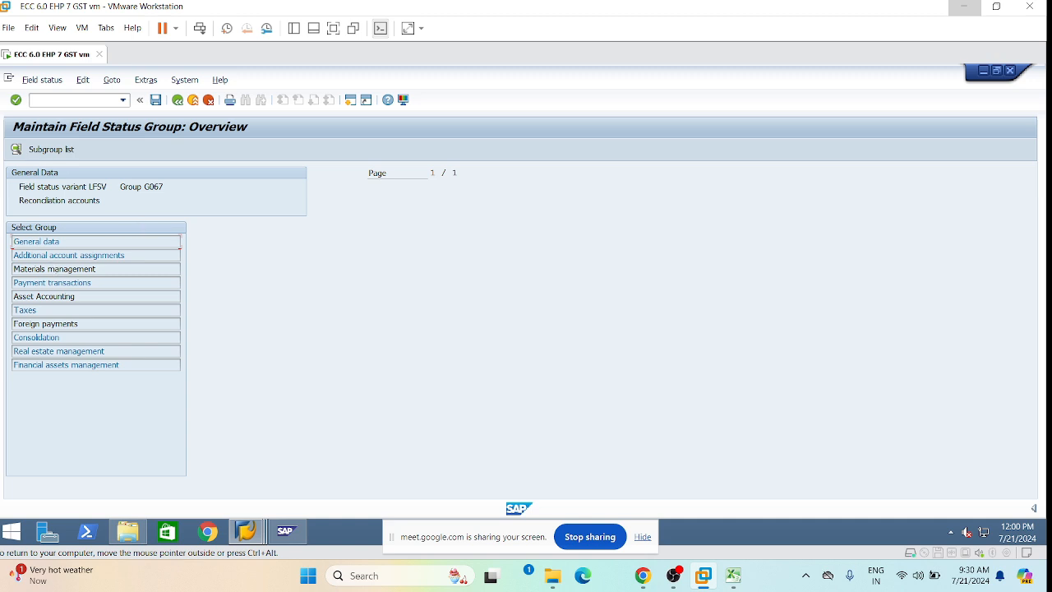
{"action": "double_click", "coordinate": [36, 269]}
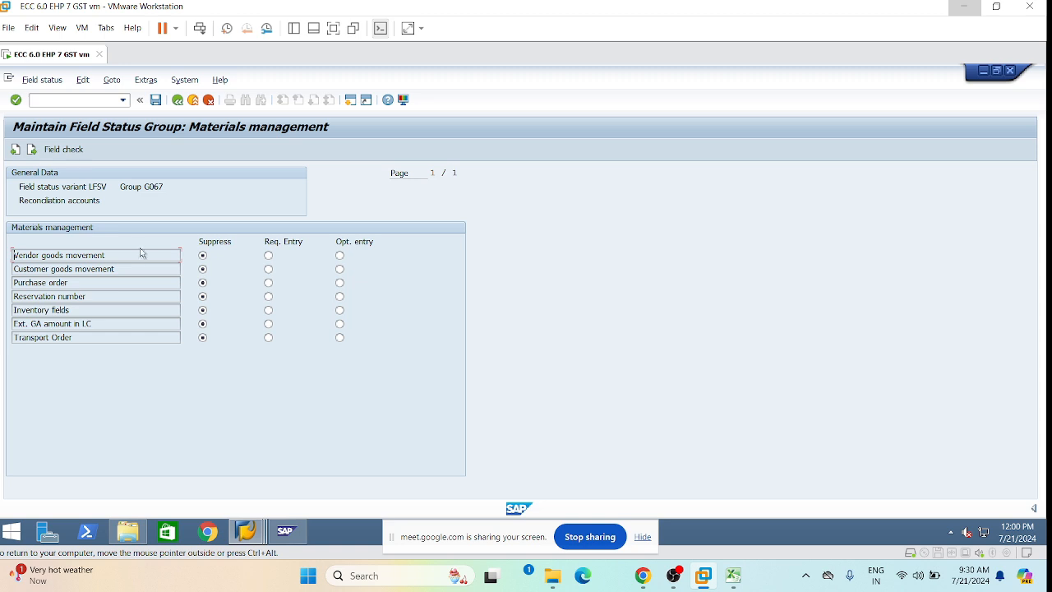
{"action": "left_click", "coordinate": [339, 283]}
Save the G067 changes under a customizing request and recall /nf-47 in the down payment window.
{"action": "left_click", "coordinate": [157, 103]}
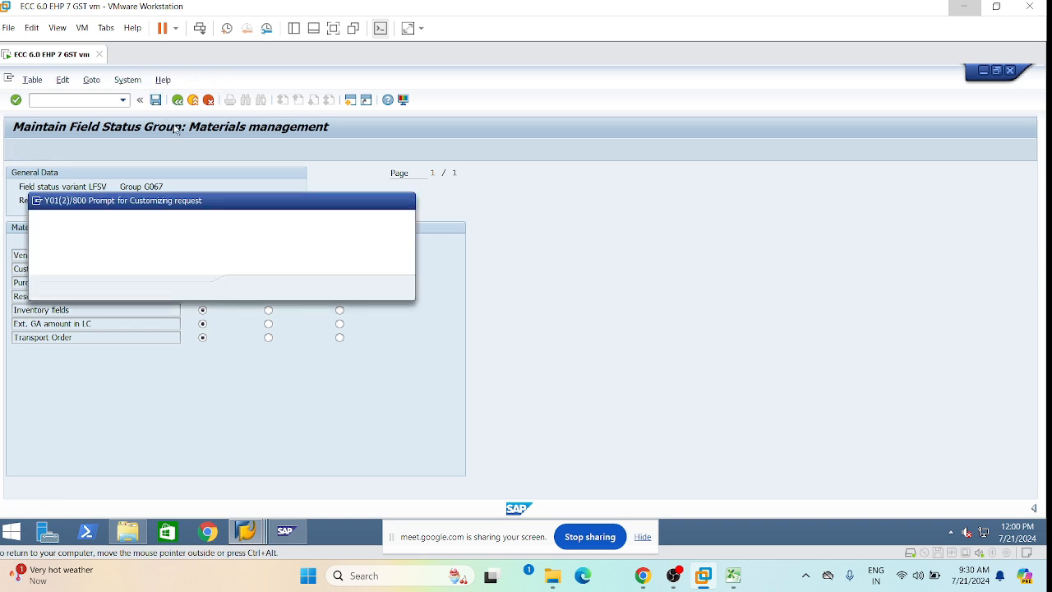
{"action": "left_click", "coordinate": [246, 288]}
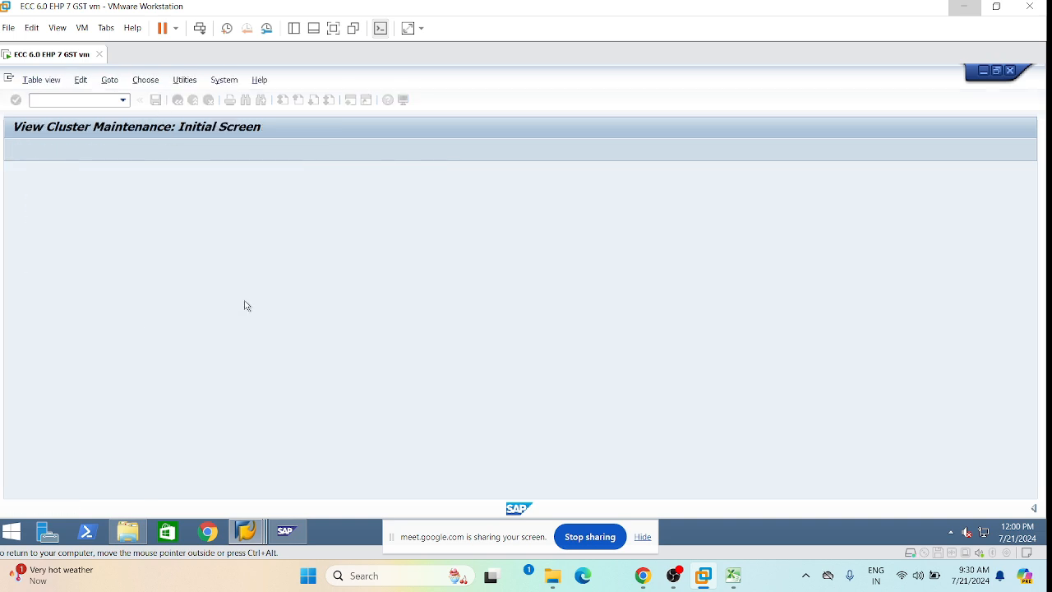
{"action": "mouse_move", "coordinate": [242, 532]}
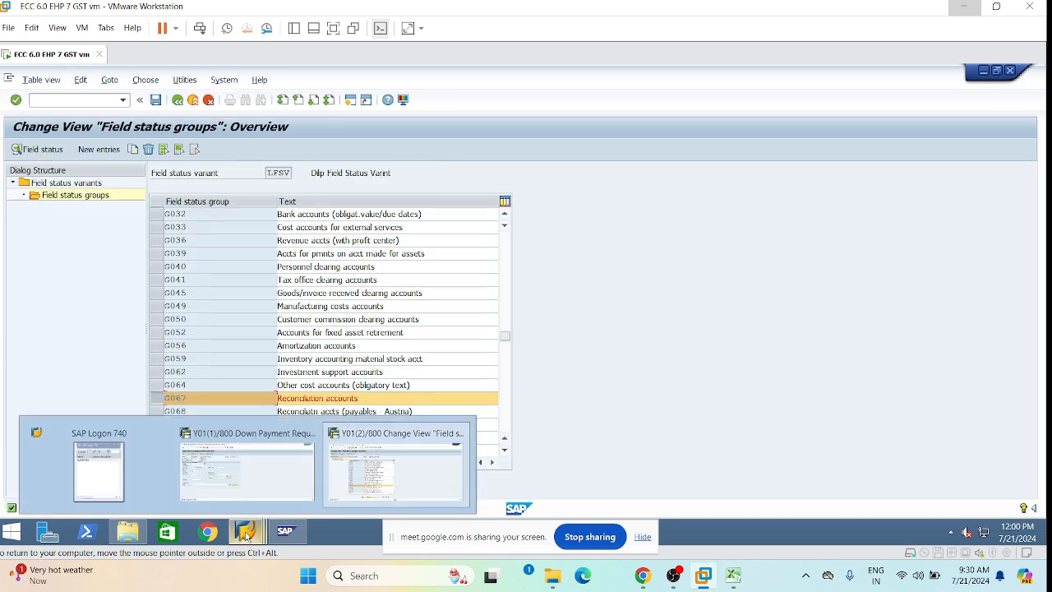
{"action": "left_click", "coordinate": [233, 469]}
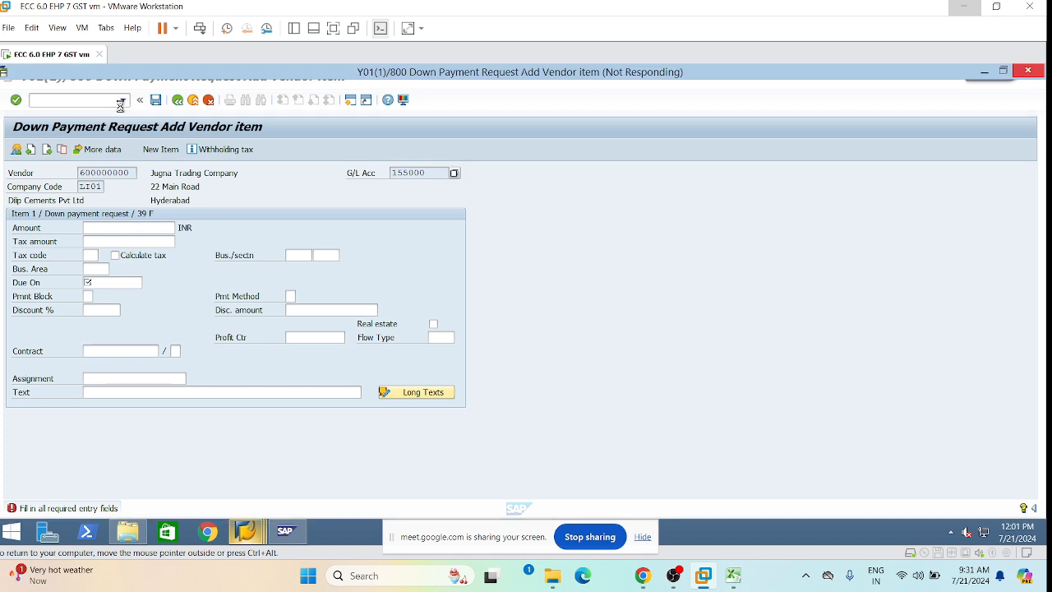
{"action": "mouse_move", "coordinate": [285, 536]}
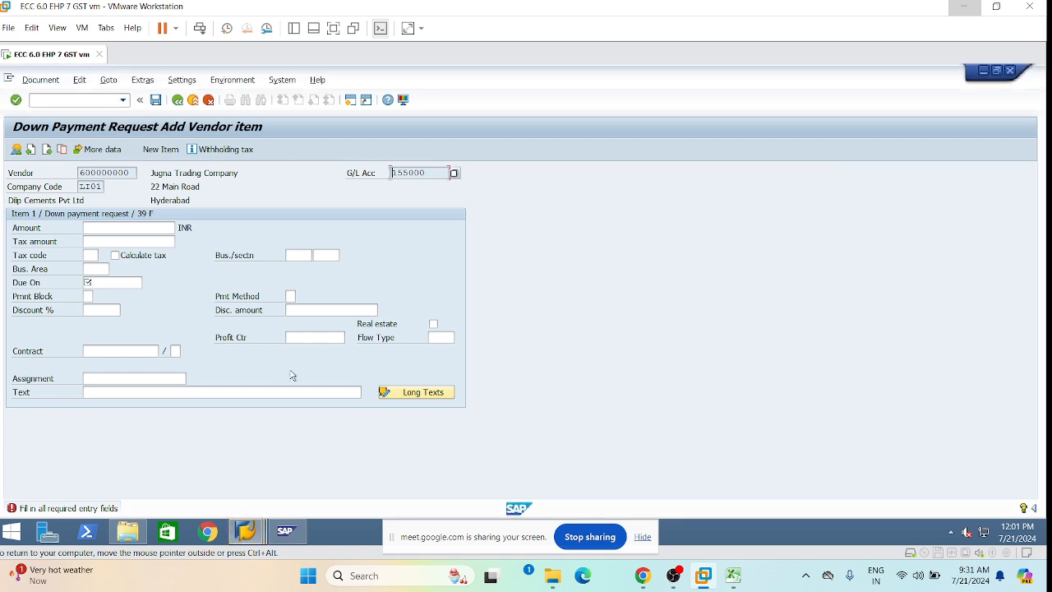
{"action": "left_click", "coordinate": [126, 100]}
{"action": "left_click", "coordinate": [57, 136]}
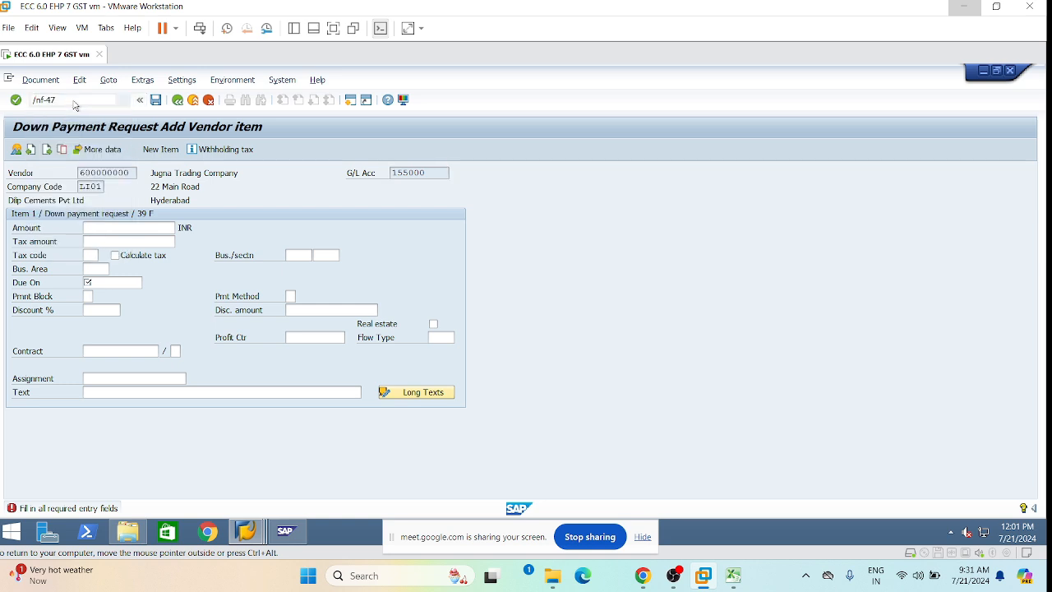
Restart F-47 and copy posting date 21.07.2024 into the document date.
{"action": "key", "text": "Return"}
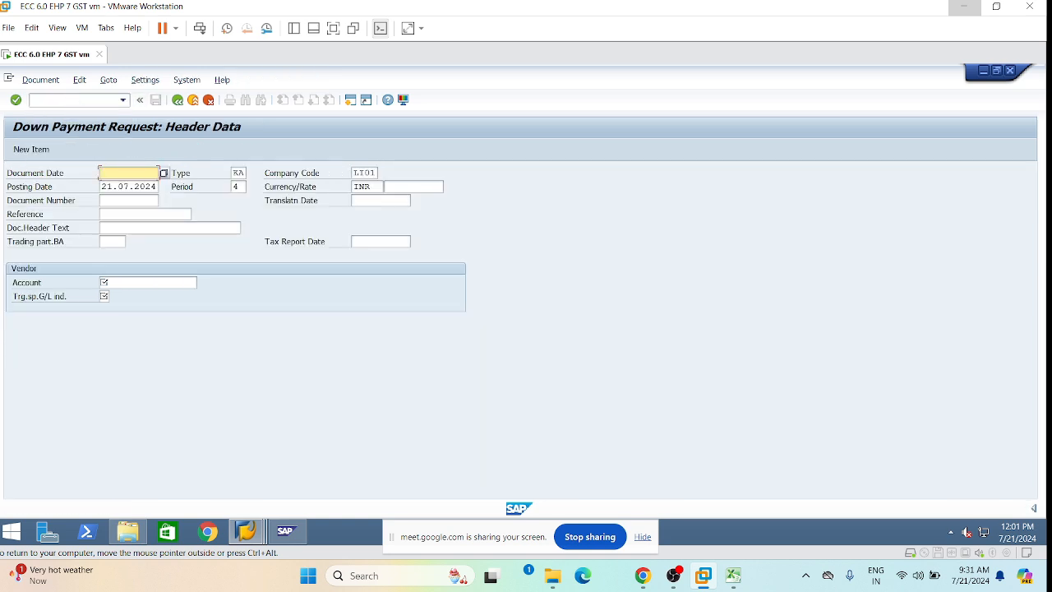
{"action": "key", "text": "BackSpace"}
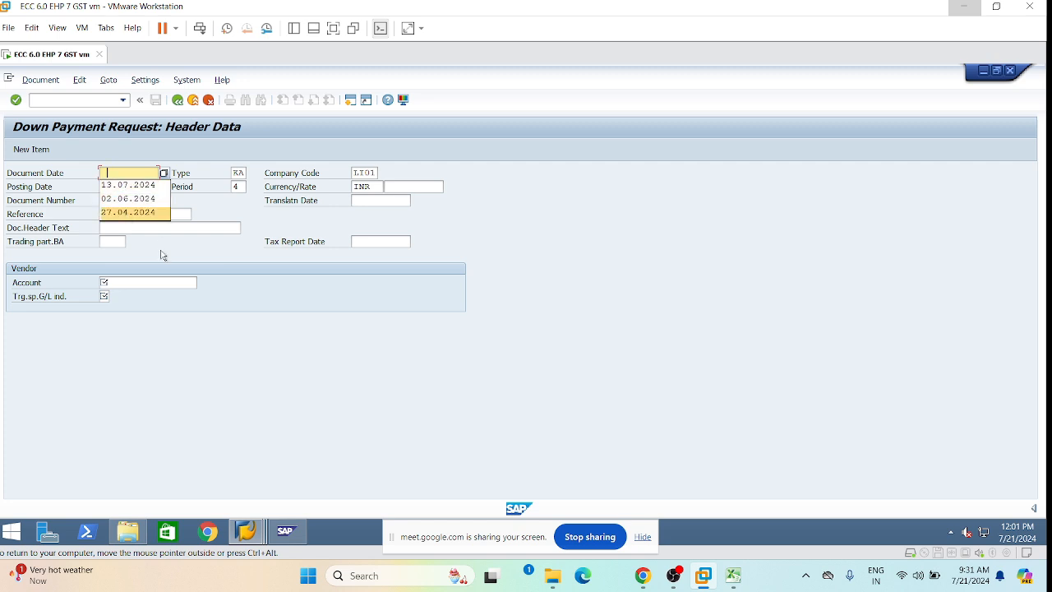
{"action": "key", "text": "Escape"}
{"action": "left_click", "coordinate": [129, 187]}
{"action": "double_click", "coordinate": [129, 187]}
{"action": "key", "text": "ctrl+c"}
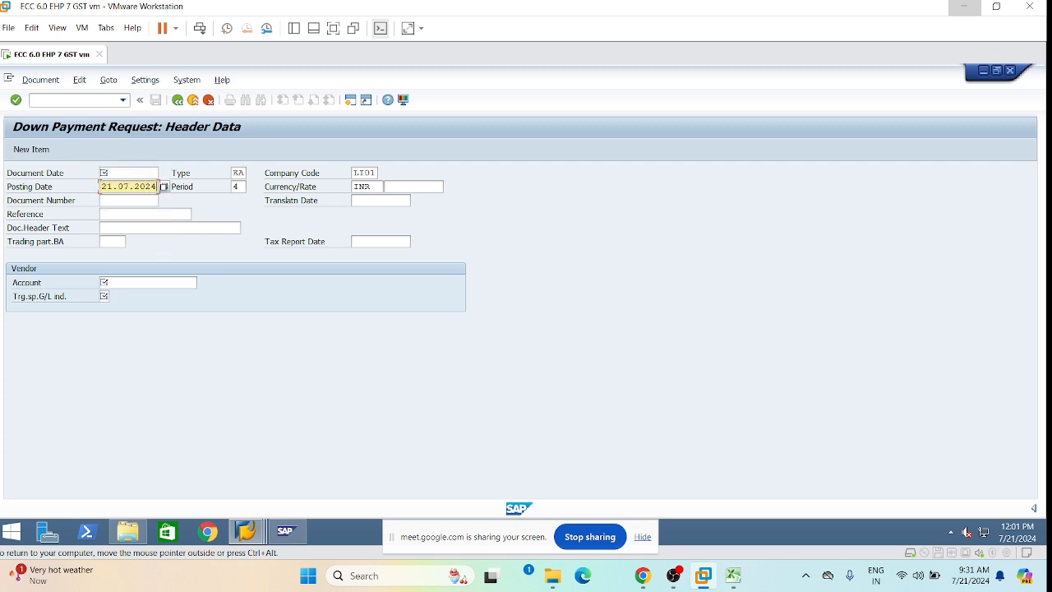
{"action": "left_click", "coordinate": [121, 173]}
{"action": "key", "text": "ctrl+v"}
Fill in the previously used vendor account and special G/L indicator A.
{"action": "left_click", "coordinate": [115, 212]}
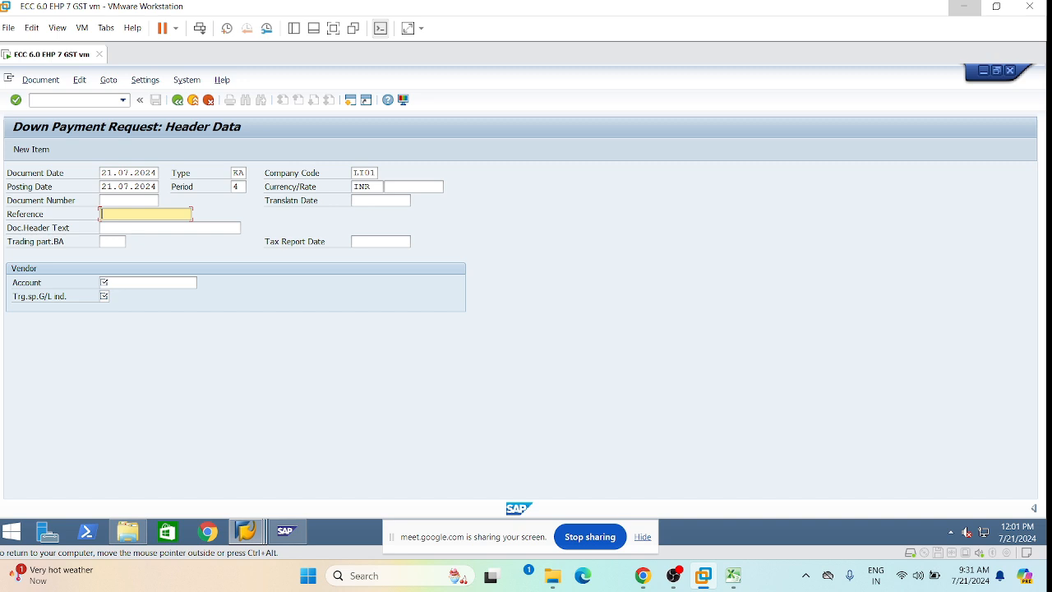
{"action": "left_click", "coordinate": [111, 281]}
{"action": "left_click", "coordinate": [125, 297]}
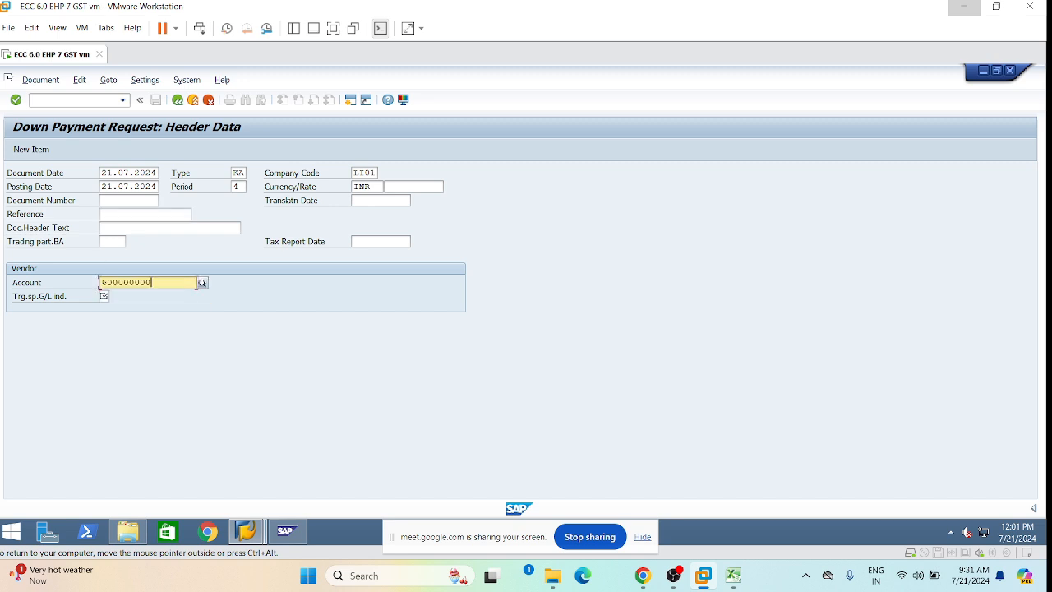
{"action": "left_click", "coordinate": [104, 295]}
{"action": "left_click", "coordinate": [112, 313]}
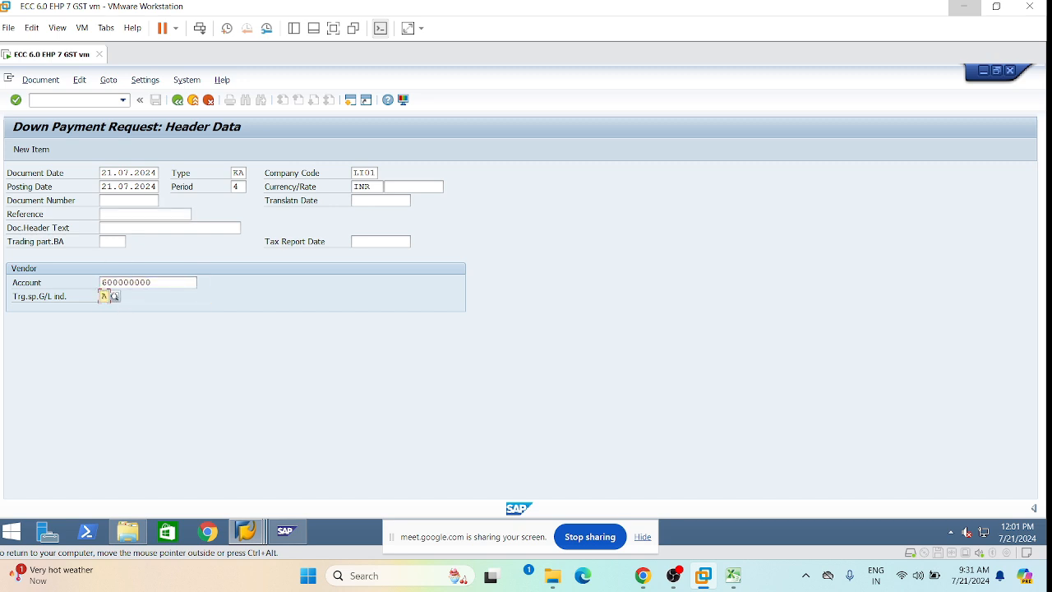
Replace reference SO-20193 with the PO number from Excel and proceed to the vendor item.
{"action": "left_click", "coordinate": [108, 214]}
{"action": "left_click", "coordinate": [126, 227]}
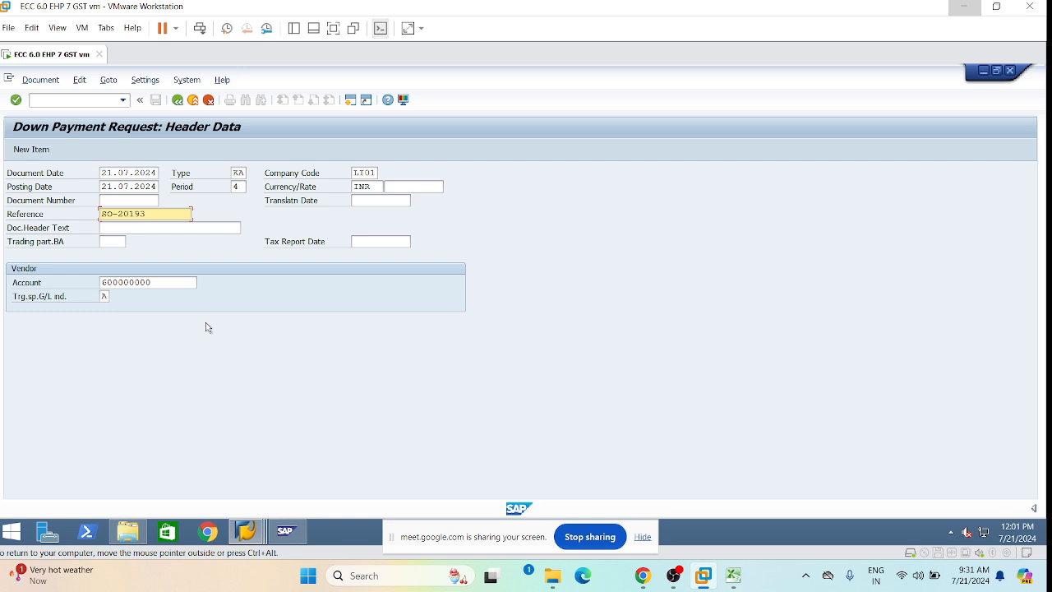
{"action": "key", "text": "shift+Home"}
{"action": "key", "text": "BackSpace"}
{"action": "type", "text": "PO-"}
{"action": "left_click", "coordinate": [731, 576]}
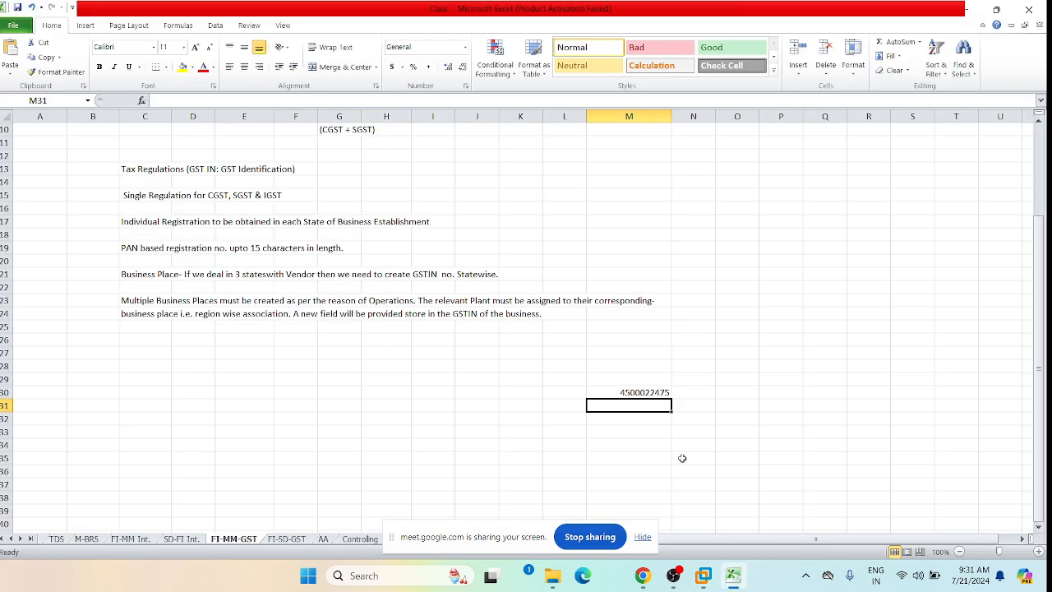
{"action": "left_click", "coordinate": [204, 100]}
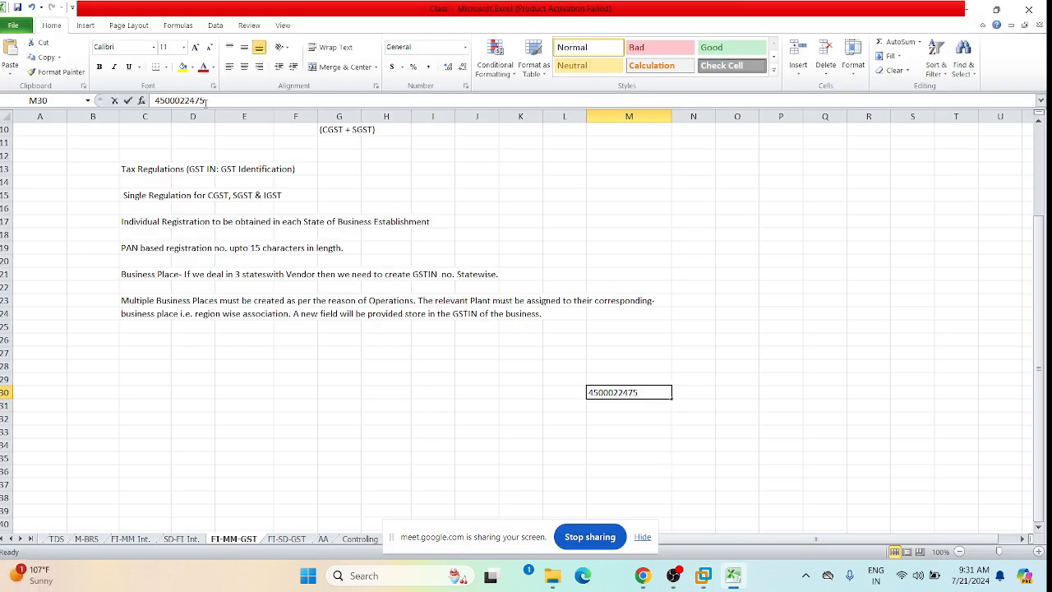
{"action": "left_click_drag", "start_coordinate": [204, 100], "coordinate": [180, 100]}
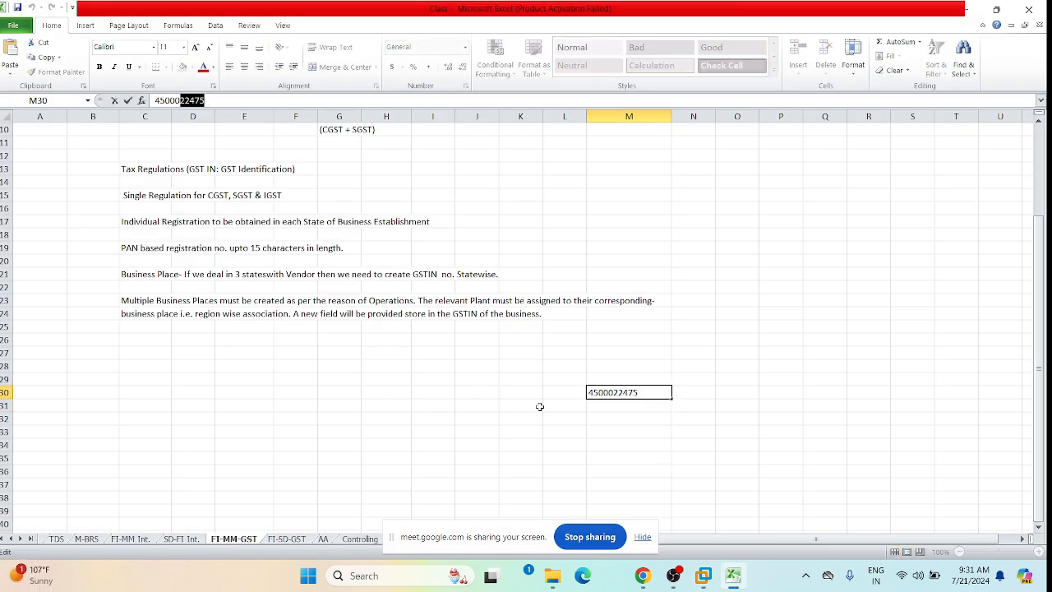
{"action": "left_click", "coordinate": [700, 578]}
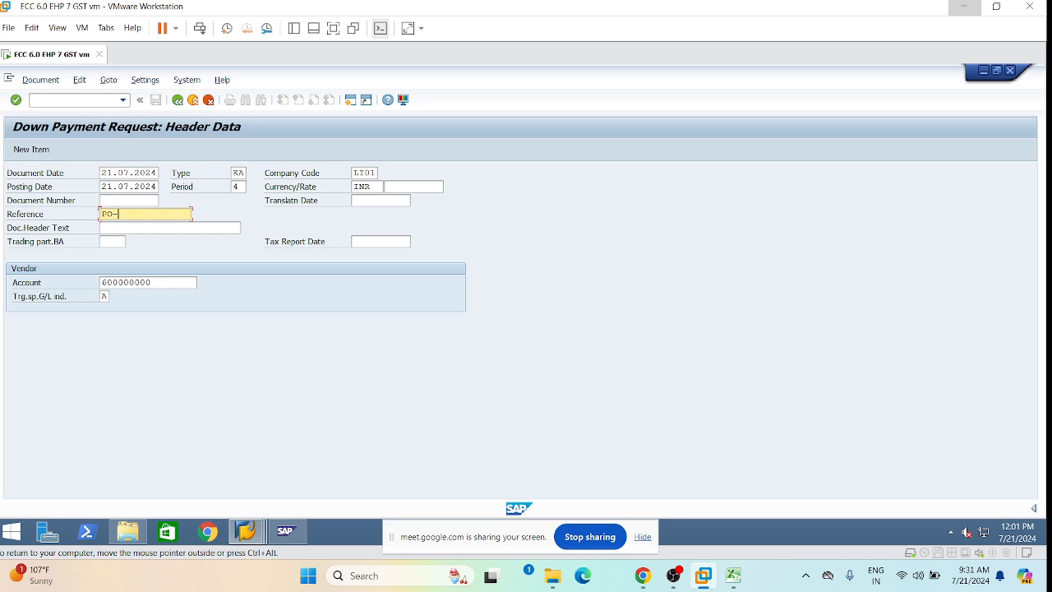
{"action": "key", "text": "ctrl+v"}
{"action": "key", "text": "Tab"}
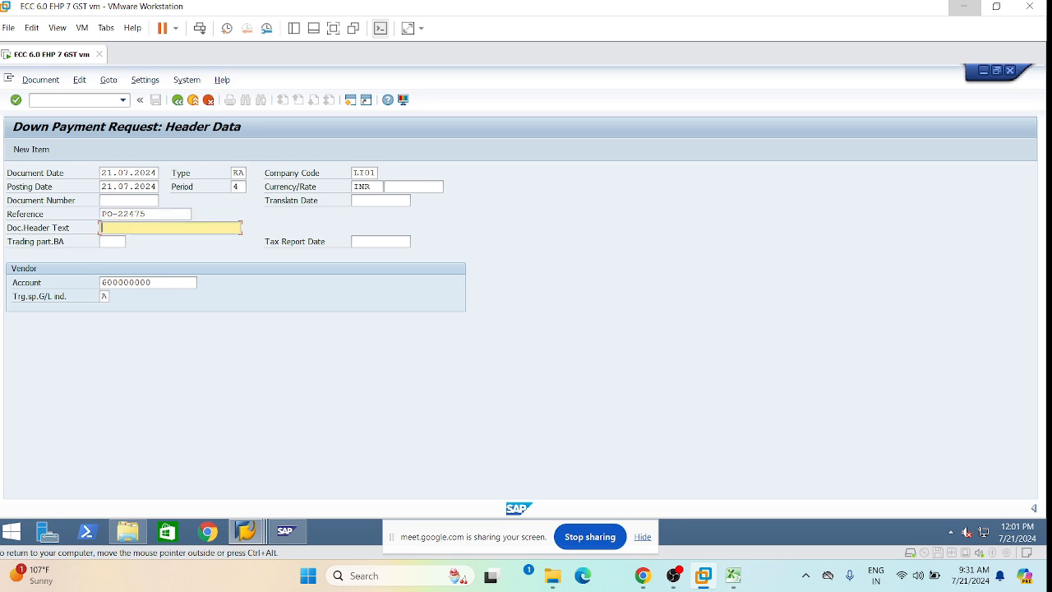
{"action": "key", "text": "Return"}
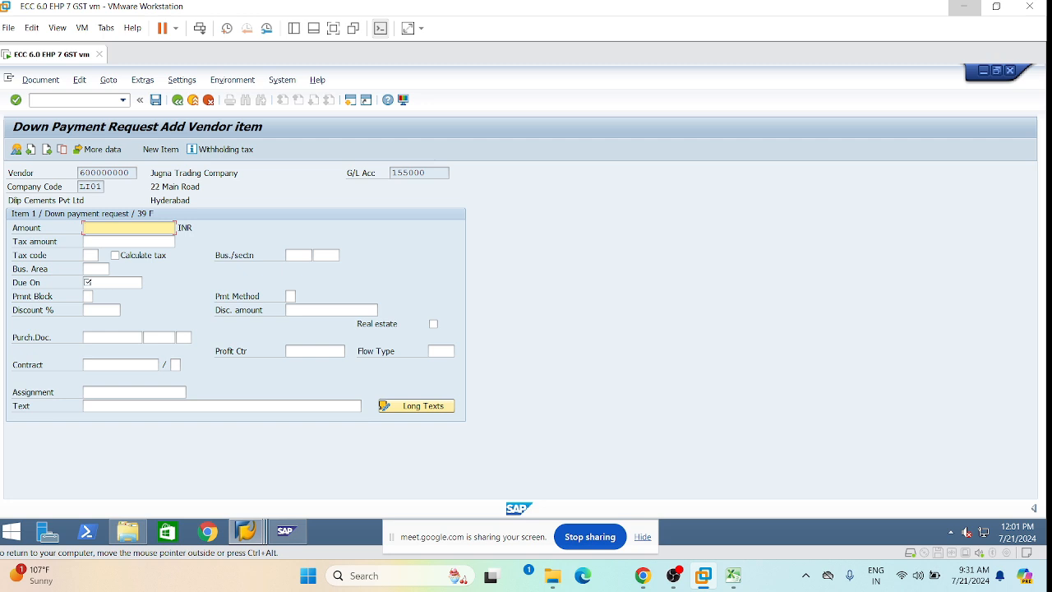
Enter amount 40000 INR and tax code I1 with automatic tax calculation.
{"action": "type", "text": "40000"}
{"action": "left_click", "coordinate": [92, 337]}
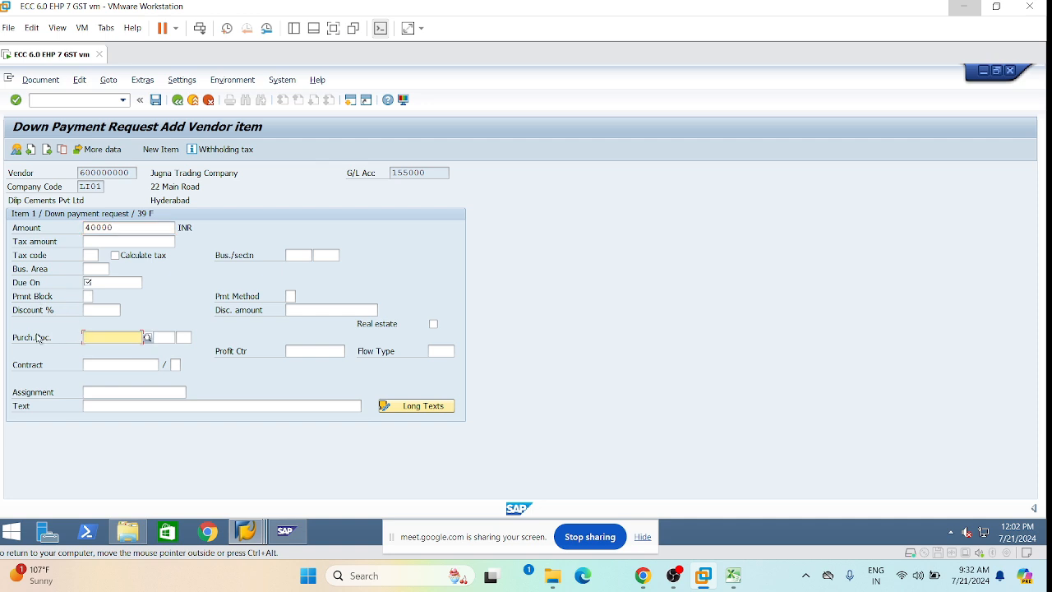
{"action": "key", "text": "Tab"}
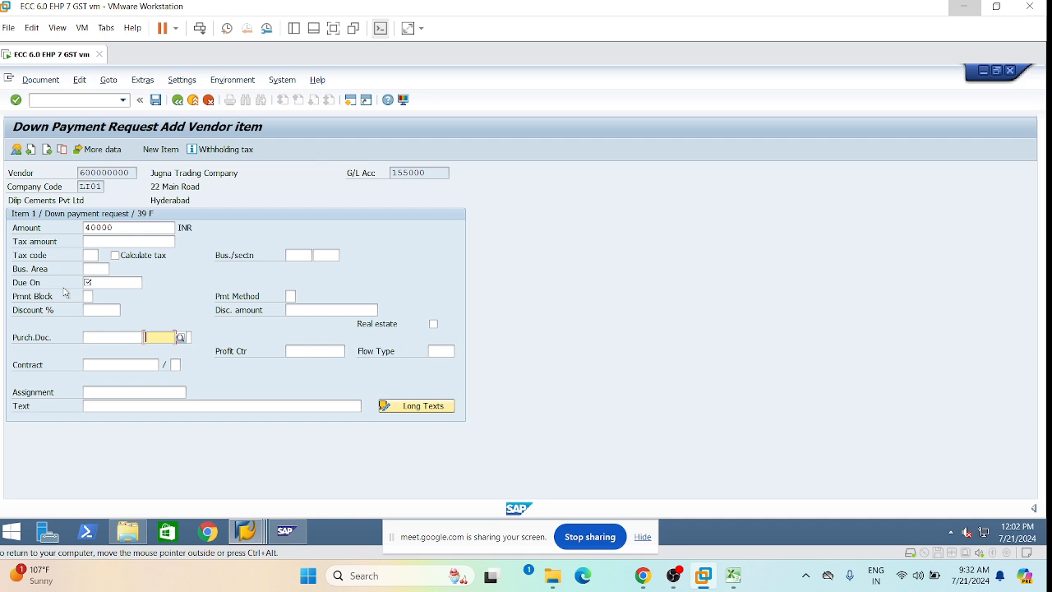
{"action": "left_click", "coordinate": [95, 255]}
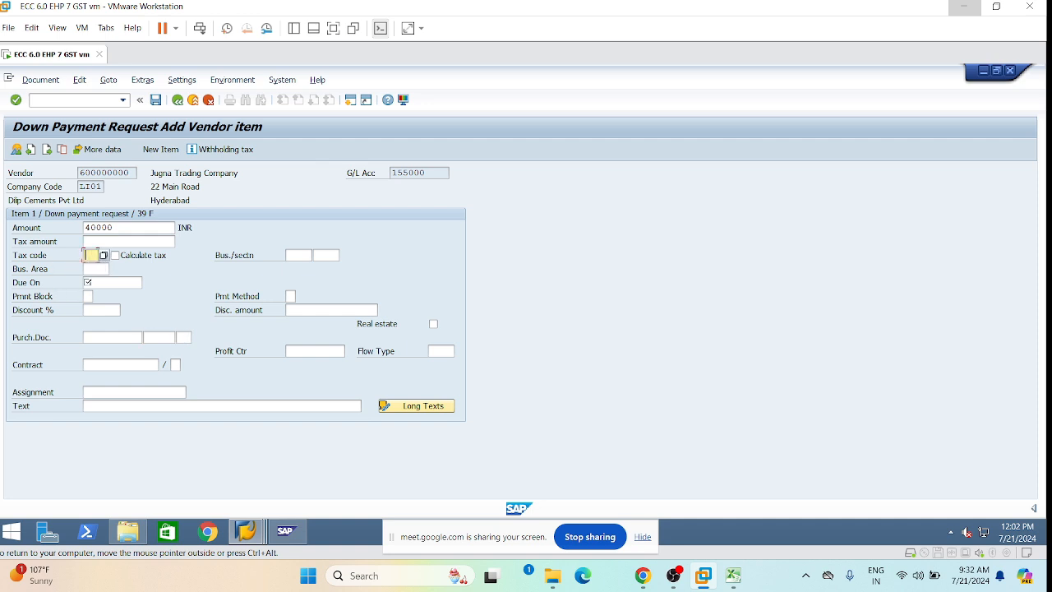
{"action": "type", "text": "I1"}
{"action": "left_click", "coordinate": [116, 256]}
Set the due date to 21.07.2024 from the calendar.
{"action": "left_click", "coordinate": [87, 282]}
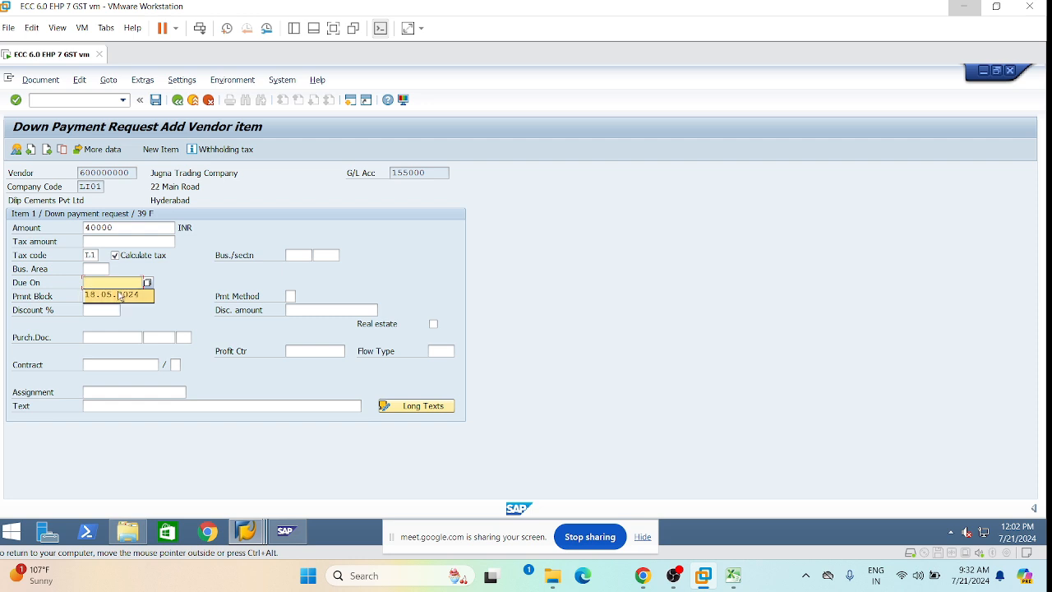
{"action": "left_click", "coordinate": [147, 282]}
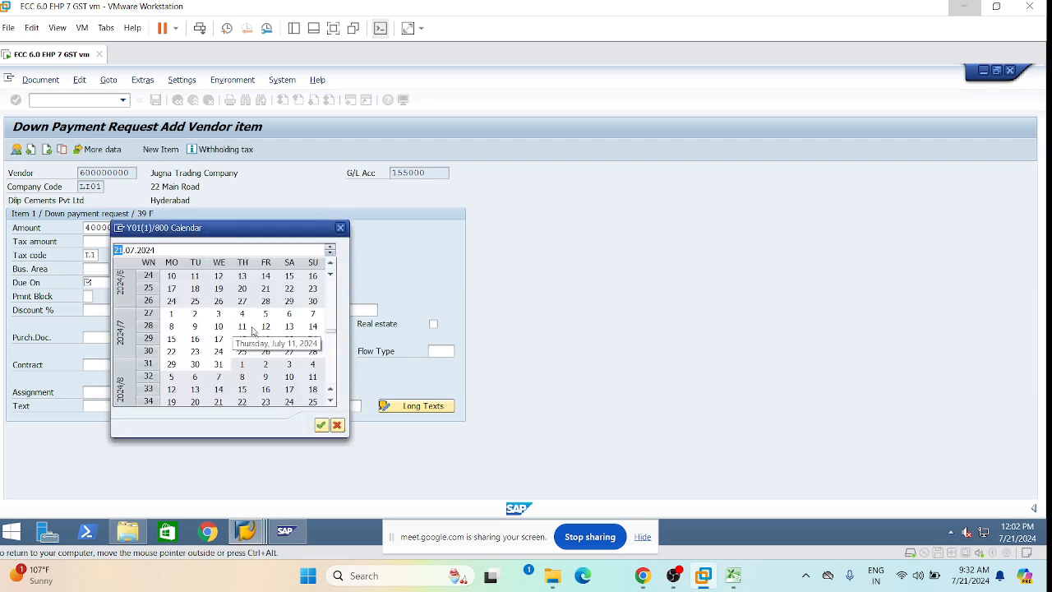
{"action": "left_click", "coordinate": [313, 340]}
{"action": "double_click", "coordinate": [313, 341]}
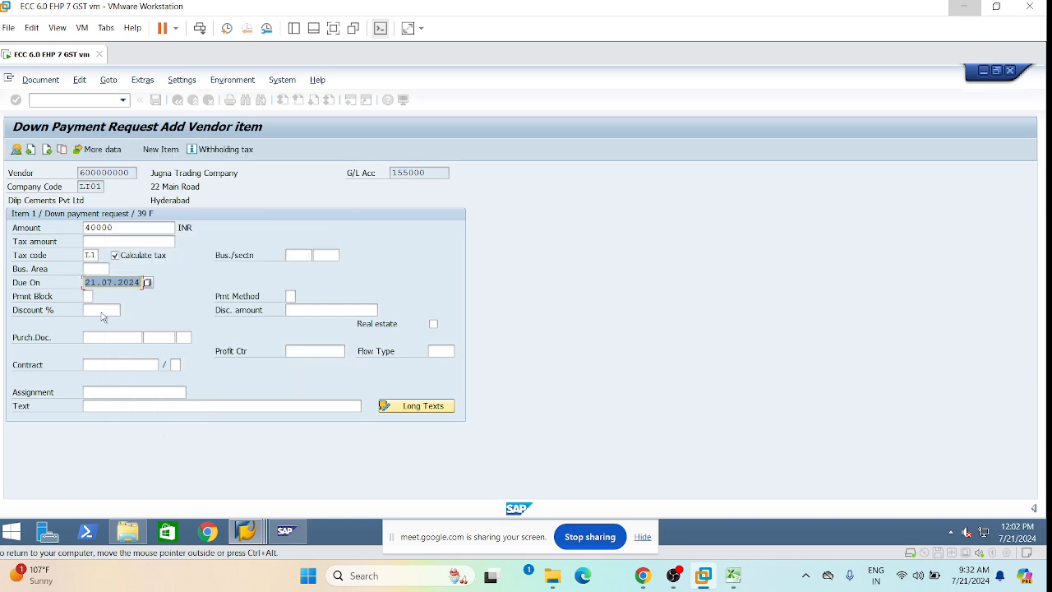
{"action": "left_click", "coordinate": [84, 337]}
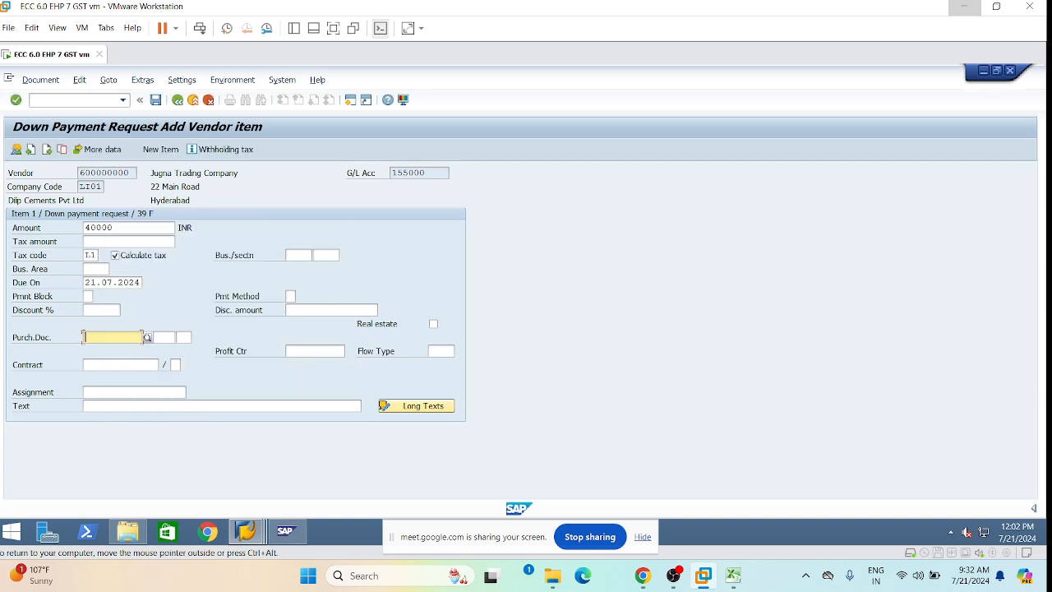
Paste the PO number from Excel as purchasing document and choose item 00010.
{"action": "left_click", "coordinate": [733, 576]}
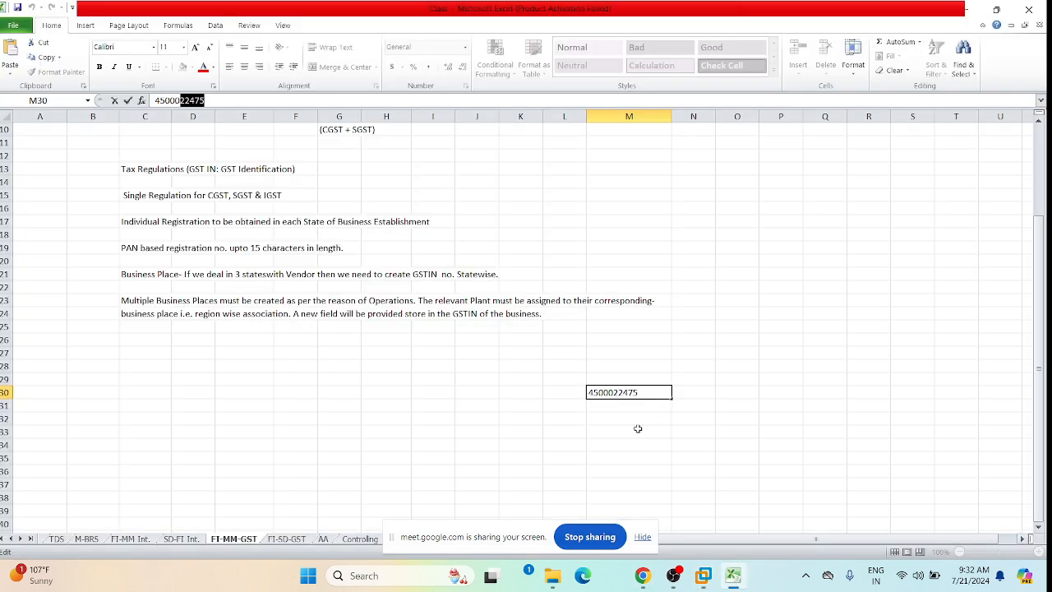
{"action": "left_click", "coordinate": [625, 393]}
{"action": "key", "text": "ctrl+c"}
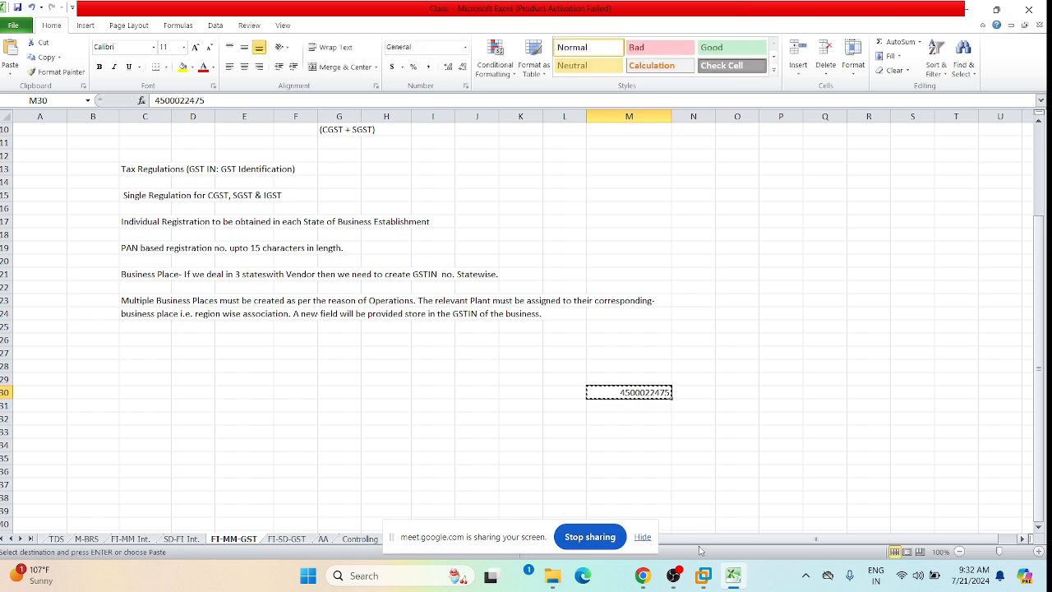
{"action": "left_click", "coordinate": [703, 576]}
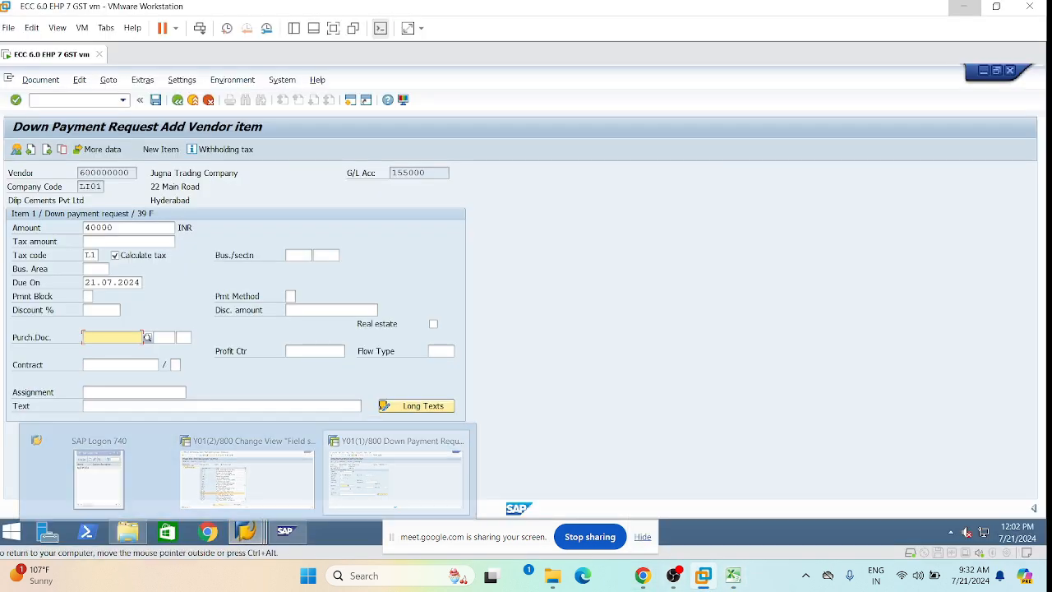
{"action": "key", "text": "ctrl+v"}
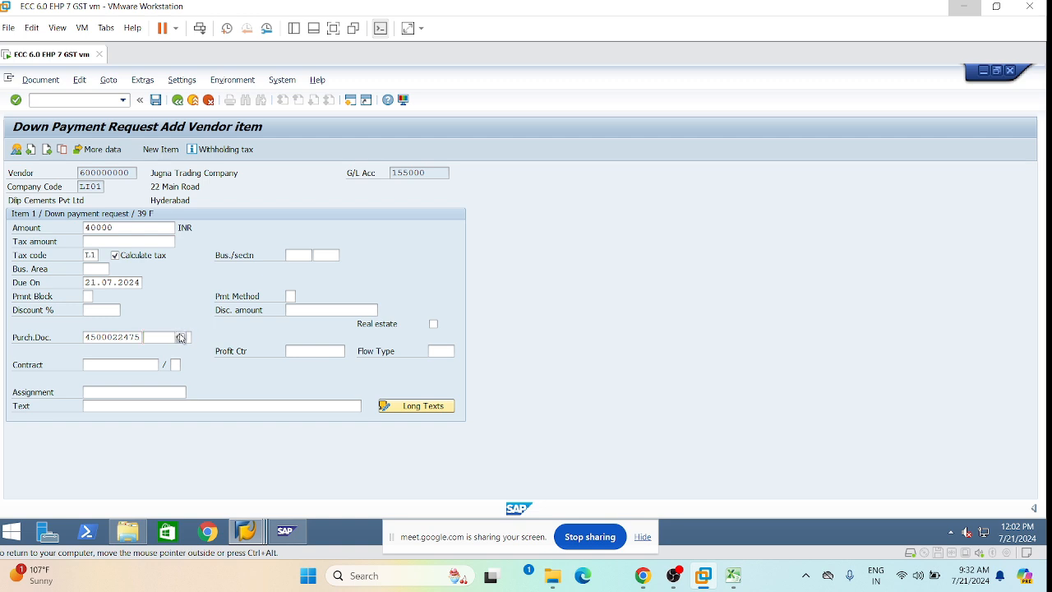
{"action": "left_click", "coordinate": [184, 338]}
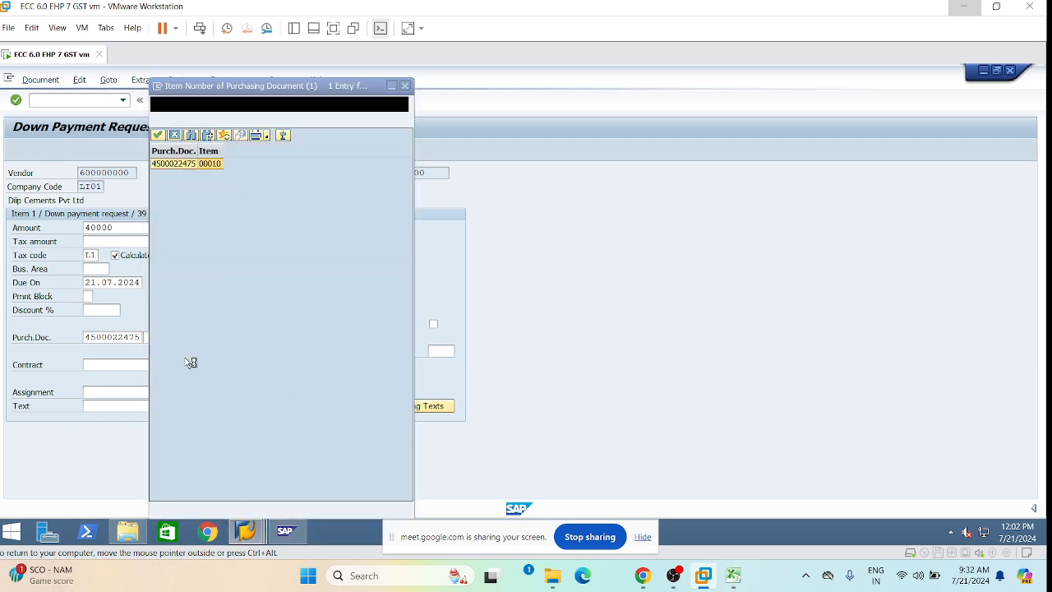
{"action": "double_click", "coordinate": [187, 163]}
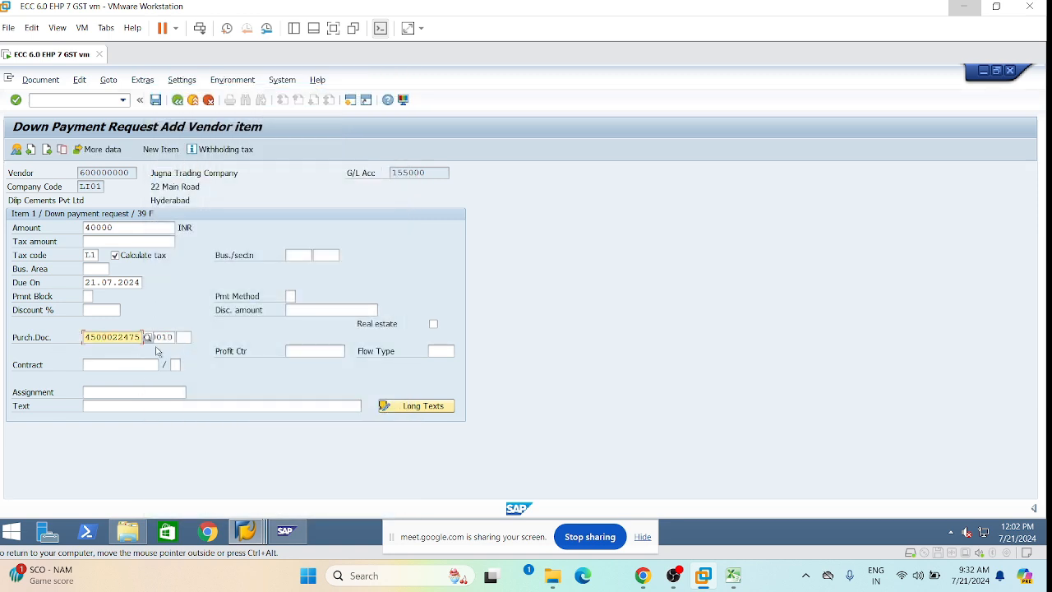
Enter profit centre 1000 and section code TS01.
{"action": "left_click", "coordinate": [286, 351]}
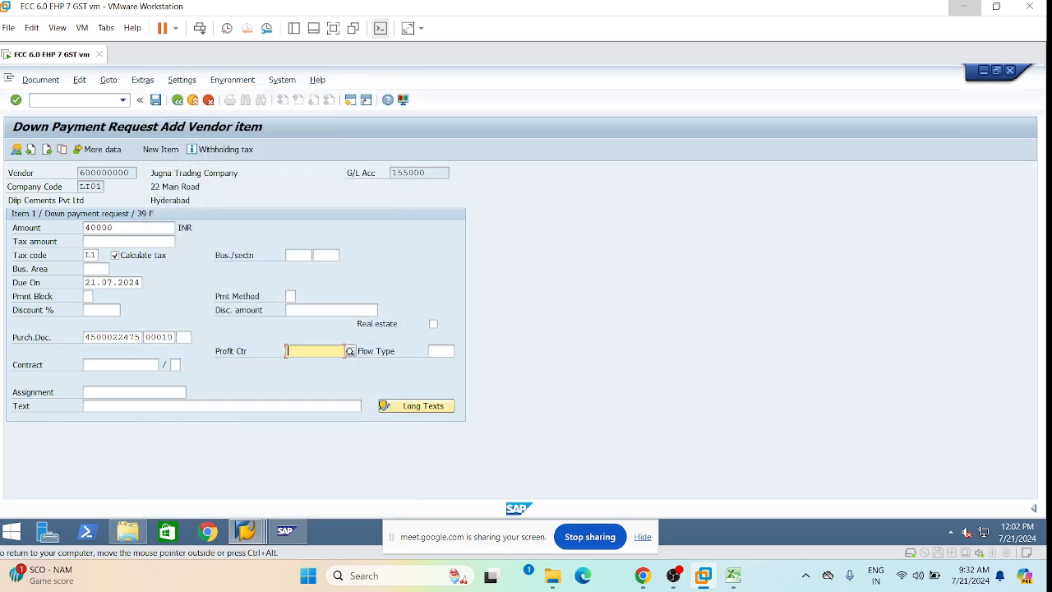
{"action": "type", "text": "1000"}
{"action": "left_click", "coordinate": [329, 254]}
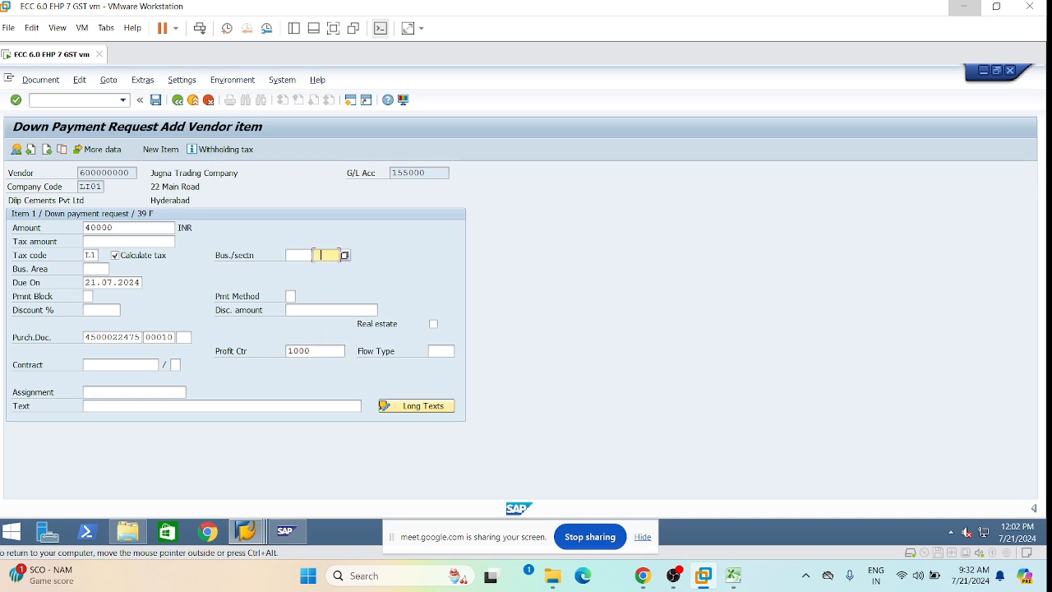
{"action": "left_click", "coordinate": [327, 270]}
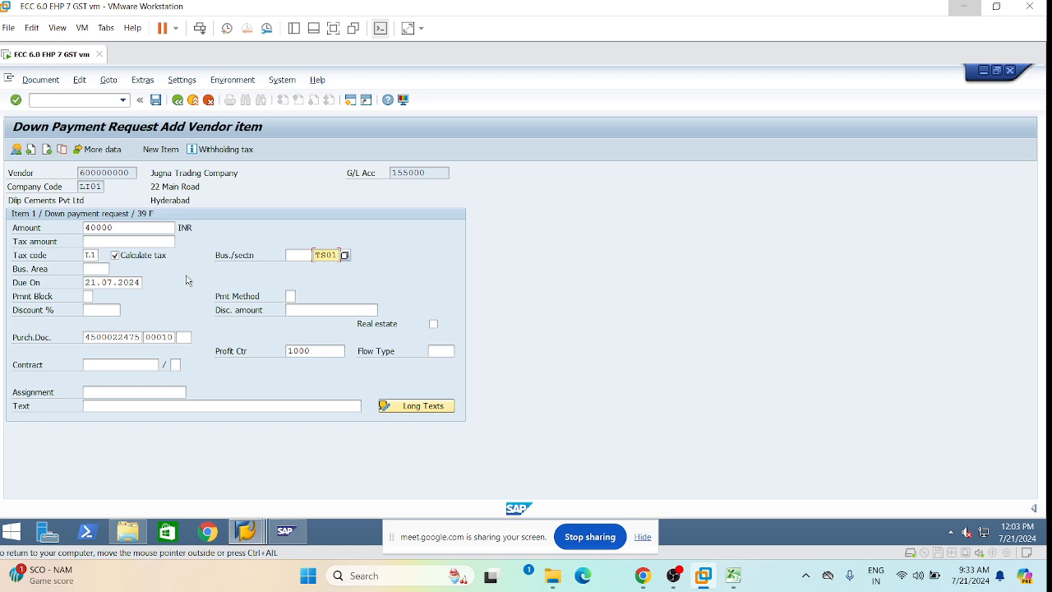
{"action": "left_click", "coordinate": [16, 151]}
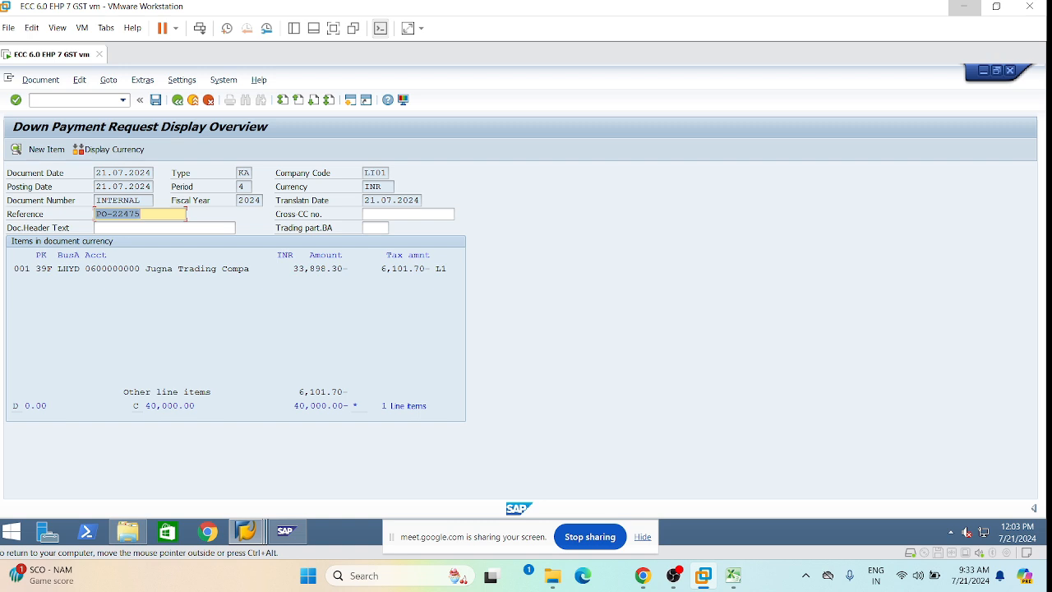
{"action": "left_click_drag", "start_coordinate": [380, 267], "coordinate": [421, 269]}
{"action": "left_click_drag", "start_coordinate": [349, 268], "coordinate": [292, 268]}
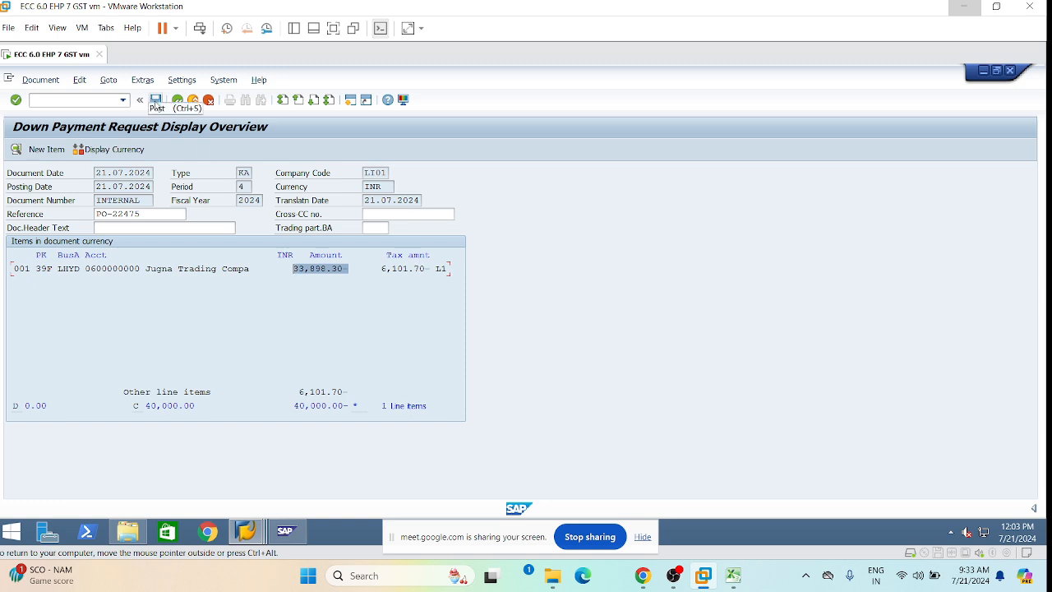
{"action": "left_click", "coordinate": [156, 101]}
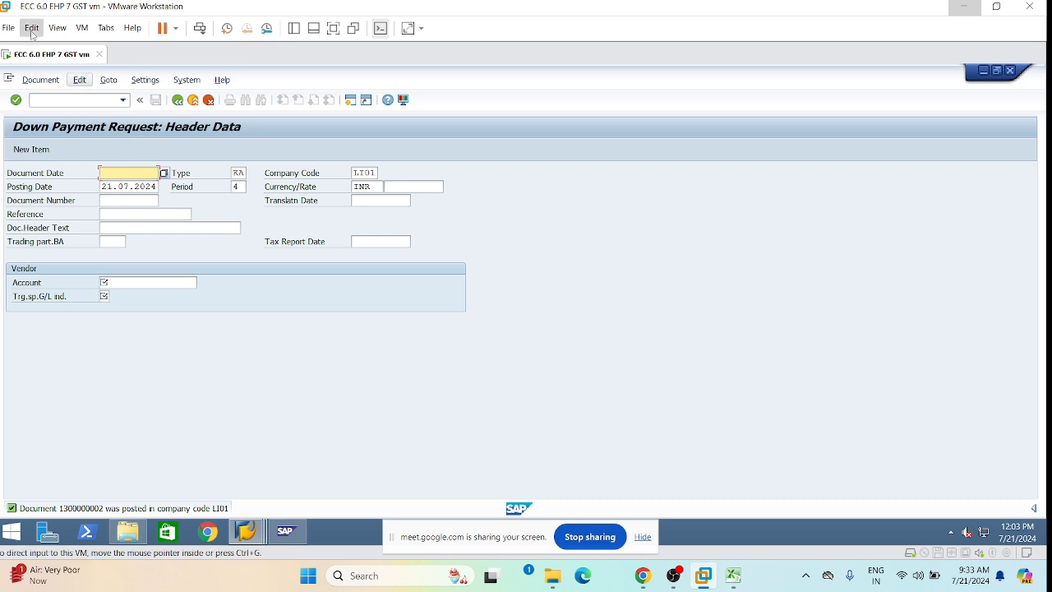
{"action": "left_click", "coordinate": [41, 80]}
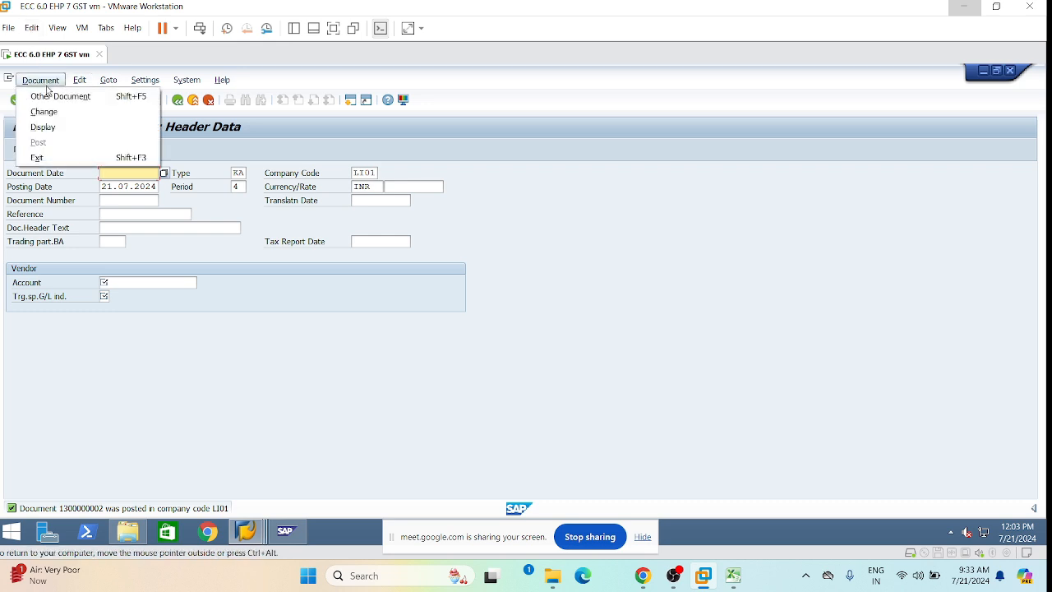
{"action": "left_click", "coordinate": [207, 318]}
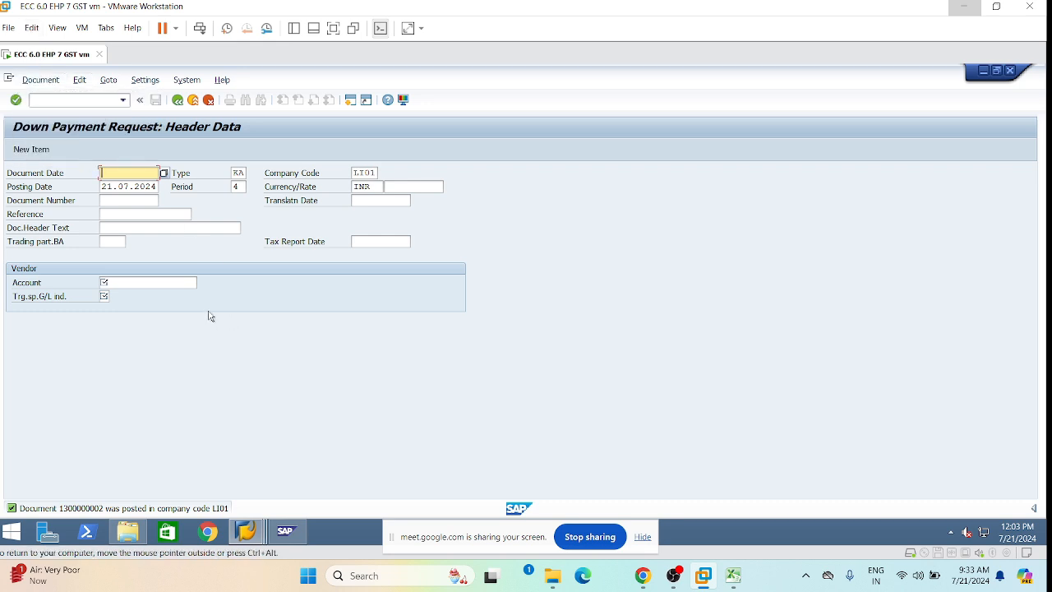
{"action": "mouse_move", "coordinate": [247, 530]}
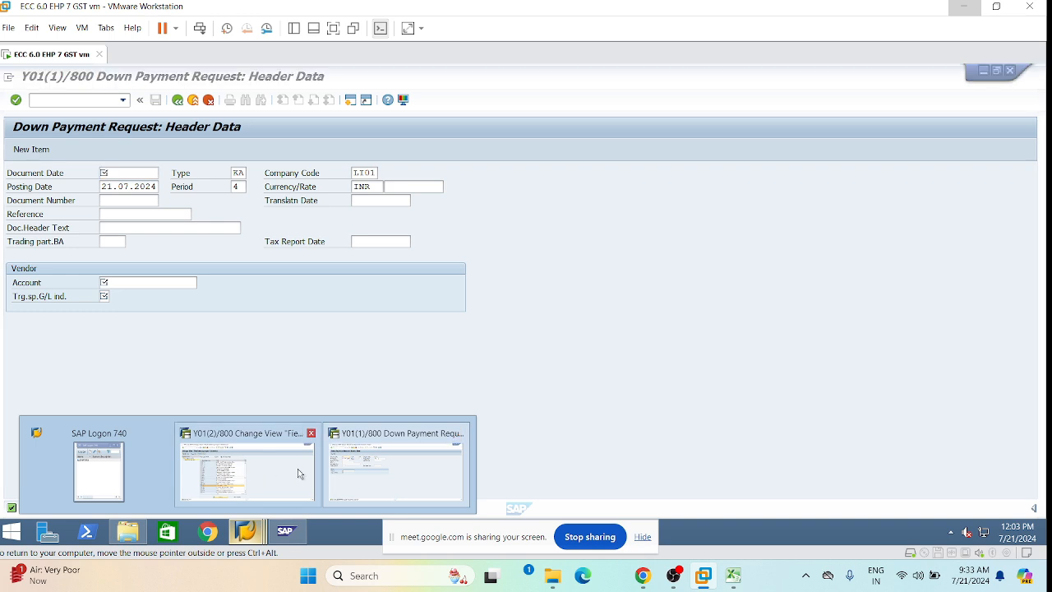
In the second SAP session, display the Gypsum Power purchase order with ME23N.
{"action": "left_click", "coordinate": [240, 466]}
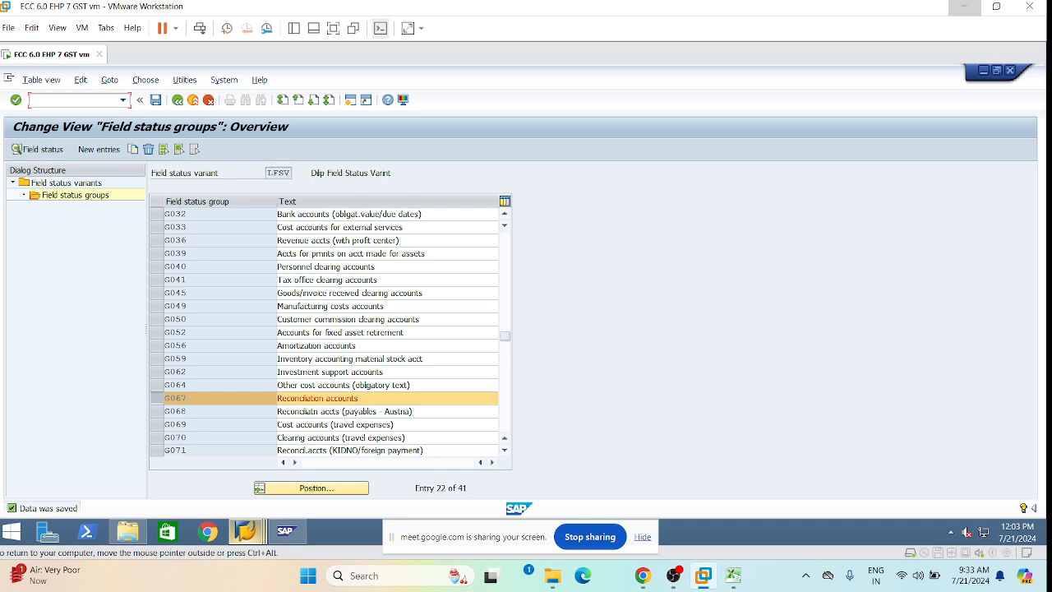
{"action": "type", "text": "/nme23n"}
{"action": "key", "text": "Return"}
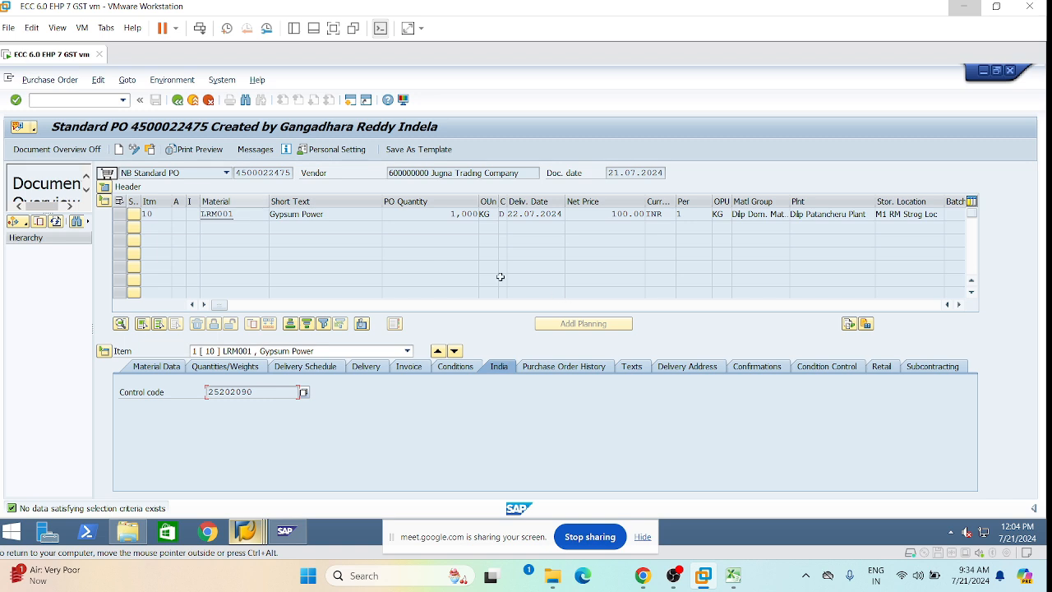
{"action": "left_click", "coordinate": [567, 371]}
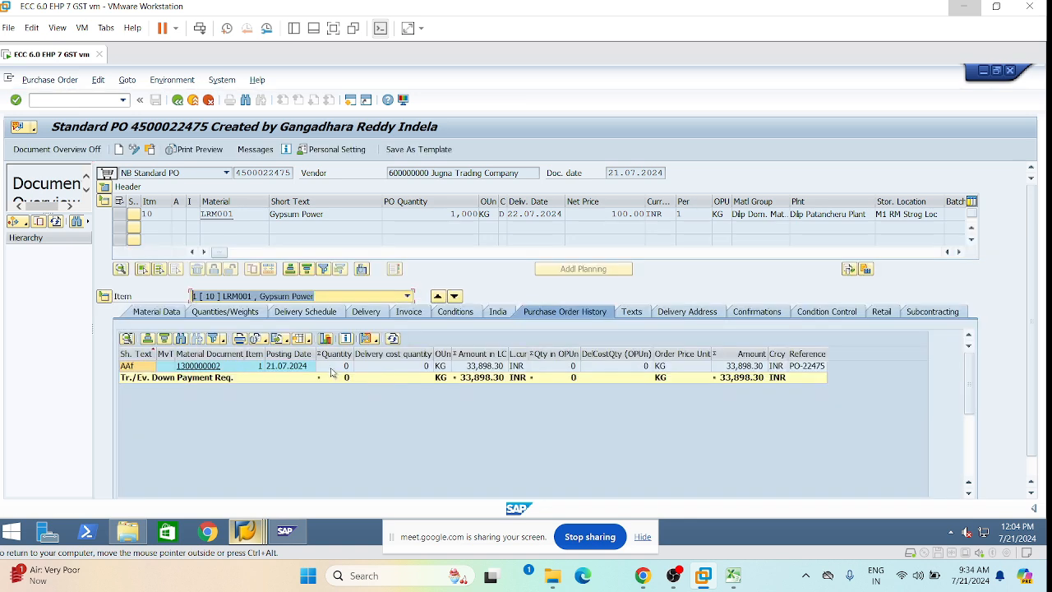
{"action": "left_click", "coordinate": [420, 416]}
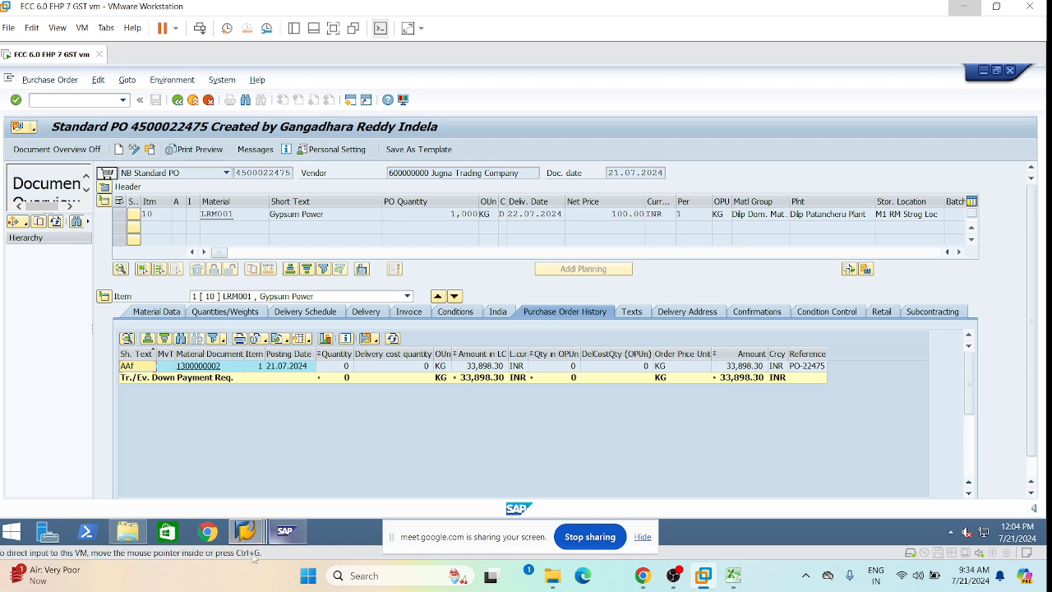
{"action": "left_click", "coordinate": [199, 368]}
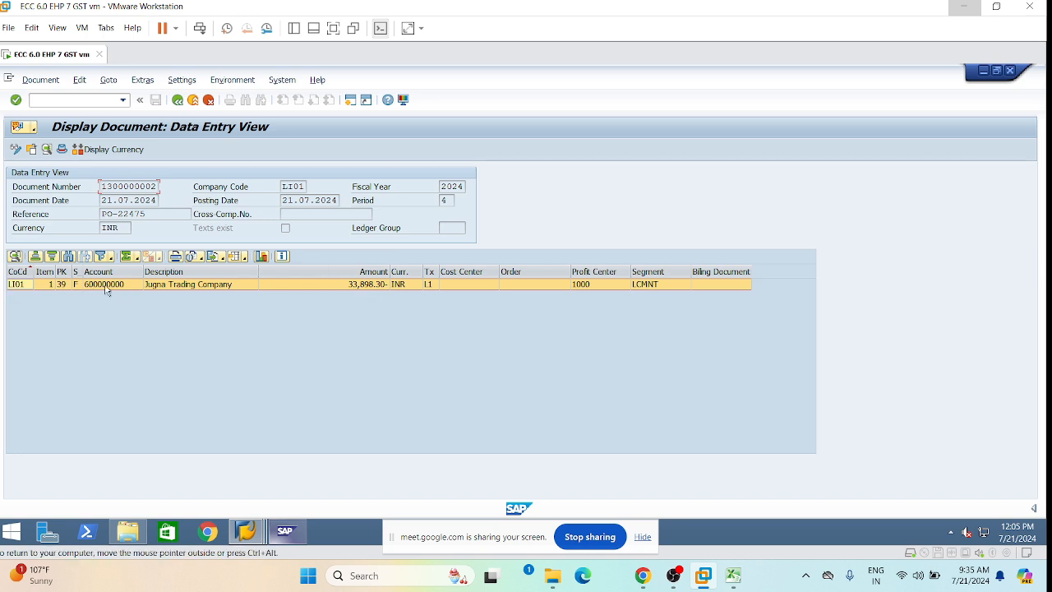
{"action": "mouse_move", "coordinate": [246, 530]}
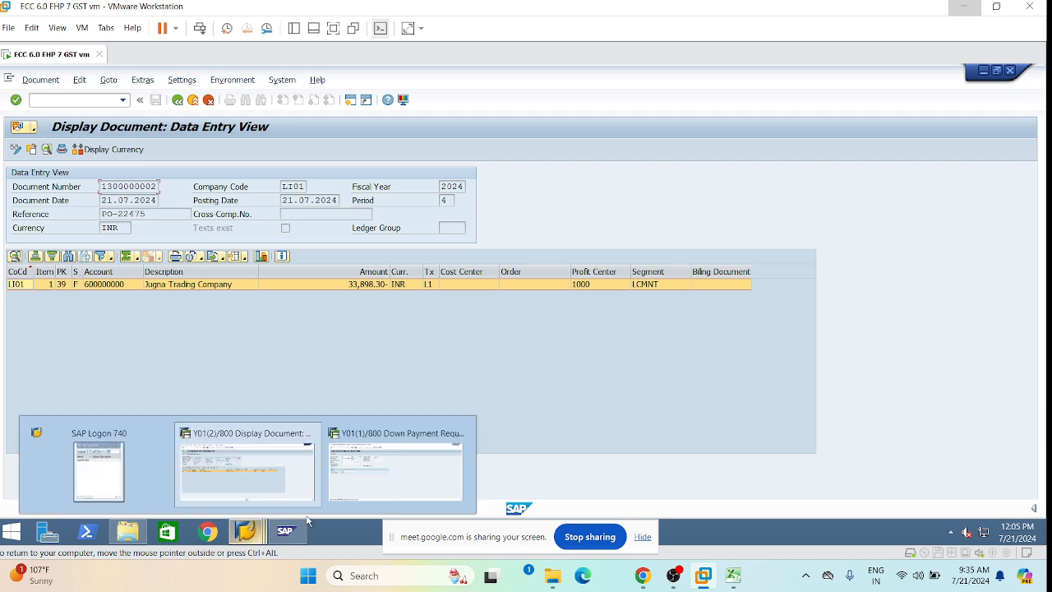
{"action": "left_click", "coordinate": [405, 458]}
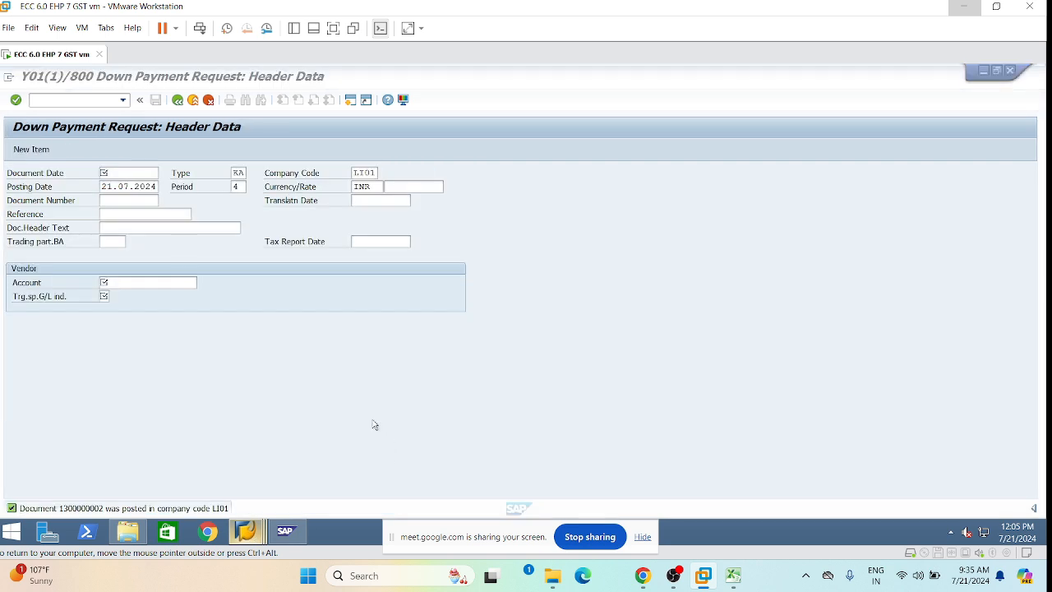
List all line items for G/L account 155000, not just open ones.
{"action": "left_click", "coordinate": [122, 99]}
{"action": "left_click", "coordinate": [55, 101]}
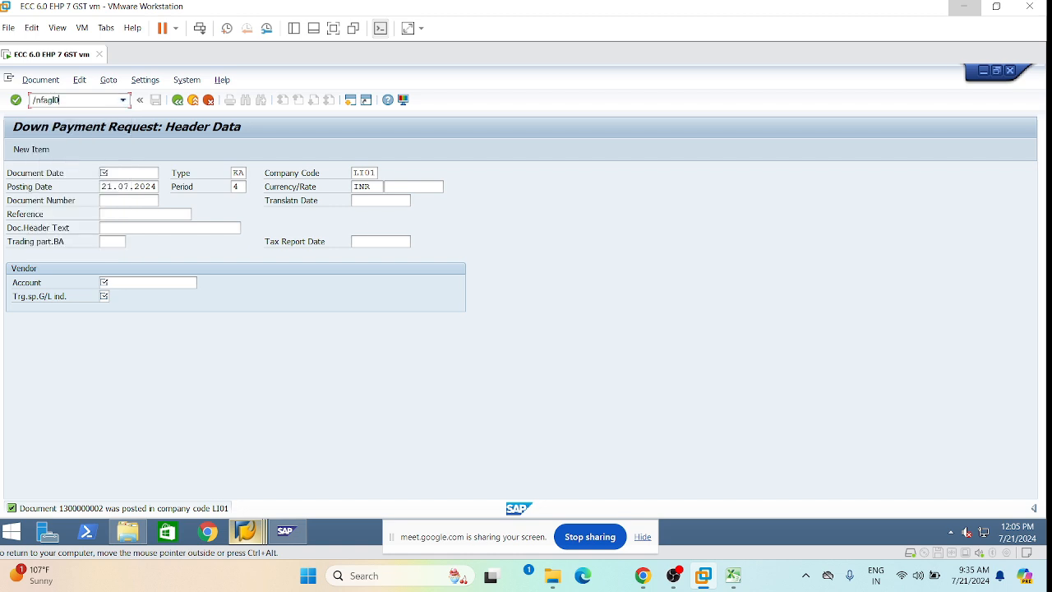
{"action": "key", "text": "Return"}
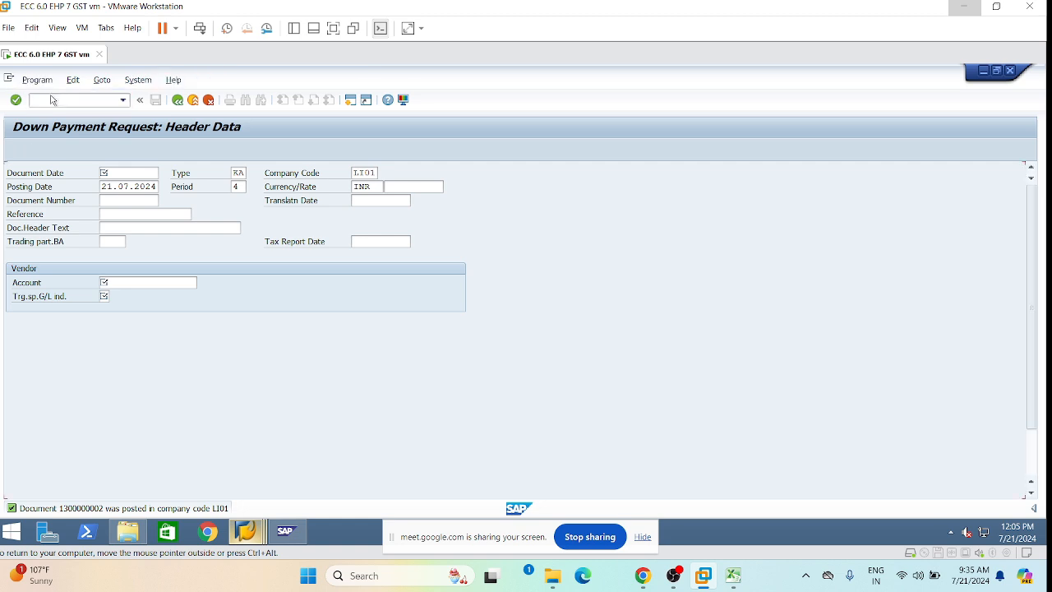
{"action": "left_click", "coordinate": [34, 419]}
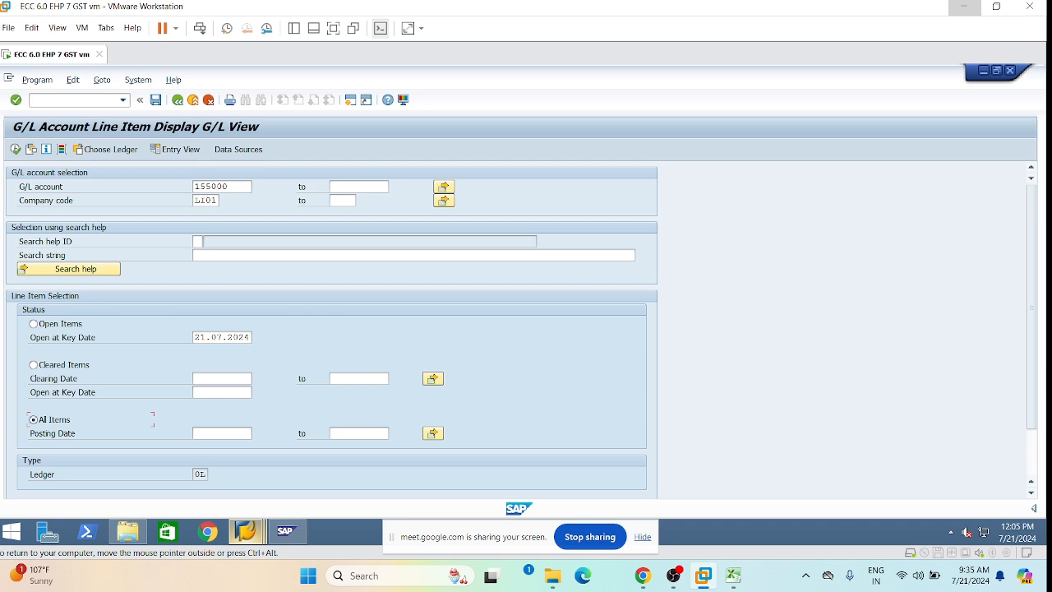
{"action": "left_click_drag", "start_coordinate": [236, 187], "coordinate": [168, 191]}
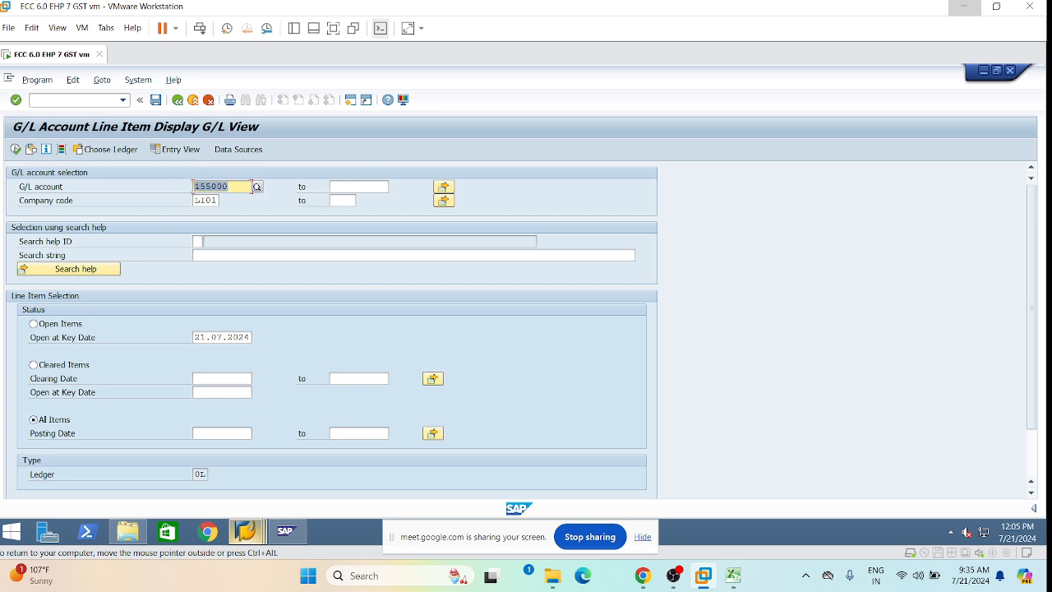
{"action": "left_click", "coordinate": [16, 149]}
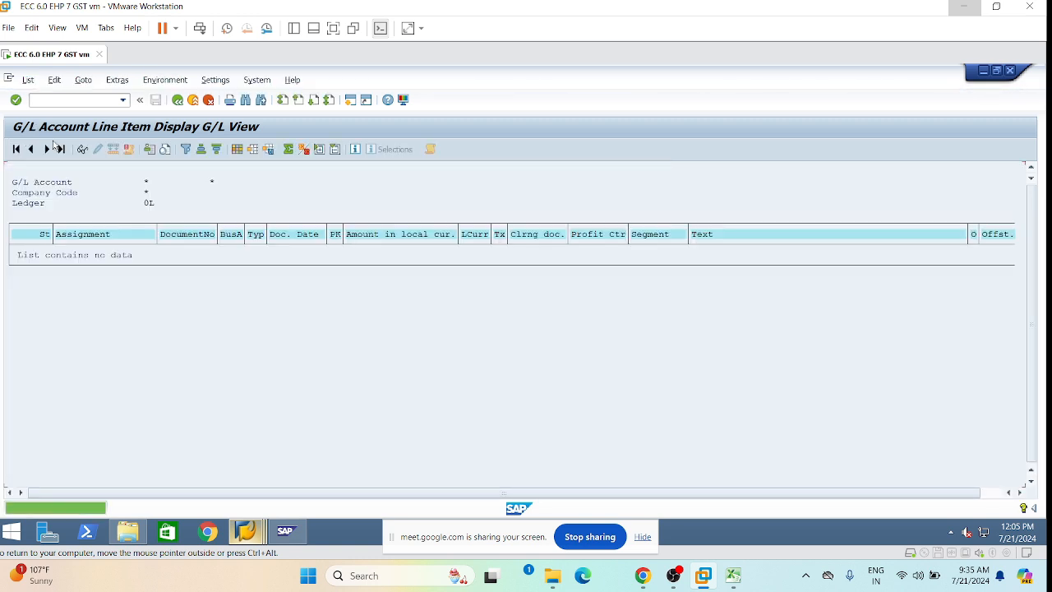
Return from the empty list to the G/L selection screen for account 155000.
{"action": "left_click", "coordinate": [177, 101]}
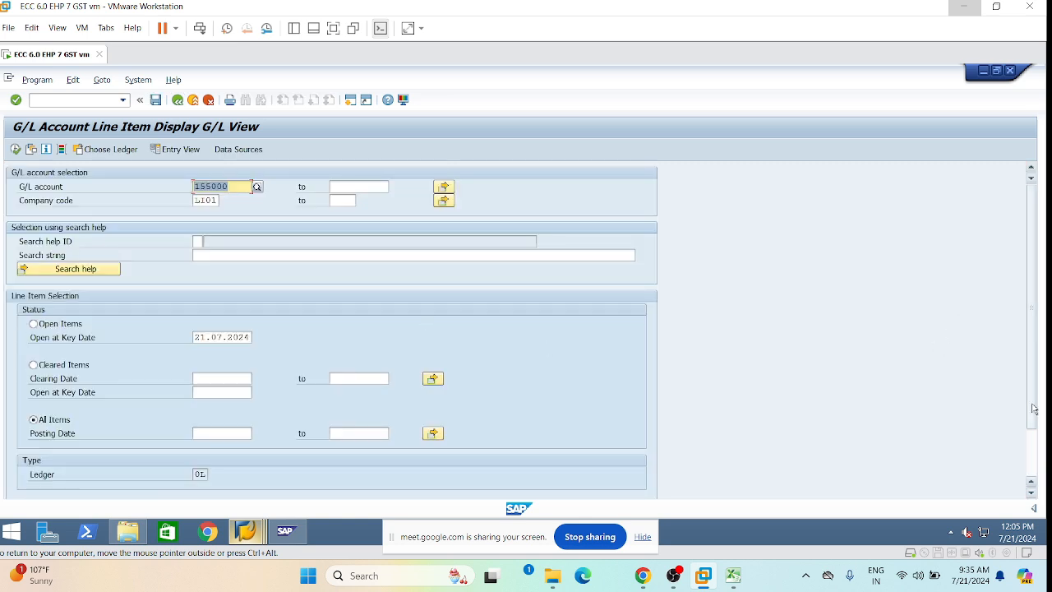
{"action": "left_click_drag", "start_coordinate": [1032, 406], "coordinate": [1031, 483]}
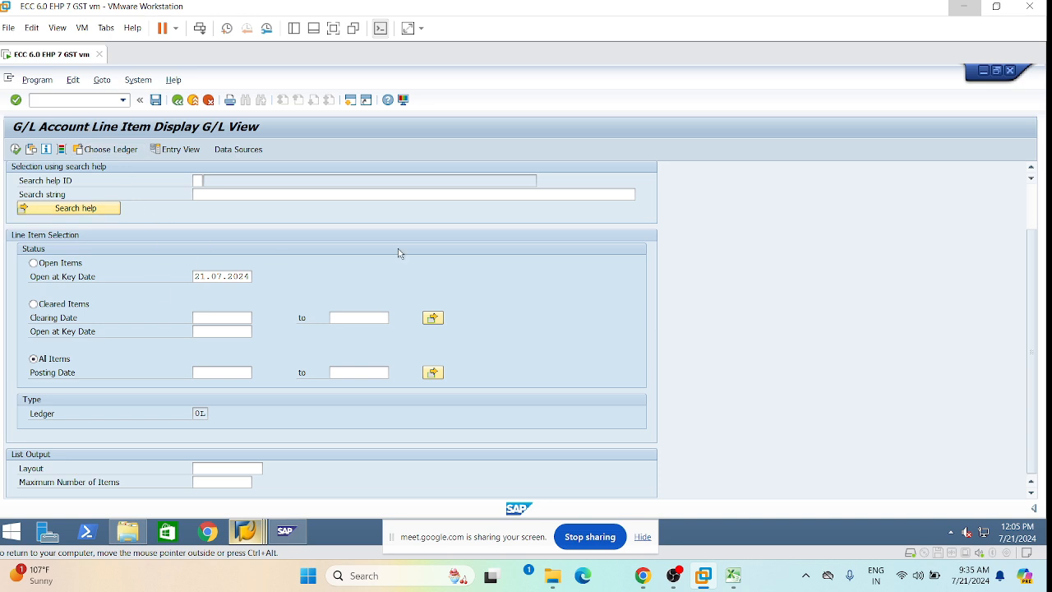
{"action": "scroll", "coordinate": [361, 206], "scroll_direction": "up", "scroll_amount": 2}
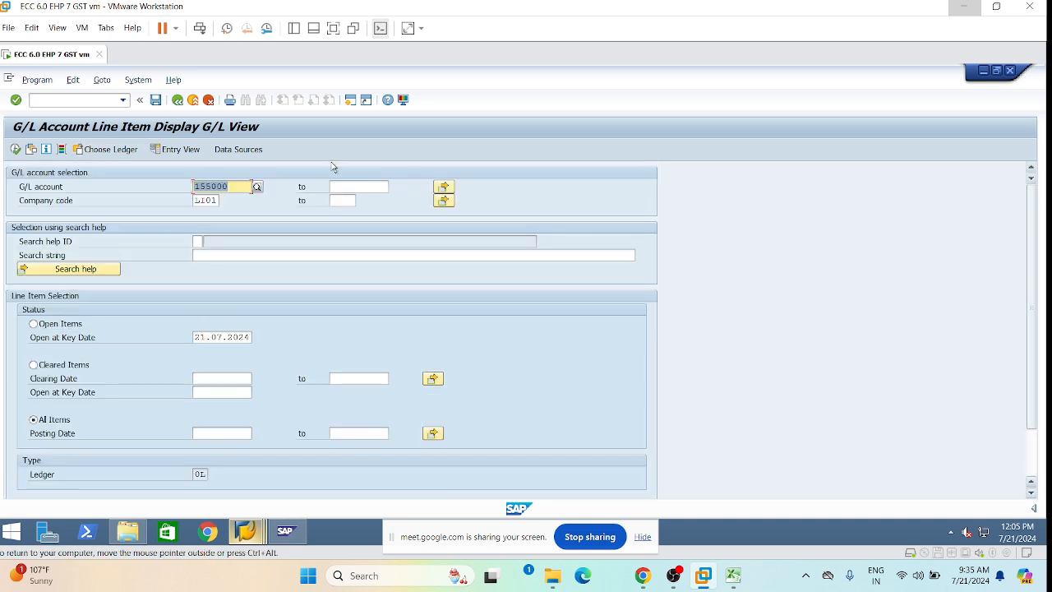
{"action": "left_click", "coordinate": [238, 189]}
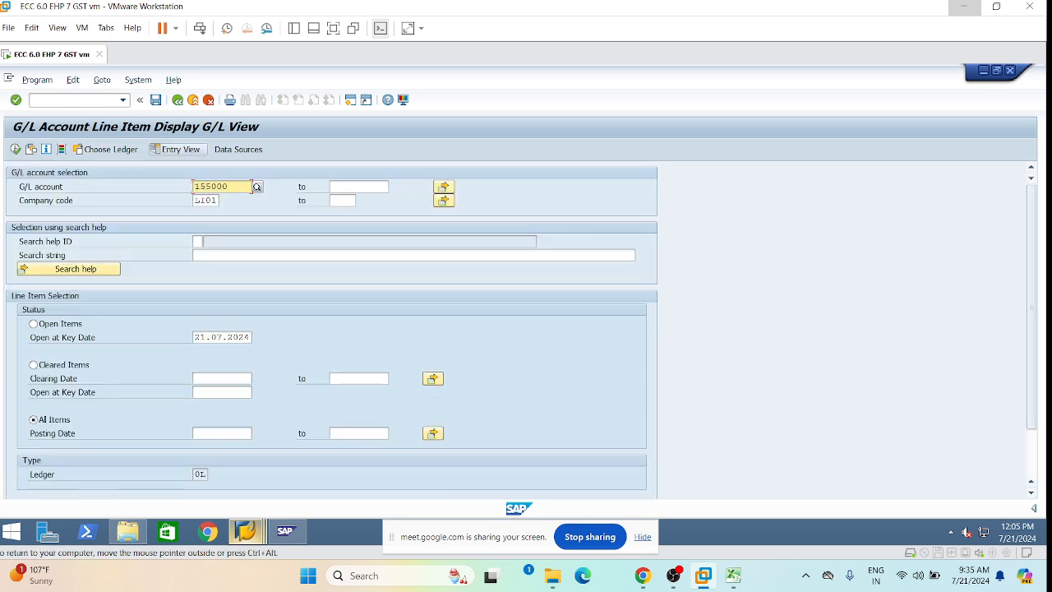
{"action": "left_click", "coordinate": [123, 101]}
{"action": "left_click", "coordinate": [74, 102]}
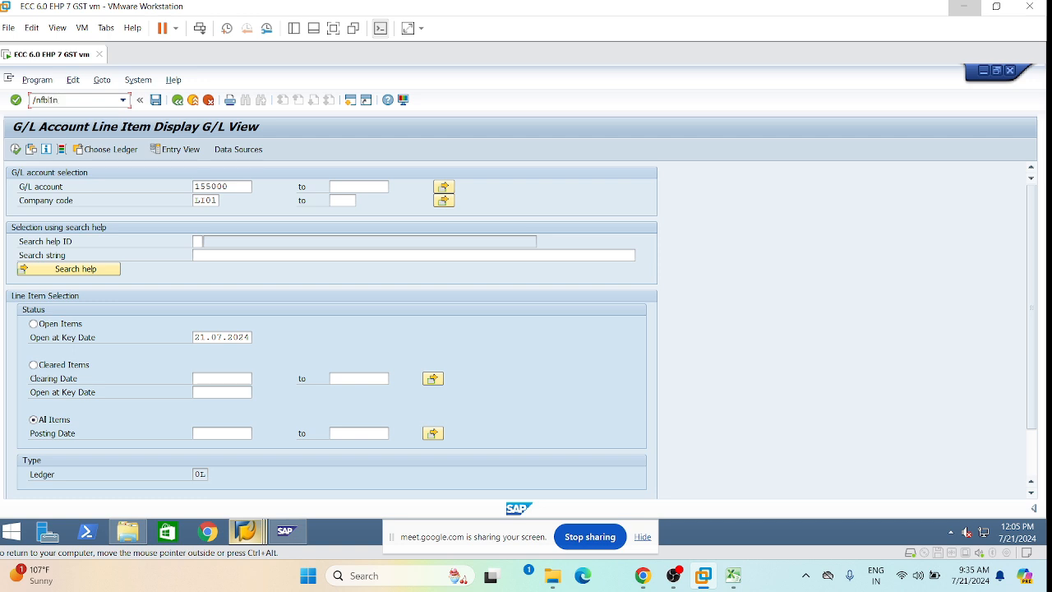
Run the FBL1N vendor line item list for the vendor's open items.
{"action": "key", "text": "Return"}
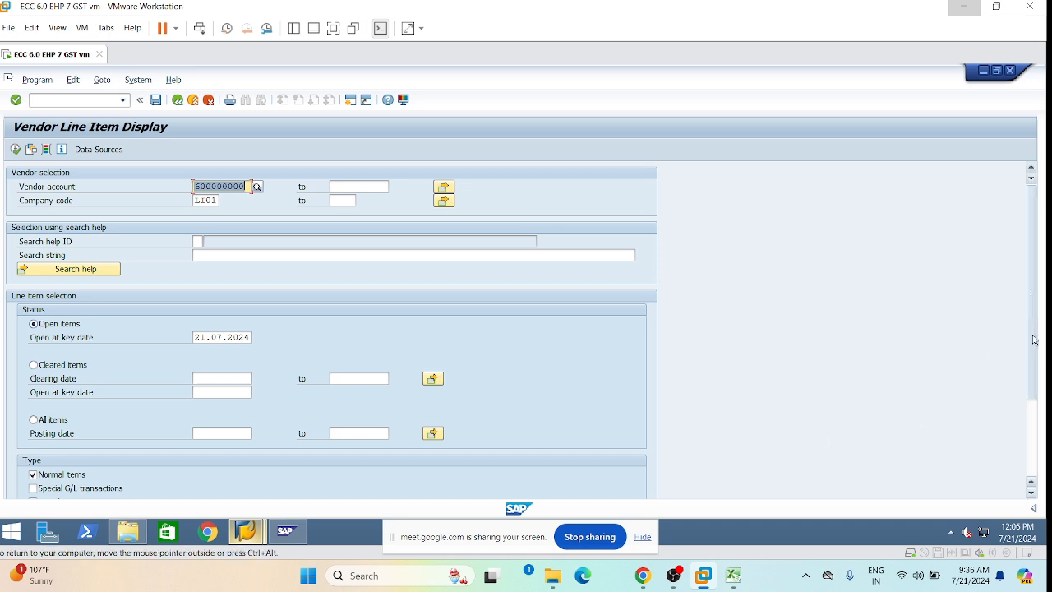
{"action": "scroll", "coordinate": [53, 343], "scroll_direction": "down", "scroll_amount": 3}
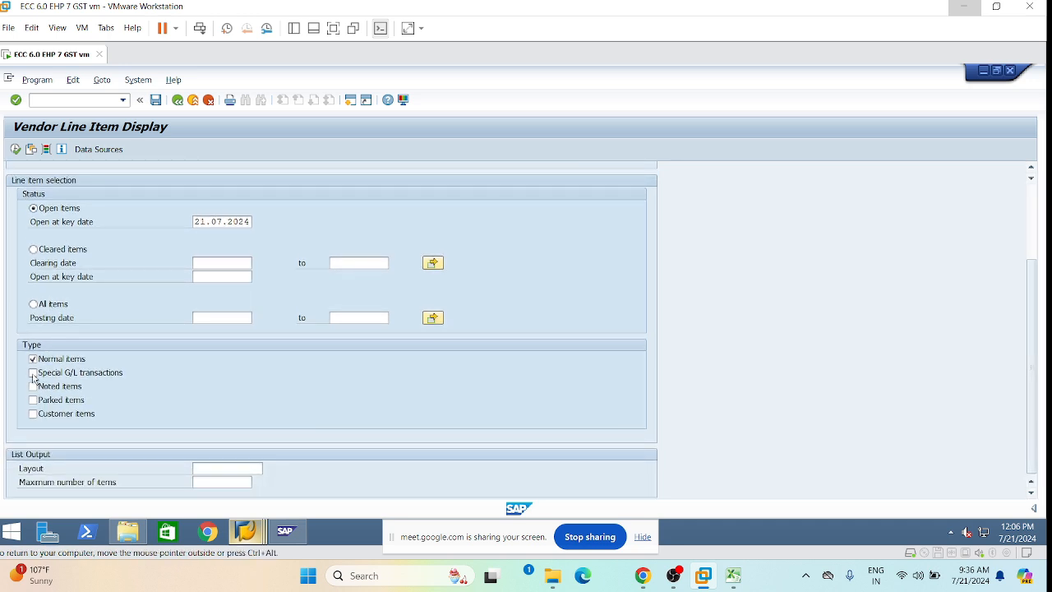
{"action": "left_click", "coordinate": [32, 373]}
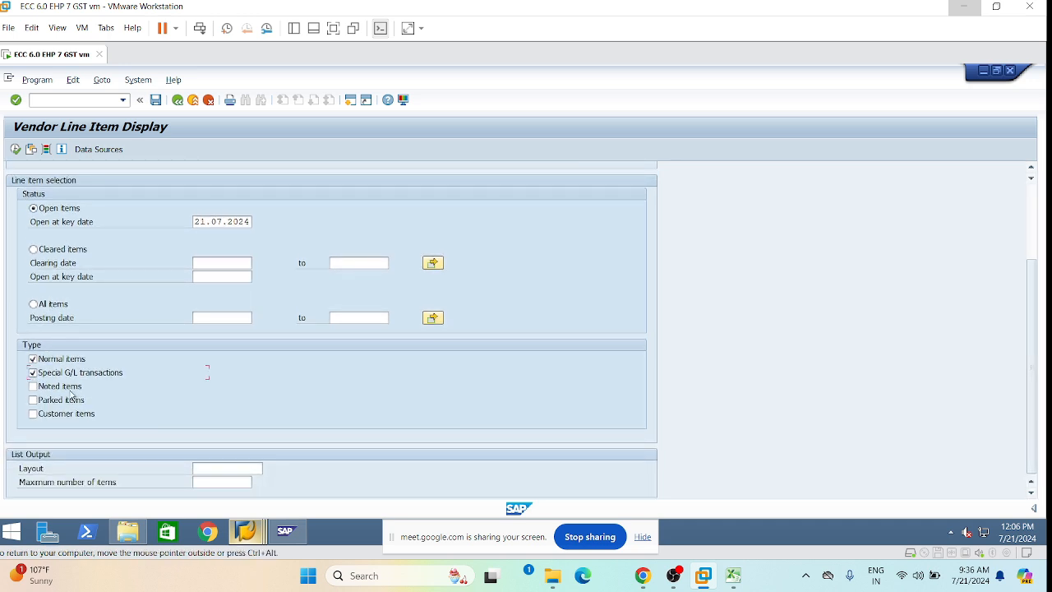
{"action": "left_click", "coordinate": [16, 150]}
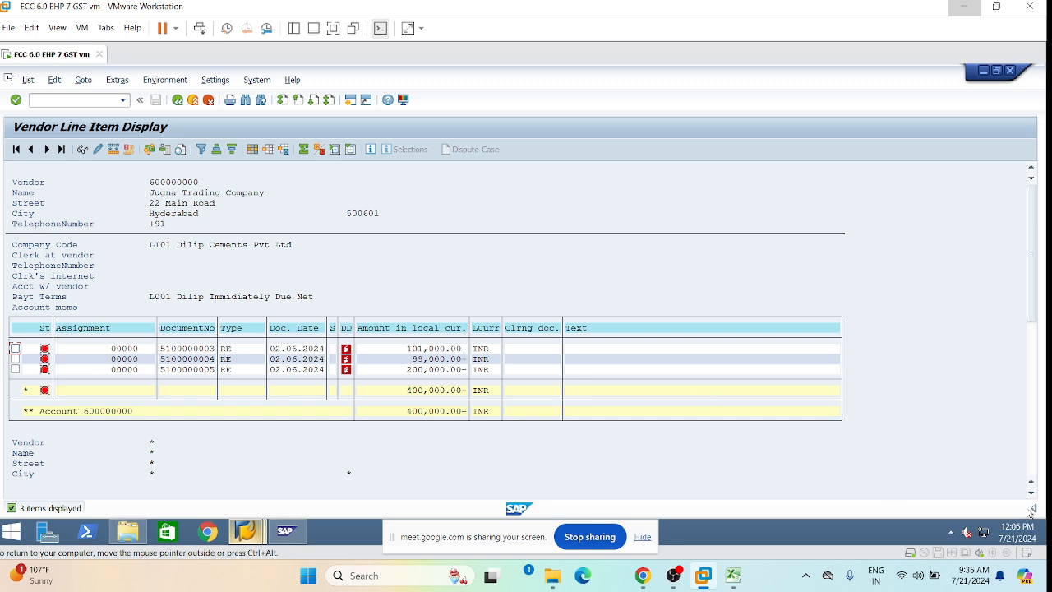
Review the three open invoices totalling 400,000 INR, then restrict the selection to special G/L transactions.
{"action": "left_click", "coordinate": [1034, 353]}
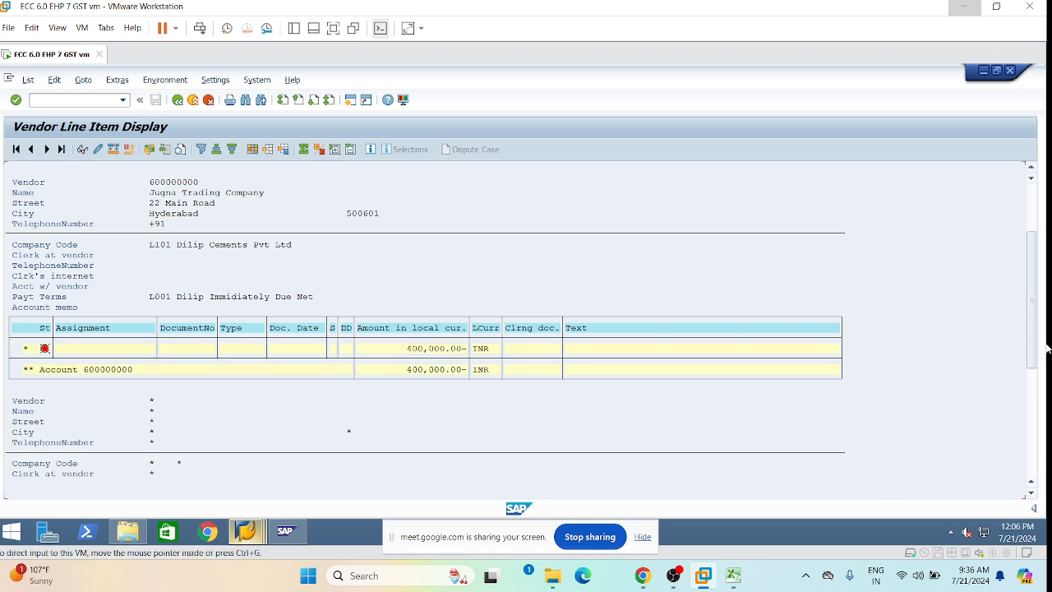
{"action": "left_click_drag", "start_coordinate": [1032, 334], "coordinate": [1026, 448]}
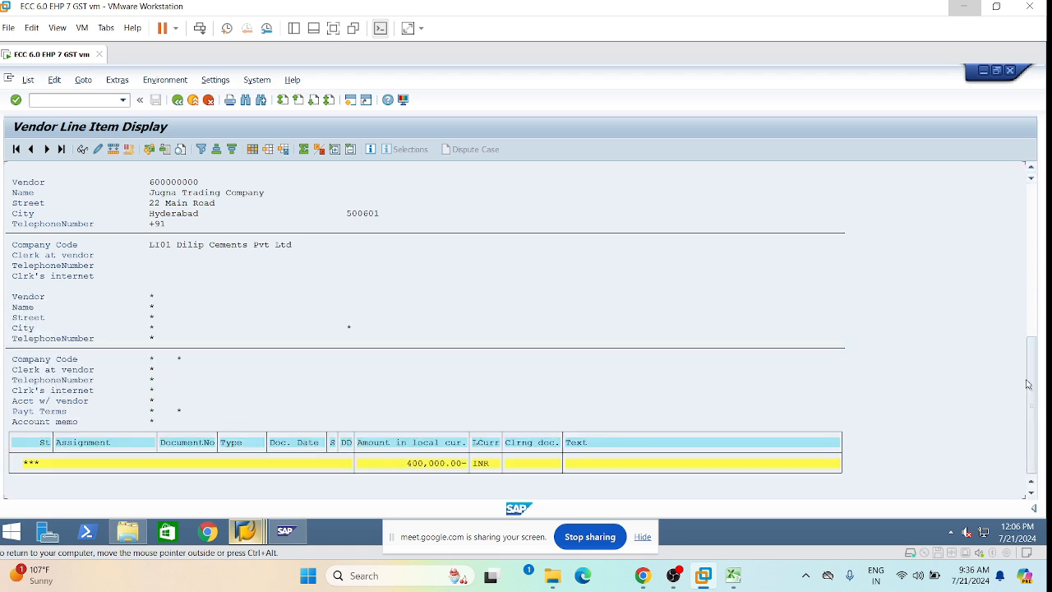
{"action": "left_click_drag", "start_coordinate": [1032, 380], "coordinate": [1030, 199]}
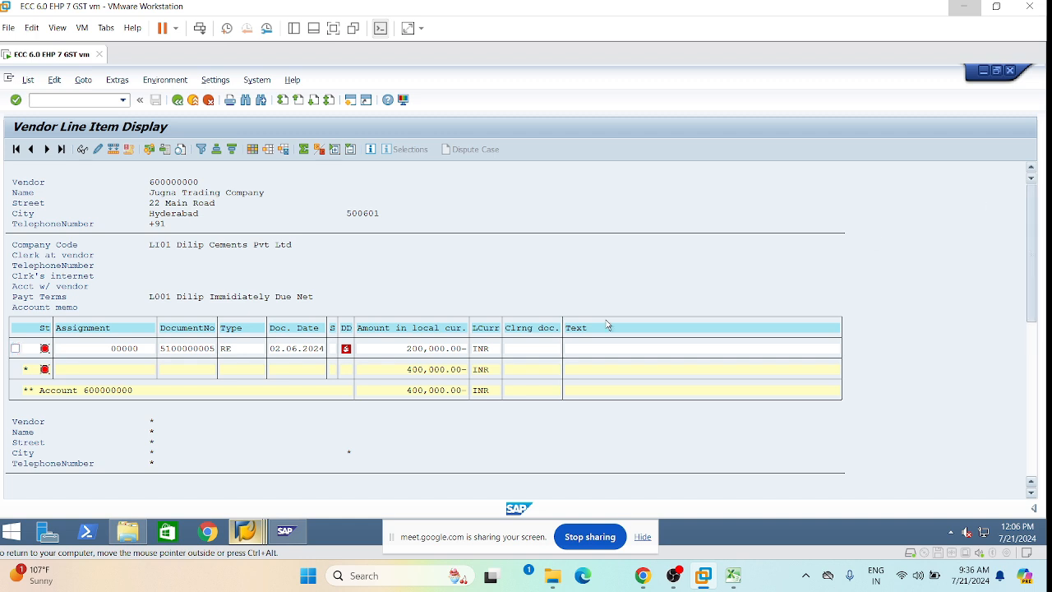
{"action": "left_click", "coordinate": [178, 100]}
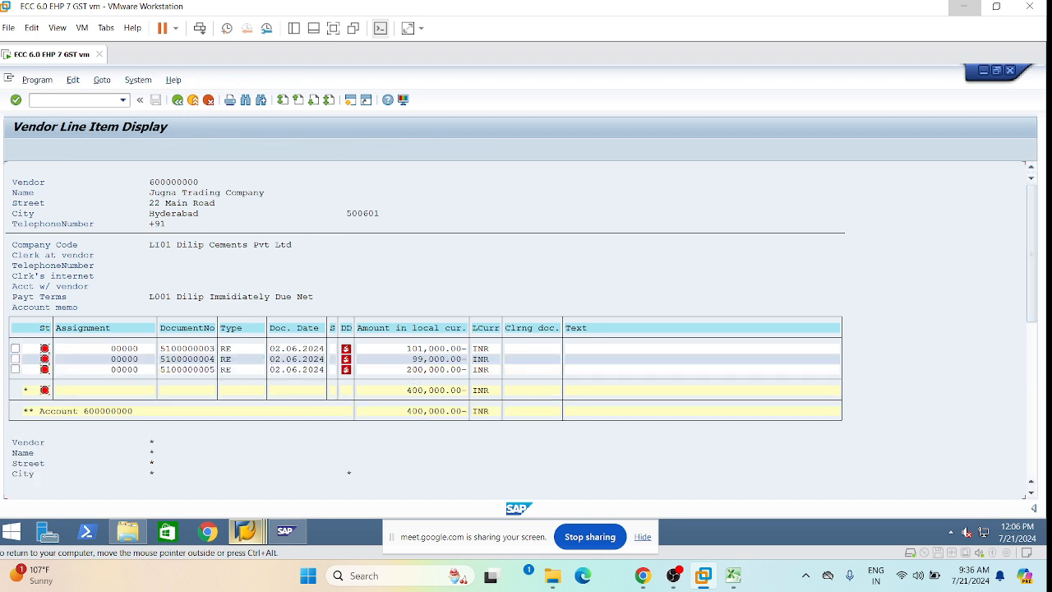
{"action": "left_click", "coordinate": [34, 475]}
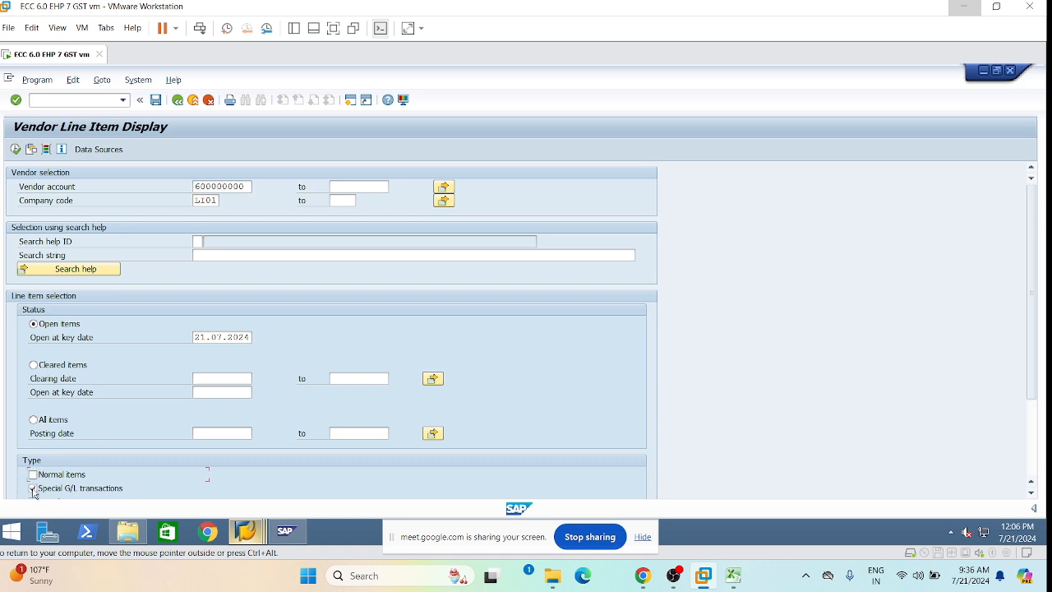
{"action": "left_click", "coordinate": [34, 488]}
{"action": "left_click", "coordinate": [1031, 494]}
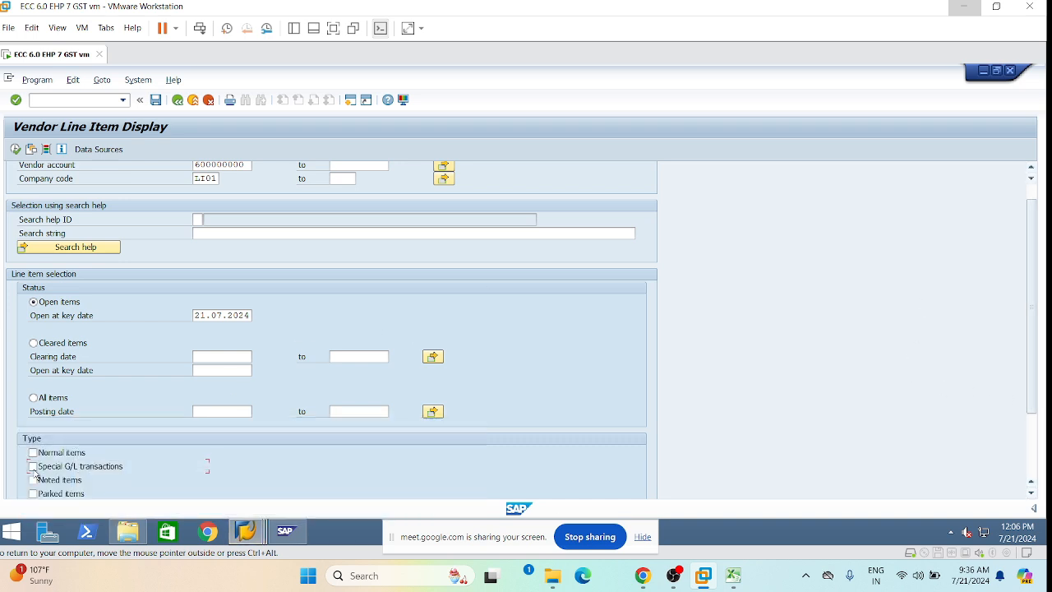
{"action": "left_click", "coordinate": [16, 151]}
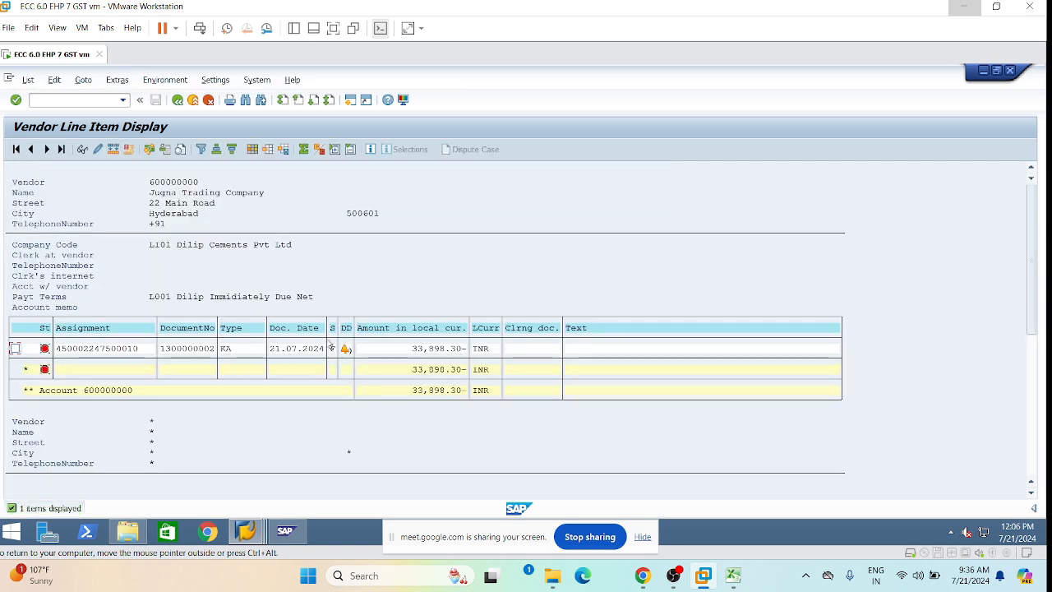
{"action": "left_click", "coordinate": [277, 350]}
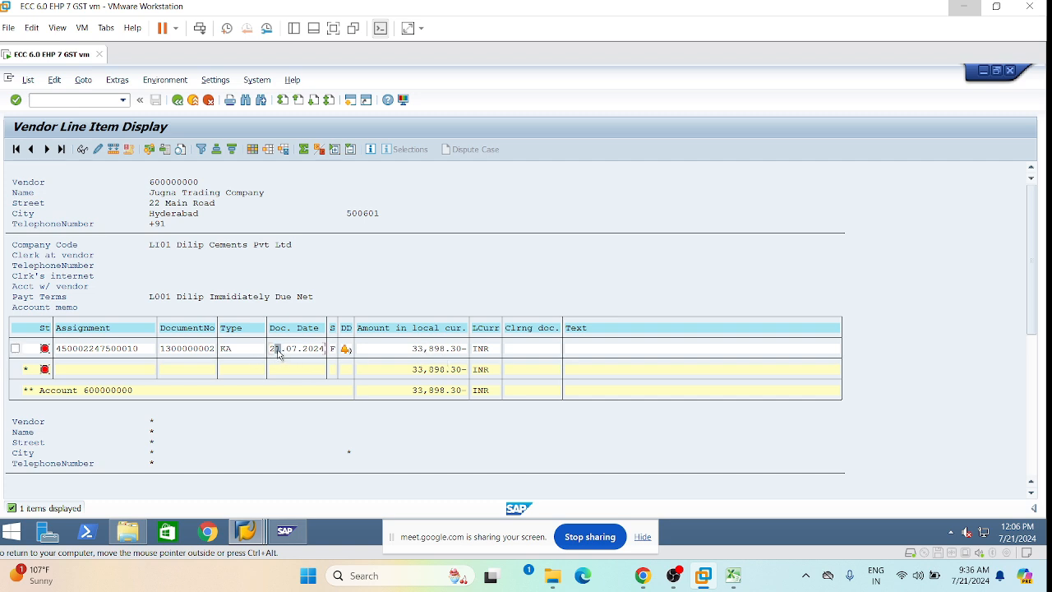
{"action": "left_click", "coordinate": [179, 349]}
{"action": "scroll", "coordinate": [262, 382], "scroll_direction": "down", "scroll_amount": 1}
{"action": "scroll", "coordinate": [390, 403], "scroll_direction": "up", "scroll_amount": 2}
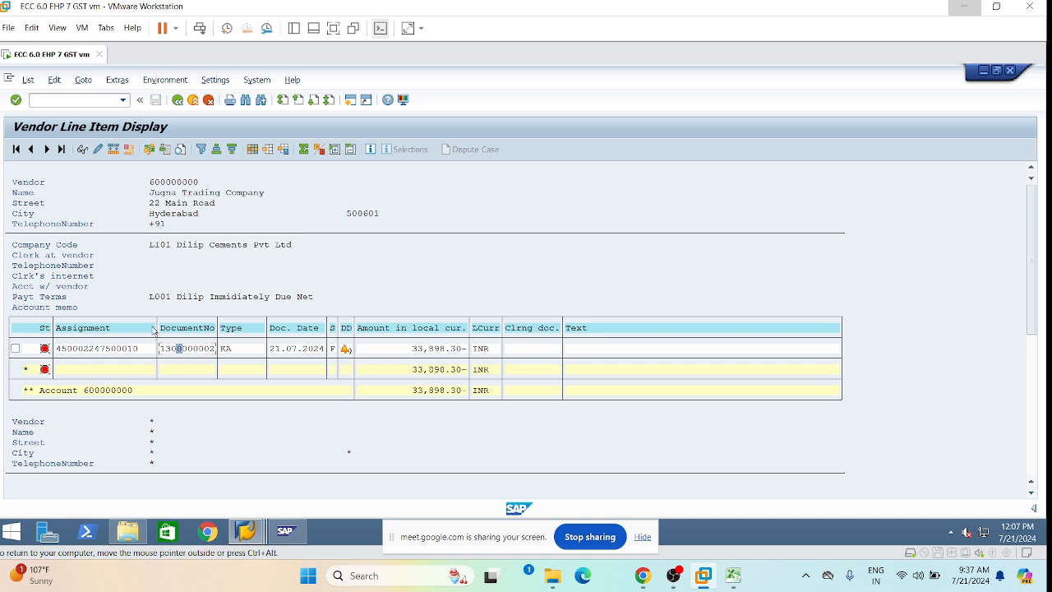
{"action": "mouse_move", "coordinate": [249, 524]}
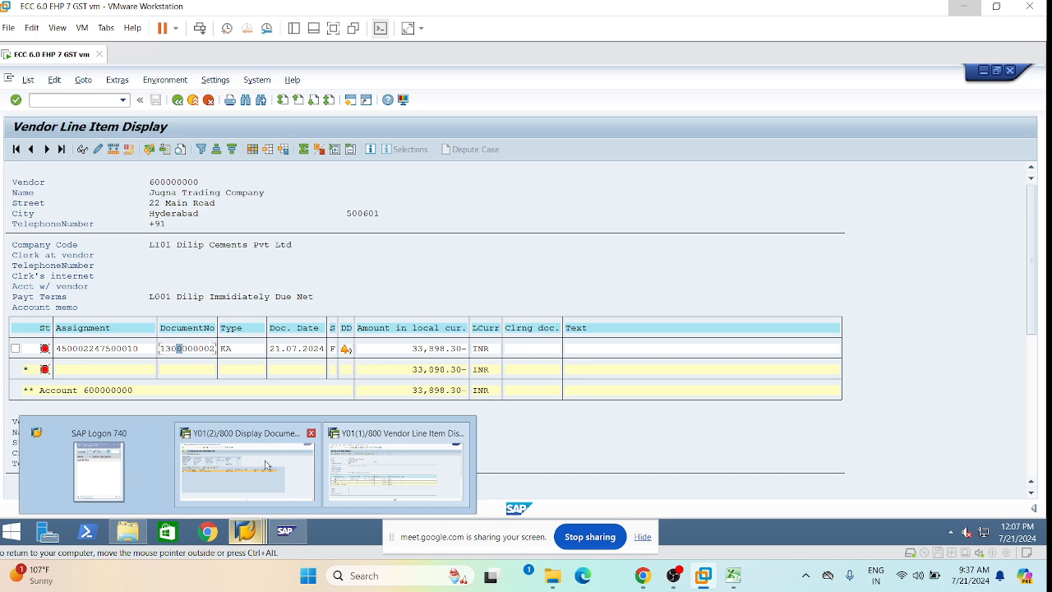
{"action": "left_click", "coordinate": [265, 465]}
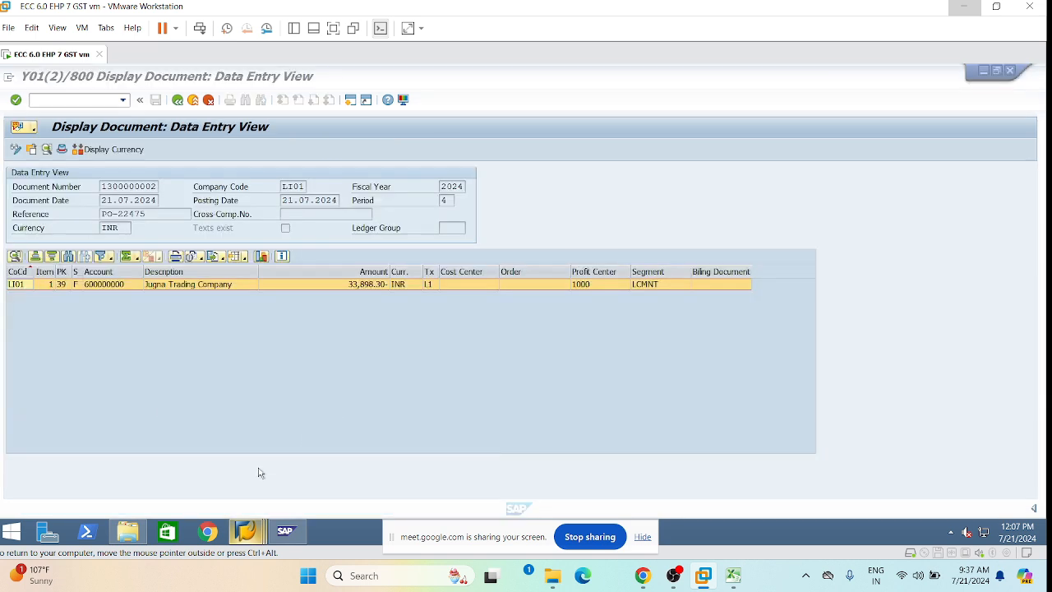
Leave the document display and the vendor line item list to reach SAP Easy Access.
{"action": "left_click", "coordinate": [178, 100]}
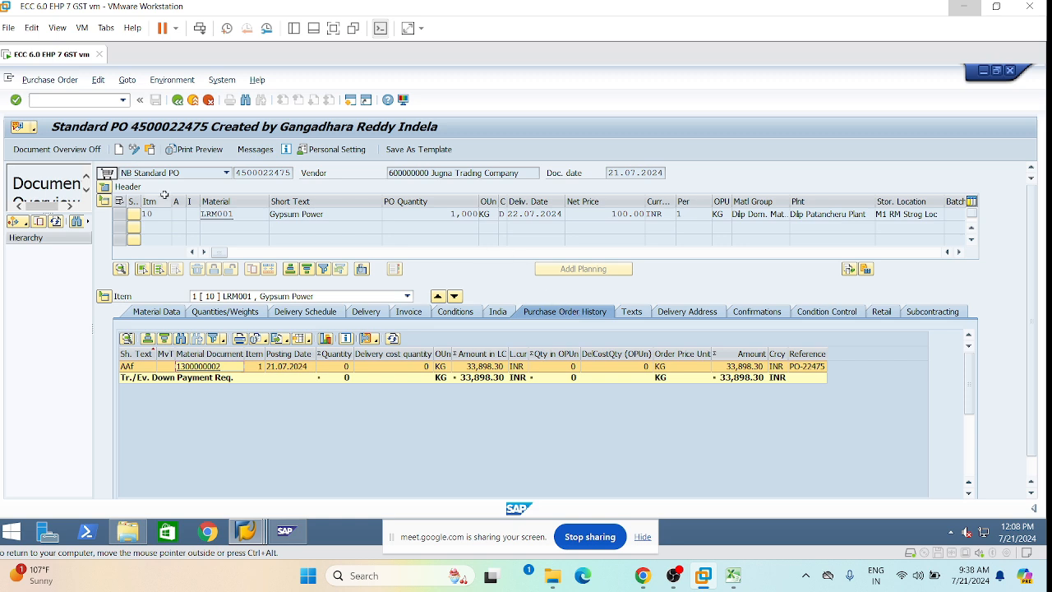
{"action": "left_click", "coordinate": [261, 534]}
{"action": "left_click", "coordinate": [239, 468]}
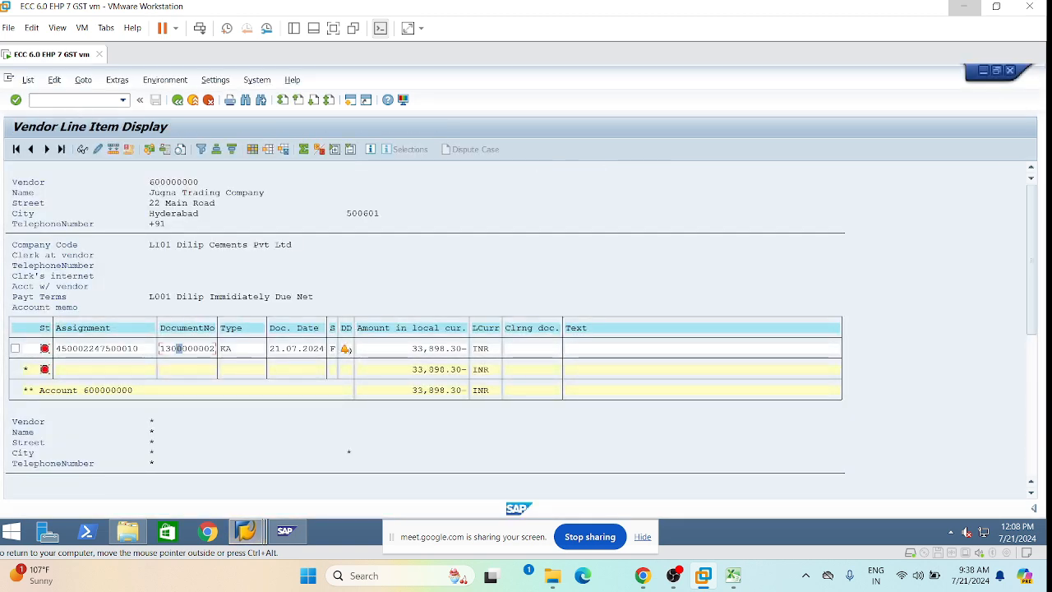
{"action": "left_click", "coordinate": [258, 80]}
{"action": "left_click", "coordinate": [257, 80]}
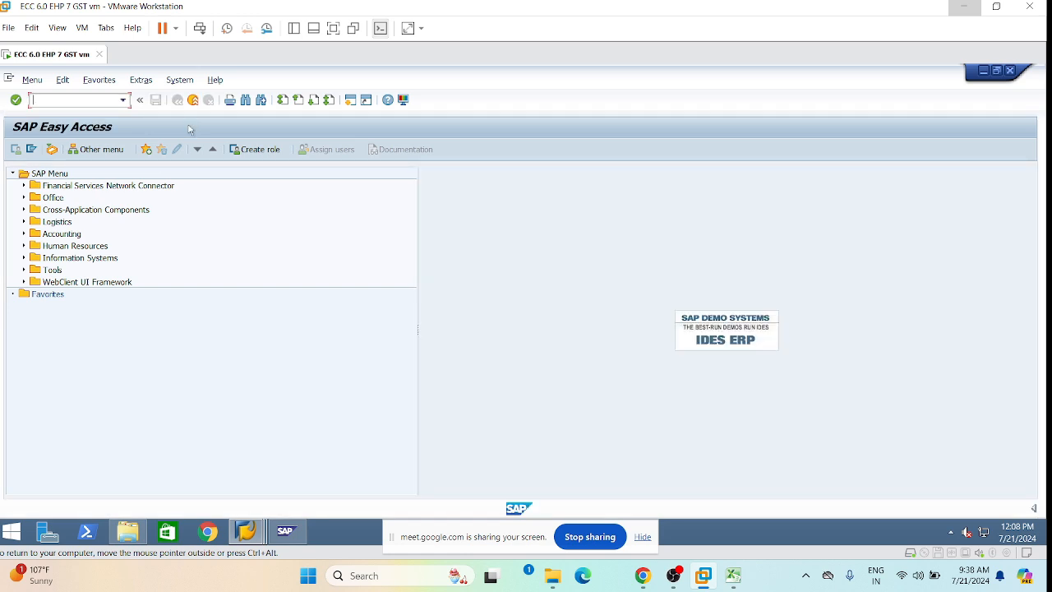
Start an F-48 vendor down payment with document date 21.07.2024 and the PO reference.
{"action": "type", "text": "f-48"}
{"action": "key", "text": "Return"}
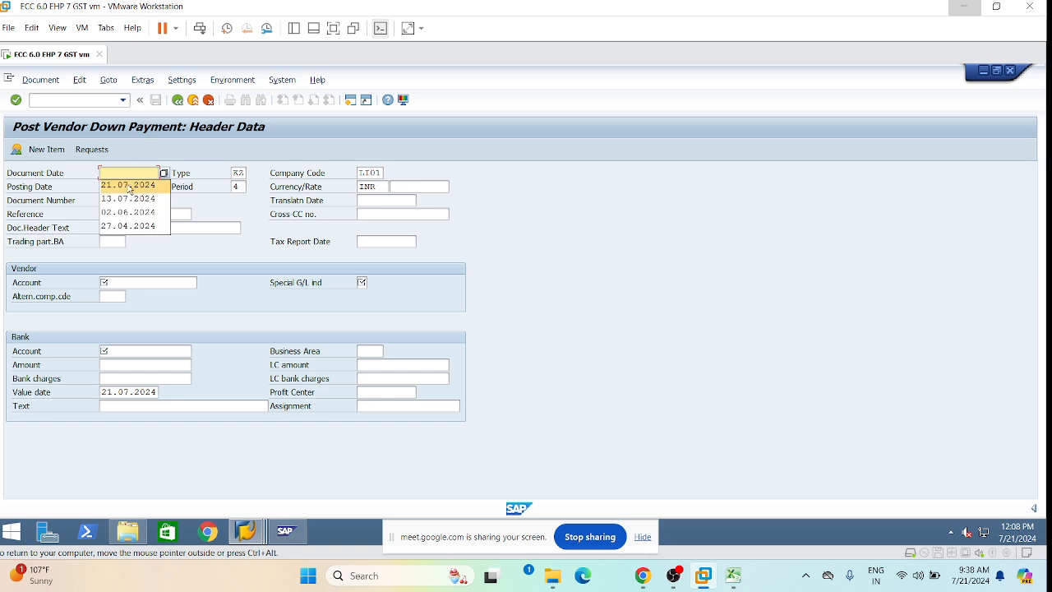
{"action": "left_click", "coordinate": [130, 188]}
{"action": "left_click", "coordinate": [136, 213]}
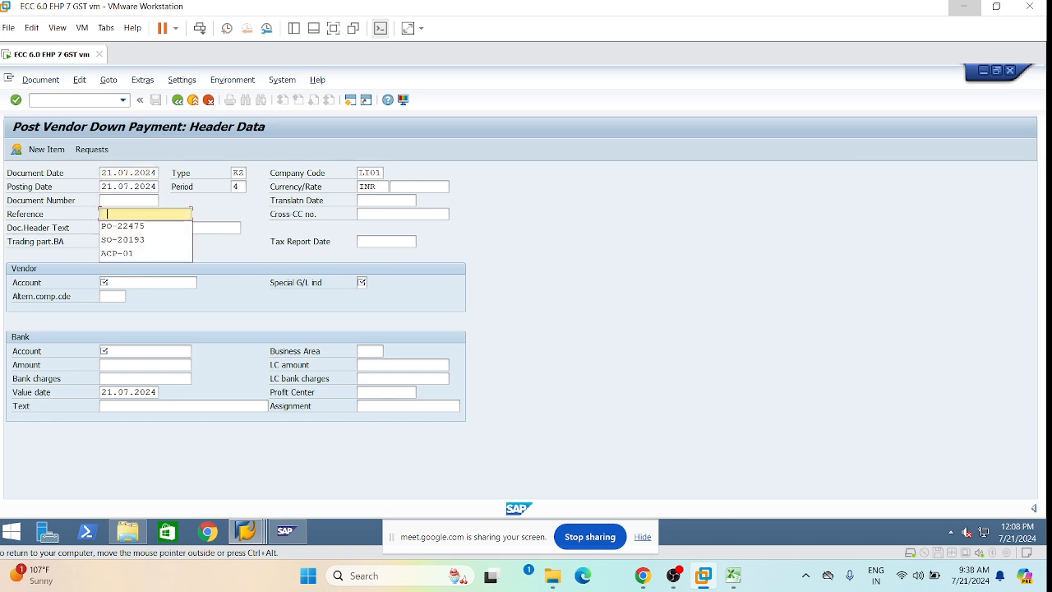
{"action": "left_click", "coordinate": [146, 227]}
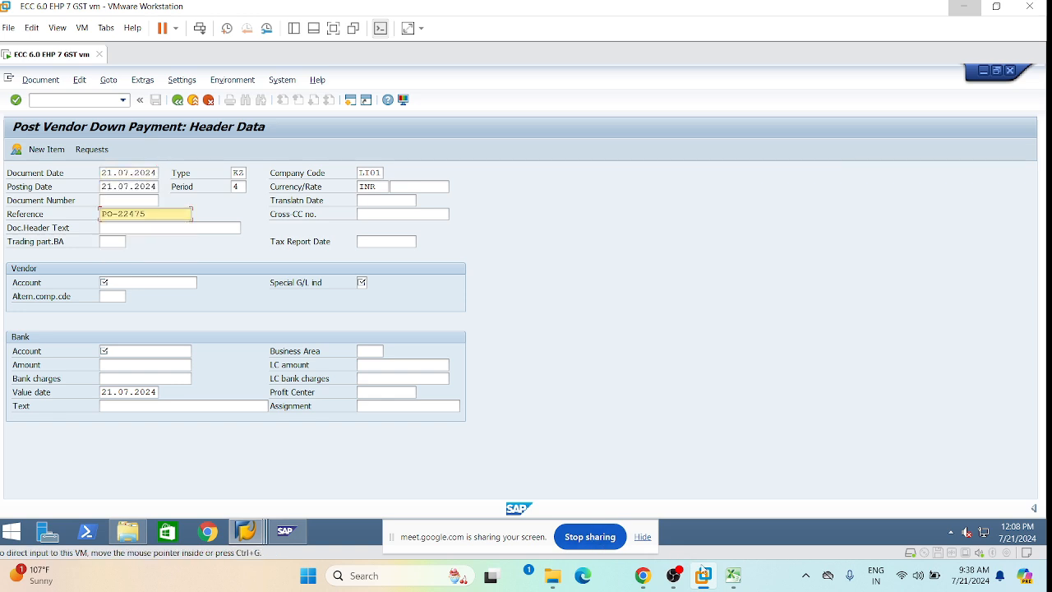
{"action": "left_click", "coordinate": [733, 575]}
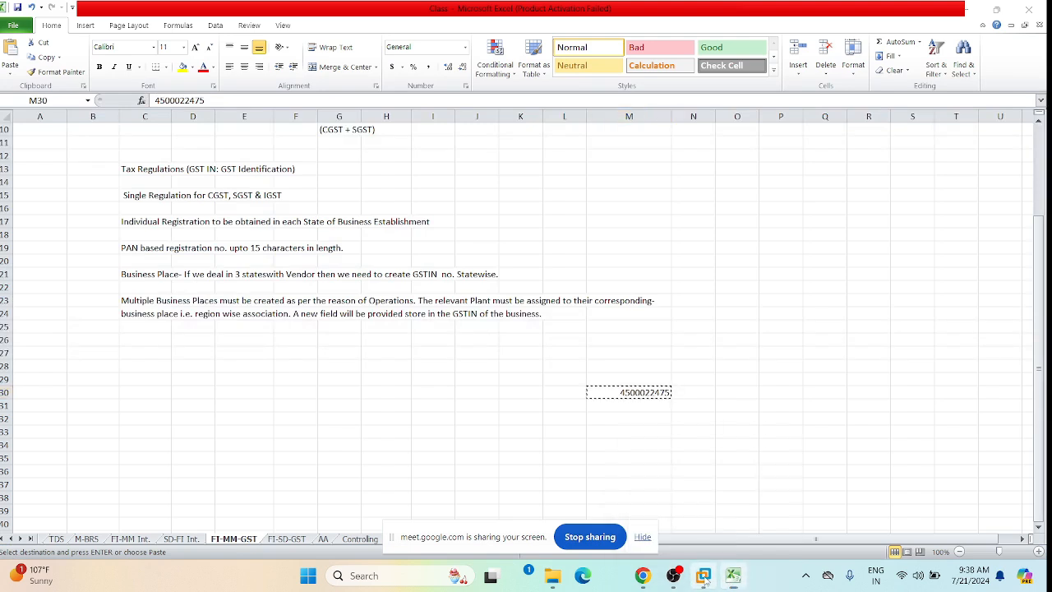
{"action": "left_click", "coordinate": [703, 575]}
Enter the vendor account, special G/L indicator A, bank account 241001 and amount 1.
{"action": "left_click", "coordinate": [120, 286]}
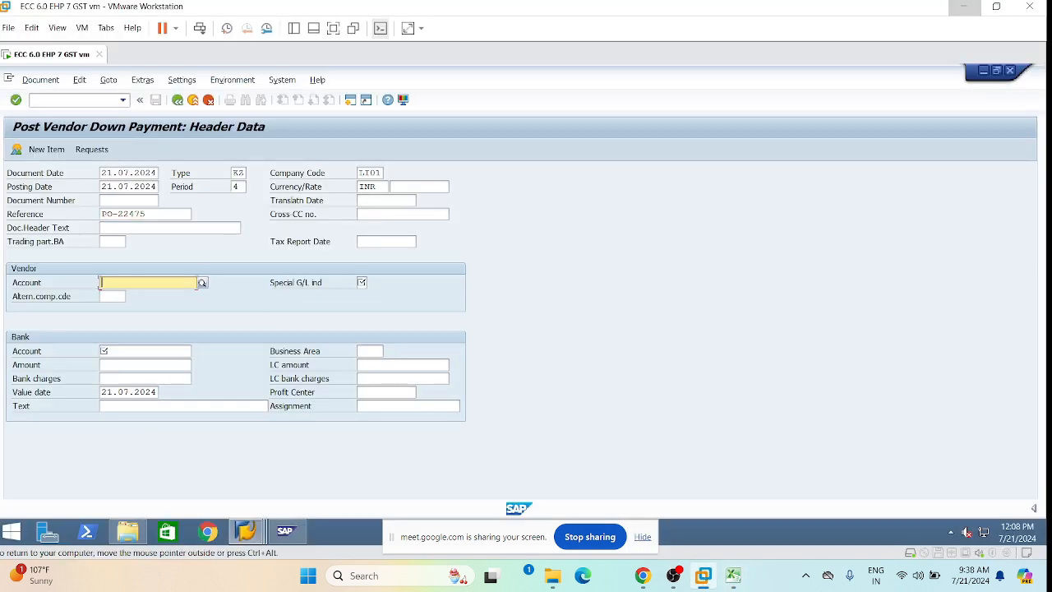
{"action": "left_click", "coordinate": [133, 293]}
{"action": "left_click", "coordinate": [362, 282]}
{"action": "type", "text": "A"}
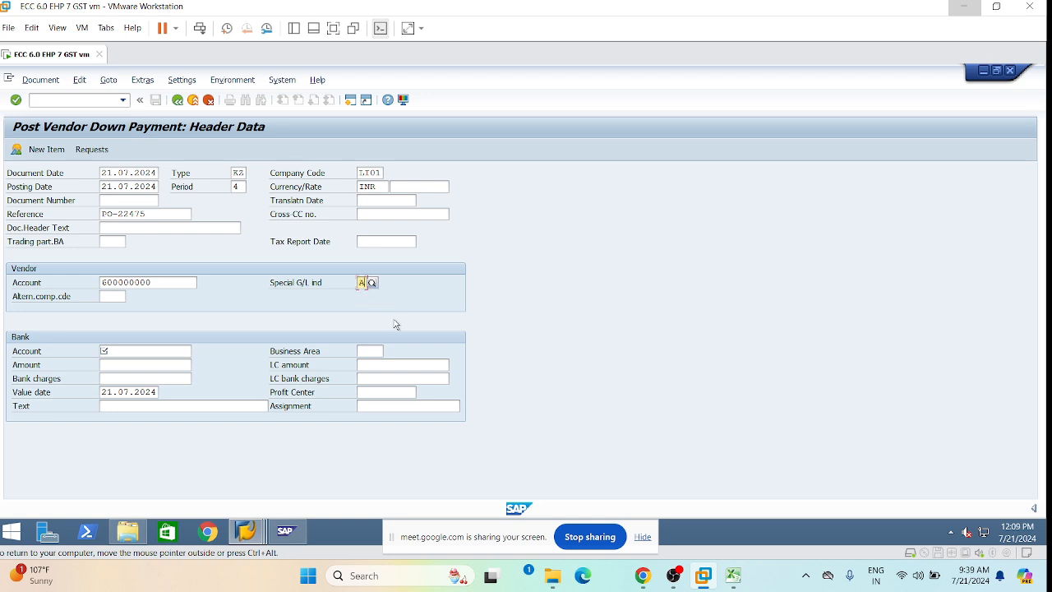
{"action": "left_click", "coordinate": [107, 351]}
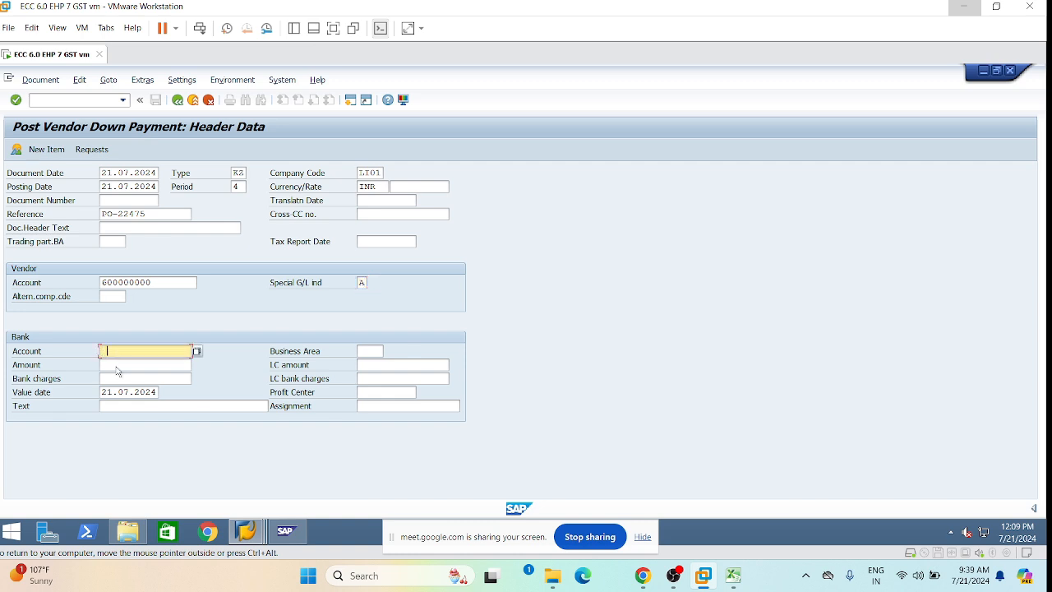
{"action": "type", "text": "241001"}
{"action": "key", "text": "Tab"}
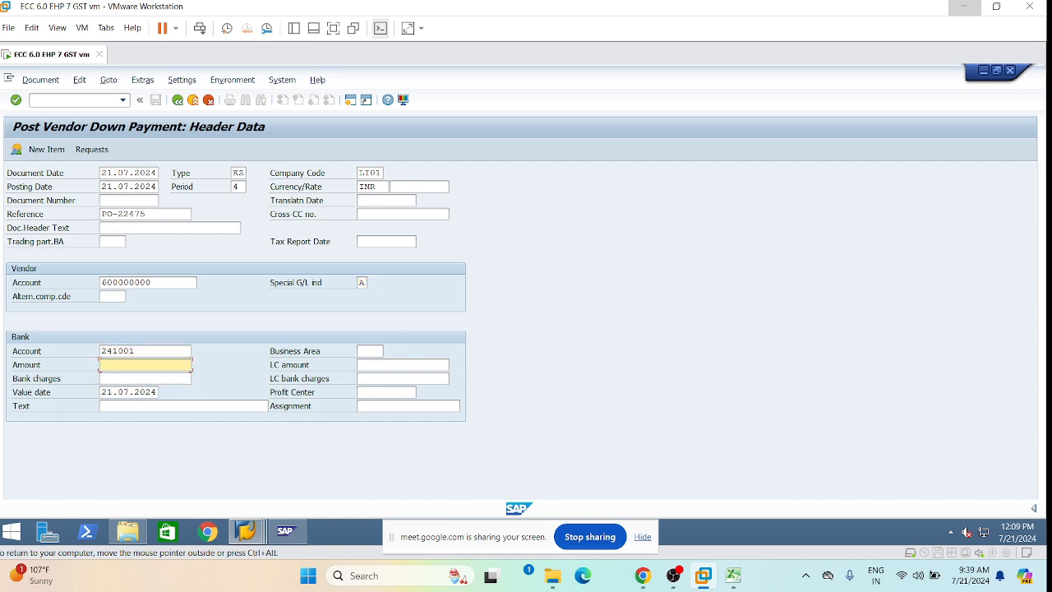
{"action": "type", "text": "1"}
{"action": "left_click", "coordinate": [143, 351]}
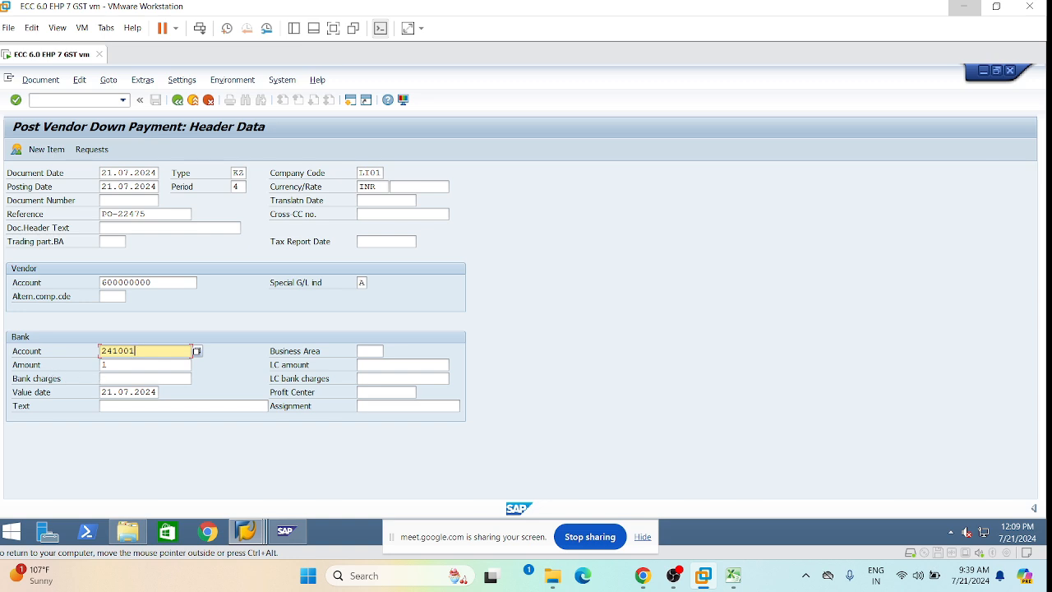
{"action": "left_click", "coordinate": [123, 365]}
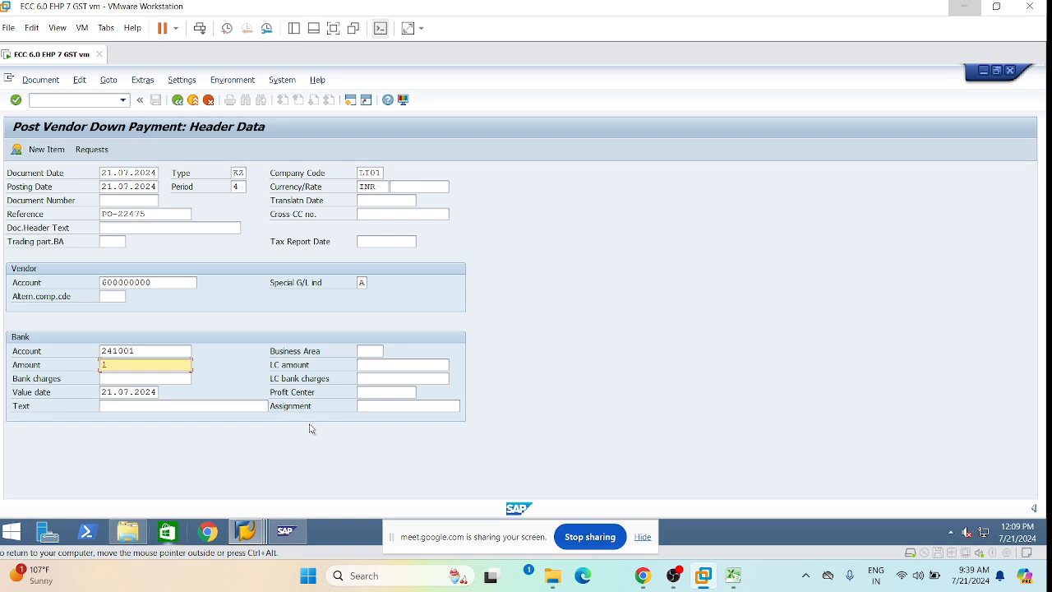
{"action": "left_click", "coordinate": [92, 150]}
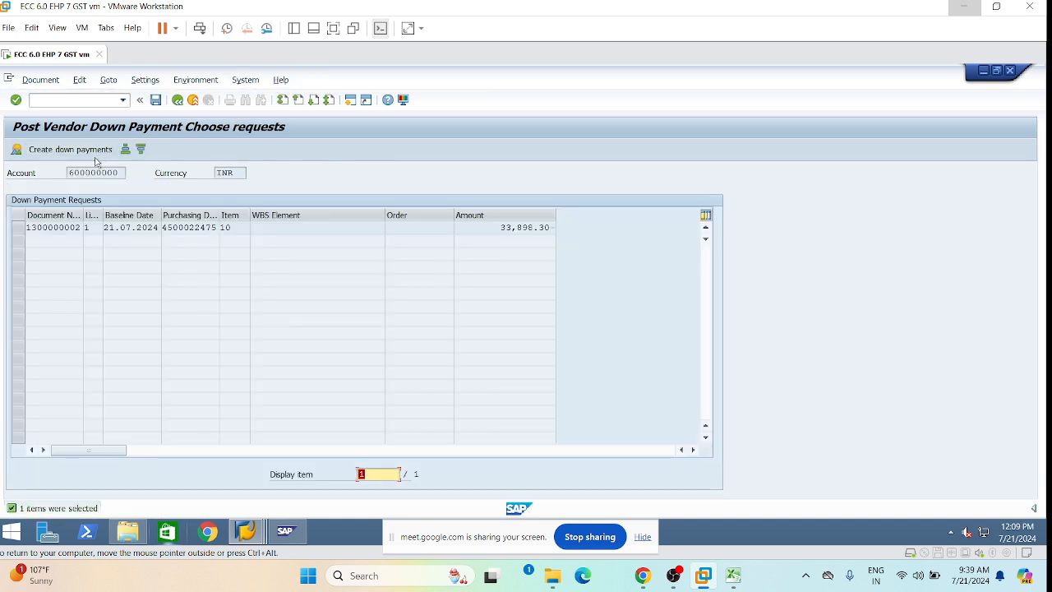
{"action": "left_click", "coordinate": [18, 228]}
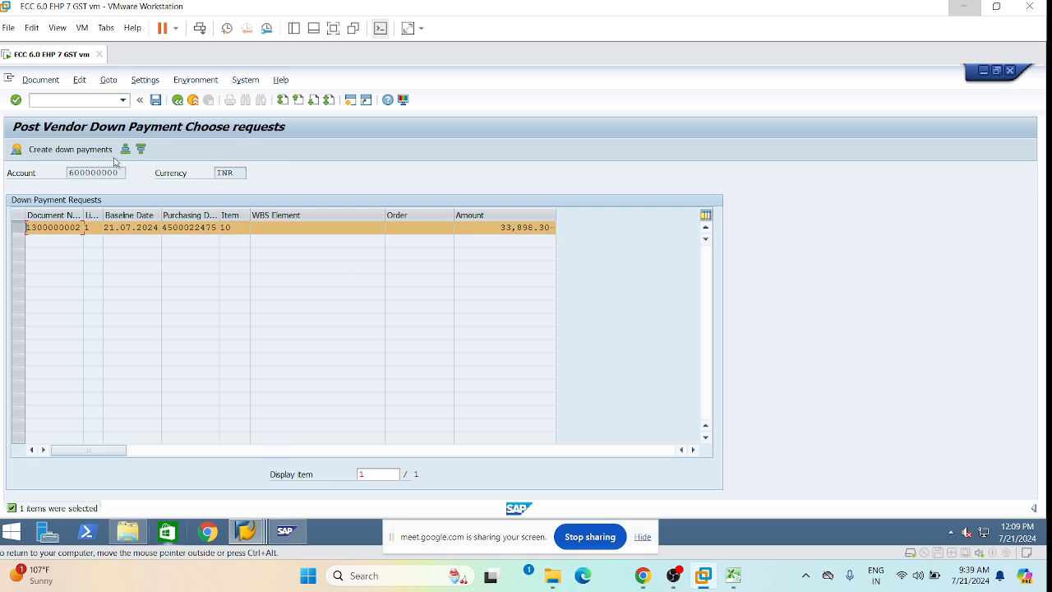
{"action": "left_click", "coordinate": [65, 152]}
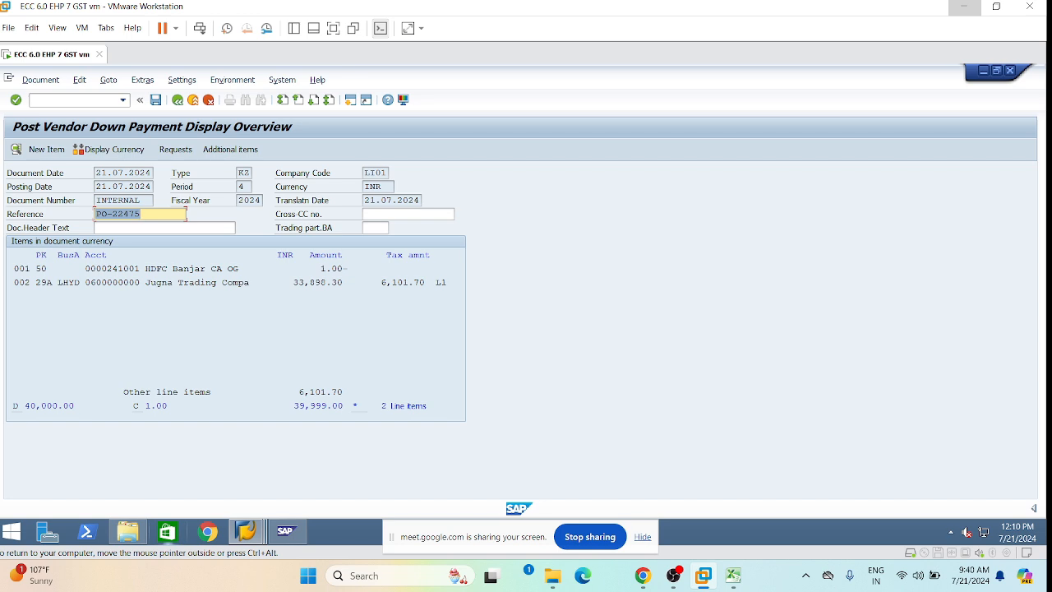
Change the bank line amount from 1.00 to 40,000.
{"action": "double_click", "coordinate": [160, 271]}
{"action": "key", "text": "BackSpace"}
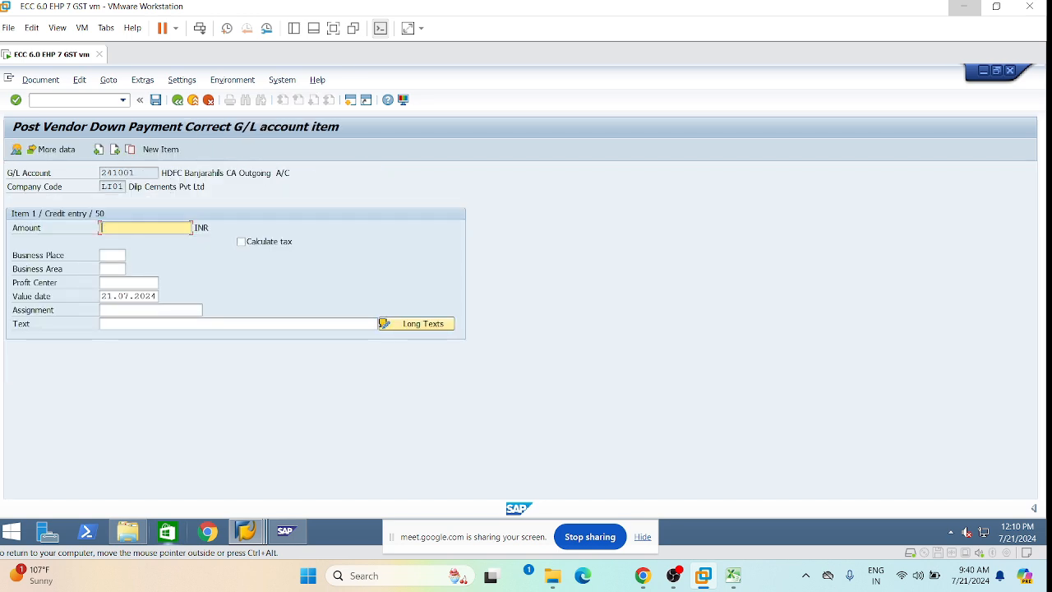
{"action": "key", "text": "Down"}
{"action": "key", "text": "Down"}
{"action": "key", "text": "Down"}
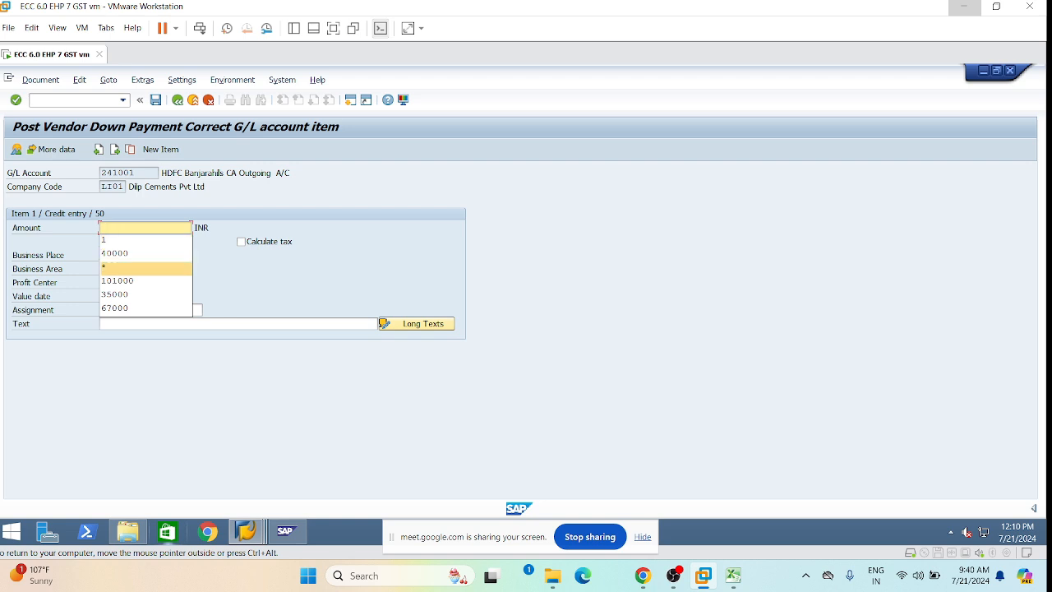
{"action": "key", "text": "Return"}
{"action": "key", "text": "Return"}
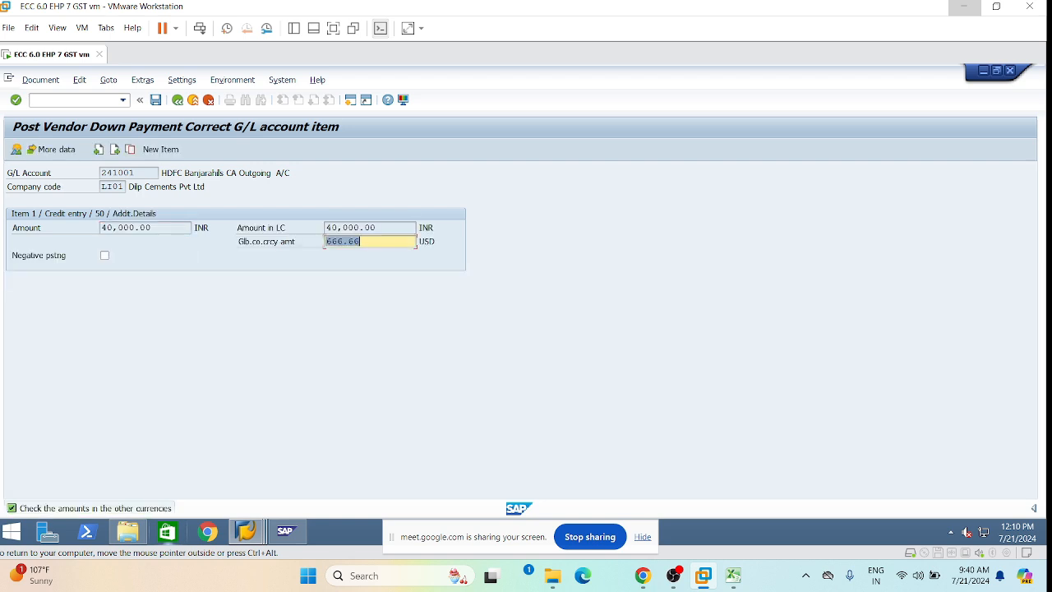
{"action": "left_click", "coordinate": [36, 80]}
{"action": "left_click", "coordinate": [49, 141]}
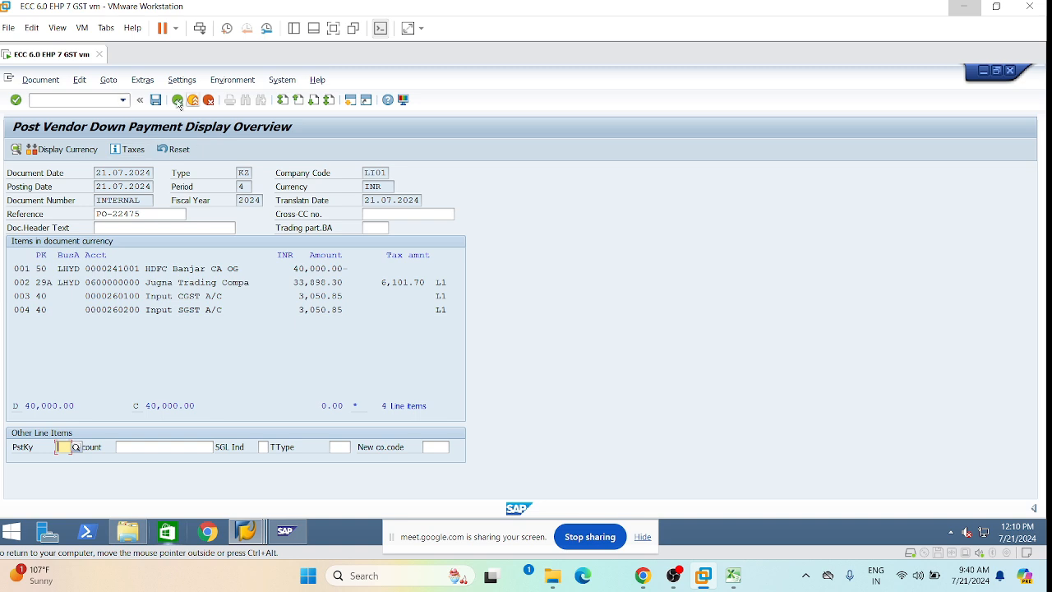
{"action": "left_click", "coordinate": [157, 102]}
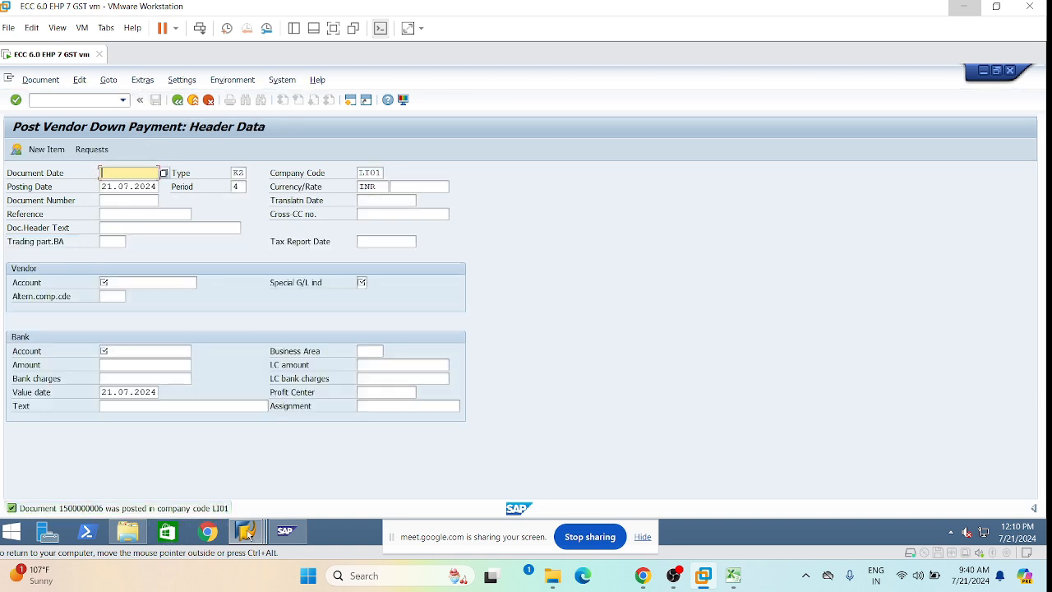
{"action": "mouse_move", "coordinate": [245, 531]}
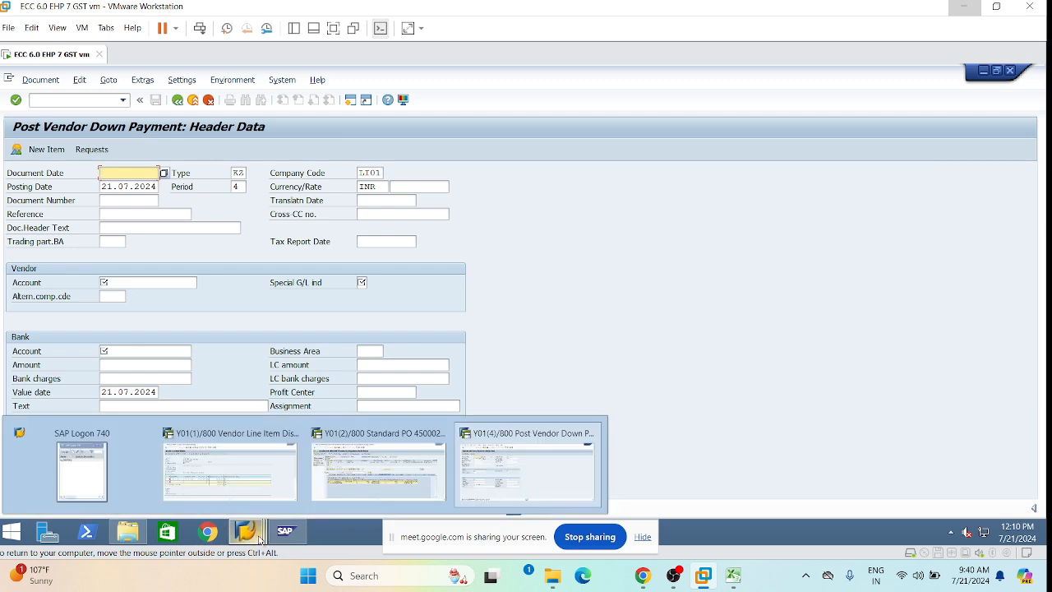
{"action": "left_click", "coordinate": [380, 466]}
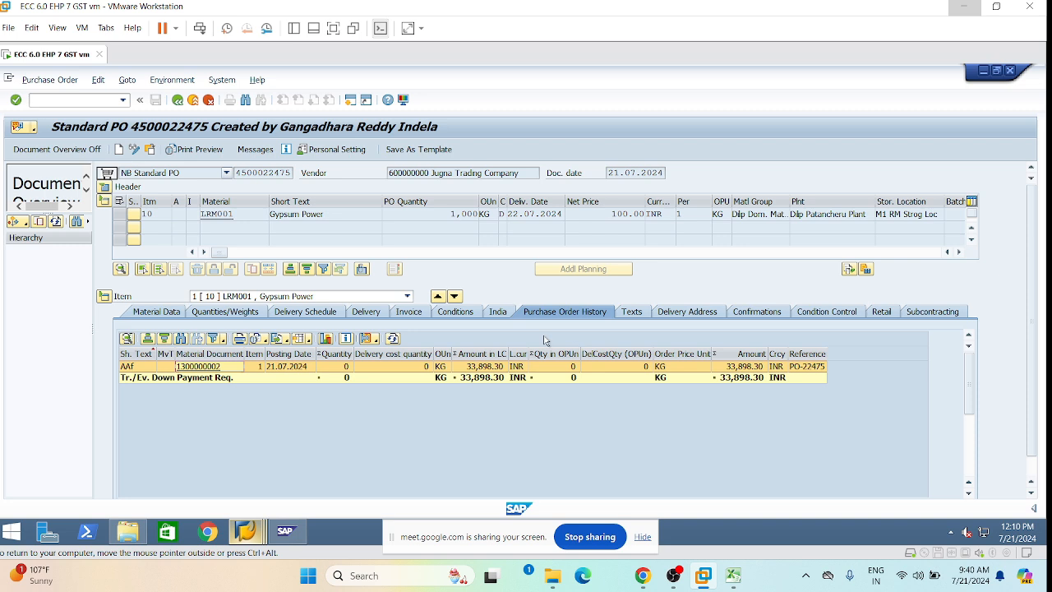
{"action": "left_click", "coordinate": [123, 100]}
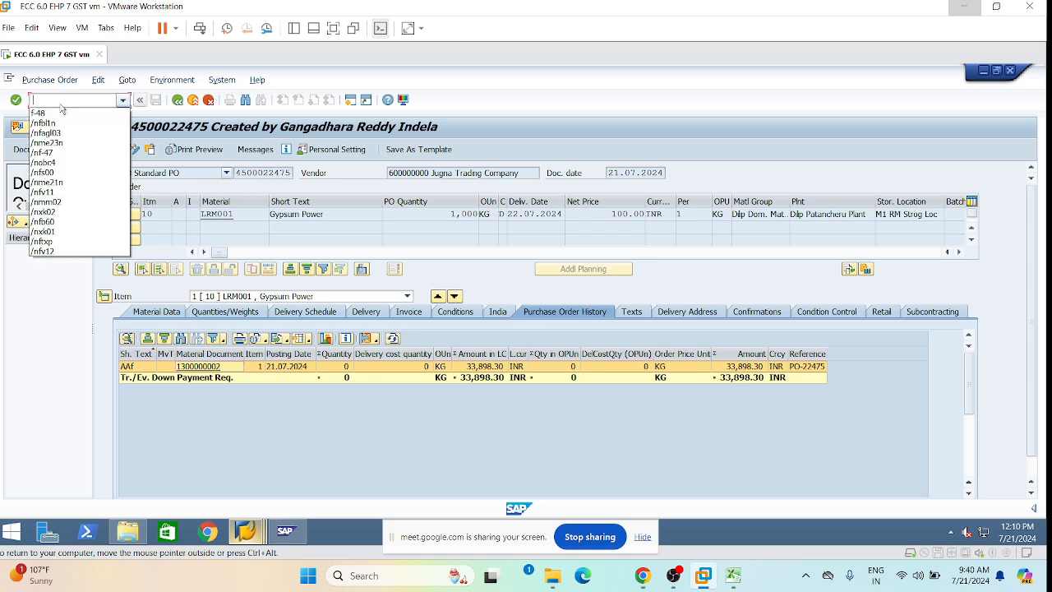
{"action": "left_click", "coordinate": [69, 143]}
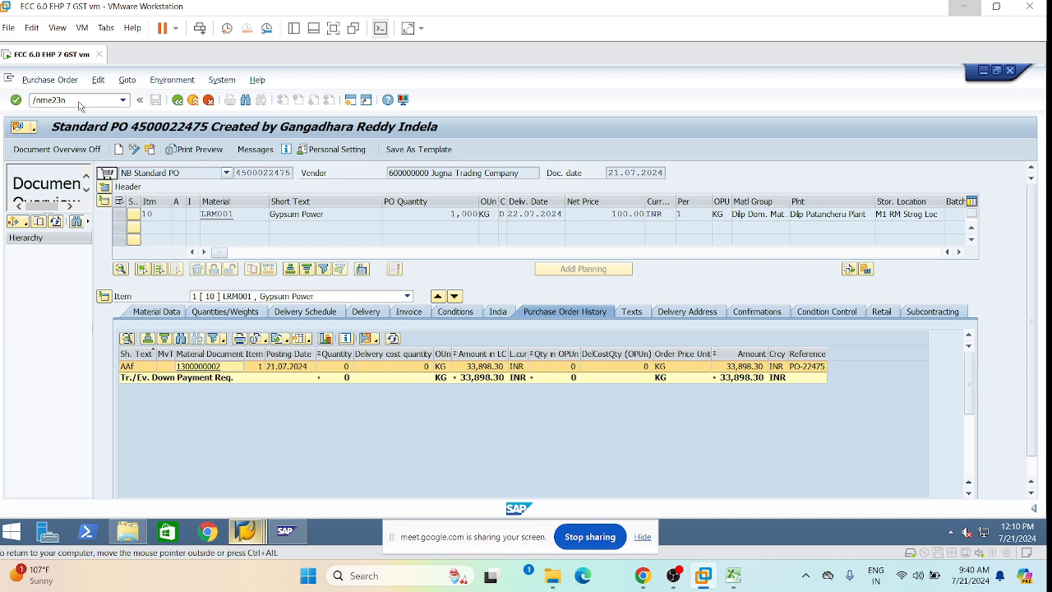
{"action": "key", "text": "Return"}
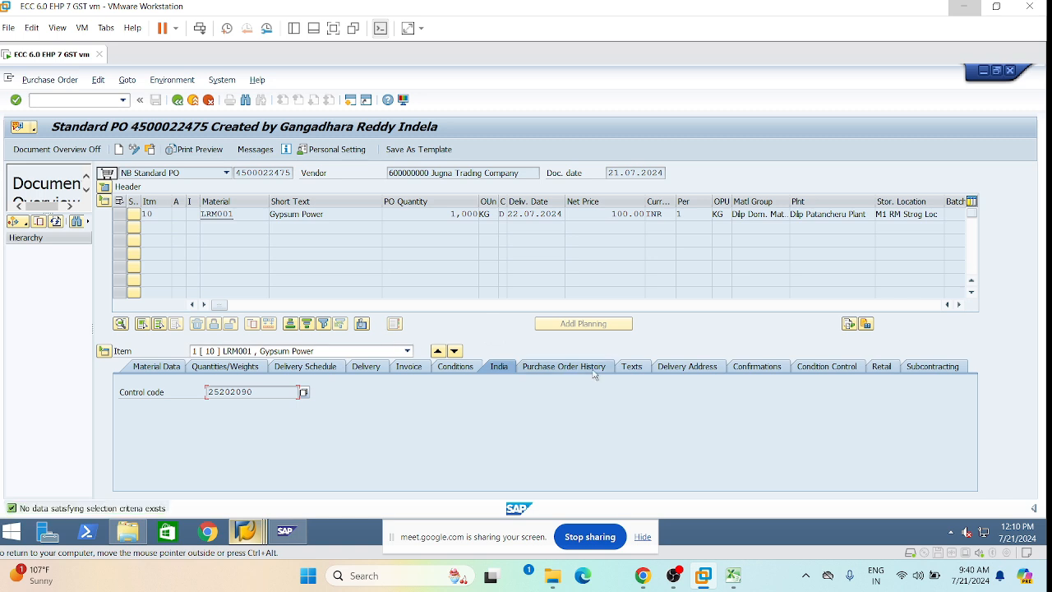
{"action": "left_click", "coordinate": [593, 369]}
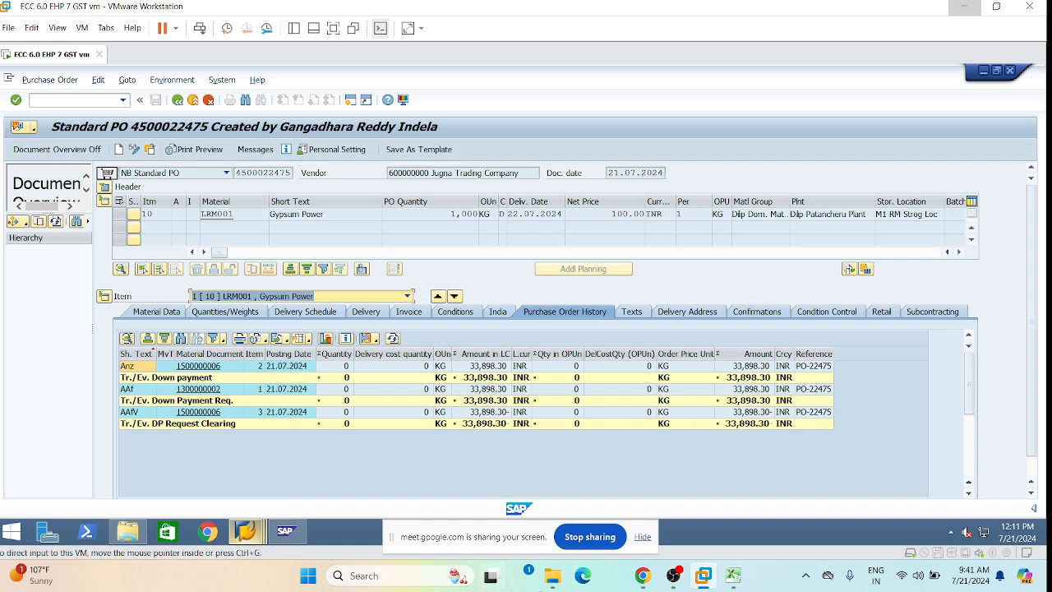
{"action": "mouse_move", "coordinate": [254, 528]}
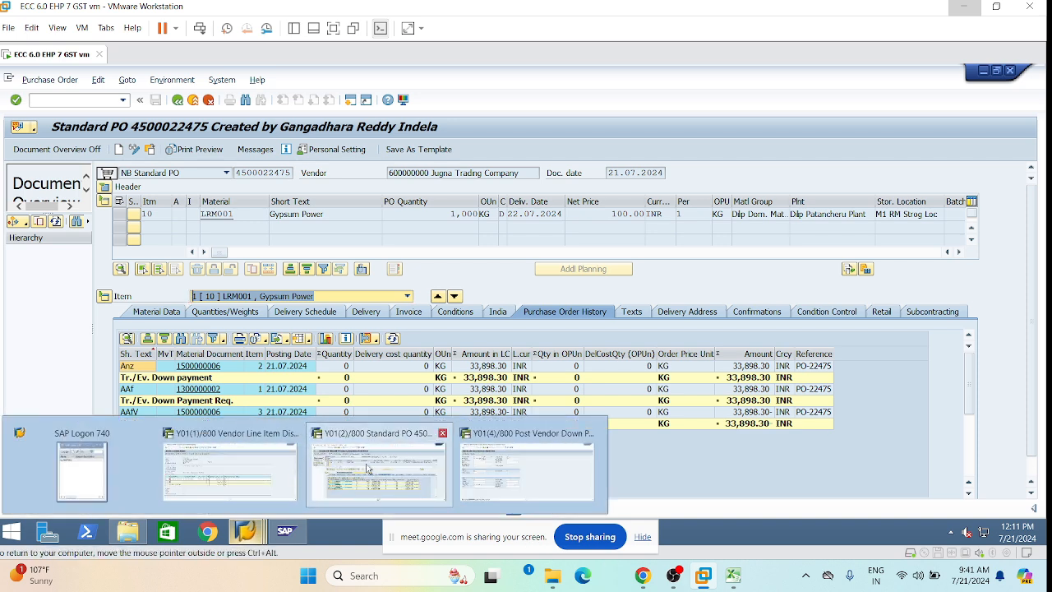
{"action": "left_click", "coordinate": [523, 466]}
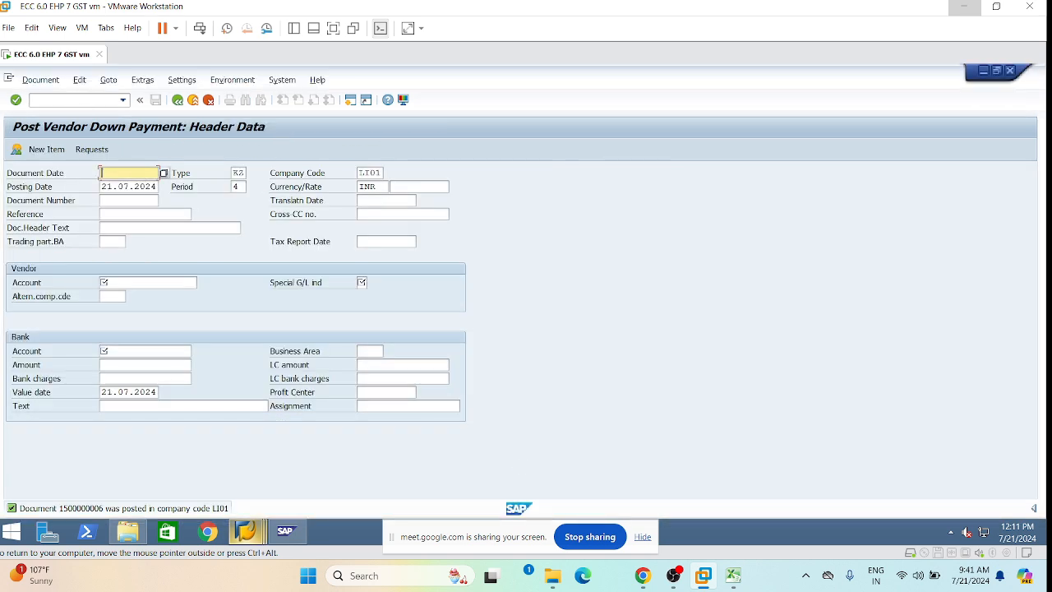
Start the goods movement transaction with /nmigo and leave the action on Display.
{"action": "left_click", "coordinate": [69, 100]}
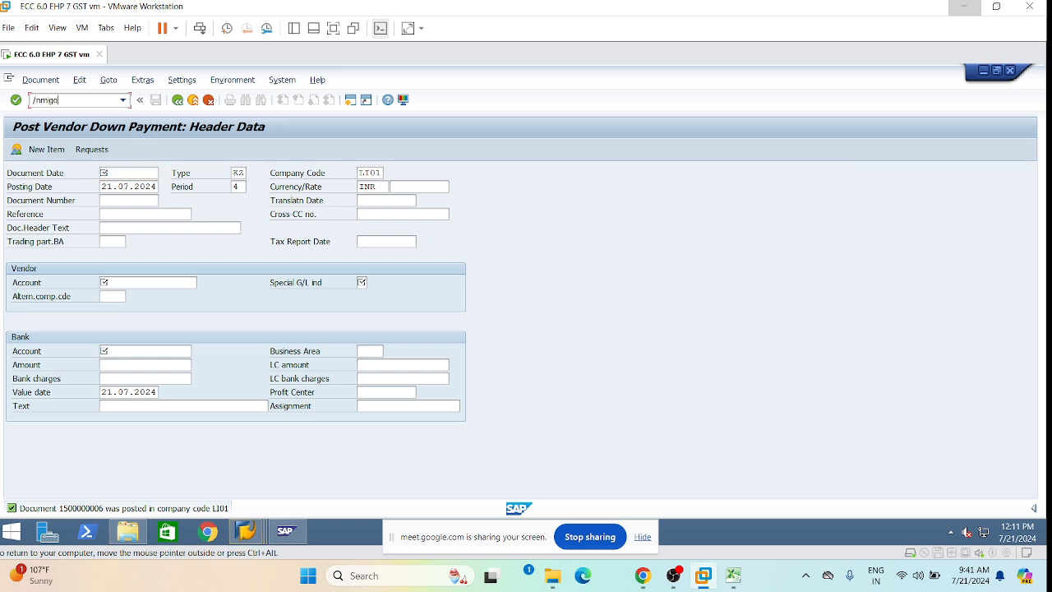
{"action": "type", "text": "/nmigo"}
{"action": "key", "text": "Return"}
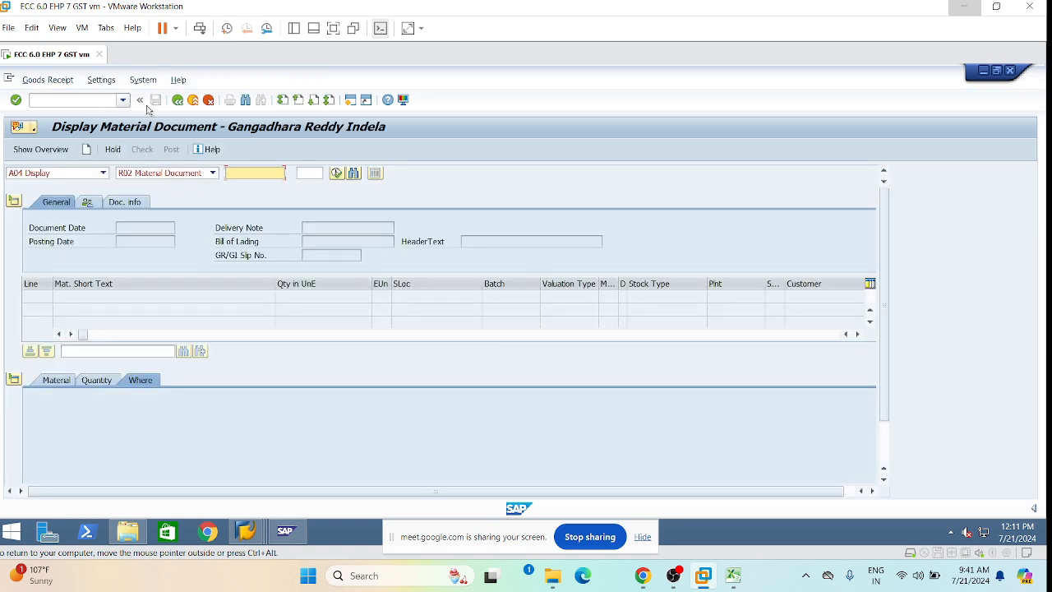
{"action": "left_click", "coordinate": [103, 173]}
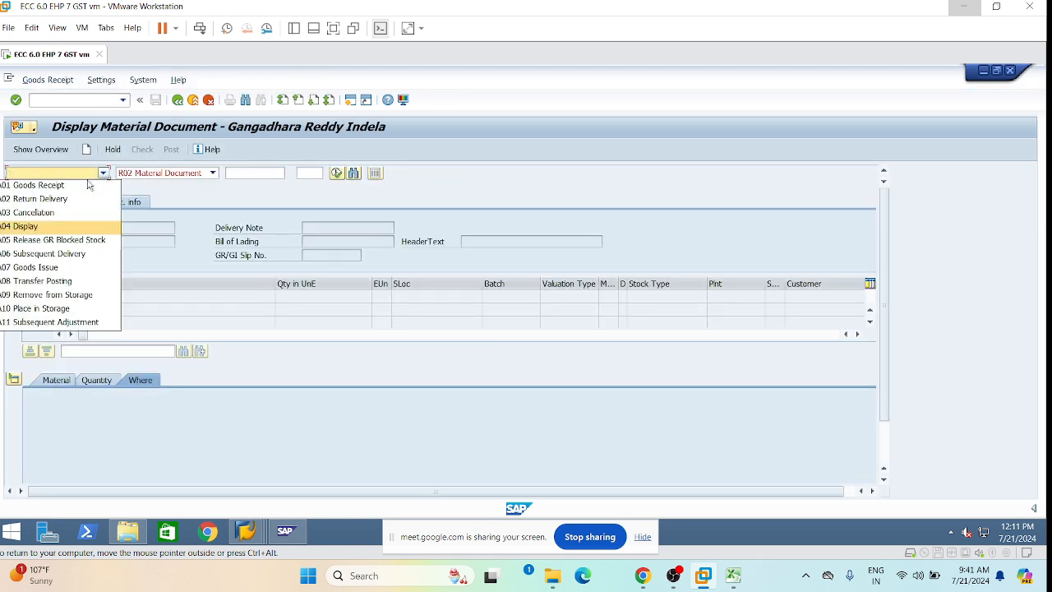
{"action": "left_click", "coordinate": [84, 227]}
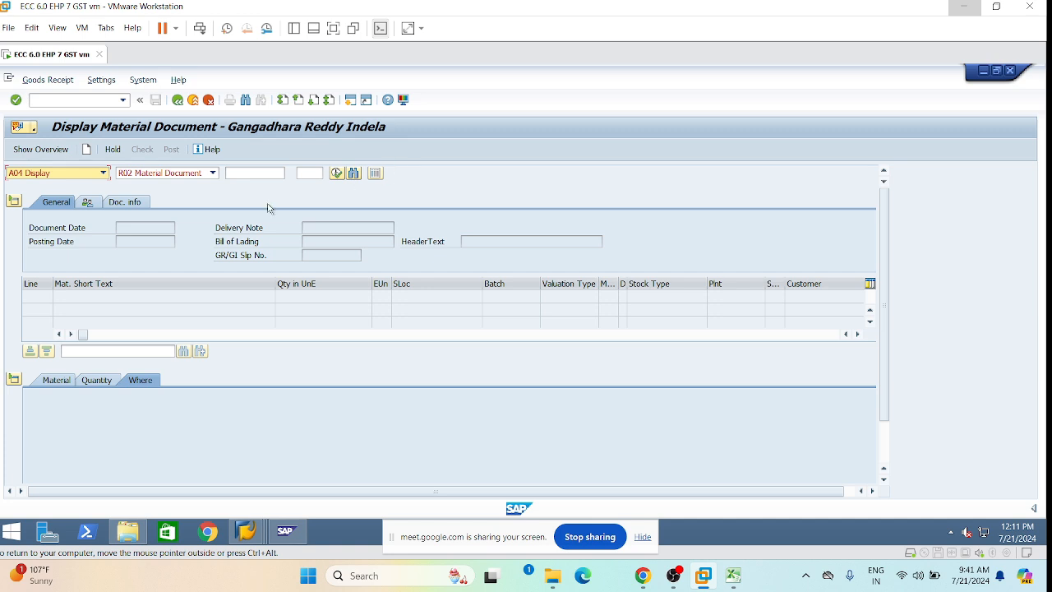
Paste the PO number from workbook cell M30 and look it up, then switch the action to A01 Goods Receipt.
{"action": "left_click", "coordinate": [212, 176]}
{"action": "left_click", "coordinate": [213, 176]}
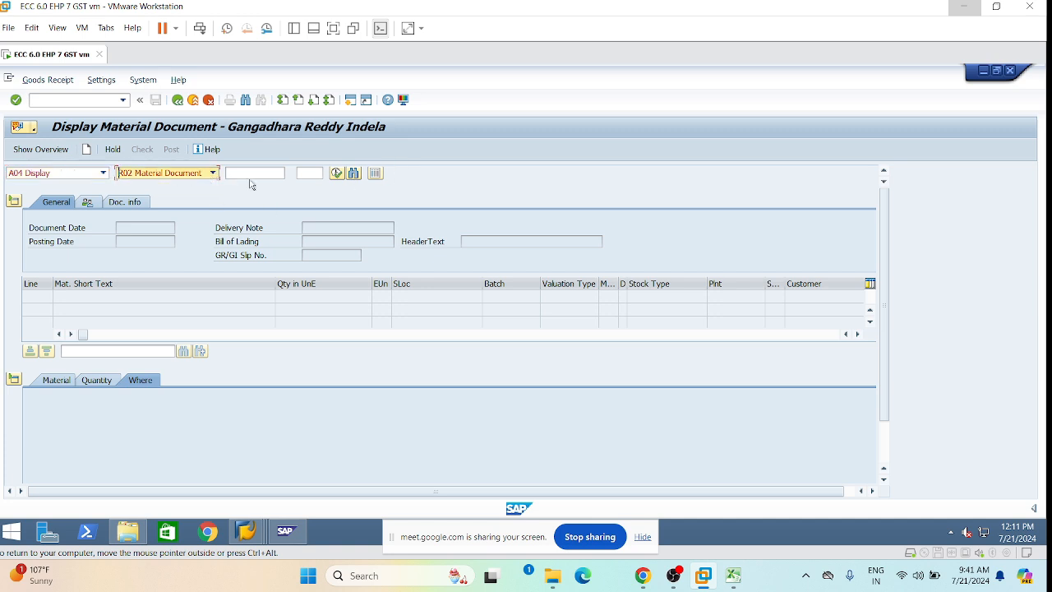
{"action": "left_click", "coordinate": [251, 175]}
{"action": "left_click", "coordinate": [733, 575]}
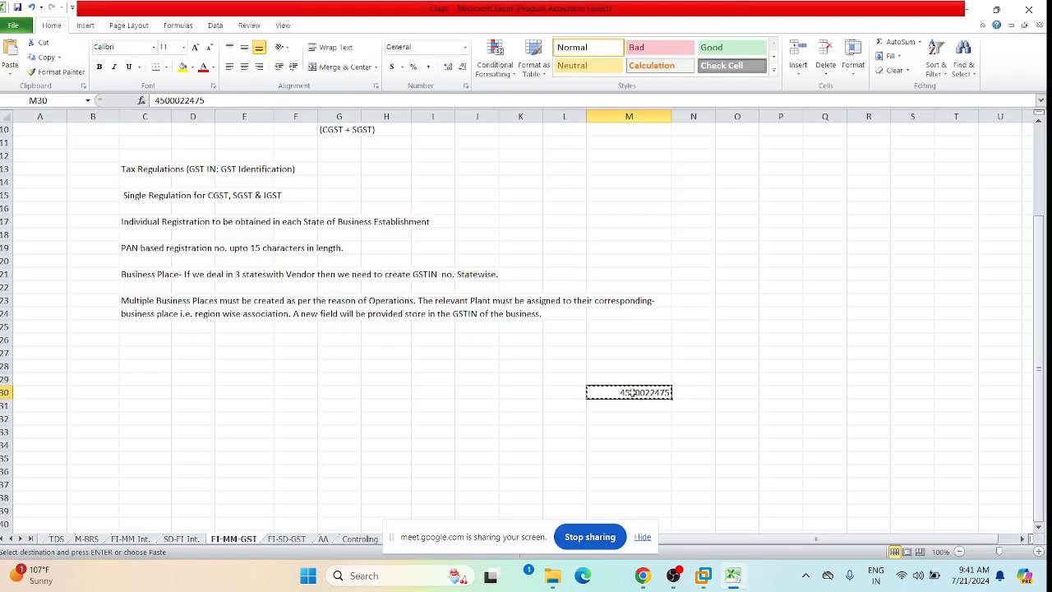
{"action": "left_click", "coordinate": [630, 405]}
{"action": "left_click", "coordinate": [628, 393]}
{"action": "left_click", "coordinate": [703, 575]}
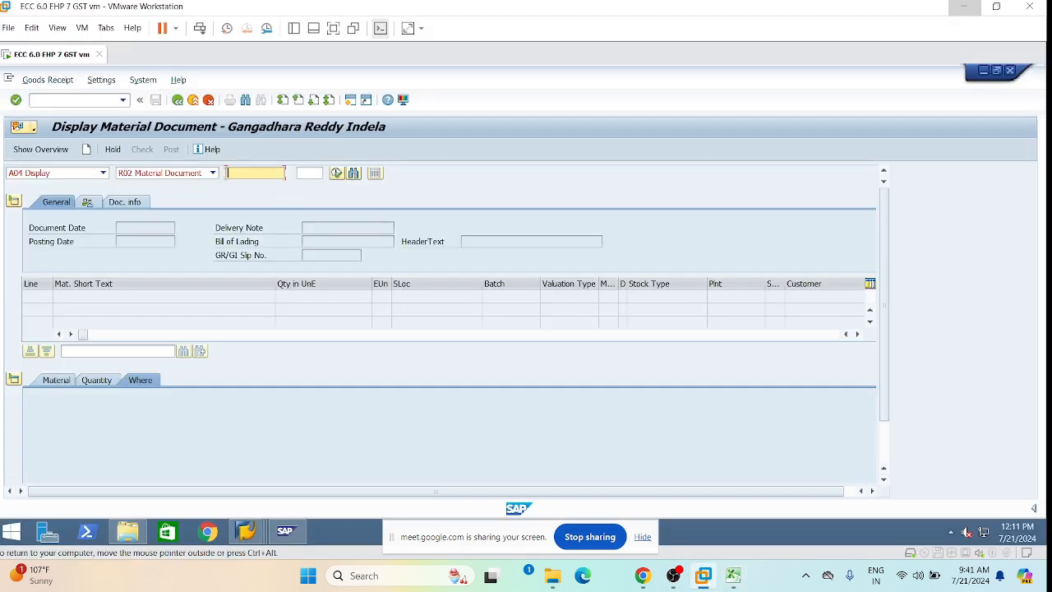
{"action": "key", "text": "ctrl+v"}
{"action": "key", "text": "Return"}
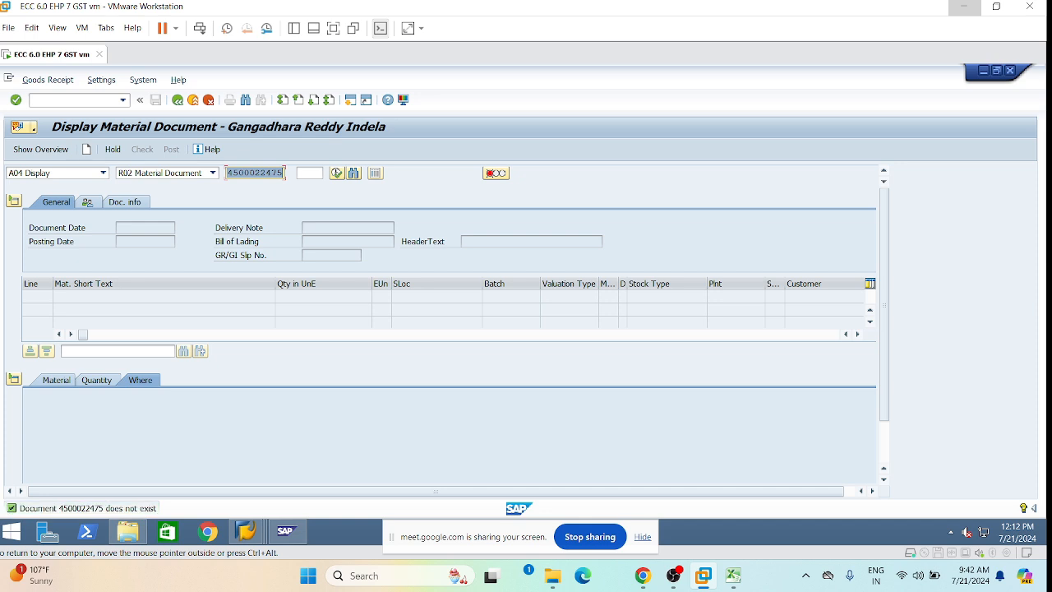
{"action": "left_click", "coordinate": [102, 173]}
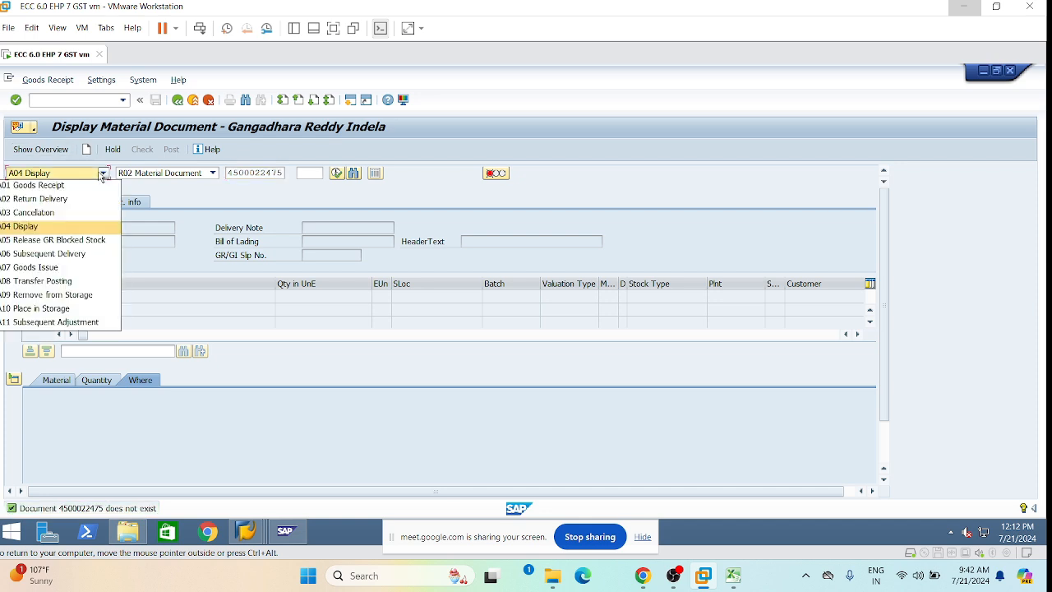
{"action": "left_click", "coordinate": [85, 186]}
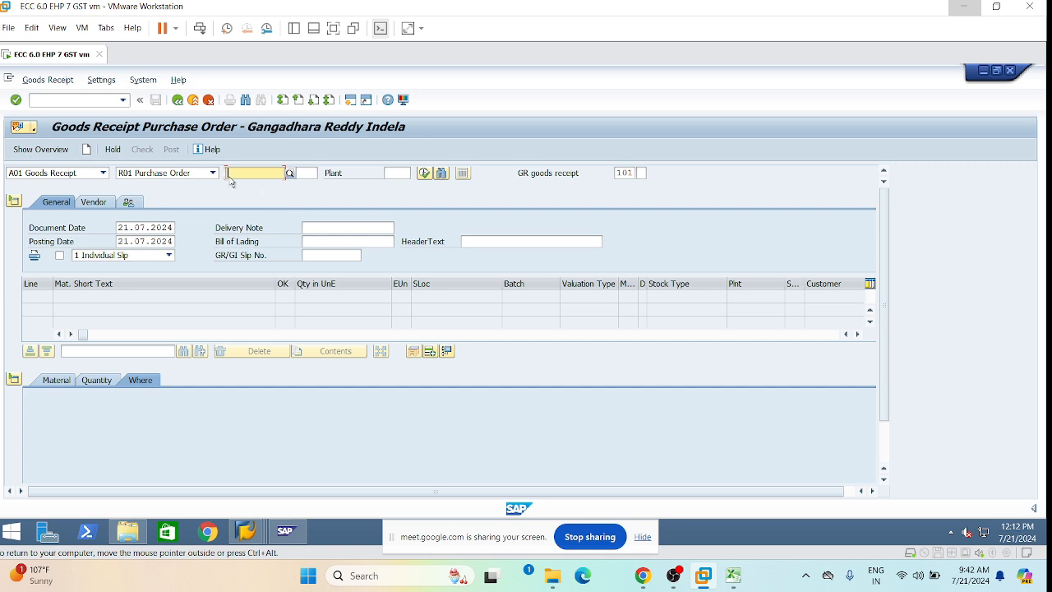
{"action": "type", "text": "4500022475"}
{"action": "key", "text": "Tab"}
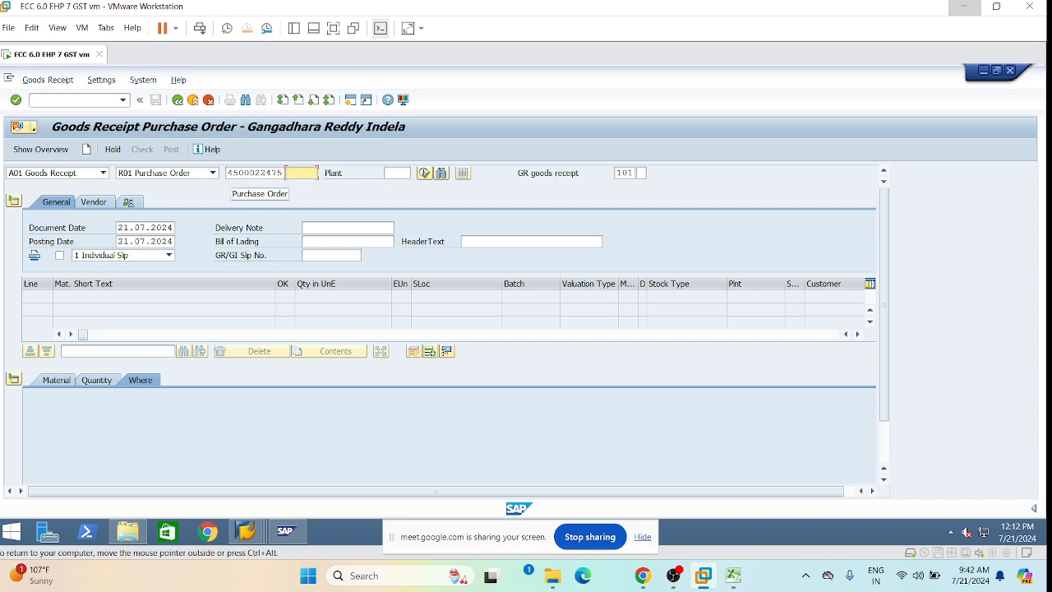
{"action": "key", "text": "Return"}
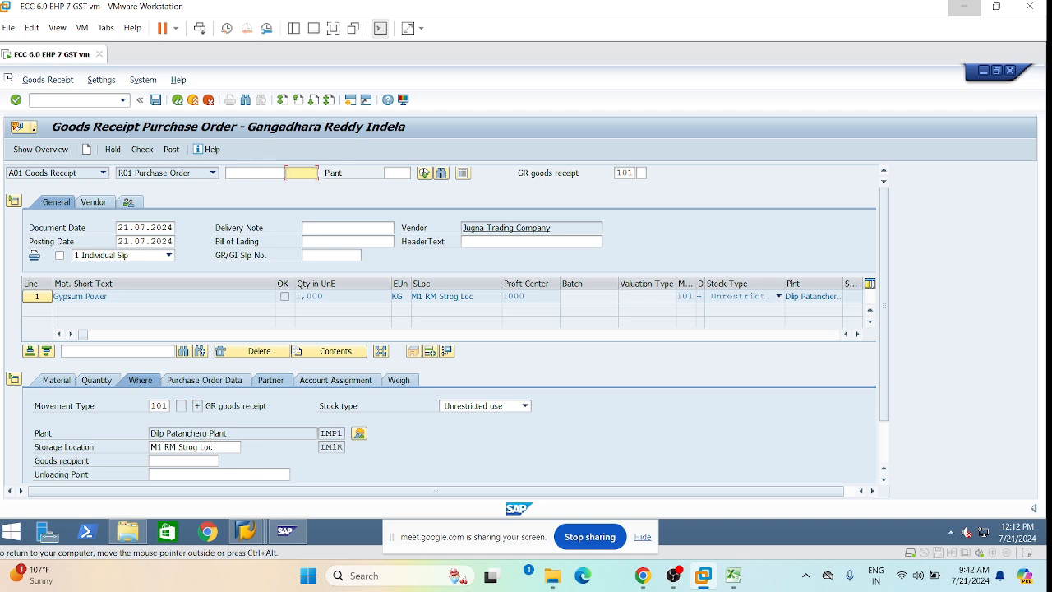
{"action": "scroll", "coordinate": [238, 445], "scroll_direction": "down", "scroll_amount": 1}
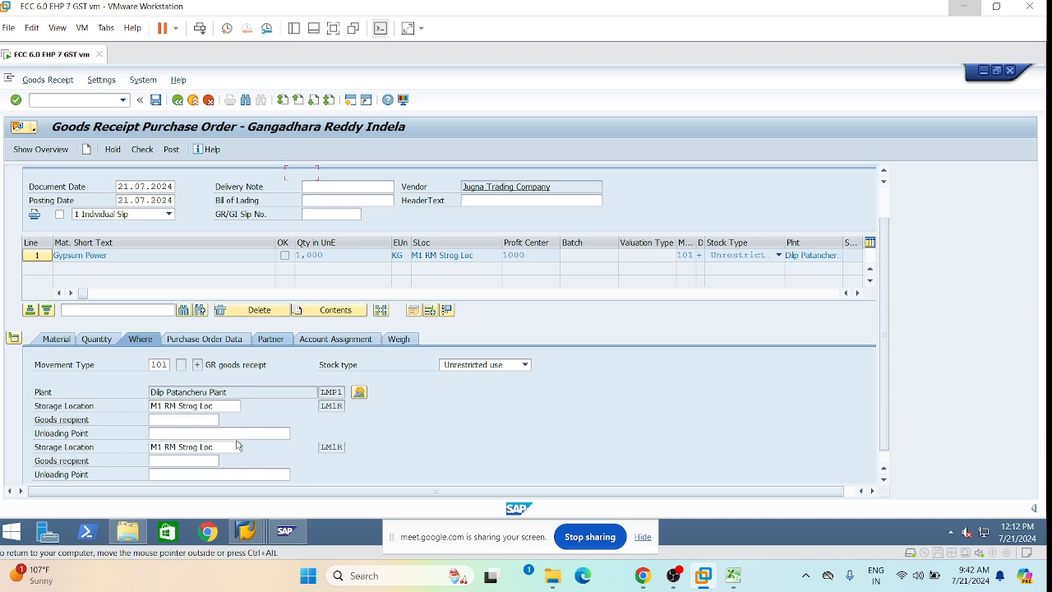
Set the Gypsum Power item's delivery-note quantity to 1000 KG.
{"action": "left_click", "coordinate": [96, 341]}
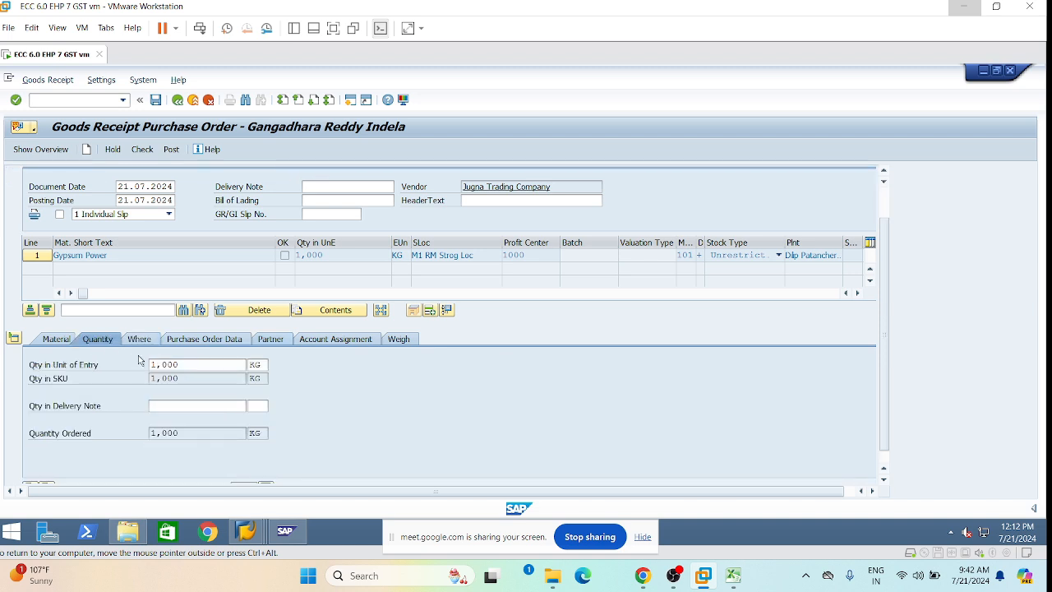
{"action": "left_click", "coordinate": [183, 403]}
{"action": "type", "text": "1000"}
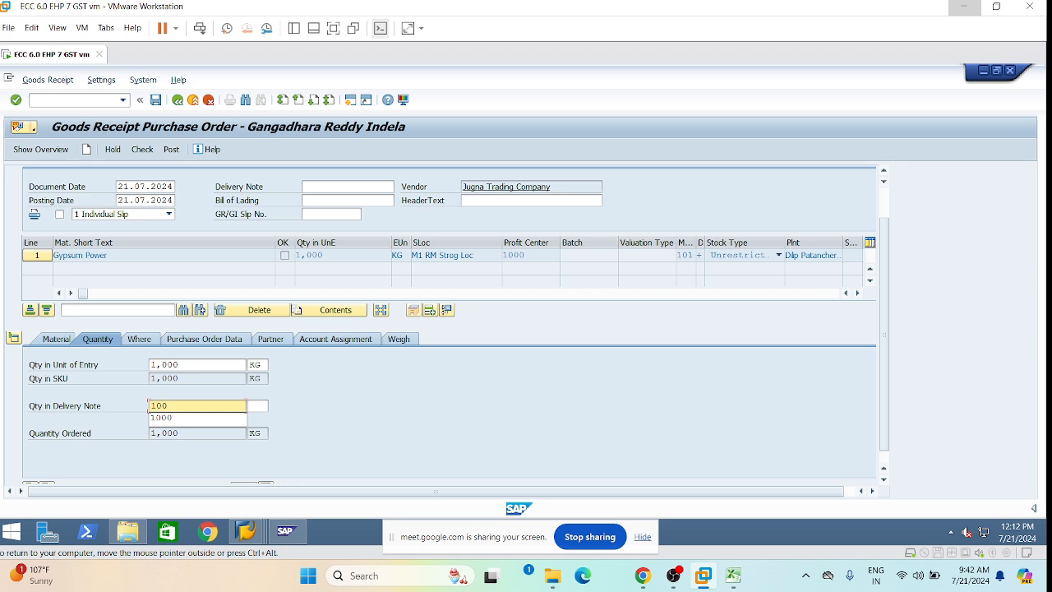
{"action": "left_click", "coordinate": [248, 410]}
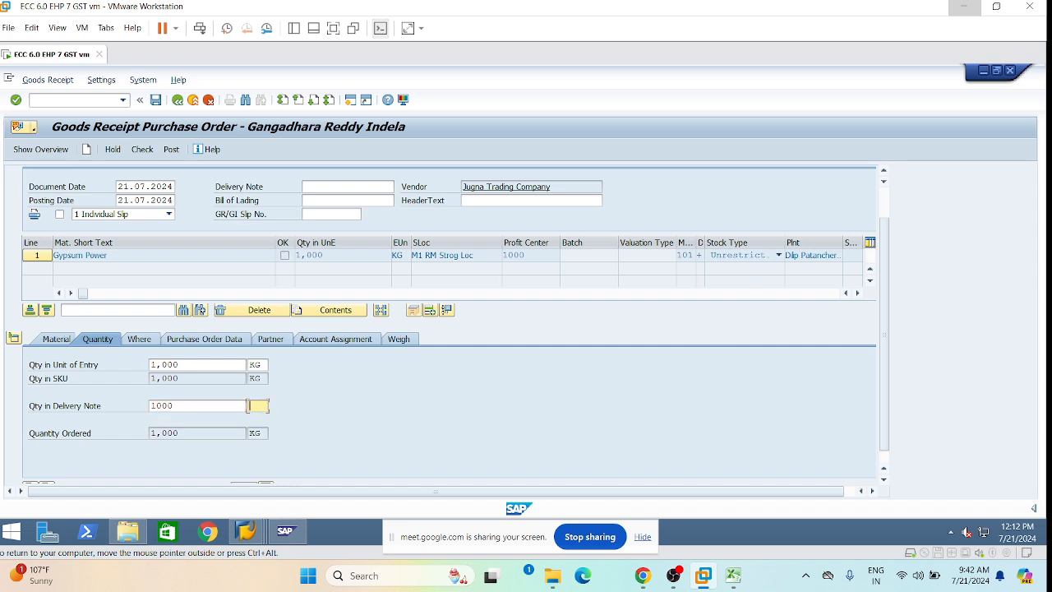
{"action": "type", "text": "kg"}
{"action": "left_click", "coordinate": [139, 339]}
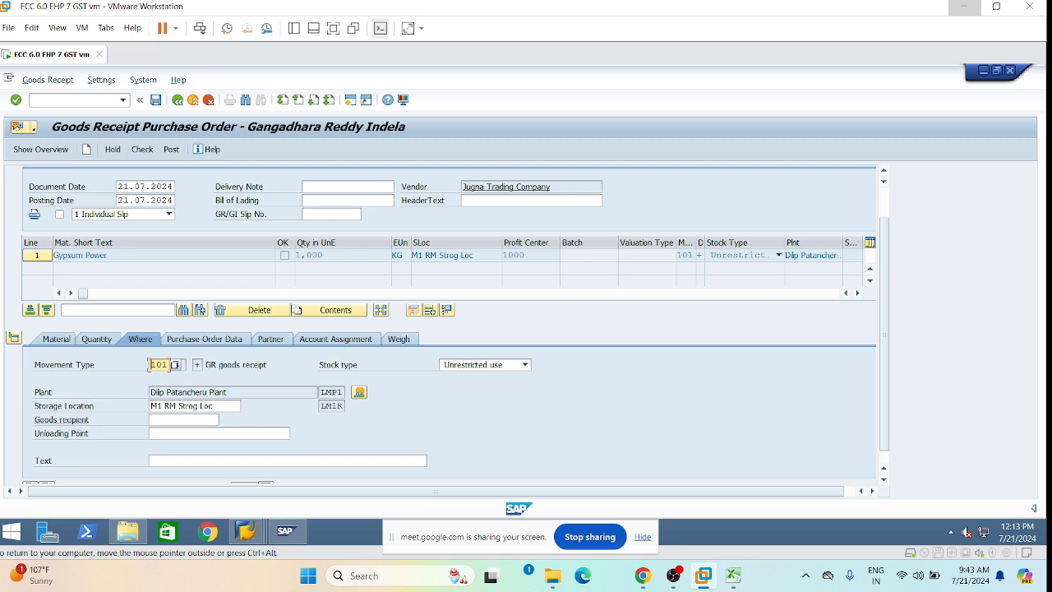
Enter goods recipient LM1R, mark the Gypsum Power item OK, check, and post the receipt.
{"action": "scroll", "coordinate": [447, 324], "scroll_direction": "down", "scroll_amount": 1}
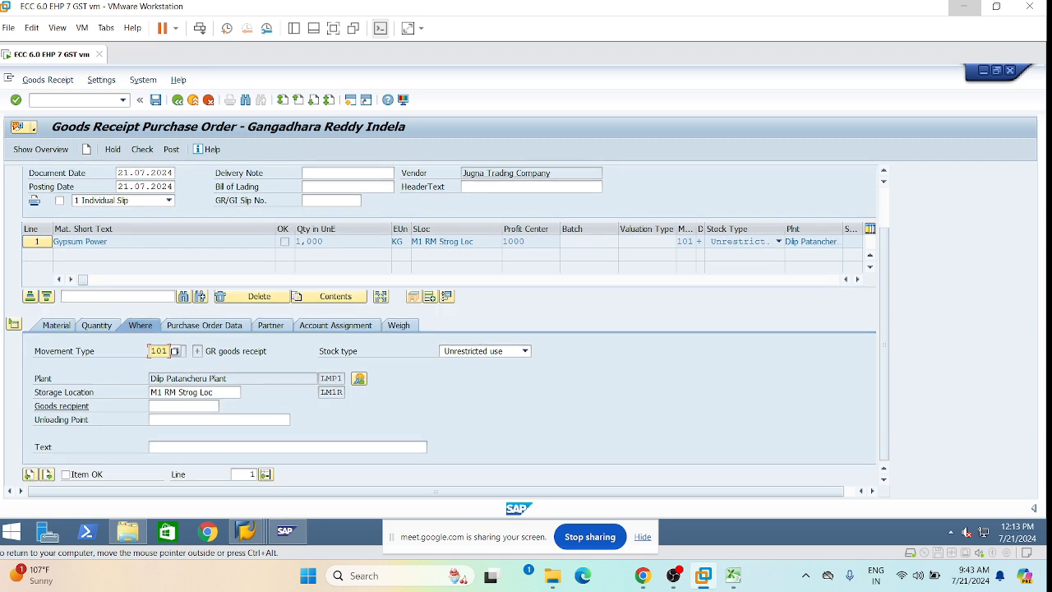
{"action": "left_click", "coordinate": [151, 405]}
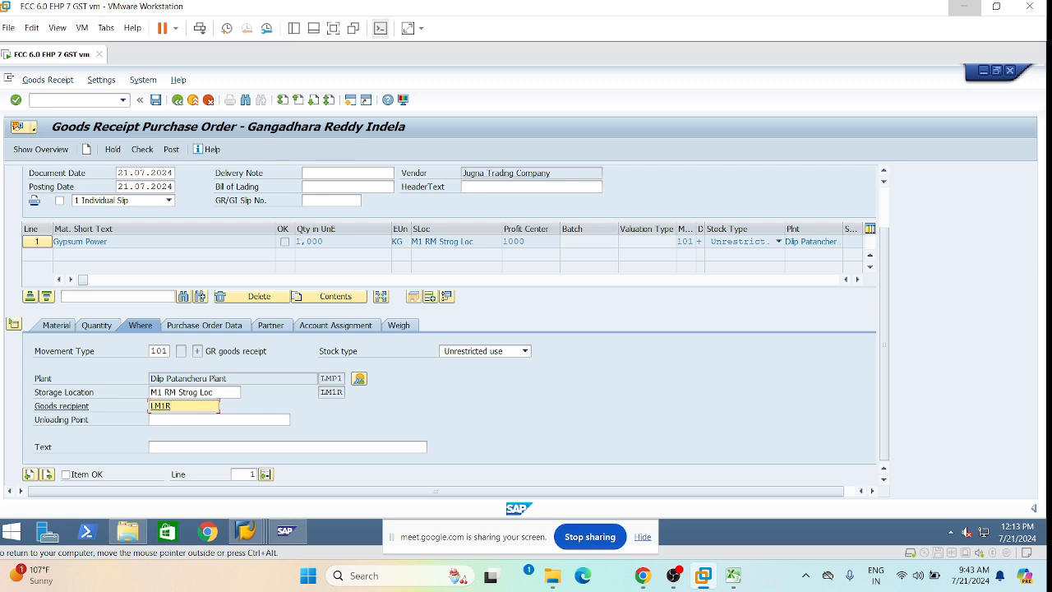
{"action": "left_click", "coordinate": [66, 474]}
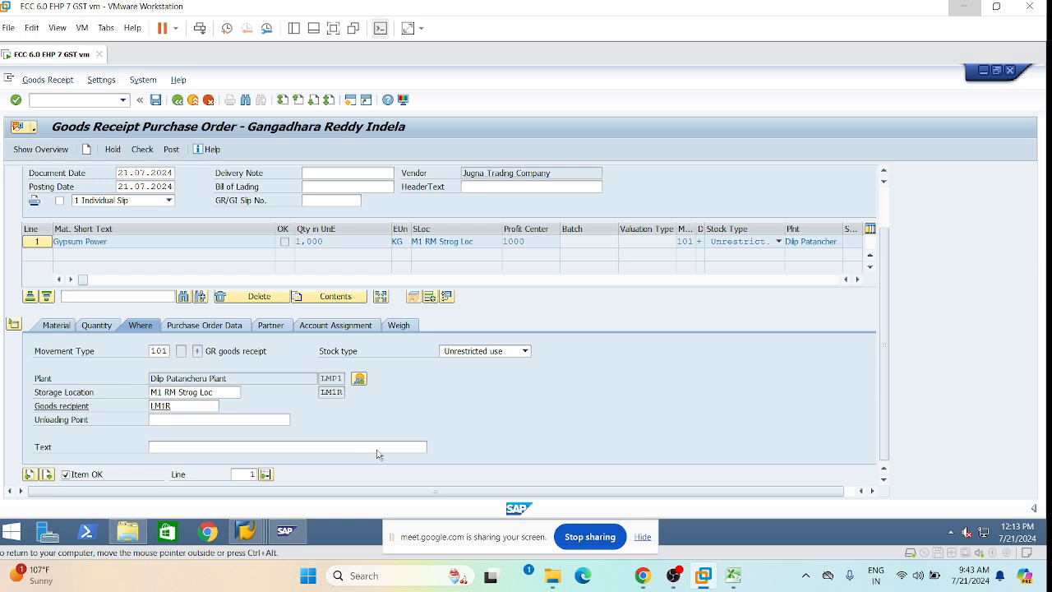
{"action": "key", "text": "Return"}
{"action": "left_click", "coordinate": [144, 152]}
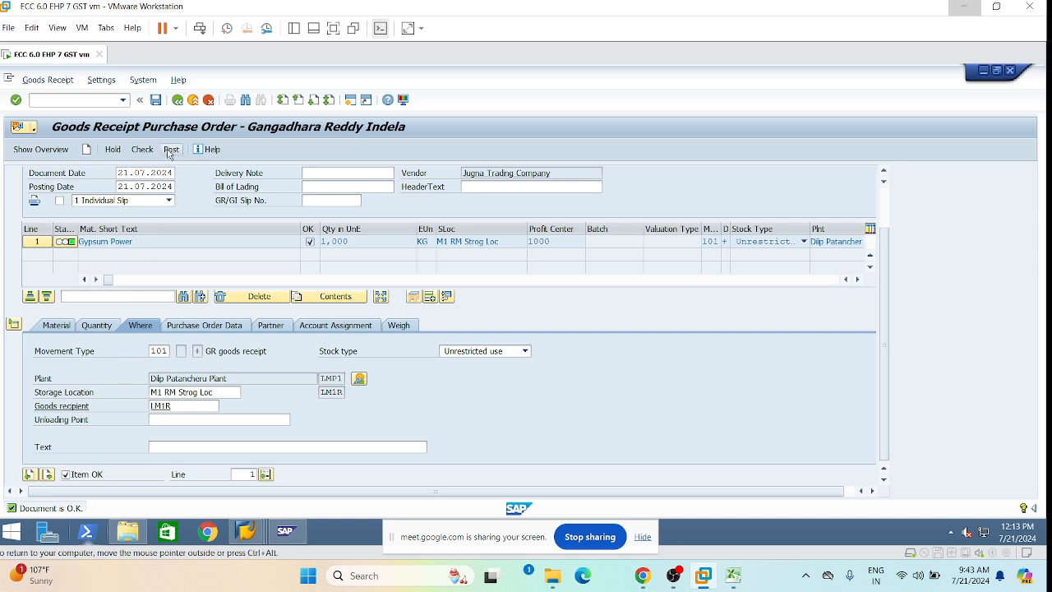
{"action": "left_click", "coordinate": [170, 155]}
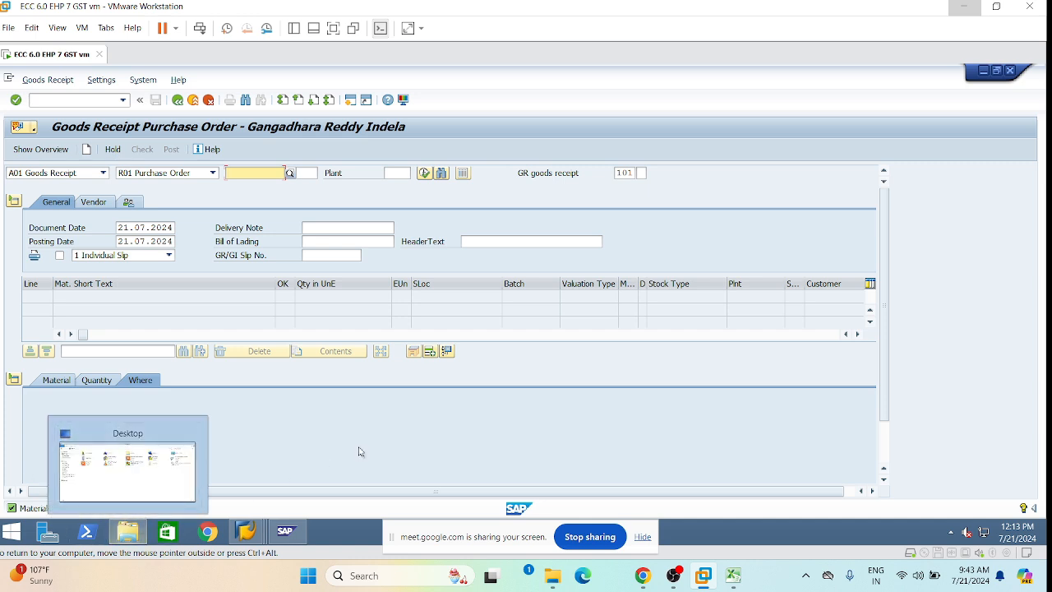
{"action": "mouse_move", "coordinate": [257, 536]}
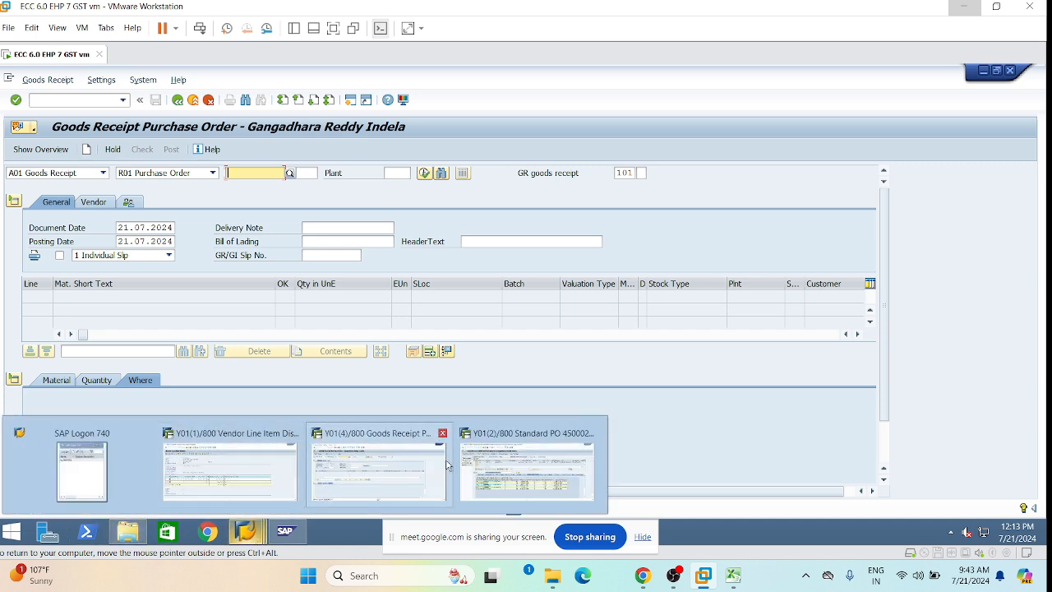
{"action": "left_click", "coordinate": [509, 475]}
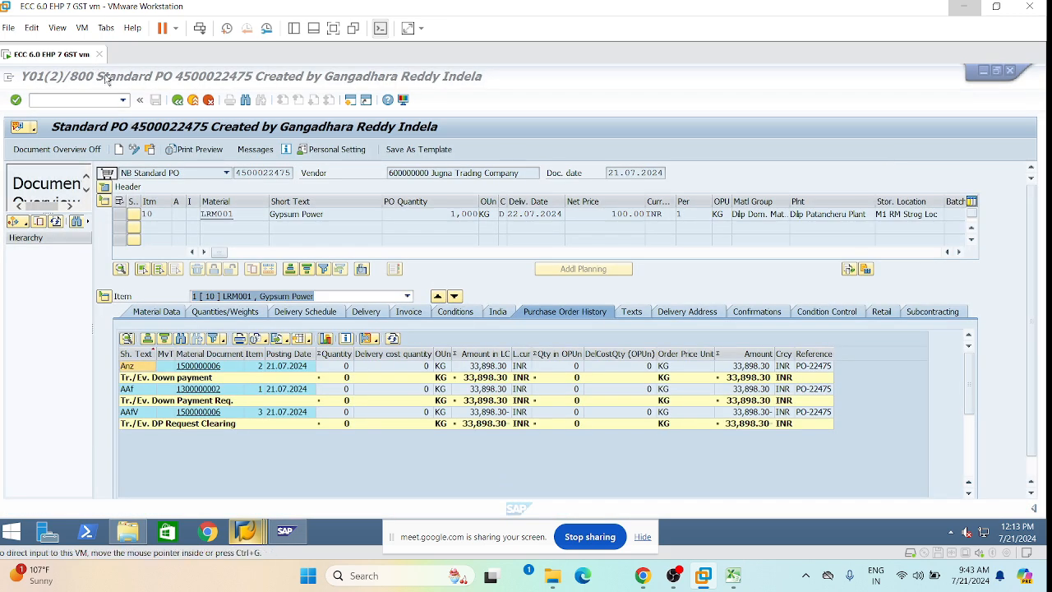
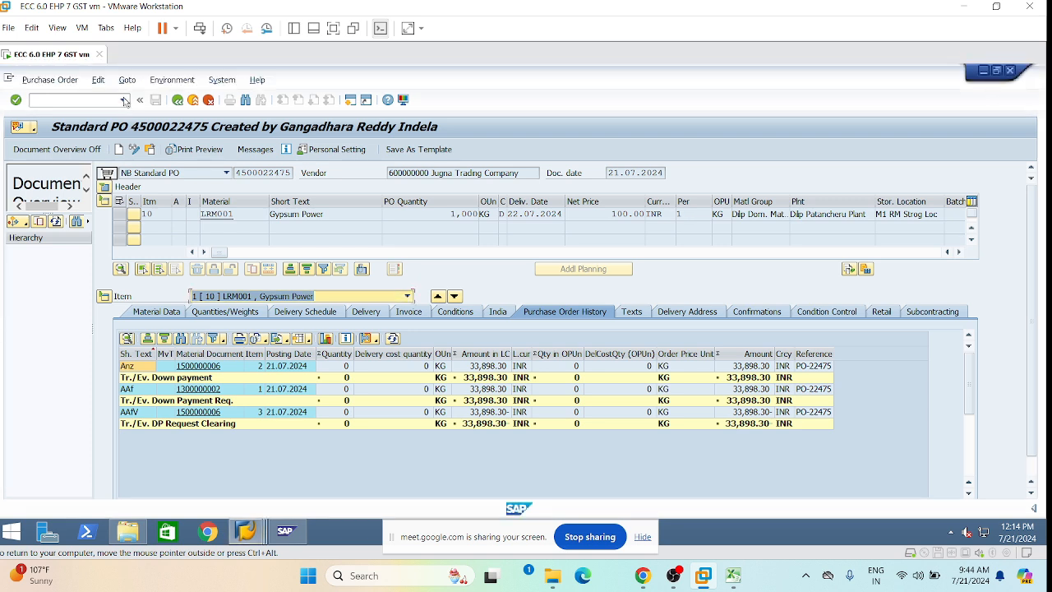
{"action": "left_click", "coordinate": [123, 100]}
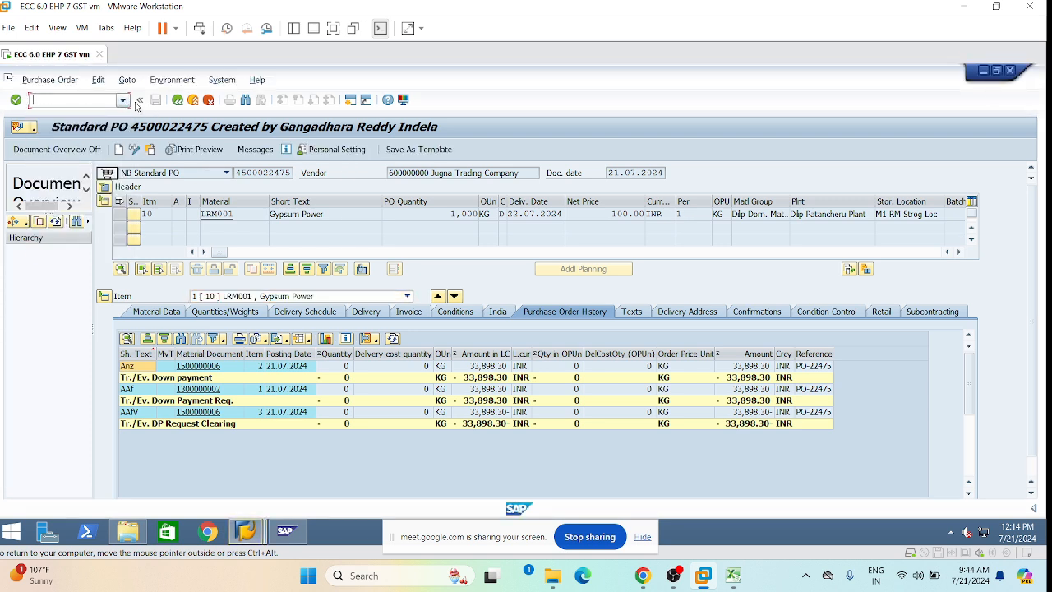
{"action": "left_click", "coordinate": [124, 102]}
{"action": "left_click", "coordinate": [75, 112]}
{"action": "type", "text": "/nme23n"}
{"action": "key", "text": "Return"}
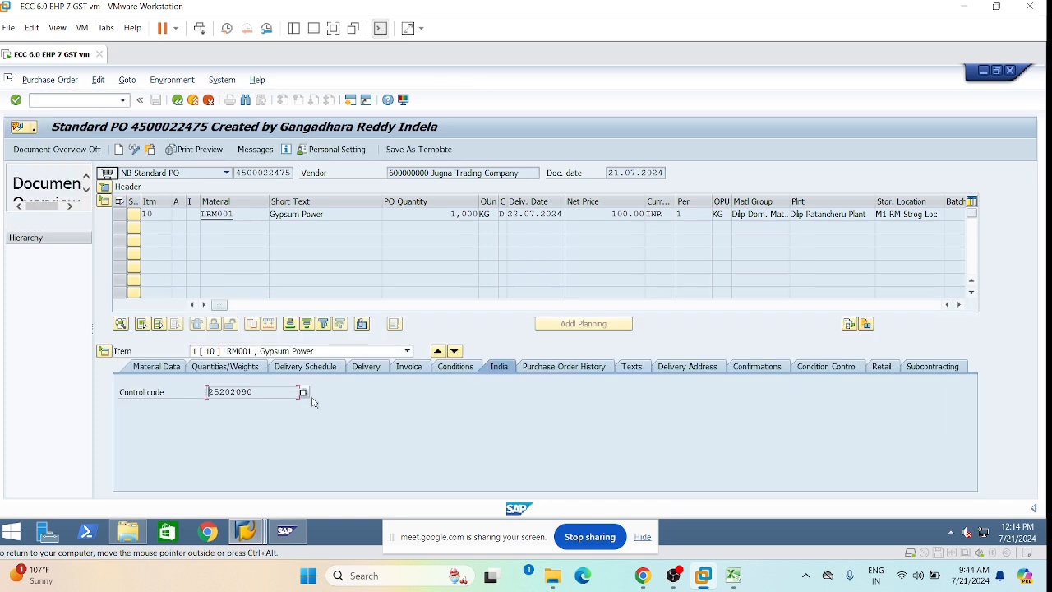
{"action": "left_click", "coordinate": [551, 366]}
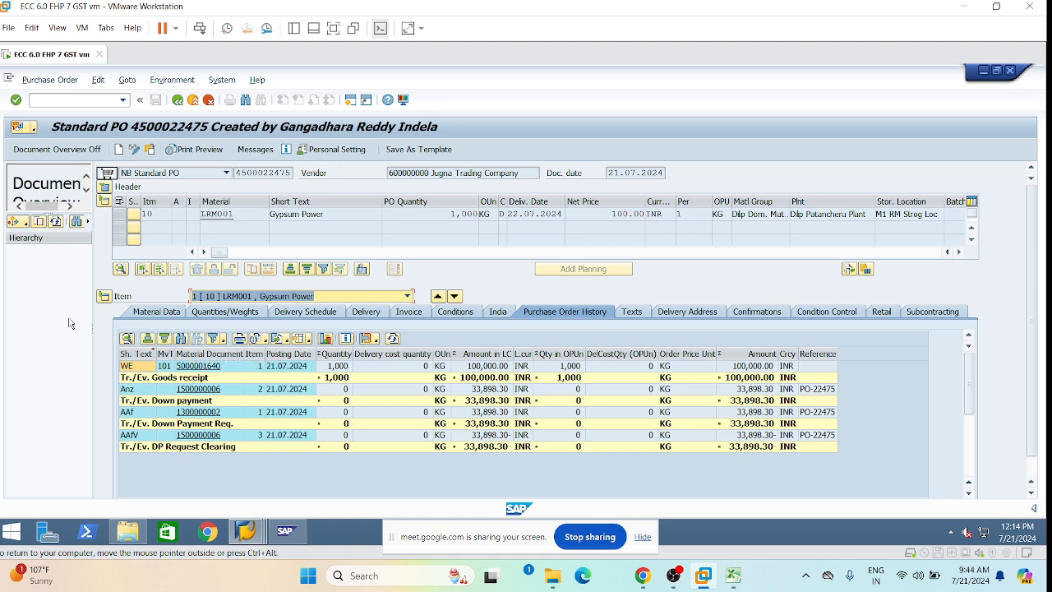
{"action": "left_click", "coordinate": [207, 368]}
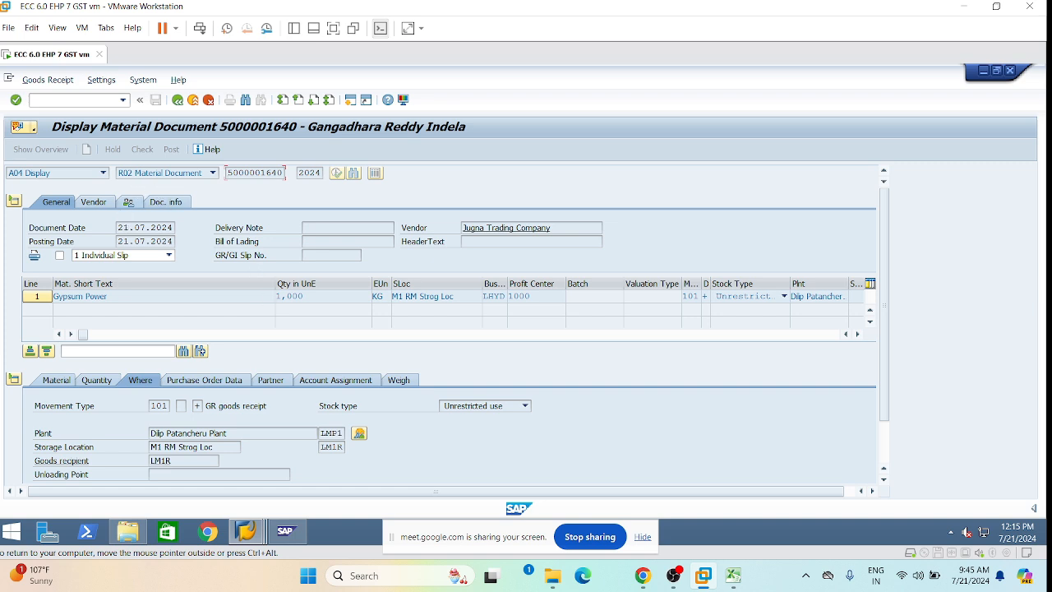
{"action": "scroll", "coordinate": [405, 339], "scroll_direction": "down", "scroll_amount": 2}
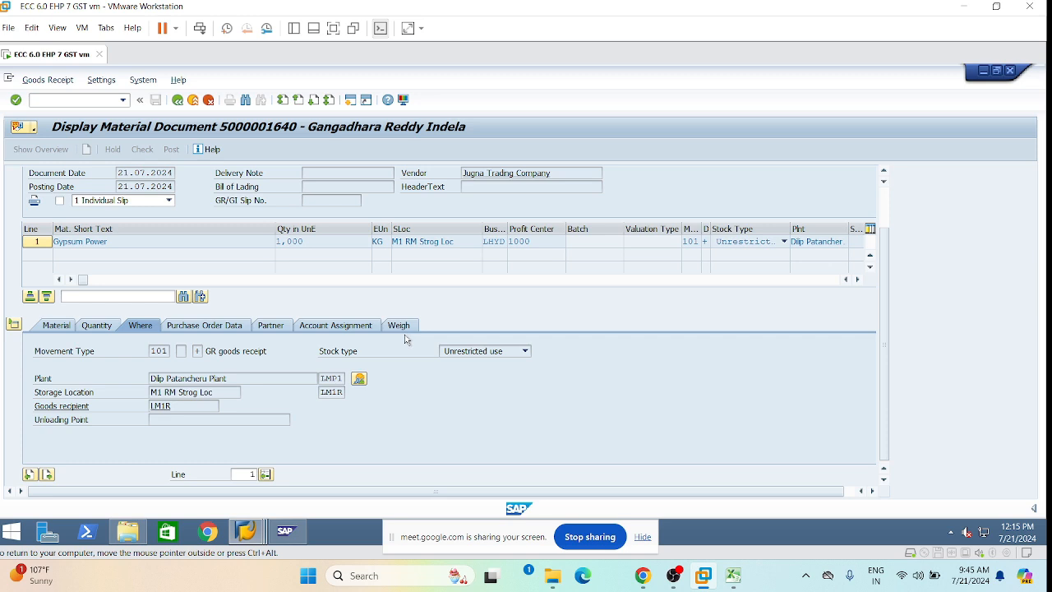
{"action": "scroll", "coordinate": [397, 337], "scroll_direction": "up", "scroll_amount": 2}
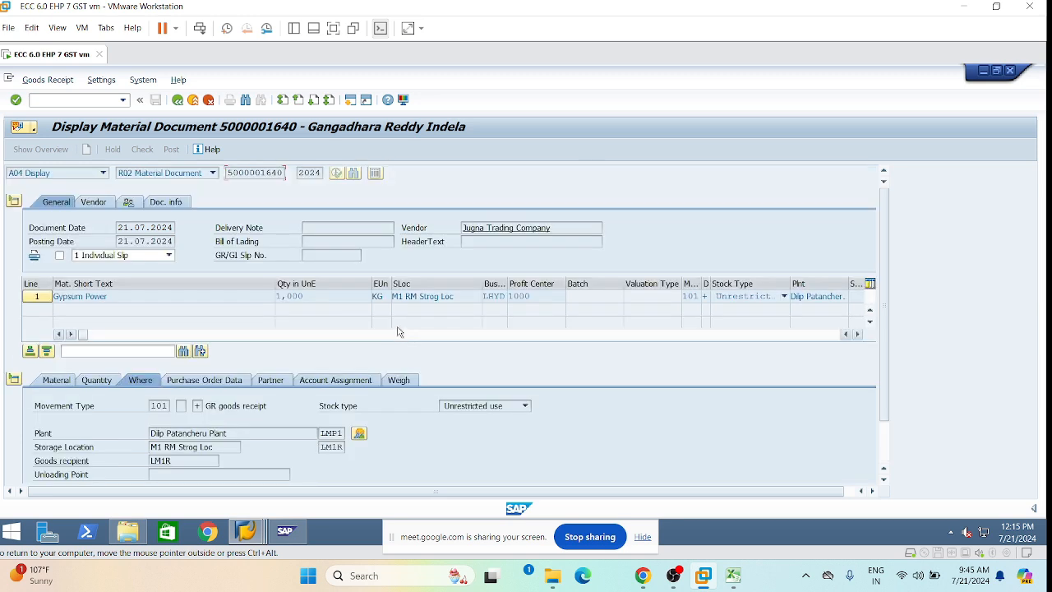
{"action": "left_click", "coordinate": [165, 204]}
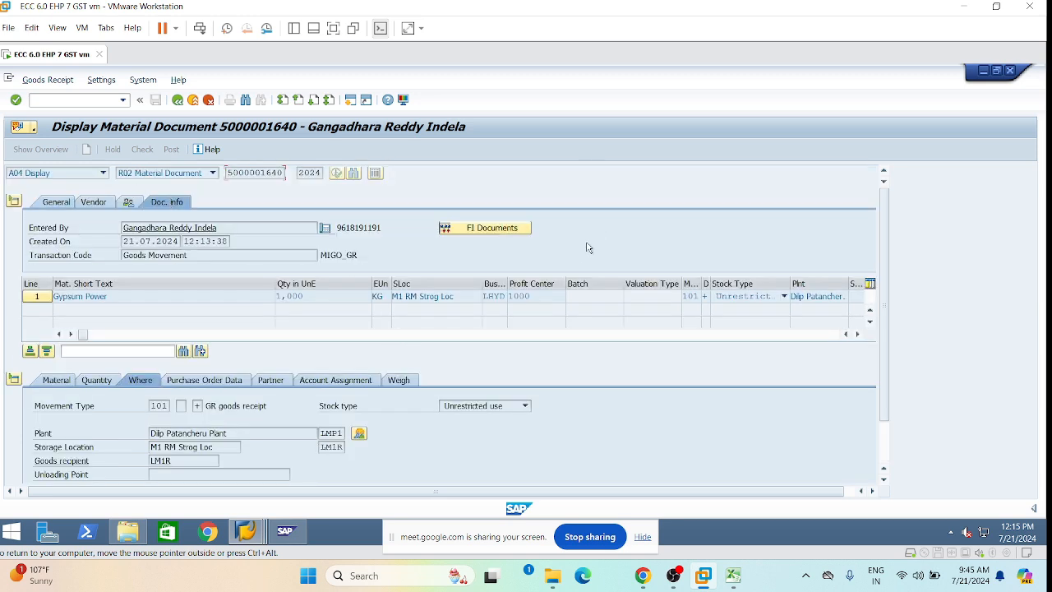
{"action": "left_click", "coordinate": [500, 231]}
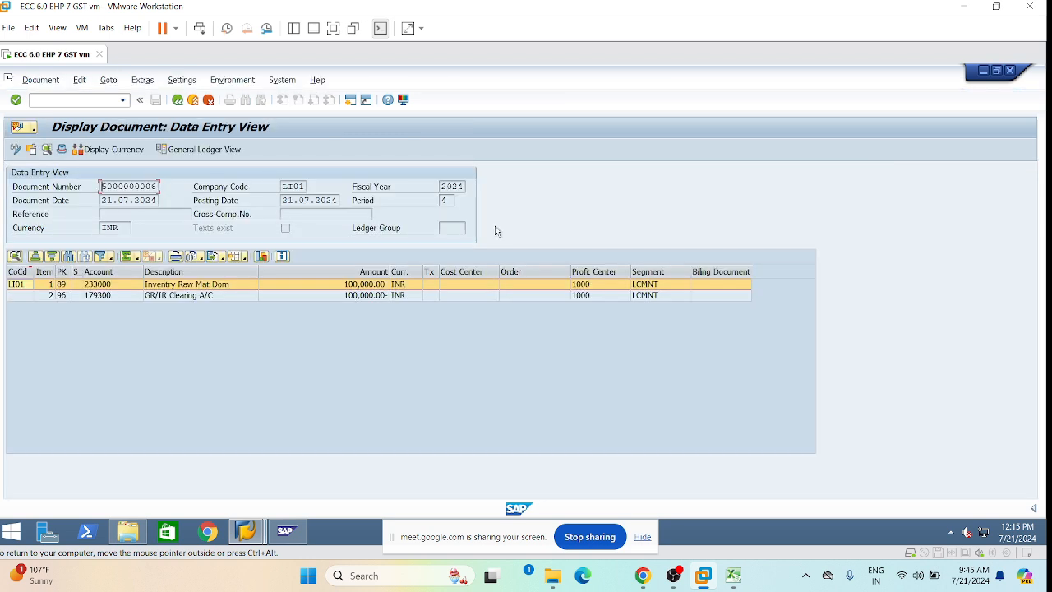
{"action": "left_click", "coordinate": [232, 335]}
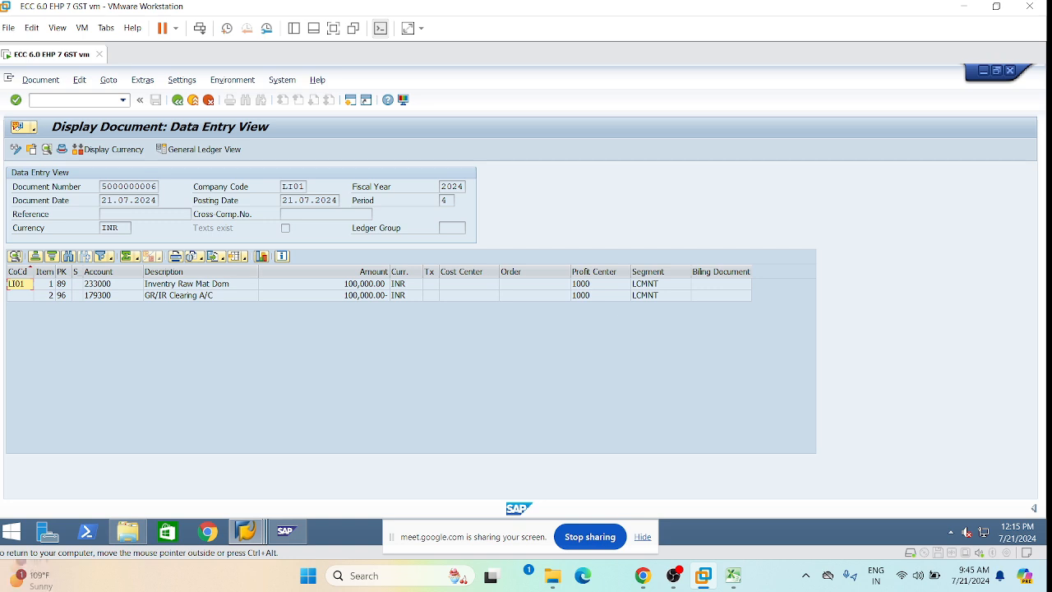
{"action": "left_click_drag", "start_coordinate": [101, 186], "coordinate": [152, 187]}
{"action": "left_click", "coordinate": [202, 319]}
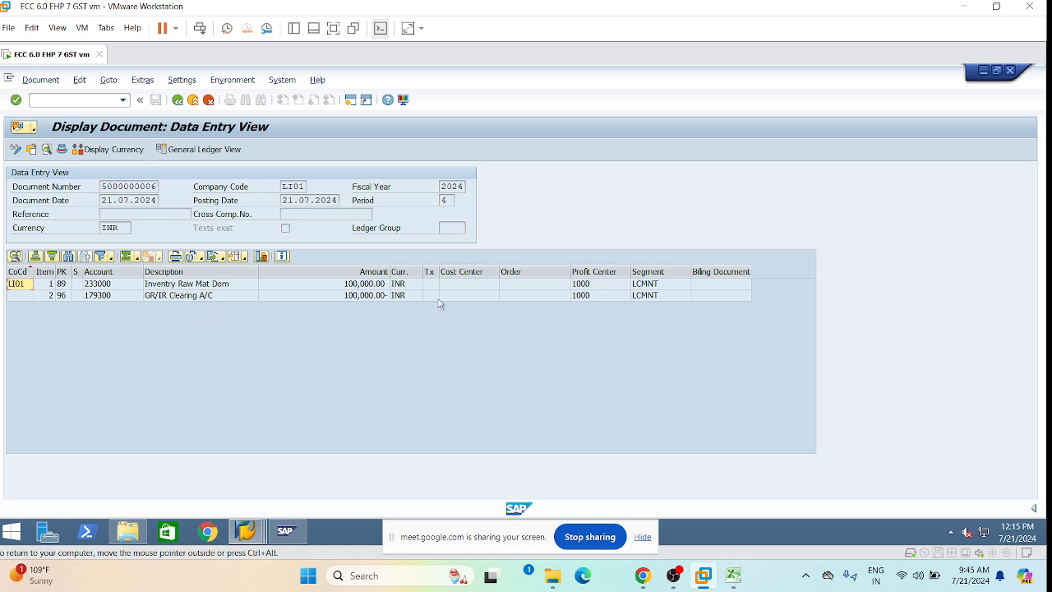
{"action": "left_click", "coordinate": [207, 287]}
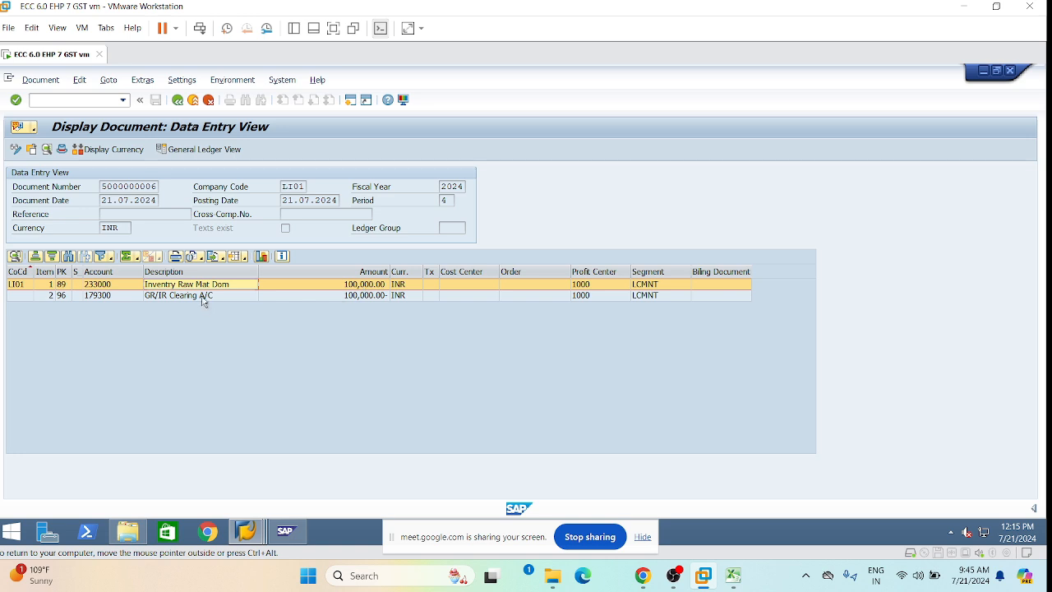
{"action": "left_click", "coordinate": [206, 296]}
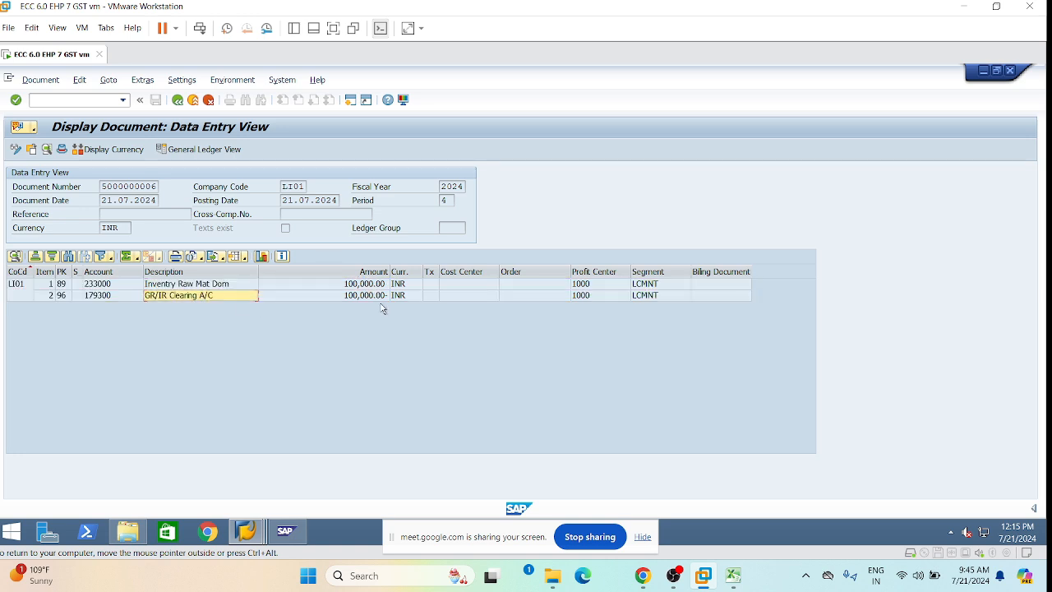
Switch to the general ledger view and display the document in IFRS ledger X1.
{"action": "left_click", "coordinate": [207, 154]}
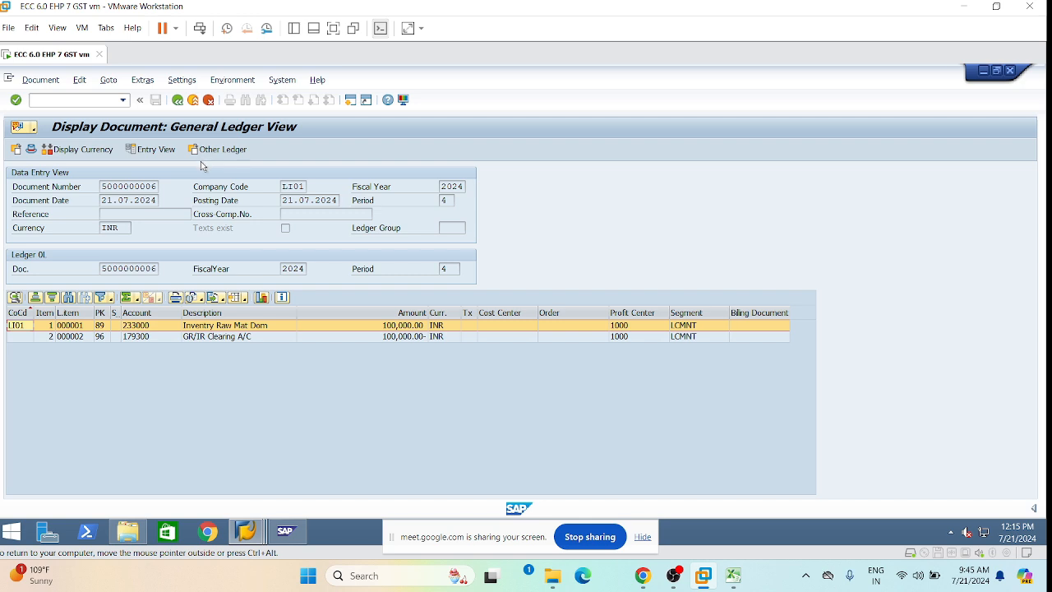
{"action": "left_click", "coordinate": [205, 155]}
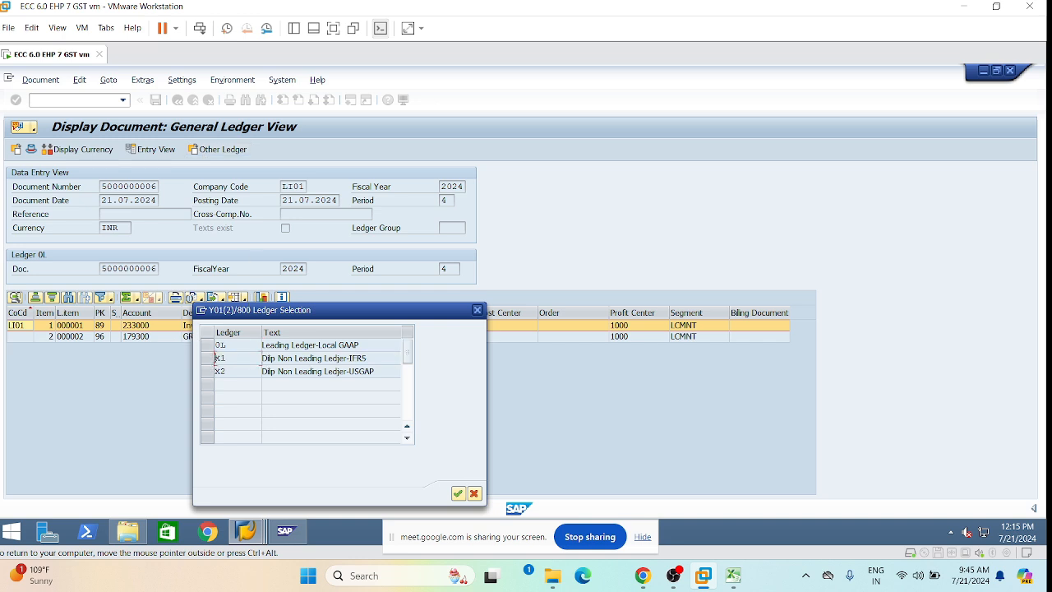
{"action": "left_click", "coordinate": [208, 358]}
{"action": "left_click", "coordinate": [458, 493]}
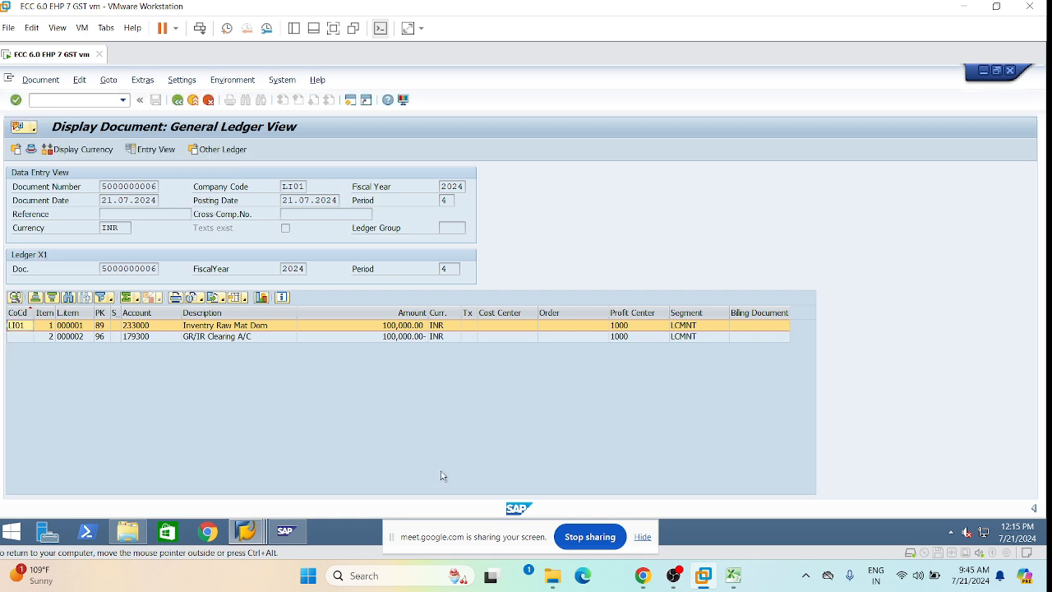
Return the ledger view to leading ledger 0L and review the 233000 and 179300 lines.
{"action": "left_click", "coordinate": [230, 150]}
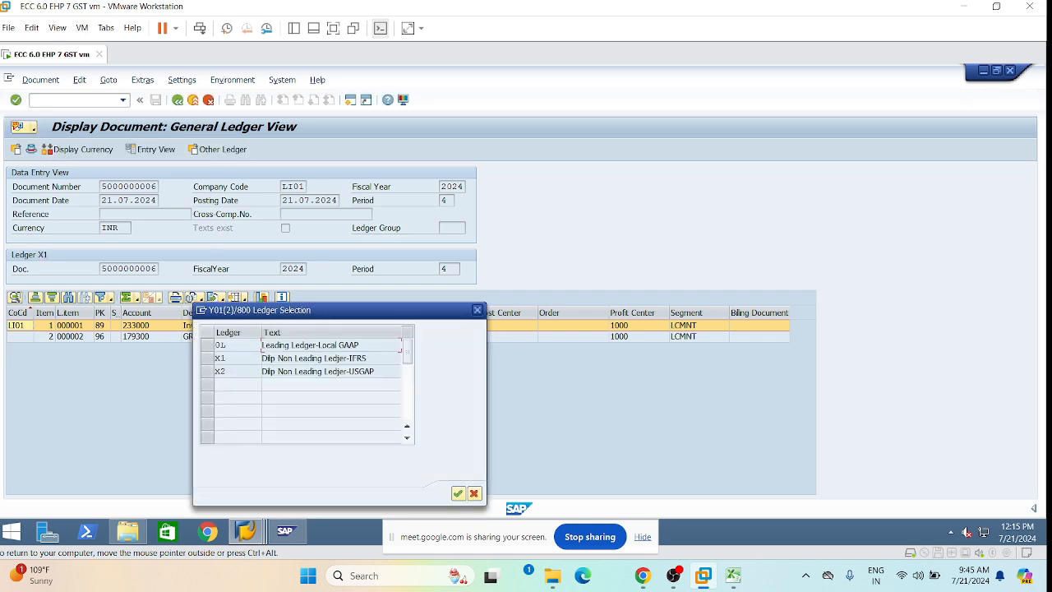
{"action": "left_click", "coordinate": [207, 345]}
{"action": "left_click", "coordinate": [459, 493]}
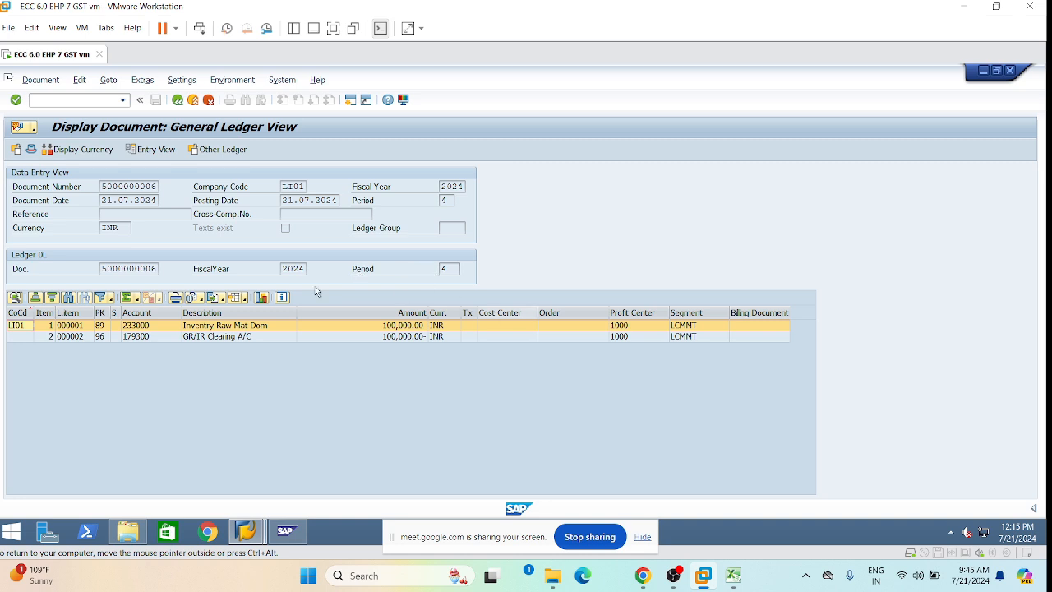
{"action": "left_click", "coordinate": [210, 339]}
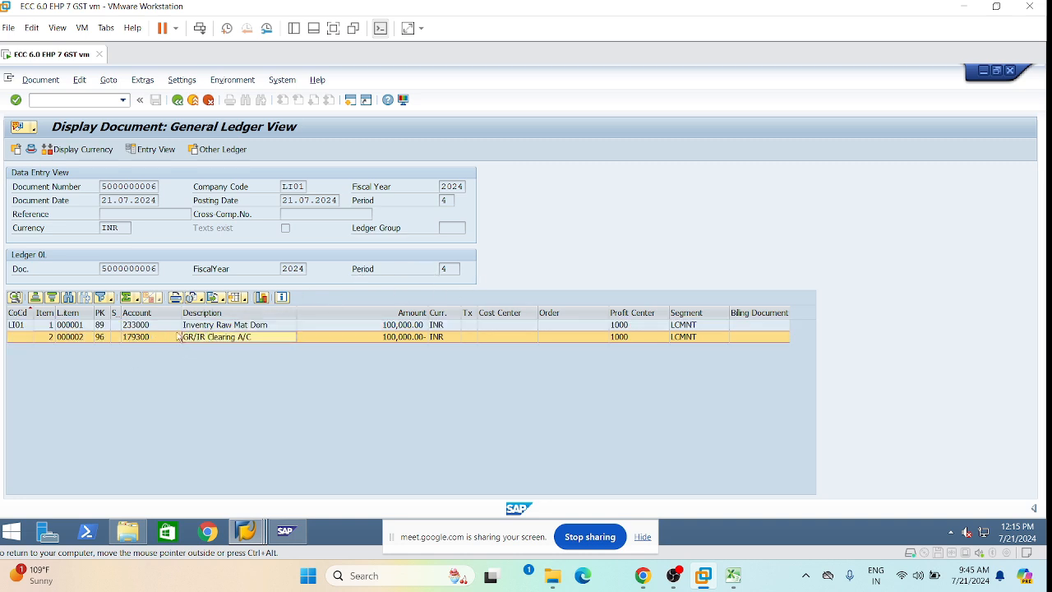
{"action": "left_click", "coordinate": [206, 328]}
{"action": "left_click", "coordinate": [202, 338]}
{"action": "mouse_move", "coordinate": [255, 534]}
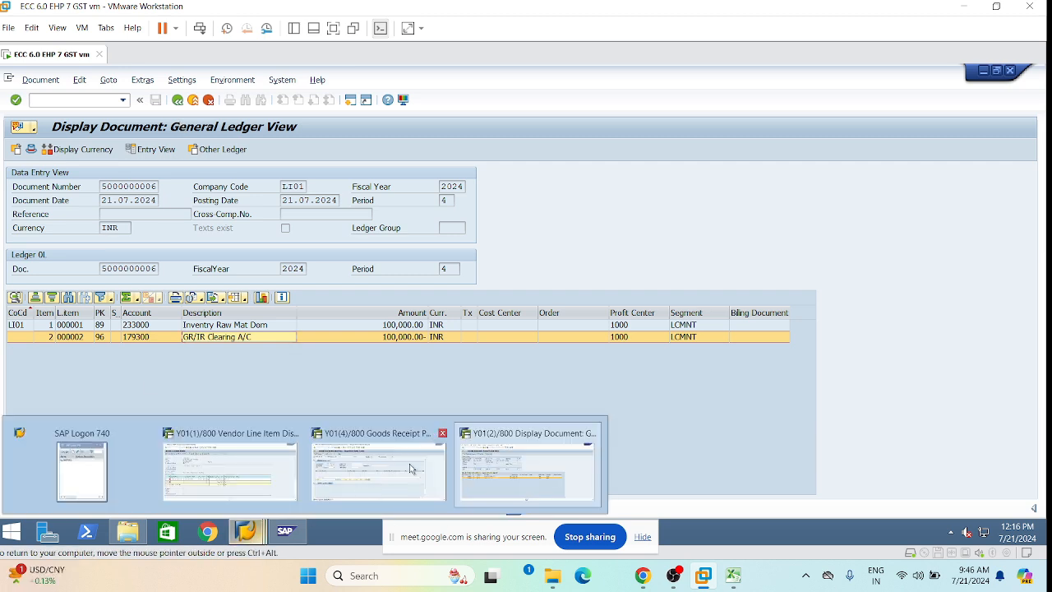
From the goods receipt window, launch the MIRO incoming invoice transaction for company code LI01.
{"action": "left_click", "coordinate": [366, 469]}
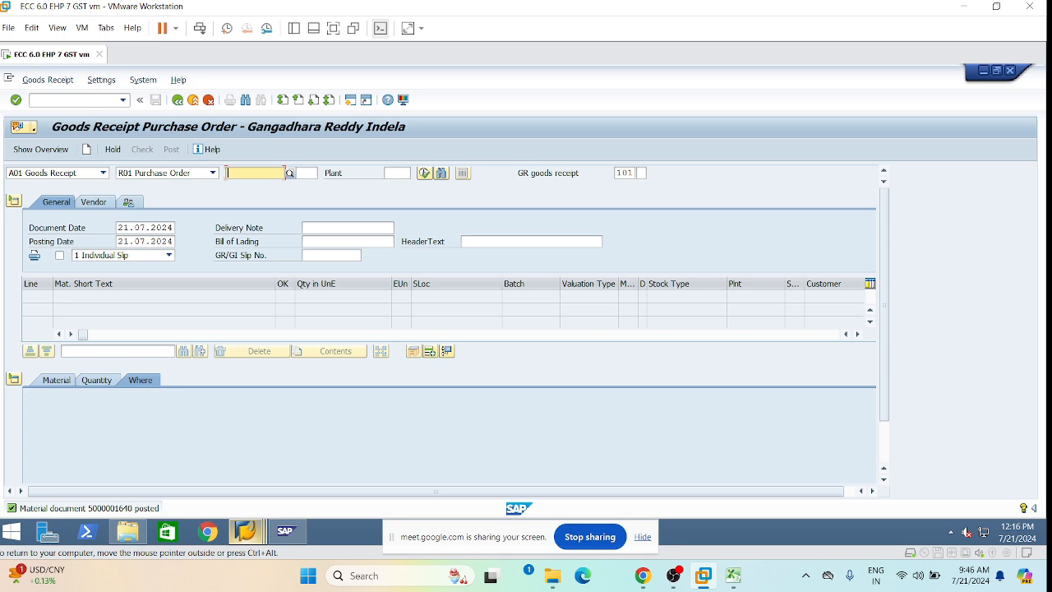
{"action": "left_click", "coordinate": [89, 100]}
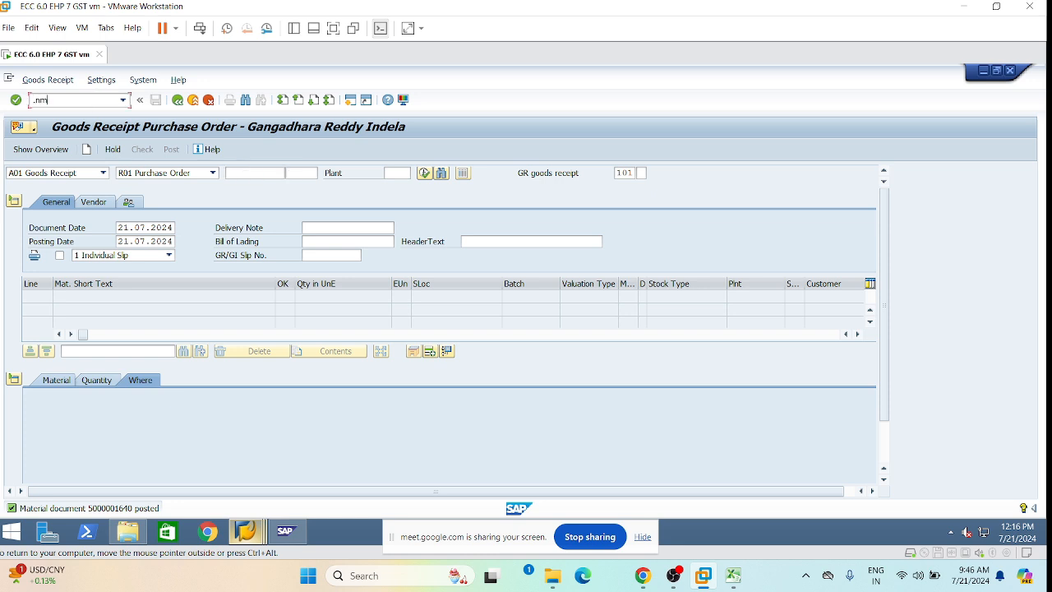
{"action": "key", "text": "Return"}
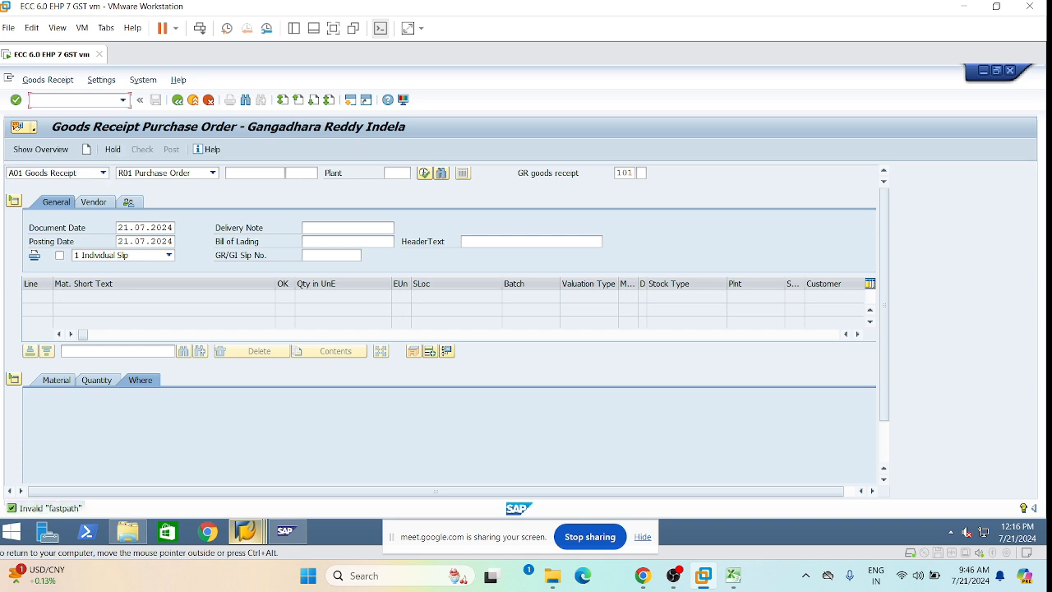
{"action": "key", "text": "Return"}
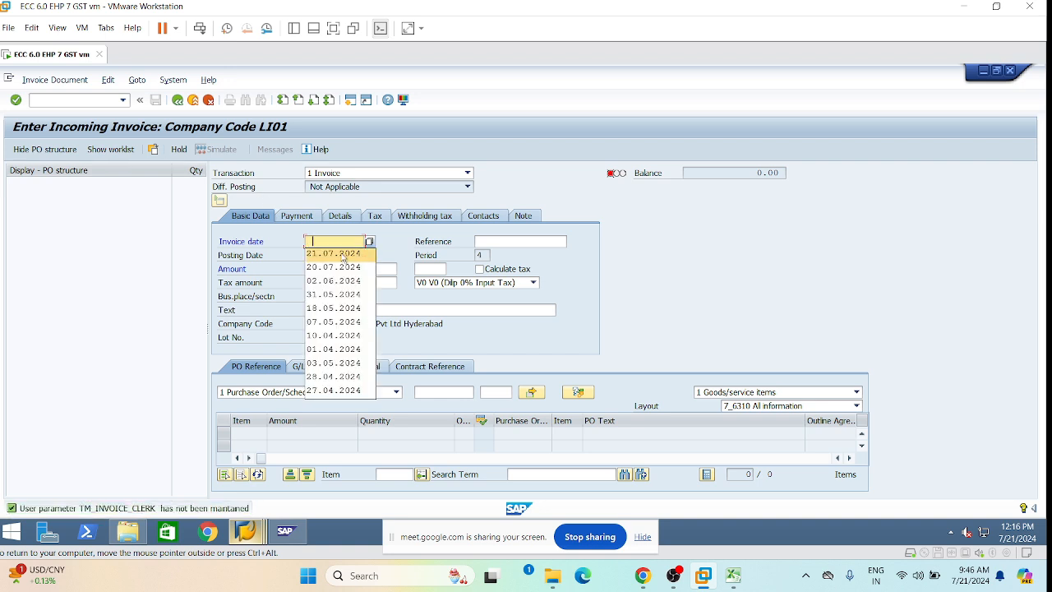
Set invoice date 21.07.2024, reference V1:22475, and tax code L1 (18% CGST & SGST).
{"action": "left_click", "coordinate": [367, 254]}
{"action": "left_click", "coordinate": [485, 248]}
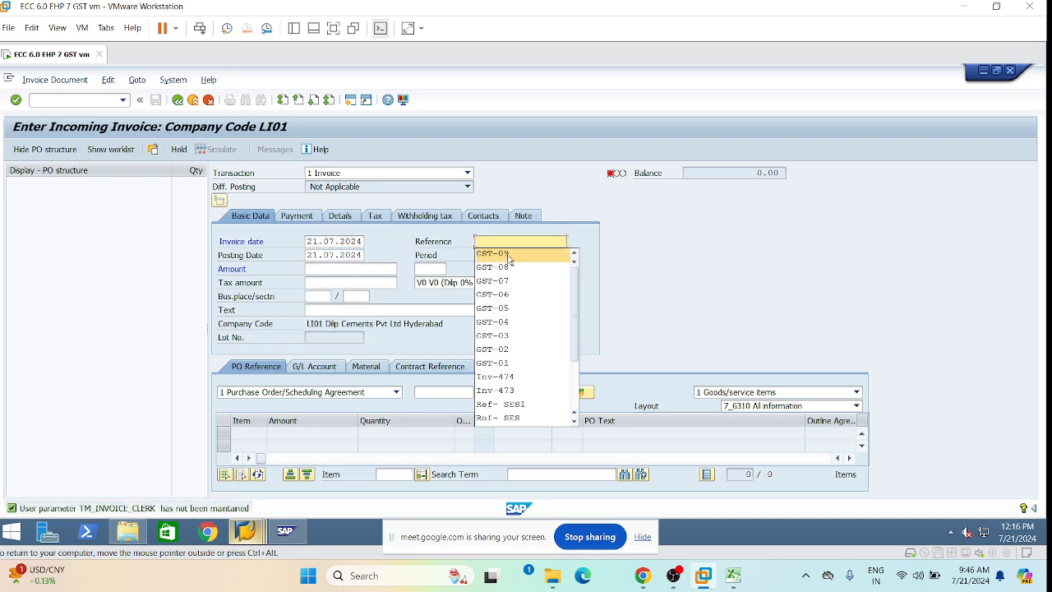
{"action": "left_click", "coordinate": [487, 243]}
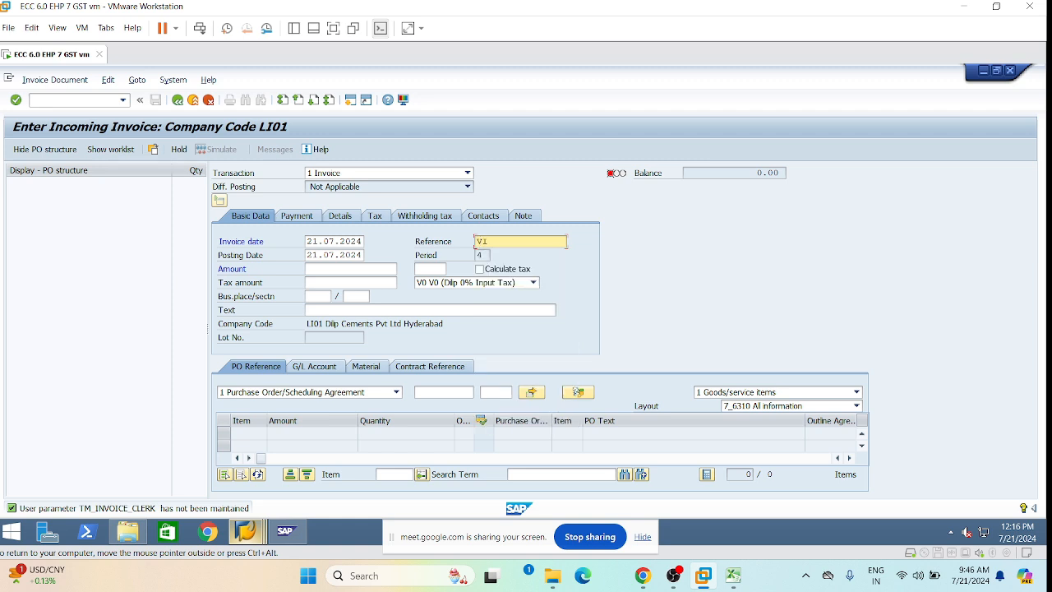
{"action": "left_click", "coordinate": [732, 575]}
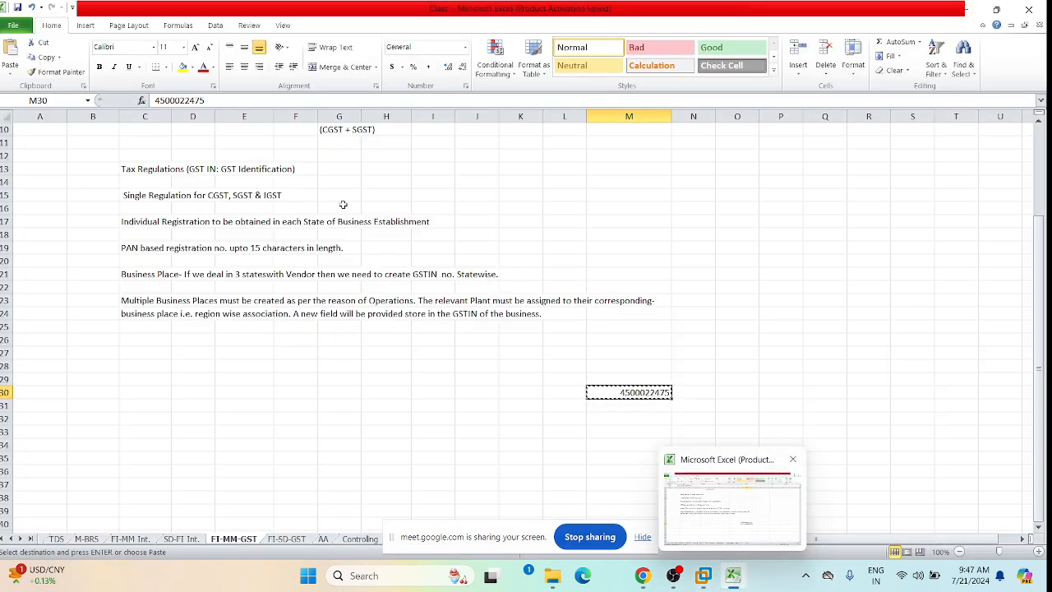
{"action": "left_click_drag", "start_coordinate": [181, 100], "coordinate": [205, 100]}
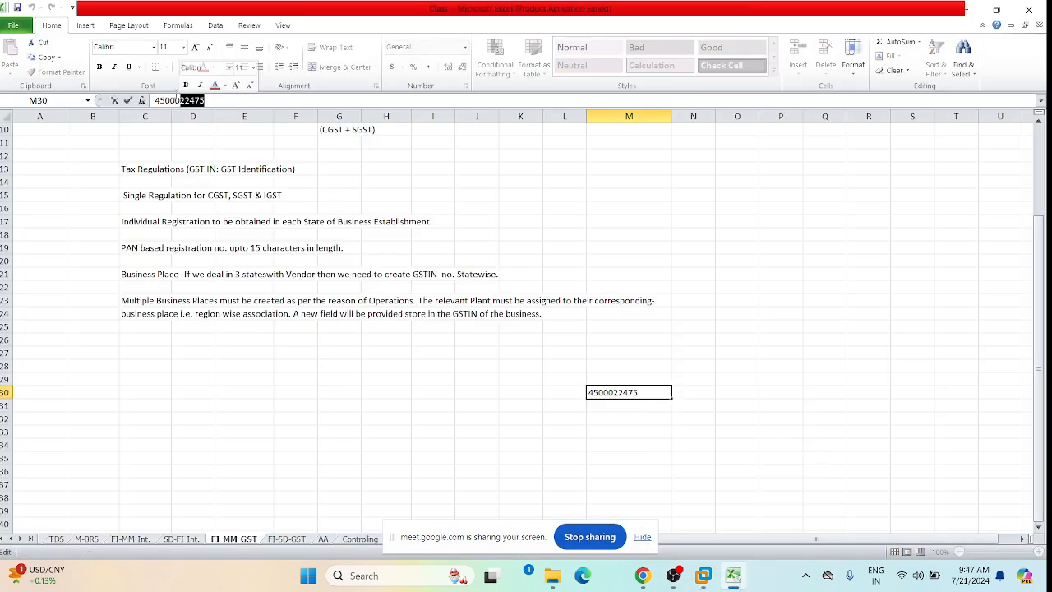
{"action": "left_click", "coordinate": [704, 575]}
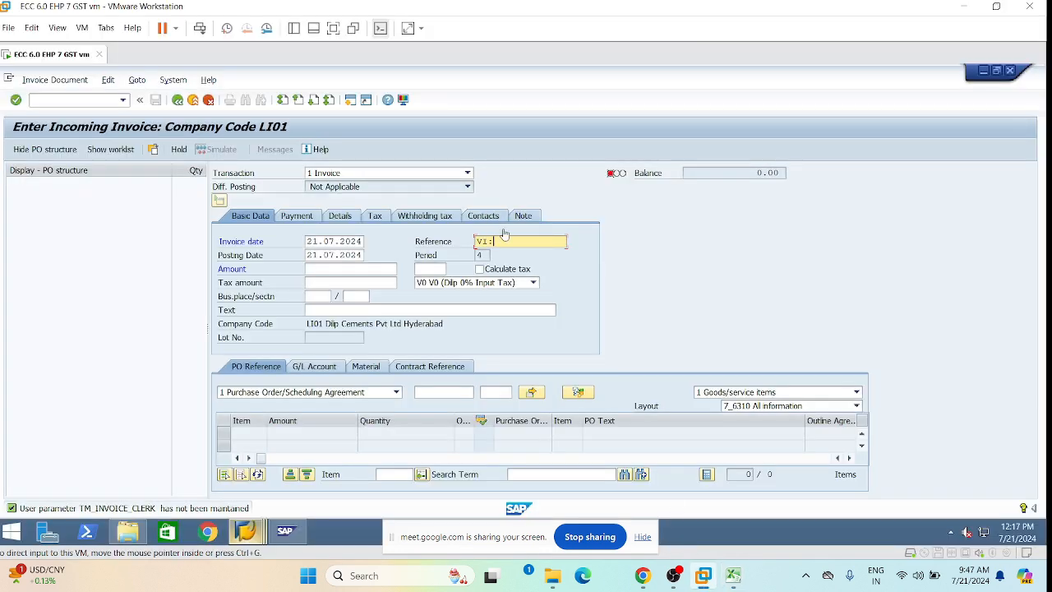
{"action": "left_click", "coordinate": [506, 242]}
{"action": "type", "text": "22475"}
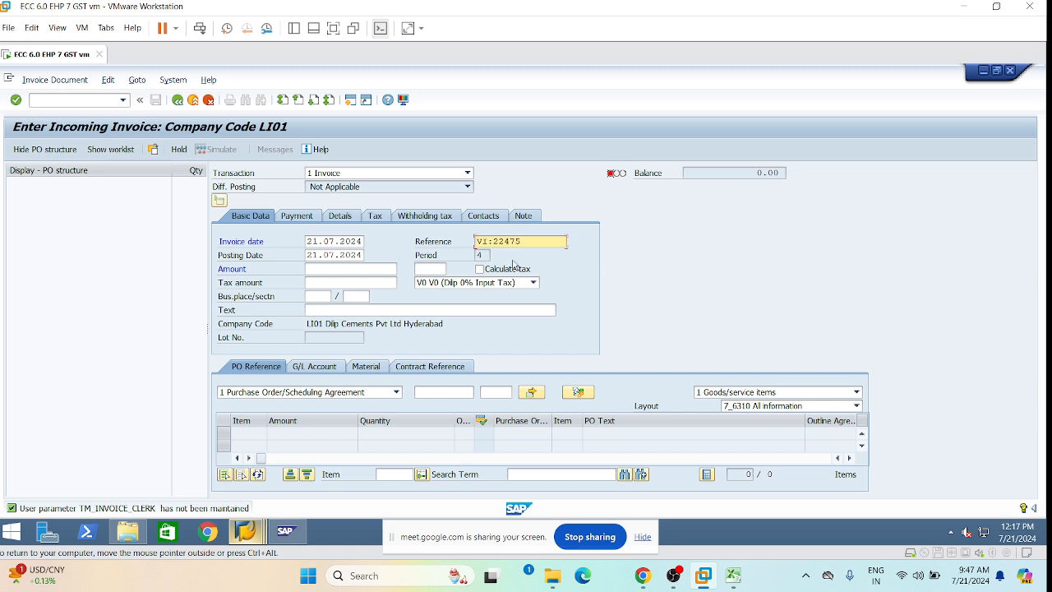
{"action": "left_click", "coordinate": [534, 283]}
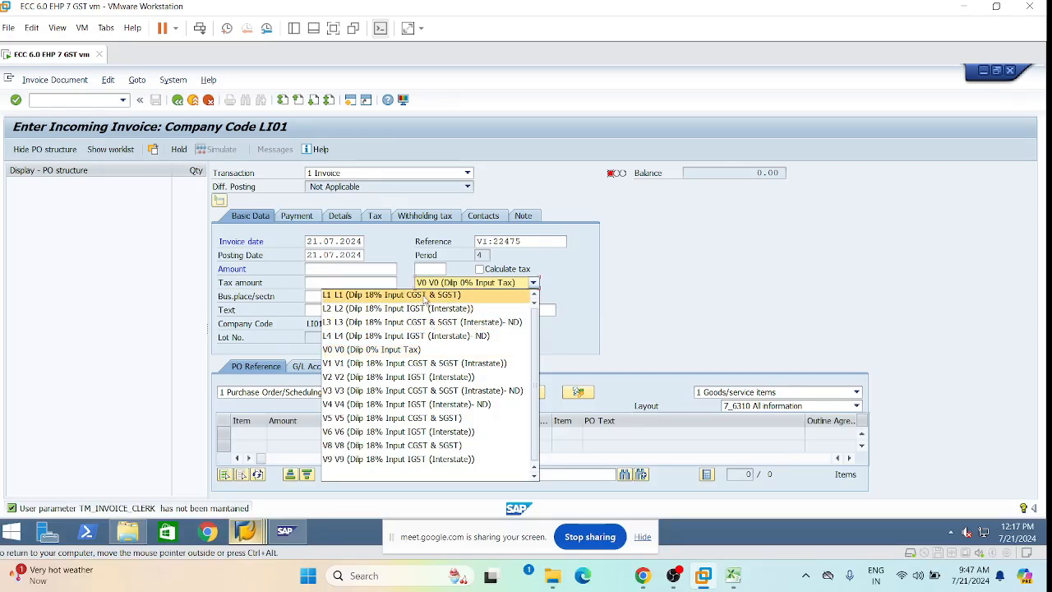
{"action": "left_click", "coordinate": [419, 296]}
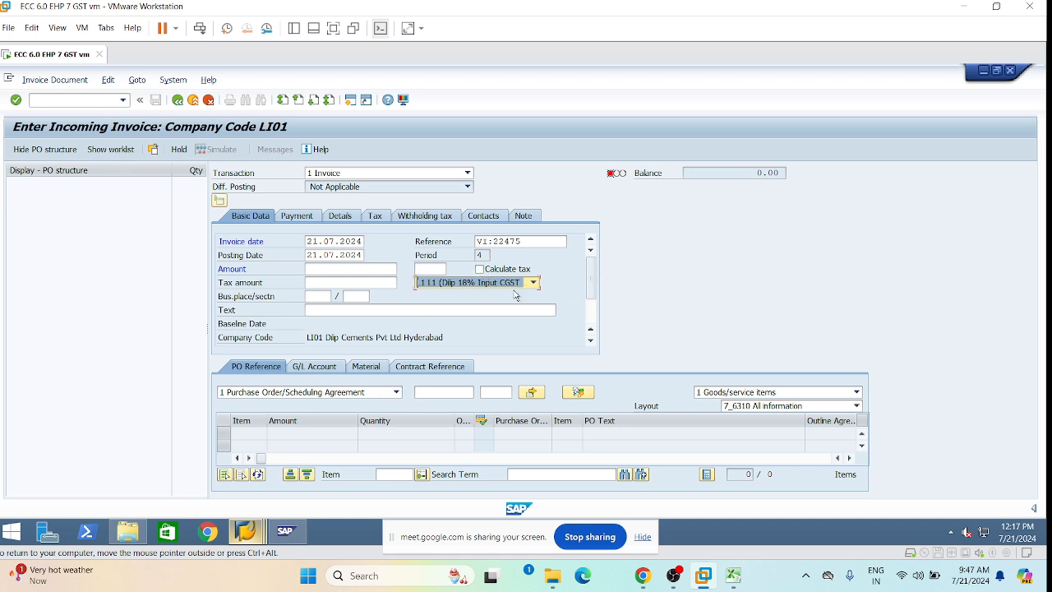
{"action": "left_click", "coordinate": [444, 393]}
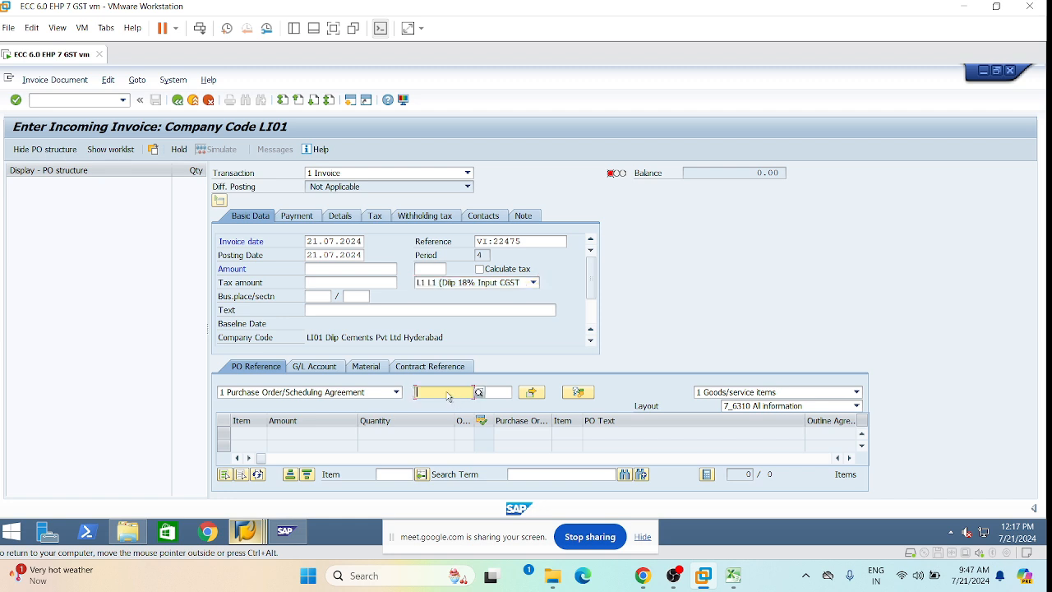
{"action": "key", "text": "space"}
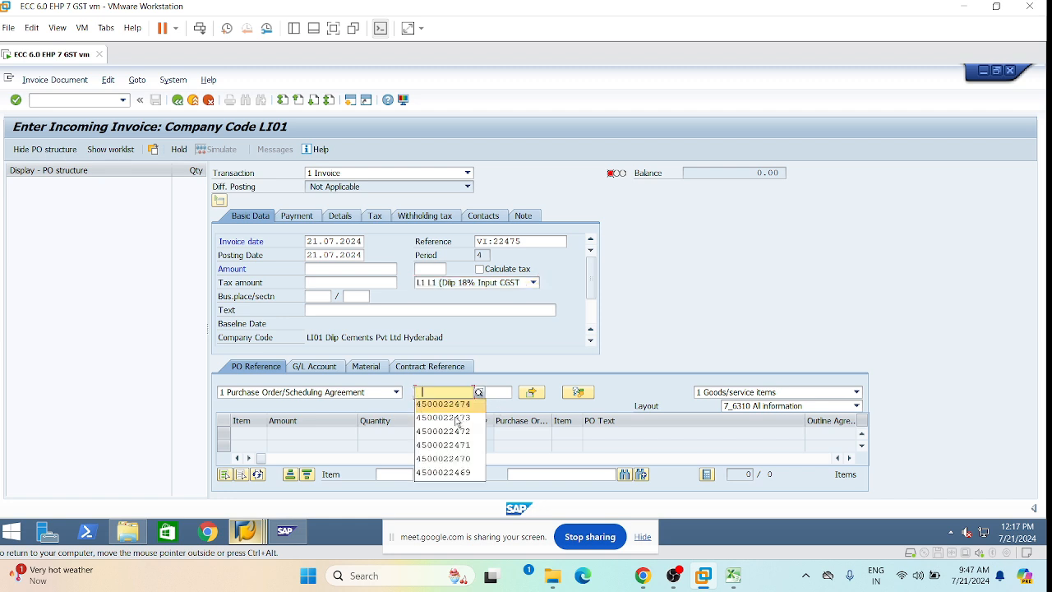
{"action": "left_click", "coordinate": [446, 393]}
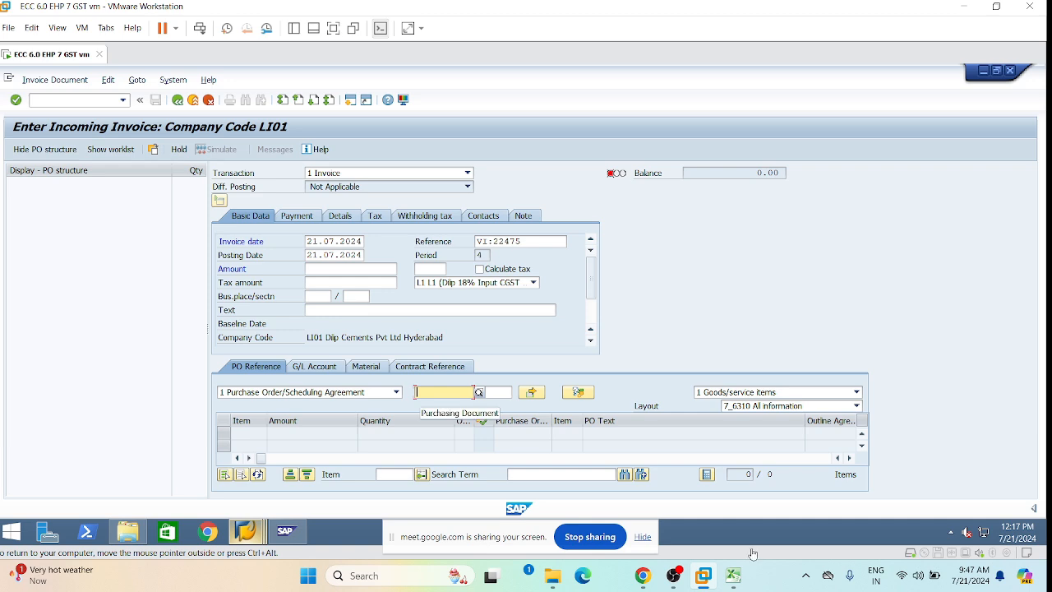
{"action": "left_click", "coordinate": [732, 576]}
{"action": "left_click", "coordinate": [634, 429]}
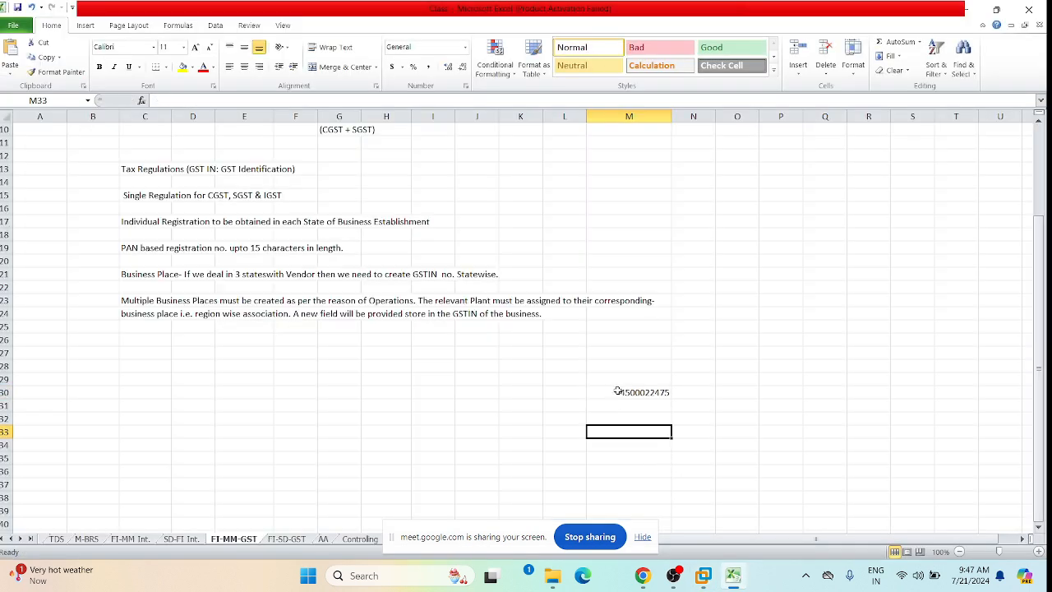
{"action": "left_click", "coordinate": [616, 393]}
{"action": "key", "text": "ctrl+c"}
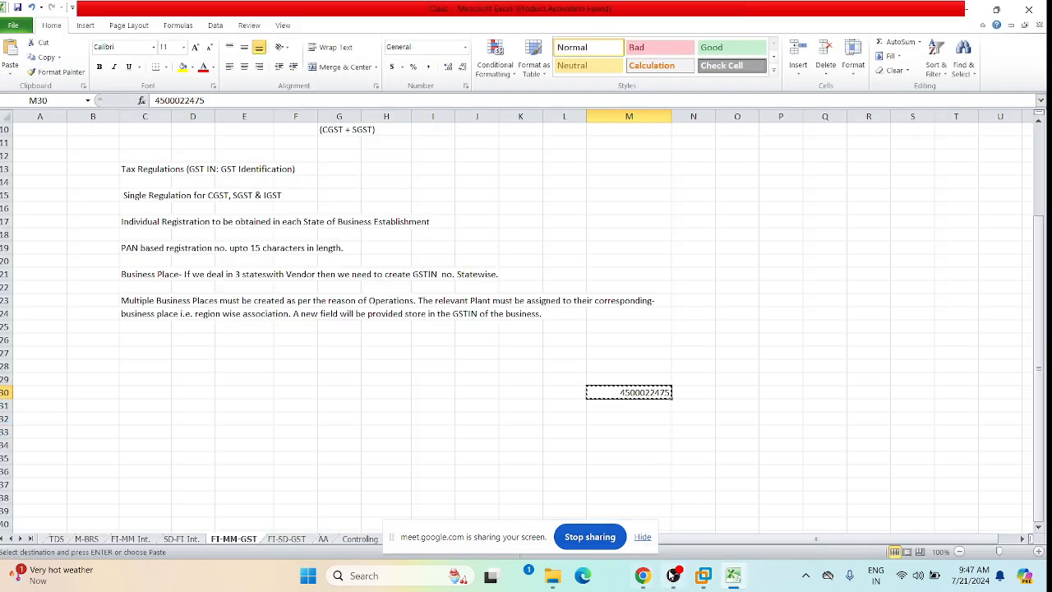
{"action": "left_click", "coordinate": [702, 576]}
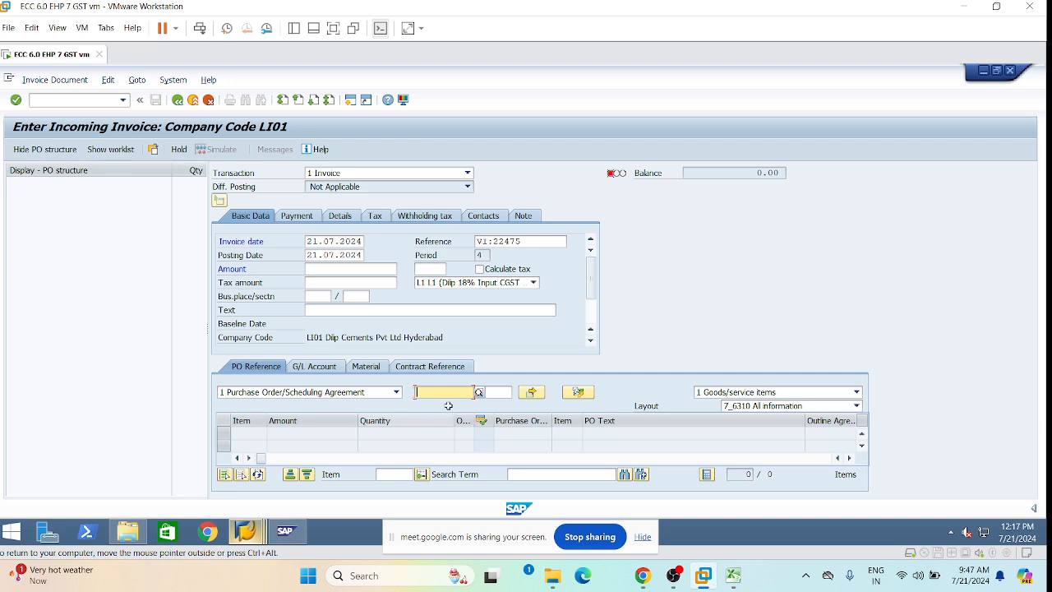
{"action": "key", "text": "ctrl+v"}
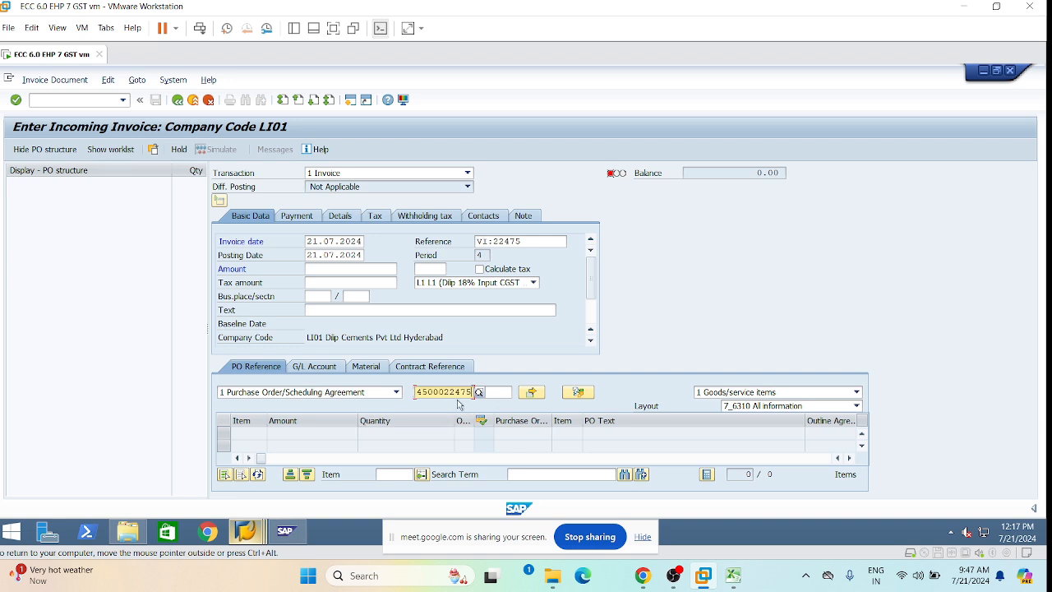
Enter PO item 10 and load the order line into the invoice.
{"action": "left_click", "coordinate": [478, 392]}
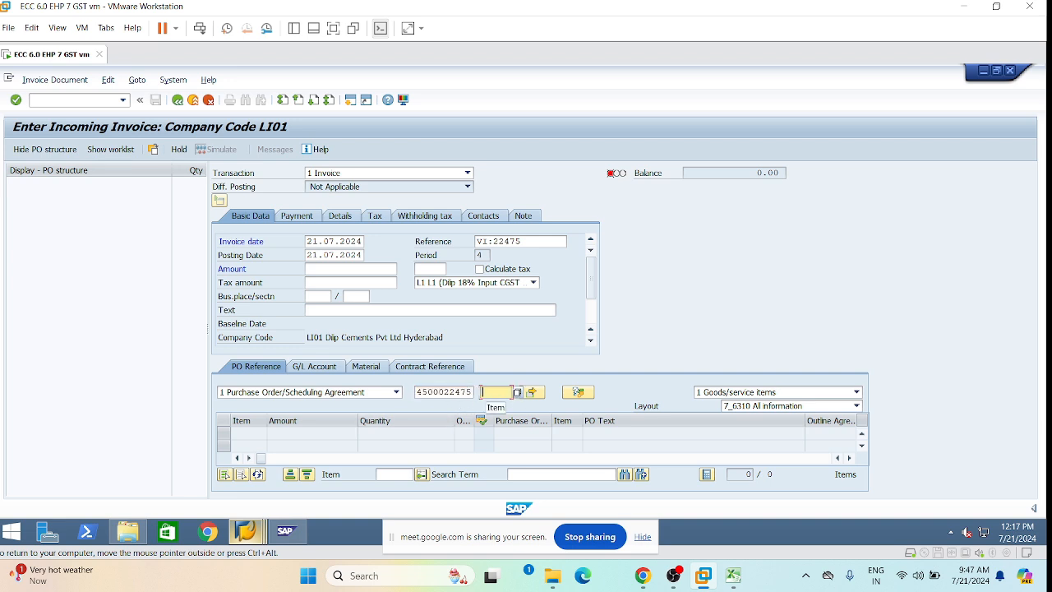
{"action": "key", "text": "Return"}
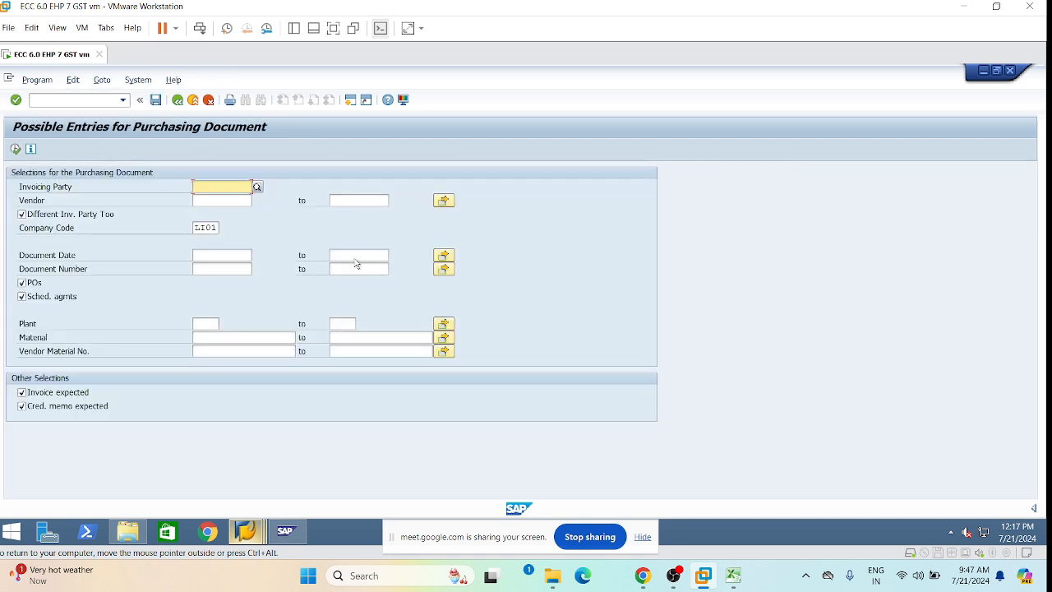
{"action": "left_click", "coordinate": [181, 101]}
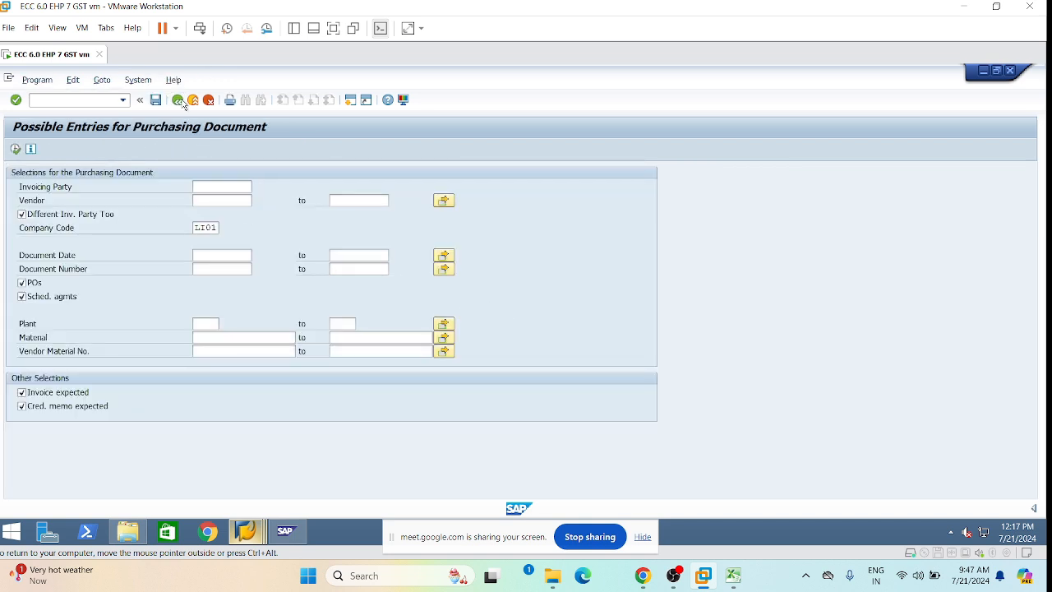
{"action": "left_click", "coordinate": [180, 102]}
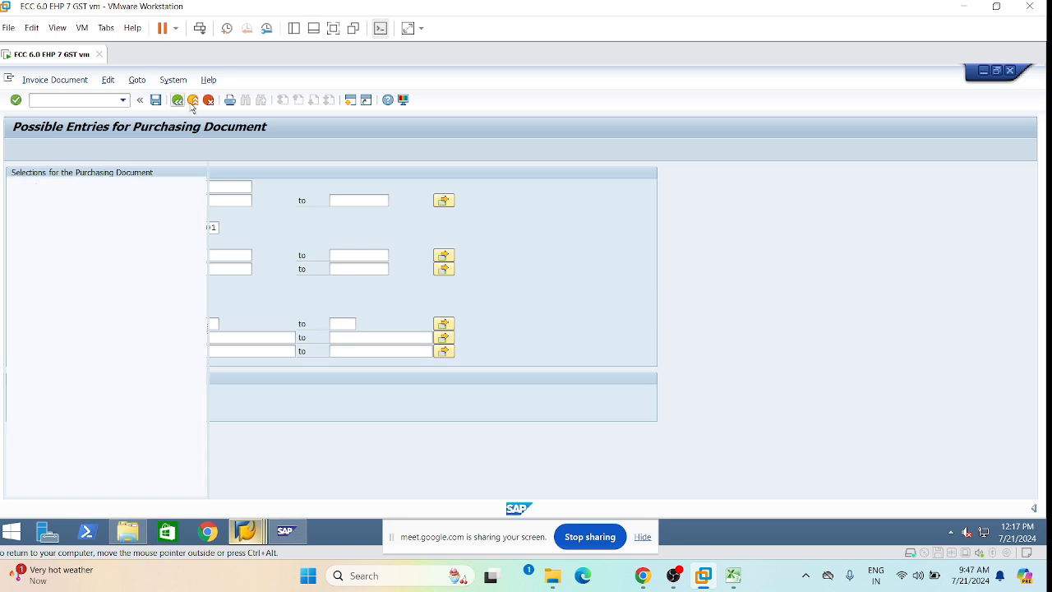
{"action": "left_click", "coordinate": [516, 394]}
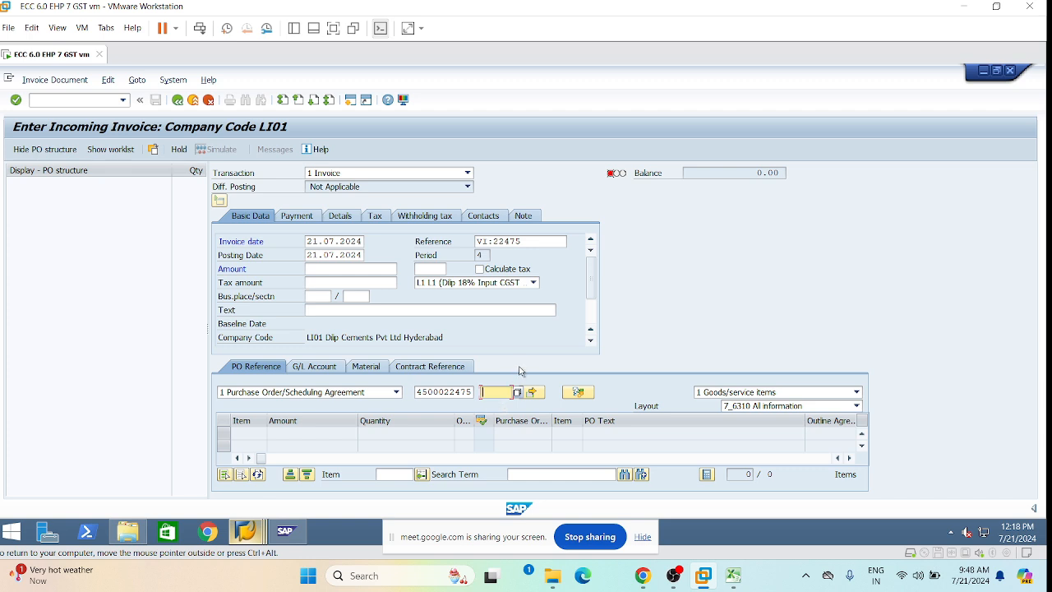
{"action": "type", "text": "0"}
{"action": "key", "text": "BackSpace"}
{"action": "type", "text": "10"}
{"action": "key", "text": "Return"}
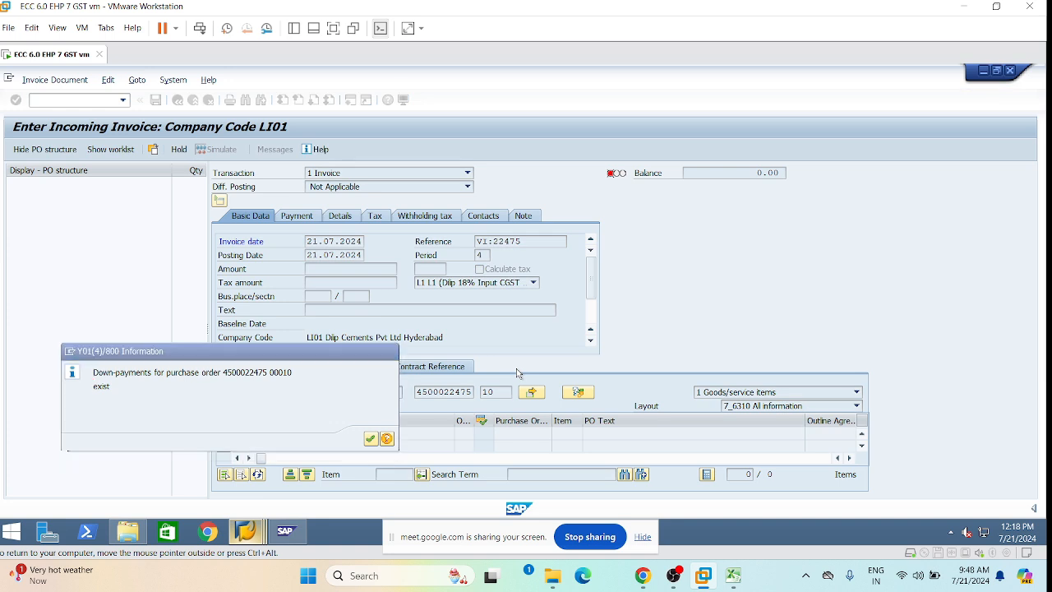
Acknowledge the down-payment notices and enable Calculate tax, giving 18,000.00 tax.
{"action": "key", "text": "Return"}
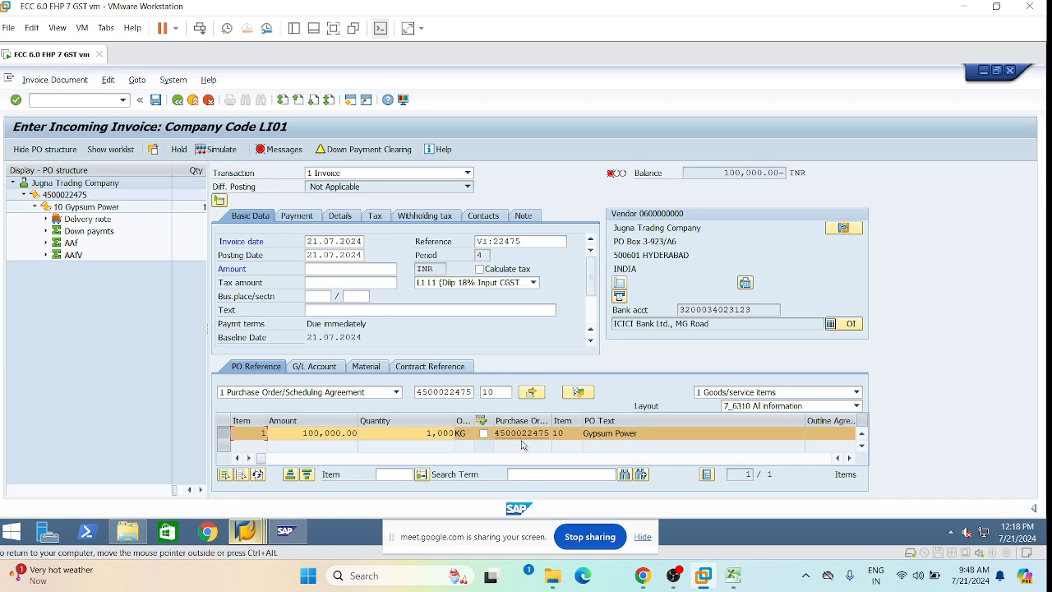
{"action": "left_click", "coordinate": [480, 270]}
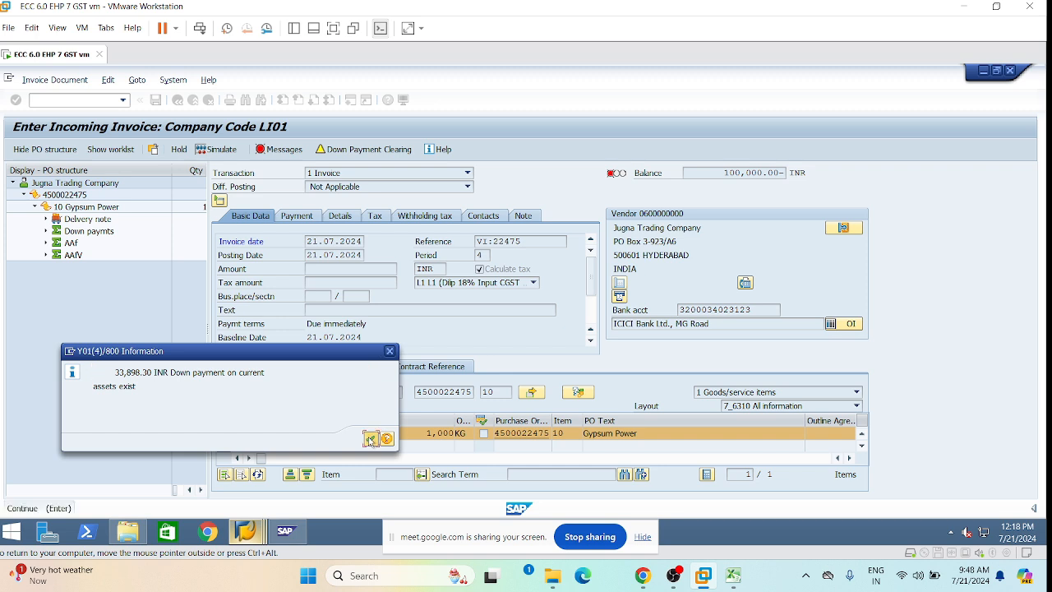
{"action": "left_click", "coordinate": [371, 438]}
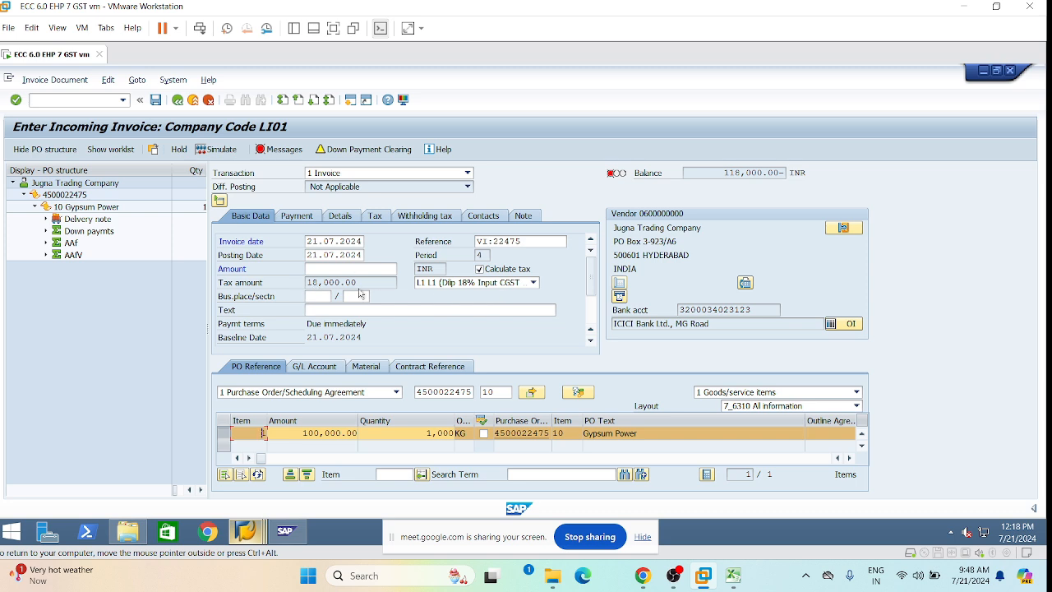
{"action": "left_click_drag", "start_coordinate": [358, 283], "coordinate": [306, 282]}
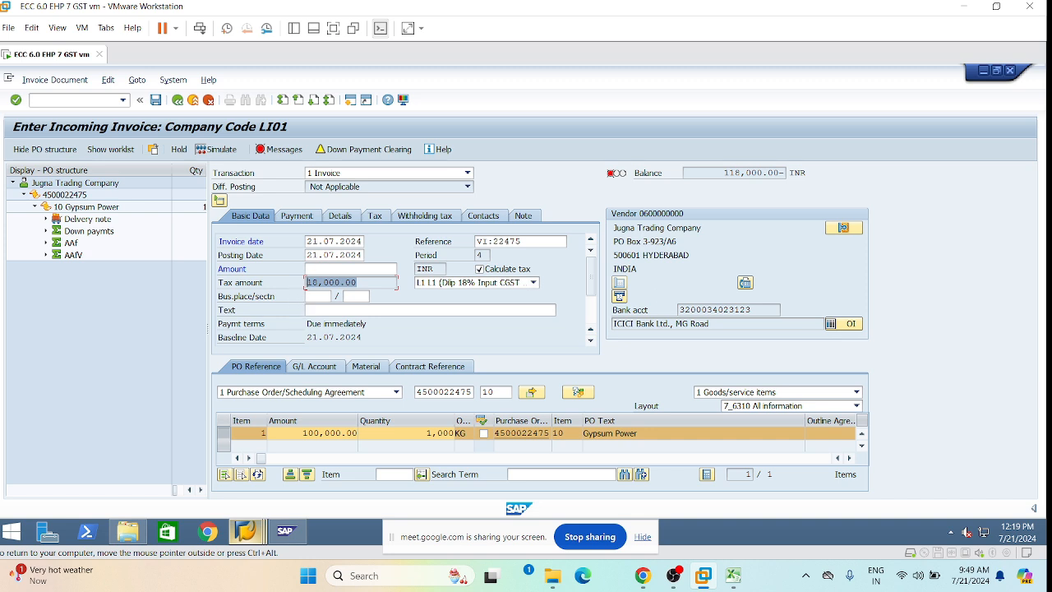
Enter 118,000.00 as the invoice amount, copied from the balance field.
{"action": "left_click_drag", "start_coordinate": [723, 173], "coordinate": [782, 172]}
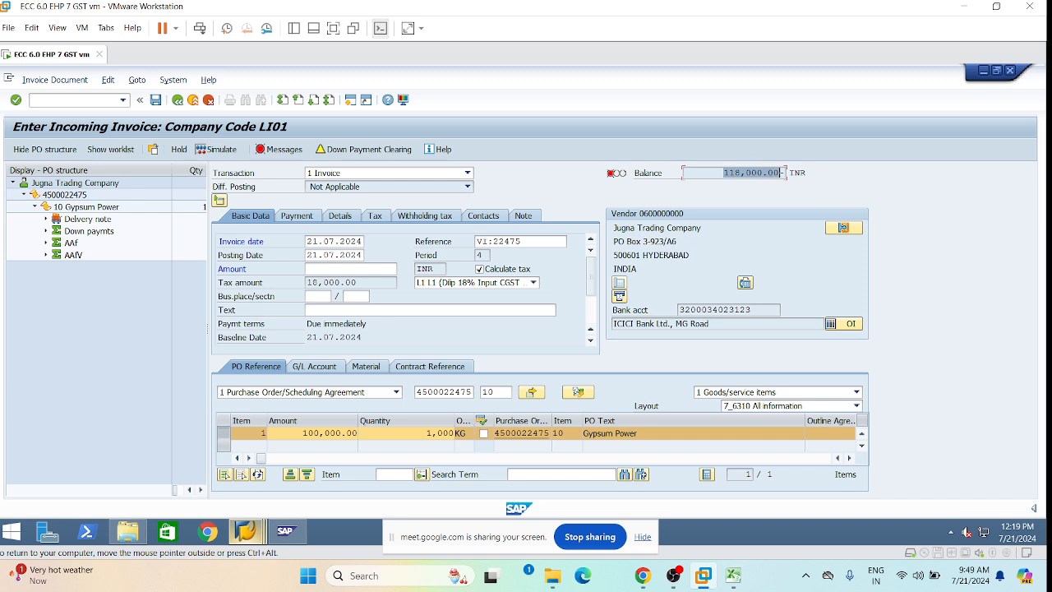
{"action": "key", "text": "ctrl+c"}
{"action": "left_click", "coordinate": [351, 269]}
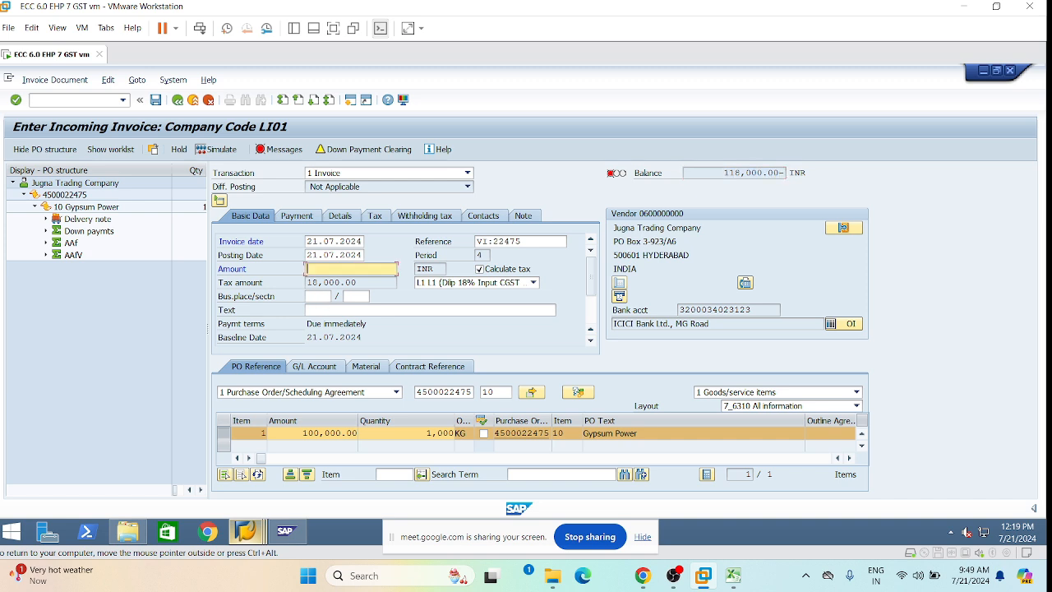
{"action": "key", "text": "ctrl+v"}
{"action": "key", "text": "Return"}
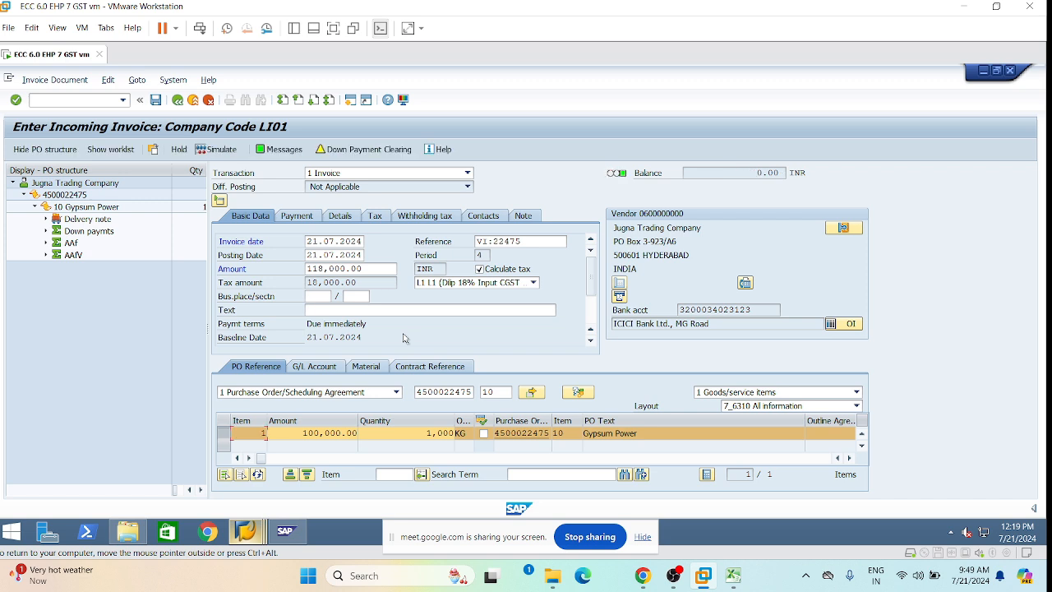
{"action": "left_click", "coordinate": [342, 154]}
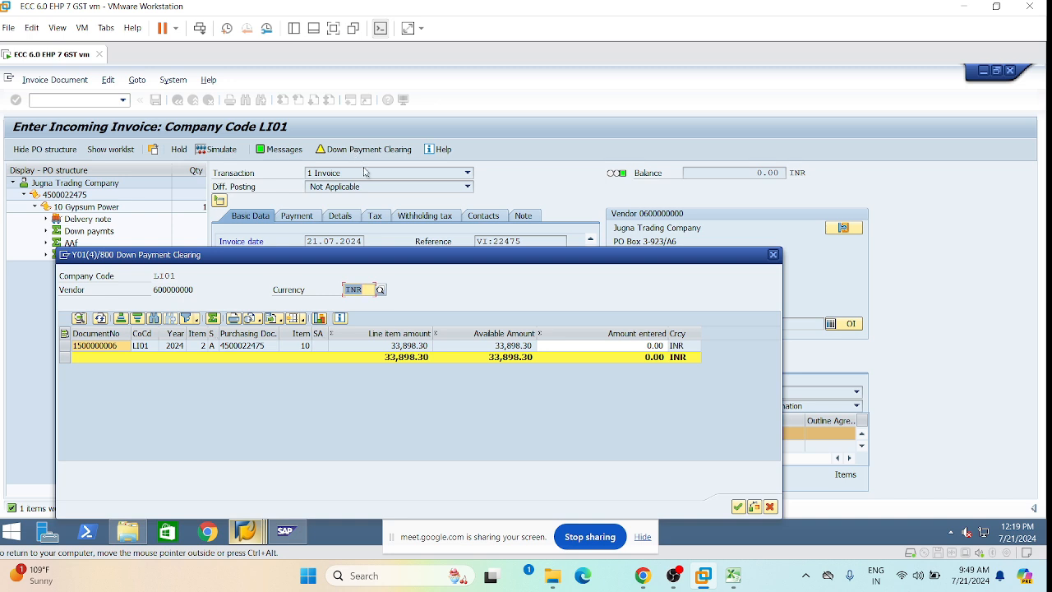
{"action": "left_click", "coordinate": [662, 349]}
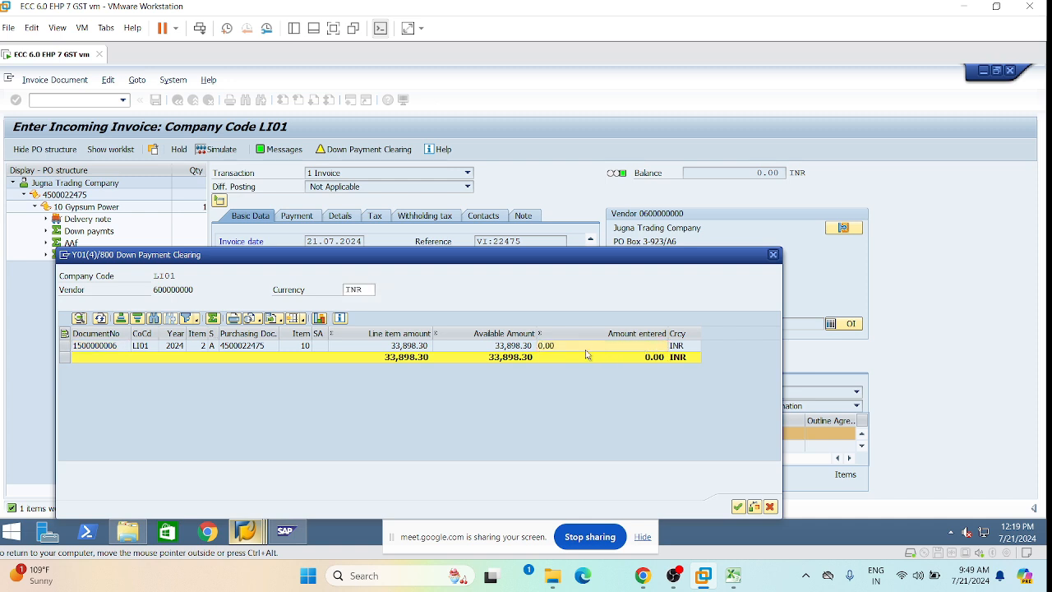
{"action": "key", "text": "Return"}
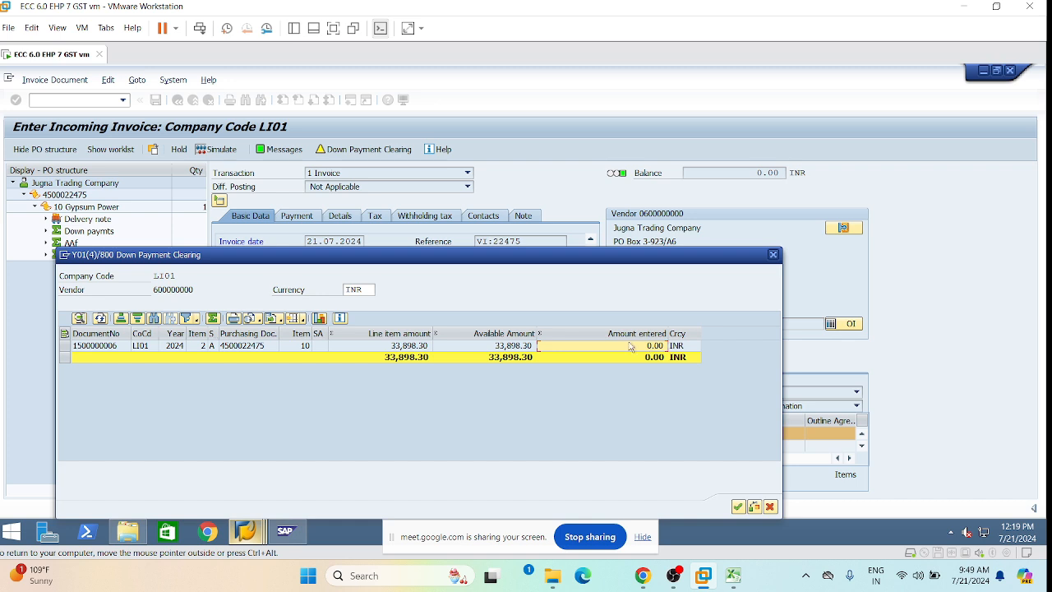
{"action": "left_click", "coordinate": [651, 346]}
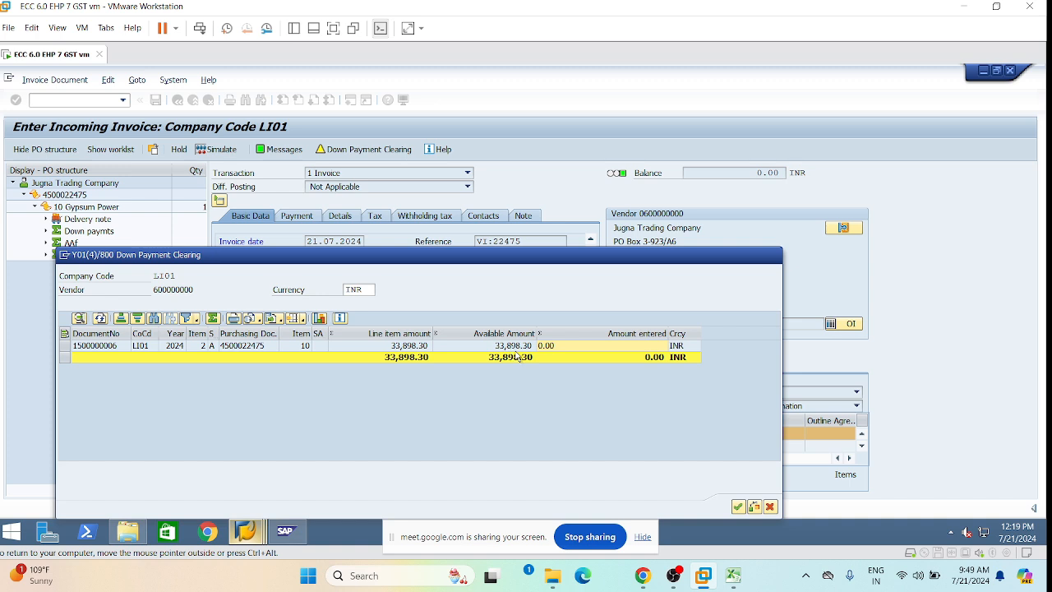
{"action": "key", "text": "Return"}
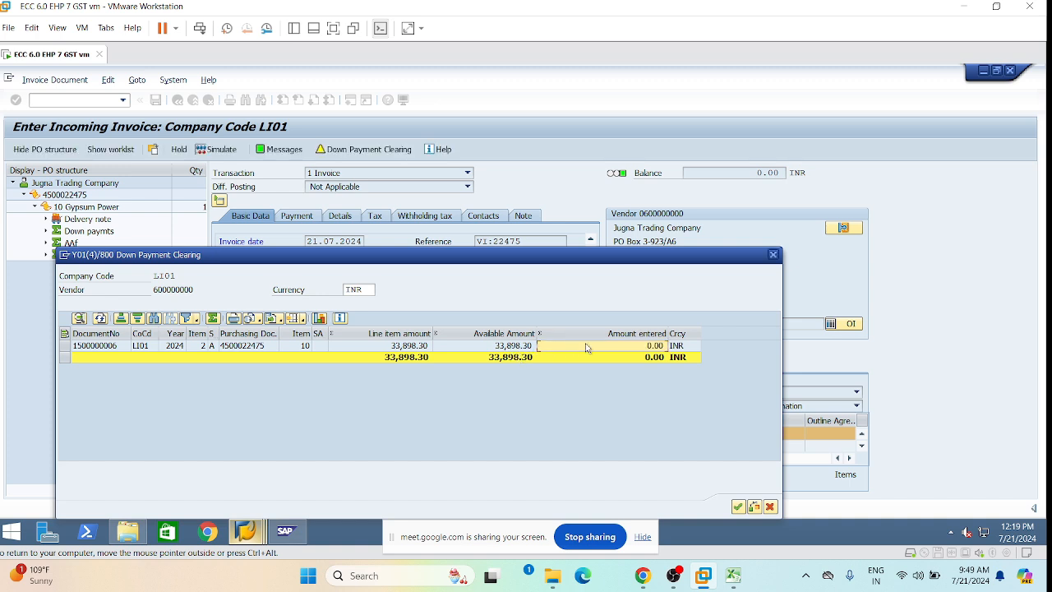
{"action": "left_click", "coordinate": [608, 347]}
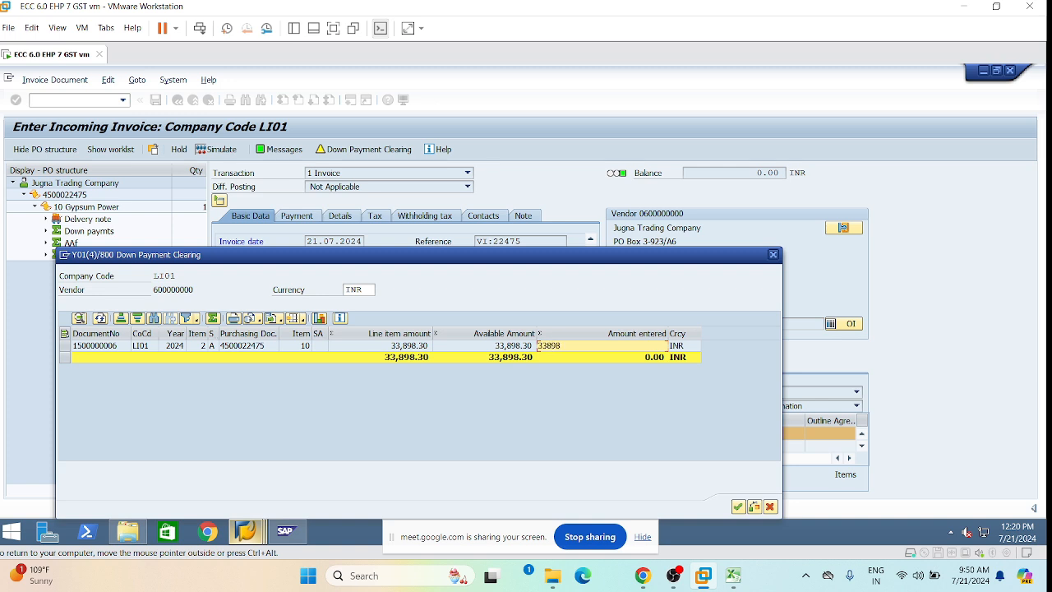
{"action": "type", "text": "33898.30"}
{"action": "key", "text": "Return"}
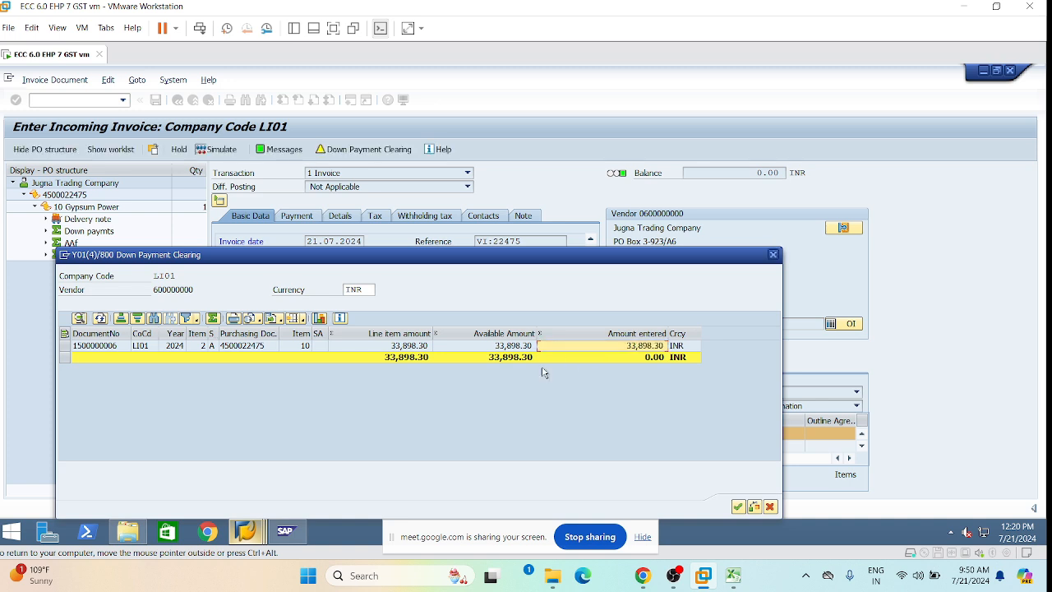
{"action": "left_click", "coordinate": [737, 507]}
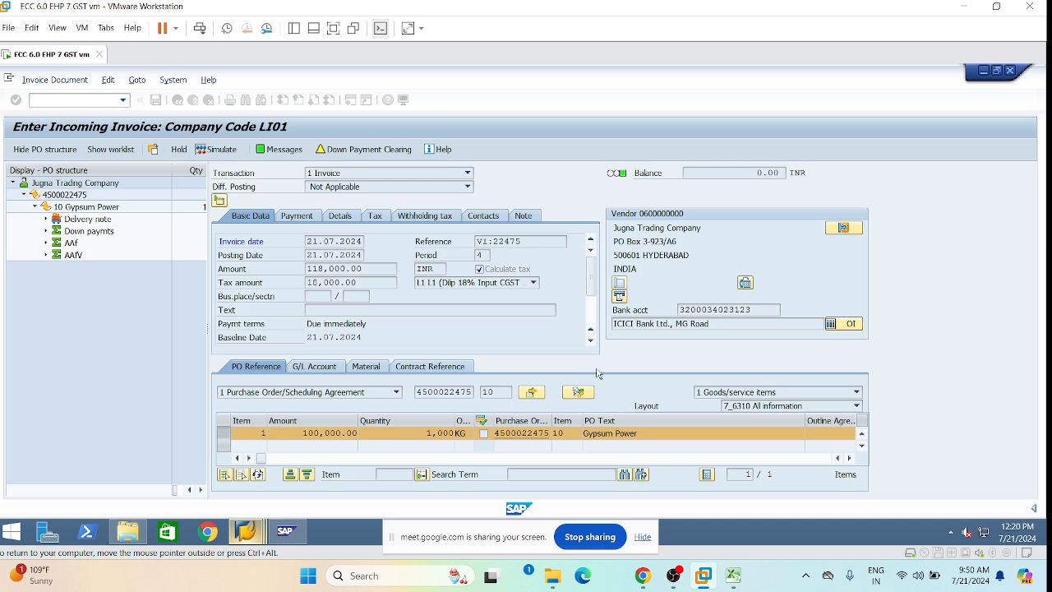
{"action": "left_click", "coordinate": [213, 153]}
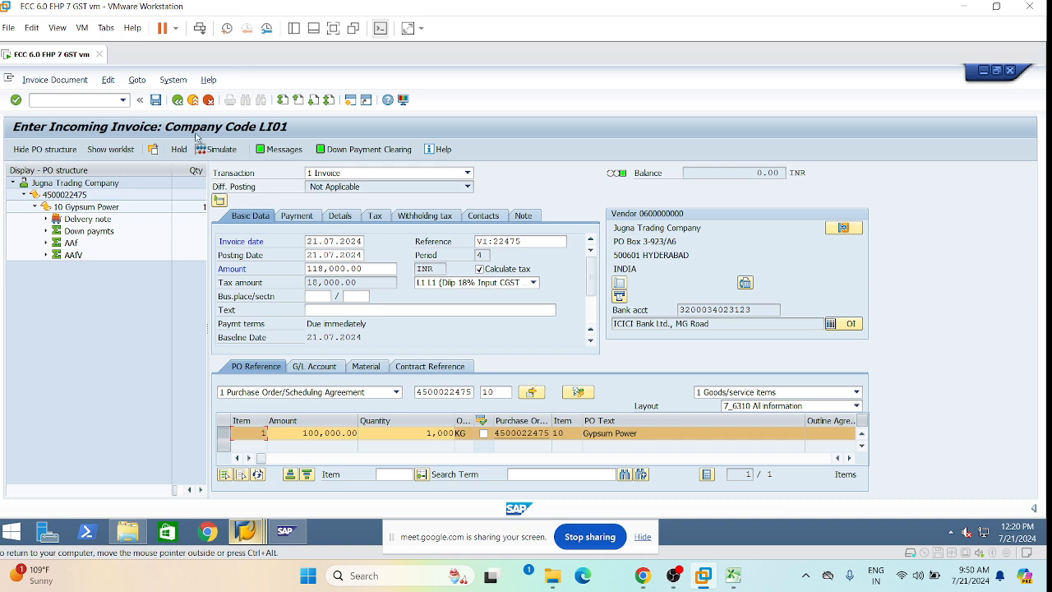
{"action": "left_click", "coordinate": [214, 154]}
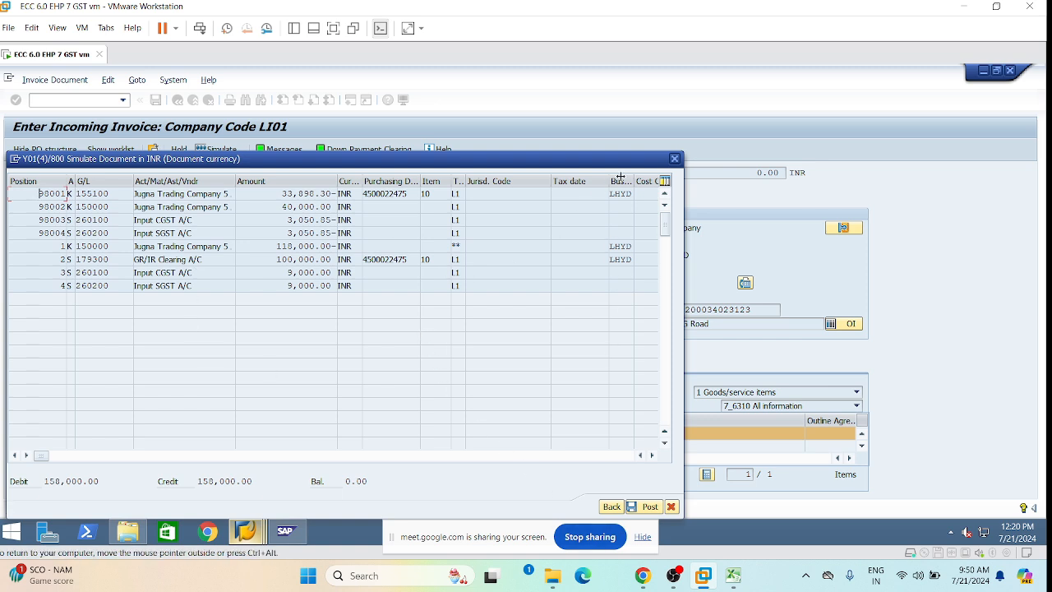
{"action": "left_click", "coordinate": [676, 159]}
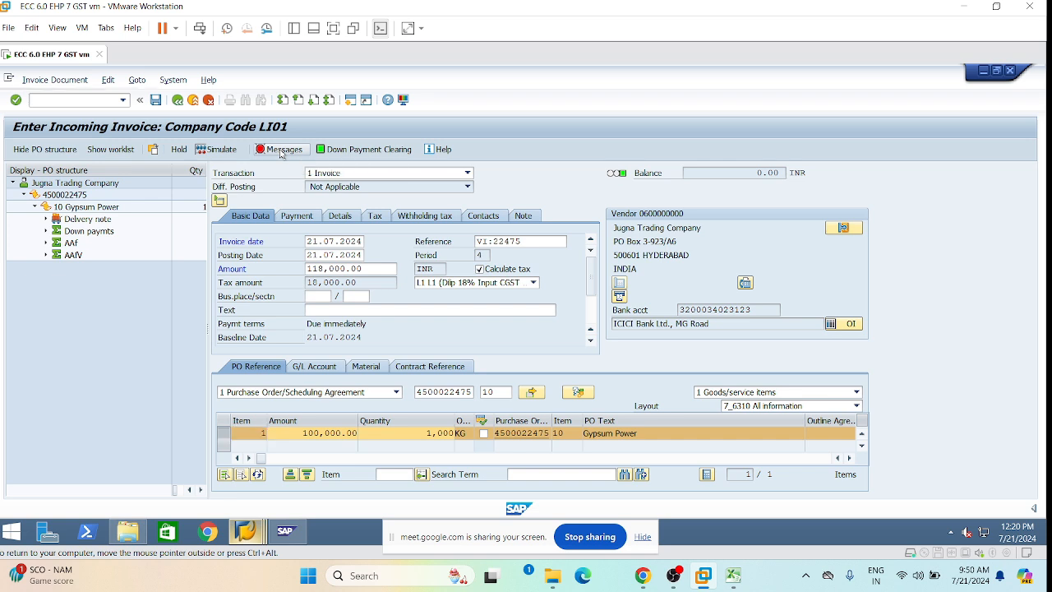
{"action": "left_click", "coordinate": [281, 151]}
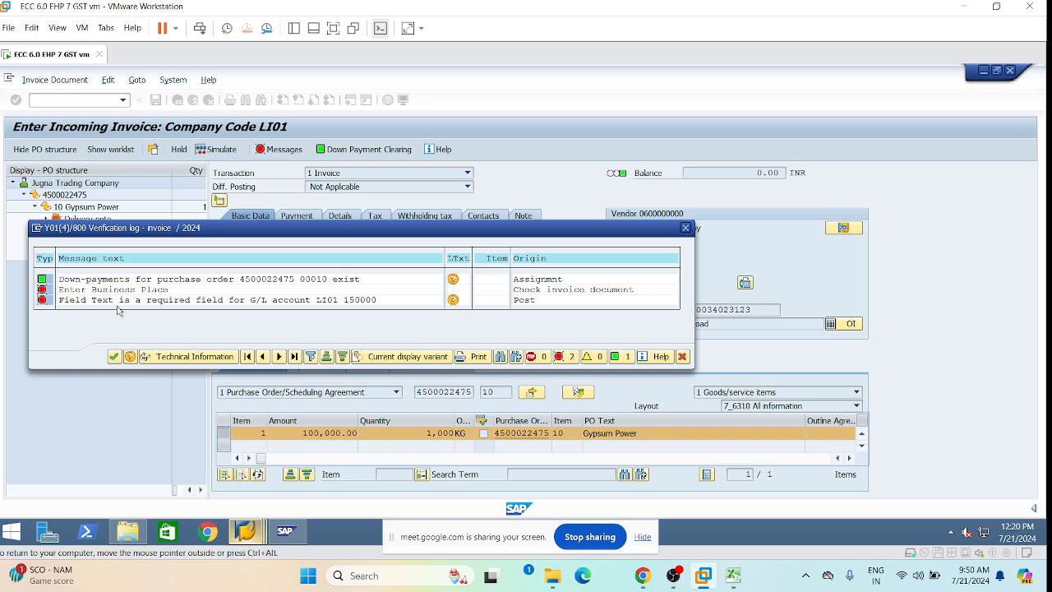
{"action": "left_click", "coordinate": [685, 231]}
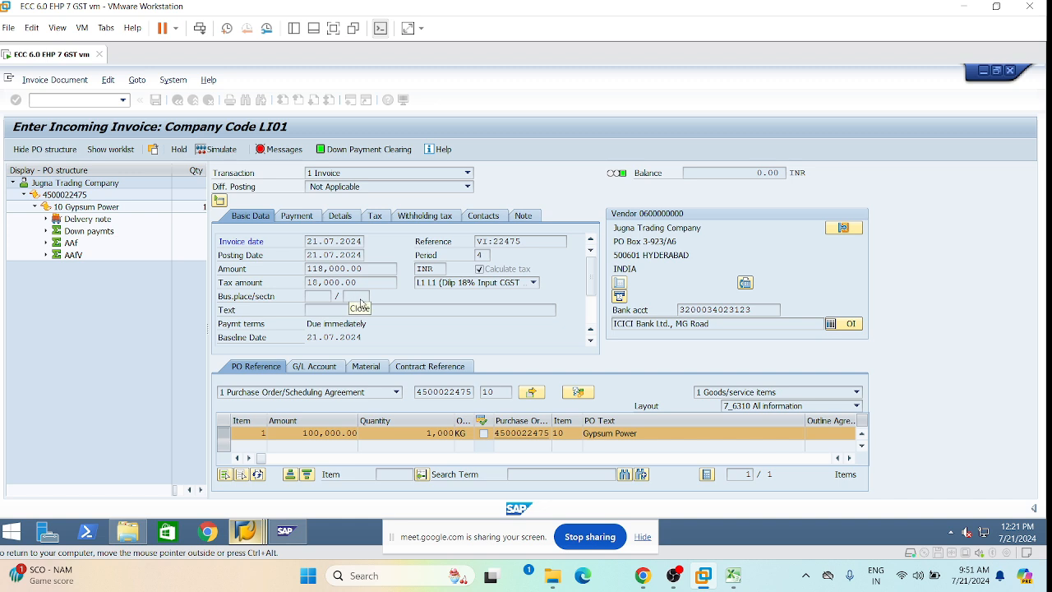
Enter TS01 as both the section code and business place.
{"action": "left_click", "coordinate": [263, 433]}
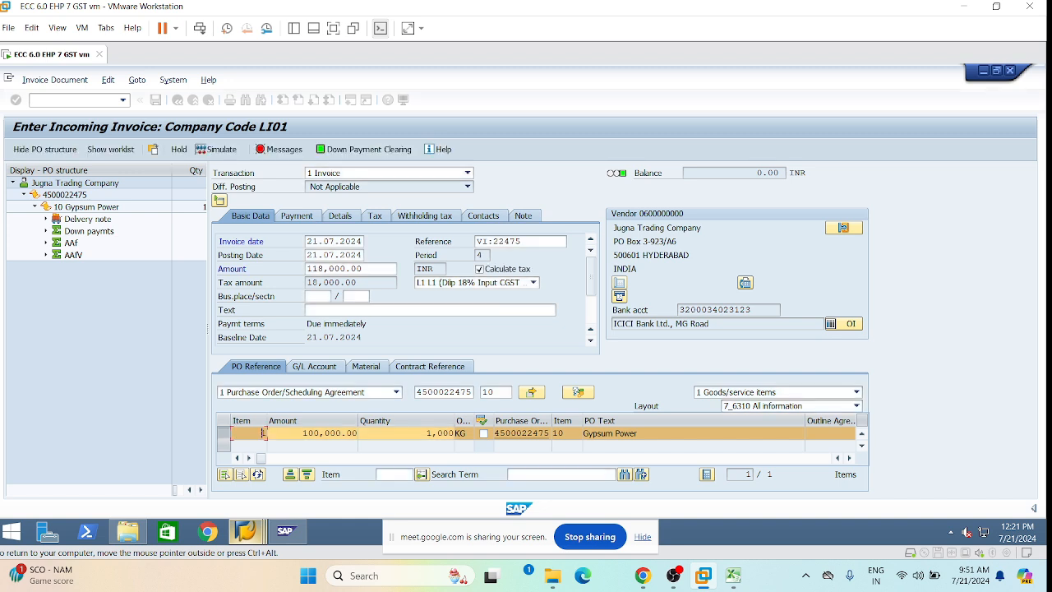
{"action": "left_click", "coordinate": [346, 296]}
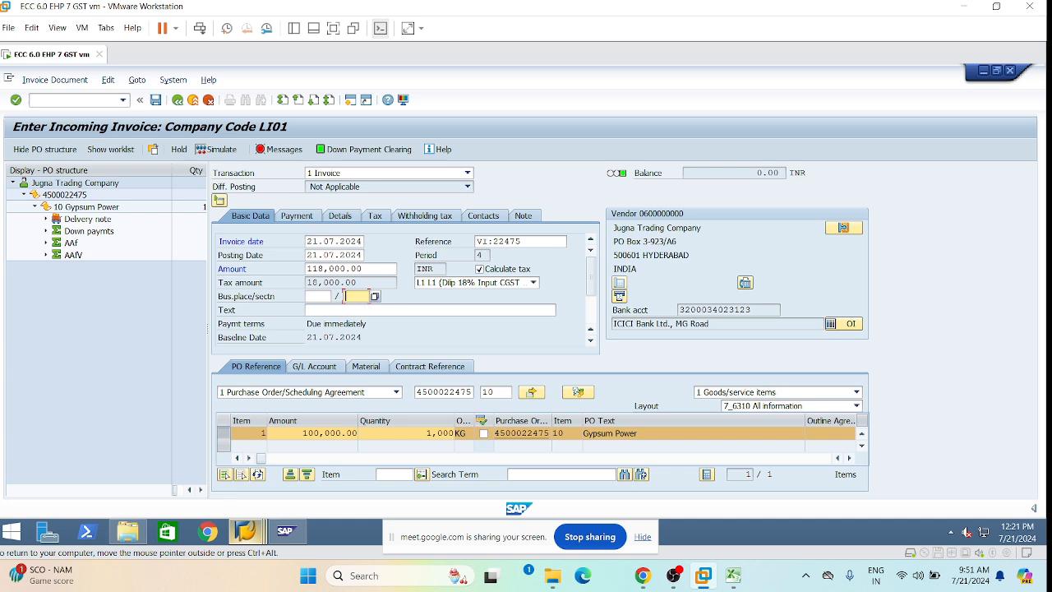
{"action": "type", "text": "TS0"}
{"action": "key", "text": "BackSpace"}
{"action": "type", "text": "1"}
{"action": "left_click", "coordinate": [318, 297]}
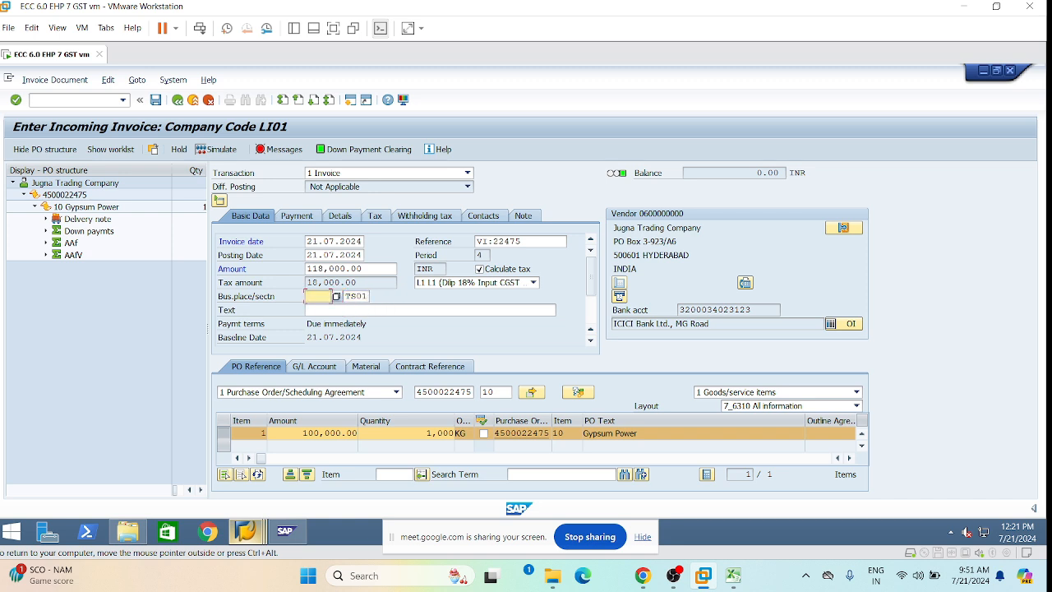
{"action": "type", "text": "TS01"}
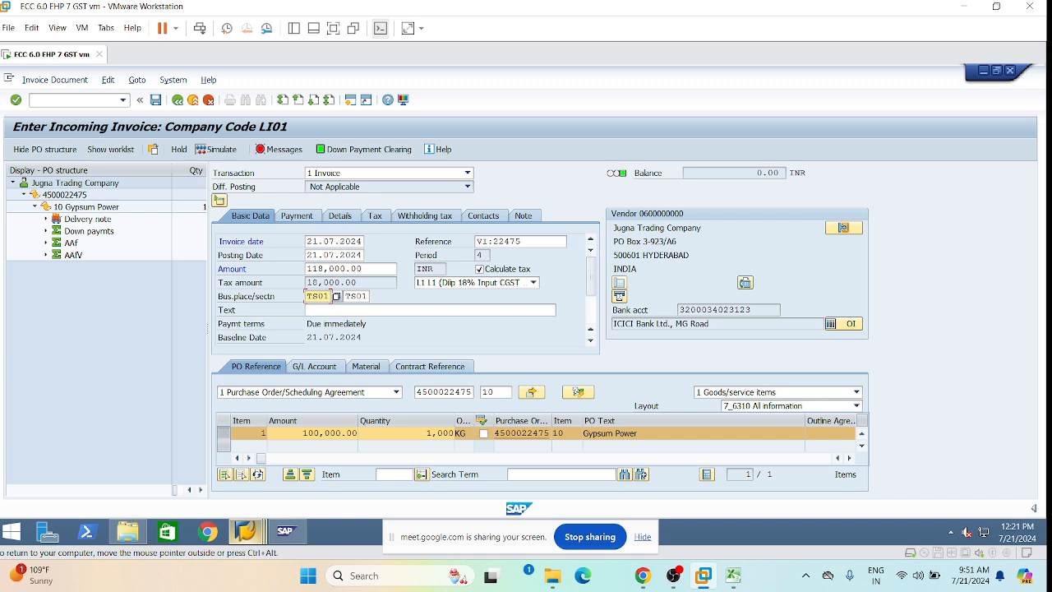
Add header text 'VI Post with GST' and simulate the 150,000.00 posting.
{"action": "left_click", "coordinate": [332, 310]}
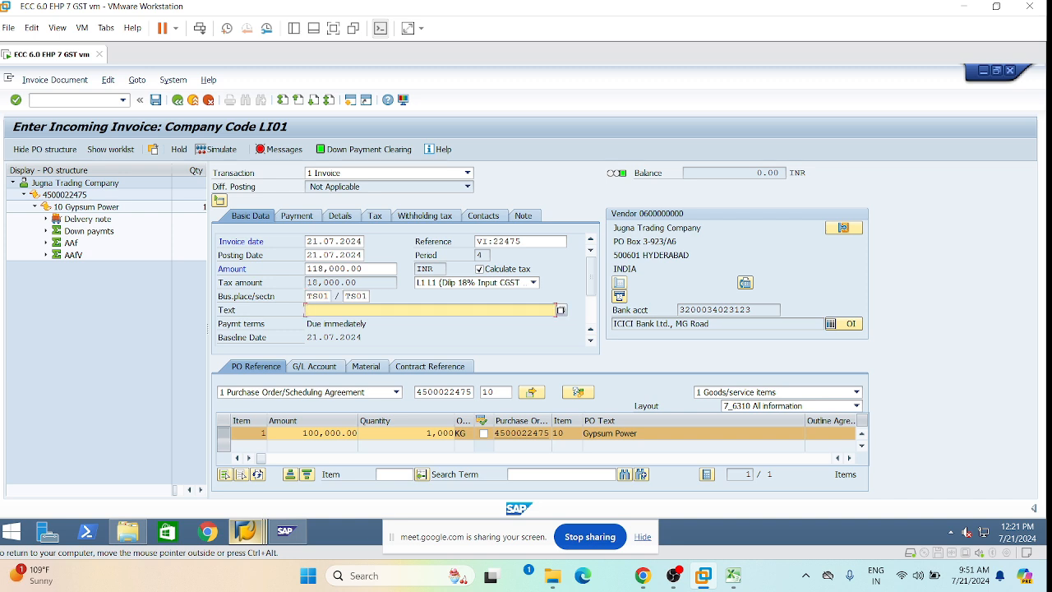
{"action": "type", "text": "VI Post with GST"}
{"action": "key", "text": "Return"}
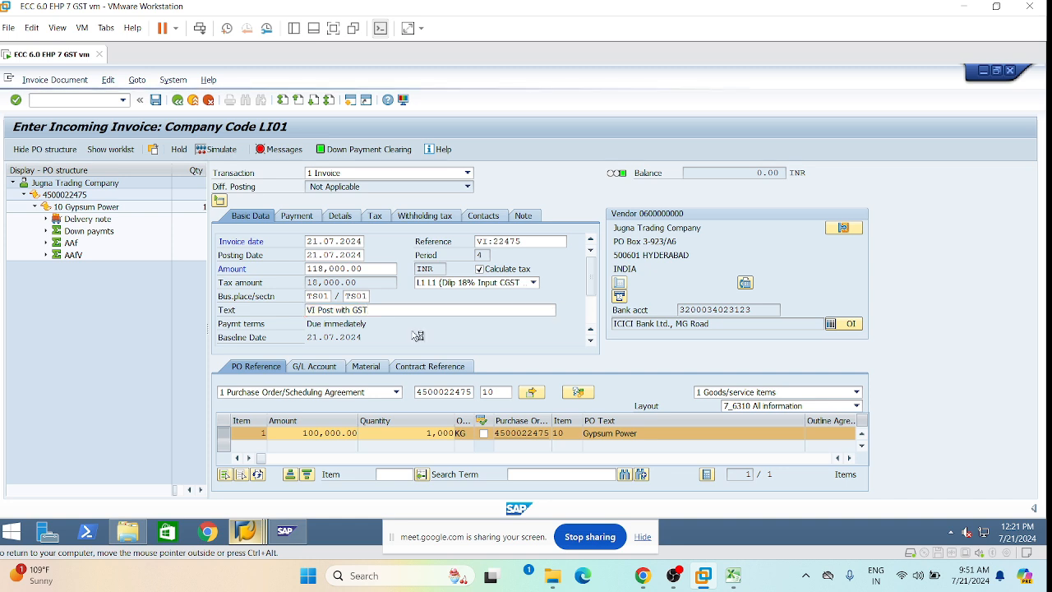
{"action": "left_click", "coordinate": [226, 150]}
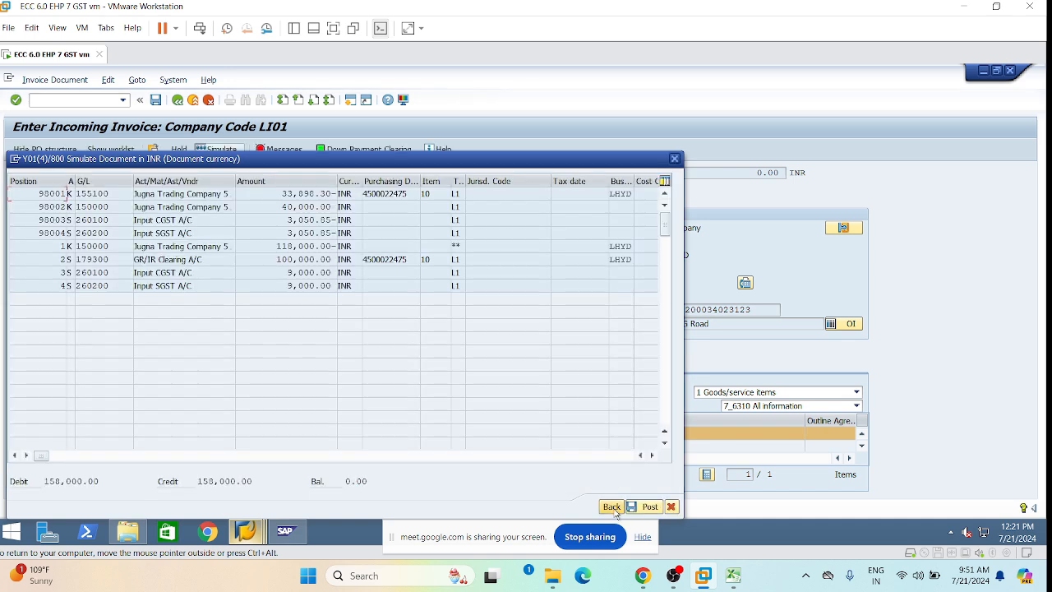
{"action": "left_click", "coordinate": [616, 510]}
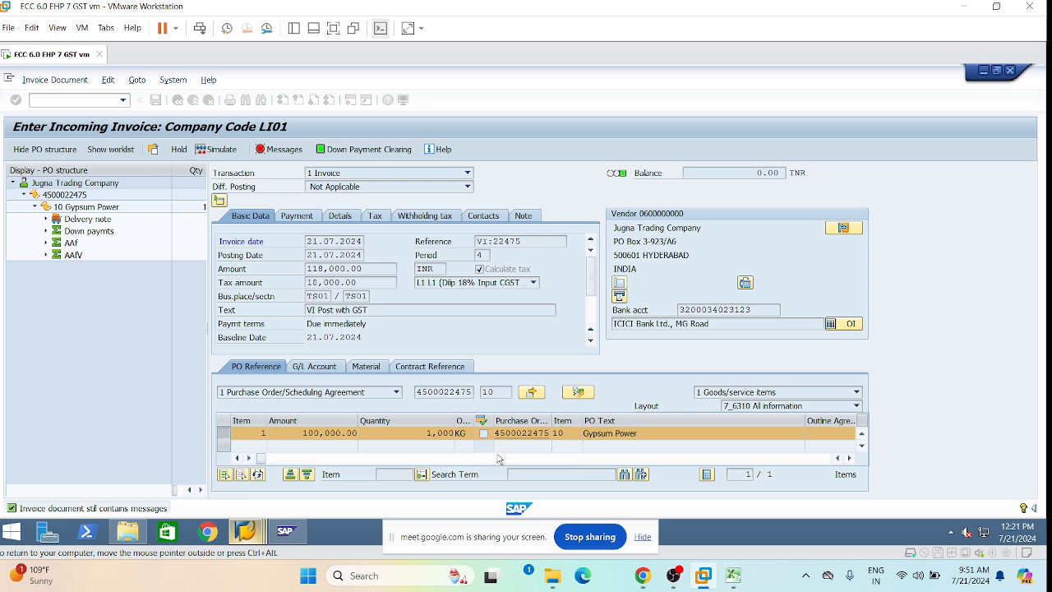
{"action": "left_click", "coordinate": [281, 153]}
{"action": "left_click", "coordinate": [282, 153]}
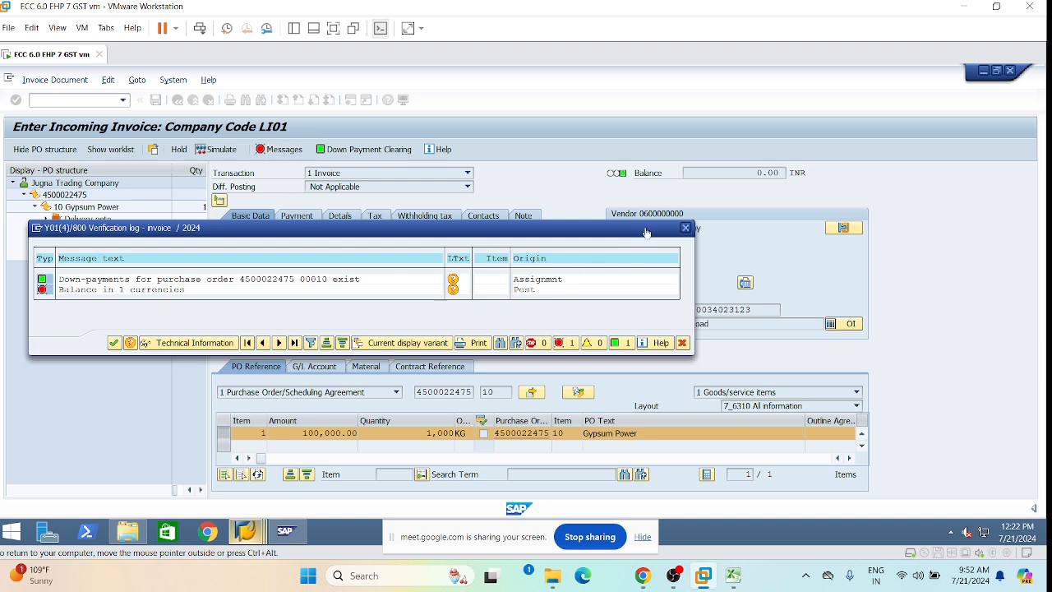
{"action": "mouse_move", "coordinate": [285, 531]}
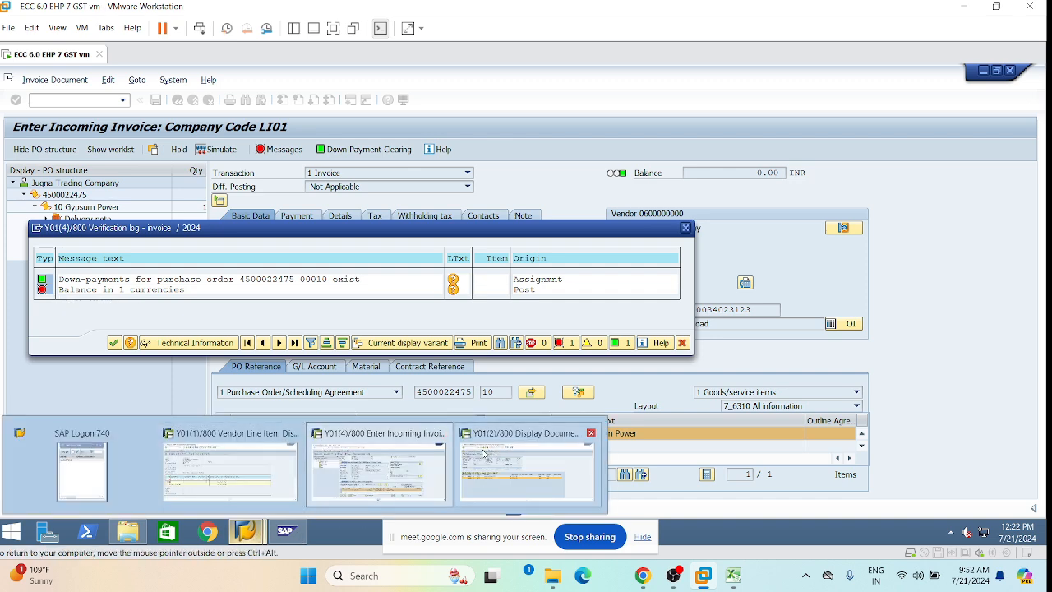
{"action": "left_click", "coordinate": [527, 479]}
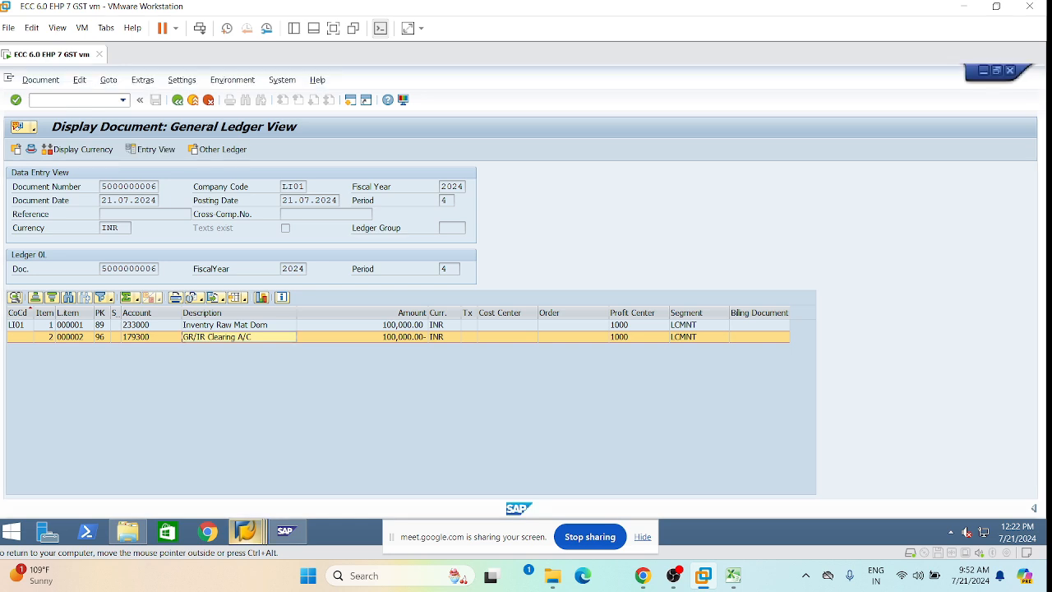
Open the OB09 exchange-rate-difference account table for chart of accounts LOCA.
{"action": "type", "text": "/nob09"}
{"action": "key", "text": "Return"}
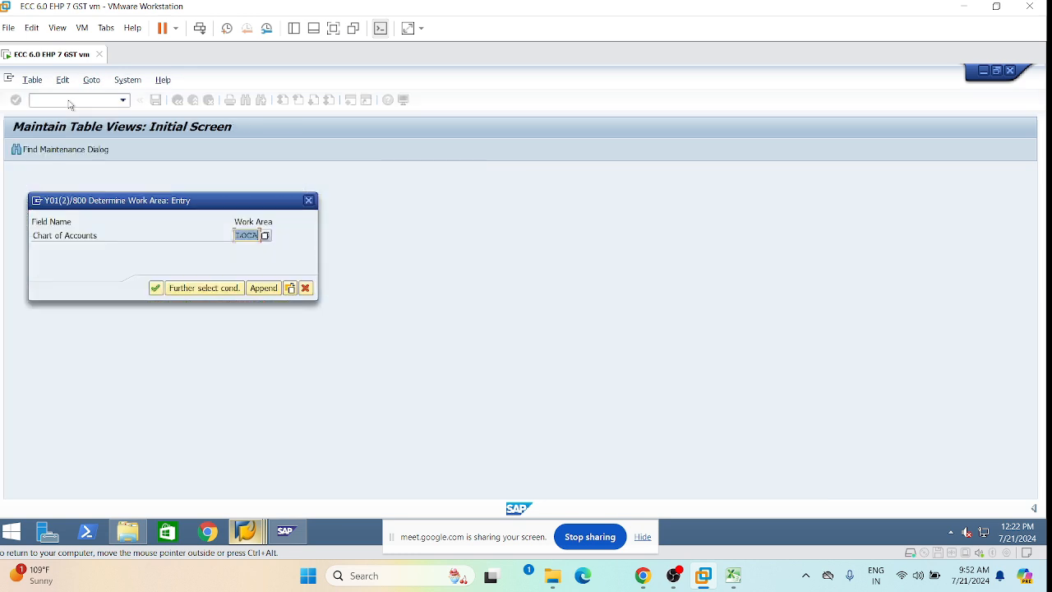
{"action": "key", "text": "Return"}
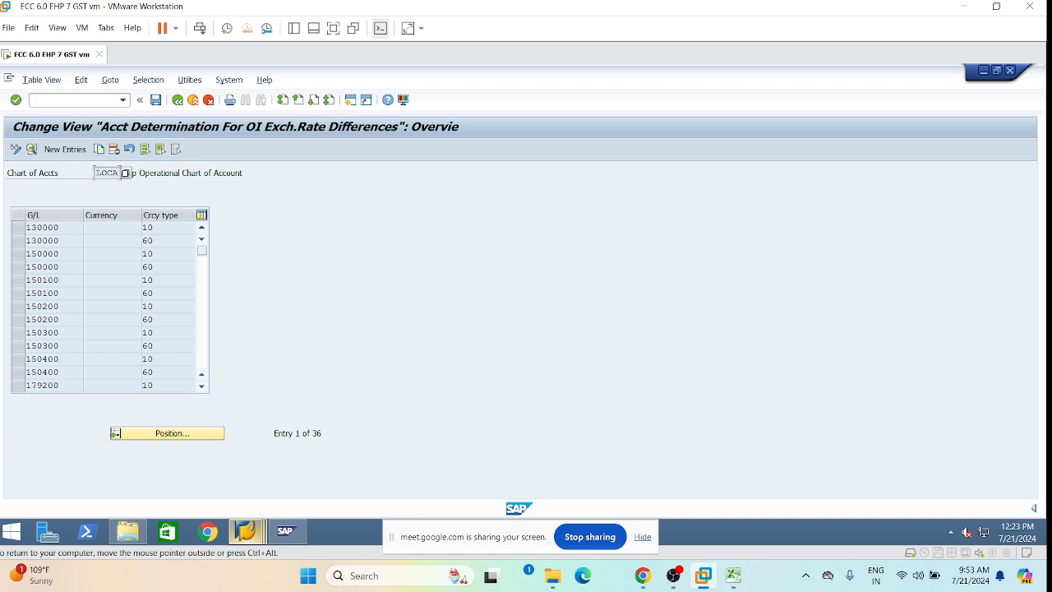
Copy both G/L 150000 exchange-rate-difference entries as new entries for account 155100.
{"action": "left_click", "coordinate": [18, 256]}
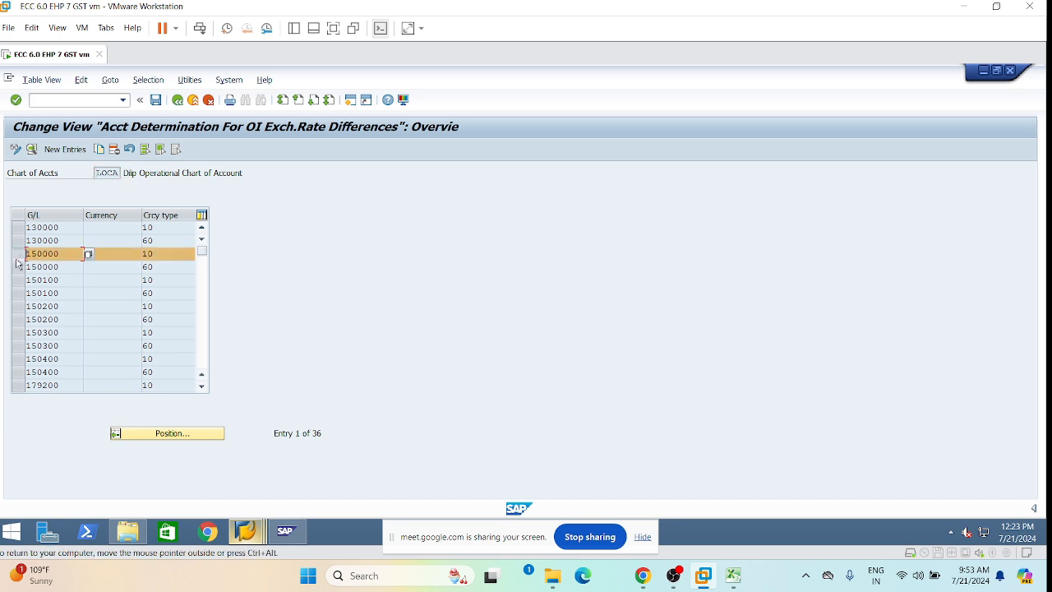
{"action": "left_click", "coordinate": [18, 266]}
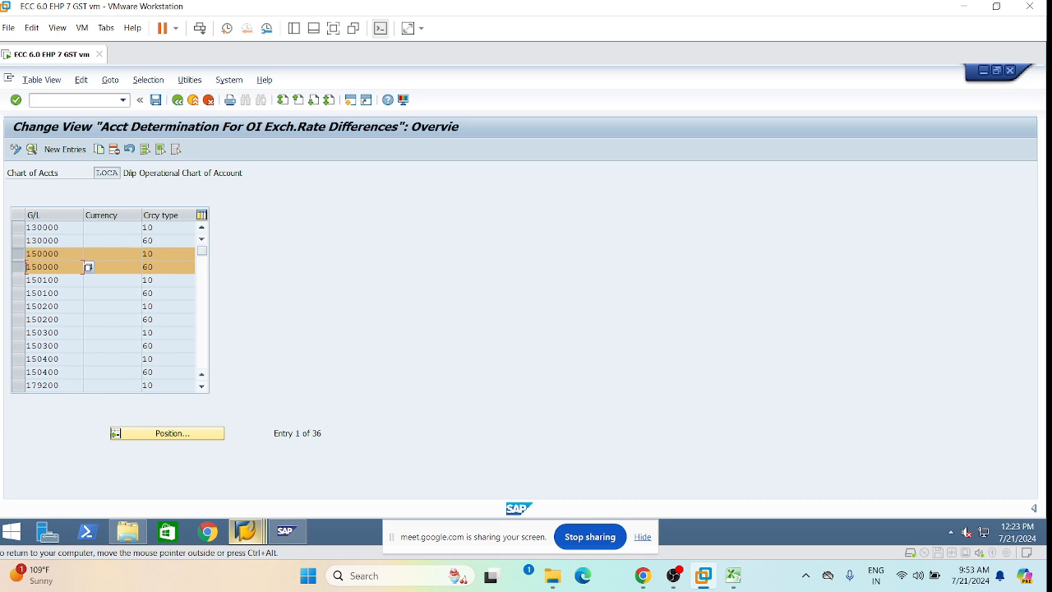
{"action": "left_click", "coordinate": [100, 152]}
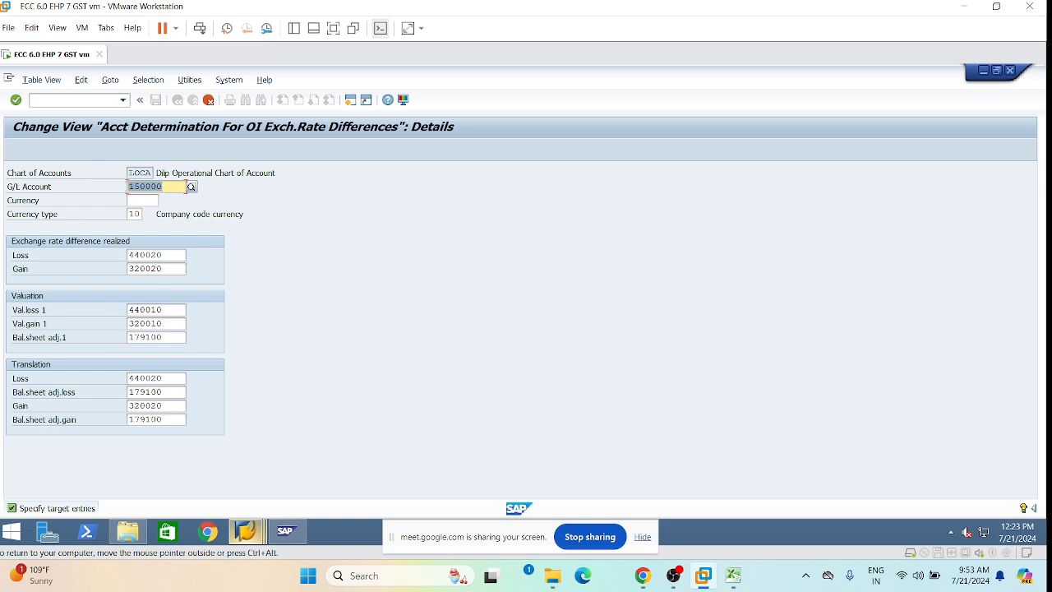
{"action": "left_click", "coordinate": [138, 186]}
{"action": "type", "text": "51"}
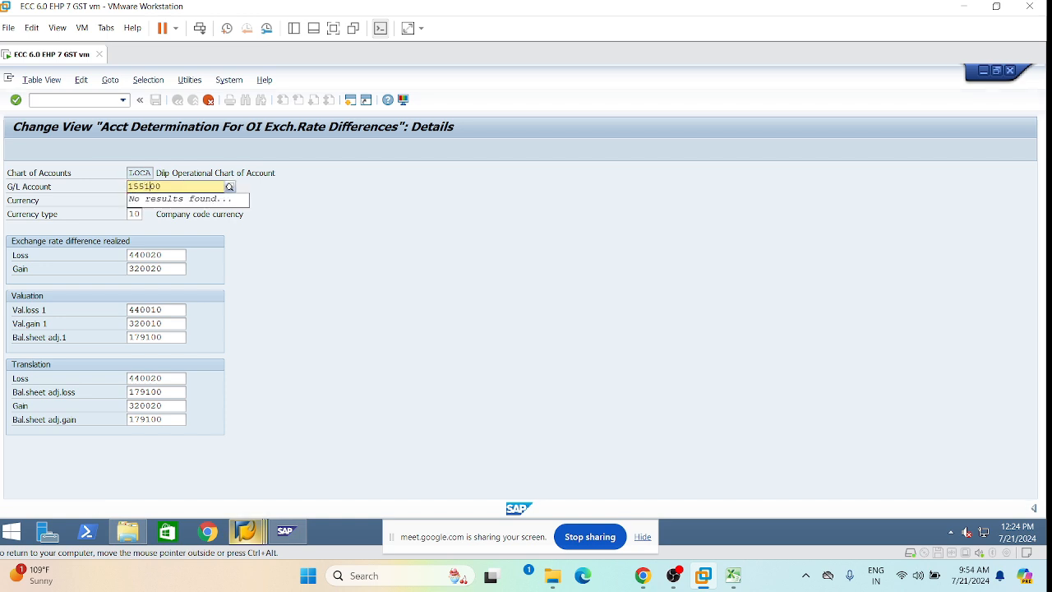
{"action": "key", "text": "Return"}
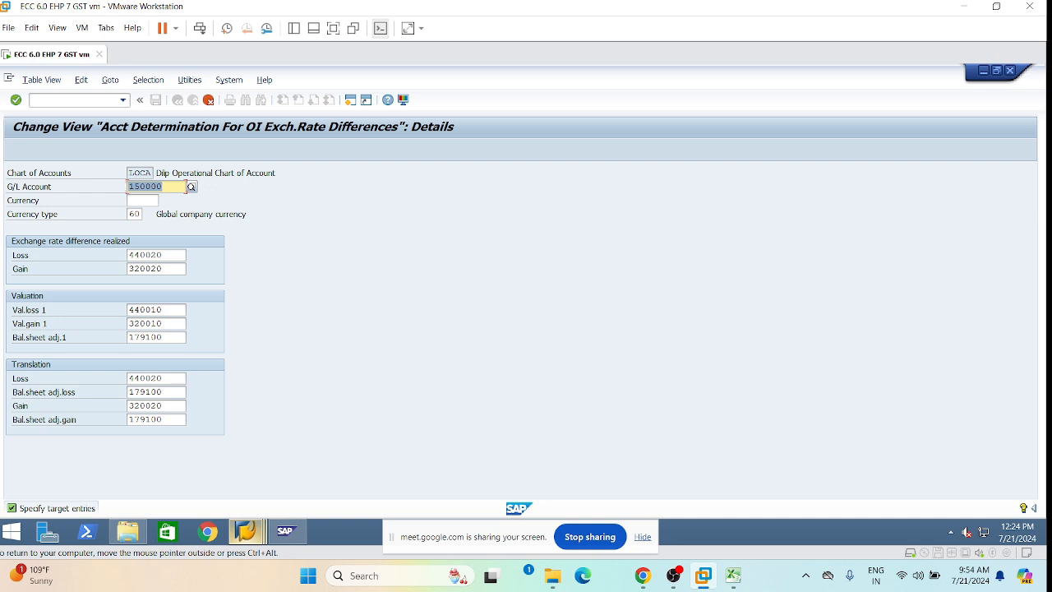
{"action": "left_click", "coordinate": [141, 187]}
{"action": "type", "text": "51"}
{"action": "key", "text": "Return"}
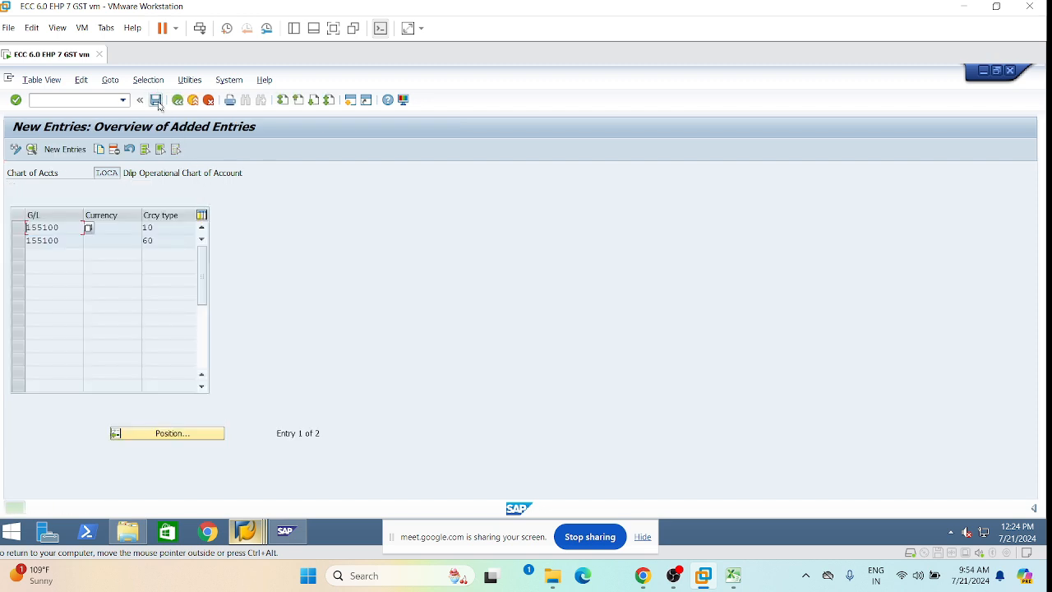
Copy the 155100 entries to accounts 260100 and 260200 and save.
{"action": "left_click", "coordinate": [19, 227]}
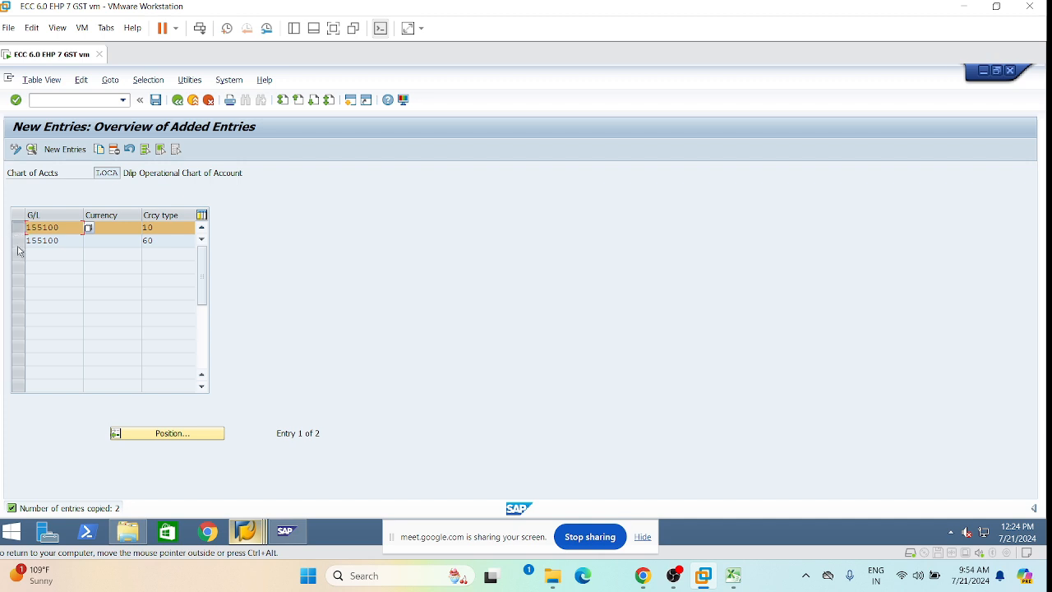
{"action": "left_click", "coordinate": [18, 244]}
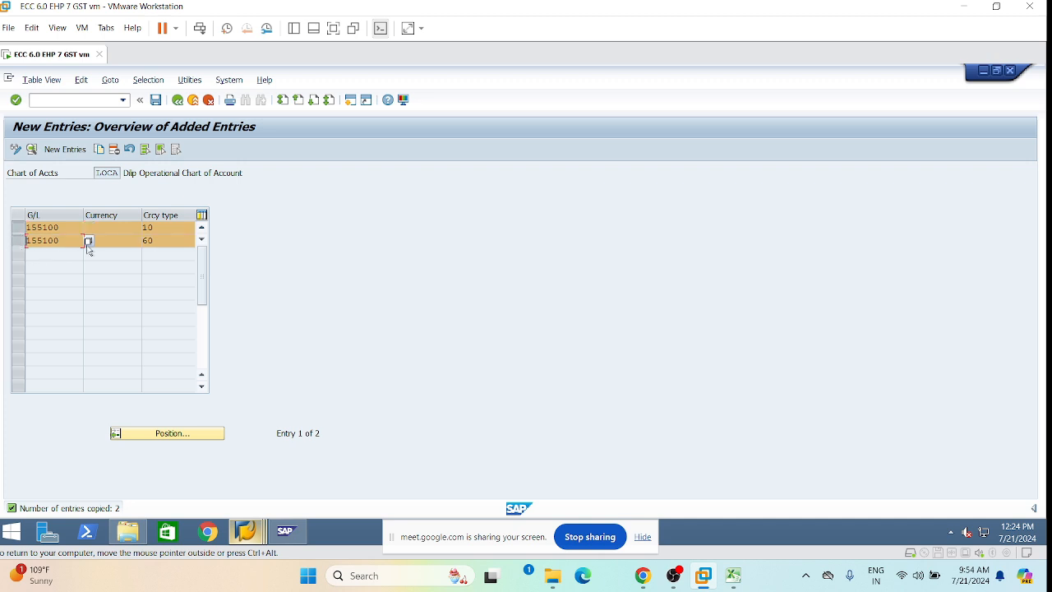
{"action": "left_click", "coordinate": [99, 153]}
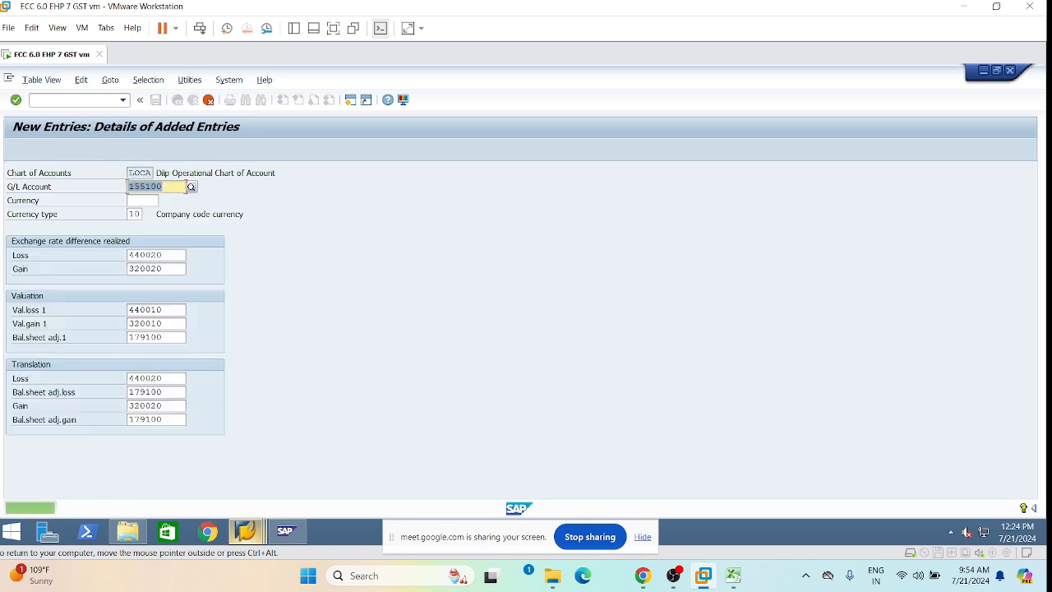
{"action": "type", "text": "26"}
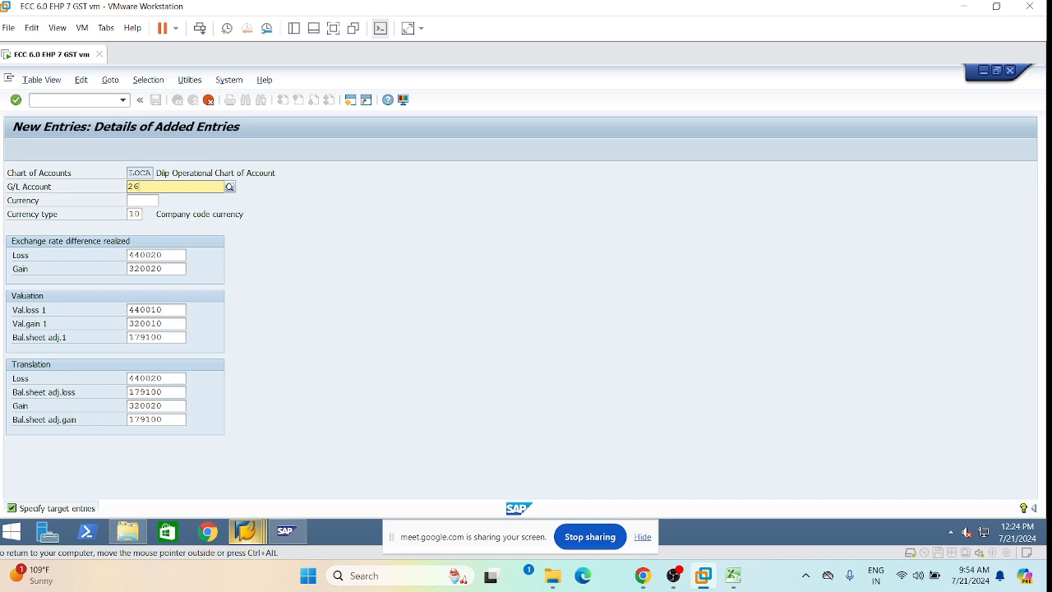
{"action": "type", "text": "0100"}
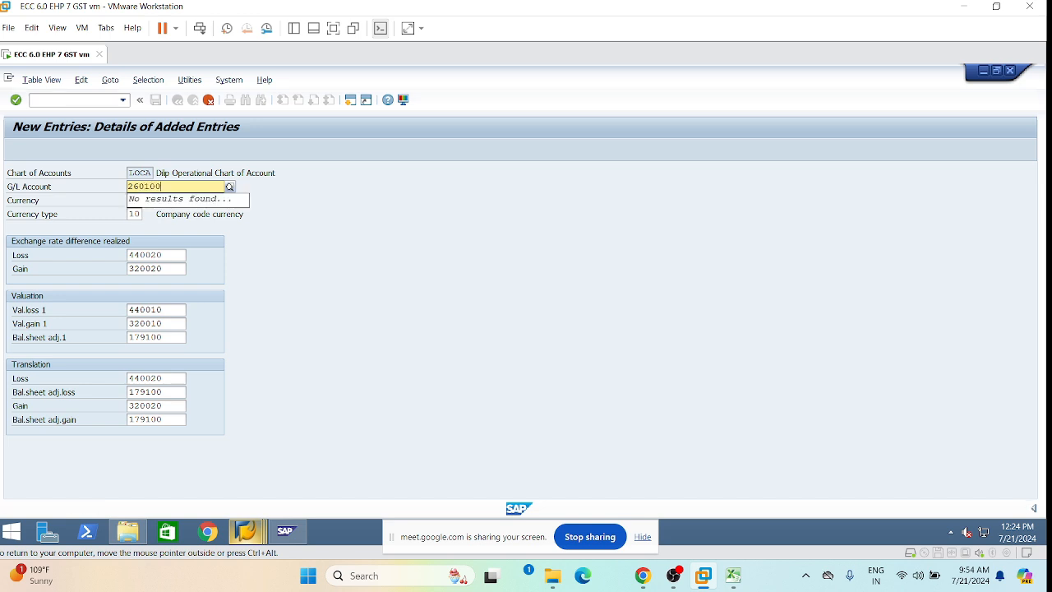
{"action": "key", "text": "Return"}
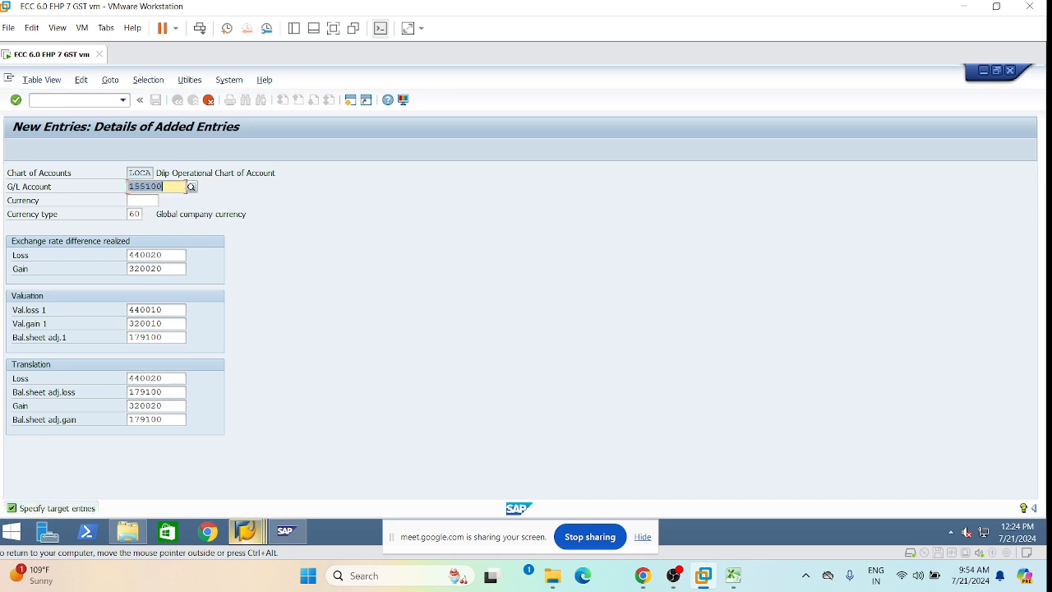
{"action": "type", "text": "260200"}
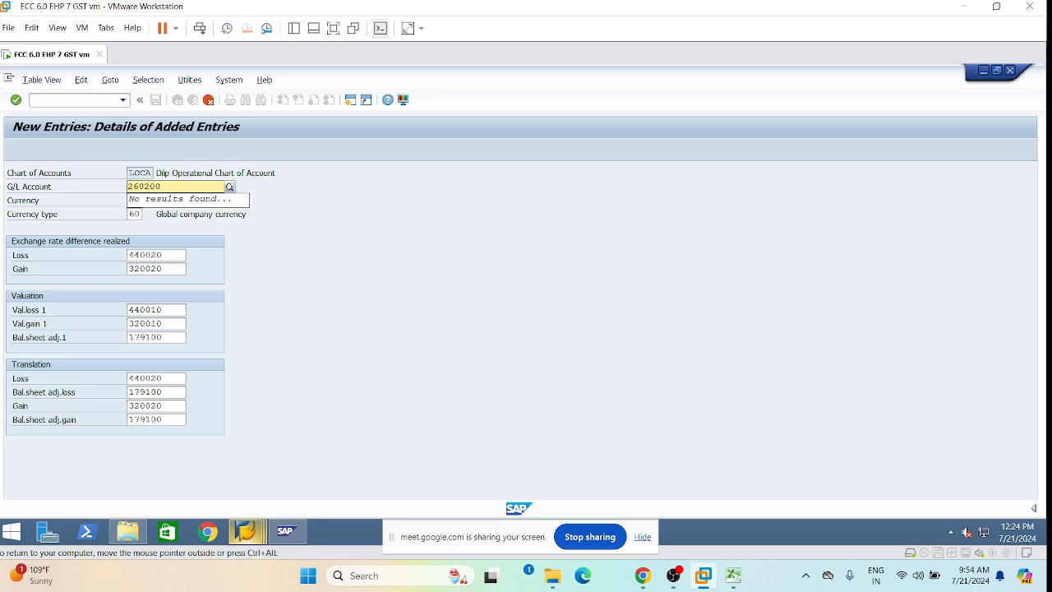
{"action": "key", "text": "Return"}
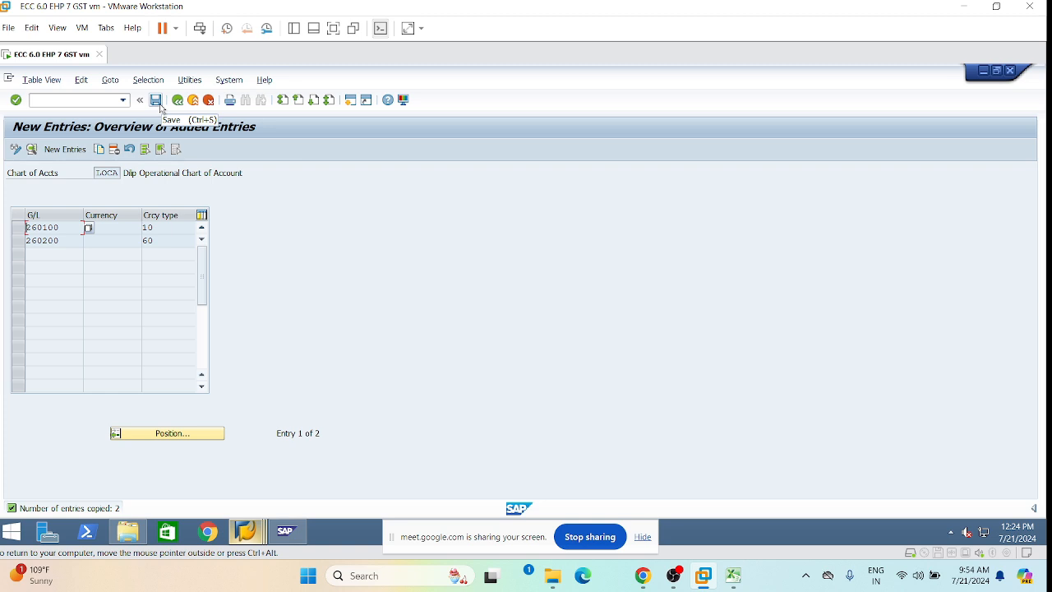
{"action": "left_click", "coordinate": [161, 107]}
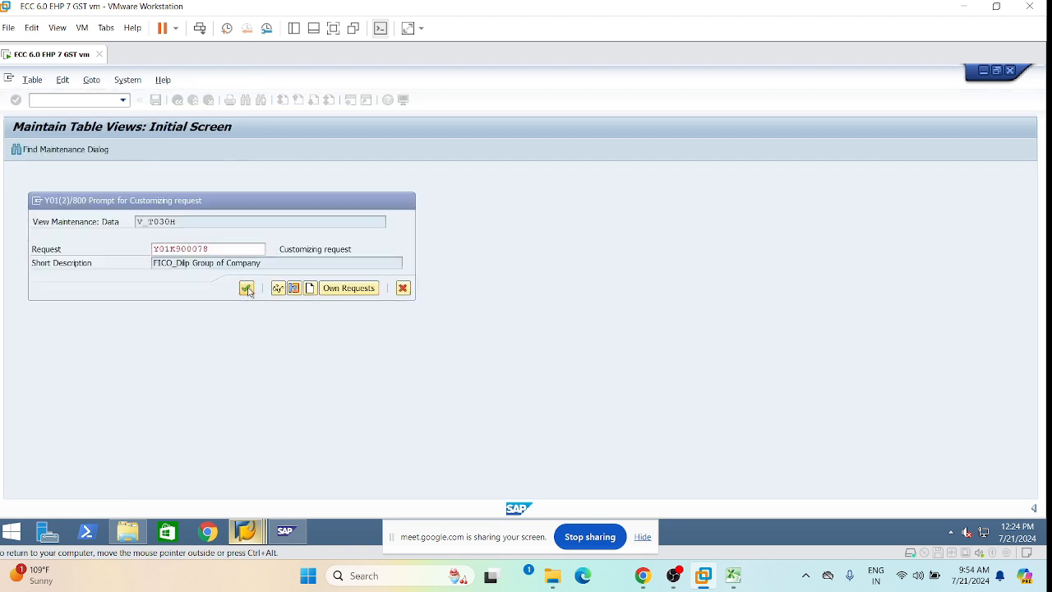
Confirm the customizing request, then re-simulate the invoice postings and return.
{"action": "left_click", "coordinate": [246, 287]}
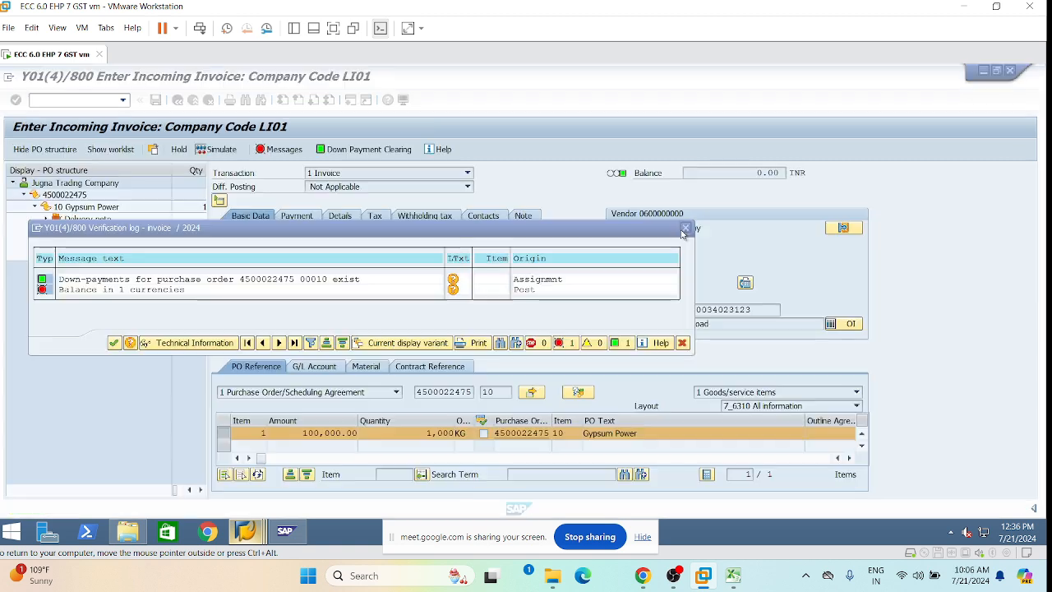
{"action": "left_click", "coordinate": [114, 342]}
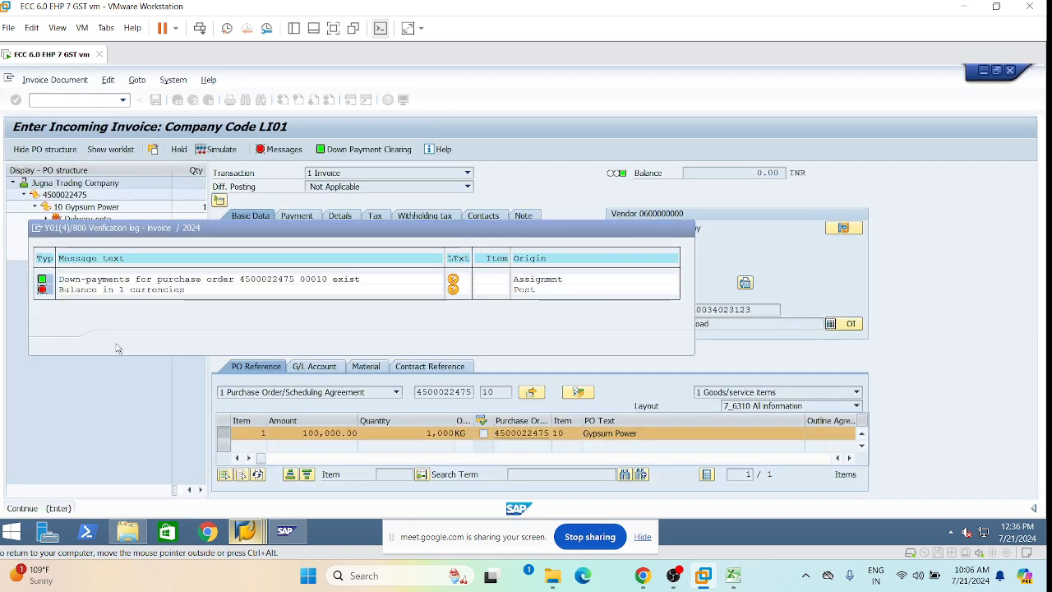
{"action": "left_click", "coordinate": [216, 153]}
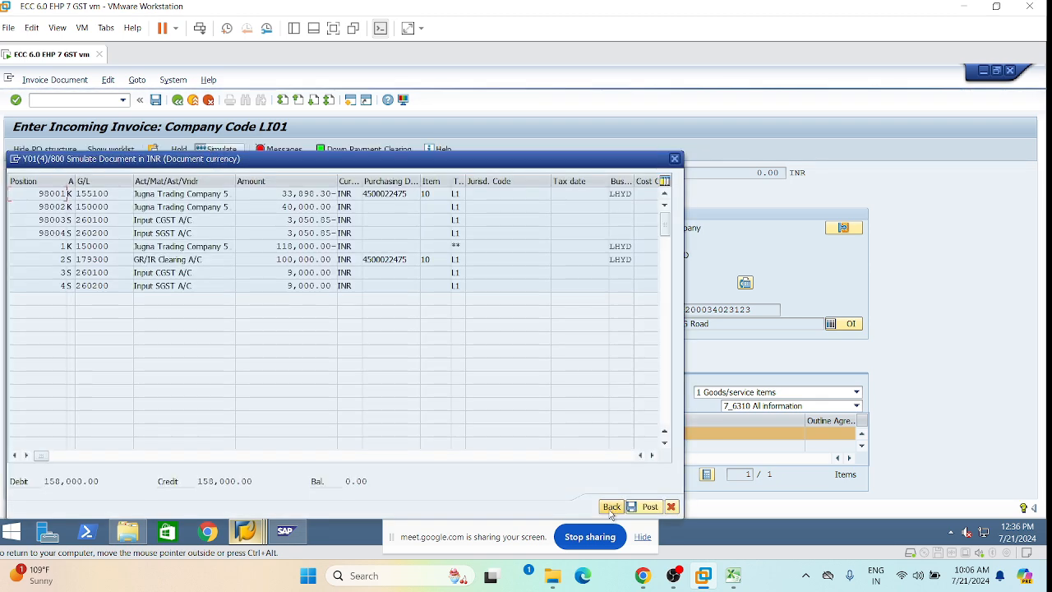
{"action": "left_click", "coordinate": [611, 506]}
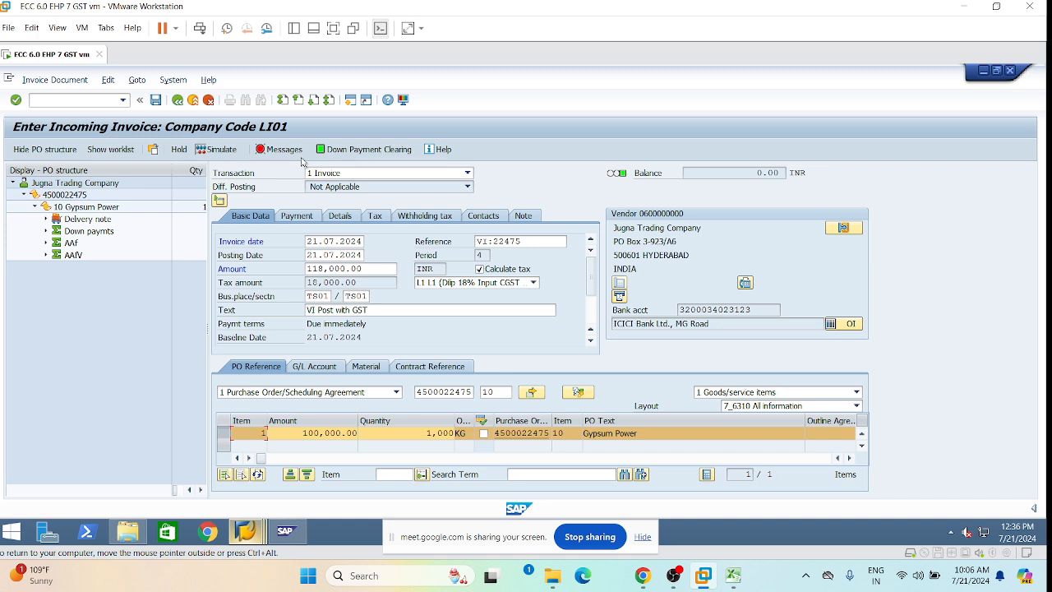
Review and close the invoice's verification log again.
{"action": "left_click", "coordinate": [278, 152]}
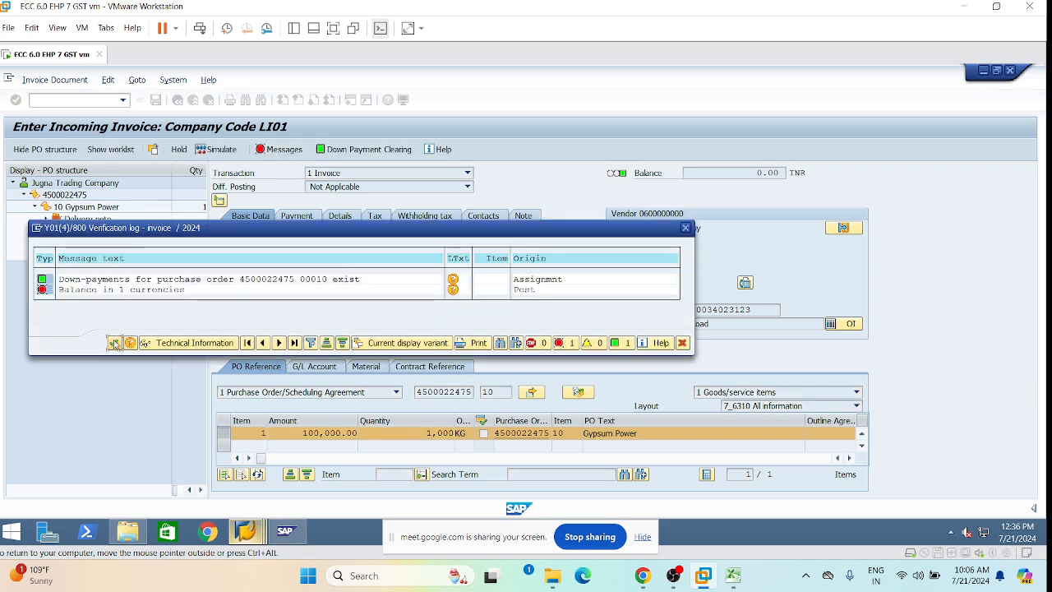
{"action": "left_click", "coordinate": [115, 343]}
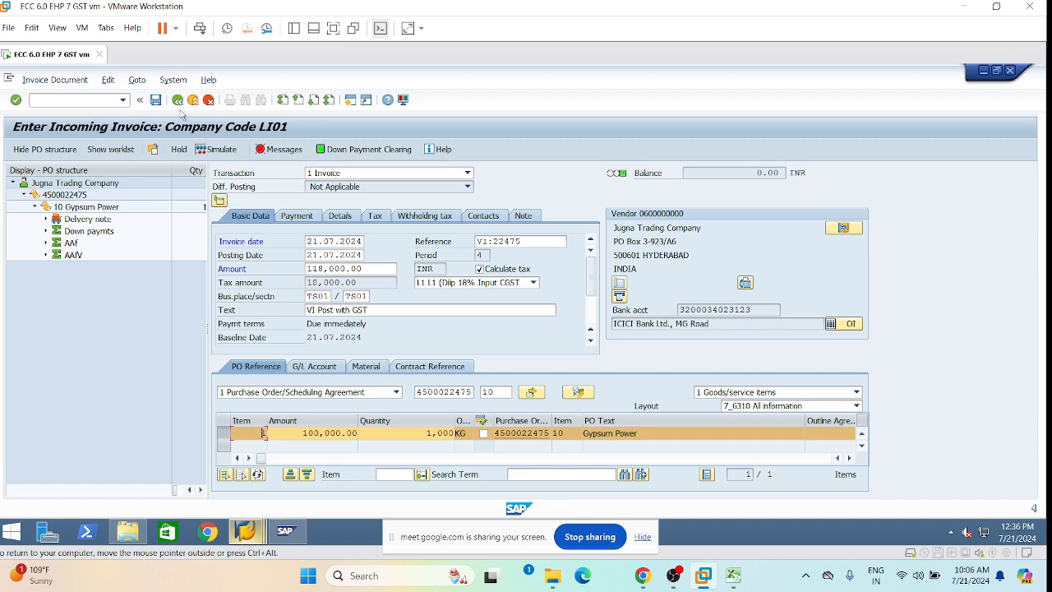
{"action": "left_click", "coordinate": [122, 100]}
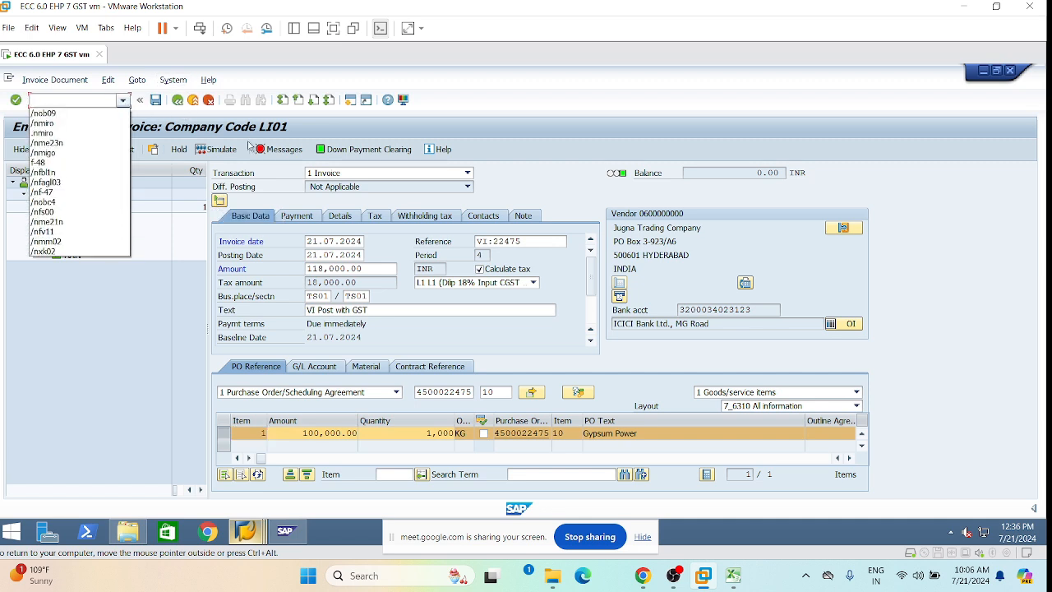
Restart MIRO with invoice date 21.07.2024, the vendor reference, and section and business place TS01.
{"action": "left_click", "coordinate": [58, 123]}
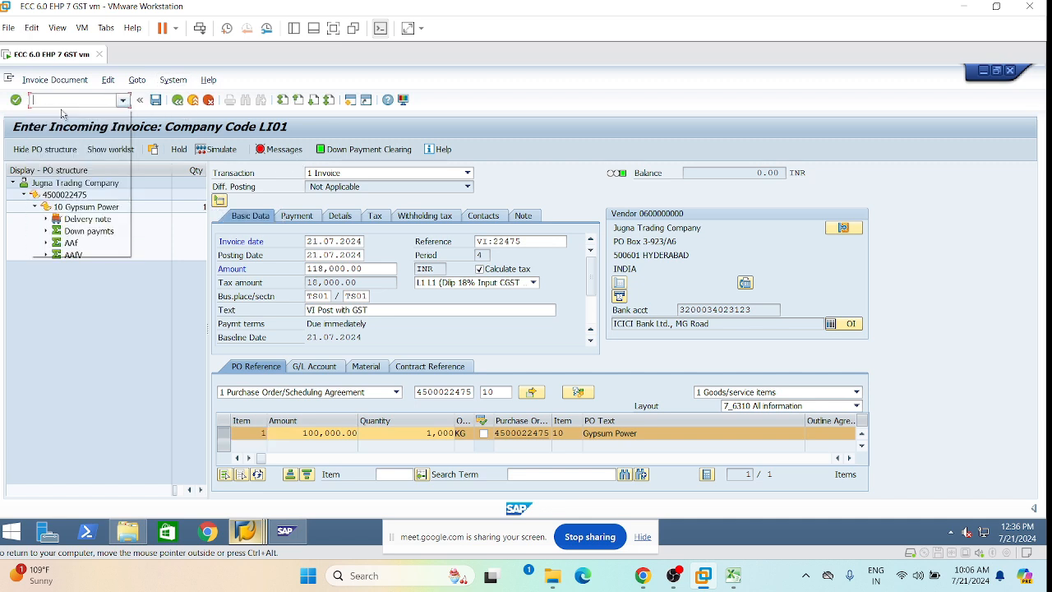
{"action": "key", "text": "Return"}
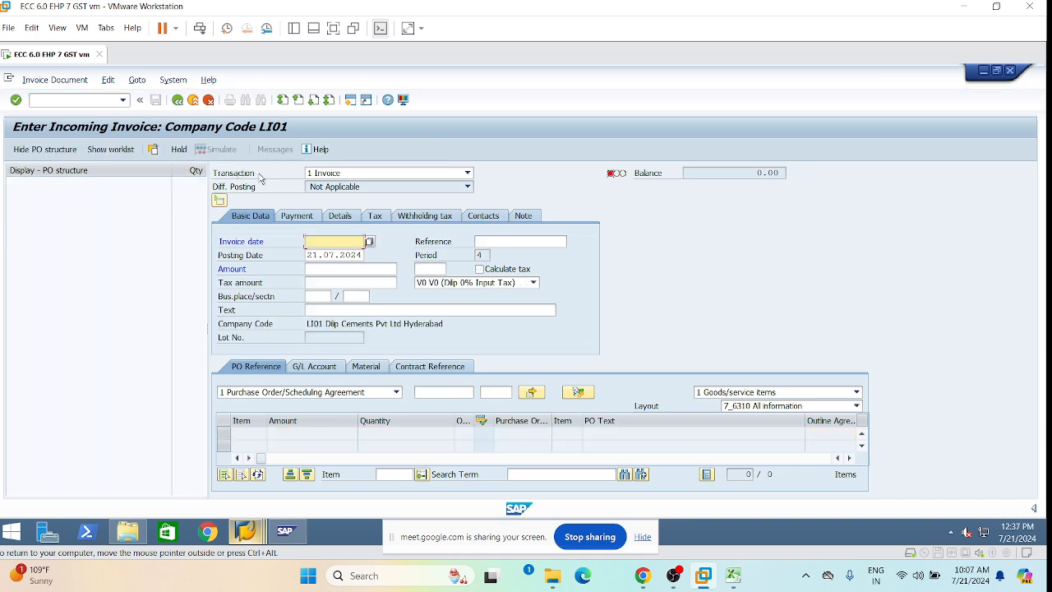
{"action": "left_click", "coordinate": [333, 241]}
{"action": "left_click", "coordinate": [331, 255]}
{"action": "left_click", "coordinate": [509, 243]}
{"action": "left_click", "coordinate": [501, 255]}
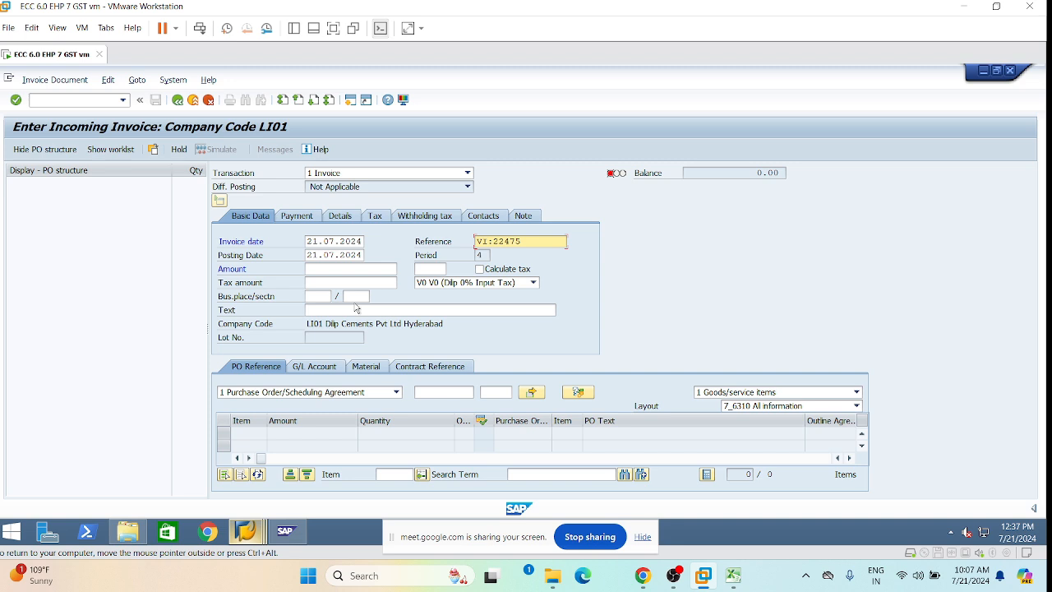
{"action": "left_click", "coordinate": [356, 297]}
{"action": "left_click", "coordinate": [358, 312]}
{"action": "left_click", "coordinate": [313, 296]}
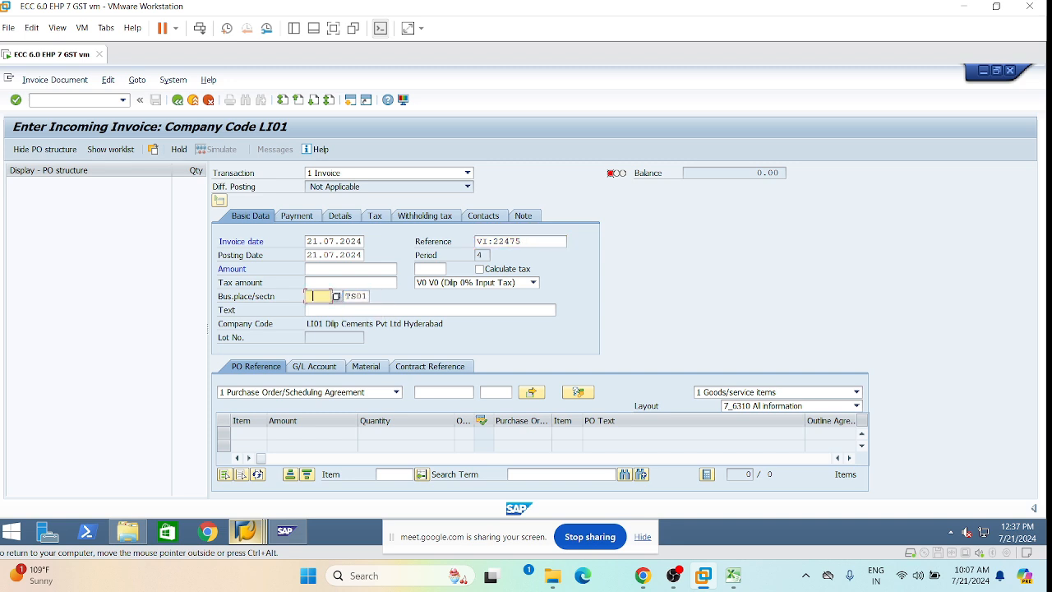
{"action": "left_click", "coordinate": [318, 308]}
{"action": "left_click", "coordinate": [439, 397]}
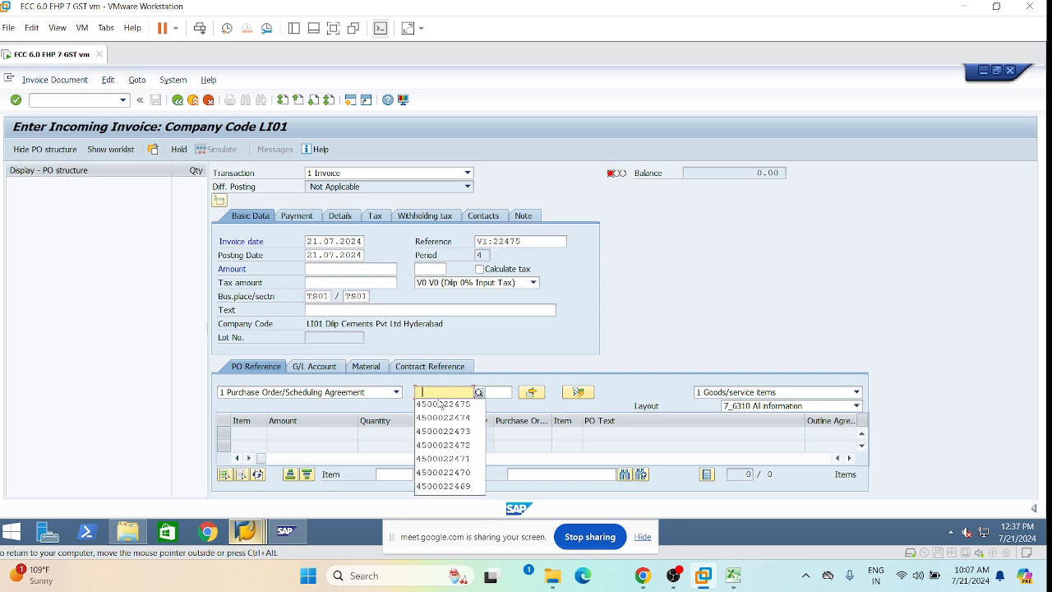
{"action": "left_click", "coordinate": [444, 406]}
{"action": "left_click", "coordinate": [501, 405]}
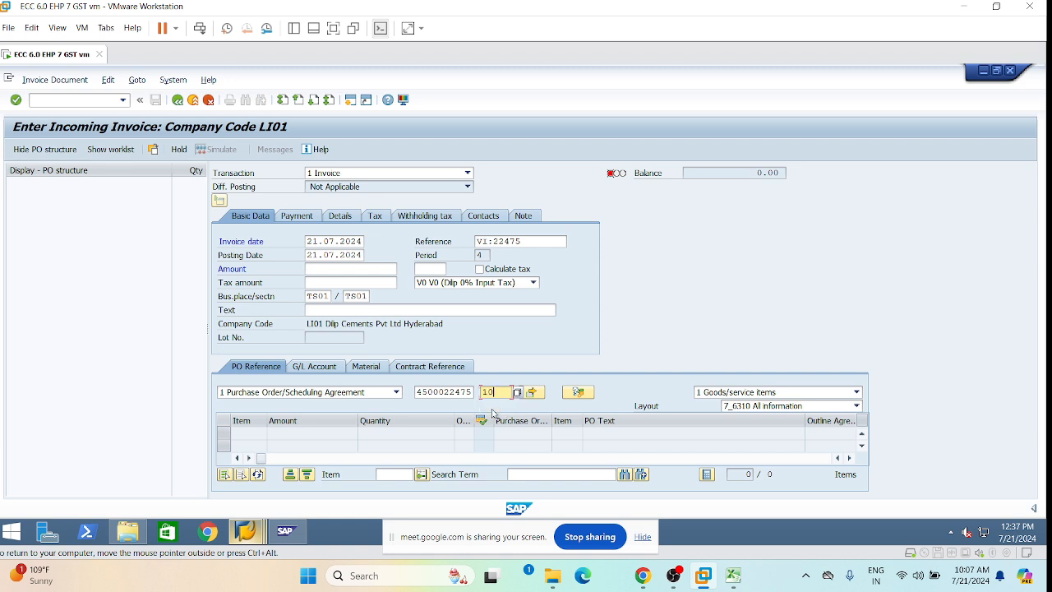
{"action": "key", "text": "Return"}
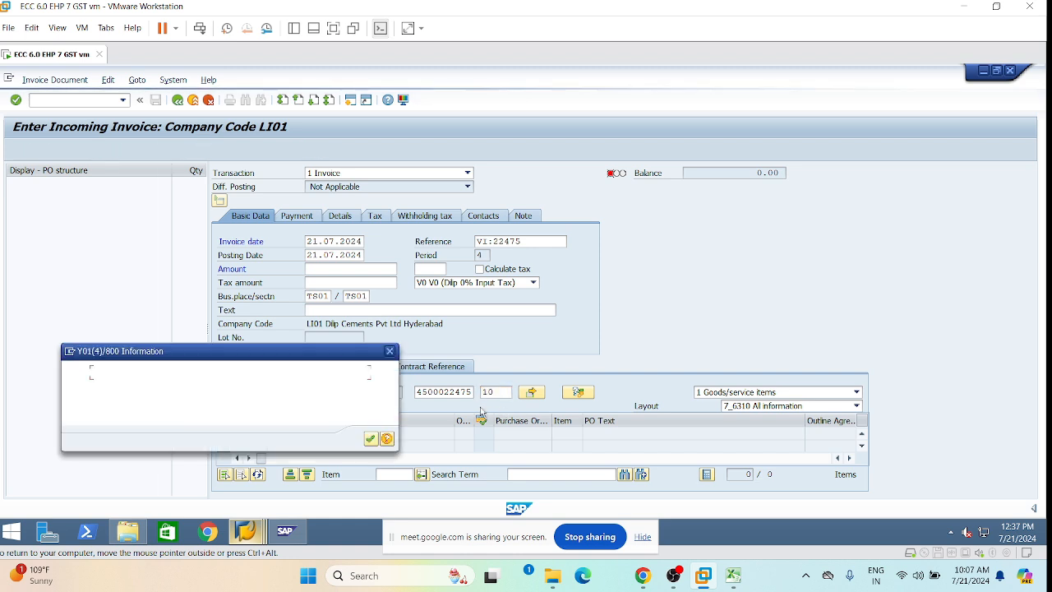
{"action": "left_click", "coordinate": [386, 438]}
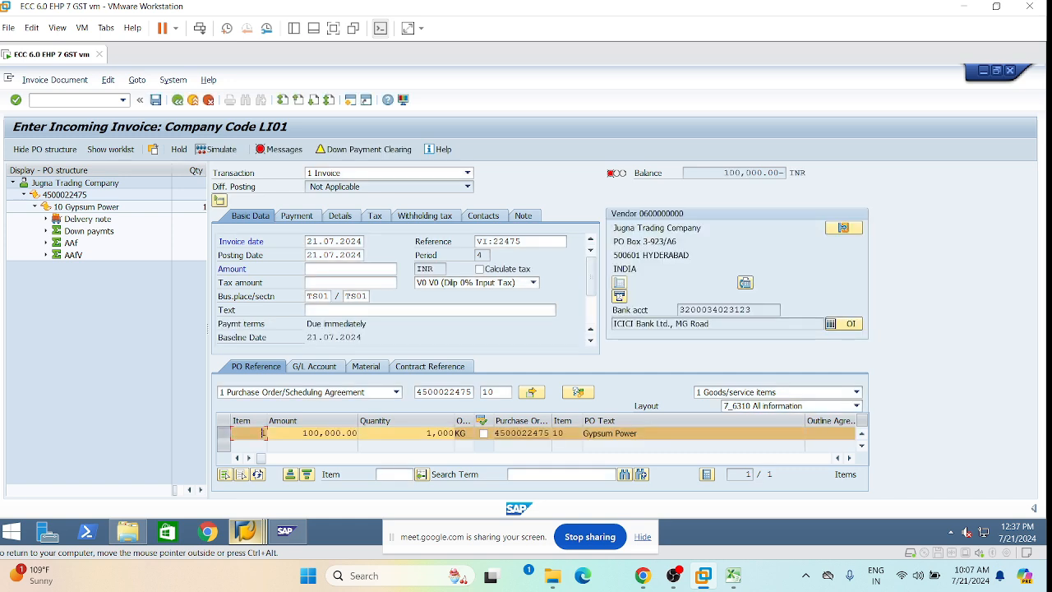
Apply tax code L1 with calculated tax and enter amount 118,000.00 to zero the balance.
{"action": "left_click", "coordinate": [532, 283]}
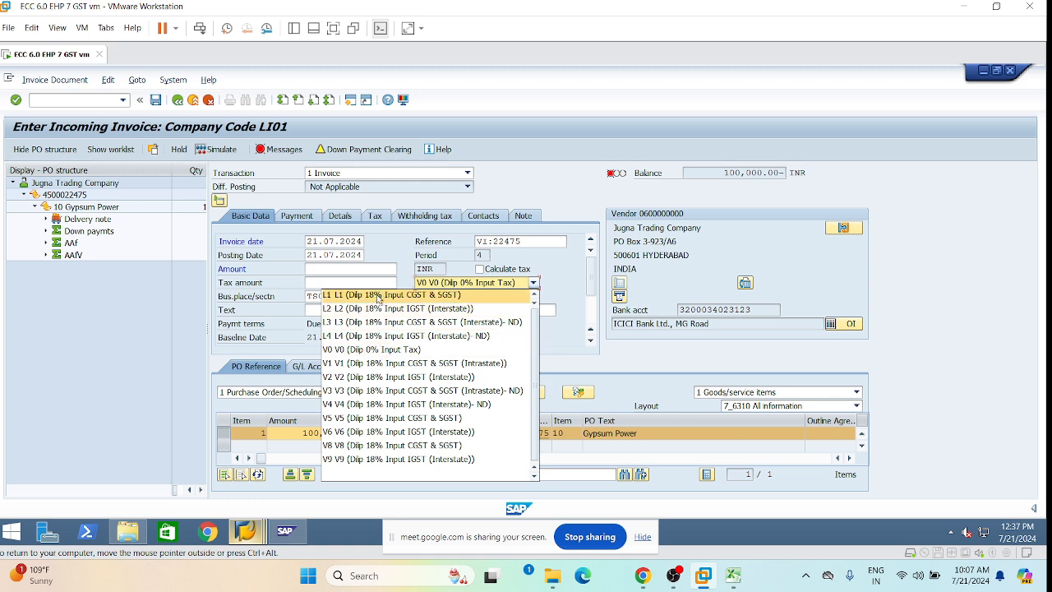
{"action": "left_click", "coordinate": [523, 294]}
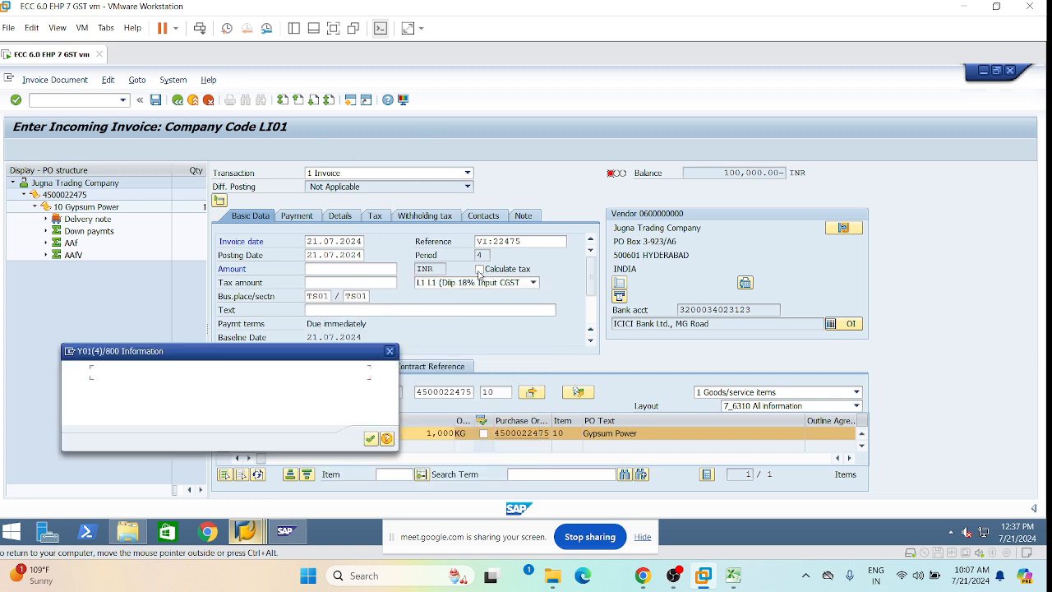
{"action": "left_click", "coordinate": [370, 440]}
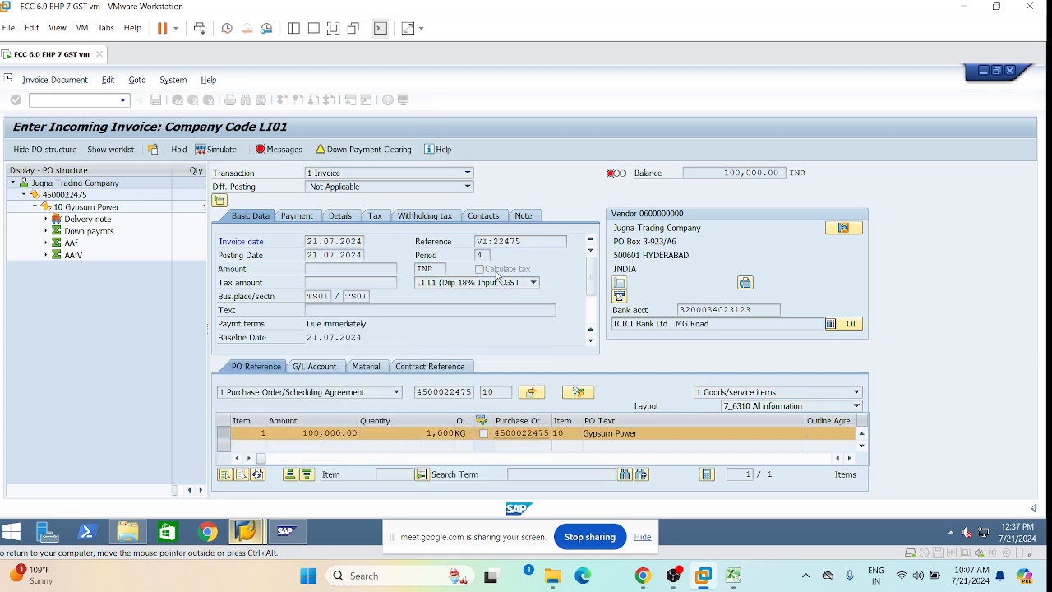
{"action": "left_click", "coordinate": [479, 269]}
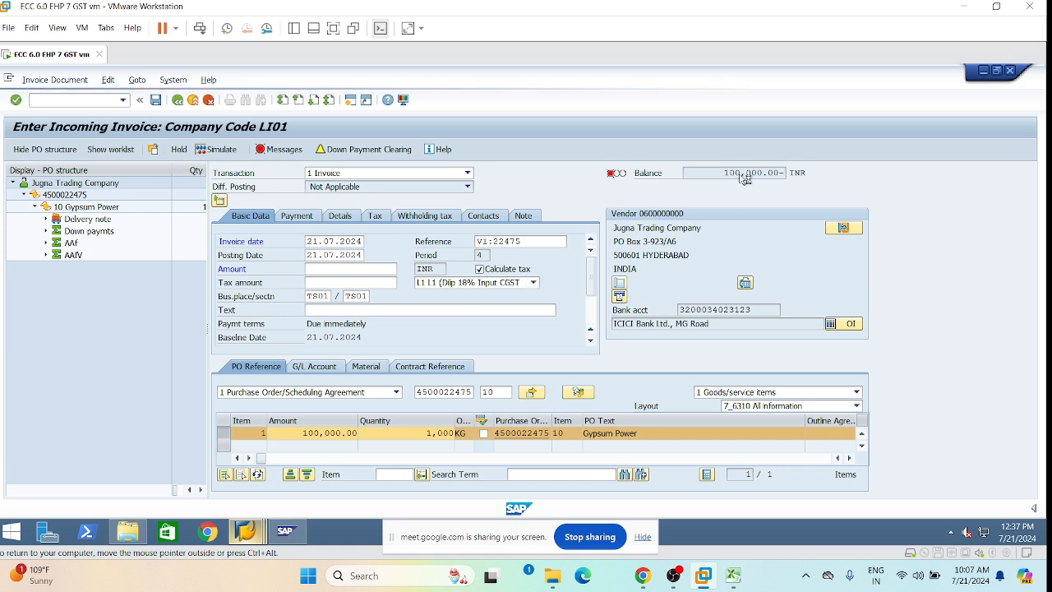
{"action": "left_click_drag", "start_coordinate": [723, 173], "coordinate": [781, 173]}
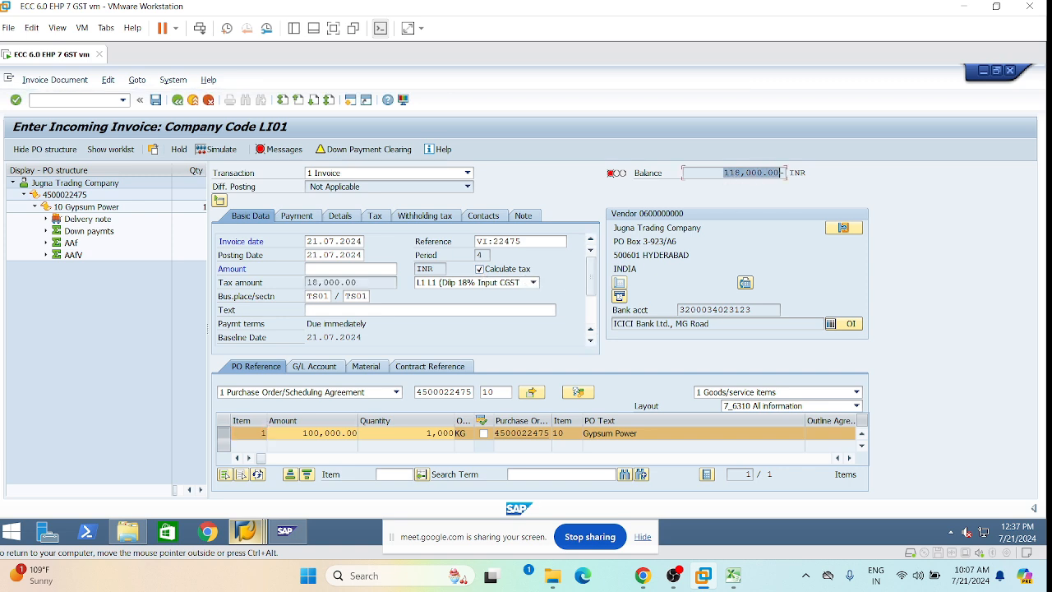
{"action": "left_click", "coordinate": [333, 269]}
{"action": "type", "text": "118,000.00-"}
{"action": "key", "text": "BackSpace"}
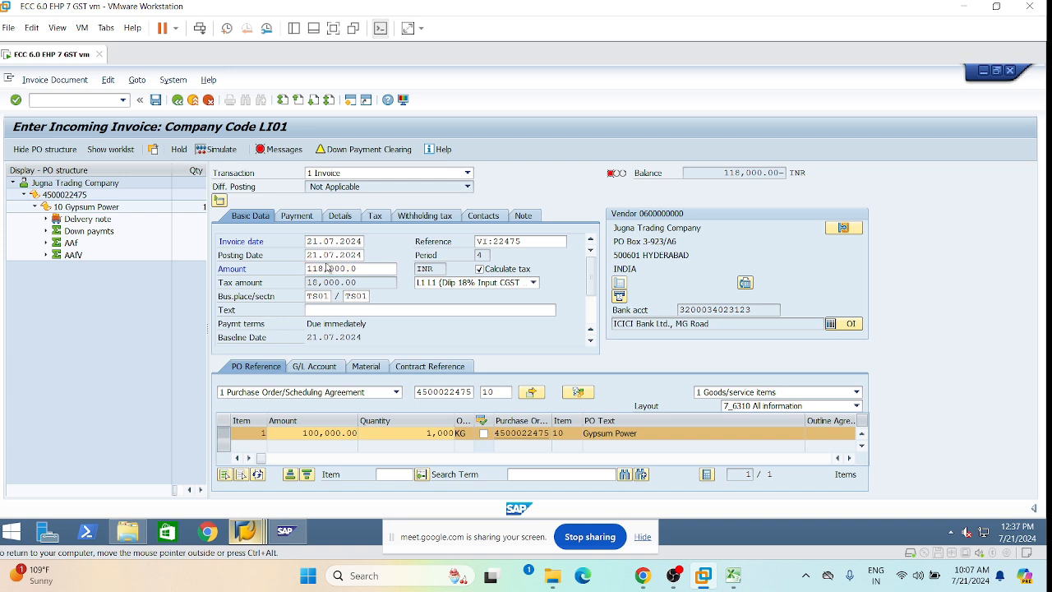
{"action": "key", "text": "Return"}
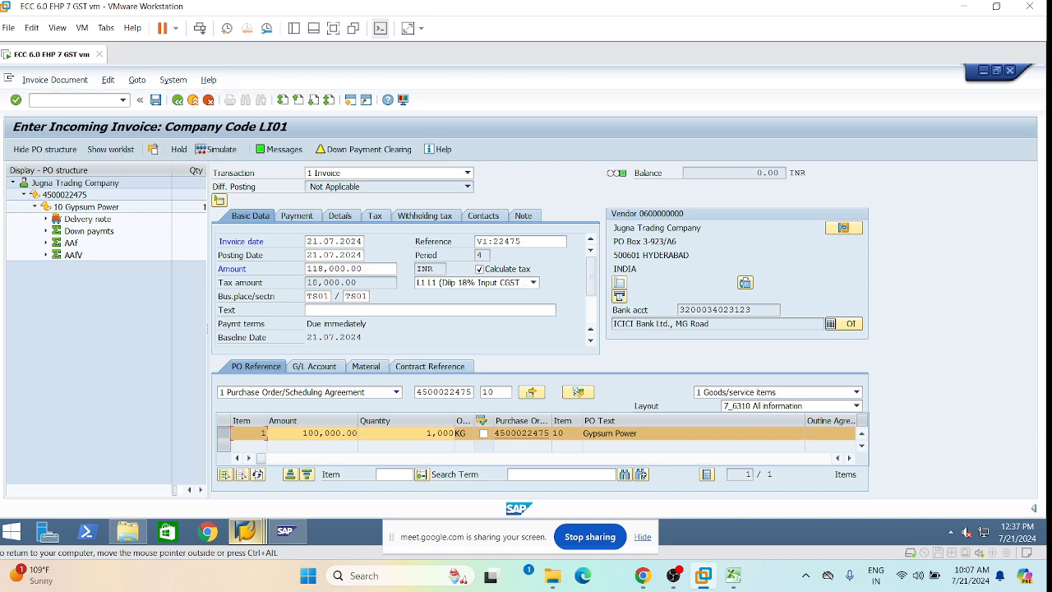
{"action": "left_click", "coordinate": [355, 151]}
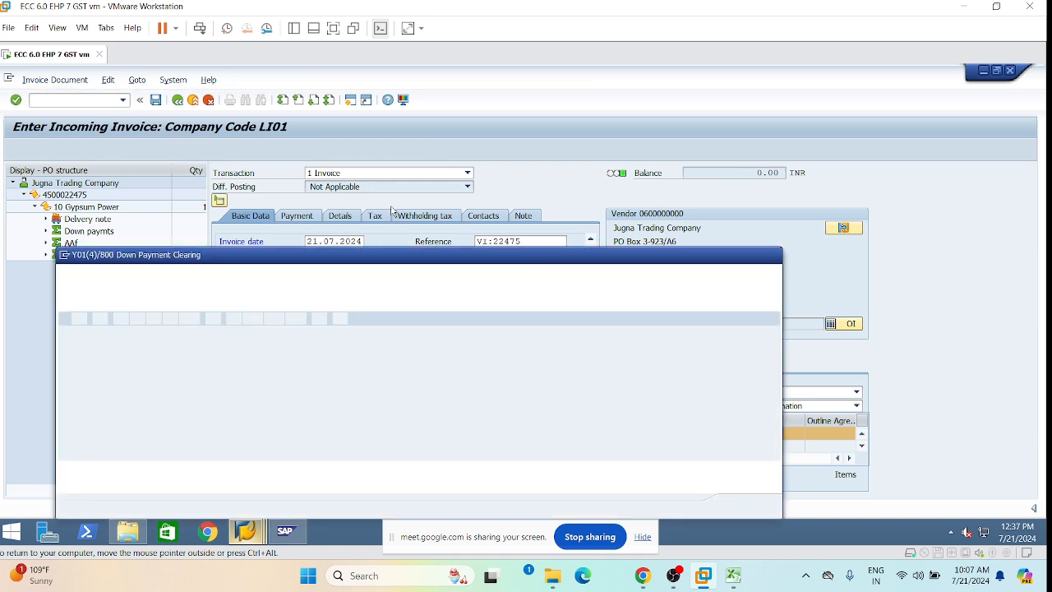
{"action": "left_click", "coordinate": [654, 346]}
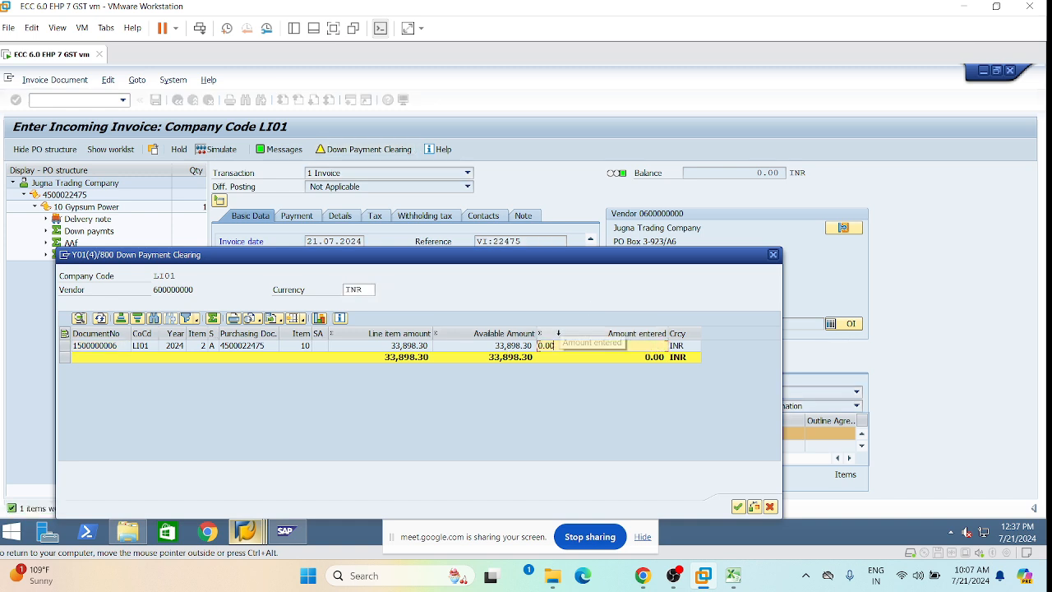
{"action": "key", "text": "Delete"}
{"action": "key", "text": "Delete"}
{"action": "key", "text": "Delete"}
{"action": "key", "text": "Delete"}
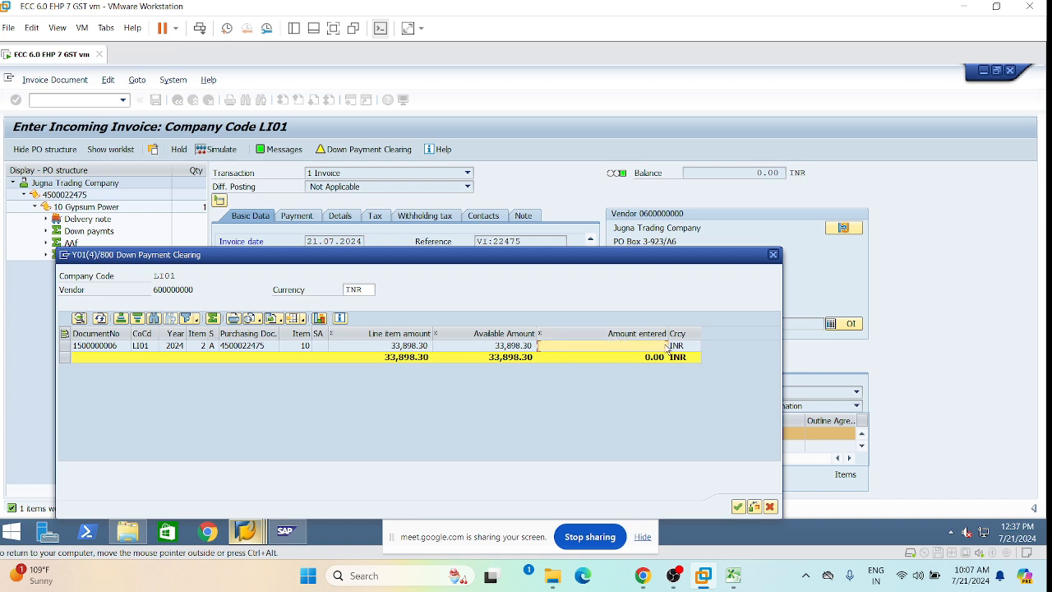
{"action": "key", "text": "Return"}
{"action": "double_click", "coordinate": [655, 347]}
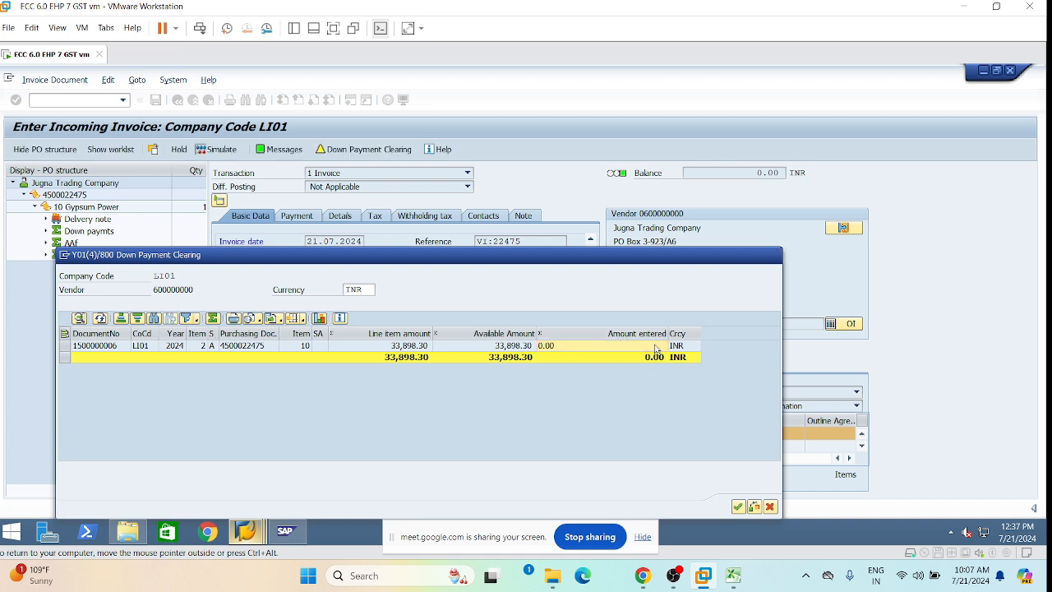
{"action": "left_click", "coordinate": [522, 346]}
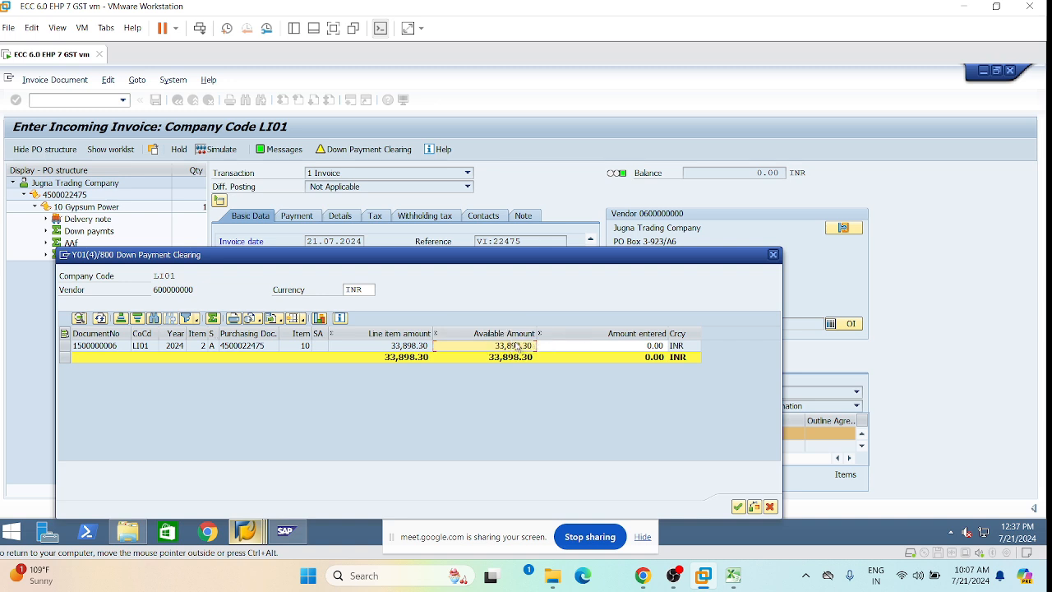
{"action": "left_click", "coordinate": [645, 346]}
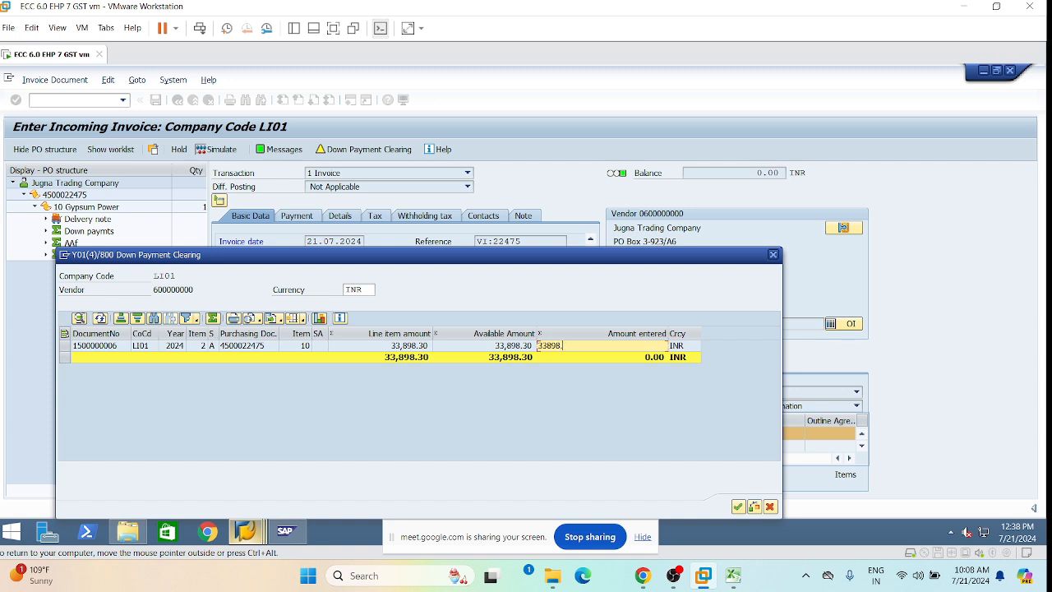
{"action": "type", "text": "33898.30"}
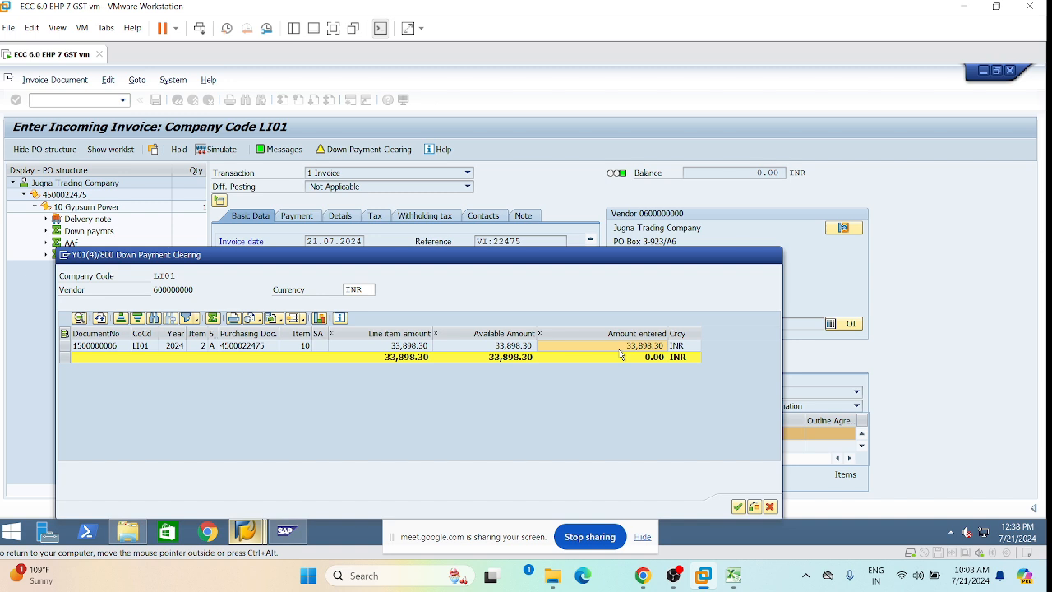
{"action": "key", "text": "Return"}
{"action": "left_click", "coordinate": [738, 507]}
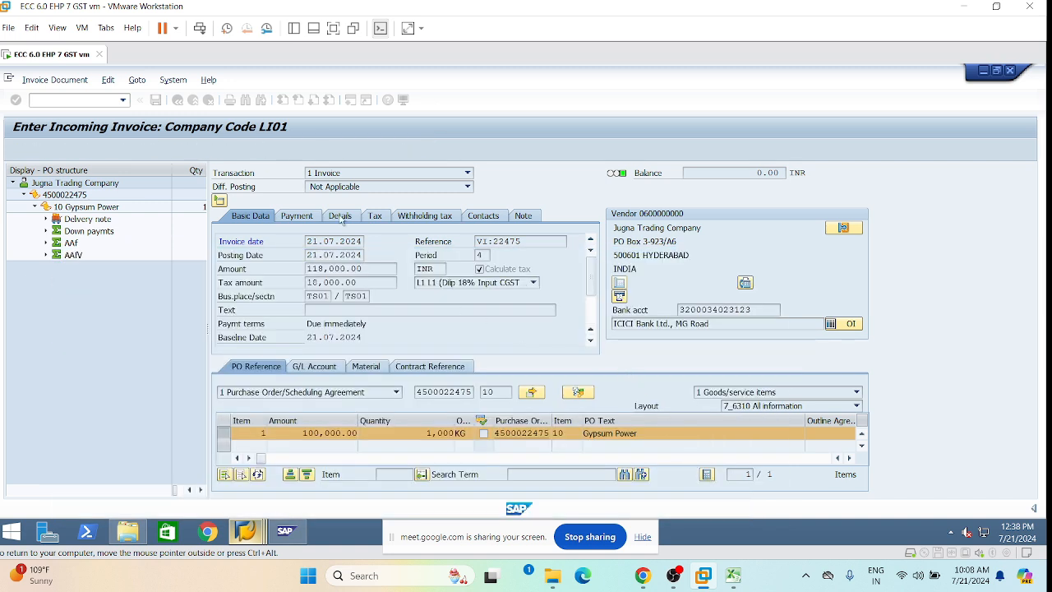
Simulate the invoice postings, then review and close the verification log.
{"action": "left_click", "coordinate": [207, 151]}
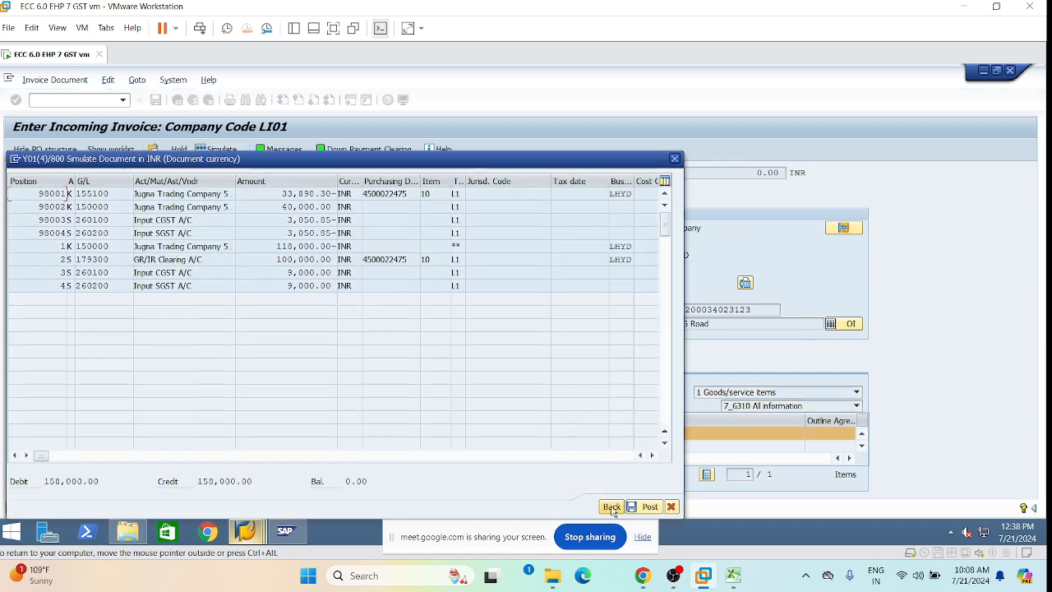
{"action": "left_click", "coordinate": [611, 505]}
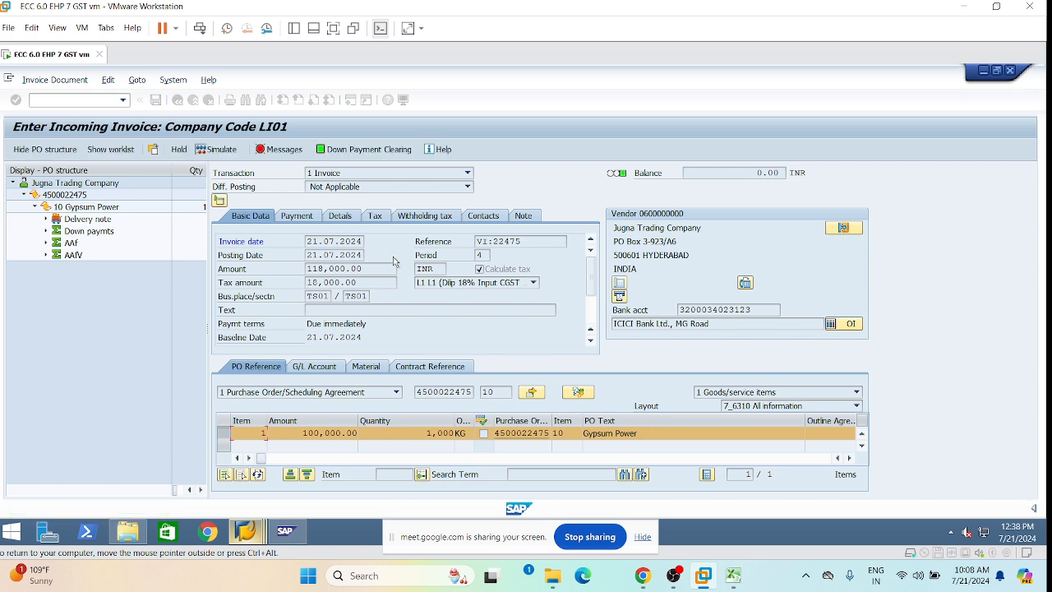
{"action": "left_click", "coordinate": [279, 149]}
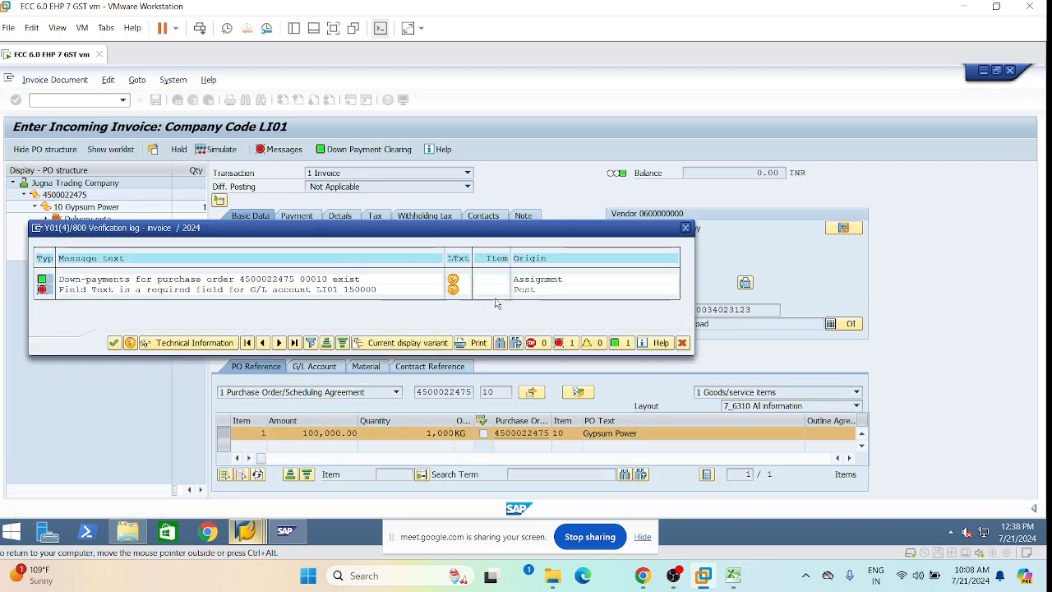
{"action": "left_click", "coordinate": [685, 229]}
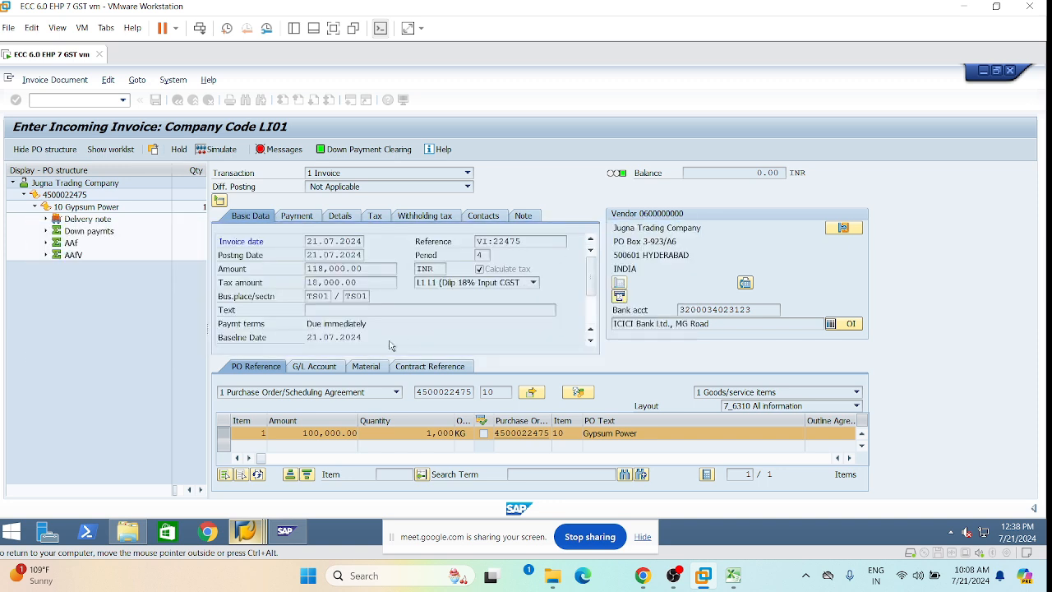
Add header text 'VI Post with GST1', then re-simulate and review the verification log.
{"action": "left_click", "coordinate": [353, 310]}
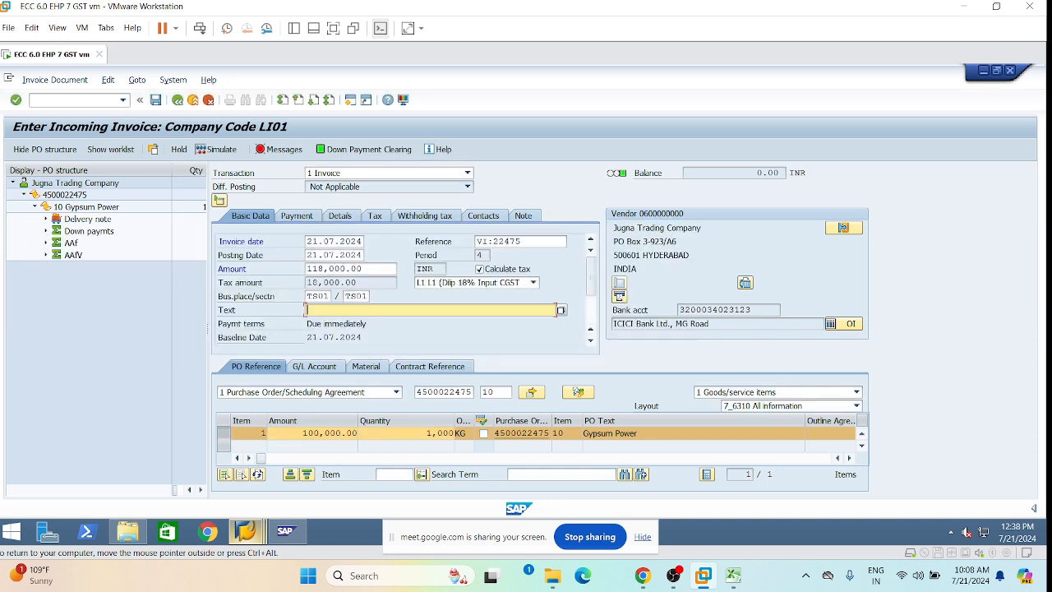
{"action": "key", "text": "space"}
{"action": "left_click", "coordinate": [373, 325]}
{"action": "left_click", "coordinate": [223, 151]}
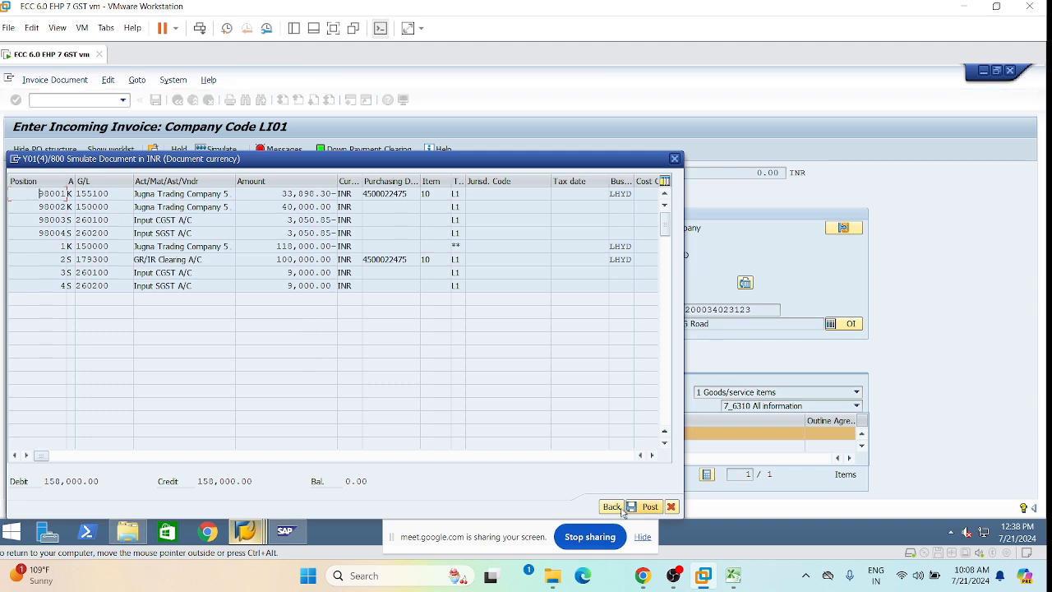
{"action": "left_click", "coordinate": [613, 506]}
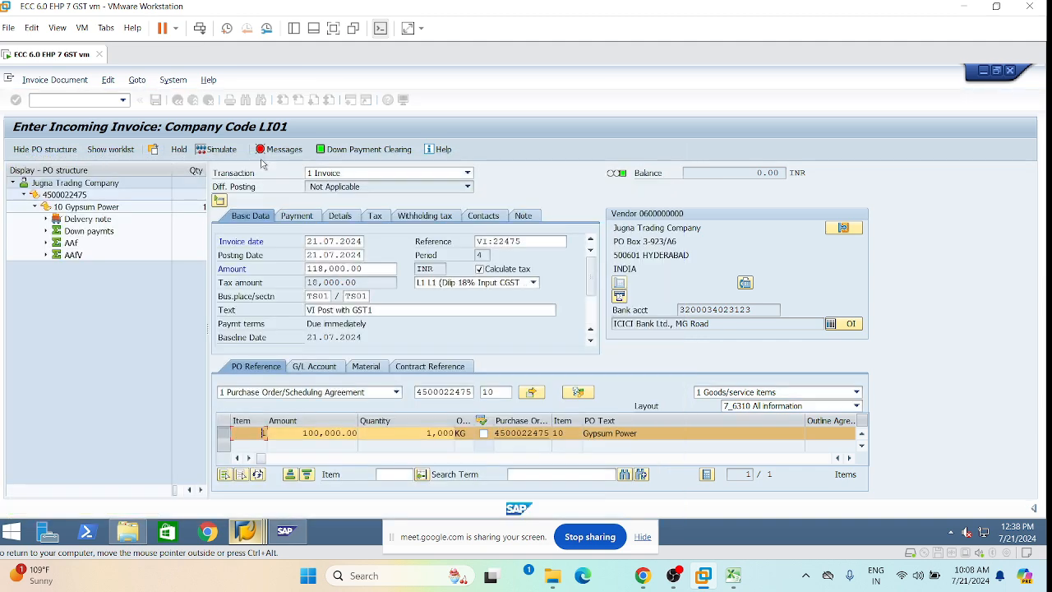
{"action": "left_click", "coordinate": [280, 150]}
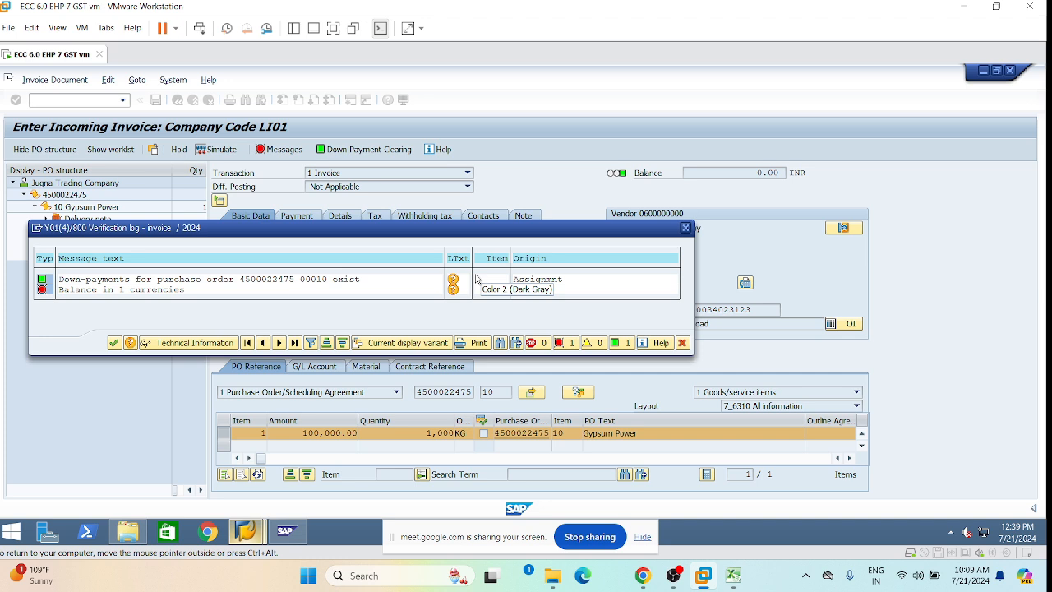
{"action": "left_click", "coordinate": [685, 229]}
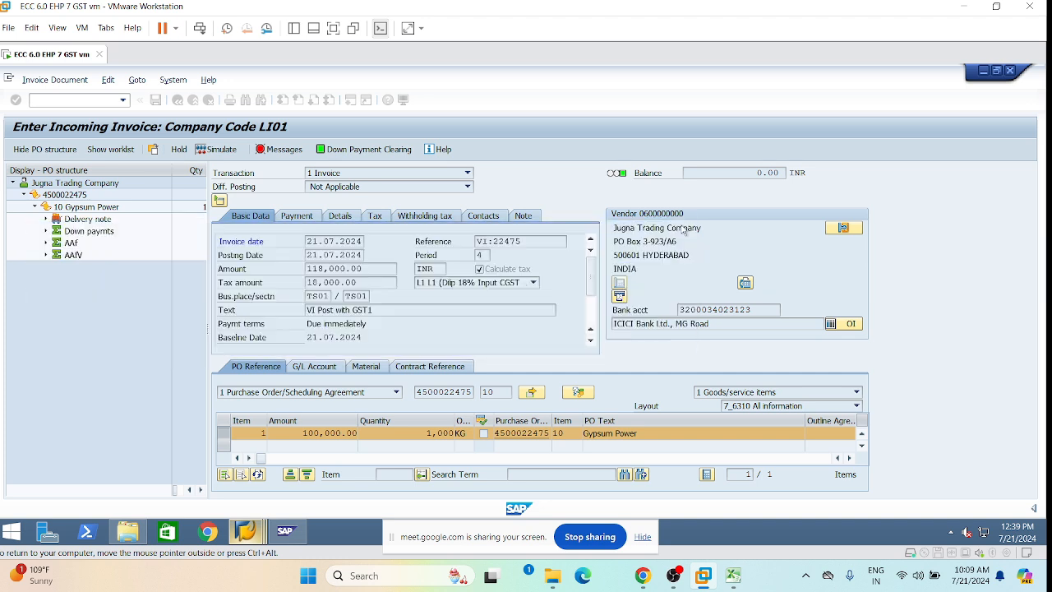
Confirm the down payment clearing amounts and simulate the invoice posting.
{"action": "left_click", "coordinate": [367, 148]}
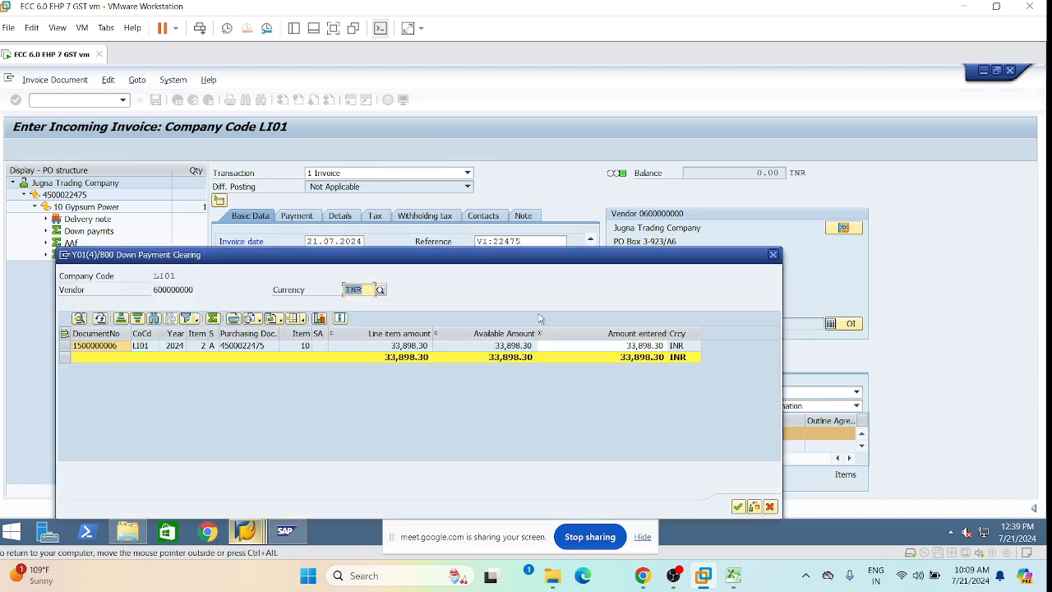
{"action": "left_click", "coordinate": [652, 346]}
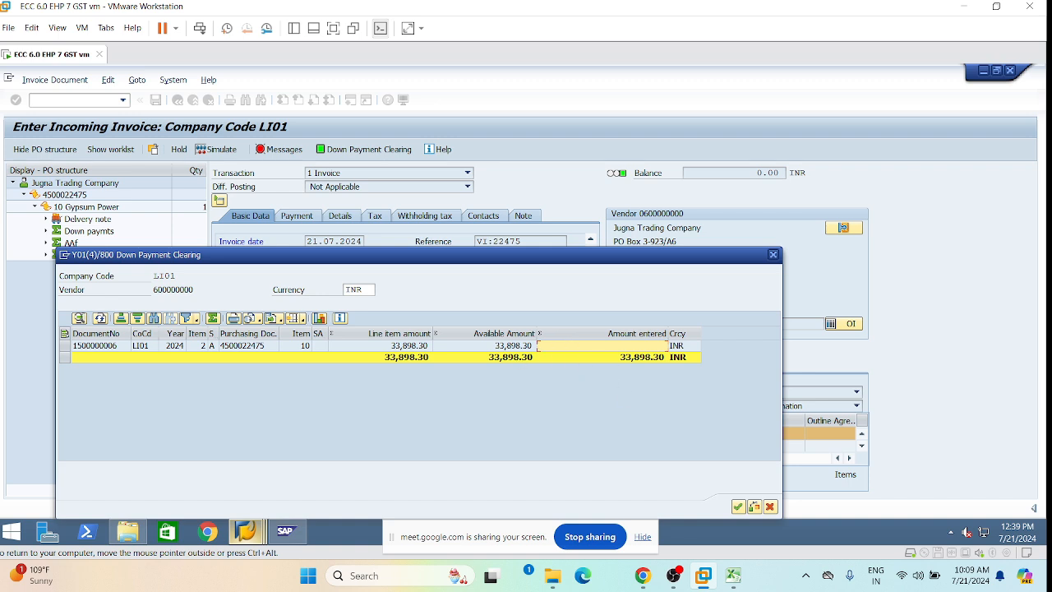
{"action": "left_click", "coordinate": [737, 506]}
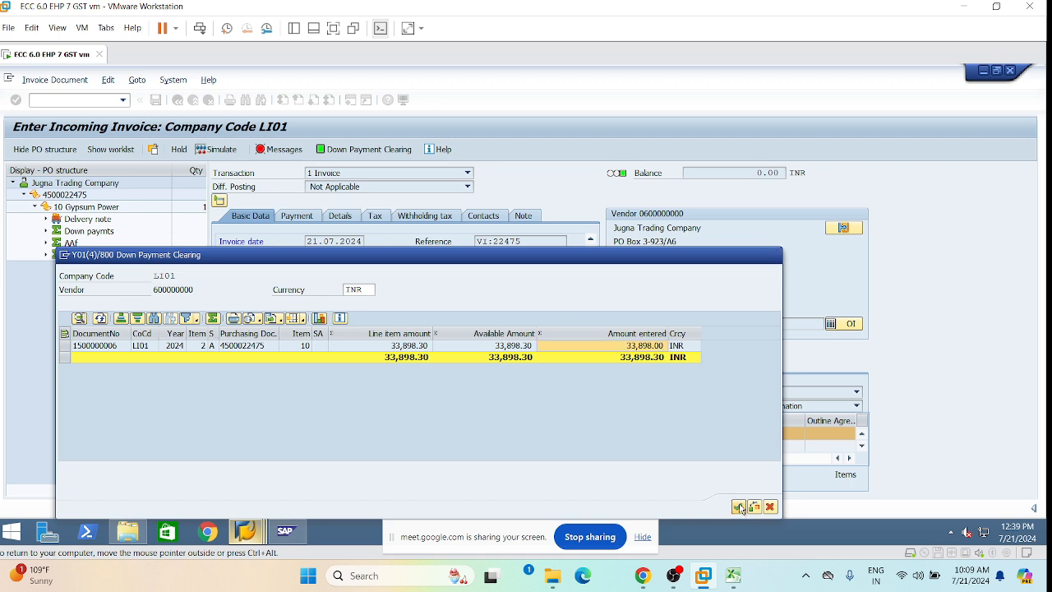
{"action": "left_click", "coordinate": [224, 151]}
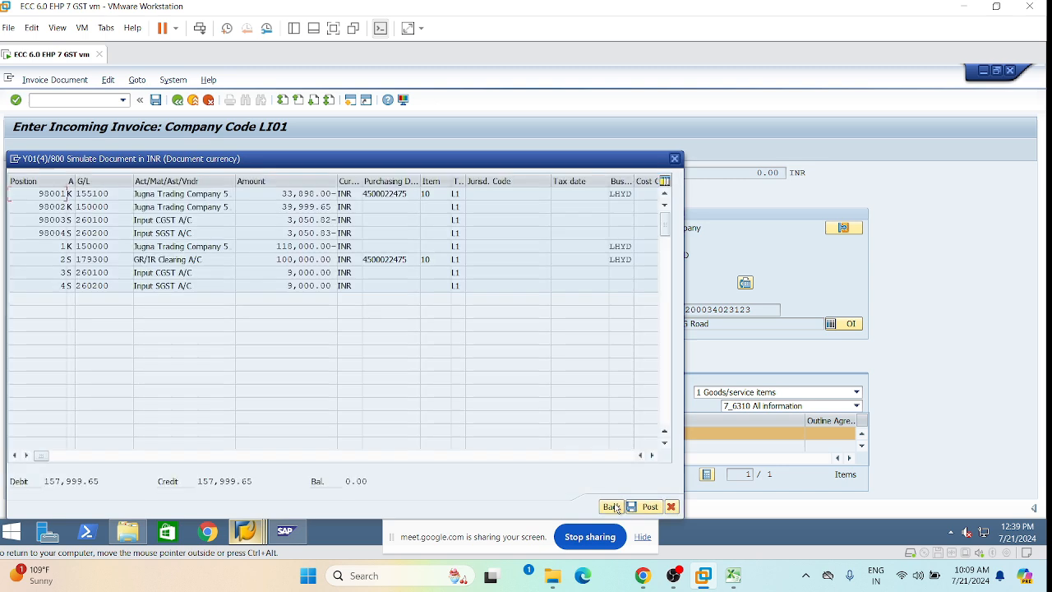
{"action": "left_click", "coordinate": [612, 506]}
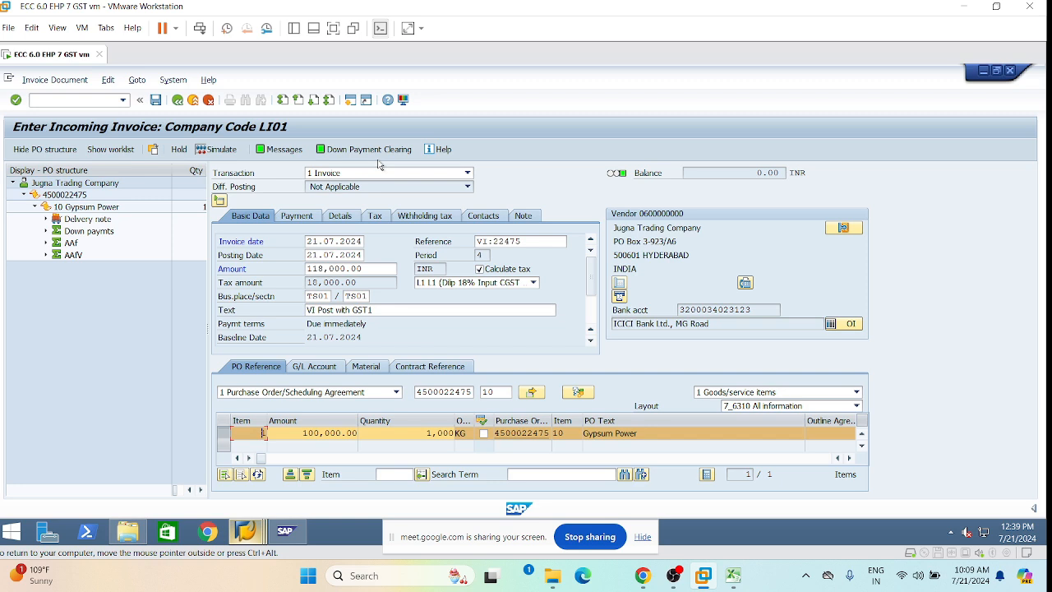
{"action": "left_click", "coordinate": [352, 151]}
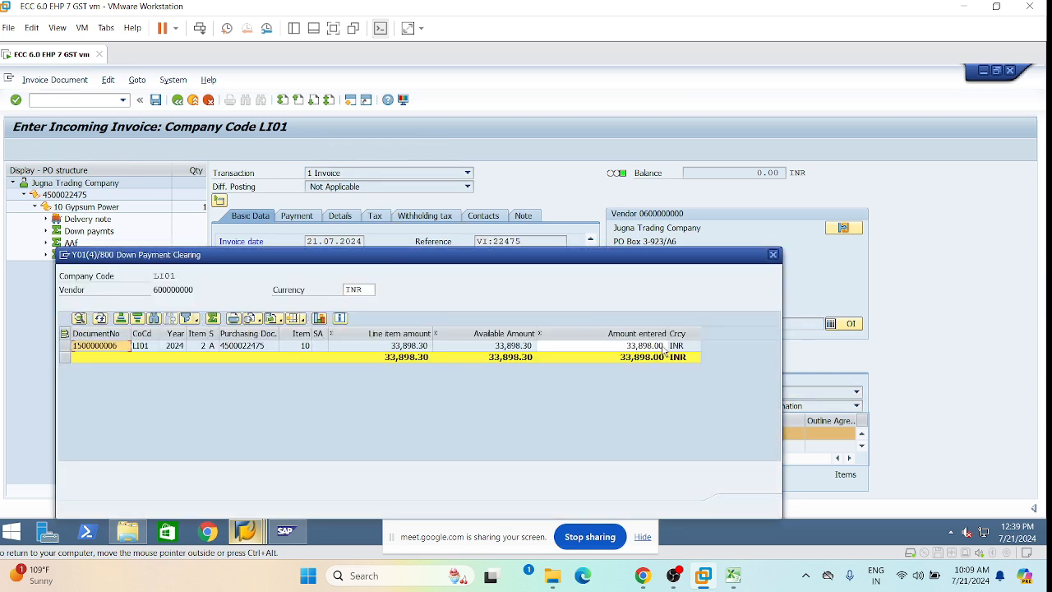
{"action": "left_click", "coordinate": [664, 346]}
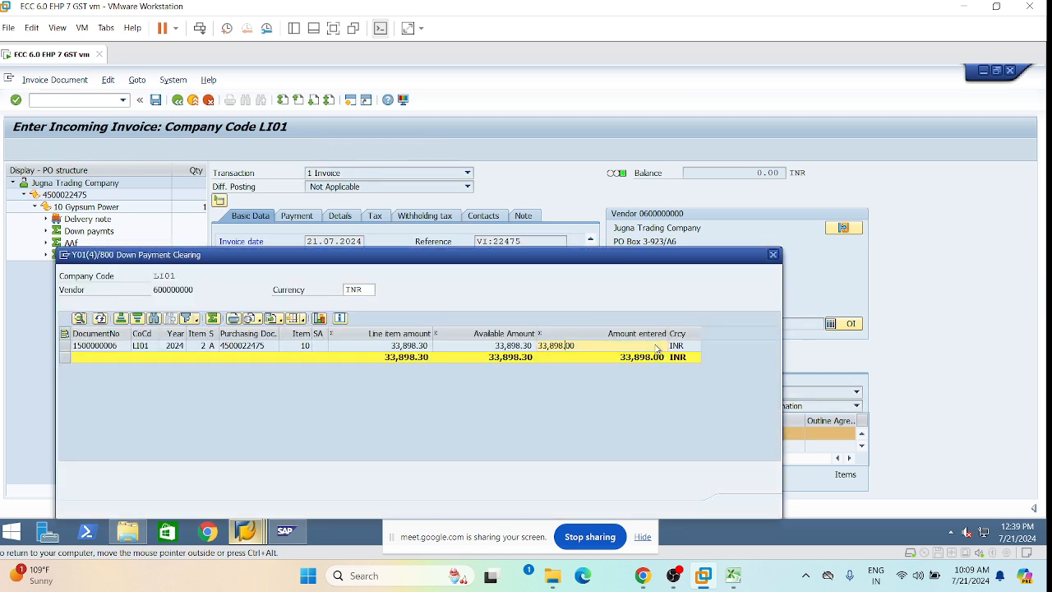
{"action": "left_click", "coordinate": [576, 346]}
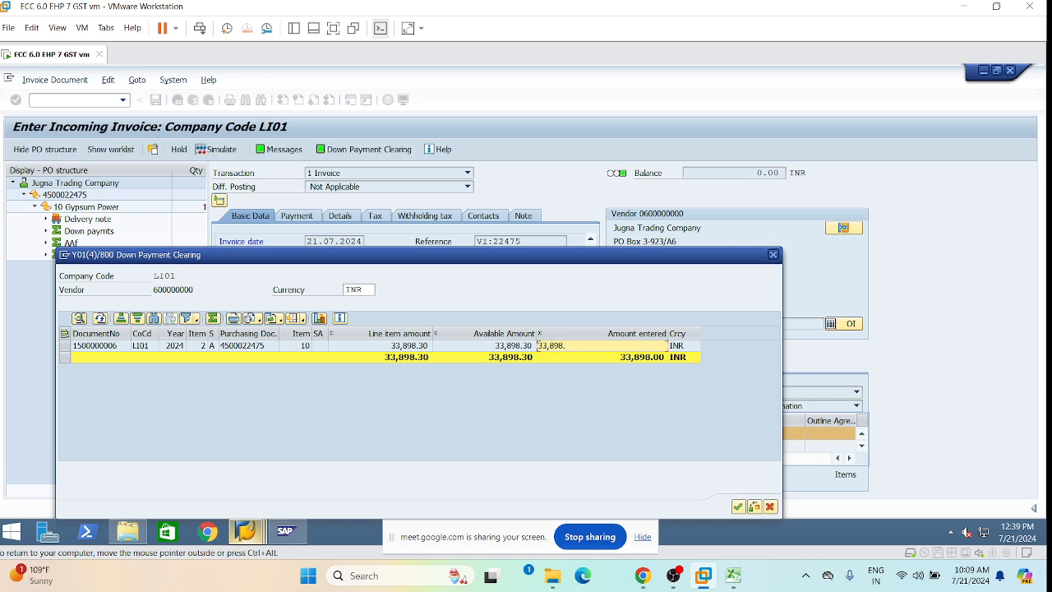
{"action": "left_click", "coordinate": [738, 506]}
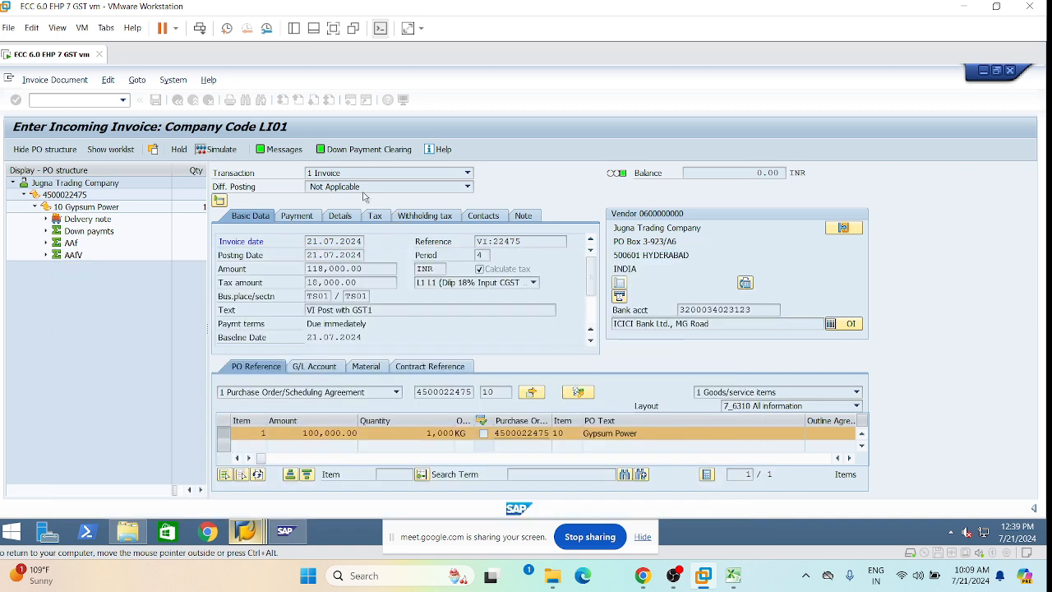
{"action": "left_click", "coordinate": [218, 151]}
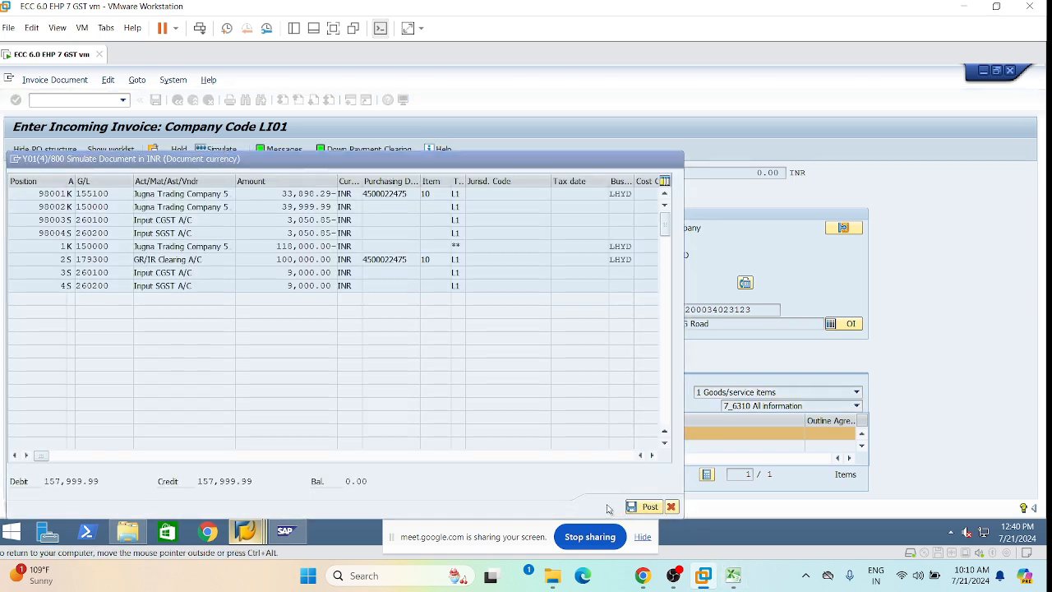
{"action": "left_click", "coordinate": [643, 507]}
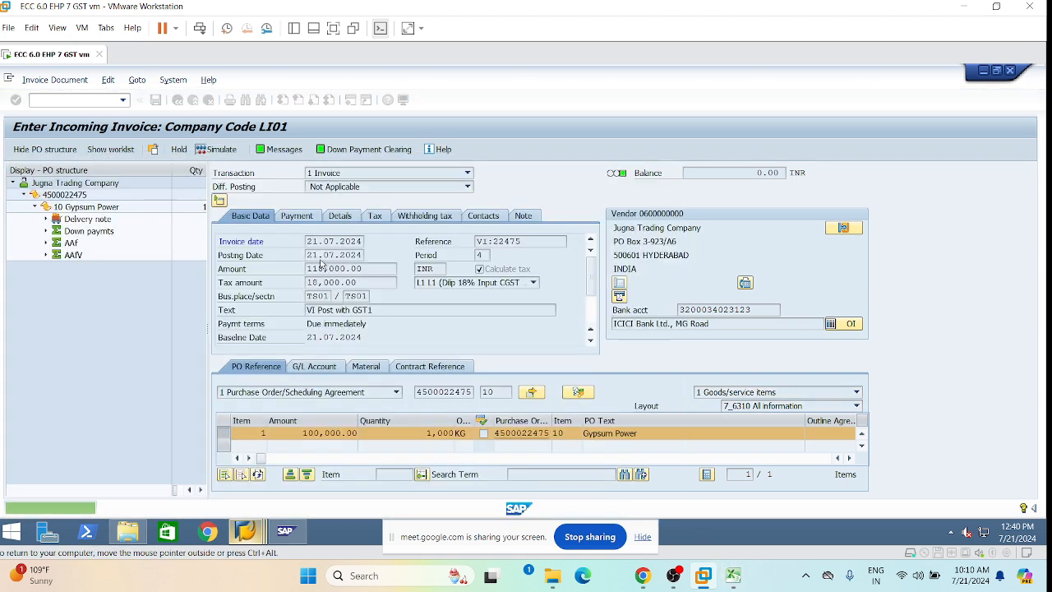
{"action": "left_click", "coordinate": [278, 150]}
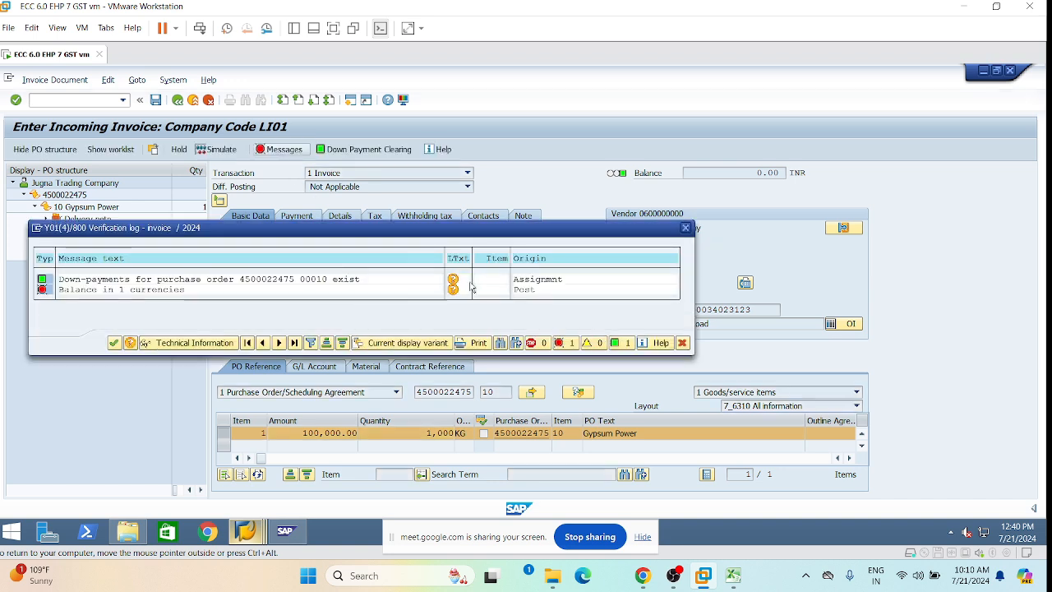
{"action": "left_click", "coordinate": [682, 344]}
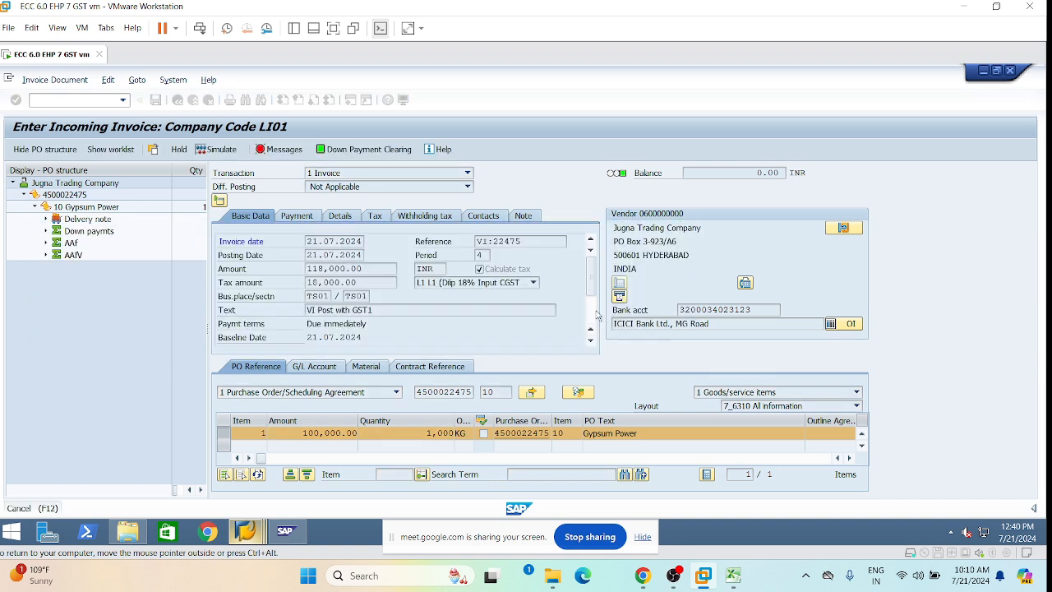
Correct the clearing amount from 33,898.29 to 33,898.30 and re-simulate the posting.
{"action": "left_click", "coordinate": [377, 152]}
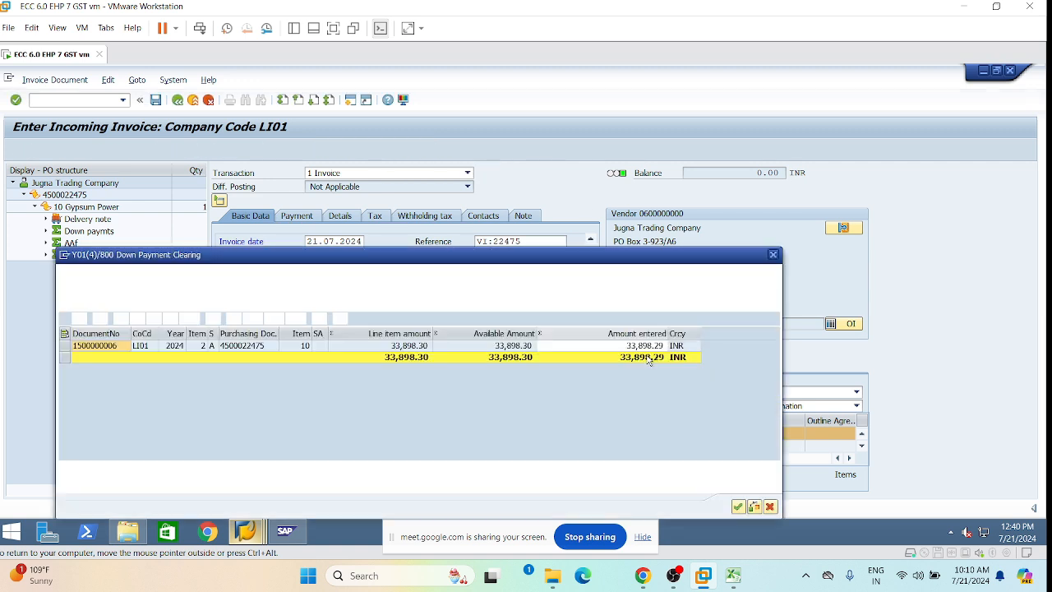
{"action": "left_click", "coordinate": [660, 348]}
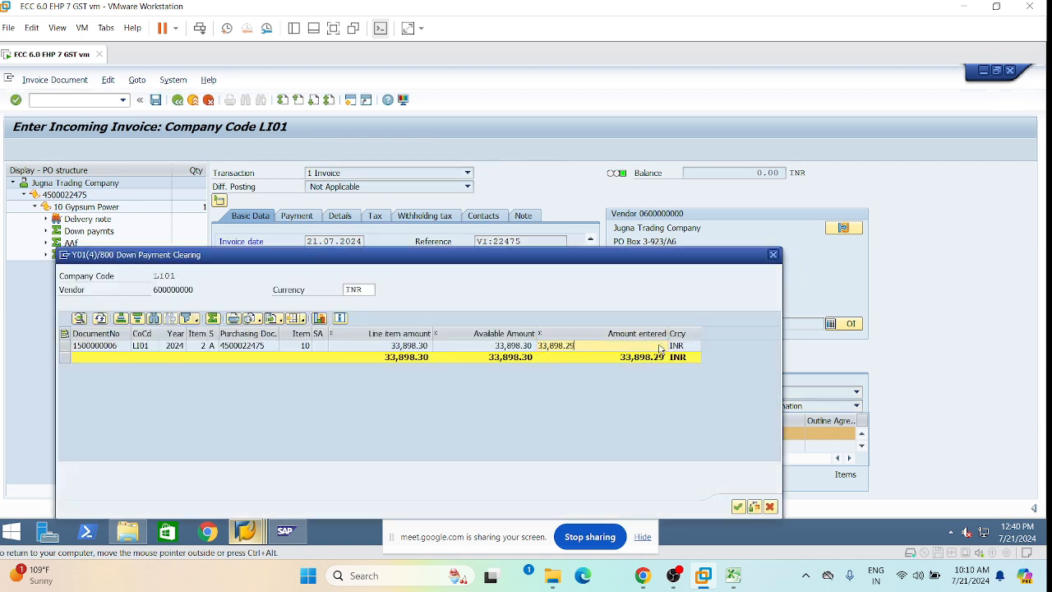
{"action": "left_click", "coordinate": [660, 347]}
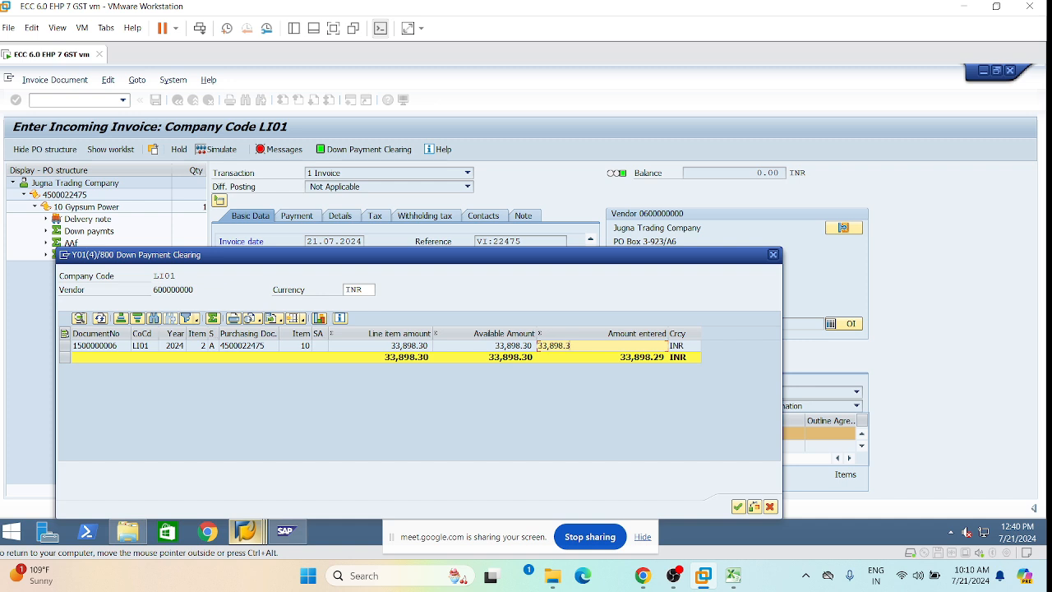
{"action": "left_click", "coordinate": [737, 507]}
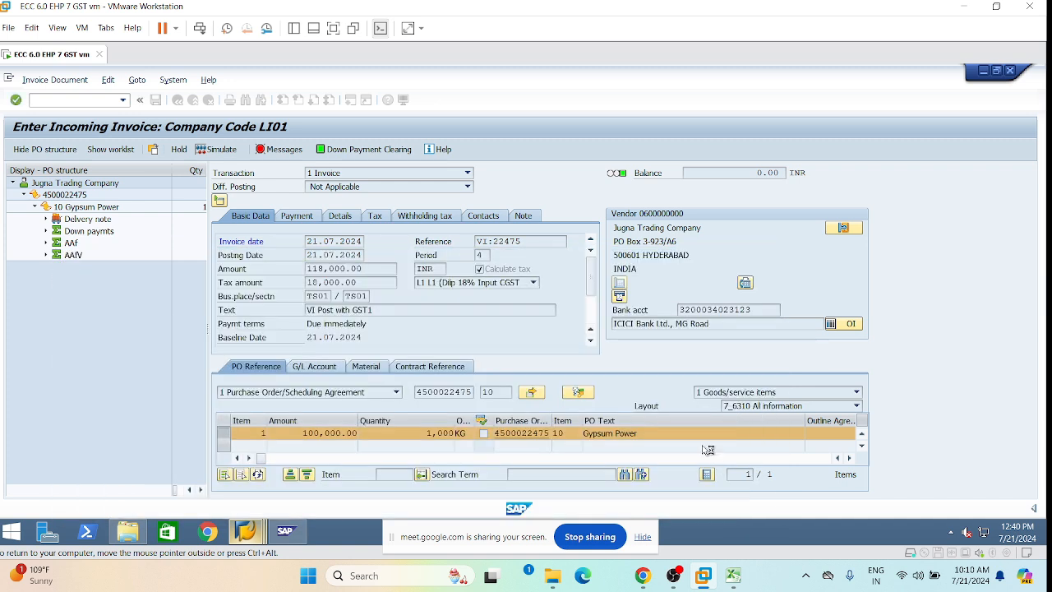
{"action": "left_click", "coordinate": [209, 151]}
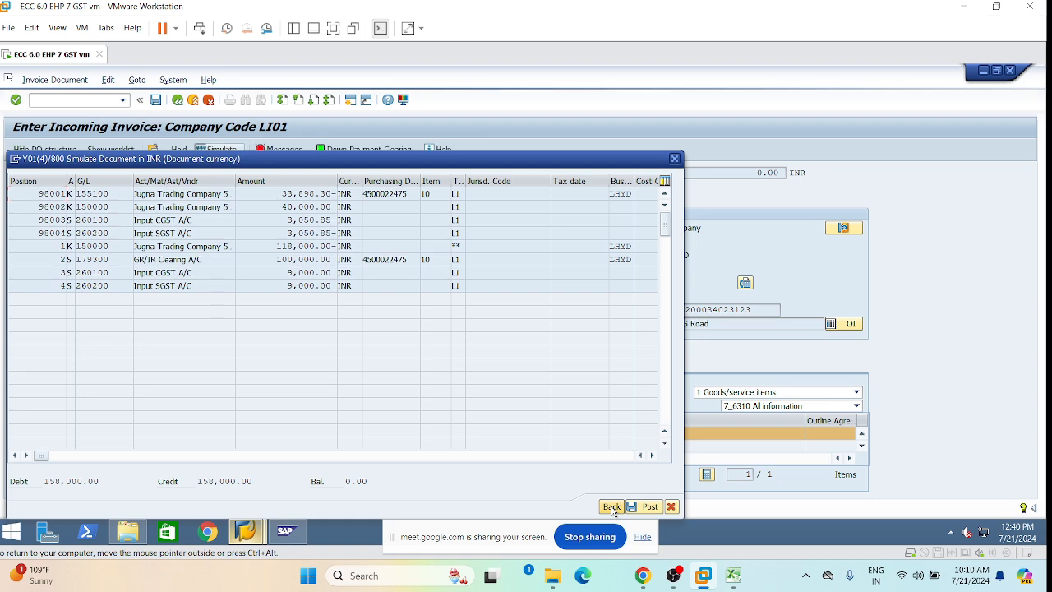
{"action": "key", "text": "Escape"}
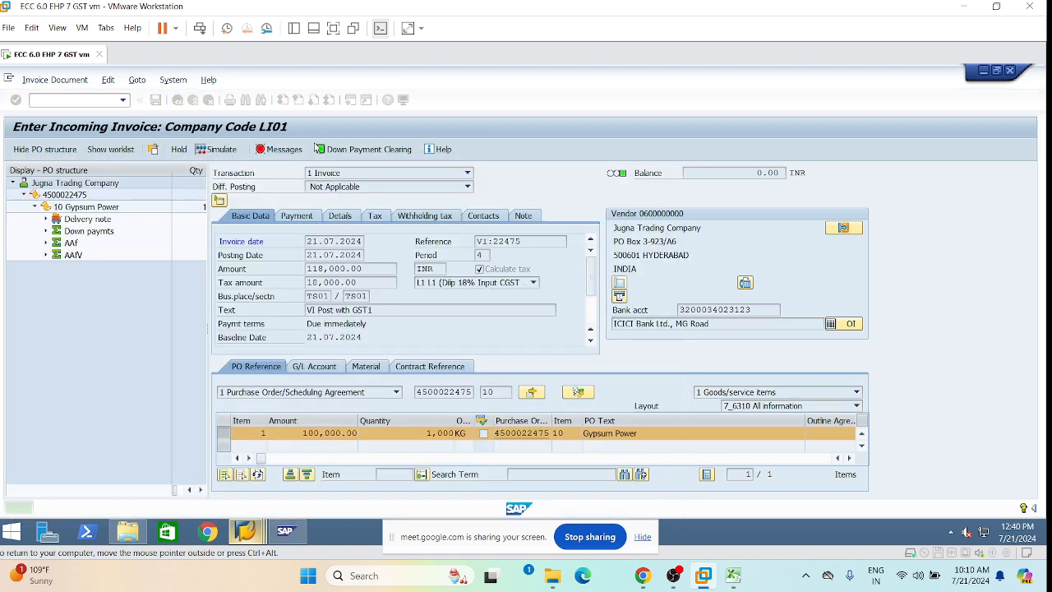
{"action": "left_click", "coordinate": [230, 153]}
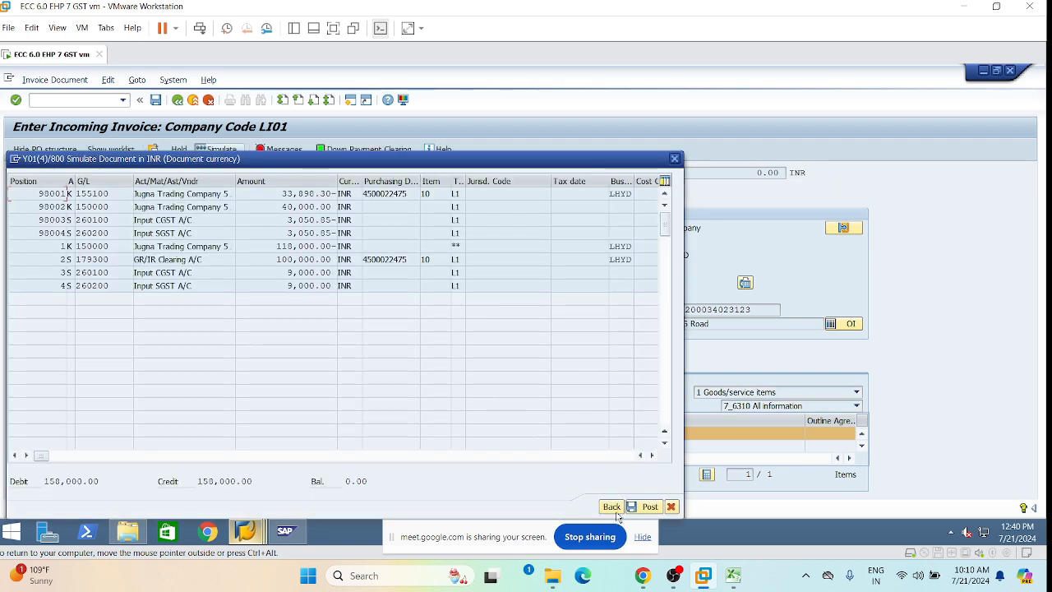
{"action": "left_click", "coordinate": [612, 507]}
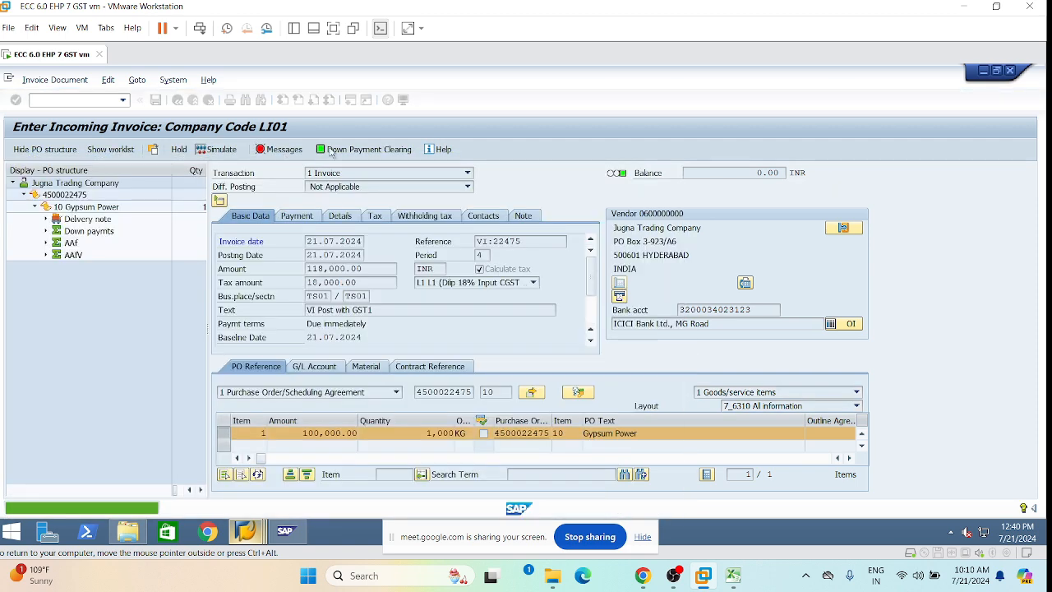
{"action": "left_click", "coordinate": [279, 152]}
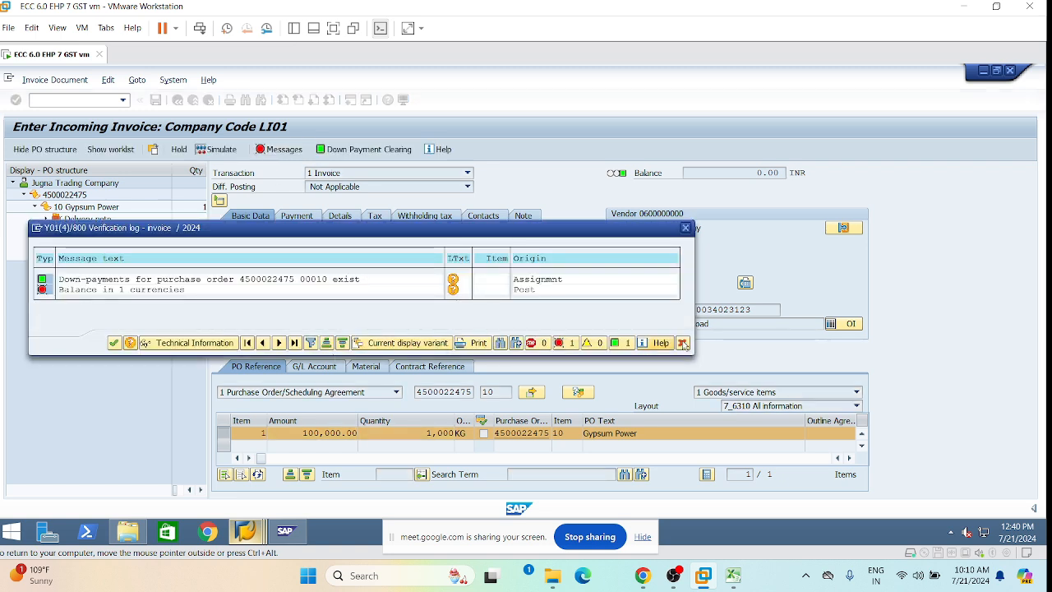
{"action": "left_click", "coordinate": [682, 343]}
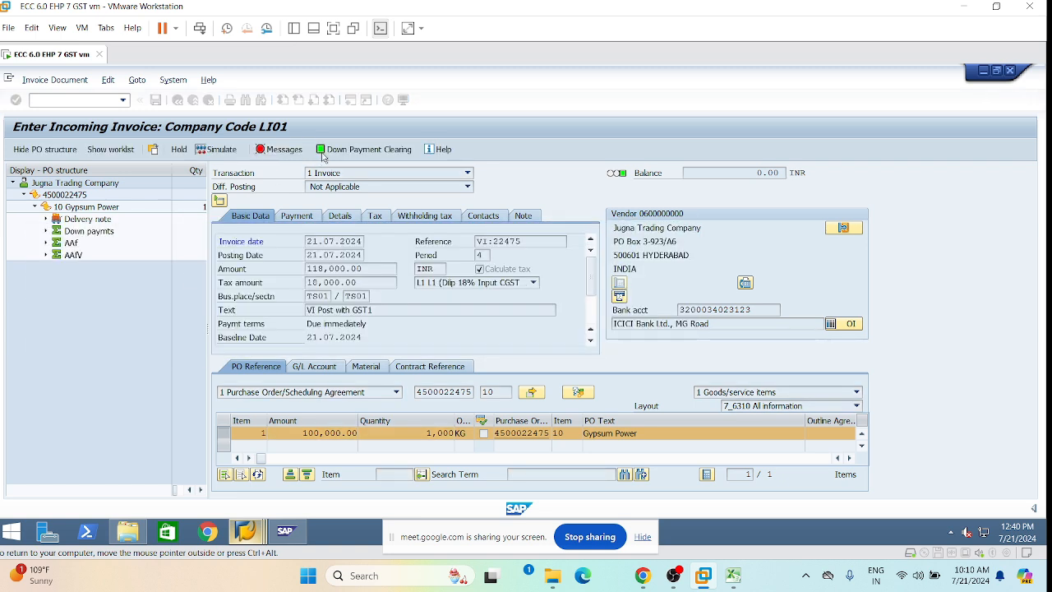
{"action": "left_click", "coordinate": [343, 151]}
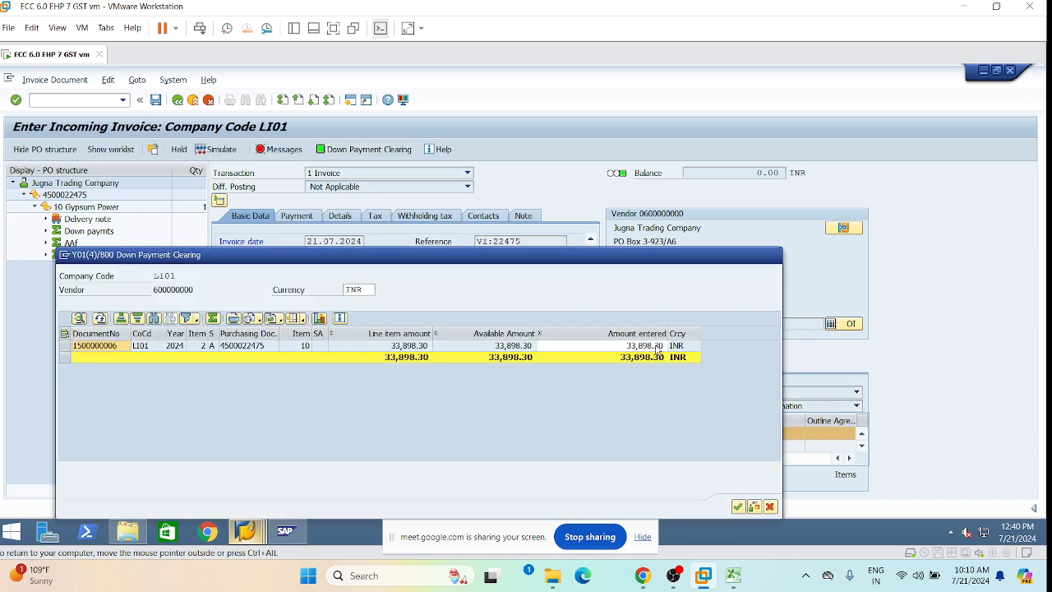
{"action": "left_click", "coordinate": [665, 345]}
{"action": "key", "text": "Return"}
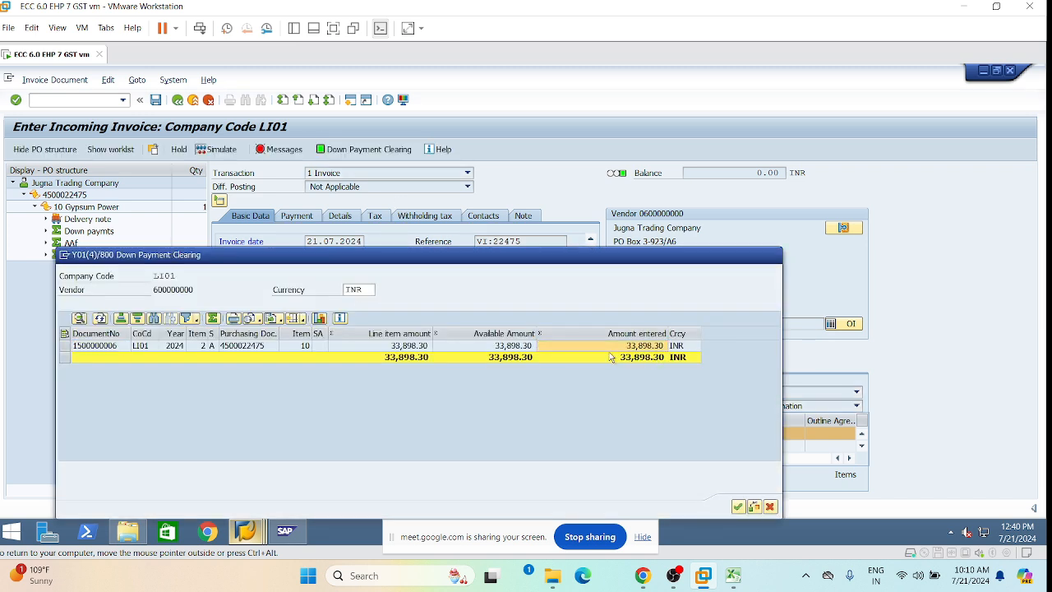
Confirm a 33,898.00 clearing amount and review the balanced posting simulation.
{"action": "left_click", "coordinate": [664, 346]}
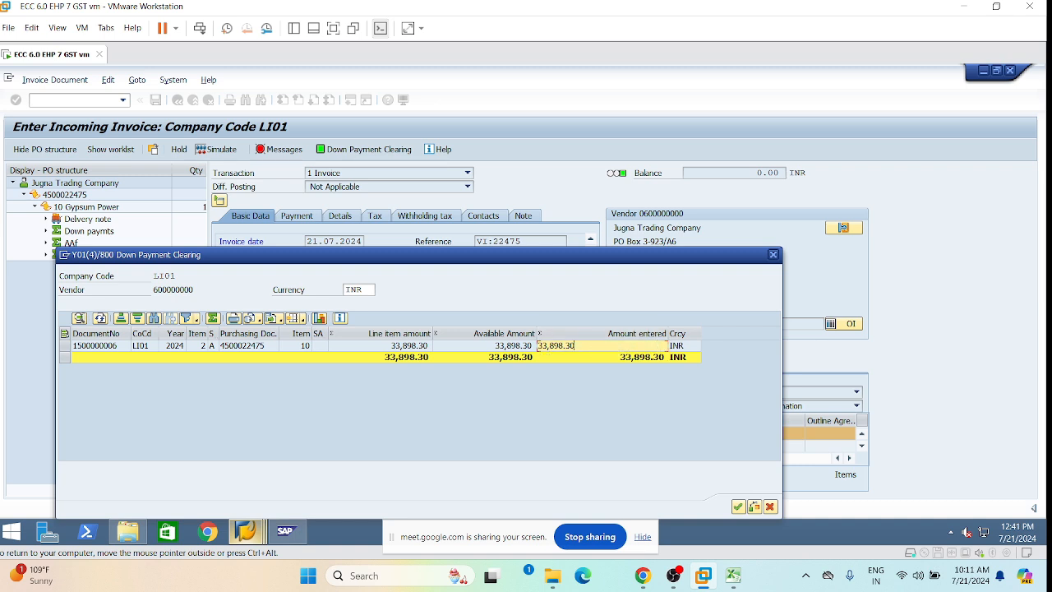
{"action": "key", "text": "Return"}
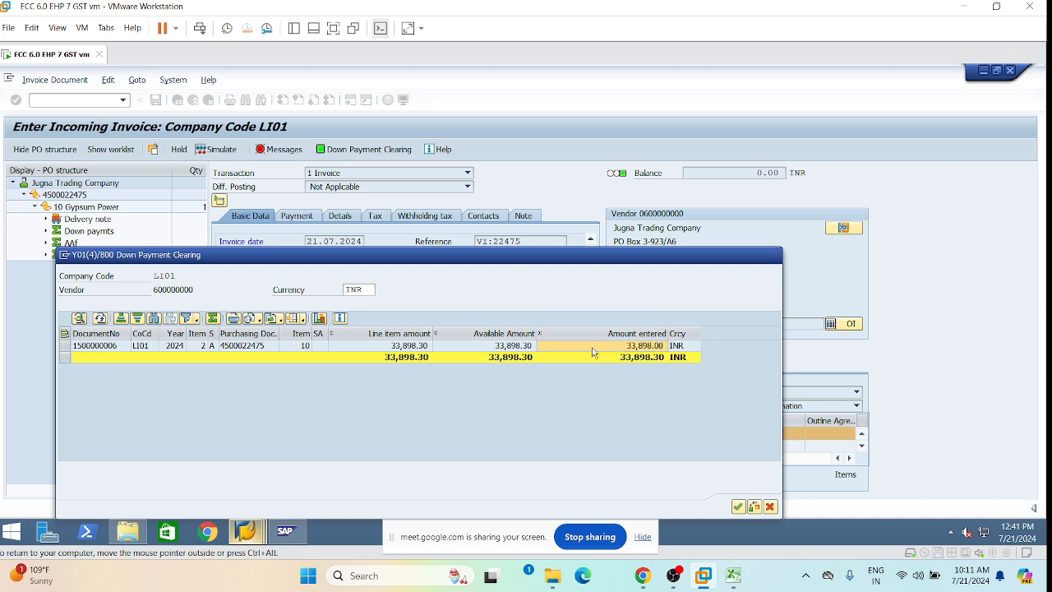
{"action": "left_click", "coordinate": [738, 507]}
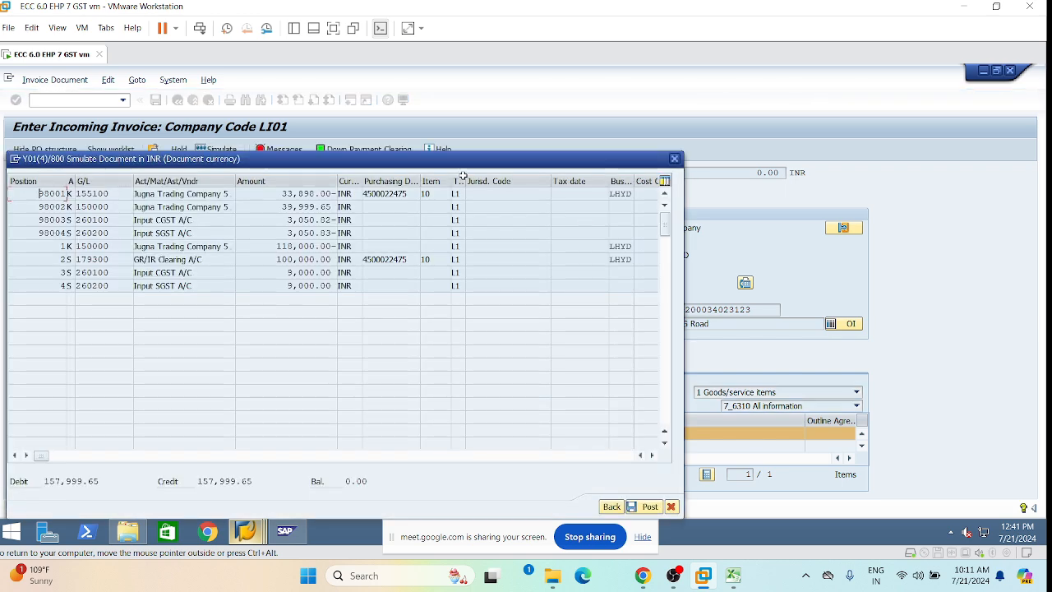
{"action": "left_click_drag", "start_coordinate": [457, 166], "coordinate": [476, 208]}
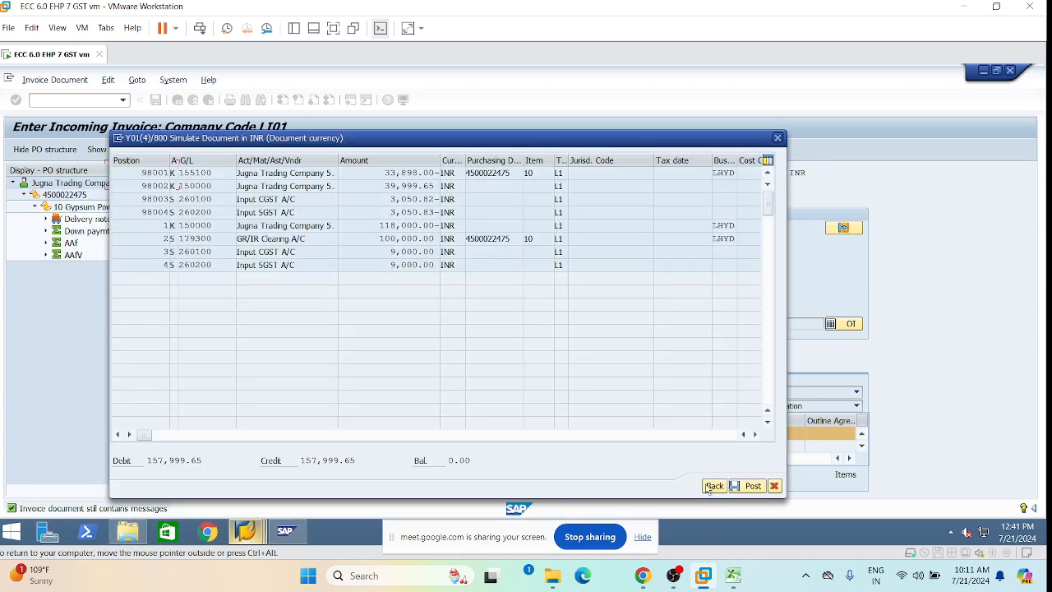
{"action": "key", "text": "Escape"}
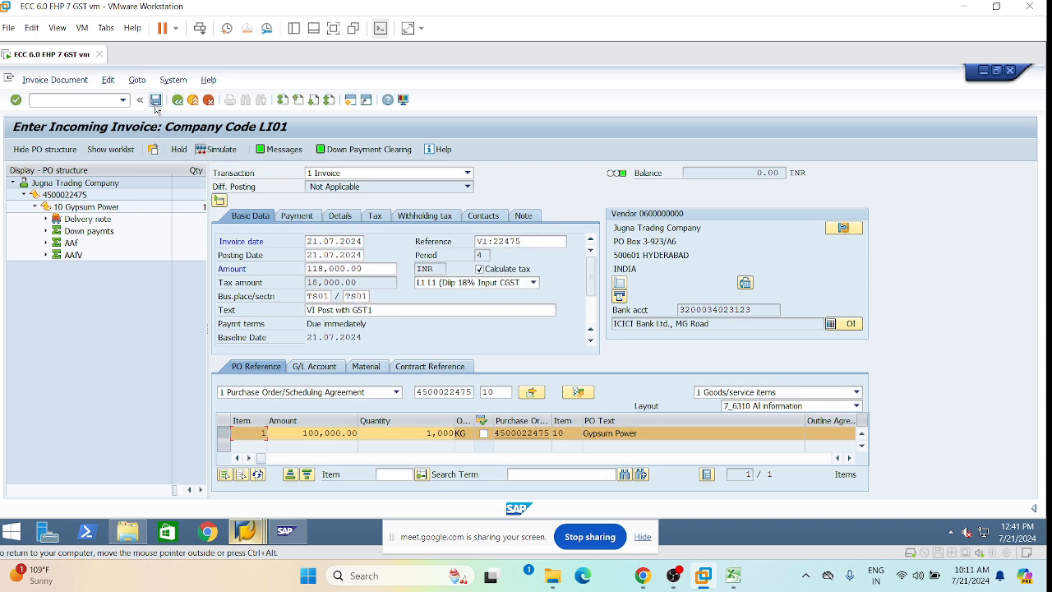
{"action": "left_click", "coordinate": [156, 102]}
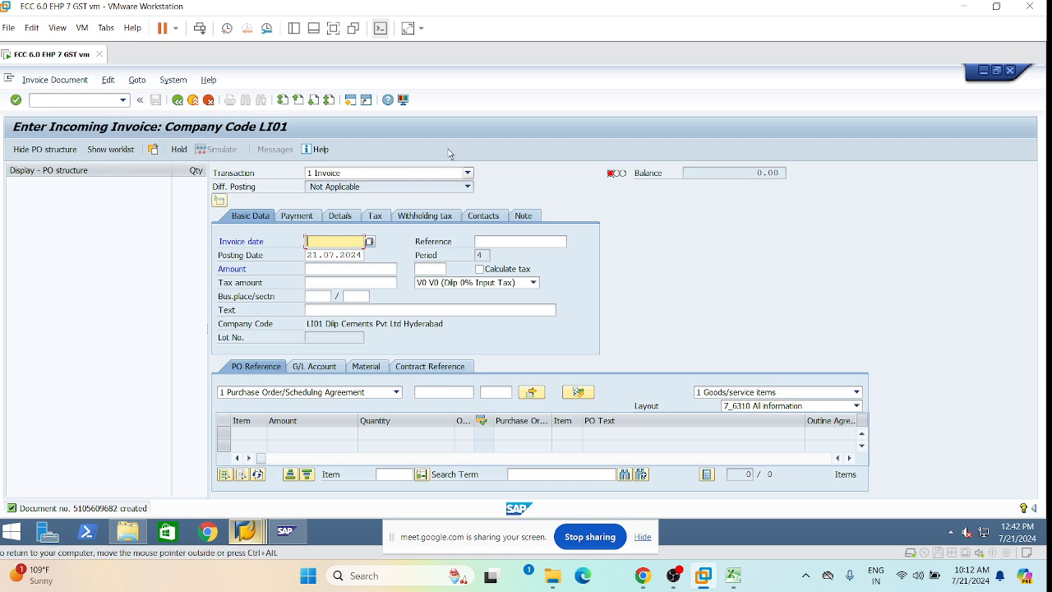
{"action": "left_click", "coordinate": [55, 80]}
{"action": "left_click", "coordinate": [72, 95]}
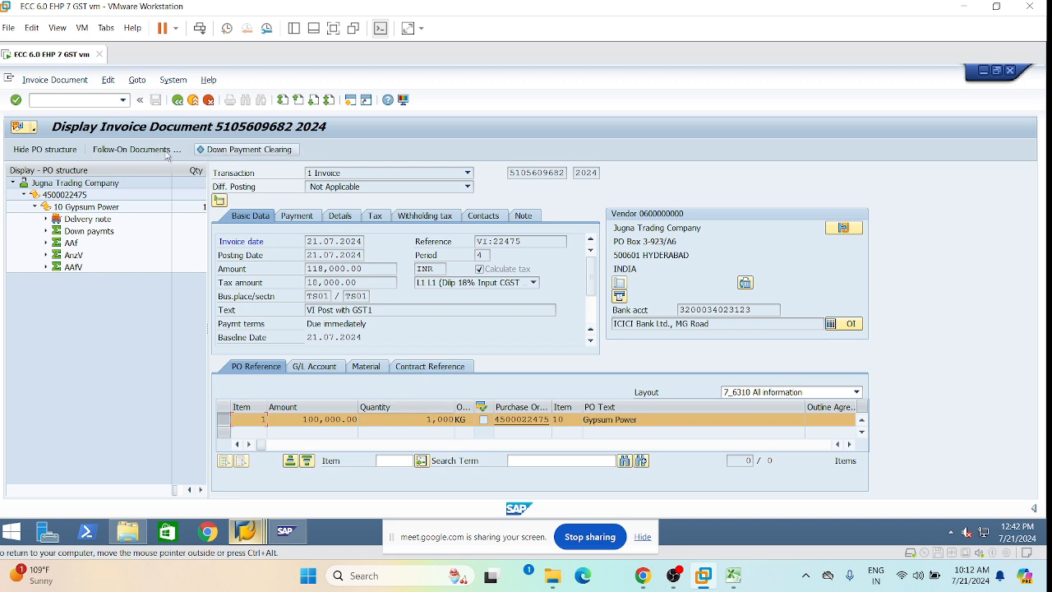
{"action": "left_click", "coordinate": [161, 150]}
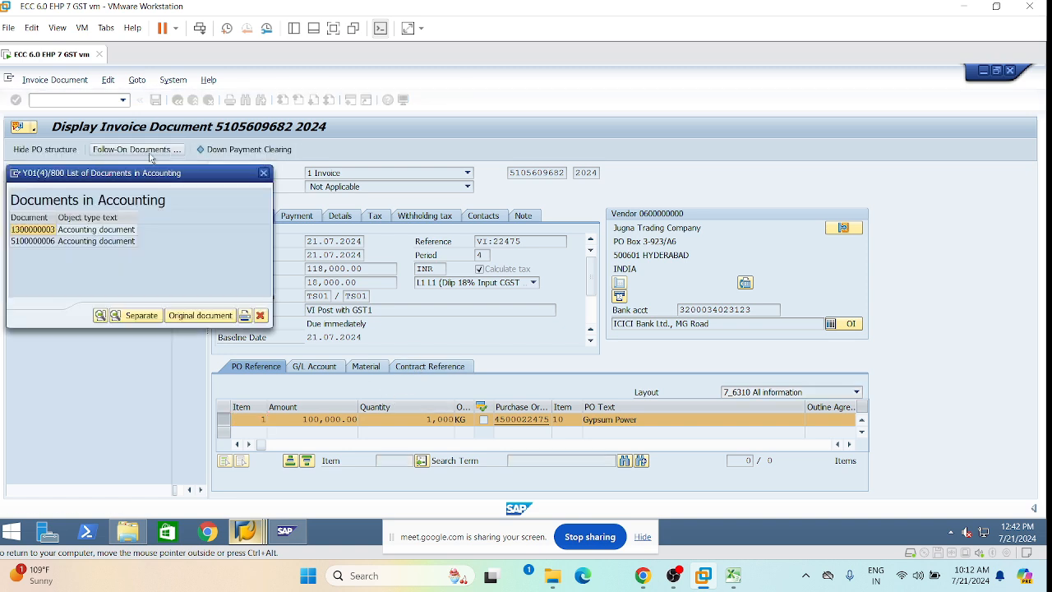
{"action": "double_click", "coordinate": [30, 233]}
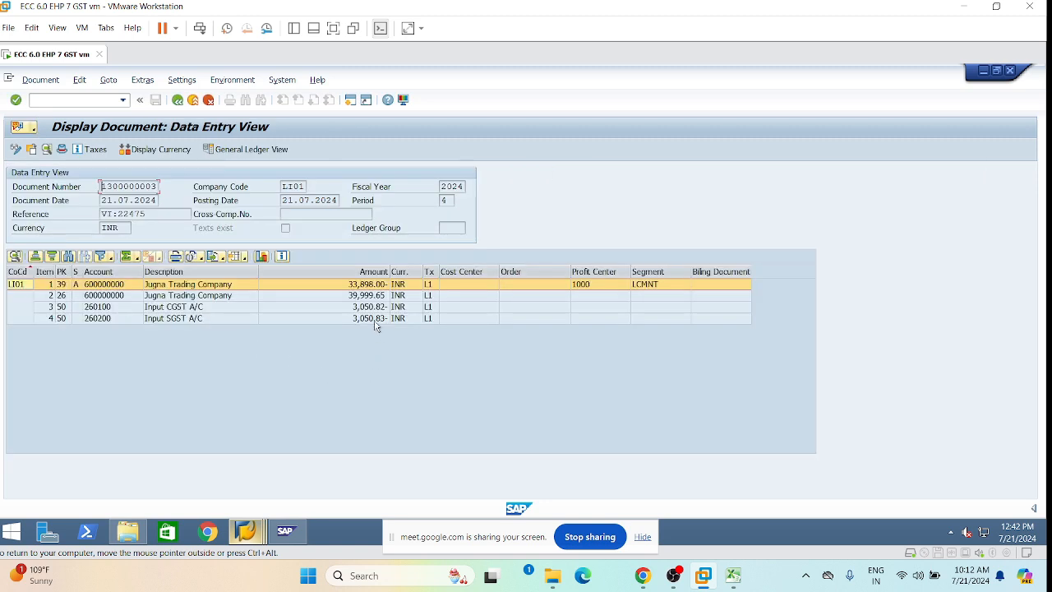
{"action": "left_click", "coordinate": [246, 149]}
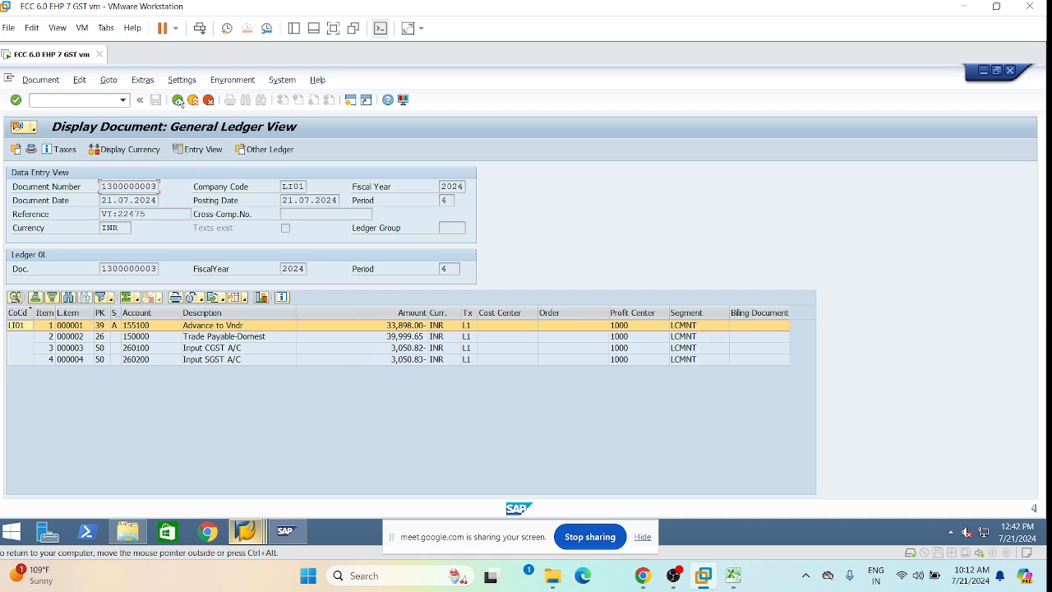
Return to the invoice and switch to the exchange-rate account determination session.
{"action": "left_click", "coordinate": [177, 100]}
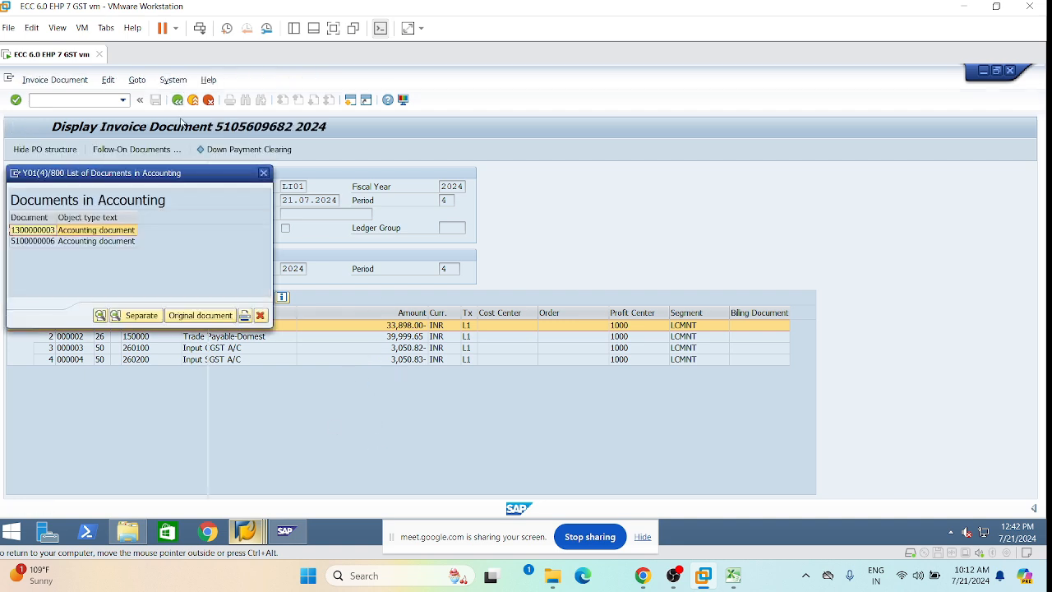
{"action": "left_click", "coordinate": [264, 174]}
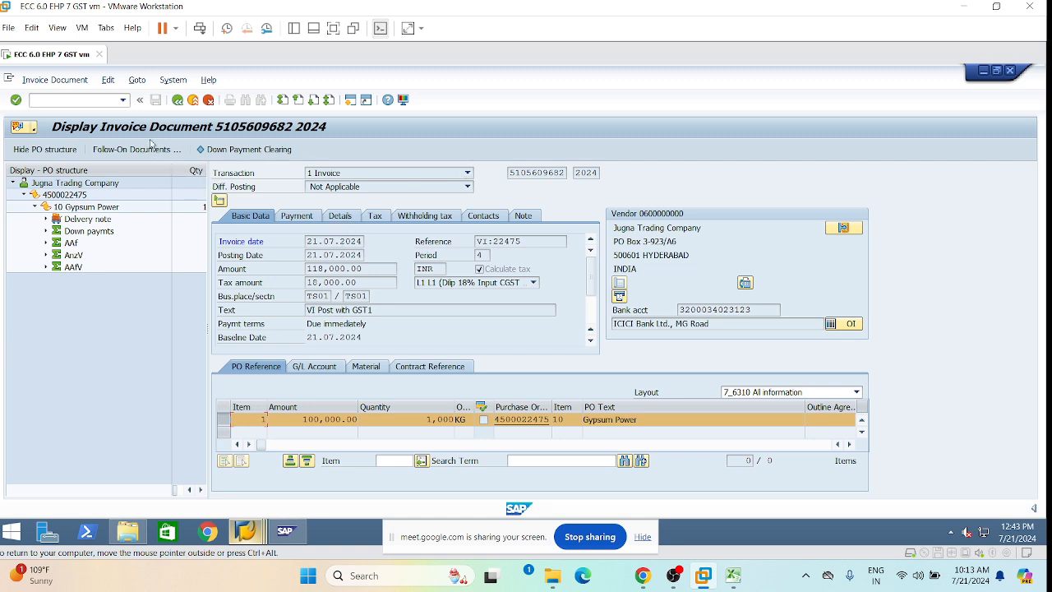
{"action": "mouse_move", "coordinate": [247, 527]}
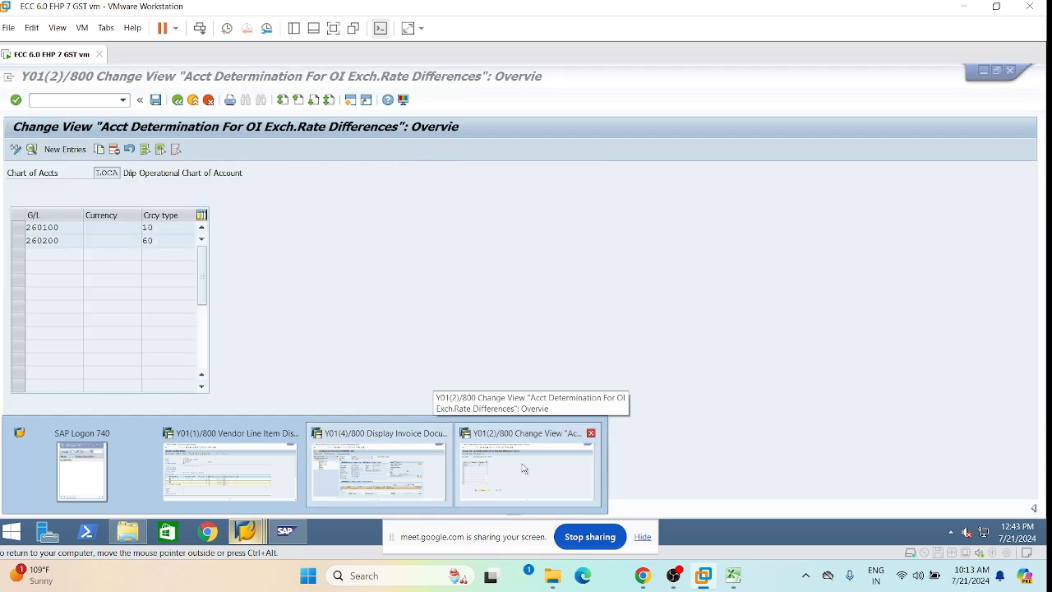
{"action": "left_click", "coordinate": [524, 468]}
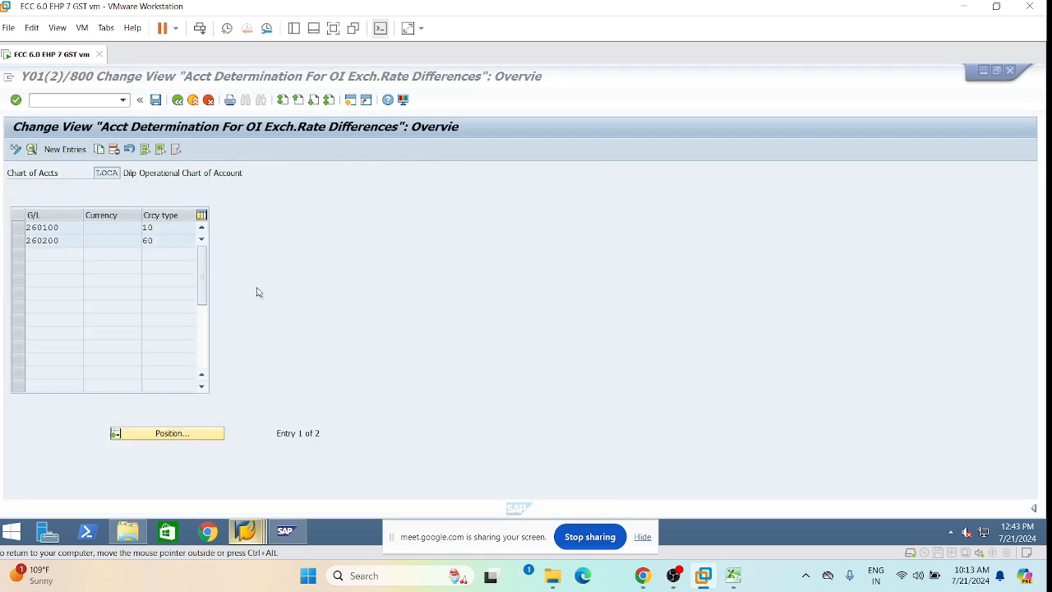
{"action": "left_click", "coordinate": [122, 99]}
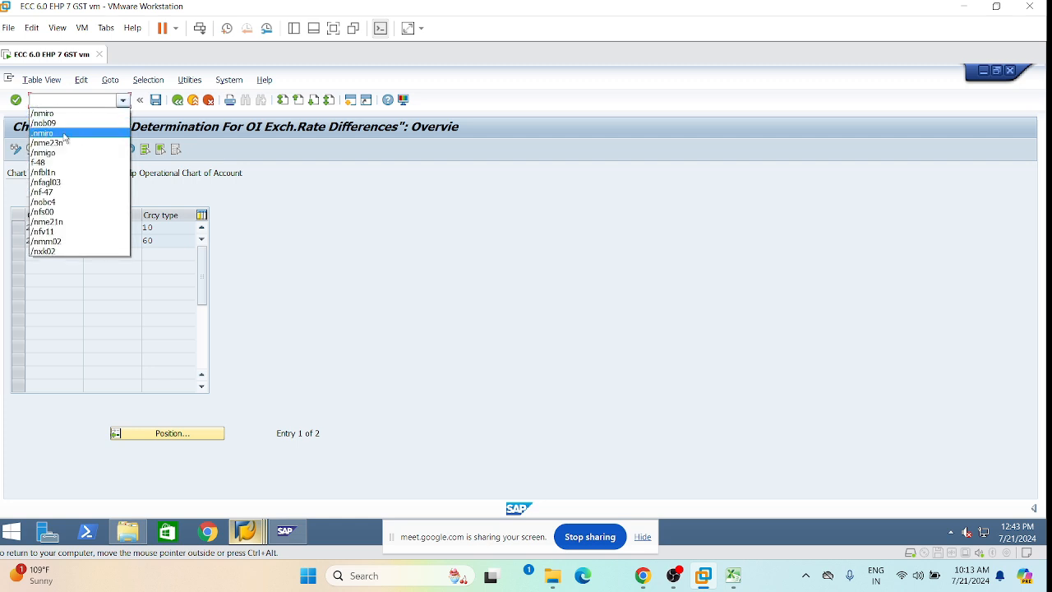
{"action": "left_click", "coordinate": [58, 143]}
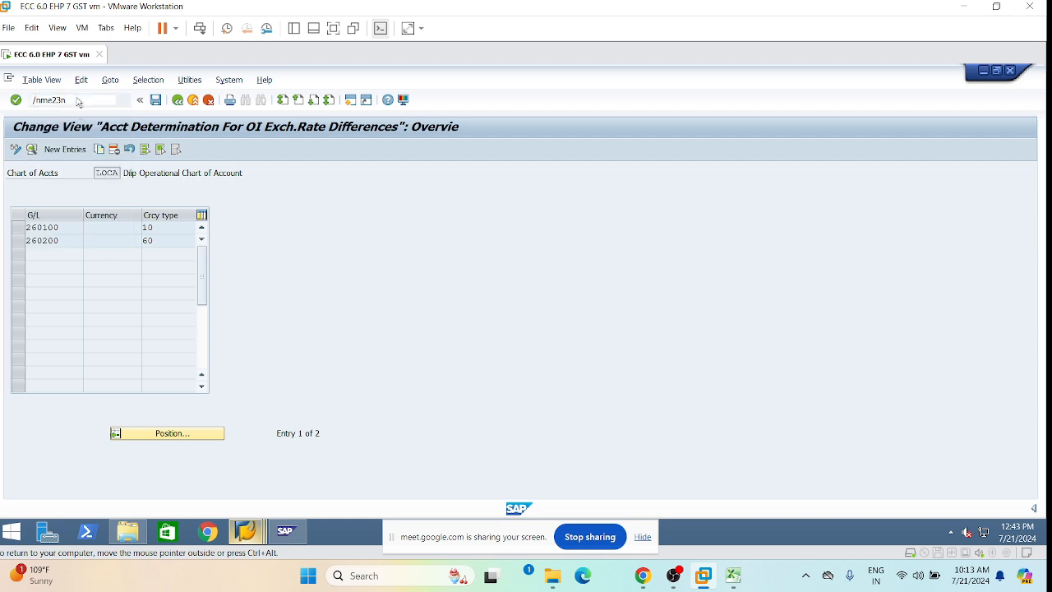
{"action": "key", "text": "Return"}
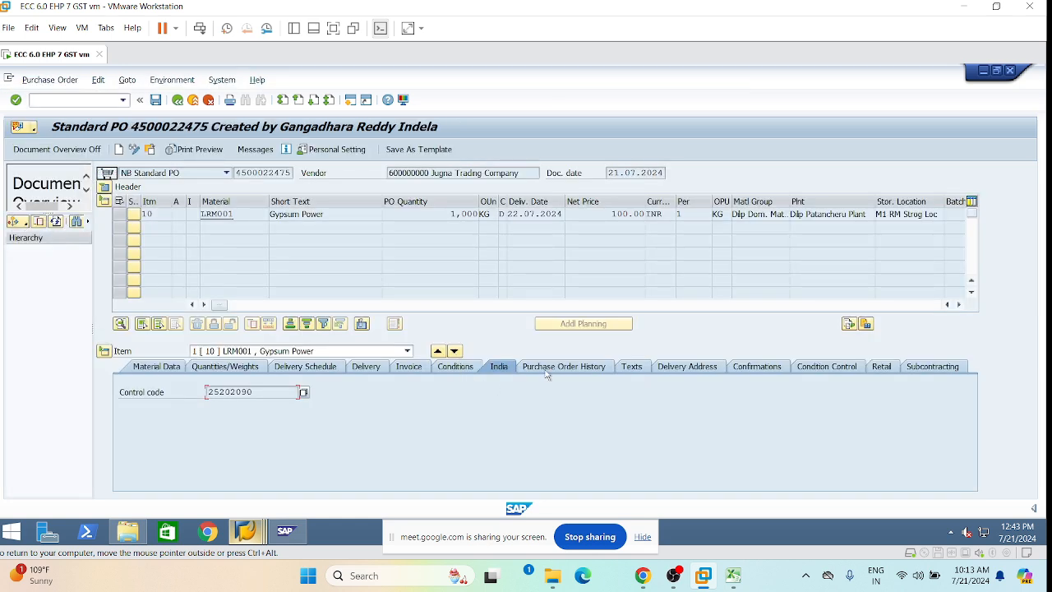
{"action": "left_click", "coordinate": [547, 371]}
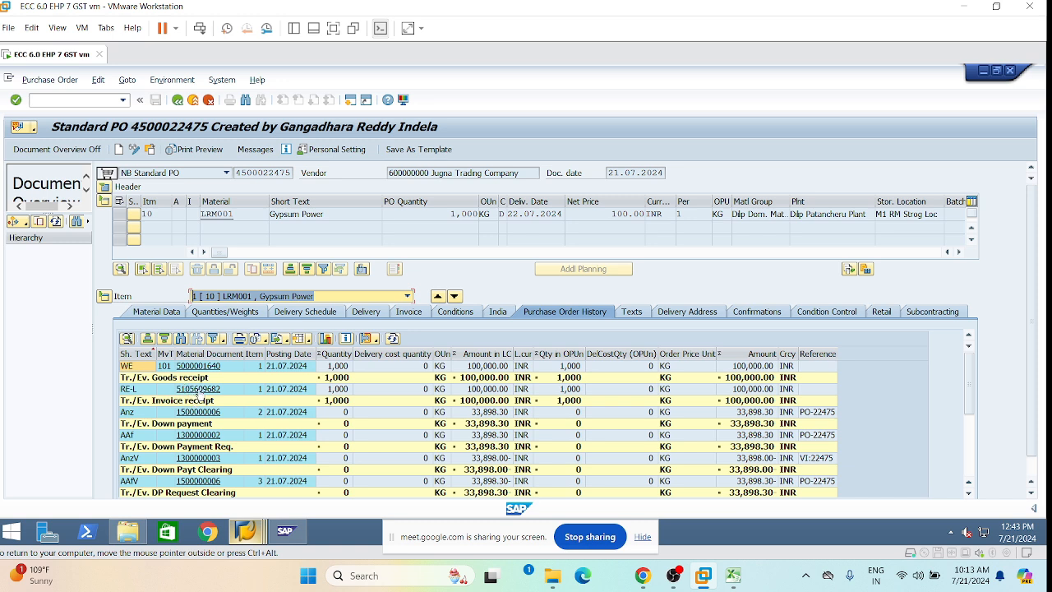
{"action": "left_click", "coordinate": [199, 391]}
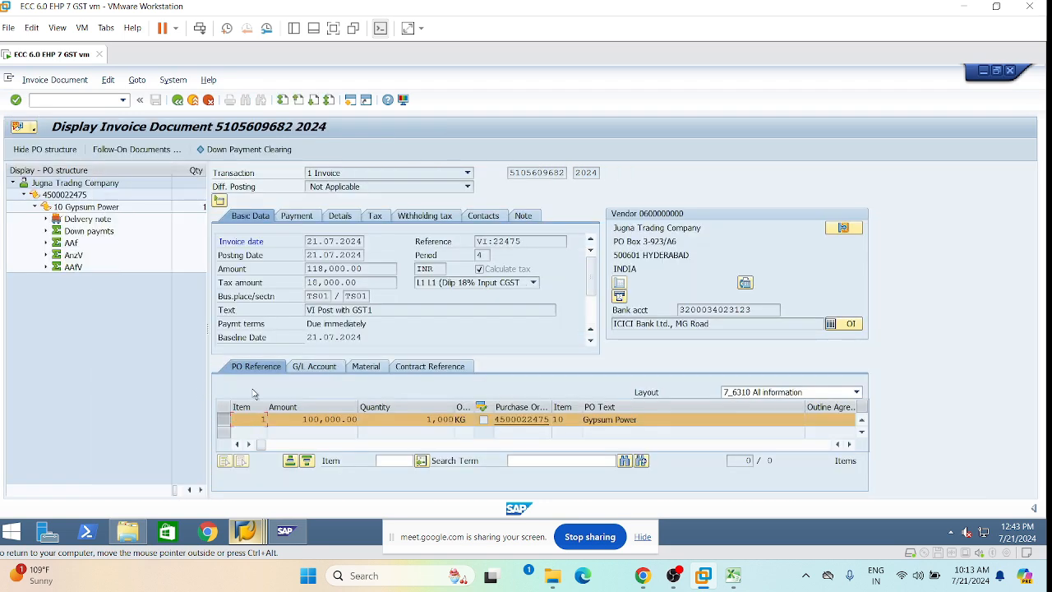
{"action": "left_click", "coordinate": [138, 150]}
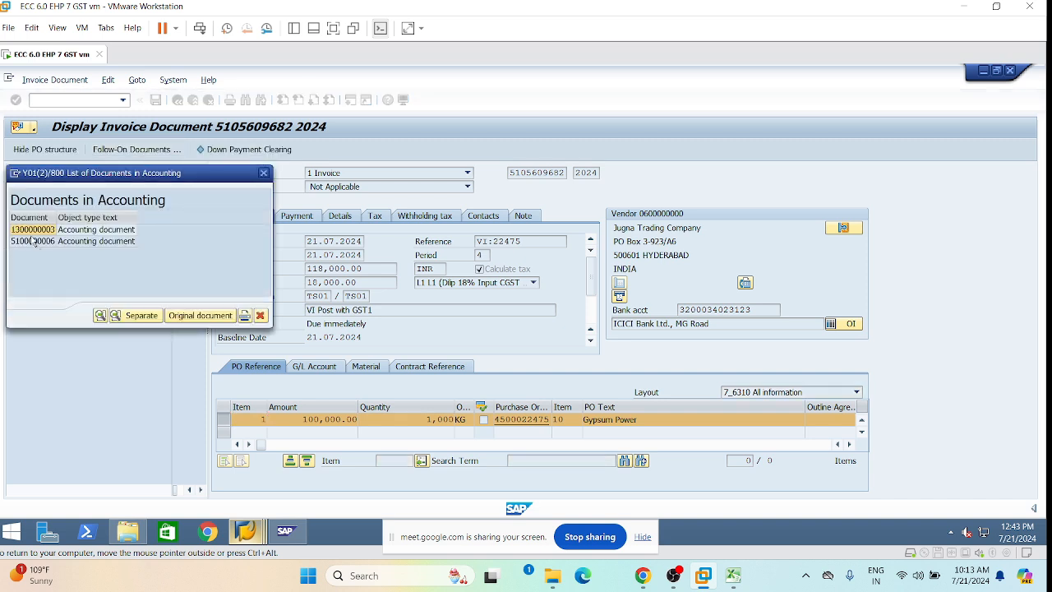
{"action": "left_click", "coordinate": [33, 241]}
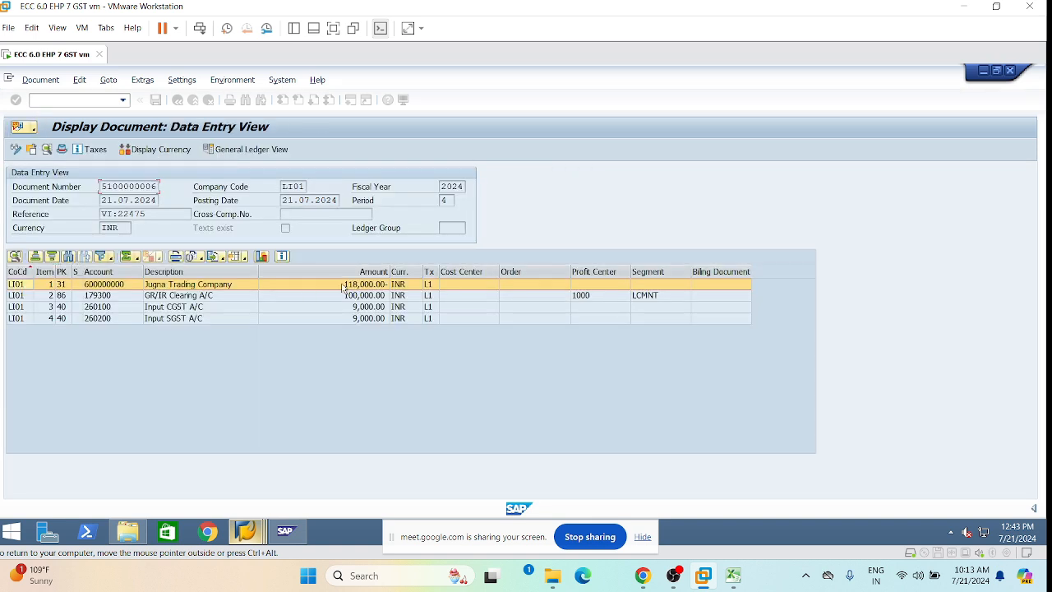
{"action": "left_click", "coordinate": [243, 150]}
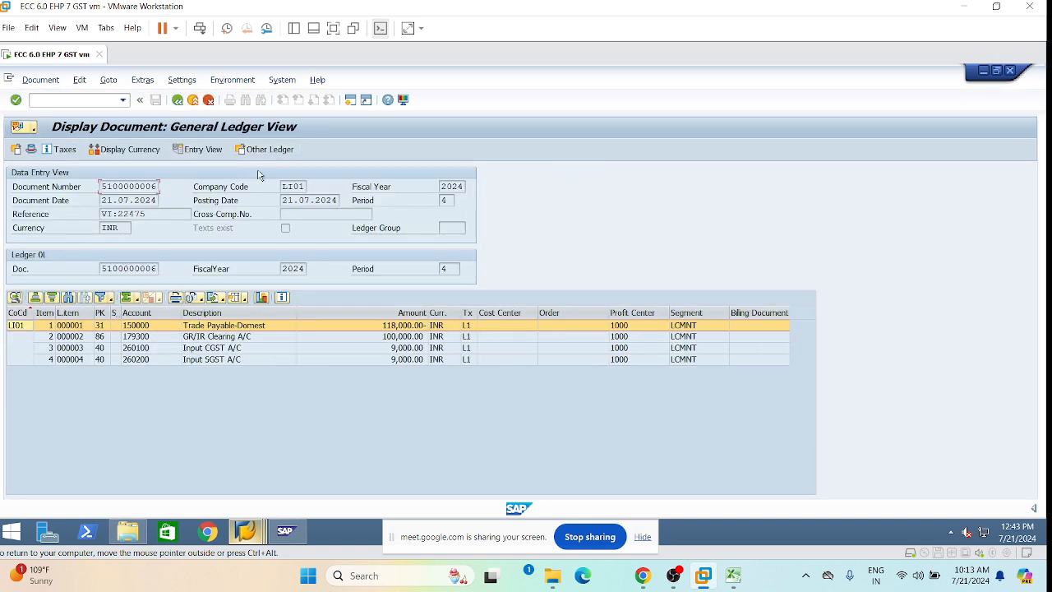
{"action": "left_click", "coordinate": [177, 100]}
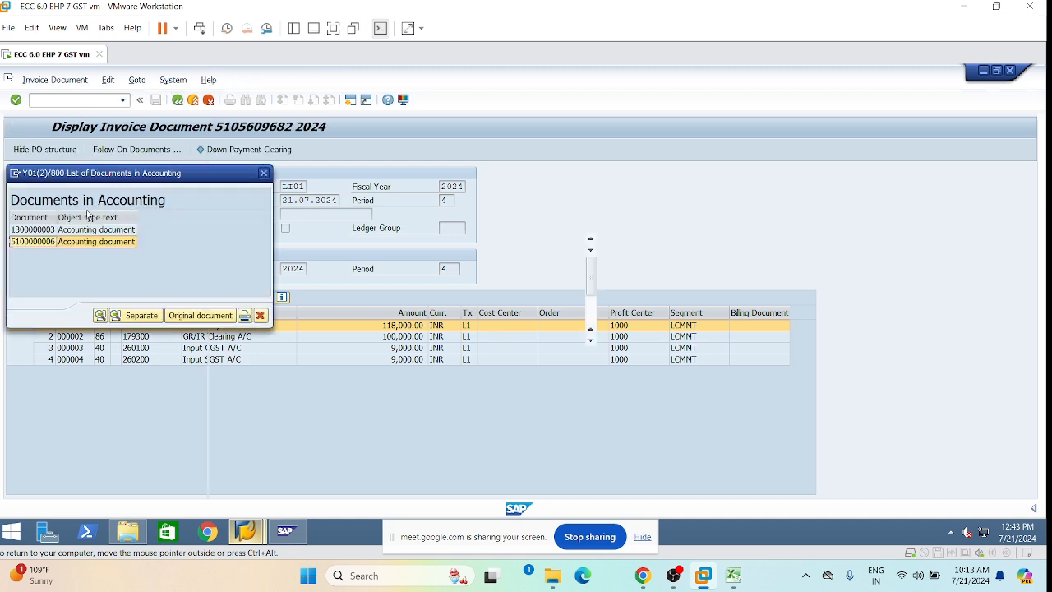
{"action": "double_click", "coordinate": [37, 244]}
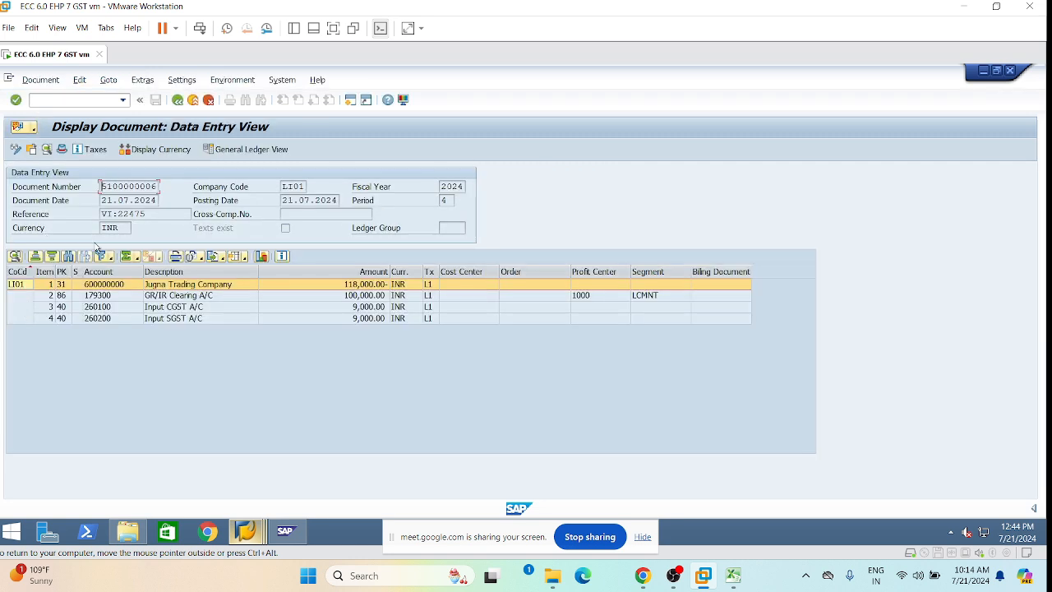
{"action": "left_click", "coordinate": [354, 298]}
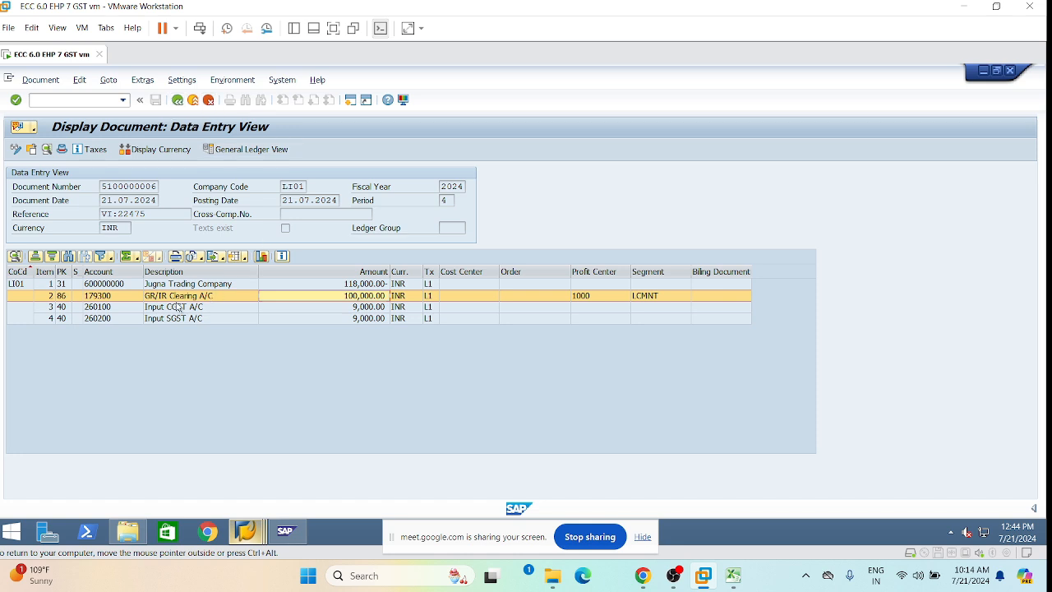
{"action": "left_click", "coordinate": [201, 308]}
{"action": "left_click", "coordinate": [363, 285]}
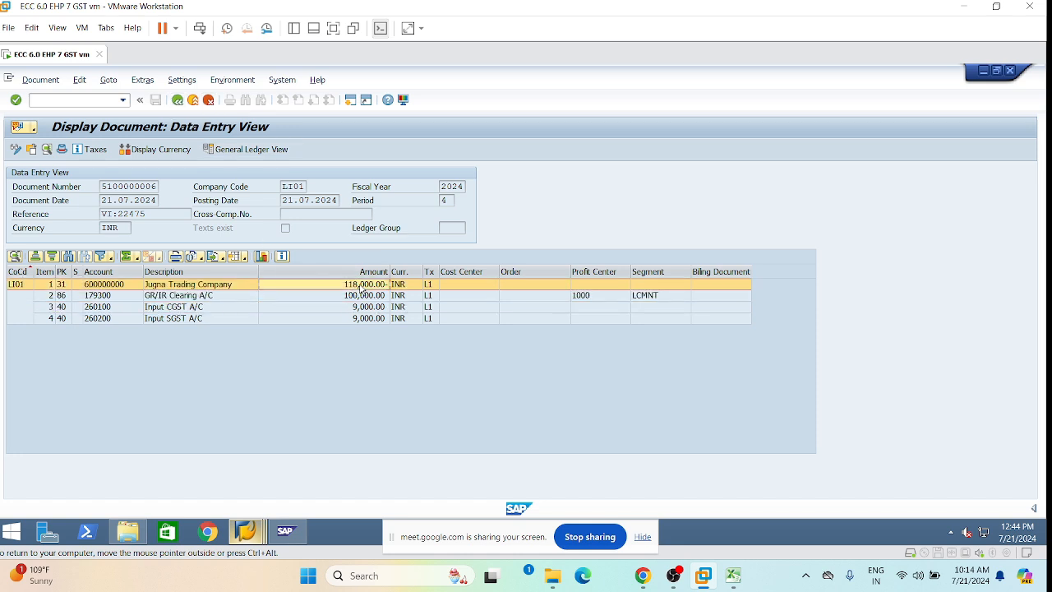
{"action": "left_click", "coordinate": [178, 100]}
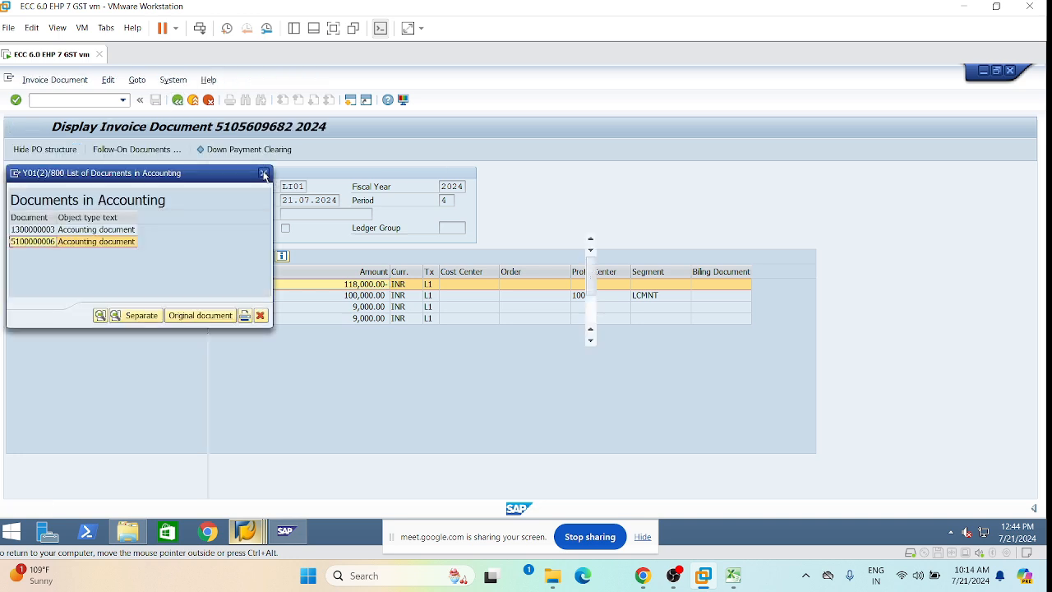
{"action": "left_click", "coordinate": [263, 174]}
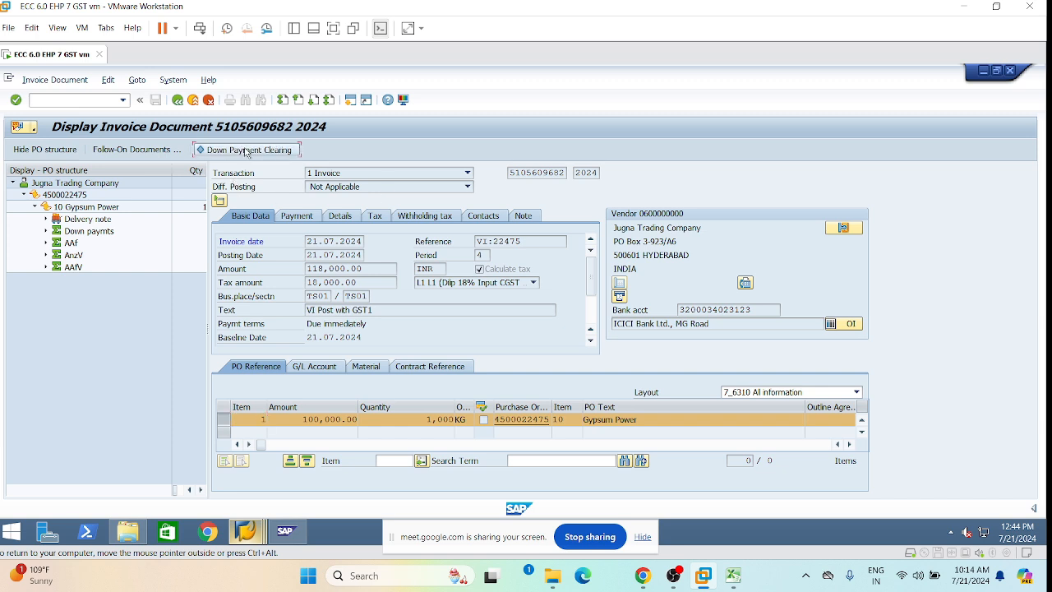
{"action": "left_click", "coordinate": [251, 153]}
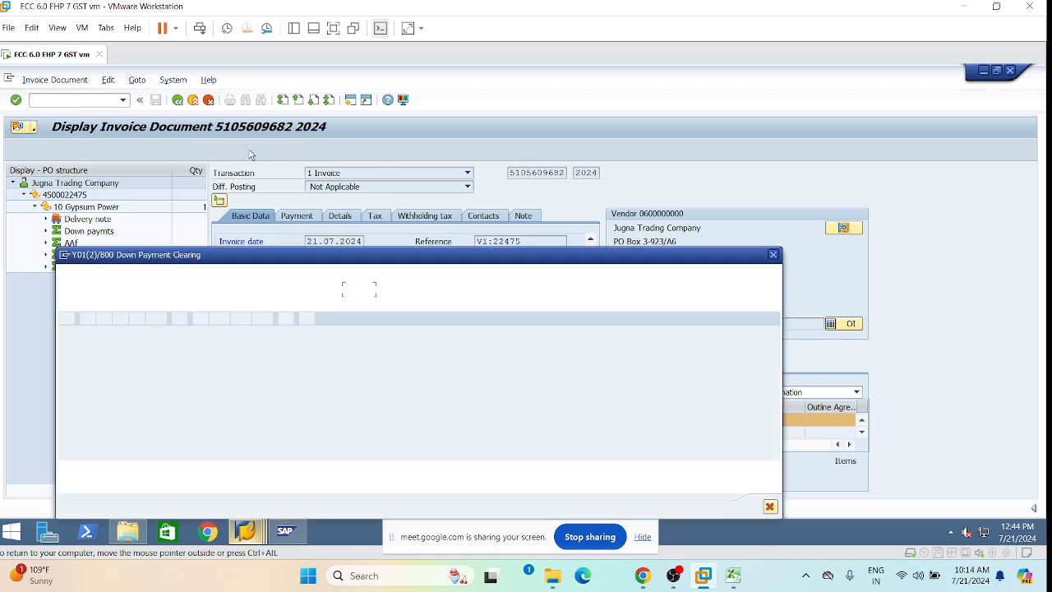
{"action": "left_click", "coordinate": [773, 254]}
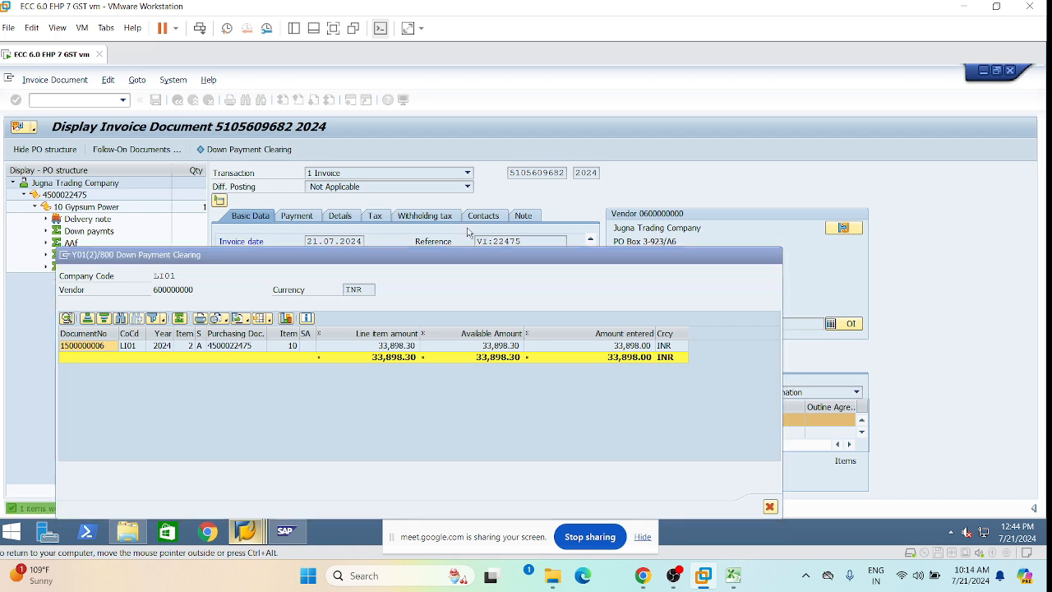
{"action": "left_click", "coordinate": [139, 151]}
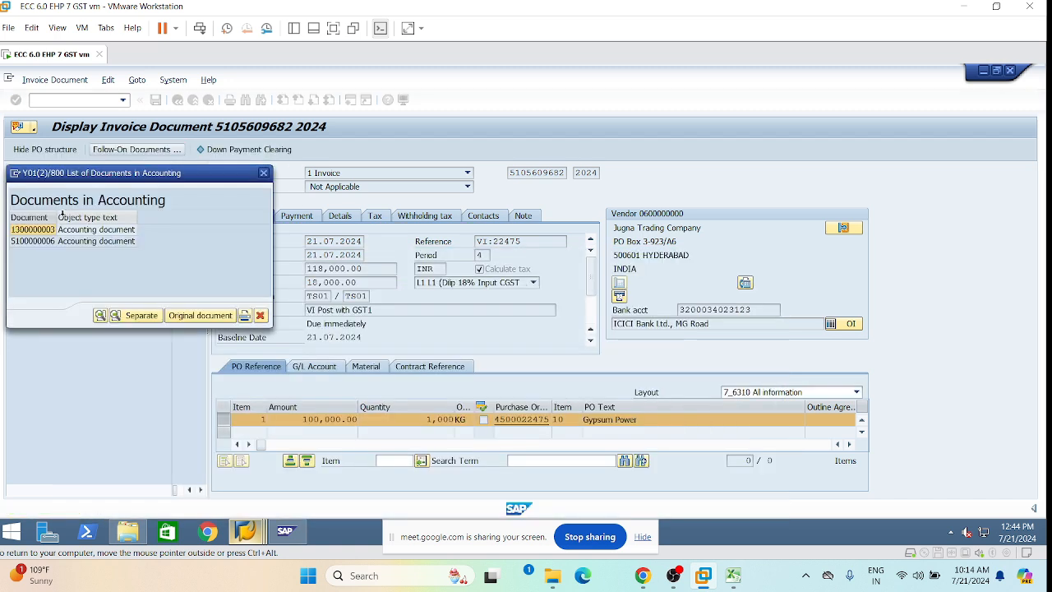
{"action": "left_click", "coordinate": [43, 233]}
{"action": "double_click", "coordinate": [42, 233]}
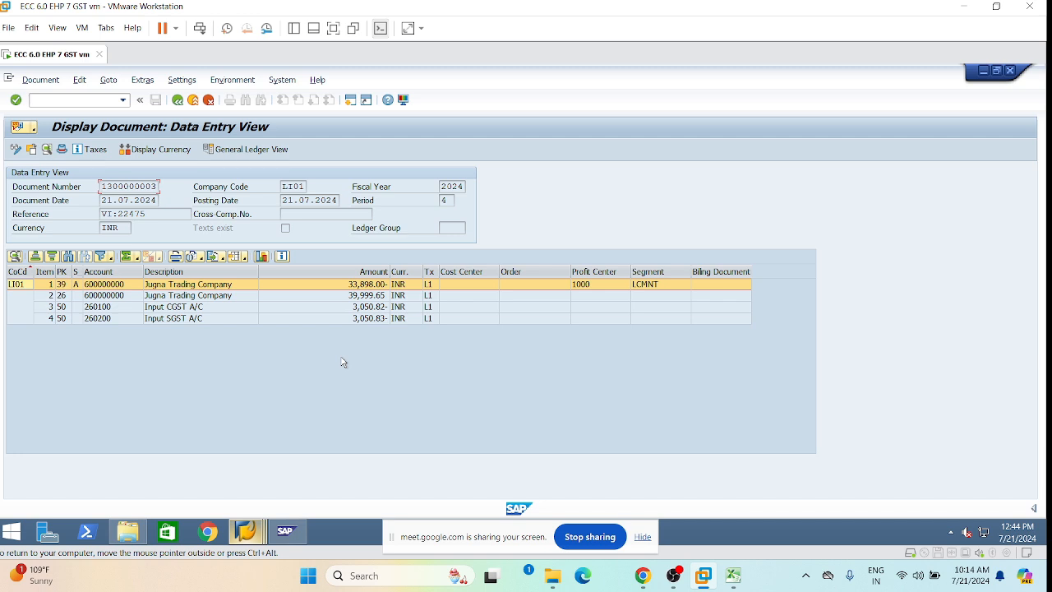
{"action": "left_click", "coordinate": [164, 297]}
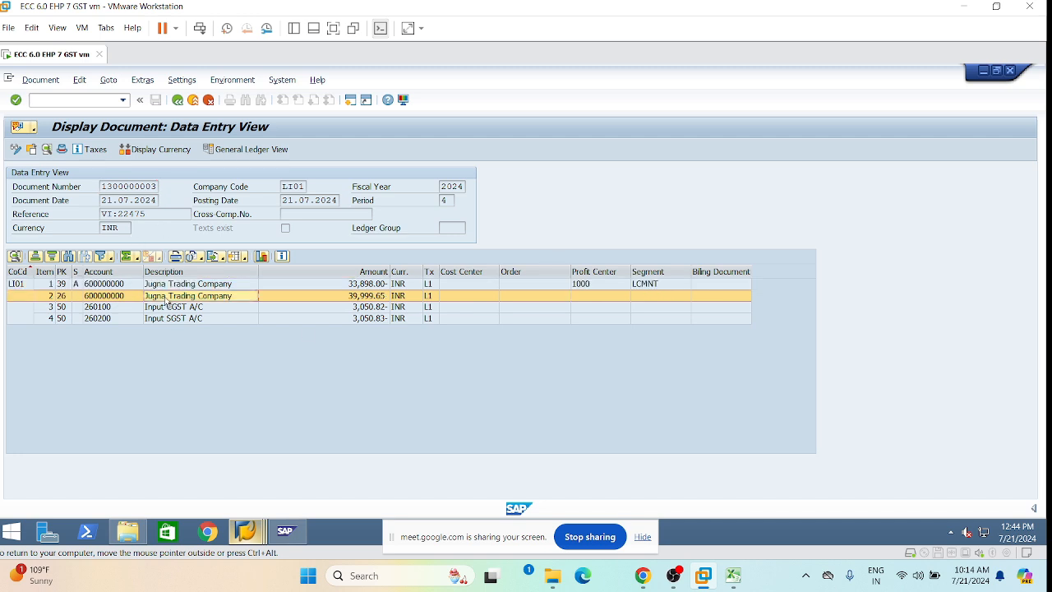